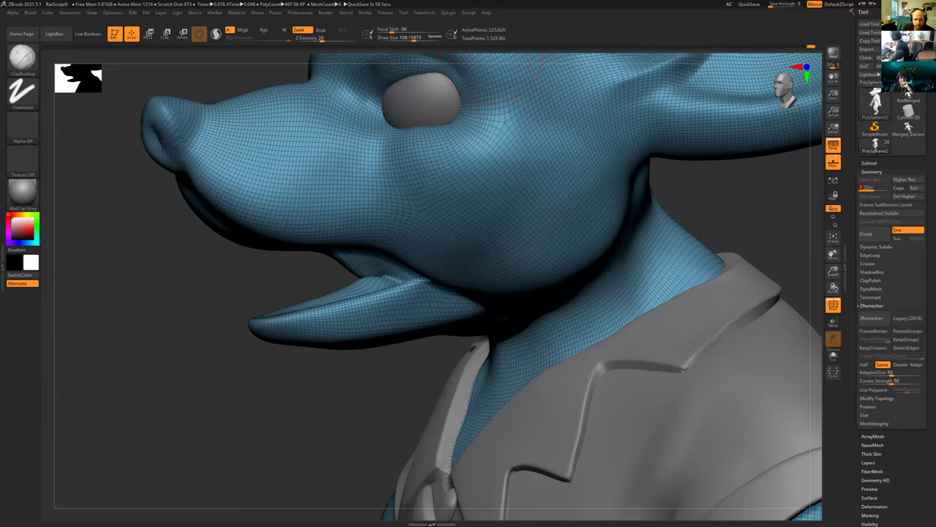
# Examine the wireframe topology of the rat's head, open mouth, ears and upper body from the side and front.
pyautogui.keyDown('alt'); pyautogui.moveTo(352, 407); pyautogui.dragTo(315, 395); pyautogui.keyUp('alt')
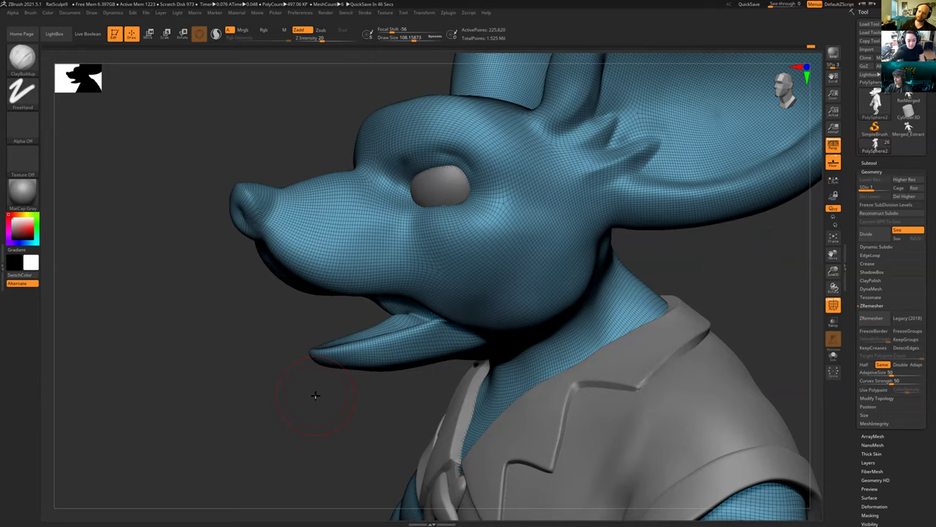
pyautogui.keyDown('alt'); pyautogui.moveTo(680, 251); pyautogui.dragTo(631, 317); pyautogui.keyUp('alt')
pyautogui.keyDown('alt'); pyautogui.moveTo(651, 374); pyautogui.dragTo(649, 294); pyautogui.keyUp('alt')
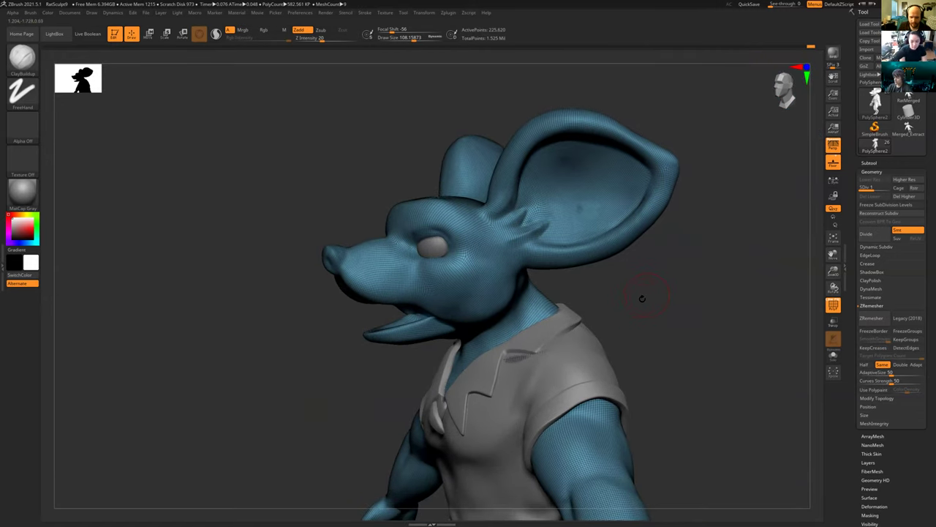
pyautogui.keyDown('alt'); pyautogui.moveTo(645, 293); pyautogui.dragTo(702, 298); pyautogui.keyUp('alt')
pyautogui.keyDown('alt'); pyautogui.moveTo(370, 347); pyautogui.dragTo(344, 198); pyautogui.keyUp('alt')
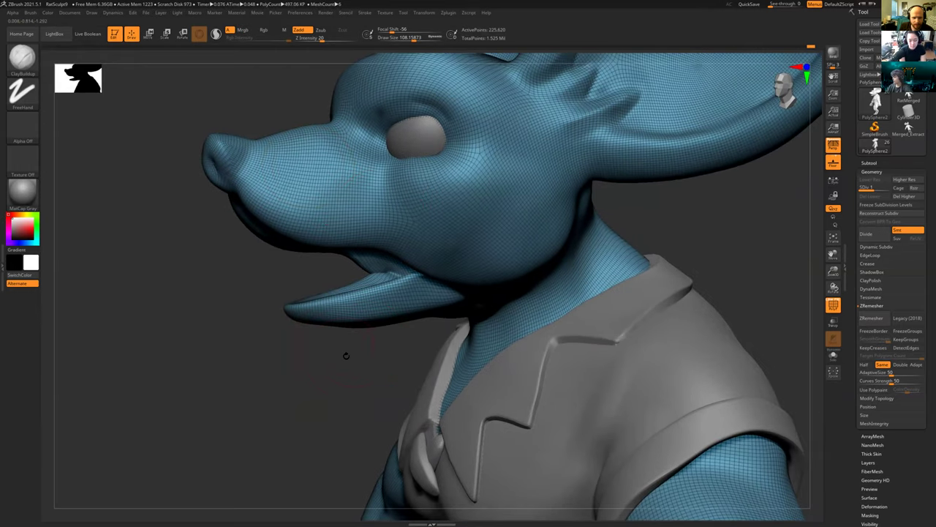
pyautogui.moveTo(339, 378); pyautogui.dragTo(368, 375)
pyautogui.moveTo(662, 290)
pyautogui.keyDown('alt'); pyautogui.mouseDown()
pyautogui.moveTo(666, 300)
pyautogui.moveTo(635, 288)
pyautogui.moveTo(652, 234)
pyautogui.moveTo(644, 247)
pyautogui.moveTo(682, 236)
pyautogui.moveTo(626, 280)
pyautogui.moveTo(619, 261)
pyautogui.moveTo(633, 299)
pyautogui.moveTo(600, 312)
pyautogui.moveTo(587, 283)
pyautogui.moveTo(640, 334)
pyautogui.mouseUp(); pyautogui.keyUp('alt')
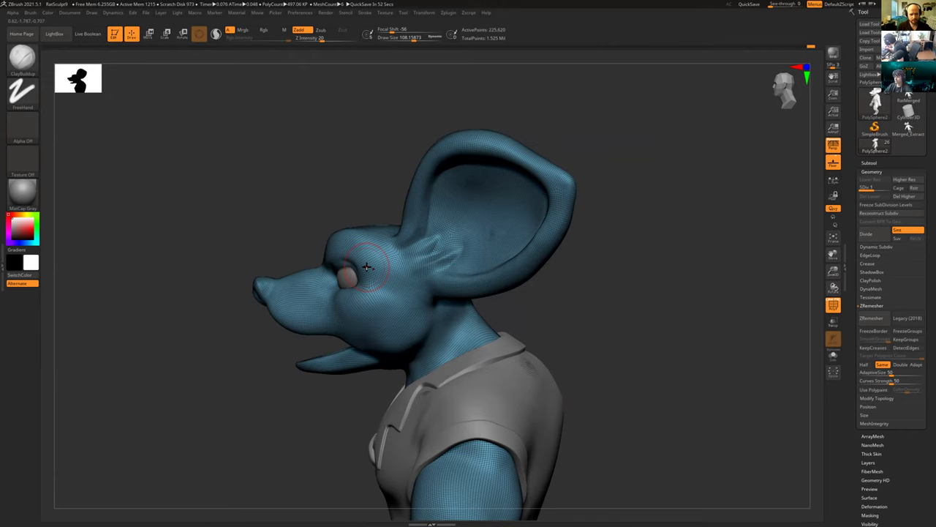
pyautogui.keyDown('alt'); pyautogui.moveTo(335, 186); pyautogui.dragTo(234, 218); pyautogui.keyUp('alt')
pyautogui.keyDown('alt'); pyautogui.moveTo(761, 416); pyautogui.dragTo(736, 300); pyautogui.keyUp('alt')
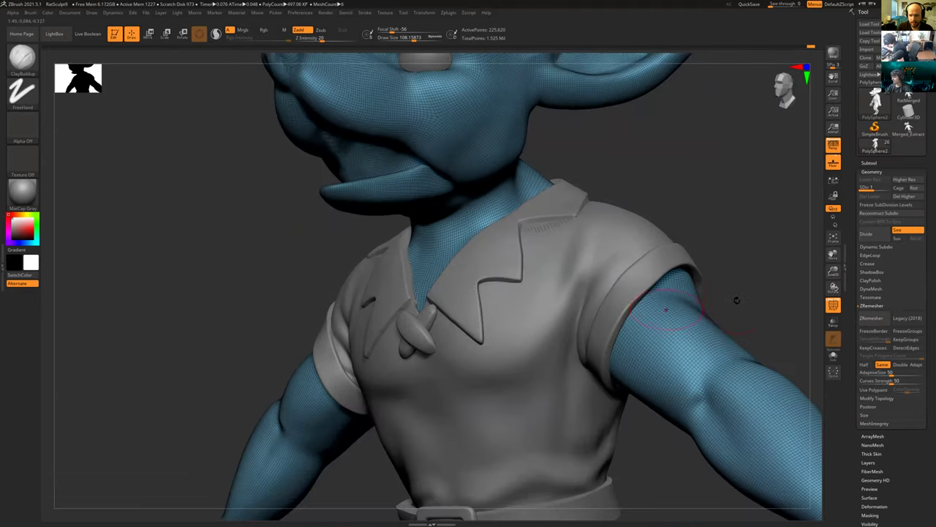
pyautogui.keyDown('alt'); pyautogui.moveTo(720, 267); pyautogui.dragTo(664, 245); pyautogui.keyUp('alt')
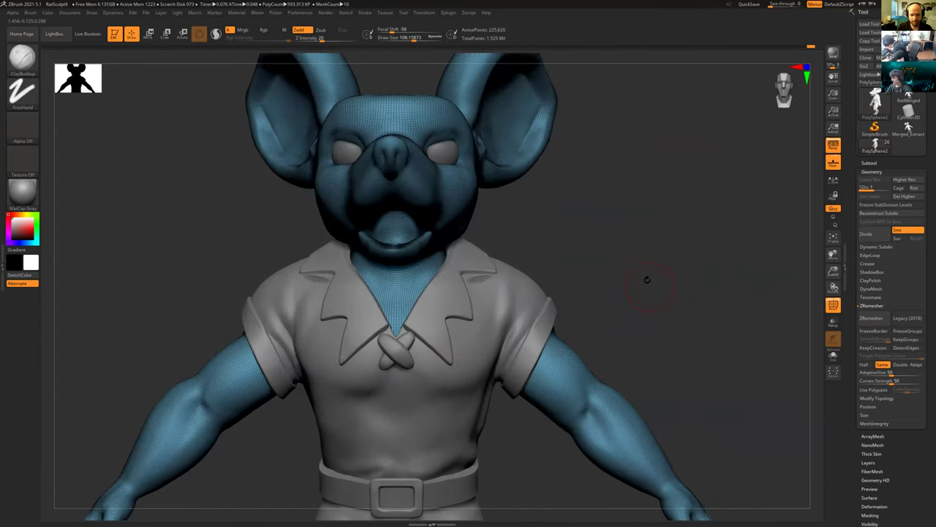
pyautogui.moveTo(644, 247); pyautogui.dragTo(666, 216)
pyautogui.keyDown('alt'); pyautogui.moveTo(253, 107); pyautogui.dragTo(278, 203); pyautogui.keyUp('alt')
pyautogui.moveTo(337, 169)
pyautogui.keyDown('alt'); pyautogui.mouseDown()
pyautogui.moveTo(325, 168)
pyautogui.moveTo(324, 177)
pyautogui.mouseUp(); pyautogui.keyUp('alt')
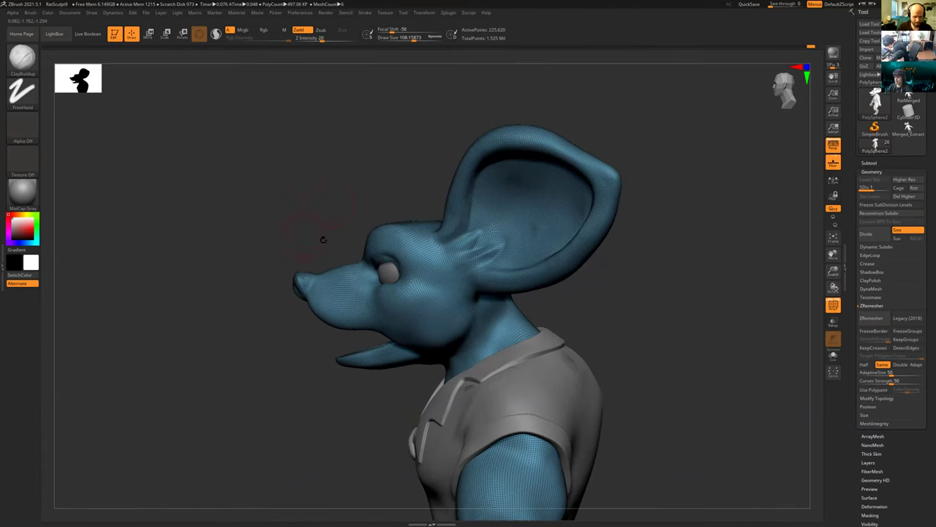
pyautogui.moveTo(301, 200)
pyautogui.keyDown('alt'); pyautogui.mouseDown()
pyautogui.moveTo(353, 173)
pyautogui.moveTo(341, 160)
pyautogui.moveTo(504, 173)
pyautogui.mouseUp(); pyautogui.keyUp('alt')
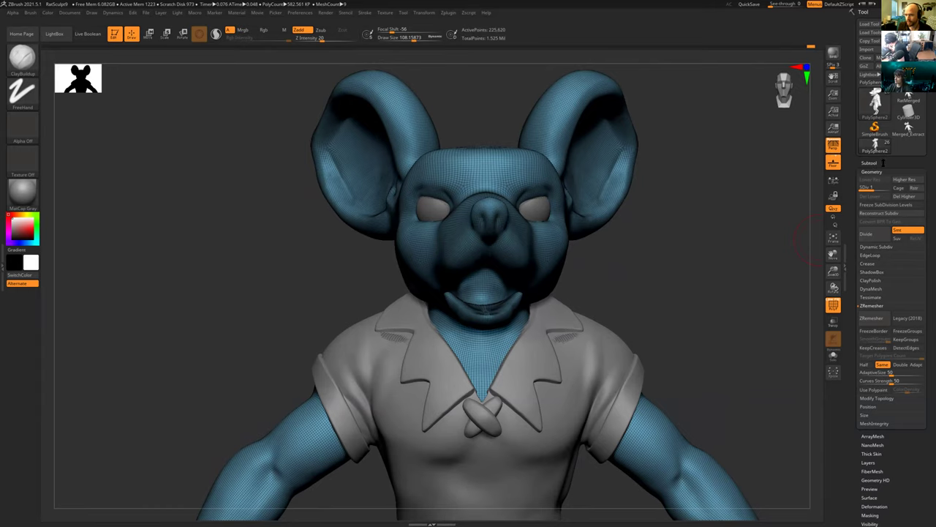
pyautogui.moveTo(717, 245)
pyautogui.keyDown('alt'); pyautogui.mouseDown()
pyautogui.moveTo(654, 224)
pyautogui.moveTo(629, 234)
pyautogui.moveTo(669, 198)
pyautogui.mouseUp(); pyautogui.keyUp('alt')
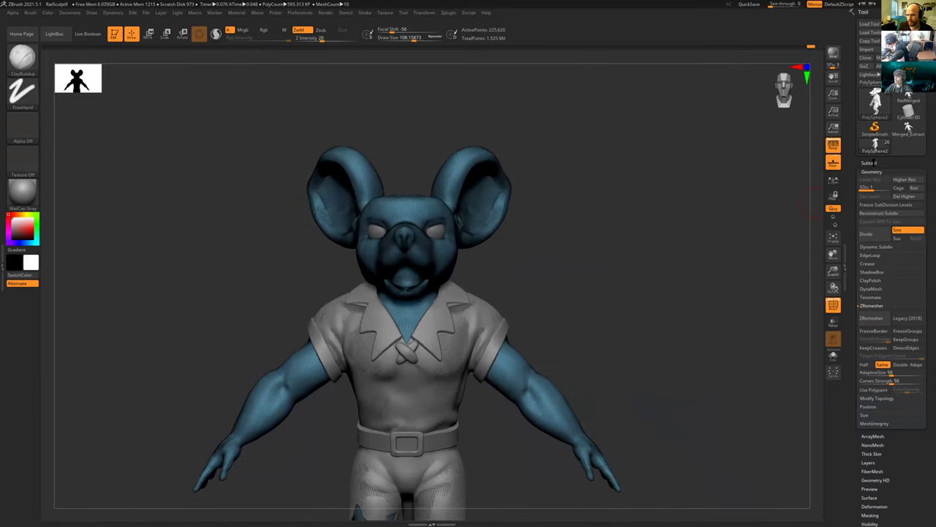
# Start an OBJ export of the PolySphere2 body subtool and create a folder named RatSculptHigh inside the Sculpt folder.
pyautogui.click(870, 163)
pyautogui.moveTo(871, 186)
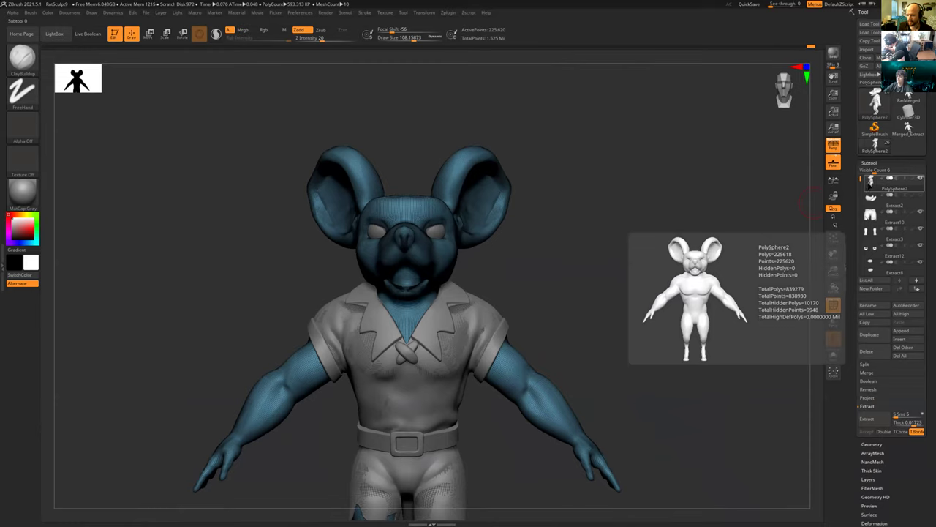
pyautogui.click(872, 196)
pyautogui.click(872, 182)
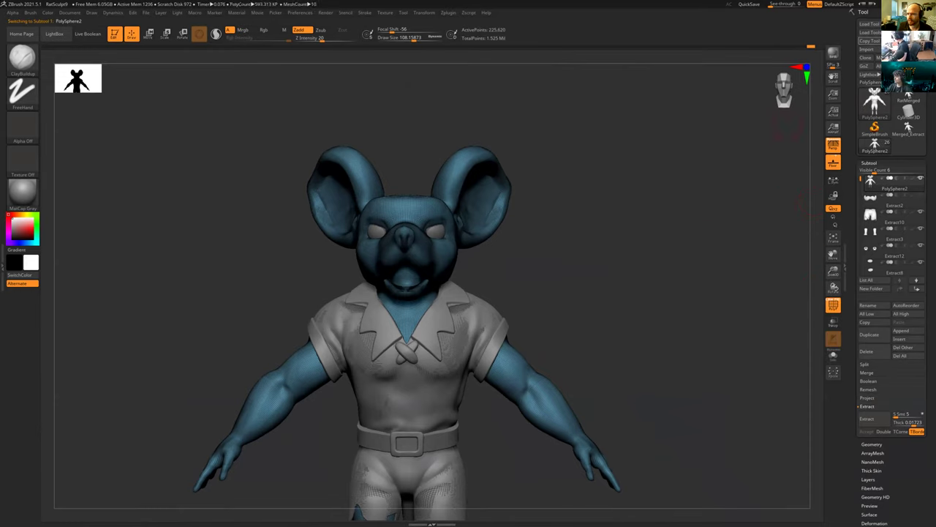
pyautogui.click(899, 49)
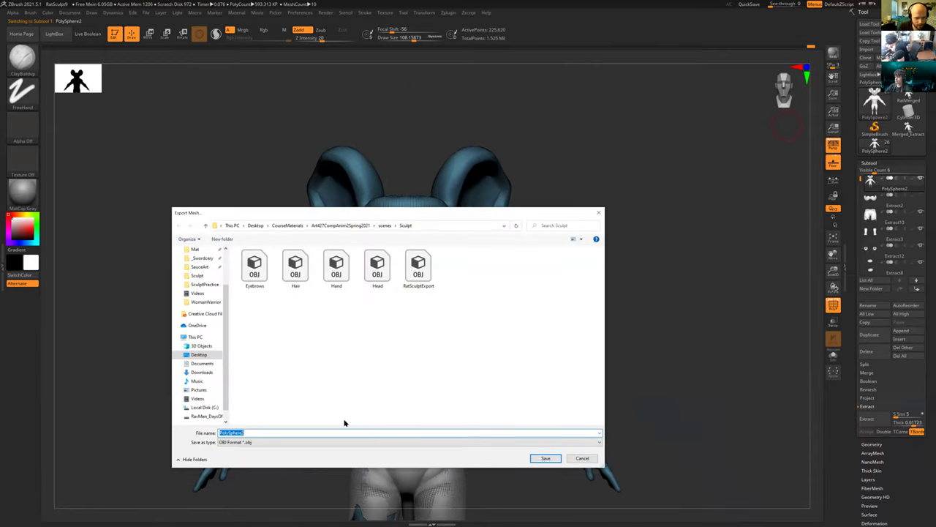
pyautogui.rightClick(335, 345)
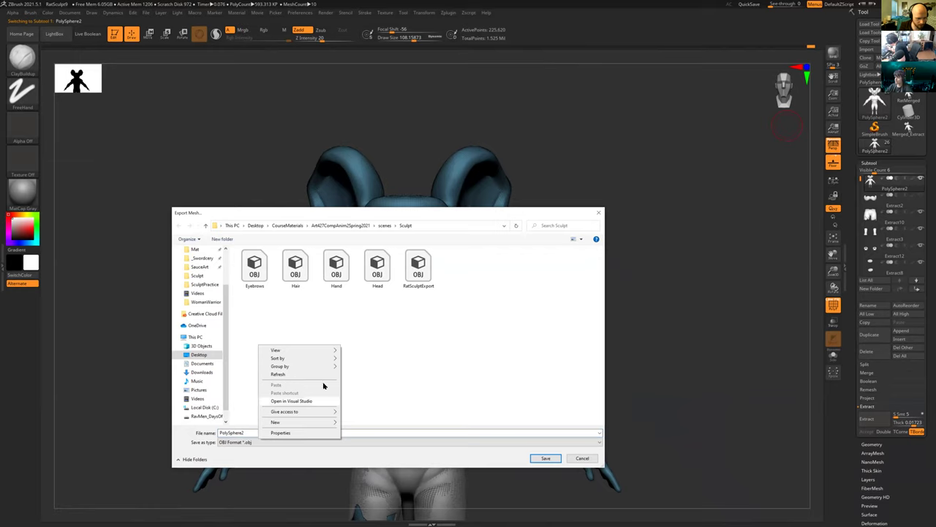
pyautogui.moveTo(299, 422)
pyautogui.click(359, 422)
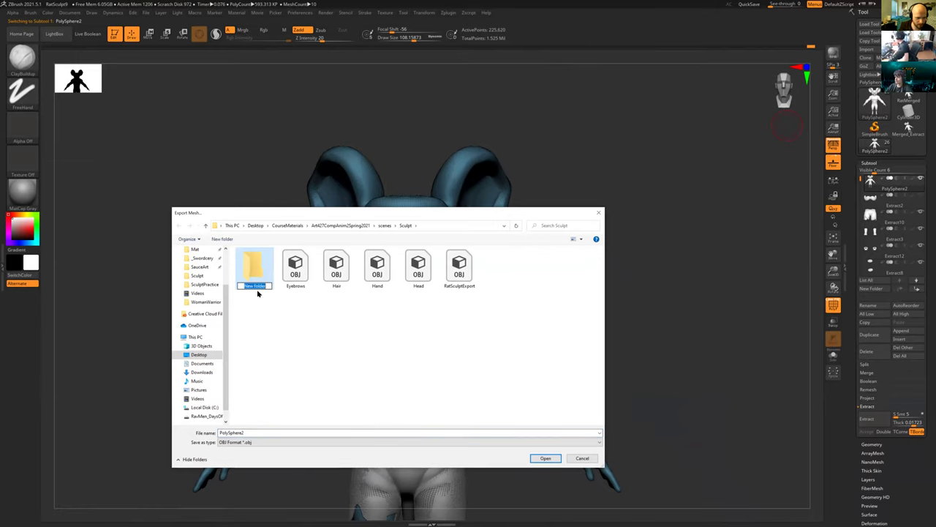
pyautogui.write('RatSculptHigh')
pyautogui.press('Return')
# Export the body mesh into the RatSculptHigh folder as an OBJ file named RatBody.
pyautogui.doubleClick(256, 269)
pyautogui.doubleClick(258, 433)
pyautogui.write('RatBody')
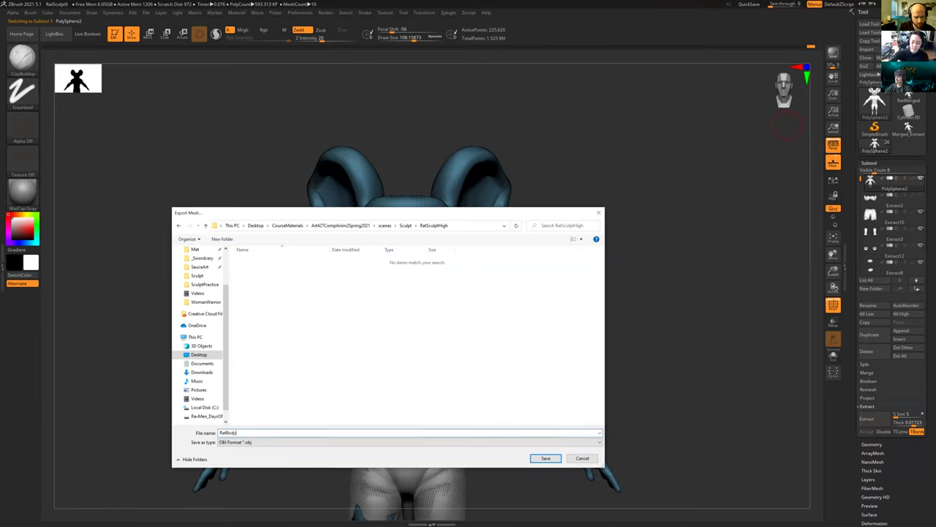
pyautogui.click(546, 458)
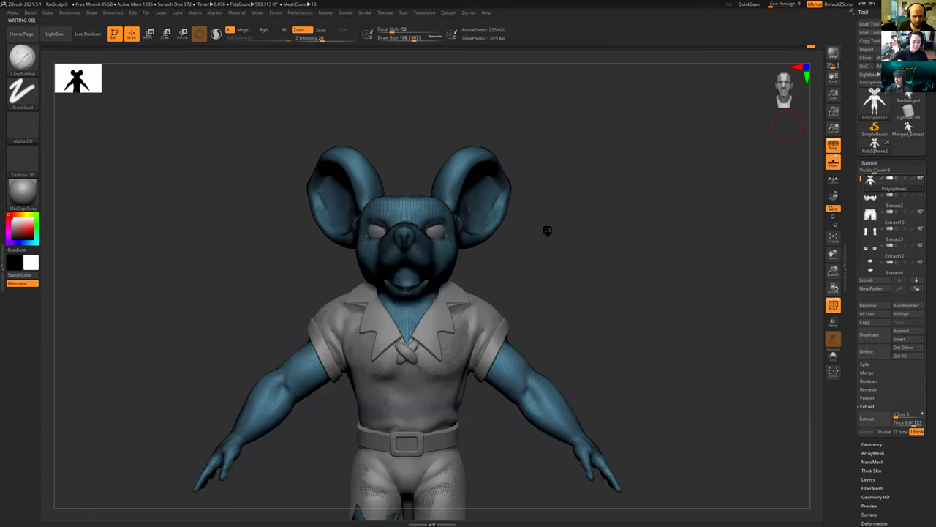
pyautogui.click(889, 217)
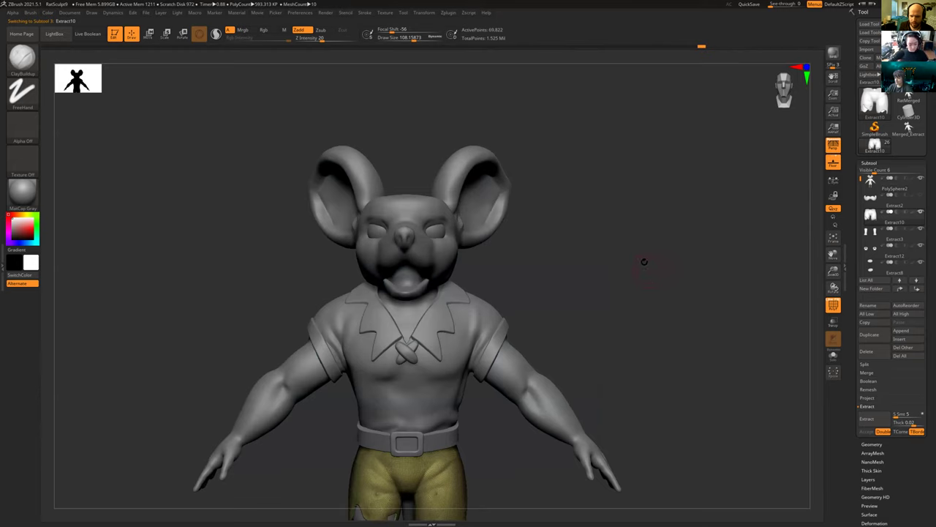
pyautogui.moveTo(608, 261); pyautogui.dragTo(627, 167)
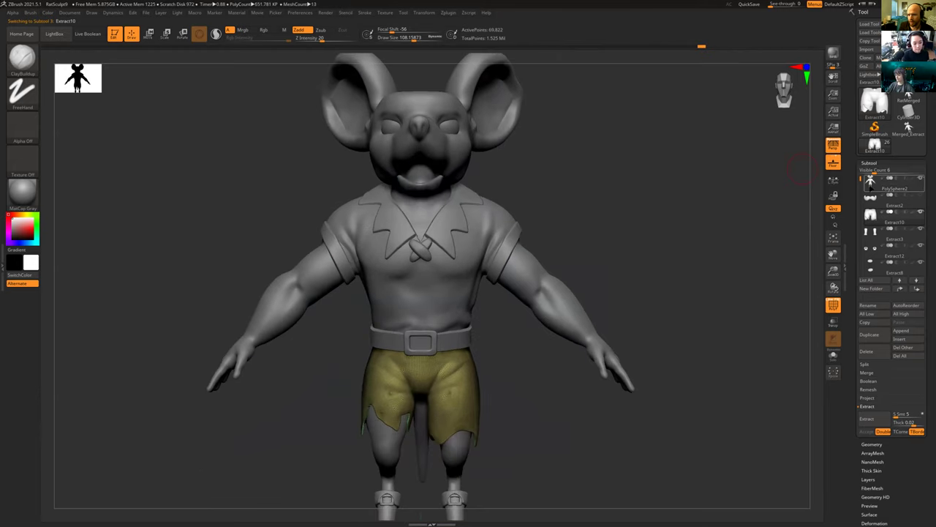
pyautogui.click(871, 182)
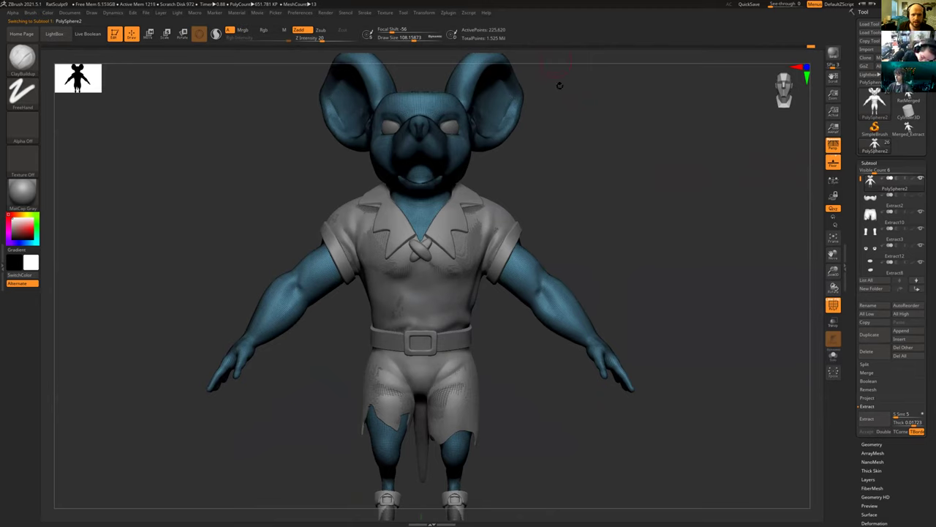
pyautogui.hotkey('ctrl', 'shift')
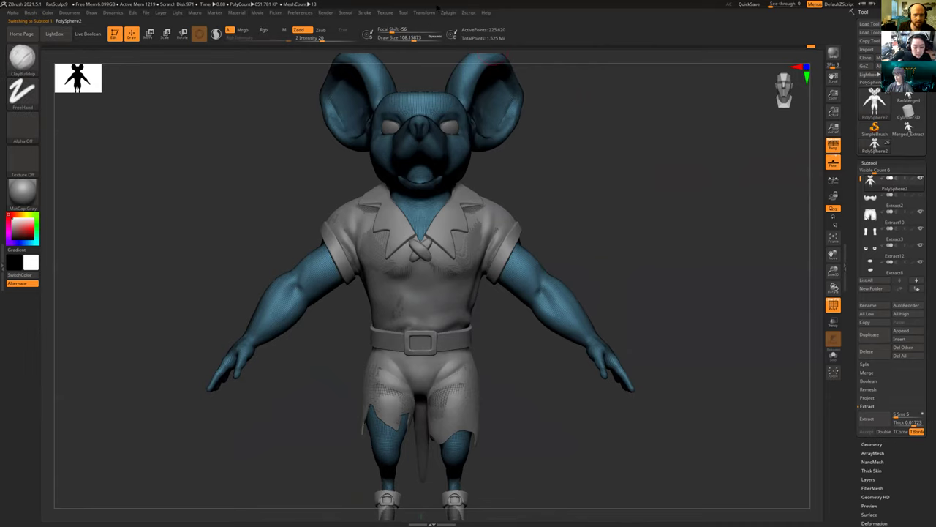
pyautogui.click(448, 14)
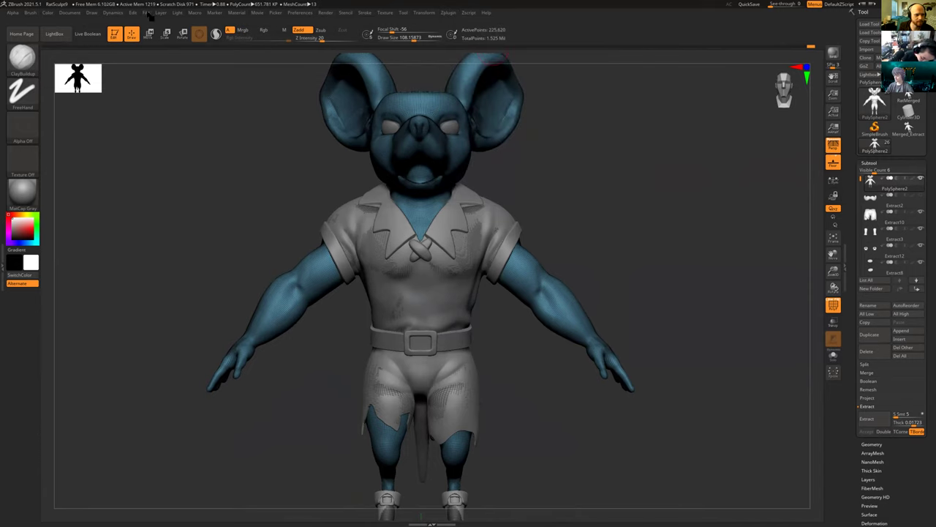
# Save the project as a new version named RatSculpt10.
pyautogui.click(147, 14)
pyautogui.click(197, 27)
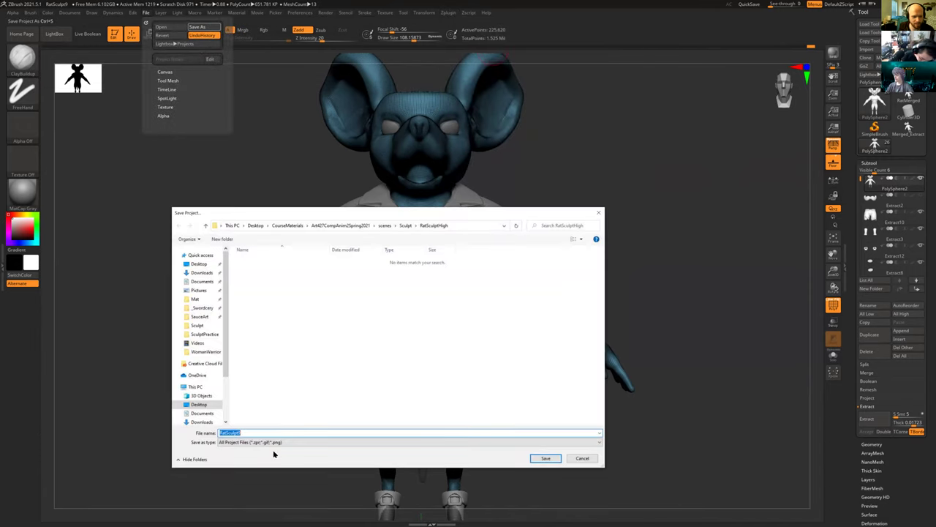
pyautogui.click(257, 426)
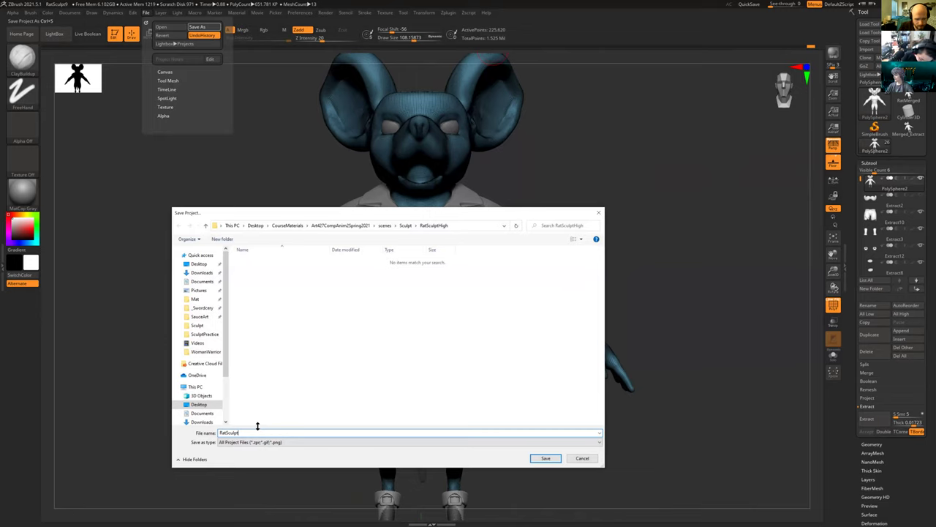
pyautogui.click(546, 458)
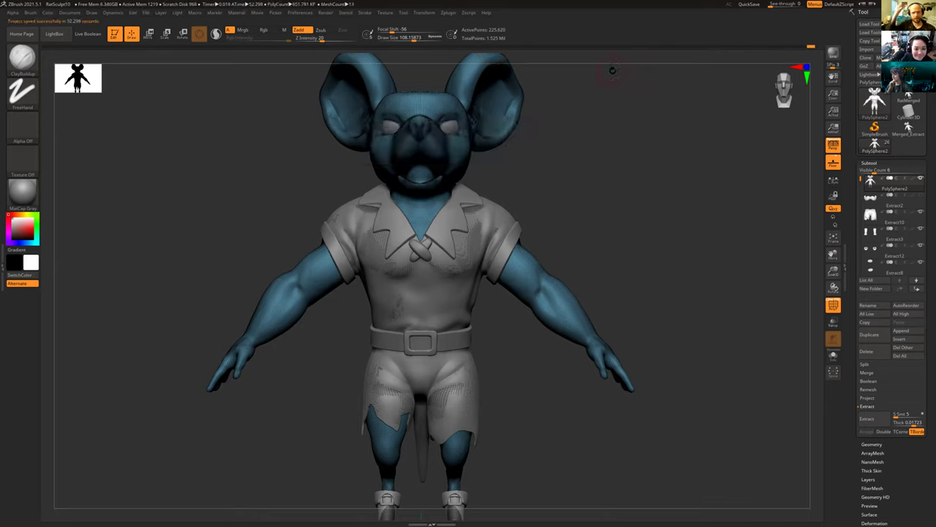
# Pre-process all visible subtools in Decimation Master and decimate them all at 20 percent.
pyautogui.moveTo(610, 113); pyautogui.dragTo(602, 176)
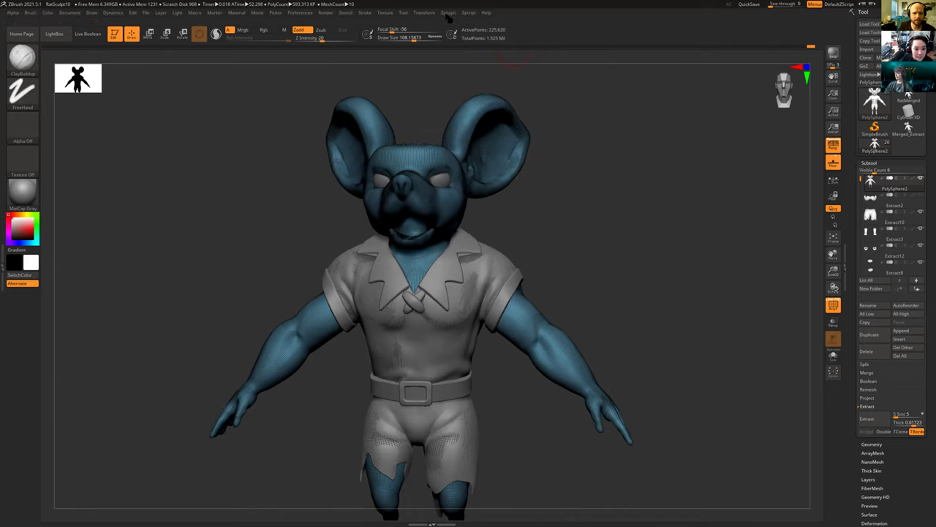
pyautogui.click(447, 13)
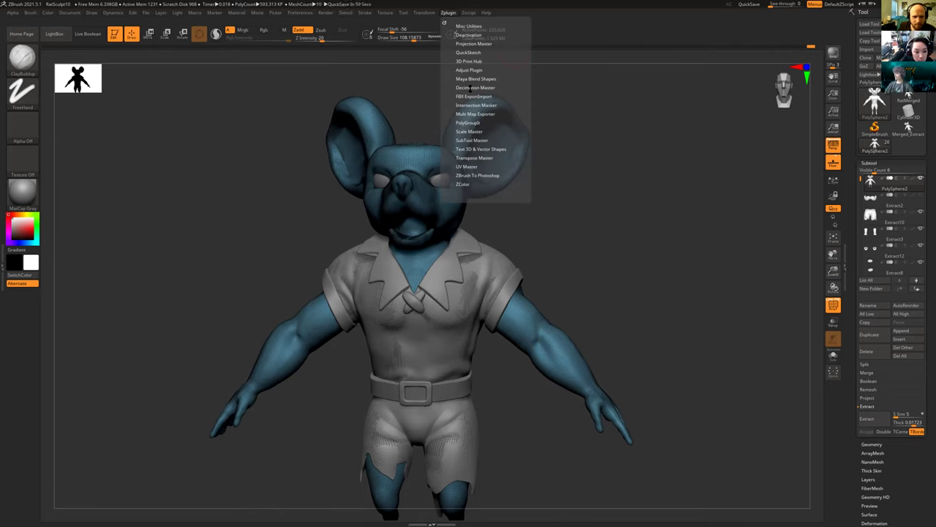
pyautogui.click(470, 88)
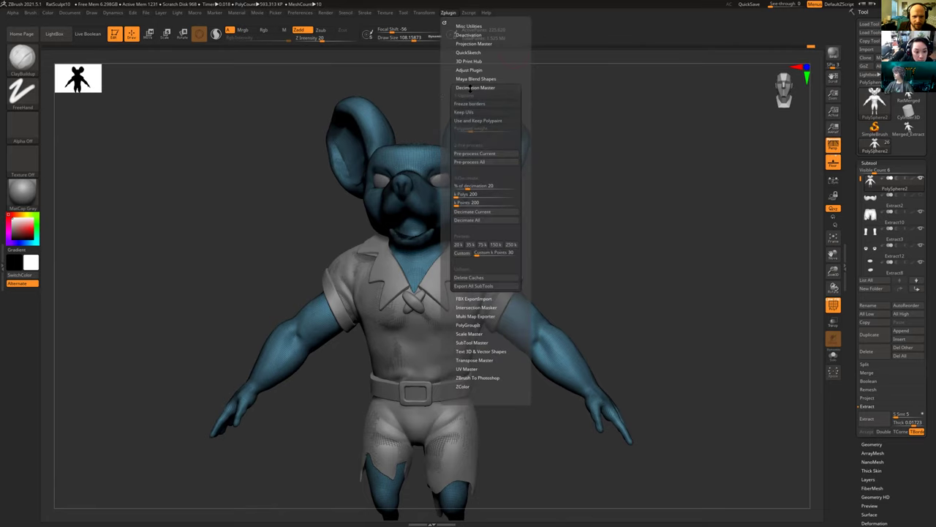
pyautogui.click(477, 162)
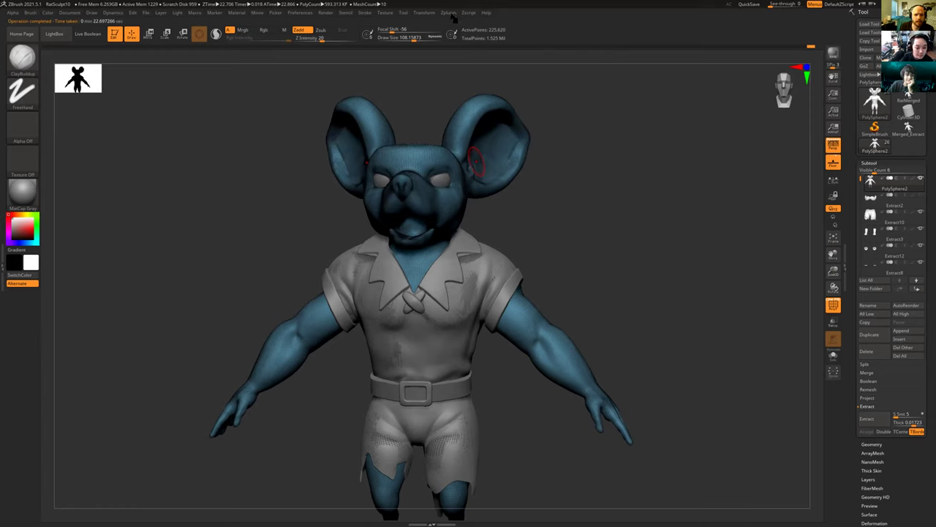
pyautogui.click(448, 13)
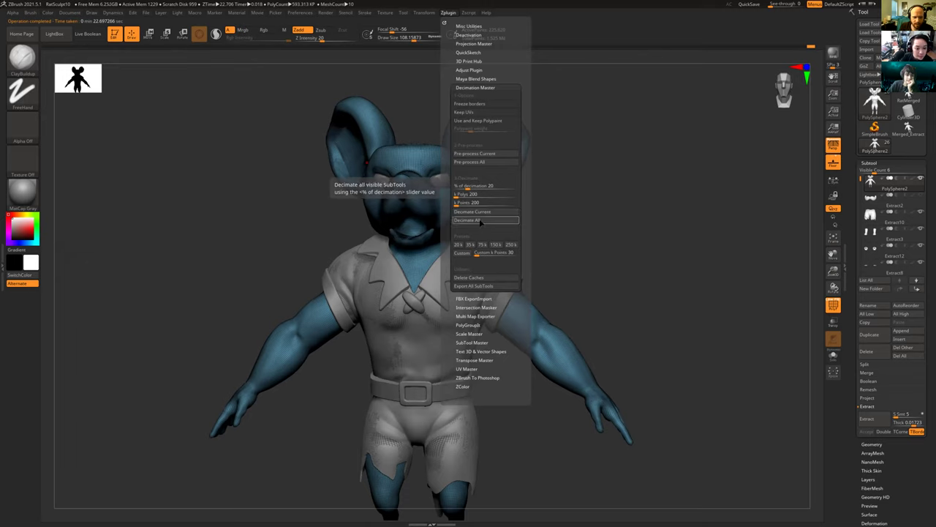
pyautogui.click(481, 221)
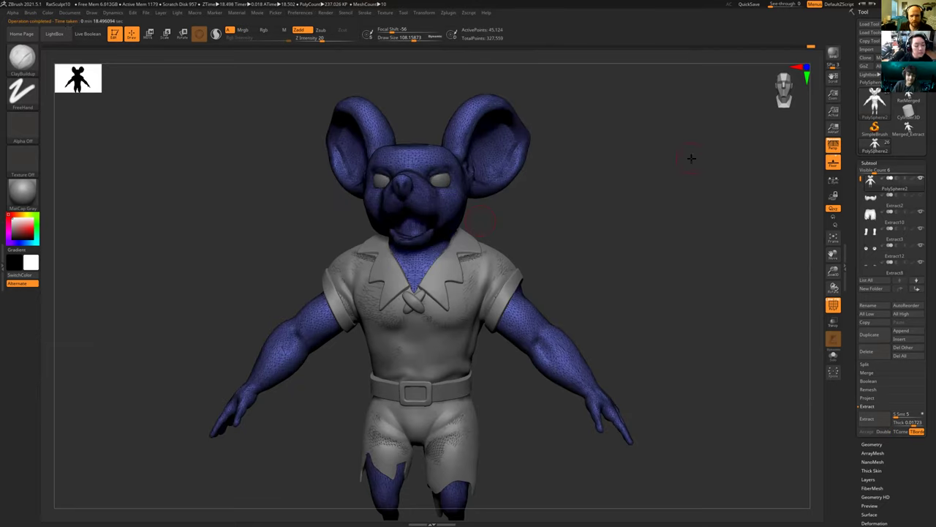
# Inspect the decimated body's triangulated mesh up close and turn off the wireframe display.
pyautogui.keyDown('alt'); pyautogui.moveTo(655, 275); pyautogui.dragTo(797, 276); pyautogui.keyUp('alt')
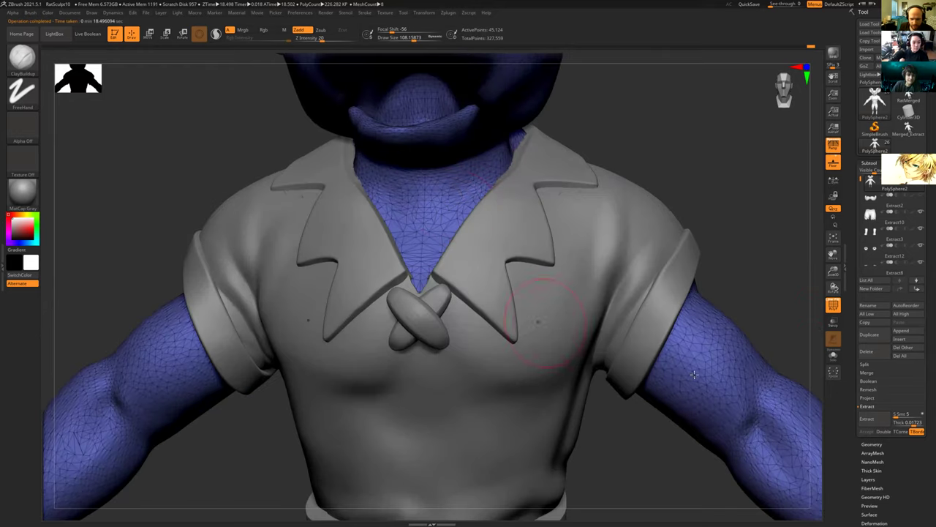
pyautogui.moveTo(751, 242)
pyautogui.keyDown('alt'); pyautogui.mouseDown()
pyautogui.moveTo(696, 236)
pyautogui.moveTo(738, 272)
pyautogui.mouseUp(); pyautogui.keyUp('alt')
pyautogui.click(833, 304)
pyautogui.moveTo(656, 274)
pyautogui.keyDown('alt'); pyautogui.mouseDown()
pyautogui.moveTo(631, 280)
pyautogui.moveTo(640, 247)
pyautogui.moveTo(633, 263)
pyautogui.moveTo(596, 263)
pyautogui.moveTo(635, 264)
pyautogui.mouseUp(); pyautogui.keyUp('alt')
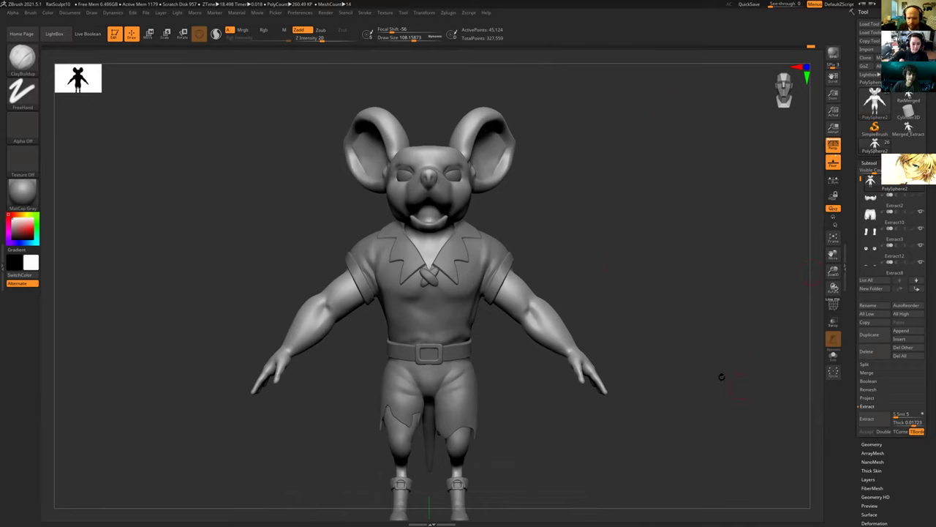
# Open the subtool Merge options and examine the smooth-shaded shirt, collar and arms from the side and front.
pyautogui.click(869, 373)
pyautogui.keyDown('alt'); pyautogui.moveTo(608, 303); pyautogui.dragTo(698, 247); pyautogui.keyUp('alt')
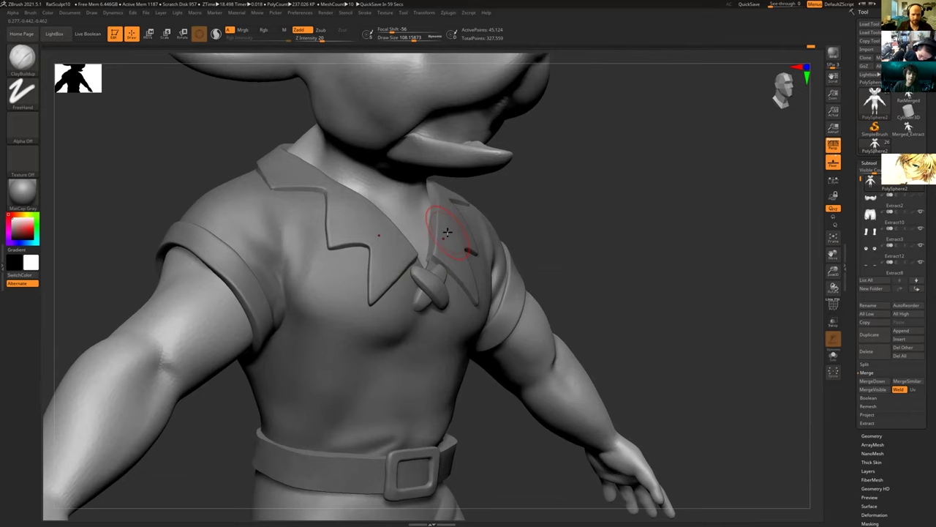
pyautogui.moveTo(649, 259); pyautogui.dragTo(604, 278)
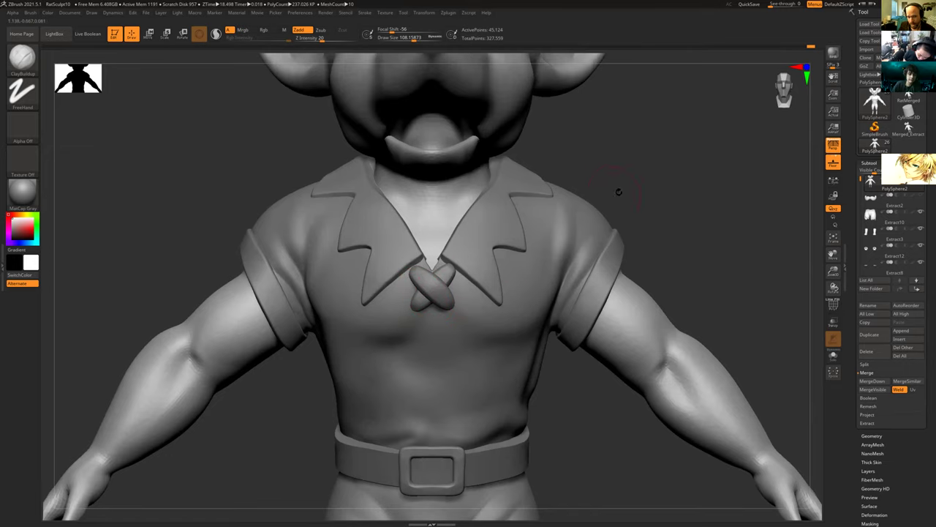
pyautogui.moveTo(708, 226); pyautogui.dragTo(654, 217)
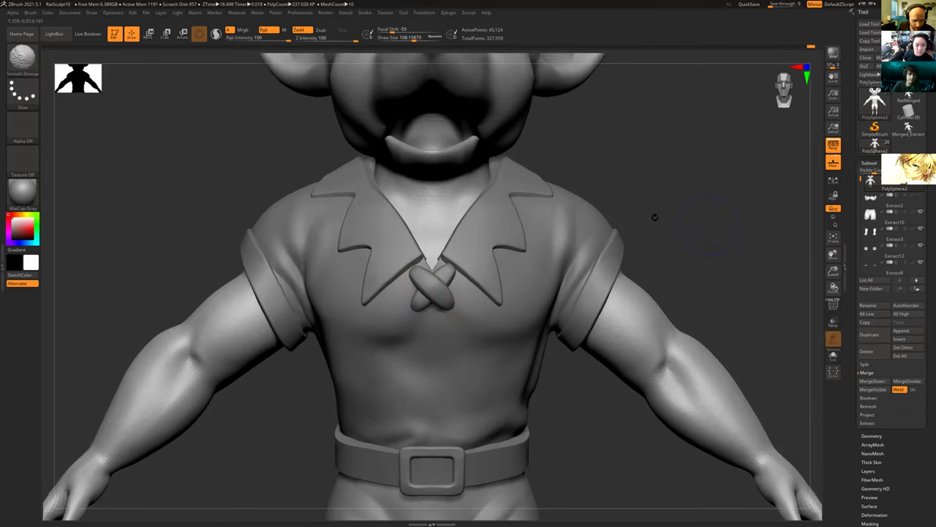
# Export the decimated rat body as an OBJ file named RatBodyDecimated in the RatSculptHigh folder.
pyautogui.moveTo(150, 213); pyautogui.dragTo(161, 212)
pyautogui.moveTo(797, 197)
pyautogui.mouseDown()
pyautogui.moveTo(763, 195)
pyautogui.moveTo(758, 169)
pyautogui.mouseUp()
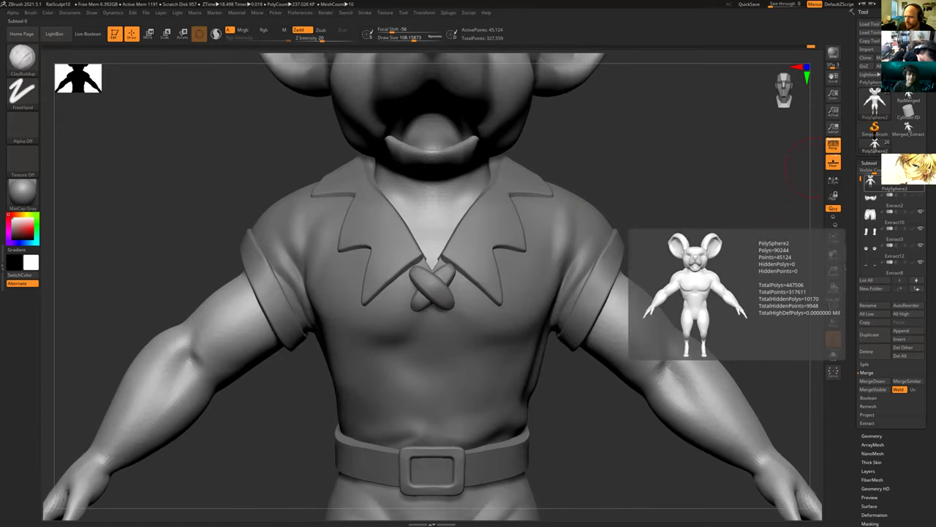
pyautogui.click(885, 49)
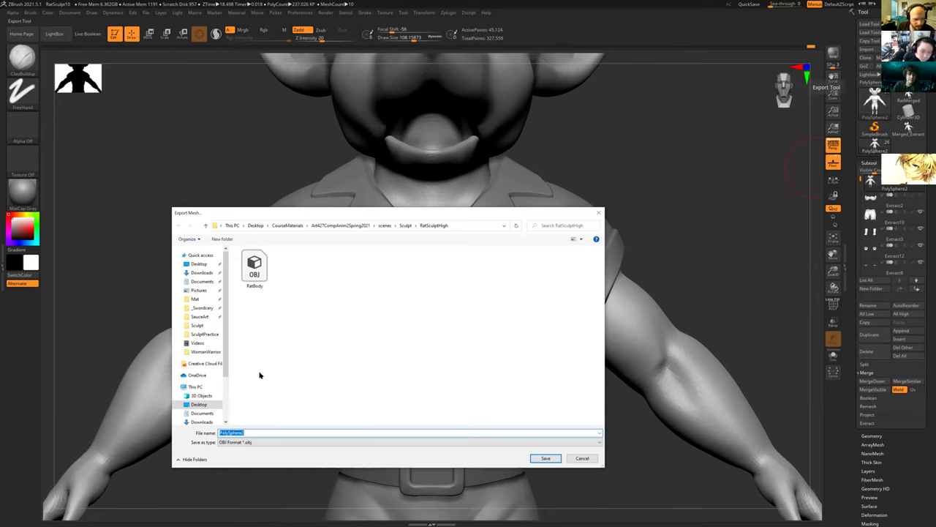
pyautogui.click(265, 283)
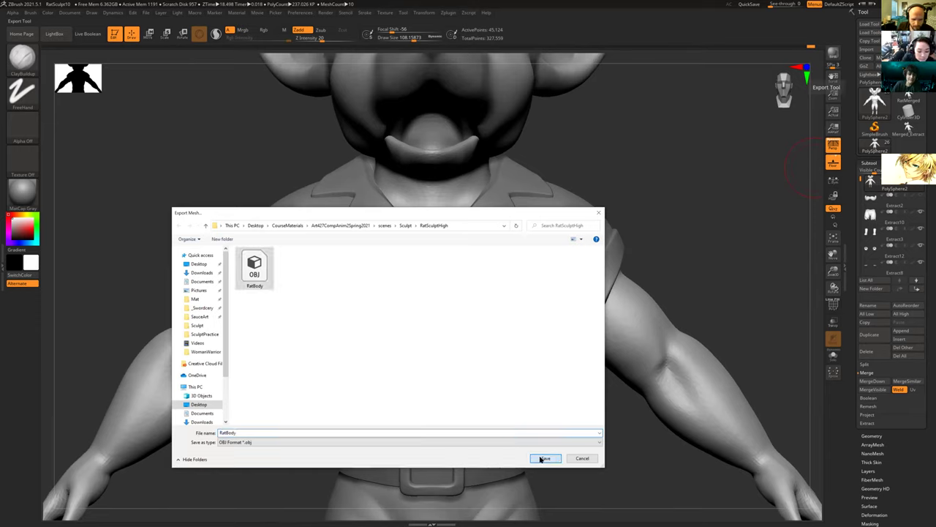
pyautogui.doubleClick(407, 433)
pyautogui.click(407, 434)
pyautogui.write('Decimated')
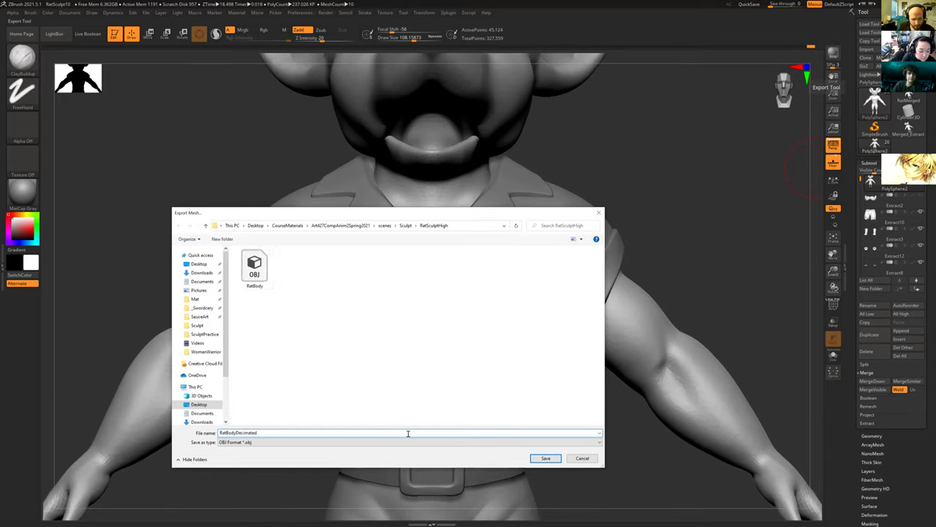
pyautogui.doubleClick(407, 433)
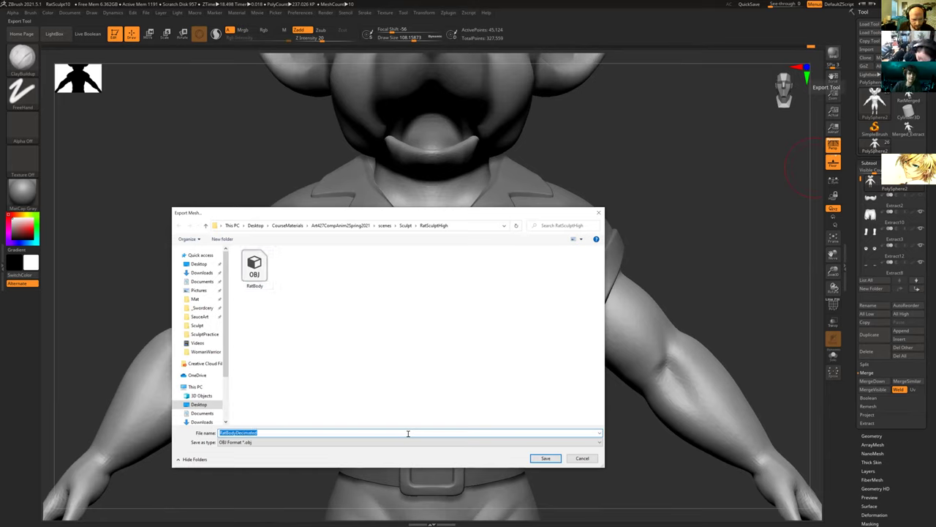
pyautogui.click(547, 459)
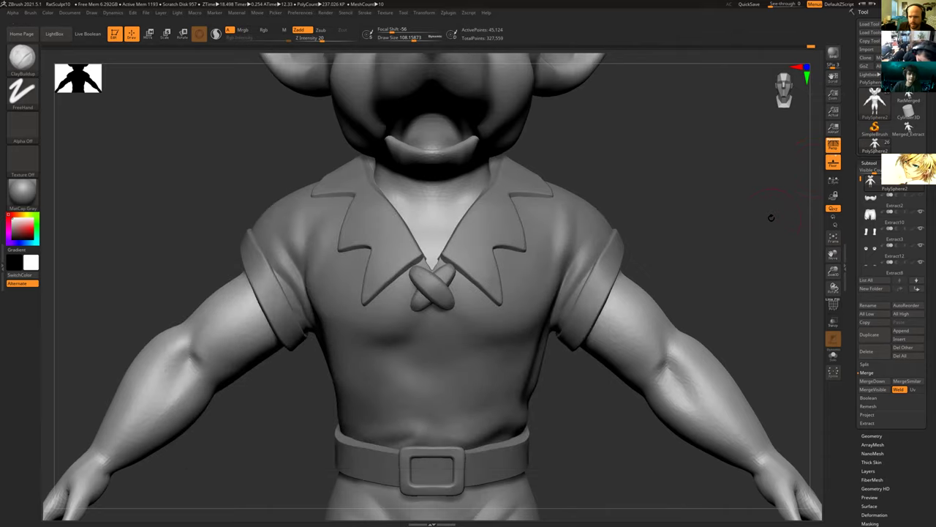
# Export the pants subtool as an OBJ file named PantsDecimated.
pyautogui.click(871, 214)
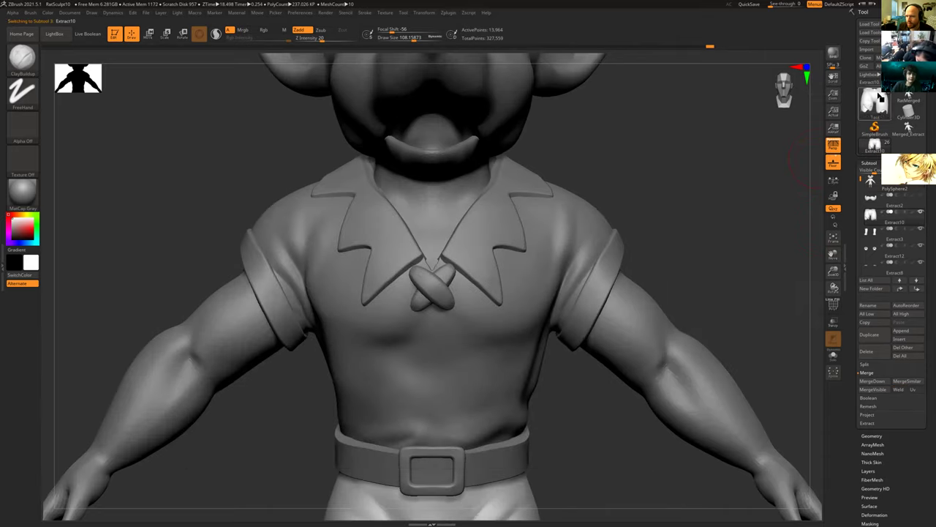
pyautogui.click(888, 49)
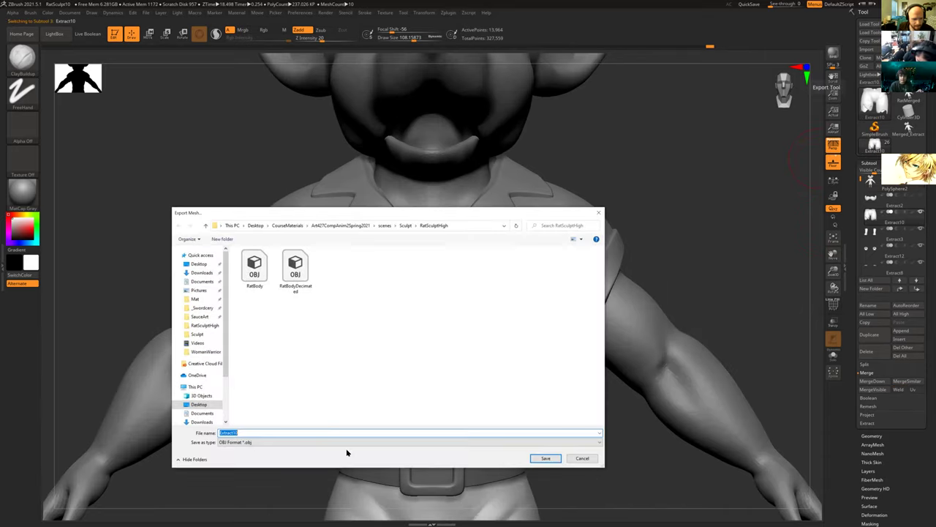
pyautogui.write('R')
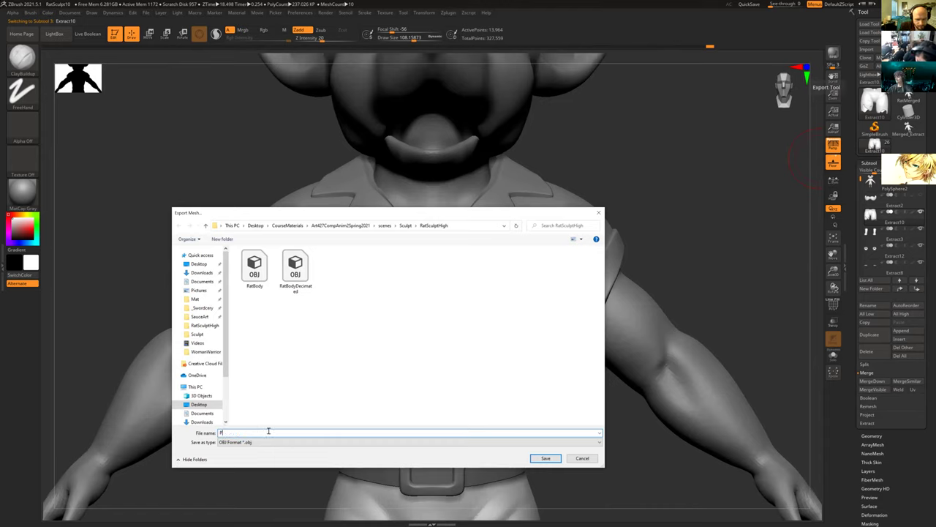
pyautogui.write('antsDecimated')
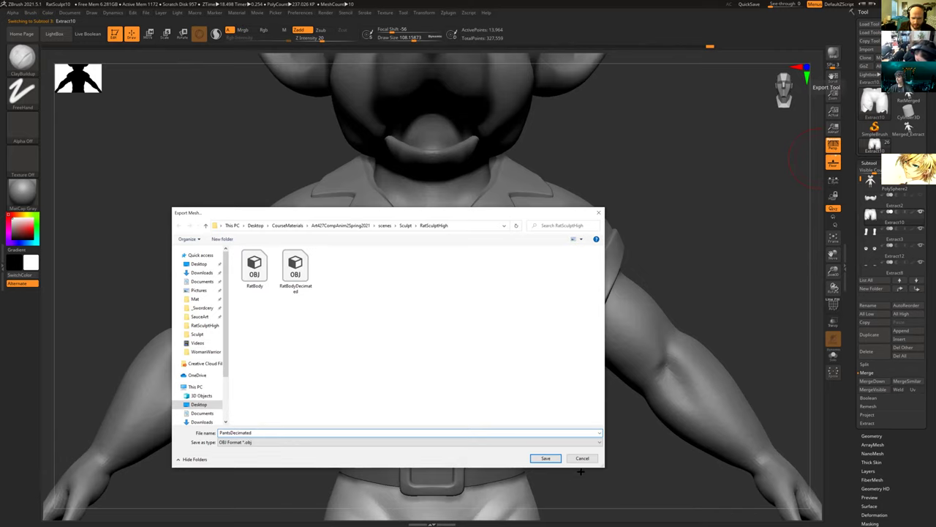
pyautogui.click(544, 458)
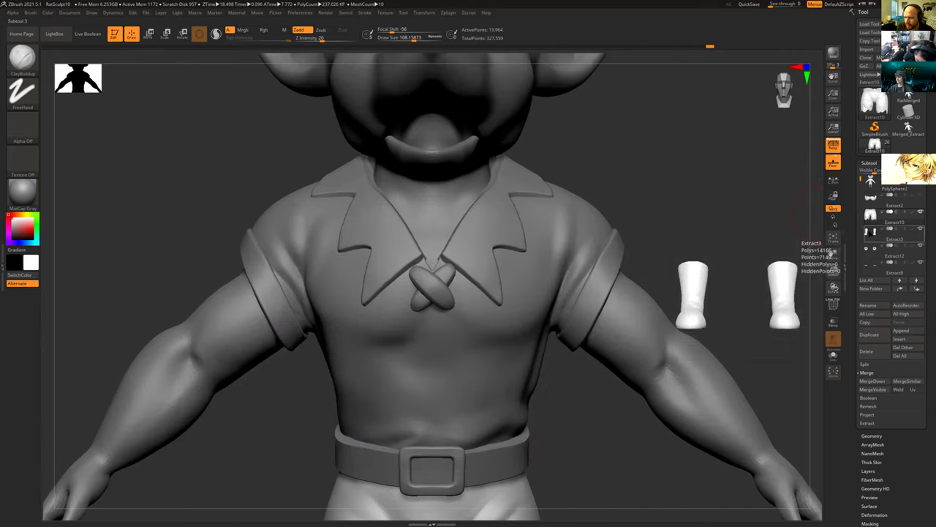
# Export the boots subtool as an OBJ file named BootsDecimated.
pyautogui.click(870, 233)
pyautogui.keyDown('alt'); pyautogui.moveTo(640, 215); pyautogui.dragTo(641, 182); pyautogui.keyUp('alt')
pyautogui.keyDown('alt'); pyautogui.moveTo(641, 286); pyautogui.dragTo(804, 219); pyautogui.keyUp('alt')
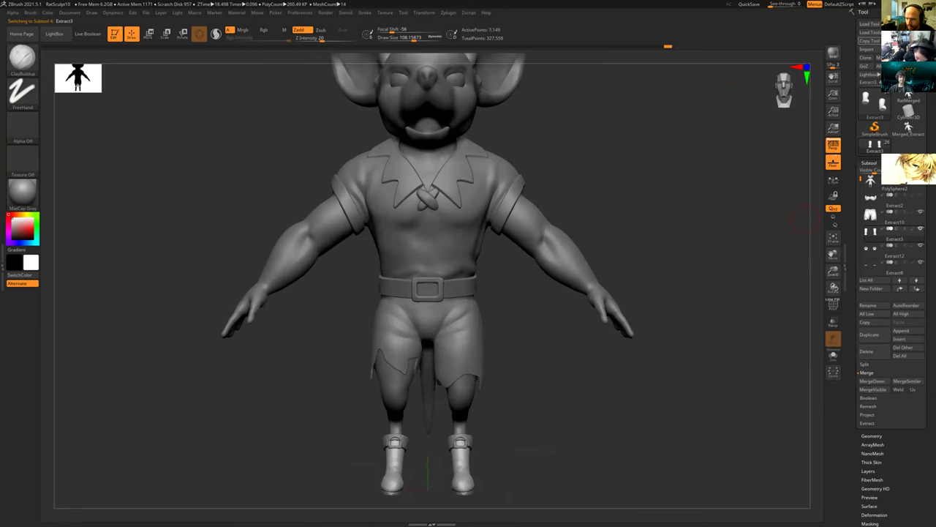
pyautogui.click(901, 49)
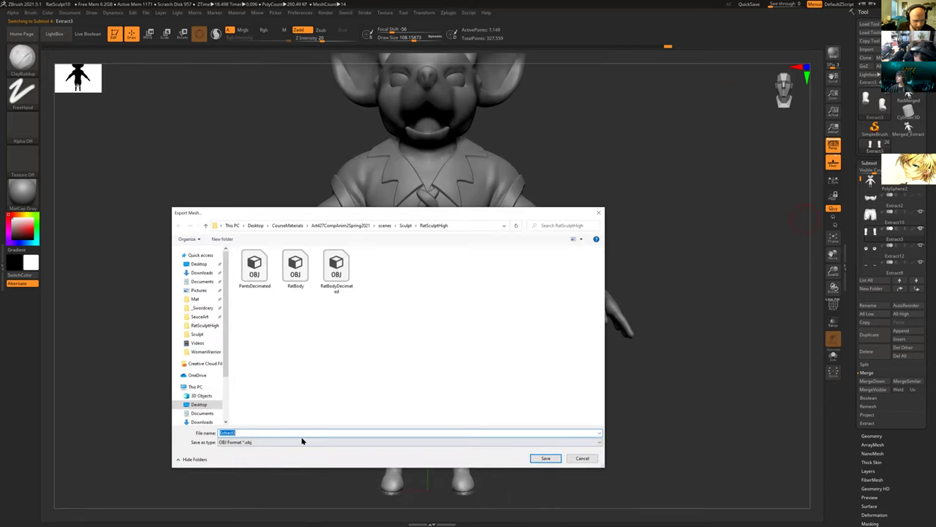
pyautogui.write('BootsDecimated')
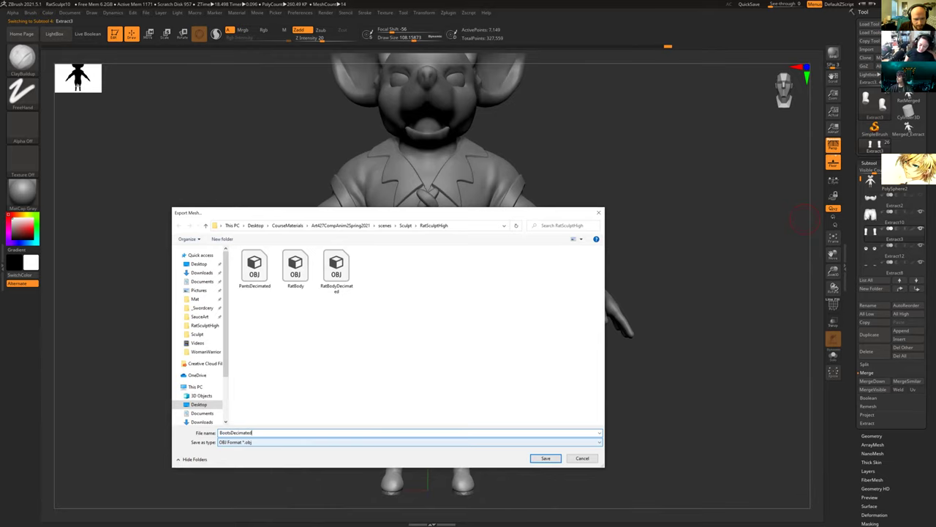
pyautogui.click(546, 458)
# Export the boot cuffs subtool Extract12 as an OBJ file named BootsCuffDecimated.
pyautogui.click(873, 250)
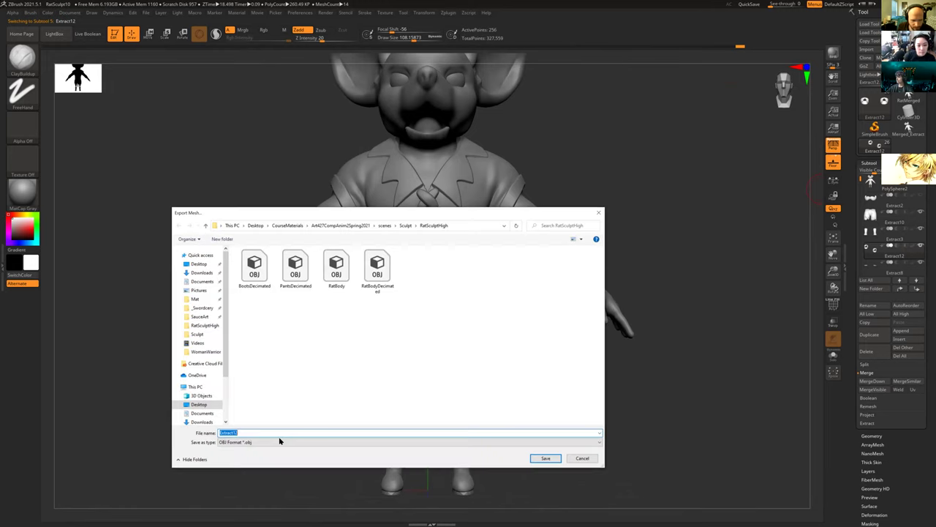
pyautogui.write('BootsCuffDecimated')
pyautogui.click(547, 459)
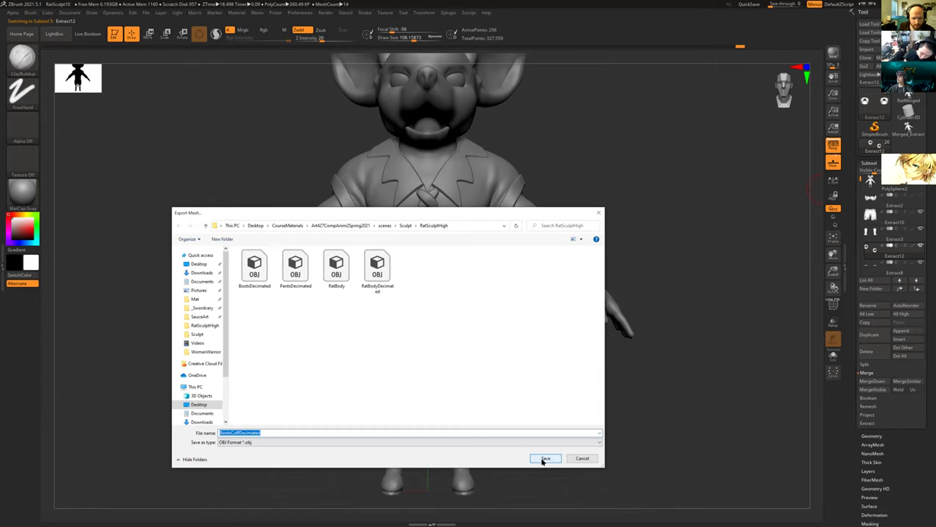
pyautogui.click(545, 459)
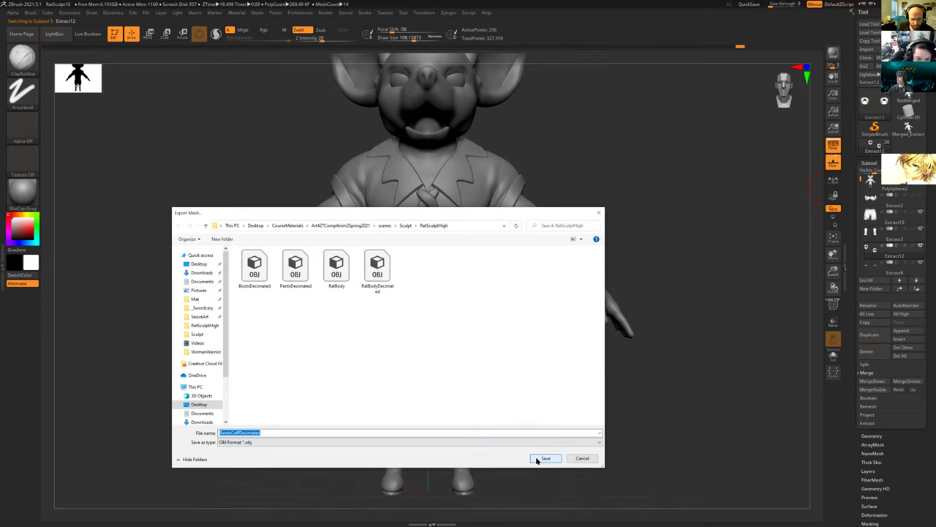
pyautogui.click(554, 460)
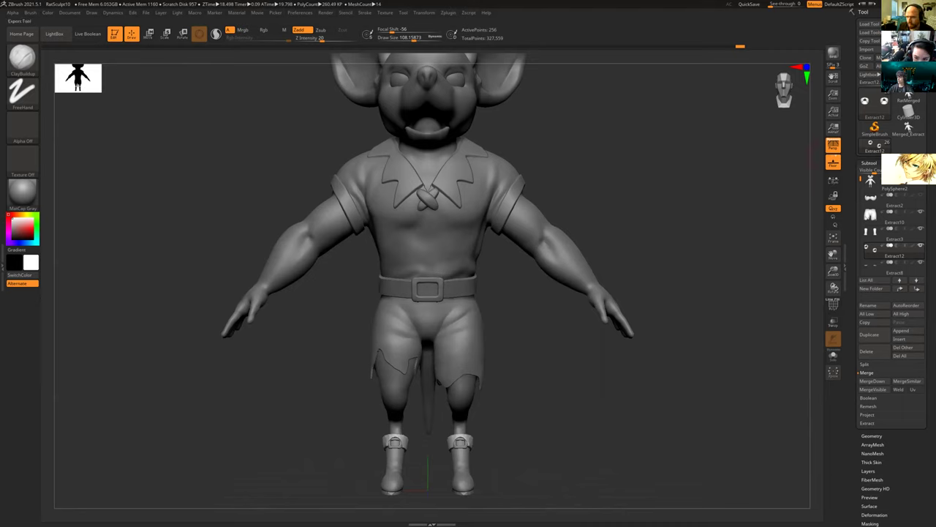
pyautogui.click(883, 49)
pyautogui.write('Boots')
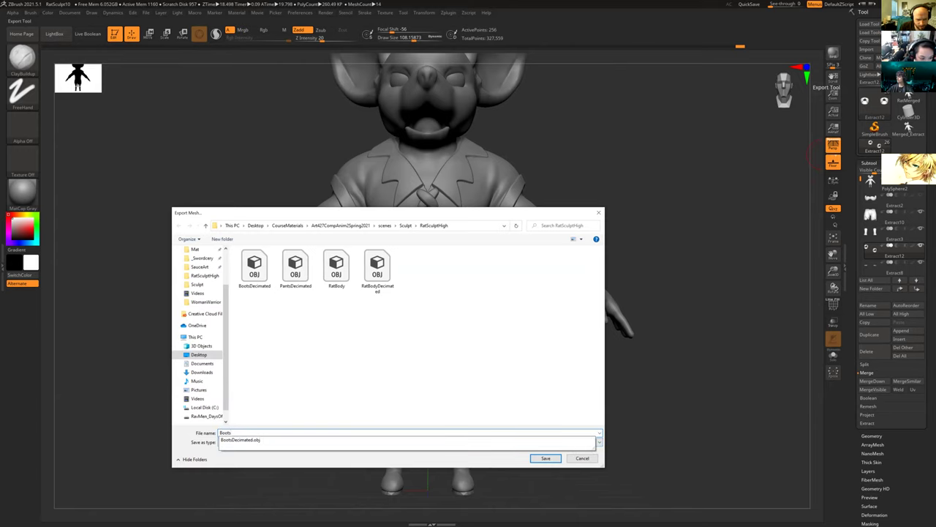
pyautogui.write('CuffDecimated')
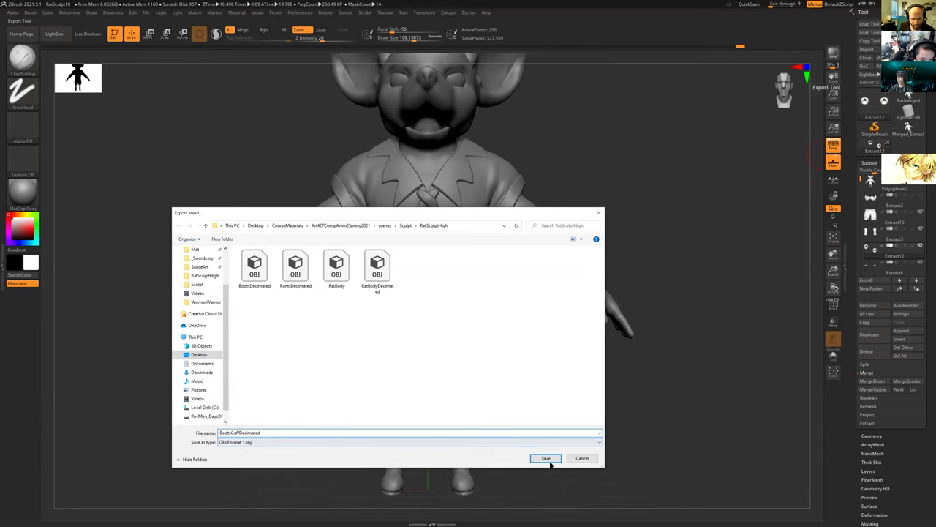
pyautogui.click(548, 459)
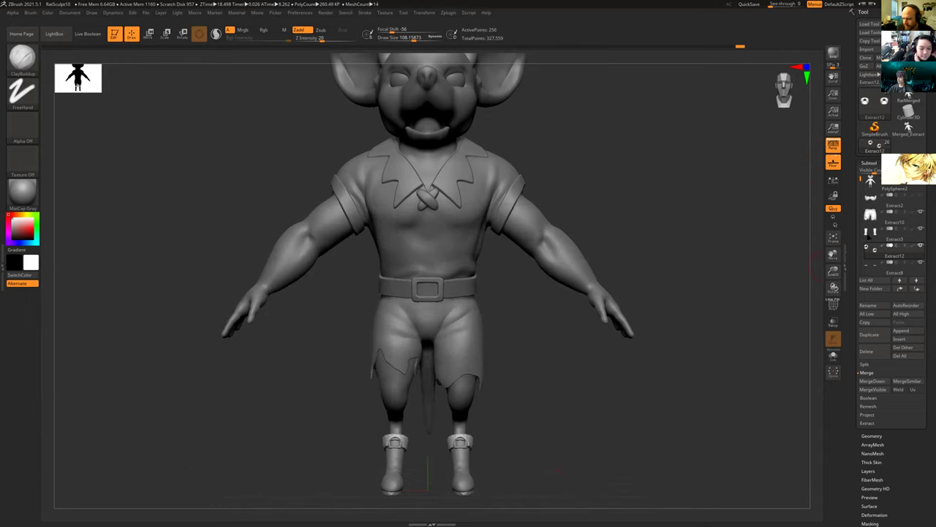
# Export the boot soles subtool Extract8 as an OBJ file named SolesDecimated.
pyautogui.moveTo(860, 180); pyautogui.dragTo(860, 187)
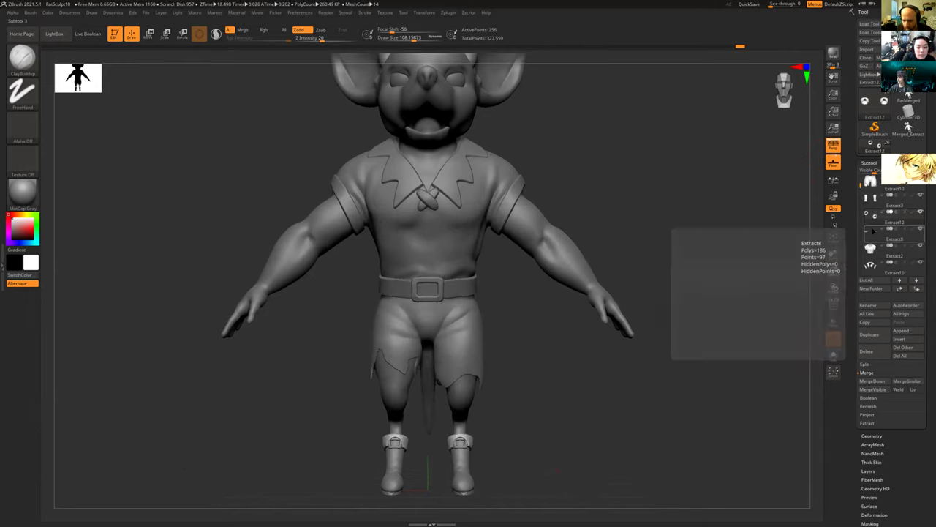
pyautogui.click(919, 233)
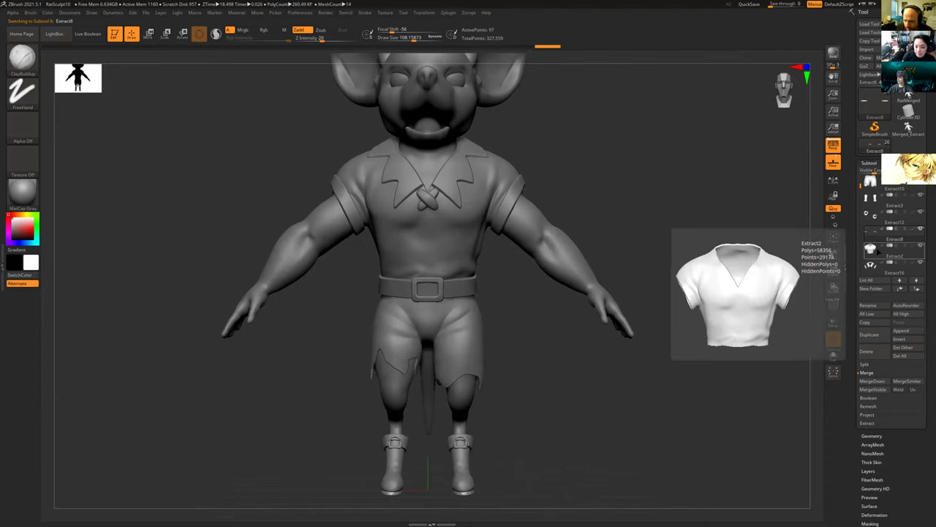
pyautogui.click(902, 252)
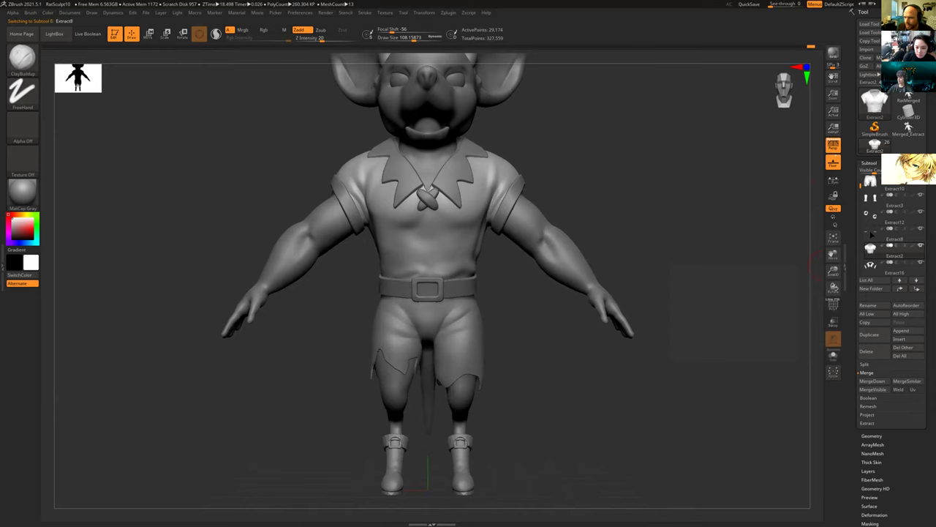
pyautogui.click(880, 49)
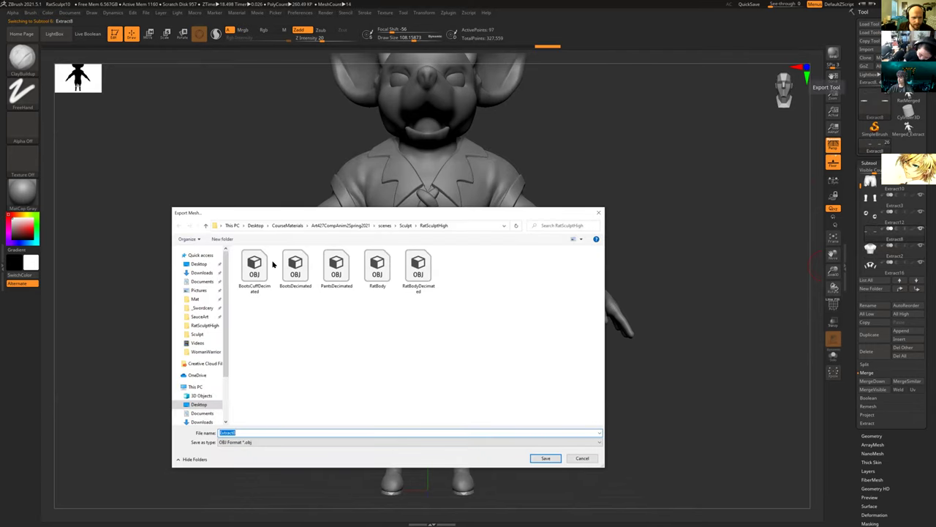
pyautogui.write('SolesDecimated')
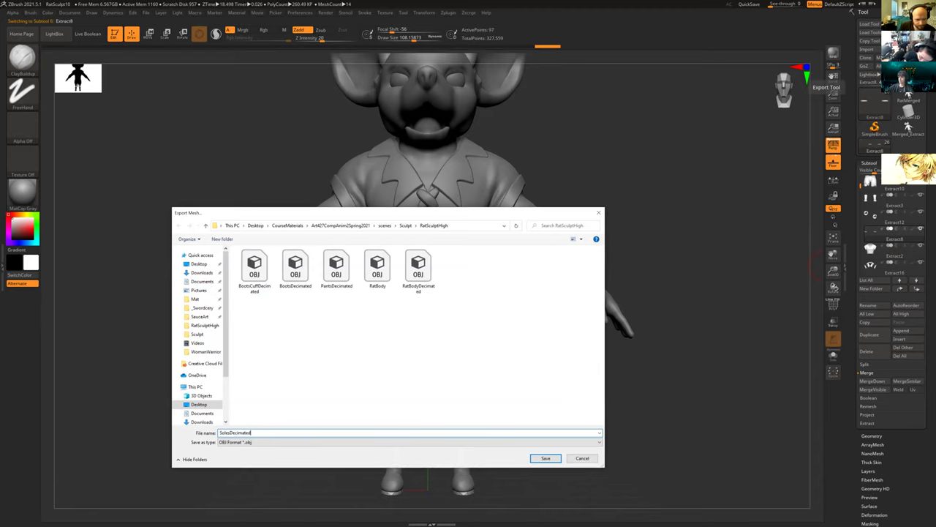
pyautogui.press('Return')
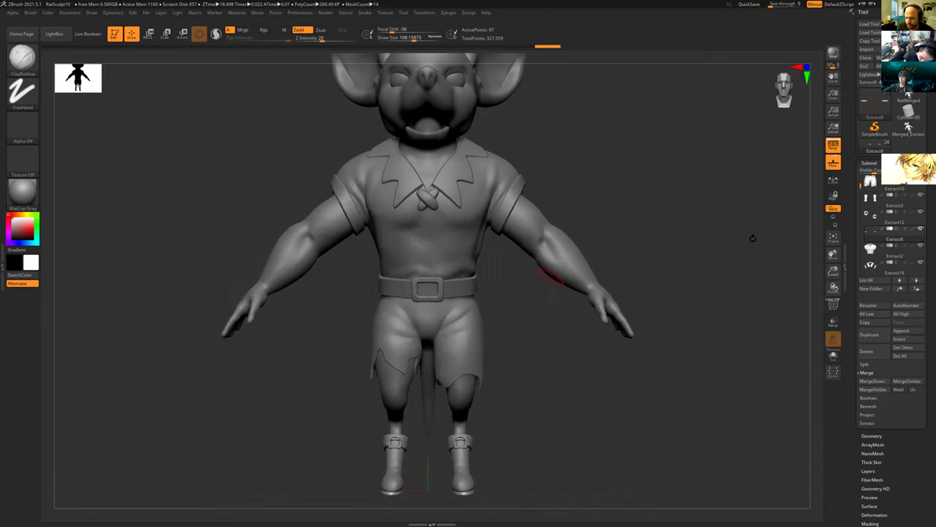
# Export the shirt subtool as an OBJ file named ShirtDecimated.
pyautogui.click(871, 250)
pyautogui.click(905, 49)
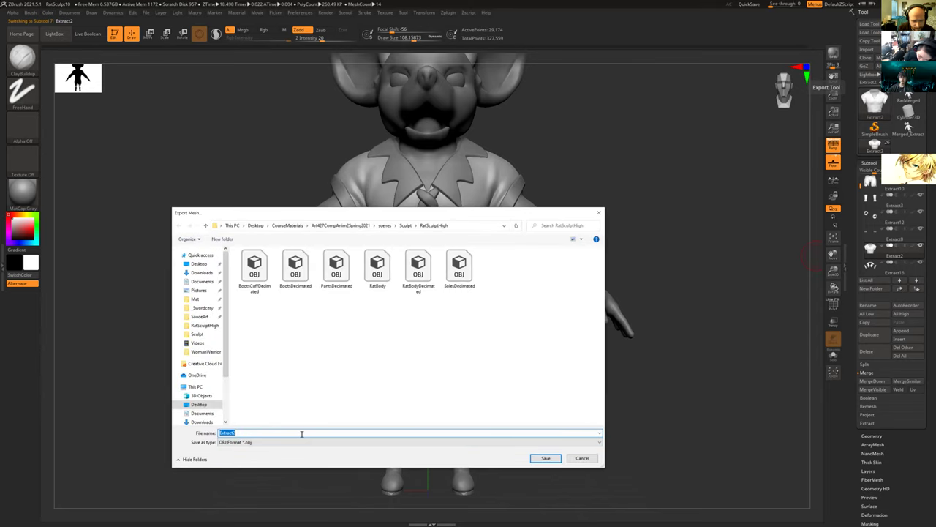
pyautogui.write('S')
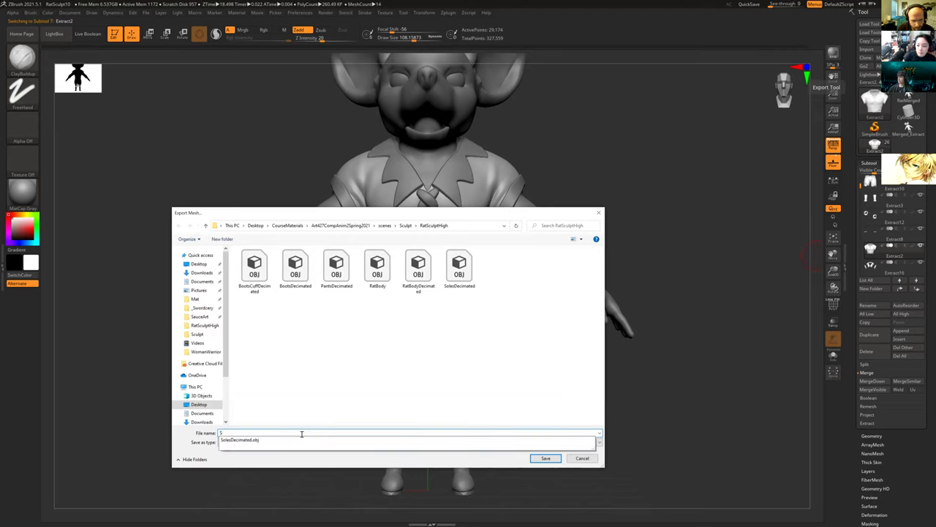
pyautogui.write('hirtDecimated')
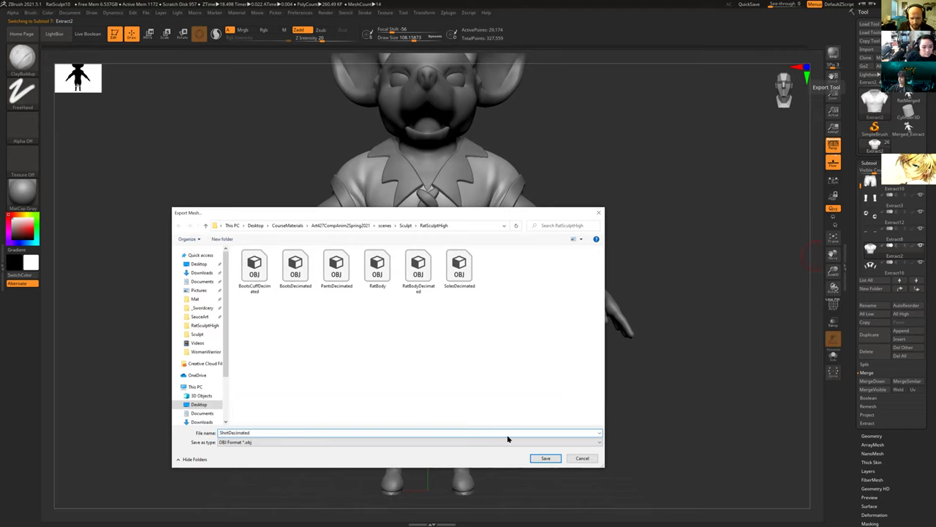
pyautogui.click(546, 458)
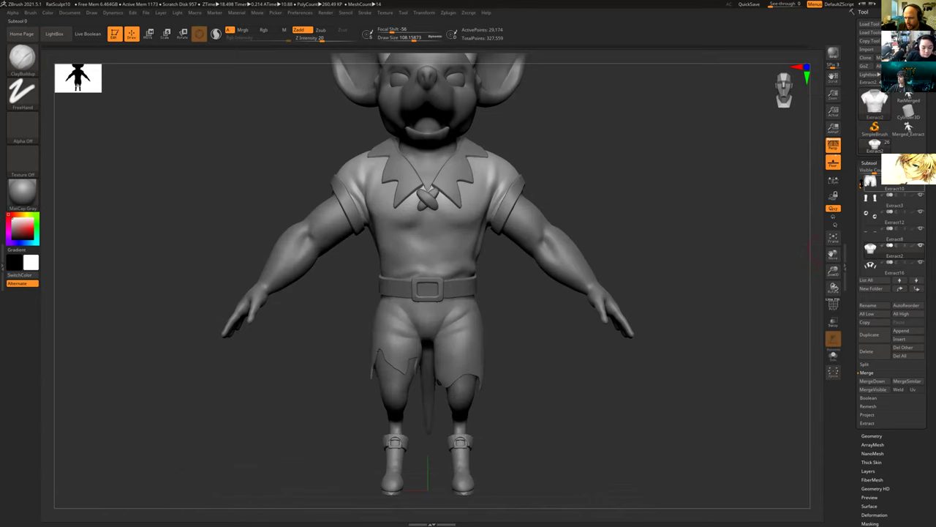
# Export the shirt's collar and sleeve cuffs subtool Extract16 as an OBJ file named ShirtCuffDecimated.
pyautogui.moveTo(861, 186); pyautogui.dragTo(862, 193)
pyautogui.click(875, 233)
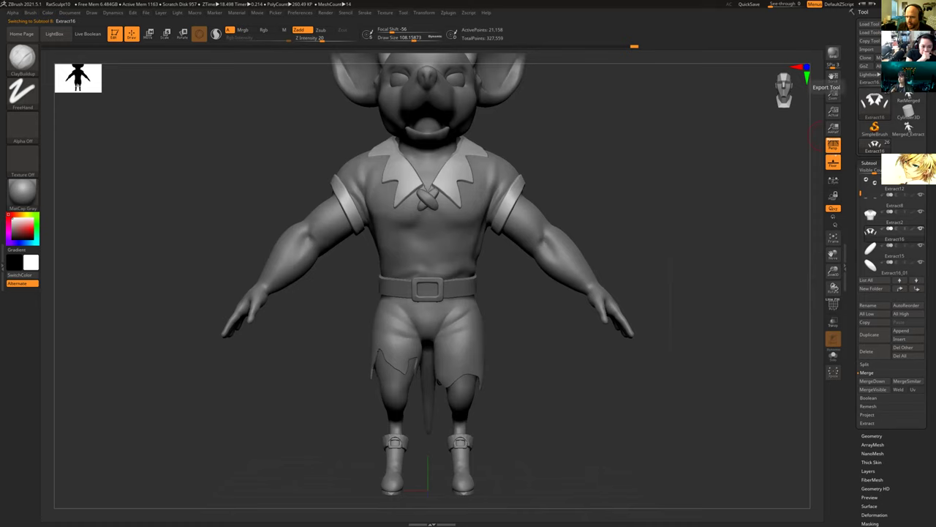
pyautogui.click(833, 76)
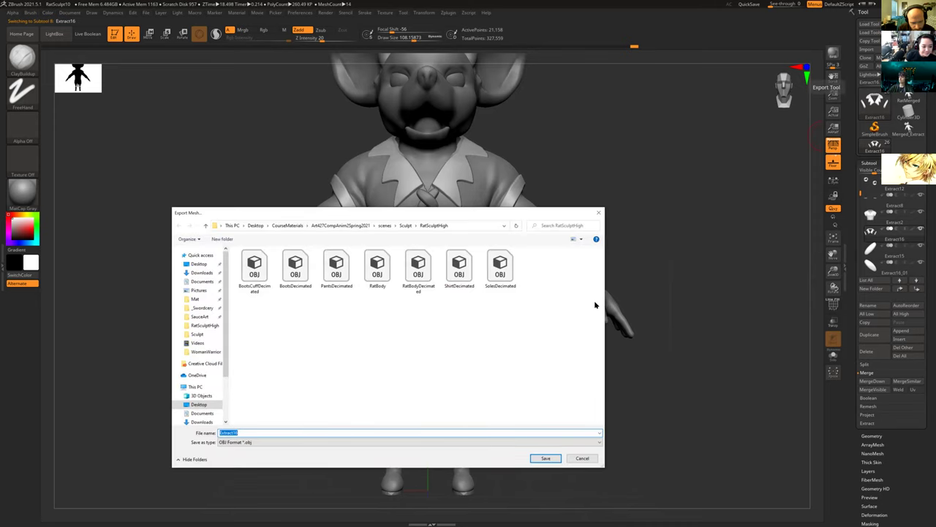
pyautogui.write('ShirtCuffDecimated')
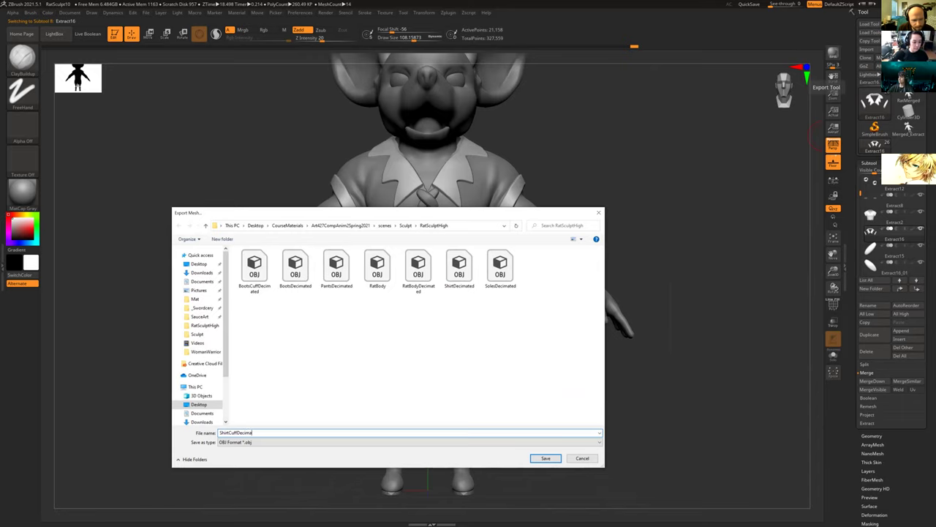
pyautogui.click(546, 458)
# Isolate the two shirt lace subtools Extract15 and Extract16_01 and merge Extract15 down with the one below it.
pyautogui.click(894, 256)
pyautogui.moveTo(872, 267)
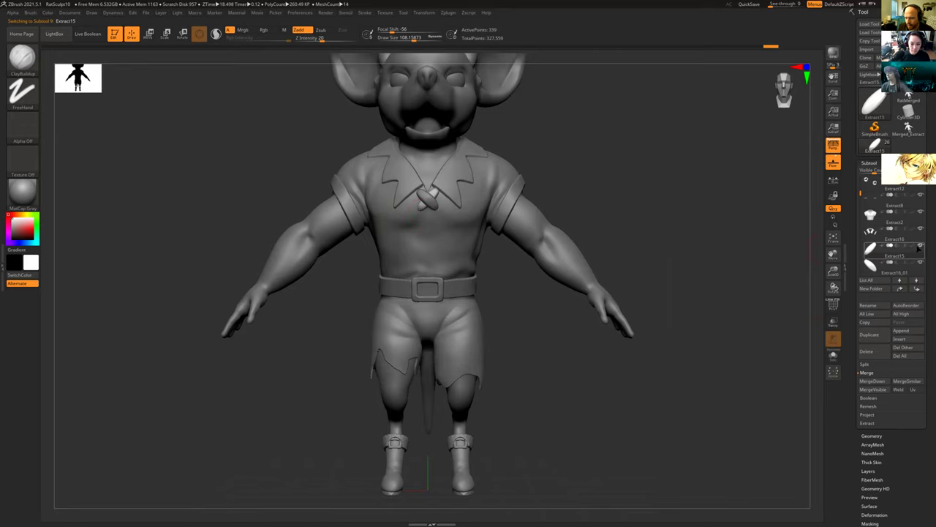
pyautogui.keyDown('shift'); pyautogui.click(920, 246); pyautogui.keyUp('shift')
pyautogui.click(921, 262)
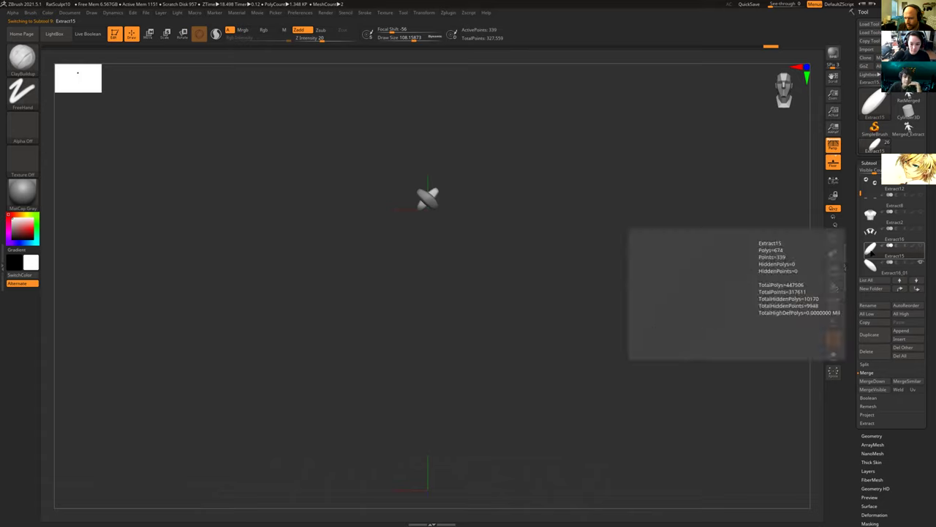
pyautogui.click(876, 382)
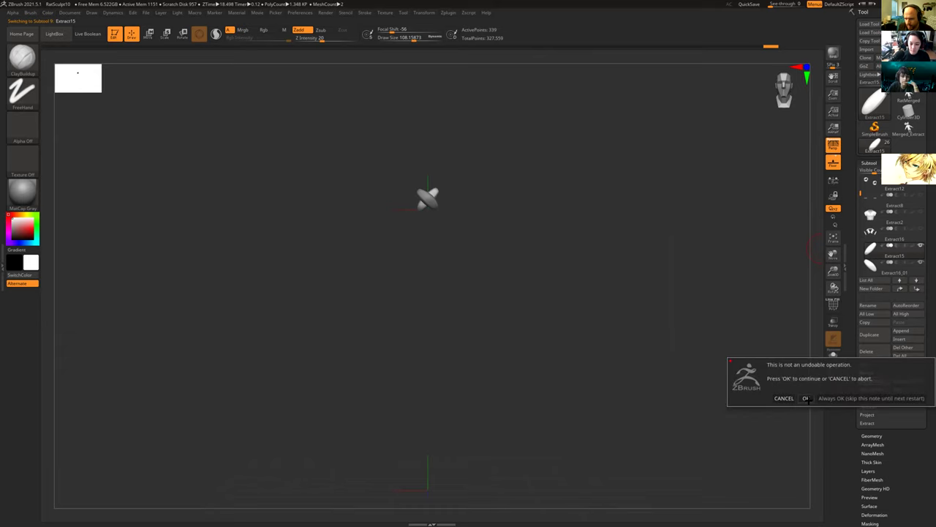
pyautogui.click(806, 399)
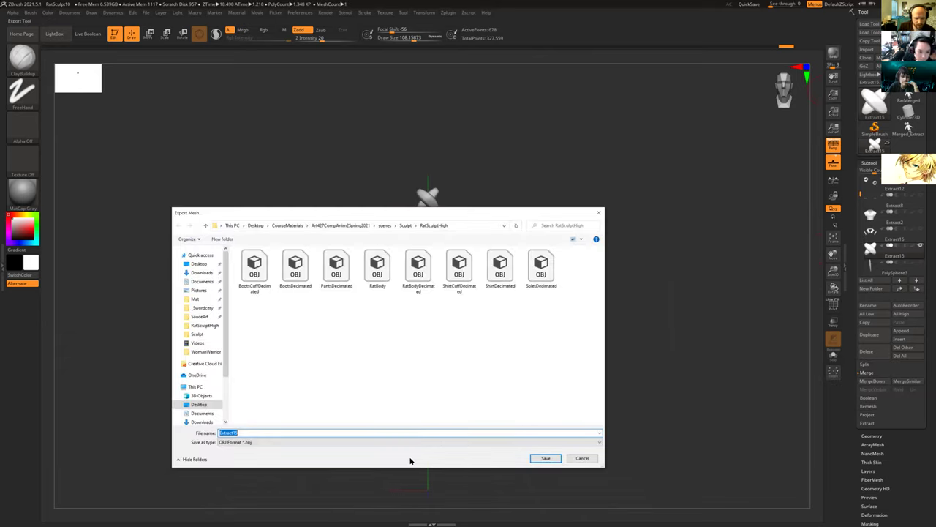
# Export the merged shirt lace subtool as an OBJ file named ShirtLaceDecimated.
pyautogui.write('Shirt')
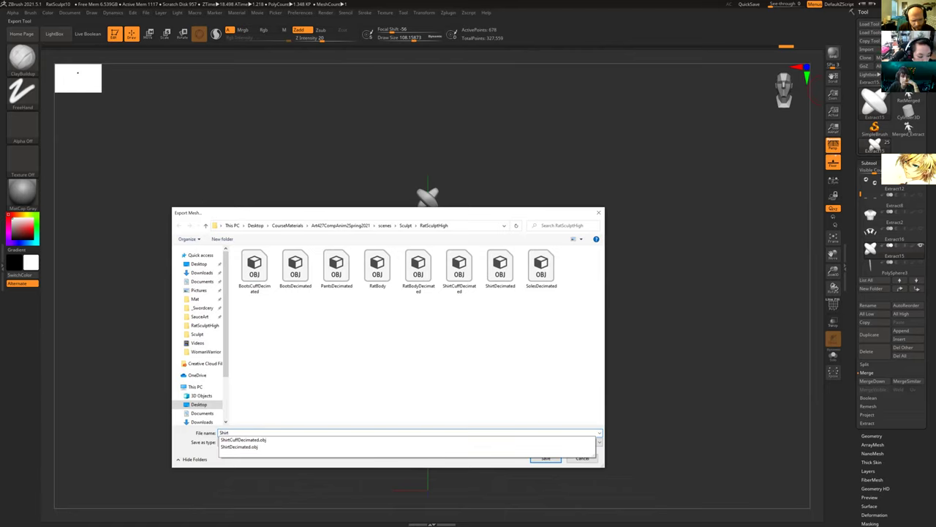
pyautogui.write('L')
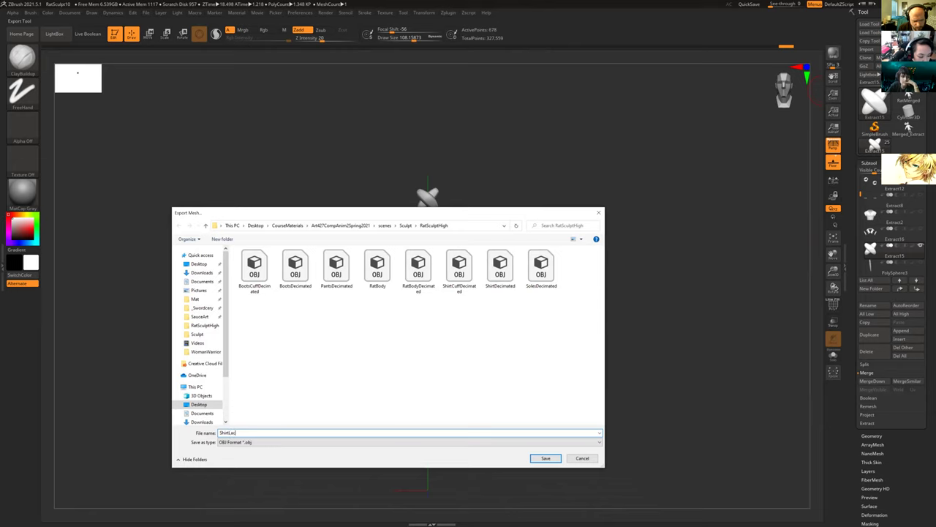
pyautogui.write('aceDecimated')
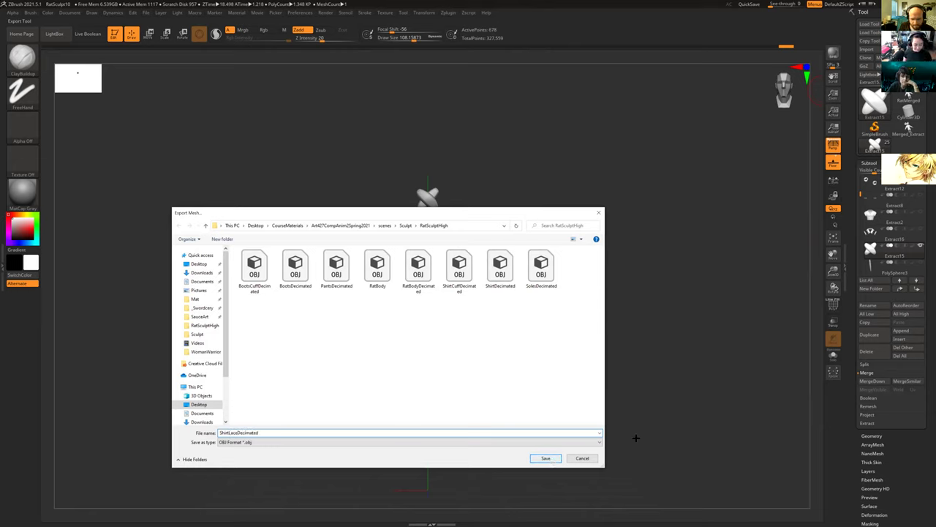
pyautogui.click(546, 458)
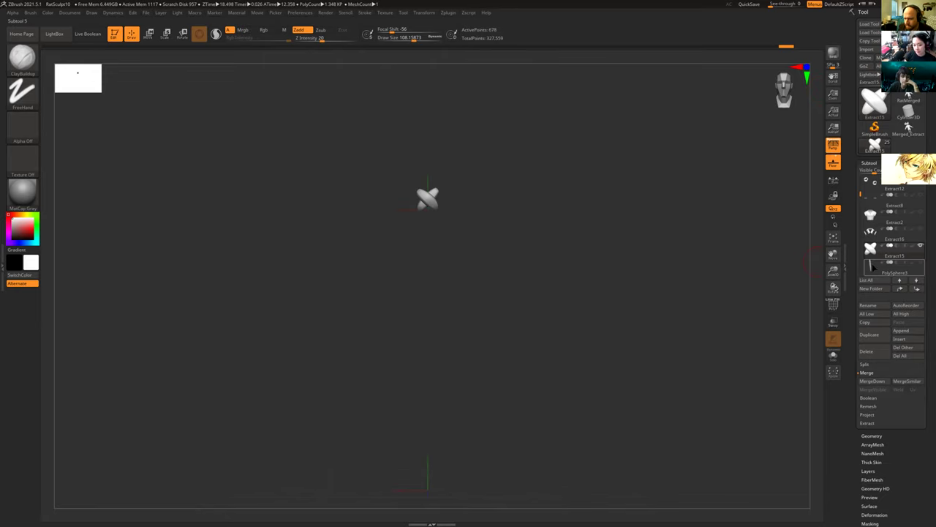
# Export the tail subtool PolySphere3 as an OBJ file named TailDecimated.
pyautogui.click(872, 266)
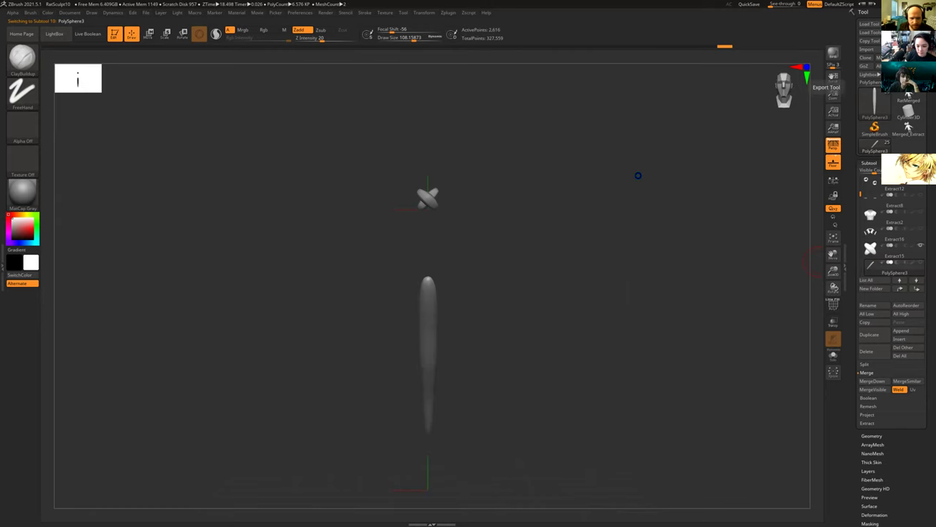
pyautogui.write('Te')
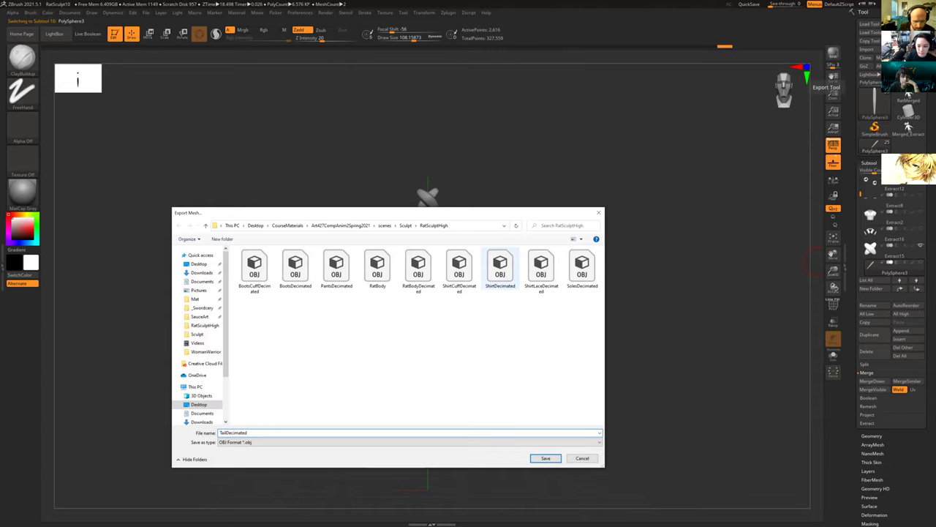
pyautogui.click(545, 459)
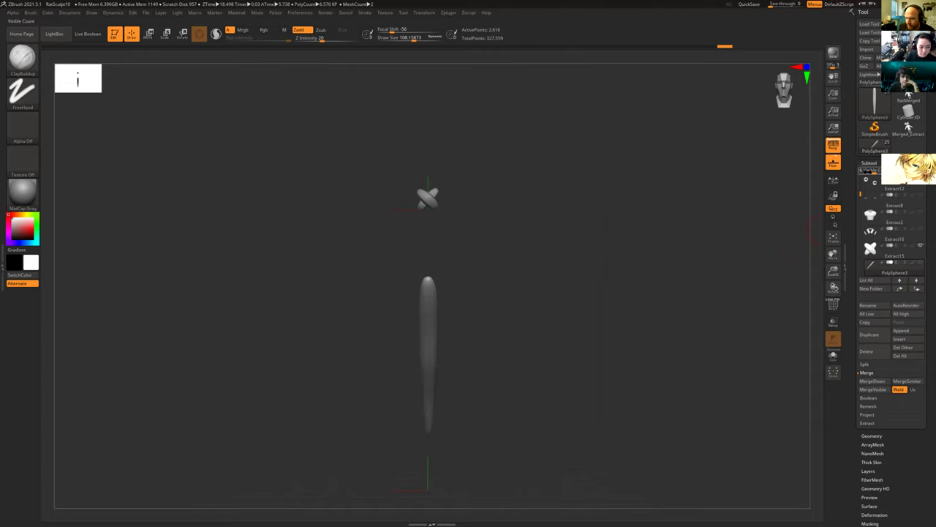
# Export the belt buckle subtool Extract22 as an OBJ file named BuckleDecimated.
pyautogui.moveTo(860, 196); pyautogui.dragTo(861, 213)
pyautogui.click(872, 198)
pyautogui.click(895, 49)
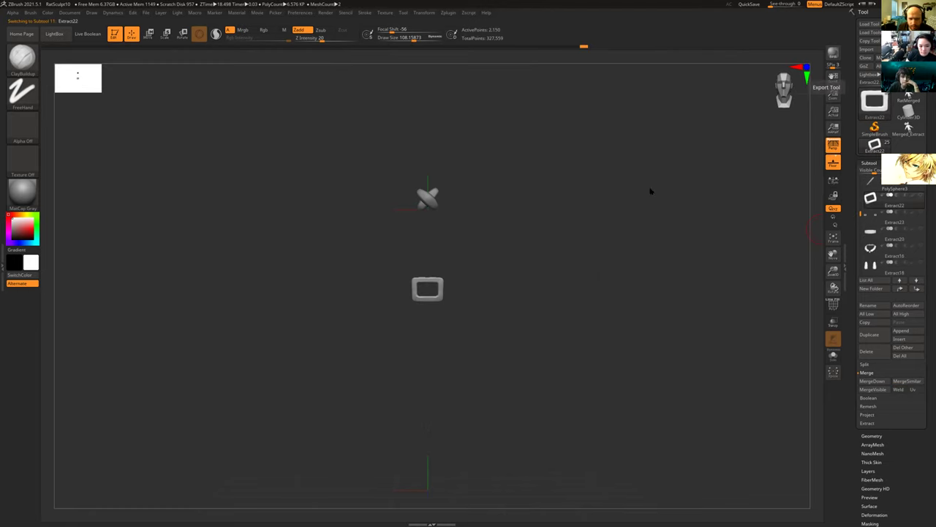
pyautogui.write('Ra')
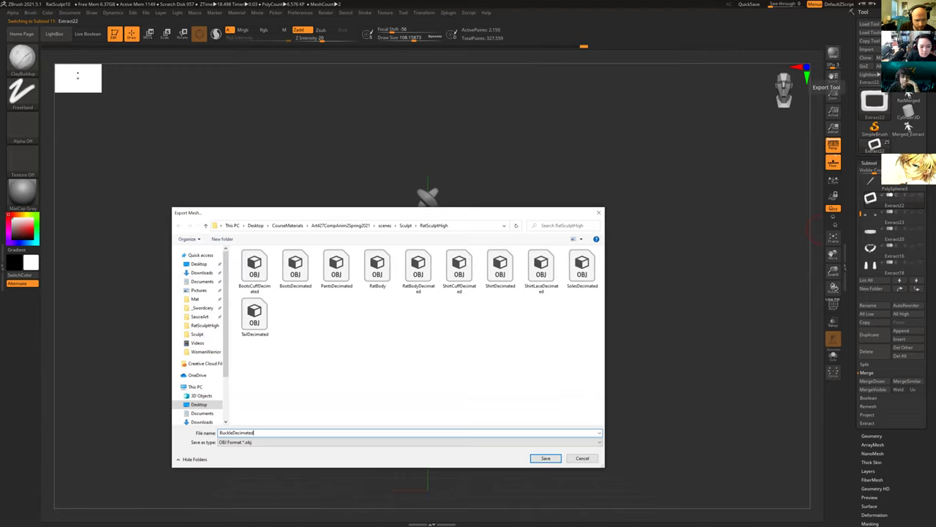
pyautogui.click(545, 458)
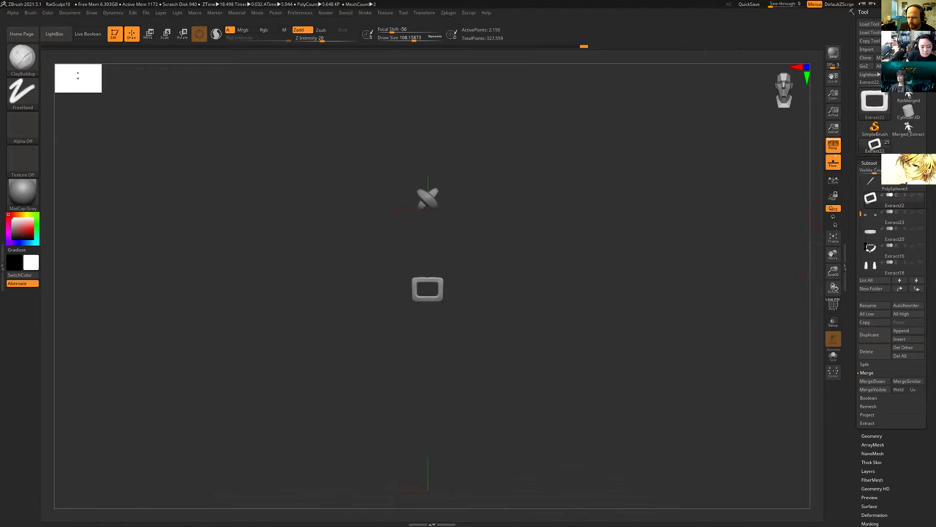
# Show all subtools, and hide the belt Extract20, the tassels Extract18, the neckerchief Extract16 and the apron Extract12.
pyautogui.moveTo(871, 198)
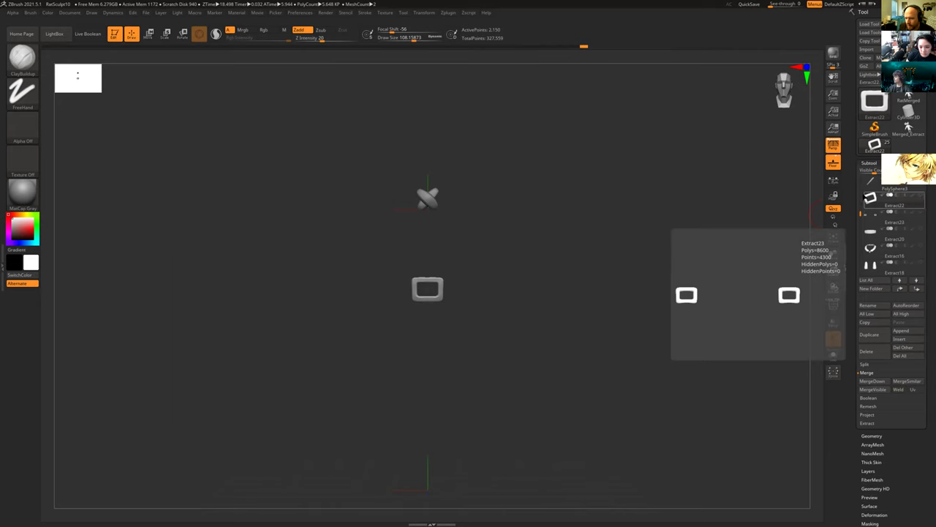
pyautogui.keyDown('shift'); pyautogui.click(920, 195); pyautogui.keyUp('shift')
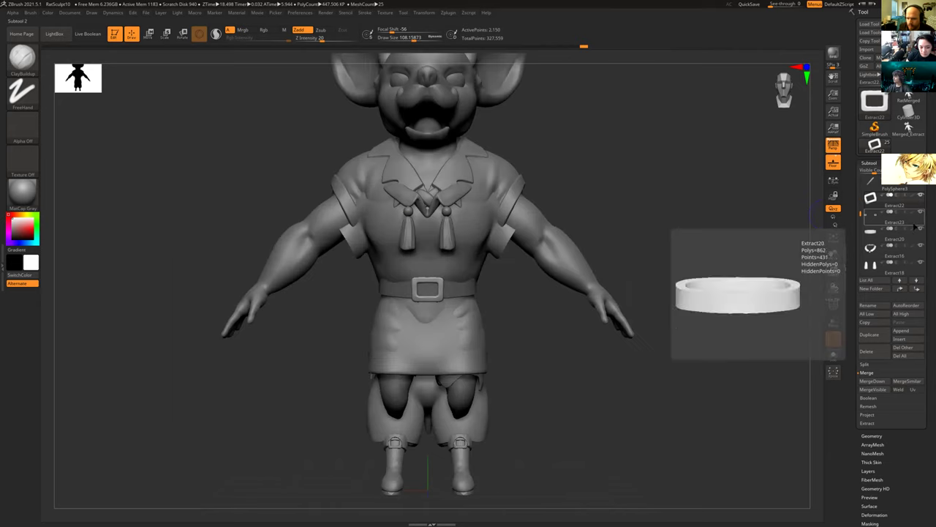
pyautogui.click(920, 263)
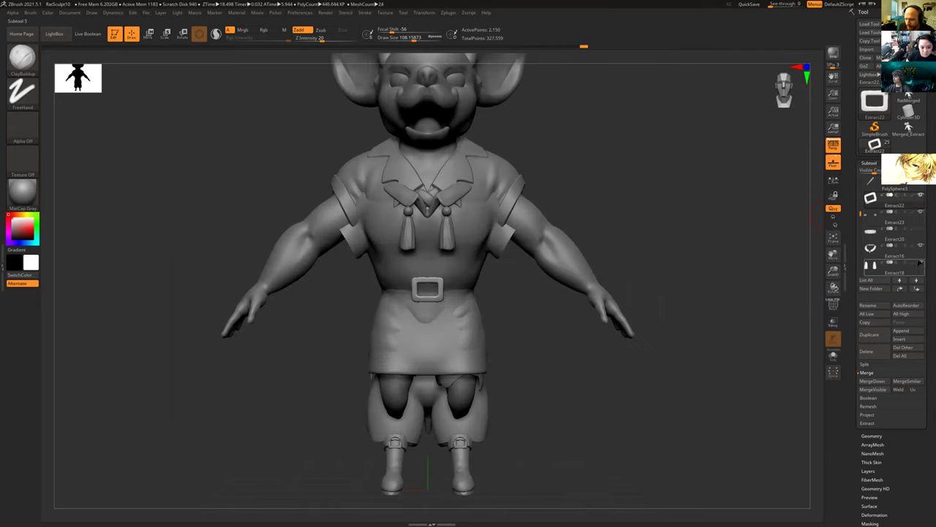
pyautogui.click(922, 256)
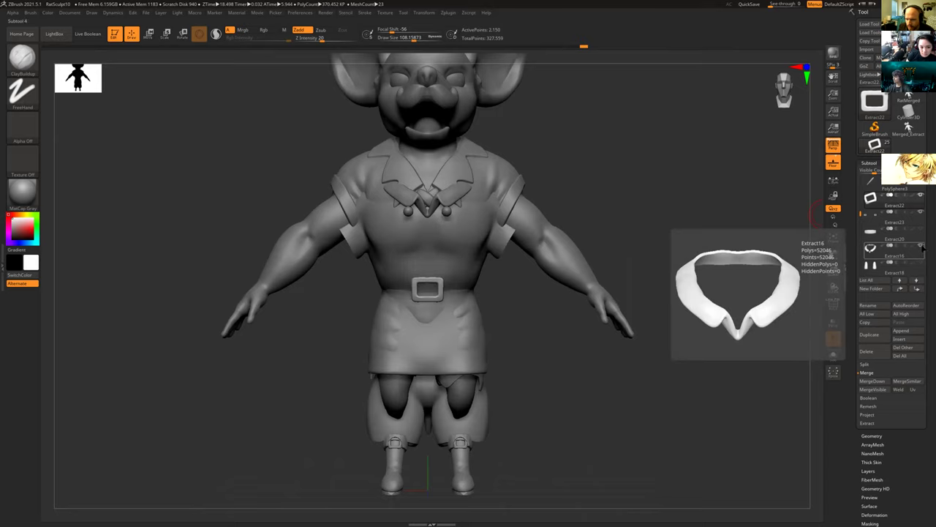
pyautogui.click(922, 247)
pyautogui.moveTo(861, 214); pyautogui.dragTo(877, 230)
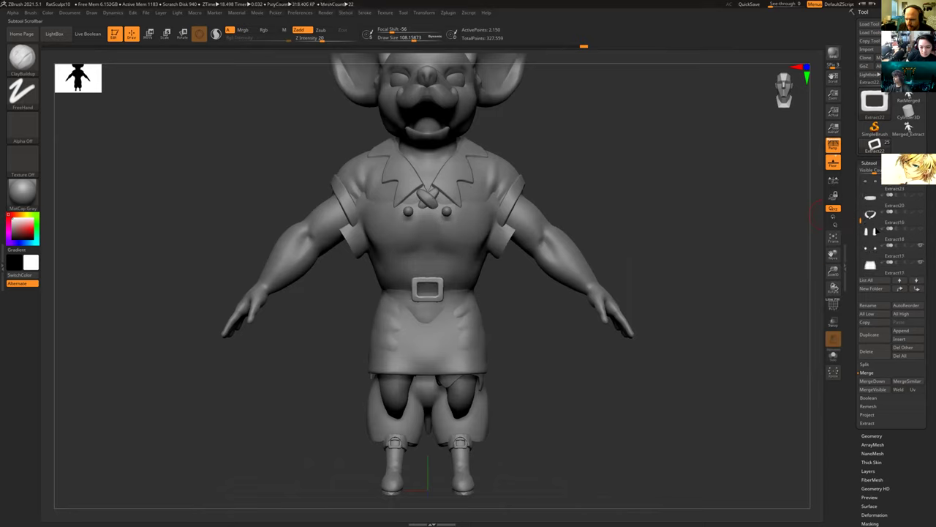
pyautogui.click(922, 262)
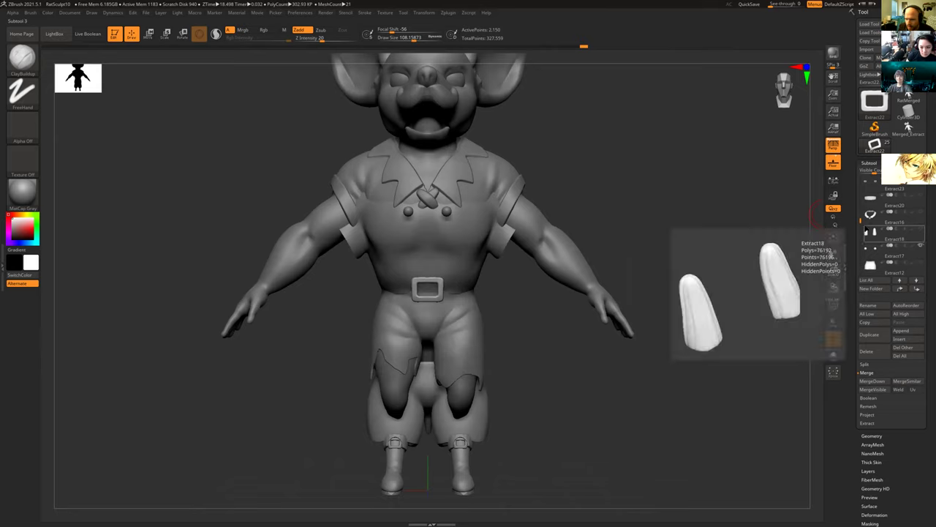
# Hide the extra shirt subtool Extract5 and the unneeded PolySphere1, Extract3 and Extract6 subtools below it.
pyautogui.moveTo(860, 219); pyautogui.dragTo(861, 232)
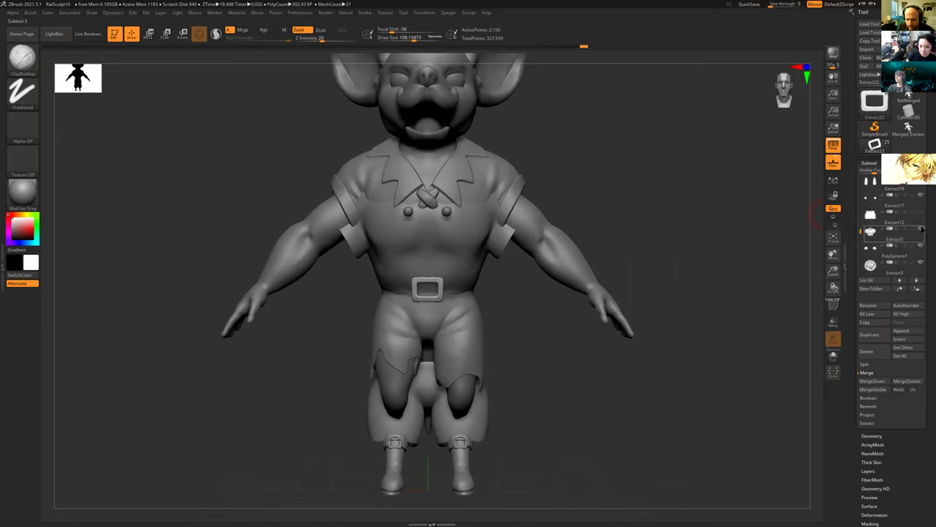
pyautogui.moveTo(923, 230)
pyautogui.moveTo(922, 249)
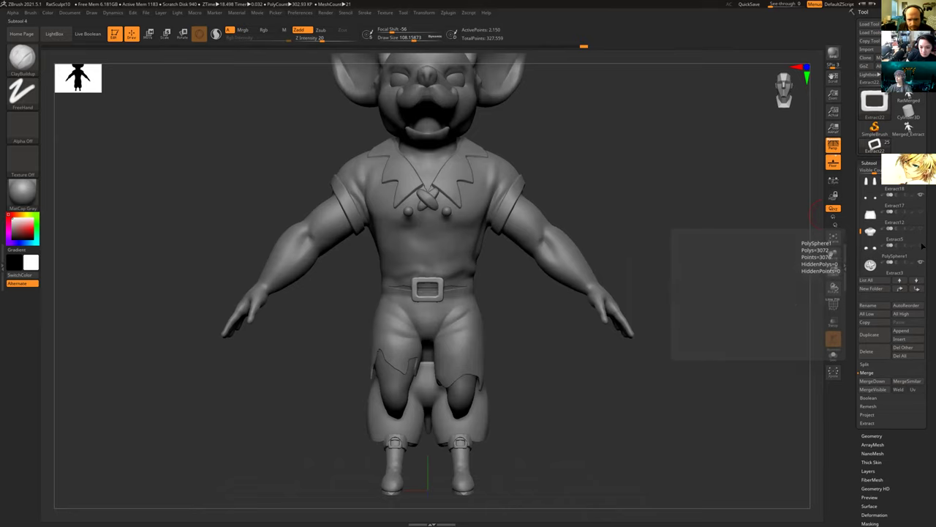
pyautogui.moveTo(920, 272)
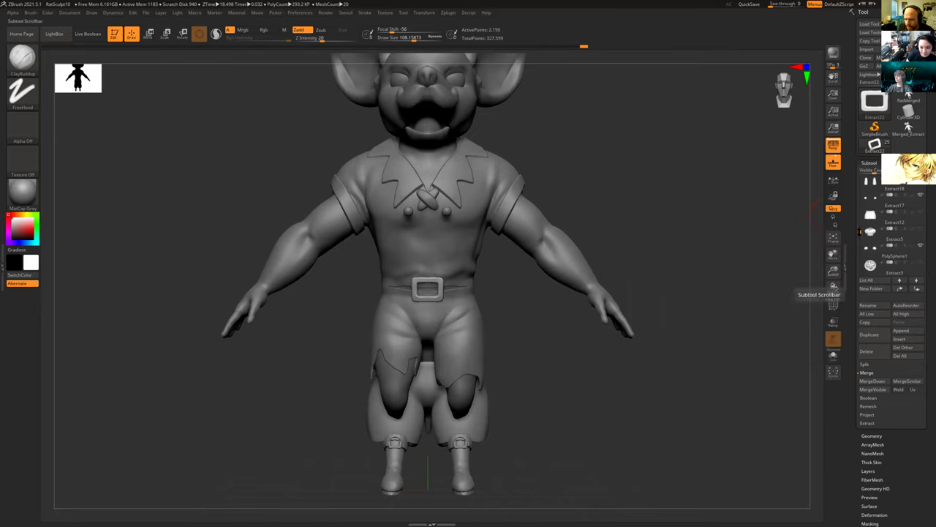
pyautogui.scroll(-1, 920, 242)
pyautogui.click(921, 229)
pyautogui.click(920, 262)
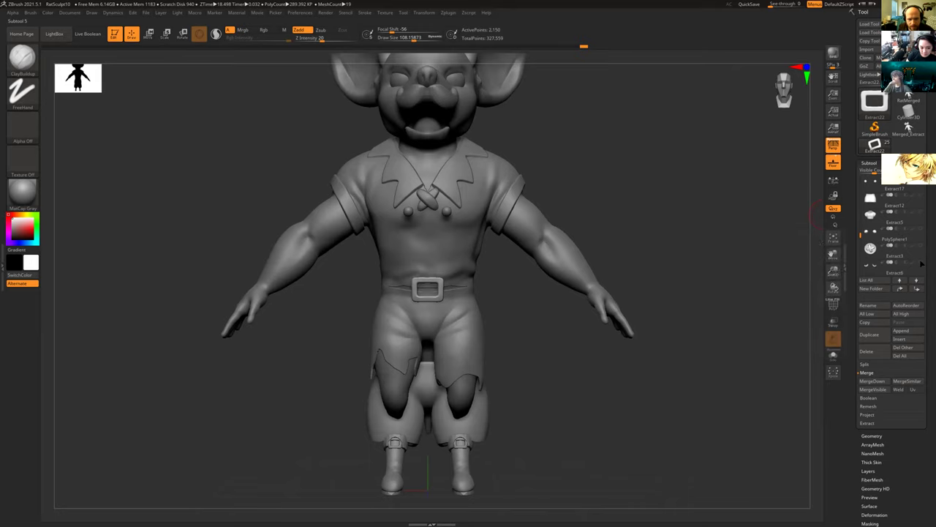
pyautogui.keyDown('alt'); pyautogui.moveTo(710, 216); pyautogui.dragTo(861, 241); pyautogui.keyUp('alt')
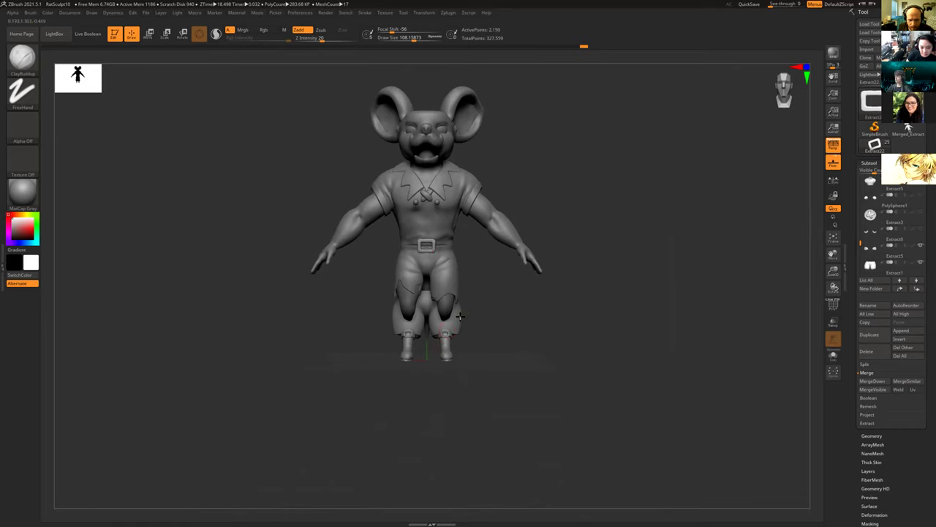
# Hide the baggy pants subtool Extract1 and make the ring subtool PM3D_Ring3D1 active.
pyautogui.click(920, 265)
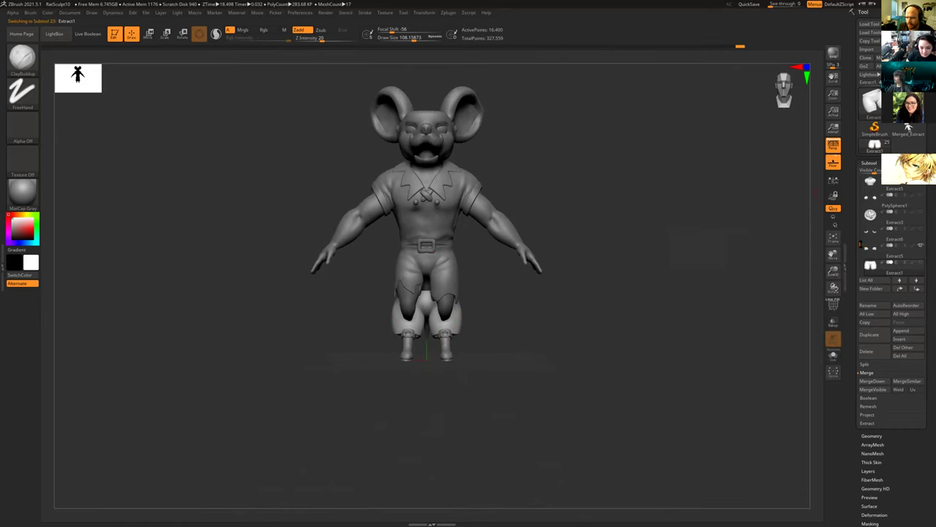
pyautogui.scroll(-1, 860, 246)
pyautogui.click(894, 265)
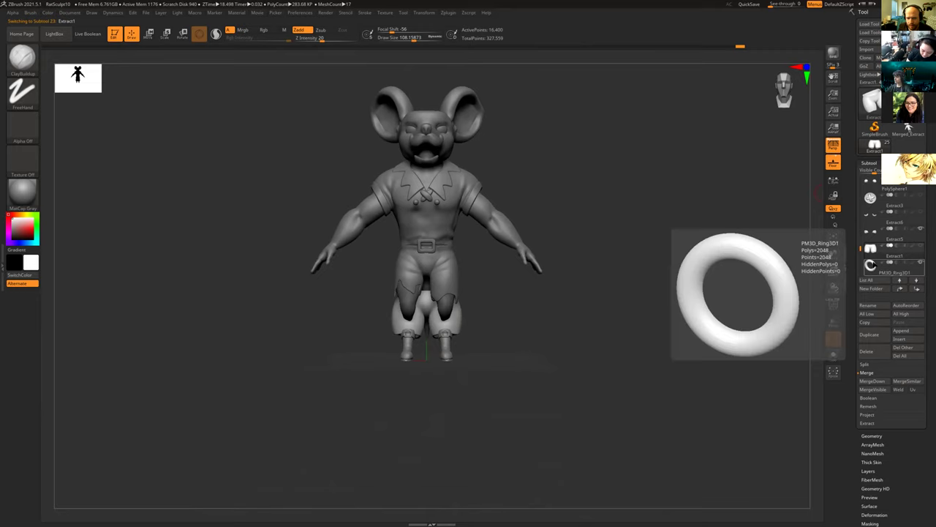
pyautogui.moveTo(705, 248); pyautogui.dragTo(719, 251)
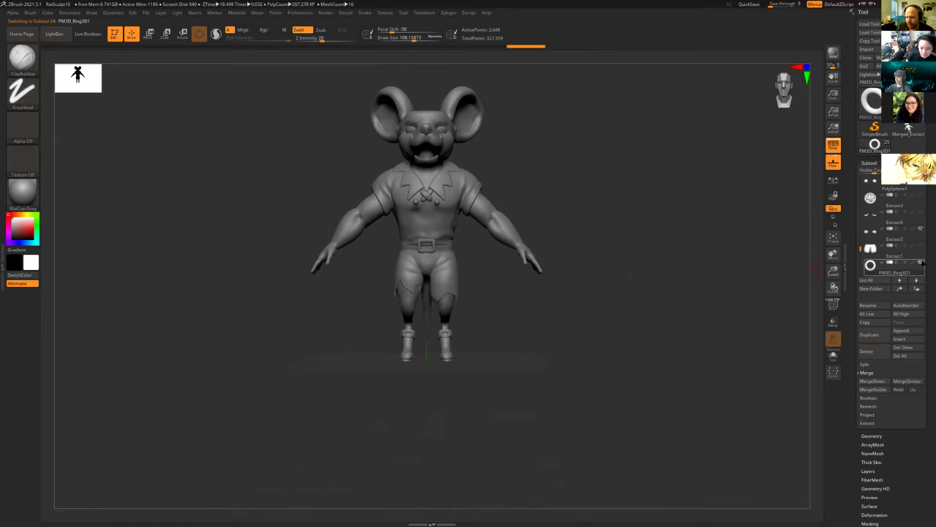
# Make the shirt buttons subtool Extract17 active and show the belt subtool Extract20 again.
pyautogui.moveTo(922, 264)
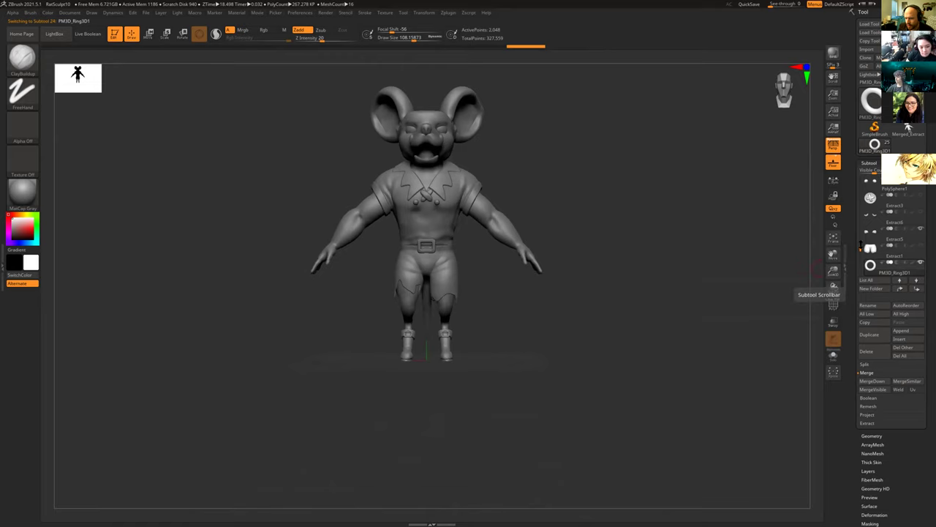
pyautogui.moveTo(861, 249); pyautogui.dragTo(861, 255)
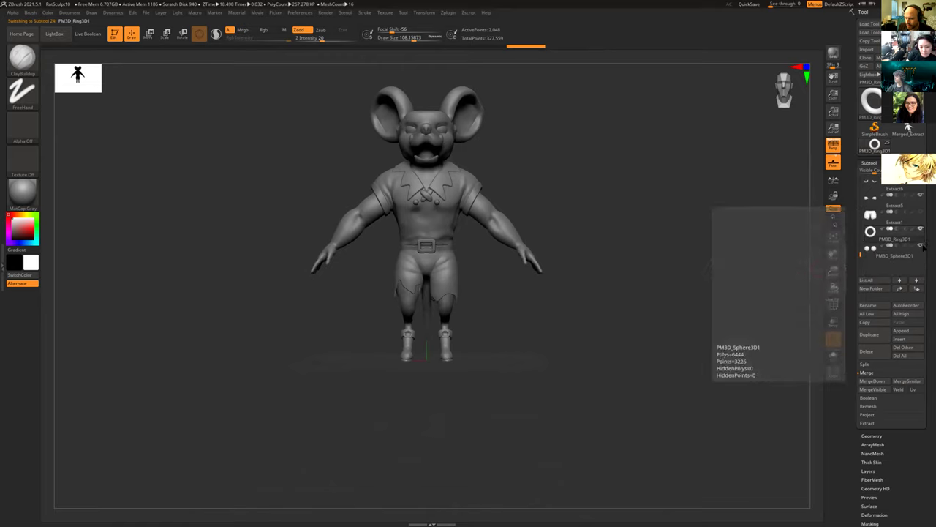
pyautogui.click(869, 254)
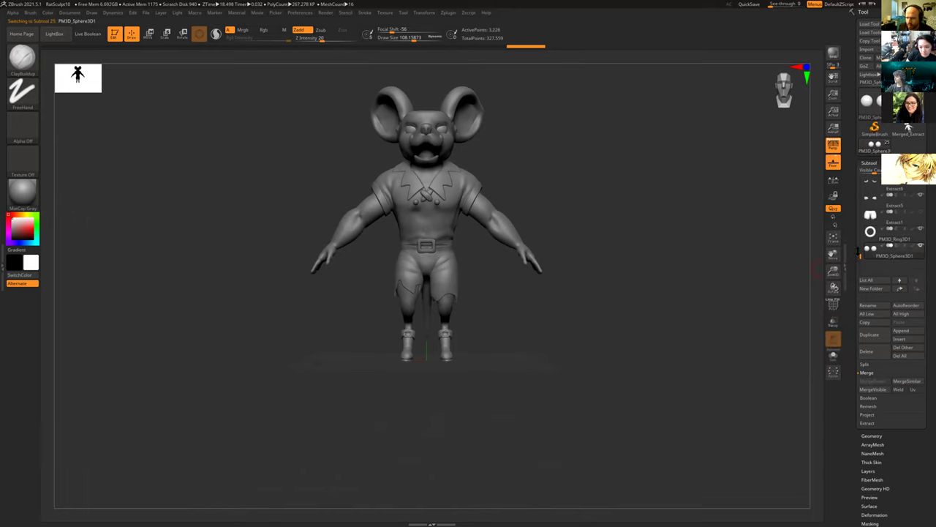
pyautogui.scroll(2, 862, 251)
pyautogui.moveTo(871, 235)
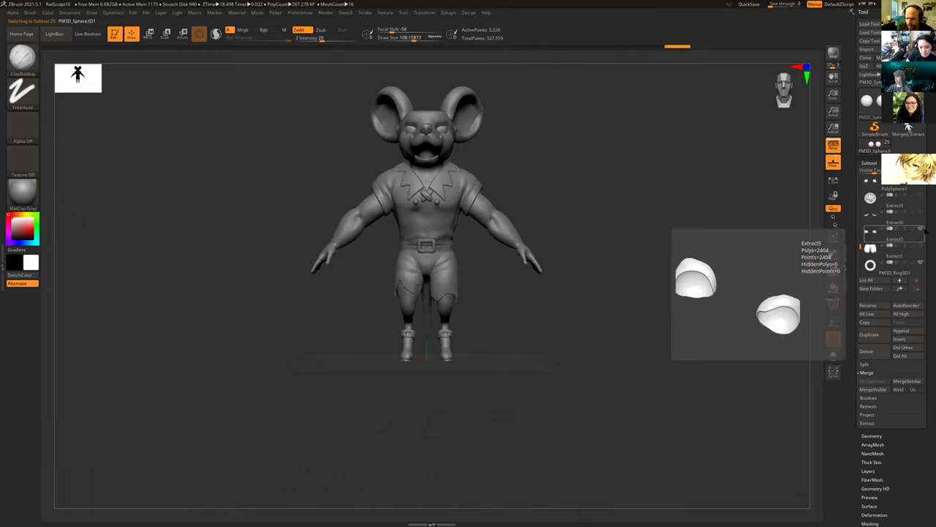
pyautogui.keyDown('alt'); pyautogui.click(436, 201); pyautogui.keyUp('alt')
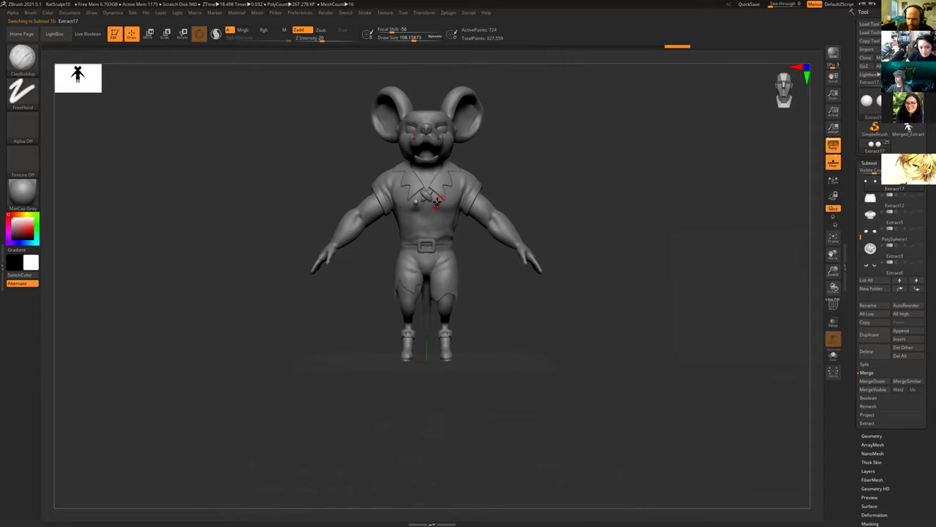
pyautogui.moveTo(872, 189)
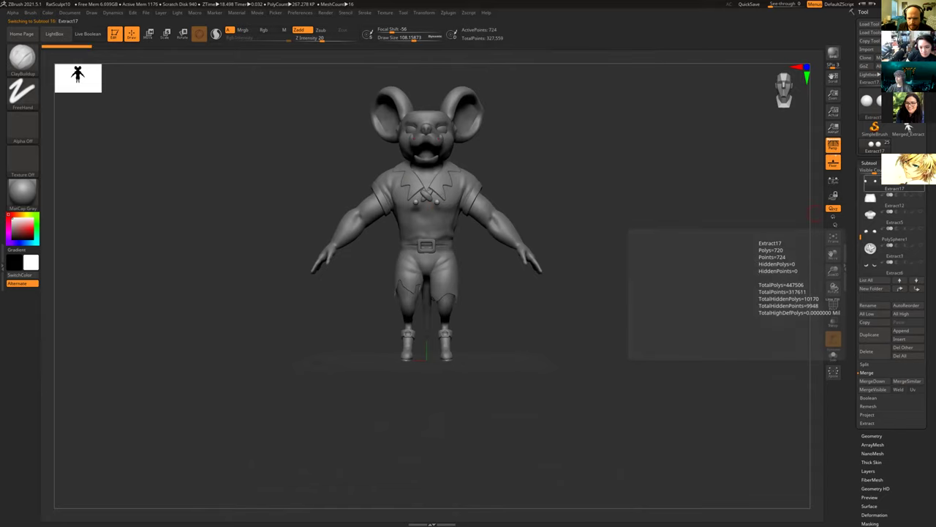
pyautogui.moveTo(861, 232); pyautogui.dragTo(860, 214)
pyautogui.click(916, 213)
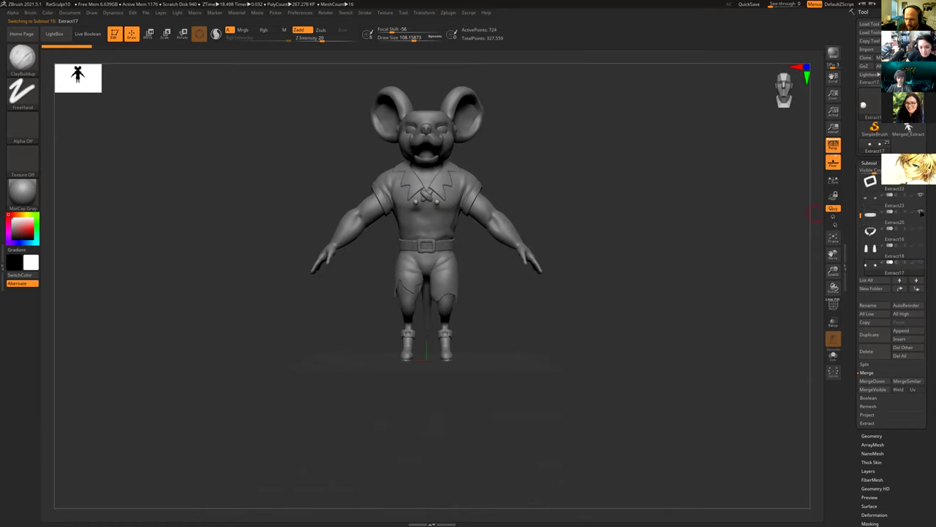
# Export the belt subtool Extract20 as an OBJ file named BeltDecimated in the RatSculptHigh folder.
pyautogui.keyDown('ctrl'); pyautogui.moveTo(610, 236); pyautogui.dragTo(671, 274, button='right'); pyautogui.keyUp('ctrl')
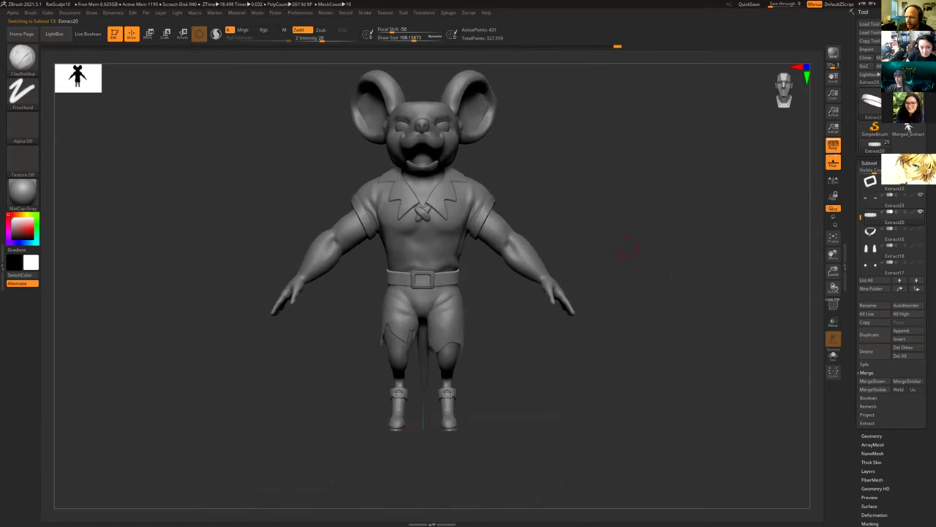
pyautogui.click(907, 49)
pyautogui.write('BeltDecimated')
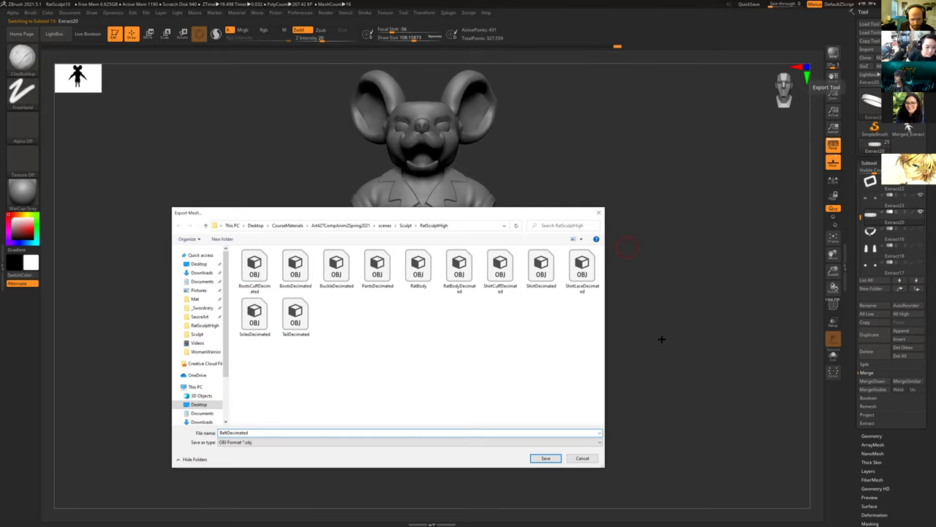
pyautogui.click(546, 458)
# Make the eyelids subtool Extract5 active and hide the ring subtool PM3D_Ring3D1.
pyautogui.moveTo(860, 221); pyautogui.dragTo(860, 230)
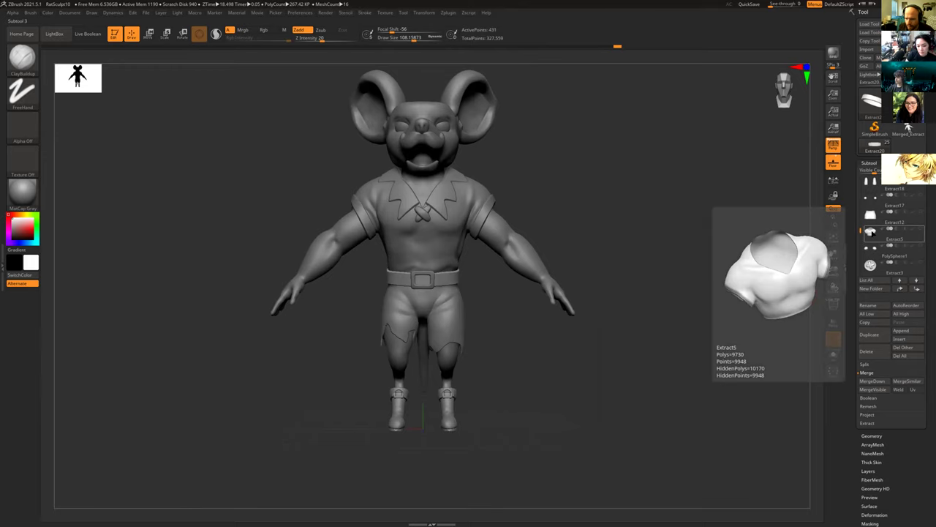
pyautogui.click(870, 231)
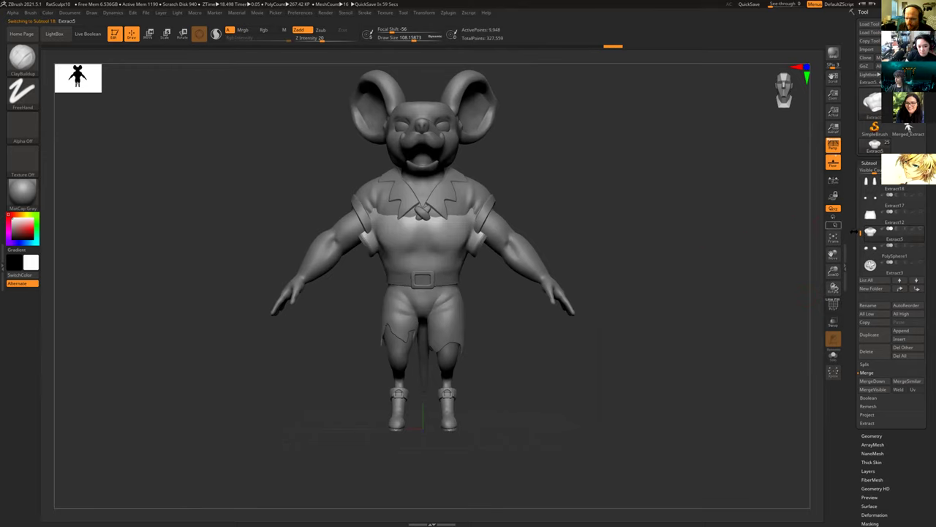
pyautogui.keyDown('alt'); pyautogui.click(466, 196); pyautogui.keyUp('alt')
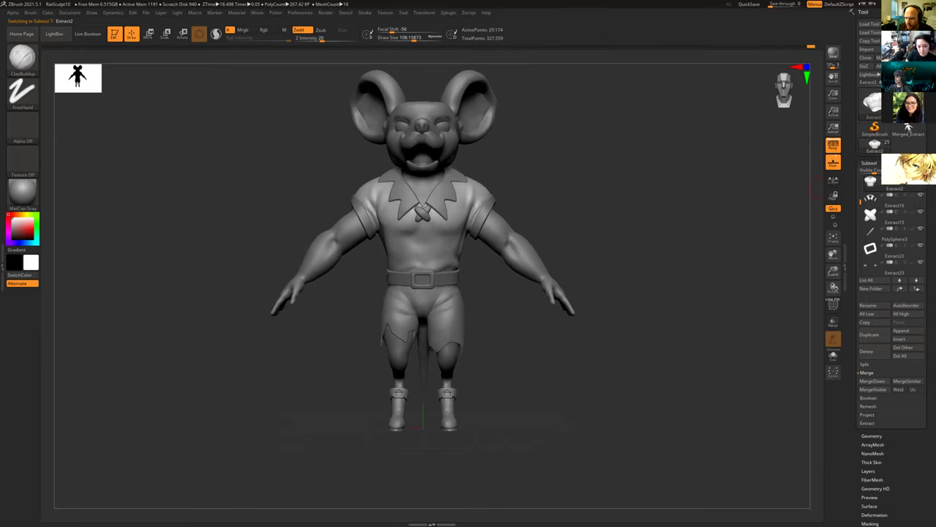
pyautogui.moveTo(860, 202); pyautogui.dragTo(860, 244)
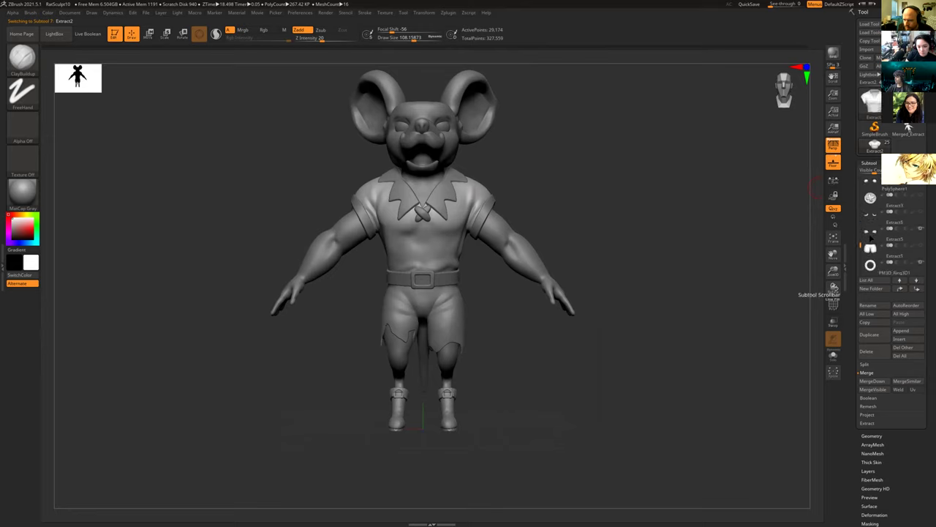
pyautogui.click(871, 239)
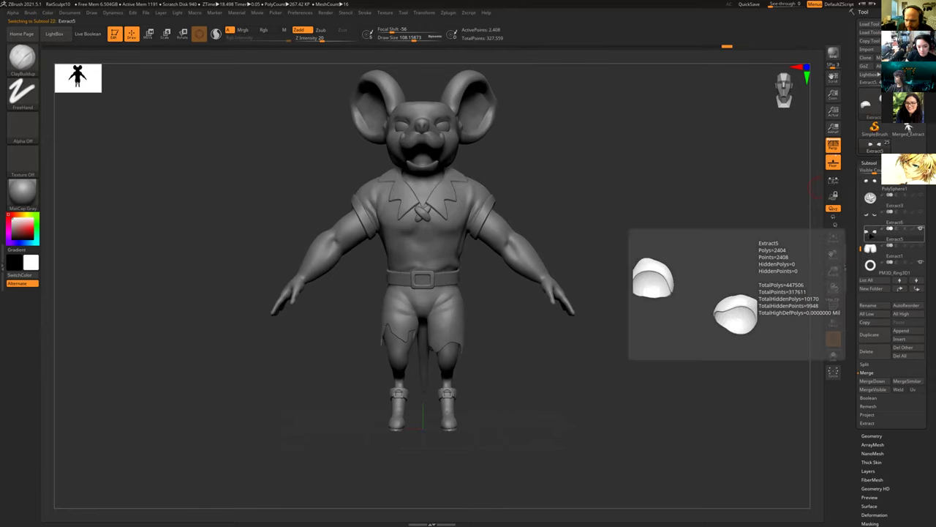
pyautogui.moveTo(654, 257); pyautogui.dragTo(666, 259)
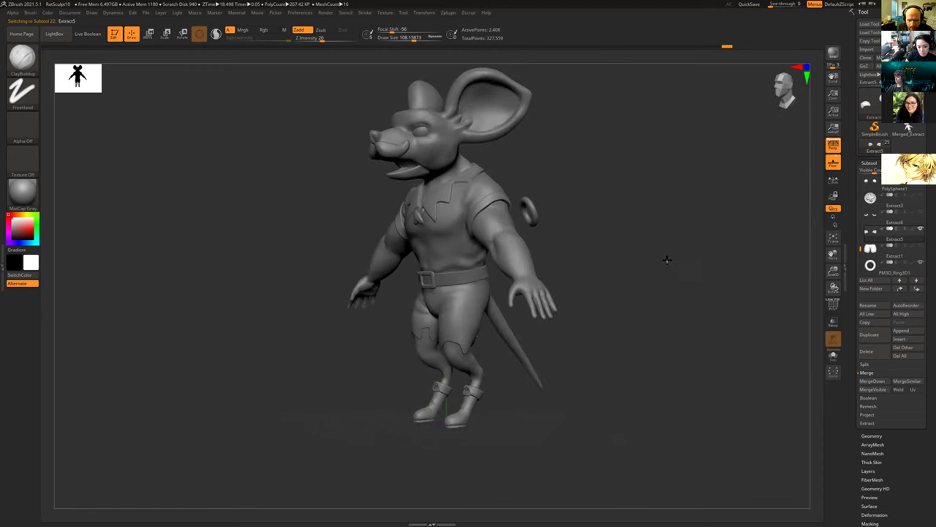
pyautogui.click(921, 264)
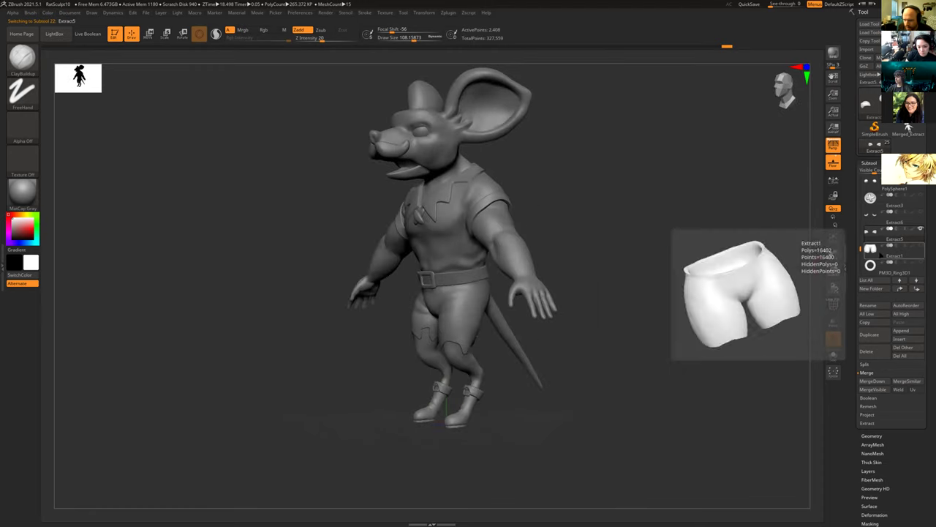
# Turn on ghosted transparency to reveal the eyelids subtool Extract5 through the rest of the character.
pyautogui.click(872, 236)
pyautogui.moveTo(651, 226)
pyautogui.mouseDown()
pyautogui.moveTo(609, 228)
pyautogui.moveTo(691, 236)
pyautogui.moveTo(663, 261)
pyautogui.moveTo(639, 248)
pyautogui.mouseUp()
pyautogui.click(833, 322)
pyautogui.scroll(-2, 902, 243)
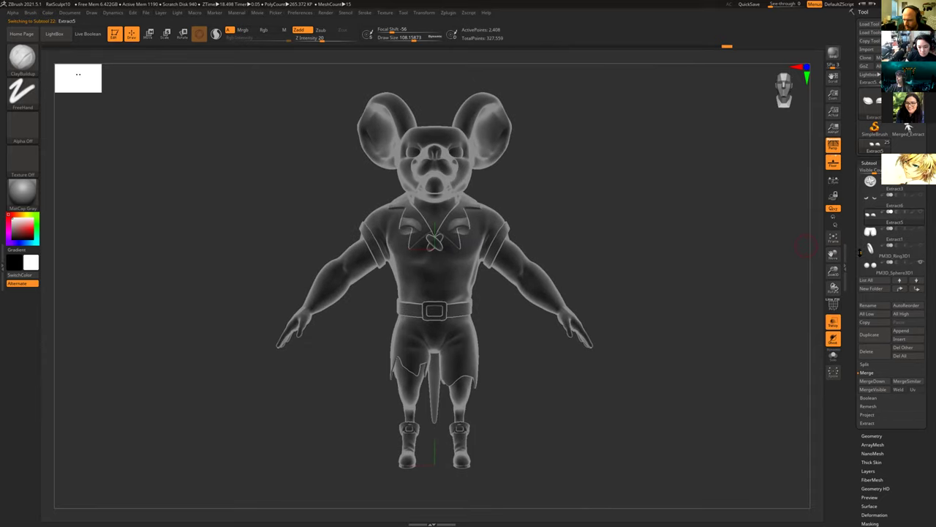
# Make the eyeballs subtool PM3D_Sphere3D1 active and export it as an OBJ file named EyeballsDecimated.
pyautogui.click(870, 250)
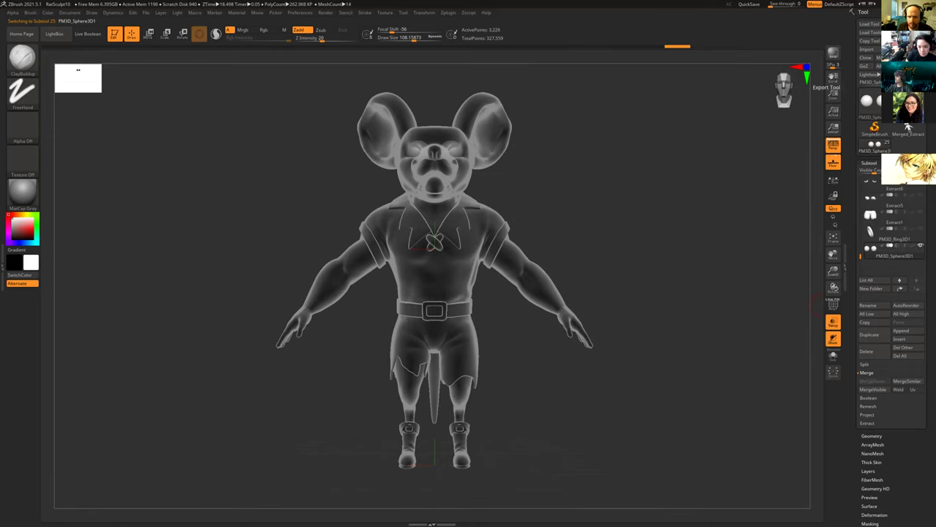
pyautogui.click(900, 49)
pyautogui.write('EyeballsDecimated')
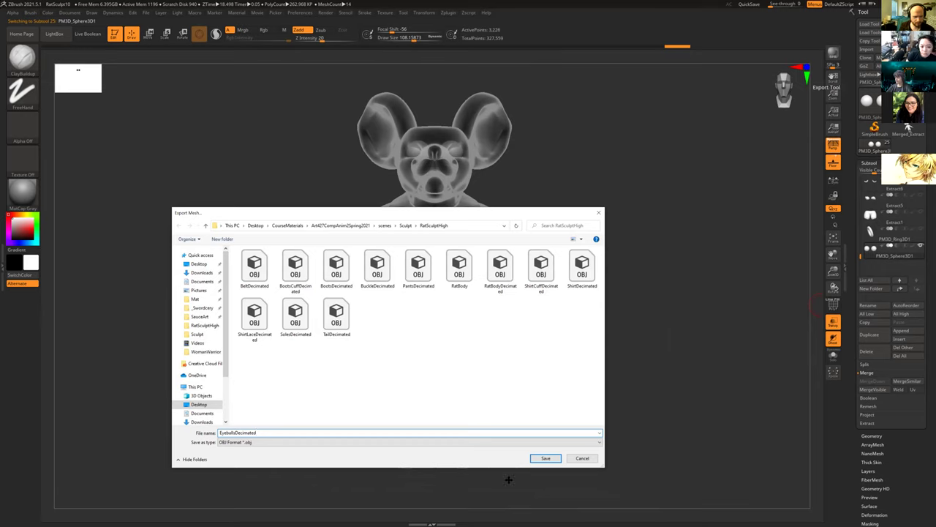
pyautogui.click(546, 459)
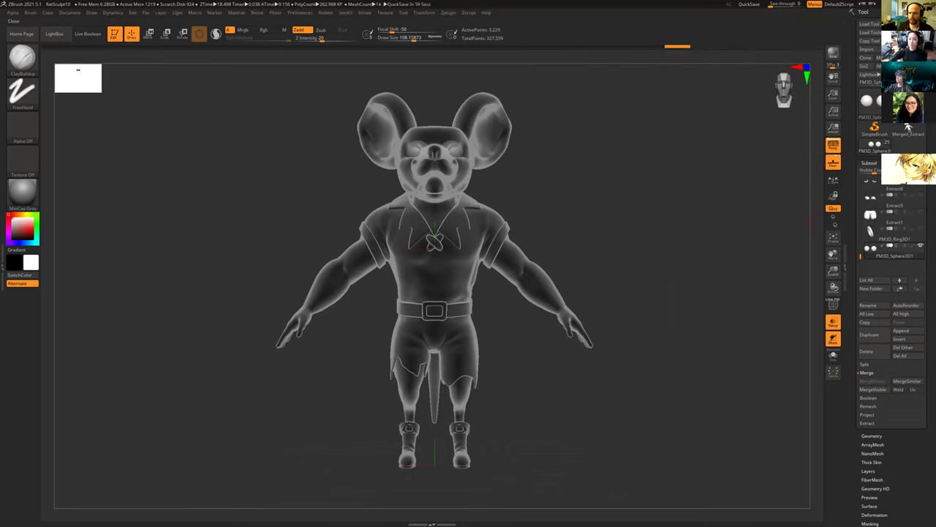
# Minimize ZBrush, launch Maya 2020 and dismiss its What's New Highlight Settings window.
pyautogui.click(851, 11)
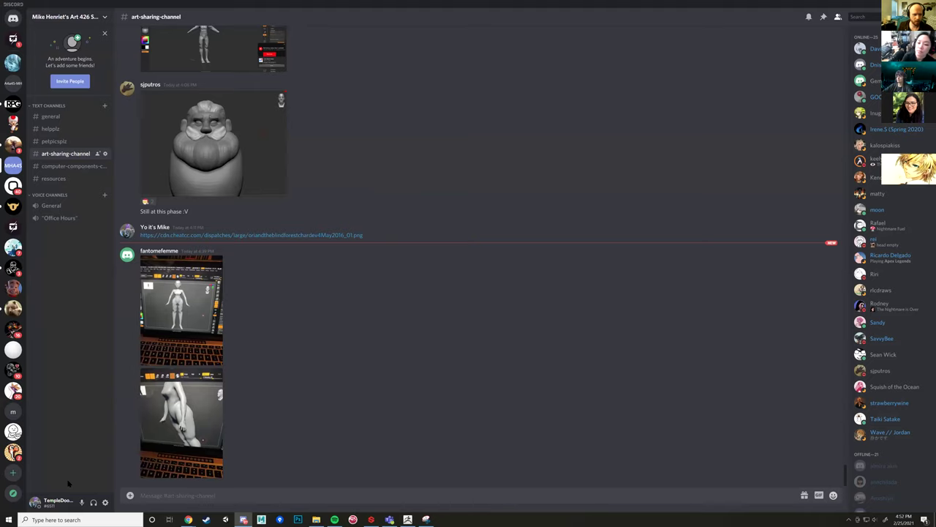
pyautogui.click(90, 517)
pyautogui.write('maya')
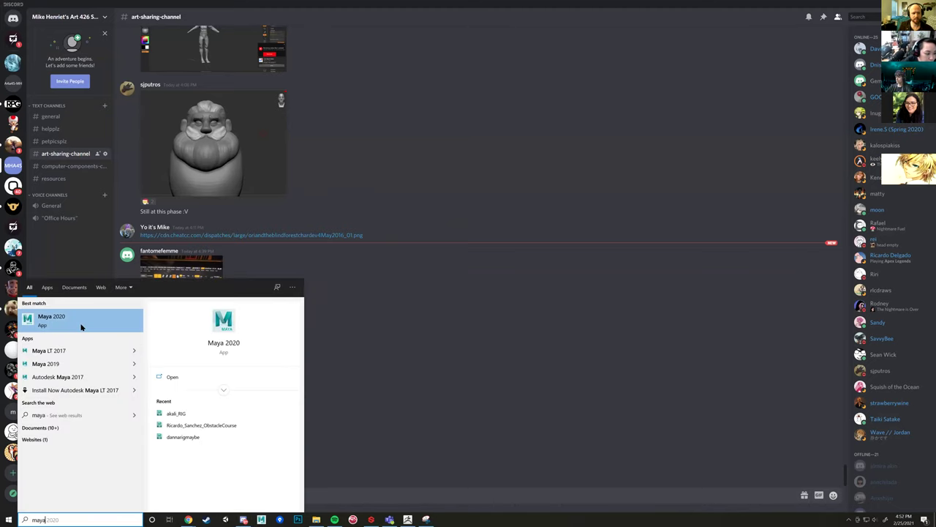
pyautogui.click(81, 327)
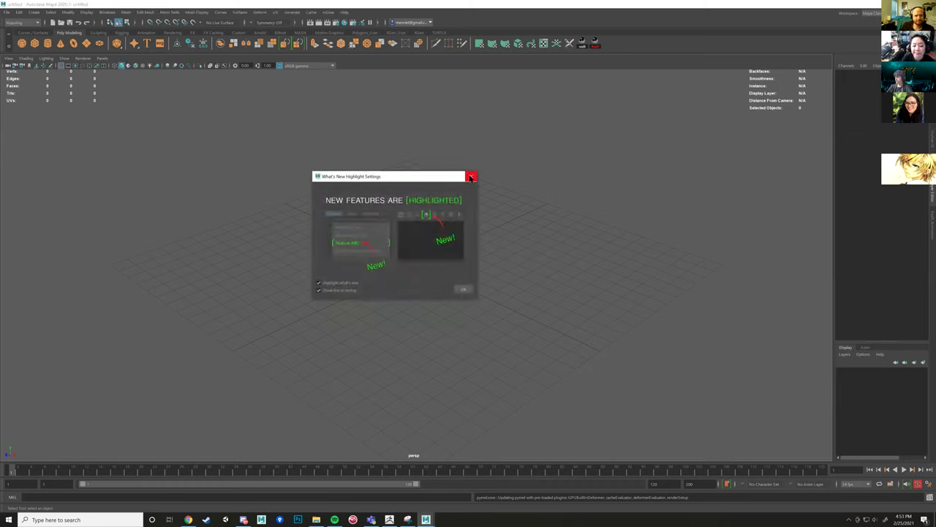
pyautogui.click(468, 177)
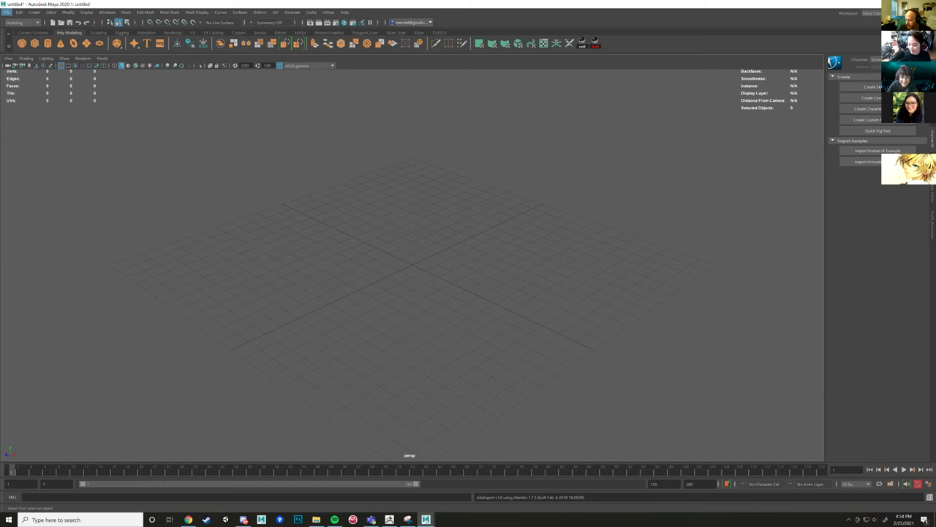
# Switch to the web browser and search Google Images for "face topology".
pyautogui.hotkey('alt', 'Tab')
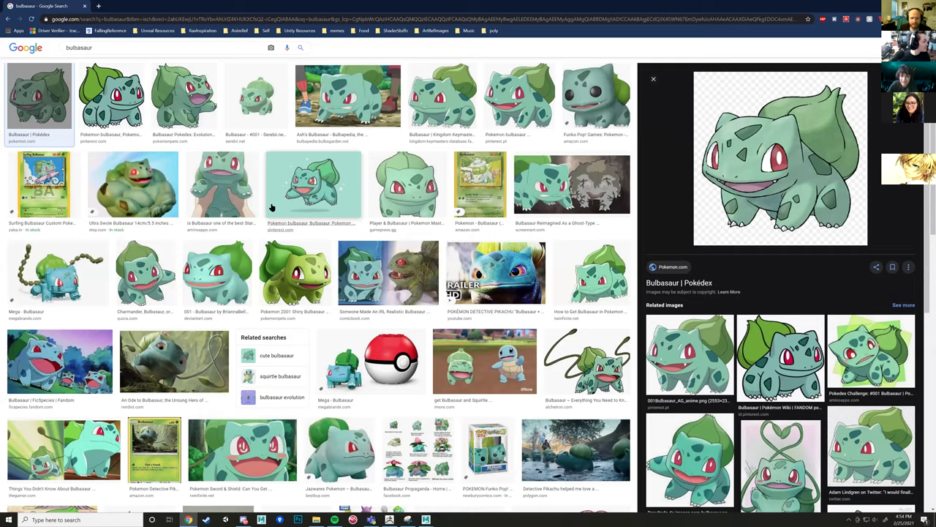
pyautogui.doubleClick(141, 46)
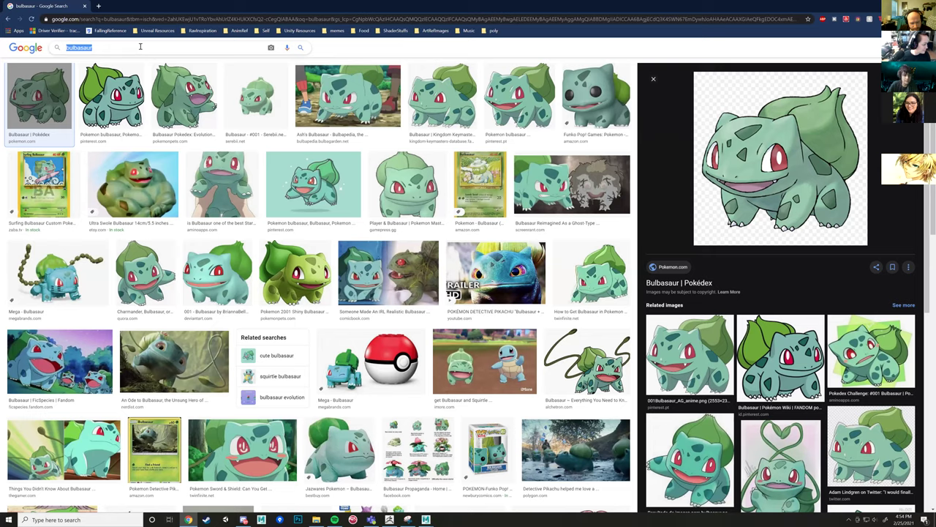
pyautogui.write('face topology')
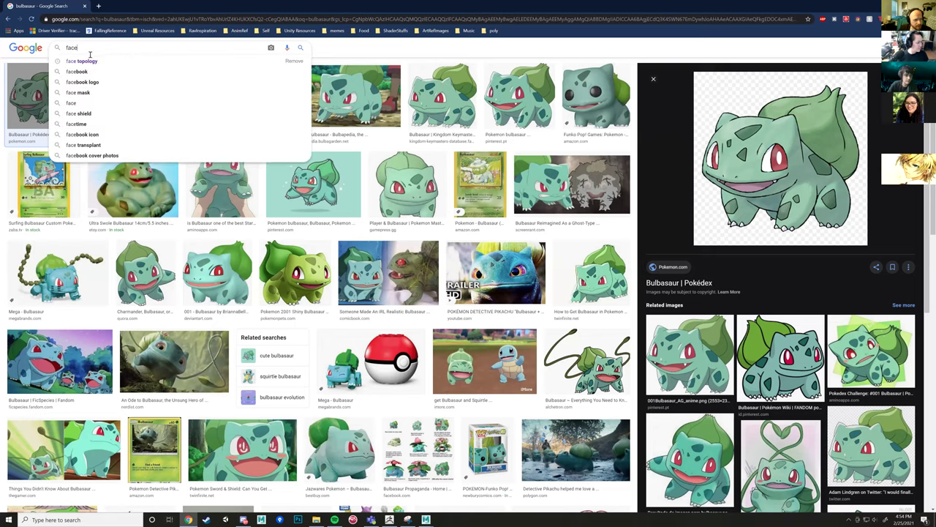
pyautogui.click(88, 60)
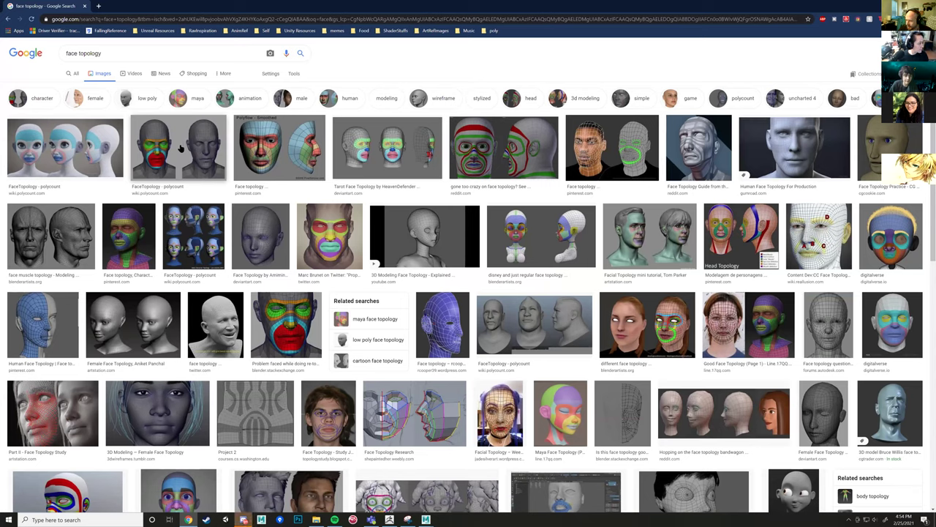
# Examine the edge flow around the eyes and mouth in three face topology reference images.
pyautogui.click(101, 143)
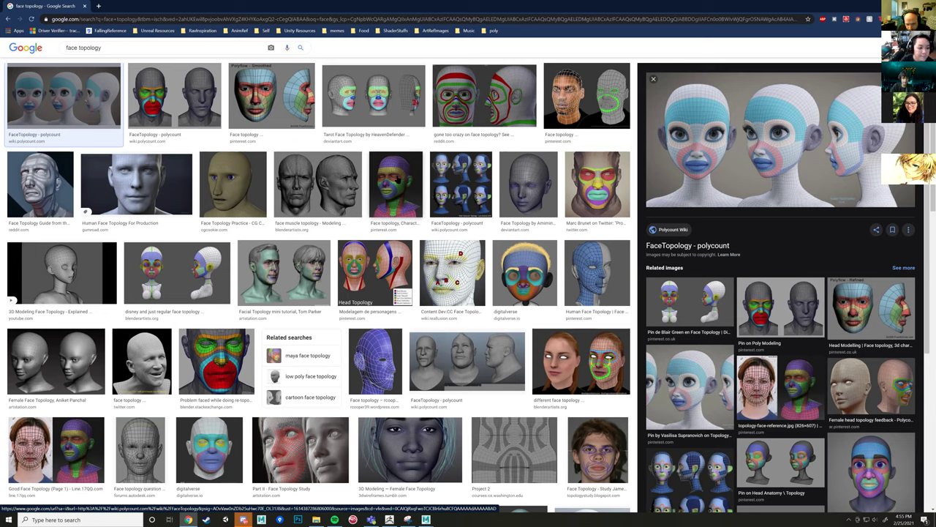
pyautogui.click(401, 174)
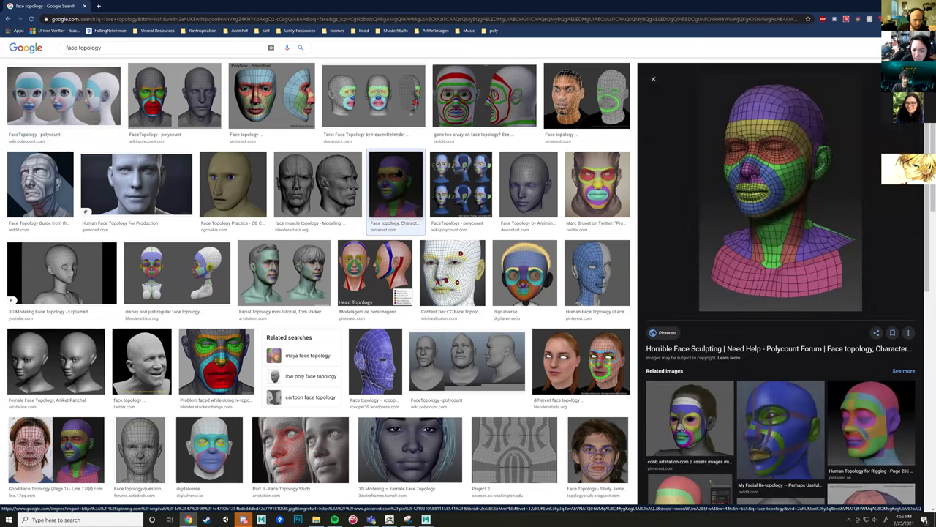
pyautogui.click(174, 95)
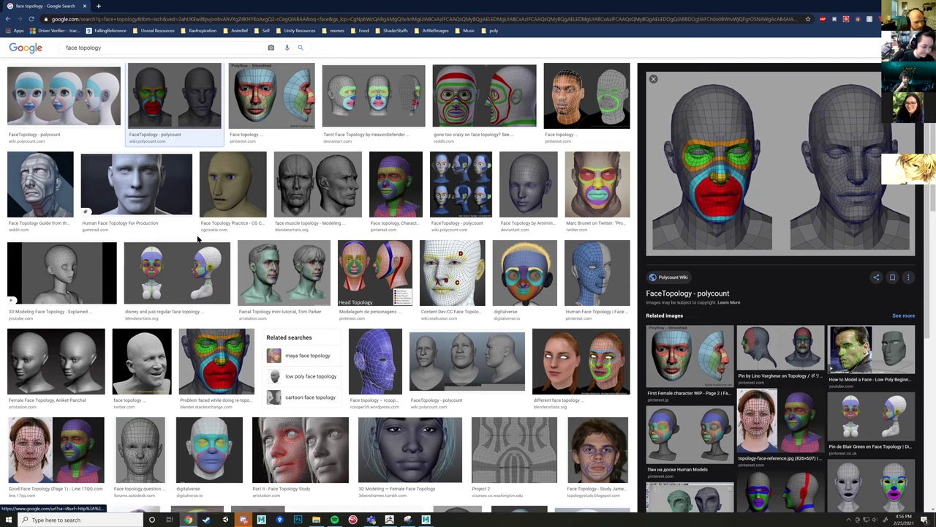
pyautogui.scroll(2, 198, 239)
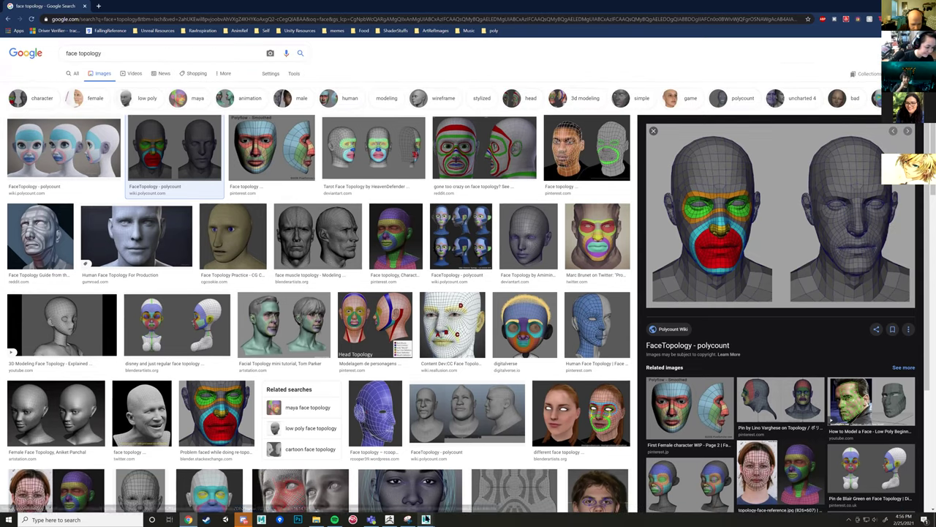
# Switch back to Maya and start a new project in the Project Window, keeping the CourseMaterials folder as its location.
pyautogui.click(425, 518)
pyautogui.click(469, 494)
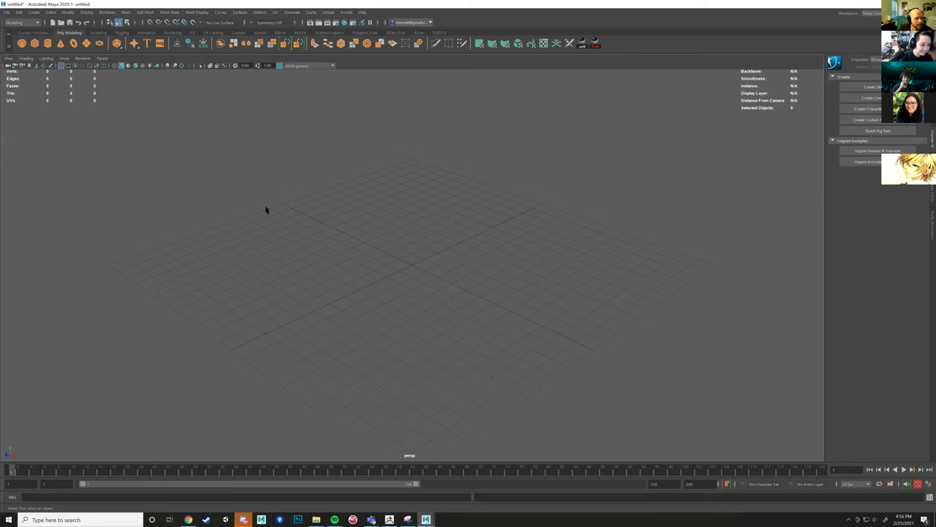
pyautogui.click(7, 12)
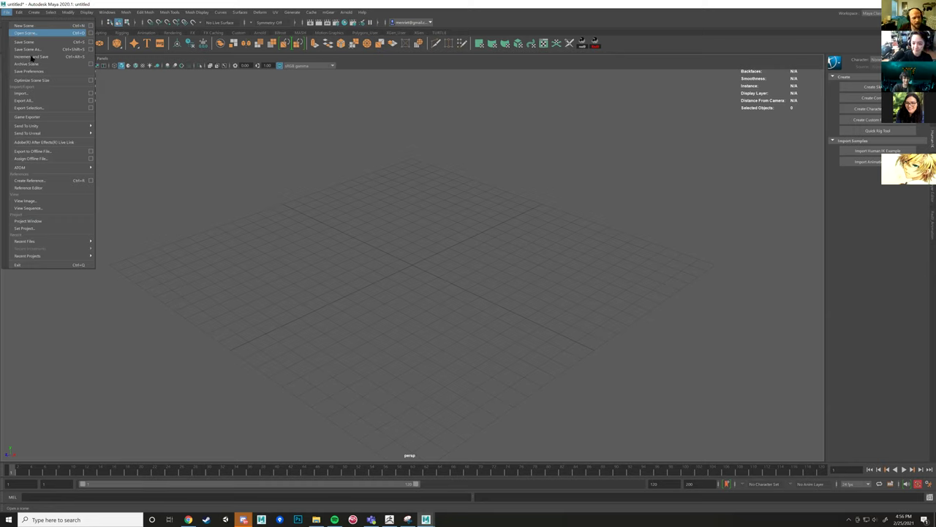
pyautogui.click(36, 221)
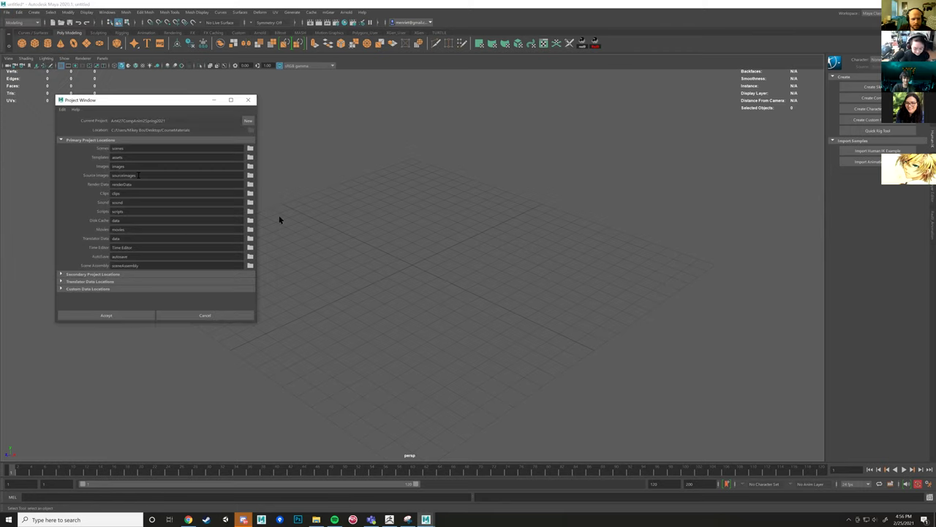
pyautogui.click(248, 122)
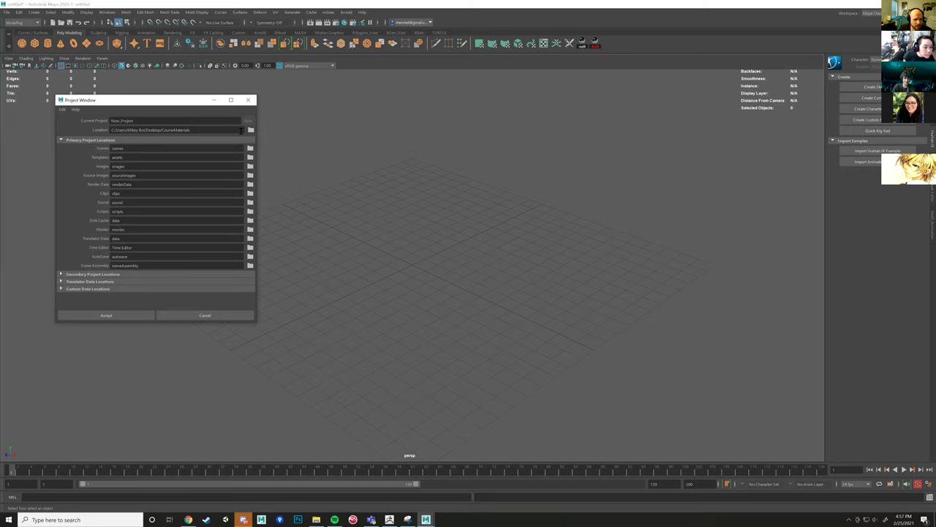
pyautogui.click(251, 130)
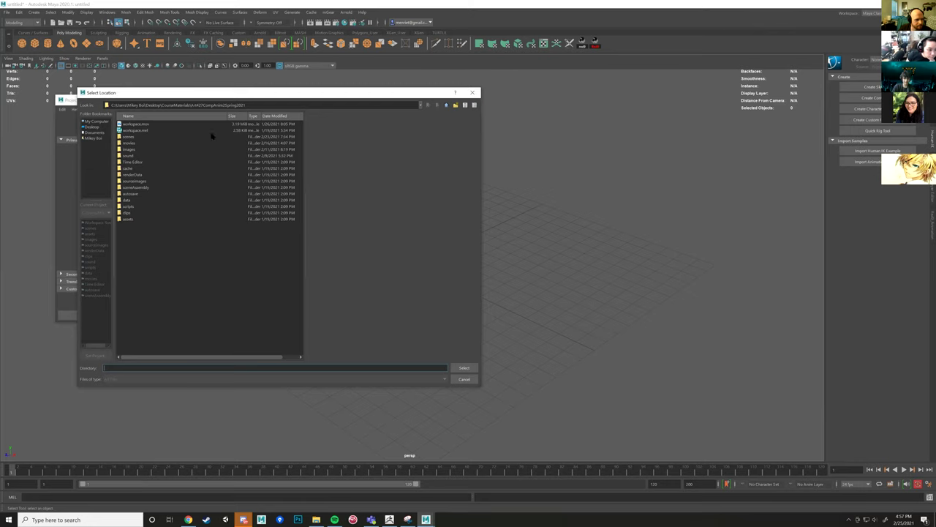
pyautogui.click(464, 377)
# Name the new project Art426_Spring_2021.
pyautogui.doubleClick(166, 121)
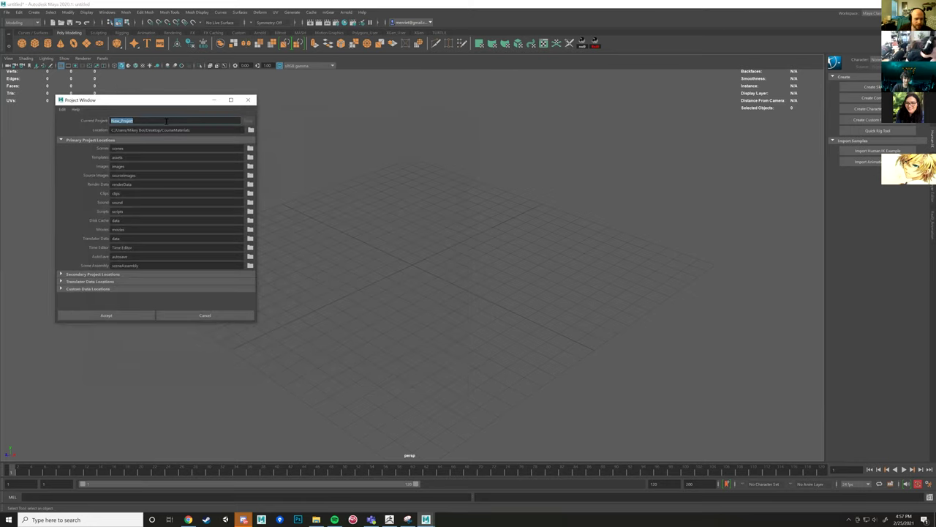
pyautogui.write('Ac')
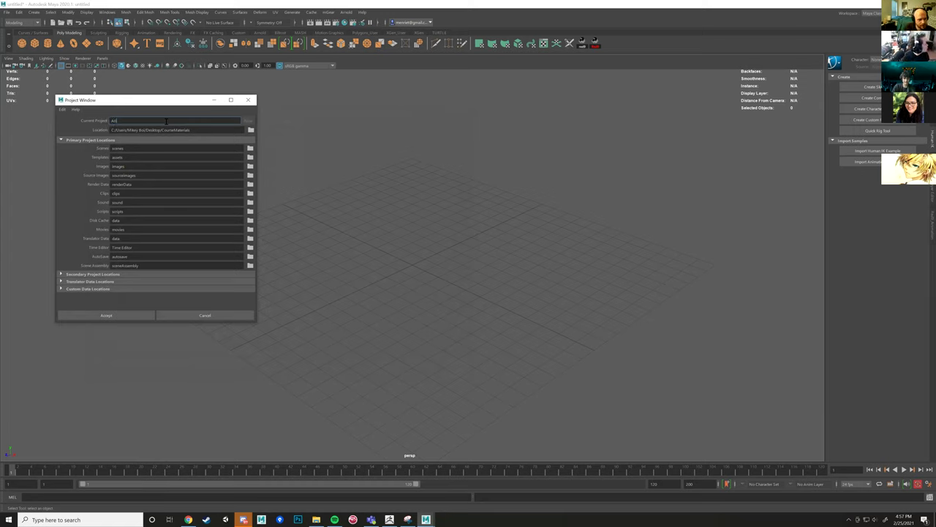
pyautogui.write('tivi')
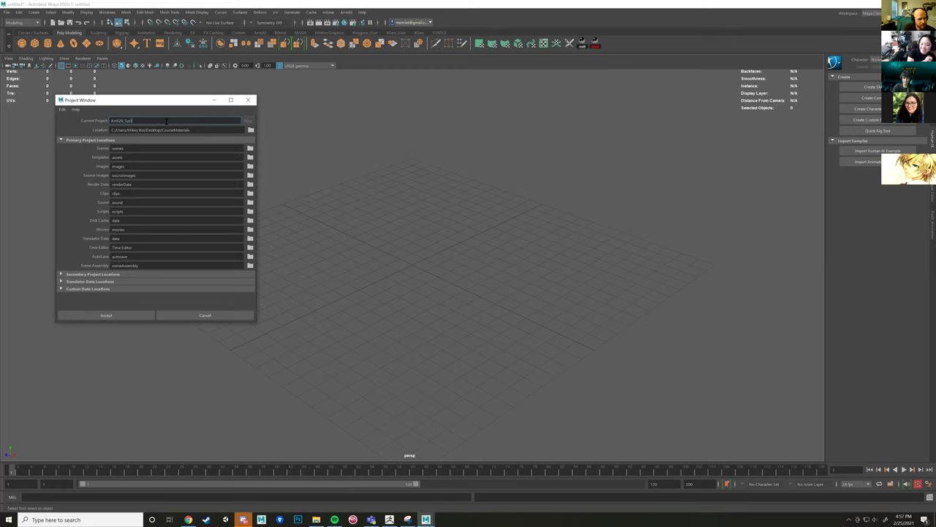
pyautogui.press('BackSpace')
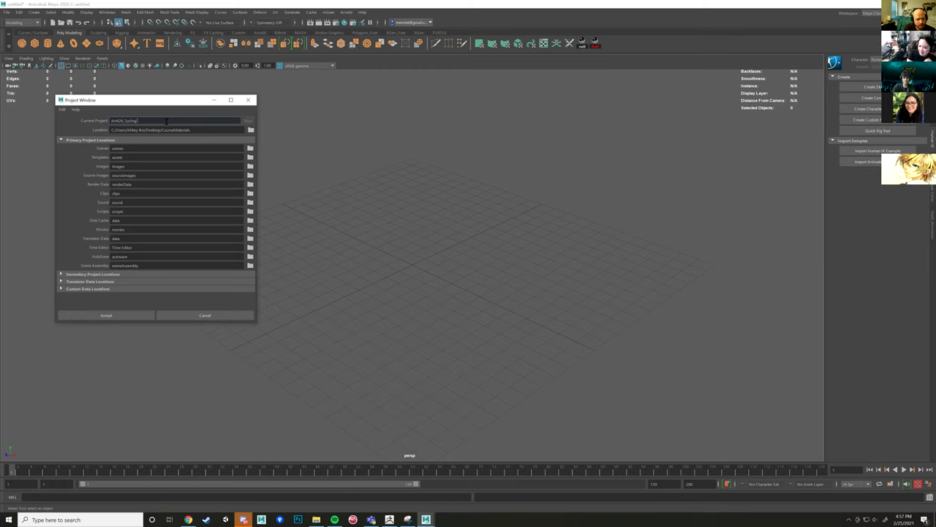
pyautogui.write('_2021')
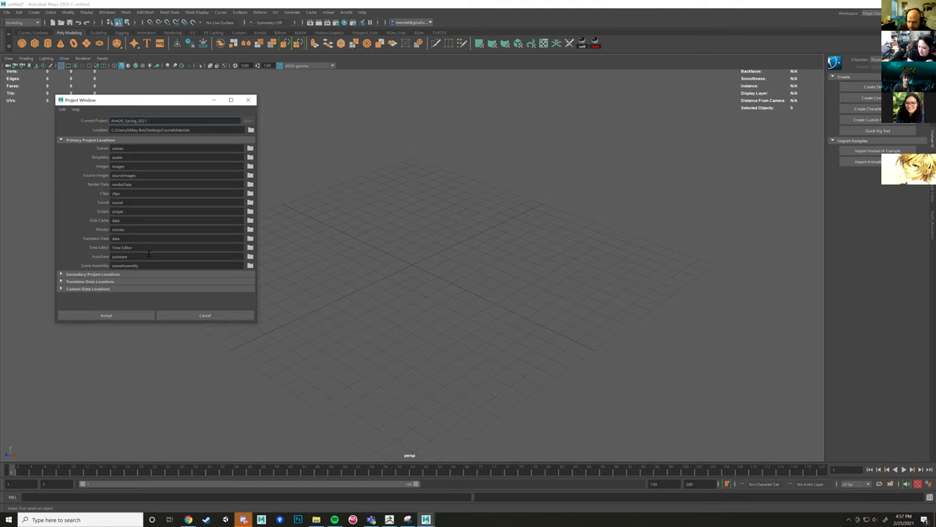
# Accept the new project's settings and save the scene as RatRetopo in the project's scenes folder.
pyautogui.click(127, 317)
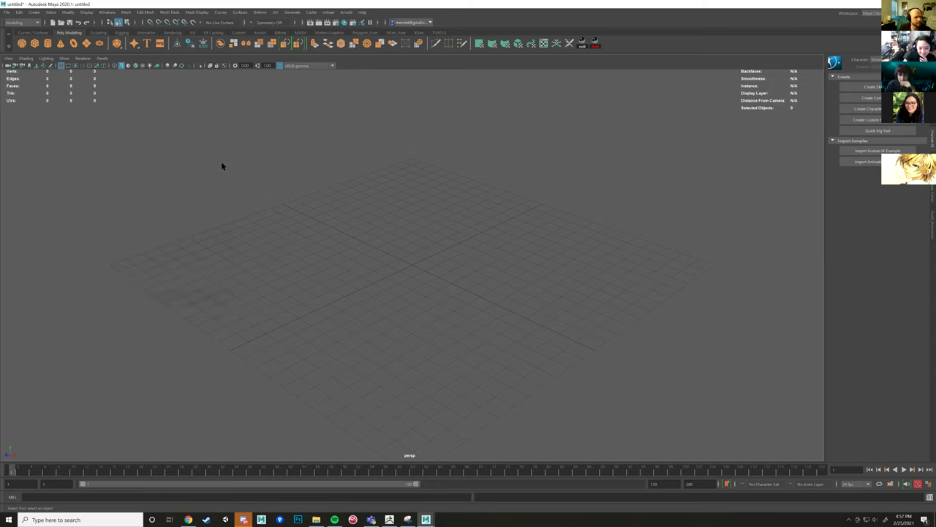
pyautogui.click(7, 12)
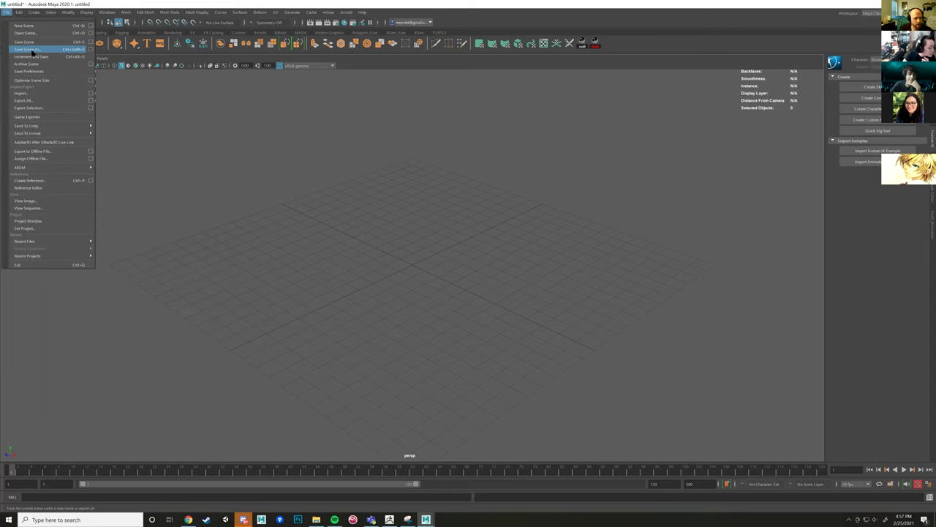
pyautogui.click(28, 49)
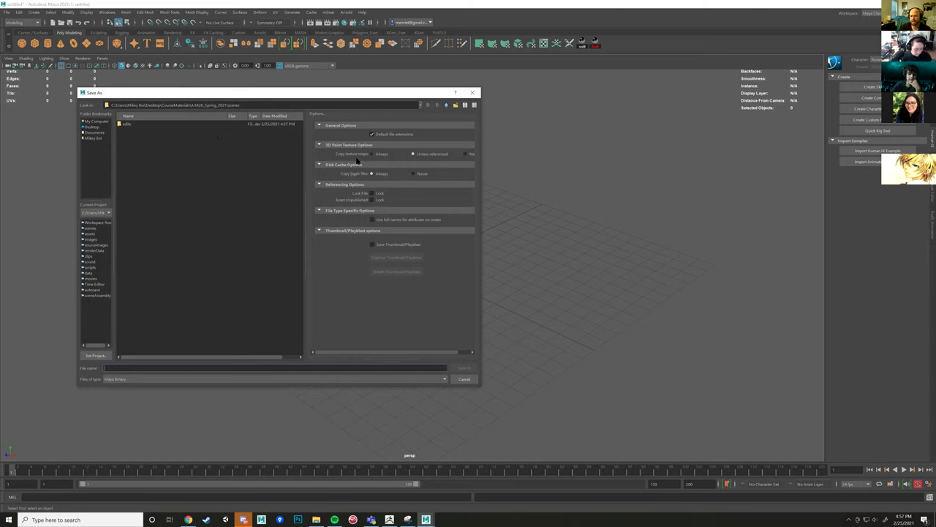
pyautogui.click(447, 105)
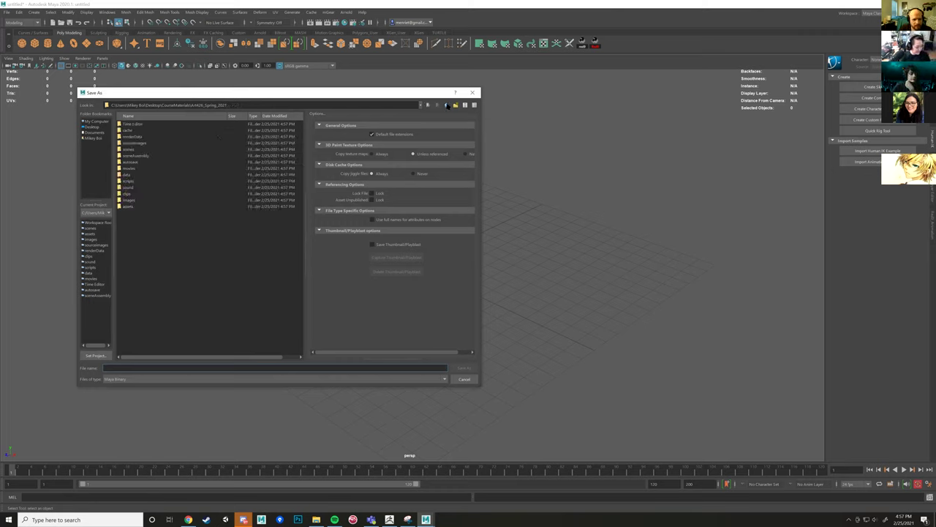
pyautogui.doubleClick(125, 151)
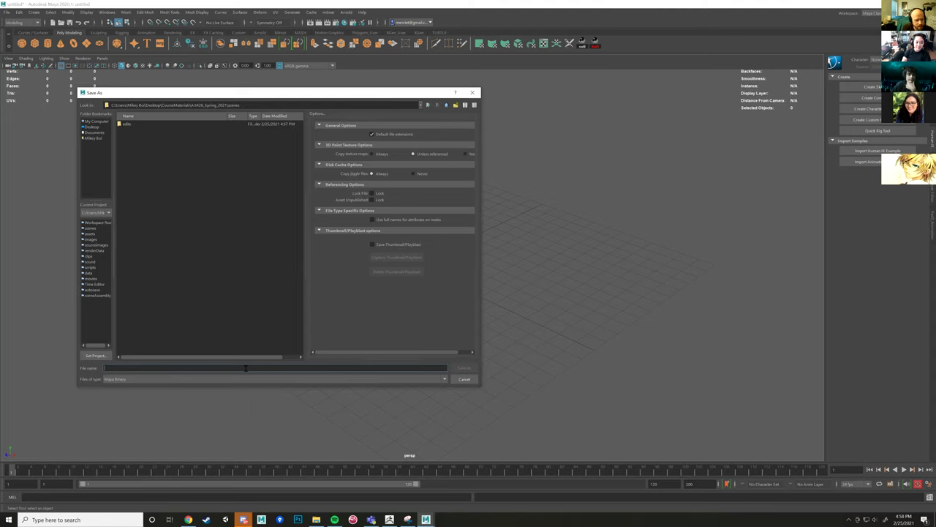
pyautogui.write('Bal')
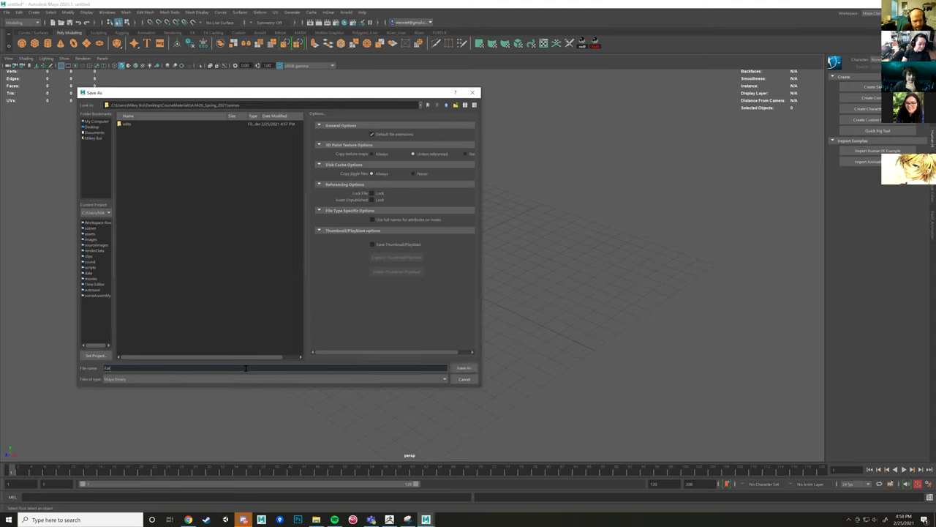
pyautogui.write('lRig')
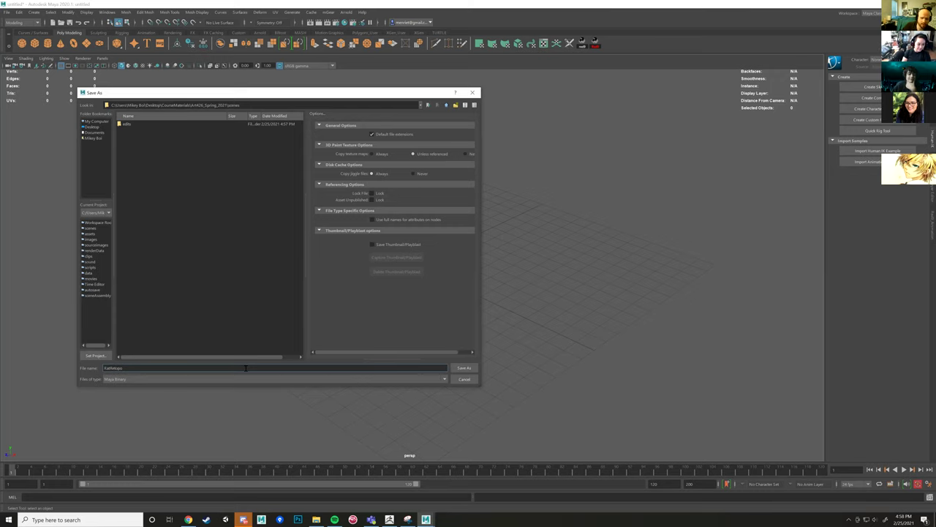
pyautogui.click(463, 368)
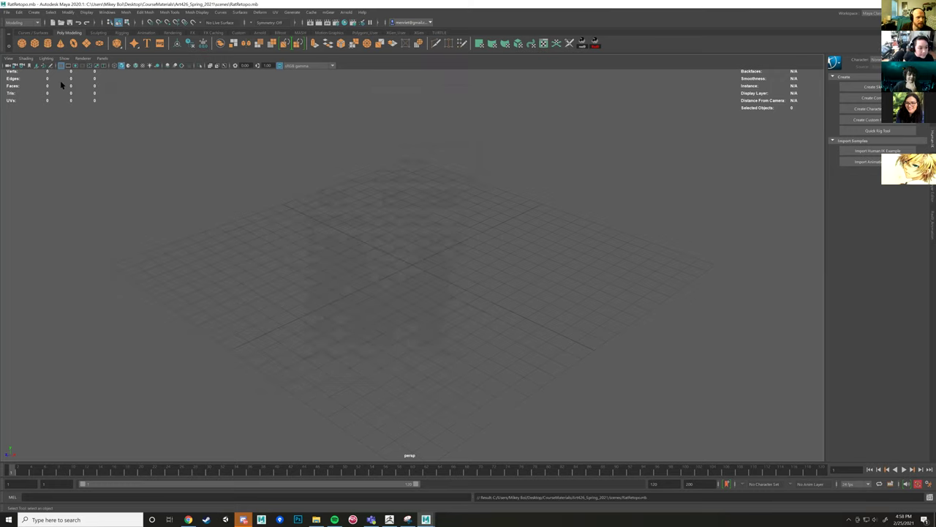
# Start a file import and browse from the Desktop's CourseMaterials folder to the Art427 project's RatSculptHigh folder inside its scenes Sculpt folder.
pyautogui.click(6, 12)
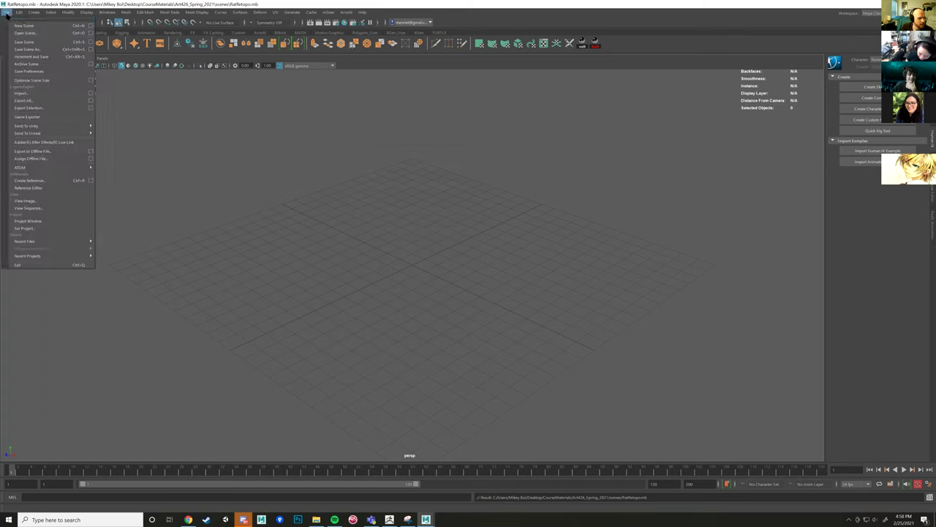
pyautogui.click(355, 234)
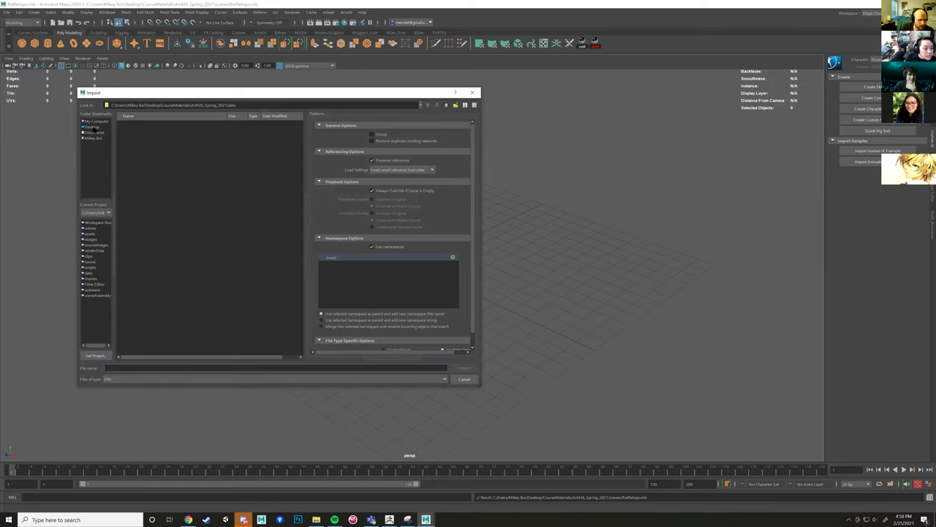
pyautogui.click(96, 127)
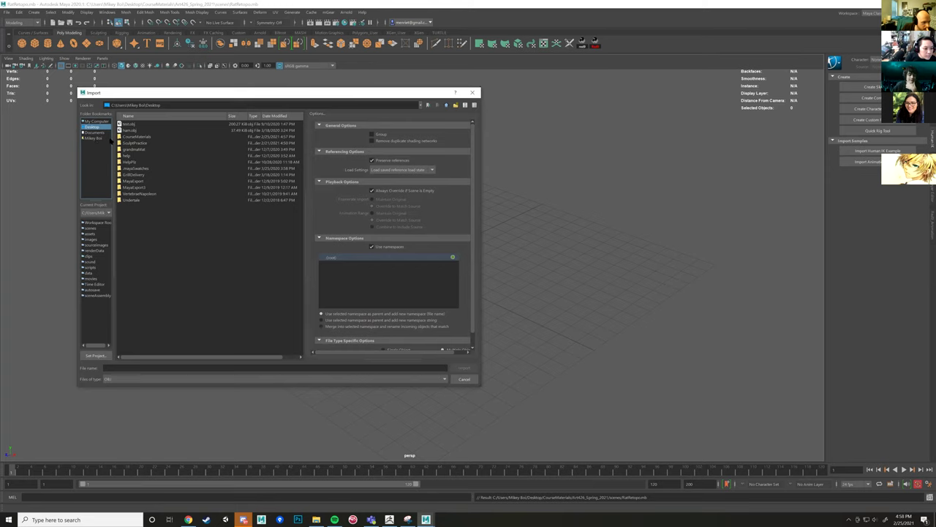
pyautogui.doubleClick(137, 137)
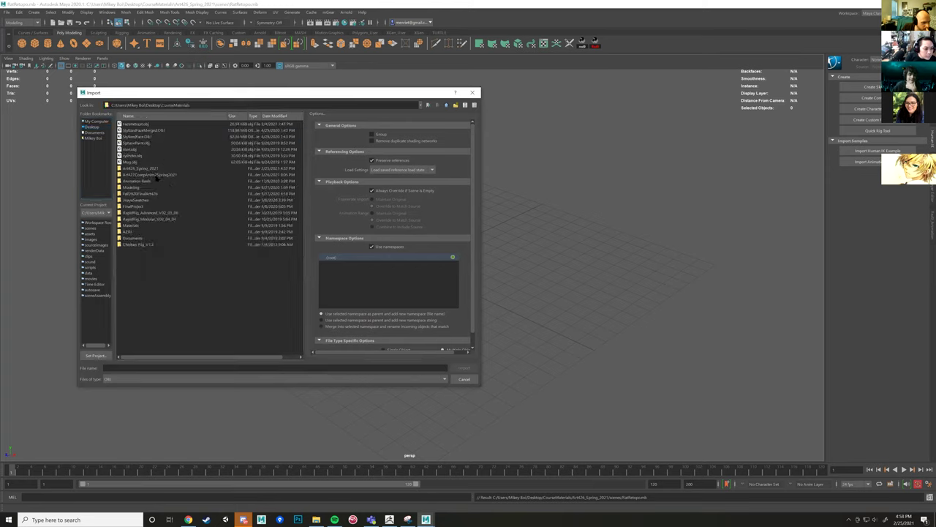
pyautogui.doubleClick(155, 175)
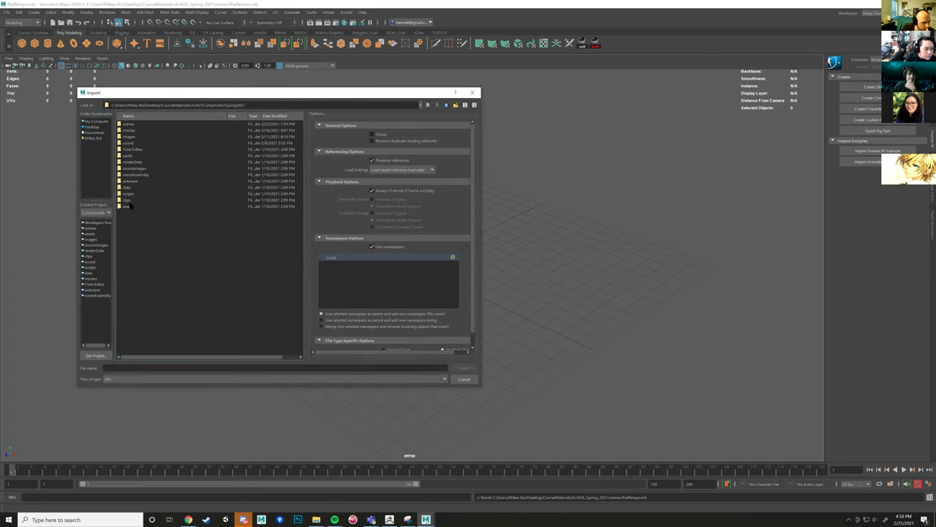
pyautogui.doubleClick(132, 124)
pyautogui.doubleClick(133, 125)
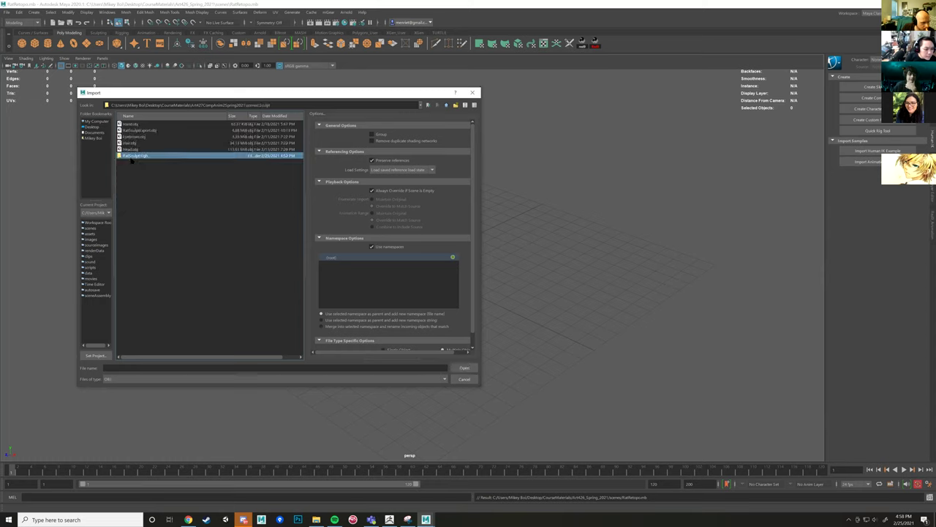
pyautogui.doubleClick(139, 155)
# Import RatBodyDecimated.obj from the RatSculptHigh folder into the scene.
pyautogui.click(151, 125)
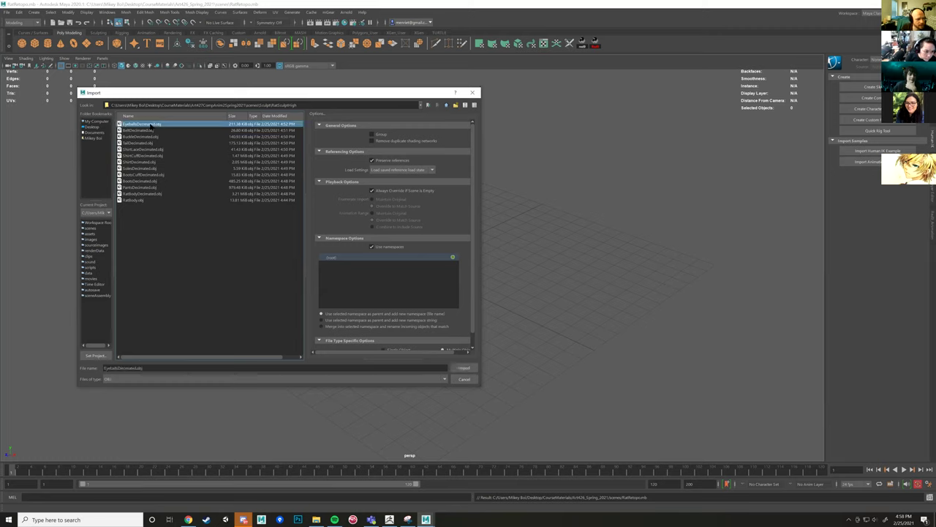
pyautogui.click(138, 200)
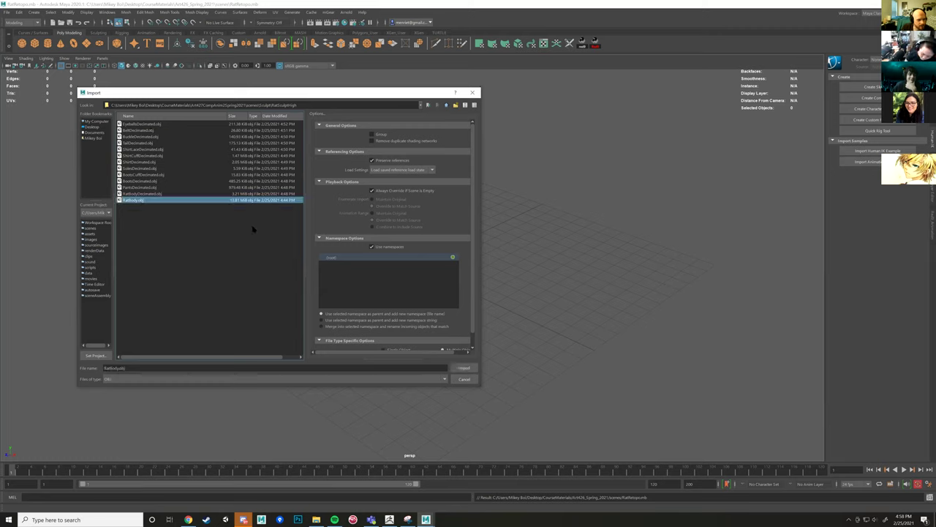
pyautogui.click(132, 124)
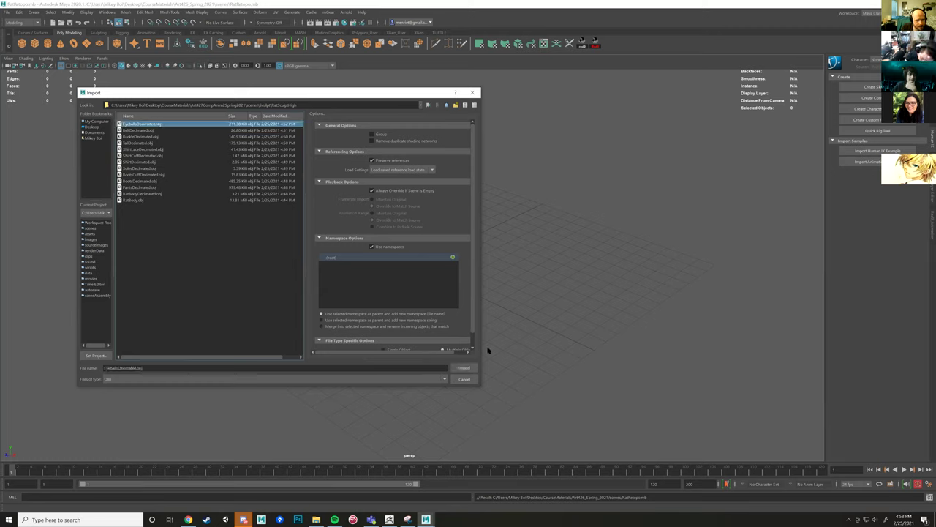
pyautogui.click(151, 131)
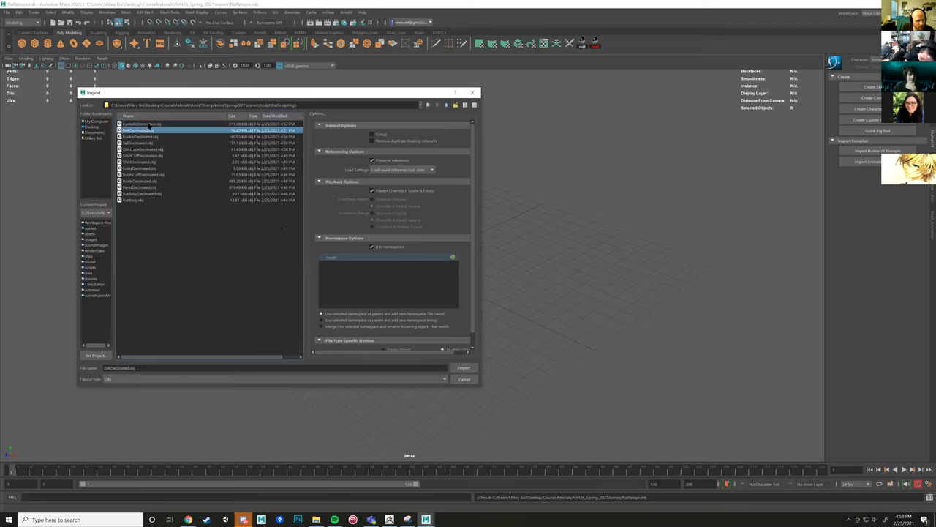
pyautogui.click(147, 125)
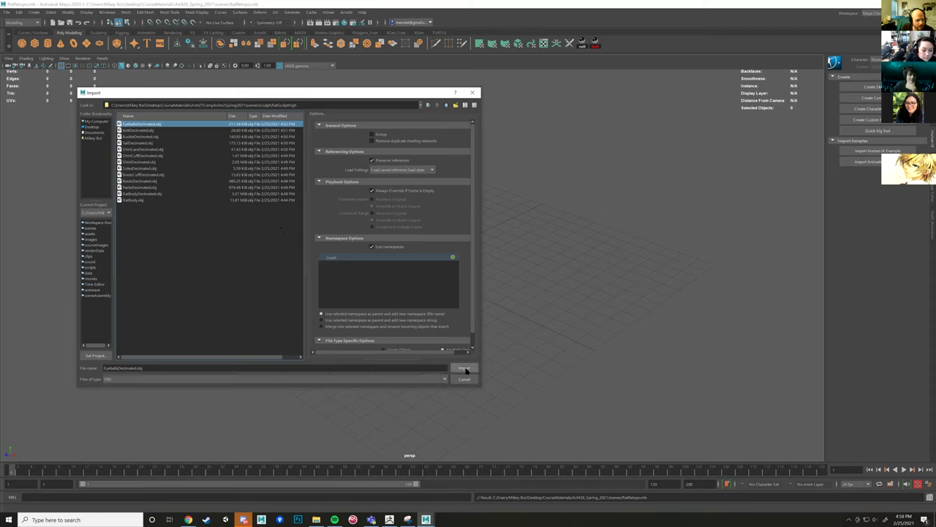
pyautogui.click(133, 200)
pyautogui.click(464, 367)
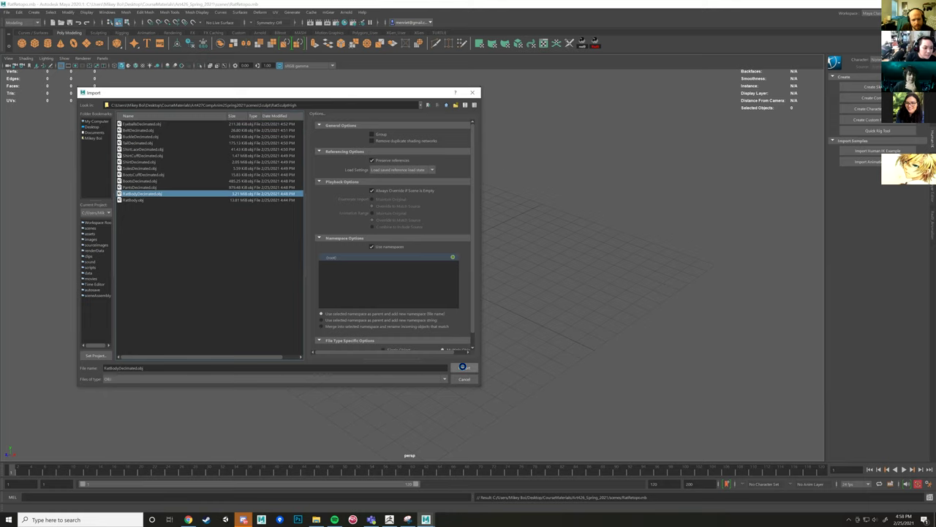
# Examine the imported rat body, closing in on the head, eye and mouth from the side.
pyautogui.scroll(7, 475, 303)
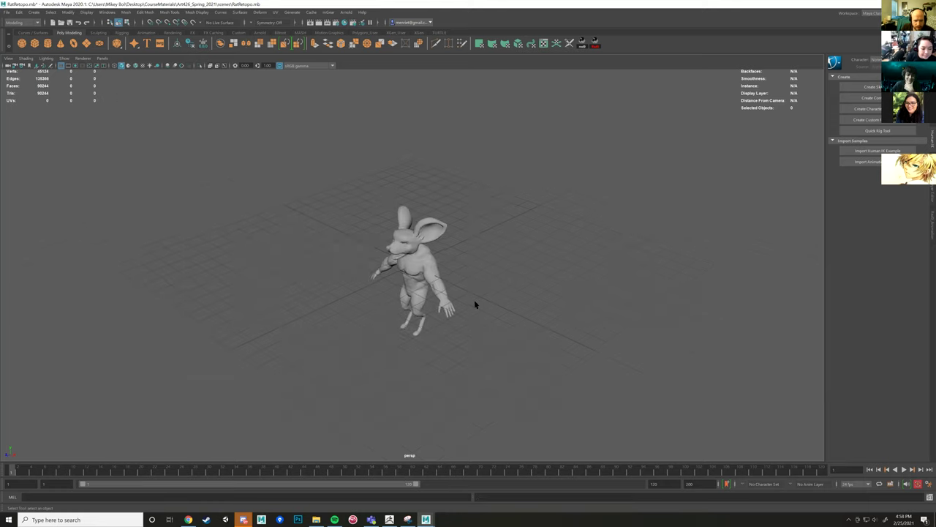
pyautogui.keyDown('alt'); pyautogui.moveTo(475, 302); pyautogui.dragTo(522, 377); pyautogui.keyUp('alt')
pyautogui.click(447, 318)
pyautogui.hotkey('ctrl', 'z')
pyautogui.scroll(-7, 413, 327)
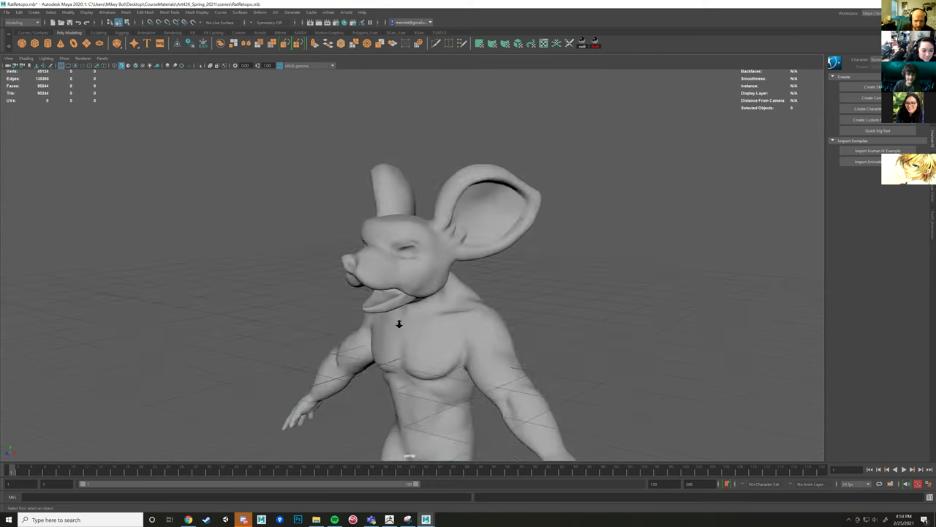
pyautogui.keyDown('alt'); pyautogui.moveTo(400, 324); pyautogui.dragTo(512, 326, button='right'); pyautogui.keyUp('alt')
pyautogui.keyDown('alt'); pyautogui.moveTo(480, 286); pyautogui.dragTo(380, 276); pyautogui.keyUp('alt')
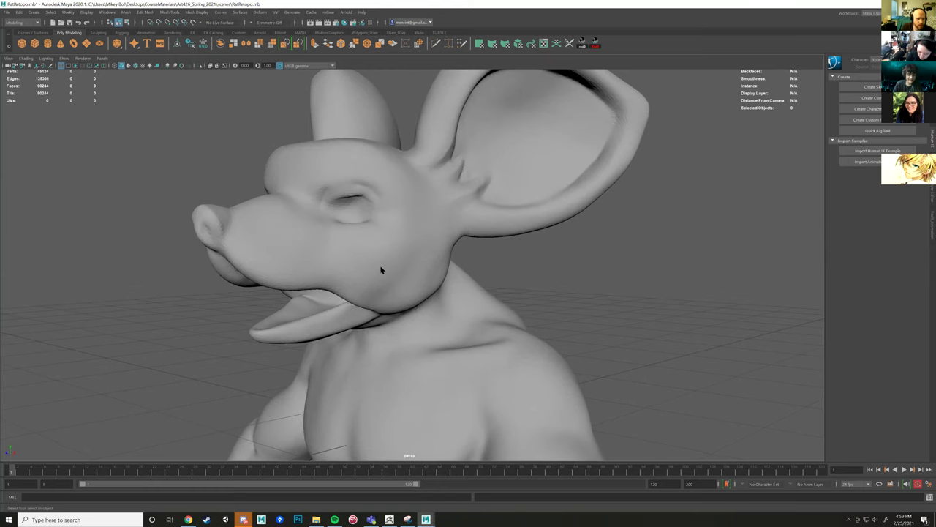
# Select the decimated rat body mesh and make it a live surface.
pyautogui.click(474, 285)
pyautogui.keyDown('alt'); pyautogui.moveTo(520, 297); pyautogui.dragTo(544, 294); pyautogui.keyUp('alt')
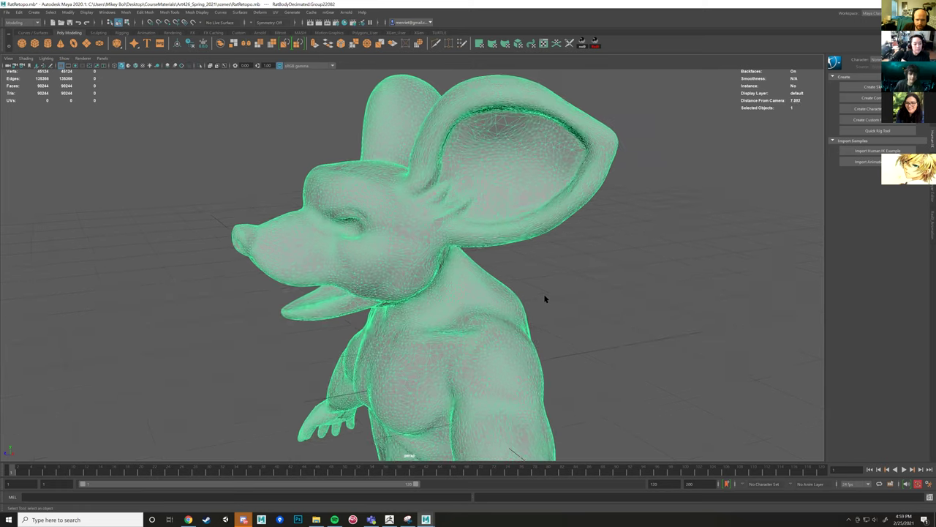
pyautogui.scroll(1, 545, 295)
pyautogui.keyDown('alt'); pyautogui.moveTo(565, 296); pyautogui.dragTo(585, 292); pyautogui.keyUp('alt')
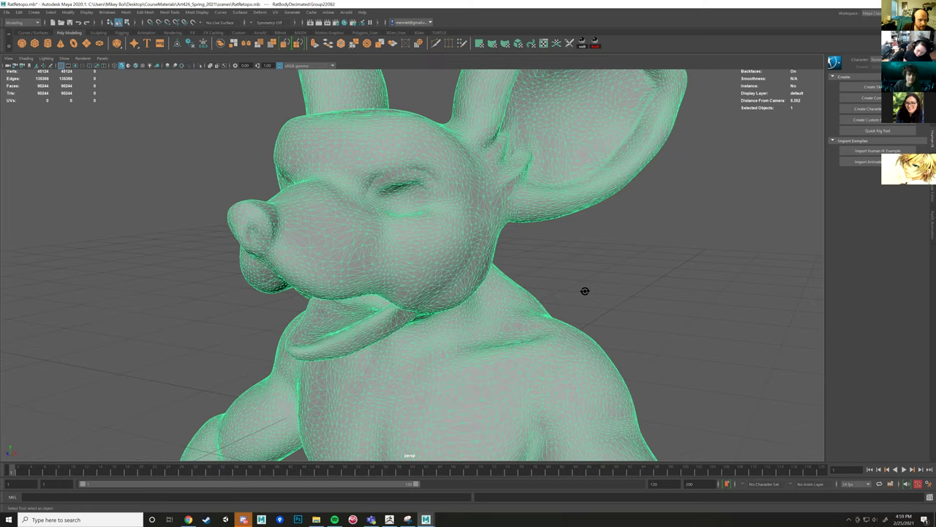
pyautogui.keyDown('alt'); pyautogui.moveTo(461, 271); pyautogui.dragTo(380, 242); pyautogui.keyUp('alt')
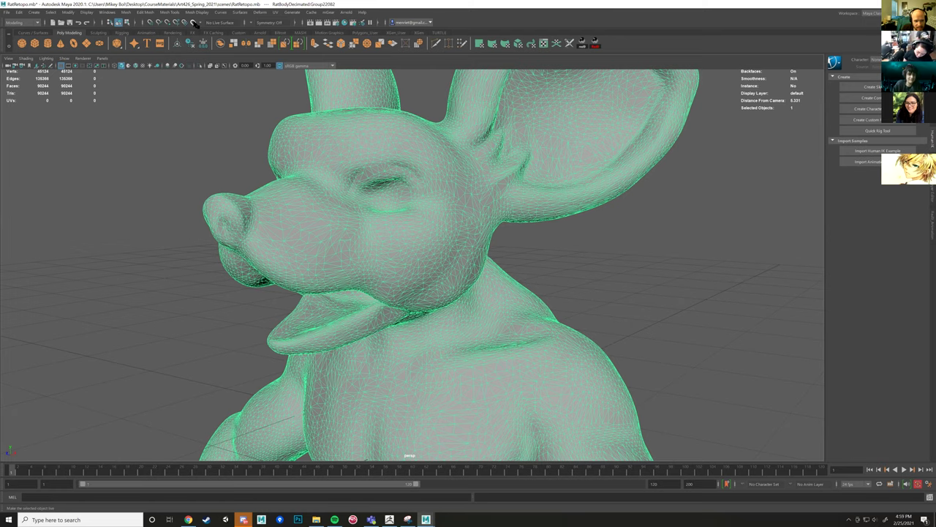
pyautogui.click(194, 22)
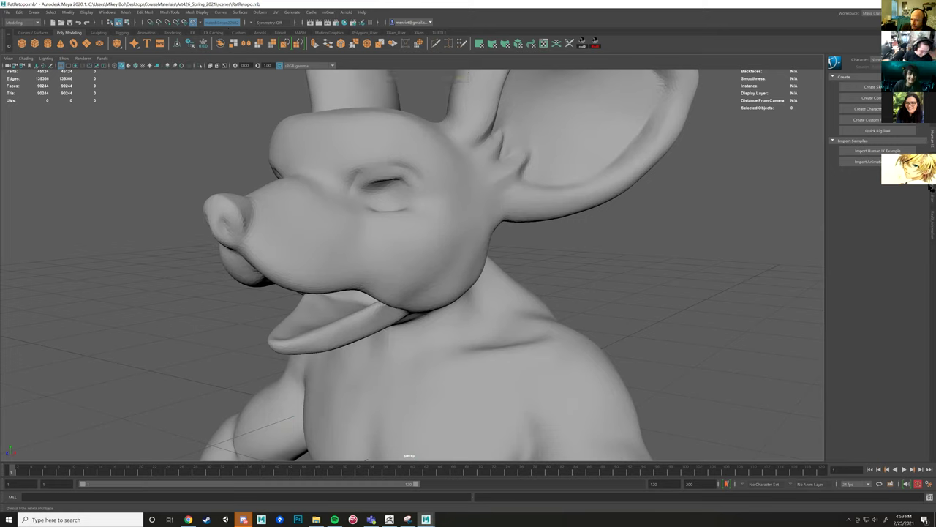
# Open the Modeling Toolkit and activate the Quad Draw tool.
pyautogui.click(932, 99)
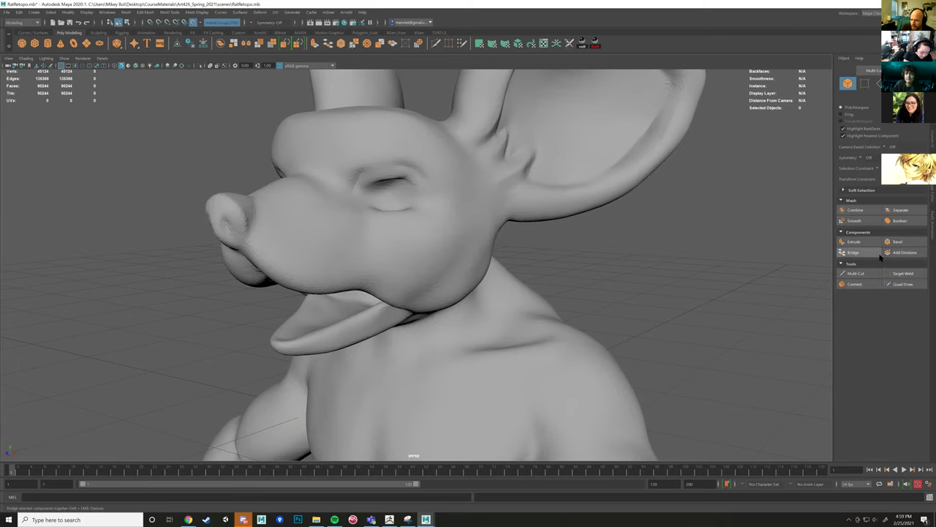
pyautogui.press('ctrl')
pyautogui.press('ctrl')
pyautogui.press('ctrl')
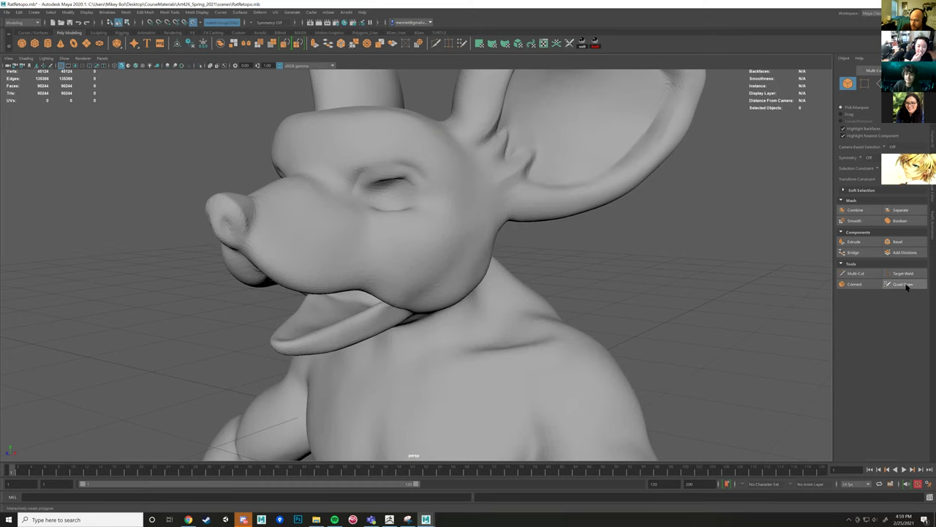
pyautogui.click(906, 287)
pyautogui.click(905, 287)
pyautogui.click(906, 287)
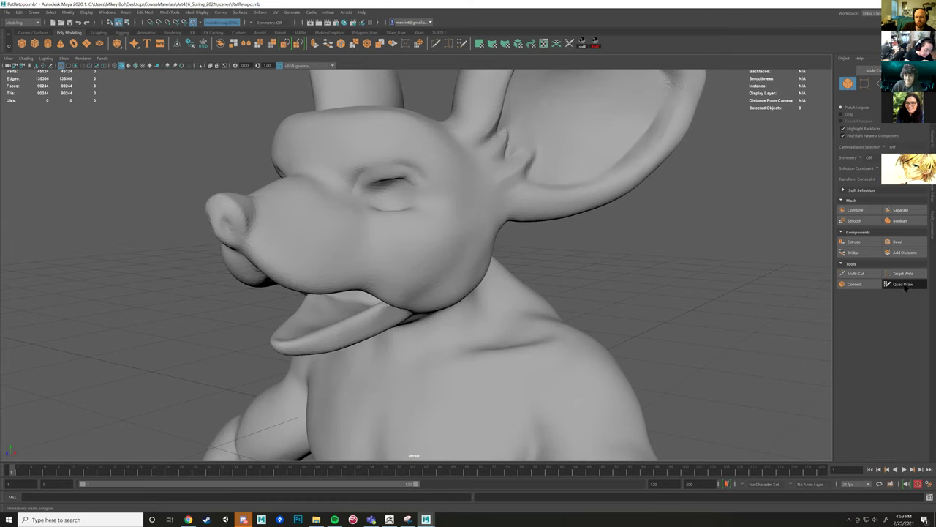
# Examine the rat's head from several angles, including the ears, cheek, snout and brow between the eyes.
pyautogui.keyDown('alt'); pyautogui.moveTo(583, 284); pyautogui.dragTo(550, 268); pyautogui.keyUp('alt')
pyautogui.scroll(-3, 637, 271)
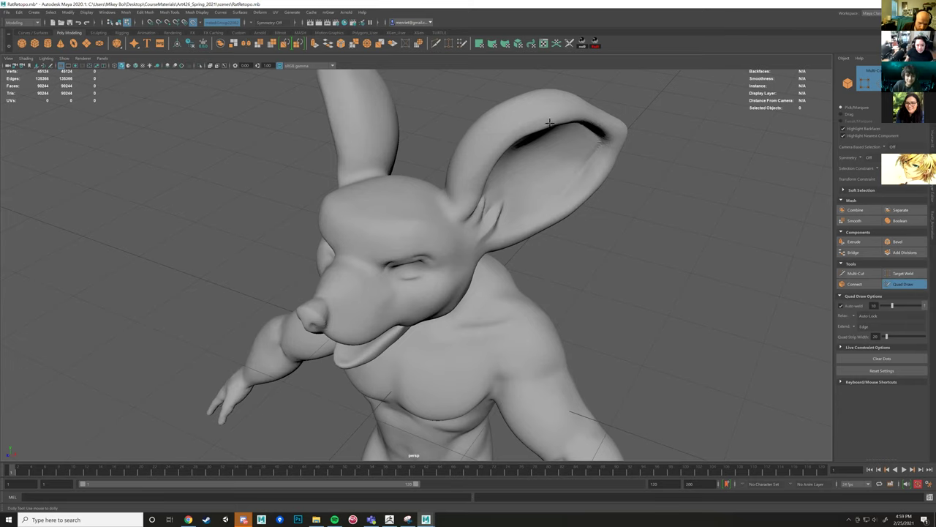
pyautogui.moveTo(575, 261)
pyautogui.keyDown('alt'); pyautogui.mouseDown()
pyautogui.moveTo(595, 253)
pyautogui.moveTo(571, 261)
pyautogui.mouseUp(); pyautogui.keyUp('alt')
pyautogui.keyDown('alt'); pyautogui.moveTo(525, 250); pyautogui.dragTo(556, 266, button='right'); pyautogui.keyUp('alt')
pyautogui.keyDown('alt'); pyautogui.moveTo(556, 266); pyautogui.dragTo(533, 253); pyautogui.keyUp('alt')
pyautogui.keyDown('alt'); pyautogui.moveTo(465, 238); pyautogui.dragTo(428, 199, button='right'); pyautogui.keyUp('alt')
pyautogui.keyDown('alt'); pyautogui.moveTo(468, 272); pyautogui.dragTo(445, 248); pyautogui.keyUp('alt')
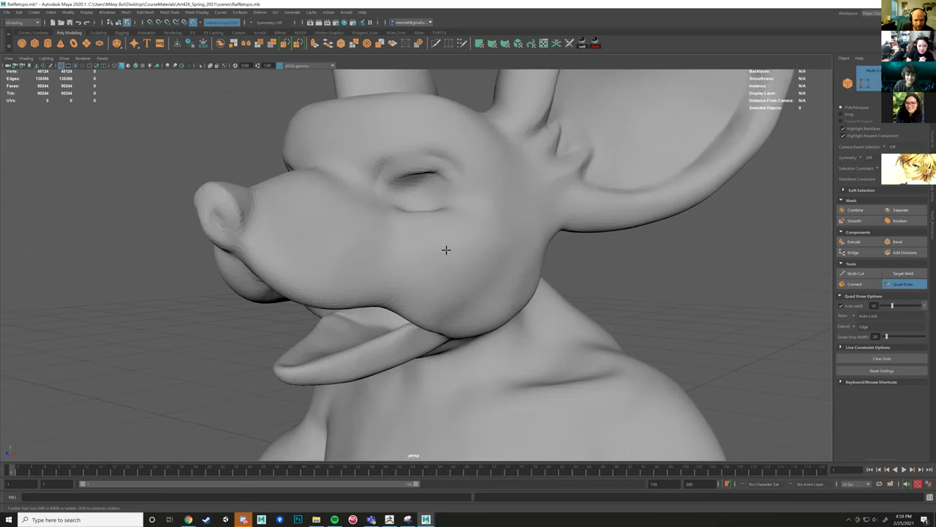
pyautogui.keyDown('alt'); pyautogui.moveTo(446, 248); pyautogui.dragTo(454, 307, button='middle'); pyautogui.keyUp('alt')
pyautogui.keyDown('alt'); pyautogui.moveTo(399, 216); pyautogui.dragTo(422, 222, button='right'); pyautogui.keyUp('alt')
pyautogui.keyDown('alt'); pyautogui.moveTo(391, 221); pyautogui.dragTo(408, 255); pyautogui.keyUp('alt')
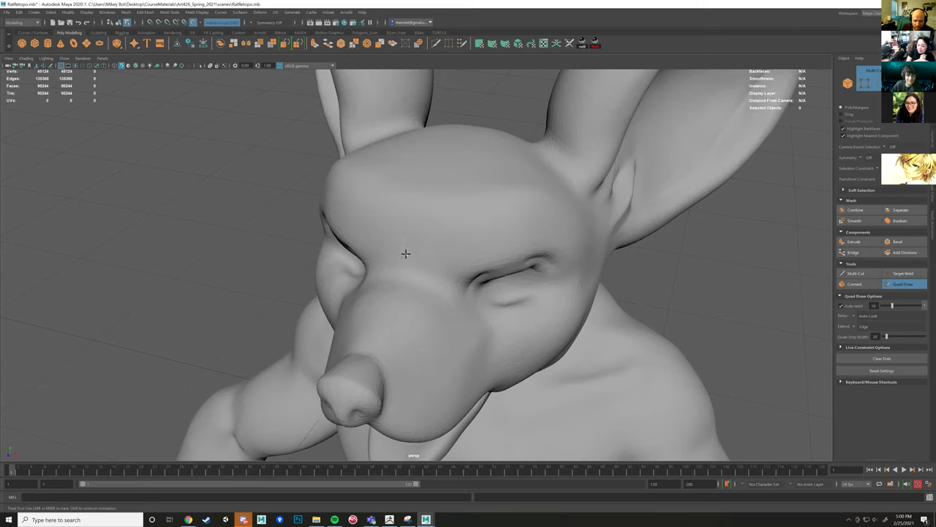
# Set symmetry to Object X and draw the first two mirrored quads across the brow between the rat's eyes.
pyautogui.click(869, 157)
pyautogui.click(876, 167)
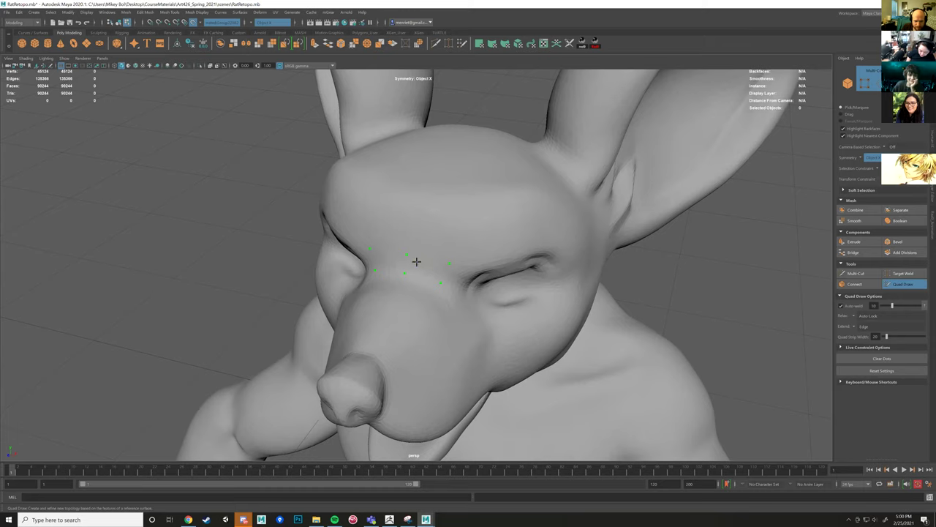
pyautogui.keyDown('shift'); pyautogui.click(424, 265); pyautogui.keyUp('shift')
pyautogui.moveTo(473, 263)
pyautogui.keyDown('alt'); pyautogui.mouseDown()
pyautogui.moveTo(461, 254)
pyautogui.moveTo(494, 274)
pyautogui.moveTo(497, 218)
pyautogui.mouseUp(); pyautogui.keyUp('alt')
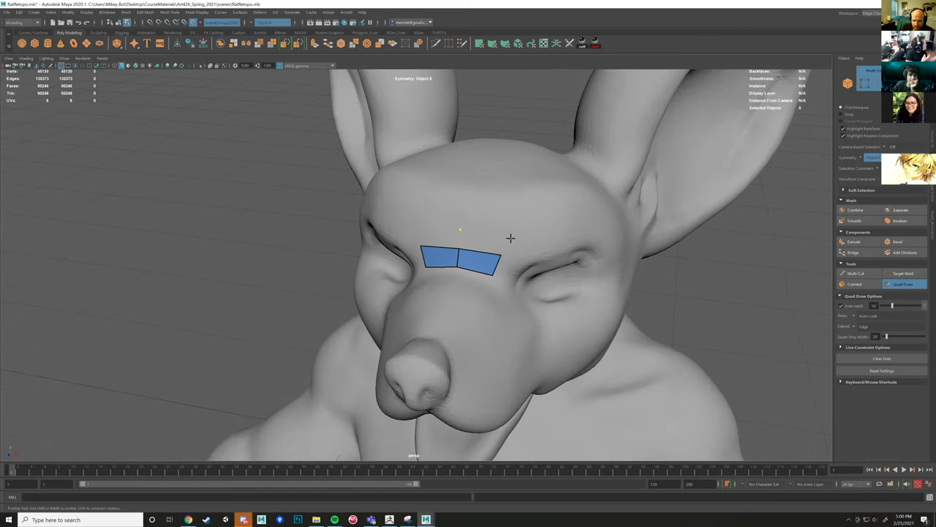
# Add a second row of mirrored quads directly above the two brow quads between the eyes.
pyautogui.keyDown('alt'); pyautogui.moveTo(508, 237); pyautogui.dragTo(410, 234); pyautogui.keyUp('alt')
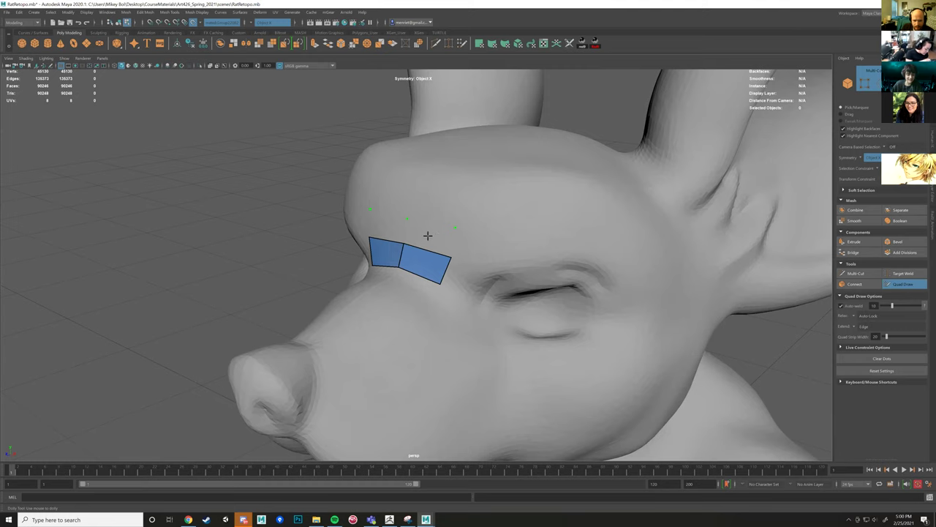
pyautogui.keyDown('shift'); pyautogui.click(428, 234); pyautogui.keyUp('shift')
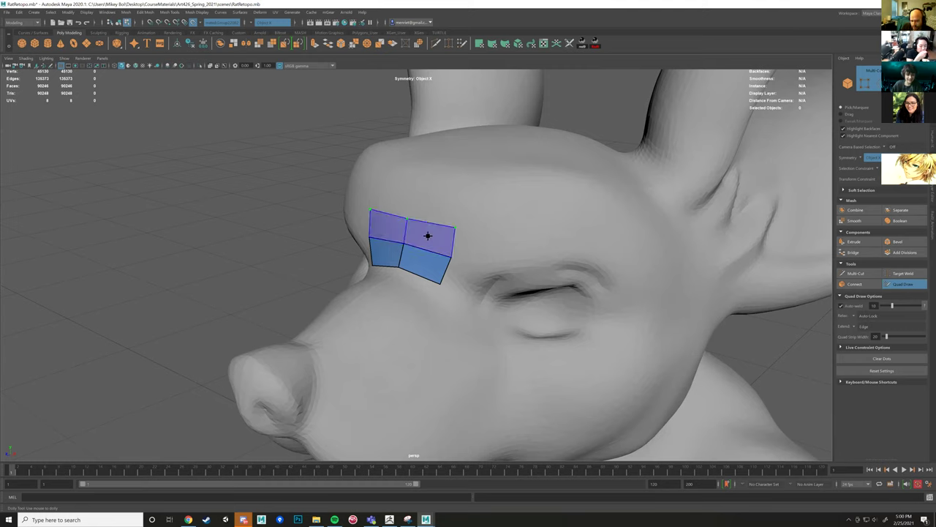
pyautogui.keyDown('shift'); pyautogui.click(428, 238); pyautogui.keyUp('shift')
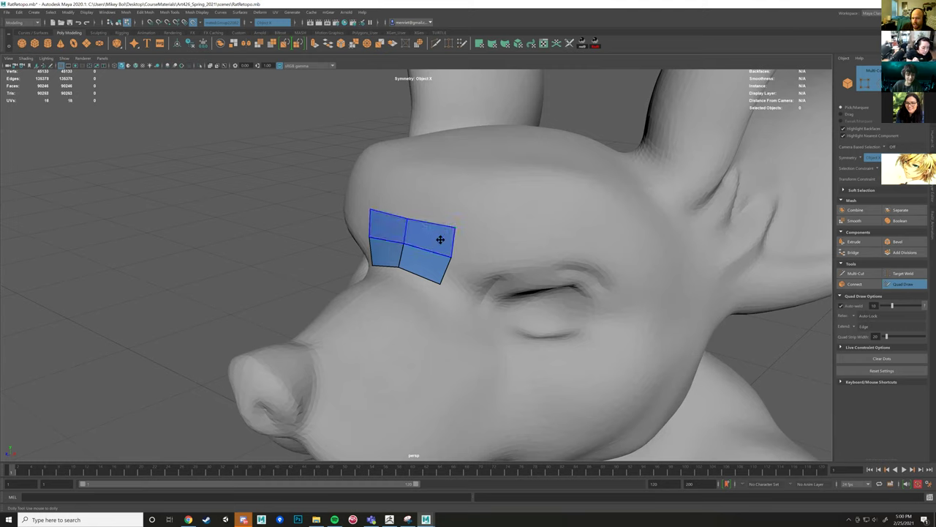
# Place a double arc of Quad Draw dots from the brow quads over the eye to its outer corner.
pyautogui.keyDown('alt'); pyautogui.moveTo(507, 245); pyautogui.dragTo(452, 213); pyautogui.keyUp('alt')
pyautogui.click(457, 202)
pyautogui.click(440, 223)
pyautogui.click(493, 189)
pyautogui.click(483, 164)
pyautogui.click(483, 165)
pyautogui.click(533, 183)
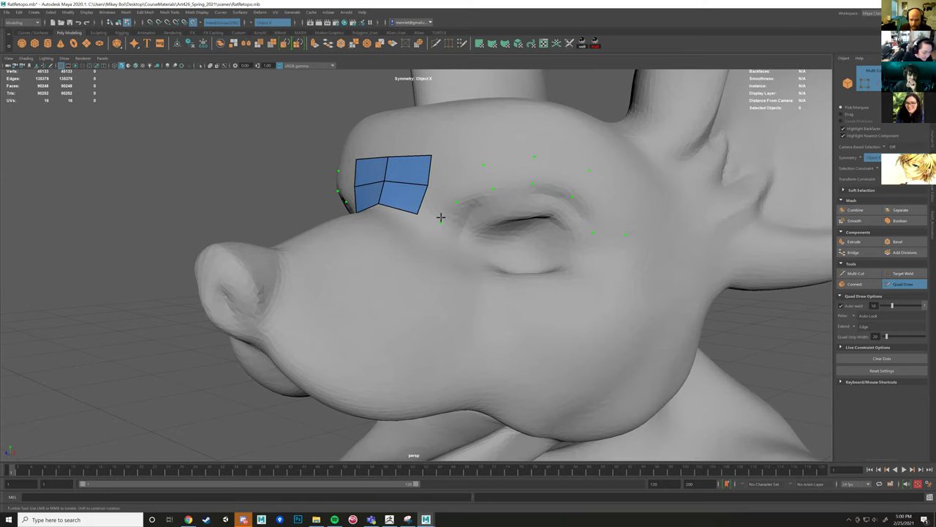
# Fill the dots with a strip of quads over the eye, starting with a quad at its inner corner.
pyautogui.keyDown('alt'); pyautogui.moveTo(454, 231); pyautogui.dragTo(384, 262); pyautogui.keyUp('alt')
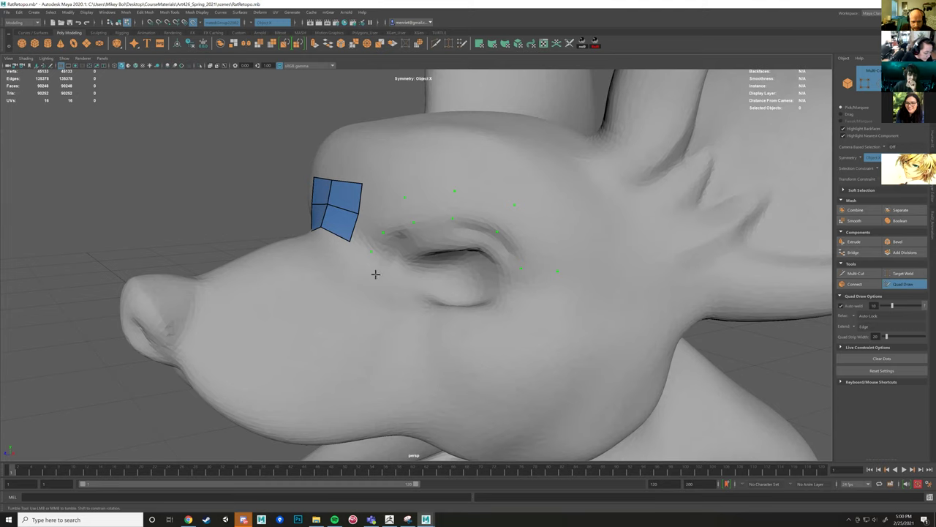
pyautogui.click(347, 264)
pyautogui.keyDown('shift'); pyautogui.click(357, 256); pyautogui.keyUp('shift')
pyautogui.keyDown('shift'); pyautogui.click(369, 234); pyautogui.keyUp('shift')
pyautogui.moveTo(387, 221)
pyautogui.mouseDown()
pyautogui.moveTo(426, 205)
pyautogui.moveTo(522, 202)
pyautogui.moveTo(474, 210)
pyautogui.mouseUp()
pyautogui.keyDown('shift'); pyautogui.click(545, 240); pyautogui.keyUp('shift')
pyautogui.keyDown('alt'); pyautogui.moveTo(546, 240); pyautogui.dragTo(549, 237); pyautogui.keyUp('alt')
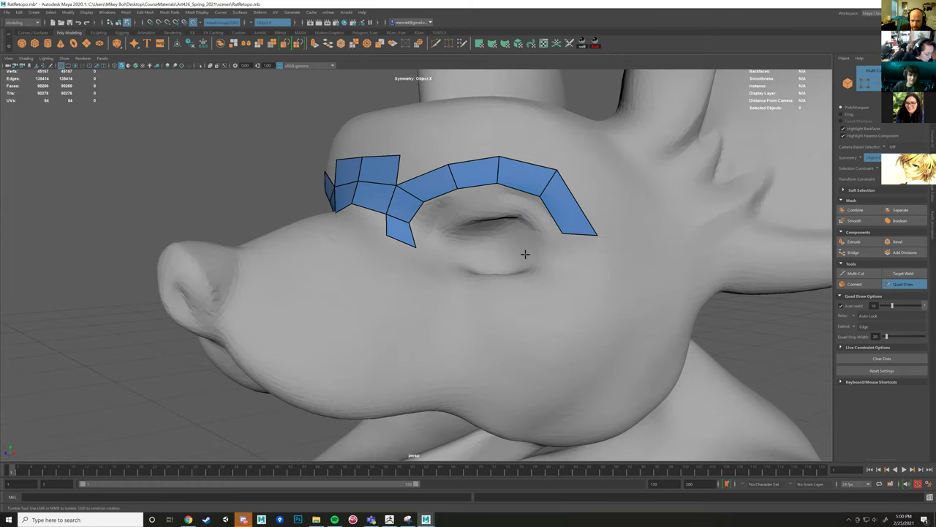
# Adjust the vertices of the quad strip near the eye's outer corner to follow the socket's curve.
pyautogui.keyDown('alt'); pyautogui.moveTo(525, 254); pyautogui.dragTo(502, 272, button='middle'); pyautogui.keyUp('alt')
pyautogui.moveTo(532, 201); pyautogui.dragTo(534, 205)
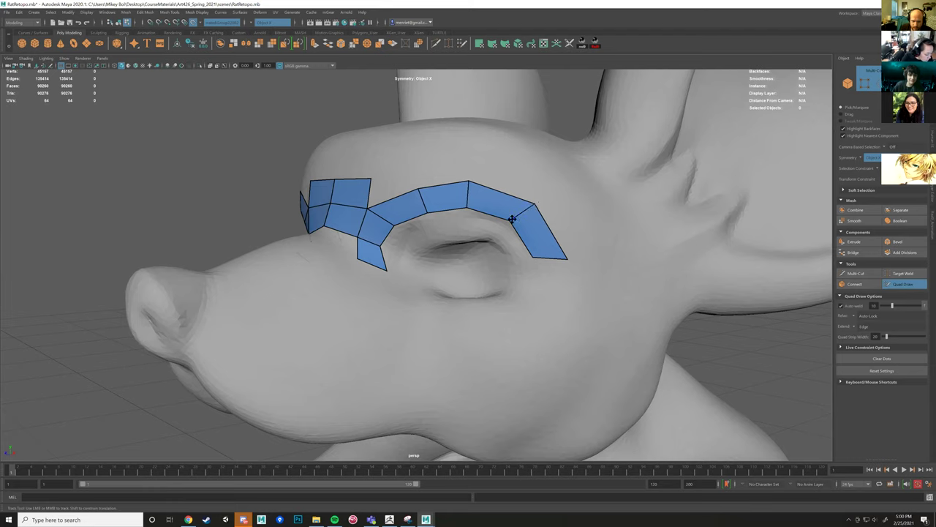
pyautogui.keyDown('alt'); pyautogui.moveTo(462, 213); pyautogui.dragTo(482, 223); pyautogui.keyUp('alt')
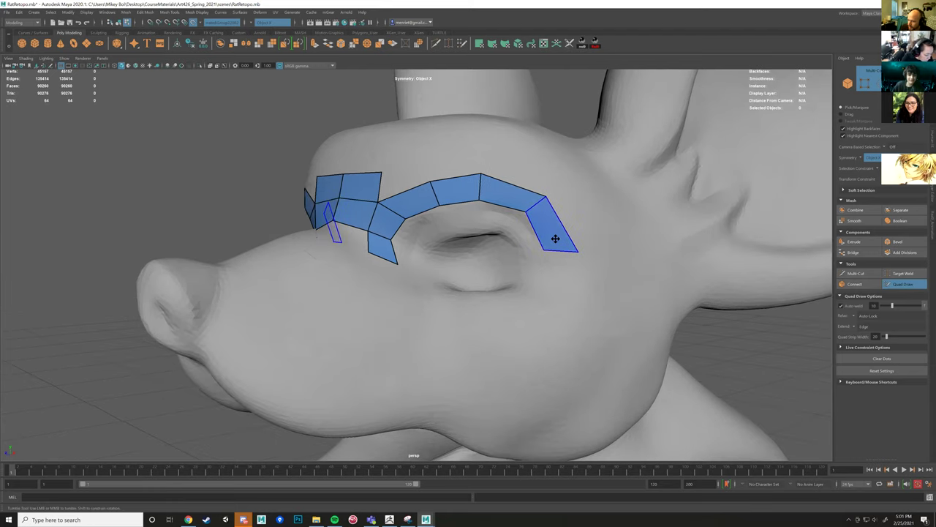
pyautogui.keyDown('alt'); pyautogui.moveTo(581, 293); pyautogui.dragTo(548, 209); pyautogui.keyUp('alt')
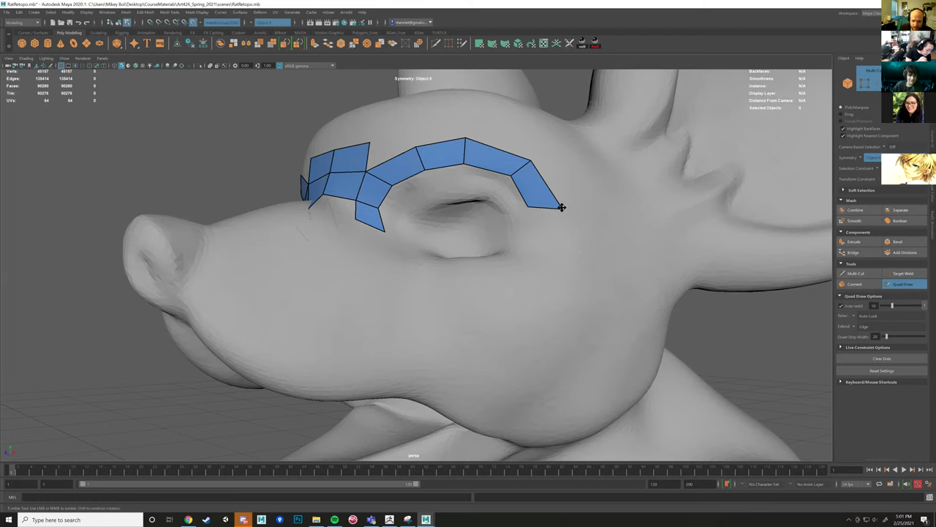
pyautogui.keyDown('alt'); pyautogui.moveTo(526, 159); pyautogui.dragTo(521, 190); pyautogui.keyUp('alt')
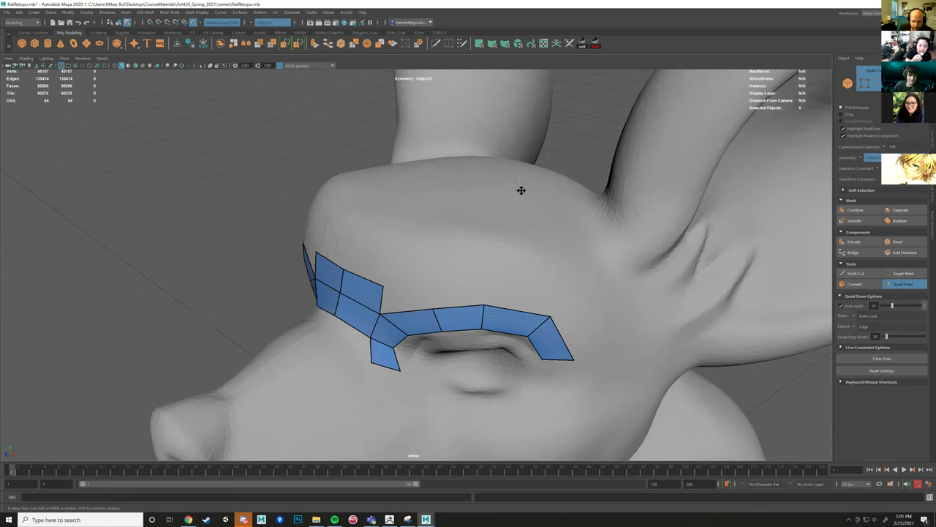
pyautogui.keyDown('alt'); pyautogui.moveTo(495, 303); pyautogui.dragTo(484, 193); pyautogui.keyUp('alt')
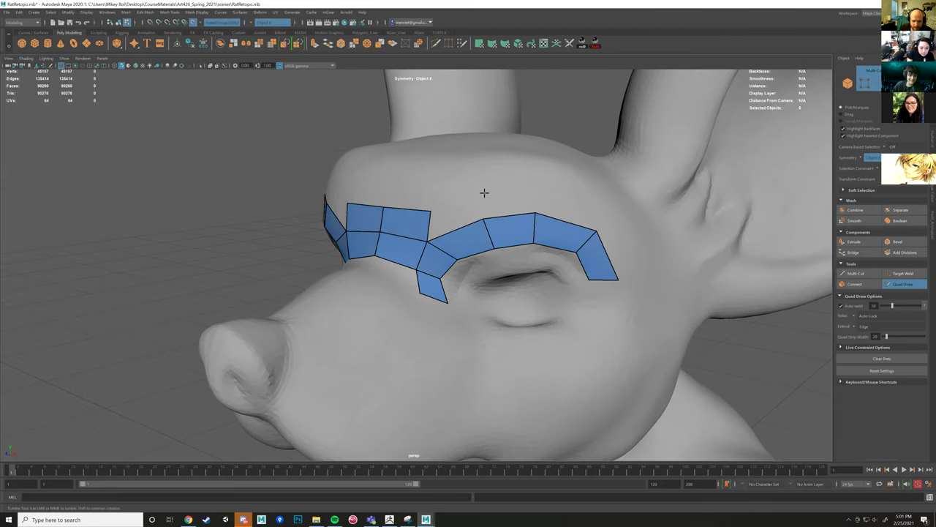
# Add a second row of quads above the upper eye strip and join it to the brow quads.
pyautogui.click(479, 199)
pyautogui.keyDown('alt'); pyautogui.moveTo(595, 209); pyautogui.dragTo(516, 226); pyautogui.keyUp('alt')
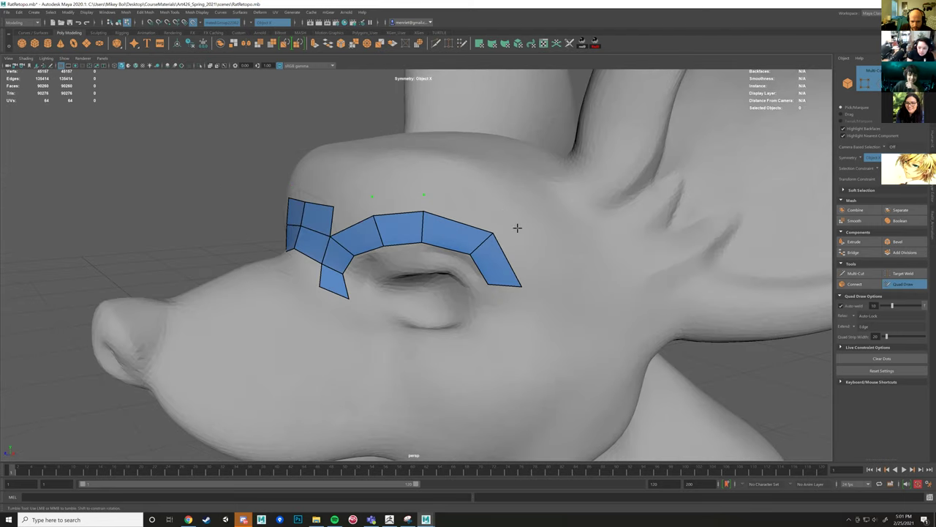
pyautogui.click(507, 210)
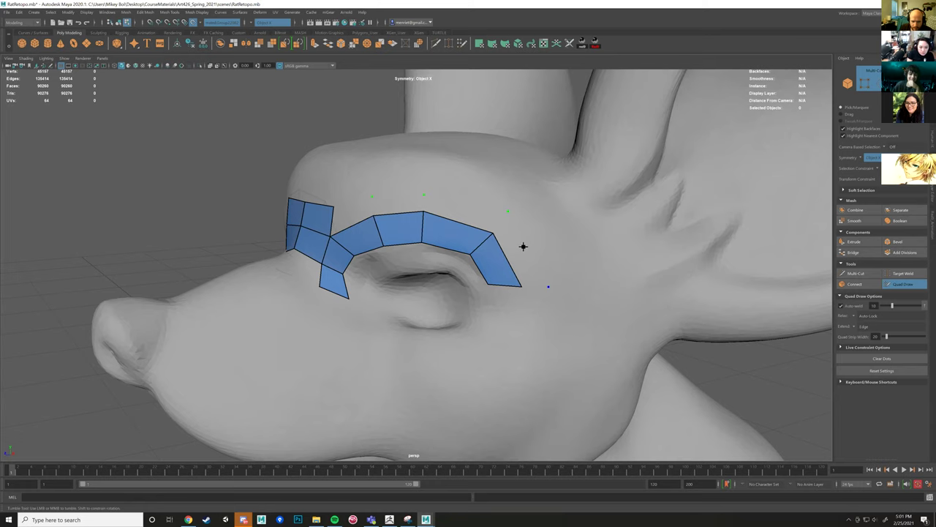
pyautogui.keyDown('shift'); pyautogui.click(517, 246); pyautogui.keyUp('shift')
pyautogui.keyDown('shift'); pyautogui.click(469, 212); pyautogui.keyUp('shift')
pyautogui.keyDown('shift'); pyautogui.click(395, 210); pyautogui.keyUp('shift')
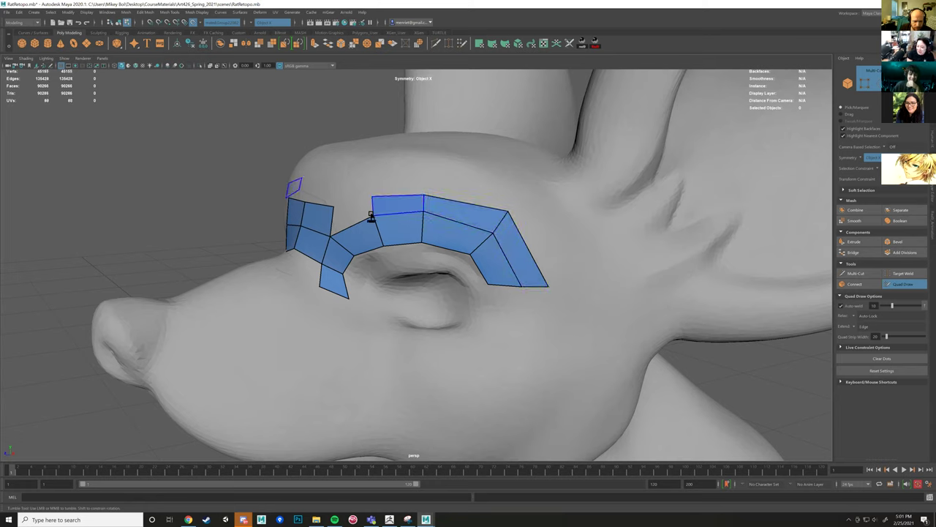
pyautogui.keyDown('shift'); pyautogui.click(372, 217); pyautogui.keyUp('shift')
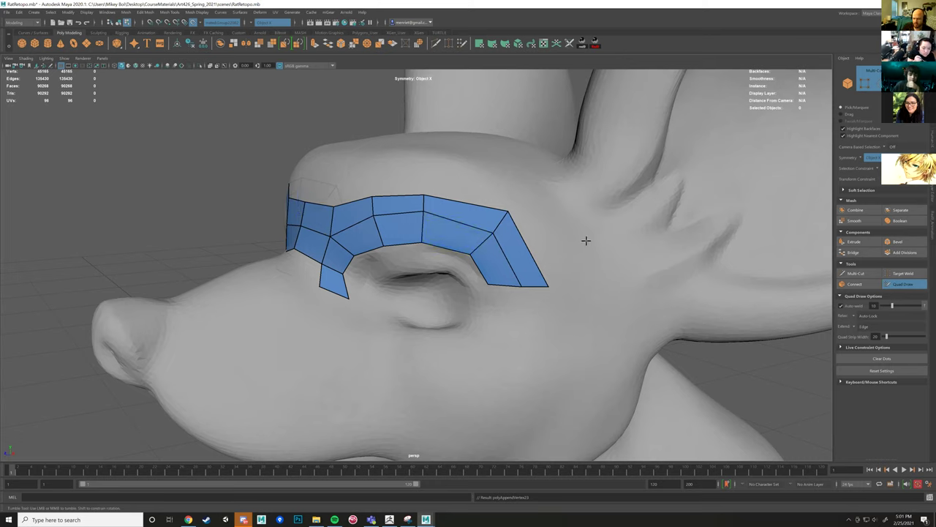
# Insert edge loops across the long quads at the eye's outer corner and above the eye.
pyautogui.keyDown('ctrl'); pyautogui.click(512, 257); pyautogui.keyUp('ctrl')
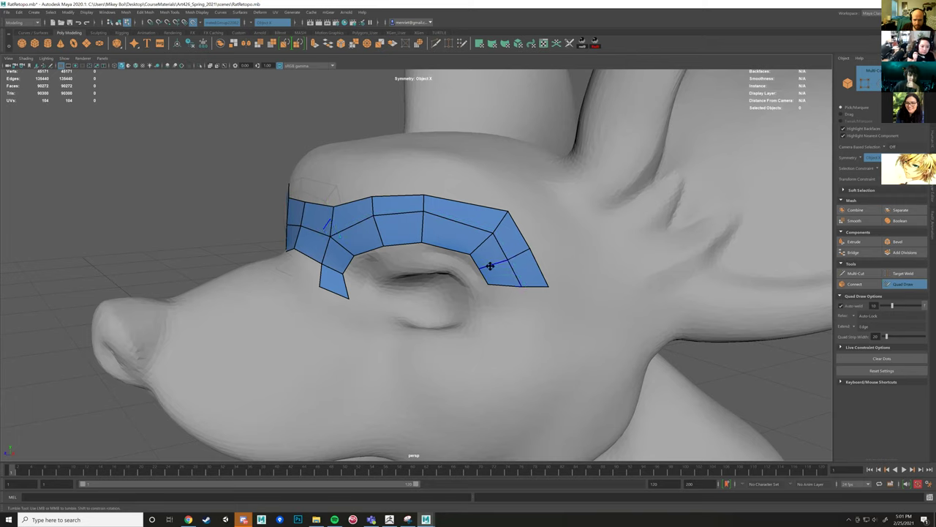
pyautogui.keyDown('alt'); pyautogui.moveTo(519, 263); pyautogui.dragTo(523, 259); pyautogui.keyUp('alt')
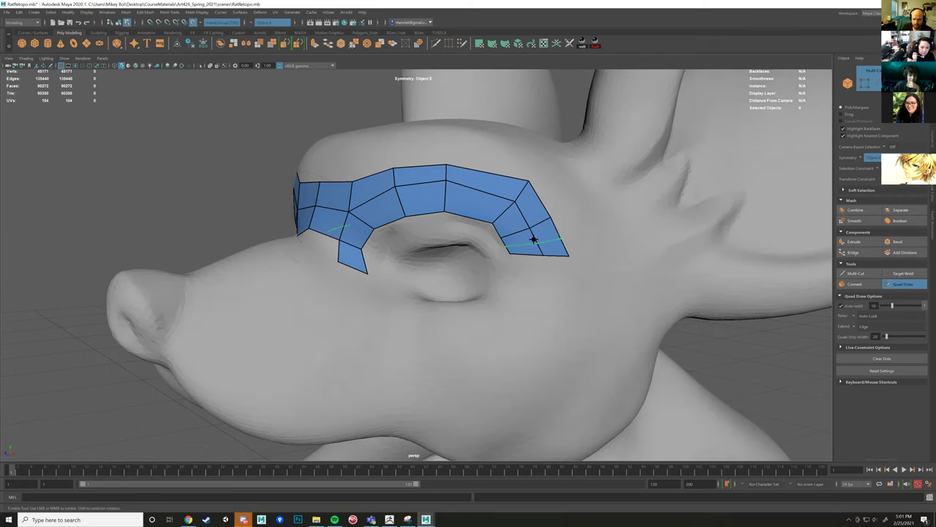
pyautogui.keyDown('ctrl'); pyautogui.click(477, 193); pyautogui.keyUp('ctrl')
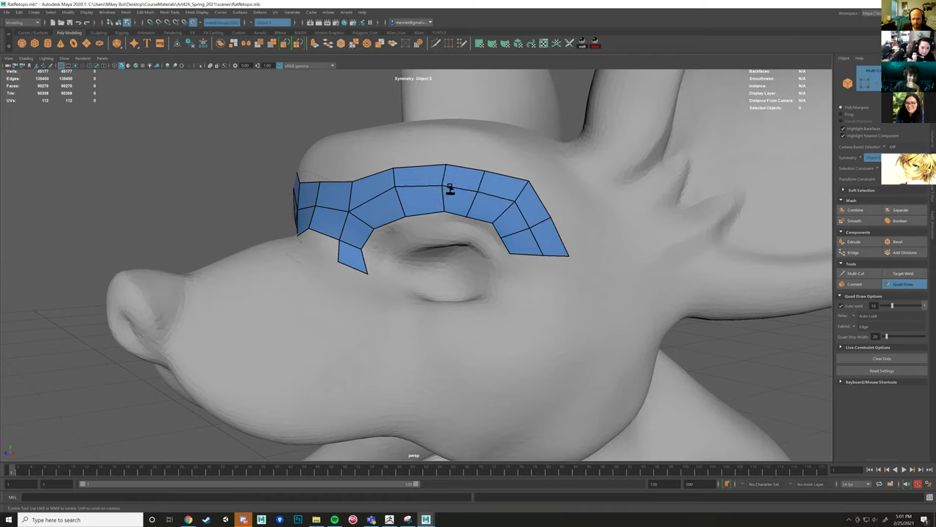
# Move the vertices and edges above the eye to space the two rows of quads evenly.
pyautogui.moveTo(445, 165); pyautogui.dragTo(437, 164)
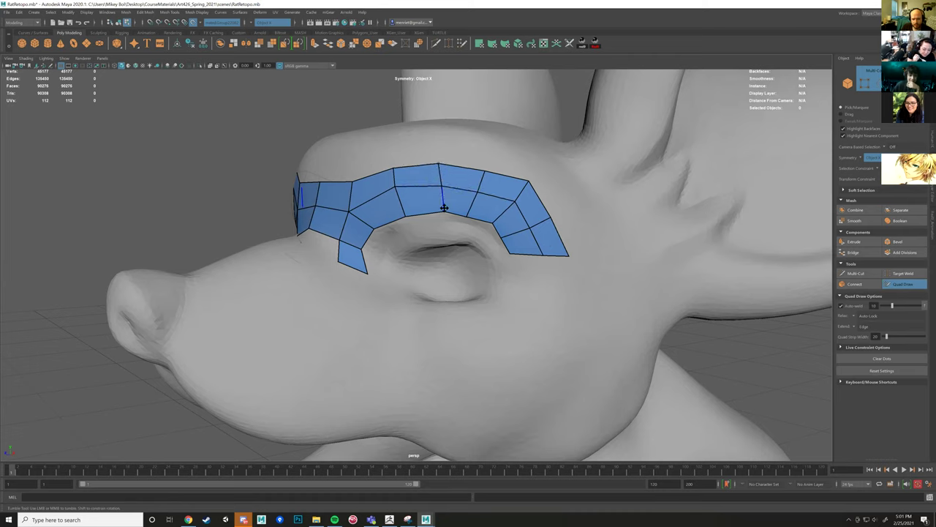
pyautogui.moveTo(443, 205); pyautogui.dragTo(432, 219)
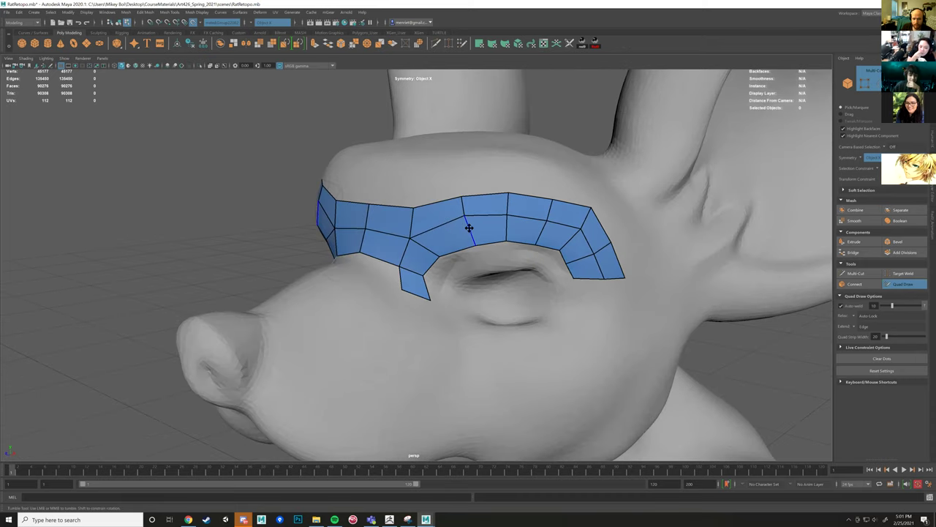
pyautogui.moveTo(476, 246); pyautogui.dragTo(466, 245)
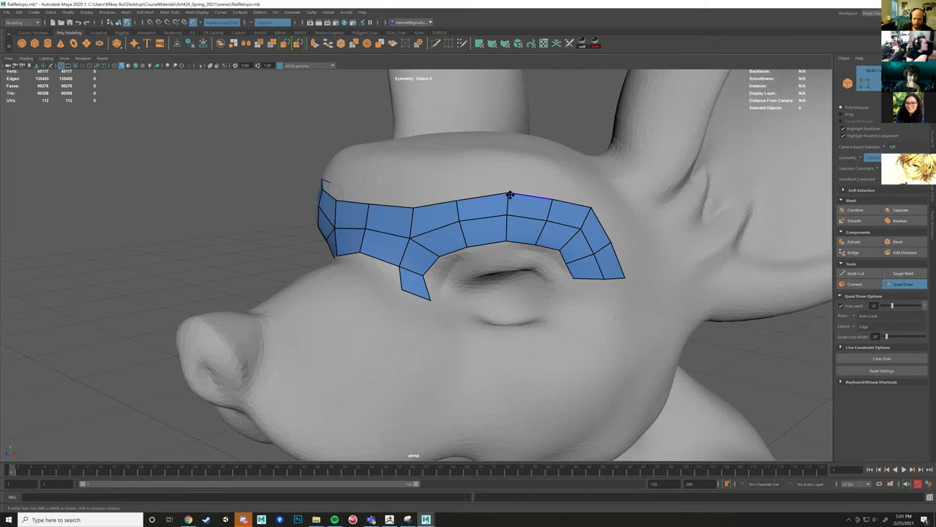
pyautogui.moveTo(509, 195)
pyautogui.keyDown('alt'); pyautogui.mouseDown()
pyautogui.moveTo(508, 202)
pyautogui.moveTo(472, 167)
pyautogui.mouseUp(); pyautogui.keyUp('alt')
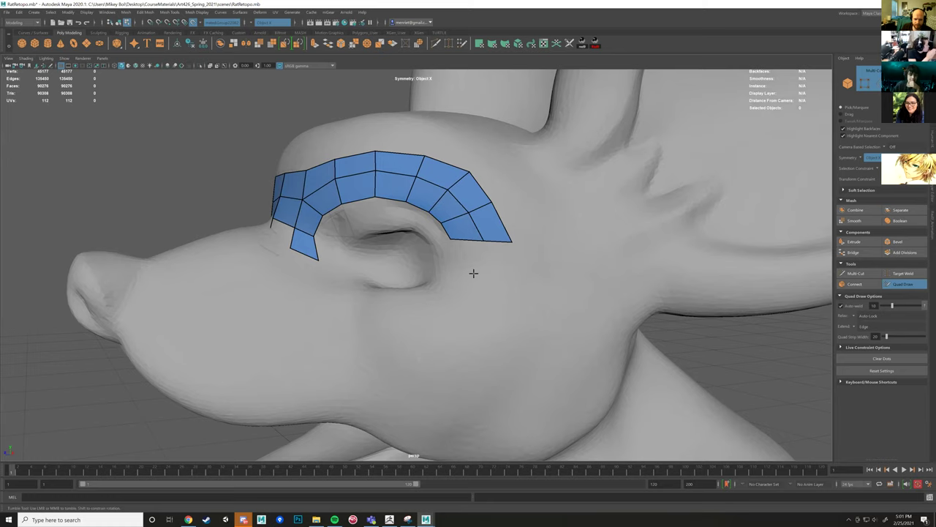
# Place dots beneath the eye, reshape the inner-corner quad's end, and fill two quads curving under the inner corner.
pyautogui.moveTo(469, 291)
pyautogui.keyDown('alt'); pyautogui.mouseDown()
pyautogui.moveTo(464, 215)
pyautogui.moveTo(475, 227)
pyautogui.moveTo(544, 218)
pyautogui.moveTo(493, 255)
pyautogui.moveTo(491, 242)
pyautogui.moveTo(509, 268)
pyautogui.mouseUp(); pyautogui.keyUp('alt')
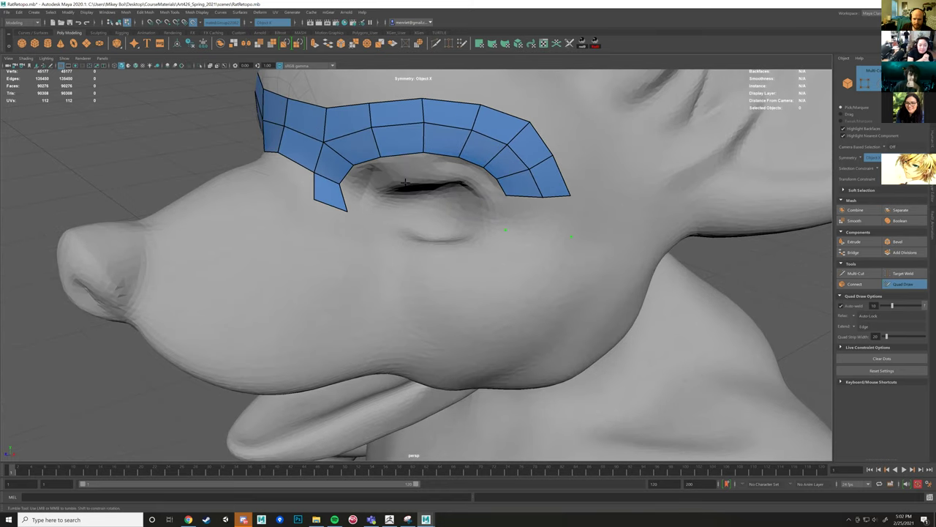
pyautogui.scroll(2, 489, 278)
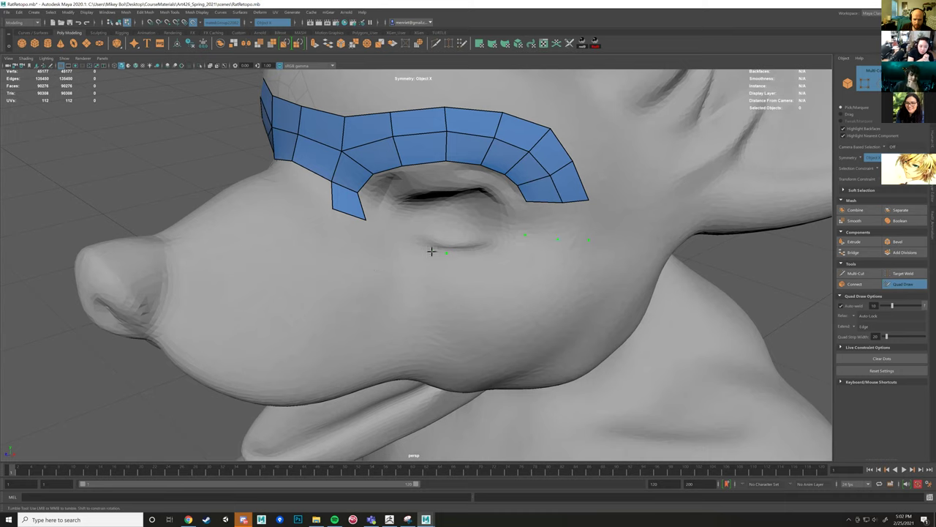
pyautogui.click(371, 261)
pyautogui.click(352, 238)
pyautogui.moveTo(365, 219); pyautogui.dragTo(338, 214)
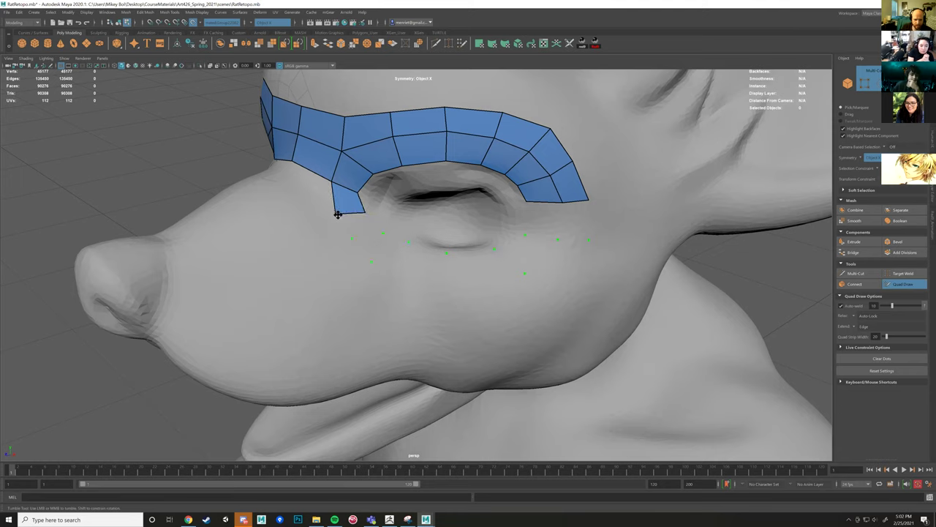
pyautogui.keyDown('shift'); pyautogui.click(360, 226); pyautogui.keyUp('shift')
pyautogui.keyDown('shift'); pyautogui.click(373, 246); pyautogui.keyUp('shift')
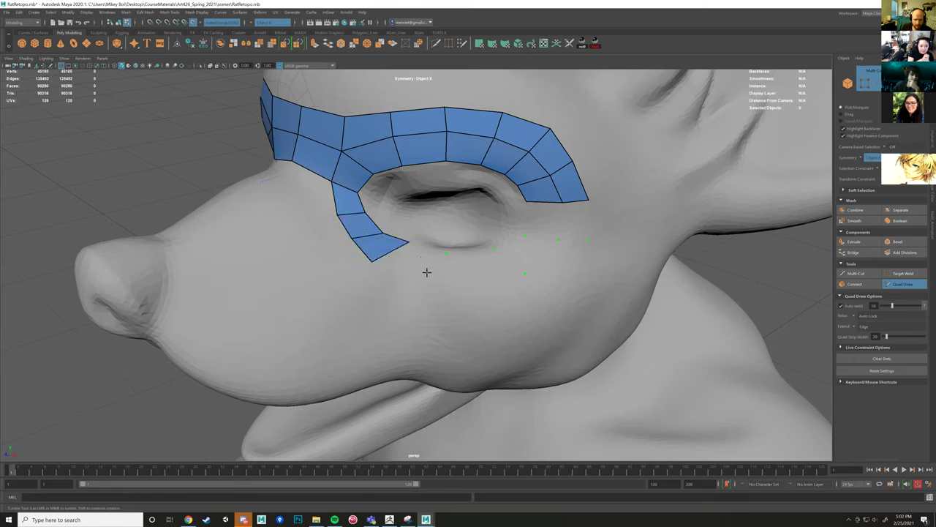
# Check the face topology reference images in Chrome and, back in Maya, fill the quads under the eye to close the inner loop.
pyautogui.click(188, 520)
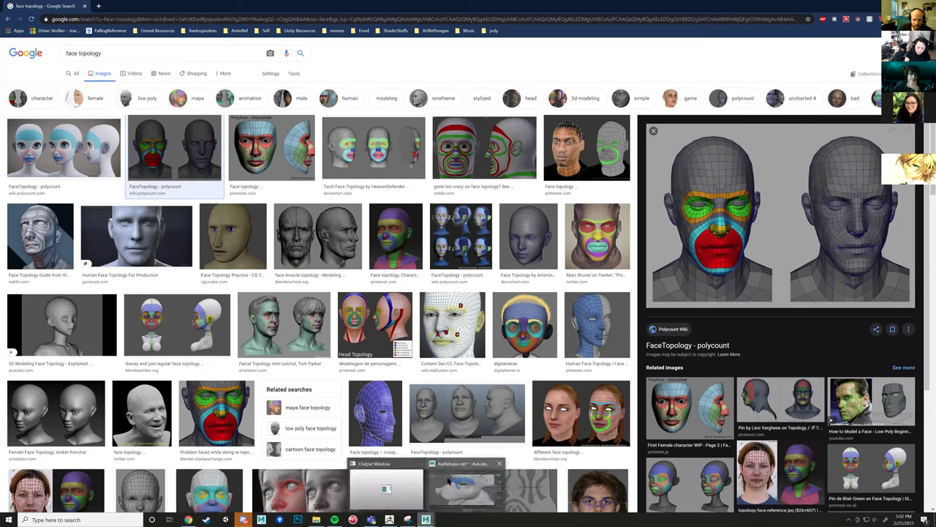
pyautogui.click(426, 519)
pyautogui.keyDown('shift'); pyautogui.click(418, 261); pyautogui.keyUp('shift')
pyautogui.keyDown('shift'); pyautogui.click(472, 263); pyautogui.keyUp('shift')
pyautogui.keyDown('shift'); pyautogui.click(531, 244); pyautogui.keyUp('shift')
pyautogui.keyDown('shift'); pyautogui.click(550, 214); pyautogui.keyUp('shift')
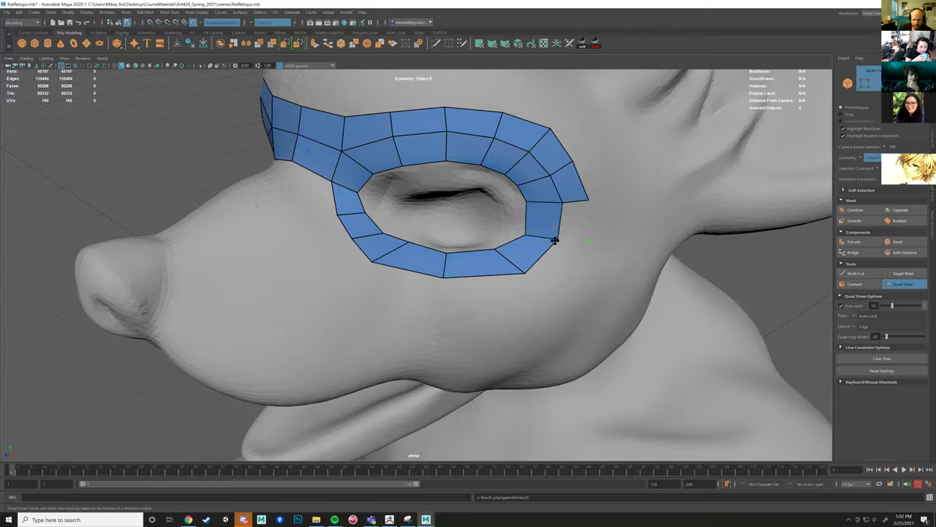
# Add a second row of larger quads beneath the eye and up around its outer corner to the upper row.
pyautogui.keyDown('alt'); pyautogui.moveTo(554, 241); pyautogui.dragTo(558, 217); pyautogui.keyUp('alt')
pyautogui.keyDown('alt'); pyautogui.moveTo(558, 218); pyautogui.dragTo(539, 322, button='middle'); pyautogui.keyUp('alt')
pyautogui.keyDown('alt'); pyautogui.moveTo(538, 323); pyautogui.dragTo(500, 258); pyautogui.keyUp('alt')
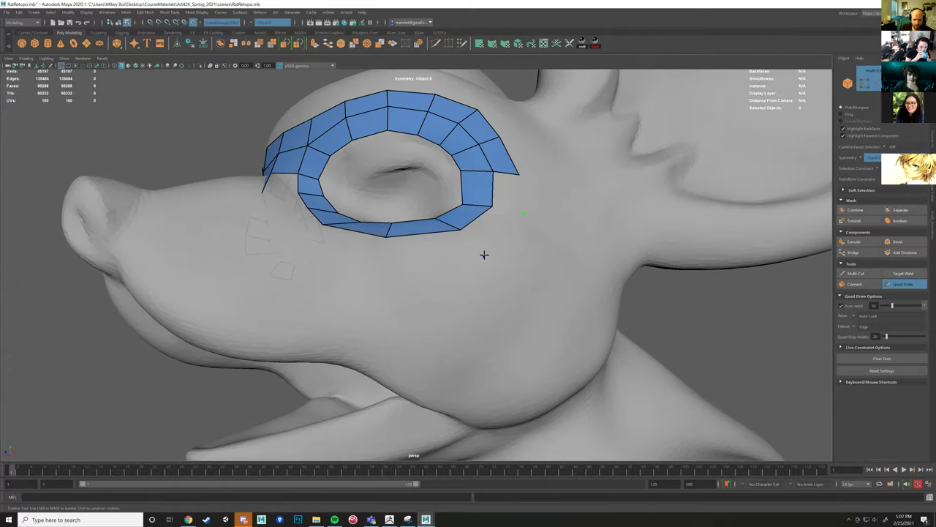
pyautogui.moveTo(341, 293)
pyautogui.keyDown('alt'); pyautogui.mouseDown()
pyautogui.moveTo(510, 224)
pyautogui.moveTo(476, 261)
pyautogui.moveTo(490, 278)
pyautogui.moveTo(496, 226)
pyautogui.mouseUp(); pyautogui.keyUp('alt')
pyautogui.keyDown('shift'); pyautogui.click(353, 272); pyautogui.keyUp('shift')
pyautogui.keyDown('shift'); pyautogui.click(432, 274); pyautogui.keyUp('shift')
pyautogui.keyDown('shift'); pyautogui.click(489, 252); pyautogui.keyUp('shift')
pyautogui.keyDown('shift'); pyautogui.click(488, 244); pyautogui.keyUp('shift')
# Move the inner loop's vertices at the eye's outer corner to round off the opening.
pyautogui.keyDown('alt'); pyautogui.moveTo(512, 266); pyautogui.dragTo(458, 255); pyautogui.keyUp('alt')
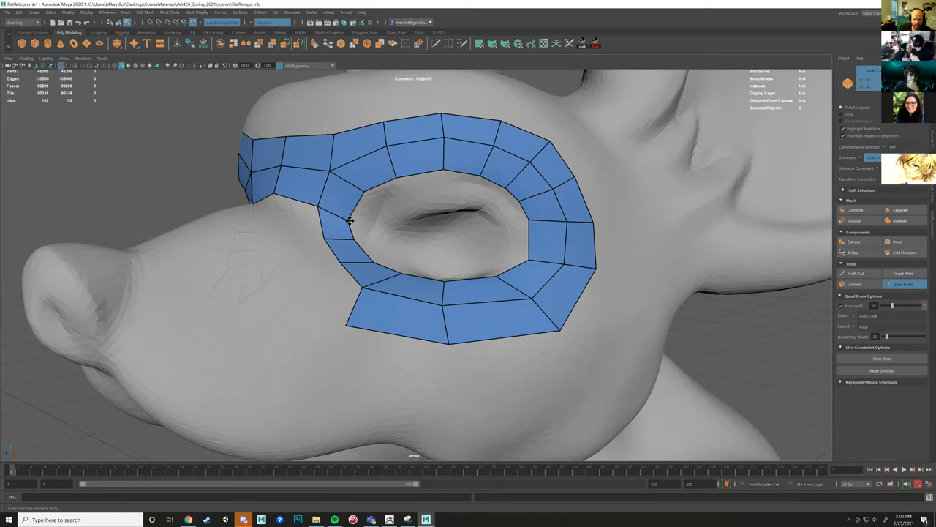
pyautogui.moveTo(529, 259); pyautogui.dragTo(520, 258)
pyautogui.moveTo(529, 220); pyautogui.dragTo(531, 227)
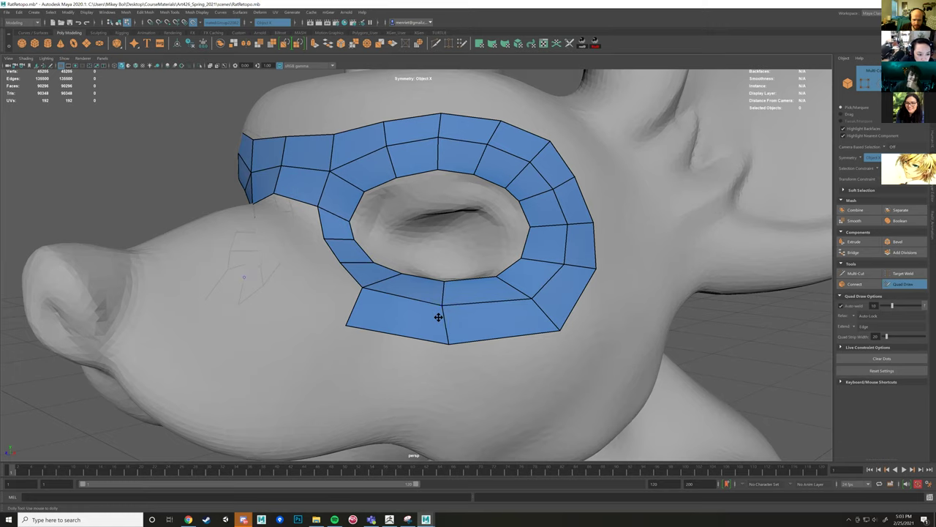
# Insert two edge loops through the wide quads beneath the eye.
pyautogui.keyDown('alt'); pyautogui.moveTo(439, 317); pyautogui.dragTo(456, 344); pyautogui.keyUp('alt')
pyautogui.keyDown('alt'); pyautogui.moveTo(456, 345); pyautogui.dragTo(446, 265, button='middle'); pyautogui.keyUp('alt')
pyautogui.keyDown('ctrl'); pyautogui.click(394, 304); pyautogui.keyUp('ctrl')
pyautogui.keyDown('ctrl'); pyautogui.click(493, 313); pyautogui.keyUp('ctrl')
# Fill the outer row around the eye's inner corner up to the snout bridge and extend two quads onto the snout's side.
pyautogui.moveTo(376, 310)
pyautogui.keyDown('alt'); pyautogui.mouseDown()
pyautogui.moveTo(387, 261)
pyautogui.moveTo(358, 276)
pyautogui.moveTo(361, 298)
pyautogui.mouseUp(); pyautogui.keyUp('alt')
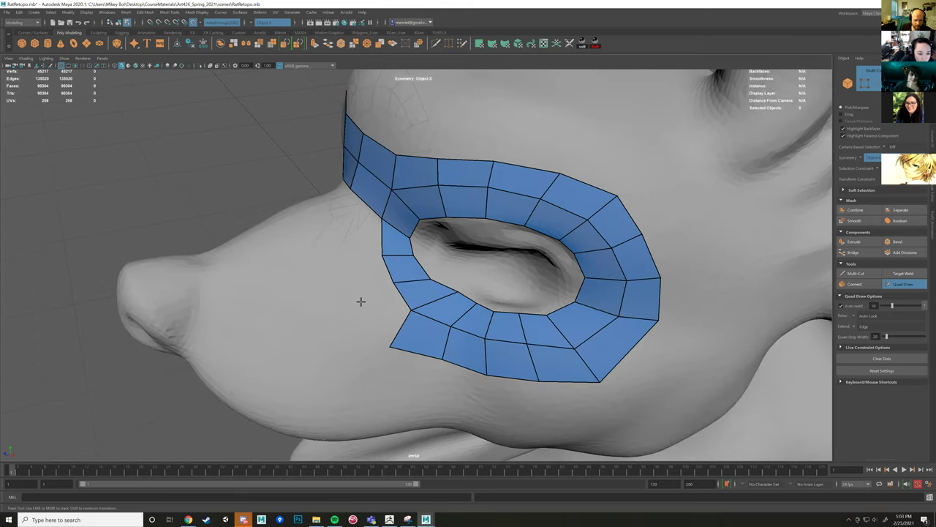
pyautogui.keyDown('shift'); pyautogui.click(381, 310); pyautogui.keyUp('shift')
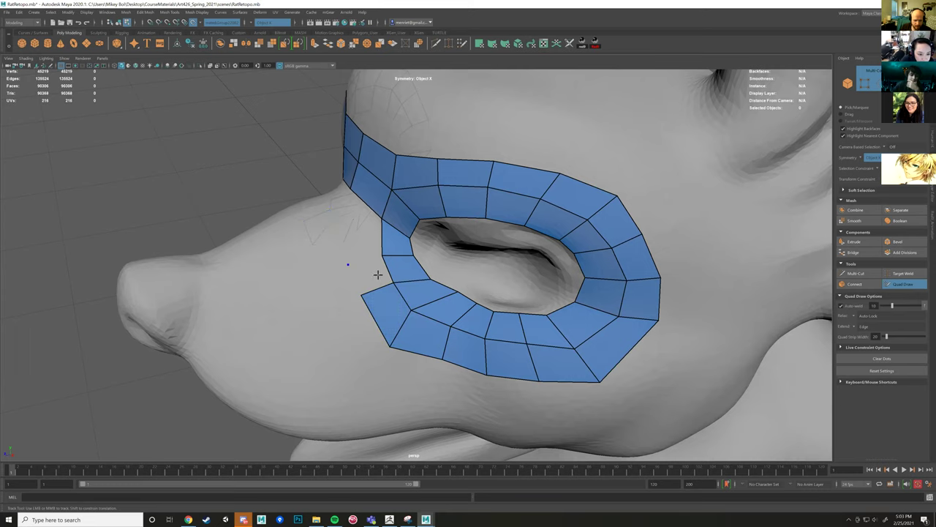
pyautogui.moveTo(373, 268)
pyautogui.keyDown('alt'); pyautogui.mouseDown()
pyautogui.moveTo(435, 292)
pyautogui.moveTo(443, 307)
pyautogui.moveTo(410, 331)
pyautogui.moveTo(418, 329)
pyautogui.moveTo(360, 326)
pyautogui.moveTo(412, 303)
pyautogui.moveTo(403, 322)
pyautogui.moveTo(424, 316)
pyautogui.moveTo(412, 303)
pyautogui.moveTo(420, 333)
pyautogui.mouseUp(); pyautogui.keyUp('alt')
pyautogui.keyDown('shift'); pyautogui.click(421, 281); pyautogui.keyUp('shift')
pyautogui.keyDown('shift'); pyautogui.click(475, 287); pyautogui.keyUp('shift')
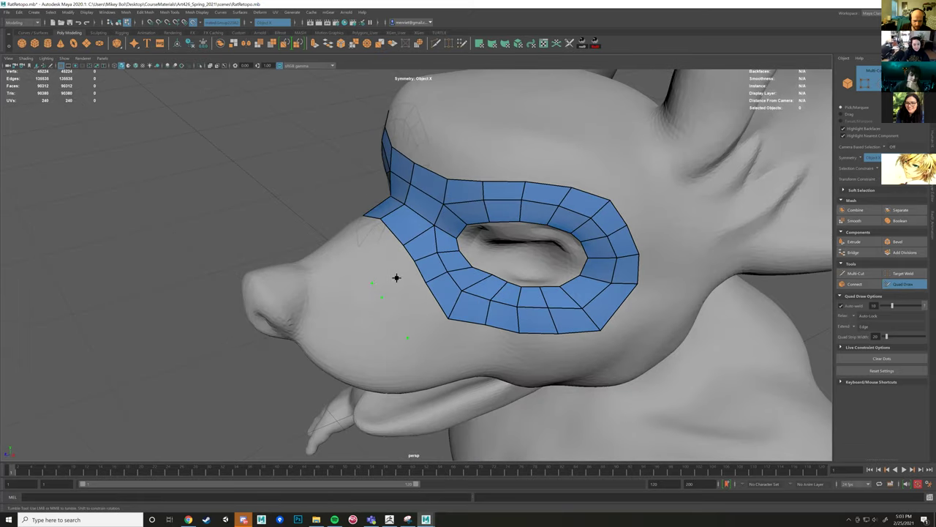
pyautogui.keyDown('shift'); pyautogui.click(412, 314); pyautogui.keyUp('shift')
pyautogui.keyDown('shift'); pyautogui.click(386, 295); pyautogui.keyUp('shift')
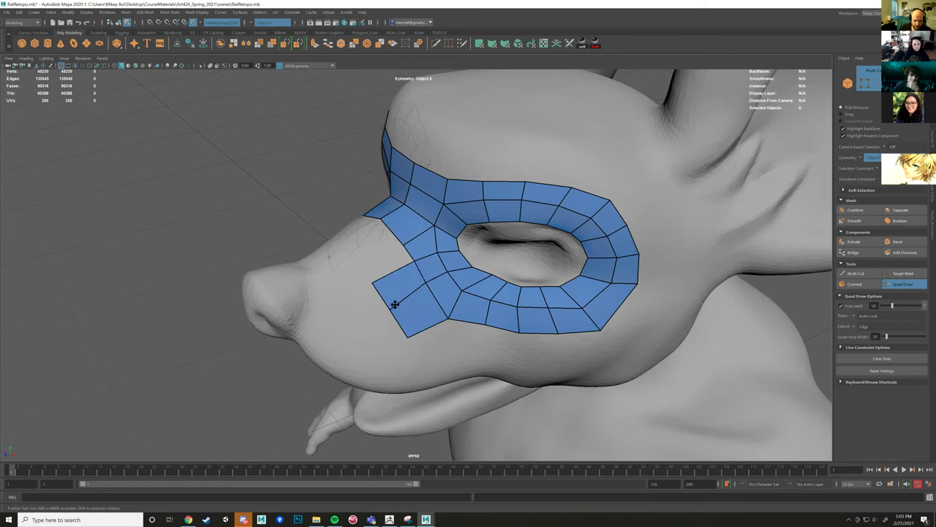
# Fill a row of quads across the snout bridge, joining it to the two quads on the snout's side.
pyautogui.keyDown('alt'); pyautogui.moveTo(429, 288); pyautogui.dragTo(401, 304); pyautogui.keyUp('alt')
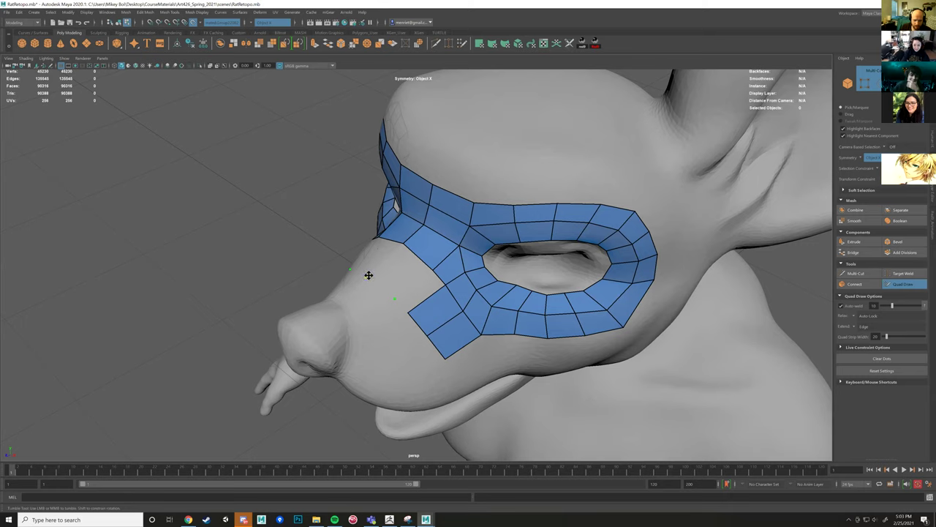
pyautogui.keyDown('shift'); pyautogui.click(418, 269); pyautogui.keyUp('shift')
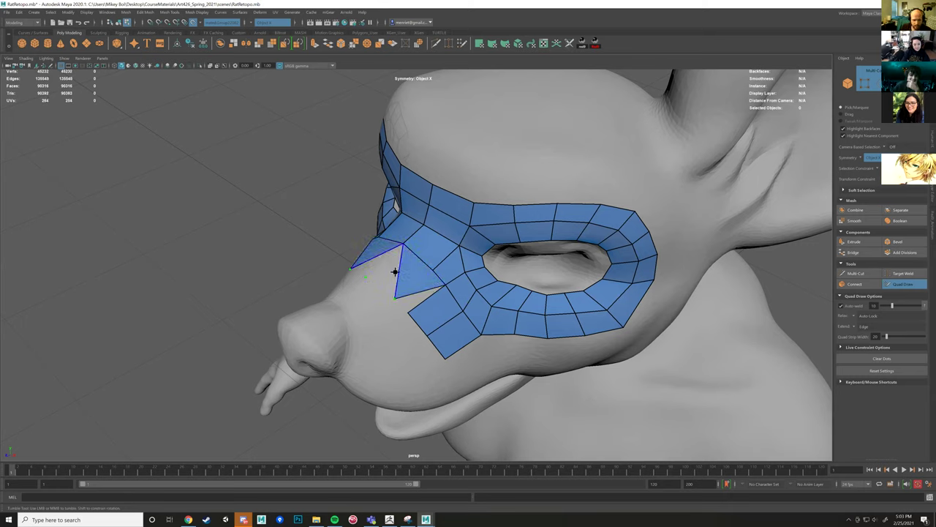
pyautogui.hotkey('ctrl', 'z')
pyautogui.keyDown('shift'); pyautogui.click(406, 272); pyautogui.keyUp('shift')
pyautogui.keyDown('alt'); pyautogui.moveTo(412, 293); pyautogui.dragTo(439, 246); pyautogui.keyUp('alt')
pyautogui.keyDown('alt'); pyautogui.moveTo(439, 246); pyautogui.dragTo(416, 208, button='middle'); pyautogui.keyUp('alt')
pyautogui.keyDown('alt'); pyautogui.moveTo(415, 207); pyautogui.dragTo(460, 248, button='right'); pyautogui.keyUp('alt')
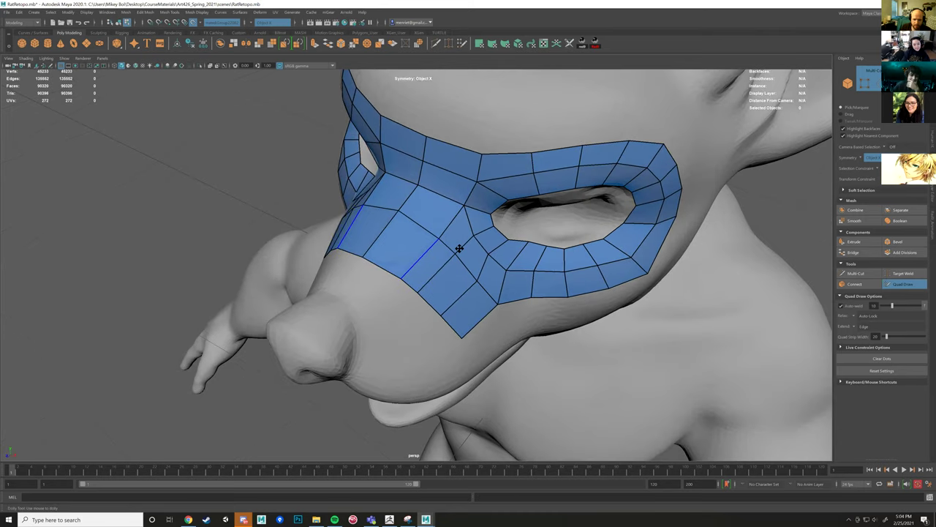
# Place dots around the base of the nose and fill them into a narrow band of quads down its side.
pyautogui.keyDown('alt'); pyautogui.moveTo(456, 246); pyautogui.dragTo(437, 260); pyautogui.keyUp('alt')
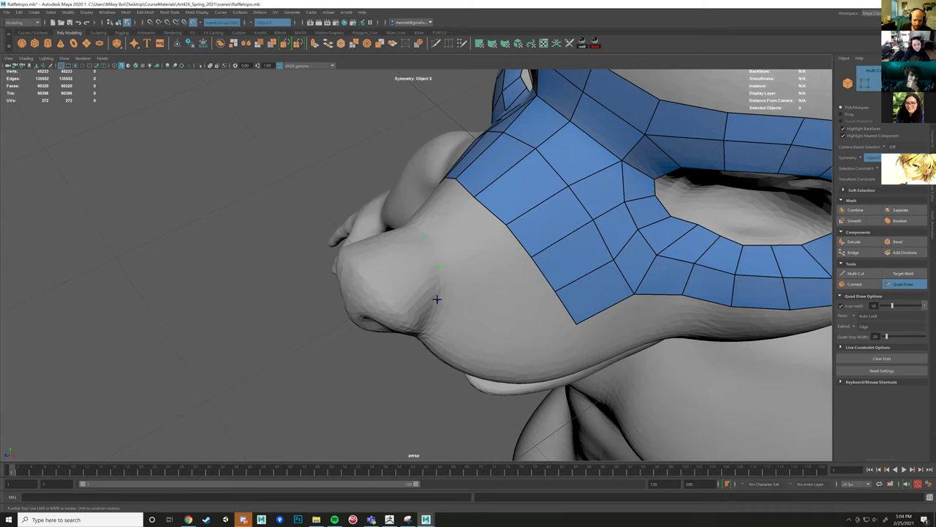
pyautogui.keyDown('alt'); pyautogui.moveTo(447, 308); pyautogui.dragTo(431, 270); pyautogui.keyUp('alt')
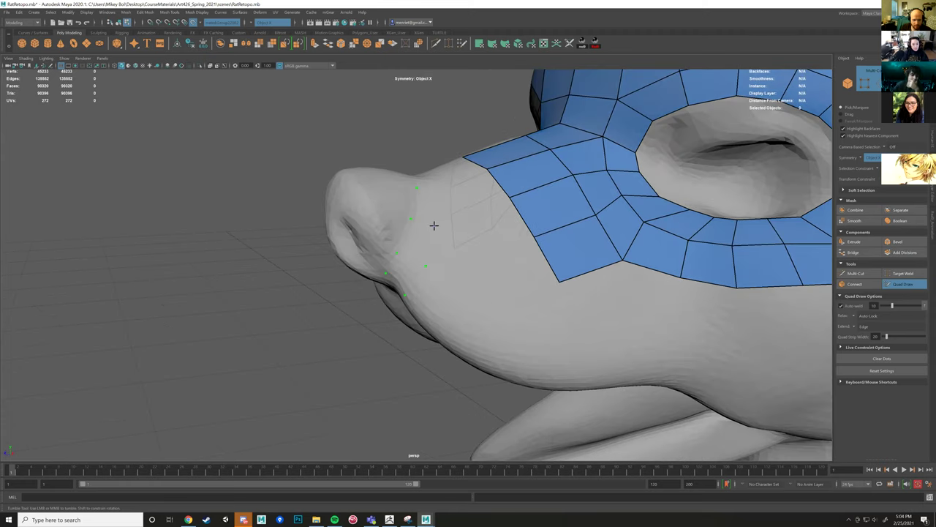
pyautogui.keyDown('alt'); pyautogui.moveTo(441, 219); pyautogui.dragTo(441, 273); pyautogui.keyUp('alt')
pyautogui.keyDown('shift'); pyautogui.click(430, 272); pyautogui.keyUp('shift')
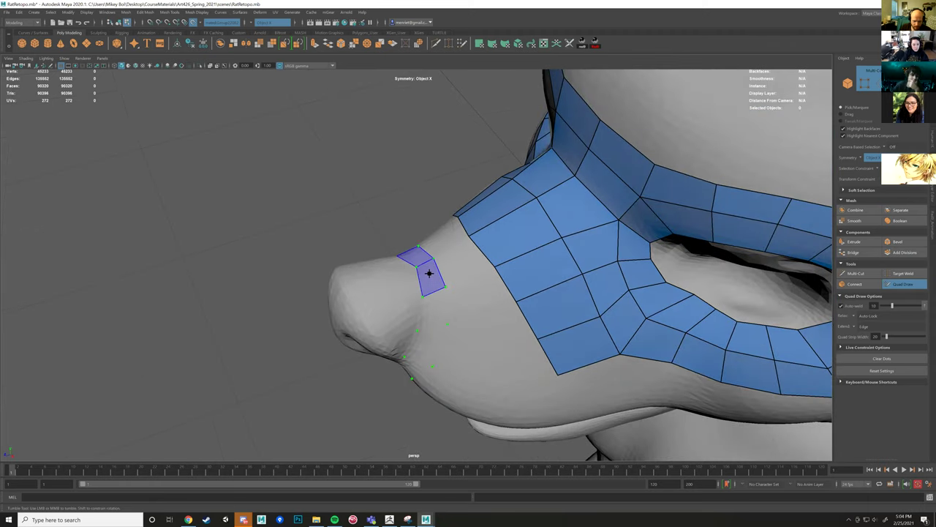
pyautogui.keyDown('shift'); pyautogui.click(429, 291); pyautogui.keyUp('shift')
pyautogui.keyDown('shift'); pyautogui.click(433, 307); pyautogui.keyUp('shift')
pyautogui.keyDown('shift'); pyautogui.click(427, 345); pyautogui.keyUp('shift')
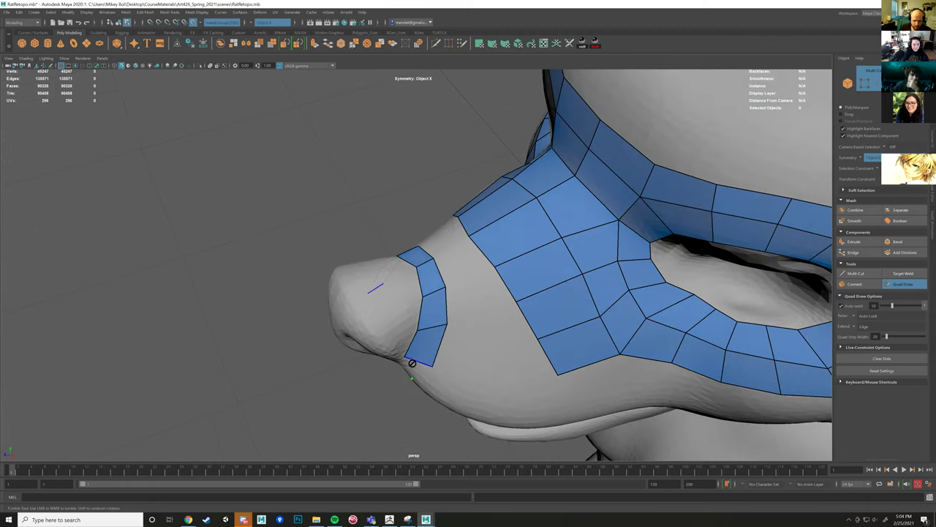
pyautogui.keyDown('alt'); pyautogui.moveTo(422, 367); pyautogui.dragTo(471, 311); pyautogui.keyUp('alt')
pyautogui.click(466, 294)
pyautogui.keyDown('shift'); pyautogui.click(468, 278); pyautogui.keyUp('shift')
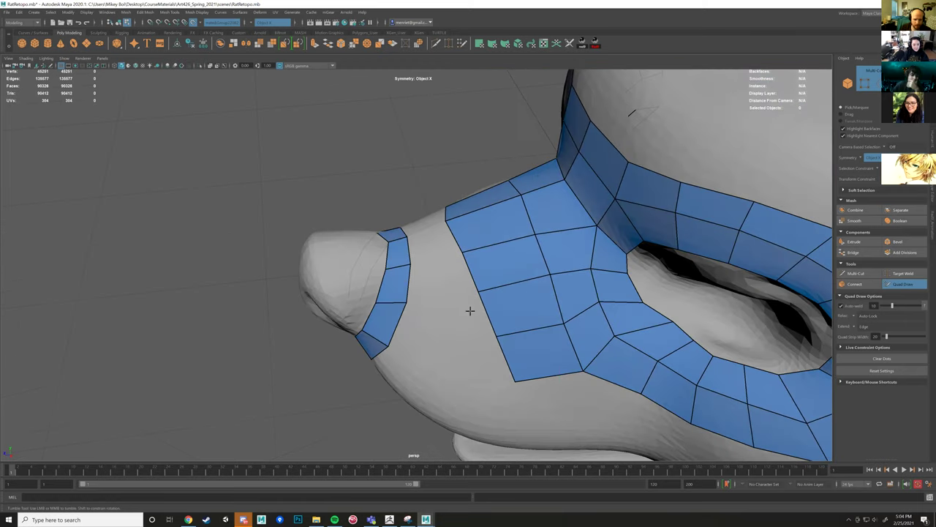
# Fill the upper gap between the nose band and the snout rows with quads from the bridge down the side.
pyautogui.keyDown('shift'); pyautogui.click(436, 242); pyautogui.keyUp('shift')
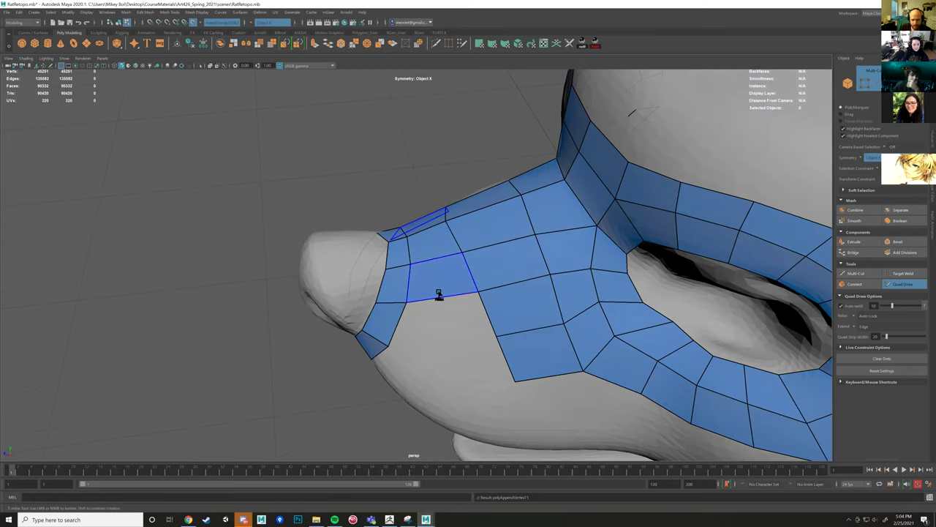
pyautogui.keyDown('shift'); pyautogui.click(442, 320); pyautogui.keyUp('shift')
pyautogui.keyDown('shift'); pyautogui.click(464, 357); pyautogui.keyUp('shift')
pyautogui.moveTo(469, 359)
pyautogui.keyDown('alt'); pyautogui.mouseDown()
pyautogui.moveTo(464, 344)
pyautogui.moveTo(493, 290)
pyautogui.moveTo(456, 271)
pyautogui.moveTo(441, 288)
pyautogui.mouseUp(); pyautogui.keyUp('alt')
pyautogui.keyDown('ctrl'); pyautogui.keyDown('shift'); pyautogui.click(471, 284); pyautogui.keyUp('shift'); pyautogui.keyUp('ctrl')
pyautogui.scroll(3, 471, 278)
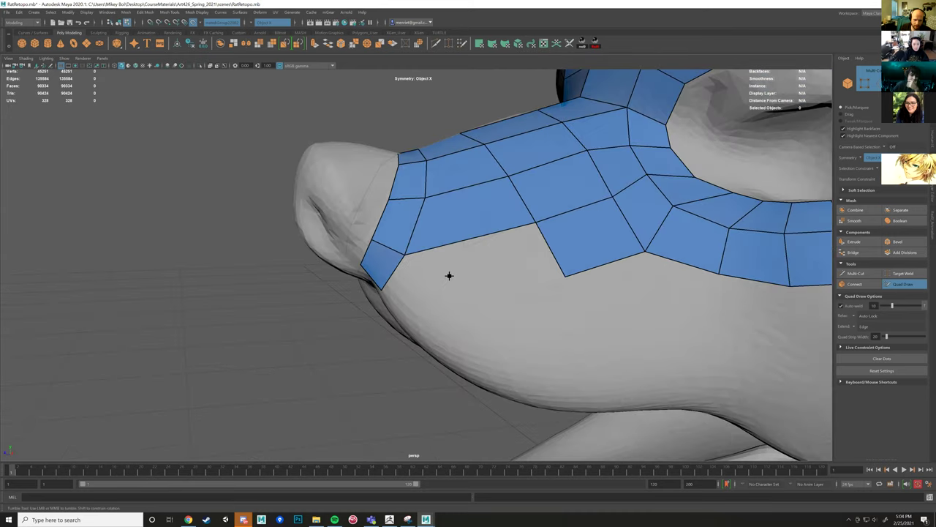
# Place two rows of dots along the upper lip from below the nose to behind the mouth corner.
pyautogui.keyDown('shift'); pyautogui.click(446, 282); pyautogui.keyUp('shift')
pyautogui.keyDown('alt'); pyautogui.moveTo(426, 326); pyautogui.dragTo(483, 261); pyautogui.keyUp('alt')
pyautogui.scroll(2, 349, 340)
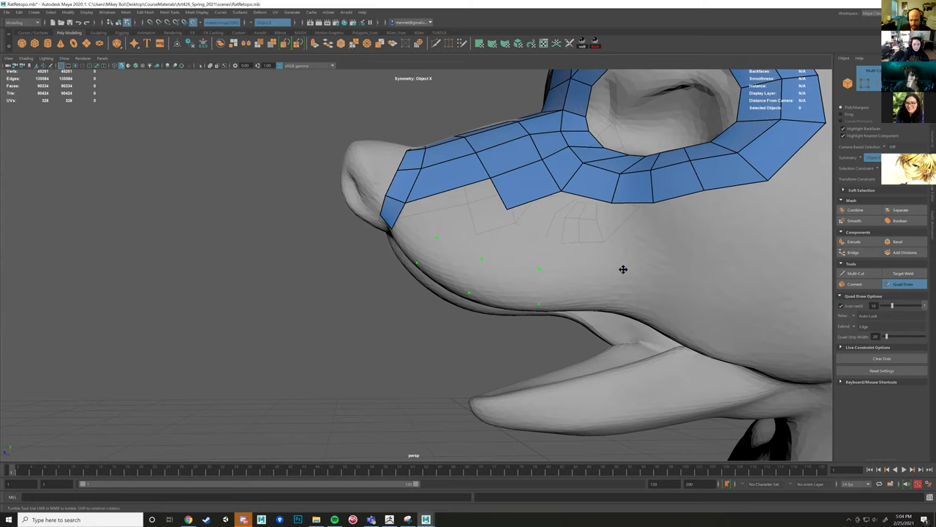
pyautogui.keyDown('alt'); pyautogui.moveTo(623, 269); pyautogui.dragTo(577, 231); pyautogui.keyUp('alt')
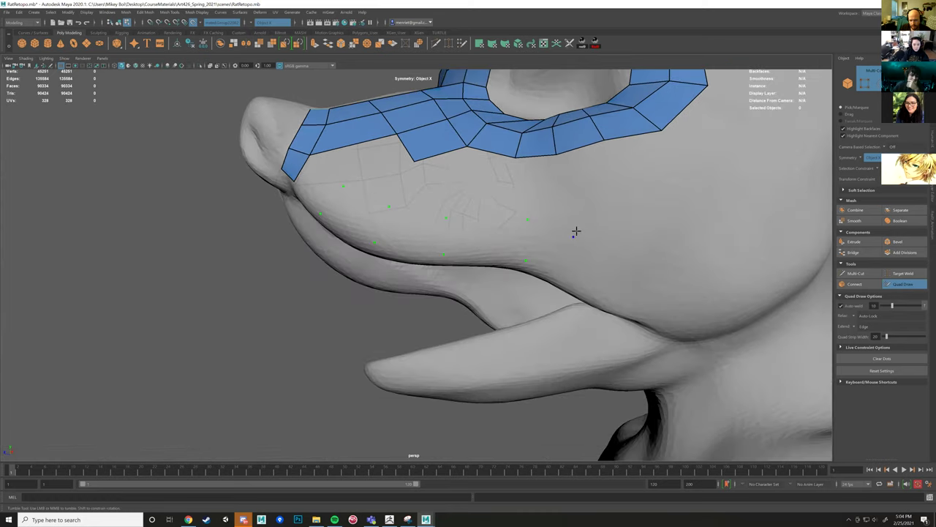
pyautogui.keyDown('alt'); pyautogui.moveTo(604, 255); pyautogui.dragTo(587, 257, button='middle'); pyautogui.keyUp('alt')
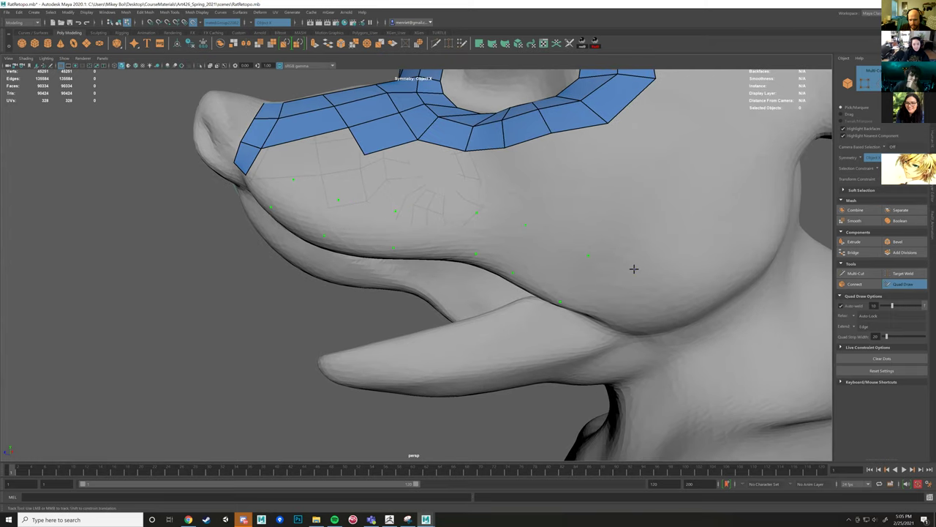
pyautogui.keyDown('alt'); pyautogui.moveTo(625, 319); pyautogui.dragTo(572, 309); pyautogui.keyUp('alt')
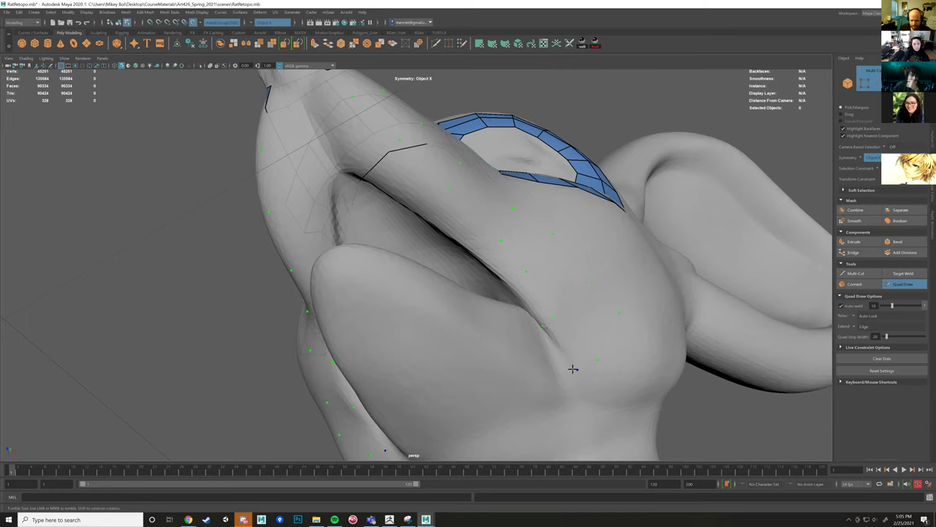
# Fill the dots around the mouth corner with two rows of quads, working forward along the lip.
pyautogui.press('shift')
pyautogui.keyDown('shift'); pyautogui.click(584, 311); pyautogui.keyUp('shift')
pyautogui.keyDown('shift'); pyautogui.click(545, 275); pyautogui.keyUp('shift')
pyautogui.press('shift')
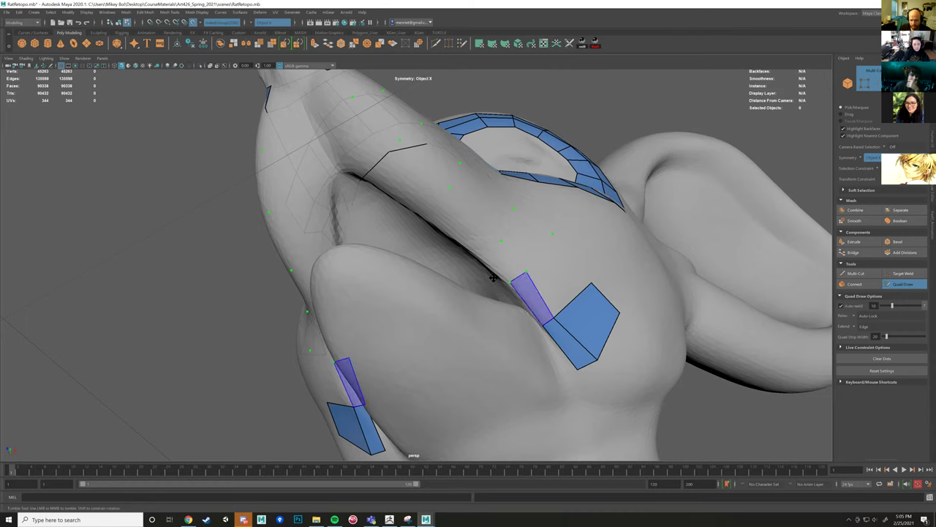
pyautogui.keyDown('shift'); pyautogui.click(532, 298); pyautogui.keyUp('shift')
pyautogui.keyDown('shift'); pyautogui.click(559, 275); pyautogui.keyUp('shift')
pyautogui.keyDown('alt'); pyautogui.moveTo(559, 275); pyautogui.dragTo(494, 278); pyautogui.keyUp('alt')
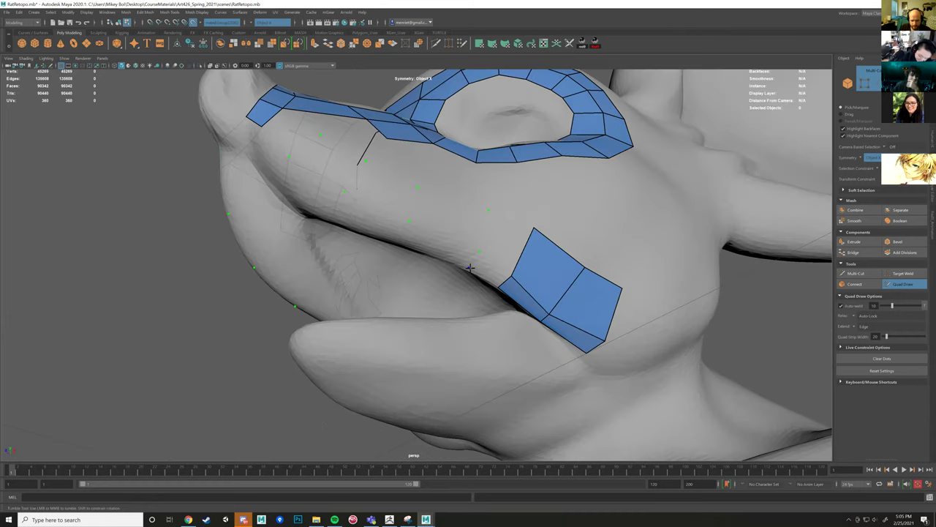
pyautogui.keyDown('shift'); pyautogui.click(502, 240); pyautogui.keyUp('shift')
# Continue the quad strip forward along the upper lip toward the nose, undoing a misplaced fill.
pyautogui.keyDown('alt'); pyautogui.moveTo(447, 264); pyautogui.dragTo(439, 202); pyautogui.keyUp('alt')
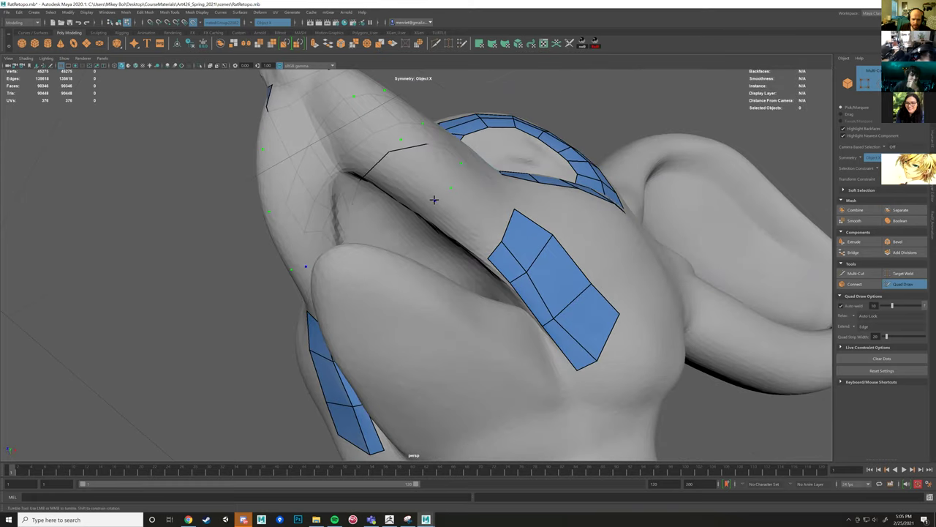
pyautogui.keyDown('alt'); pyautogui.moveTo(456, 263); pyautogui.dragTo(432, 399); pyautogui.keyUp('alt')
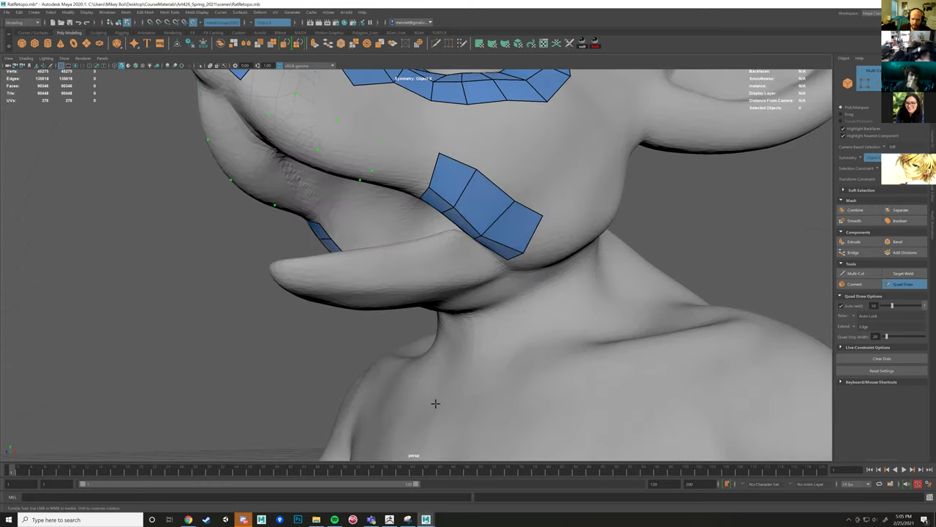
pyautogui.moveTo(518, 328)
pyautogui.keyDown('alt'); pyautogui.mouseDown()
pyautogui.moveTo(472, 242)
pyautogui.moveTo(485, 263)
pyautogui.moveTo(497, 232)
pyautogui.mouseUp(); pyautogui.keyUp('alt')
pyautogui.keyDown('shift'); pyautogui.click(511, 258); pyautogui.keyUp('shift')
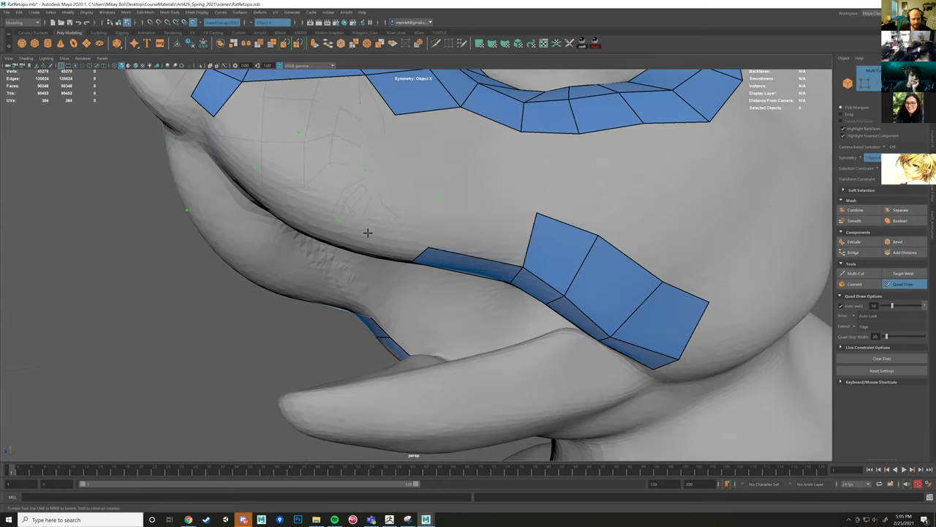
pyautogui.keyDown('alt'); pyautogui.moveTo(390, 208); pyautogui.dragTo(425, 166); pyautogui.keyUp('alt')
pyautogui.keyDown('shift'); pyautogui.click(465, 211); pyautogui.keyUp('shift')
pyautogui.hotkey('ctrl', 'z')
pyautogui.moveTo(471, 239)
pyautogui.keyDown('alt'); pyautogui.mouseDown()
pyautogui.moveTo(402, 198)
pyautogui.moveTo(433, 224)
pyautogui.moveTo(424, 231)
pyautogui.moveTo(397, 168)
pyautogui.moveTo(391, 215)
pyautogui.moveTo(425, 281)
pyautogui.moveTo(397, 234)
pyautogui.moveTo(432, 253)
pyautogui.moveTo(465, 218)
pyautogui.mouseUp(); pyautogui.keyUp('alt')
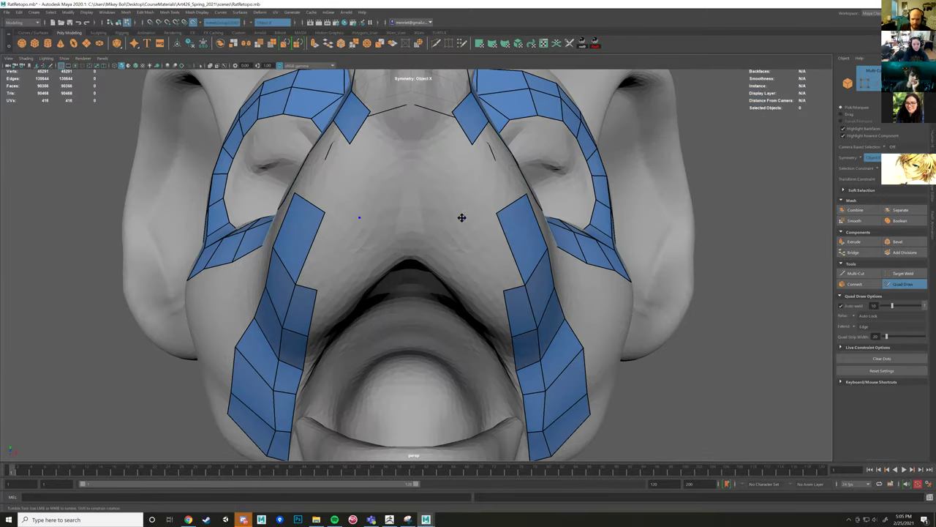
# Extend the lip strip beneath the nose to the centre line and fill the remaining gap on the snout's side.
pyautogui.moveTo(504, 292); pyautogui.dragTo(489, 299)
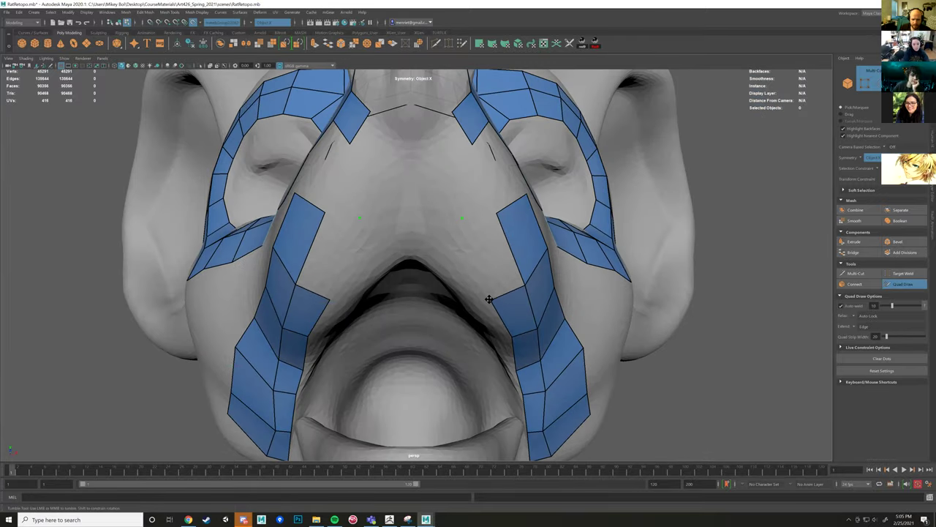
pyautogui.keyDown('shift'); pyautogui.click(487, 247); pyautogui.keyUp('shift')
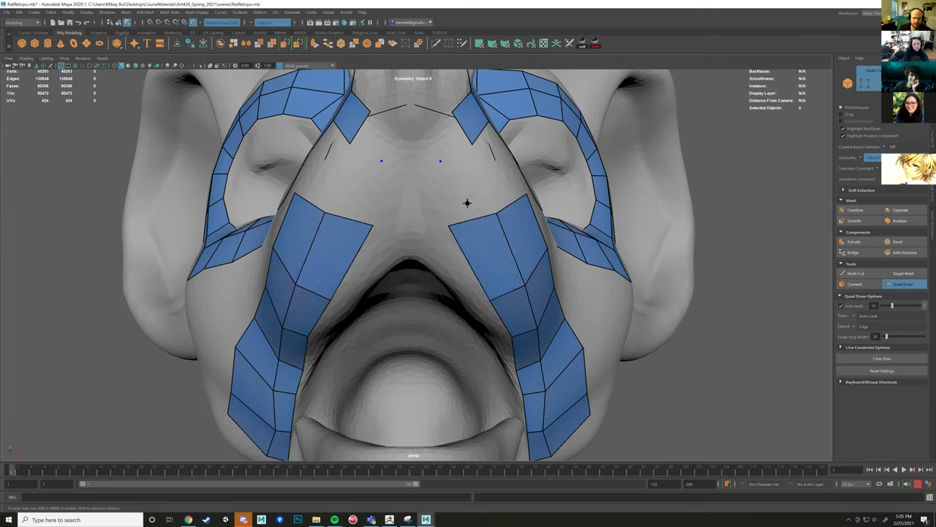
pyautogui.keyDown('shift'); pyautogui.click(464, 203); pyautogui.keyUp('shift')
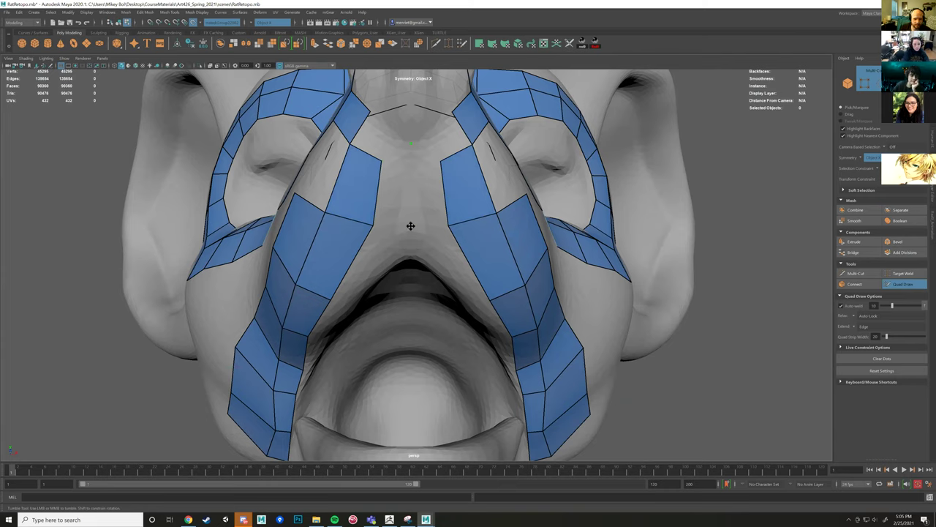
pyautogui.keyDown('shift'); pyautogui.click(446, 137); pyautogui.keyUp('shift')
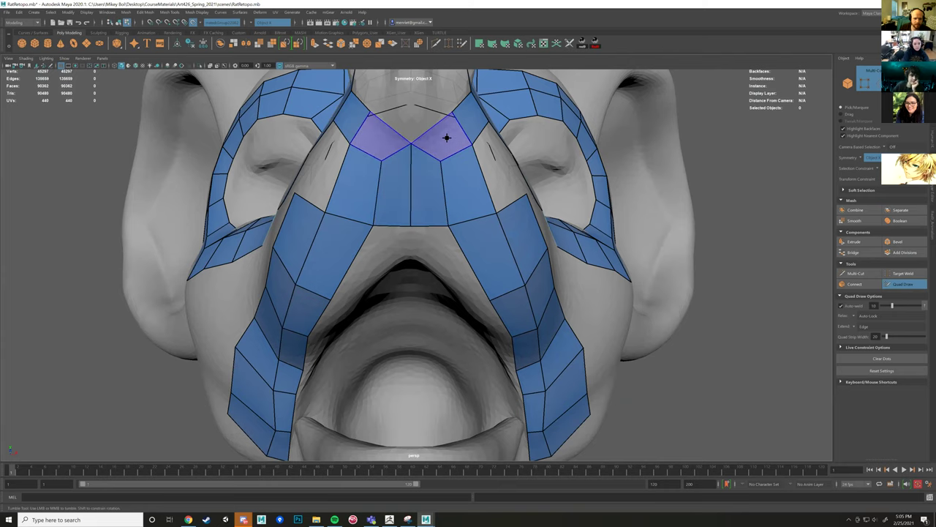
pyautogui.keyDown('alt'); pyautogui.moveTo(437, 199); pyautogui.dragTo(455, 324); pyautogui.keyUp('alt')
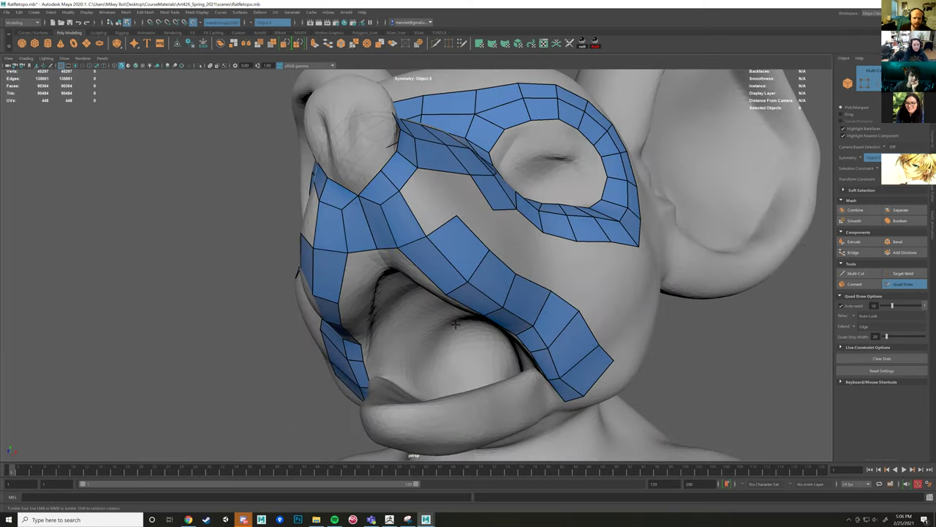
pyautogui.keyDown('alt'); pyautogui.moveTo(396, 152); pyautogui.dragTo(450, 267); pyautogui.keyUp('alt')
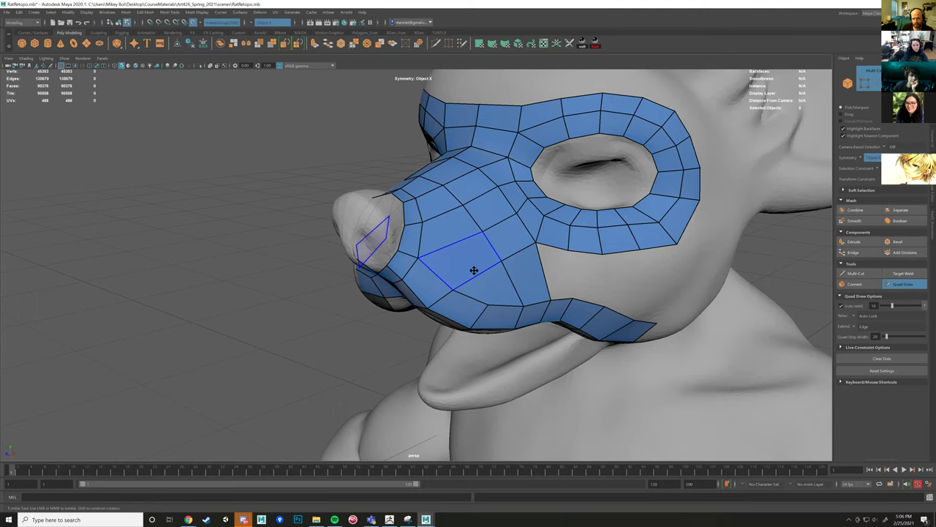
# Examine the edge flow across the snout's side, lip strip and eye loops from several angles.
pyautogui.moveTo(498, 270)
pyautogui.keyDown('alt'); pyautogui.mouseDown()
pyautogui.moveTo(448, 302)
pyautogui.moveTo(456, 300)
pyautogui.mouseUp(); pyautogui.keyUp('alt')
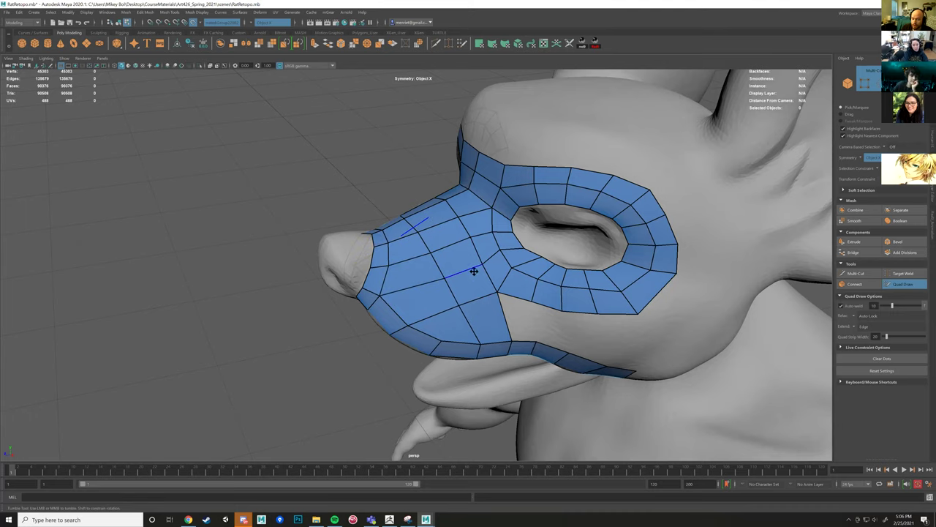
pyautogui.keyDown('alt'); pyautogui.moveTo(473, 290); pyautogui.dragTo(468, 310); pyautogui.keyUp('alt')
pyautogui.scroll(4, 458, 299)
pyautogui.scroll(-2, 470, 315)
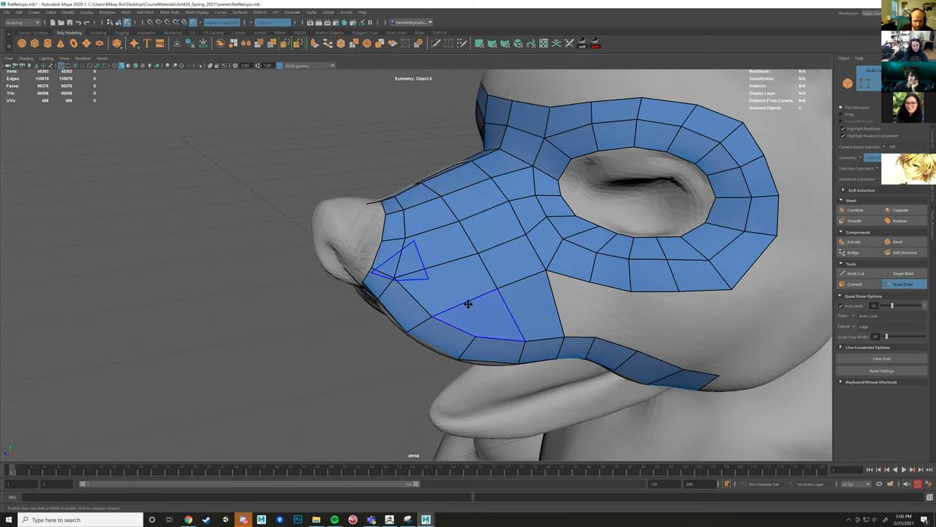
pyautogui.keyDown('alt'); pyautogui.moveTo(657, 315); pyautogui.dragTo(513, 301); pyautogui.keyUp('alt')
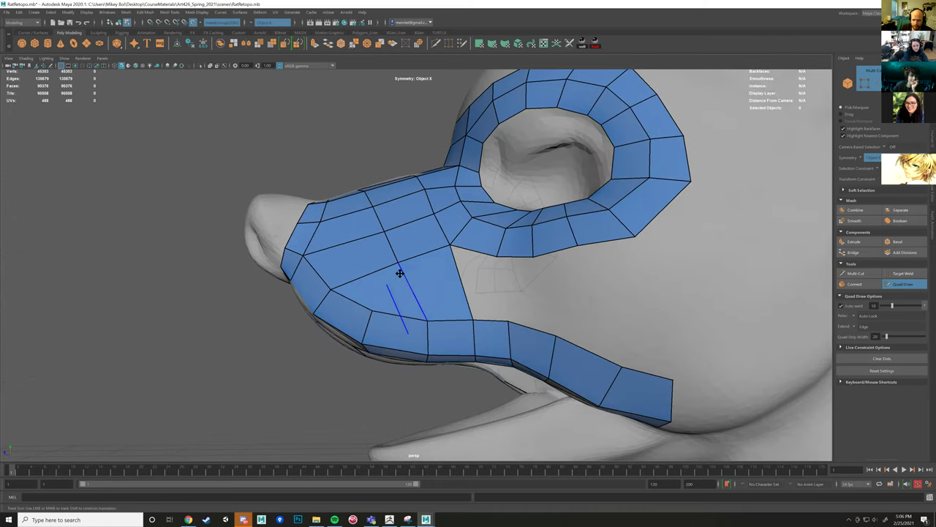
pyautogui.keyDown('alt'); pyautogui.moveTo(399, 273); pyautogui.dragTo(412, 278); pyautogui.keyUp('alt')
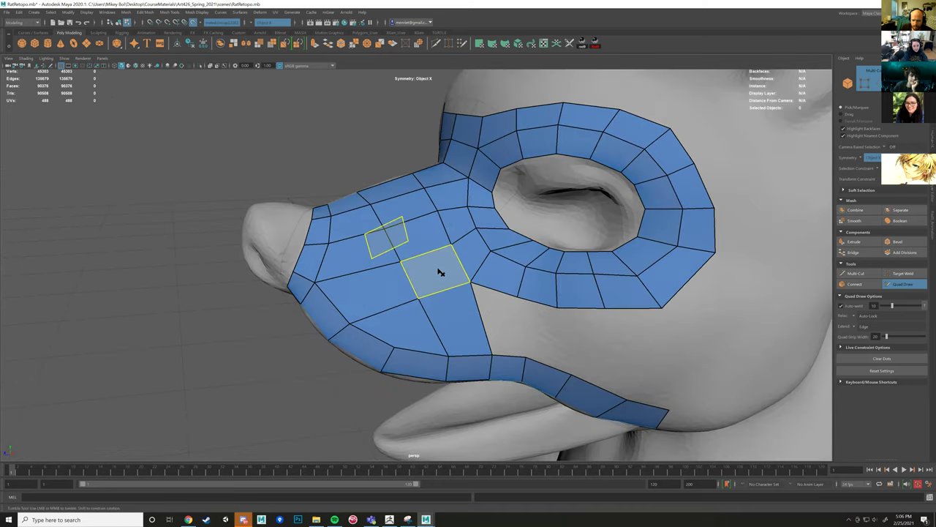
pyautogui.keyDown('ctrl'); pyautogui.click(410, 278); pyautogui.keyUp('ctrl')
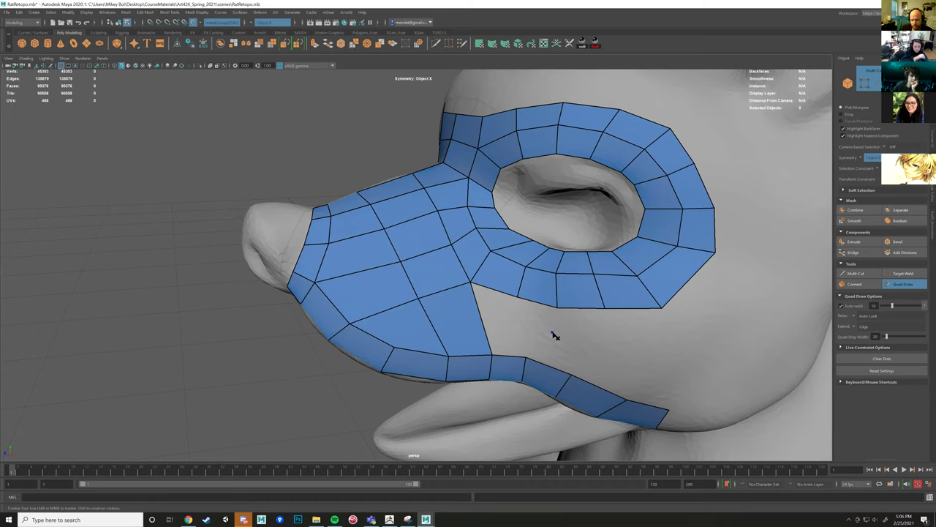
pyautogui.keyDown('alt'); pyautogui.moveTo(508, 319); pyautogui.dragTo(526, 312); pyautogui.keyUp('alt')
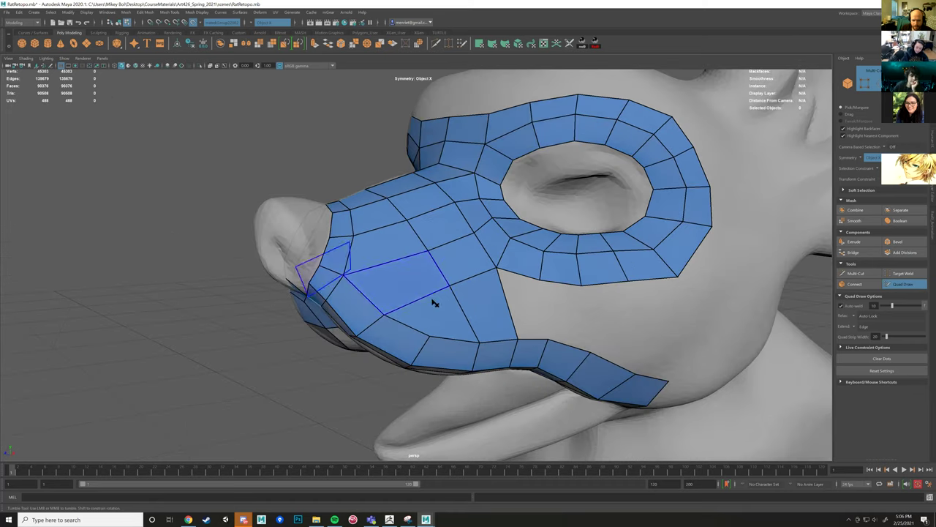
# Insert an edge loop through the wide snout quads from the bridge to the lip and relax the surrounding vertices.
pyautogui.keyDown('ctrl'); pyautogui.keyDown('shift'); pyautogui.click(435, 303); pyautogui.keyUp('shift'); pyautogui.keyUp('ctrl')
pyautogui.keyDown('ctrl'); pyautogui.keyDown('shift'); pyautogui.click(418, 282); pyautogui.keyUp('shift'); pyautogui.keyUp('ctrl')
pyautogui.moveTo(403, 281)
pyautogui.keyDown('alt'); pyautogui.mouseDown()
pyautogui.moveTo(454, 278)
pyautogui.moveTo(432, 272)
pyautogui.moveTo(403, 282)
pyautogui.moveTo(379, 264)
pyautogui.mouseUp(); pyautogui.keyUp('alt')
pyautogui.keyDown('shift'); pyautogui.click(380, 263); pyautogui.keyUp('shift')
pyautogui.keyDown('shift'); pyautogui.click(391, 298); pyautogui.keyUp('shift')
pyautogui.keyDown('alt'); pyautogui.moveTo(490, 316); pyautogui.dragTo(480, 240); pyautogui.keyUp('alt')
pyautogui.keyDown('alt'); pyautogui.moveTo(458, 284); pyautogui.dragTo(474, 350); pyautogui.keyUp('alt')
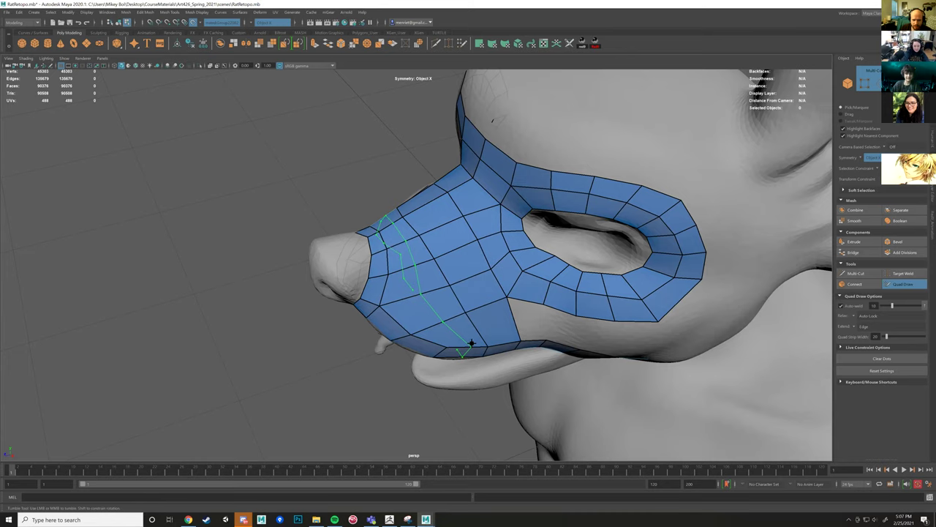
pyautogui.keyDown('alt'); pyautogui.moveTo(474, 343); pyautogui.dragTo(485, 315); pyautogui.keyUp('alt')
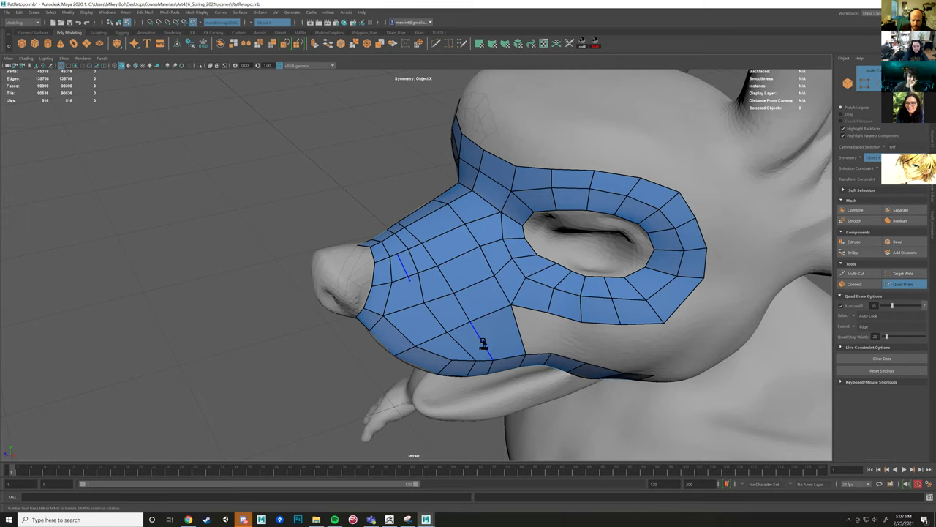
pyautogui.keyDown('shift'); pyautogui.moveTo(475, 333); pyautogui.dragTo(425, 236); pyautogui.keyUp('shift')
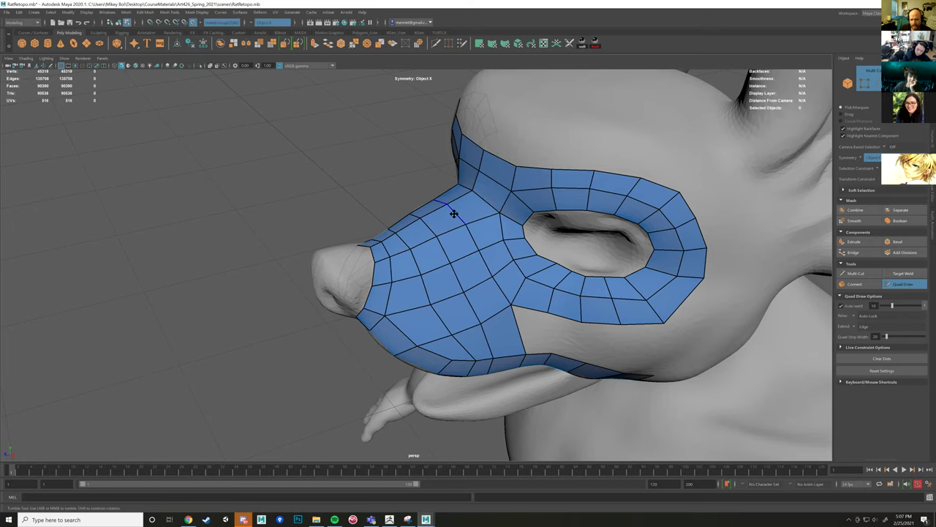
# Insert an edge loop along the snout bridge beside the centre line, from the forehead to the nose, and relax the surrounding vertices.
pyautogui.keyDown('alt'); pyautogui.moveTo(469, 230); pyautogui.dragTo(456, 293); pyautogui.keyUp('alt')
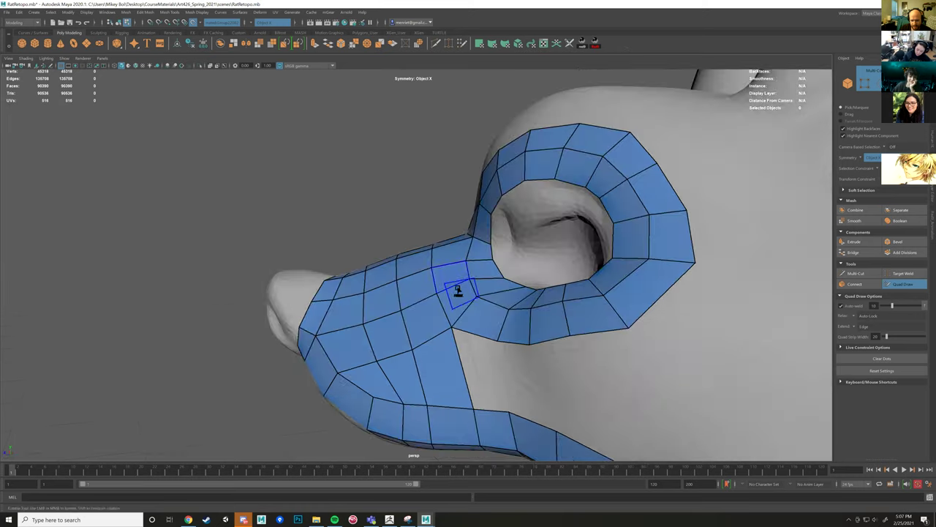
pyautogui.keyDown('alt'); pyautogui.moveTo(537, 310); pyautogui.dragTo(564, 339); pyautogui.keyUp('alt')
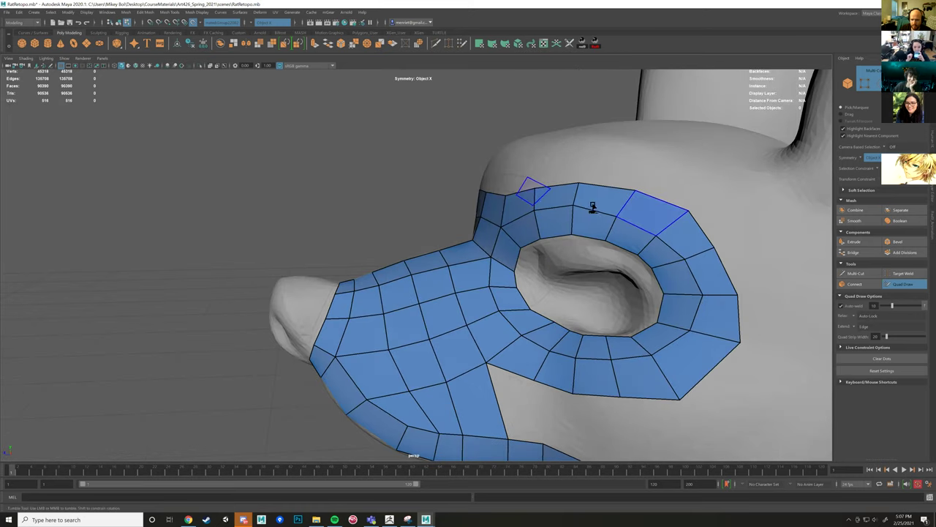
pyautogui.moveTo(495, 237)
pyautogui.keyDown('alt'); pyautogui.mouseDown()
pyautogui.moveTo(540, 244)
pyautogui.moveTo(464, 259)
pyautogui.moveTo(442, 246)
pyautogui.moveTo(463, 254)
pyautogui.moveTo(495, 242)
pyautogui.moveTo(449, 291)
pyautogui.mouseUp(); pyautogui.keyUp('alt')
pyautogui.scroll(2, 498, 257)
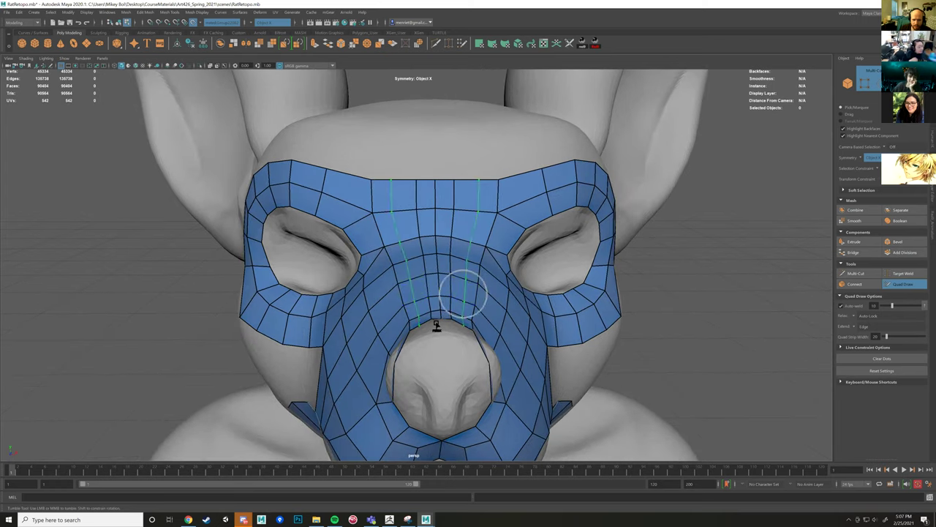
pyautogui.keyDown('alt'); pyautogui.moveTo(436, 326); pyautogui.dragTo(436, 327); pyautogui.keyUp('alt')
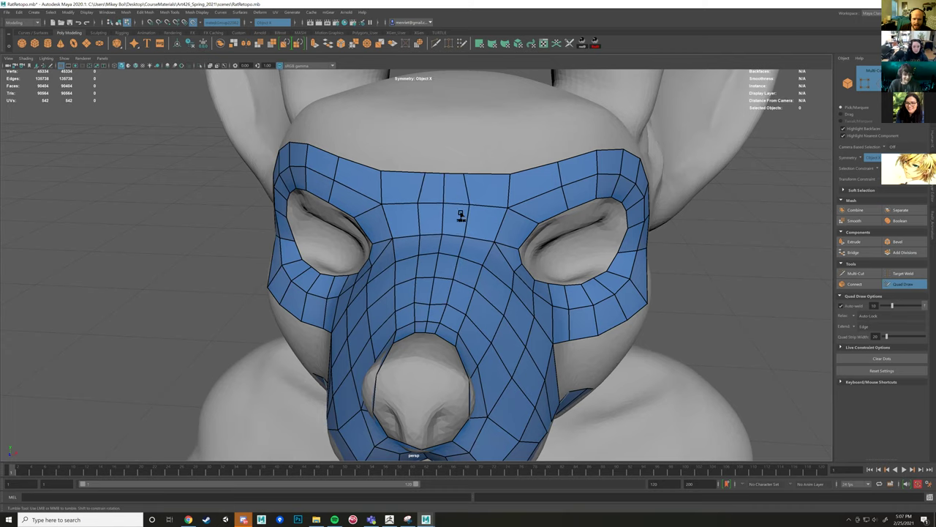
pyautogui.keyDown('alt'); pyautogui.moveTo(442, 321); pyautogui.dragTo(391, 312); pyautogui.keyUp('alt')
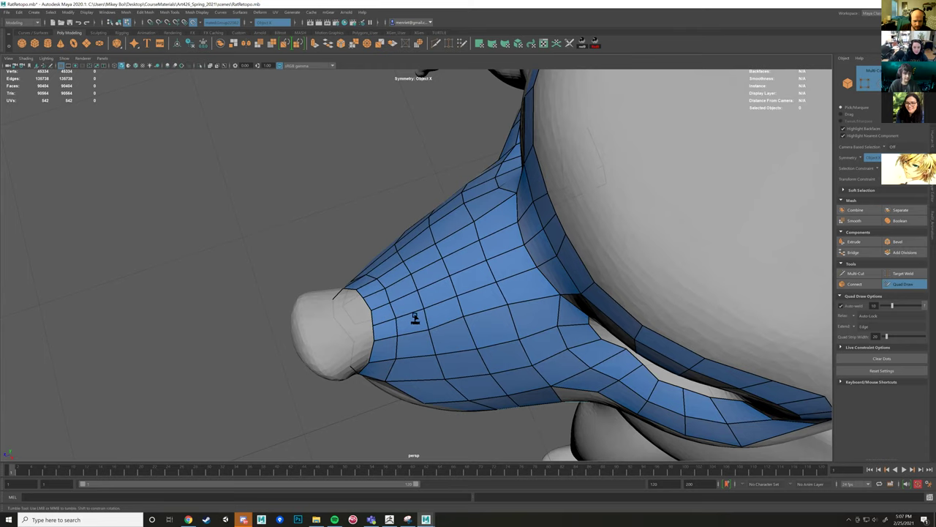
# Try to relax the open cheek edge between the lower eye loop and the lip strip, and undo the change.
pyautogui.keyDown('alt'); pyautogui.moveTo(504, 293); pyautogui.dragTo(441, 256); pyautogui.keyUp('alt')
pyautogui.scroll(-5, 473, 295)
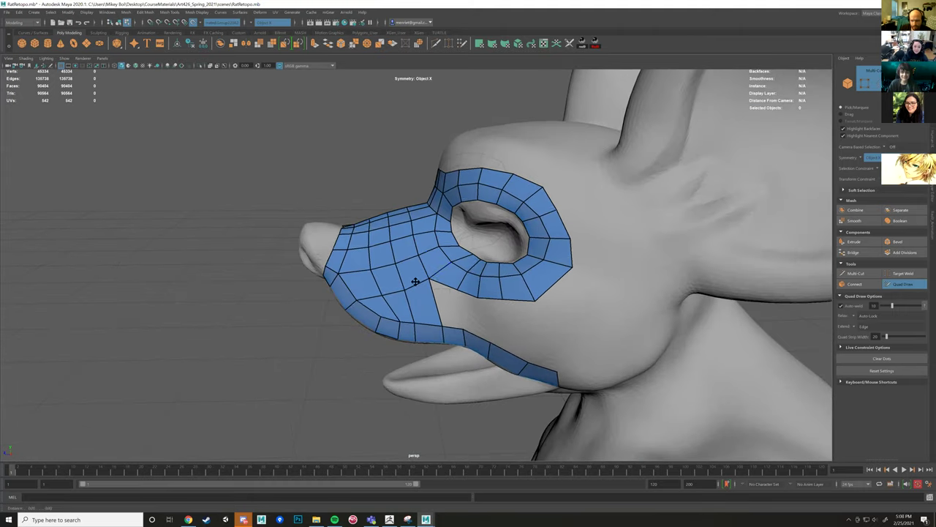
pyautogui.scroll(4, 416, 282)
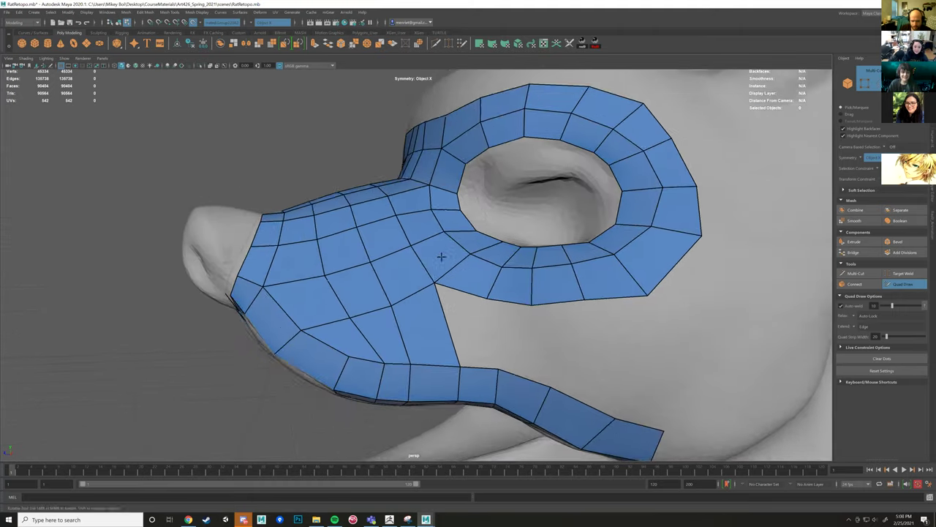
pyautogui.keyDown('alt'); pyautogui.moveTo(441, 257); pyautogui.dragTo(434, 226, button='middle'); pyautogui.keyUp('alt')
pyautogui.keyDown('alt'); pyautogui.moveTo(435, 226); pyautogui.dragTo(437, 231); pyautogui.keyUp('alt')
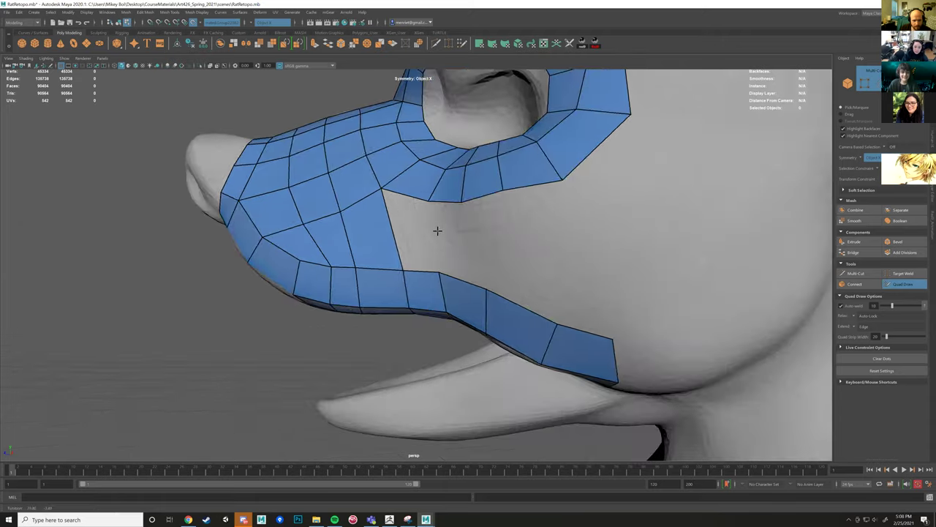
pyautogui.scroll(-3, 436, 230)
pyautogui.keyDown('shift'); pyautogui.click(444, 256); pyautogui.keyUp('shift')
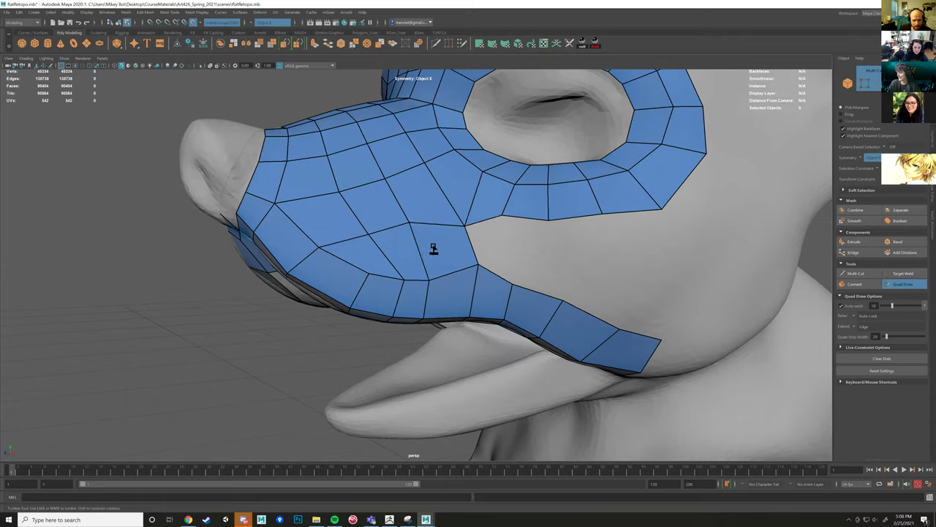
pyautogui.keyDown('alt'); pyautogui.moveTo(478, 283); pyautogui.dragTo(455, 237); pyautogui.keyUp('alt')
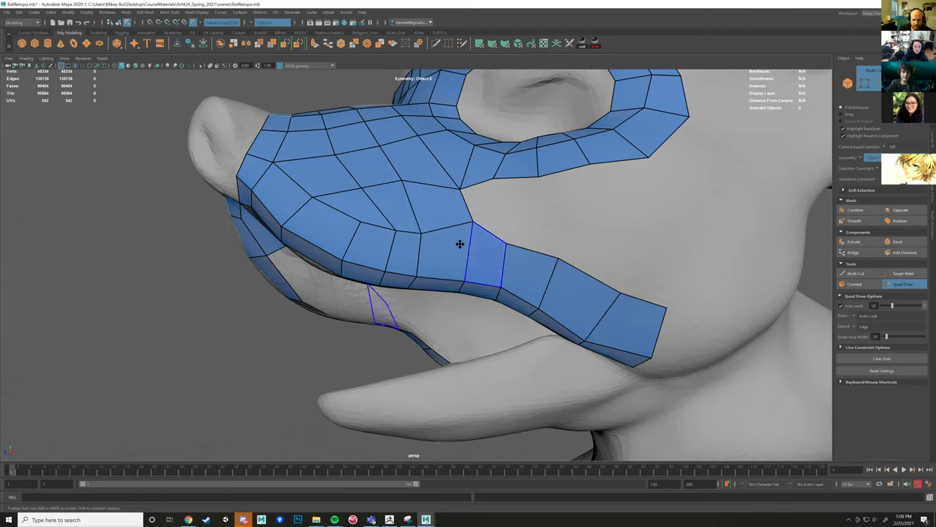
pyautogui.keyDown('shift'); pyautogui.click(459, 244); pyautogui.keyUp('shift')
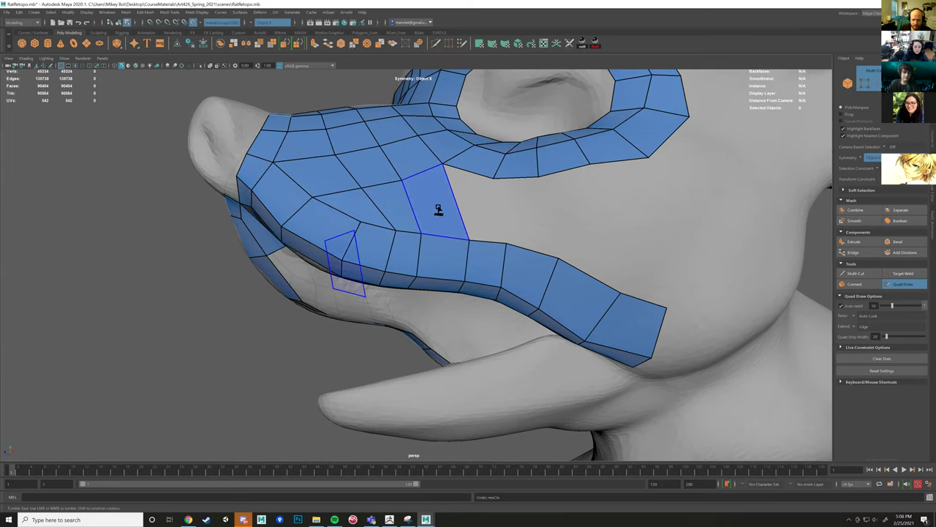
# Fill the front of the cheek gap with tall quads between the lower eye loop and the lip strip.
pyautogui.moveTo(433, 210)
pyautogui.keyDown('alt'); pyautogui.mouseDown()
pyautogui.moveTo(454, 175)
pyautogui.moveTo(389, 211)
pyautogui.moveTo(416, 218)
pyautogui.moveTo(445, 245)
pyautogui.moveTo(446, 167)
pyautogui.moveTo(446, 229)
pyautogui.moveTo(441, 209)
pyautogui.mouseUp(); pyautogui.keyUp('alt')
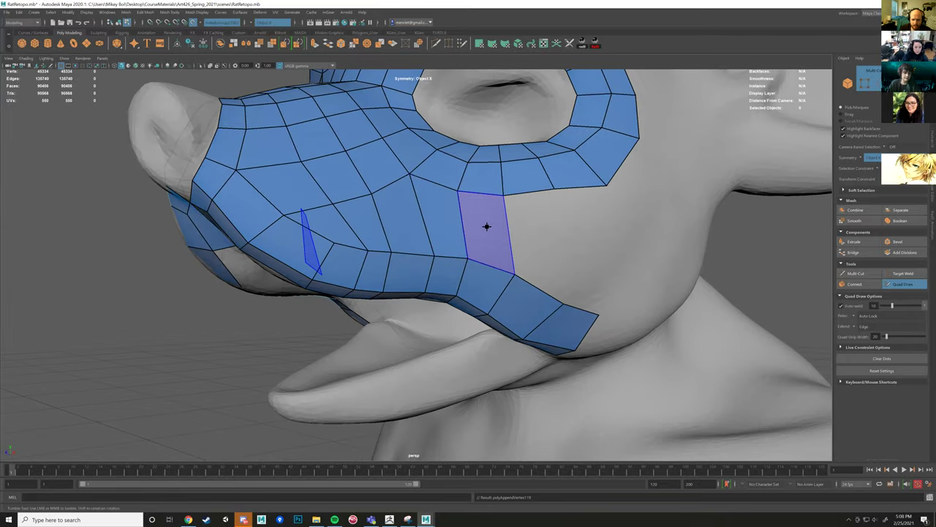
pyautogui.keyDown('shift'); pyautogui.click(487, 227); pyautogui.keyUp('shift')
pyautogui.keyDown('shift'); pyautogui.click(581, 243); pyautogui.keyUp('shift')
pyautogui.moveTo(584, 276)
pyautogui.keyDown('alt'); pyautogui.mouseDown()
pyautogui.moveTo(568, 272)
pyautogui.moveTo(577, 248)
pyautogui.mouseUp(); pyautogui.keyUp('alt')
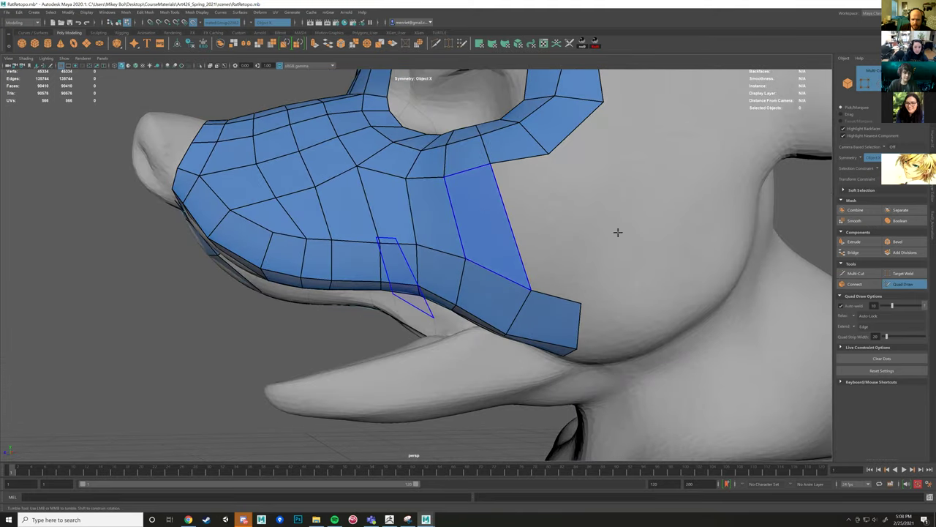
# Split the tall cheek quads with a lengthwise edge loop and continue the fill back to the end of the lip strip, relaxing the result.
pyautogui.keyDown('ctrl'); pyautogui.click(538, 187); pyautogui.keyUp('ctrl')
pyautogui.keyDown('shift'); pyautogui.click(539, 188); pyautogui.keyUp('shift')
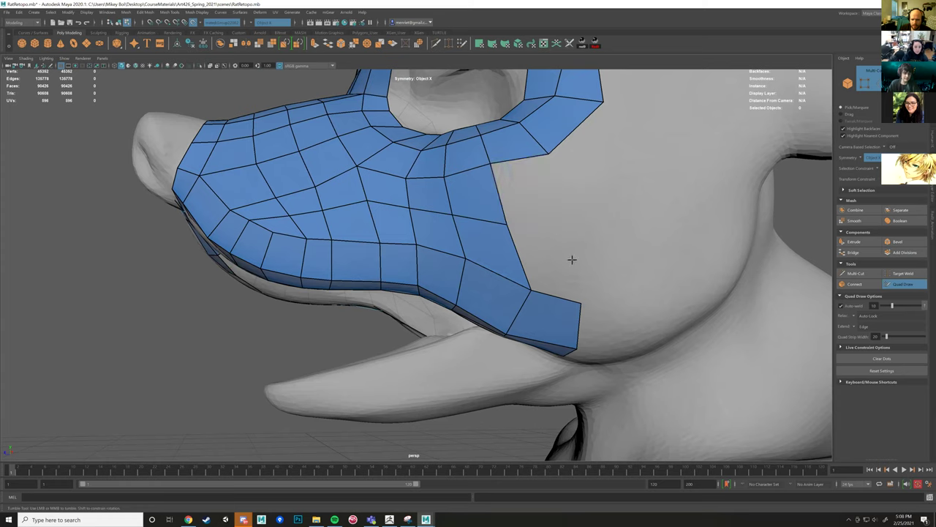
pyautogui.keyDown('shift'); pyautogui.click(558, 270); pyautogui.keyUp('shift')
pyautogui.keyDown('alt'); pyautogui.moveTo(496, 247); pyautogui.dragTo(539, 242); pyautogui.keyUp('alt')
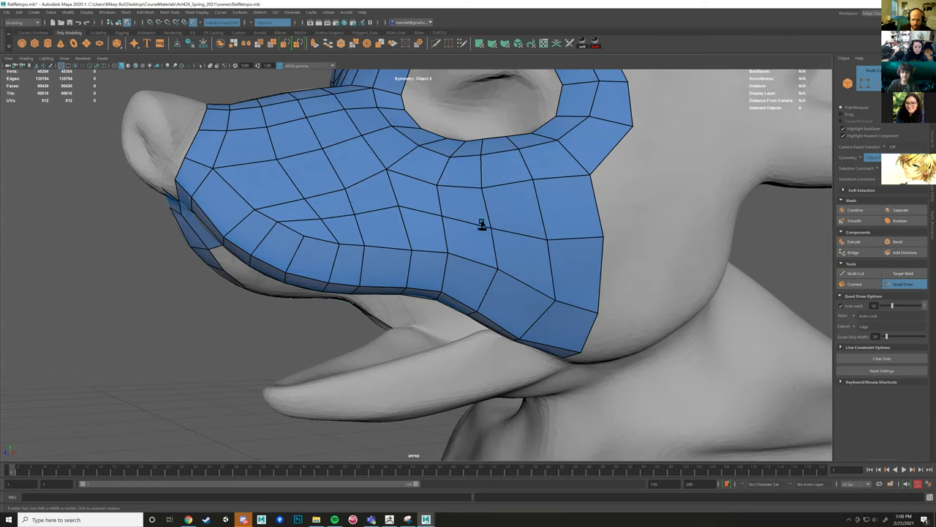
pyautogui.moveTo(448, 217)
pyautogui.keyDown('shift'); pyautogui.mouseDown()
pyautogui.moveTo(312, 236)
pyautogui.moveTo(264, 213)
pyautogui.moveTo(330, 198)
pyautogui.moveTo(434, 217)
pyautogui.moveTo(376, 222)
pyautogui.moveTo(414, 239)
pyautogui.moveTo(384, 236)
pyautogui.moveTo(481, 235)
pyautogui.mouseUp(); pyautogui.keyUp('shift')
# Examine the edge flow over the cheek, eye loops, bridge and forehead from the side and front.
pyautogui.scroll(-4, 376, 223)
pyautogui.scroll(4, 412, 238)
pyautogui.keyDown('alt'); pyautogui.moveTo(402, 197); pyautogui.dragTo(444, 193); pyautogui.keyUp('alt')
pyautogui.keyDown('alt'); pyautogui.moveTo(444, 192); pyautogui.dragTo(442, 260, button='middle'); pyautogui.keyUp('alt')
pyautogui.scroll(1, 441, 261)
pyautogui.moveTo(447, 253)
pyautogui.keyDown('alt'); pyautogui.mouseDown()
pyautogui.moveTo(490, 242)
pyautogui.moveTo(458, 242)
pyautogui.moveTo(494, 204)
pyautogui.moveTo(488, 280)
pyautogui.mouseUp(); pyautogui.keyUp('alt')
pyautogui.scroll(3, 476, 245)
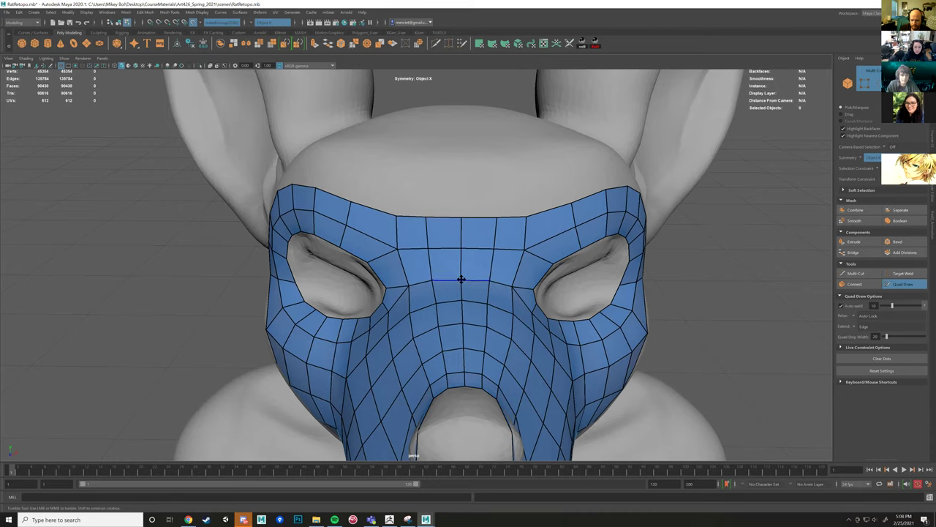
pyautogui.keyDown('alt'); pyautogui.moveTo(461, 272); pyautogui.dragTo(450, 253, button='right'); pyautogui.keyUp('alt')
pyautogui.keyDown('alt'); pyautogui.moveTo(429, 251); pyautogui.dragTo(549, 233); pyautogui.keyUp('alt')
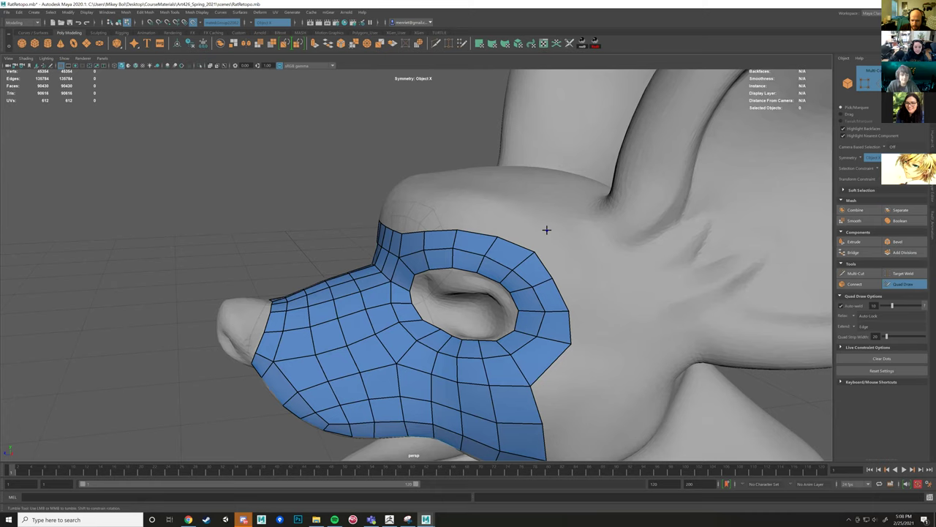
# Place a row of dots across the forehead and fill quads above the brow from the centre line to the outer eye.
pyautogui.keyDown('alt'); pyautogui.moveTo(492, 209); pyautogui.dragTo(468, 207); pyautogui.keyUp('alt')
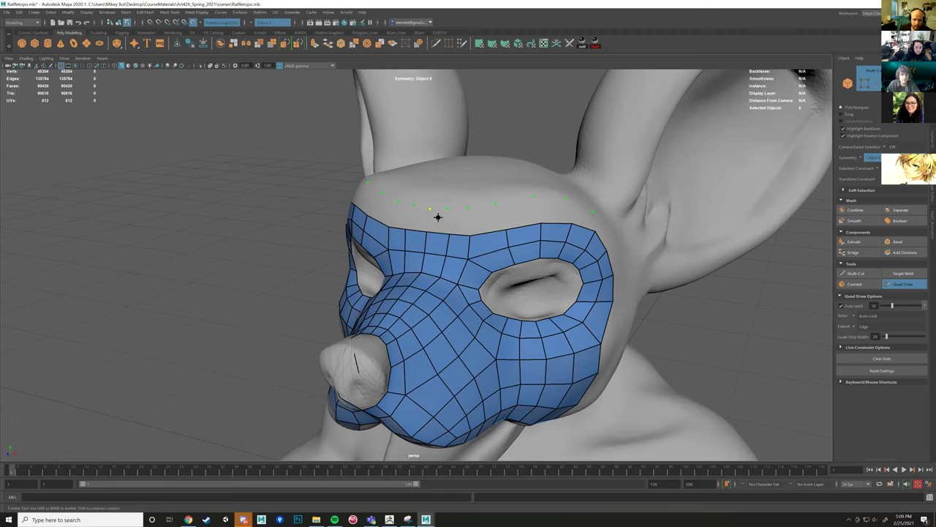
pyautogui.keyDown('shift'); pyautogui.click(438, 217); pyautogui.keyUp('shift')
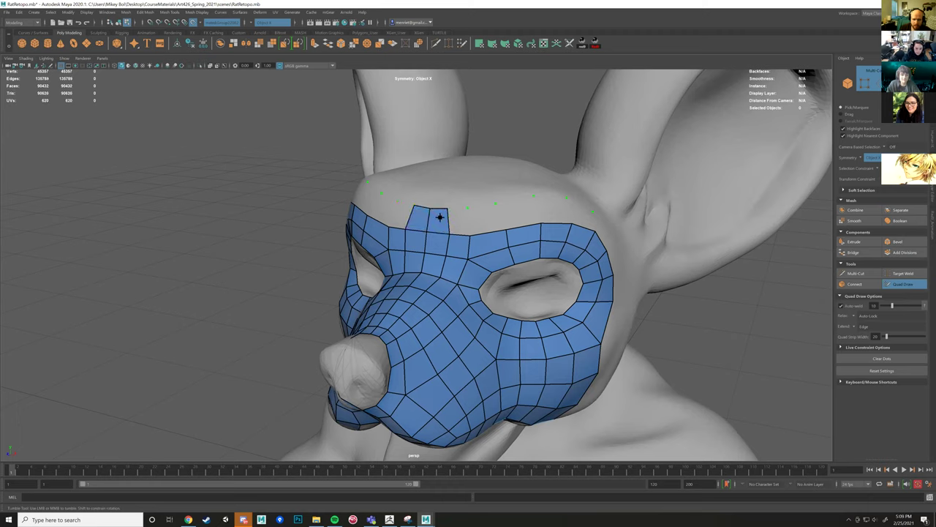
pyautogui.keyDown('shift'); pyautogui.click(454, 219); pyautogui.keyUp('shift')
pyautogui.keyDown('shift'); pyautogui.click(479, 214); pyautogui.keyUp('shift')
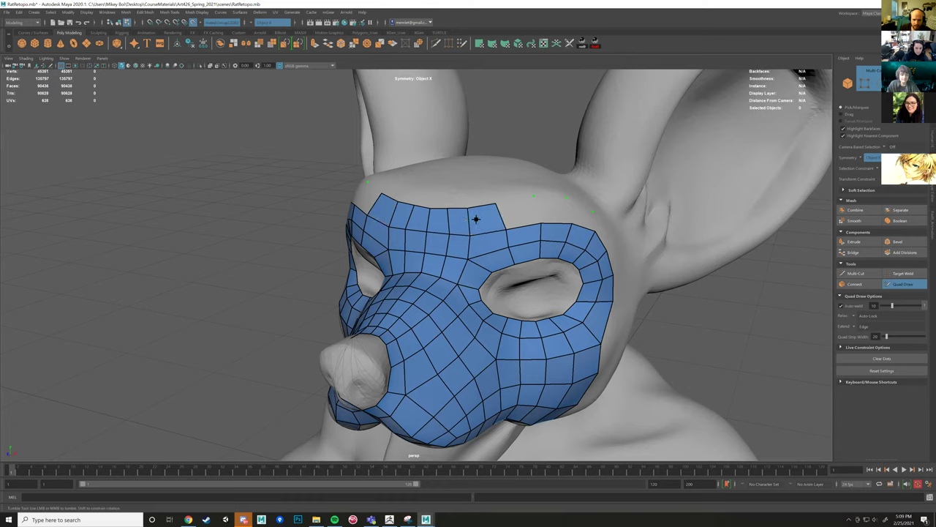
pyautogui.keyDown('shift'); pyautogui.click(510, 213); pyautogui.keyUp('shift')
pyautogui.keyDown('shift'); pyautogui.click(553, 212); pyautogui.keyUp('shift')
pyautogui.keyDown('shift'); pyautogui.click(578, 215); pyautogui.keyUp('shift')
# Continue the new quad row behind the eye by filling quads along the outer edge of the eye loop.
pyautogui.keyDown('alt'); pyautogui.moveTo(609, 227); pyautogui.dragTo(479, 238); pyautogui.keyUp('alt')
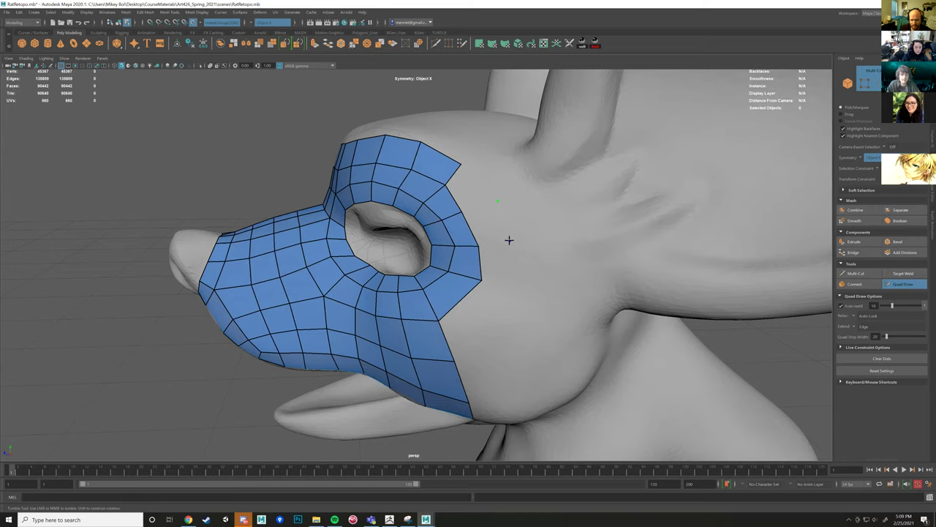
pyautogui.keyDown('shift'); pyautogui.click(496, 264); pyautogui.keyUp('shift')
pyautogui.keyDown('shift'); pyautogui.click(491, 234); pyautogui.keyUp('shift')
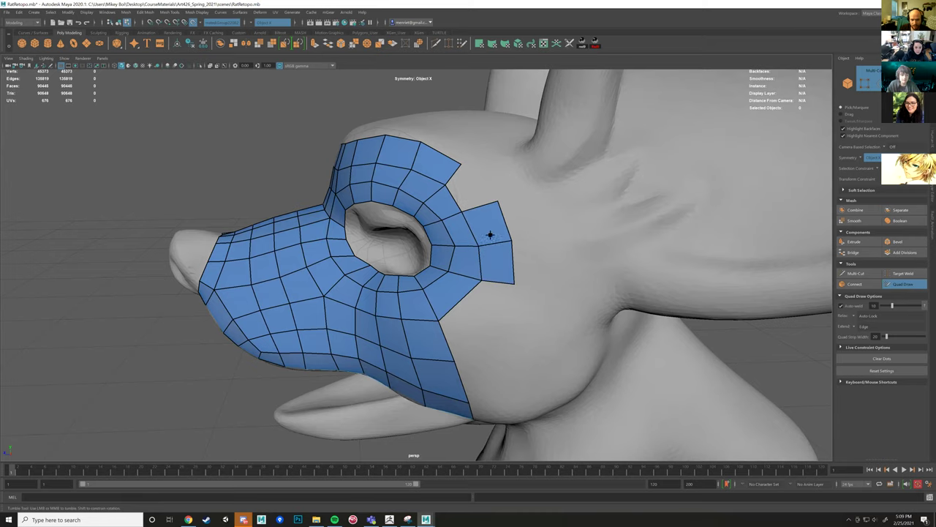
# Place dots across the front and outside of the shoulder and fill the first quad of a loop around the upper arm.
pyautogui.moveTo(481, 231)
pyautogui.keyDown('alt'); pyautogui.mouseDown()
pyautogui.moveTo(429, 246)
pyautogui.moveTo(460, 268)
pyautogui.moveTo(448, 230)
pyautogui.moveTo(444, 251)
pyautogui.moveTo(481, 234)
pyautogui.moveTo(456, 263)
pyautogui.moveTo(422, 262)
pyautogui.moveTo(475, 257)
pyautogui.moveTo(505, 294)
pyautogui.moveTo(466, 273)
pyautogui.moveTo(370, 294)
pyautogui.moveTo(408, 277)
pyautogui.moveTo(462, 334)
pyautogui.moveTo(479, 335)
pyautogui.moveTo(455, 341)
pyautogui.moveTo(423, 307)
pyautogui.moveTo(416, 129)
pyautogui.moveTo(481, 241)
pyautogui.moveTo(487, 235)
pyautogui.moveTo(471, 273)
pyautogui.mouseUp(); pyautogui.keyUp('alt')
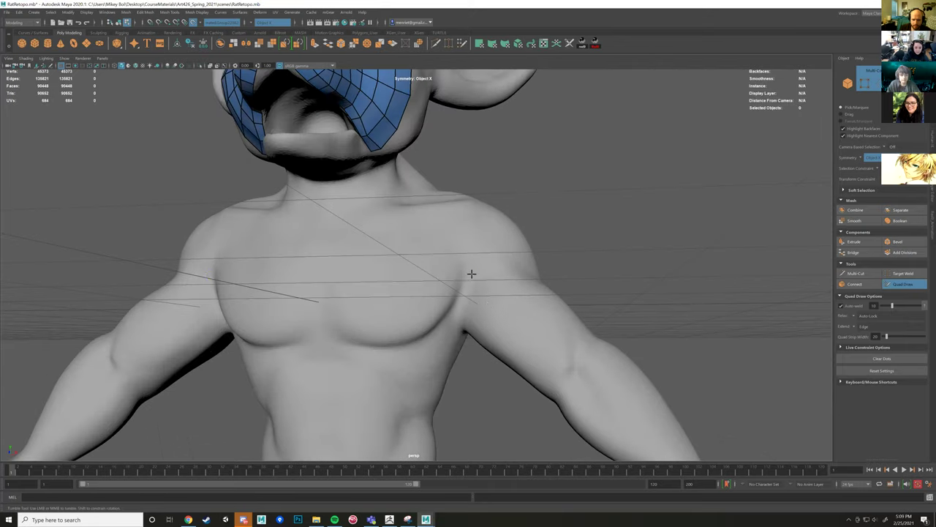
pyautogui.moveTo(518, 297)
pyautogui.keyDown('alt'); pyautogui.mouseDown()
pyautogui.moveTo(476, 288)
pyautogui.moveTo(522, 309)
pyautogui.moveTo(495, 309)
pyautogui.moveTo(457, 334)
pyautogui.mouseUp(); pyautogui.keyUp('alt')
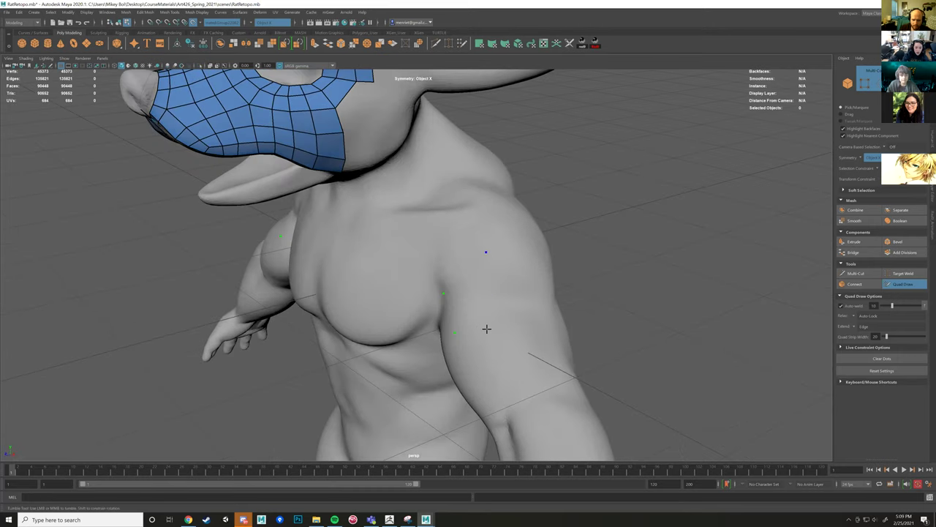
pyautogui.keyDown('alt'); pyautogui.moveTo(486, 329); pyautogui.dragTo(500, 257); pyautogui.keyUp('alt')
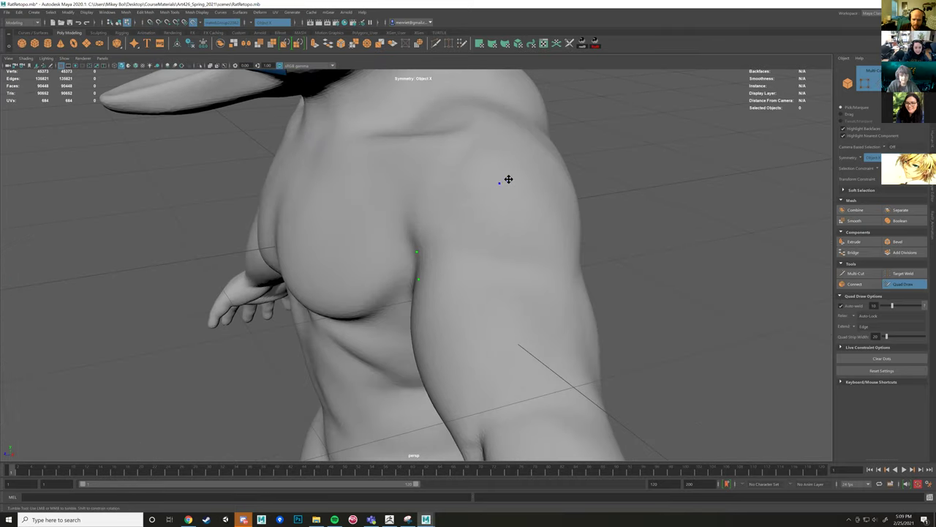
pyautogui.keyDown('alt'); pyautogui.moveTo(513, 245); pyautogui.dragTo(493, 225); pyautogui.keyUp('alt')
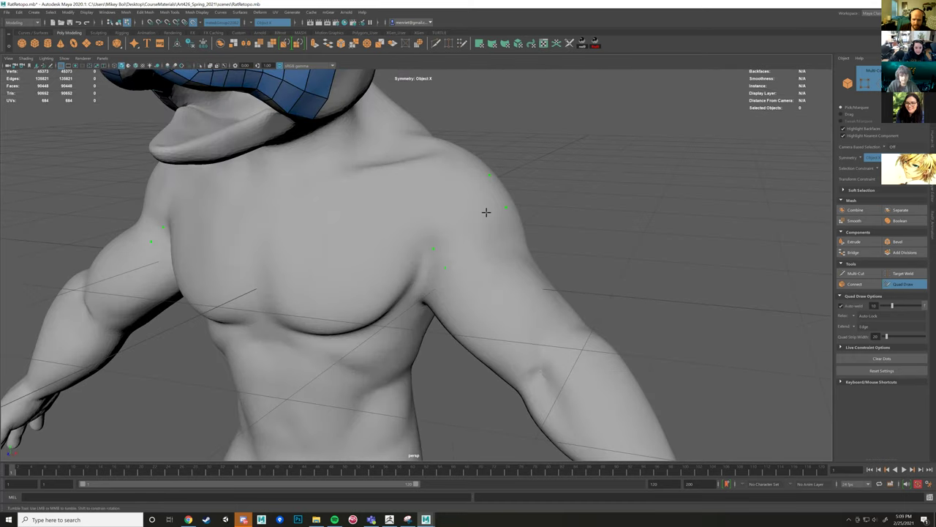
pyautogui.keyDown('shift'); pyautogui.click(486, 212); pyautogui.keyUp('shift')
# Continue the upper-arm loop around the back of the shoulder and under the armpit, placing dots and filling quads to the front.
pyautogui.moveTo(559, 232)
pyautogui.keyDown('alt'); pyautogui.mouseDown()
pyautogui.moveTo(427, 211)
pyautogui.moveTo(441, 249)
pyautogui.moveTo(476, 265)
pyautogui.moveTo(398, 246)
pyautogui.mouseUp(); pyautogui.keyUp('alt')
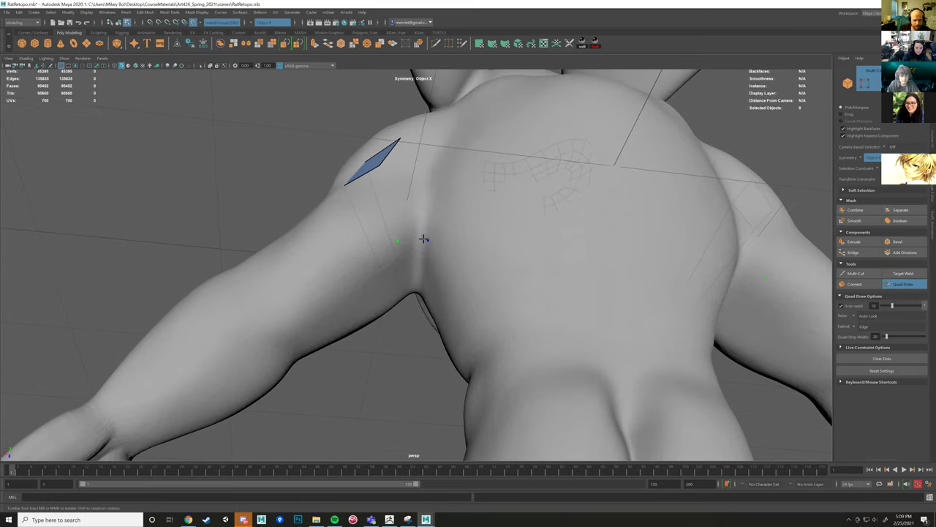
pyautogui.keyDown('shift'); pyautogui.click(404, 196); pyautogui.keyUp('shift')
pyautogui.moveTo(405, 198)
pyautogui.keyDown('alt'); pyautogui.mouseDown()
pyautogui.moveTo(399, 268)
pyautogui.moveTo(454, 261)
pyautogui.moveTo(503, 277)
pyautogui.moveTo(495, 282)
pyautogui.moveTo(496, 272)
pyautogui.moveTo(443, 322)
pyautogui.mouseUp(); pyautogui.keyUp('alt')
pyautogui.click(445, 320)
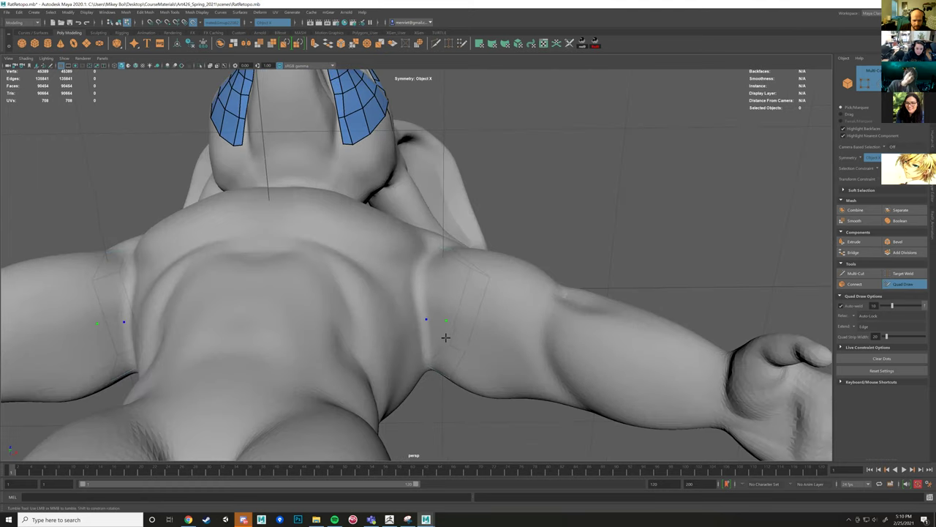
pyautogui.keyDown('alt'); pyautogui.moveTo(446, 384); pyautogui.dragTo(443, 316); pyautogui.keyUp('alt')
pyautogui.keyDown('shift'); pyautogui.click(443, 297); pyautogui.keyUp('shift')
pyautogui.keyDown('alt'); pyautogui.moveTo(444, 201); pyautogui.dragTo(484, 250); pyautogui.keyUp('alt')
pyautogui.keyDown('shift'); pyautogui.click(436, 287); pyautogui.keyUp('shift')
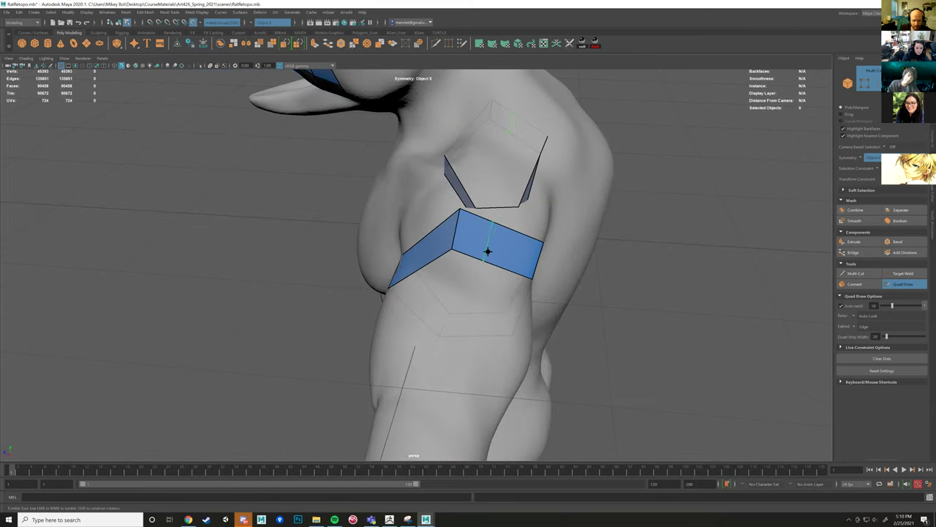
# Subdivide the long quads of the upper-arm loop with crosswise edges and adjust the new vertices to round the band around the arm.
pyautogui.keyDown('ctrl'); pyautogui.click(494, 251); pyautogui.keyUp('ctrl')
pyautogui.keyDown('alt'); pyautogui.moveTo(537, 260); pyautogui.dragTo(481, 278); pyautogui.keyUp('alt')
pyautogui.keyDown('ctrl'); pyautogui.click(472, 271); pyautogui.keyUp('ctrl')
pyautogui.keyDown('alt'); pyautogui.moveTo(556, 292); pyautogui.dragTo(500, 239); pyautogui.keyUp('alt')
pyautogui.keyDown('alt'); pyautogui.moveTo(453, 269); pyautogui.dragTo(482, 269); pyautogui.keyUp('alt')
pyautogui.keyDown('alt'); pyautogui.moveTo(421, 285); pyautogui.dragTo(452, 298); pyautogui.keyUp('alt')
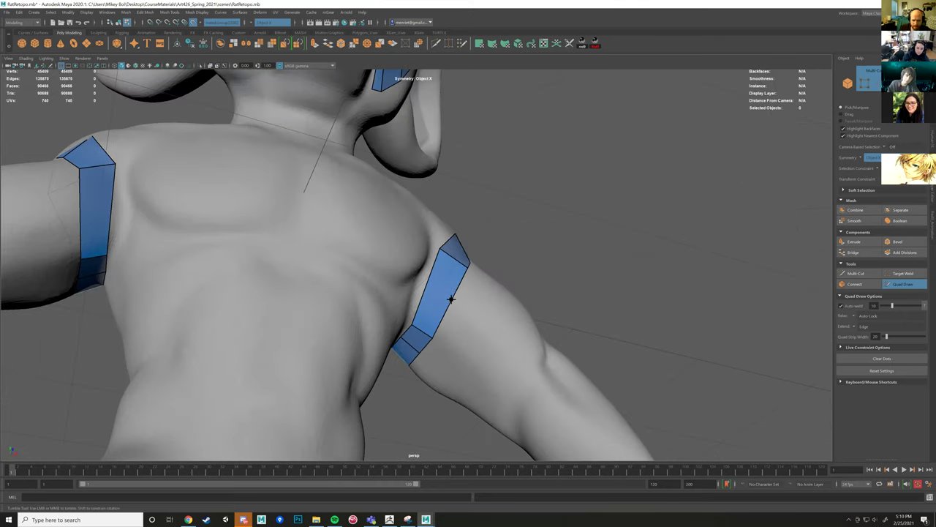
pyautogui.keyDown('ctrl'); pyautogui.click(452, 299); pyautogui.keyUp('ctrl')
pyautogui.moveTo(397, 258); pyautogui.dragTo(428, 284)
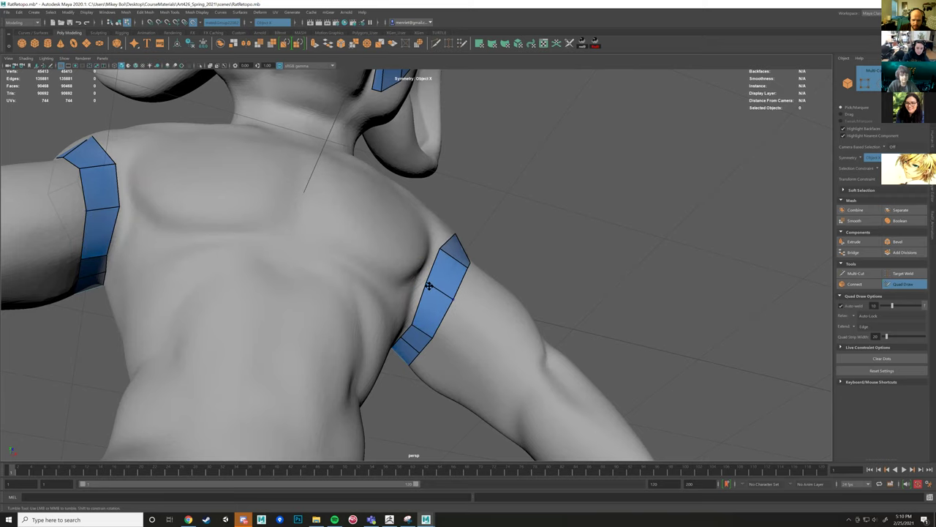
# Remove a quad from the underarm part of the upper-arm loop and check the band from below, the front and the side.
pyautogui.moveTo(445, 292)
pyautogui.keyDown('alt'); pyautogui.mouseDown()
pyautogui.moveTo(391, 301)
pyautogui.moveTo(367, 286)
pyautogui.moveTo(461, 263)
pyautogui.moveTo(442, 304)
pyautogui.mouseUp(); pyautogui.keyUp('alt')
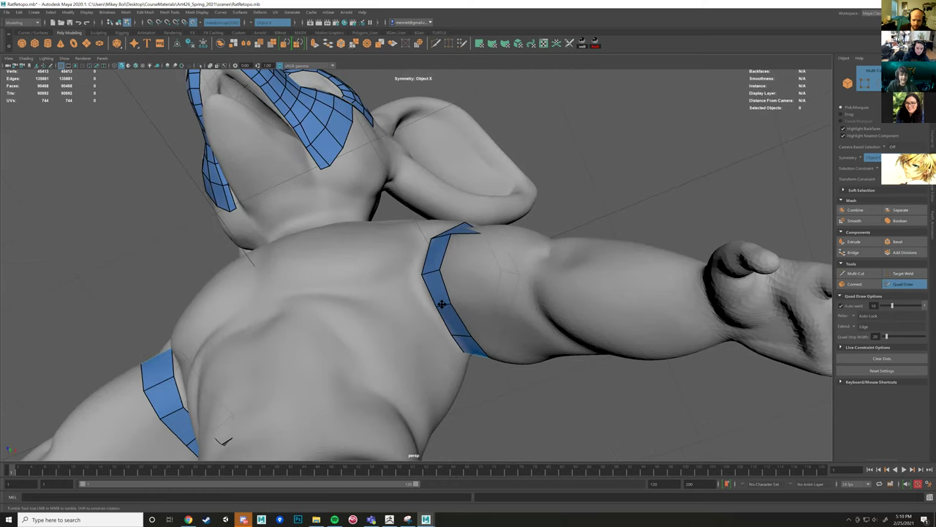
pyautogui.keyDown('alt'); pyautogui.moveTo(464, 326); pyautogui.dragTo(432, 322); pyautogui.keyUp('alt')
pyautogui.moveTo(498, 241)
pyautogui.keyDown('alt'); pyautogui.mouseDown()
pyautogui.moveTo(502, 226)
pyautogui.moveTo(450, 270)
pyautogui.moveTo(443, 248)
pyautogui.moveTo(463, 241)
pyautogui.moveTo(516, 263)
pyautogui.moveTo(500, 271)
pyautogui.moveTo(447, 250)
pyautogui.moveTo(474, 278)
pyautogui.moveTo(480, 268)
pyautogui.moveTo(438, 279)
pyautogui.moveTo(446, 297)
pyautogui.moveTo(429, 292)
pyautogui.moveTo(462, 320)
pyautogui.moveTo(467, 251)
pyautogui.moveTo(507, 259)
pyautogui.mouseUp(); pyautogui.keyUp('alt')
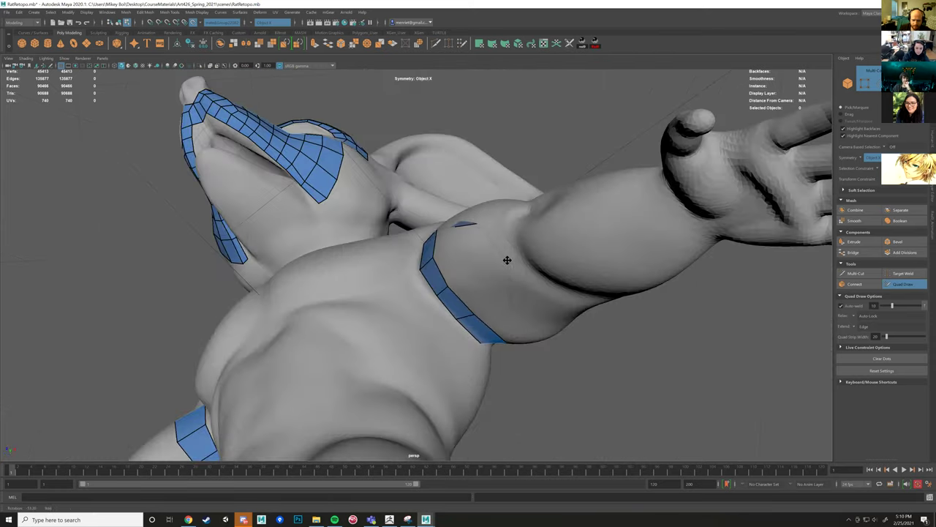
pyautogui.keyDown('alt'); pyautogui.moveTo(438, 316); pyautogui.dragTo(441, 280); pyautogui.keyUp('alt')
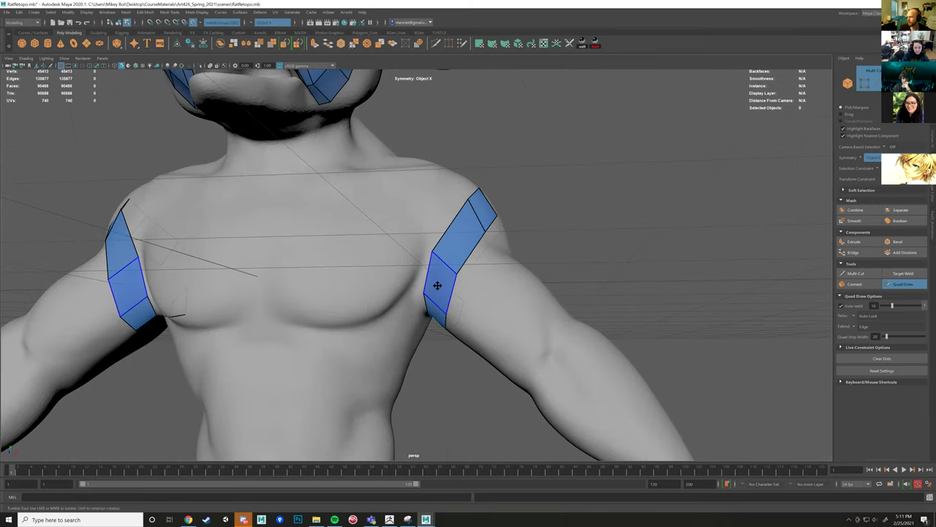
pyautogui.keyDown('alt'); pyautogui.moveTo(472, 280); pyautogui.dragTo(472, 256); pyautogui.keyUp('alt')
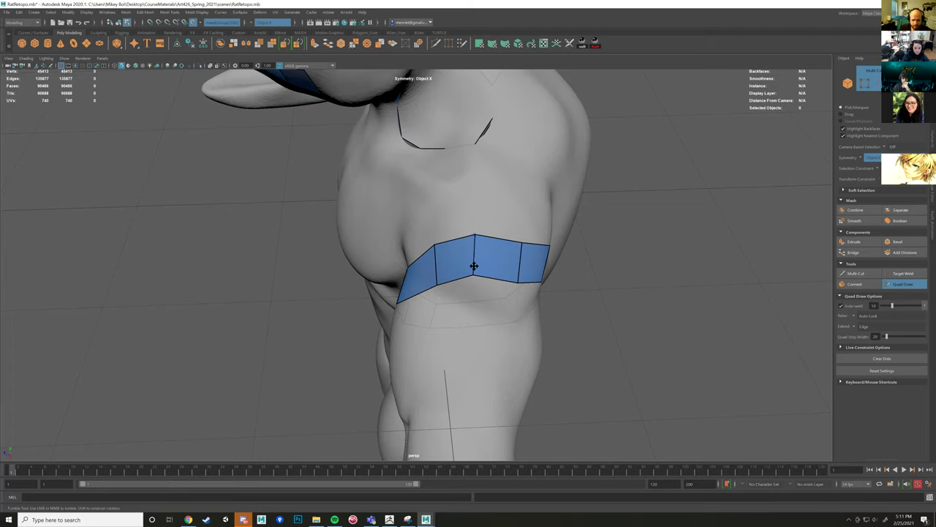
# Divide the front and outer parts of the upper-arm loop with additional crosswise edges and check the band around to the back.
pyautogui.keyDown('alt'); pyautogui.moveTo(474, 276); pyautogui.dragTo(482, 220); pyautogui.keyUp('alt')
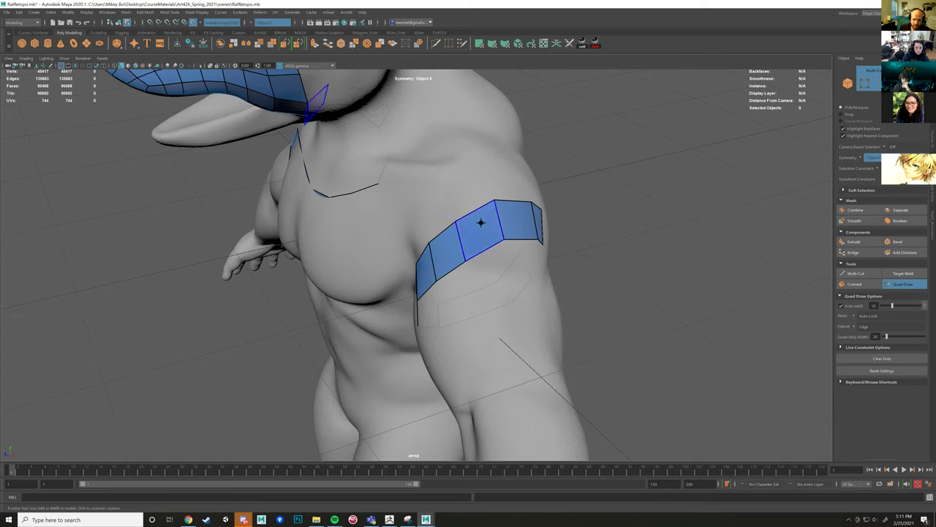
pyautogui.keyDown('alt'); pyautogui.moveTo(421, 265); pyautogui.dragTo(480, 244); pyautogui.keyUp('alt')
pyautogui.keyDown('alt'); pyautogui.moveTo(495, 282); pyautogui.dragTo(435, 250); pyautogui.keyUp('alt')
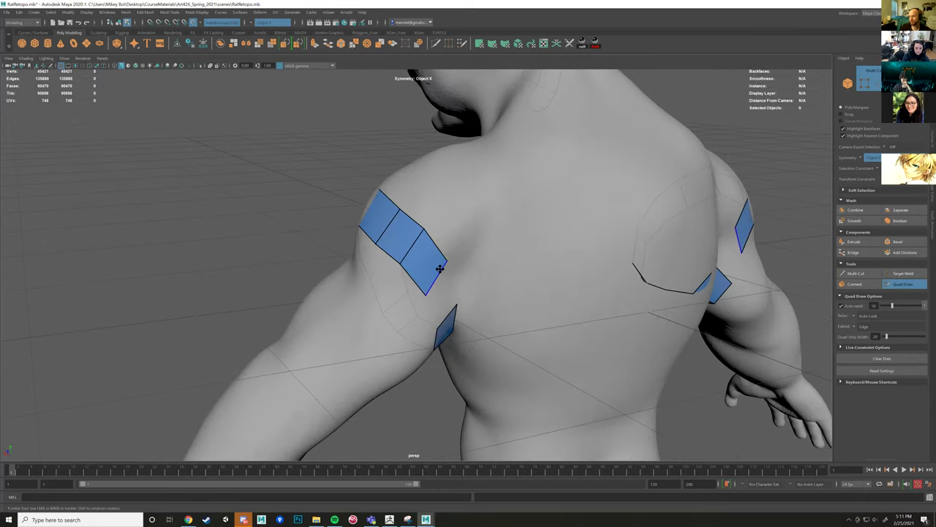
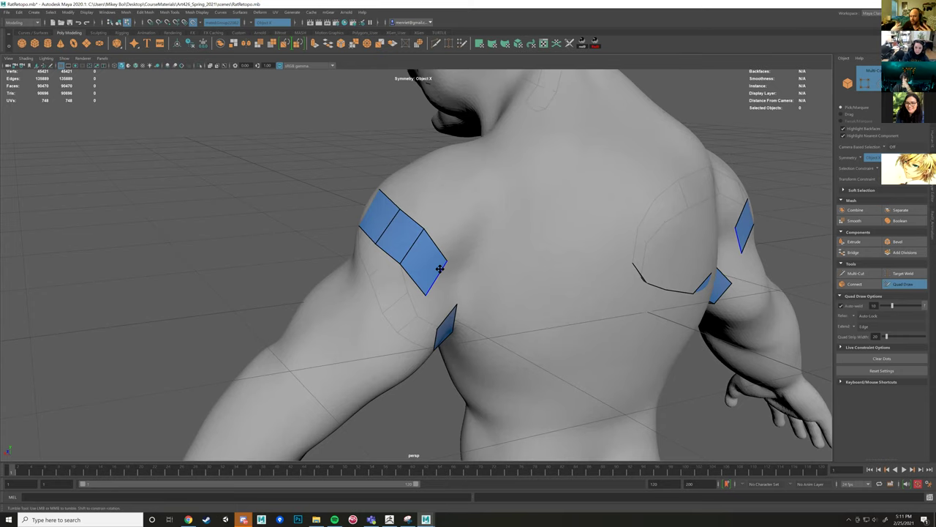
pyautogui.keyDown('alt'); pyautogui.moveTo(455, 221); pyautogui.dragTo(475, 224); pyautogui.keyUp('alt')
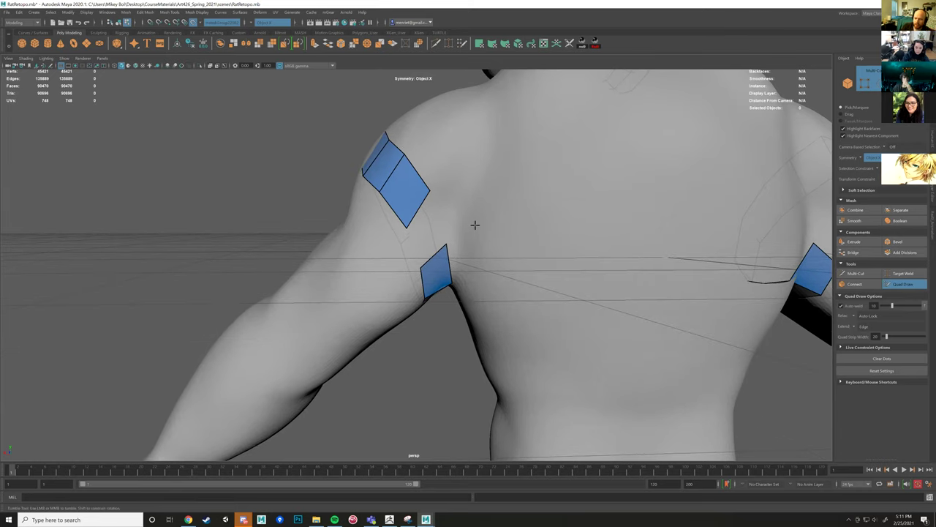
# Fill the gap in the upper-arm loop behind the shoulder down to the armpit and split the long quads crosswise.
pyautogui.keyDown('alt'); pyautogui.moveTo(468, 229); pyautogui.dragTo(446, 217); pyautogui.keyUp('alt')
pyautogui.moveTo(471, 181)
pyautogui.keyDown('alt'); pyautogui.mouseDown()
pyautogui.moveTo(455, 192)
pyautogui.moveTo(441, 152)
pyautogui.moveTo(435, 210)
pyautogui.moveTo(440, 182)
pyautogui.moveTo(413, 200)
pyautogui.moveTo(426, 212)
pyautogui.moveTo(445, 205)
pyautogui.moveTo(432, 199)
pyautogui.moveTo(451, 203)
pyautogui.moveTo(470, 229)
pyautogui.moveTo(472, 272)
pyautogui.moveTo(431, 234)
pyautogui.mouseUp(); pyautogui.keyUp('alt')
pyautogui.keyDown('ctrl'); pyautogui.click(449, 200); pyautogui.keyUp('ctrl')
pyautogui.keyDown('ctrl'); pyautogui.click(414, 219); pyautogui.keyUp('ctrl')
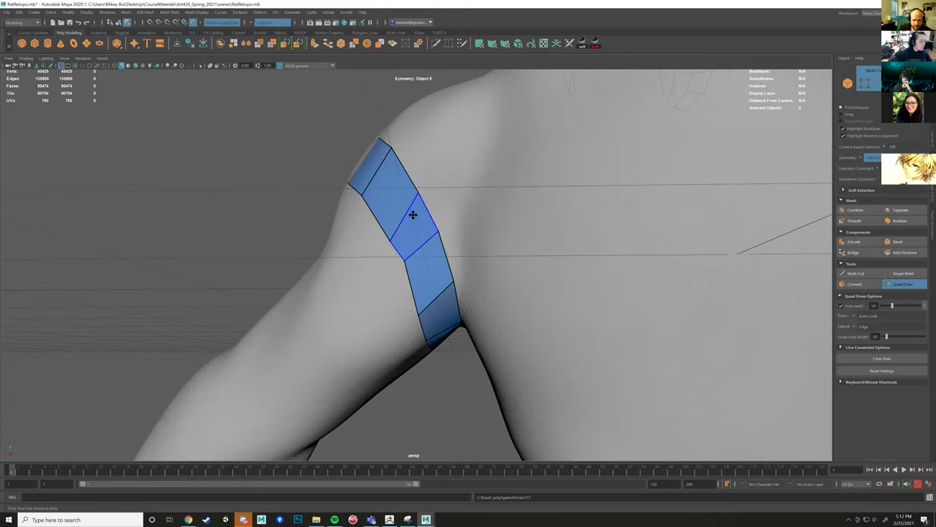
# Undo the last crosswise edge in the upper-arm loop and adjust an edge of the band at the back of the shoulder.
pyautogui.moveTo(456, 234)
pyautogui.keyDown('alt'); pyautogui.mouseDown()
pyautogui.moveTo(519, 251)
pyautogui.moveTo(450, 224)
pyautogui.moveTo(479, 259)
pyautogui.moveTo(429, 298)
pyautogui.mouseUp(); pyautogui.keyUp('alt')
pyautogui.hotkey('ctrl', 'z')
pyautogui.moveTo(478, 259); pyautogui.dragTo(479, 207)
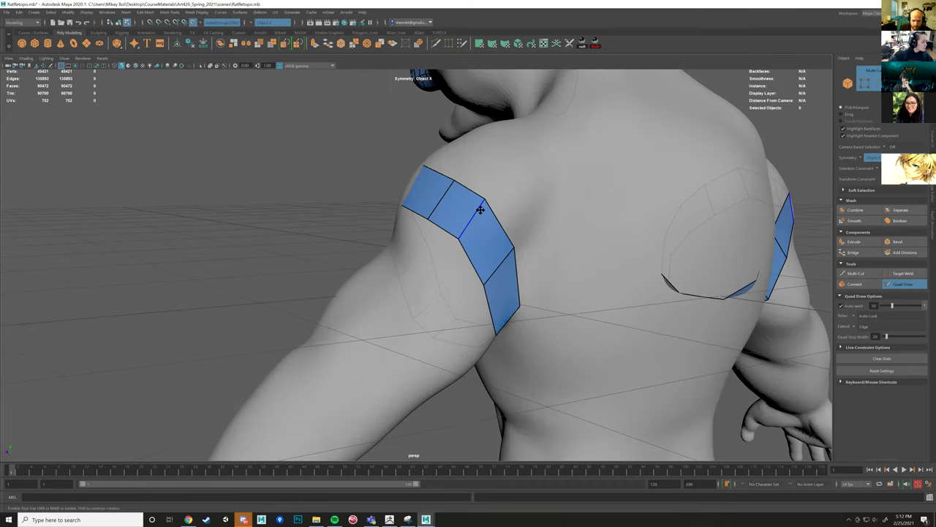
# Examine the closed upper-arm loop from the back, side, front and below the armpit.
pyautogui.keyDown('alt'); pyautogui.moveTo(461, 238); pyautogui.dragTo(458, 273); pyautogui.keyUp('alt')
pyautogui.scroll(-6, 460, 210)
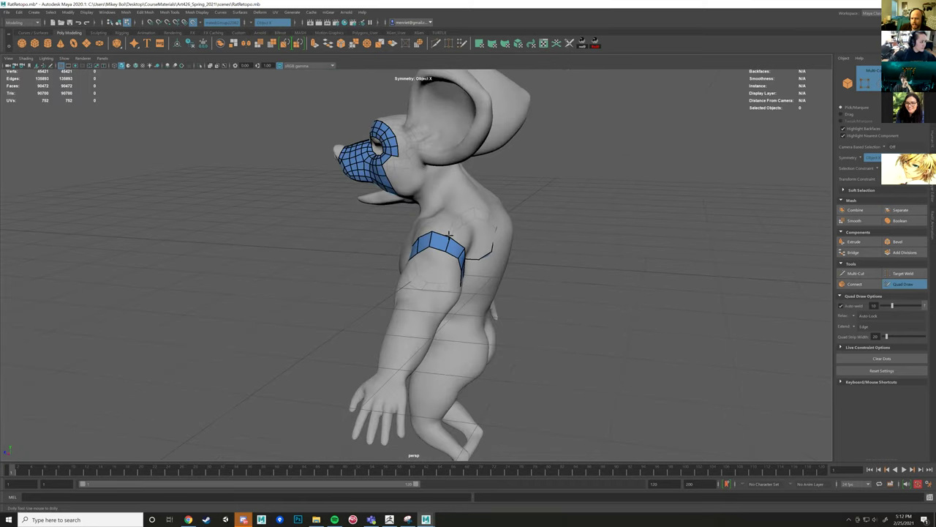
pyautogui.scroll(4, 366, 278)
pyautogui.keyDown('alt'); pyautogui.moveTo(365, 278); pyautogui.dragTo(453, 270); pyautogui.keyUp('alt')
pyautogui.scroll(5, 438, 276)
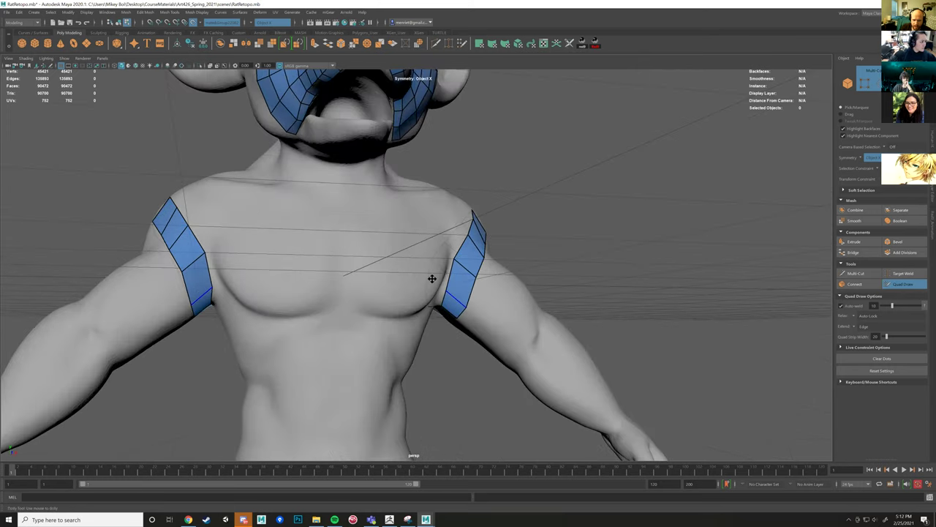
pyautogui.keyDown('alt'); pyautogui.moveTo(429, 322); pyautogui.dragTo(420, 281); pyautogui.keyUp('alt')
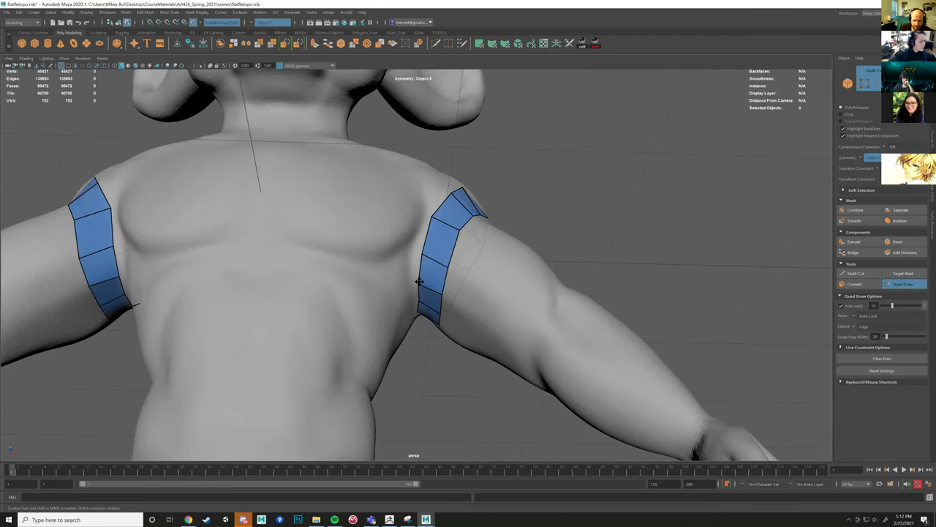
pyautogui.moveTo(432, 217)
pyautogui.keyDown('alt'); pyautogui.mouseDown()
pyautogui.moveTo(432, 234)
pyautogui.moveTo(439, 218)
pyautogui.mouseUp(); pyautogui.keyUp('alt')
pyautogui.keyDown('alt'); pyautogui.moveTo(466, 183); pyautogui.dragTo(458, 215); pyautogui.keyUp('alt')
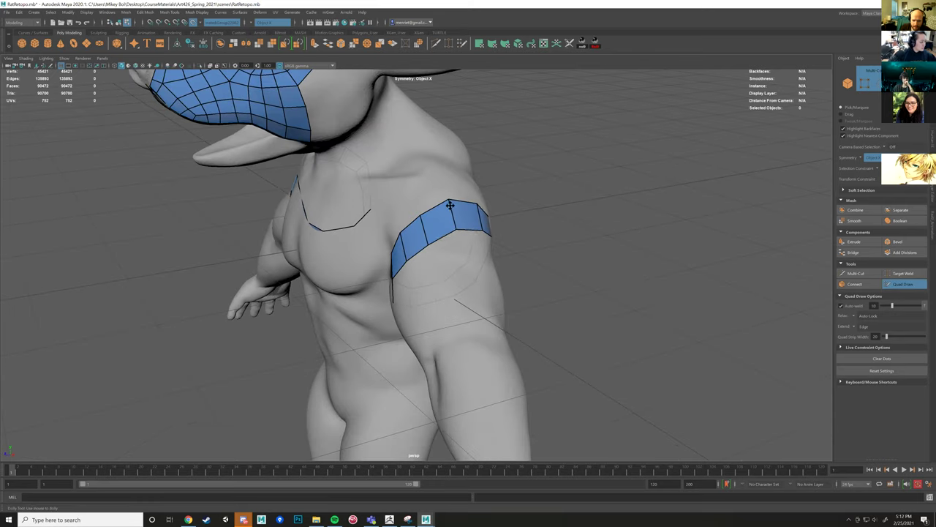
# Place pairs of dots across the front of the waist and fill the first quads of a waist loop.
pyautogui.keyDown('alt'); pyautogui.moveTo(480, 279); pyautogui.dragTo(439, 279, button='right'); pyautogui.keyUp('alt')
pyautogui.keyDown('alt'); pyautogui.moveTo(481, 279); pyautogui.dragTo(449, 133, button='middle'); pyautogui.keyUp('alt')
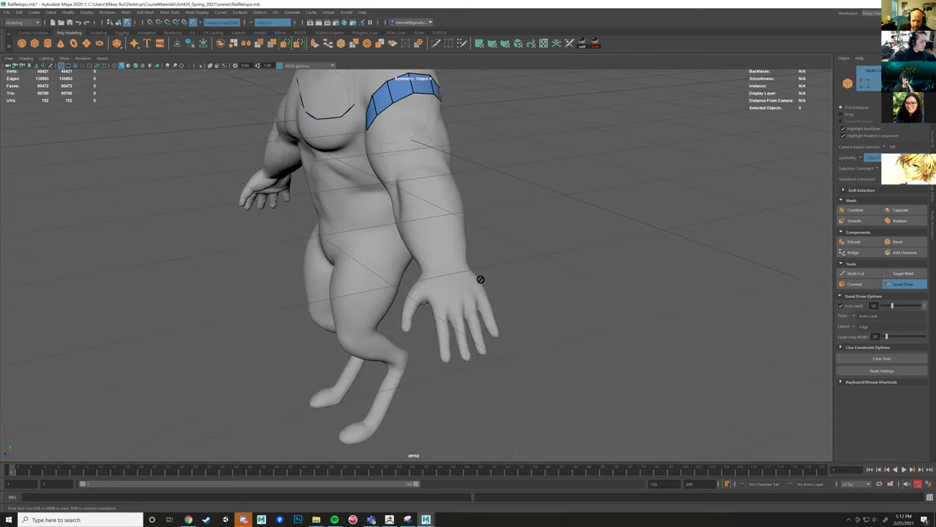
pyautogui.keyDown('alt'); pyautogui.moveTo(481, 279); pyautogui.dragTo(495, 305); pyautogui.keyUp('alt')
pyautogui.scroll(4, 458, 290)
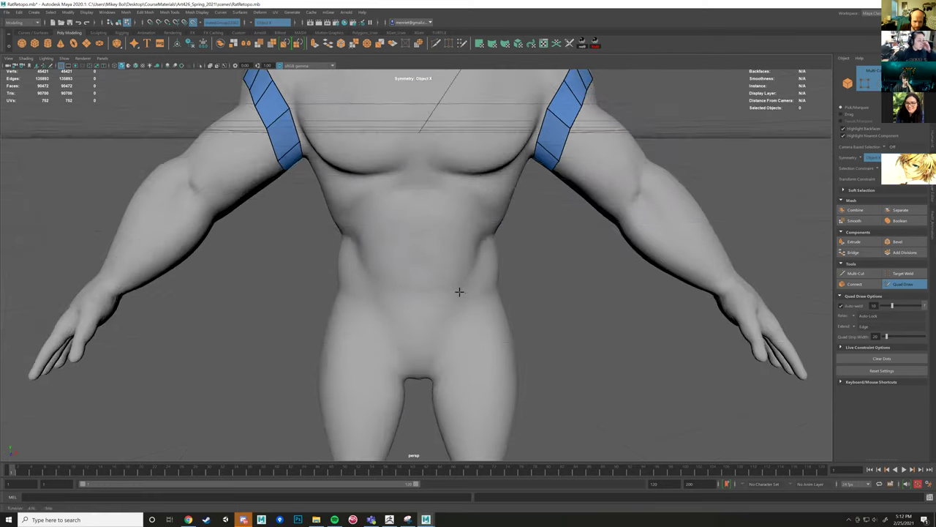
pyautogui.scroll(3, 458, 273)
pyautogui.click(411, 272)
pyautogui.keyDown('alt'); pyautogui.moveTo(416, 271); pyautogui.dragTo(488, 249); pyautogui.keyUp('alt')
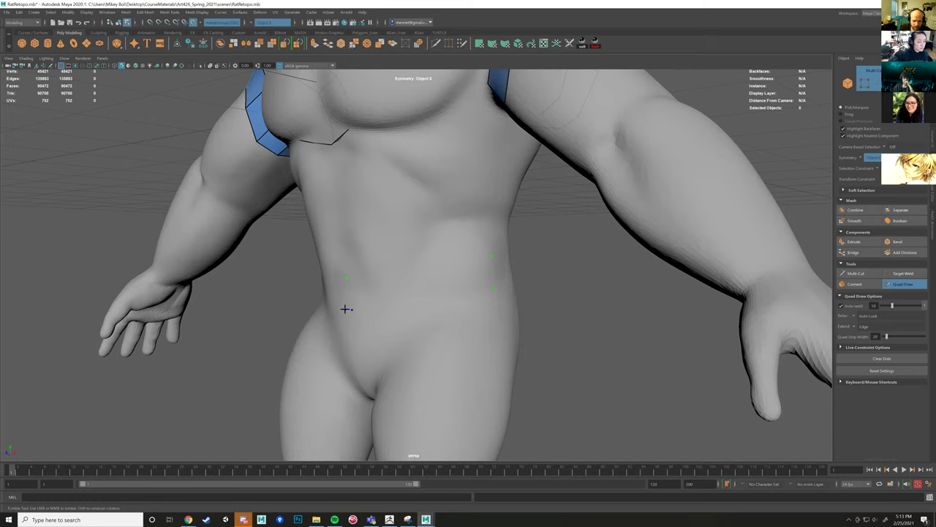
pyautogui.click(347, 309)
pyautogui.keyDown('shift'); pyautogui.click(418, 281); pyautogui.keyUp('shift')
# Divide the waist strip with crosswise edges, including the centre line, and continue the loop around the sides and lower back.
pyautogui.moveTo(566, 275)
pyautogui.keyDown('alt'); pyautogui.mouseDown()
pyautogui.moveTo(499, 279)
pyautogui.moveTo(431, 252)
pyautogui.moveTo(418, 281)
pyautogui.moveTo(374, 278)
pyautogui.moveTo(424, 271)
pyautogui.moveTo(412, 268)
pyautogui.moveTo(425, 259)
pyautogui.moveTo(433, 264)
pyautogui.mouseUp(); pyautogui.keyUp('alt')
pyautogui.moveTo(449, 230); pyautogui.dragTo(404, 284)
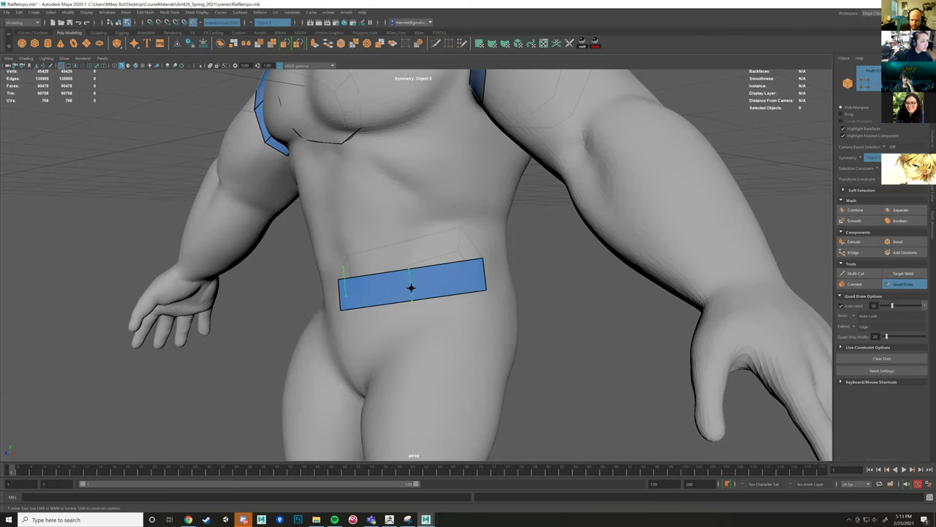
pyautogui.keyDown('alt'); pyautogui.moveTo(499, 276); pyautogui.dragTo(438, 298); pyautogui.keyUp('alt')
pyautogui.keyDown('ctrl'); pyautogui.click(420, 289); pyautogui.keyUp('ctrl')
pyautogui.keyDown('alt'); pyautogui.moveTo(480, 265); pyautogui.dragTo(442, 228); pyautogui.keyUp('alt')
pyautogui.moveTo(484, 271)
pyautogui.keyDown('alt'); pyautogui.mouseDown()
pyautogui.moveTo(434, 280)
pyautogui.moveTo(421, 273)
pyautogui.moveTo(485, 268)
pyautogui.moveTo(443, 265)
pyautogui.moveTo(458, 281)
pyautogui.moveTo(455, 299)
pyautogui.moveTo(484, 276)
pyautogui.mouseUp(); pyautogui.keyUp('alt')
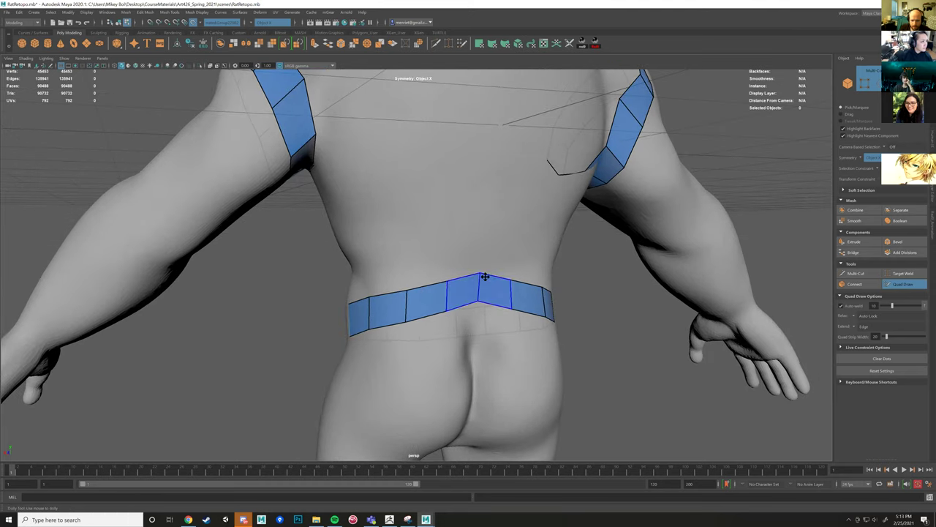
pyautogui.keyDown('alt'); pyautogui.moveTo(447, 289); pyautogui.dragTo(434, 245, button='right'); pyautogui.keyUp('alt')
pyautogui.moveTo(435, 246)
pyautogui.keyDown('alt'); pyautogui.mouseDown()
pyautogui.moveTo(422, 259)
pyautogui.moveTo(441, 258)
pyautogui.mouseUp(); pyautogui.keyUp('alt')
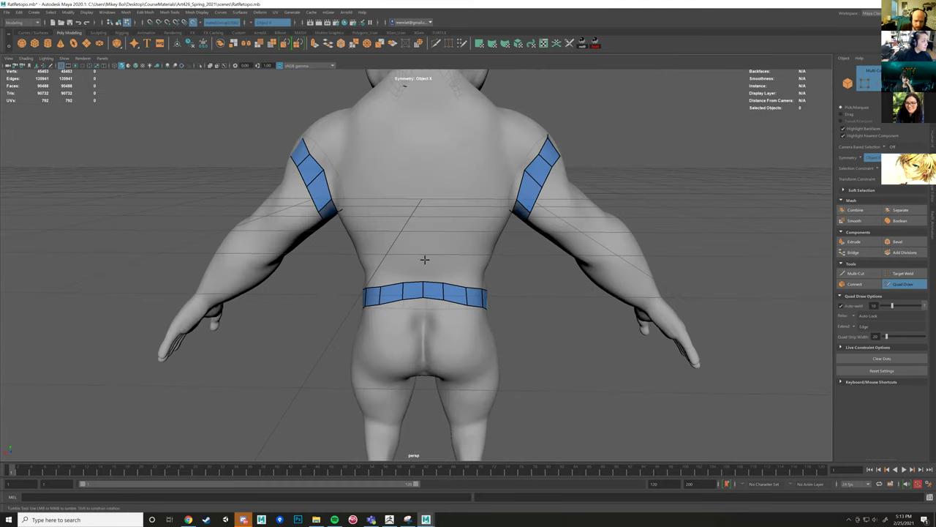
pyautogui.scroll(5, 424, 259)
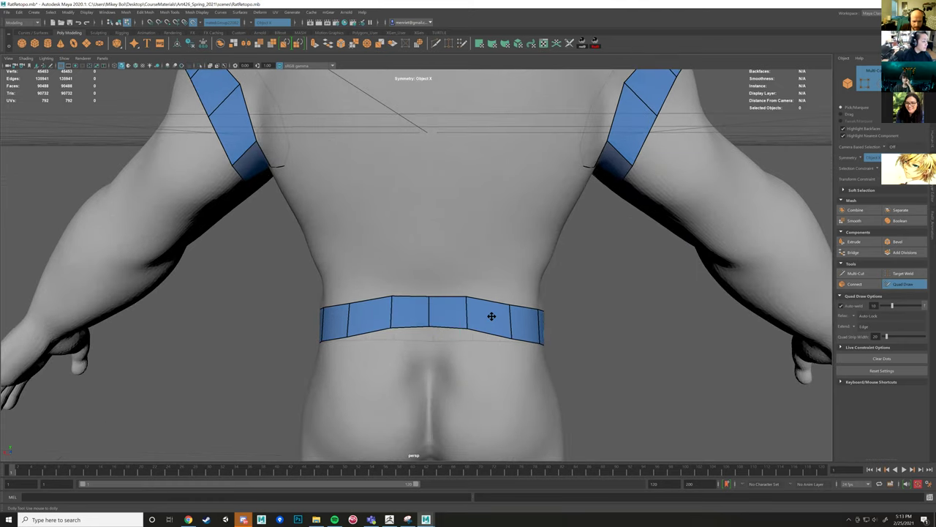
# Examine the quad flow on the side of the face, around the eye, muzzle and upper lip.
pyautogui.keyDown('alt'); pyautogui.moveTo(420, 300); pyautogui.dragTo(370, 306); pyautogui.keyUp('alt')
pyautogui.scroll(-4, 476, 288)
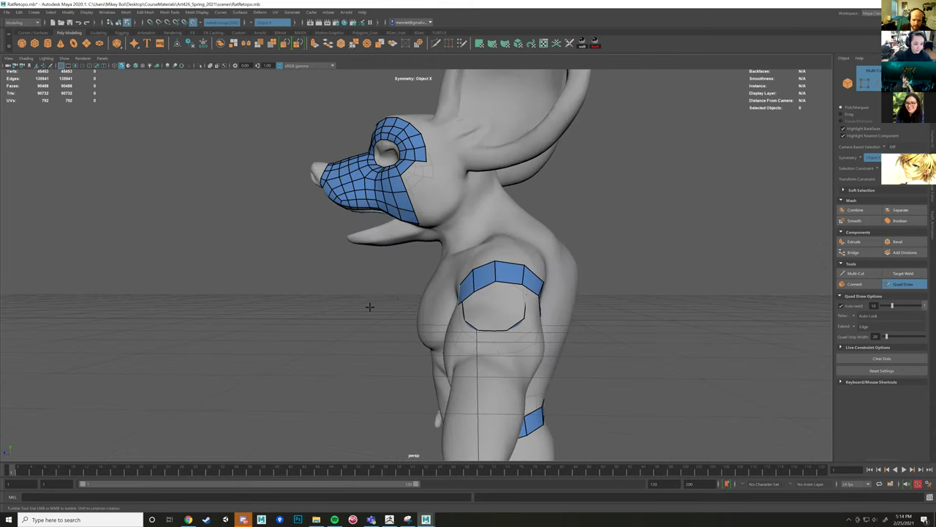
pyautogui.keyDown('alt'); pyautogui.moveTo(511, 125); pyautogui.dragTo(425, 187, button='middle'); pyautogui.keyUp('alt')
pyautogui.scroll(5, 425, 186)
pyautogui.keyDown('alt'); pyautogui.moveTo(483, 251); pyautogui.dragTo(376, 247); pyautogui.keyUp('alt')
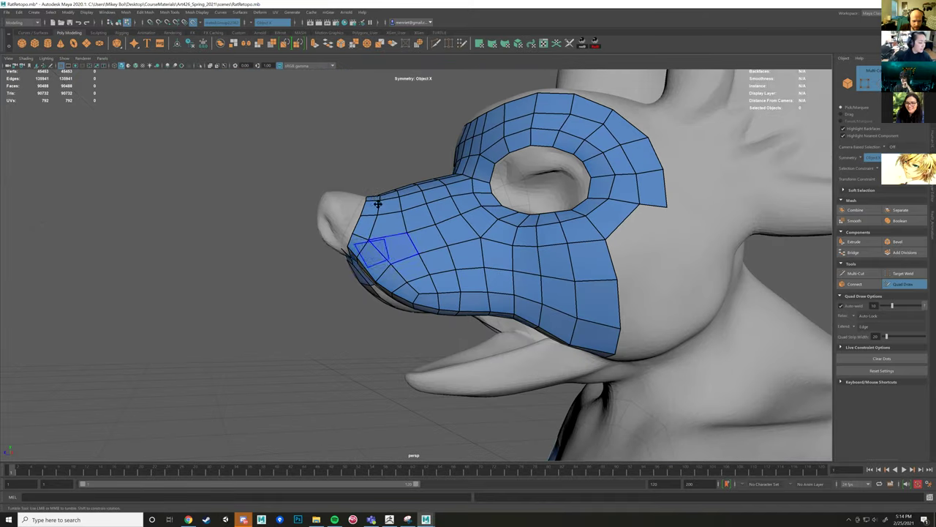
pyautogui.scroll(4, 416, 296)
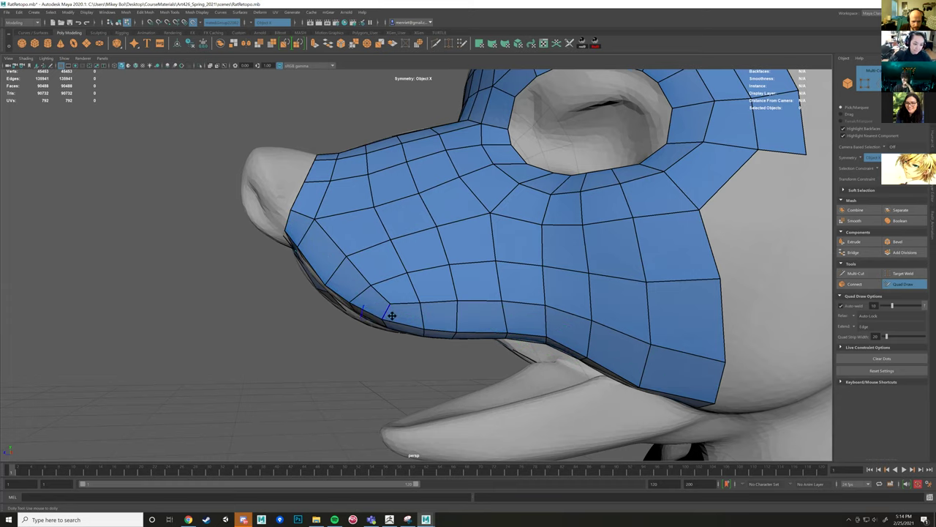
pyautogui.keyDown('alt'); pyautogui.moveTo(407, 346); pyautogui.dragTo(366, 224); pyautogui.keyUp('alt')
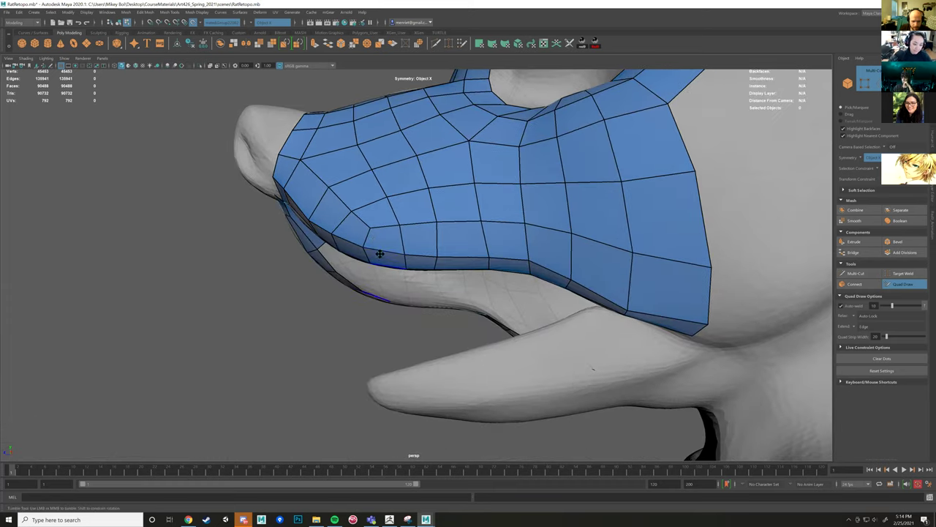
pyautogui.moveTo(385, 262)
pyautogui.keyDown('alt'); pyautogui.mouseDown()
pyautogui.moveTo(389, 280)
pyautogui.moveTo(339, 267)
pyautogui.mouseUp(); pyautogui.keyUp('alt')
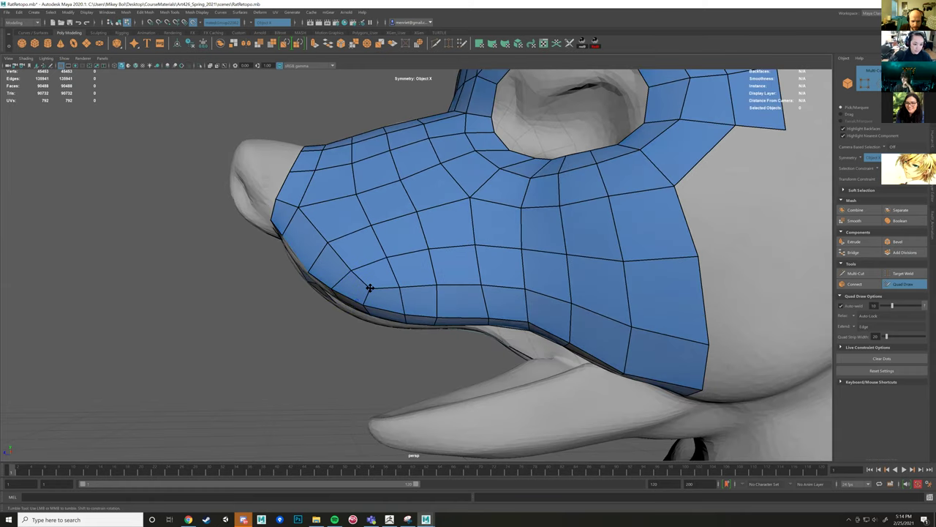
pyautogui.scroll(3, 378, 288)
pyautogui.keyDown('alt'); pyautogui.moveTo(378, 288); pyautogui.dragTo(457, 248, button='middle'); pyautogui.keyUp('alt')
pyautogui.scroll(-10, 455, 247)
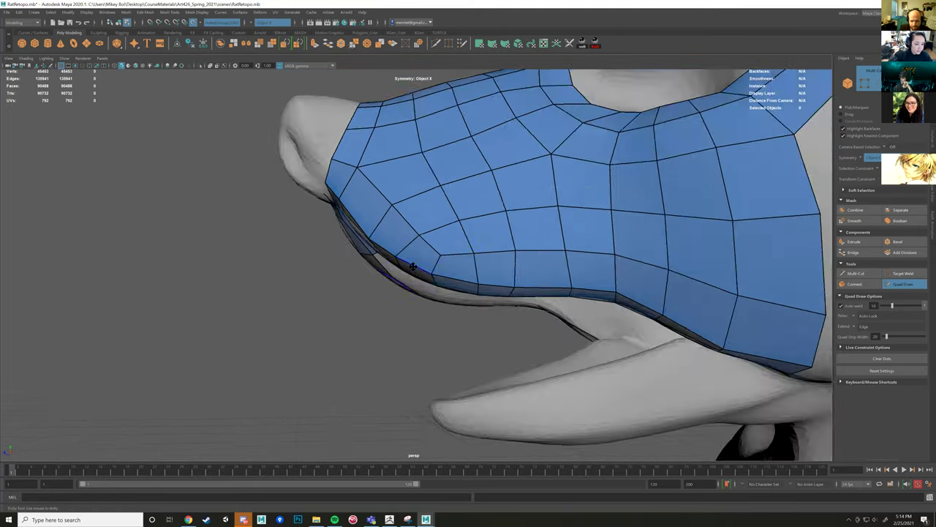
pyautogui.moveTo(663, 282)
pyautogui.keyDown('alt'); pyautogui.mouseDown()
pyautogui.moveTo(458, 297)
pyautogui.moveTo(382, 280)
pyautogui.moveTo(424, 268)
pyautogui.moveTo(414, 276)
pyautogui.moveTo(464, 217)
pyautogui.moveTo(470, 263)
pyautogui.moveTo(500, 207)
pyautogui.moveTo(433, 181)
pyautogui.moveTo(468, 182)
pyautogui.moveTo(436, 189)
pyautogui.moveTo(429, 234)
pyautogui.moveTo(537, 219)
pyautogui.mouseUp(); pyautogui.keyUp('alt')
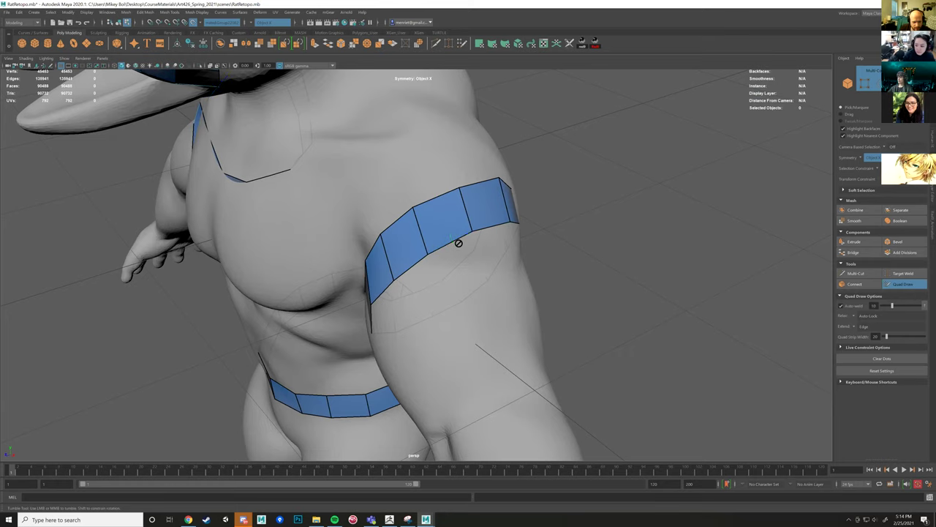
pyautogui.keyDown('alt'); pyautogui.moveTo(452, 231); pyautogui.dragTo(447, 223, button='middle'); pyautogui.keyUp('alt')
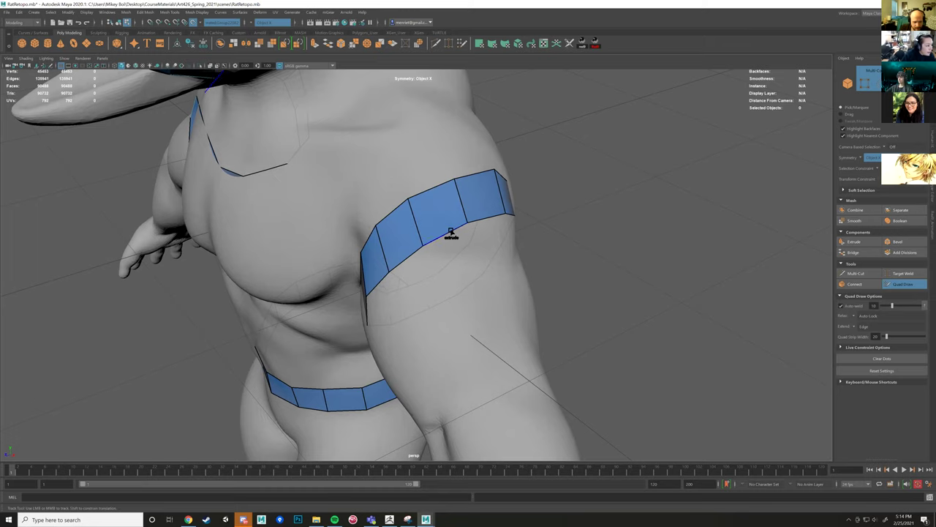
pyautogui.moveTo(452, 233); pyautogui.dragTo(460, 263)
pyautogui.moveTo(555, 230)
pyautogui.keyDown('alt'); pyautogui.mouseDown()
pyautogui.moveTo(583, 220)
pyautogui.moveTo(549, 232)
pyautogui.mouseUp(); pyautogui.keyUp('alt')
pyautogui.hotkey('ctrl', 'z')
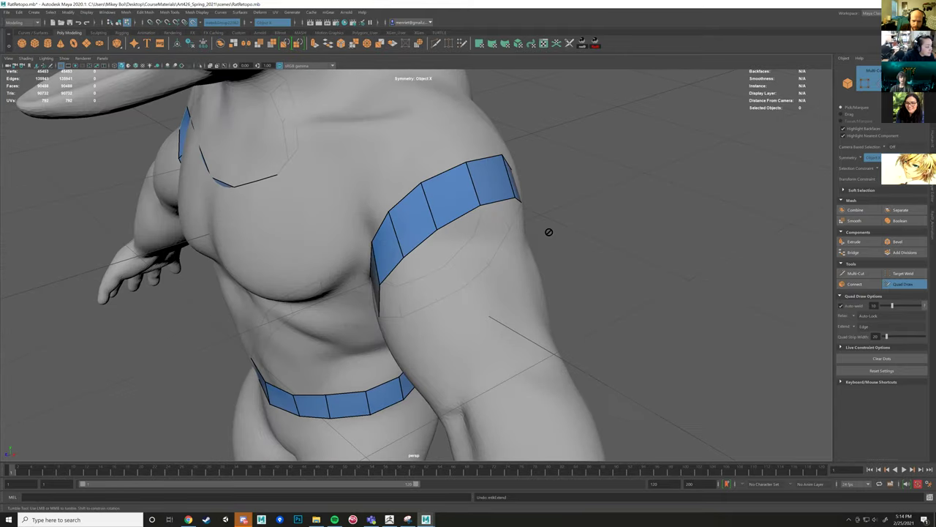
# Extend the whole lower border of the upper-arm loop into a second row of quads down the arm and restart Quad Draw.
pyautogui.moveTo(459, 216)
pyautogui.mouseDown()
pyautogui.moveTo(479, 266)
pyautogui.moveTo(544, 216)
pyautogui.moveTo(535, 207)
pyautogui.moveTo(452, 218)
pyautogui.moveTo(412, 241)
pyautogui.moveTo(515, 234)
pyautogui.moveTo(459, 224)
pyautogui.moveTo(365, 233)
pyautogui.moveTo(410, 230)
pyautogui.moveTo(428, 282)
pyautogui.moveTo(482, 333)
pyautogui.moveTo(479, 324)
pyautogui.moveTo(395, 344)
pyautogui.moveTo(395, 223)
pyautogui.moveTo(380, 213)
pyautogui.moveTo(424, 241)
pyautogui.moveTo(371, 233)
pyautogui.moveTo(379, 251)
pyautogui.moveTo(450, 234)
pyautogui.mouseUp()
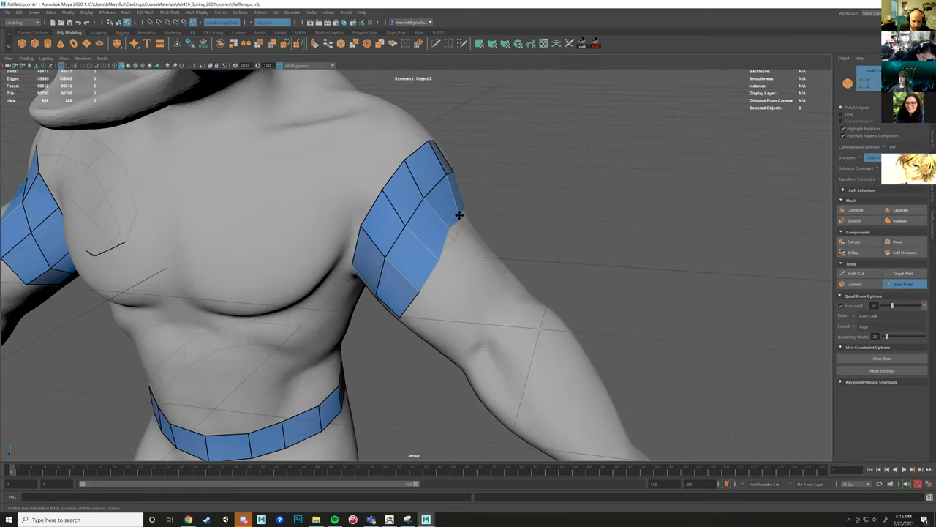
pyautogui.keyDown('alt'); pyautogui.moveTo(454, 219); pyautogui.dragTo(412, 230); pyautogui.keyUp('alt')
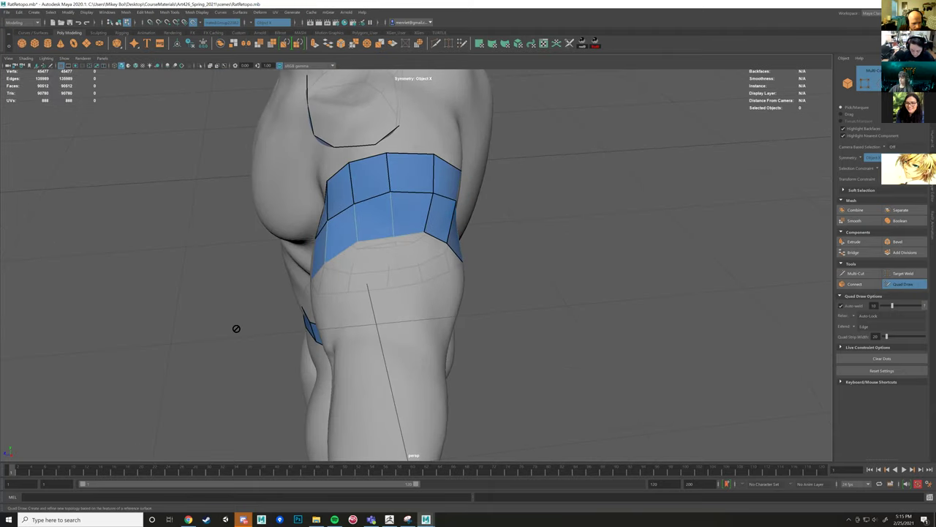
pyautogui.keyDown('alt'); pyautogui.moveTo(236, 329); pyautogui.dragTo(435, 242); pyautogui.keyUp('alt')
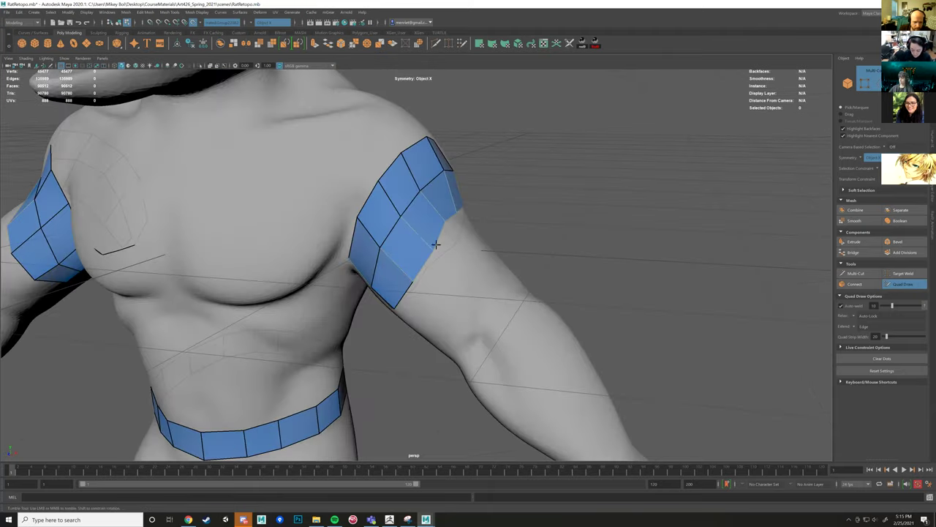
pyautogui.click(904, 287)
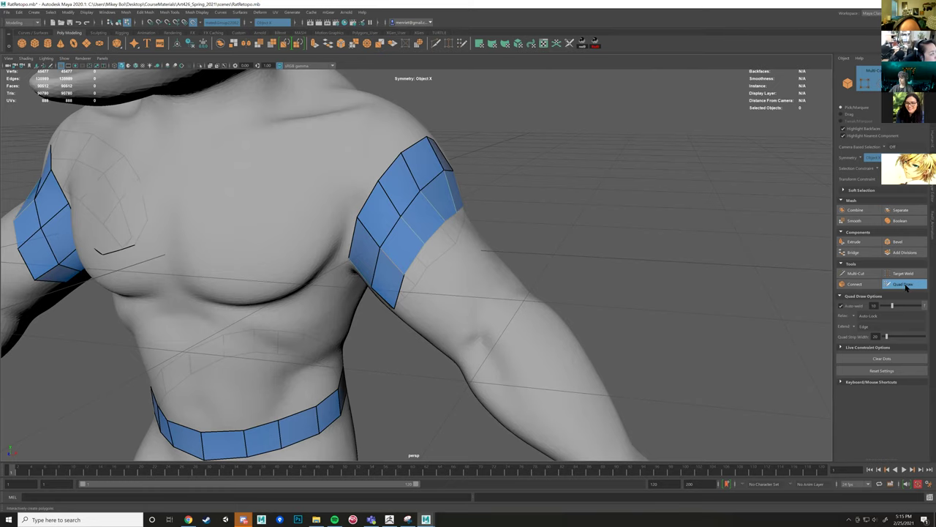
pyautogui.moveTo(591, 293)
pyautogui.keyDown('alt'); pyautogui.mouseDown()
pyautogui.moveTo(445, 278)
pyautogui.moveTo(481, 230)
pyautogui.moveTo(434, 246)
pyautogui.moveTo(429, 188)
pyautogui.moveTo(438, 176)
pyautogui.moveTo(418, 261)
pyautogui.moveTo(374, 271)
pyautogui.moveTo(441, 251)
pyautogui.moveTo(414, 244)
pyautogui.moveTo(381, 271)
pyautogui.moveTo(464, 242)
pyautogui.moveTo(487, 253)
pyautogui.mouseUp(); pyautogui.keyUp('alt')
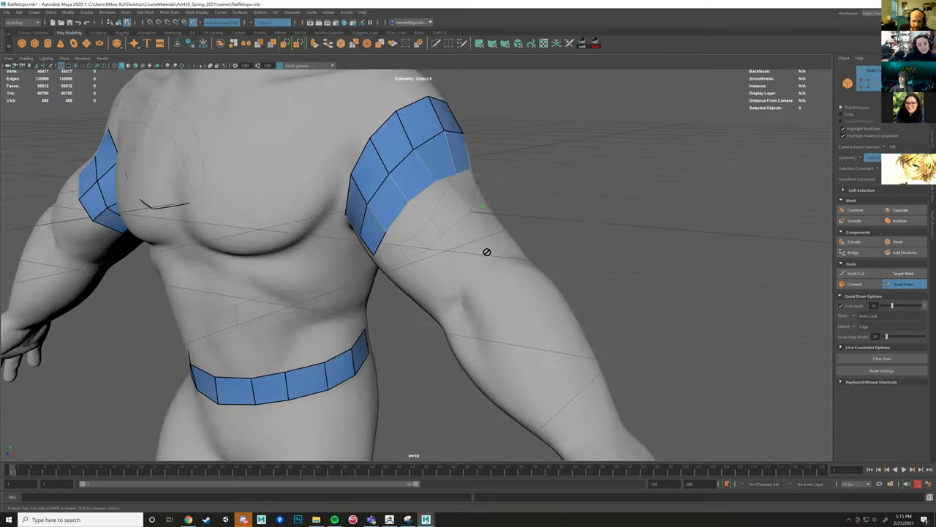
pyautogui.moveTo(428, 230)
pyautogui.keyDown('alt'); pyautogui.mouseDown()
pyautogui.moveTo(385, 229)
pyautogui.moveTo(359, 182)
pyautogui.moveTo(395, 186)
pyautogui.moveTo(354, 206)
pyautogui.moveTo(439, 213)
pyautogui.moveTo(400, 223)
pyautogui.moveTo(491, 182)
pyautogui.mouseUp(); pyautogui.keyUp('alt')
pyautogui.keyDown('shift'); pyautogui.click(392, 201); pyautogui.keyUp('shift')
pyautogui.hotkey('ctrl', 'z')
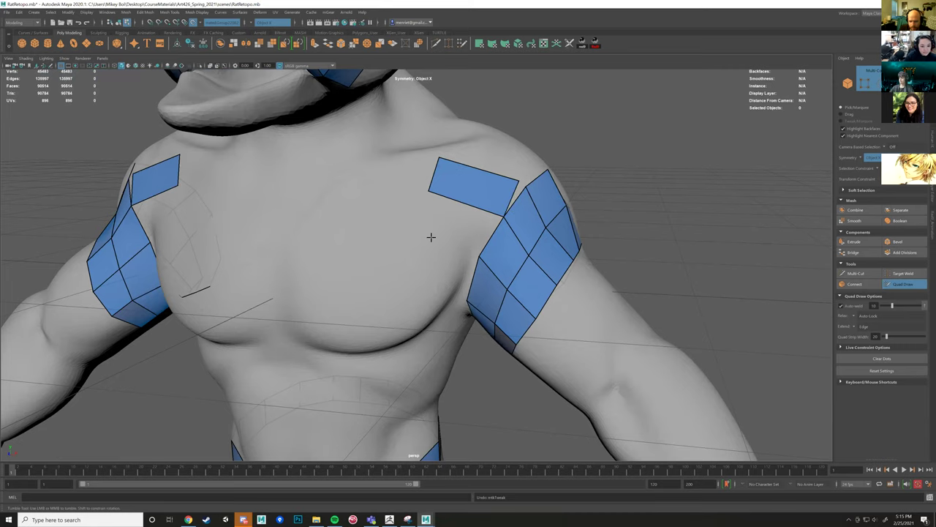
pyautogui.hotkey('ctrl', 'z')
pyautogui.hotkey('ctrl', 'z')
pyautogui.hotkey('ctrl', 'z')
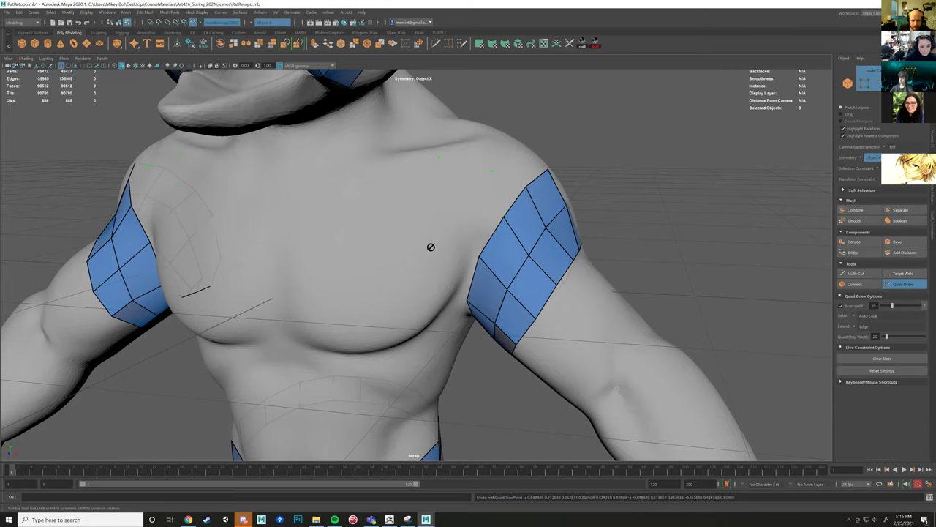
pyautogui.hotkey('ctrl', 'z')
# Place two parallel rows of dots along the lower contour of the chest muscles.
pyautogui.keyDown('alt'); pyautogui.moveTo(431, 247); pyautogui.dragTo(336, 244); pyautogui.keyUp('alt')
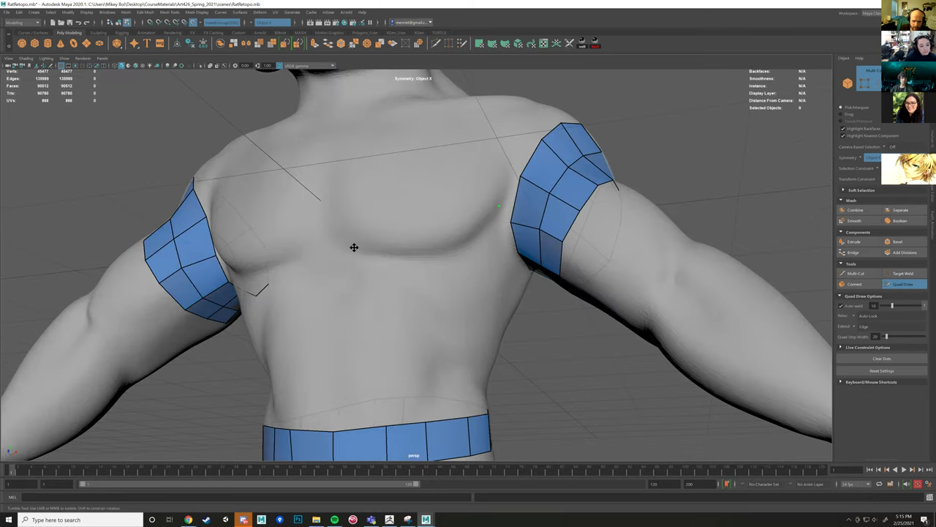
pyautogui.keyDown('alt'); pyautogui.moveTo(410, 254); pyautogui.dragTo(379, 244); pyautogui.keyUp('alt')
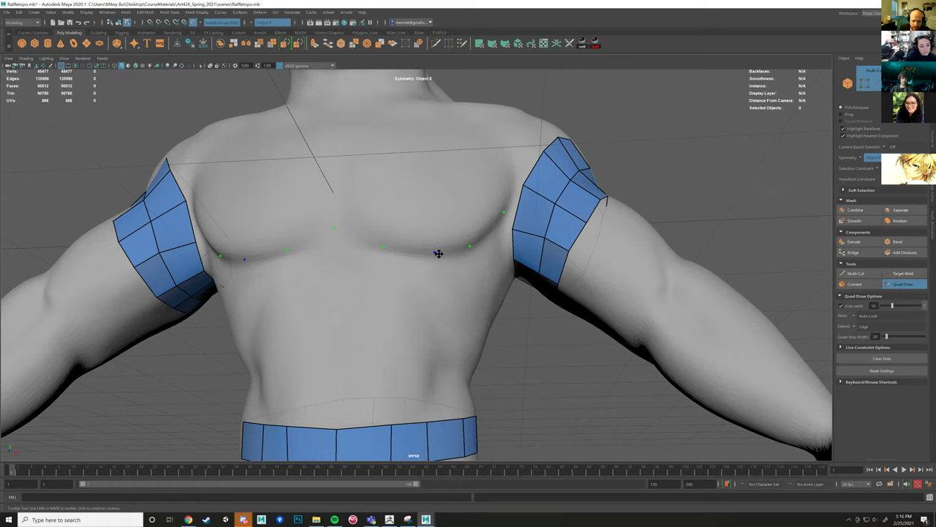
pyautogui.click(436, 223)
pyautogui.click(386, 220)
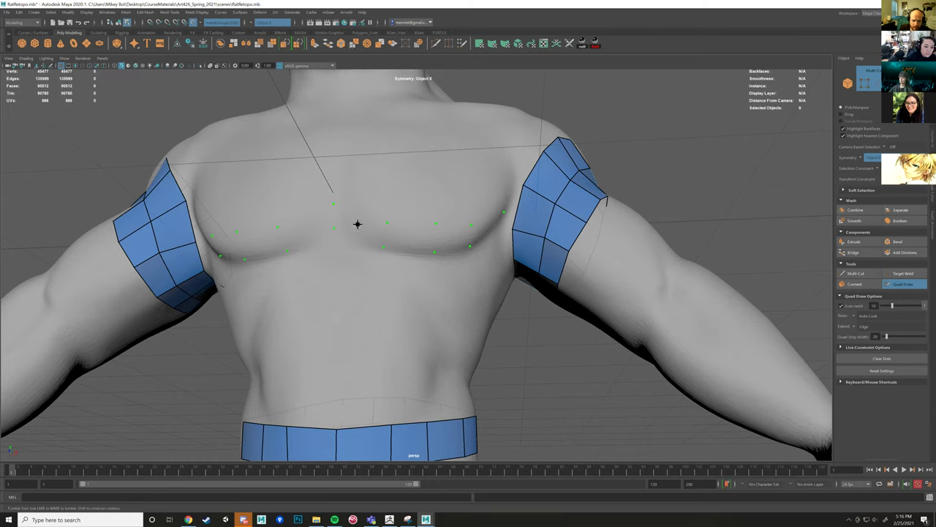
# Fill a strip of quads under the chest muscles and continue it up the side of the chest towards the armpit.
pyautogui.keyDown('shift'); pyautogui.click(357, 224); pyautogui.keyUp('shift')
pyautogui.keyDown('alt'); pyautogui.moveTo(412, 245); pyautogui.dragTo(403, 255); pyautogui.keyUp('alt')
pyautogui.keyDown('shift'); pyautogui.click(442, 251); pyautogui.keyUp('shift')
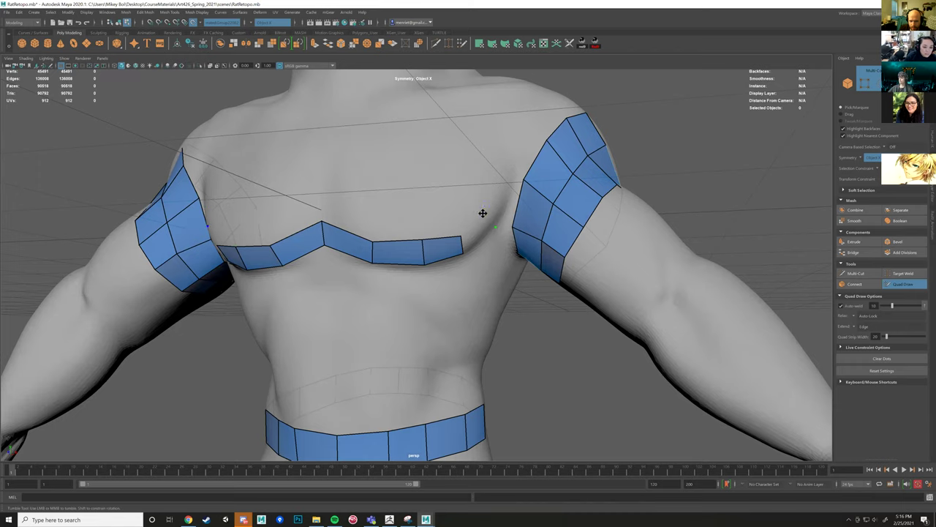
pyautogui.keyDown('shift'); pyautogui.click(480, 232); pyautogui.keyUp('shift')
pyautogui.moveTo(480, 232)
pyautogui.keyDown('alt'); pyautogui.mouseDown()
pyautogui.moveTo(424, 236)
pyautogui.moveTo(436, 217)
pyautogui.moveTo(439, 226)
pyautogui.moveTo(468, 207)
pyautogui.moveTo(435, 232)
pyautogui.moveTo(456, 242)
pyautogui.moveTo(409, 245)
pyautogui.moveTo(455, 273)
pyautogui.moveTo(426, 282)
pyautogui.moveTo(371, 275)
pyautogui.moveTo(388, 263)
pyautogui.moveTo(449, 275)
pyautogui.mouseUp(); pyautogui.keyUp('alt')
pyautogui.keyDown('ctrl'); pyautogui.click(431, 275); pyautogui.keyUp('ctrl')
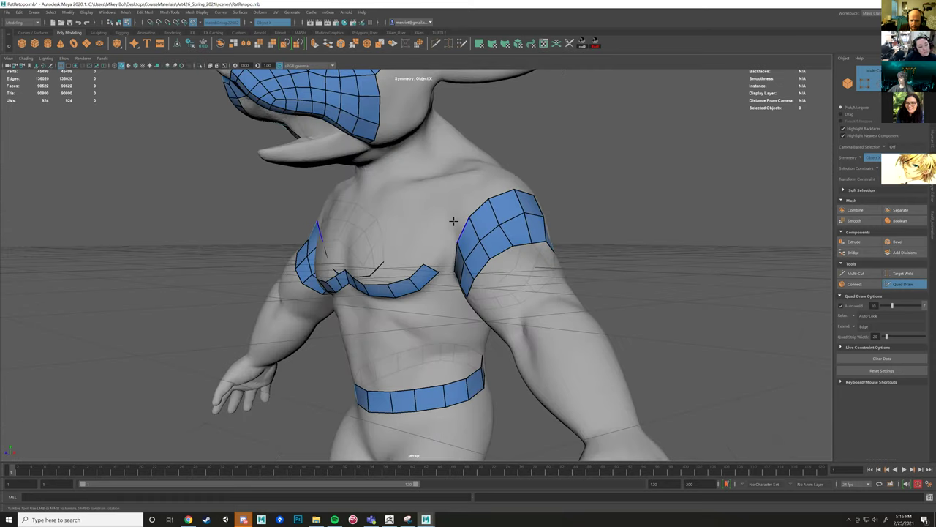
pyautogui.keyDown('alt'); pyautogui.moveTo(443, 222); pyautogui.dragTo(455, 268); pyautogui.keyUp('alt')
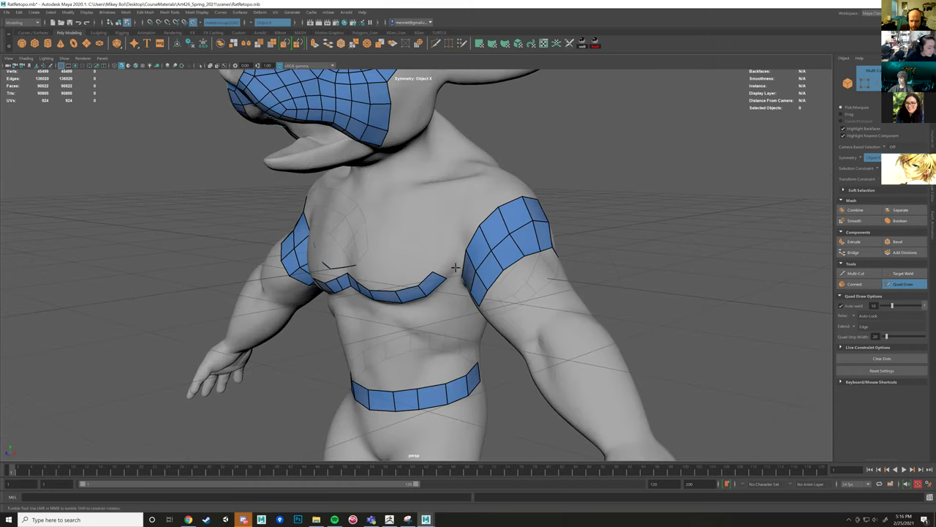
pyautogui.keyDown('shift'); pyautogui.click(443, 265); pyautogui.keyUp('shift')
# Extend the waist loop upward into several rows of quads covering the abdomen up to just below the chest.
pyautogui.keyDown('alt'); pyautogui.moveTo(444, 264); pyautogui.dragTo(387, 234); pyautogui.keyUp('alt')
pyautogui.keyDown('alt'); pyautogui.moveTo(386, 235); pyautogui.dragTo(445, 221, button='middle'); pyautogui.keyUp('alt')
pyautogui.scroll(-5, 439, 228)
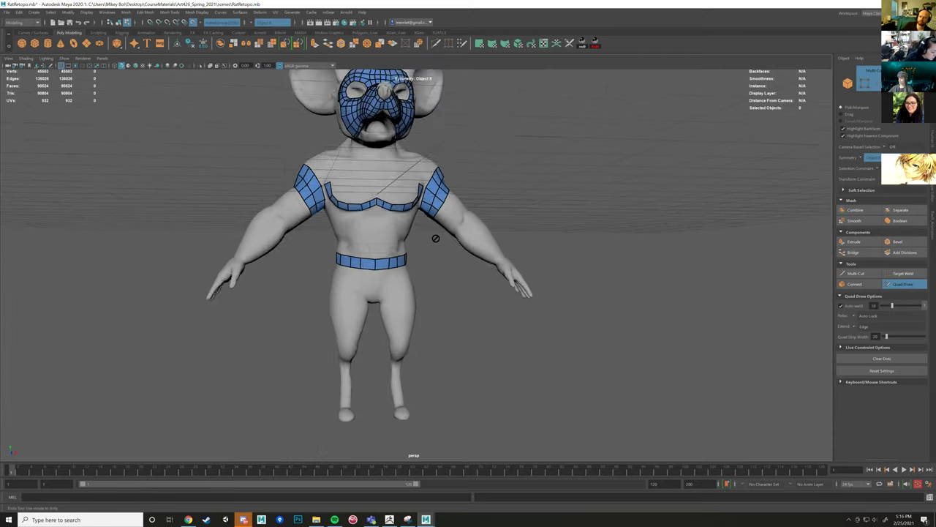
pyautogui.scroll(8, 435, 242)
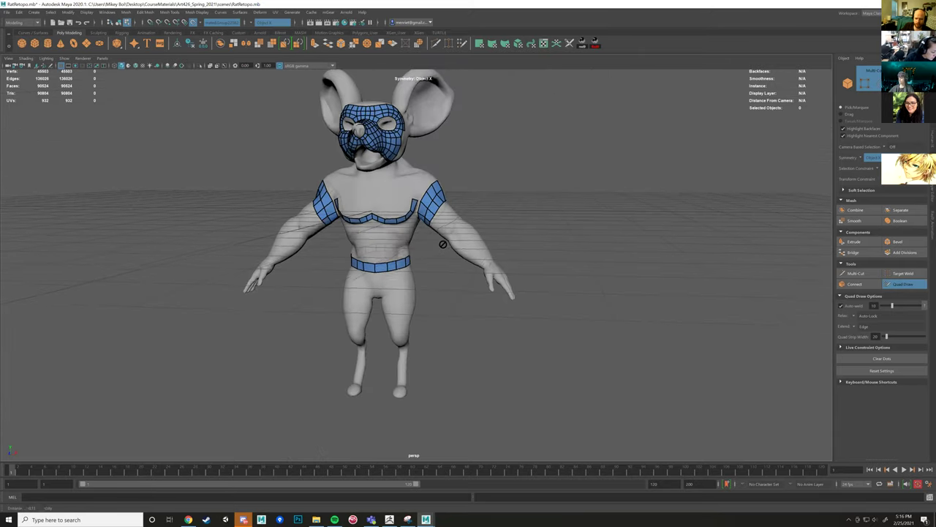
pyautogui.keyDown('alt'); pyautogui.moveTo(395, 230); pyautogui.dragTo(374, 173); pyautogui.keyUp('alt')
pyautogui.scroll(-2, 369, 234)
pyautogui.scroll(-3, 375, 187)
pyautogui.keyDown('alt'); pyautogui.moveTo(439, 344); pyautogui.dragTo(449, 380); pyautogui.keyUp('alt')
pyautogui.keyDown('alt'); pyautogui.moveTo(426, 296); pyautogui.dragTo(450, 355, button='middle'); pyautogui.keyUp('alt')
pyautogui.scroll(-3, 431, 261)
pyautogui.keyDown('alt'); pyautogui.moveTo(430, 261); pyautogui.dragTo(403, 213); pyautogui.keyUp('alt')
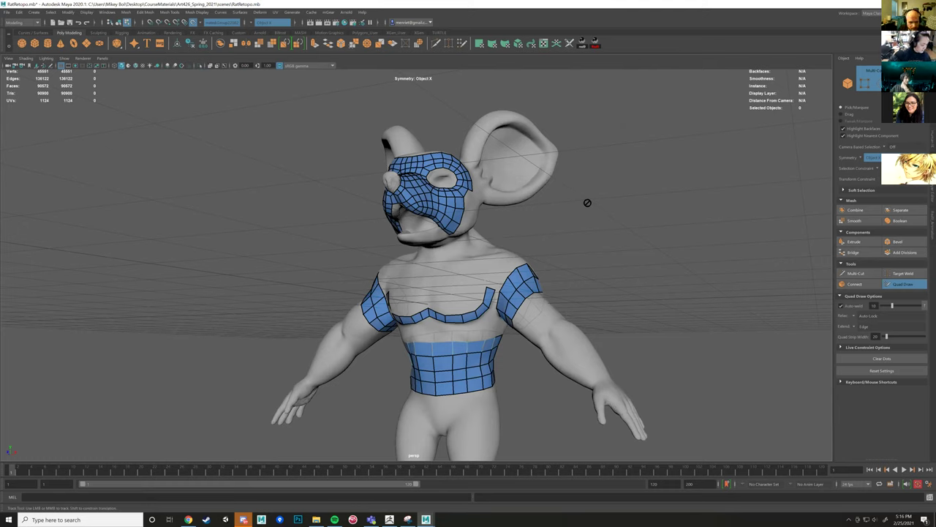
# Leave Quad Draw, return to object mode and select the retopology mesh.
pyautogui.keyDown('alt'); pyautogui.moveTo(583, 212); pyautogui.dragTo(573, 217); pyautogui.keyUp('alt')
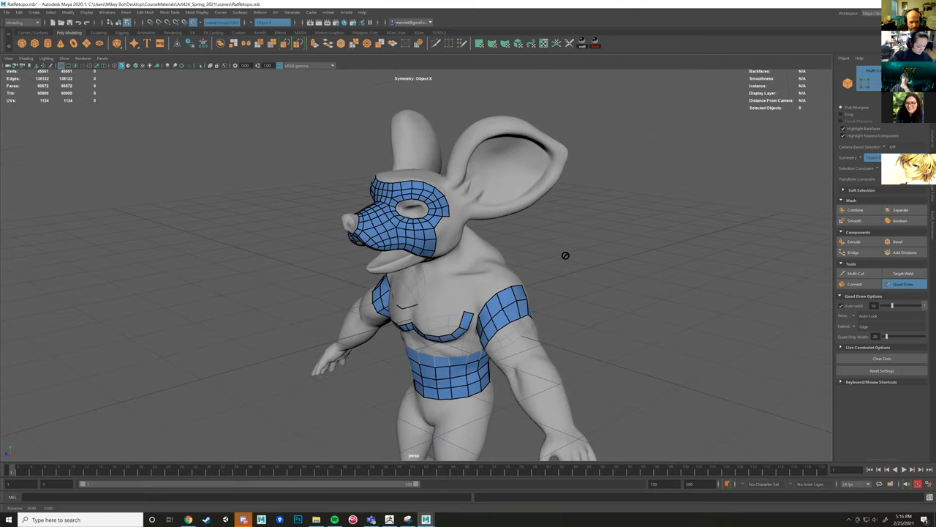
pyautogui.keyDown('alt'); pyautogui.moveTo(380, 198); pyautogui.dragTo(406, 228); pyautogui.keyUp('alt')
pyautogui.scroll(3, 406, 228)
pyautogui.press('w')
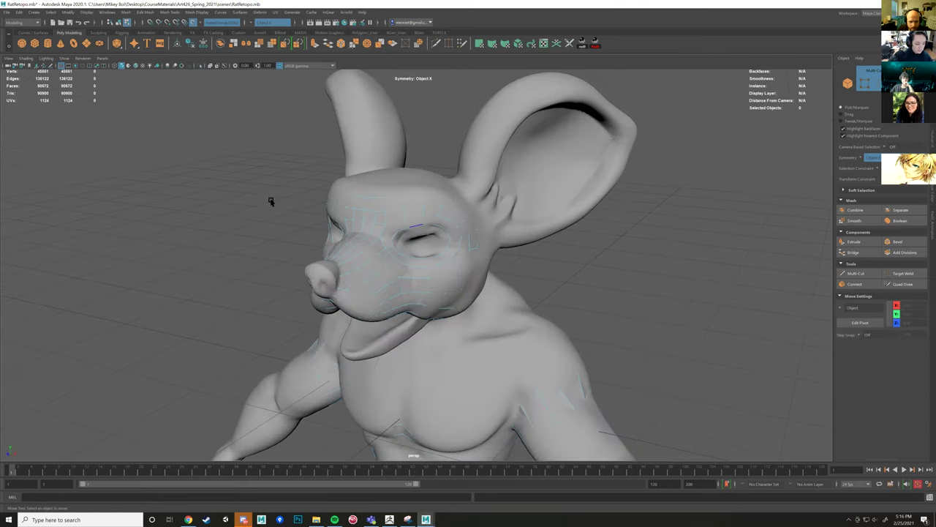
pyautogui.moveTo(306, 190); pyautogui.dragTo(264, 196, button='right')
pyautogui.scroll(-2, 274, 209)
pyautogui.keyDown('alt'); pyautogui.moveTo(273, 208); pyautogui.dragTo(378, 192); pyautogui.keyUp('alt')
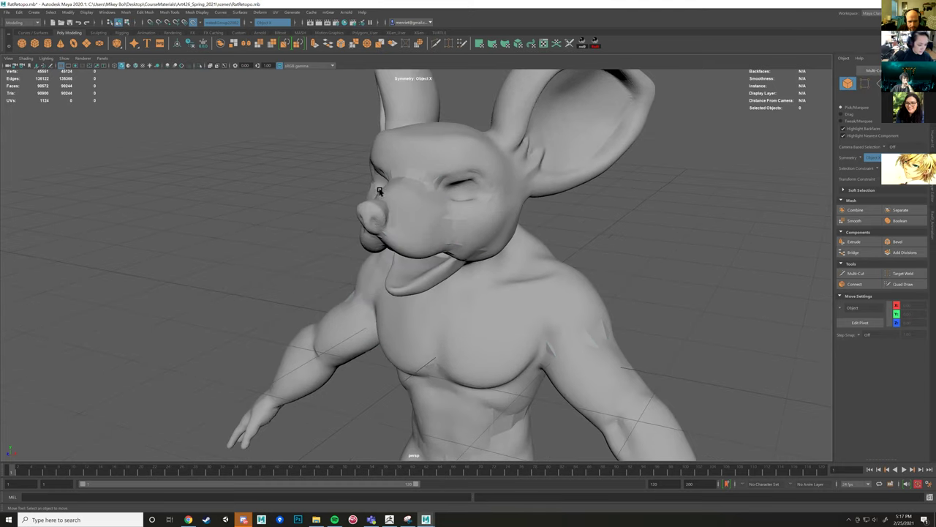
pyautogui.click(417, 178)
pyautogui.scroll(-3, 417, 178)
pyautogui.keyDown('alt'); pyautogui.moveTo(469, 287); pyautogui.dragTo(397, 223); pyautogui.keyUp('alt')
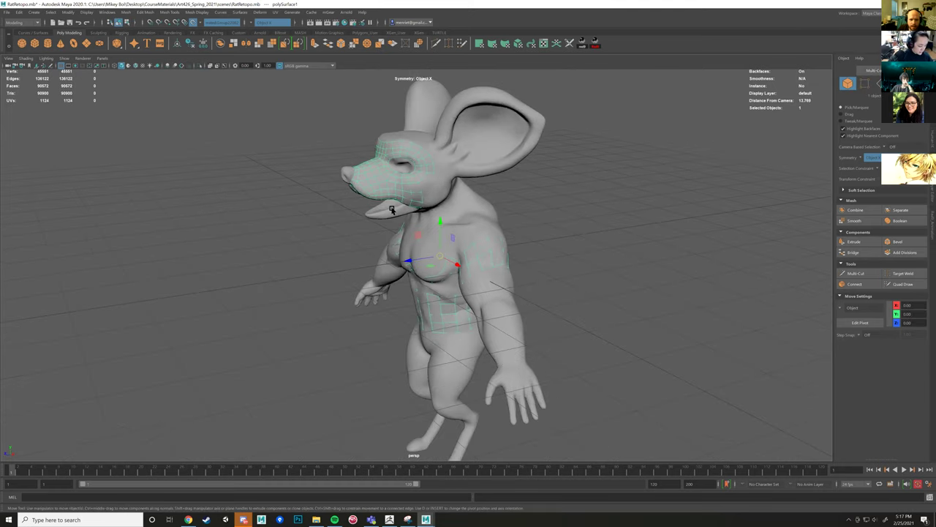
# Try to restart Quad Draw with the retopology mesh deselected.
pyautogui.keyDown('alt'); pyautogui.moveTo(515, 210); pyautogui.dragTo(579, 209); pyautogui.keyUp('alt')
pyautogui.click(579, 210)
pyautogui.scroll(4, 520, 251)
pyautogui.click(902, 284)
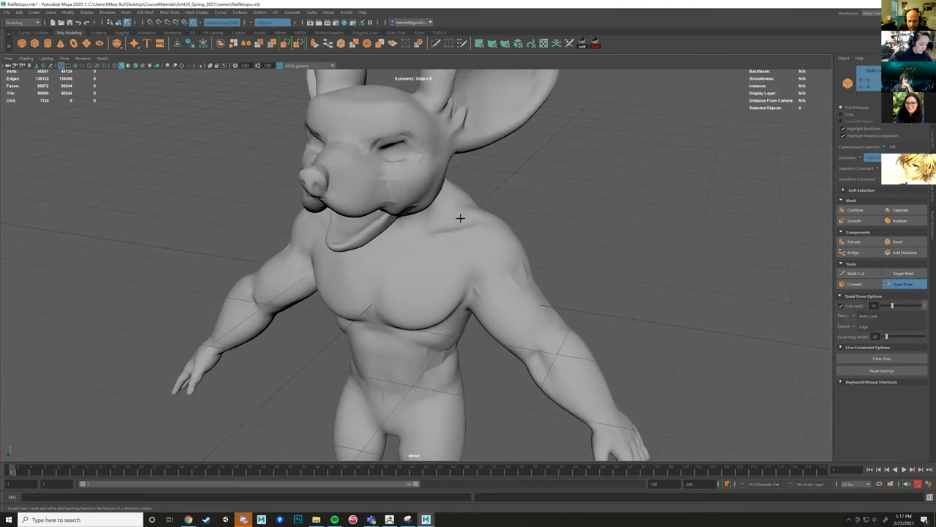
# Undo the deselection so the retopology mesh is selected, and restart Quad Draw on it.
pyautogui.hotkey('ctrl', 'z')
pyautogui.press('w')
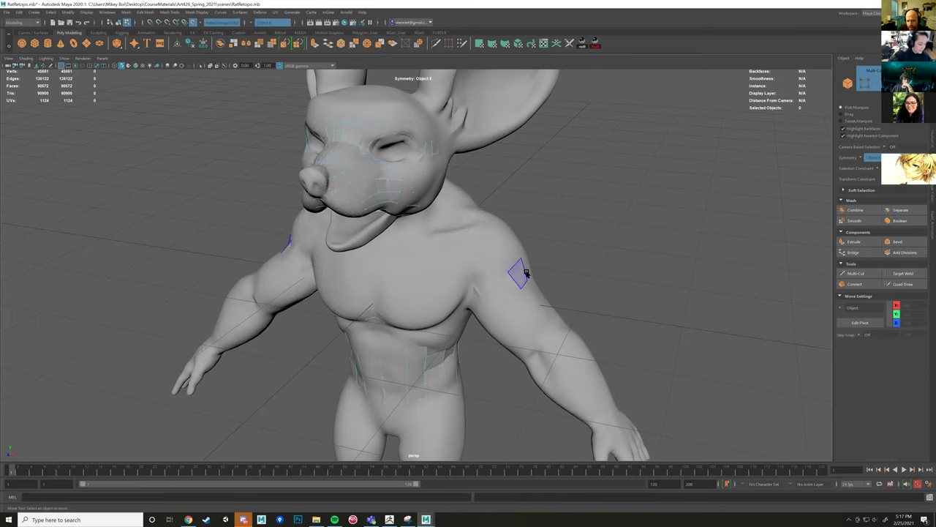
pyautogui.keyDown('alt'); pyautogui.moveTo(558, 267); pyautogui.dragTo(556, 269); pyautogui.keyUp('alt')
pyautogui.moveTo(557, 268); pyautogui.dragTo(643, 245, button='right')
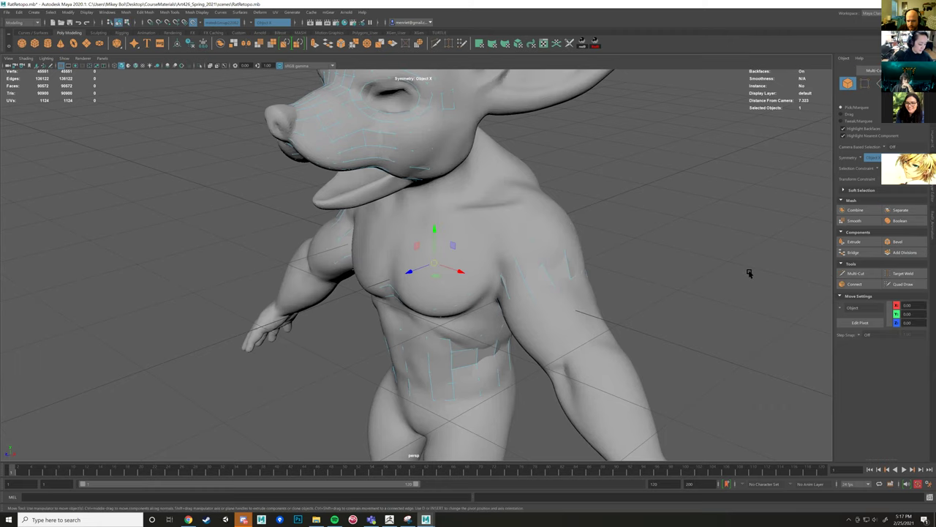
pyautogui.click(749, 273)
pyautogui.hotkey('ctrl', 'z')
pyautogui.keyDown('alt'); pyautogui.moveTo(750, 273); pyautogui.dragTo(748, 268); pyautogui.keyUp('alt')
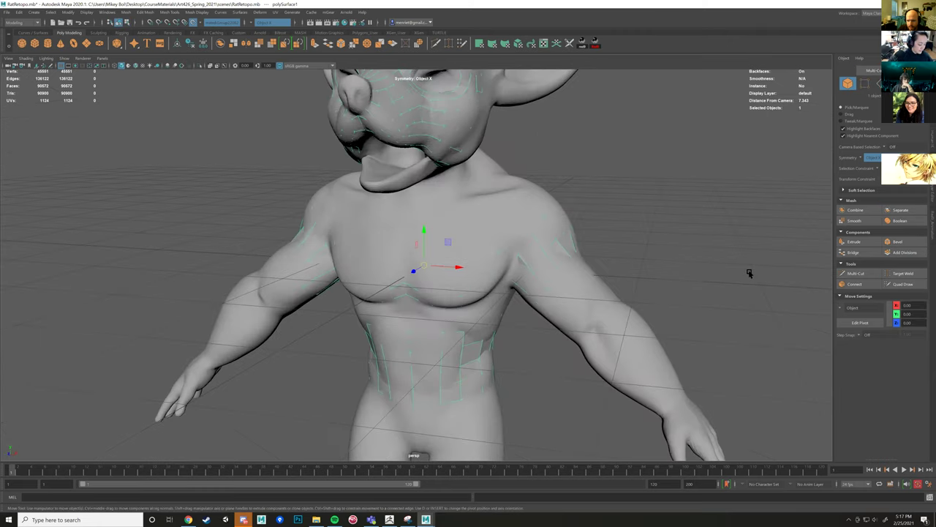
pyautogui.click(903, 284)
# Place dots across the middle of the chest and fill quads above the chest strip from the centre line outward.
pyautogui.keyDown('alt'); pyautogui.moveTo(443, 260); pyautogui.dragTo(426, 250); pyautogui.keyUp('alt')
pyautogui.click(422, 248)
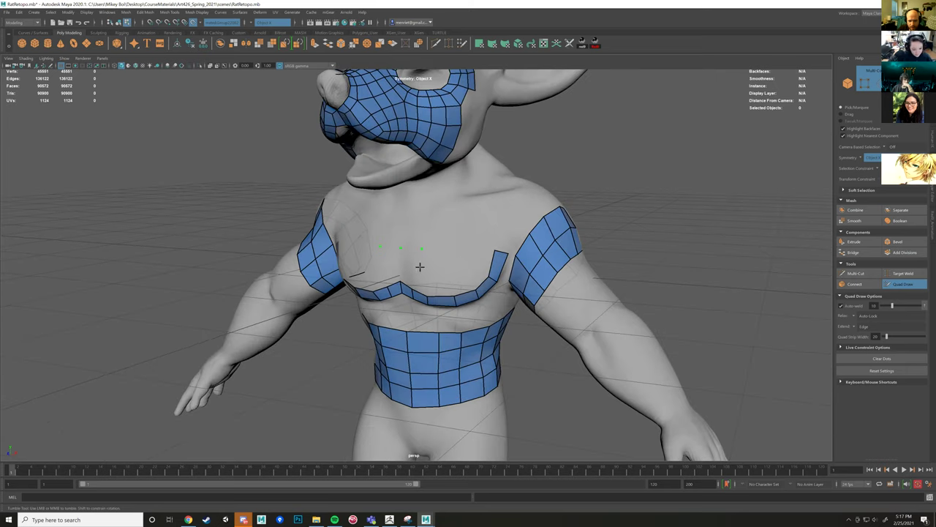
pyautogui.keyDown('shift'); pyautogui.click(393, 260); pyautogui.keyUp('shift')
pyautogui.keyDown('shift'); pyautogui.click(410, 260); pyautogui.keyUp('shift')
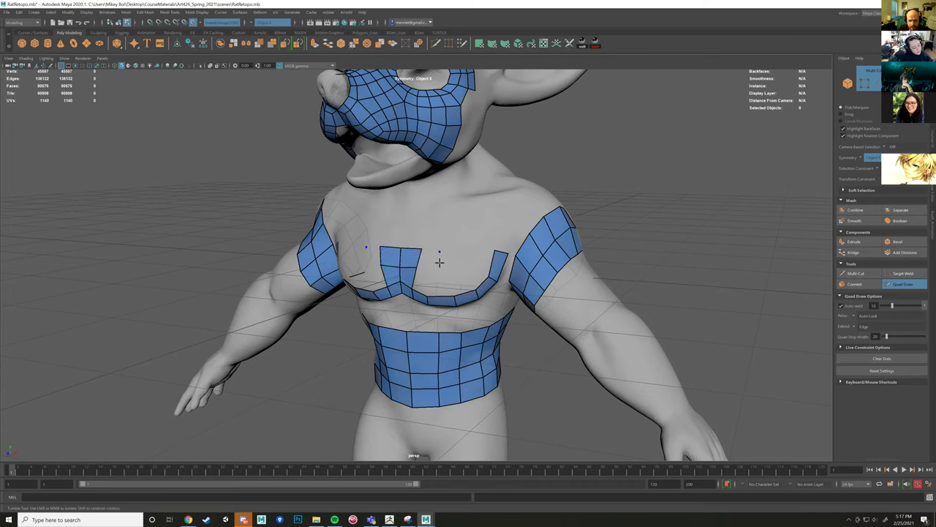
pyautogui.keyDown('shift'); pyautogui.click(423, 276); pyautogui.keyUp('shift')
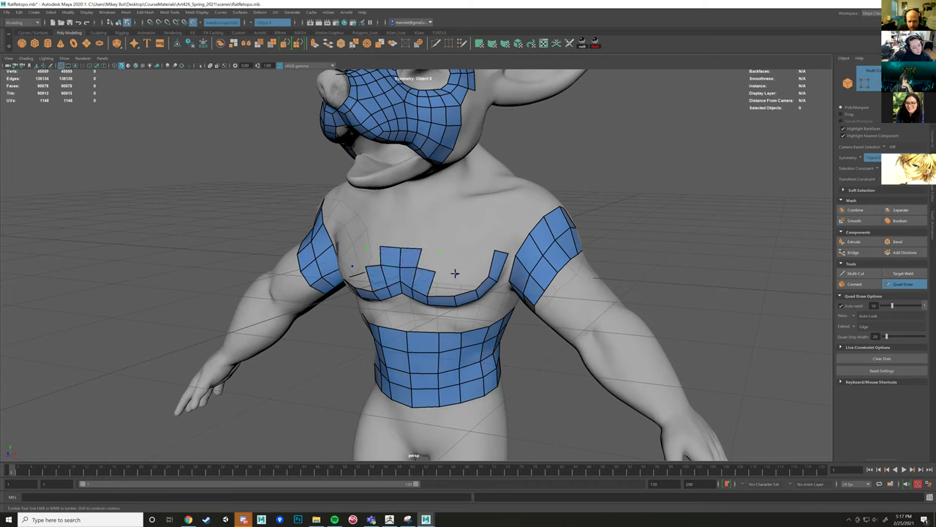
pyautogui.keyDown('shift'); pyautogui.click(444, 286); pyautogui.keyUp('shift')
pyautogui.keyDown('shift'); pyautogui.click(449, 262); pyautogui.keyUp('shift')
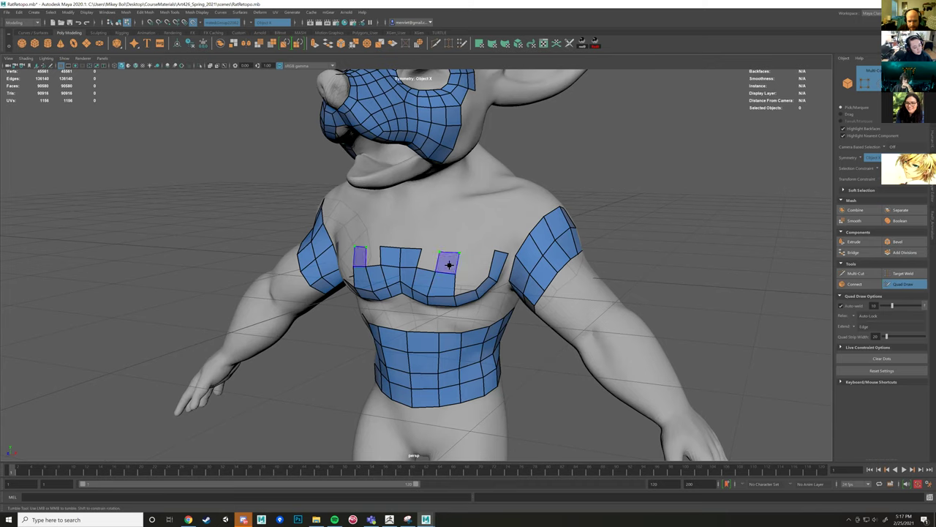
pyautogui.keyDown('shift'); pyautogui.click(427, 257); pyautogui.keyUp('shift')
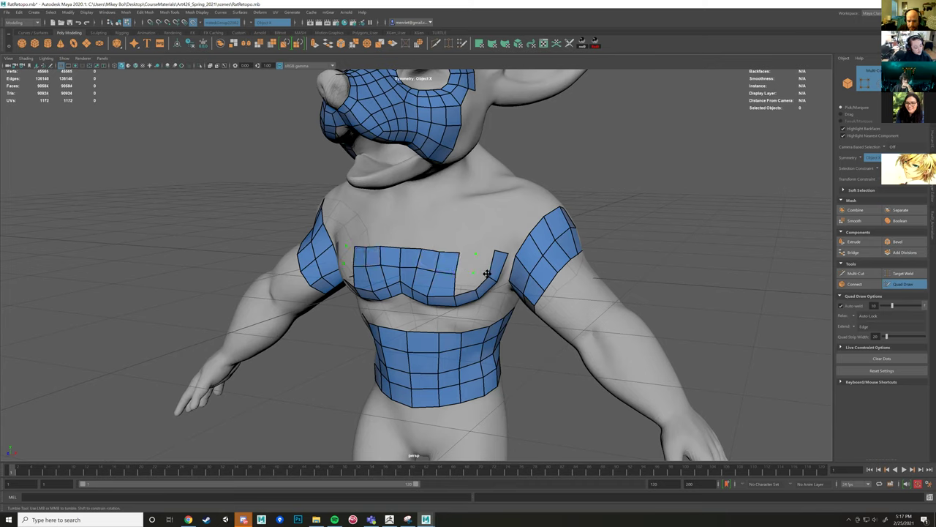
# Fill the outer chest quads towards the armpit, close the remaining triangular gap and relax the chest patch.
pyautogui.keyDown('shift'); pyautogui.click(483, 257); pyautogui.keyUp('shift')
pyautogui.keyDown('shift'); pyautogui.click(464, 261); pyautogui.keyUp('shift')
pyautogui.keyDown('shift'); pyautogui.click(465, 282); pyautogui.keyUp('shift')
pyautogui.keyDown('alt'); pyautogui.moveTo(485, 296); pyautogui.dragTo(458, 265); pyautogui.keyUp('alt')
pyautogui.scroll(5, 458, 265)
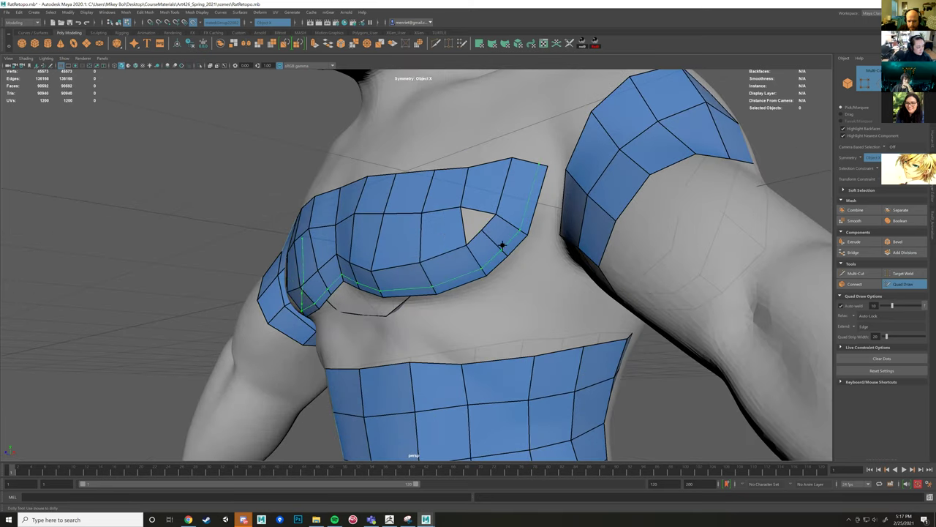
pyautogui.keyDown('shift'); pyautogui.click(482, 230); pyautogui.keyUp('shift')
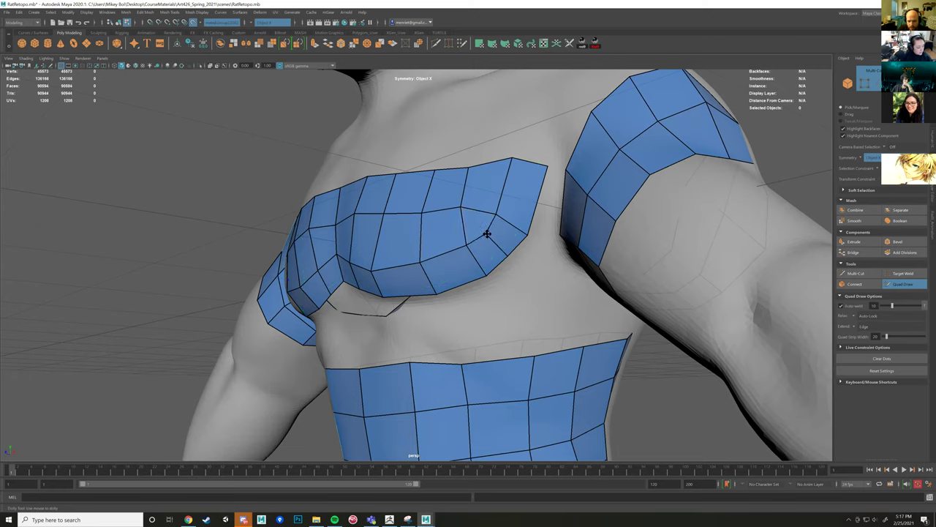
pyautogui.moveTo(496, 229)
pyautogui.keyDown('shift'); pyautogui.mouseDown()
pyautogui.moveTo(491, 216)
pyautogui.moveTo(460, 242)
pyautogui.moveTo(370, 230)
pyautogui.moveTo(376, 255)
pyautogui.mouseUp(); pyautogui.keyUp('shift')
pyautogui.scroll(-6, 387, 236)
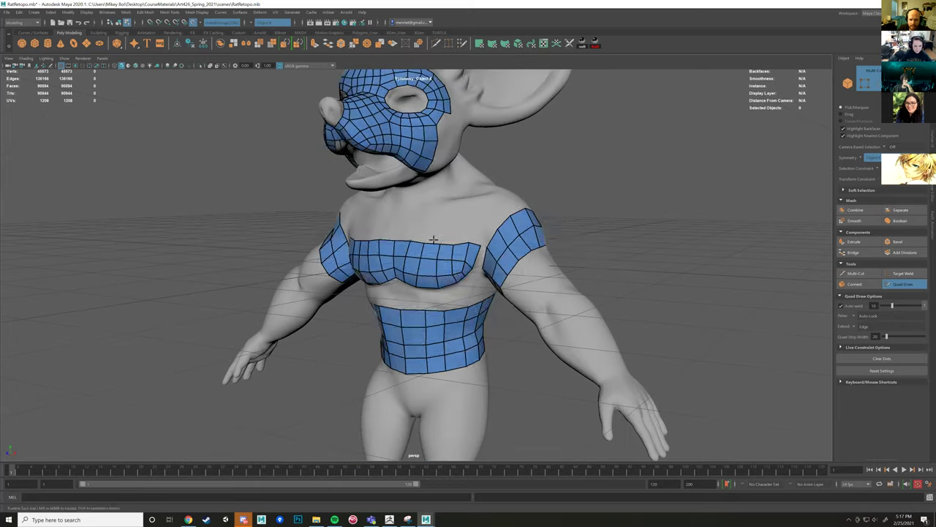
# Leave Quad Draw for object mode, disable Make Live and hide the decimated rat sculpt.
pyautogui.press('w')
pyautogui.moveTo(575, 207); pyautogui.dragTo(610, 196, button='right')
pyautogui.keyDown('alt'); pyautogui.moveTo(536, 149); pyautogui.dragTo(485, 170); pyautogui.keyUp('alt')
pyautogui.click(485, 170)
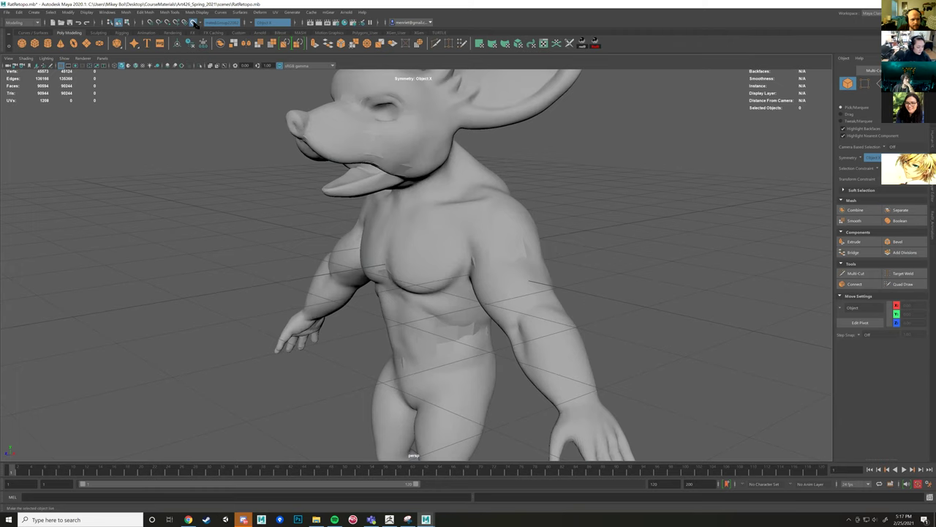
pyautogui.click(193, 22)
pyautogui.click(484, 175)
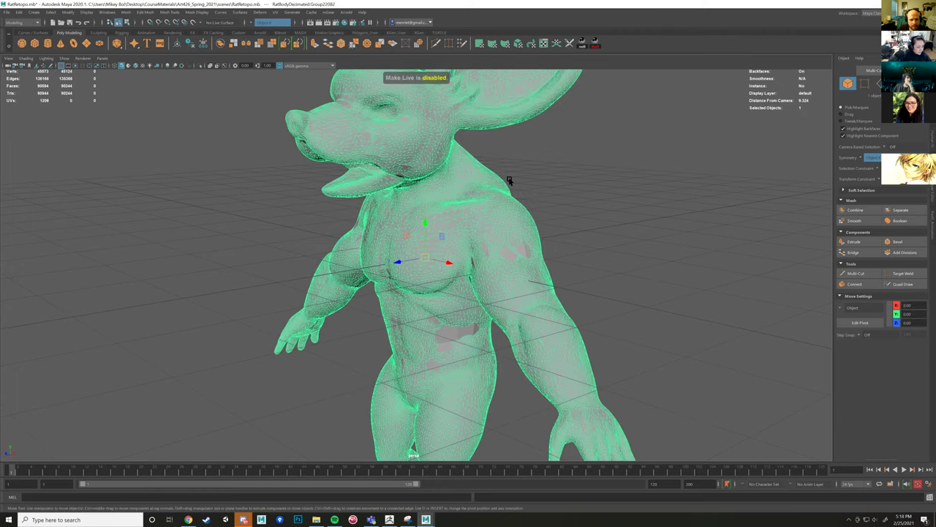
pyautogui.hotkey('ctrl', 'h')
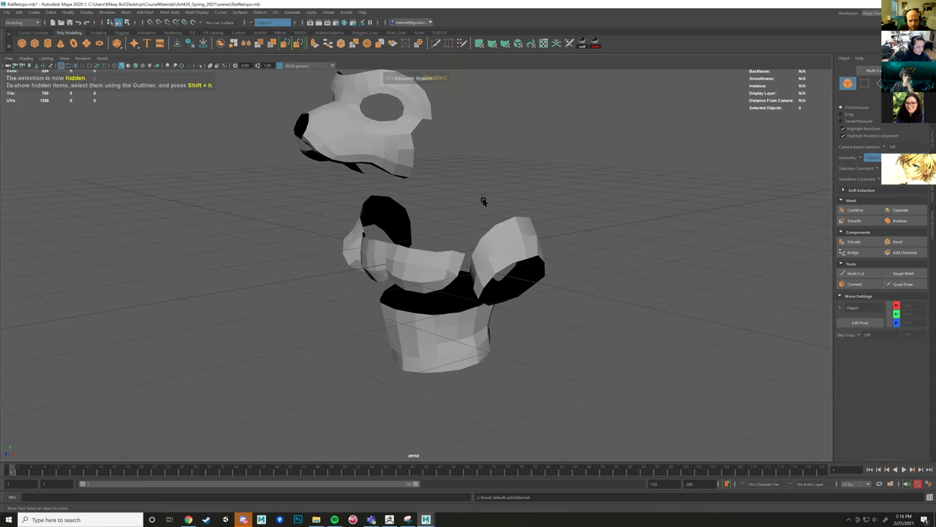
# Select the retopology mesh and soften its edges.
pyautogui.click(515, 214)
pyautogui.keyDown('alt'); pyautogui.moveTo(557, 199); pyautogui.dragTo(442, 212); pyautogui.keyUp('alt')
pyautogui.click(475, 237)
pyautogui.click(426, 163)
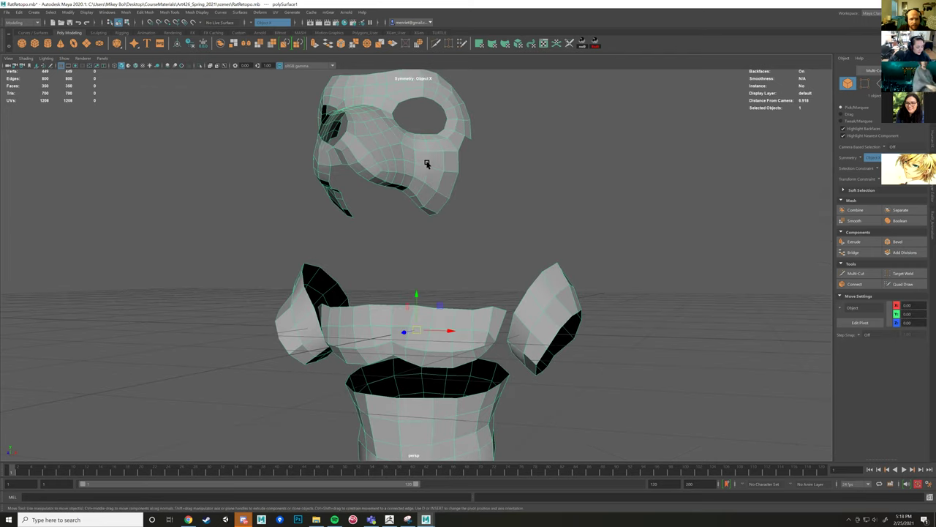
pyautogui.click(19, 23)
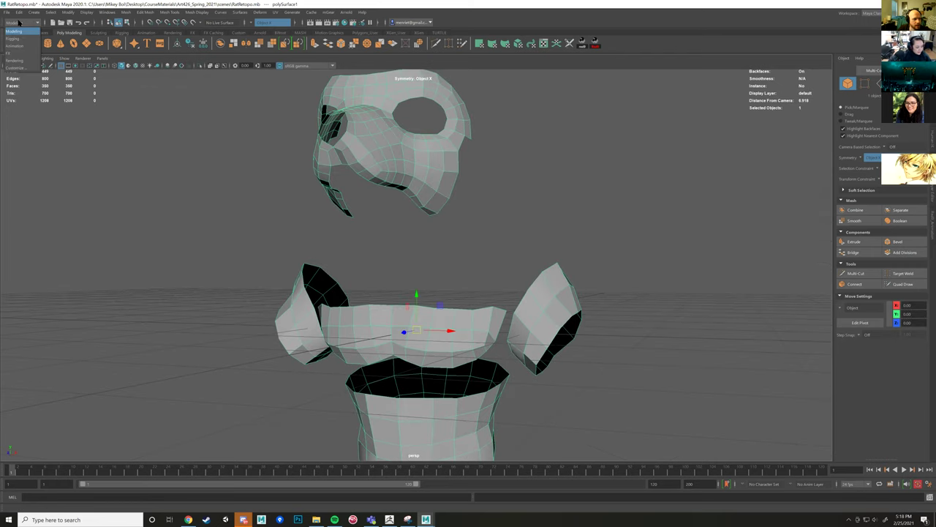
pyautogui.click(19, 23)
pyautogui.click(198, 12)
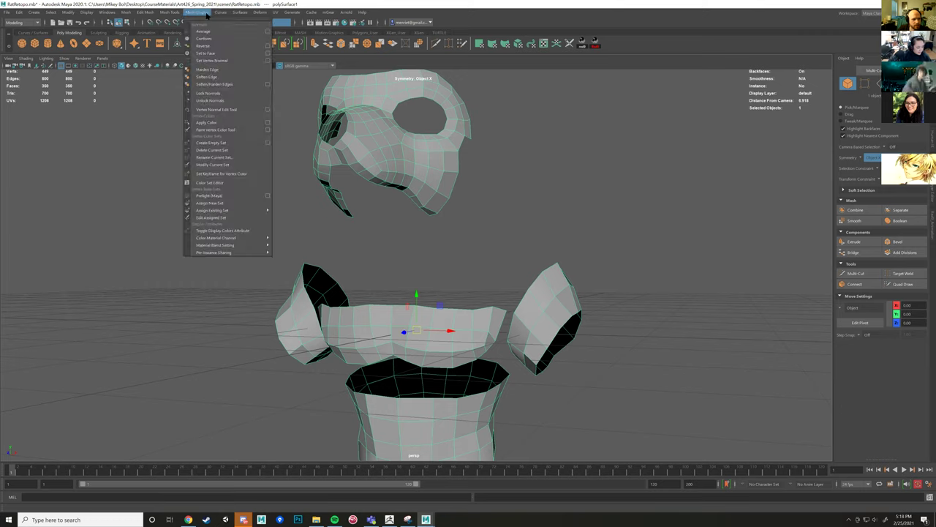
pyautogui.click(215, 77)
# Examine the shading of the face, chest, arm and waist pieces from several angles, and switch to ZBrush.
pyautogui.click(546, 179)
pyautogui.keyDown('alt'); pyautogui.moveTo(546, 179); pyautogui.dragTo(644, 245); pyautogui.keyUp('alt')
pyautogui.keyDown('alt'); pyautogui.moveTo(543, 241); pyautogui.dragTo(450, 366); pyautogui.keyUp('alt')
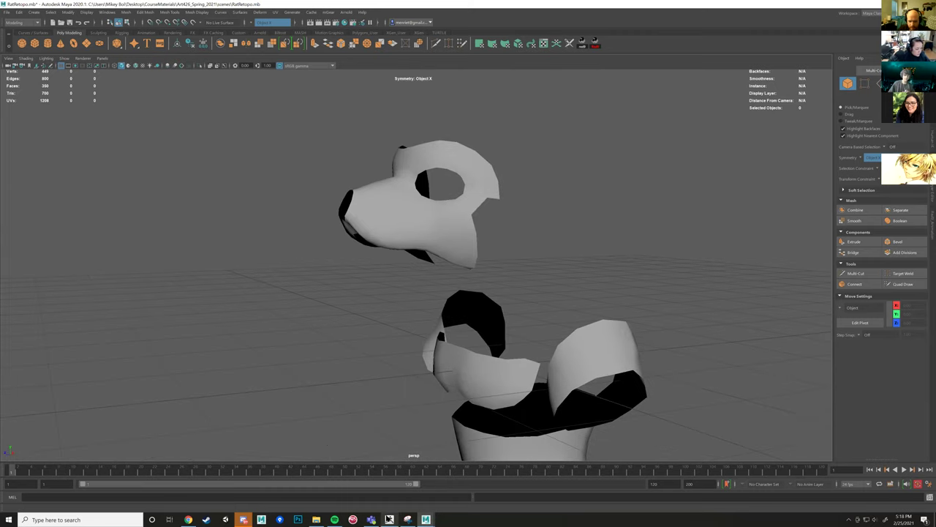
pyautogui.keyDown('alt'); pyautogui.moveTo(490, 380); pyautogui.dragTo(519, 385); pyautogui.keyUp('alt')
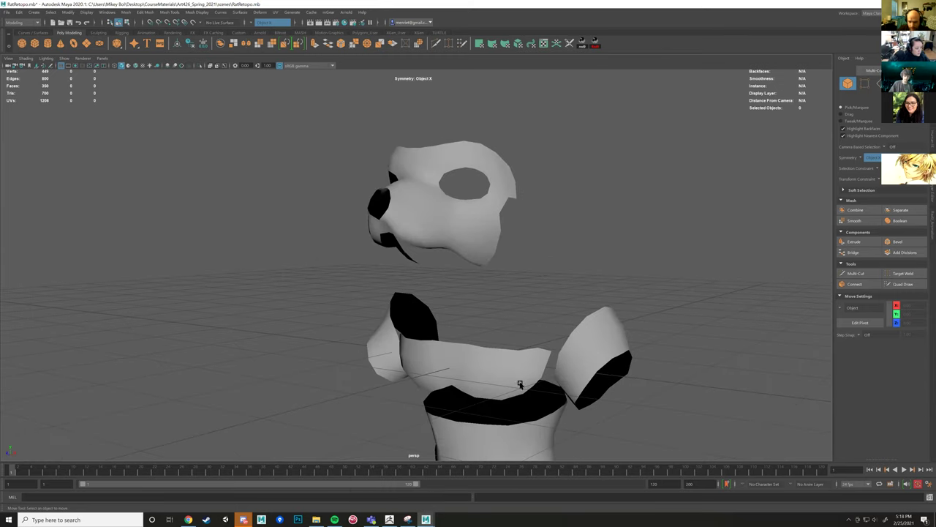
pyautogui.click(393, 329)
pyautogui.moveTo(439, 344)
pyautogui.keyDown('alt'); pyautogui.mouseDown()
pyautogui.moveTo(417, 338)
pyautogui.moveTo(435, 340)
pyautogui.mouseUp(); pyautogui.keyUp('alt')
pyautogui.keyDown('alt'); pyautogui.moveTo(435, 340); pyautogui.dragTo(475, 338, button='right'); pyautogui.keyUp('alt')
pyautogui.keyDown('alt'); pyautogui.moveTo(344, 338); pyautogui.dragTo(426, 337); pyautogui.keyUp('alt')
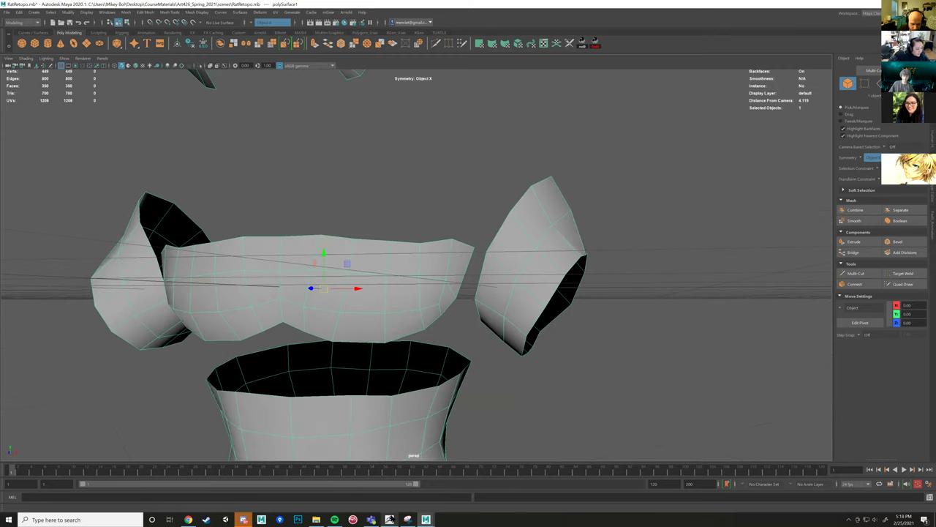
pyautogui.click(387, 483)
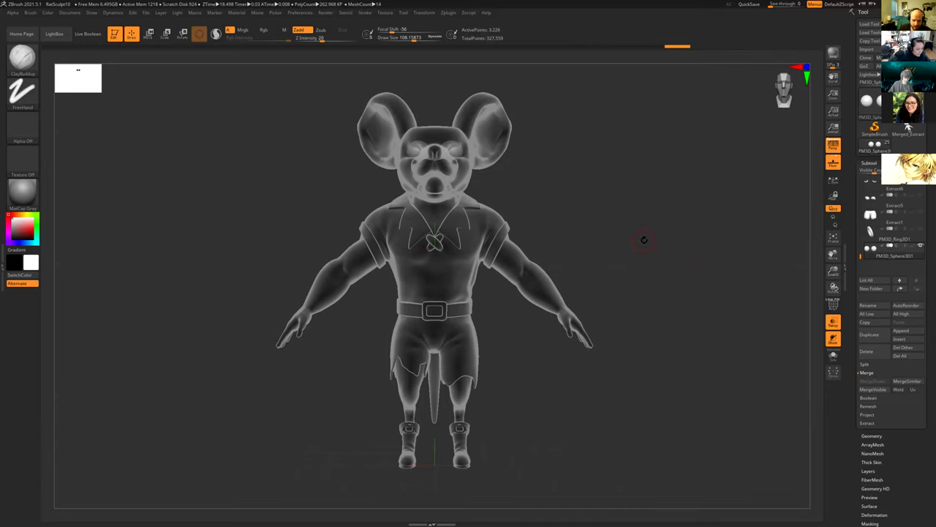
# Turn off the transparent display and examine the rat's shirt collar, neck tie and sleeve from the front and side.
pyautogui.click(833, 322)
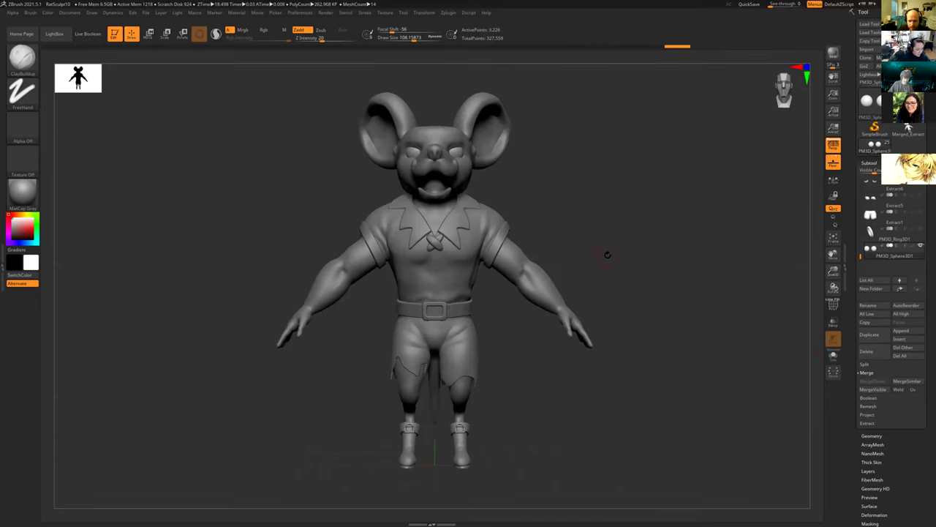
pyautogui.moveTo(608, 306)
pyautogui.keyDown('alt'); pyautogui.mouseDown()
pyautogui.moveTo(608, 297)
pyautogui.moveTo(713, 310)
pyautogui.moveTo(665, 291)
pyautogui.moveTo(429, 278)
pyautogui.mouseUp(); pyautogui.keyUp('alt')
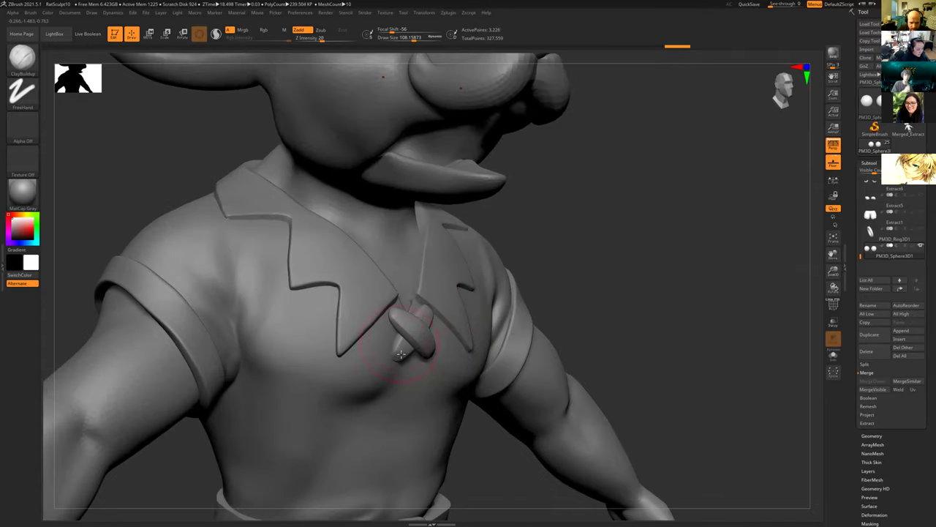
pyautogui.moveTo(156, 163); pyautogui.dragTo(351, 183)
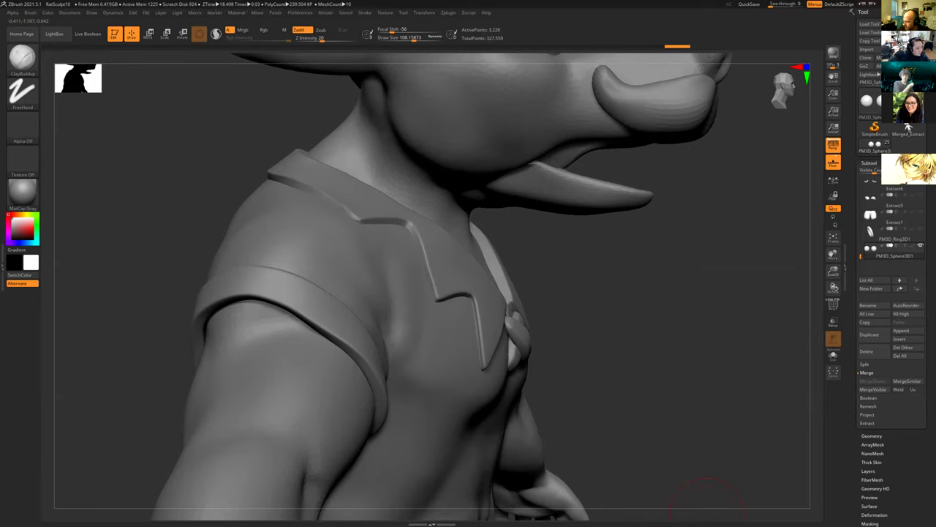
# Switch to Maya and select the retopology mesh to show its wireframe.
pyautogui.hotkey('alt', 'Tab')
pyautogui.click(625, 363)
pyautogui.scroll(-1, 513, 317)
pyautogui.scroll(-4, 512, 317)
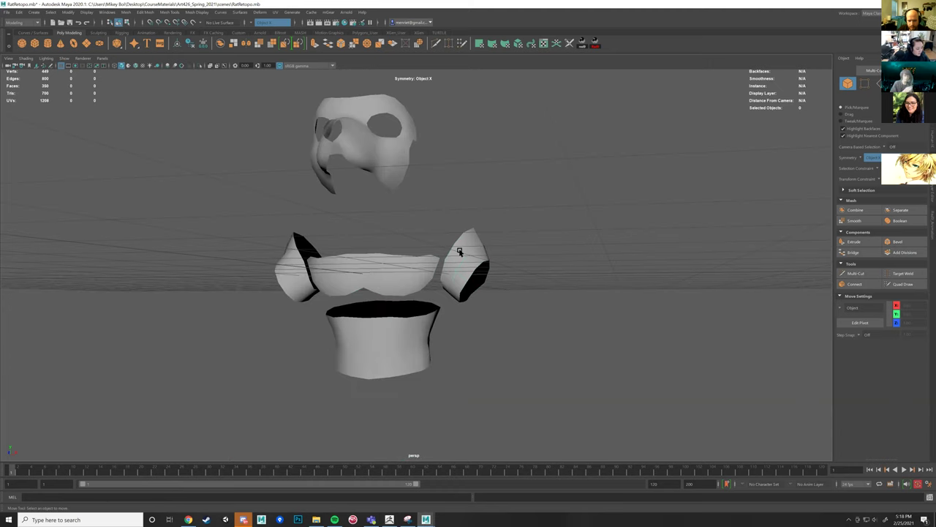
pyautogui.click(459, 252)
pyautogui.keyDown('alt'); pyautogui.moveTo(717, 366); pyautogui.dragTo(575, 368); pyautogui.keyUp('alt')
pyautogui.keyDown('alt'); pyautogui.moveTo(425, 183); pyautogui.dragTo(501, 259, button='middle'); pyautogui.keyUp('alt')
pyautogui.scroll(1, 500, 258)
pyautogui.click(500, 258)
pyautogui.click(441, 216)
pyautogui.keyDown('alt'); pyautogui.moveTo(508, 253); pyautogui.dragTo(532, 253); pyautogui.keyUp('alt')
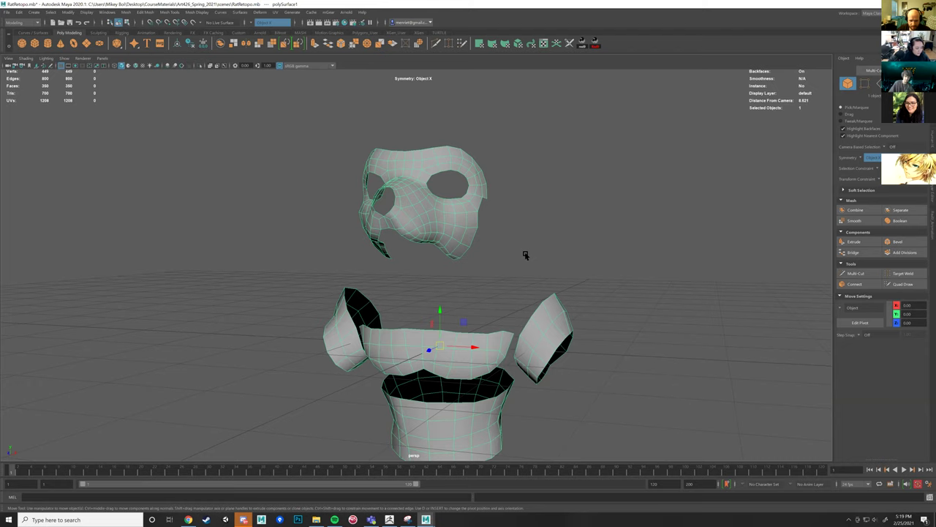
# Examine the topology around the muzzle, eye openings and arm bands from the side and front.
pyautogui.keyDown('alt'); pyautogui.moveTo(387, 271); pyautogui.dragTo(478, 279); pyautogui.keyUp('alt')
pyautogui.keyDown('alt'); pyautogui.moveTo(462, 282); pyautogui.dragTo(412, 264); pyautogui.keyUp('alt')
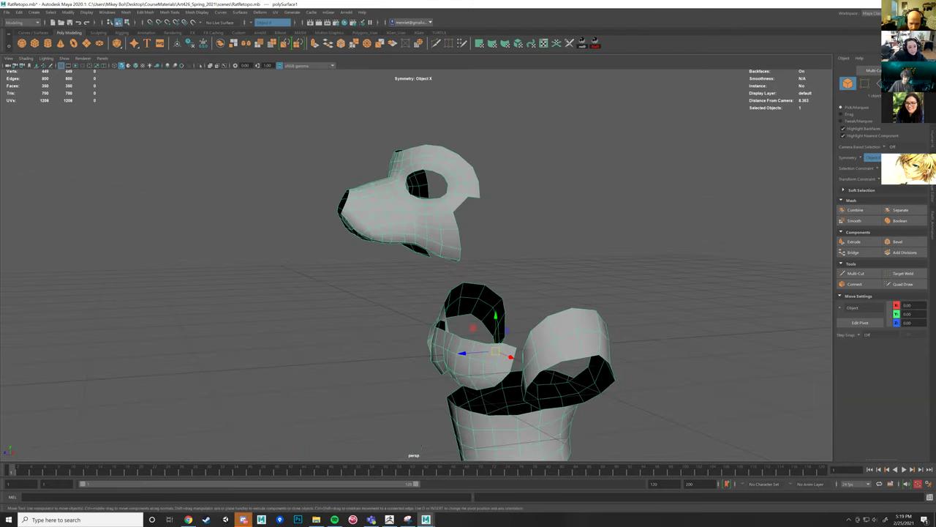
pyautogui.keyDown('alt'); pyautogui.moveTo(412, 264); pyautogui.dragTo(316, 237, button='middle'); pyautogui.keyUp('alt')
pyautogui.keyDown('alt'); pyautogui.moveTo(316, 237); pyautogui.dragTo(427, 259, button='right'); pyautogui.keyUp('alt')
pyautogui.keyDown('alt'); pyautogui.moveTo(427, 259); pyautogui.dragTo(585, 292); pyautogui.keyUp('alt')
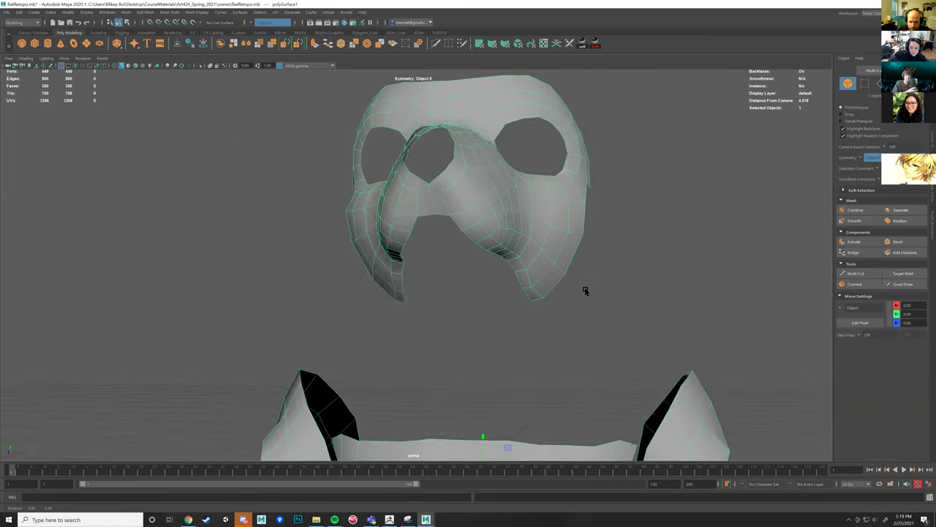
pyautogui.keyDown('alt'); pyautogui.moveTo(584, 292); pyautogui.dragTo(570, 261); pyautogui.keyUp('alt')
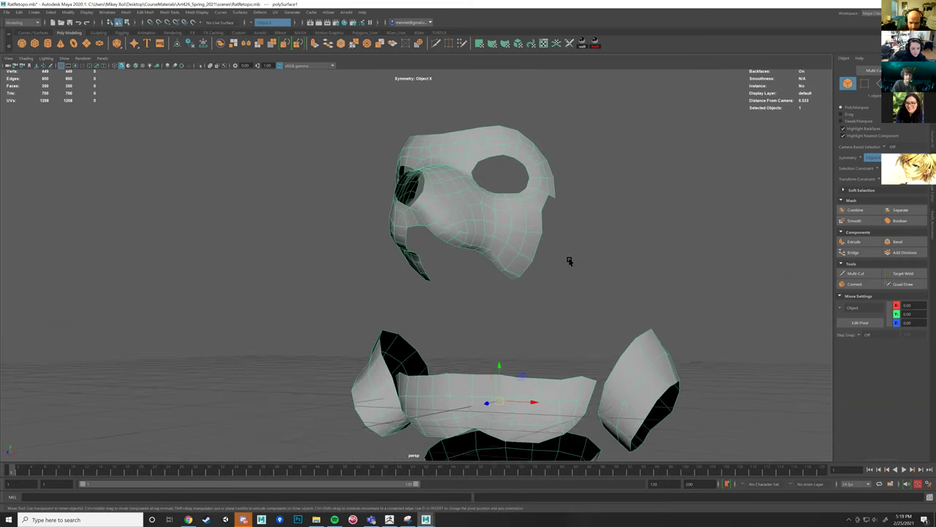
pyautogui.scroll(1, 570, 262)
# Switch to ZBrush and examine the rat sculpt's head, torso and full body from the front.
pyautogui.moveTo(389, 519)
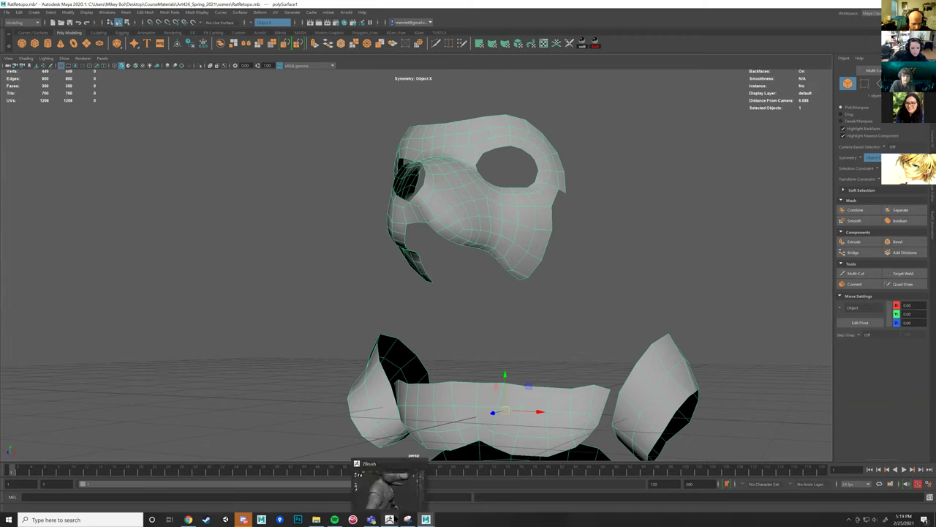
pyautogui.click(389, 487)
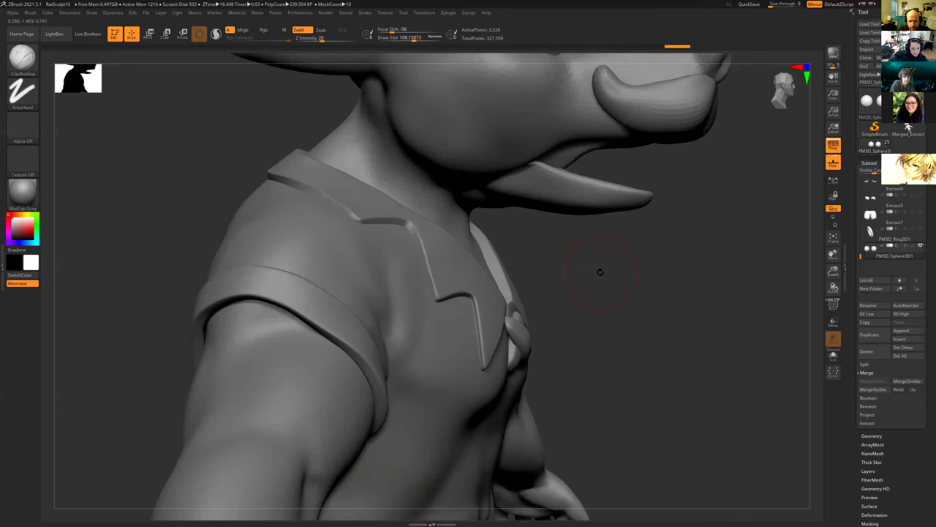
pyautogui.keyDown('alt'); pyautogui.moveTo(608, 291); pyautogui.dragTo(469, 256); pyautogui.keyUp('alt')
pyautogui.moveTo(581, 280); pyautogui.dragTo(672, 280)
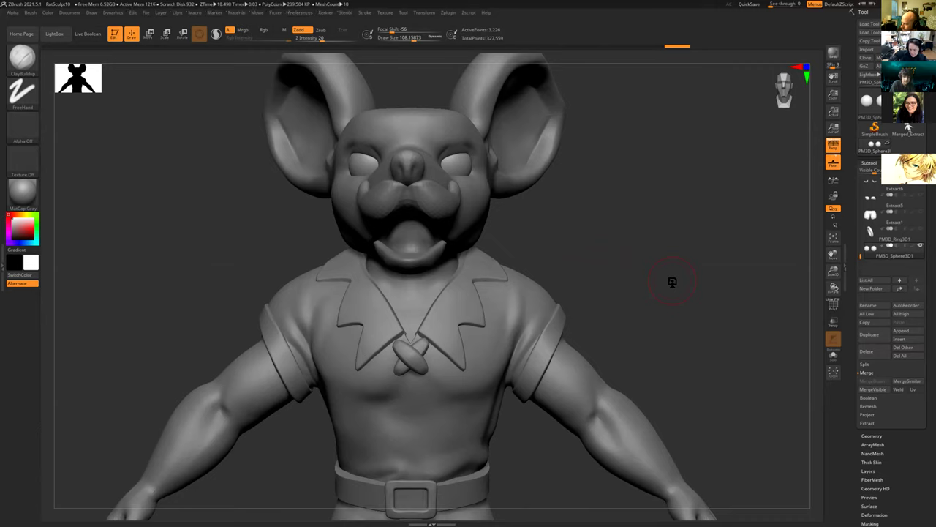
pyautogui.moveTo(679, 276)
pyautogui.mouseDown()
pyautogui.moveTo(666, 280)
pyautogui.moveTo(717, 276)
pyautogui.mouseUp()
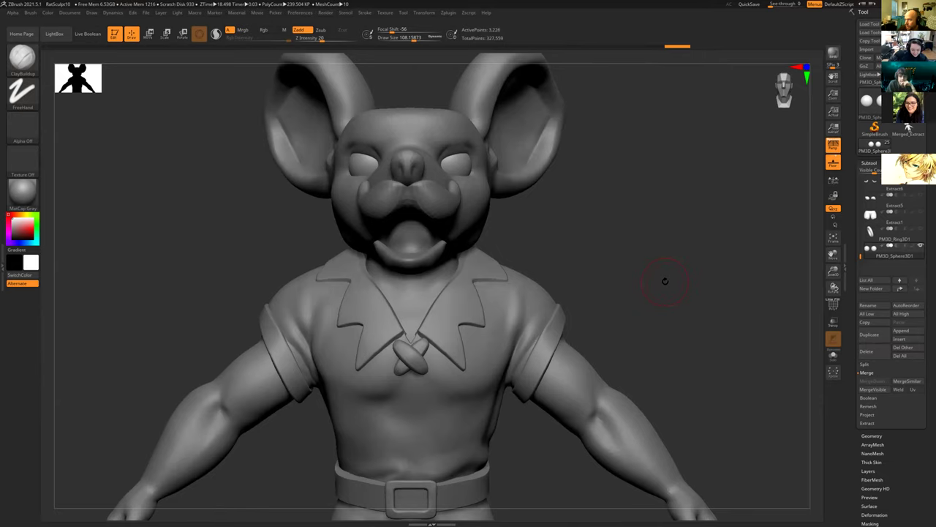
pyautogui.moveTo(665, 312)
pyautogui.mouseDown()
pyautogui.moveTo(657, 303)
pyautogui.moveTo(663, 259)
pyautogui.moveTo(676, 281)
pyautogui.mouseUp()
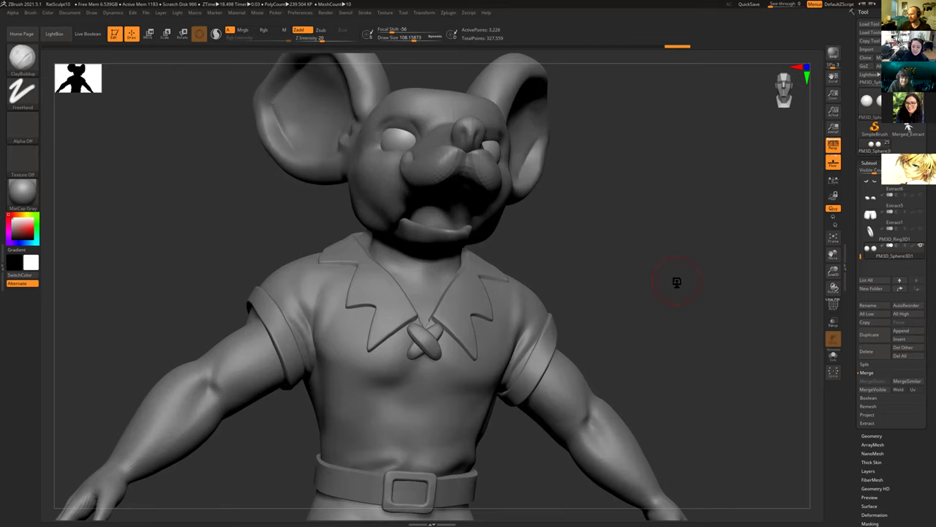
pyautogui.moveTo(627, 303)
pyautogui.mouseDown()
pyautogui.moveTo(622, 309)
pyautogui.moveTo(651, 308)
pyautogui.moveTo(599, 295)
pyautogui.moveTo(694, 298)
pyautogui.moveTo(649, 341)
pyautogui.moveTo(716, 354)
pyautogui.mouseUp()
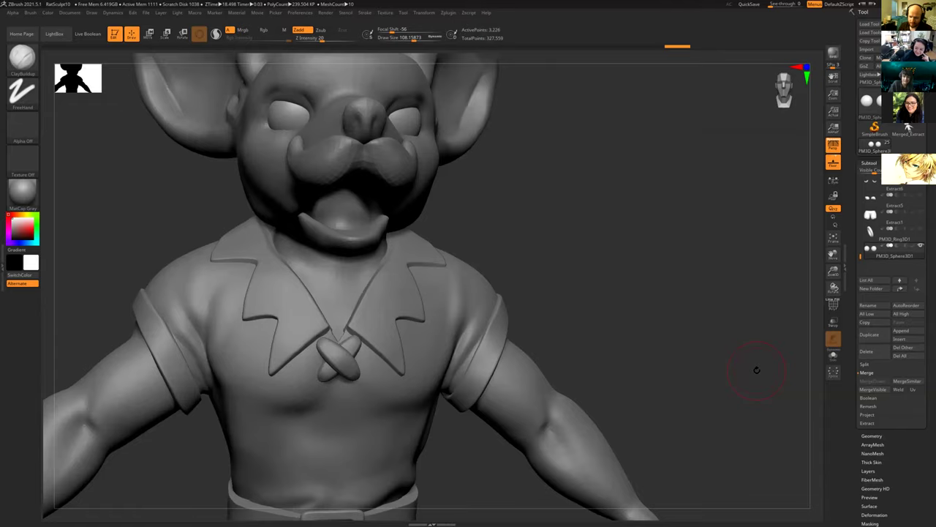
pyautogui.moveTo(739, 373); pyautogui.dragTo(730, 372)
pyautogui.moveTo(702, 297)
pyautogui.keyDown('alt'); pyautogui.mouseDown()
pyautogui.moveTo(577, 284)
pyautogui.moveTo(591, 278)
pyautogui.mouseUp(); pyautogui.keyUp('alt')
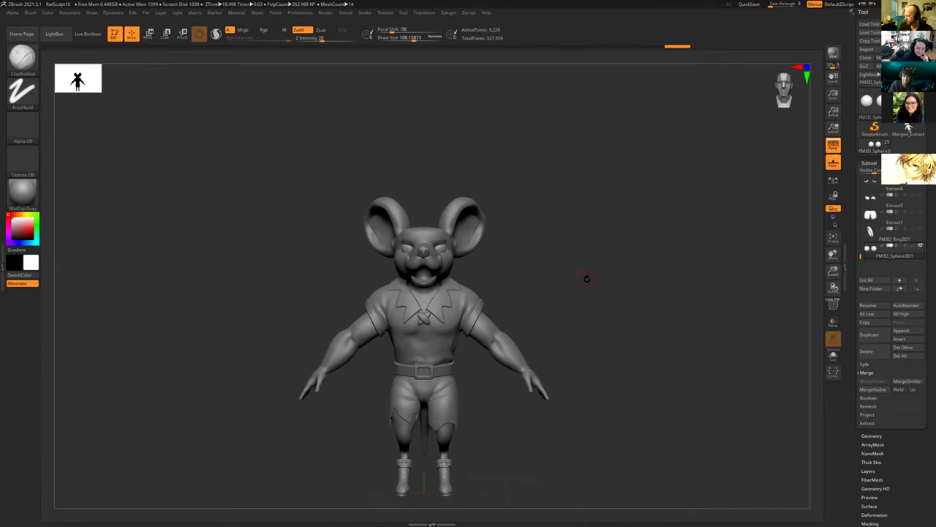
pyautogui.moveTo(585, 278)
pyautogui.mouseDown()
pyautogui.moveTo(578, 281)
pyautogui.moveTo(612, 293)
pyautogui.moveTo(593, 292)
pyautogui.moveTo(597, 309)
pyautogui.moveTo(620, 308)
pyautogui.moveTo(640, 251)
pyautogui.moveTo(619, 309)
pyautogui.moveTo(587, 310)
pyautogui.moveTo(637, 320)
pyautogui.moveTo(630, 266)
pyautogui.moveTo(636, 296)
pyautogui.moveTo(642, 240)
pyautogui.moveTo(619, 244)
pyautogui.mouseUp()
pyautogui.press('shift')
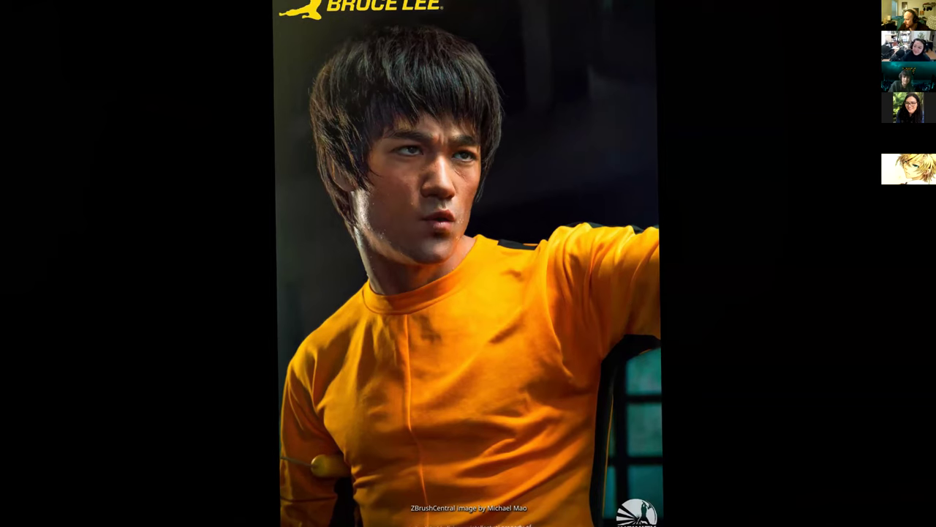
# Switch back to Maya, deselect the retopology mesh and view its face, arm, chest and waist pieces.
pyautogui.hotkey('alt', 'Tab')
pyautogui.click(734, 279)
pyautogui.keyDown('alt'); pyautogui.moveTo(734, 279); pyautogui.dragTo(680, 313, button='right'); pyautogui.keyUp('alt')
pyautogui.scroll(-4, 677, 314)
pyautogui.scroll(3, 674, 315)
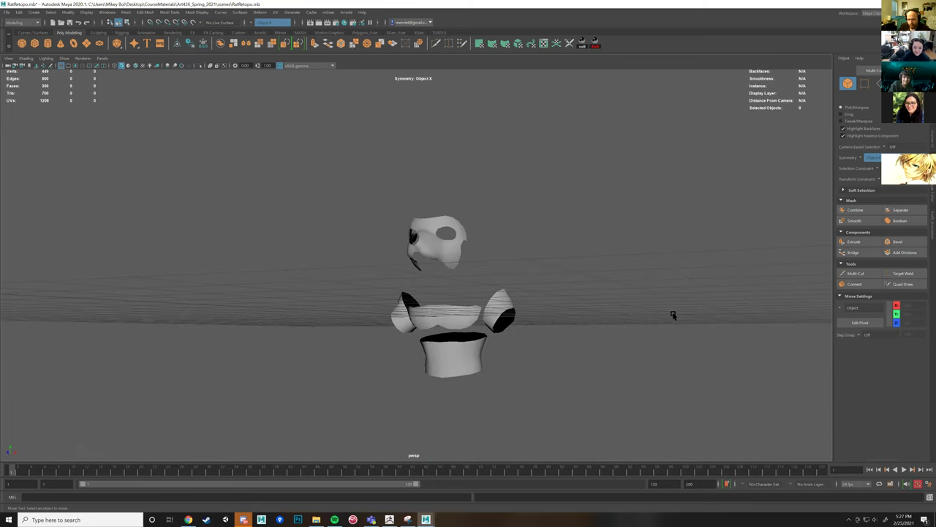
pyautogui.keyDown('alt'); pyautogui.moveTo(560, 265); pyautogui.dragTo(591, 264); pyautogui.keyUp('alt')
pyautogui.scroll(3, 590, 264)
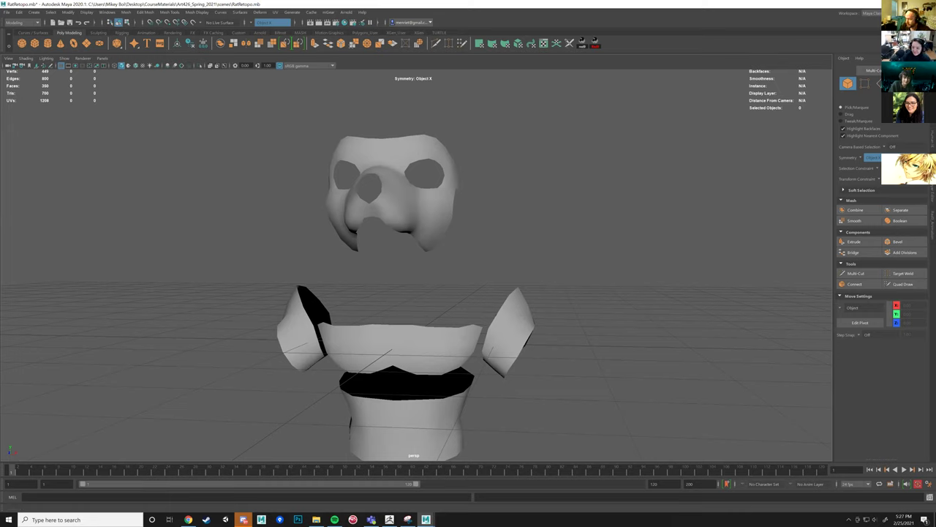
# Switch to ZBrush and hide the moustache subtool, Extract2.
pyautogui.hotkey('alt', 'Tab')
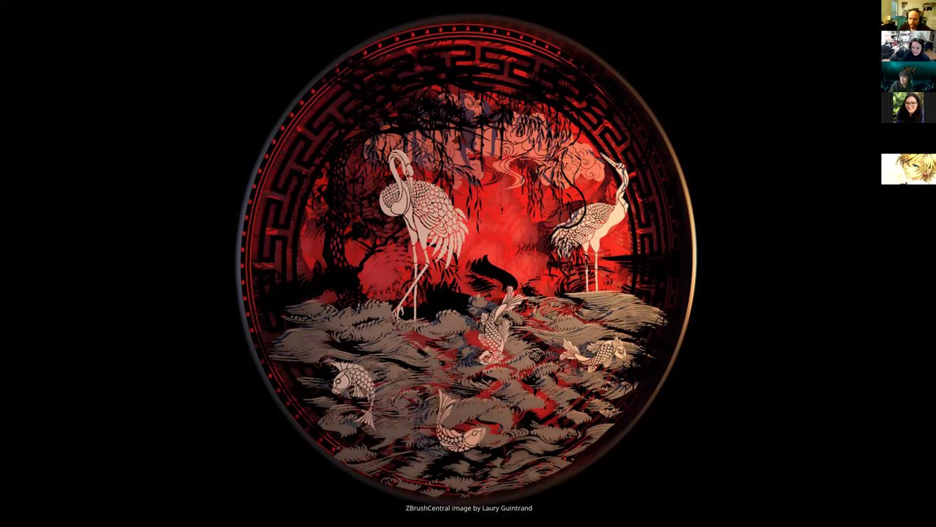
pyautogui.keyDown('shift'); pyautogui.moveTo(710, 233); pyautogui.dragTo(675, 230); pyautogui.keyUp('shift')
pyautogui.moveTo(615, 209)
pyautogui.keyDown('alt'); pyautogui.mouseDown()
pyautogui.moveTo(633, 265)
pyautogui.moveTo(721, 200)
pyautogui.moveTo(650, 192)
pyautogui.moveTo(676, 274)
pyautogui.mouseUp(); pyautogui.keyUp('alt')
pyautogui.moveTo(861, 254); pyautogui.dragTo(865, 174)
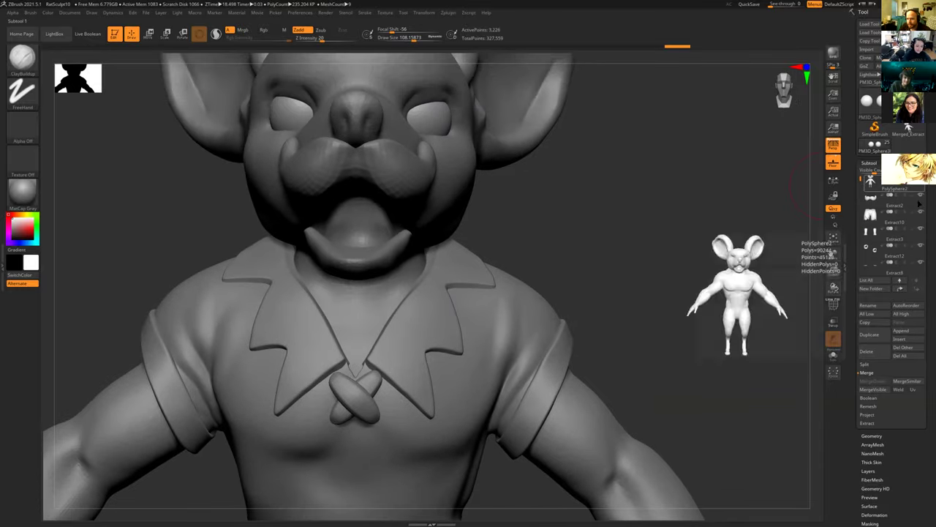
pyautogui.click(920, 195)
pyautogui.moveTo(611, 186)
pyautogui.keyDown('alt'); pyautogui.mouseDown()
pyautogui.moveTo(595, 207)
pyautogui.moveTo(657, 288)
pyautogui.moveTo(648, 289)
pyautogui.moveTo(731, 273)
pyautogui.mouseUp(); pyautogui.keyUp('alt')
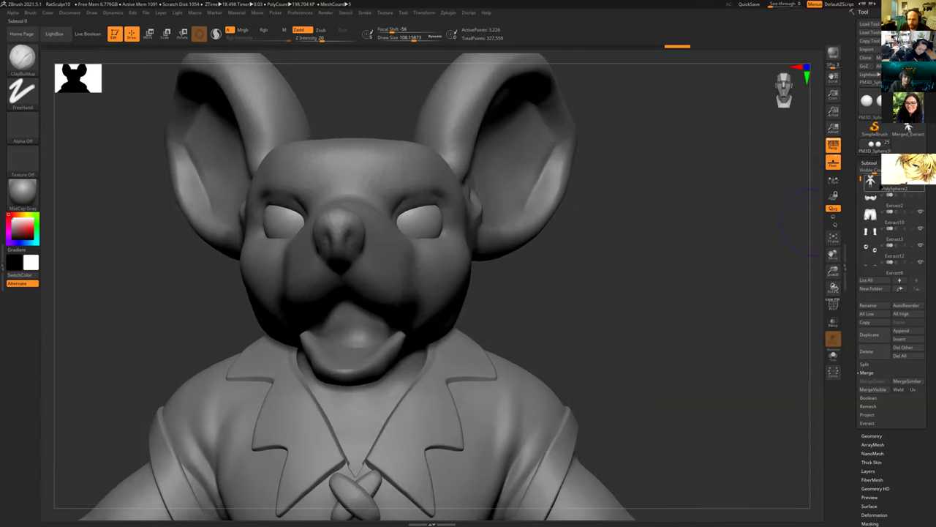
# Select the PolySphere2 body subtool and set the ZRemesher target to Half in its geometry settings.
pyautogui.click(871, 183)
pyautogui.moveTo(648, 278)
pyautogui.mouseDown()
pyautogui.moveTo(637, 274)
pyautogui.moveTo(659, 280)
pyautogui.mouseUp()
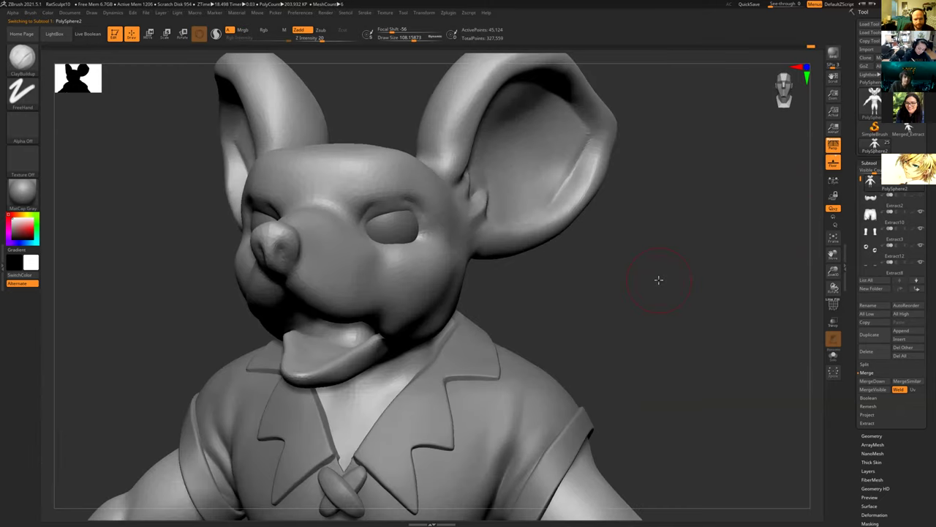
pyautogui.click(341, 239)
pyautogui.click(872, 436)
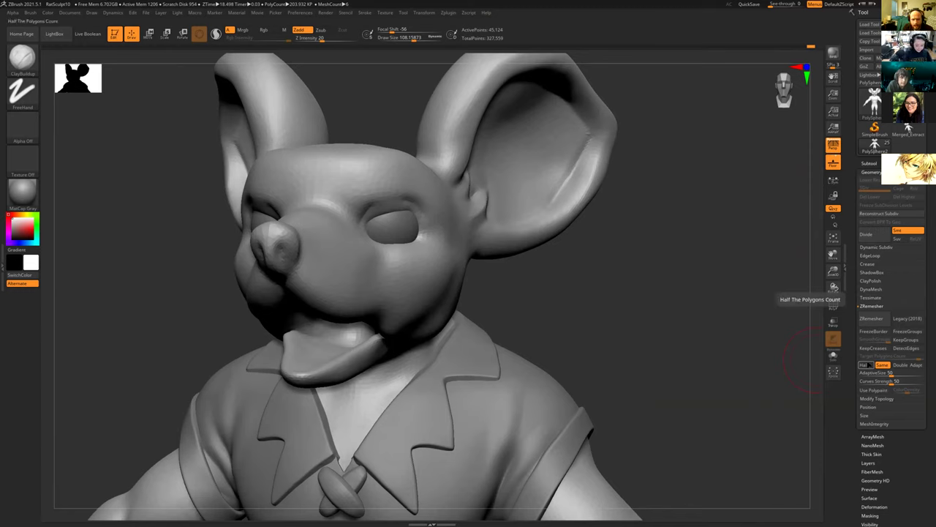
pyautogui.click(866, 364)
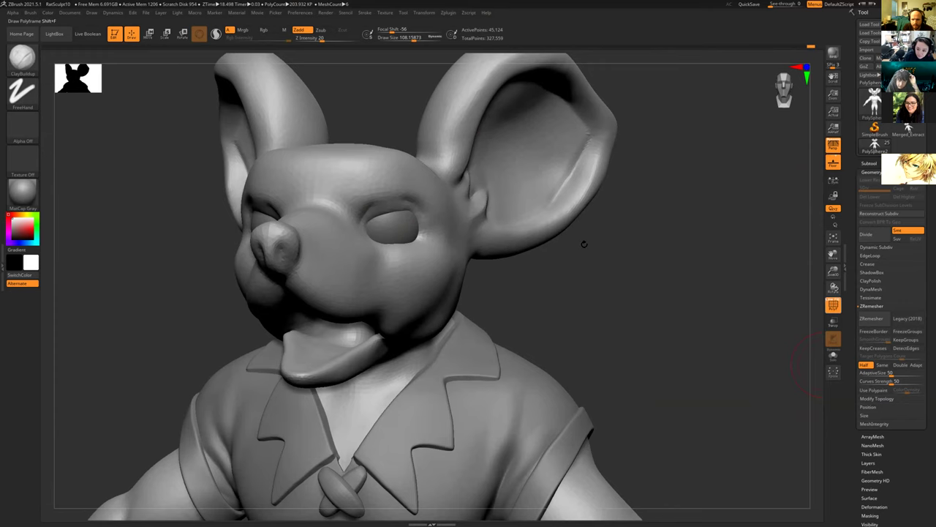
# Display the polyframe and run ZRemesher on the rat's body.
pyautogui.hotkey('shift', 'f')
pyautogui.moveTo(584, 244)
pyautogui.mouseDown()
pyautogui.moveTo(568, 201)
pyautogui.moveTo(479, 220)
pyautogui.mouseUp()
pyautogui.moveTo(565, 323)
pyautogui.mouseDown()
pyautogui.moveTo(585, 324)
pyautogui.moveTo(587, 299)
pyautogui.moveTo(574, 303)
pyautogui.moveTo(556, 289)
pyautogui.mouseUp()
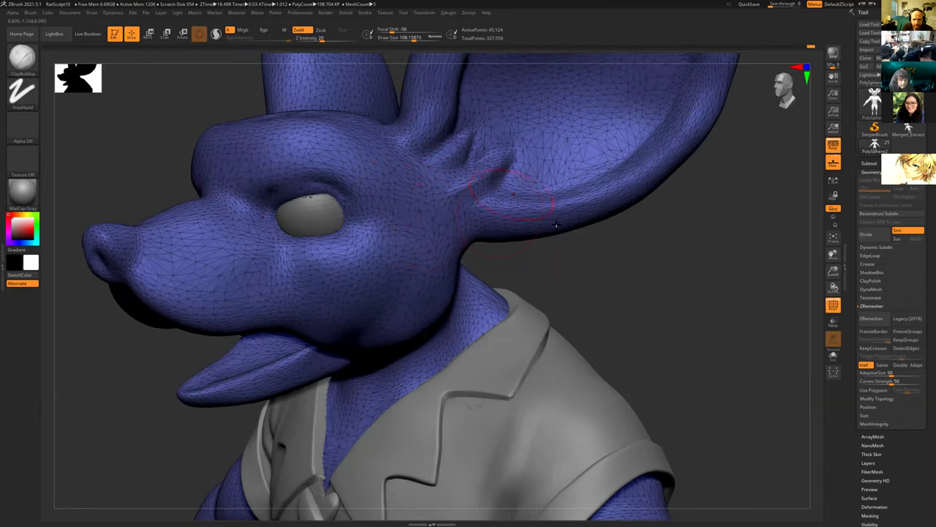
pyautogui.moveTo(604, 263)
pyautogui.mouseDown()
pyautogui.moveTo(614, 257)
pyautogui.moveTo(601, 259)
pyautogui.mouseUp()
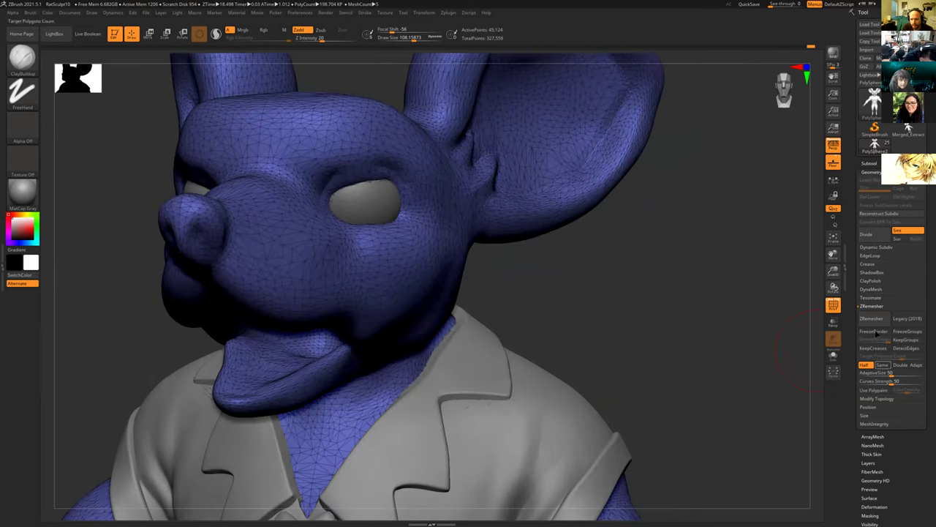
pyautogui.click(874, 322)
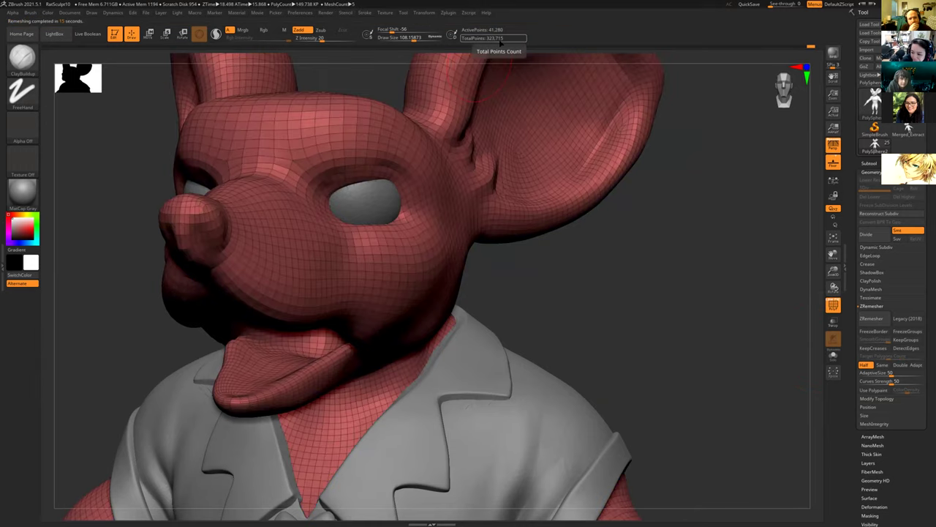
# Examine the remeshed quad flow on the rat's face, ears, neck and arms and the shirt collar surface.
pyautogui.moveTo(550, 279)
pyautogui.mouseDown()
pyautogui.moveTo(537, 278)
pyautogui.moveTo(549, 293)
pyautogui.moveTo(555, 279)
pyautogui.moveTo(550, 295)
pyautogui.moveTo(581, 295)
pyautogui.moveTo(567, 292)
pyautogui.moveTo(577, 312)
pyautogui.moveTo(567, 332)
pyautogui.moveTo(579, 332)
pyautogui.moveTo(547, 289)
pyautogui.moveTo(546, 256)
pyautogui.moveTo(551, 299)
pyautogui.mouseUp()
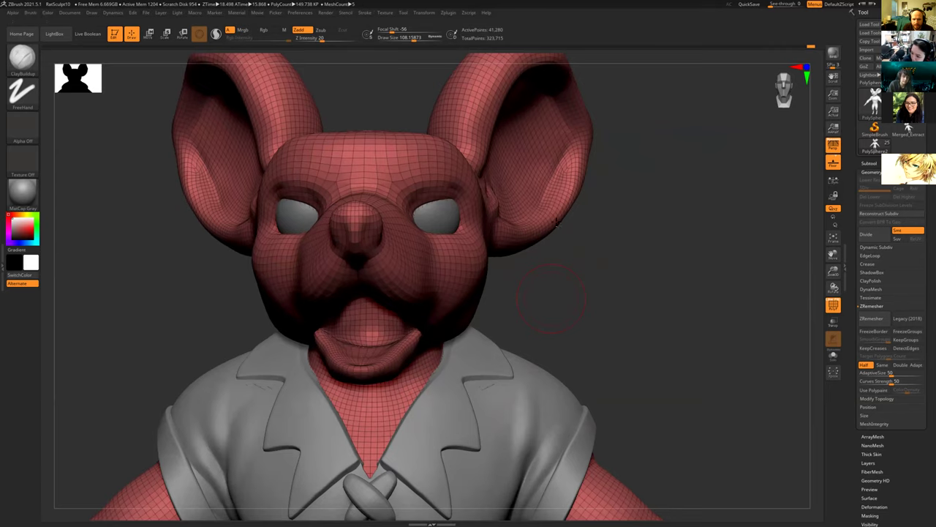
pyautogui.moveTo(551, 252); pyautogui.dragTo(463, 249)
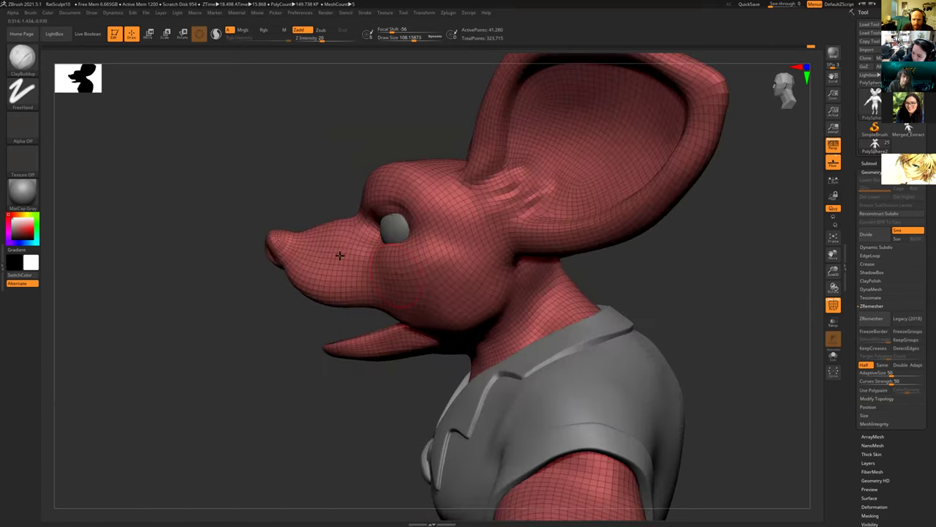
pyautogui.moveTo(314, 376)
pyautogui.mouseDown()
pyautogui.moveTo(330, 280)
pyautogui.moveTo(372, 296)
pyautogui.moveTo(368, 314)
pyautogui.moveTo(449, 334)
pyautogui.mouseUp()
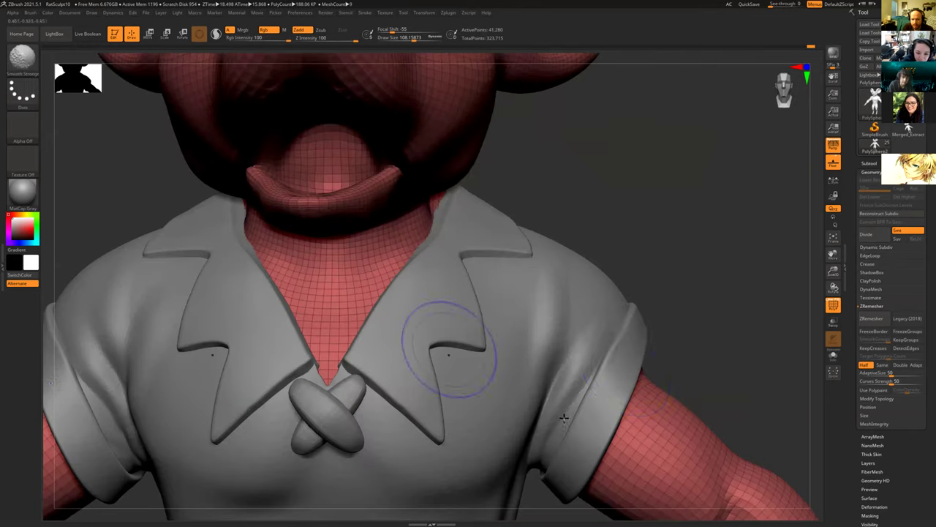
pyautogui.moveTo(621, 241)
pyautogui.keyDown('alt'); pyautogui.mouseDown()
pyautogui.moveTo(615, 220)
pyautogui.moveTo(602, 271)
pyautogui.mouseUp(); pyautogui.keyUp('alt')
pyautogui.moveTo(617, 223)
pyautogui.keyDown('alt'); pyautogui.mouseDown()
pyautogui.moveTo(611, 270)
pyautogui.moveTo(619, 265)
pyautogui.moveTo(600, 266)
pyautogui.moveTo(805, 292)
pyautogui.mouseUp(); pyautogui.keyUp('alt')
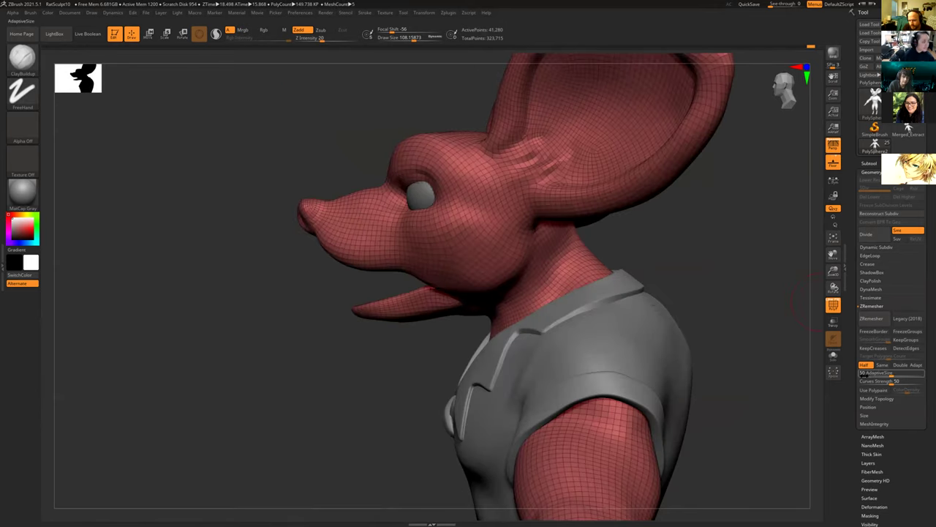
pyautogui.moveTo(681, 234)
pyautogui.mouseDown()
pyautogui.moveTo(690, 232)
pyautogui.moveTo(646, 256)
pyautogui.moveTo(665, 288)
pyautogui.moveTo(685, 295)
pyautogui.moveTo(651, 226)
pyautogui.moveTo(665, 335)
pyautogui.moveTo(436, 244)
pyautogui.mouseUp()
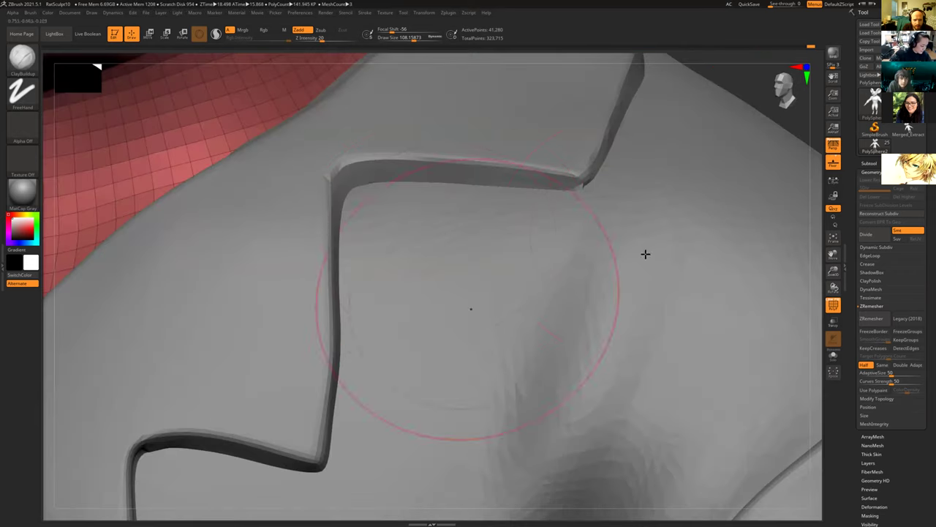
# Select the ZRemesherGuides brush for drawing topology guides on the rat's head.
pyautogui.keyDown('alt'); pyautogui.moveTo(749, 95); pyautogui.dragTo(621, 237); pyautogui.keyUp('alt')
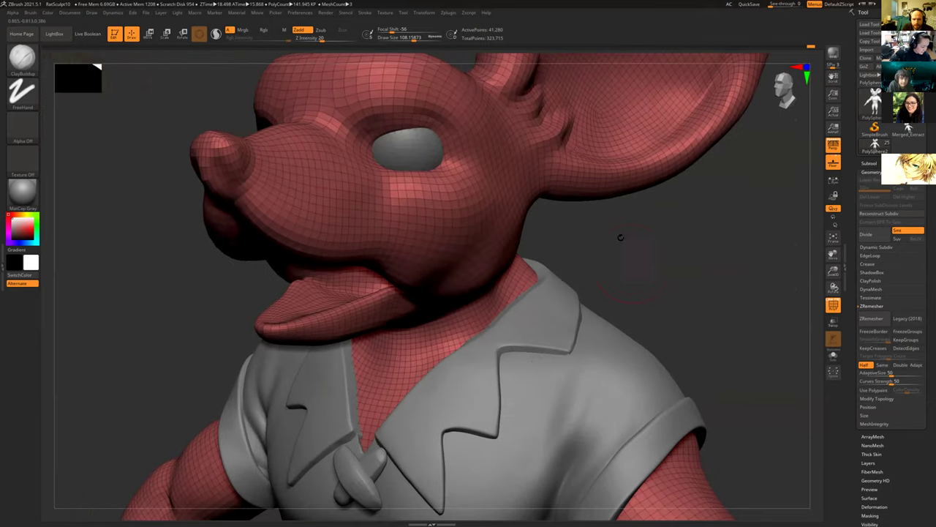
pyautogui.moveTo(653, 338)
pyautogui.mouseDown()
pyautogui.moveTo(657, 356)
pyautogui.moveTo(649, 319)
pyautogui.mouseUp()
pyautogui.hotkey('ctrl', 'z')
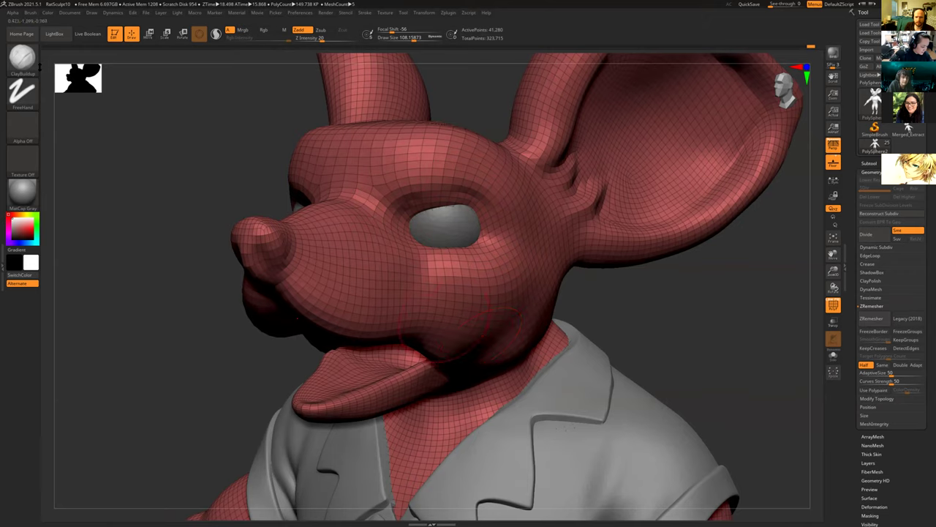
pyautogui.click(22, 59)
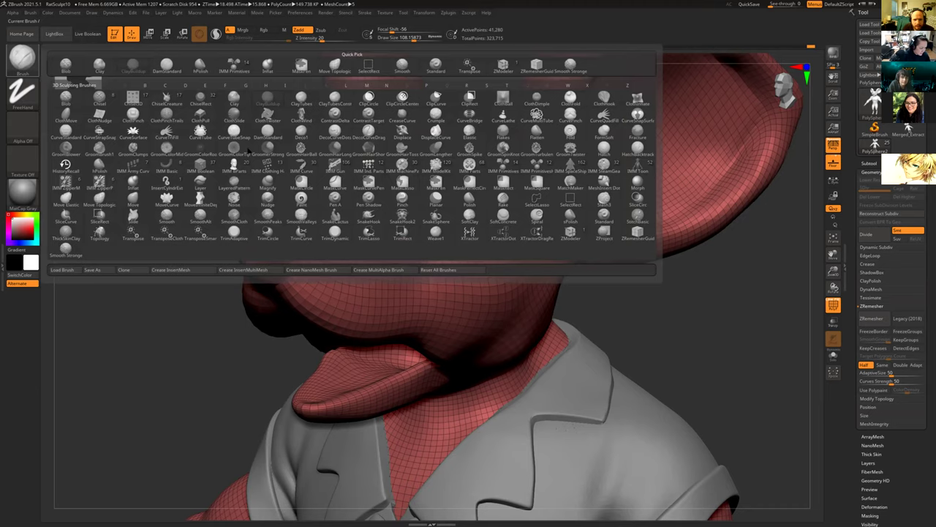
pyautogui.click(639, 232)
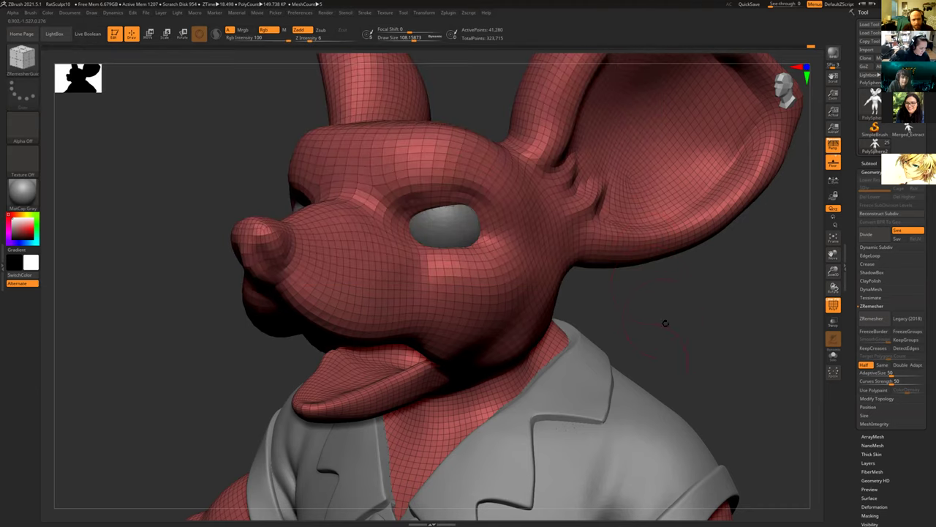
pyautogui.moveTo(646, 351)
pyautogui.keyDown('alt'); pyautogui.mouseDown()
pyautogui.moveTo(658, 388)
pyautogui.moveTo(648, 340)
pyautogui.moveTo(614, 334)
pyautogui.mouseUp(); pyautogui.keyUp('alt')
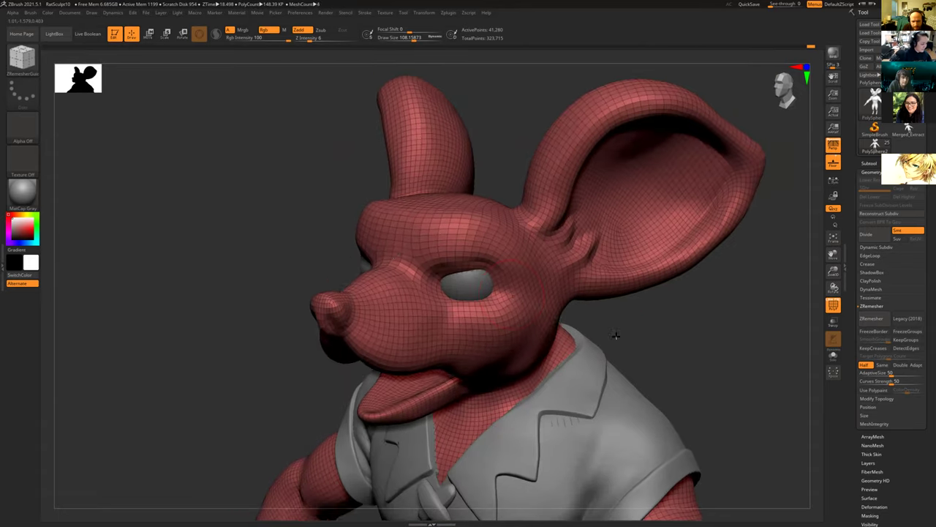
pyautogui.click(26, 60)
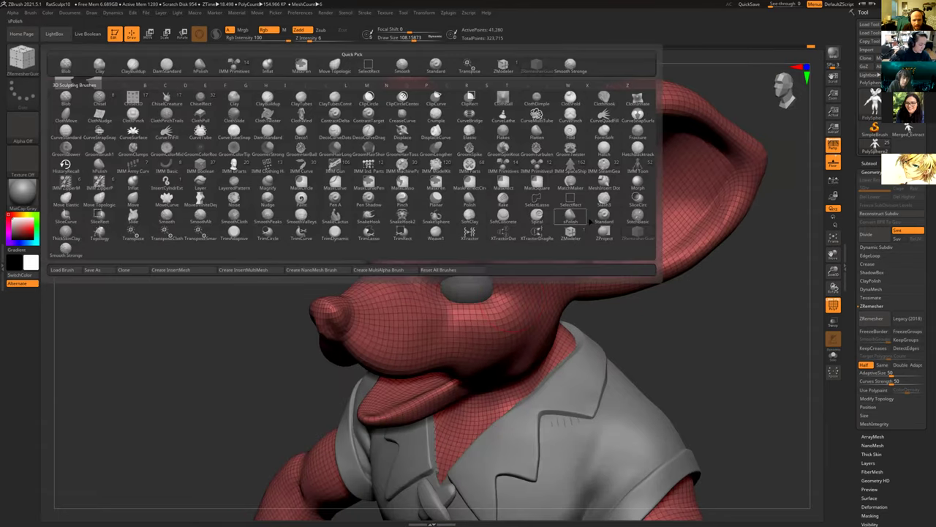
pyautogui.click(637, 231)
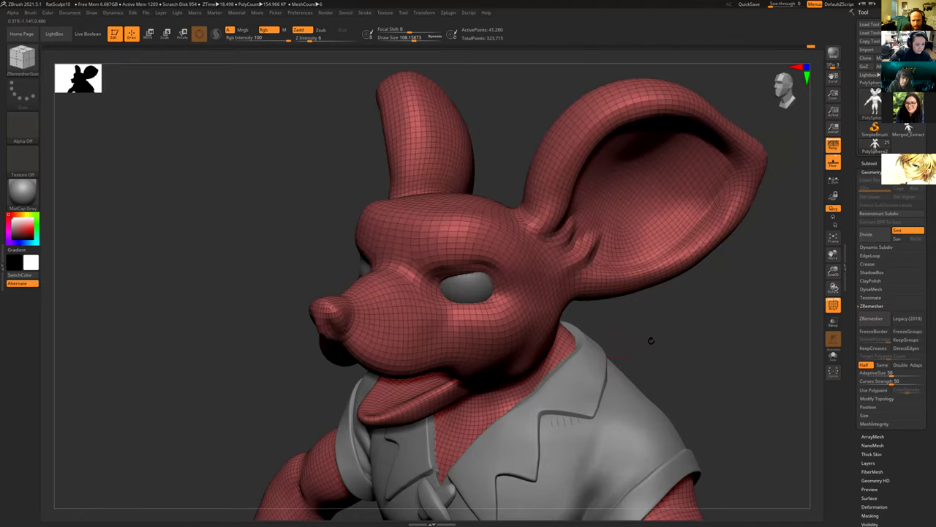
# Draw a small-brush guide loop around the eye socket and set ZRemesher's Curves Strength to 92.
pyautogui.moveTo(647, 318); pyautogui.dragTo(452, 145)
pyautogui.press('[')
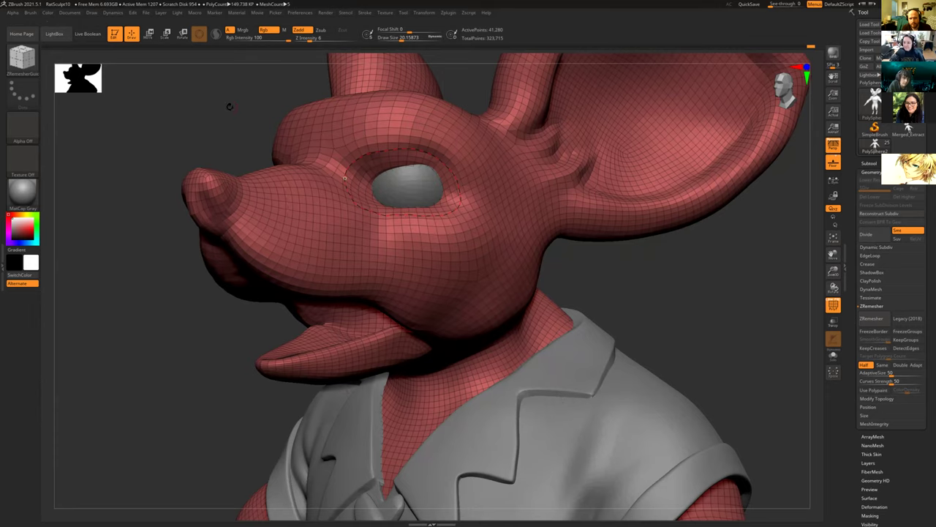
pyautogui.moveTo(229, 111); pyautogui.dragTo(270, 146)
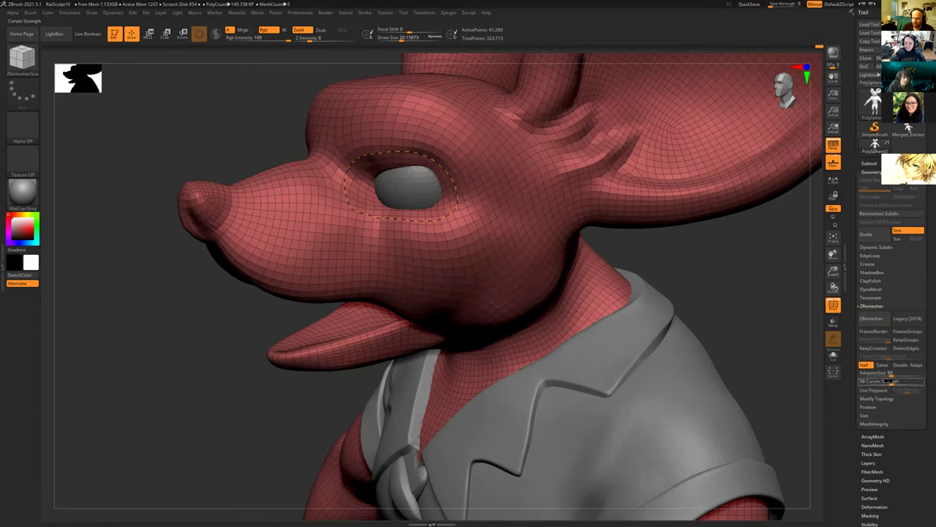
pyautogui.moveTo(892, 383); pyautogui.dragTo(915, 386)
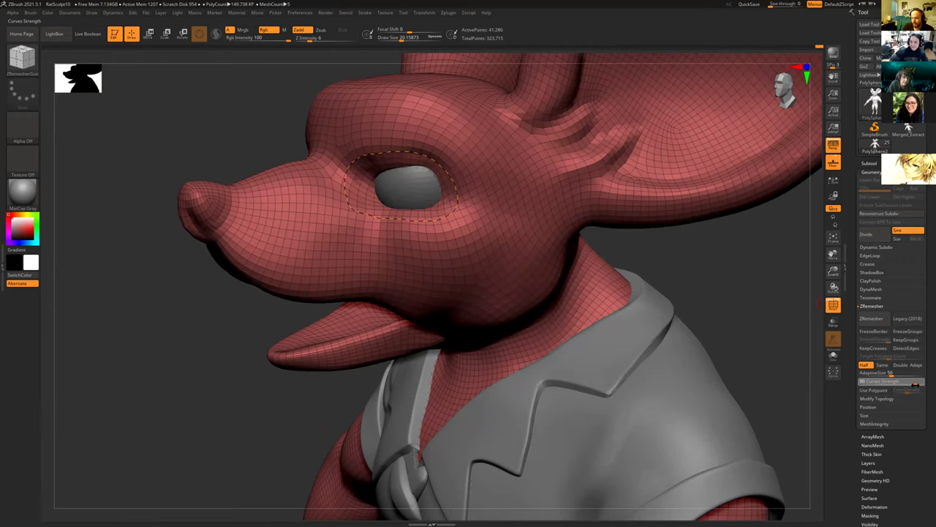
pyautogui.click(917, 384)
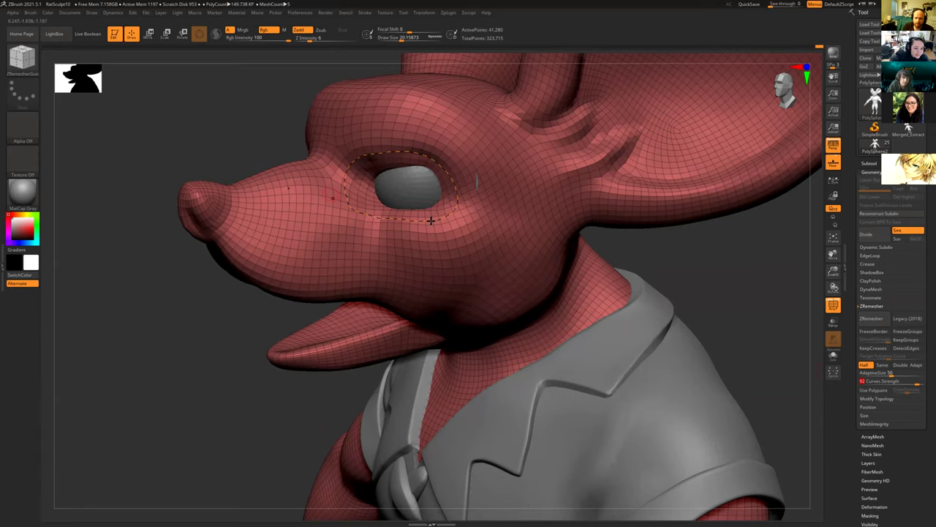
# Draw a guide curve around the base of the nose, closing it underneath, and smooth it.
pyautogui.moveTo(193, 309); pyautogui.dragTo(224, 202)
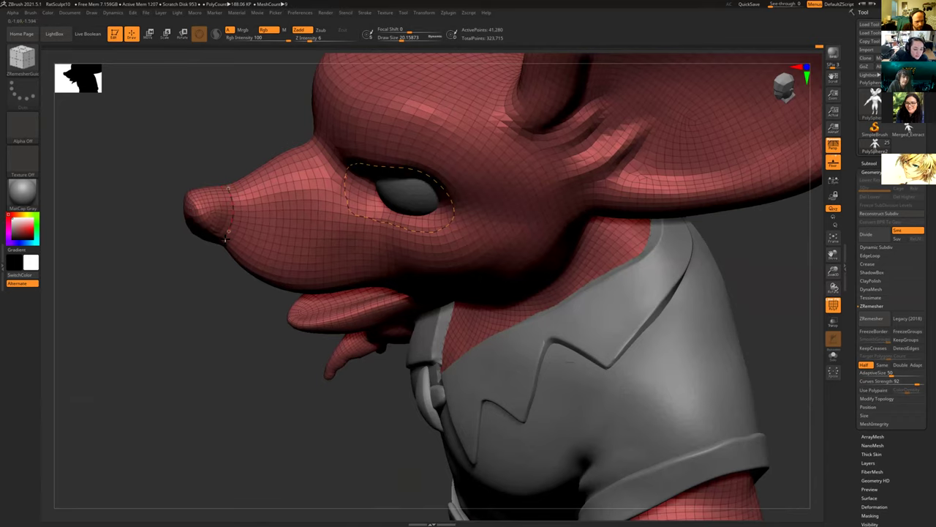
pyautogui.moveTo(202, 264); pyautogui.dragTo(222, 223)
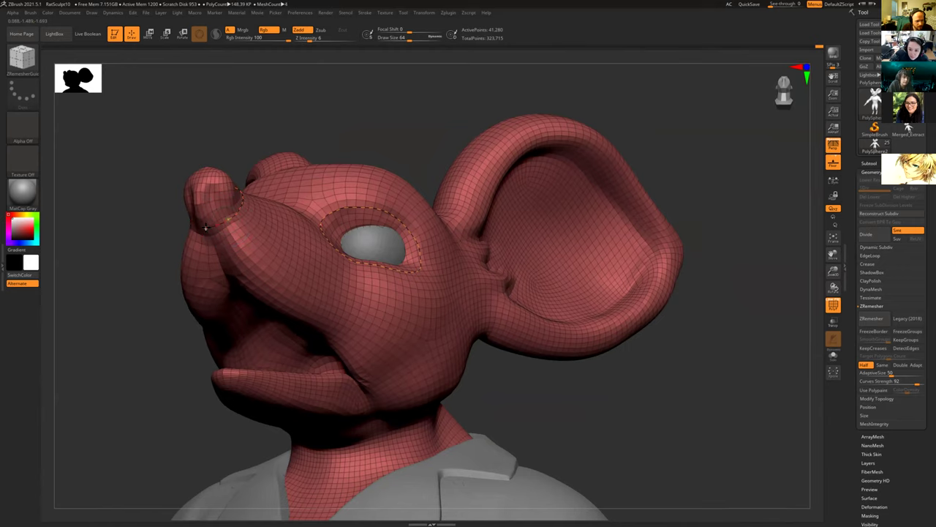
pyautogui.moveTo(150, 220); pyautogui.dragTo(247, 223)
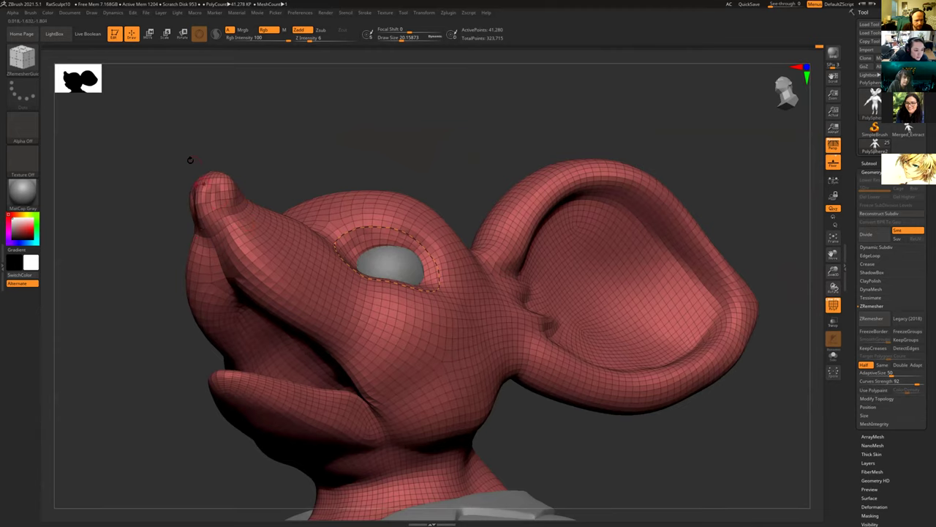
pyautogui.moveTo(178, 163)
pyautogui.mouseDown()
pyautogui.moveTo(167, 205)
pyautogui.moveTo(252, 168)
pyautogui.moveTo(233, 215)
pyautogui.moveTo(203, 236)
pyautogui.moveTo(223, 203)
pyautogui.moveTo(356, 139)
pyautogui.mouseUp()
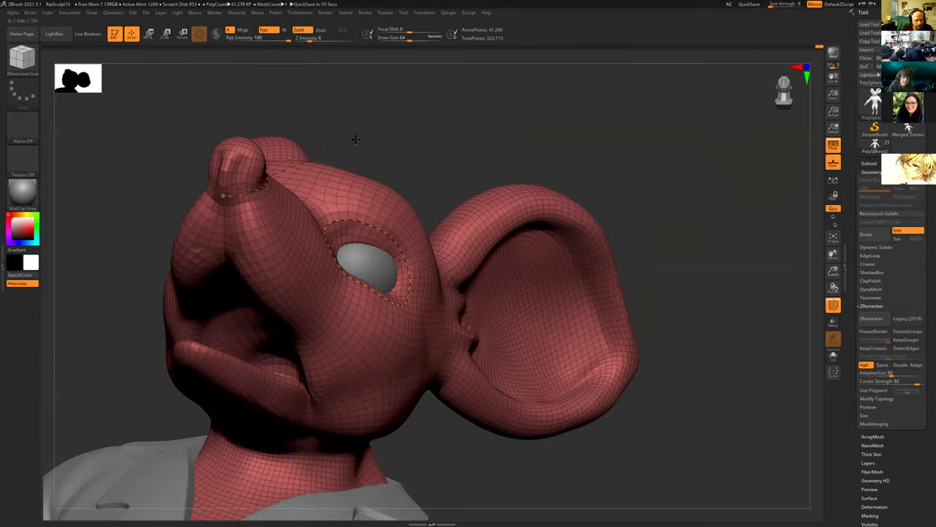
pyautogui.press('[')
pyautogui.press('[')
pyautogui.press('[')
pyautogui.moveTo(384, 140); pyautogui.dragTo(216, 255)
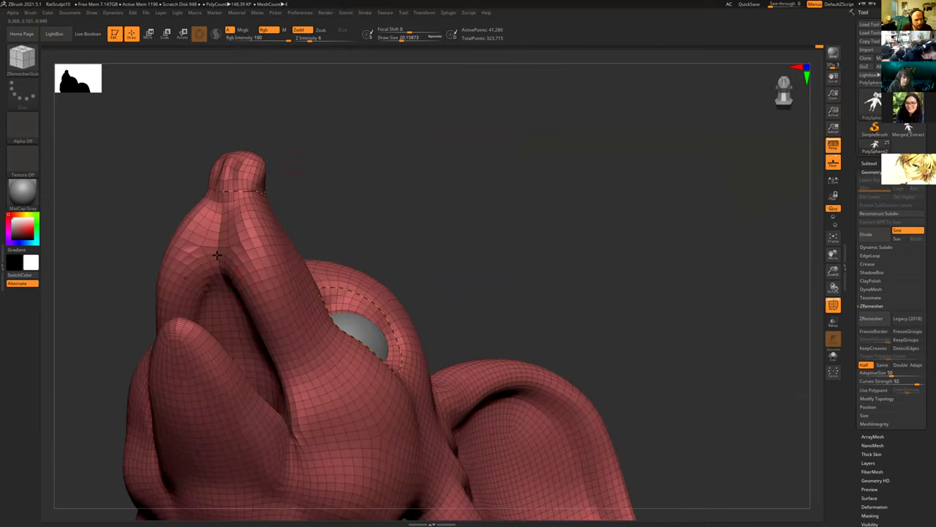
pyautogui.press(']')
pyautogui.press(']')
pyautogui.press(']')
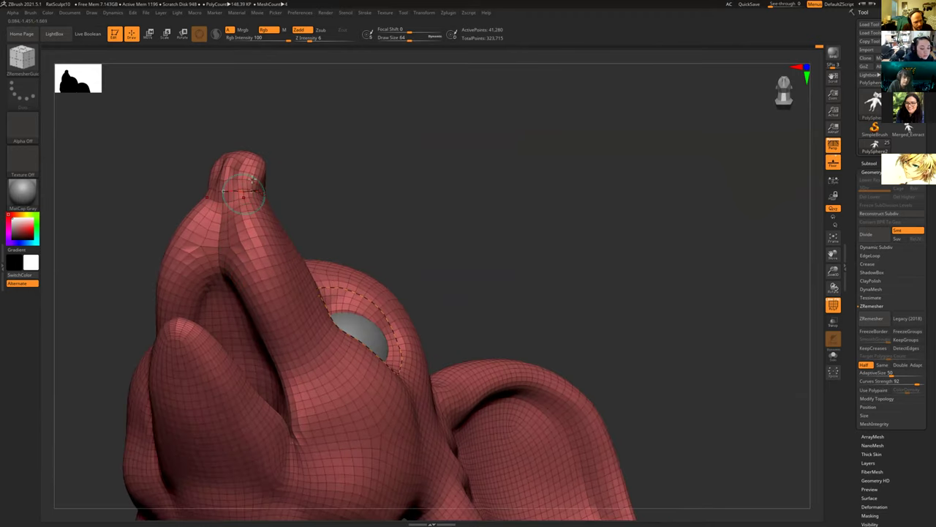
# Draw guide curves along the upper lip and lower jaw edges, plus one from the mouth corner up across the cheek.
pyautogui.moveTo(271, 146)
pyautogui.mouseDown()
pyautogui.moveTo(261, 189)
pyautogui.moveTo(245, 196)
pyautogui.moveTo(242, 227)
pyautogui.moveTo(282, 347)
pyautogui.mouseUp()
pyautogui.moveTo(300, 423); pyautogui.dragTo(297, 459)
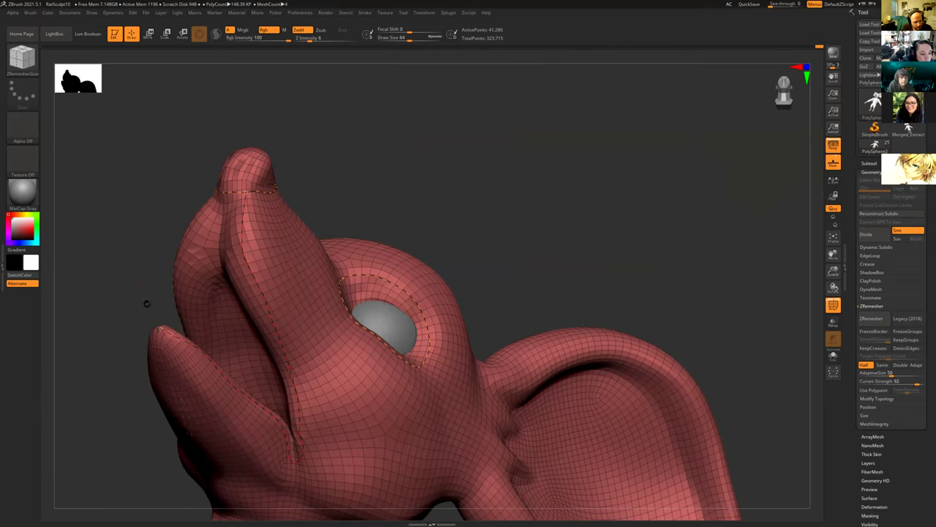
pyautogui.moveTo(121, 297); pyautogui.dragTo(245, 214)
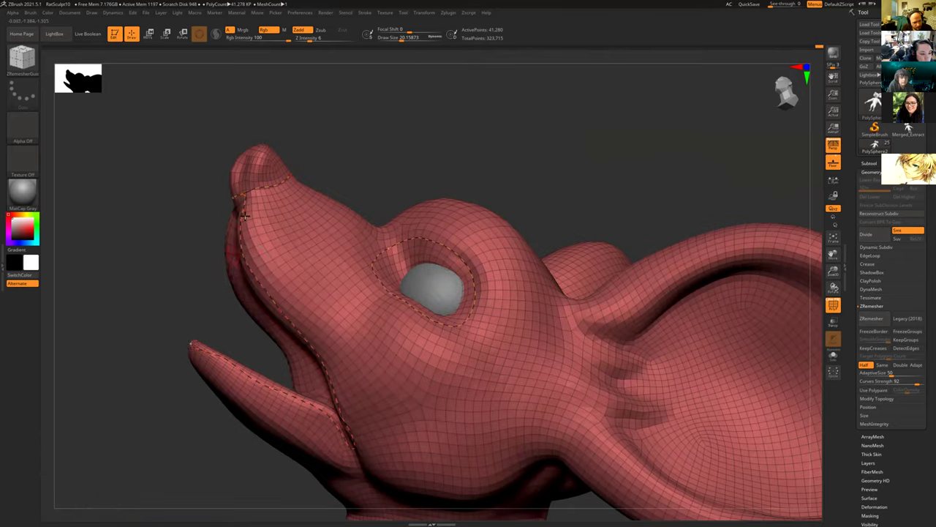
pyautogui.moveTo(221, 490); pyautogui.dragTo(406, 396)
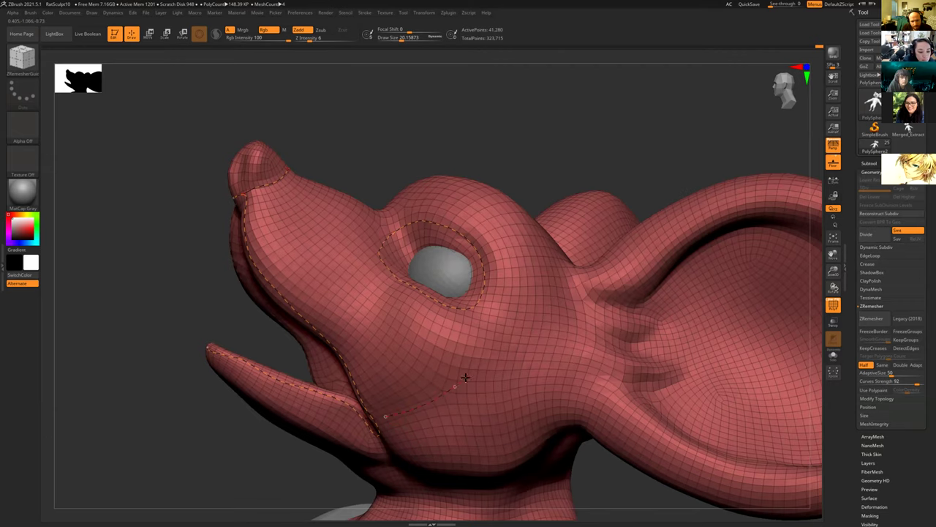
pyautogui.moveTo(491, 357); pyautogui.dragTo(491, 359)
# Draw one guide curve around the base of the ear and another along the ear's inner rim.
pyautogui.moveTo(381, 142)
pyautogui.mouseDown()
pyautogui.moveTo(387, 148)
pyautogui.moveTo(372, 151)
pyautogui.moveTo(376, 132)
pyautogui.moveTo(351, 147)
pyautogui.moveTo(356, 155)
pyautogui.moveTo(359, 124)
pyautogui.moveTo(506, 237)
pyautogui.moveTo(485, 237)
pyautogui.moveTo(496, 303)
pyautogui.mouseUp()
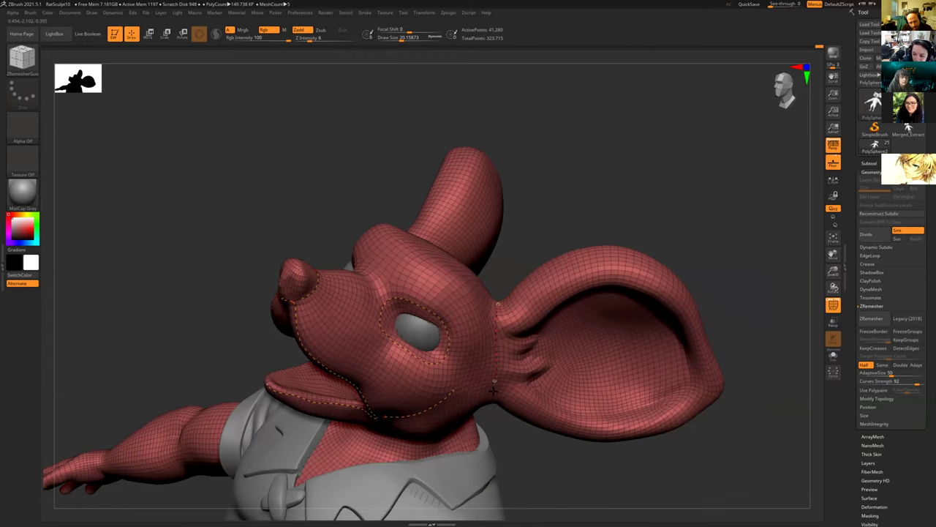
pyautogui.moveTo(501, 418); pyautogui.dragTo(453, 326)
pyautogui.press(']')
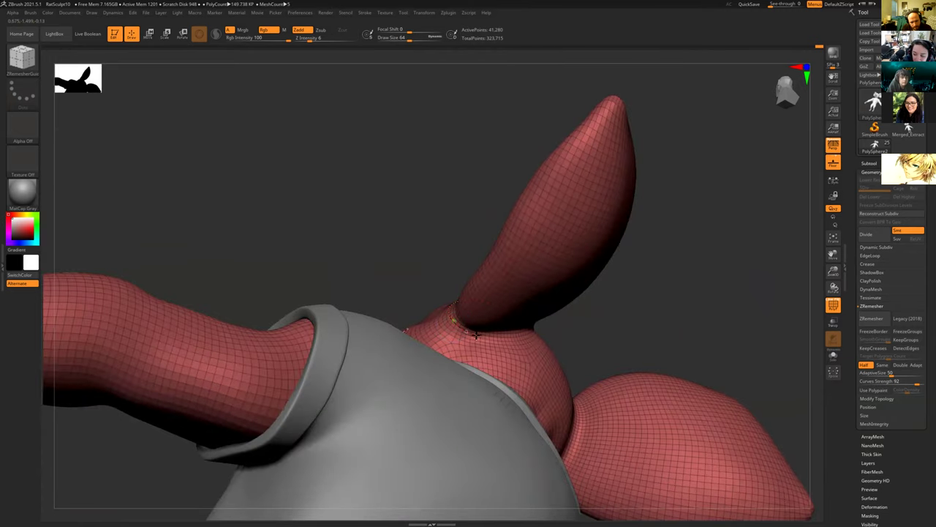
pyautogui.moveTo(573, 324); pyautogui.dragTo(449, 361)
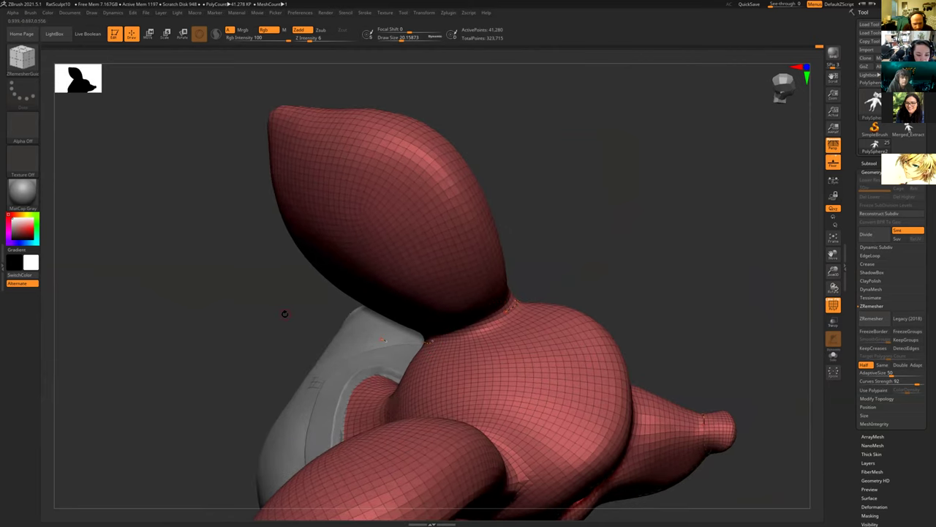
pyautogui.moveTo(234, 253); pyautogui.dragTo(256, 251)
pyautogui.moveTo(503, 341); pyautogui.dragTo(543, 336)
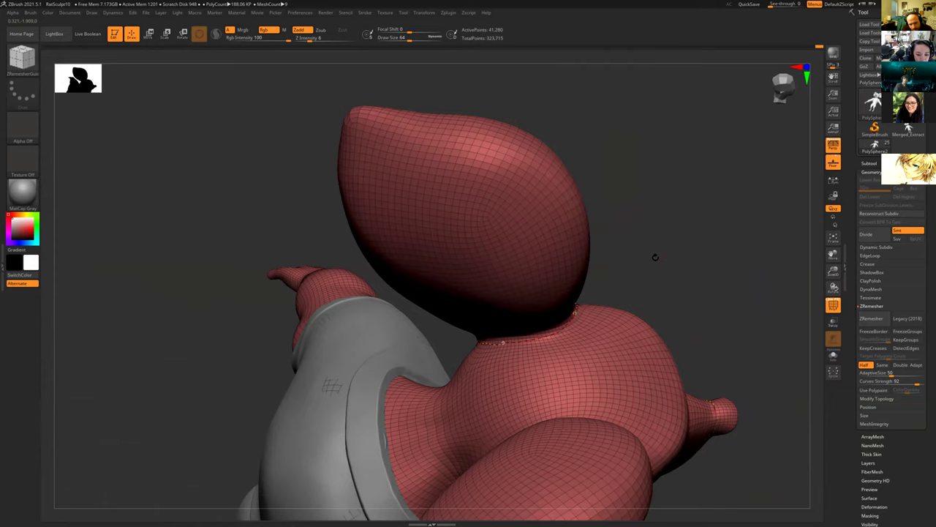
pyautogui.moveTo(654, 259); pyautogui.dragTo(521, 235)
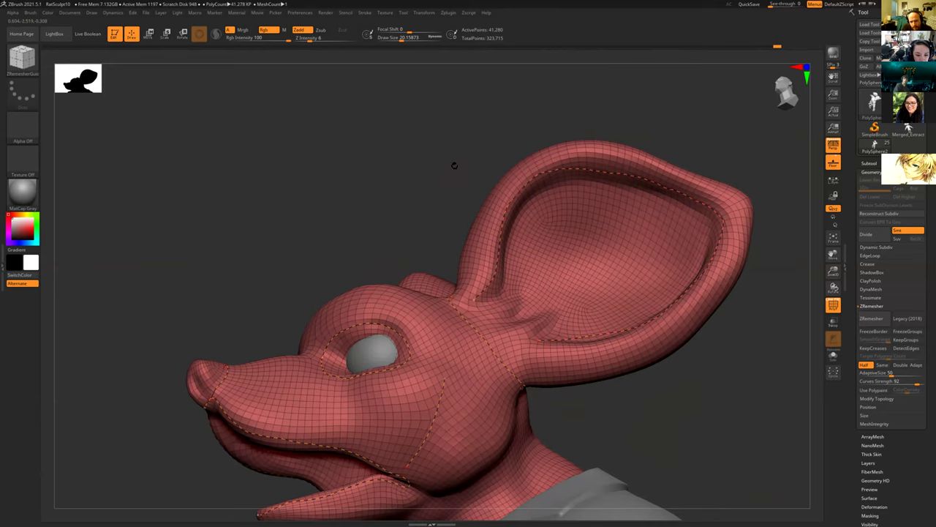
# Examine the guide curves on the face and ear from several angles, along with the rest of the body mesh.
pyautogui.moveTo(452, 163); pyautogui.dragTo(437, 153)
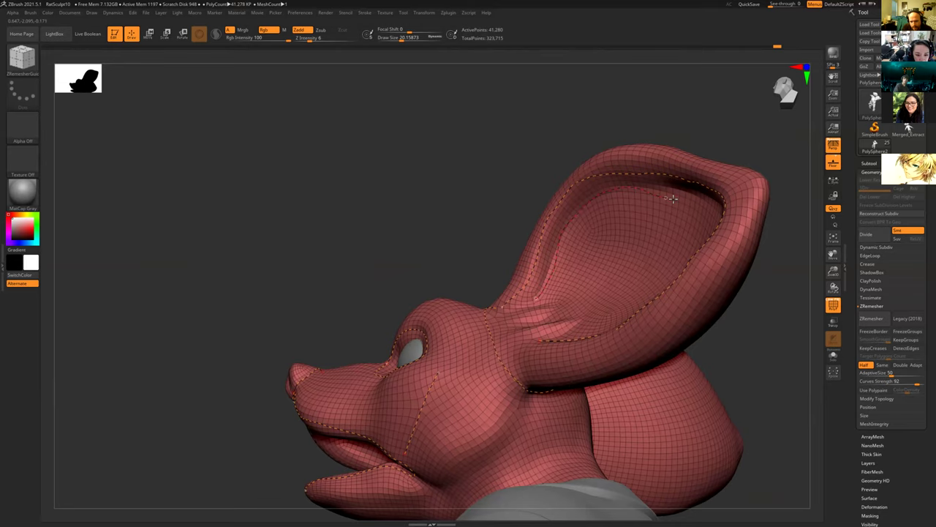
pyautogui.moveTo(643, 125); pyautogui.dragTo(692, 356)
pyautogui.keyDown('alt'); pyautogui.moveTo(724, 396); pyautogui.dragTo(681, 93); pyautogui.keyUp('alt')
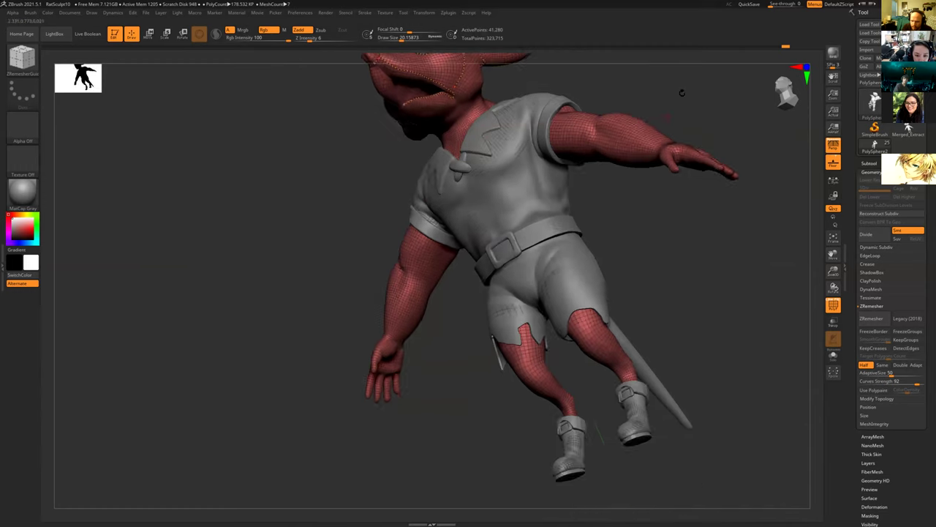
pyautogui.moveTo(680, 136)
pyautogui.mouseDown()
pyautogui.moveTo(689, 148)
pyautogui.moveTo(673, 125)
pyautogui.mouseUp()
pyautogui.keyDown('alt'); pyautogui.moveTo(644, 219); pyautogui.dragTo(632, 260); pyautogui.keyUp('alt')
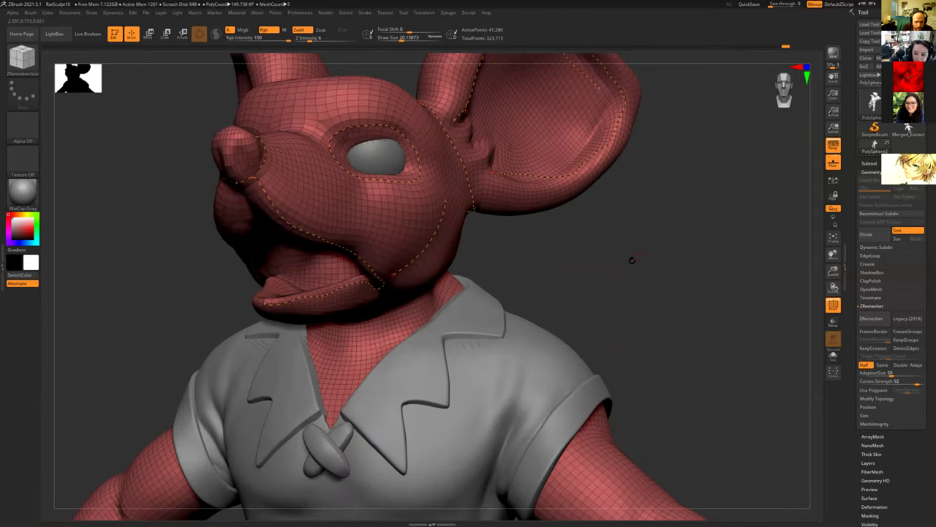
pyautogui.click(22, 58)
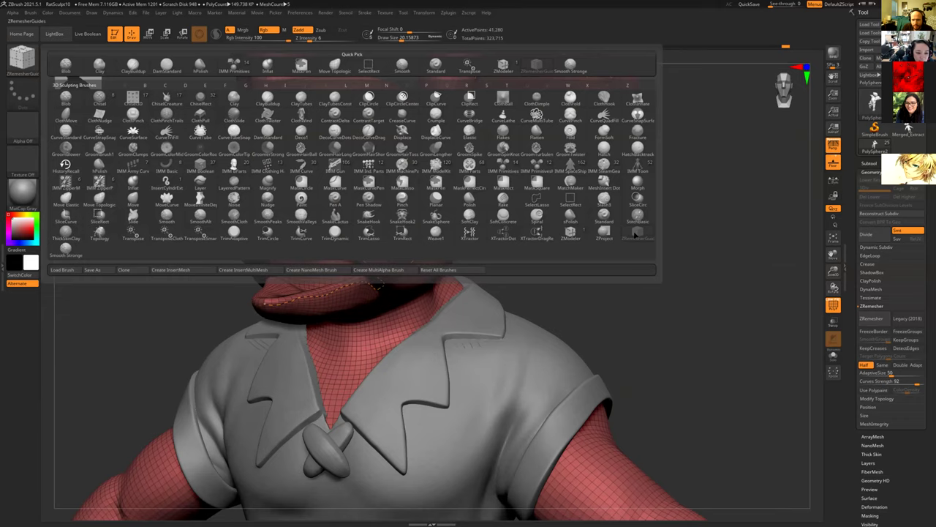
pyautogui.moveTo(629, 283)
pyautogui.mouseDown()
pyautogui.moveTo(621, 310)
pyautogui.moveTo(621, 278)
pyautogui.moveTo(612, 334)
pyautogui.moveTo(411, 174)
pyautogui.mouseUp()
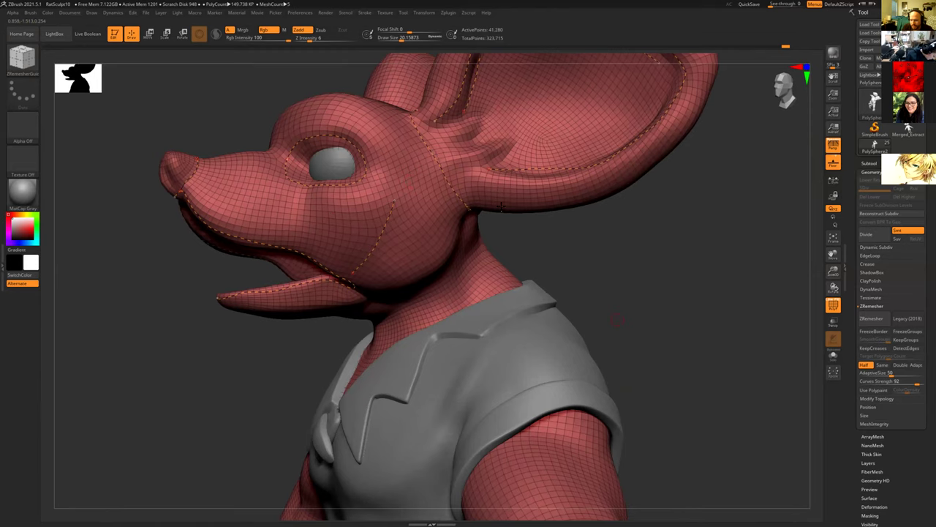
pyautogui.moveTo(621, 319); pyautogui.dragTo(670, 322)
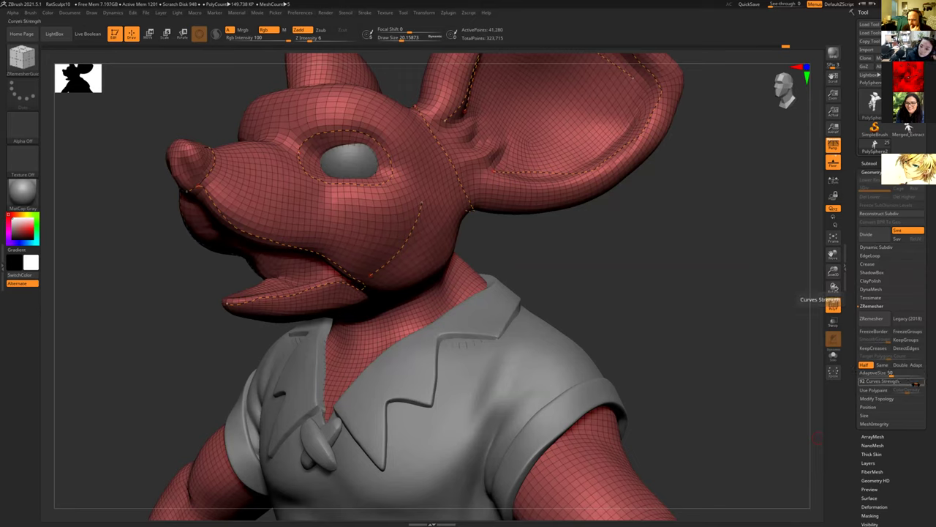
# Set Curves Strength to 97 and ZRemesh the rat's body mesh at half density using the guide curves.
pyautogui.moveTo(918, 383); pyautogui.dragTo(921, 383)
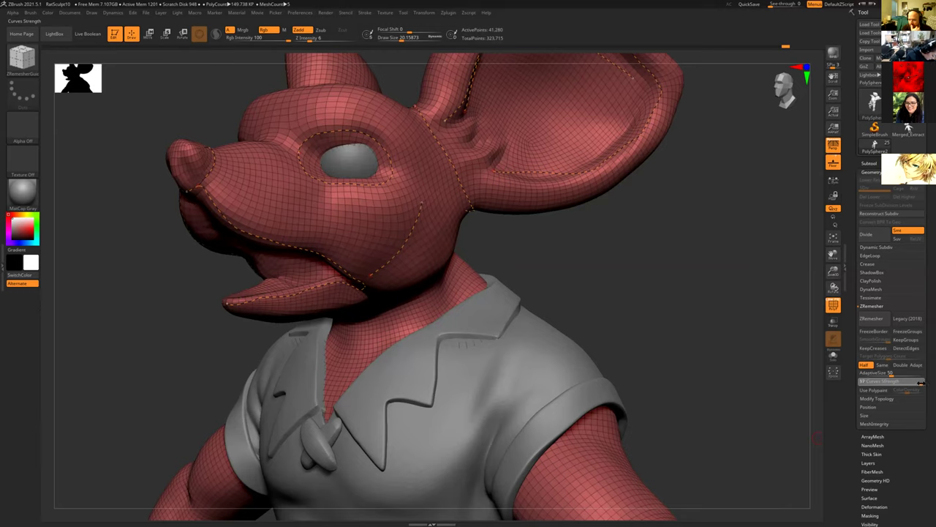
pyautogui.click(872, 318)
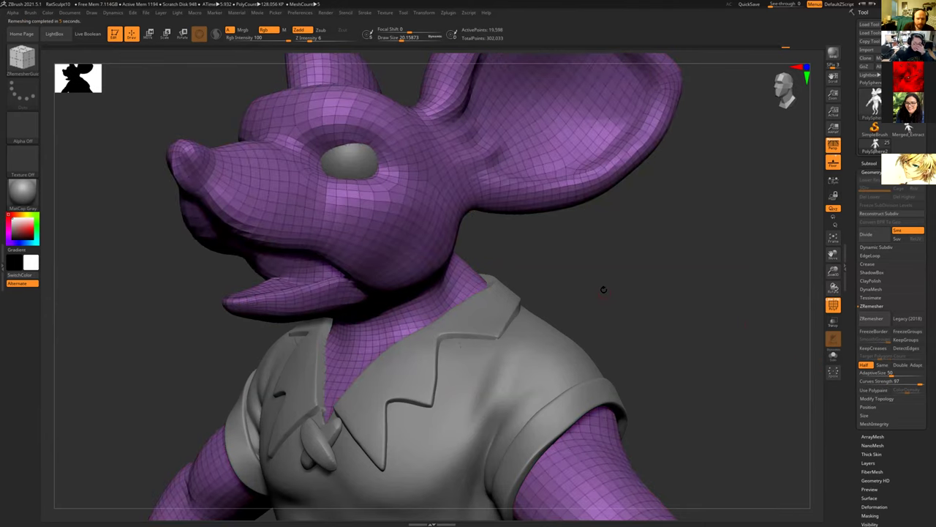
pyautogui.moveTo(646, 329); pyautogui.dragTo(667, 391)
pyautogui.moveTo(635, 401); pyautogui.dragTo(598, 295)
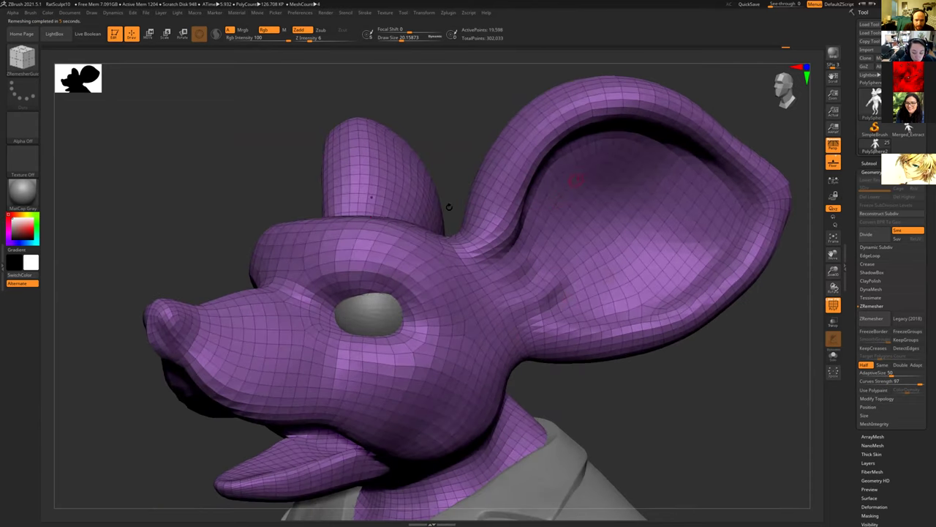
pyautogui.keyDown('alt'); pyautogui.moveTo(256, 195); pyautogui.dragTo(422, 185); pyautogui.keyUp('alt')
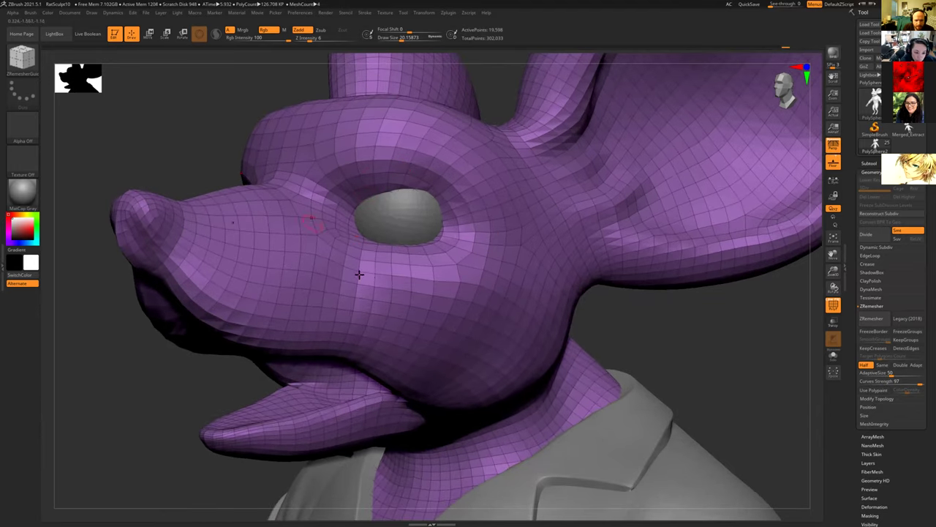
# Examine the remeshed edge flow on the rat's muzzle, around the mouth corner and on the hand.
pyautogui.moveTo(307, 61); pyautogui.dragTo(236, 119)
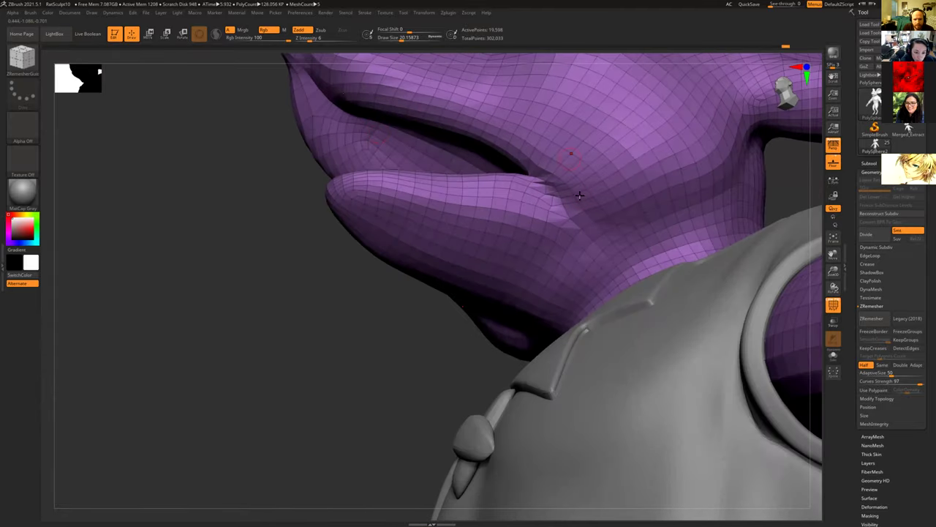
pyautogui.moveTo(327, 311); pyautogui.dragTo(351, 355)
pyautogui.keyDown('alt'); pyautogui.moveTo(752, 292); pyautogui.dragTo(520, 119); pyautogui.keyUp('alt')
pyautogui.keyDown('alt'); pyautogui.moveTo(416, 130); pyautogui.dragTo(132, 157); pyautogui.keyUp('alt')
pyautogui.moveTo(636, 214); pyautogui.dragTo(571, 221)
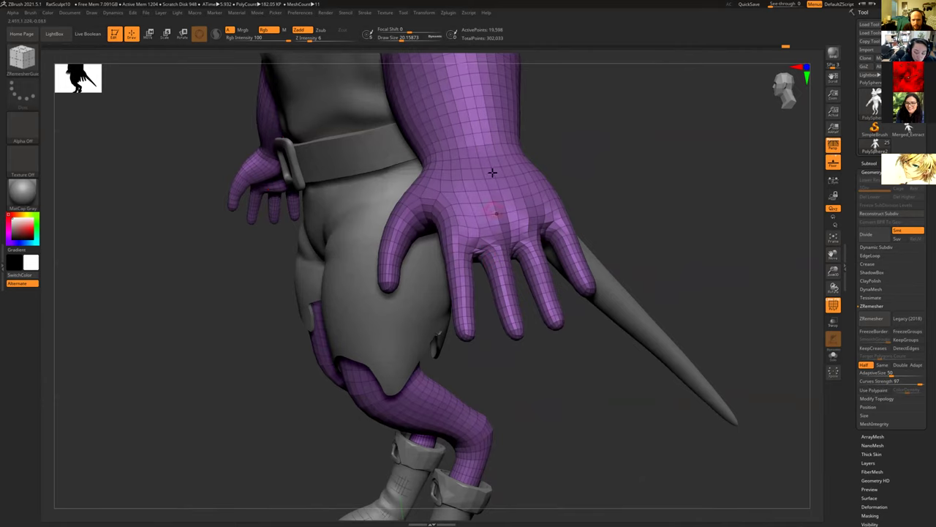
pyautogui.moveTo(638, 163); pyautogui.dragTo(483, 248)
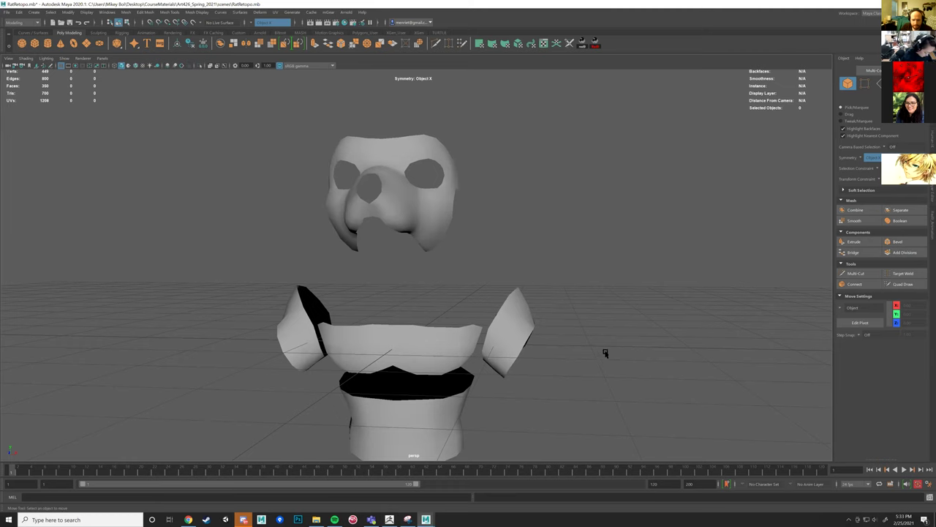
# Switch to Maya to view the partial face, sleeve and torso retopology pieces, and return to ZBrush.
pyautogui.keyDown('alt'); pyautogui.moveTo(589, 359); pyautogui.dragTo(511, 323); pyautogui.keyUp('alt')
pyautogui.keyDown('alt'); pyautogui.moveTo(573, 379); pyautogui.dragTo(511, 261); pyautogui.keyUp('alt')
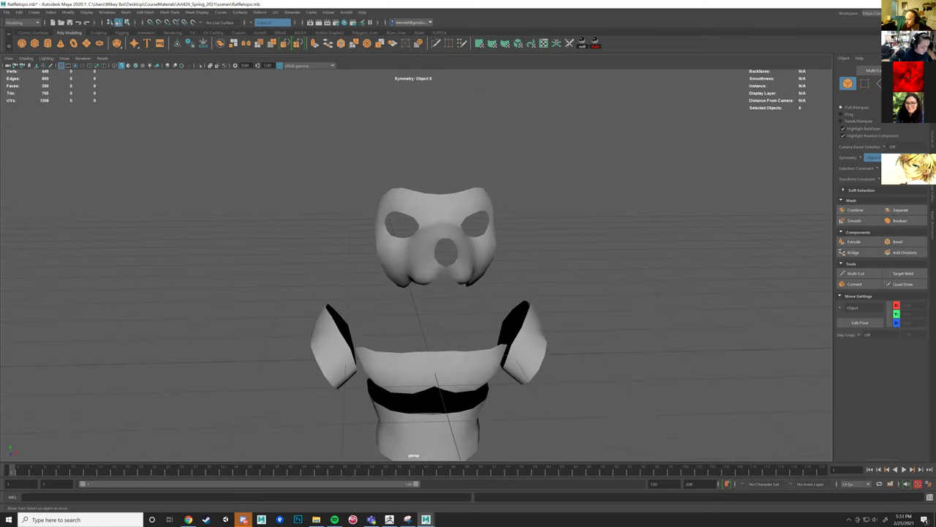
pyautogui.hotkey('alt', 'Tab')
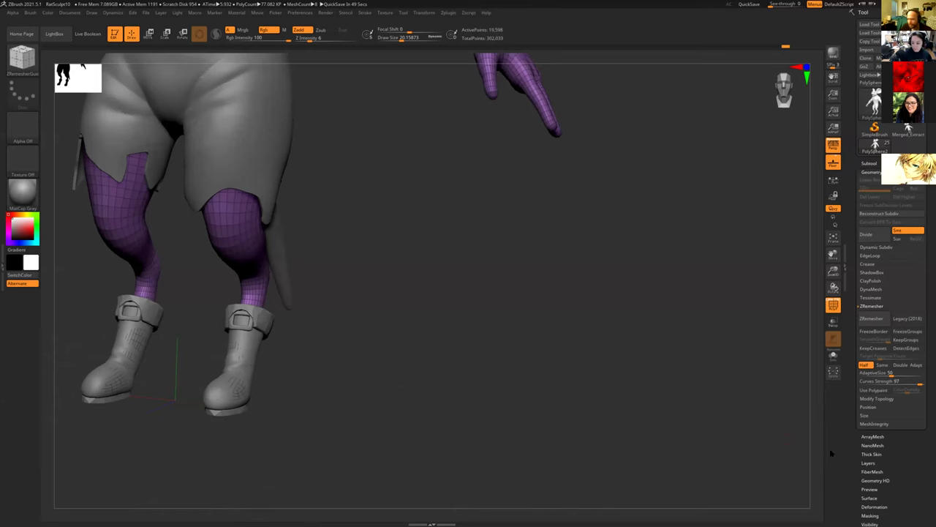
# Examine the remeshed body around the legs, arms, torso and head at full-figure distance.
pyautogui.moveTo(491, 306); pyautogui.dragTo(565, 510)
pyautogui.moveTo(520, 408); pyautogui.dragTo(625, 480)
pyautogui.keyDown('alt'); pyautogui.moveTo(594, 414); pyautogui.dragTo(597, 494); pyautogui.keyUp('alt')
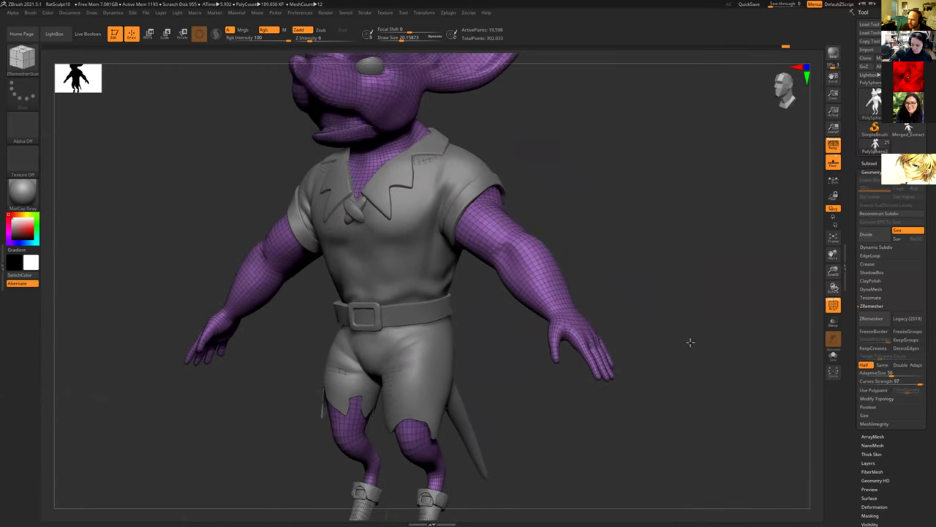
pyautogui.keyDown('alt'); pyautogui.moveTo(690, 342); pyautogui.dragTo(690, 381); pyautogui.keyUp('alt')
pyautogui.moveTo(586, 264); pyautogui.dragTo(546, 230)
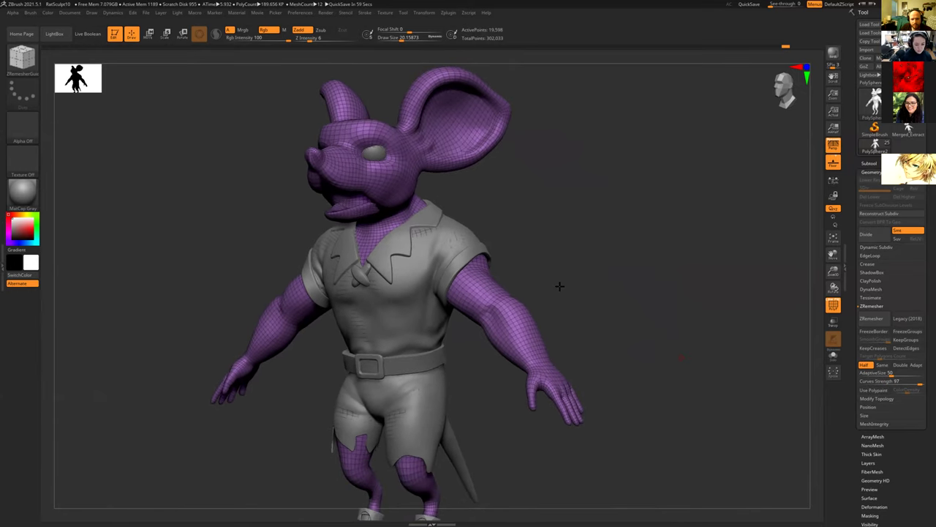
pyautogui.keyDown('alt'); pyautogui.moveTo(560, 286); pyautogui.dragTo(565, 218); pyautogui.keyUp('alt')
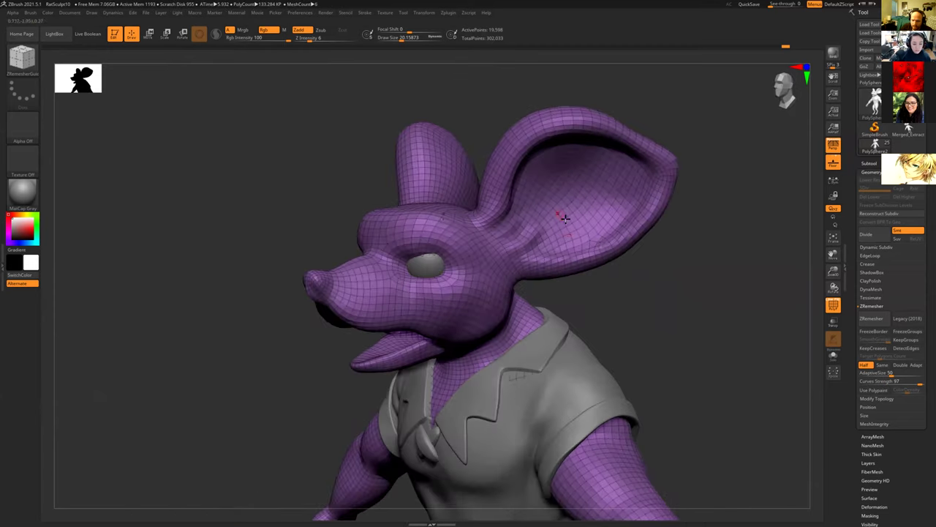
# Examine the polygon flow inside the ear and along its rim, plus the whole character from below and from the front.
pyautogui.moveTo(645, 278); pyautogui.dragTo(681, 334)
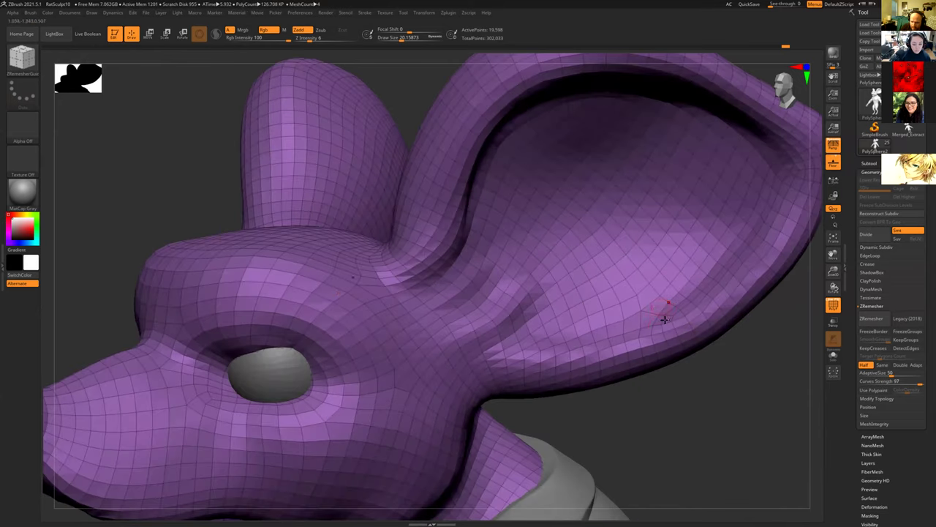
pyautogui.moveTo(669, 387); pyautogui.dragTo(637, 293)
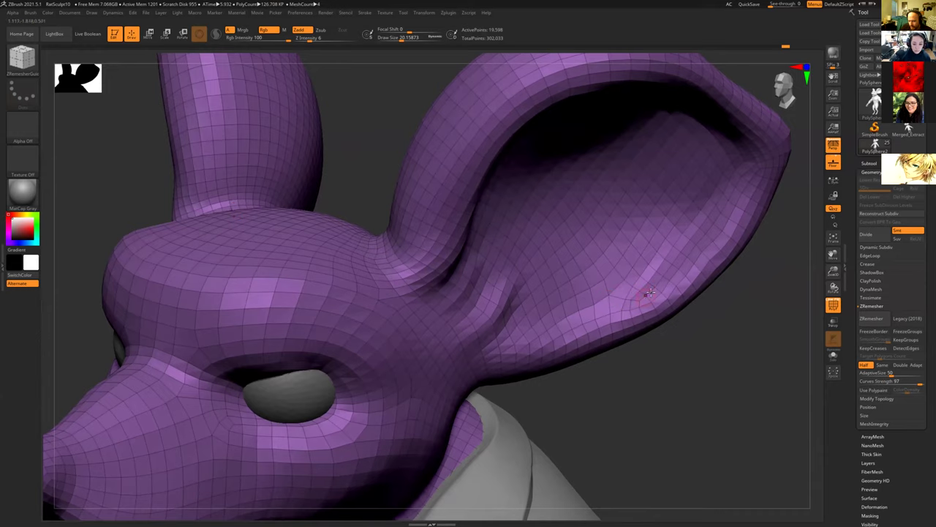
pyautogui.moveTo(637, 308); pyautogui.dragTo(660, 349)
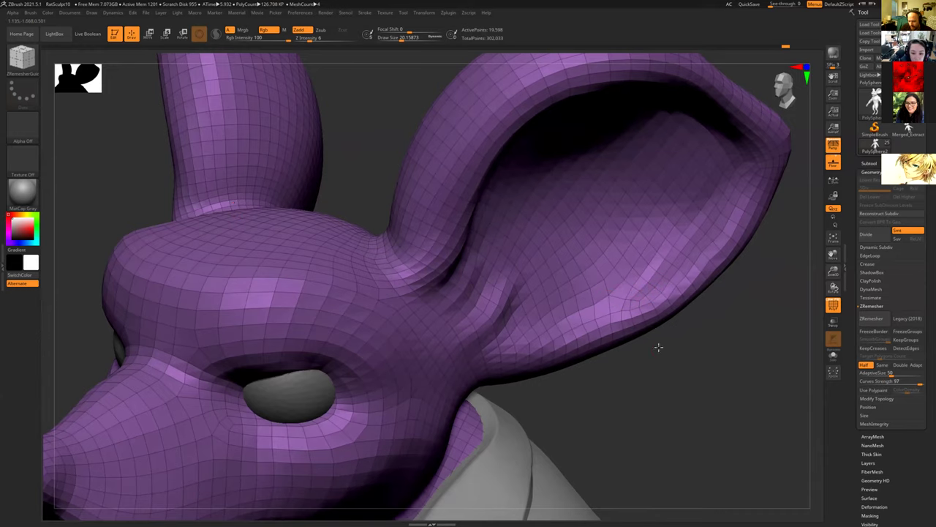
pyautogui.hotkey('ctrl', 'z')
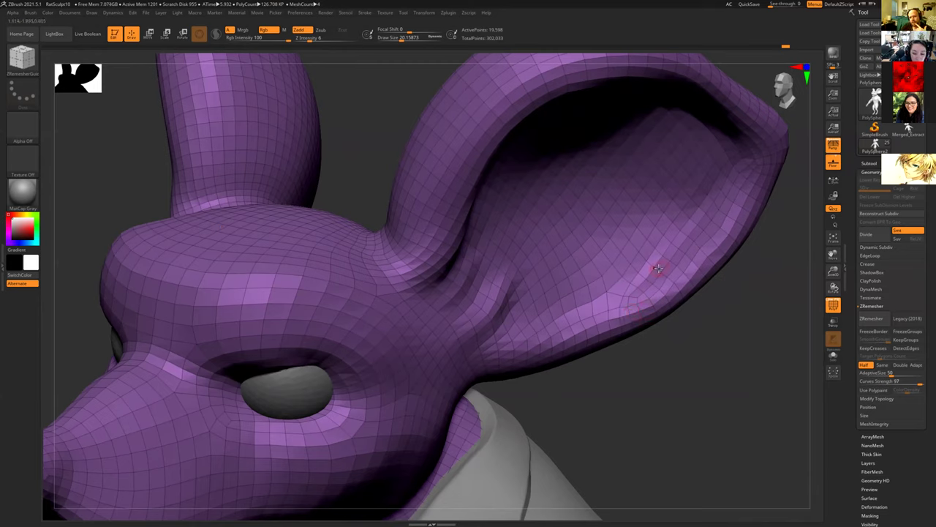
pyautogui.moveTo(684, 406); pyautogui.dragTo(656, 319)
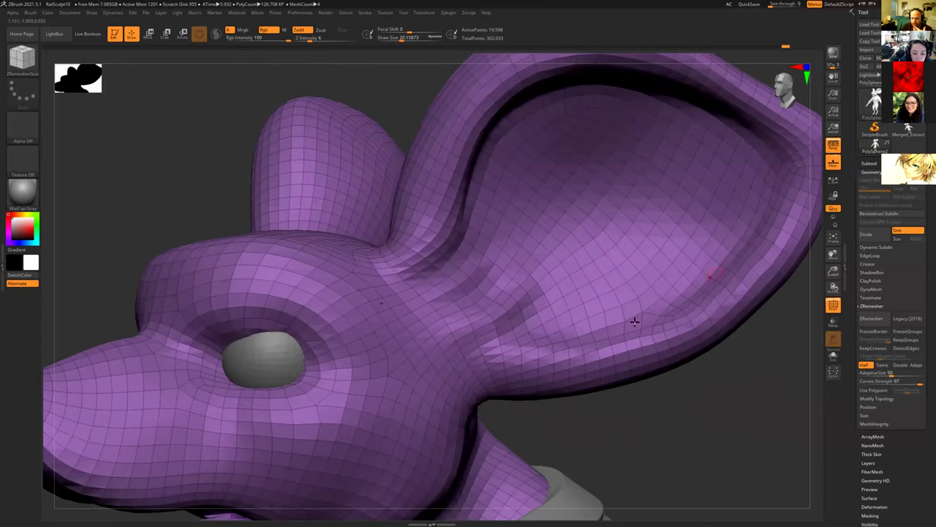
pyautogui.moveTo(663, 404); pyautogui.dragTo(622, 345)
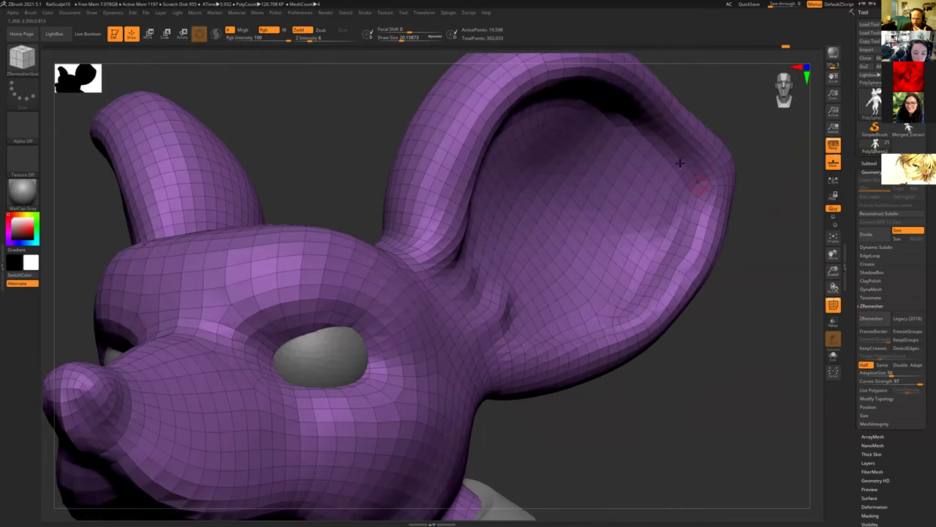
pyautogui.moveTo(687, 395); pyautogui.dragTo(634, 285)
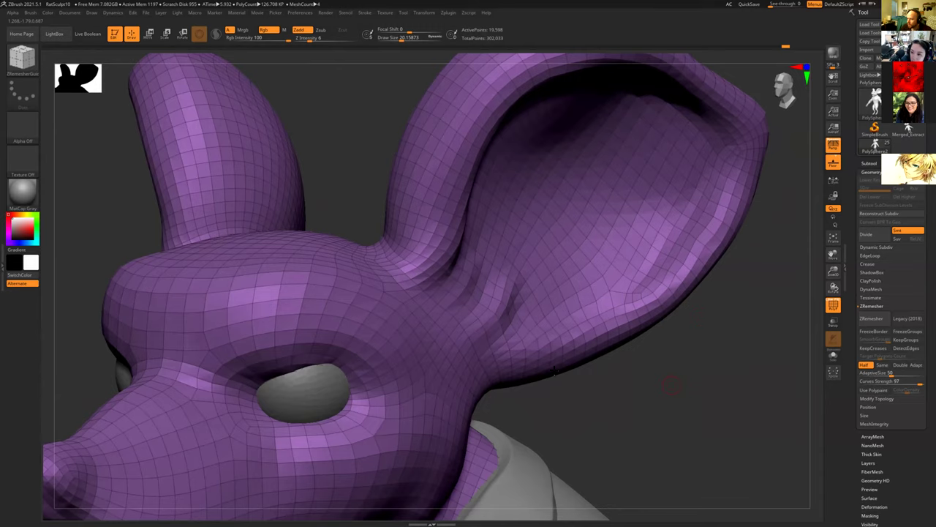
pyautogui.moveTo(671, 385)
pyautogui.mouseDown()
pyautogui.moveTo(554, 370)
pyautogui.moveTo(627, 319)
pyautogui.moveTo(639, 319)
pyautogui.moveTo(642, 370)
pyautogui.moveTo(623, 175)
pyautogui.moveTo(635, 275)
pyautogui.moveTo(650, 266)
pyautogui.moveTo(627, 257)
pyautogui.moveTo(619, 216)
pyautogui.moveTo(626, 333)
pyautogui.mouseUp()
pyautogui.moveTo(593, 253); pyautogui.dragTo(439, 242)
pyautogui.moveTo(535, 232); pyautogui.dragTo(531, 329)
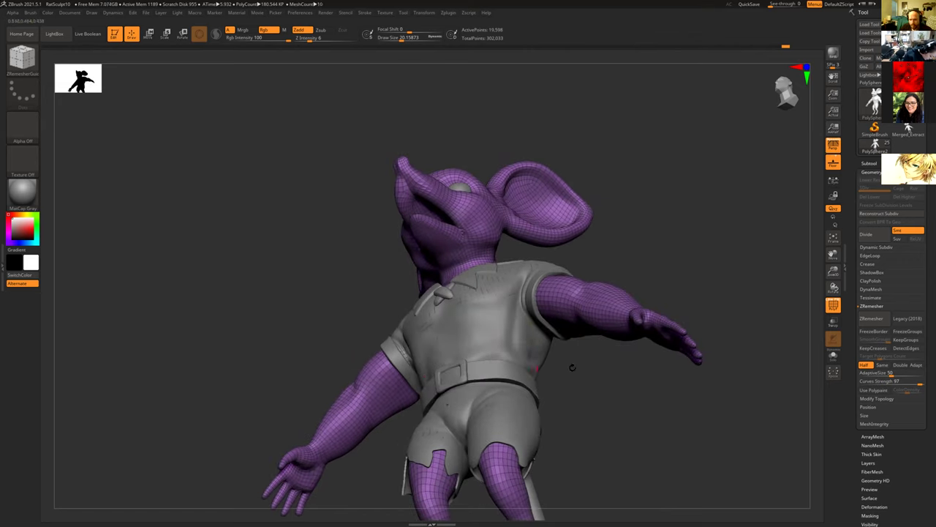
pyautogui.moveTo(565, 398); pyautogui.dragTo(701, 210)
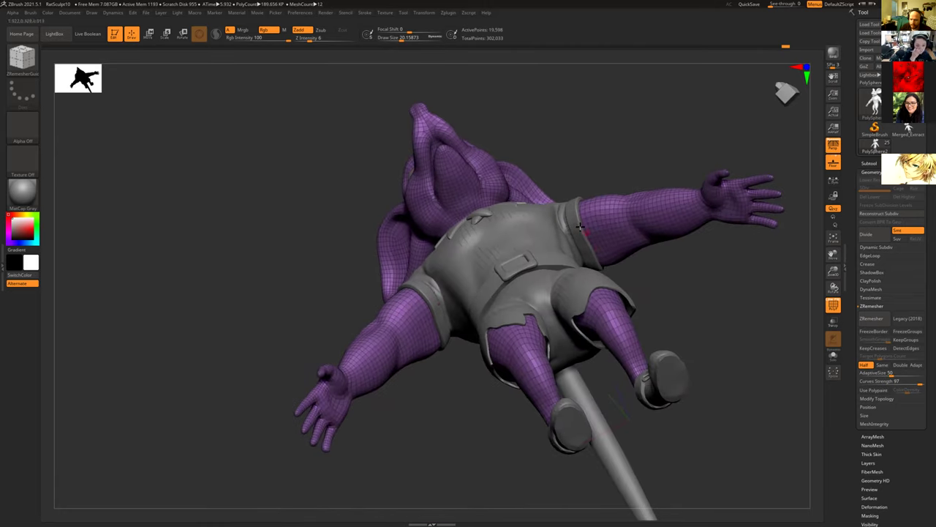
pyautogui.moveTo(701, 258); pyautogui.dragTo(476, 213)
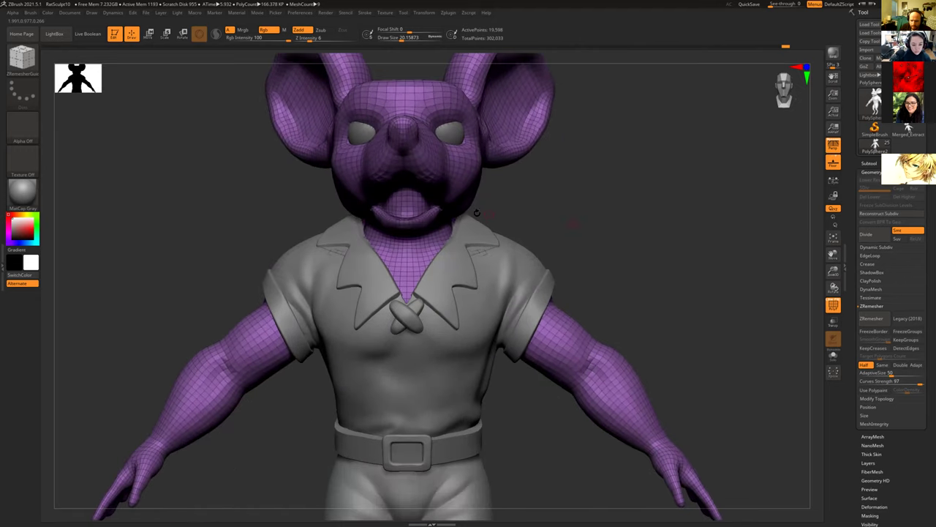
# Merge all visible subtools into one tool with welding on, and make Merged_Extract17 the active tool.
pyautogui.click(870, 163)
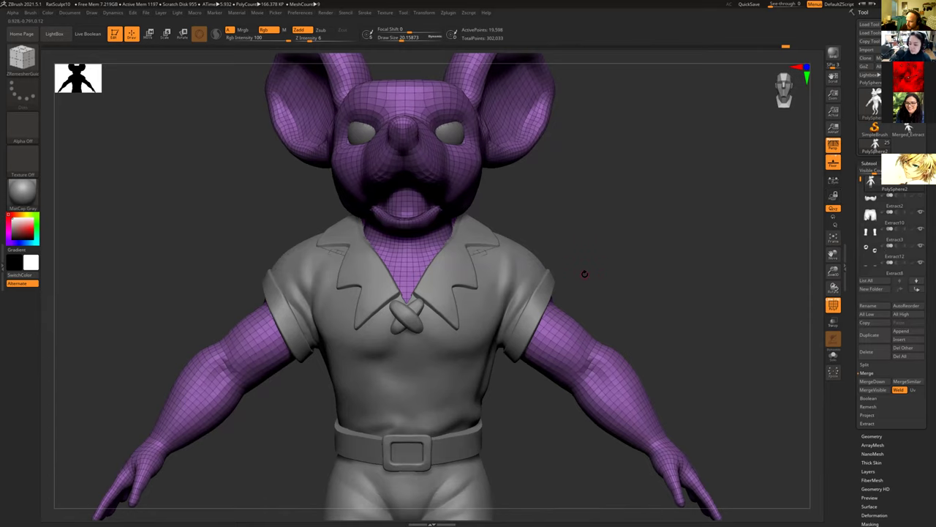
pyautogui.keyDown('alt'); pyautogui.moveTo(665, 237); pyautogui.dragTo(649, 272); pyautogui.keyUp('alt')
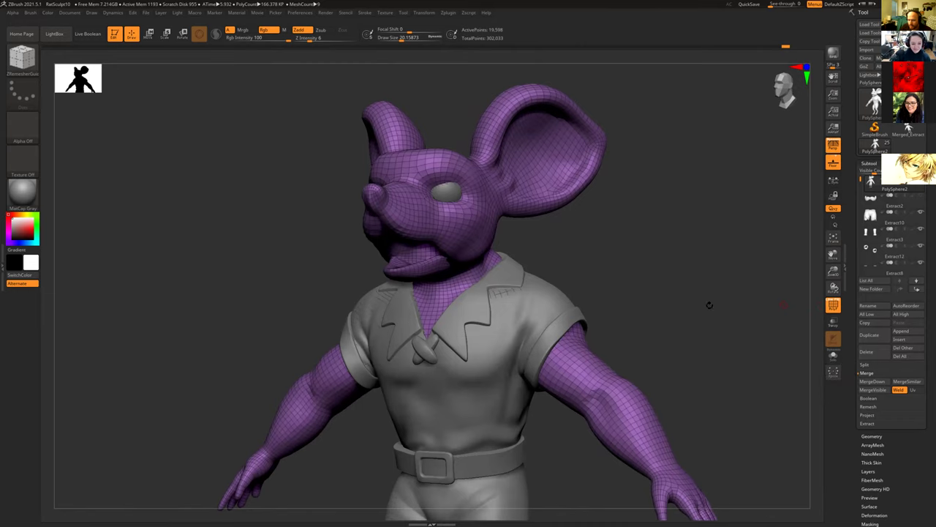
pyautogui.keyDown('shift'); pyautogui.moveTo(663, 329); pyautogui.dragTo(666, 326); pyautogui.keyUp('shift')
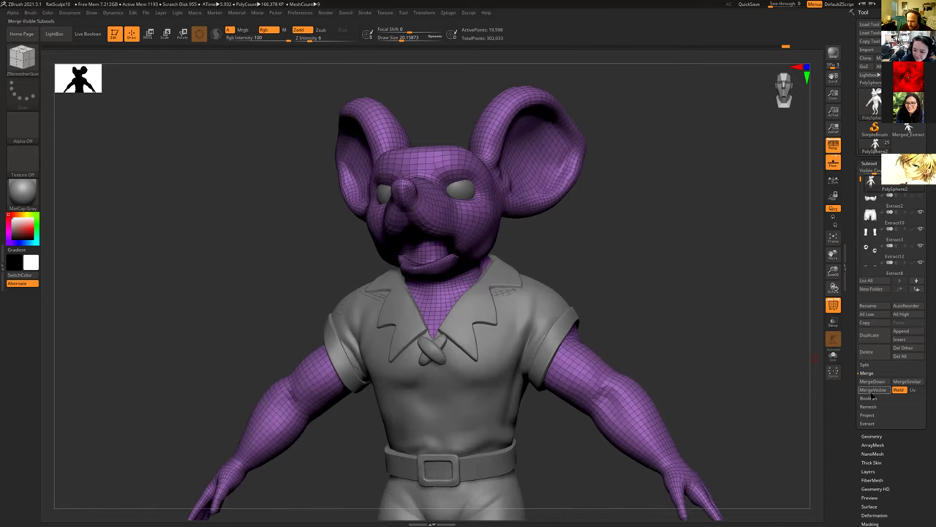
pyautogui.click(872, 390)
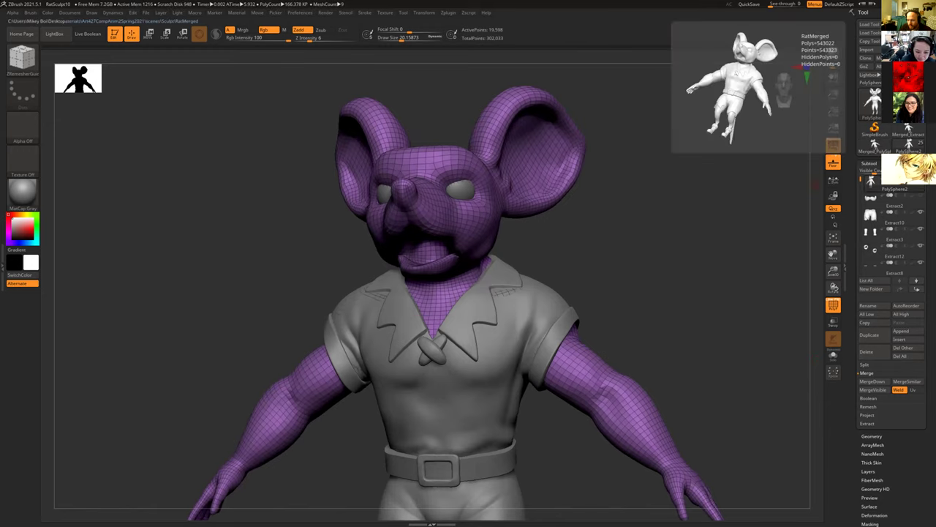
pyautogui.click(908, 139)
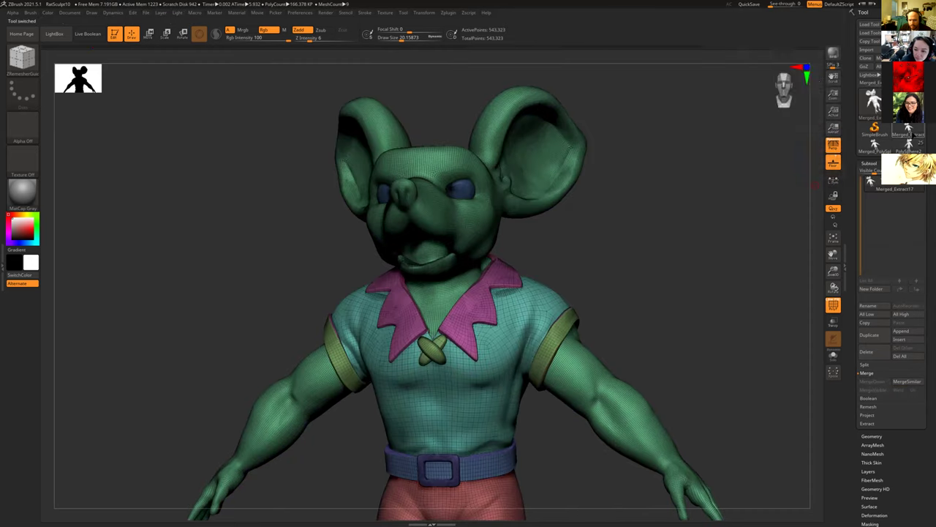
# DynaMesh the merged rat model at resolution 128.
pyautogui.moveTo(648, 272)
pyautogui.mouseDown()
pyautogui.moveTo(641, 288)
pyautogui.moveTo(662, 279)
pyautogui.moveTo(663, 309)
pyautogui.moveTo(663, 272)
pyautogui.moveTo(702, 271)
pyautogui.moveTo(662, 278)
pyautogui.mouseUp()
pyautogui.click(872, 436)
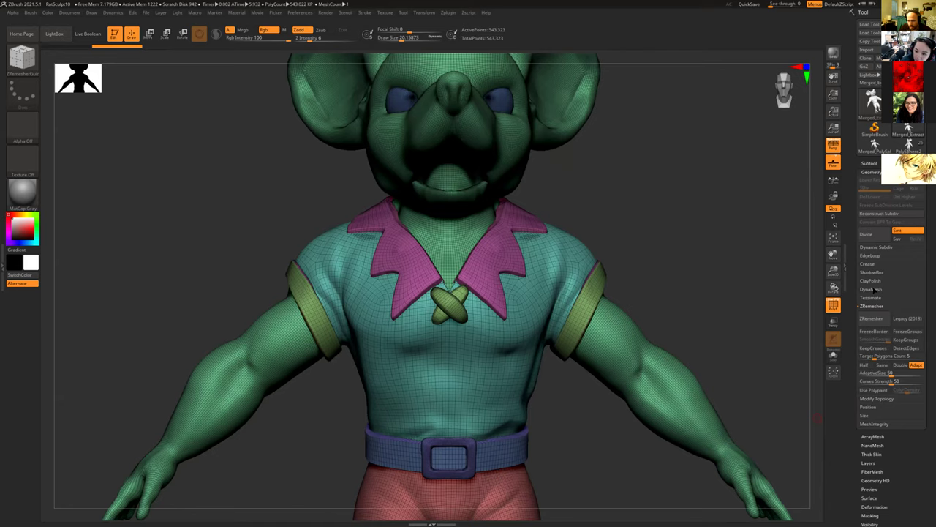
pyautogui.click(871, 290)
pyautogui.moveTo(708, 293); pyautogui.dragTo(628, 291)
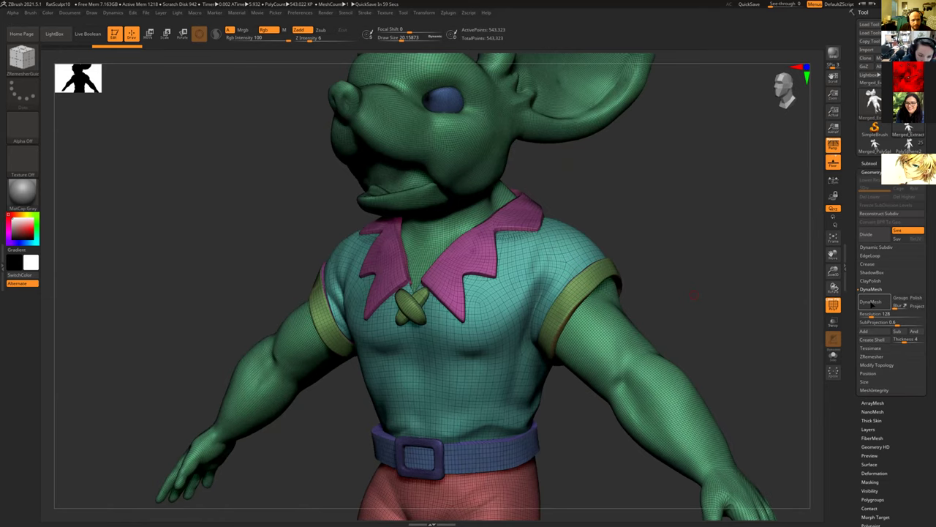
pyautogui.click(870, 301)
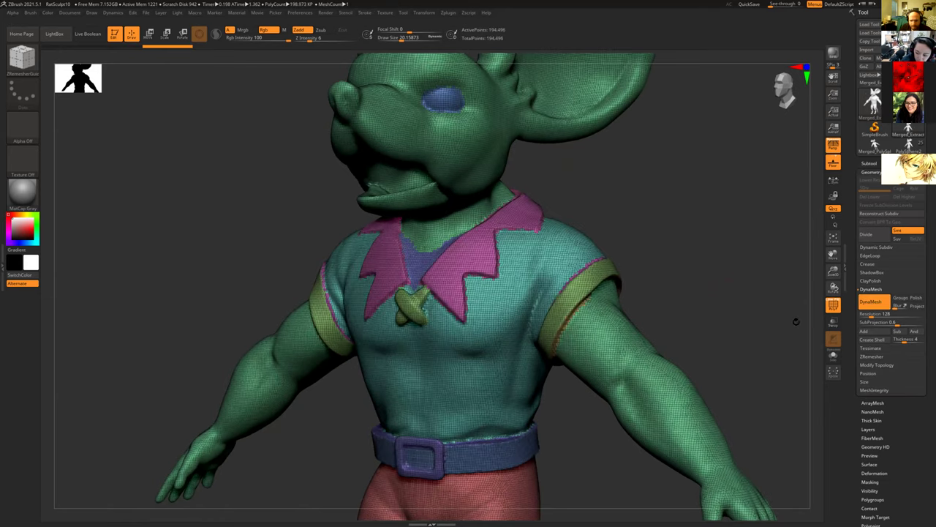
# Hide the polyframe wireframe to check the shirt and collar detail, and undo the DynaMesh.
pyautogui.click(833, 305)
pyautogui.moveTo(698, 292); pyautogui.dragTo(735, 287)
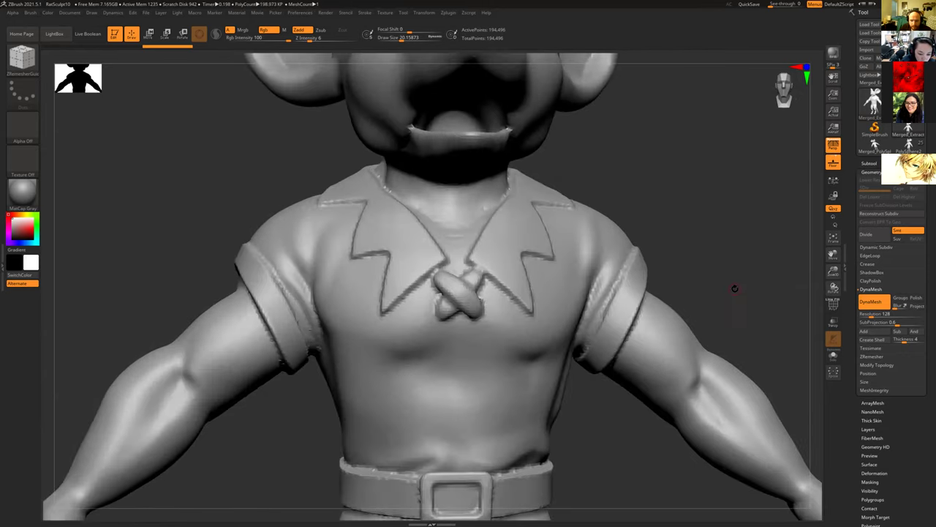
pyautogui.hotkey('ctrl', 'z')
# Set the DynaMesh resolution to 320, DynaMesh the merged rat, and check the collar and sleeve edges.
pyautogui.moveTo(872, 314); pyautogui.dragTo(879, 314)
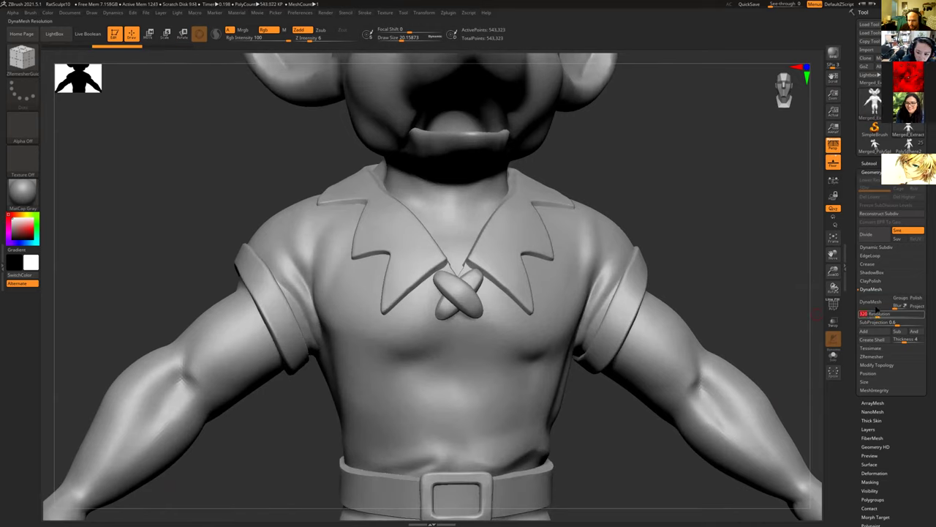
pyautogui.keyDown('ctrl'); pyautogui.moveTo(691, 242); pyautogui.dragTo(677, 248); pyautogui.keyUp('ctrl')
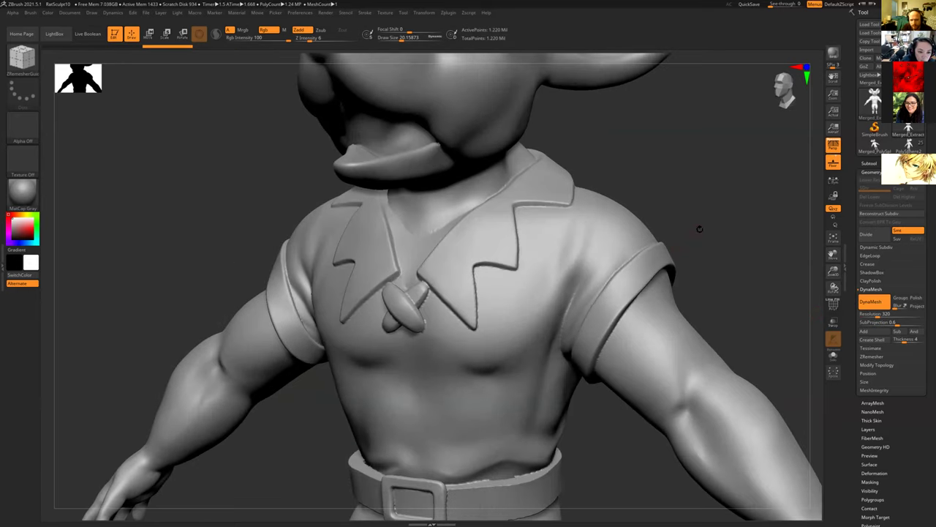
pyautogui.moveTo(670, 193); pyautogui.dragTo(500, 239)
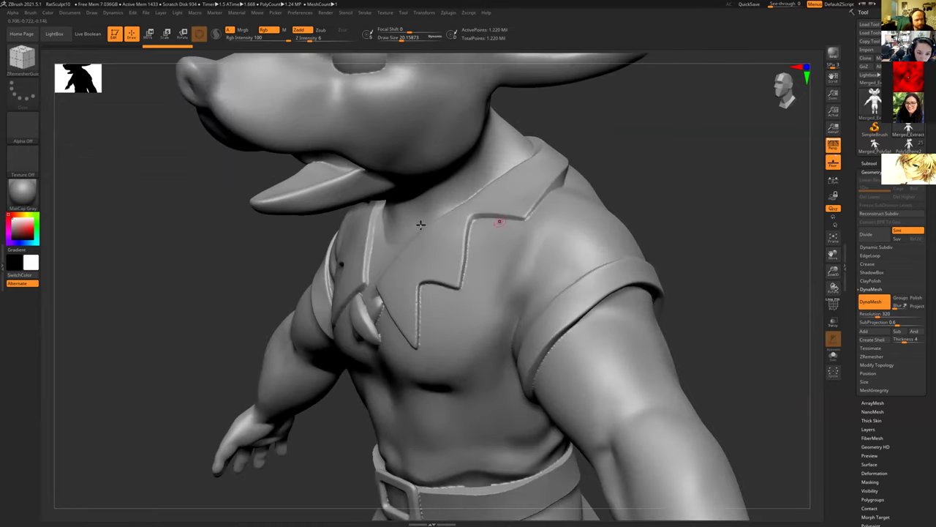
pyautogui.moveTo(253, 226)
pyautogui.mouseDown()
pyautogui.moveTo(259, 215)
pyautogui.moveTo(255, 223)
pyautogui.mouseUp()
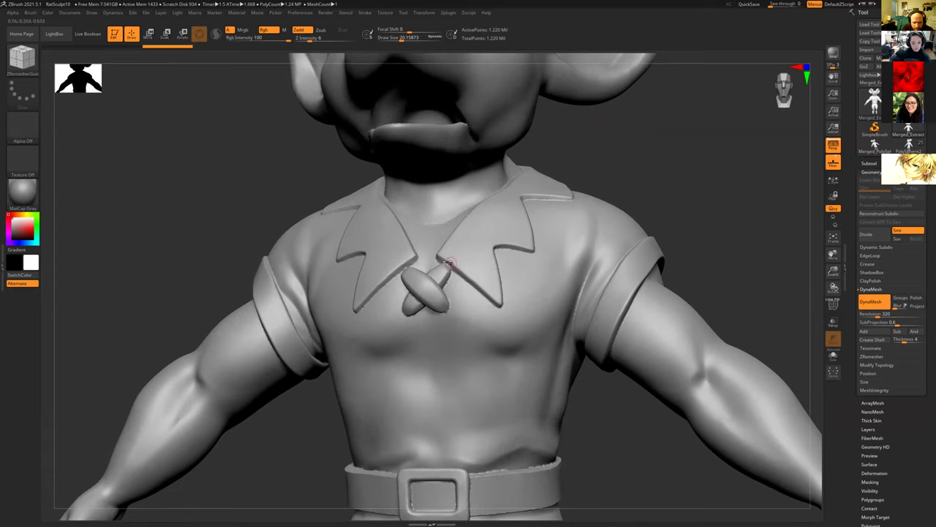
# Trace a ZRemesher guide curve along the jagged outer edge of the collar, from beside the button over the shoulder to the back.
pyautogui.moveTo(452, 272)
pyautogui.mouseDown()
pyautogui.moveTo(500, 307)
pyautogui.moveTo(499, 245)
pyautogui.moveTo(535, 249)
pyautogui.mouseUp()
pyautogui.moveTo(621, 153); pyautogui.dragTo(578, 173)
pyautogui.moveTo(506, 254)
pyautogui.mouseDown()
pyautogui.moveTo(542, 188)
pyautogui.moveTo(576, 189)
pyautogui.moveTo(699, 156)
pyautogui.moveTo(756, 213)
pyautogui.moveTo(743, 141)
pyautogui.mouseUp()
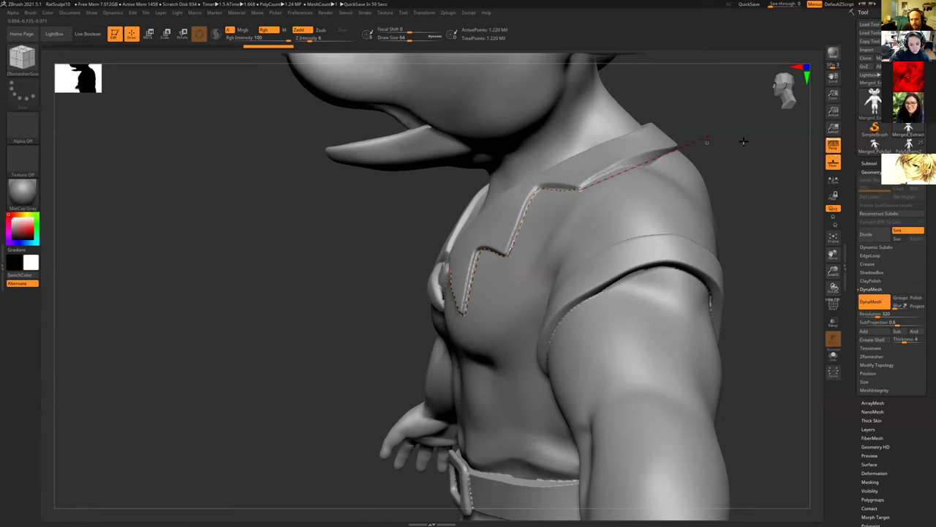
pyautogui.press('ctrl')
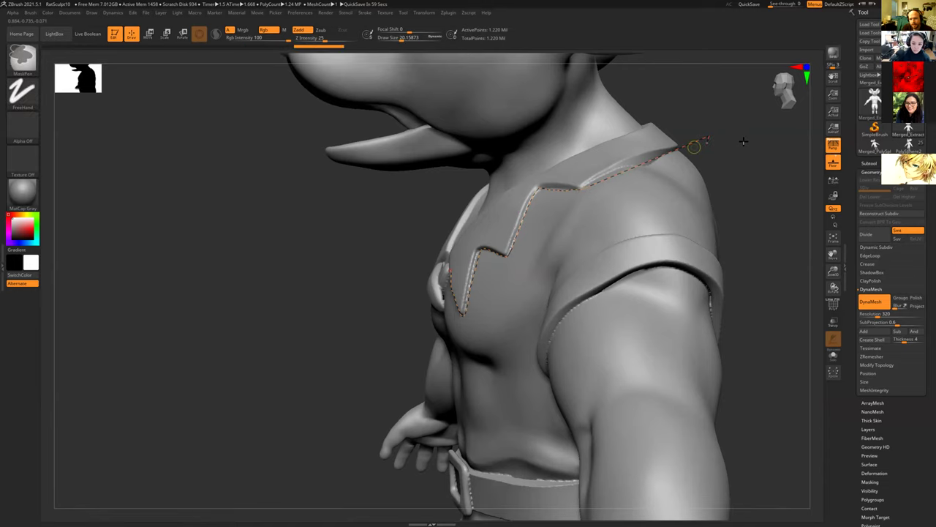
pyautogui.hotkey('ctrl', 'z')
pyautogui.moveTo(743, 141); pyautogui.dragTo(632, 178)
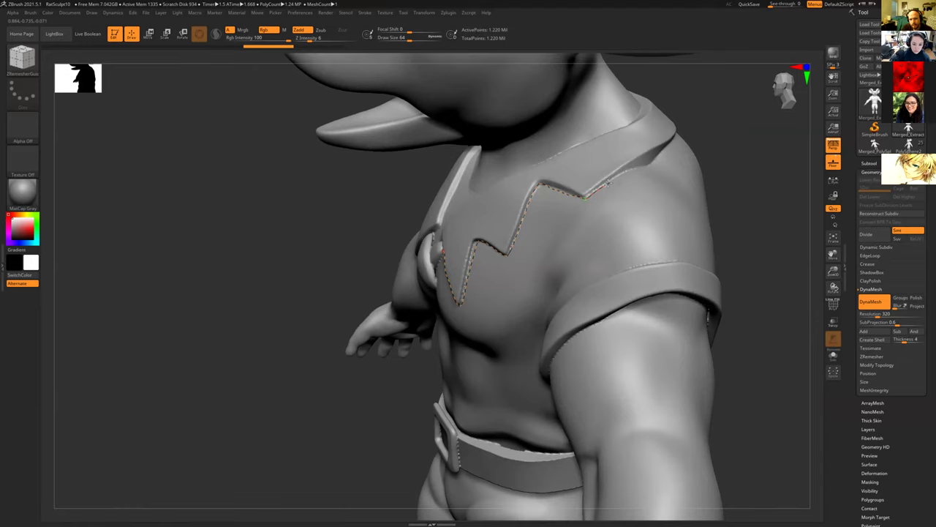
pyautogui.moveTo(623, 172)
pyautogui.mouseDown()
pyautogui.moveTo(678, 134)
pyautogui.moveTo(683, 109)
pyautogui.moveTo(519, 210)
pyautogui.mouseUp()
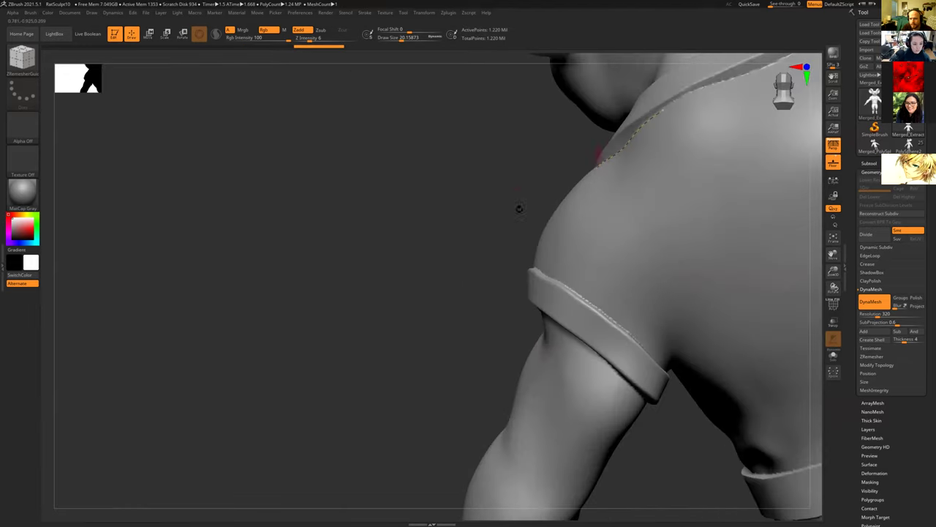
pyautogui.keyDown('alt'); pyautogui.moveTo(666, 142); pyautogui.dragTo(542, 251, button='right'); pyautogui.keyUp('alt')
pyautogui.moveTo(531, 226); pyautogui.dragTo(645, 183)
pyautogui.moveTo(372, 206); pyautogui.dragTo(433, 180)
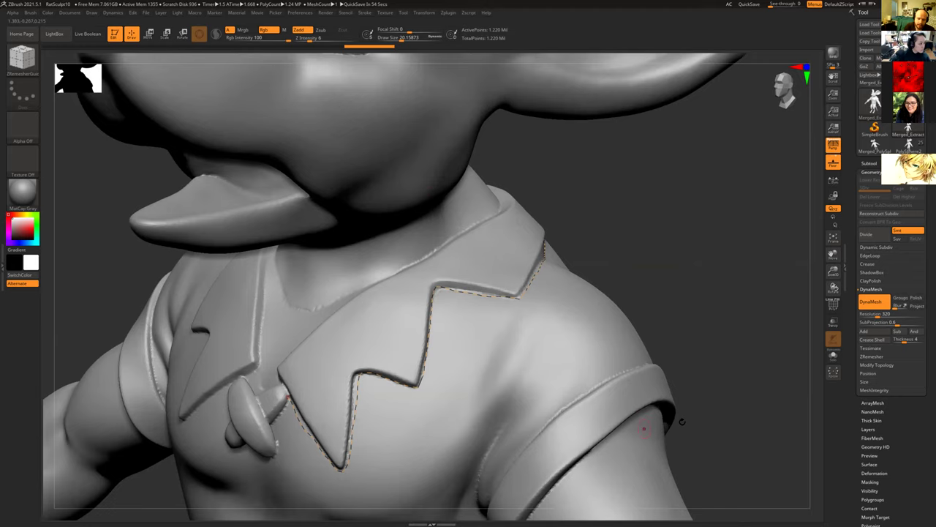
# Try a guide curve along the armhole seam from the armpit up to the shoulder, and undo it.
pyautogui.keyDown('alt'); pyautogui.moveTo(759, 370); pyautogui.dragTo(712, 312); pyautogui.keyUp('alt')
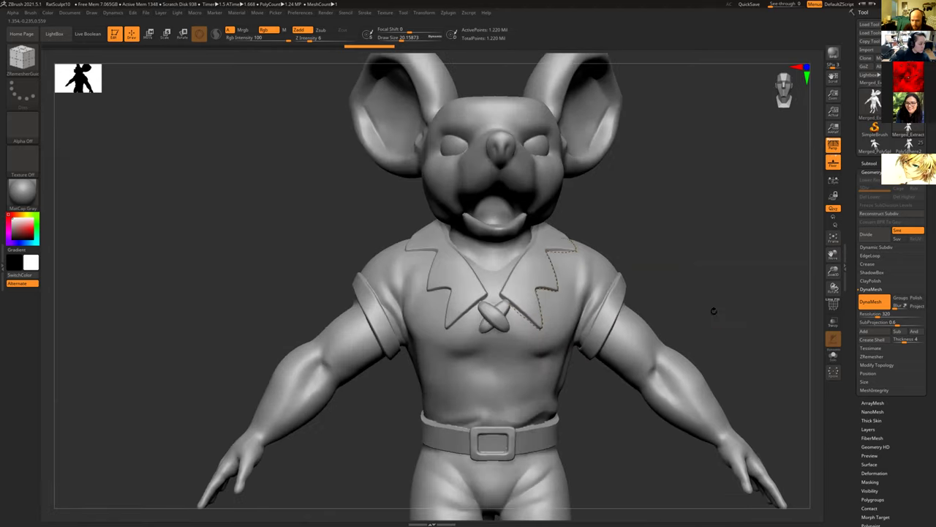
pyautogui.moveTo(651, 207)
pyautogui.keyDown('alt'); pyautogui.mouseDown()
pyautogui.moveTo(698, 227)
pyautogui.moveTo(697, 206)
pyautogui.moveTo(595, 217)
pyautogui.moveTo(549, 253)
pyautogui.moveTo(568, 126)
pyautogui.moveTo(558, 110)
pyautogui.moveTo(556, 136)
pyautogui.moveTo(580, 137)
pyautogui.moveTo(580, 103)
pyautogui.mouseUp(); pyautogui.keyUp('alt')
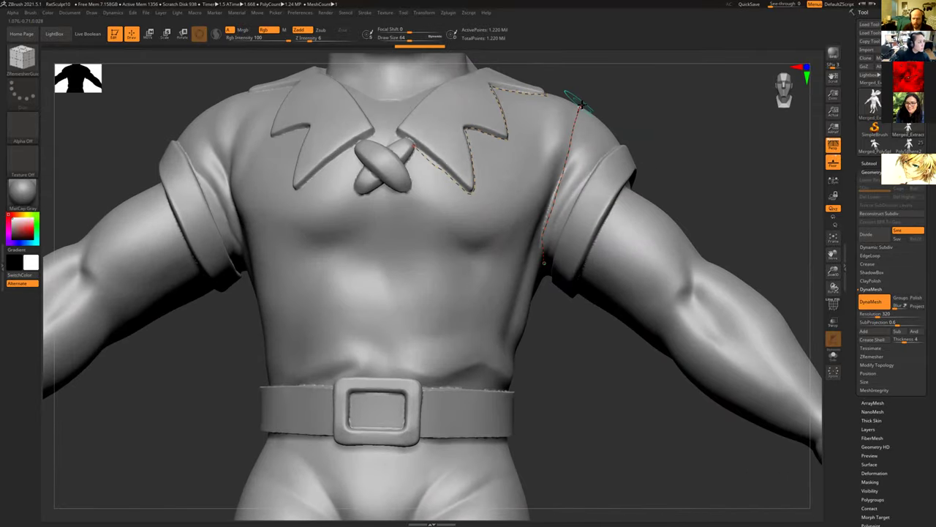
pyautogui.hotkey('ctrl', 'z')
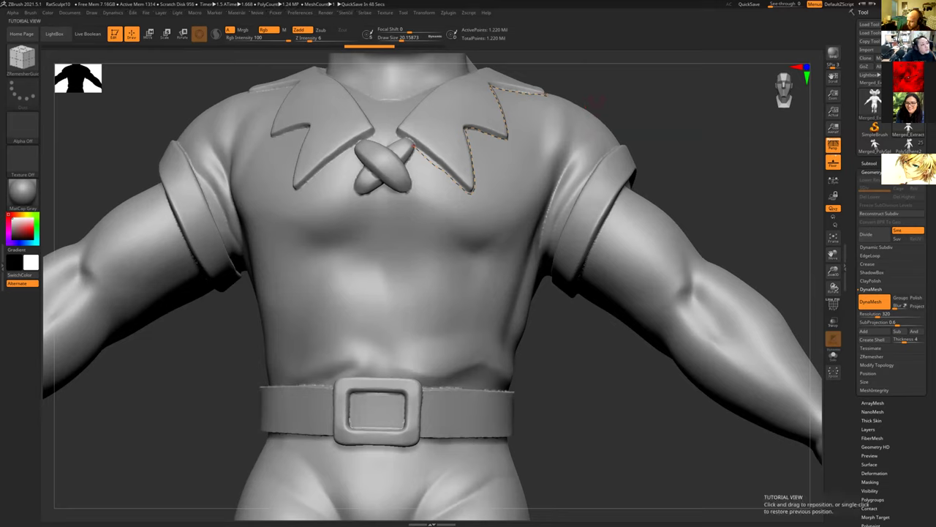
# Switch to the web browser and search Google Images for "character uv map".
pyautogui.hotkey('alt', 'Tab')
pyautogui.click(216, 53)
pyautogui.hotkey('ctrl', 'a')
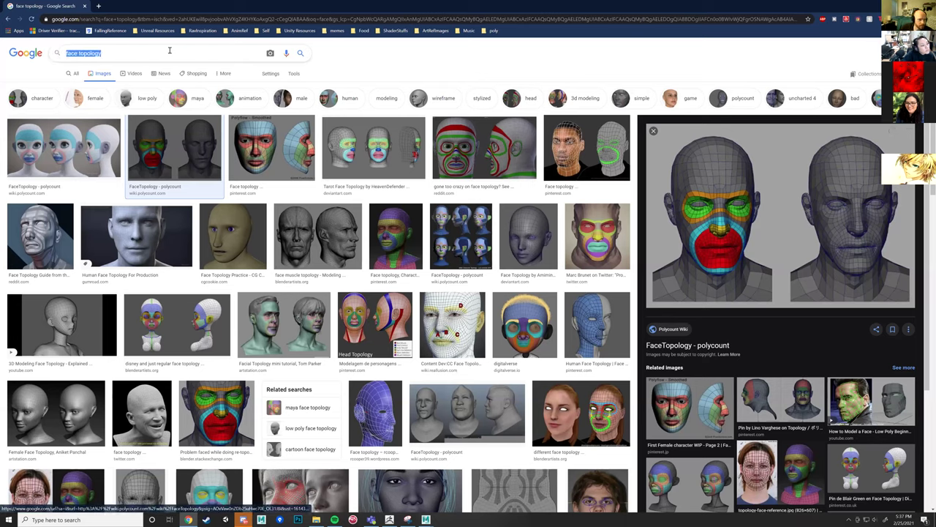
pyautogui.write('character ucv')
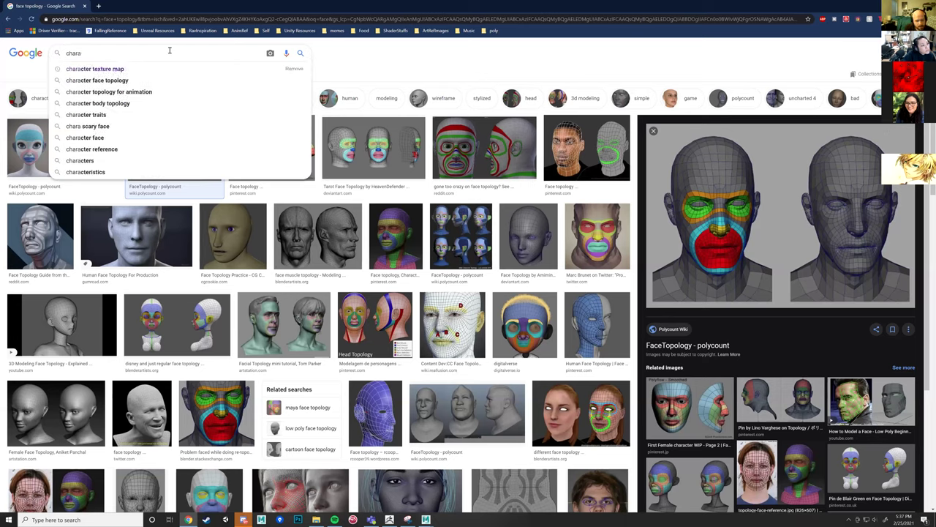
pyautogui.press('BackSpace')
pyautogui.press('BackSpace')
pyautogui.write('v map')
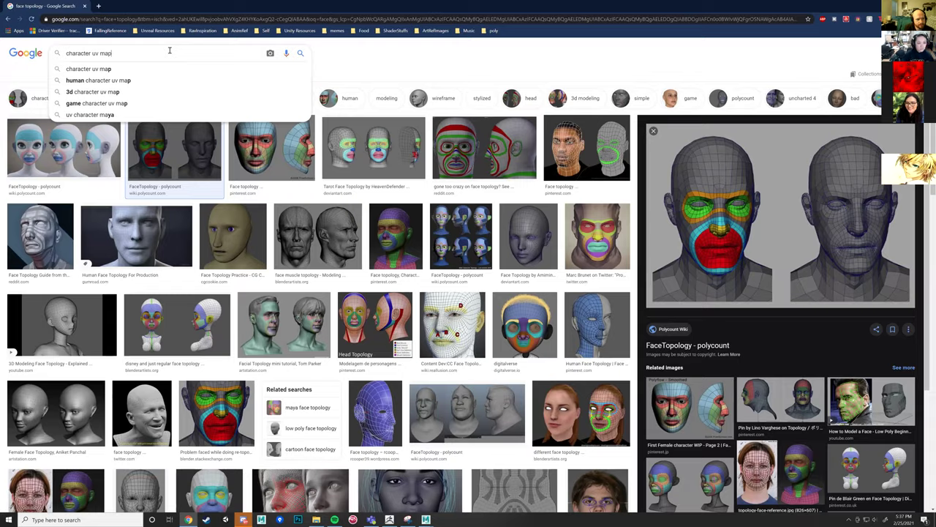
pyautogui.press('Return')
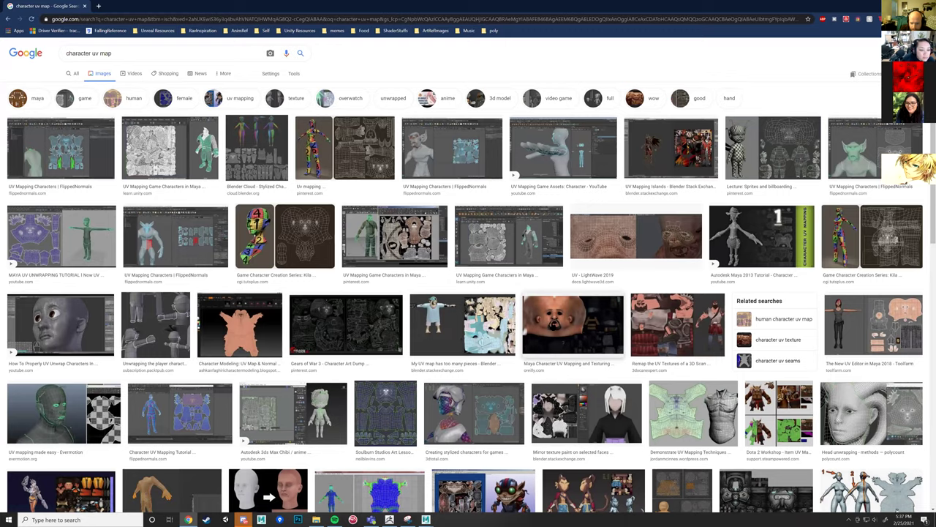
# Compare the O'Reilly Maya character face texture with the Kila Chapter 3 head UV layout in the image results.
pyautogui.click(572, 324)
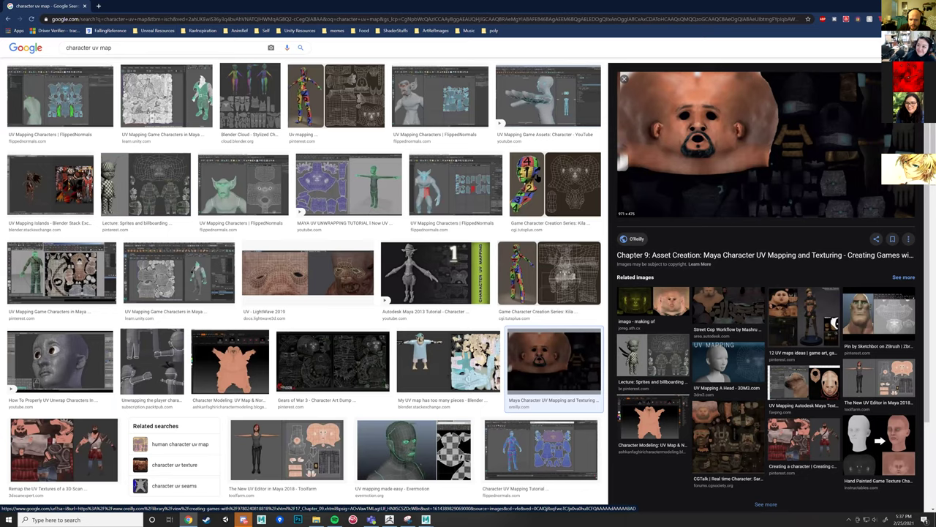
pyautogui.click(554, 186)
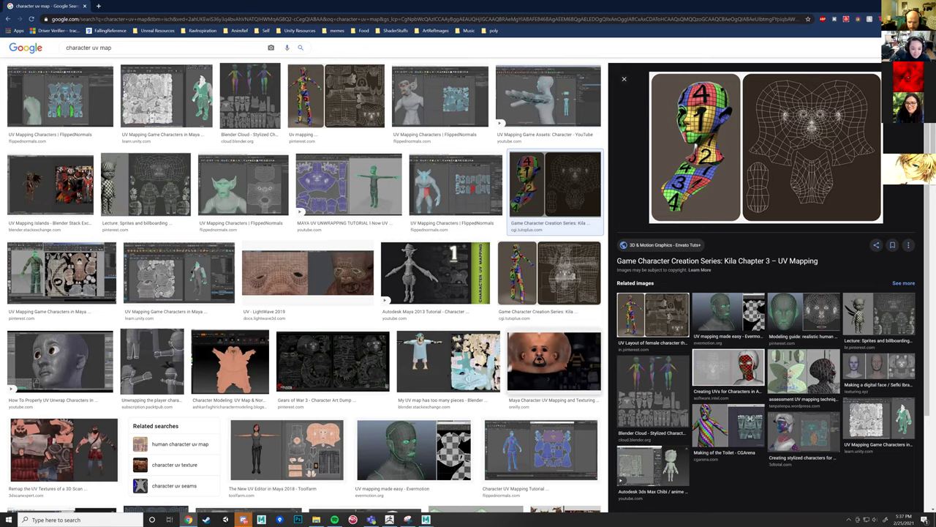
pyautogui.click(554, 360)
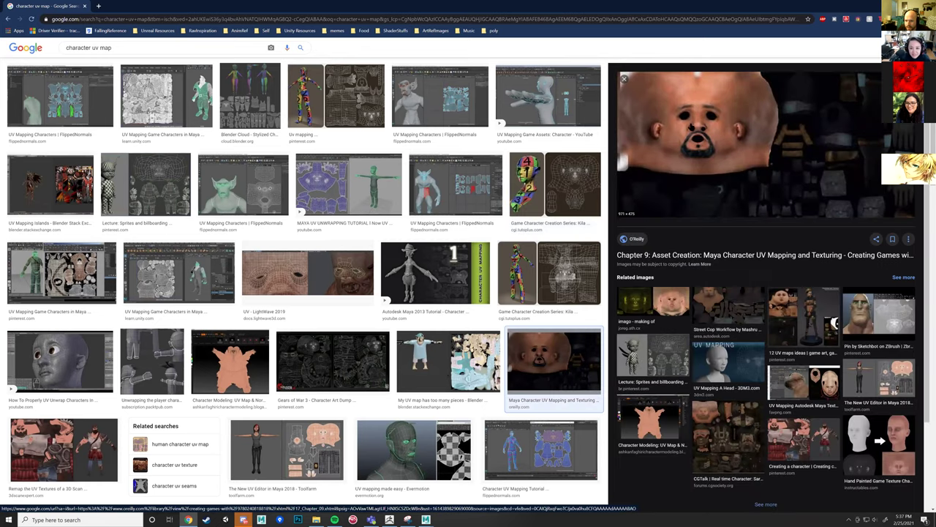
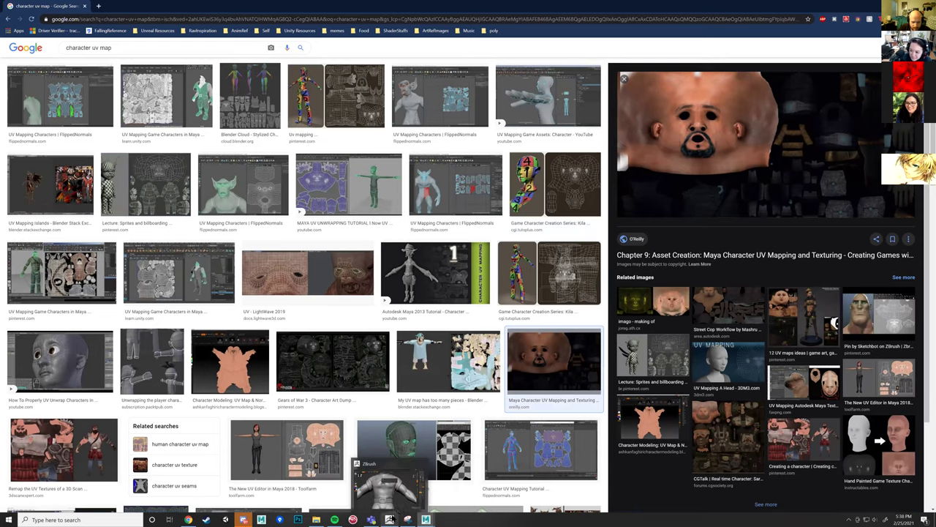
# Switch back to ZBrush and draw a guide curve around the armhole of the shirt, above the rolled sleeve cuff.
pyautogui.click(397, 505)
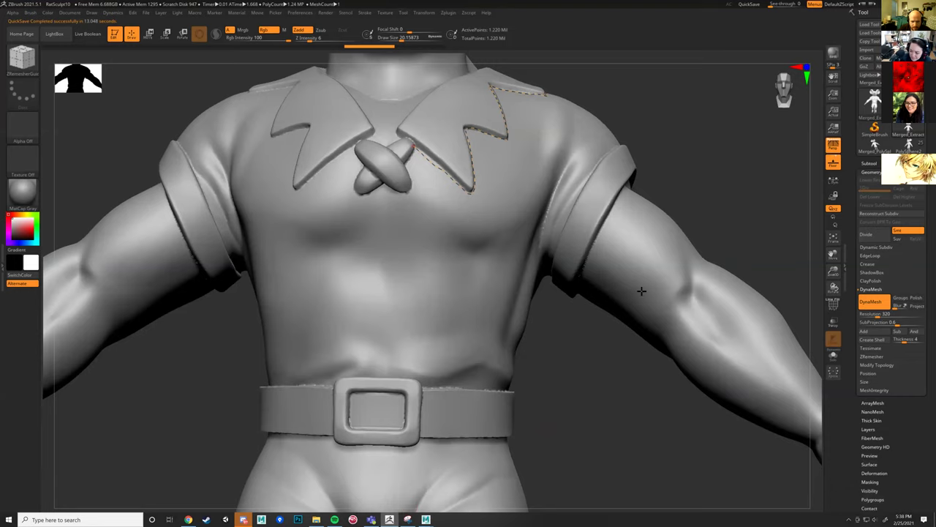
pyautogui.moveTo(703, 155); pyautogui.dragTo(574, 125)
pyautogui.moveTo(662, 111); pyautogui.dragTo(628, 137)
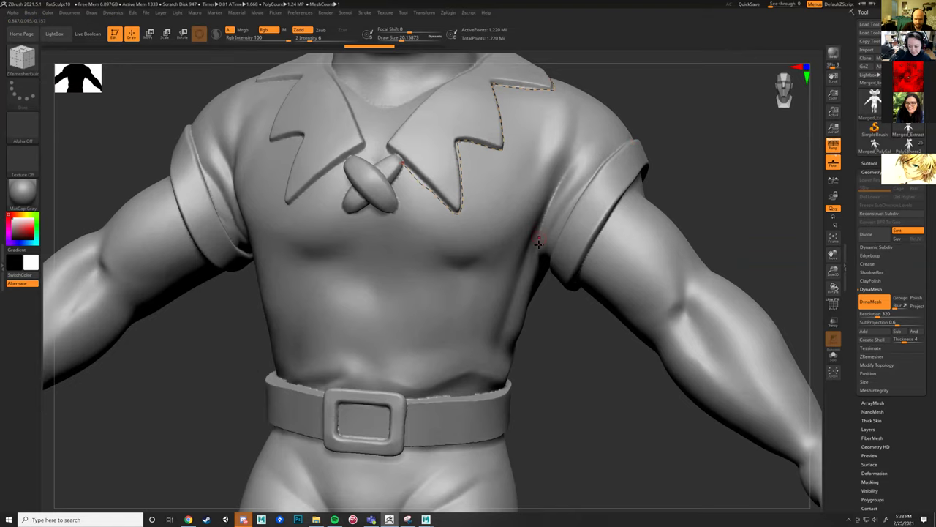
pyautogui.moveTo(543, 217)
pyautogui.mouseDown()
pyautogui.moveTo(603, 86)
pyautogui.moveTo(581, 112)
pyautogui.moveTo(436, 134)
pyautogui.moveTo(441, 162)
pyautogui.moveTo(575, 171)
pyautogui.moveTo(682, 203)
pyautogui.moveTo(669, 204)
pyautogui.mouseUp()
pyautogui.moveTo(402, 229); pyautogui.dragTo(374, 202)
pyautogui.moveTo(553, 141); pyautogui.dragTo(668, 221)
pyautogui.moveTo(716, 274); pyautogui.dragTo(716, 275)
pyautogui.moveTo(460, 246)
pyautogui.mouseDown()
pyautogui.moveTo(454, 219)
pyautogui.moveTo(453, 231)
pyautogui.mouseUp()
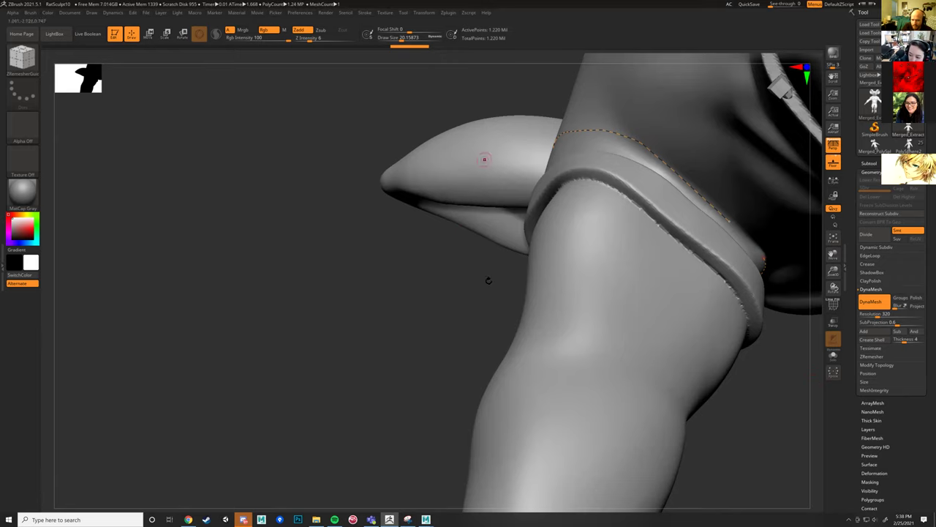
pyautogui.moveTo(451, 330); pyautogui.dragTo(719, 312)
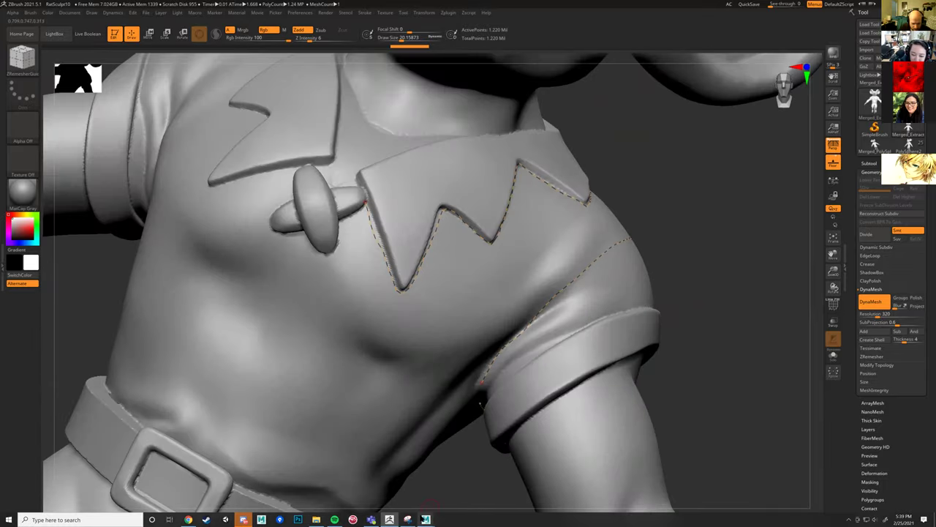
# Switch to the browser and examine the 3D Scan Expert texture remap and the low poly Mikala character for UV layout examples.
pyautogui.click(188, 520)
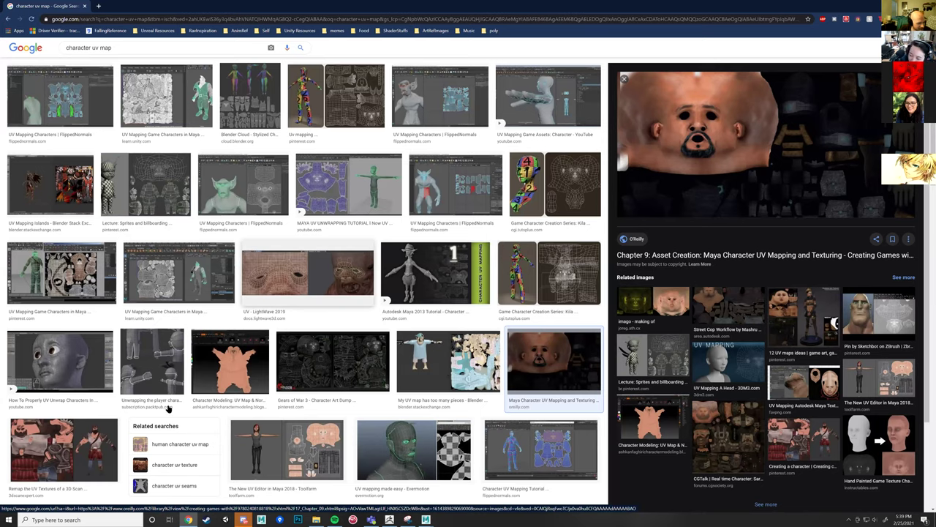
pyautogui.click(70, 452)
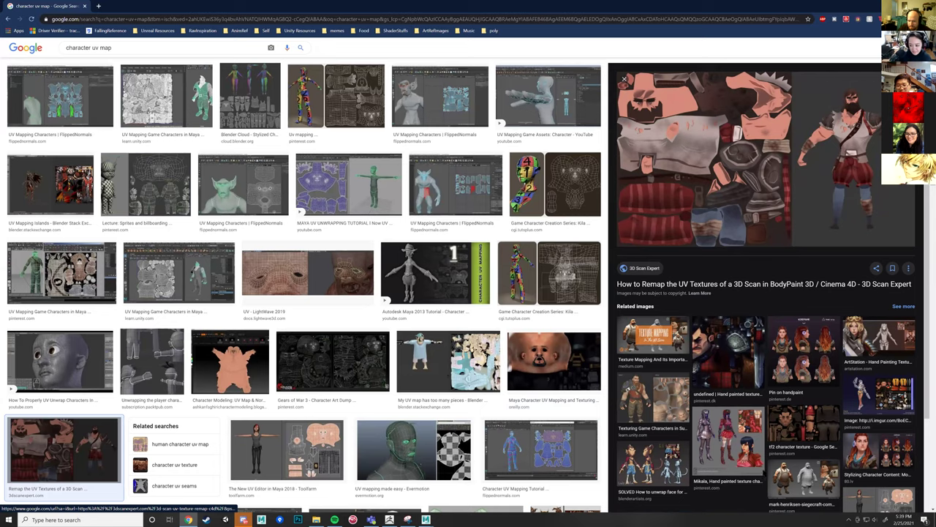
pyautogui.click(729, 437)
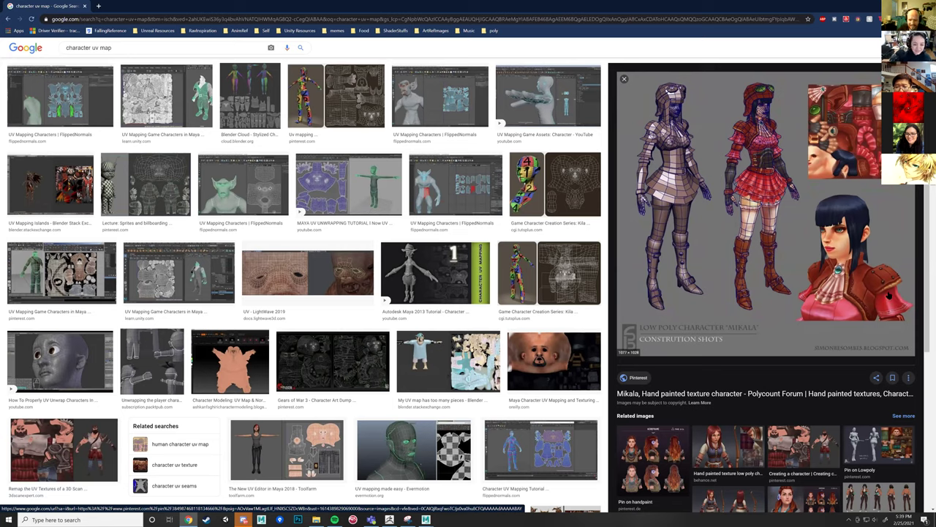
pyautogui.scroll(-1, 848, 448)
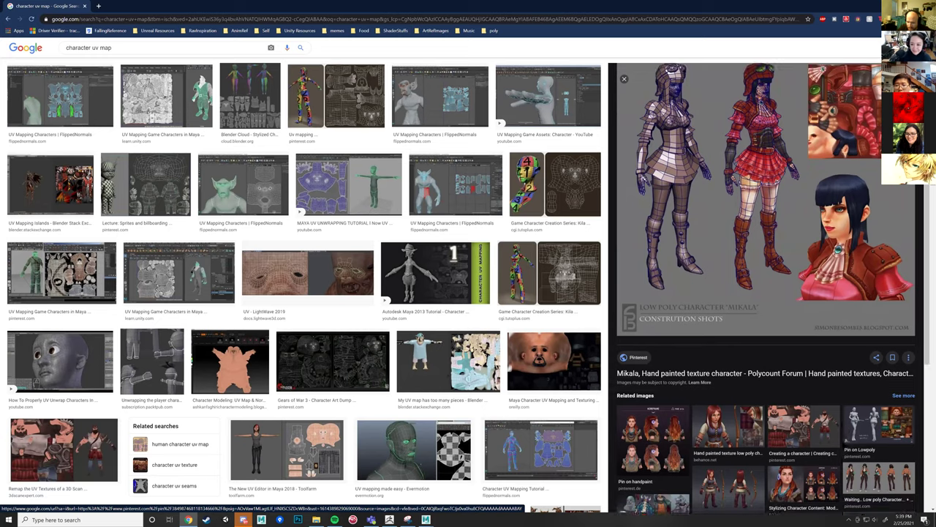
pyautogui.scroll(-1, 847, 448)
pyautogui.scroll(3, 840, 434)
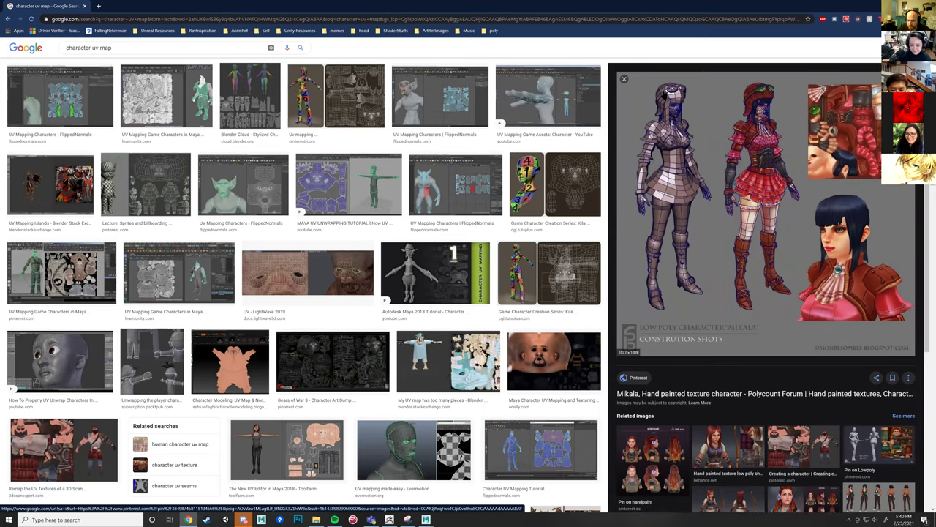
# Switch to Maya, clear the selection and examine the partial face, shoulder and torso retopology meshes from several angles.
pyautogui.hotkey('alt', 'Tab')
pyautogui.hotkey('ctrl', 'z')
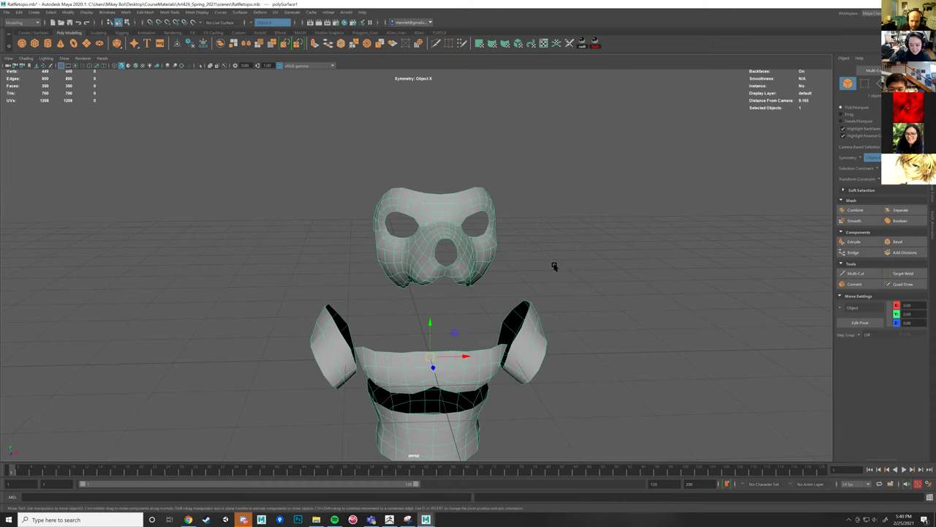
pyautogui.moveTo(554, 266)
pyautogui.keyDown('alt'); pyautogui.mouseDown()
pyautogui.moveTo(560, 274)
pyautogui.moveTo(549, 265)
pyautogui.moveTo(556, 253)
pyautogui.moveTo(540, 268)
pyautogui.mouseUp(); pyautogui.keyUp('alt')
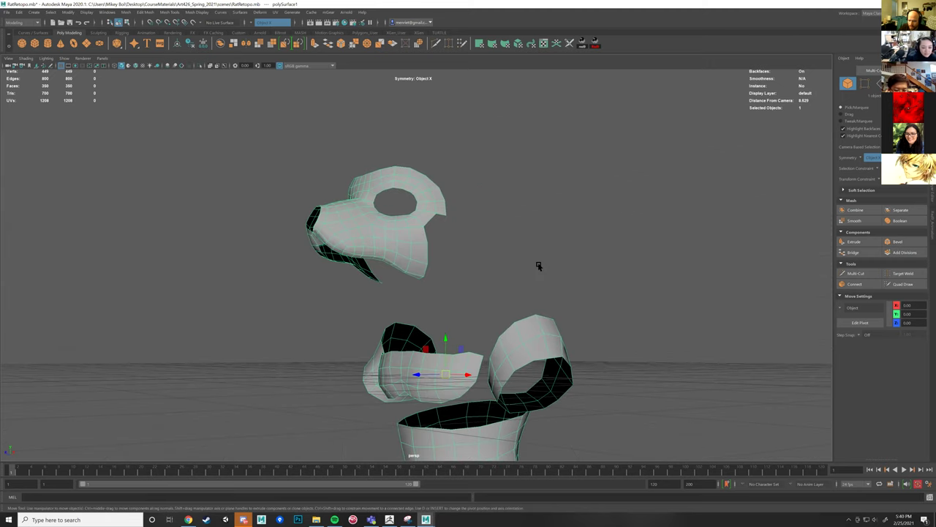
pyautogui.click(475, 257)
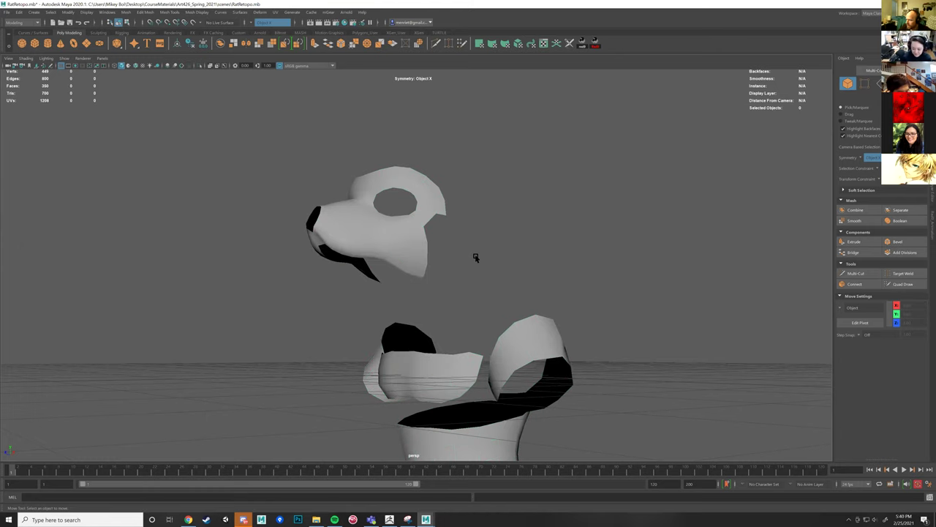
pyautogui.keyDown('alt'); pyautogui.moveTo(476, 258); pyautogui.dragTo(446, 329); pyautogui.keyUp('alt')
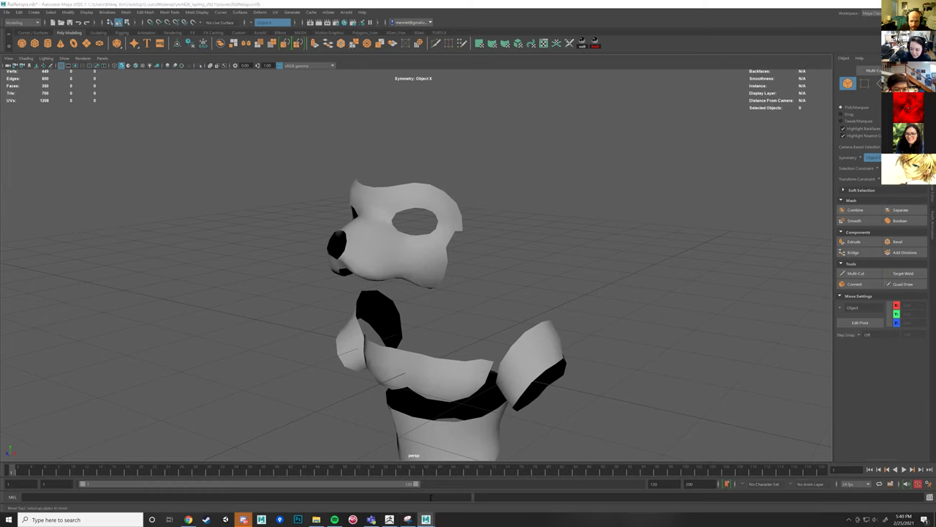
# Switch back to ZBrush and draw a guide curve along the belt's upper edge from the middle of the back around to the buckle.
pyautogui.moveTo(390, 519)
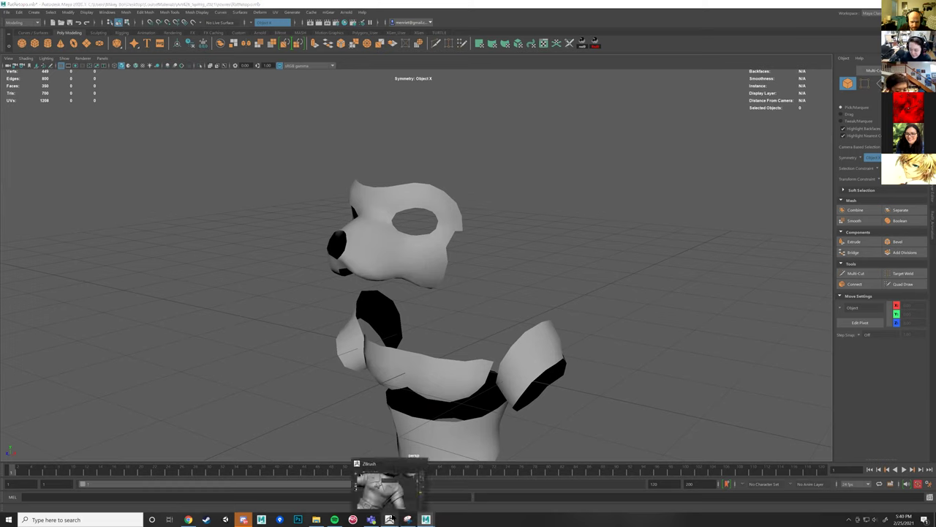
pyautogui.click(400, 494)
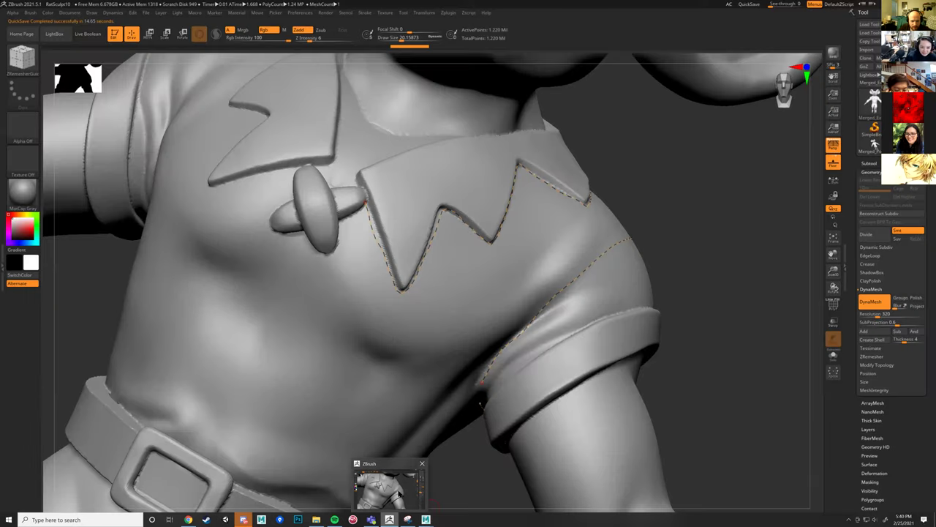
pyautogui.moveTo(679, 246); pyautogui.dragTo(627, 215)
pyautogui.press('f')
pyautogui.moveTo(665, 266); pyautogui.dragTo(612, 319)
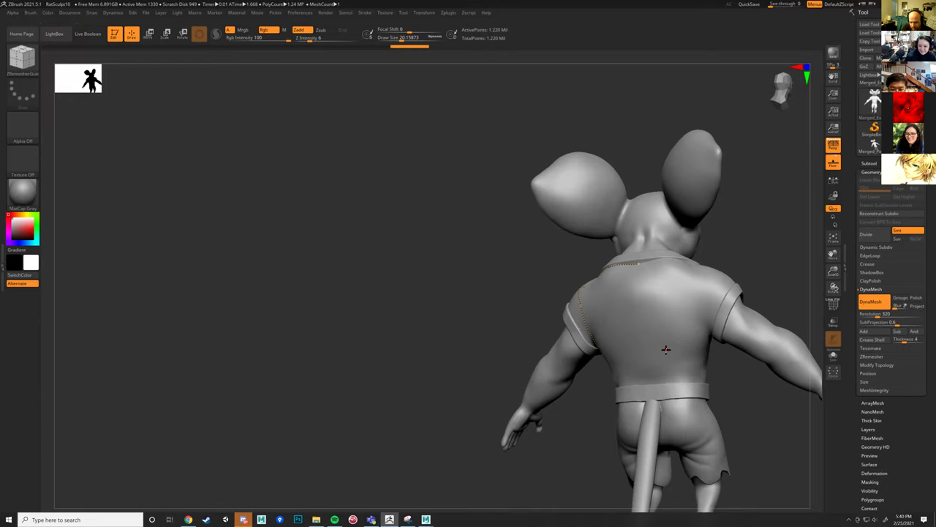
pyautogui.keyDown('alt'); pyautogui.moveTo(585, 427); pyautogui.dragTo(658, 380); pyautogui.keyUp('alt')
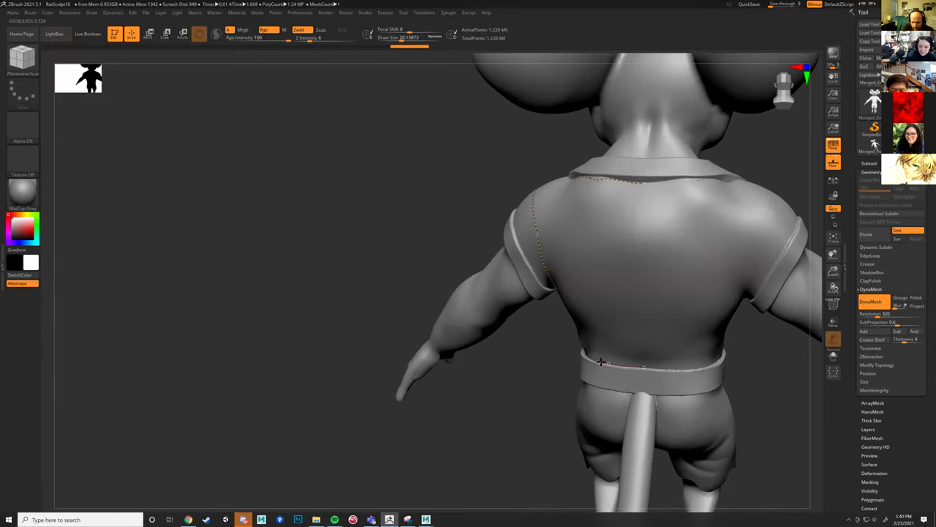
pyautogui.moveTo(560, 357); pyautogui.dragTo(675, 399, button='right')
pyautogui.moveTo(617, 386); pyautogui.dragTo(525, 364)
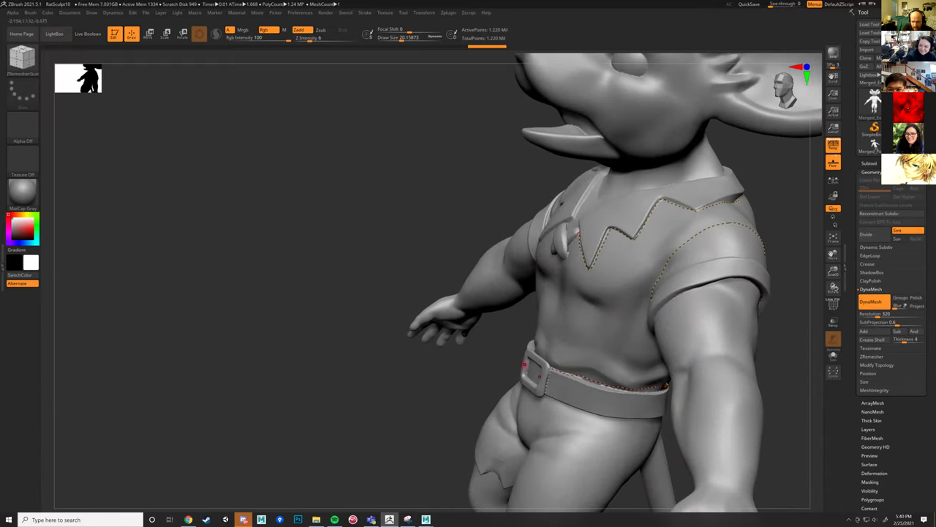
pyautogui.moveTo(460, 369); pyautogui.dragTo(660, 229, button='right')
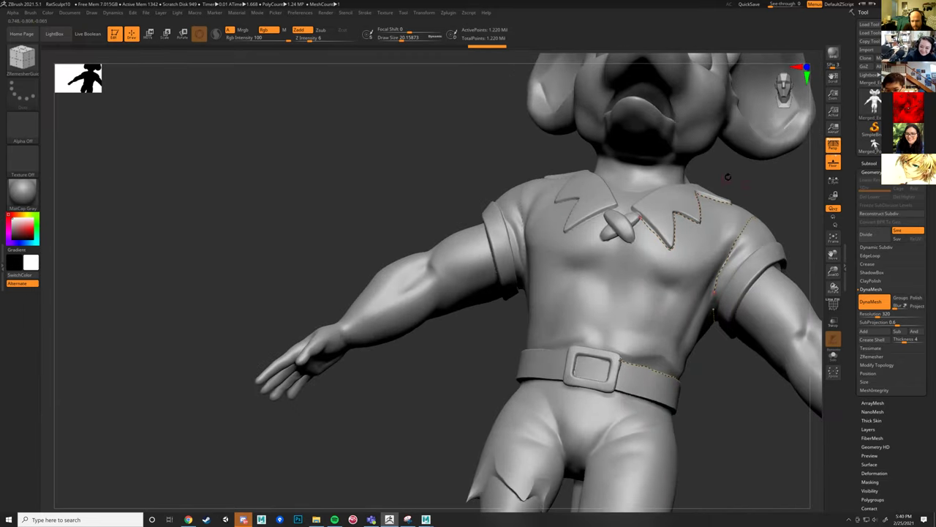
# Draw guide curves around the eye socket and along the edges of the mouth.
pyautogui.moveTo(621, 298); pyautogui.dragTo(647, 107, button='right')
pyautogui.moveTo(662, 112)
pyautogui.mouseDown()
pyautogui.moveTo(666, 128)
pyautogui.moveTo(654, 136)
pyautogui.moveTo(633, 129)
pyautogui.moveTo(627, 110)
pyautogui.moveTo(663, 102)
pyautogui.moveTo(605, 115)
pyautogui.moveTo(657, 141)
pyautogui.moveTo(666, 100)
pyautogui.mouseUp()
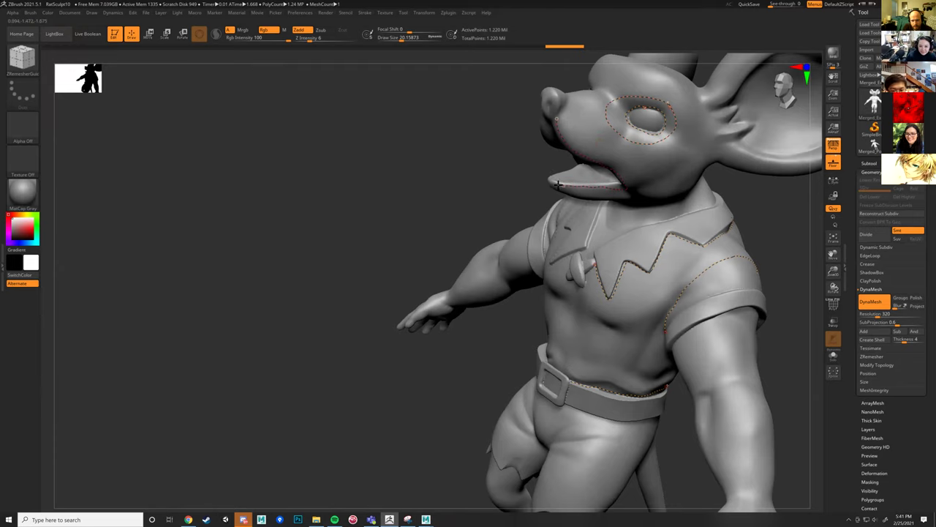
pyautogui.moveTo(516, 153)
pyautogui.mouseDown()
pyautogui.moveTo(563, 92)
pyautogui.moveTo(510, 159)
pyautogui.mouseUp()
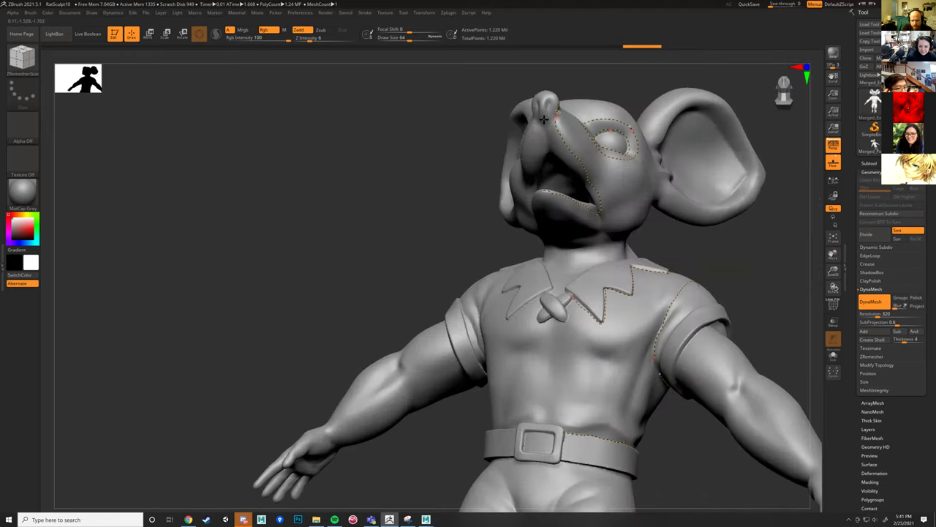
# Draw a guide curve around the rat's wrist where the forearm meets the hand.
pyautogui.moveTo(730, 502)
pyautogui.keyDown('alt'); pyautogui.mouseDown()
pyautogui.moveTo(649, 357)
pyautogui.moveTo(610, 379)
pyautogui.moveTo(623, 381)
pyautogui.mouseUp(); pyautogui.keyUp('alt')
pyautogui.moveTo(468, 355)
pyautogui.mouseDown()
pyautogui.moveTo(637, 375)
pyautogui.moveTo(607, 380)
pyautogui.moveTo(640, 384)
pyautogui.moveTo(615, 381)
pyautogui.mouseUp()
pyautogui.moveTo(631, 346)
pyautogui.mouseDown(button='right')
pyautogui.moveTo(520, 349)
pyautogui.moveTo(534, 371)
pyautogui.moveTo(498, 320)
pyautogui.mouseUp(button='right')
pyautogui.moveTo(497, 319)
pyautogui.mouseDown()
pyautogui.moveTo(477, 295)
pyautogui.moveTo(478, 234)
pyautogui.moveTo(417, 338)
pyautogui.moveTo(425, 345)
pyautogui.moveTo(621, 284)
pyautogui.mouseUp()
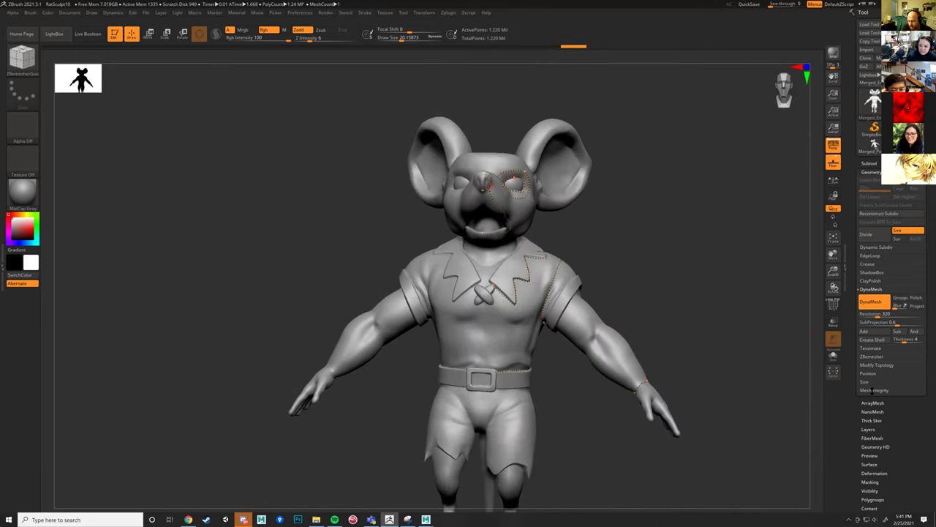
# Set the ZRemesher curves strength to 99 and try to remesh the rat with the guide curves.
pyautogui.click(869, 356)
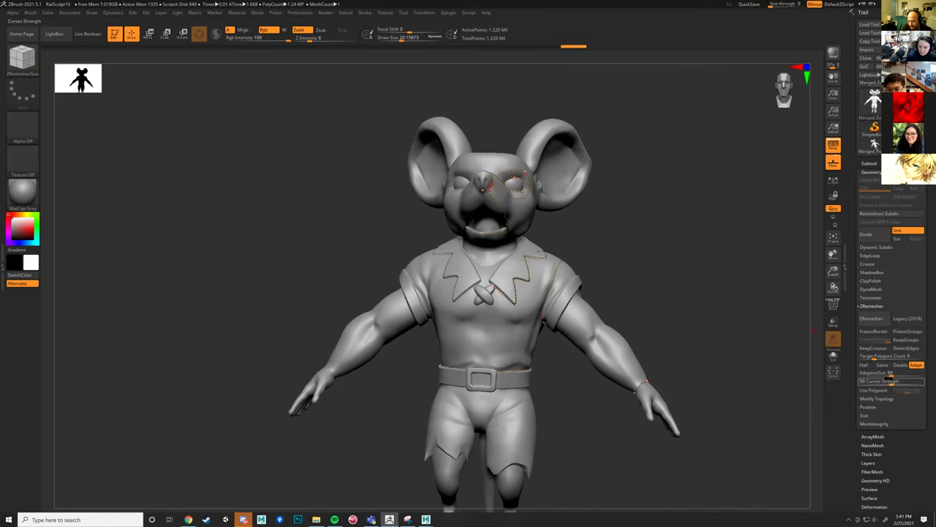
pyautogui.moveTo(905, 381); pyautogui.dragTo(925, 381)
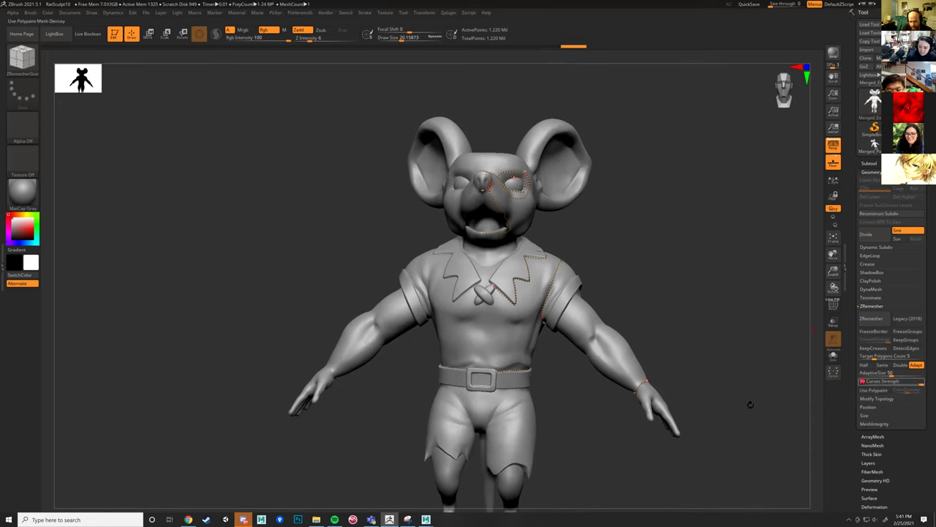
pyautogui.moveTo(696, 274)
pyautogui.mouseDown()
pyautogui.moveTo(685, 290)
pyautogui.moveTo(691, 284)
pyautogui.moveTo(756, 328)
pyautogui.moveTo(790, 338)
pyautogui.mouseUp()
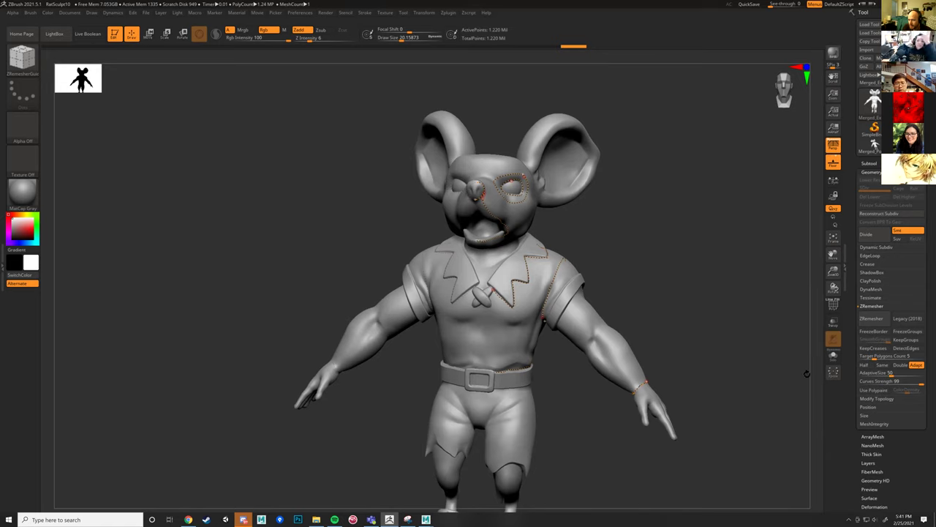
pyautogui.click(872, 318)
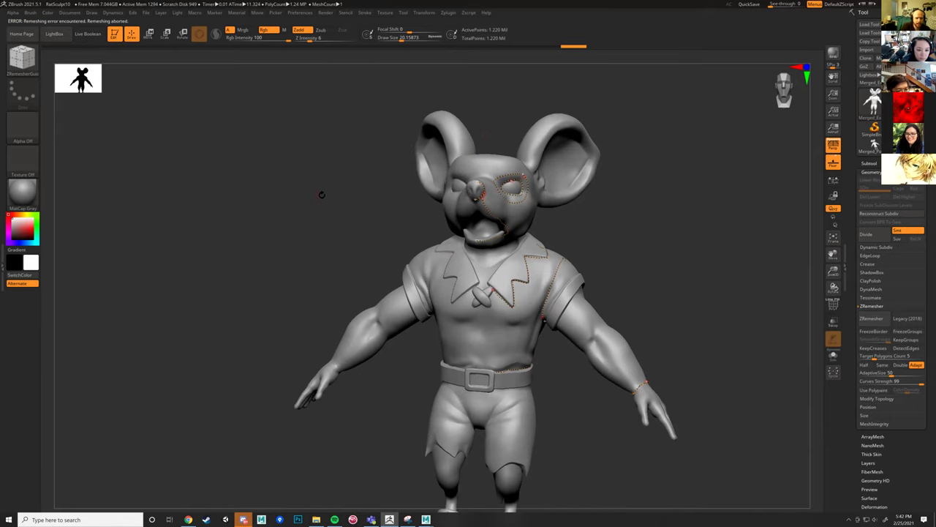
# Rework the guide curve along the lower jaw and try to remesh the rat with ZRemesher again.
pyautogui.moveTo(357, 220)
pyautogui.keyDown('alt'); pyautogui.mouseDown()
pyautogui.moveTo(336, 270)
pyautogui.moveTo(300, 213)
pyautogui.moveTo(291, 241)
pyautogui.moveTo(378, 301)
pyautogui.mouseUp(); pyautogui.keyUp('alt')
pyautogui.click(385, 273)
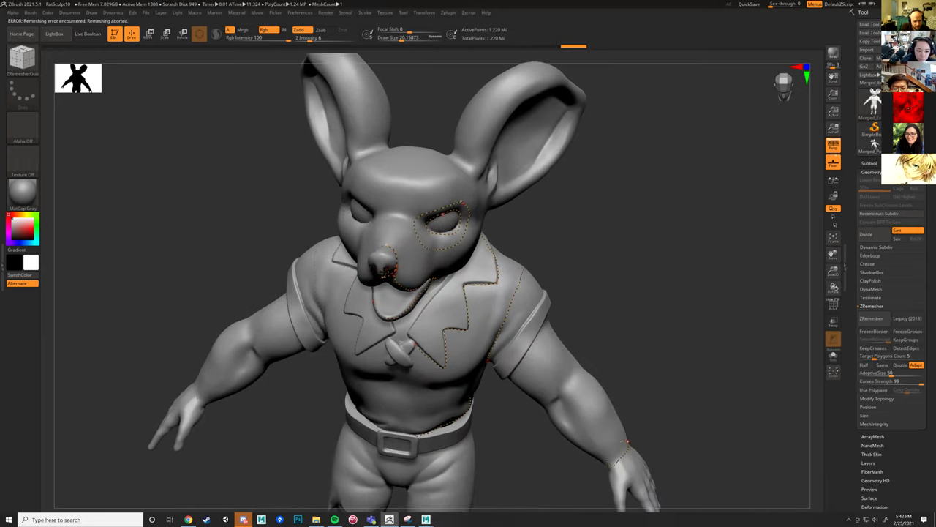
pyautogui.moveTo(285, 234); pyautogui.dragTo(386, 264)
pyautogui.moveTo(521, 390); pyautogui.dragTo(273, 266)
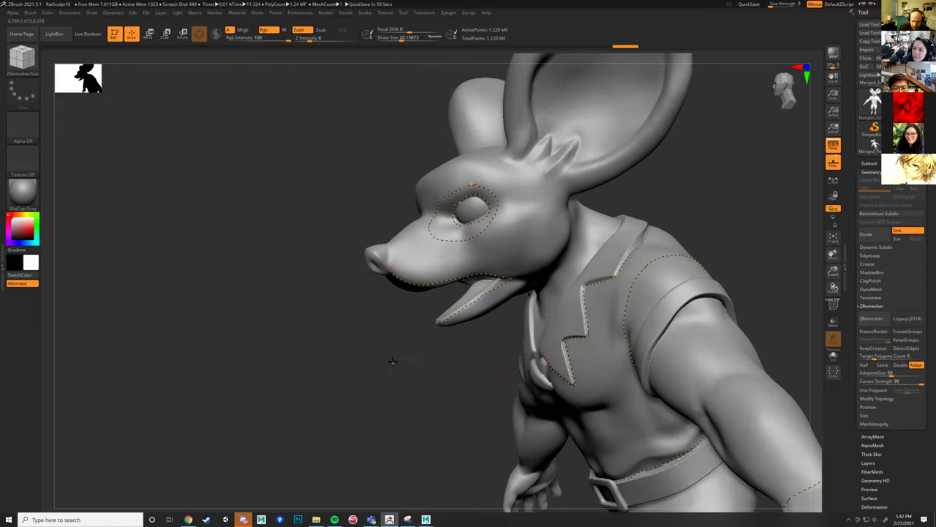
pyautogui.keyDown('alt'); pyautogui.moveTo(393, 361); pyautogui.dragTo(228, 197); pyautogui.keyUp('alt')
pyautogui.moveTo(662, 250); pyautogui.dragTo(768, 219)
pyautogui.moveTo(672, 218); pyautogui.dragTo(874, 349)
pyautogui.click(872, 318)
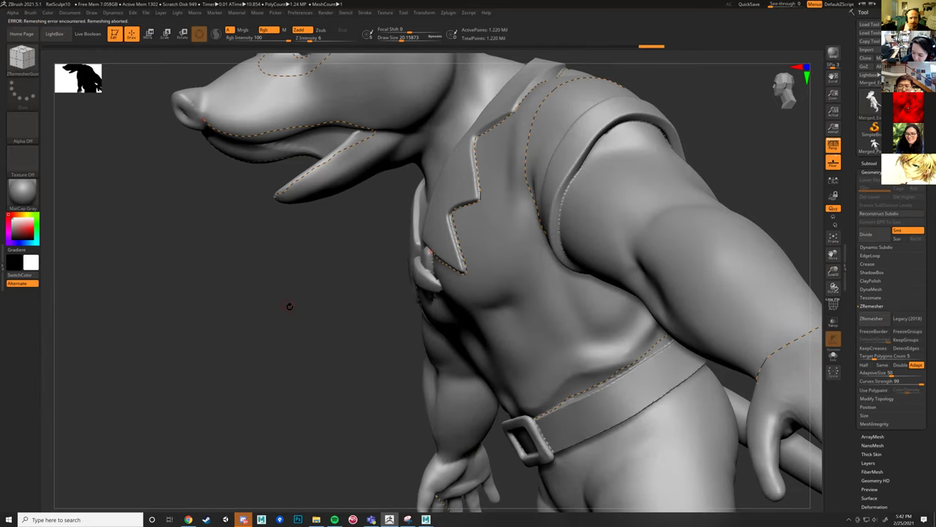
# Clear all guide curves from the rat and run ZRemesher on the mesh without them.
pyautogui.moveTo(326, 286); pyautogui.dragTo(236, 414)
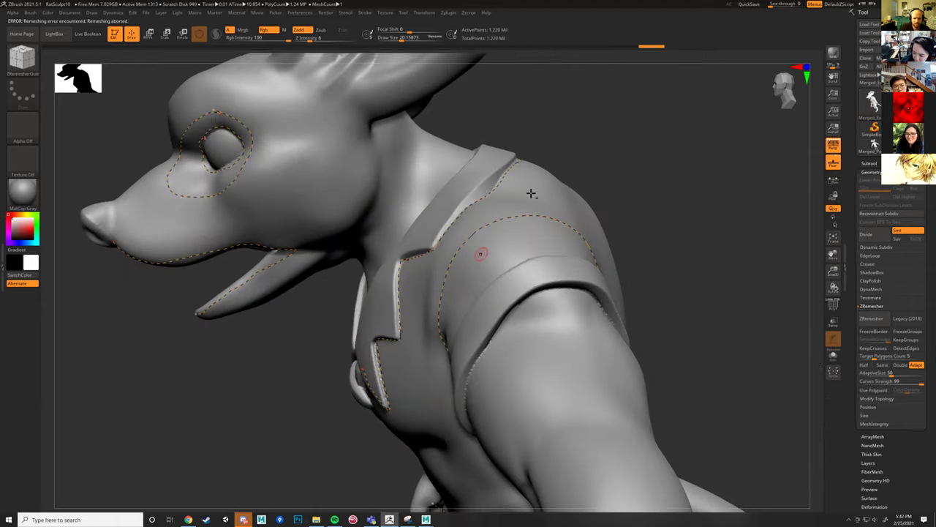
pyautogui.click(395, 171)
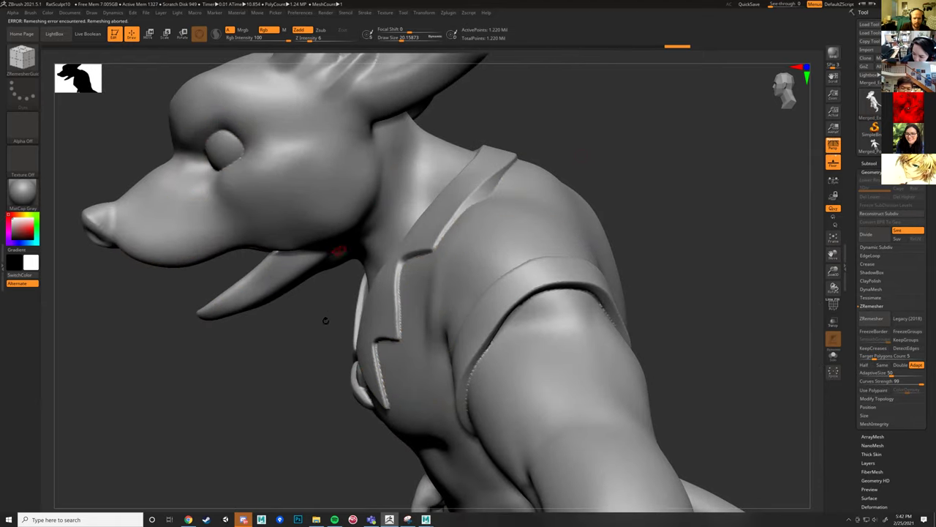
pyautogui.moveTo(313, 358); pyautogui.dragTo(334, 334)
pyautogui.keyDown('alt'); pyautogui.moveTo(690, 303); pyautogui.dragTo(853, 332); pyautogui.keyUp('alt')
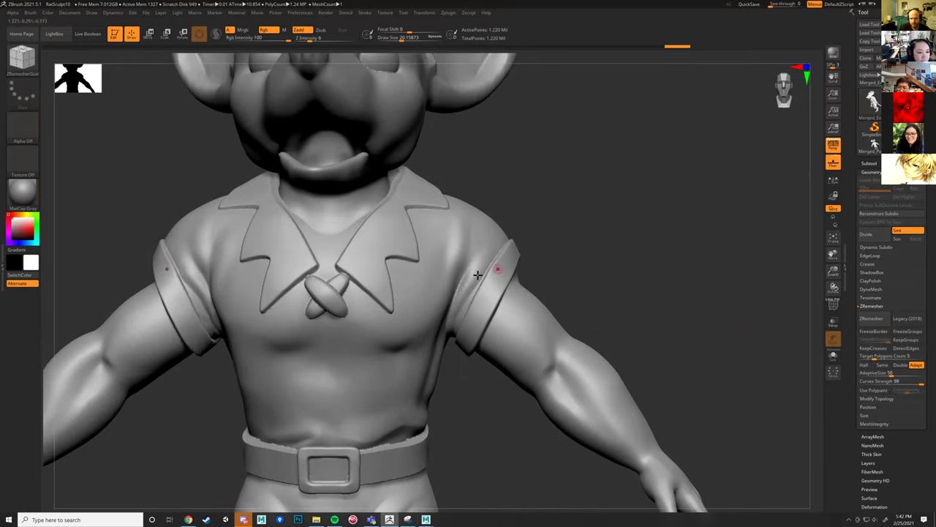
pyautogui.click(872, 320)
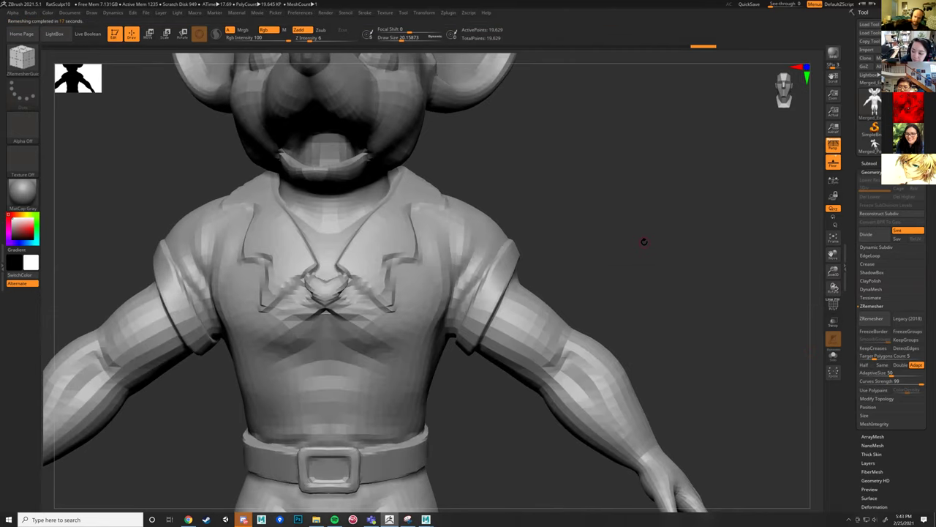
# Examine the remeshed head, collar, torso, trousers and boots for lost or distorted details.
pyautogui.keyDown('alt'); pyautogui.moveTo(651, 286); pyautogui.dragTo(440, 330); pyautogui.keyUp('alt')
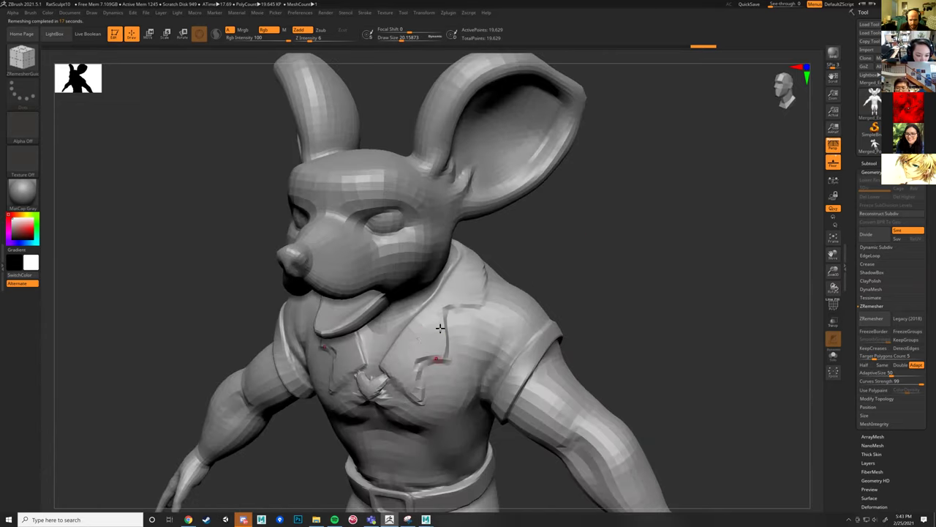
pyautogui.moveTo(577, 253); pyautogui.dragTo(531, 235)
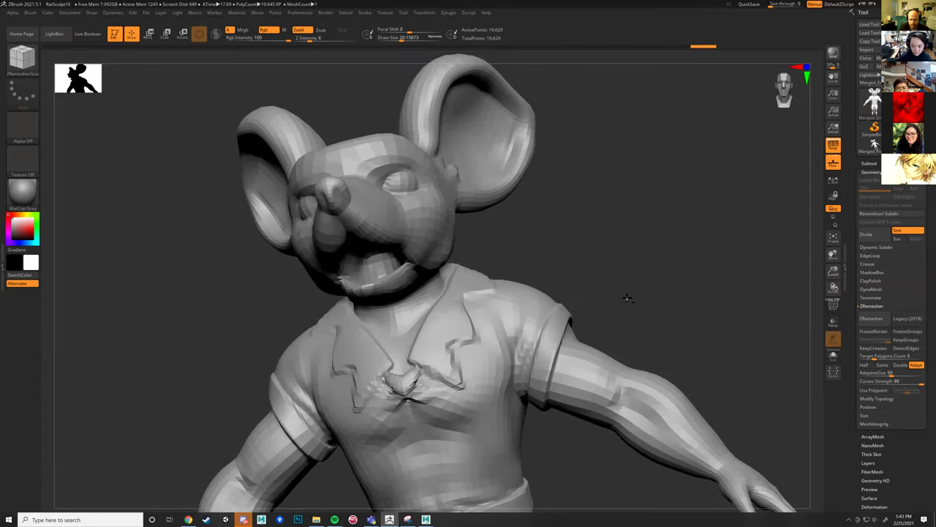
pyautogui.keyDown('alt'); pyautogui.moveTo(627, 298); pyautogui.dragTo(623, 299); pyautogui.keyUp('alt')
pyautogui.moveTo(615, 214)
pyautogui.keyDown('alt'); pyautogui.mouseDown()
pyautogui.moveTo(566, 326)
pyautogui.moveTo(578, 347)
pyautogui.moveTo(549, 320)
pyautogui.moveTo(577, 328)
pyautogui.moveTo(548, 317)
pyautogui.moveTo(556, 334)
pyautogui.moveTo(519, 385)
pyautogui.moveTo(566, 349)
pyautogui.moveTo(556, 392)
pyautogui.mouseUp(); pyautogui.keyUp('alt')
pyautogui.keyDown('alt'); pyautogui.moveTo(563, 325); pyautogui.dragTo(598, 316); pyautogui.keyUp('alt')
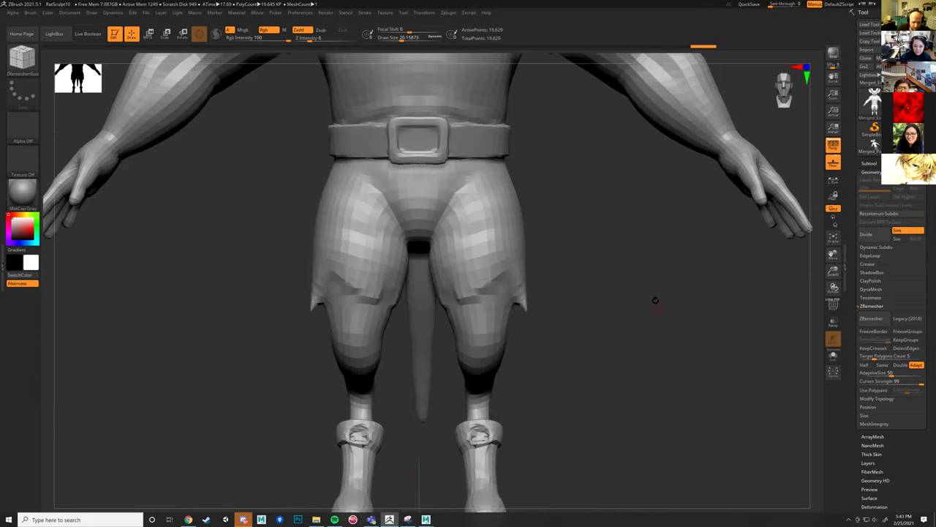
pyautogui.keyDown('alt'); pyautogui.moveTo(633, 299); pyautogui.dragTo(609, 351); pyautogui.keyUp('alt')
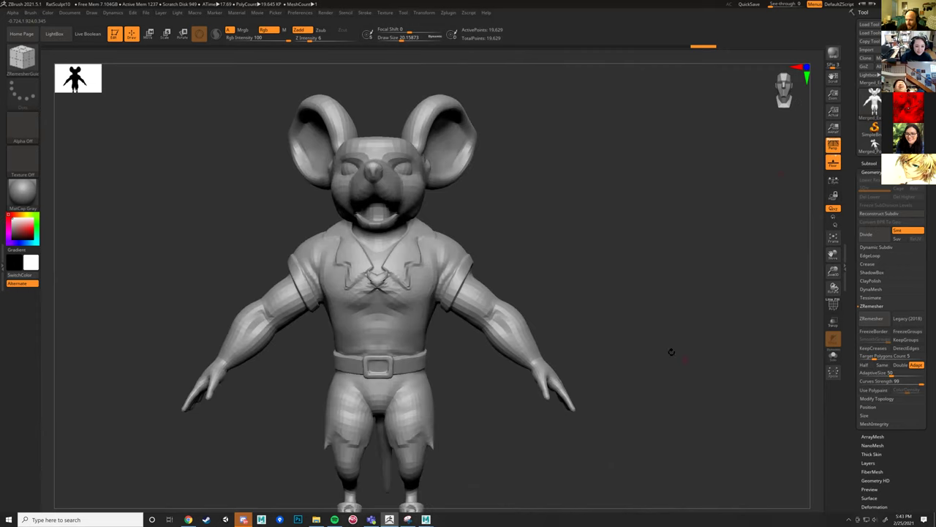
# Export the remeshed rat in OBJ format as RatScuffedRetopo and switch to Maya.
pyautogui.click(838, 82)
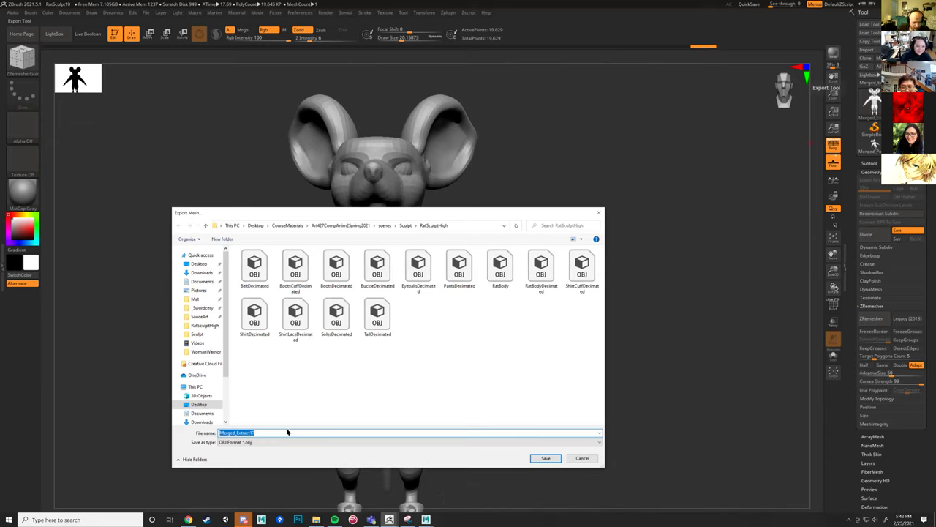
pyautogui.write('R')
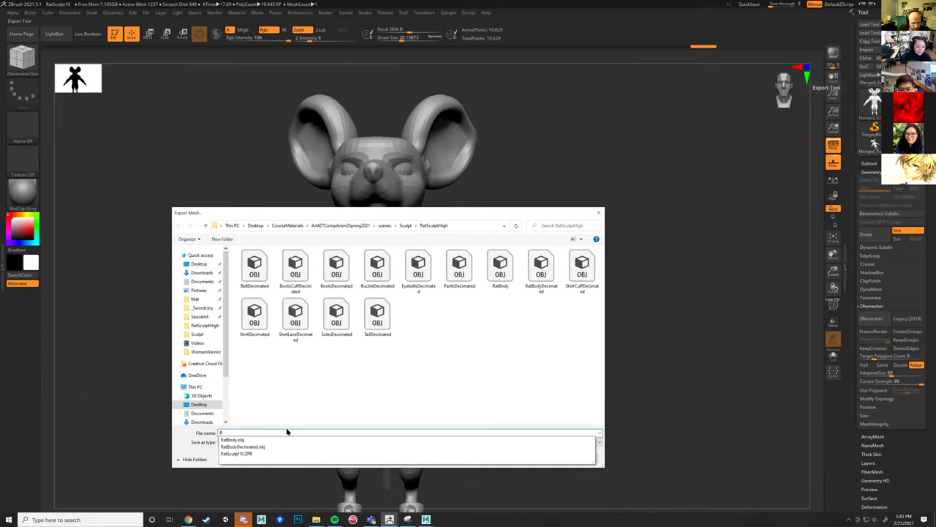
pyautogui.write('at')
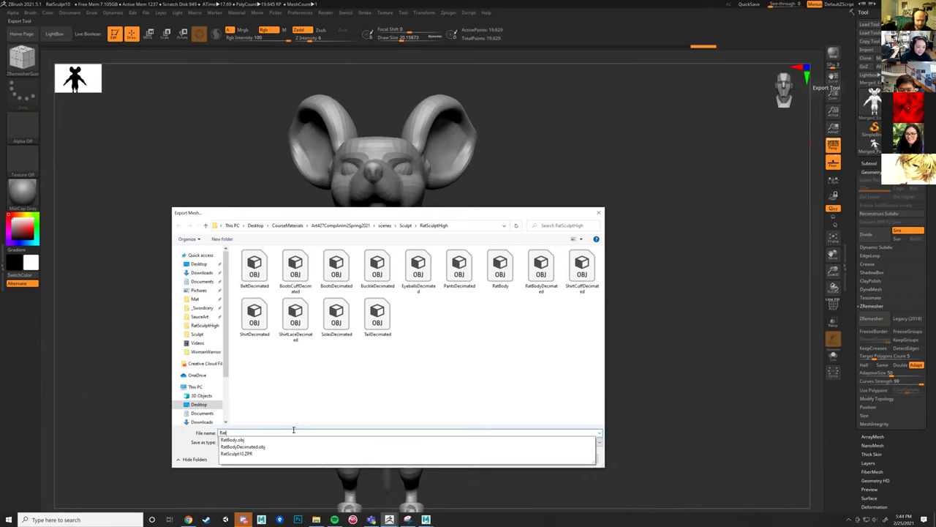
pyautogui.write('Sculpt')
pyautogui.write('He')
pyautogui.write('topo')
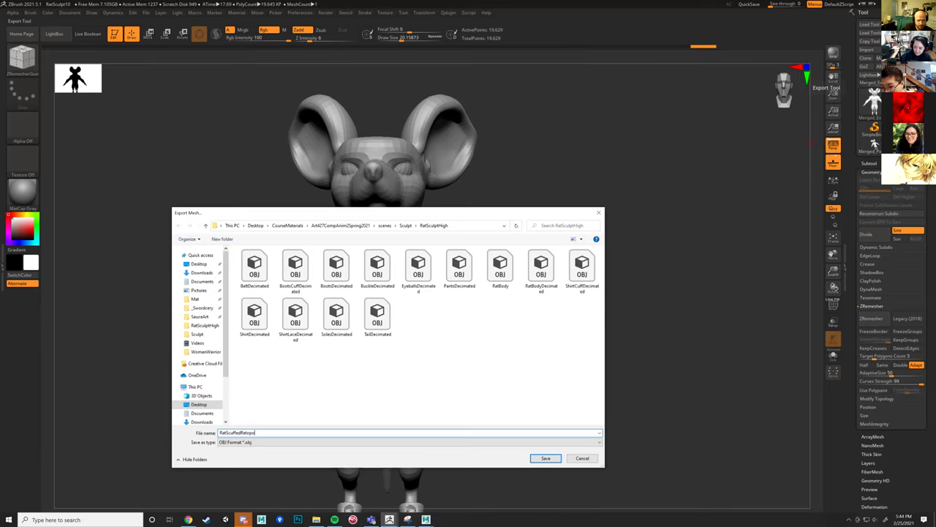
pyautogui.click(546, 458)
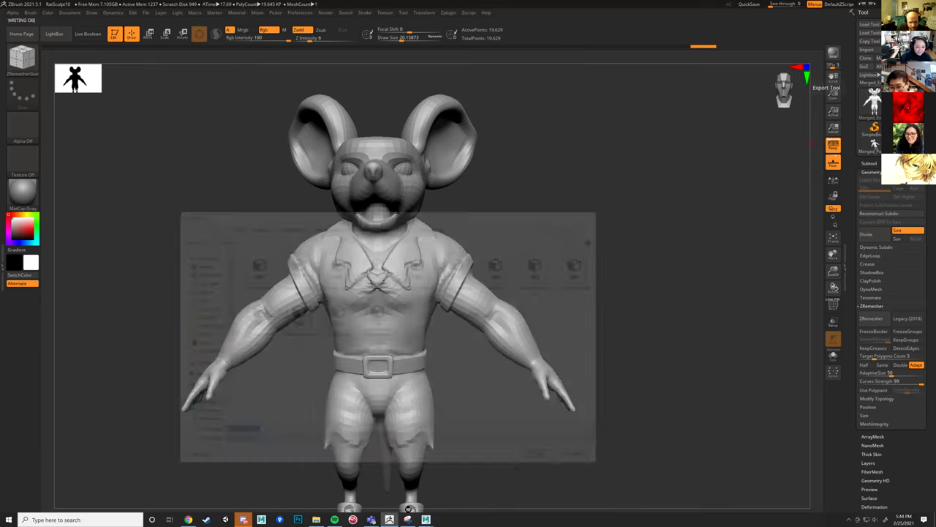
pyautogui.moveTo(425, 518)
pyautogui.click(373, 488)
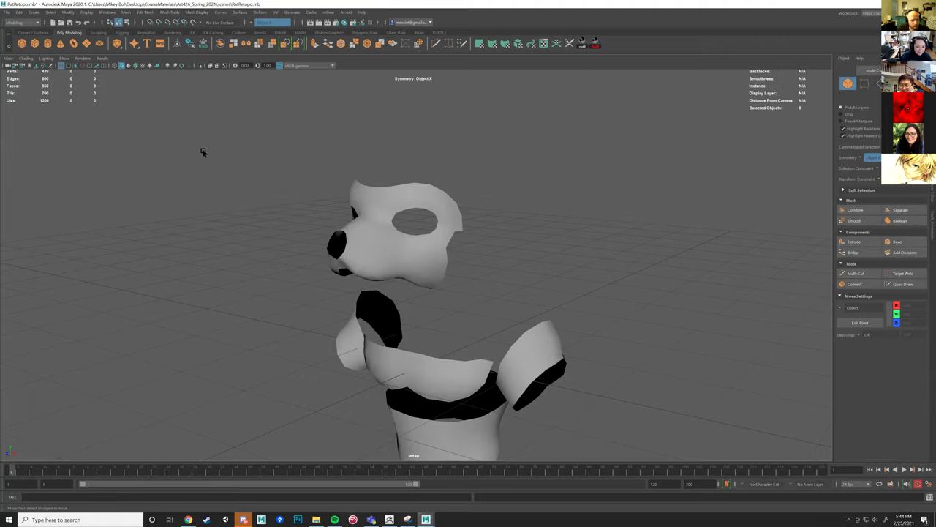
pyautogui.click(7, 12)
pyautogui.click(29, 33)
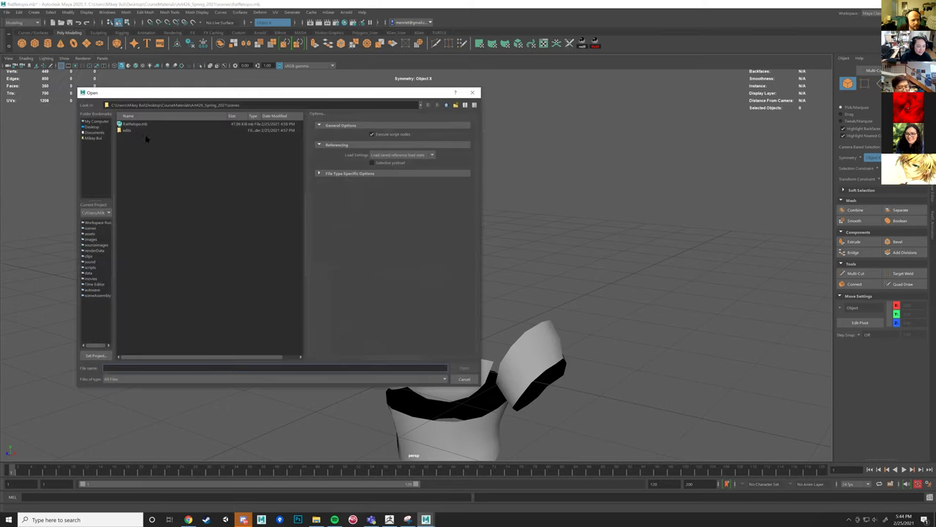
pyautogui.click(462, 378)
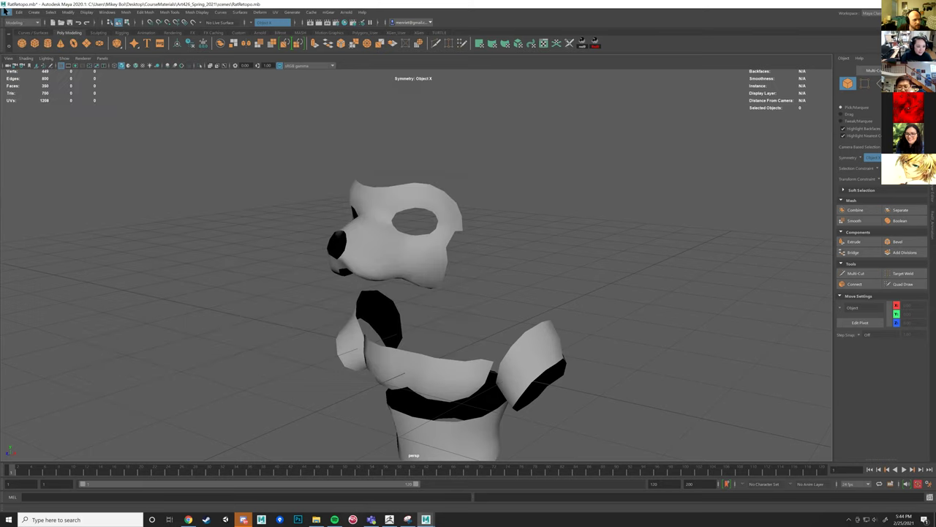
# Import RatScuffedRetopo.obj from the RatSculptHigh folder into the retopology scene.
pyautogui.click(6, 12)
pyautogui.click(29, 99)
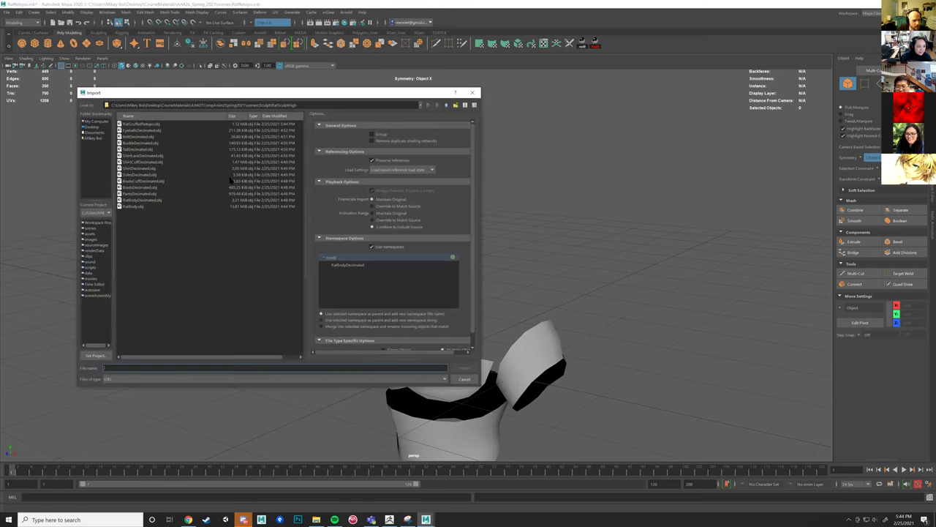
pyautogui.click(140, 125)
pyautogui.click(459, 368)
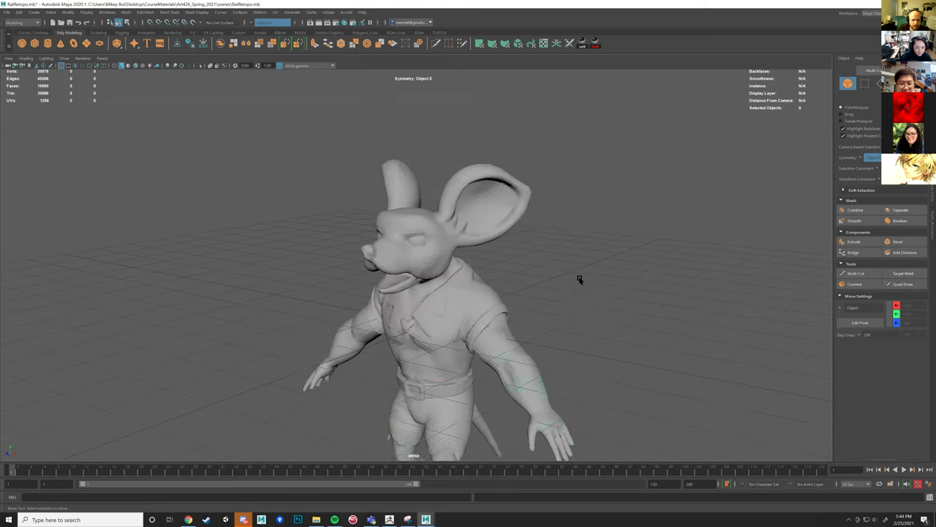
# Soften the edges of the imported rat mesh and move it along X beside the partial retopology meshes.
pyautogui.scroll(5, 578, 278)
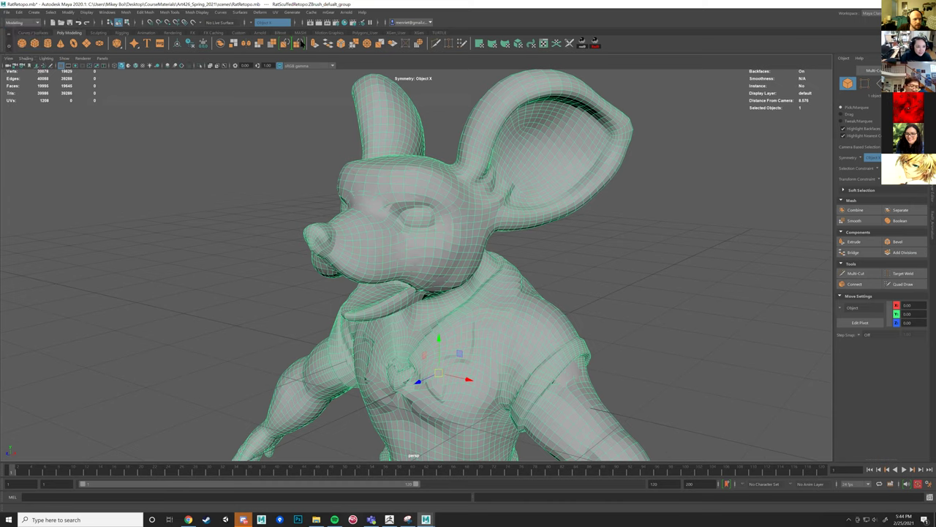
pyautogui.click(275, 12)
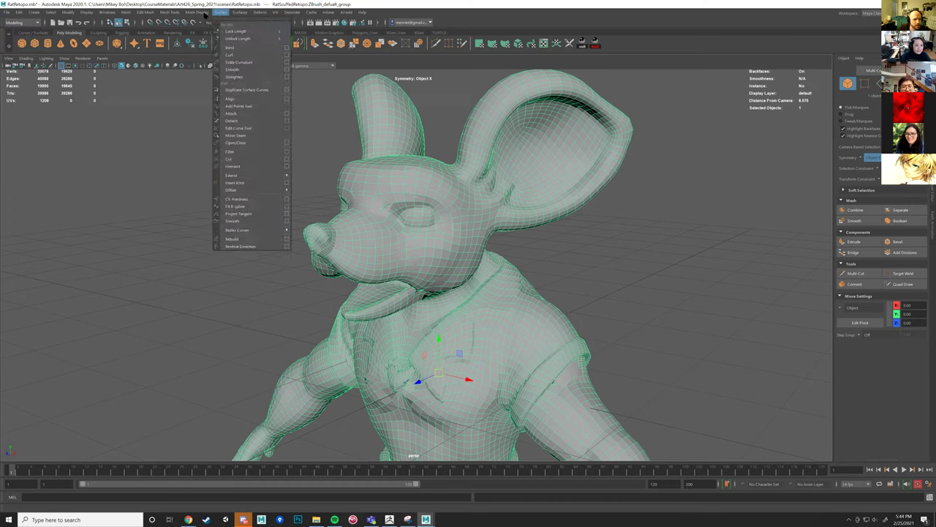
pyautogui.moveTo(196, 12)
pyautogui.click(218, 78)
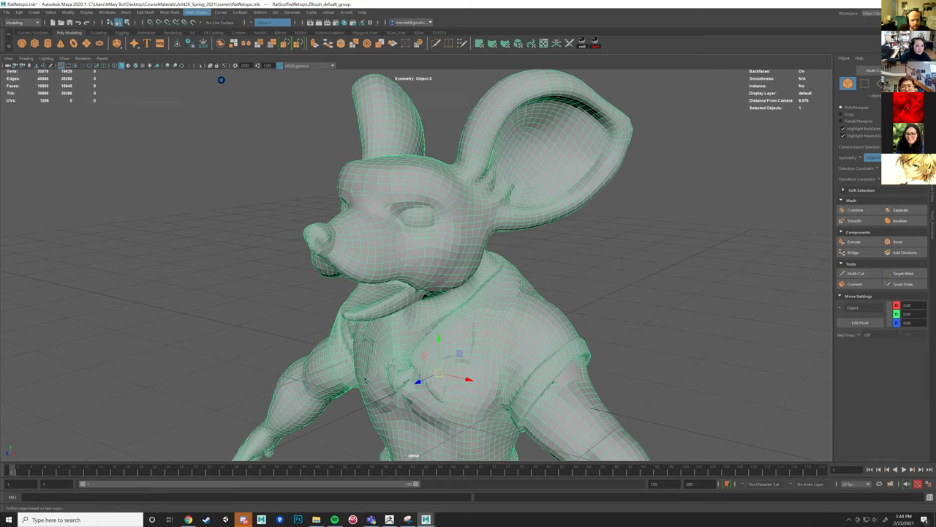
pyautogui.click(544, 267)
pyautogui.scroll(-5, 524, 253)
pyautogui.click(497, 268)
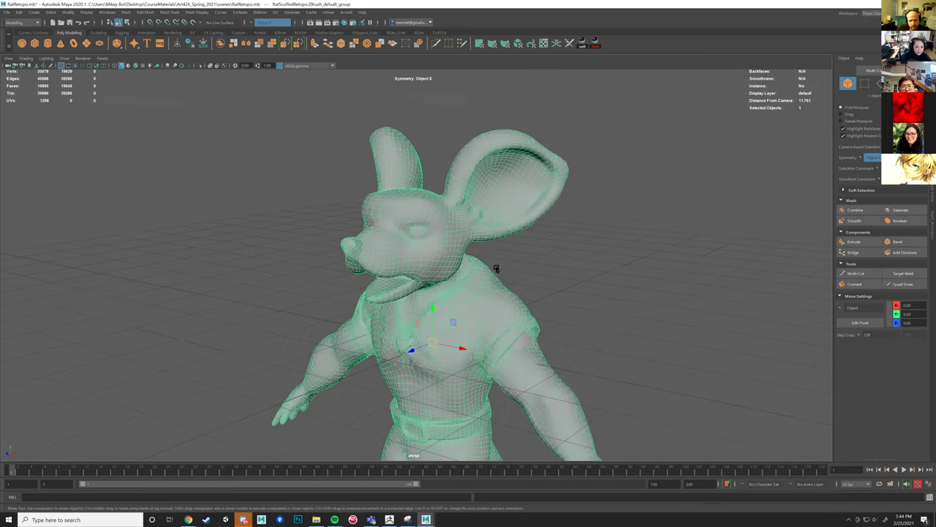
pyautogui.moveTo(460, 328); pyautogui.dragTo(615, 329)
pyautogui.click(740, 285)
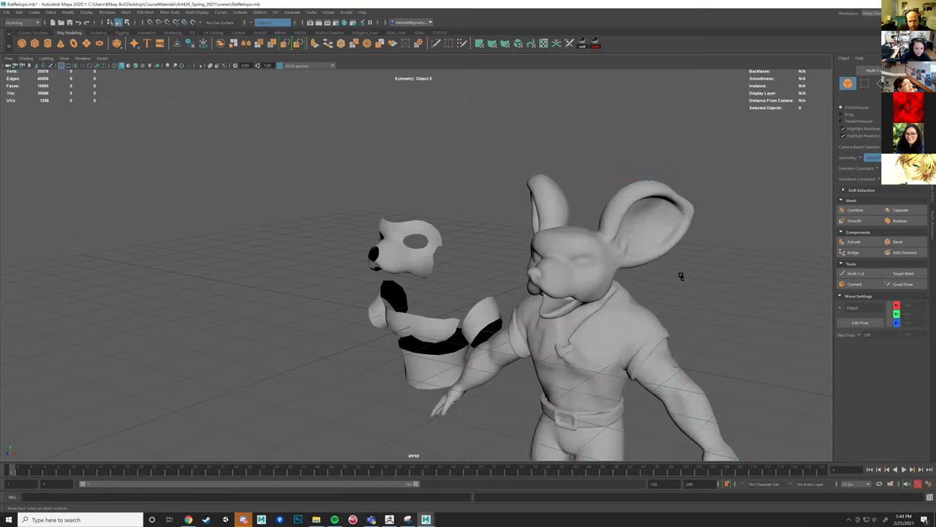
# Select the moved rat mesh and examine its wireframe edge flow around the face, torso, arms, belt and legs.
pyautogui.keyDown('alt'); pyautogui.moveTo(680, 274); pyautogui.dragTo(511, 205, button='middle'); pyautogui.keyUp('alt')
pyautogui.scroll(5, 511, 205)
pyautogui.keyDown('alt'); pyautogui.moveTo(511, 206); pyautogui.dragTo(489, 258); pyautogui.keyUp('alt')
pyautogui.keyDown('alt'); pyautogui.moveTo(426, 277); pyautogui.dragTo(621, 290); pyautogui.keyUp('alt')
pyautogui.click(476, 326)
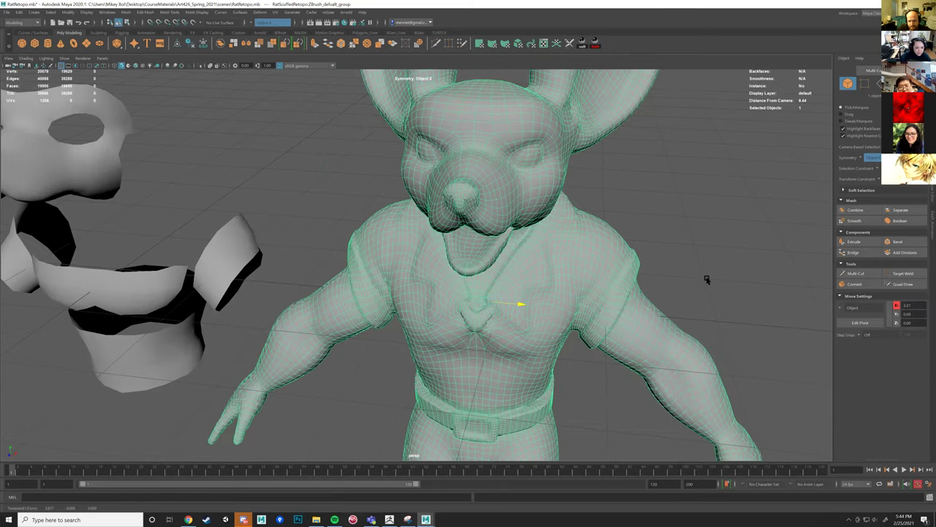
pyautogui.click(670, 265)
pyautogui.keyDown('alt'); pyautogui.moveTo(670, 265); pyautogui.dragTo(646, 268); pyautogui.keyUp('alt')
pyautogui.scroll(3, 575, 288)
pyautogui.keyDown('alt'); pyautogui.moveTo(575, 288); pyautogui.dragTo(592, 341); pyautogui.keyUp('alt')
pyautogui.scroll(-4, 591, 340)
pyautogui.keyDown('alt'); pyautogui.moveTo(592, 341); pyautogui.dragTo(545, 176, button='middle'); pyautogui.keyUp('alt')
pyautogui.keyDown('alt'); pyautogui.moveTo(546, 175); pyautogui.dragTo(577, 181); pyautogui.keyUp('alt')
pyautogui.keyDown('alt'); pyautogui.moveTo(528, 192); pyautogui.dragTo(477, 191, button='middle'); pyautogui.keyUp('alt')
pyautogui.scroll(3, 583, 234)
pyautogui.click(583, 234)
pyautogui.keyDown('alt'); pyautogui.moveTo(583, 234); pyautogui.dragTo(574, 308); pyautogui.keyUp('alt')
pyautogui.scroll(-3, 451, 241)
pyautogui.keyDown('alt'); pyautogui.moveTo(479, 282); pyautogui.dragTo(524, 338, button='middle'); pyautogui.keyUp('alt')
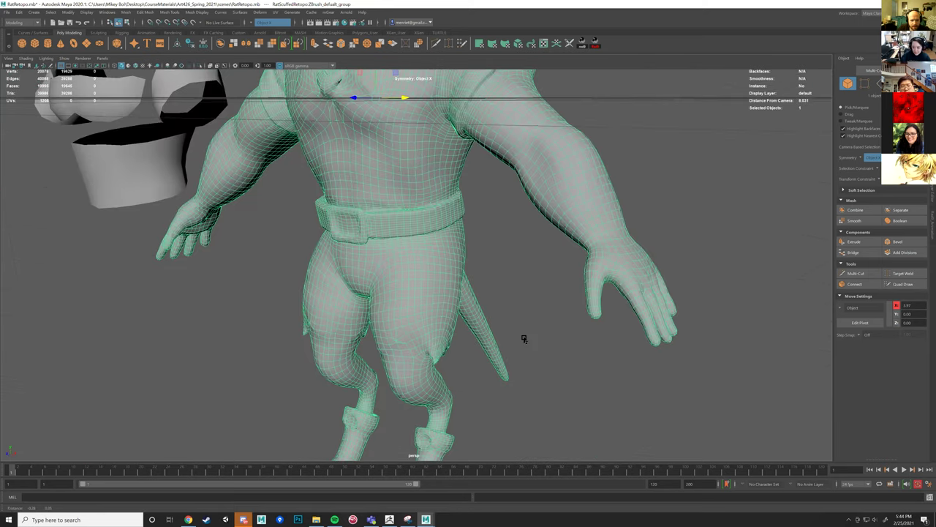
# Examine the remeshed rat's torso and chest wireframe, and select the hand-made retopology pieces to compare their edge flow.
pyautogui.keyDown('alt'); pyautogui.moveTo(525, 274); pyautogui.dragTo(498, 330); pyautogui.keyUp('alt')
pyautogui.keyDown('alt'); pyautogui.moveTo(625, 244); pyautogui.dragTo(493, 266); pyautogui.keyUp('alt')
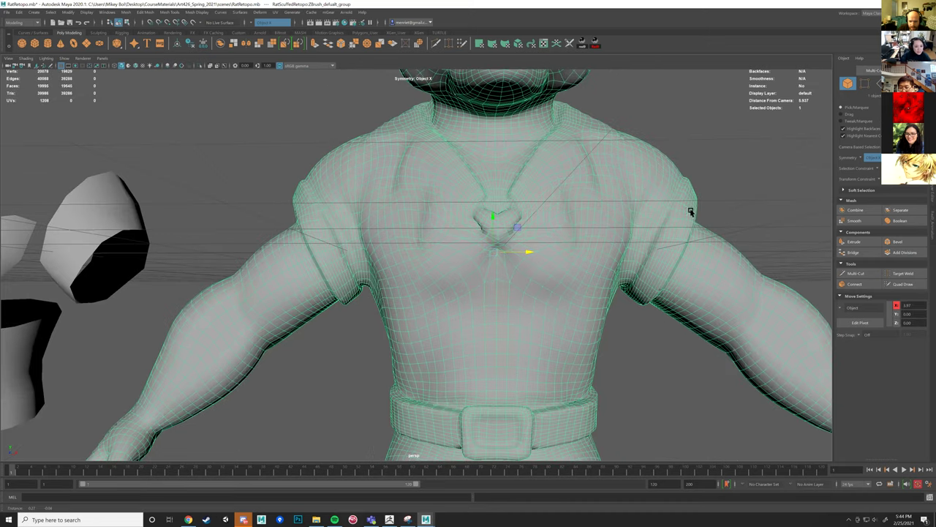
pyautogui.scroll(2, 566, 304)
pyautogui.keyDown('alt'); pyautogui.moveTo(610, 325); pyautogui.dragTo(564, 307); pyautogui.keyUp('alt')
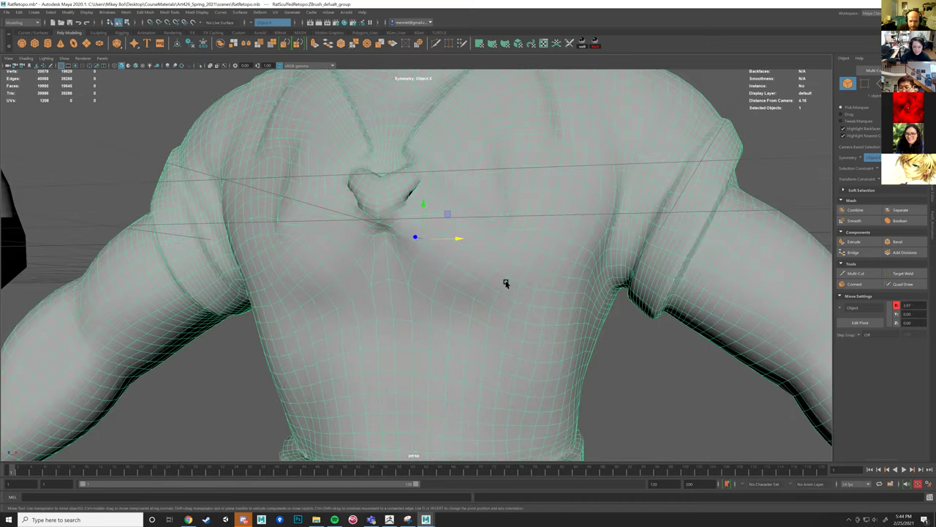
pyautogui.keyDown('alt'); pyautogui.moveTo(646, 251); pyautogui.dragTo(353, 279); pyautogui.keyUp('alt')
pyautogui.scroll(-3, 234, 285)
pyautogui.click(192, 275)
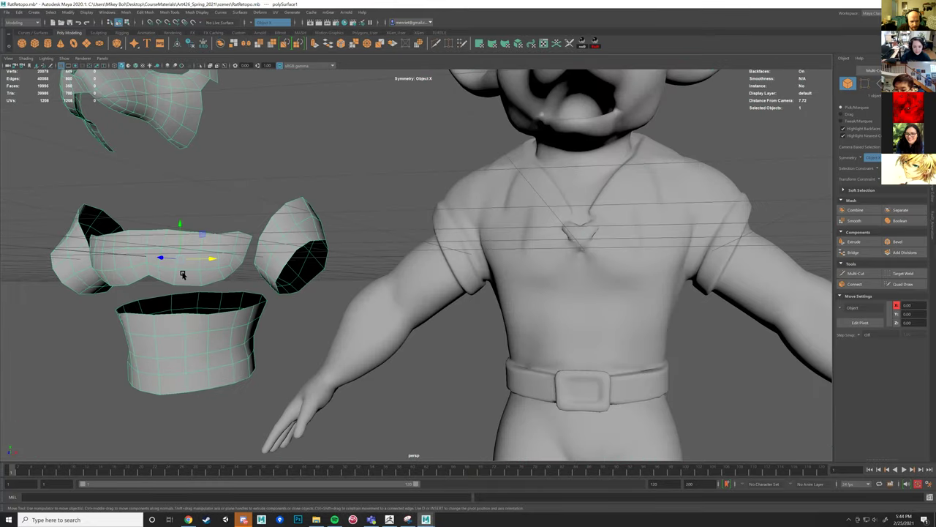
pyautogui.keyDown('alt'); pyautogui.moveTo(183, 274); pyautogui.dragTo(132, 274); pyautogui.keyUp('alt')
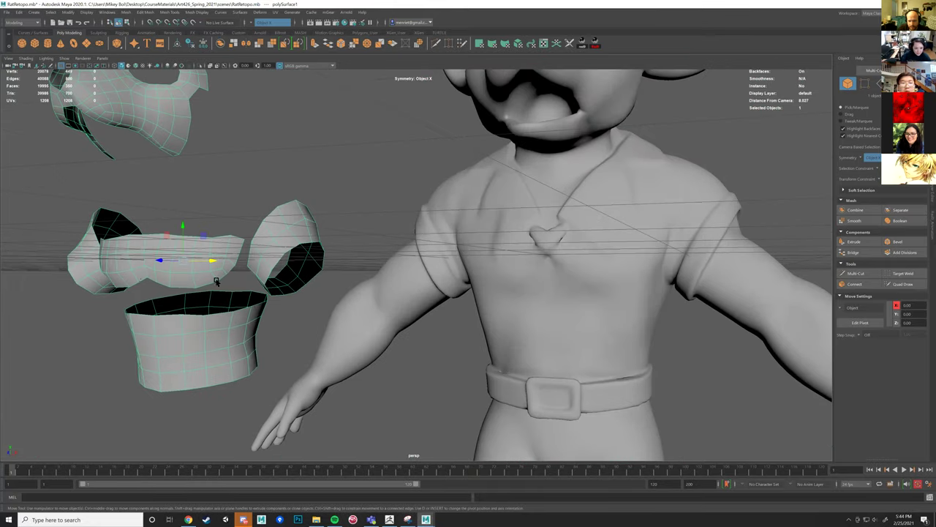
# Reselect the remeshed rat and examine its wireframe around the heart-shaped knot, shirt folds, collar and shoulders.
pyautogui.moveTo(539, 326)
pyautogui.keyDown('alt'); pyautogui.mouseDown()
pyautogui.moveTo(483, 322)
pyautogui.moveTo(461, 247)
pyautogui.mouseUp(); pyautogui.keyUp('alt')
pyautogui.scroll(2, 482, 322)
pyautogui.click(461, 243)
pyautogui.scroll(2, 578, 188)
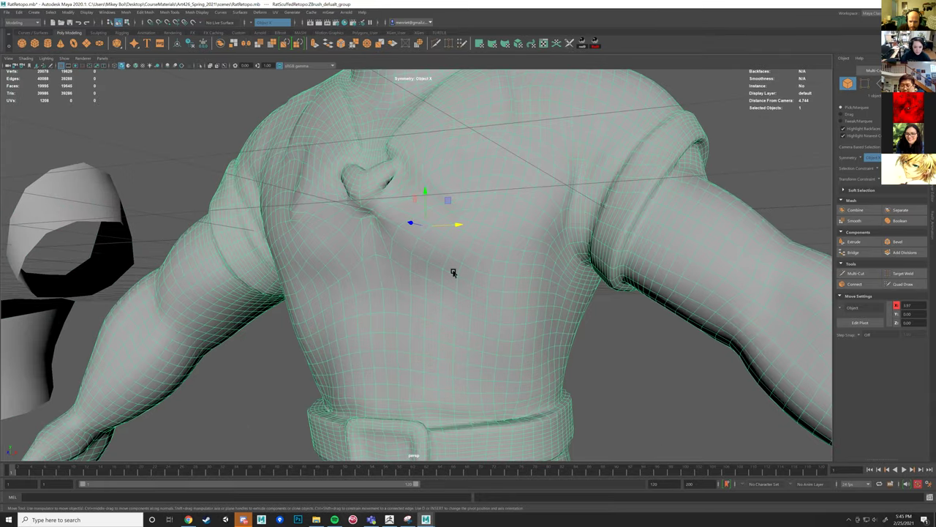
pyautogui.keyDown('alt'); pyautogui.moveTo(275, 168); pyautogui.dragTo(279, 175); pyautogui.keyUp('alt')
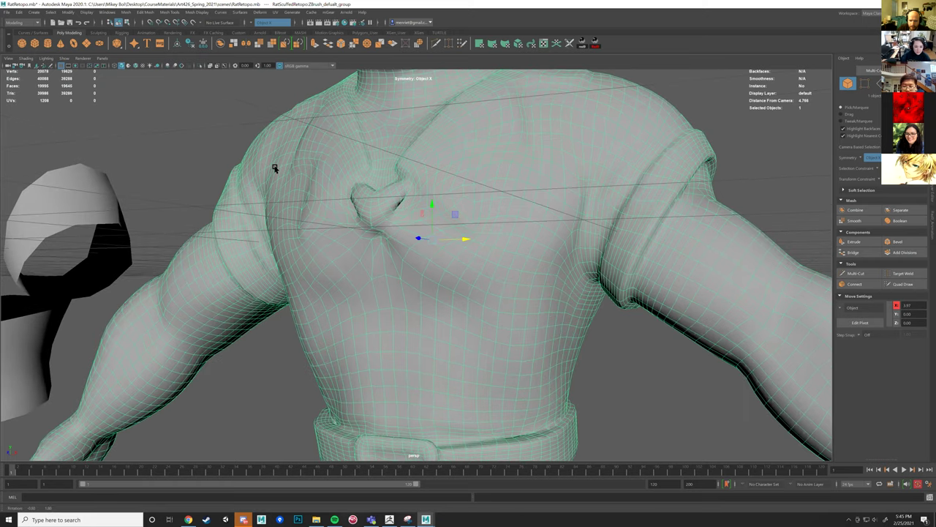
pyautogui.scroll(3, 274, 169)
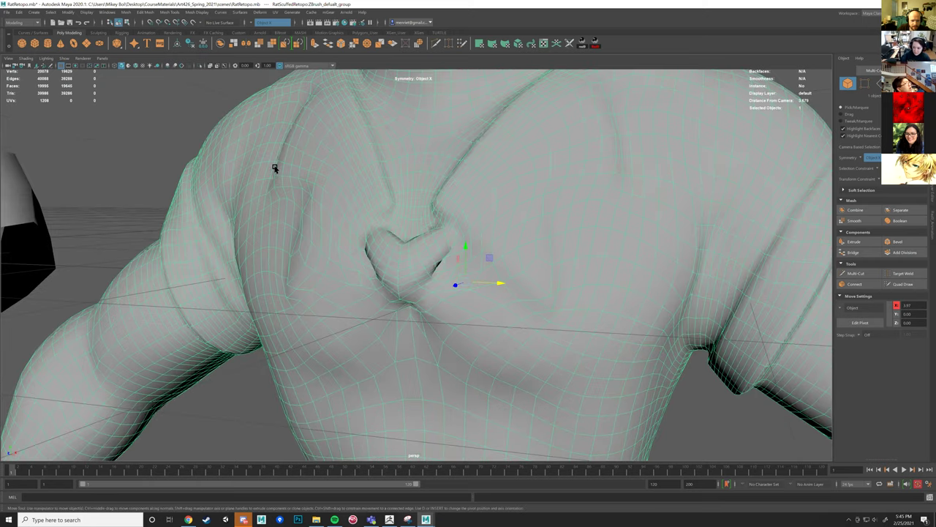
pyautogui.scroll(-3, 275, 168)
pyautogui.click(366, 186)
pyautogui.keyDown('alt'); pyautogui.moveTo(359, 188); pyautogui.dragTo(476, 239); pyautogui.keyUp('alt')
pyautogui.keyDown('alt'); pyautogui.moveTo(475, 239); pyautogui.dragTo(379, 312, button='middle'); pyautogui.keyUp('alt')
pyautogui.keyDown('alt'); pyautogui.moveTo(380, 312); pyautogui.dragTo(535, 274, button='right'); pyautogui.keyUp('alt')
pyautogui.keyDown('alt'); pyautogui.moveTo(535, 273); pyautogui.dragTo(600, 280); pyautogui.keyUp('alt')
pyautogui.click(600, 280)
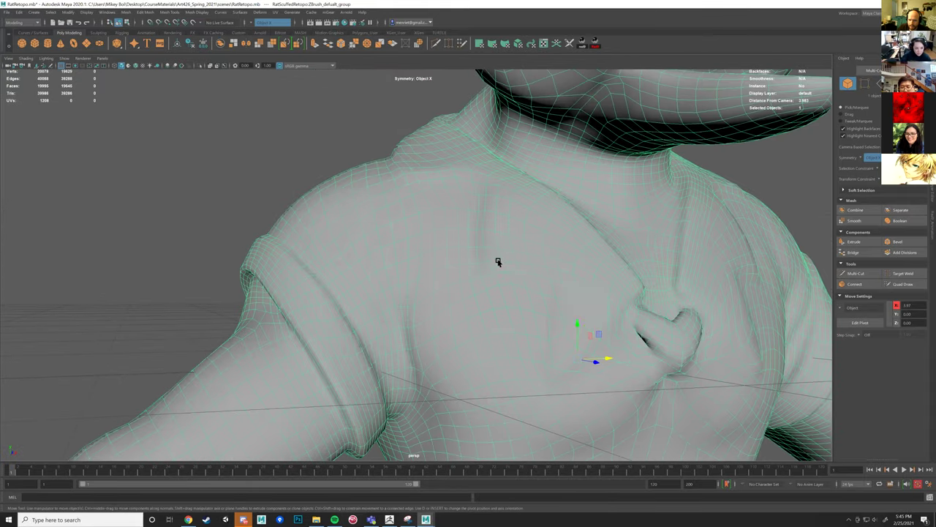
# Examine the remeshed wireframe from the neckline up to the snout, eye and ear.
pyautogui.keyDown('alt'); pyautogui.moveTo(552, 292); pyautogui.dragTo(392, 341, button='middle'); pyautogui.keyUp('alt')
pyautogui.keyDown('alt'); pyautogui.moveTo(392, 341); pyautogui.dragTo(566, 296, button='right'); pyautogui.keyUp('alt')
pyautogui.scroll(-3, 628, 297)
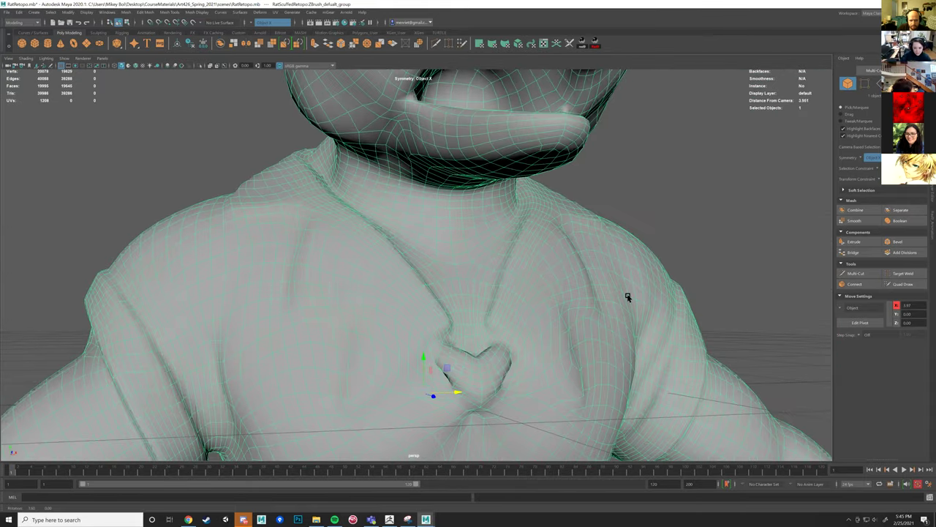
pyautogui.scroll(-6, 627, 297)
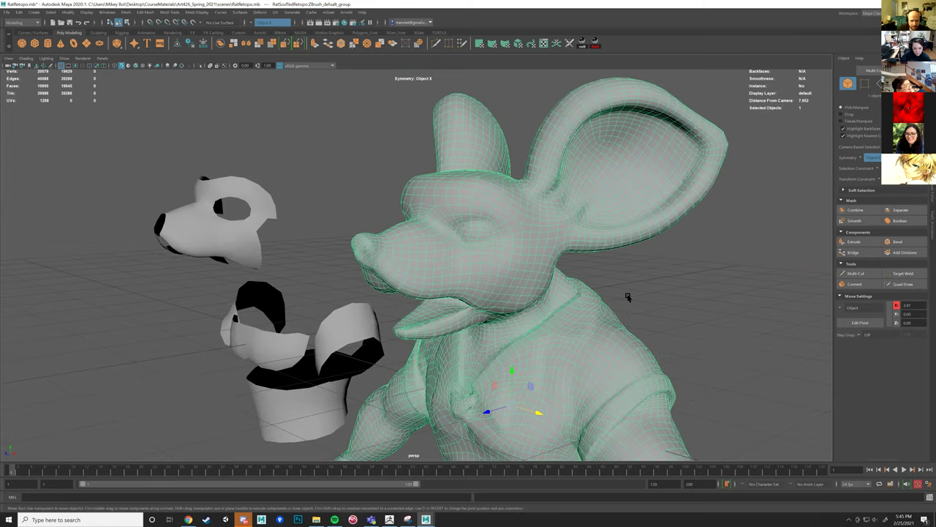
pyautogui.scroll(3, 610, 291)
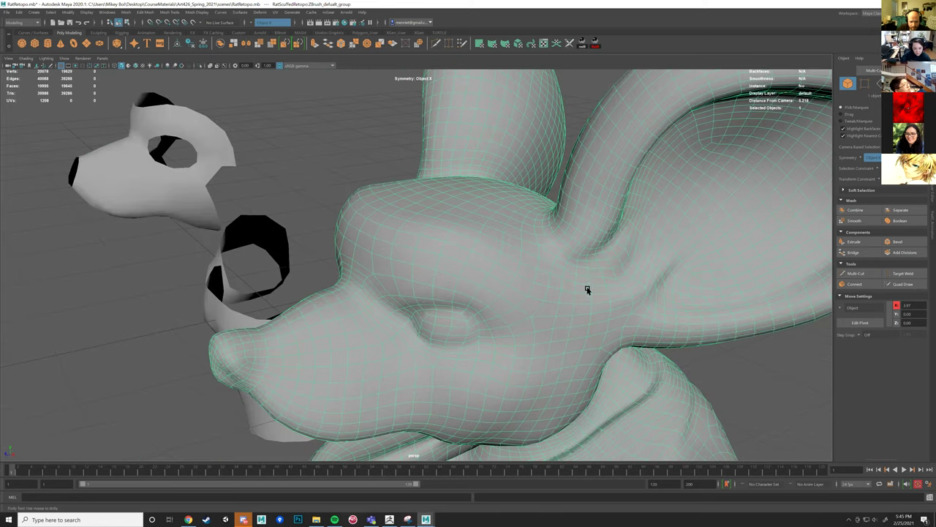
pyautogui.scroll(4, 530, 289)
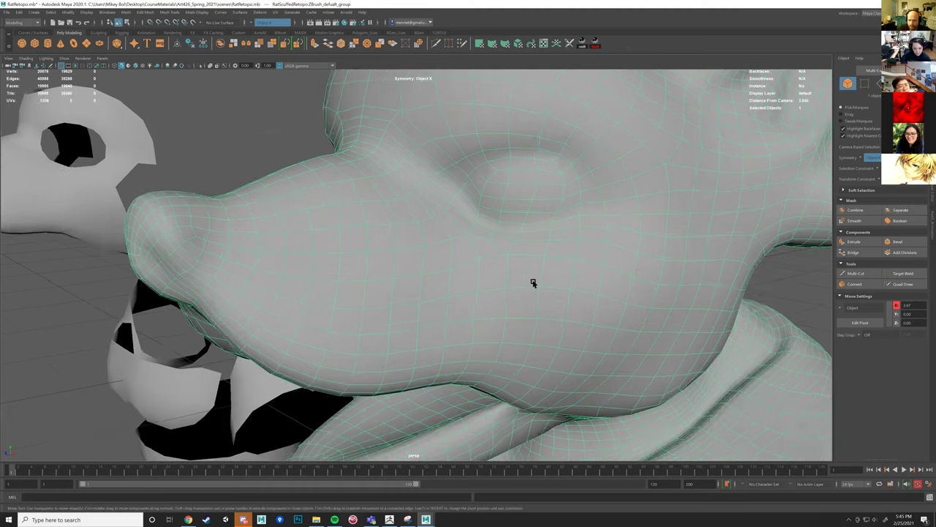
pyautogui.scroll(-3, 498, 237)
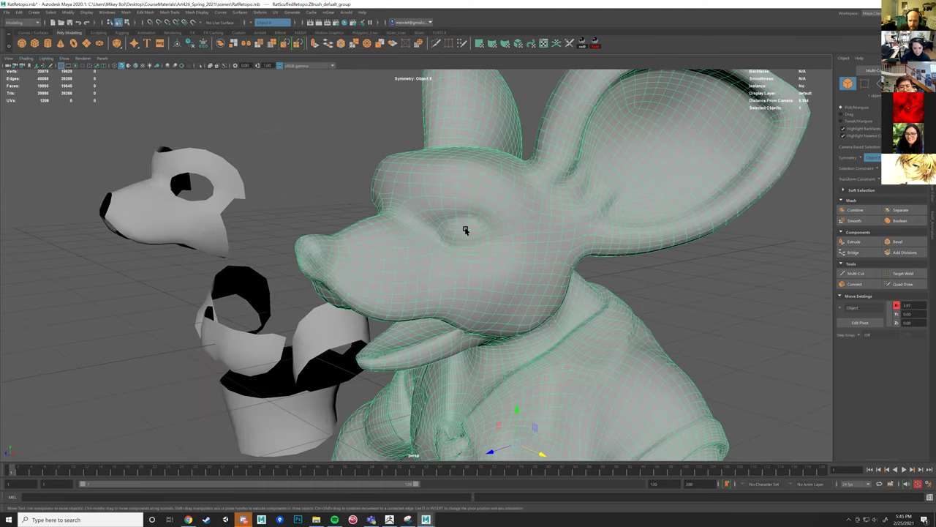
pyautogui.keyDown('alt'); pyautogui.moveTo(591, 357); pyautogui.dragTo(535, 239, button='middle'); pyautogui.keyUp('alt')
pyautogui.keyDown('alt'); pyautogui.moveTo(482, 274); pyautogui.dragTo(556, 246); pyautogui.keyUp('alt')
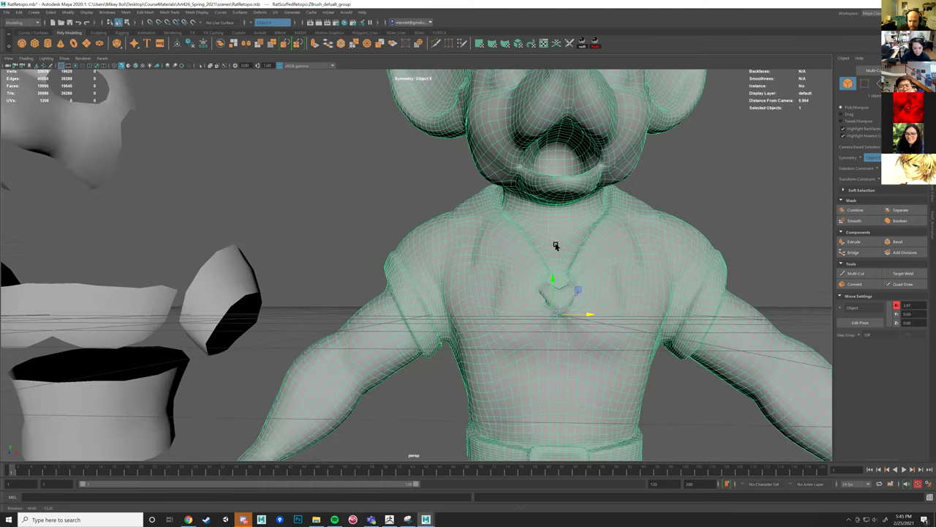
# Switch to ZBrush and inspect the remeshed rat's shirt collar and heart-shaped knot, up close and from the front.
pyautogui.hotkey('alt', 'Tab')
pyautogui.moveTo(499, 226)
pyautogui.keyDown('alt'); pyautogui.mouseDown()
pyautogui.moveTo(594, 257)
pyautogui.moveTo(583, 255)
pyautogui.mouseUp(); pyautogui.keyUp('alt')
pyautogui.moveTo(583, 256); pyautogui.dragTo(433, 293, button='right')
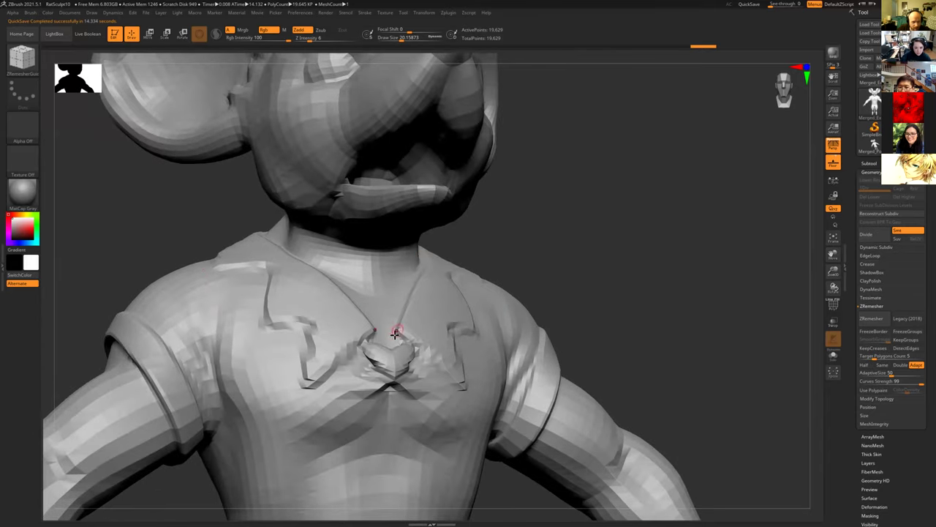
pyautogui.moveTo(619, 232)
pyautogui.mouseDown(button='right')
pyautogui.moveTo(600, 253)
pyautogui.moveTo(639, 270)
pyautogui.moveTo(610, 259)
pyautogui.moveTo(629, 228)
pyautogui.mouseUp(button='right')
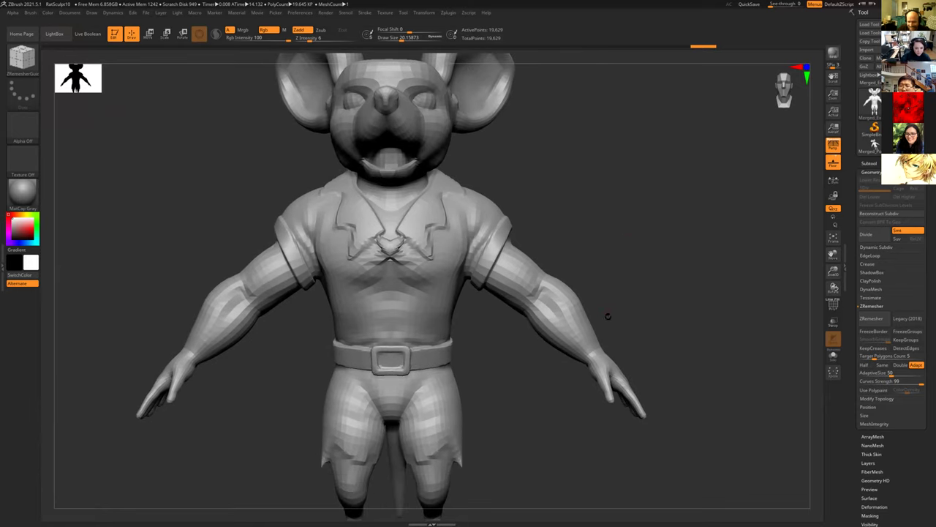
pyautogui.keyDown('alt'); pyautogui.moveTo(510, 370); pyautogui.dragTo(545, 368, button='right'); pyautogui.keyUp('alt')
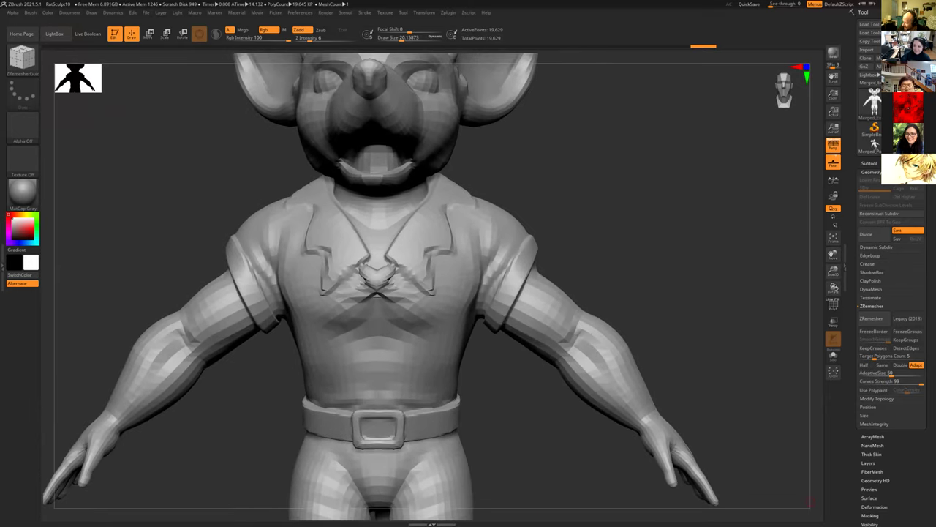
# Return to Maya and examine the selected rat's wireframe across the sleeves, arms, belt, legs and tail.
pyautogui.hotkey('alt', 'Tab')
pyautogui.scroll(-3, 726, 260)
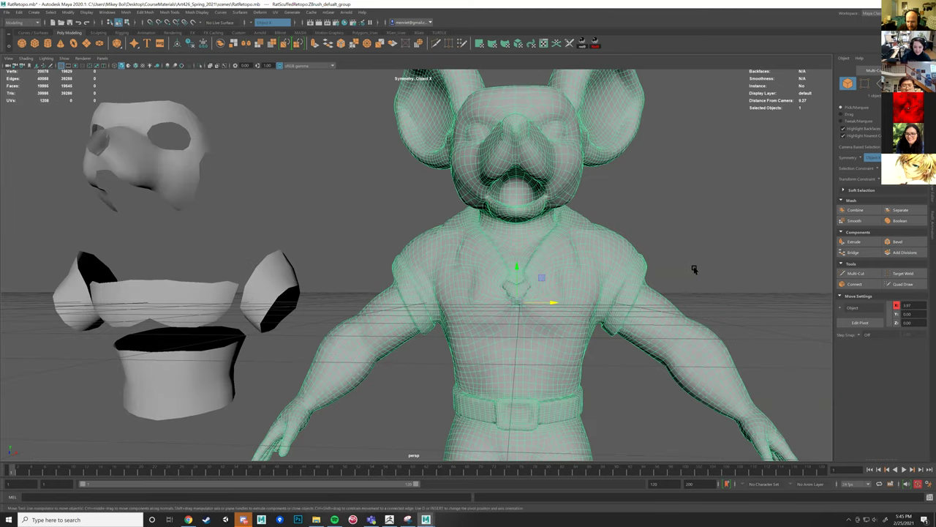
pyautogui.click(684, 248)
pyautogui.scroll(4, 610, 269)
pyautogui.keyDown('alt'); pyautogui.moveTo(684, 293); pyautogui.dragTo(541, 274, button='middle'); pyautogui.keyUp('alt')
pyautogui.keyDown('alt'); pyautogui.moveTo(542, 273); pyautogui.dragTo(611, 286); pyautogui.keyUp('alt')
pyautogui.click(599, 265)
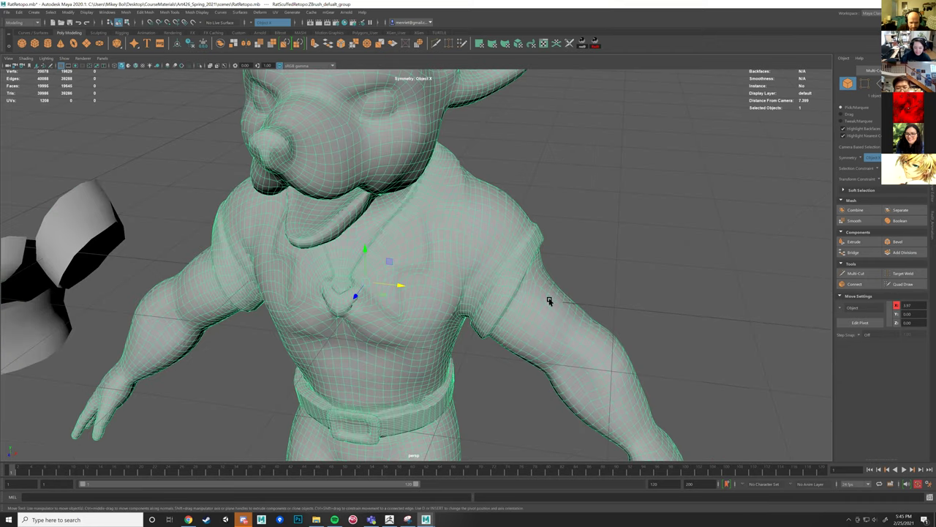
pyautogui.keyDown('alt'); pyautogui.moveTo(550, 301); pyautogui.dragTo(562, 289); pyautogui.keyUp('alt')
pyautogui.click(535, 282)
pyautogui.scroll(-5, 488, 296)
pyautogui.keyDown('alt'); pyautogui.moveTo(489, 295); pyautogui.dragTo(431, 283); pyautogui.keyUp('alt')
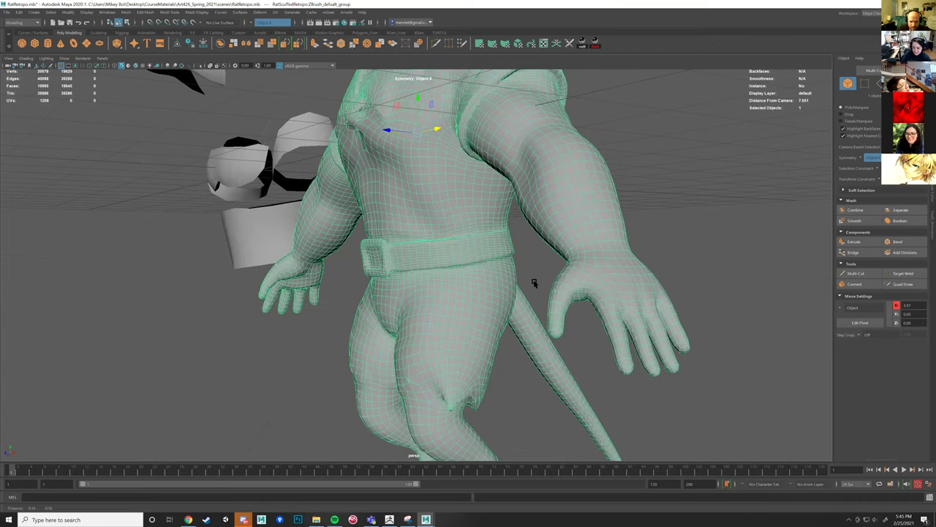
pyautogui.click(432, 282)
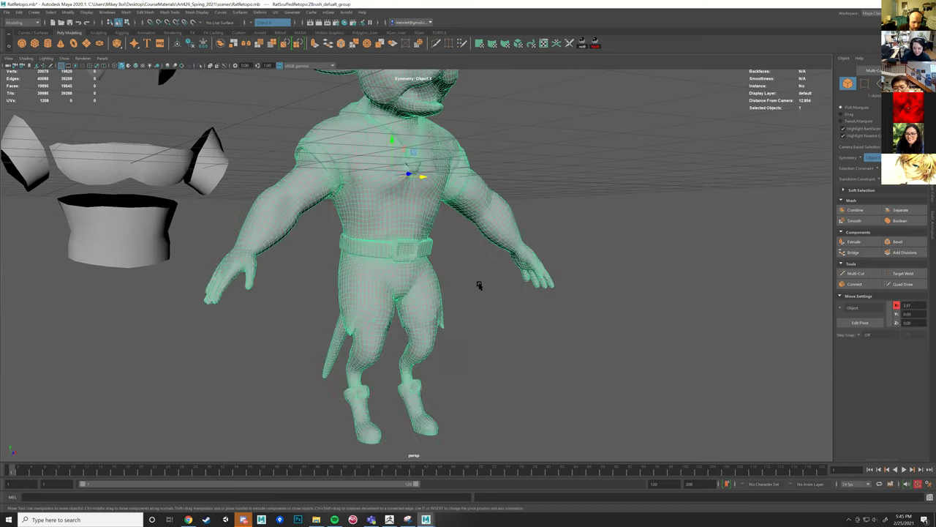
# Examine the edge loops around the rat's waist, belt and upper arm up close, and clear the selection.
pyautogui.scroll(2, 508, 295)
pyautogui.scroll(5, 578, 291)
pyautogui.scroll(-3, 602, 295)
pyautogui.moveTo(602, 295)
pyautogui.keyDown('alt'); pyautogui.mouseDown()
pyautogui.moveTo(523, 291)
pyautogui.moveTo(587, 286)
pyautogui.mouseUp(); pyautogui.keyUp('alt')
pyautogui.scroll(5, 526, 286)
pyautogui.keyDown('alt'); pyautogui.moveTo(563, 394); pyautogui.dragTo(571, 384); pyautogui.keyUp('alt')
pyautogui.keyDown('alt'); pyautogui.moveTo(572, 384); pyautogui.dragTo(572, 363, button='right'); pyautogui.keyUp('alt')
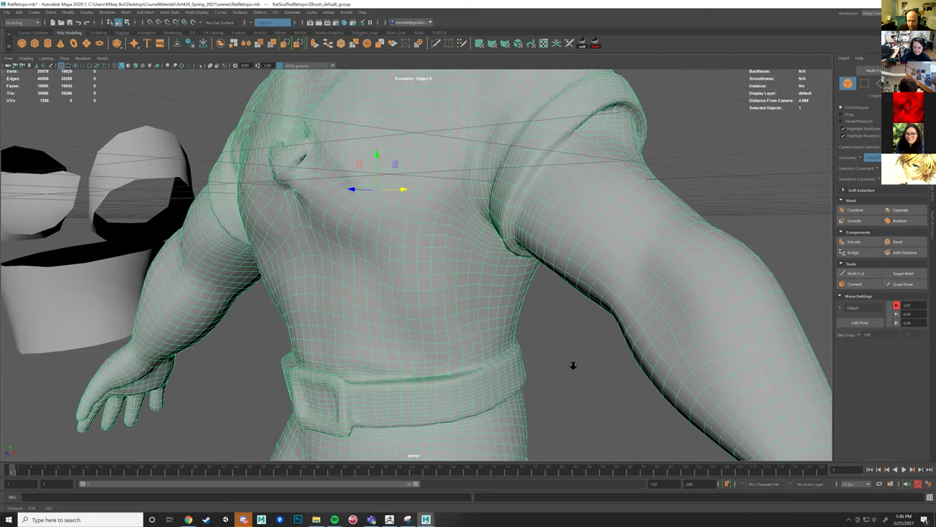
pyautogui.keyDown('alt'); pyautogui.moveTo(565, 352); pyautogui.dragTo(613, 280); pyautogui.keyUp('alt')
pyautogui.click(634, 275)
# Select the remeshed rat and inspect its wireframe around the mouth, muzzle and neck.
pyautogui.scroll(6, 613, 280)
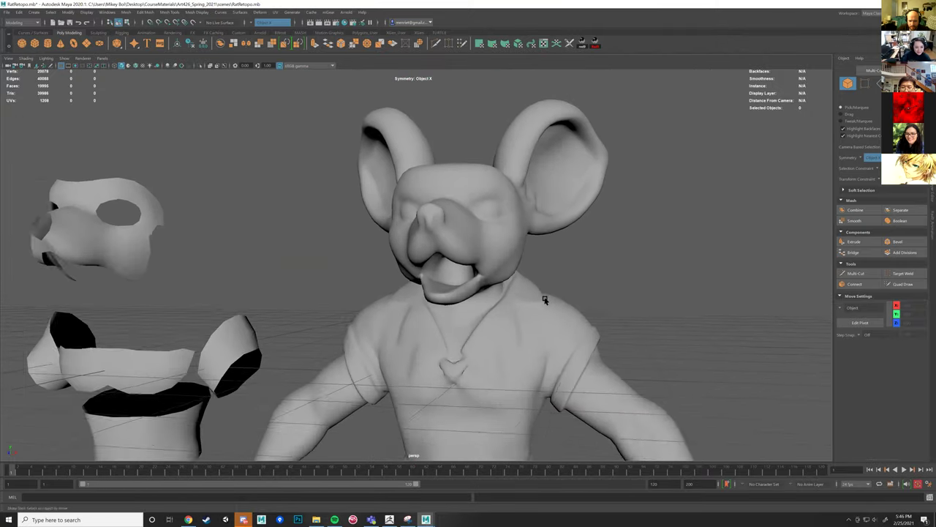
pyautogui.press('w')
pyautogui.click(511, 266)
pyautogui.scroll(3, 516, 265)
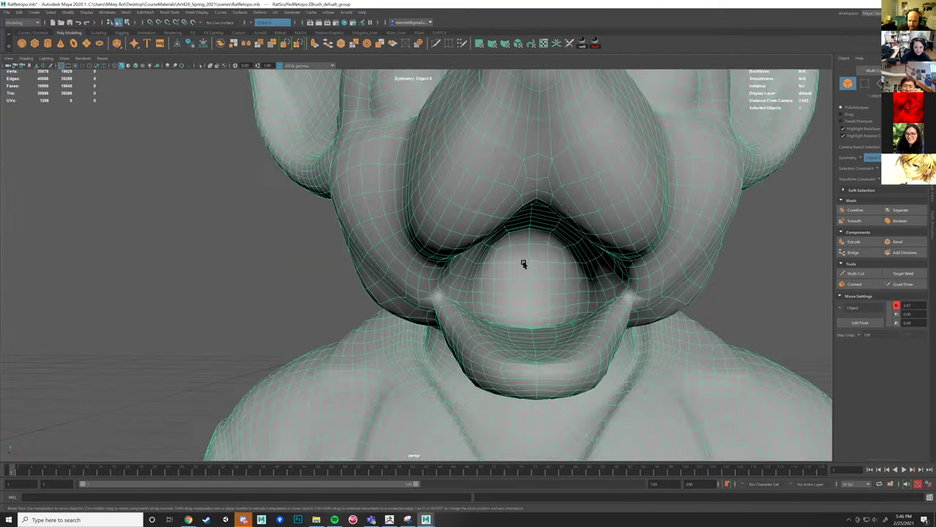
pyautogui.scroll(-4, 490, 293)
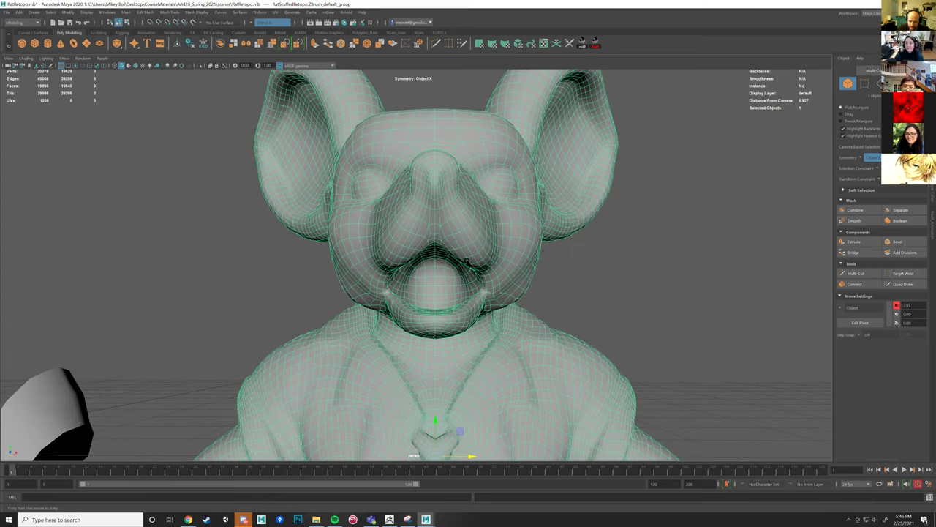
pyautogui.scroll(4, 498, 309)
pyautogui.keyDown('alt'); pyautogui.moveTo(402, 297); pyautogui.dragTo(432, 148, button='middle'); pyautogui.keyUp('alt')
pyautogui.keyDown('alt'); pyautogui.moveTo(493, 149); pyautogui.dragTo(512, 175); pyautogui.keyUp('alt')
pyautogui.keyDown('alt'); pyautogui.moveTo(644, 202); pyautogui.dragTo(647, 202); pyautogui.keyUp('alt')
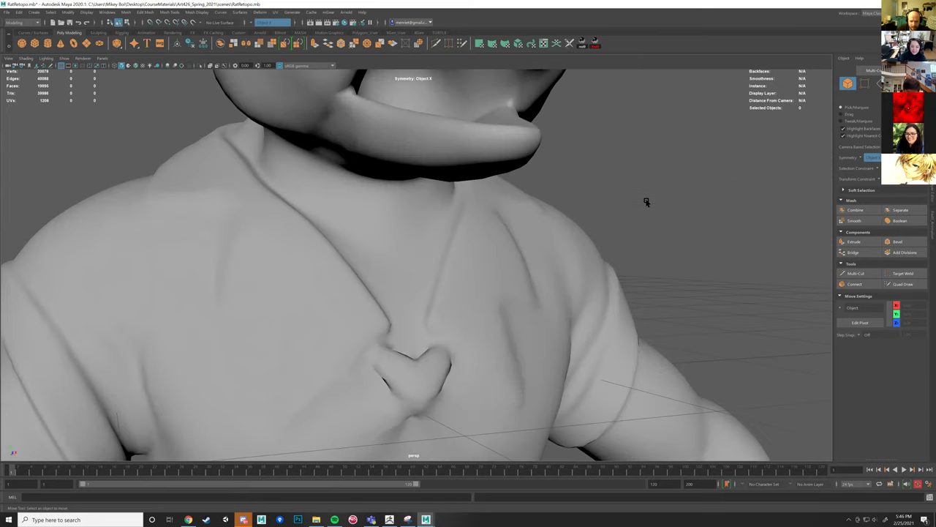
# Restore the rat mesh's selection and inspect the edge flow along the shirt collar and shoulder.
pyautogui.hotkey('ctrl', 'z')
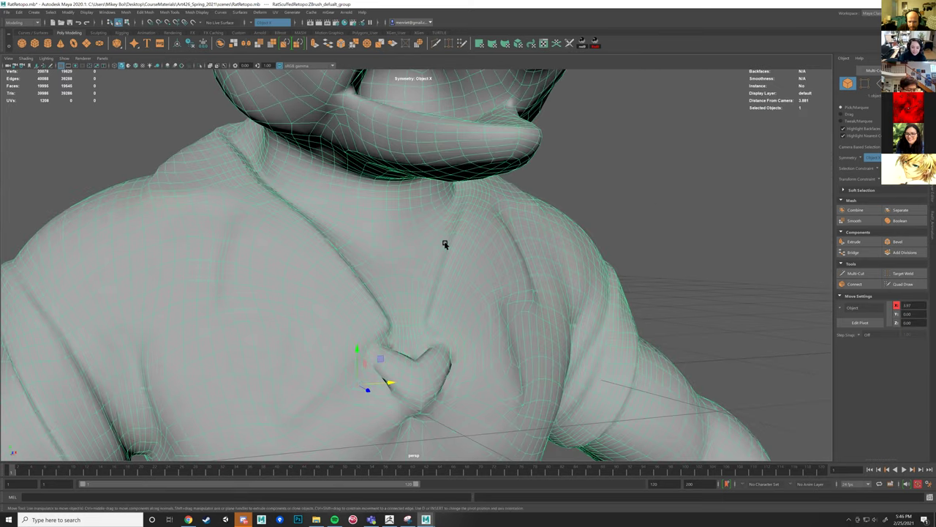
pyautogui.keyDown('alt'); pyautogui.moveTo(510, 279); pyautogui.dragTo(439, 278); pyautogui.keyUp('alt')
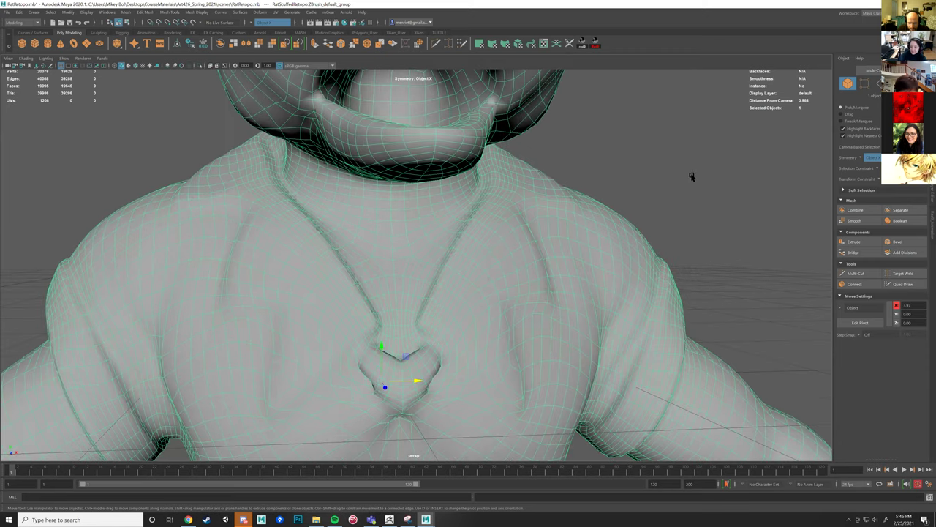
pyautogui.keyDown('alt'); pyautogui.moveTo(558, 239); pyautogui.dragTo(627, 225); pyautogui.keyUp('alt')
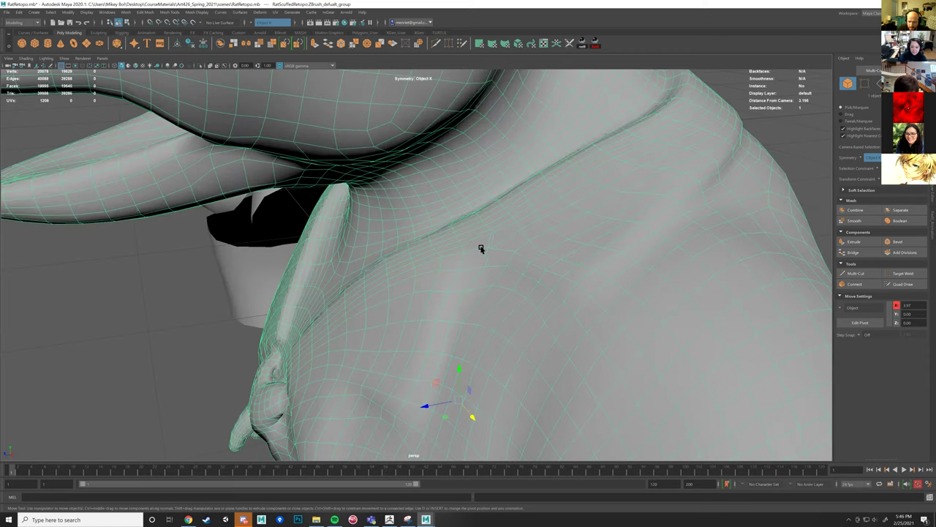
pyautogui.scroll(3, 569, 218)
pyautogui.keyDown('alt'); pyautogui.moveTo(650, 108); pyautogui.dragTo(428, 272); pyautogui.keyUp('alt')
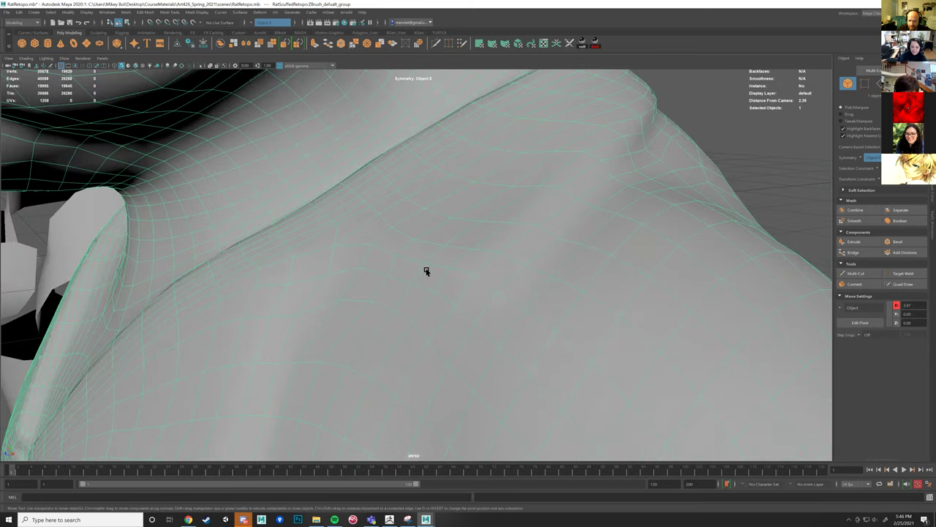
# Deselect the rat mesh and review its shaded surface over the head, torso, arms and belt.
pyautogui.click(732, 153)
pyautogui.keyDown('alt'); pyautogui.moveTo(717, 212); pyautogui.dragTo(575, 241, button='right'); pyautogui.keyUp('alt')
pyautogui.keyDown('alt'); pyautogui.moveTo(518, 298); pyautogui.dragTo(570, 276, button='middle'); pyautogui.keyUp('alt')
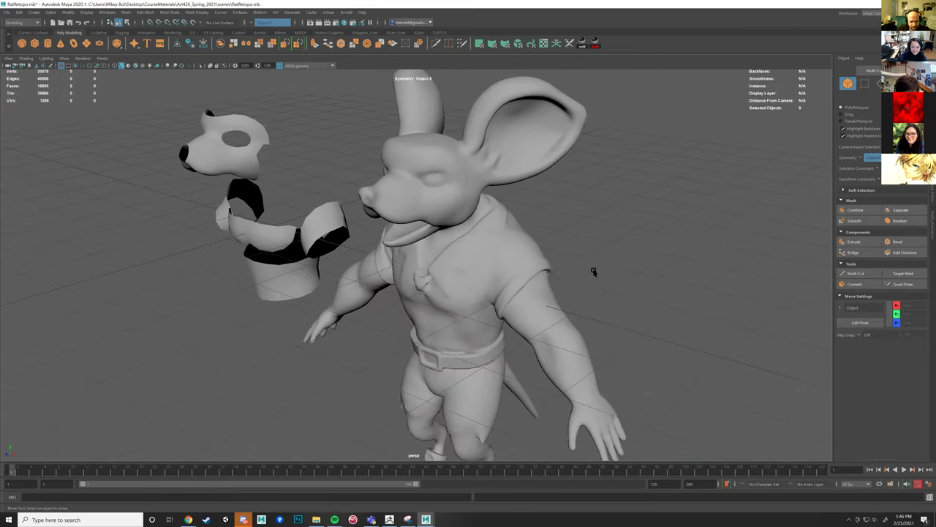
pyautogui.keyDown('alt'); pyautogui.moveTo(475, 265); pyautogui.dragTo(564, 256); pyautogui.keyUp('alt')
pyautogui.keyDown('alt'); pyautogui.moveTo(469, 256); pyautogui.dragTo(444, 248, button='right'); pyautogui.keyUp('alt')
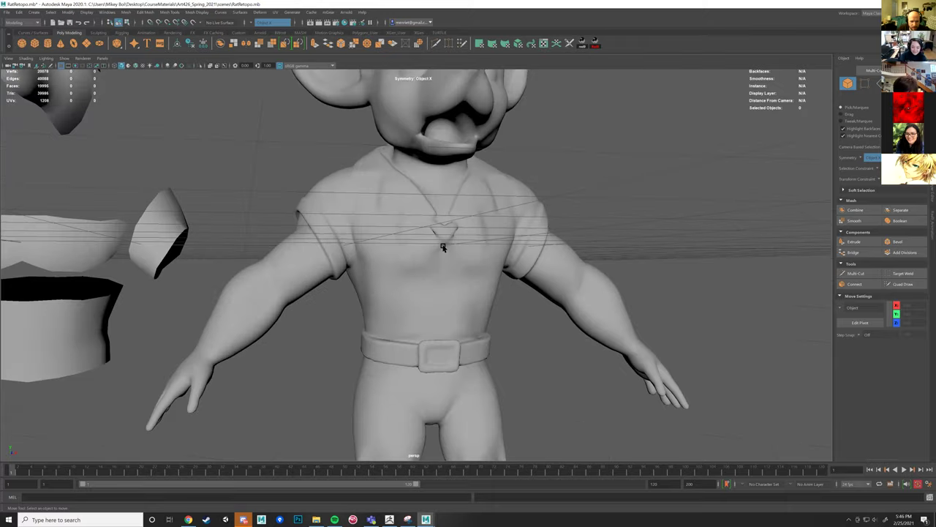
pyautogui.keyDown('alt'); pyautogui.moveTo(442, 247); pyautogui.dragTo(512, 271); pyautogui.keyUp('alt')
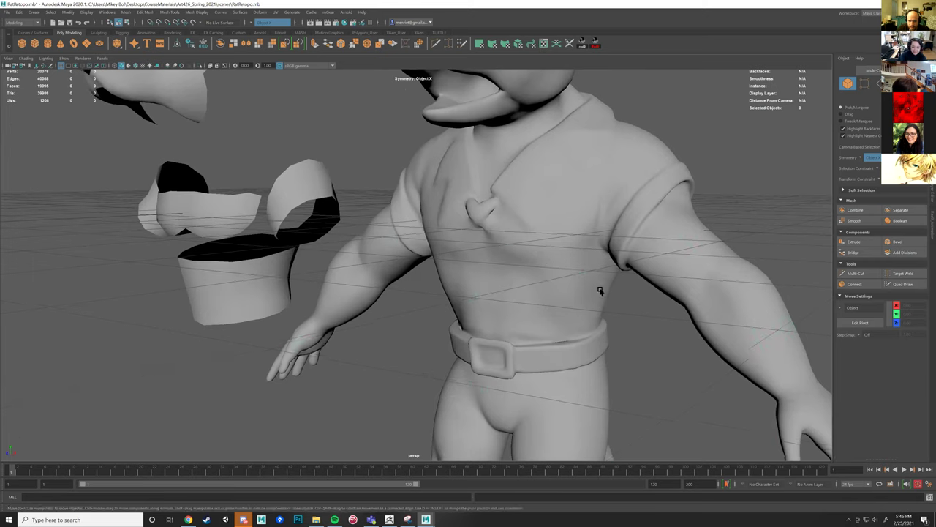
# Select the remeshed rat and frame it, and select the hand-made retopology meshes to compare the polygon layout.
pyautogui.click(563, 294)
pyautogui.press('f')
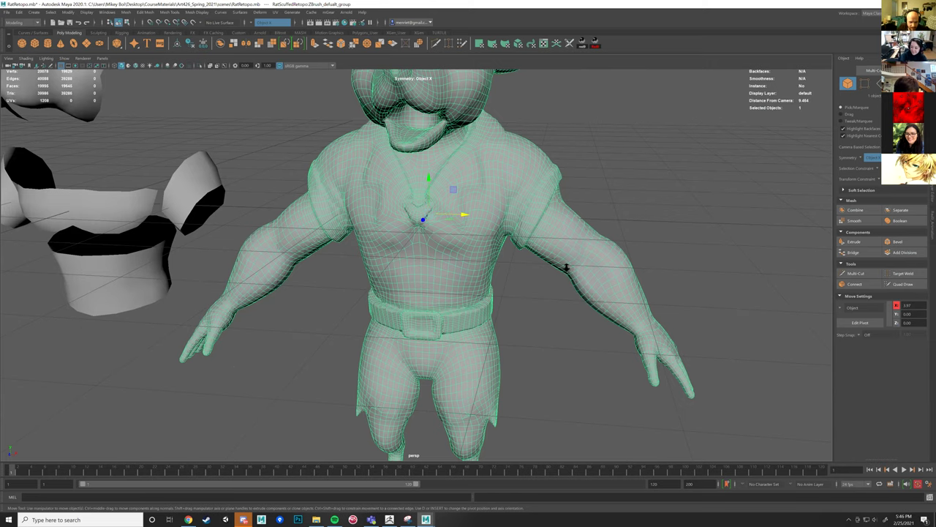
pyautogui.scroll(-5, 468, 256)
pyautogui.scroll(-2, 424, 269)
pyautogui.scroll(5, 403, 268)
pyautogui.keyDown('alt'); pyautogui.moveTo(424, 269); pyautogui.dragTo(543, 266, button='middle'); pyautogui.keyUp('alt')
pyautogui.click(370, 272)
pyautogui.keyDown('alt'); pyautogui.moveTo(515, 273); pyautogui.dragTo(477, 262); pyautogui.keyUp('alt')
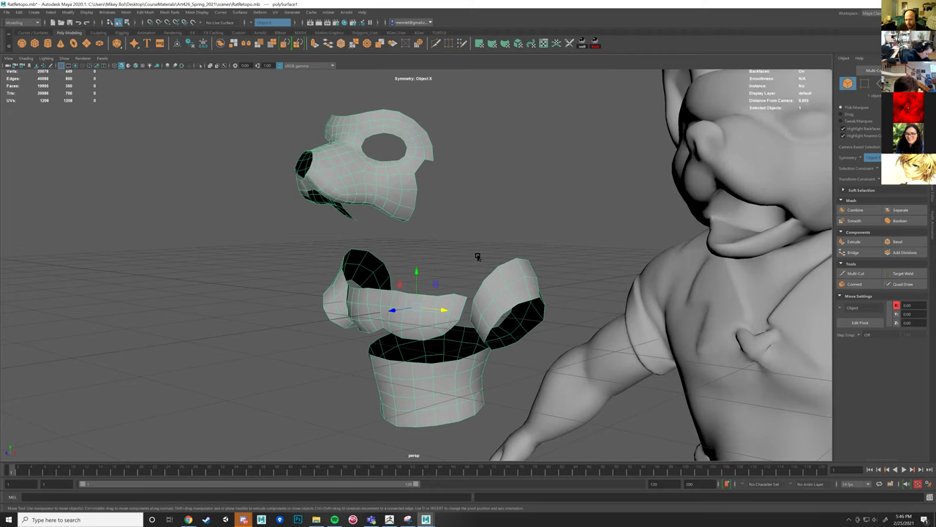
# Compare the selected hand-made retopology pieces with the remeshed rat's full figure from the front and three-quarter angles.
pyautogui.keyDown('alt'); pyautogui.moveTo(479, 257); pyautogui.dragTo(418, 259, button='right'); pyautogui.keyUp('alt')
pyautogui.keyDown('alt'); pyautogui.moveTo(418, 260); pyautogui.dragTo(513, 264); pyautogui.keyUp('alt')
pyautogui.keyDown('alt'); pyautogui.moveTo(512, 263); pyautogui.dragTo(449, 245, button='middle'); pyautogui.keyUp('alt')
pyautogui.keyDown('alt'); pyautogui.moveTo(449, 245); pyautogui.dragTo(592, 263, button='right'); pyautogui.keyUp('alt')
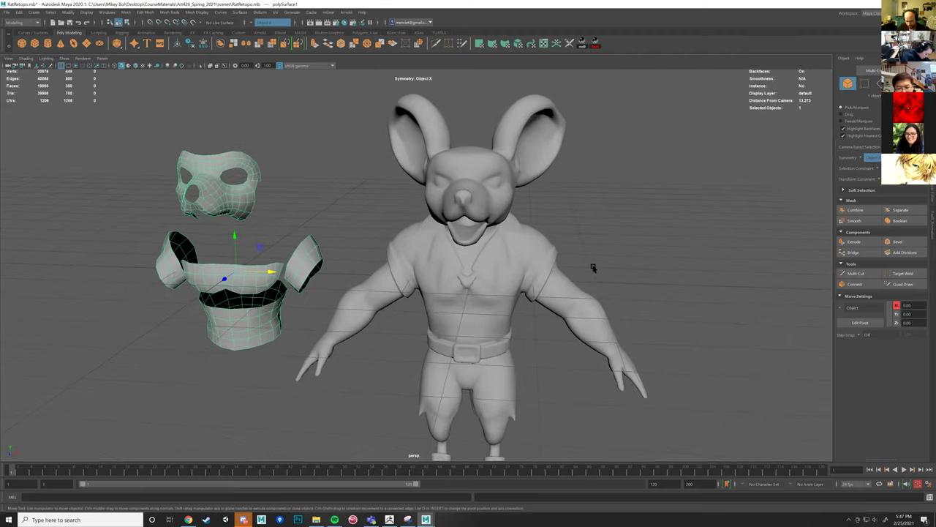
pyautogui.keyDown('alt'); pyautogui.moveTo(347, 270); pyautogui.dragTo(493, 274); pyautogui.keyUp('alt')
pyautogui.keyDown('alt'); pyautogui.moveTo(493, 273); pyautogui.dragTo(485, 276, button='right'); pyautogui.keyUp('alt')
pyautogui.keyDown('alt'); pyautogui.moveTo(485, 276); pyautogui.dragTo(471, 268); pyautogui.keyUp('alt')
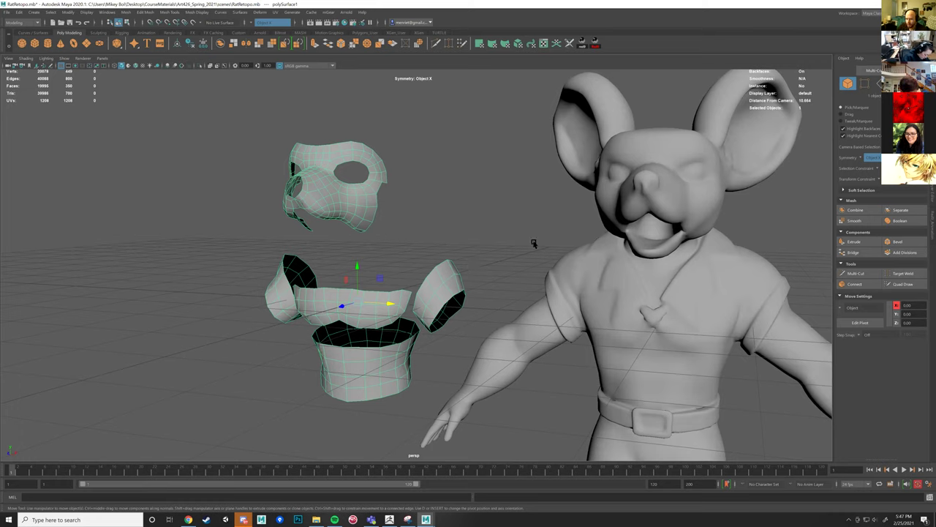
pyautogui.keyDown('alt'); pyautogui.moveTo(568, 233); pyautogui.dragTo(437, 200, button='middle'); pyautogui.keyUp('alt')
pyautogui.keyDown('alt'); pyautogui.moveTo(451, 351); pyautogui.dragTo(506, 237, button='right'); pyautogui.keyUp('alt')
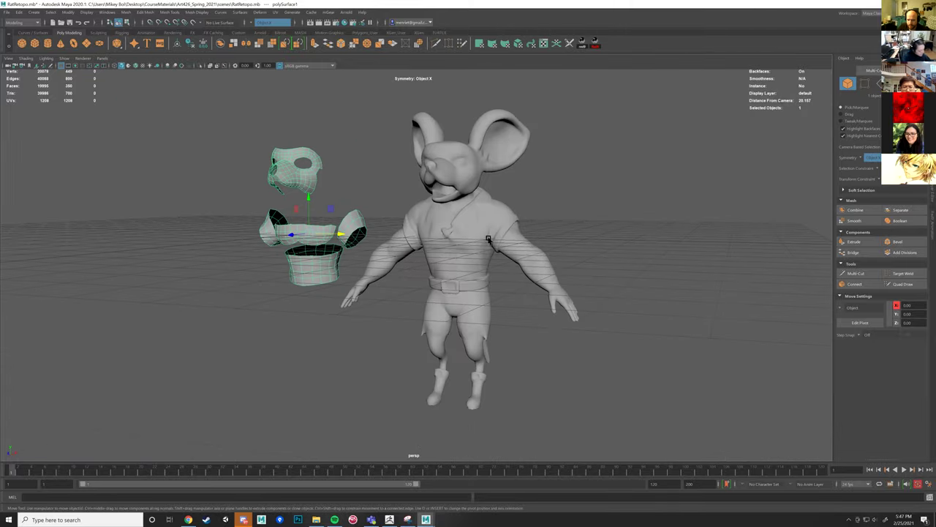
# Inspect the remeshed rat's ears, face, open mouth and shirt folds up close.
pyautogui.scroll(6, 550, 275)
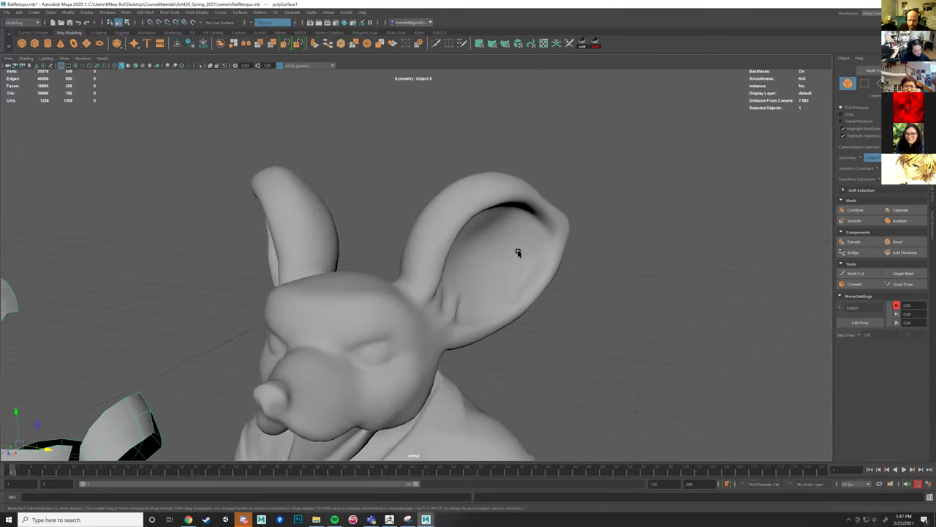
pyautogui.keyDown('alt'); pyautogui.moveTo(518, 252); pyautogui.dragTo(581, 238); pyautogui.keyUp('alt')
pyautogui.scroll(3, 598, 283)
pyautogui.scroll(-2, 549, 287)
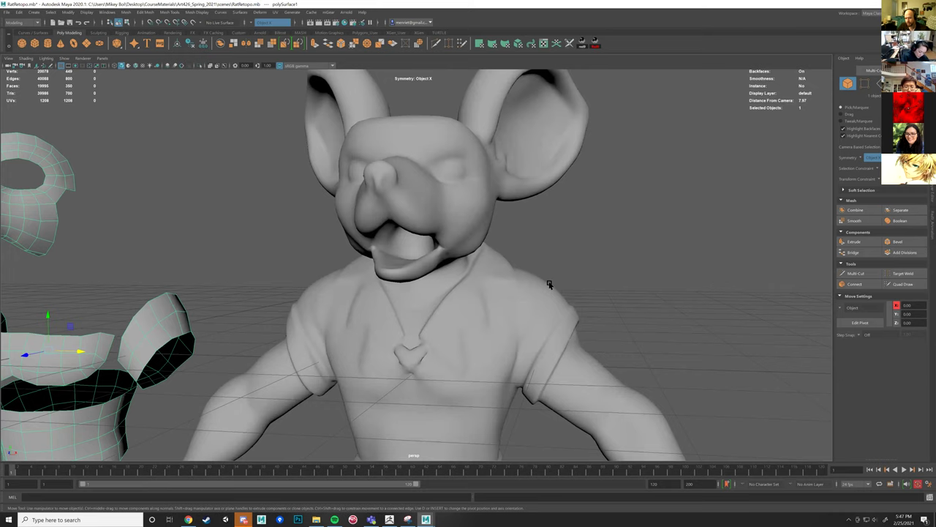
pyautogui.scroll(-3, 484, 254)
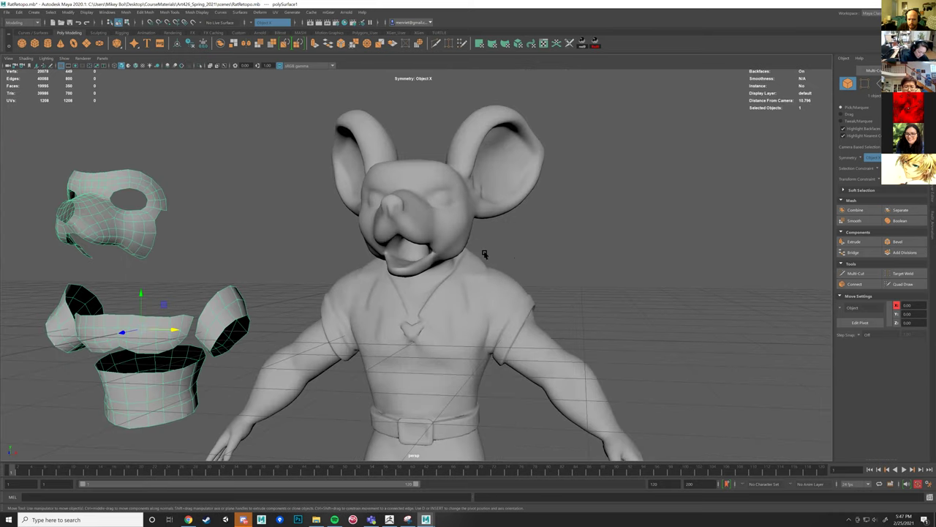
# Compare the edge loops around the retopology mask's eye and muzzle with the remeshed rat's head.
pyautogui.keyDown('alt'); pyautogui.moveTo(513, 253); pyautogui.dragTo(548, 264); pyautogui.keyUp('alt')
pyautogui.scroll(2, 485, 261)
pyautogui.keyDown('alt'); pyautogui.moveTo(486, 261); pyautogui.dragTo(450, 261); pyautogui.keyUp('alt')
pyautogui.keyDown('alt'); pyautogui.moveTo(449, 260); pyautogui.dragTo(524, 272, button='middle'); pyautogui.keyUp('alt')
pyautogui.keyDown('alt'); pyautogui.moveTo(524, 272); pyautogui.dragTo(447, 275); pyautogui.keyUp('alt')
pyautogui.keyDown('alt'); pyautogui.moveTo(446, 275); pyautogui.dragTo(604, 284, button='middle'); pyautogui.keyUp('alt')
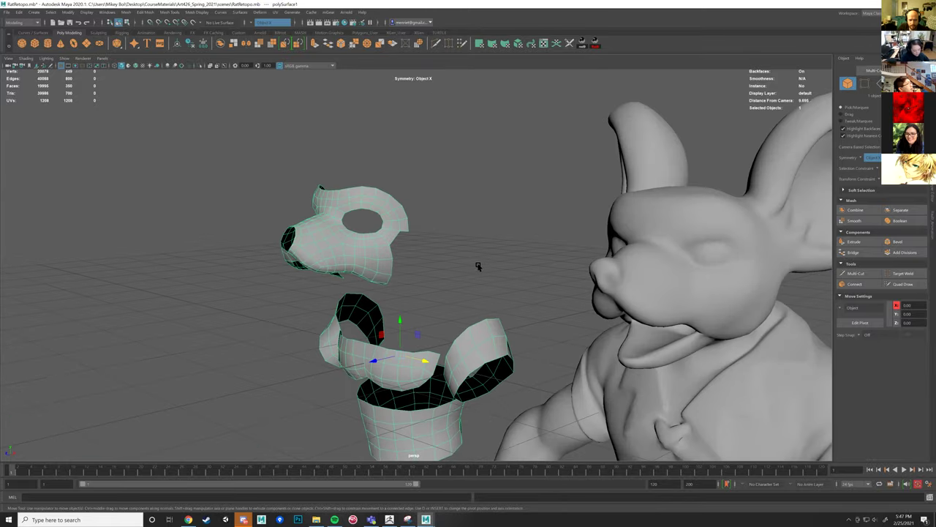
pyautogui.keyDown('alt'); pyautogui.moveTo(479, 266); pyautogui.dragTo(464, 265); pyautogui.keyUp('alt')
pyautogui.keyDown('alt'); pyautogui.moveTo(322, 240); pyautogui.dragTo(324, 242); pyautogui.keyUp('alt')
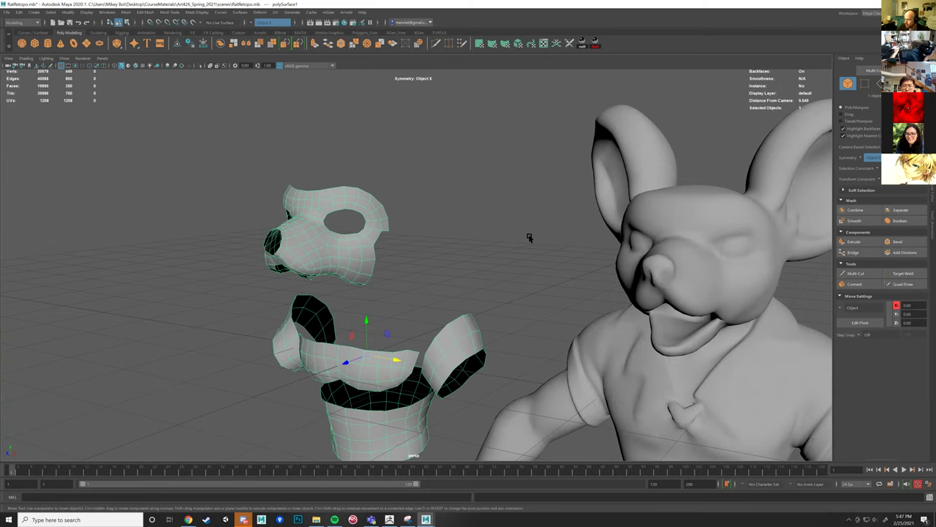
pyautogui.scroll(-5, 535, 262)
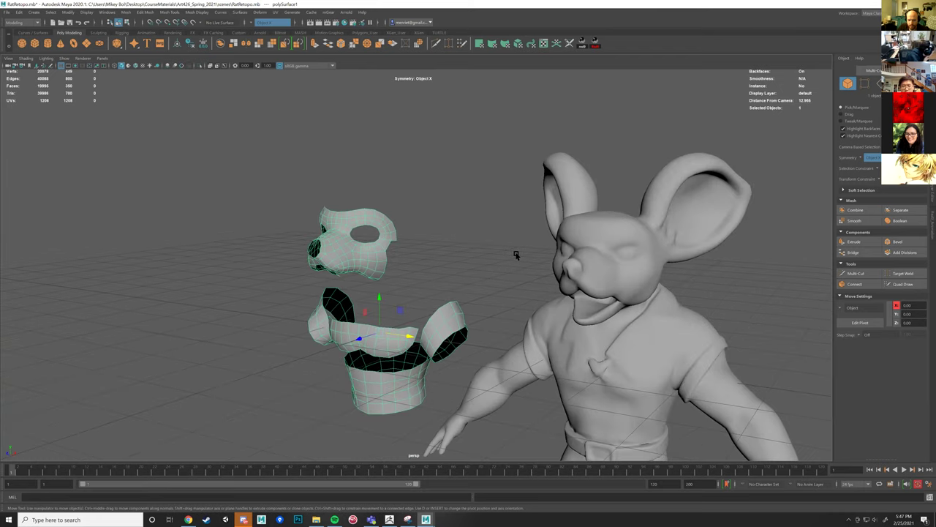
# Deselect the retopology pieces and compare their shaded surfaces with the remeshed rat's head and torso.
pyautogui.click(513, 292)
pyautogui.keyDown('alt'); pyautogui.moveTo(513, 291); pyautogui.dragTo(426, 235, button='middle'); pyautogui.keyUp('alt')
pyautogui.keyDown('alt'); pyautogui.moveTo(427, 236); pyautogui.dragTo(452, 261); pyautogui.keyUp('alt')
pyautogui.keyDown('alt'); pyautogui.moveTo(453, 260); pyautogui.dragTo(510, 259, button='middle'); pyautogui.keyUp('alt')
pyautogui.scroll(3, 438, 244)
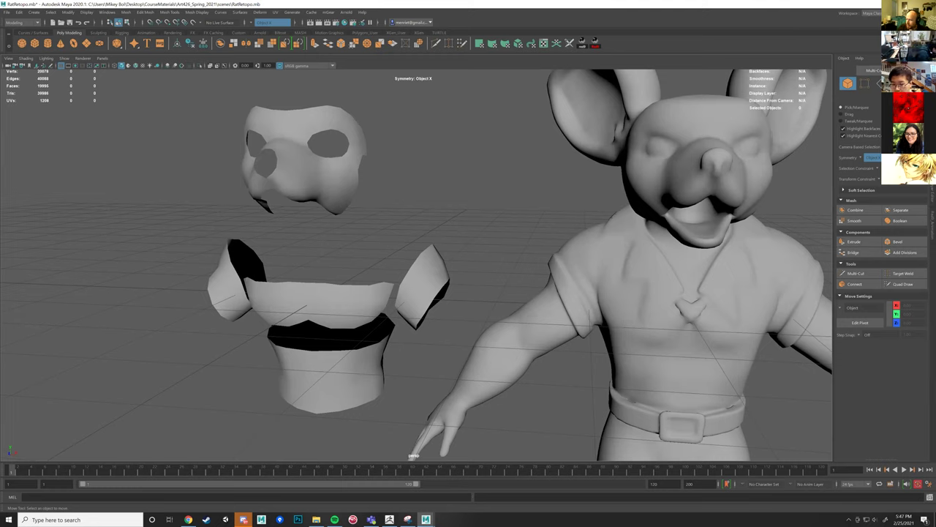
pyautogui.keyDown('alt'); pyautogui.moveTo(433, 275); pyautogui.dragTo(322, 275, button='right'); pyautogui.keyUp('alt')
pyautogui.keyDown('alt'); pyautogui.moveTo(434, 275); pyautogui.dragTo(307, 276); pyautogui.keyUp('alt')
pyautogui.keyDown('alt'); pyautogui.moveTo(381, 275); pyautogui.dragTo(433, 275, button='right'); pyautogui.keyUp('alt')
pyautogui.keyDown('alt'); pyautogui.moveTo(432, 275); pyautogui.dragTo(453, 279); pyautogui.keyUp('alt')
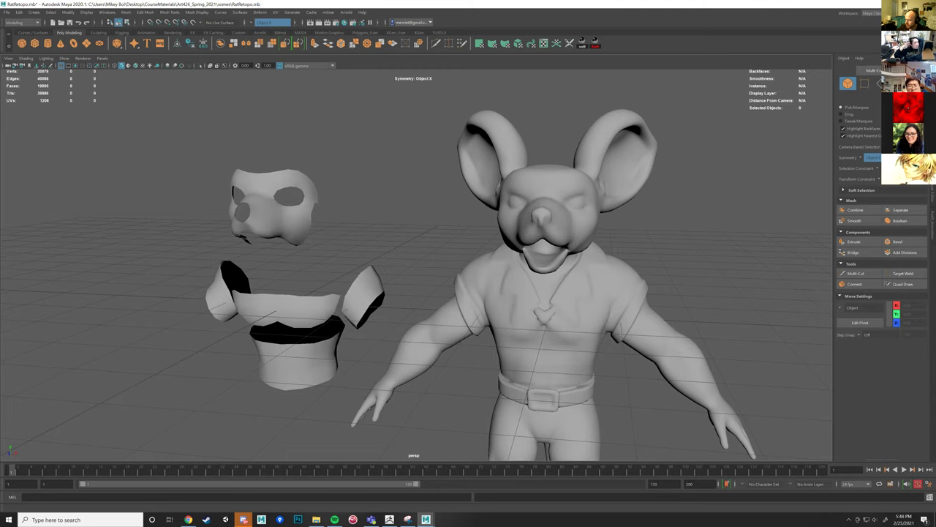
# Switch to Discord, look over the sculpts posted in the art-sharing channel, and return to Maya.
pyautogui.hotkey('alt', 'Tab')
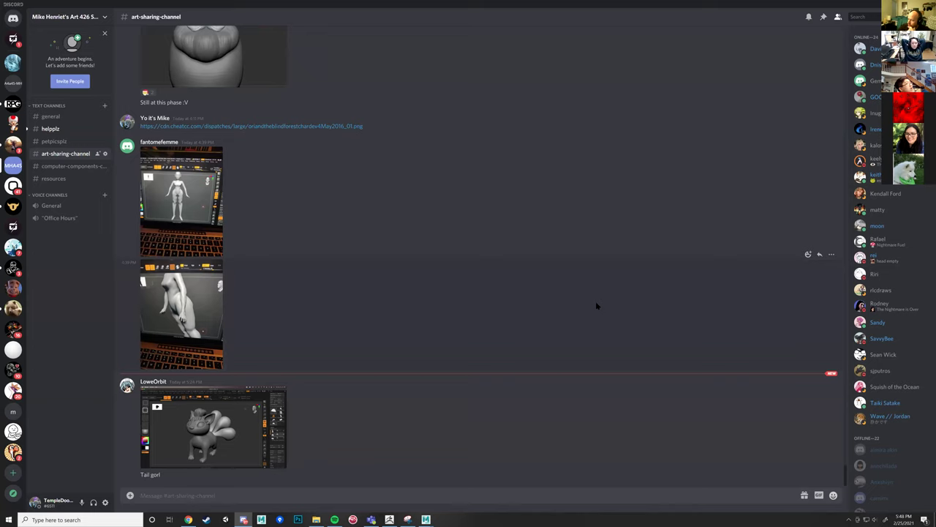
pyautogui.scroll(3, 557, 314)
pyautogui.scroll(-3, 556, 316)
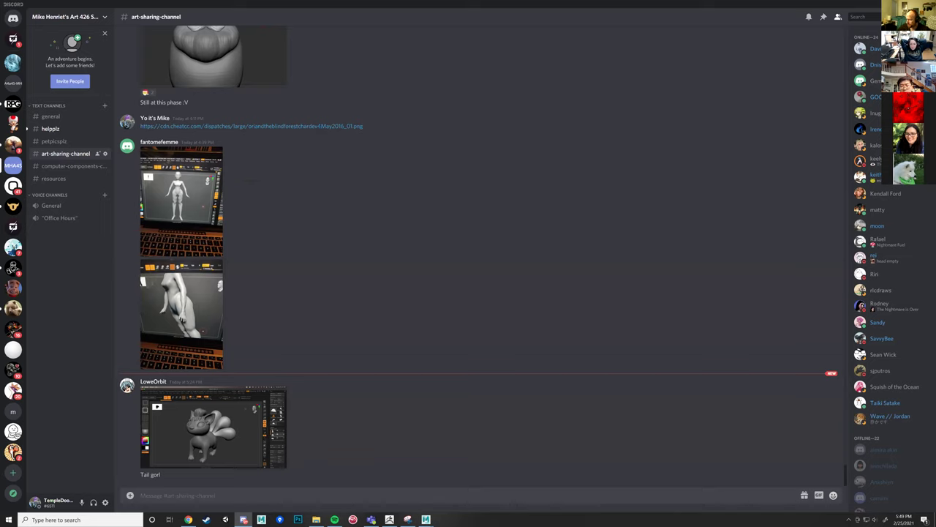
pyautogui.hotkey('alt', 'Tab')
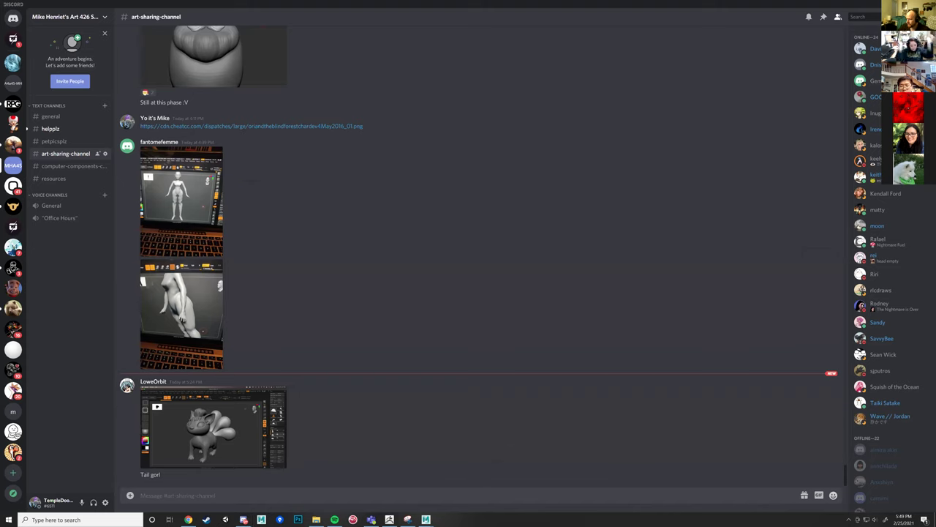
# Select the retopology pieces to show their wireframe beside the rat, and clear the selection.
pyautogui.click(363, 290)
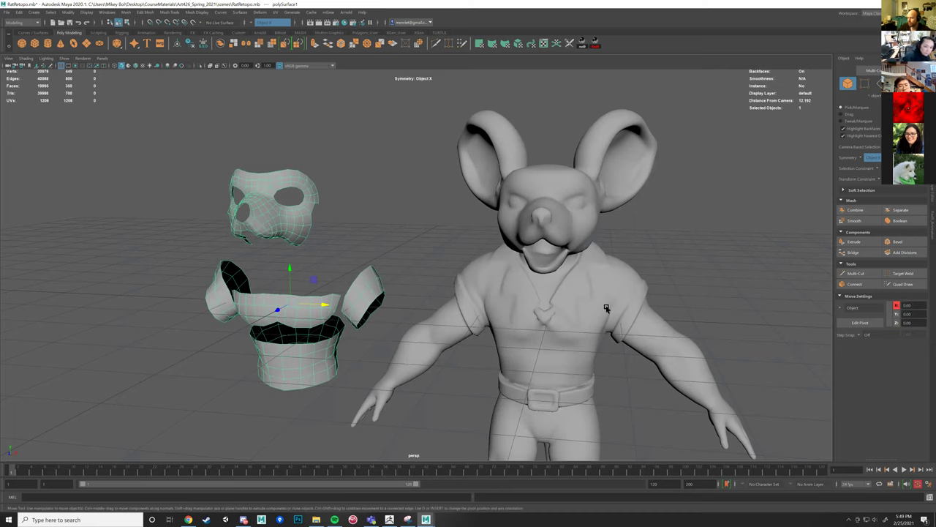
pyautogui.keyDown('alt'); pyautogui.moveTo(686, 309); pyautogui.dragTo(624, 306); pyautogui.keyUp('alt')
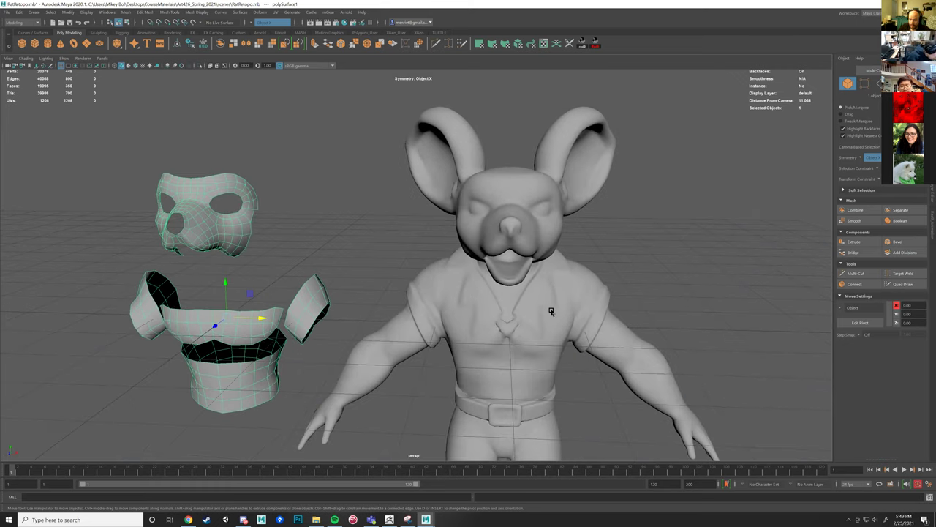
pyautogui.click(585, 308)
pyautogui.click(679, 287)
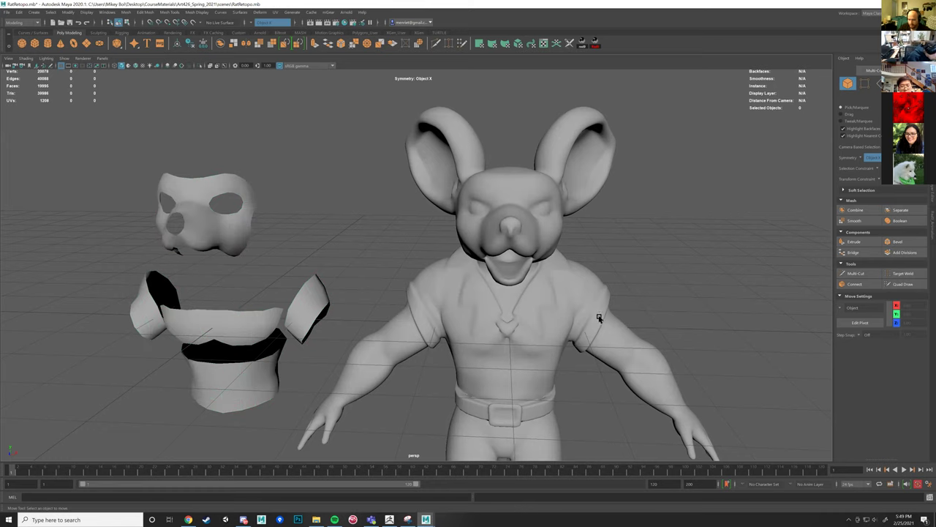
# Examine the shaded face, chest, sleeve and waist pieces alongside the matching areas of the clothed rat.
pyautogui.keyDown('alt'); pyautogui.moveTo(598, 317); pyautogui.dragTo(649, 290); pyautogui.keyUp('alt')
pyautogui.scroll(2, 585, 291)
pyautogui.keyDown('alt'); pyautogui.moveTo(585, 291); pyautogui.dragTo(537, 318); pyautogui.keyUp('alt')
pyautogui.keyDown('alt'); pyautogui.moveTo(587, 319); pyautogui.dragTo(660, 318, button='middle'); pyautogui.keyUp('alt')
pyautogui.keyDown('alt'); pyautogui.moveTo(661, 318); pyautogui.dragTo(520, 279); pyautogui.keyUp('alt')
pyautogui.keyDown('alt'); pyautogui.moveTo(521, 279); pyautogui.dragTo(493, 280, button='right'); pyautogui.keyUp('alt')
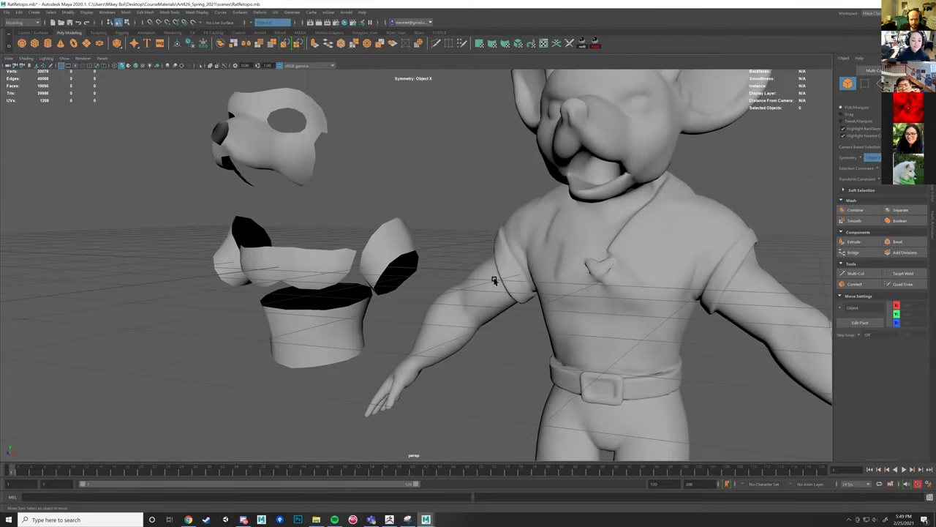
pyautogui.keyDown('alt'); pyautogui.moveTo(493, 280); pyautogui.dragTo(505, 274, button='middle'); pyautogui.keyUp('alt')
pyautogui.keyDown('alt'); pyautogui.moveTo(292, 268); pyautogui.dragTo(374, 267); pyautogui.keyUp('alt')
# Select the retopology pieces, inspect the wireframe of the mask and sleeve loops from the side, and deselect them.
pyautogui.click(374, 267)
pyautogui.keyDown('alt'); pyautogui.moveTo(496, 270); pyautogui.dragTo(466, 181); pyautogui.keyUp('alt')
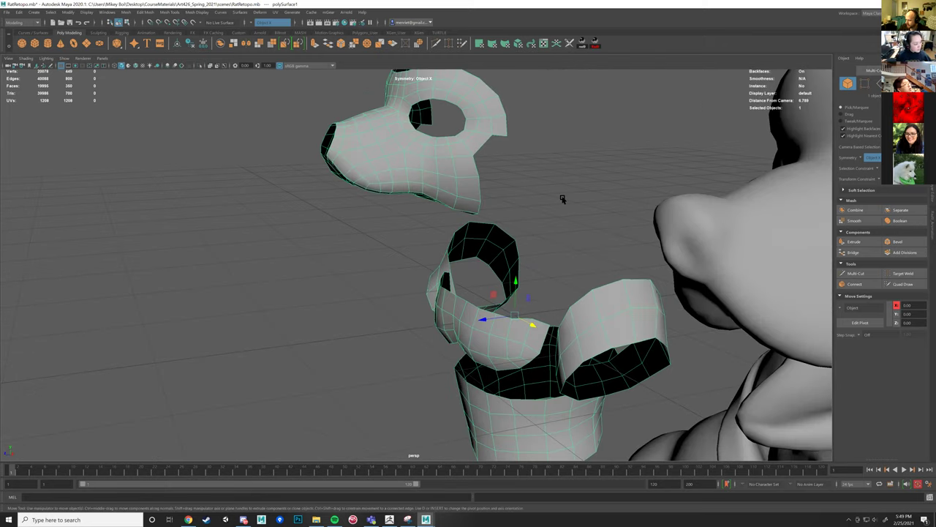
pyautogui.keyDown('alt'); pyautogui.moveTo(511, 161); pyautogui.dragTo(533, 229); pyautogui.keyUp('alt')
pyautogui.keyDown('alt'); pyautogui.moveTo(532, 229); pyautogui.dragTo(505, 234, button='right'); pyautogui.keyUp('alt')
pyautogui.click(506, 234)
pyautogui.moveTo(512, 239)
pyautogui.keyDown('alt'); pyautogui.mouseDown()
pyautogui.moveTo(526, 247)
pyautogui.moveTo(414, 220)
pyautogui.moveTo(517, 221)
pyautogui.mouseUp(); pyautogui.keyUp('alt')
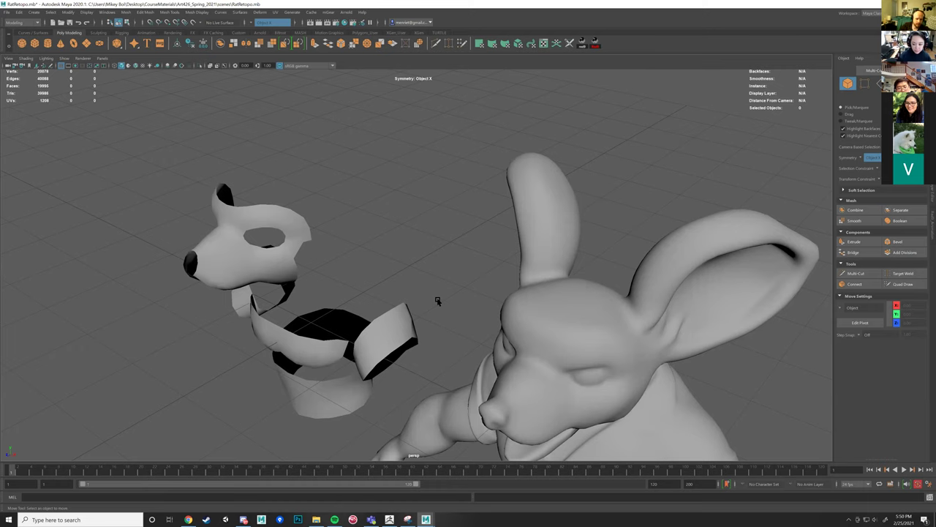
# Undo the recent selection changes to reselect the retopology pieces, and move them along X farther away from the rat.
pyautogui.hotkey('ctrl', 'z')
pyautogui.hotkey('ctrl', 'z')
pyautogui.hotkey('ctrl', 'z')
pyautogui.hotkey('ctrl', 'z')
pyautogui.hotkey('ctrl', 'z')
pyautogui.hotkey('ctrl', 'z')
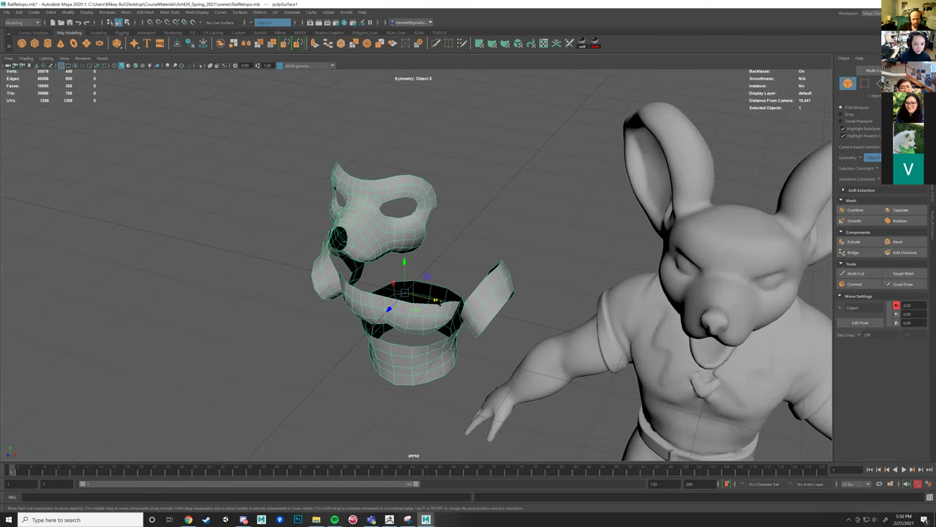
pyautogui.moveTo(439, 294); pyautogui.dragTo(256, 251)
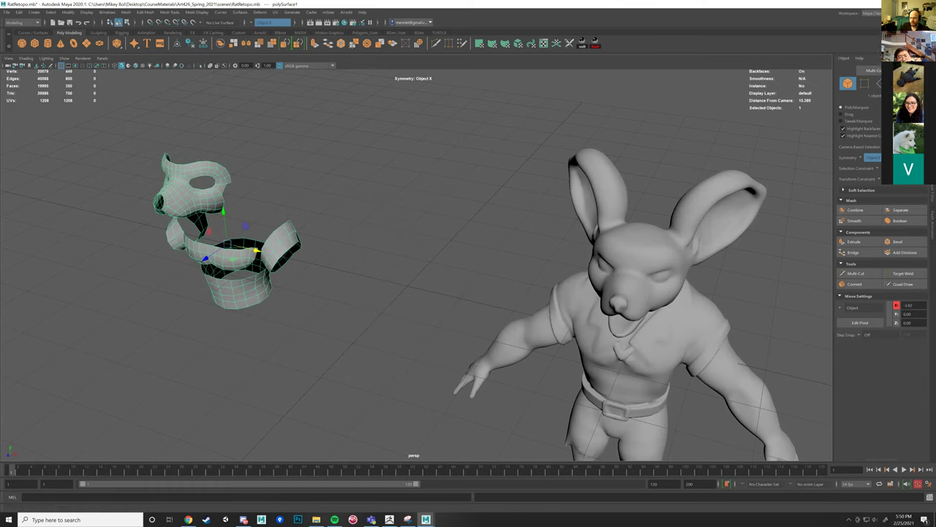
# Open the Outliner.
pyautogui.press('space')
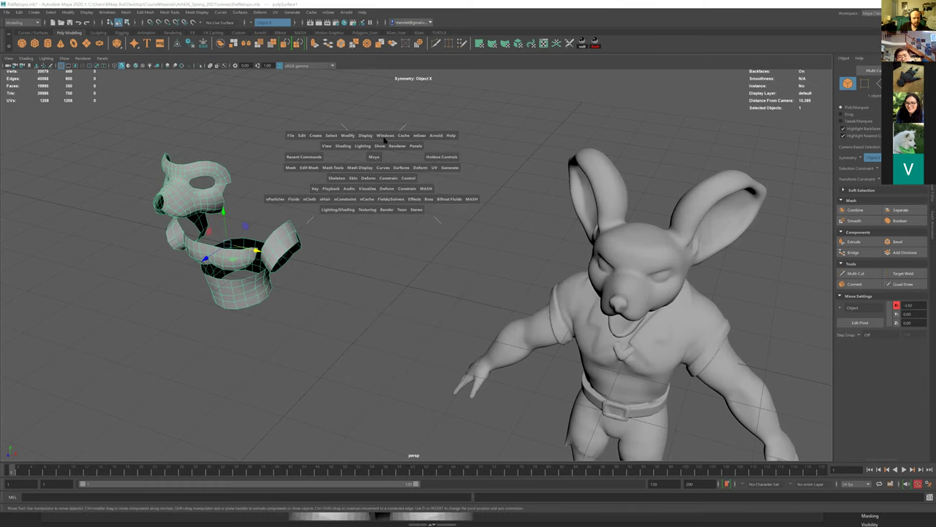
pyautogui.click(388, 136)
pyautogui.moveTo(413, 217)
pyautogui.click(477, 236)
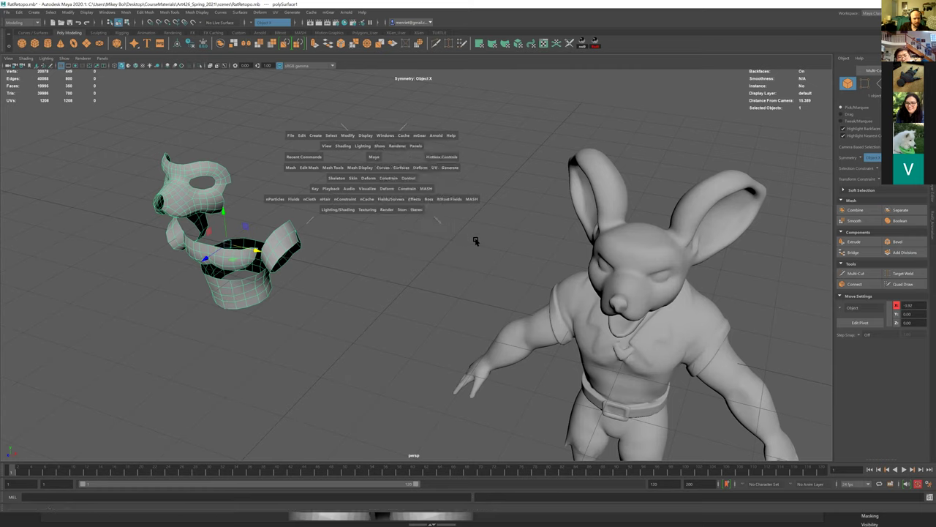
pyautogui.press('space')
pyautogui.click(373, 141)
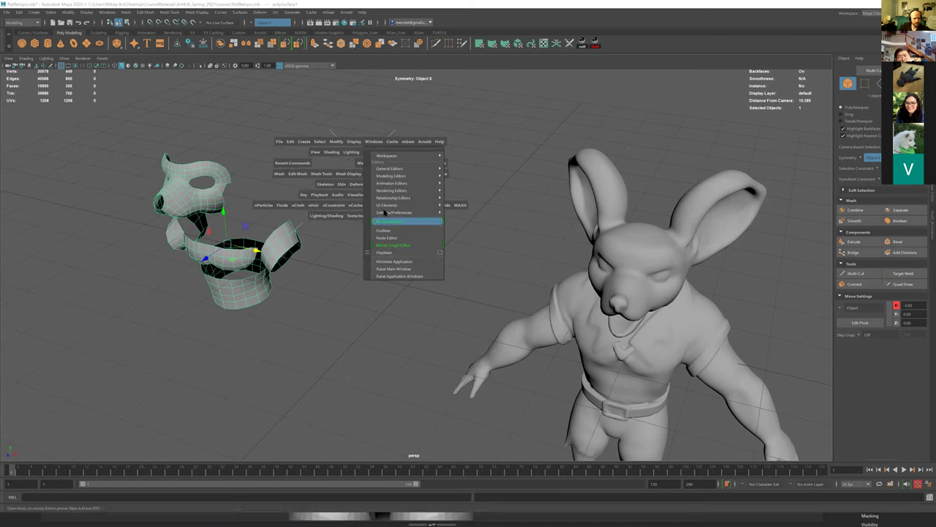
pyautogui.click(388, 231)
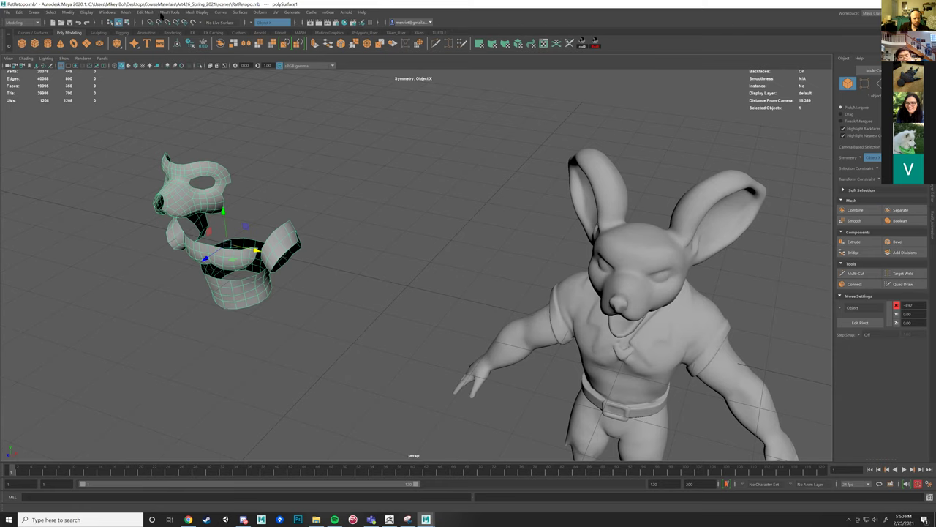
pyautogui.click(107, 13)
pyautogui.click(128, 100)
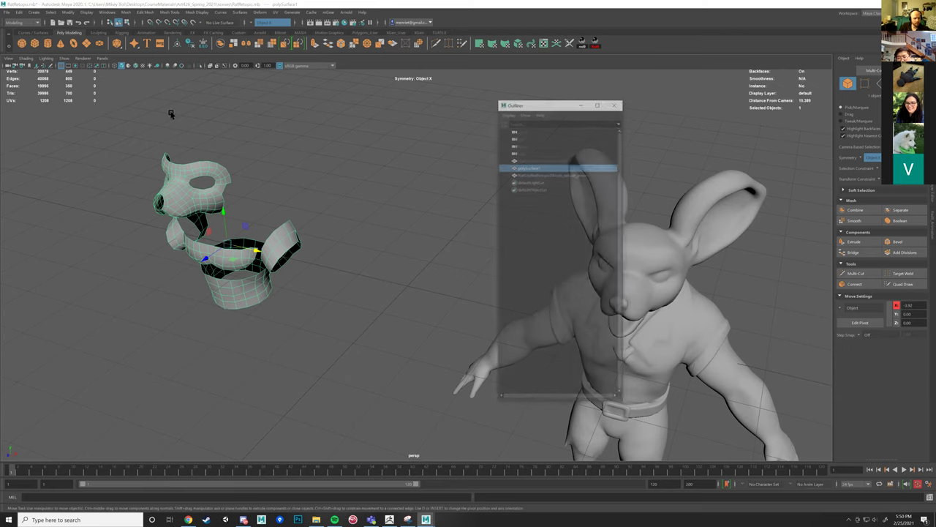
# Select the hidden RatBodyDecimatedGroup22082 mesh, unhide it, and place the Outliner clear of the models.
pyautogui.click(529, 161)
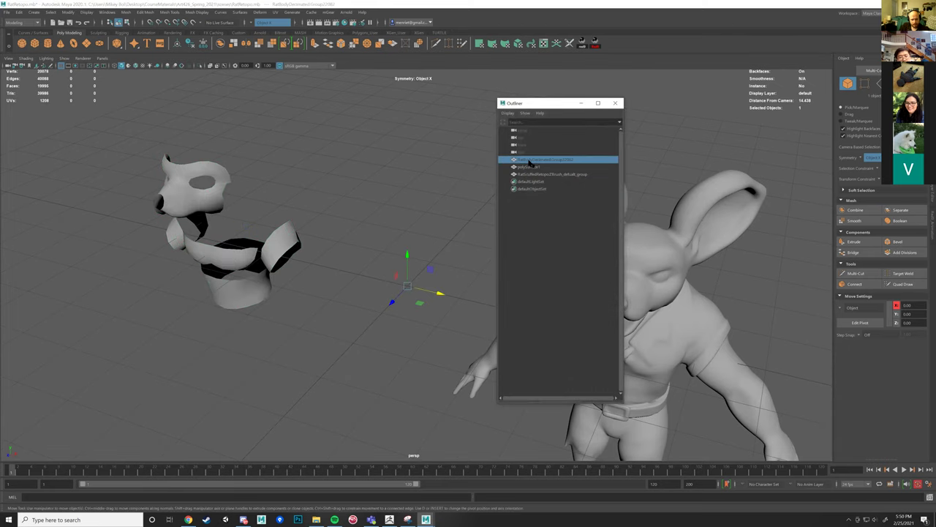
pyautogui.hotkey('shift', 'h')
pyautogui.moveTo(552, 106); pyautogui.dragTo(136, 115)
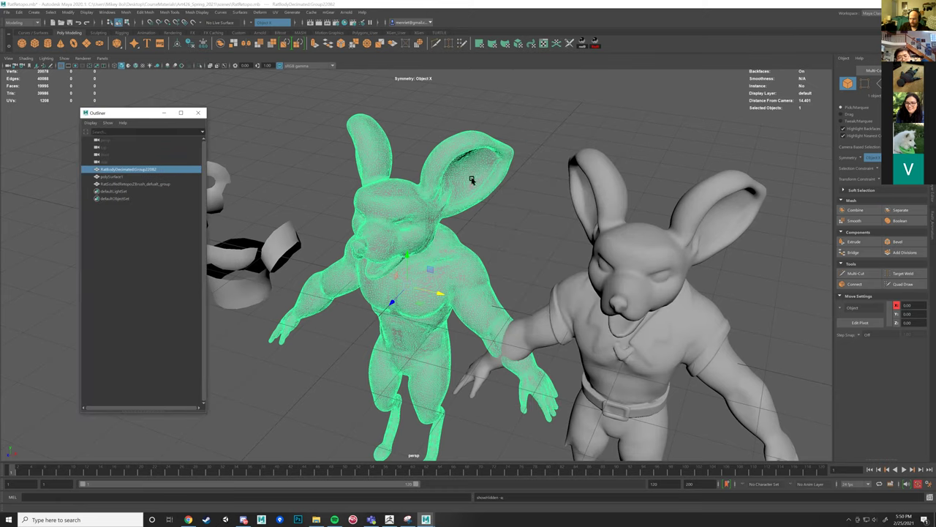
# Deselect the decimated rat body and inspect its sculpted face, ears, mouth and chest.
pyautogui.click(474, 224)
pyautogui.scroll(3, 461, 223)
pyautogui.keyDown('alt'); pyautogui.moveTo(460, 224); pyautogui.dragTo(460, 259); pyautogui.keyUp('alt')
pyautogui.keyDown('alt'); pyautogui.moveTo(531, 239); pyautogui.dragTo(510, 262); pyautogui.keyUp('alt')
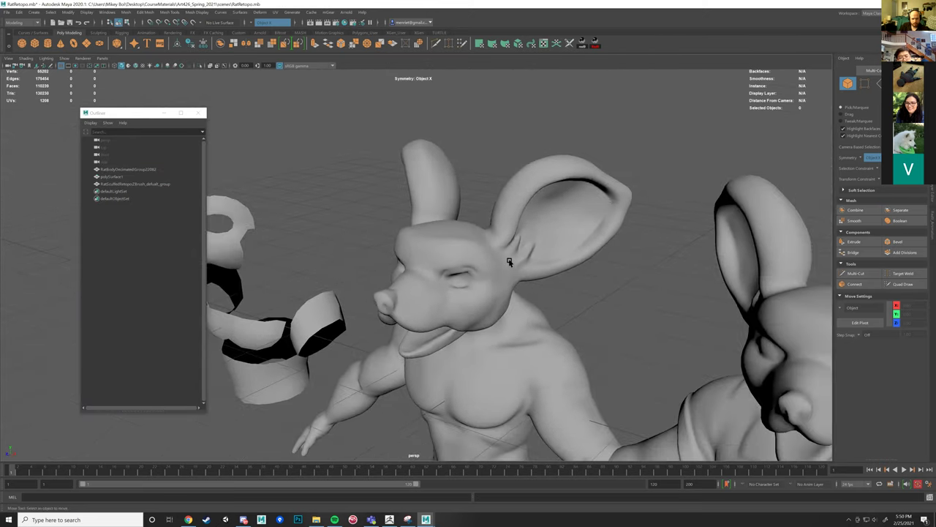
pyautogui.keyDown('alt'); pyautogui.moveTo(473, 306); pyautogui.dragTo(436, 364); pyautogui.keyUp('alt')
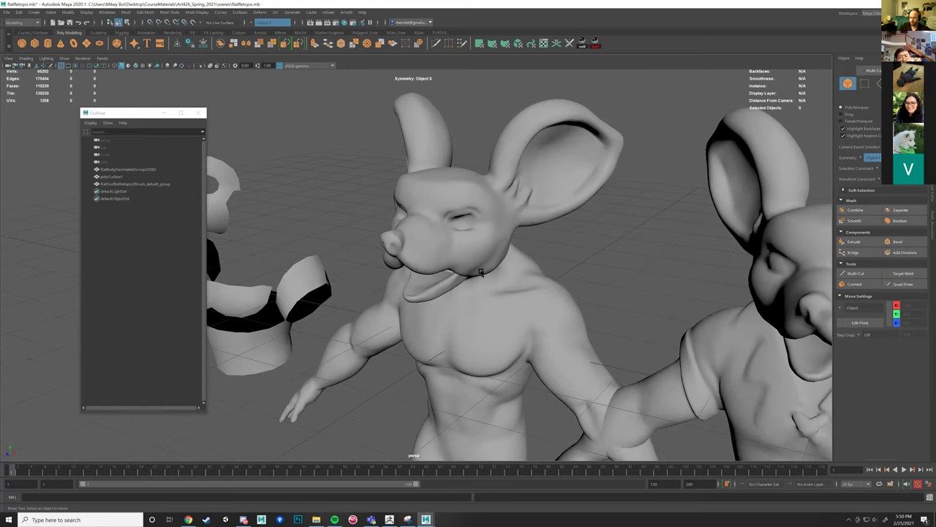
pyautogui.keyDown('alt'); pyautogui.moveTo(485, 220); pyautogui.dragTo(546, 238, button='right'); pyautogui.keyUp('alt')
pyautogui.keyDown('alt'); pyautogui.moveTo(493, 236); pyautogui.dragTo(514, 265); pyautogui.keyUp('alt')
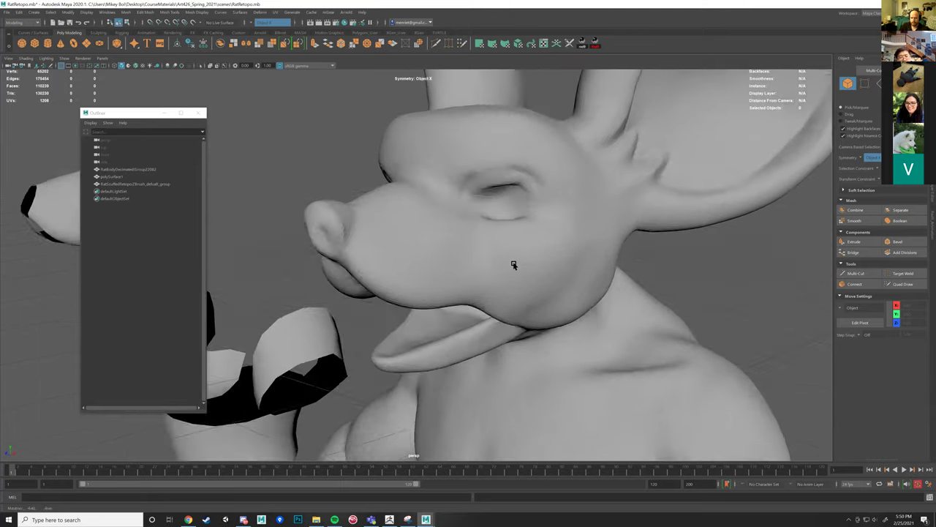
pyautogui.keyDown('alt'); pyautogui.moveTo(513, 265); pyautogui.dragTo(442, 197, button='right'); pyautogui.keyUp('alt')
# Make the decimated rat body the live surface and activate Quad Draw, with its forehead and eyes in view.
pyautogui.click(431, 200)
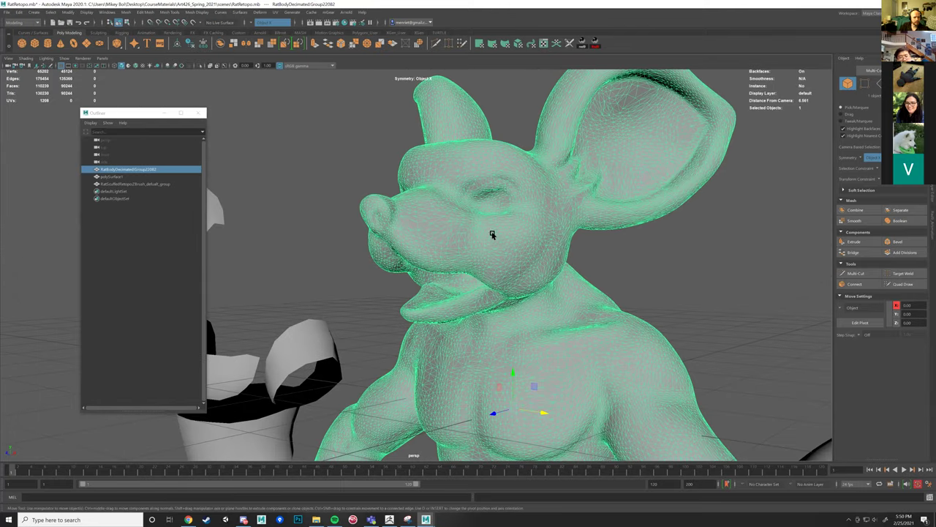
pyautogui.click(193, 23)
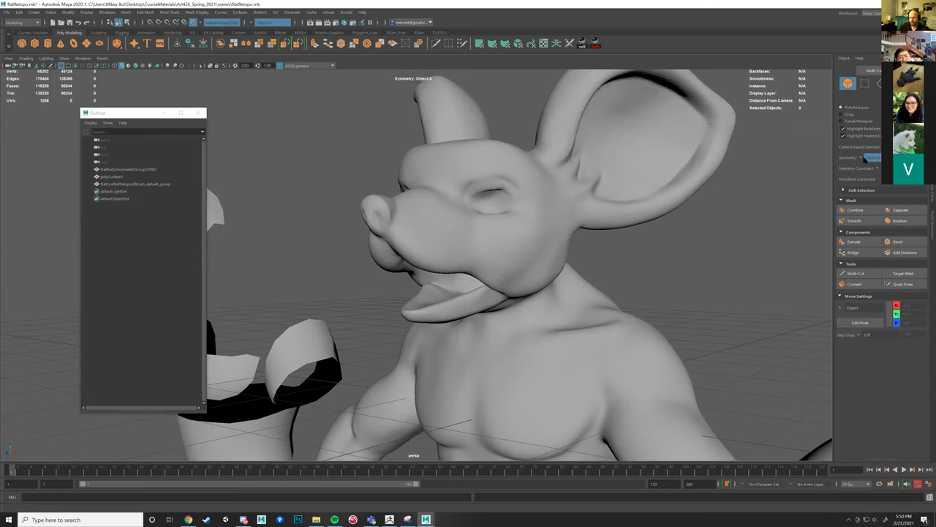
pyautogui.click(904, 285)
pyautogui.keyDown('alt'); pyautogui.moveTo(514, 233); pyautogui.dragTo(498, 228); pyautogui.keyUp('alt')
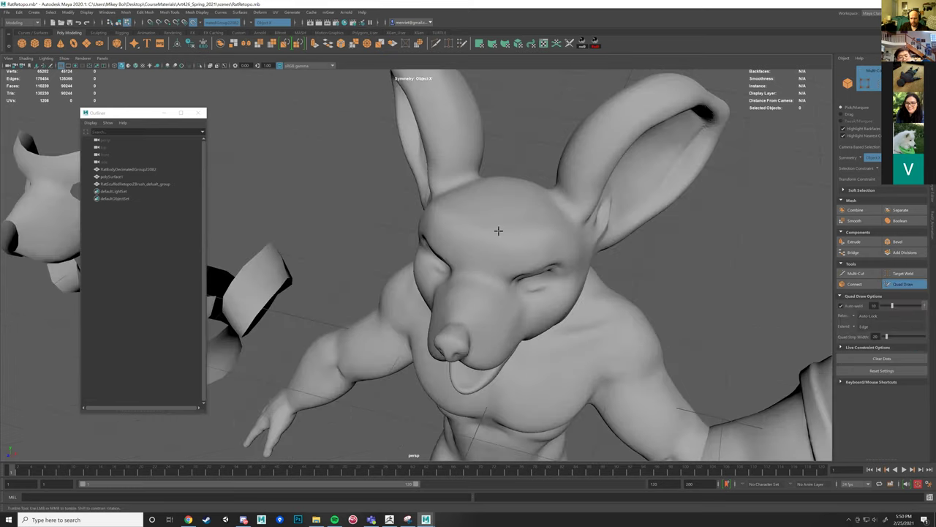
# Place Quad Draw points on the brow between the eyes and fill the first symmetric quads across the centre line.
pyautogui.scroll(3, 468, 249)
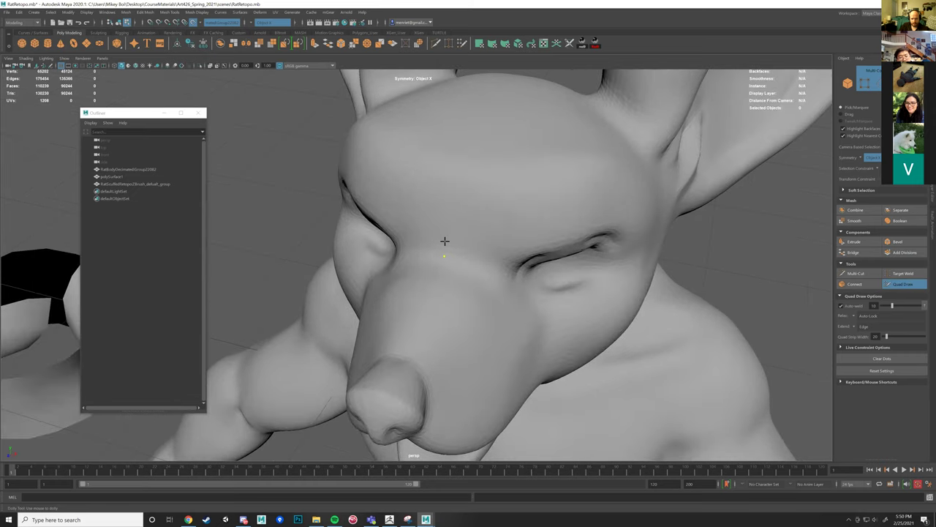
pyautogui.click(448, 218)
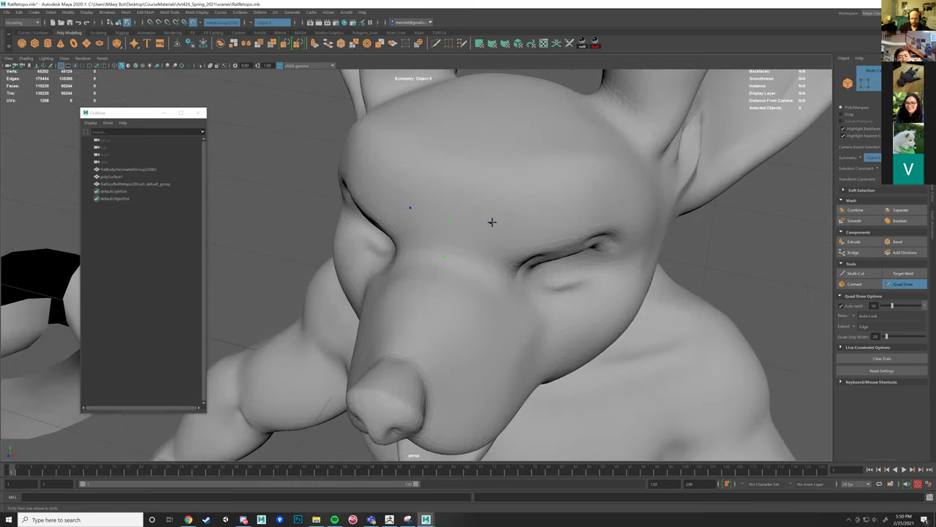
pyautogui.keyDown('alt'); pyautogui.moveTo(485, 262); pyautogui.dragTo(479, 314); pyautogui.keyUp('alt')
pyautogui.keyDown('shift'); pyautogui.click(417, 192); pyautogui.keyUp('shift')
pyautogui.keyDown('alt'); pyautogui.moveTo(451, 232); pyautogui.dragTo(415, 181); pyautogui.keyUp('alt')
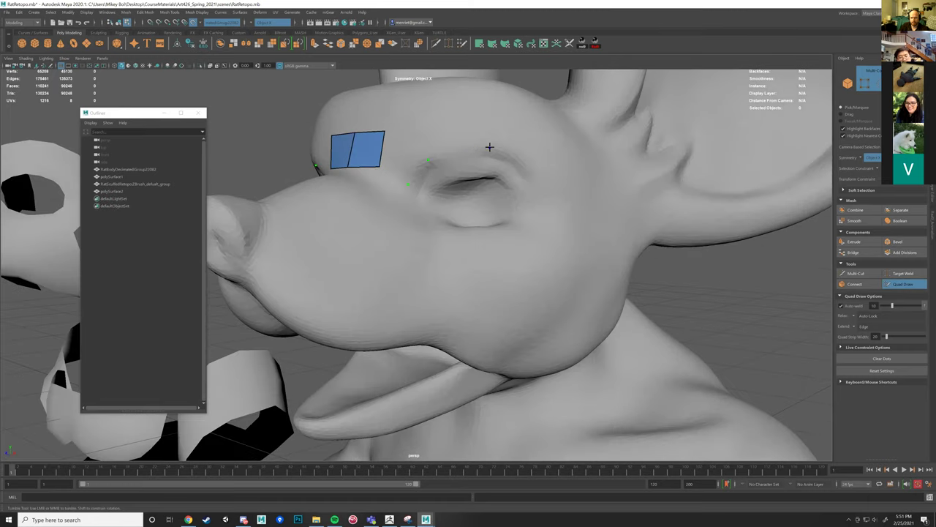
# Place pairs of Quad Draw points behind and beneath the eye to outline an inner and outer ring.
pyautogui.click(536, 195)
pyautogui.click(510, 228)
pyautogui.click(469, 235)
pyautogui.click(419, 219)
pyautogui.click(373, 192)
pyautogui.click(396, 226)
pyautogui.click(465, 261)
pyautogui.click(534, 246)
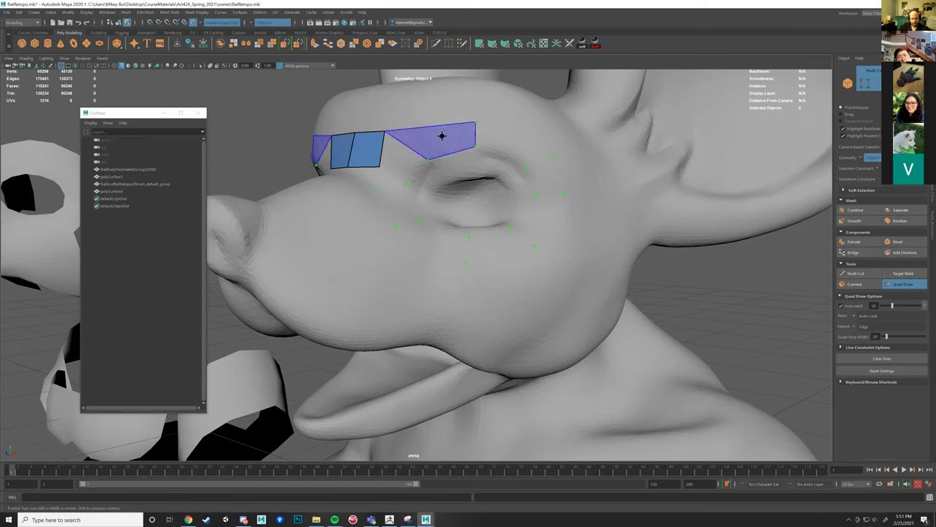
# Fill quads between the points from the brow around the eye, closing the ring at its inner corner.
pyautogui.keyDown('shift'); pyautogui.click(442, 135); pyautogui.keyUp('shift')
pyautogui.keyDown('shift'); pyautogui.click(510, 142); pyautogui.keyUp('shift')
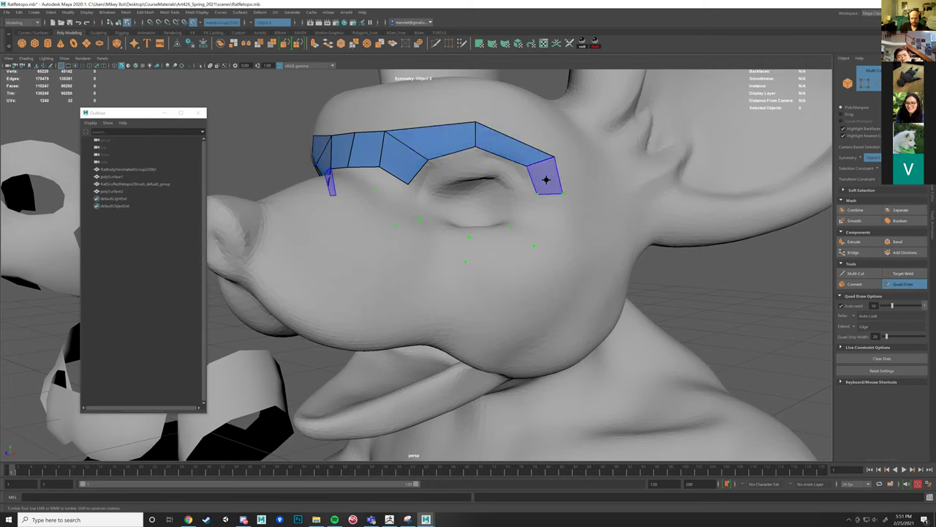
pyautogui.keyDown('shift'); pyautogui.click(546, 180); pyautogui.keyUp('shift')
pyautogui.keyDown('shift'); pyautogui.click(540, 218); pyautogui.keyUp('shift')
pyautogui.keyDown('shift'); pyautogui.click(502, 244); pyautogui.keyUp('shift')
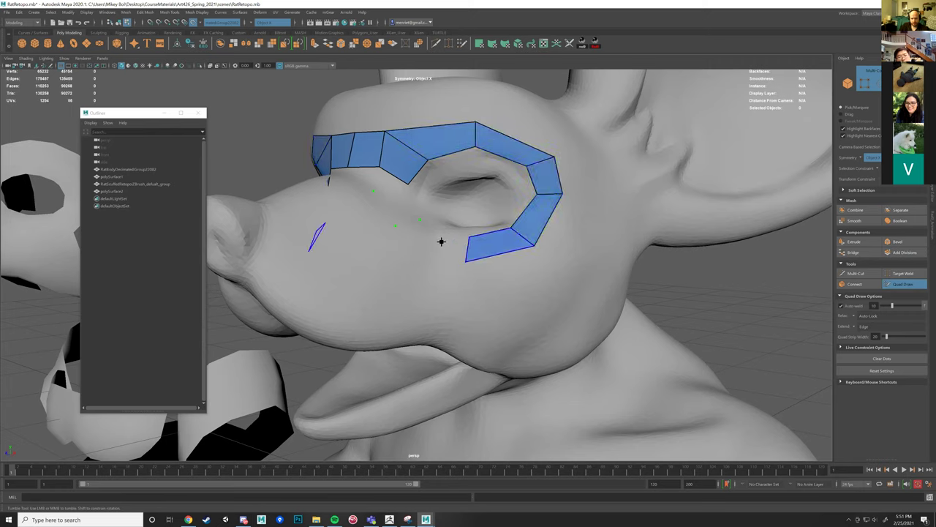
pyautogui.keyDown('shift'); pyautogui.click(399, 214); pyautogui.keyUp('shift')
pyautogui.keyDown('shift'); pyautogui.click(376, 187); pyautogui.keyUp('shift')
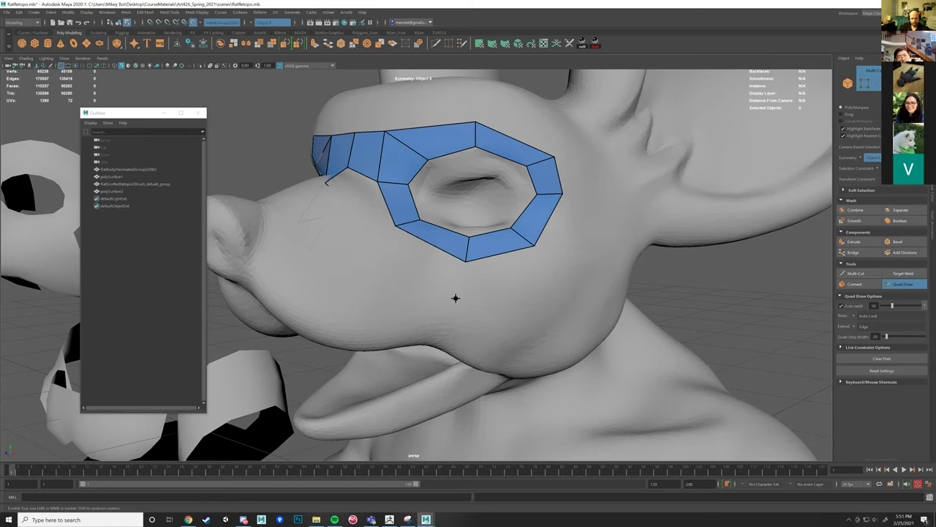
# Insert extra edges across the upper and lower parts of the eye ring and even out their spacing.
pyautogui.keyDown('alt'); pyautogui.moveTo(455, 297); pyautogui.dragTo(399, 298, button='right'); pyautogui.keyUp('alt')
pyautogui.keyDown('alt'); pyautogui.moveTo(456, 298); pyautogui.dragTo(456, 344); pyautogui.keyUp('alt')
pyautogui.keyDown('alt'); pyautogui.moveTo(455, 298); pyautogui.dragTo(476, 297, button='right'); pyautogui.keyUp('alt')
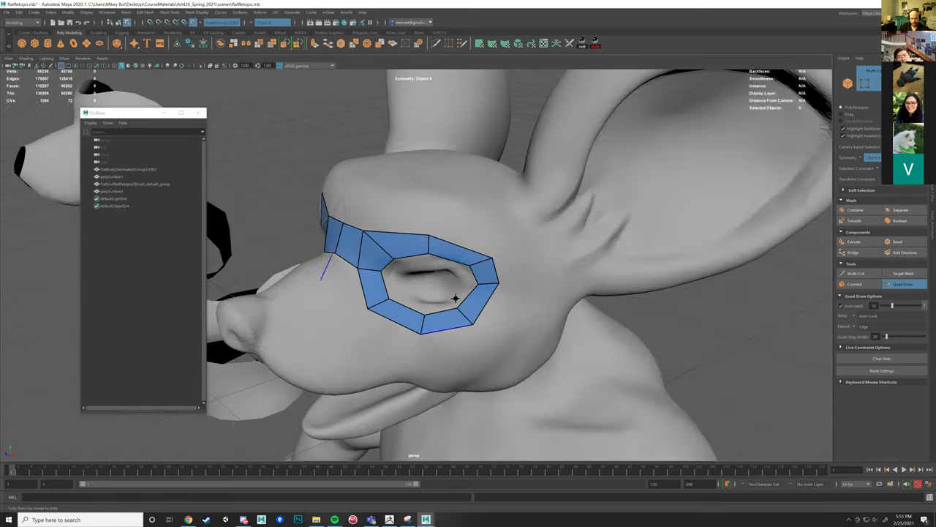
pyautogui.keyDown('alt'); pyautogui.moveTo(455, 297); pyautogui.dragTo(455, 297); pyautogui.keyUp('alt')
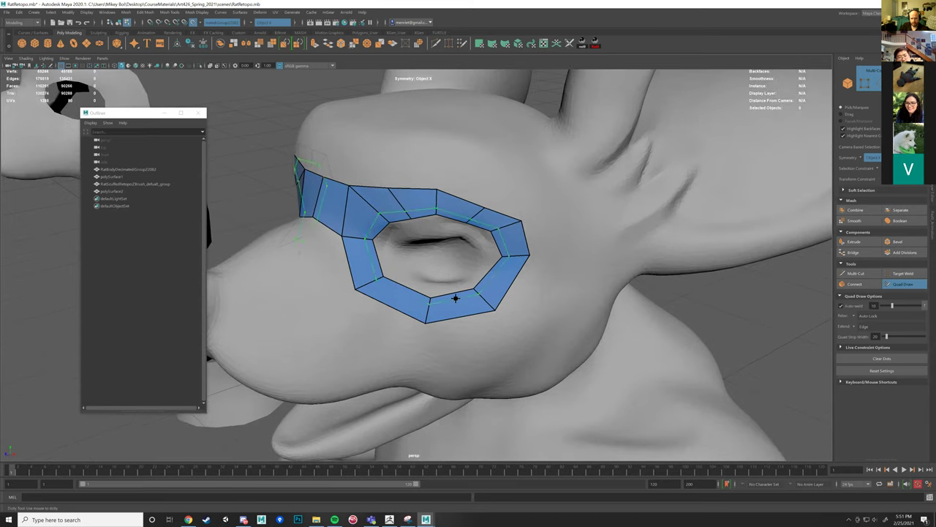
pyautogui.keyDown('ctrl'); pyautogui.click(455, 297); pyautogui.keyUp('ctrl')
pyautogui.keyDown('ctrl'); pyautogui.click(455, 297); pyautogui.keyUp('ctrl')
pyautogui.hotkey('ctrl', 'z')
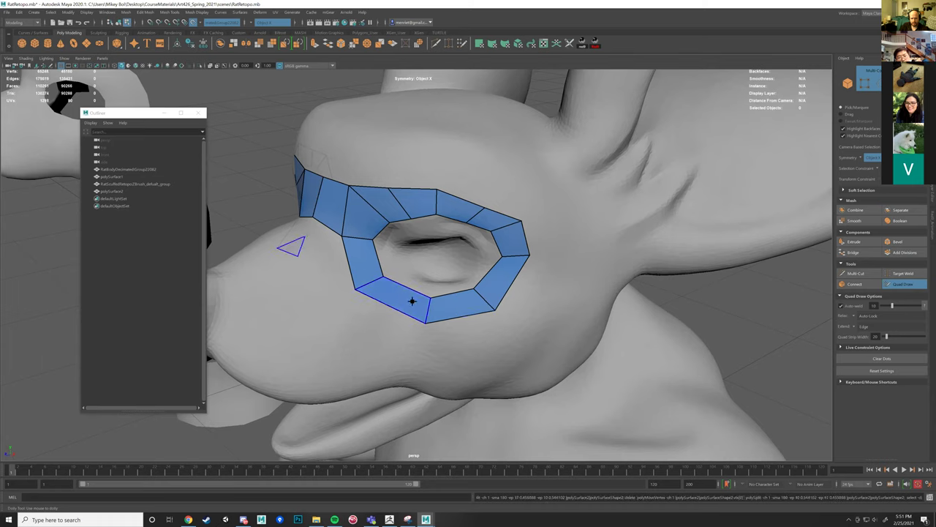
pyautogui.keyDown('ctrl'); pyautogui.click(403, 298); pyautogui.keyUp('ctrl')
pyautogui.keyDown('alt'); pyautogui.moveTo(463, 303); pyautogui.dragTo(470, 204); pyautogui.keyUp('alt')
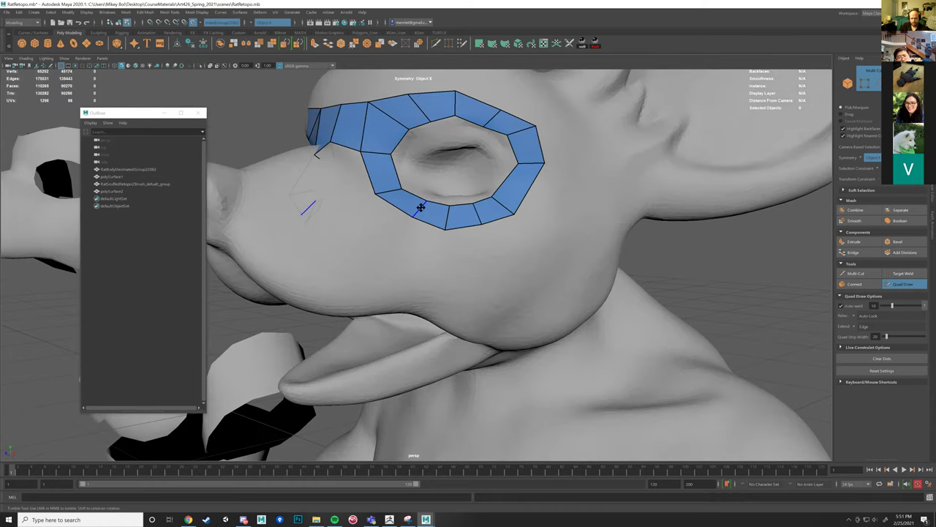
pyautogui.scroll(-2, 487, 210)
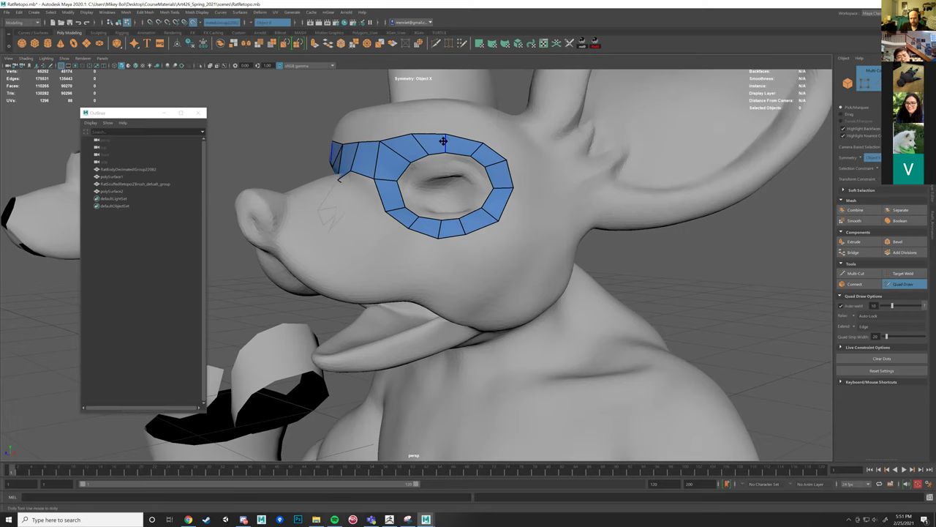
# Place points on the forehead and fill a second row of quads above the brow, down to the outer eye corner.
pyautogui.moveTo(412, 148)
pyautogui.keyDown('alt'); pyautogui.mouseDown()
pyautogui.moveTo(379, 192)
pyautogui.moveTo(414, 186)
pyautogui.moveTo(389, 186)
pyautogui.moveTo(470, 232)
pyautogui.mouseUp(); pyautogui.keyUp('alt')
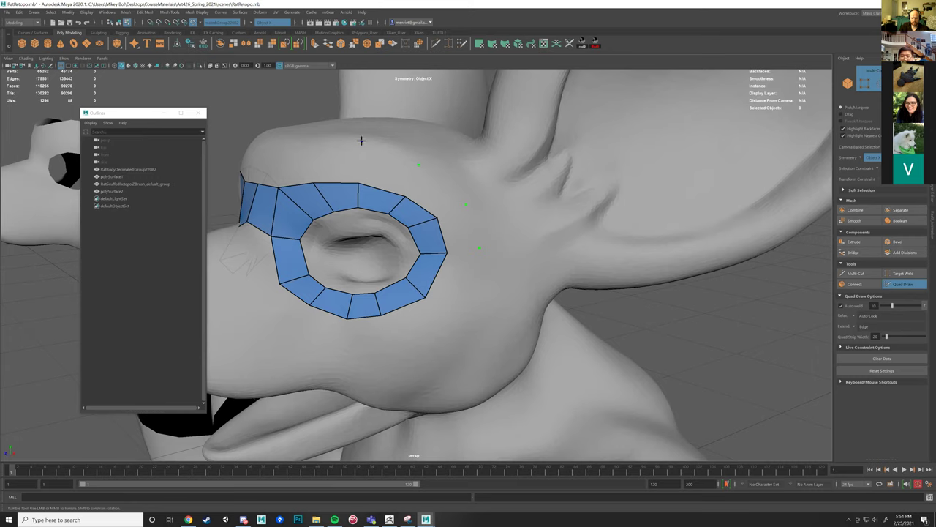
pyautogui.moveTo(304, 165)
pyautogui.keyDown('alt'); pyautogui.mouseDown()
pyautogui.moveTo(331, 140)
pyautogui.moveTo(484, 173)
pyautogui.mouseUp(); pyautogui.keyUp('alt')
pyautogui.keyDown('shift'); pyautogui.click(489, 182); pyautogui.keyUp('shift')
pyautogui.keyDown('shift'); pyautogui.click(513, 213); pyautogui.keyUp('shift')
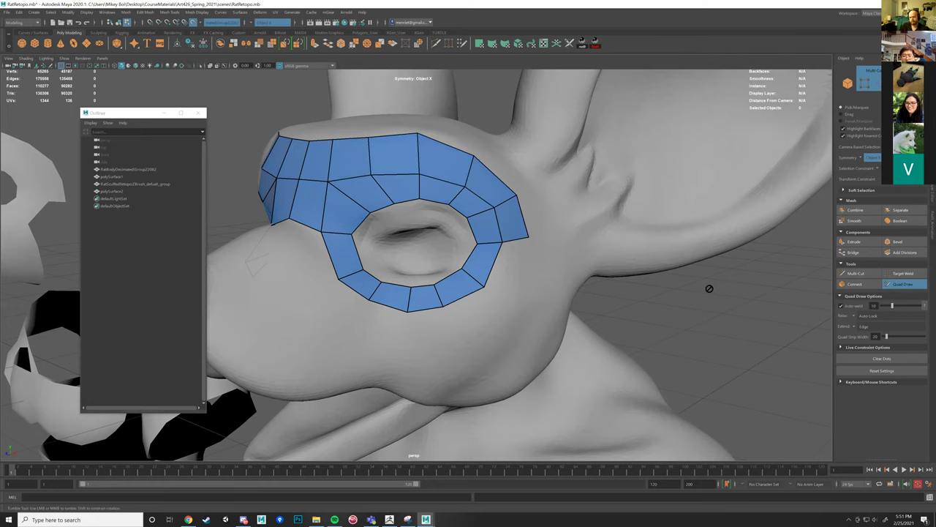
# Leave Quad Draw, create a polygon plane, and select it inside the rat's chest in wireframe display.
pyautogui.keyDown('alt'); pyautogui.moveTo(709, 288); pyautogui.dragTo(591, 263, button='right'); pyautogui.keyUp('alt')
pyautogui.keyDown('alt'); pyautogui.moveTo(569, 283); pyautogui.dragTo(571, 200, button='middle'); pyautogui.keyUp('alt')
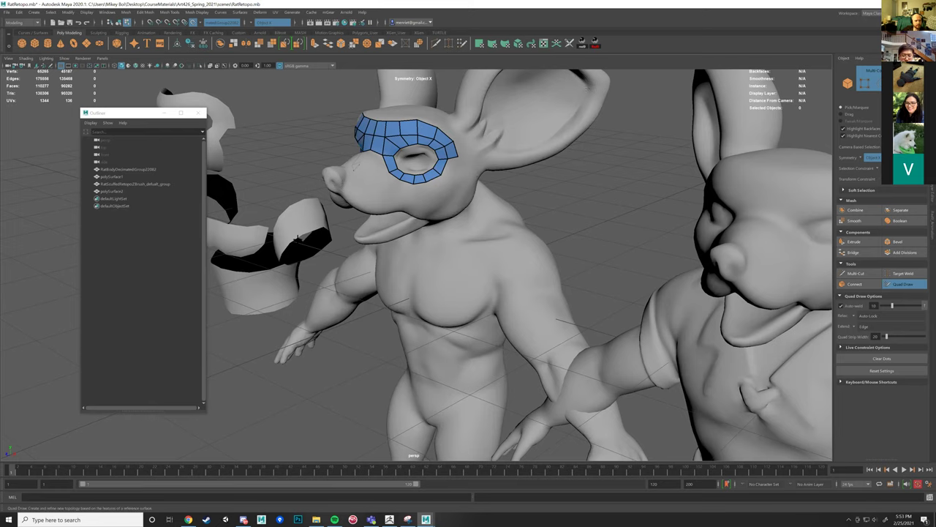
pyautogui.hotkey('ctrl', 'z')
pyautogui.hotkey('ctrl', 'z')
pyautogui.hotkey('ctrl', 'z')
pyautogui.hotkey('ctrl', 'z')
pyautogui.hotkey('ctrl', 'z')
pyautogui.hotkey('ctrl', 'z')
pyautogui.hotkey('ctrl', 'z')
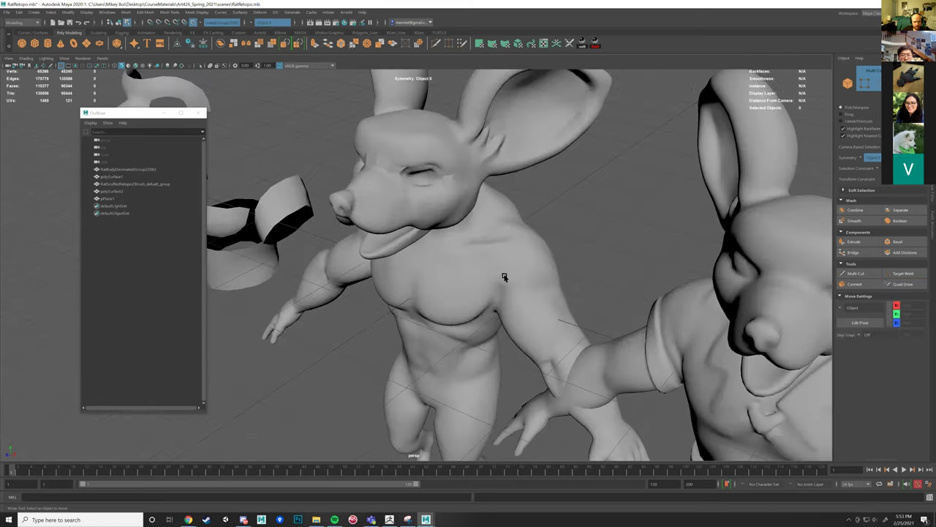
pyautogui.keyDown('alt'); pyautogui.moveTo(504, 277); pyautogui.dragTo(451, 281); pyautogui.keyUp('alt')
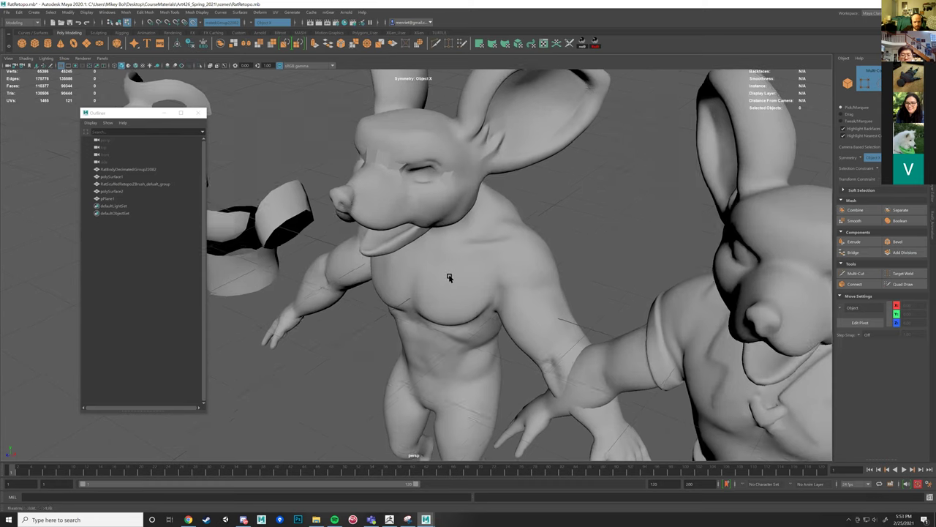
pyautogui.press('4')
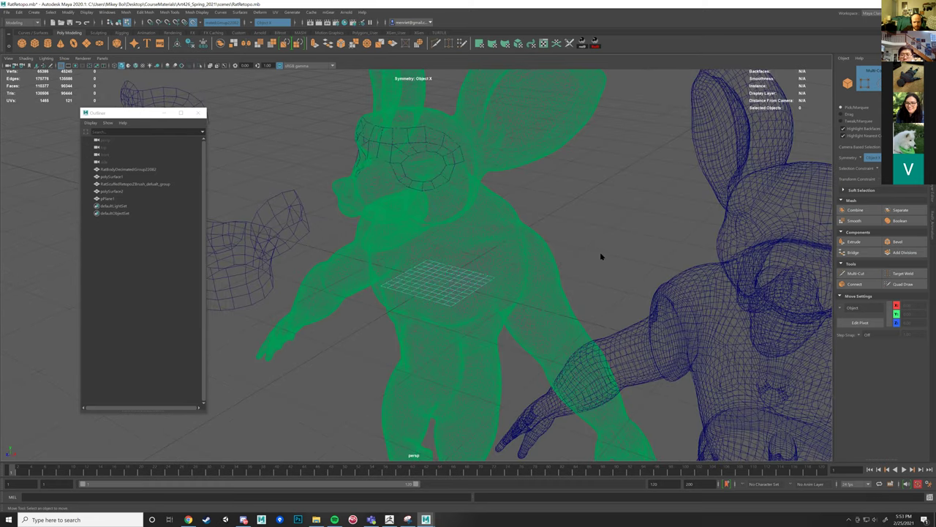
pyautogui.click(469, 274)
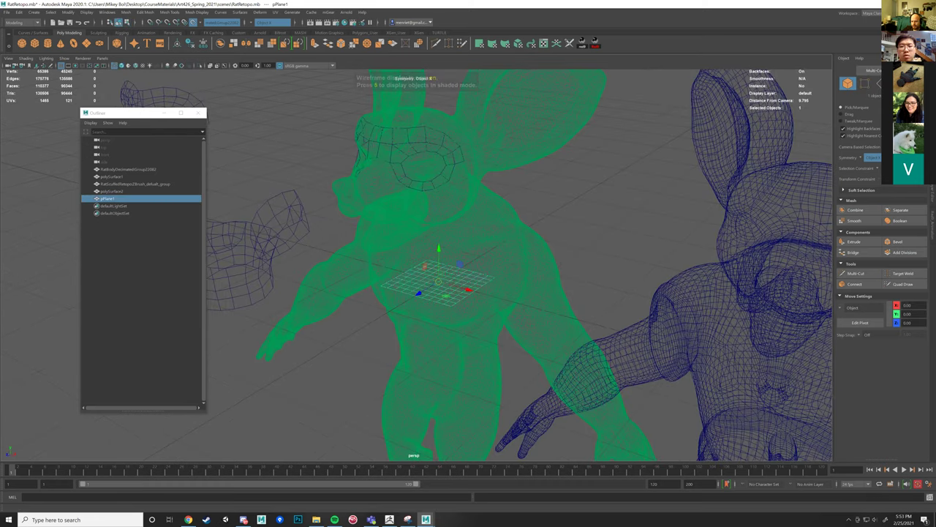
# Reduce the plane's width and height subdivisions so it is a single quad.
pyautogui.hotkey('ctrl', 'a')
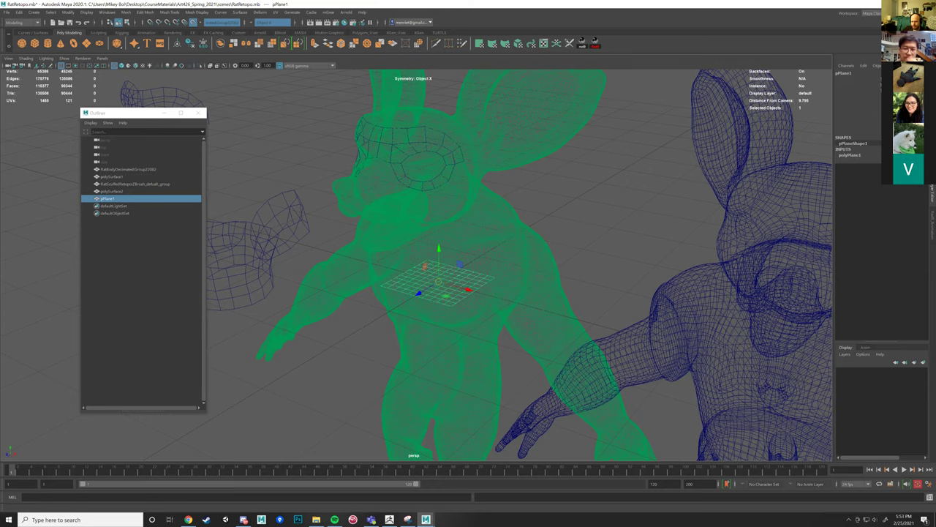
pyautogui.click(851, 155)
pyautogui.moveTo(650, 210); pyautogui.dragTo(593, 201, button='middle')
pyautogui.press('w')
pyautogui.keyDown('alt'); pyautogui.moveTo(522, 248); pyautogui.dragTo(512, 252); pyautogui.keyUp('alt')
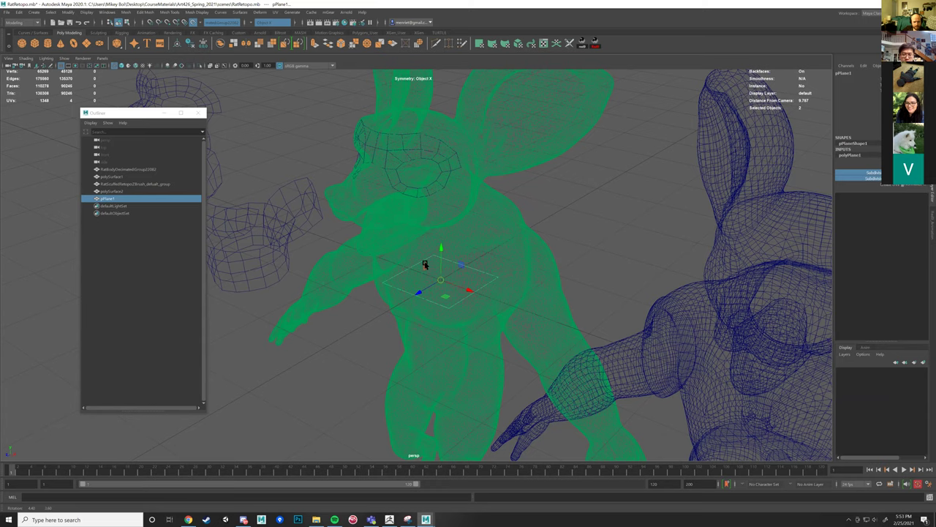
# Return to shaded display, scale the plane down, and move it to the side of the rat's muzzle above the mouth.
pyautogui.keyDown('alt'); pyautogui.moveTo(339, 226); pyautogui.dragTo(285, 214); pyautogui.keyUp('alt')
pyautogui.press('5')
pyautogui.press('r')
pyautogui.moveTo(552, 213)
pyautogui.keyDown('alt'); pyautogui.mouseDown()
pyautogui.moveTo(502, 231)
pyautogui.moveTo(371, 197)
pyautogui.mouseUp(); pyautogui.keyUp('alt')
pyautogui.scroll(3, 370, 197)
pyautogui.moveTo(300, 208)
pyautogui.mouseDown()
pyautogui.moveTo(213, 203)
pyautogui.moveTo(356, 239)
pyautogui.mouseUp()
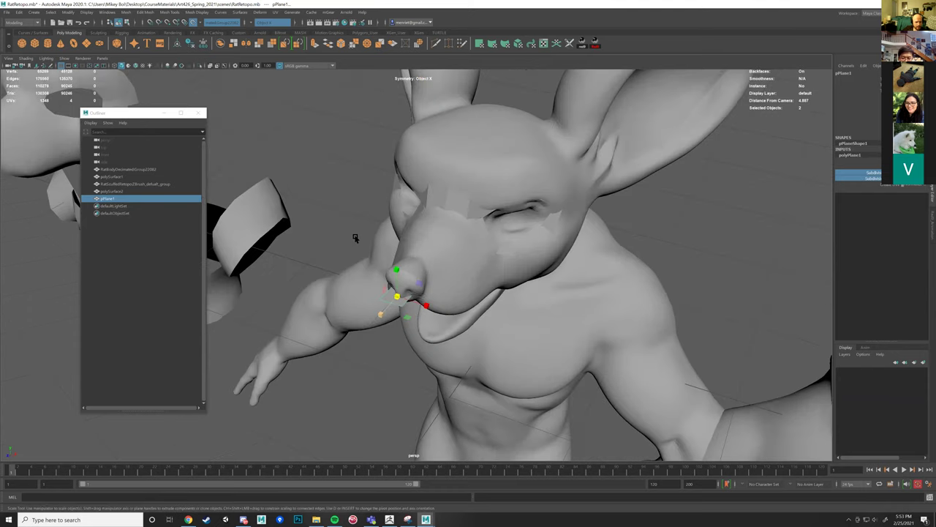
pyautogui.scroll(2, 377, 279)
pyautogui.scroll(3, 401, 313)
pyautogui.press('w')
pyautogui.moveTo(408, 340); pyautogui.dragTo(506, 327)
pyautogui.moveTo(470, 380); pyautogui.dragTo(489, 330)
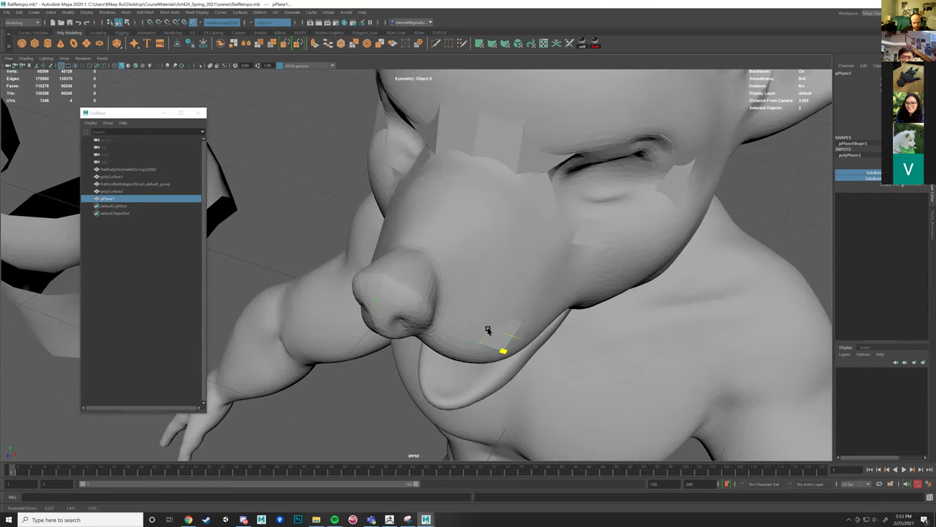
# Rotate the small plane to follow the side of the muzzle.
pyautogui.press('e')
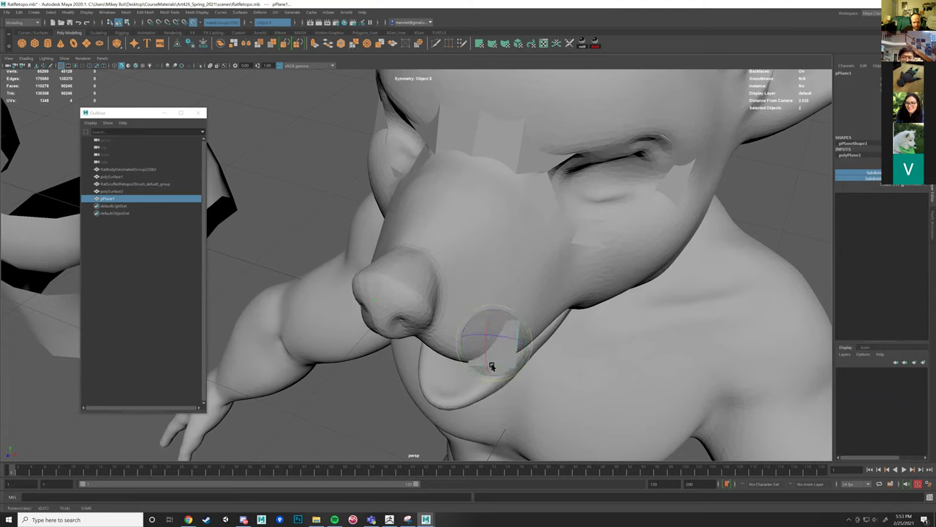
pyautogui.moveTo(497, 335); pyautogui.dragTo(556, 337)
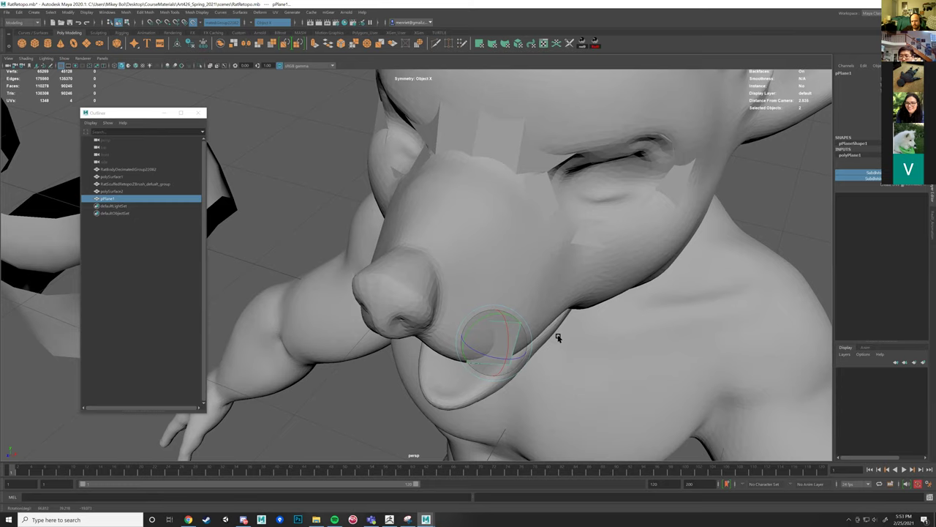
pyautogui.keyDown('alt'); pyautogui.moveTo(564, 337); pyautogui.dragTo(563, 244); pyautogui.keyUp('alt')
pyautogui.keyDown('alt'); pyautogui.moveTo(388, 194); pyautogui.dragTo(537, 228, button='middle'); pyautogui.keyUp('alt')
pyautogui.keyDown('alt'); pyautogui.moveTo(537, 228); pyautogui.dragTo(475, 212); pyautogui.keyUp('alt')
# Try shifting the plane along the muzzle, undo the last moves, and rotate it closer to the upper lip's surface angle.
pyautogui.press('w')
pyautogui.keyDown('alt'); pyautogui.moveTo(461, 285); pyautogui.dragTo(459, 303, button='middle'); pyautogui.keyUp('alt')
pyautogui.keyDown('alt'); pyautogui.moveTo(445, 263); pyautogui.dragTo(448, 253); pyautogui.keyUp('alt')
pyautogui.moveTo(435, 118)
pyautogui.mouseDown()
pyautogui.moveTo(432, 109)
pyautogui.moveTo(444, 105)
pyautogui.mouseUp()
pyautogui.hotkey('ctrl', 'z')
pyautogui.keyDown('alt'); pyautogui.moveTo(442, 210); pyautogui.dragTo(445, 163); pyautogui.keyUp('alt')
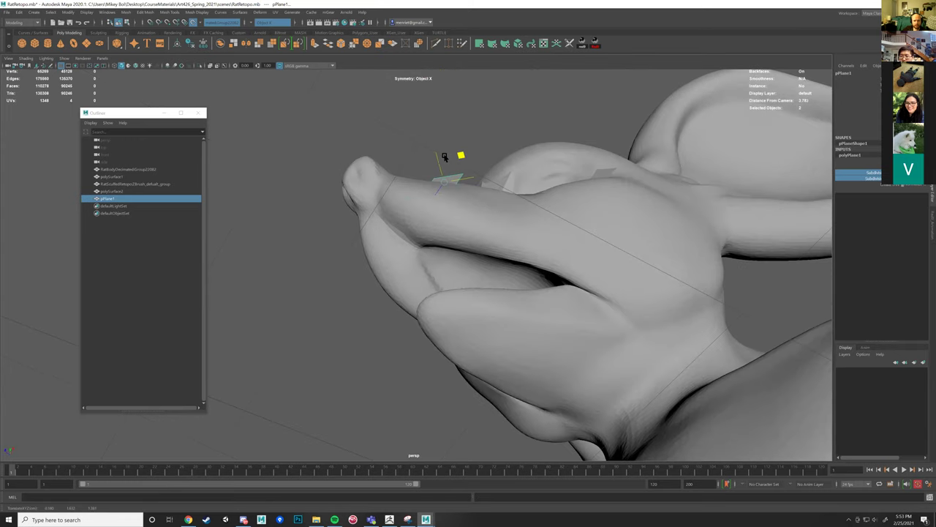
pyautogui.hotkey('ctrl', 'z')
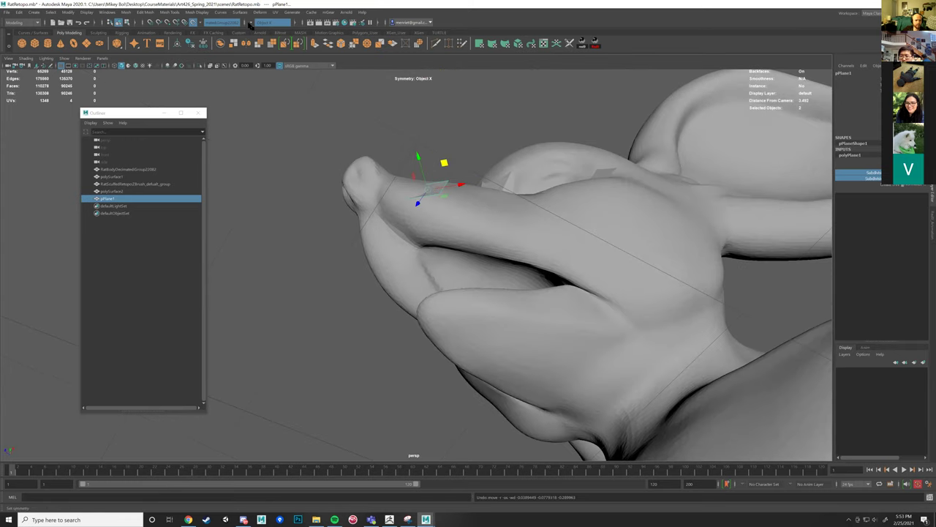
pyautogui.press('e')
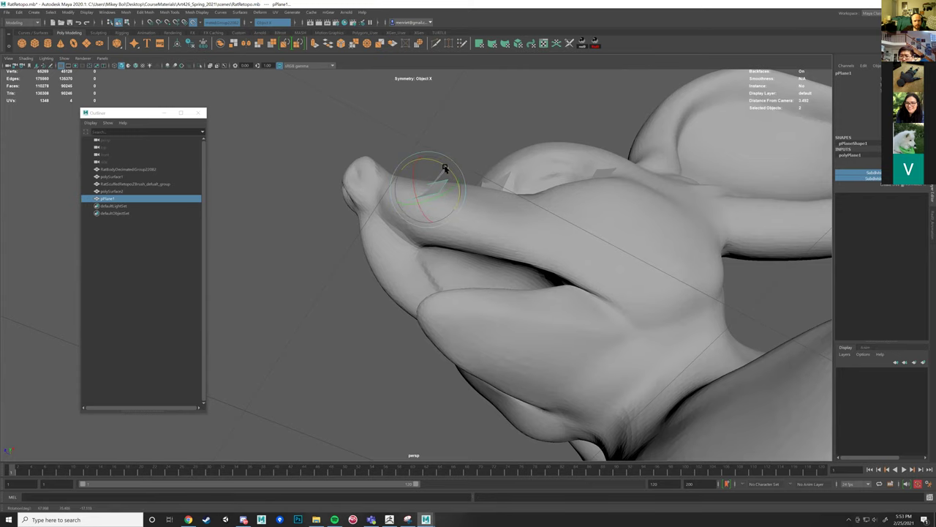
pyautogui.keyDown('alt'); pyautogui.moveTo(448, 170); pyautogui.dragTo(453, 210); pyautogui.keyUp('alt')
# Duplicate the plane, move the copy just behind the first along the upper lip, and rotate it to fit the surface.
pyautogui.hotkey('ctrl', 'd')
pyautogui.press('w')
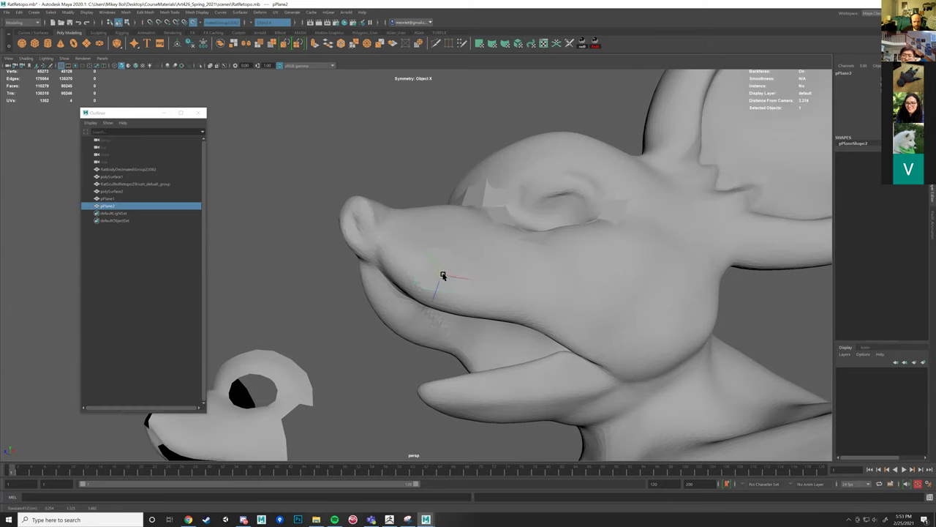
pyautogui.keyDown('alt'); pyautogui.moveTo(453, 278); pyautogui.dragTo(395, 289); pyautogui.keyUp('alt')
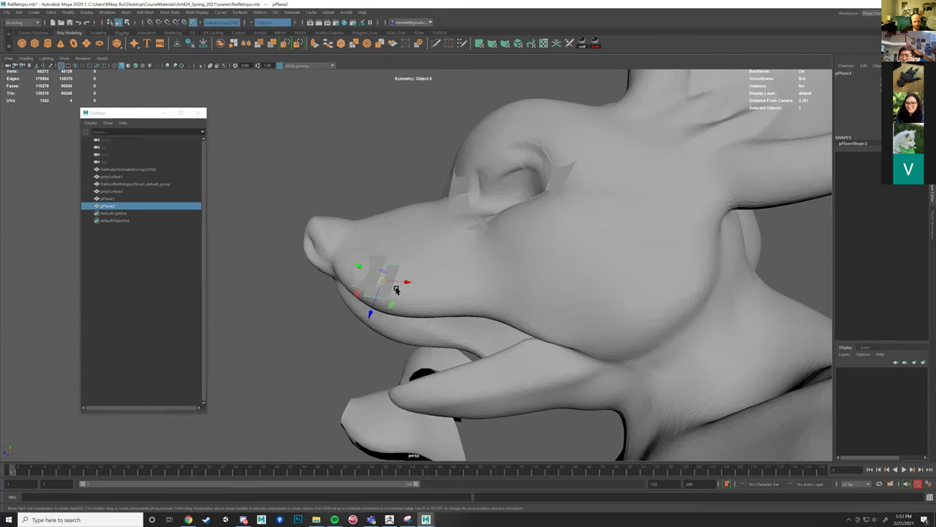
pyautogui.press('e')
# Duplicate the second plane, place the third one farther back along the upper lip, and adjust its rotation.
pyautogui.hotkey('ctrl', 'd')
pyautogui.press('w')
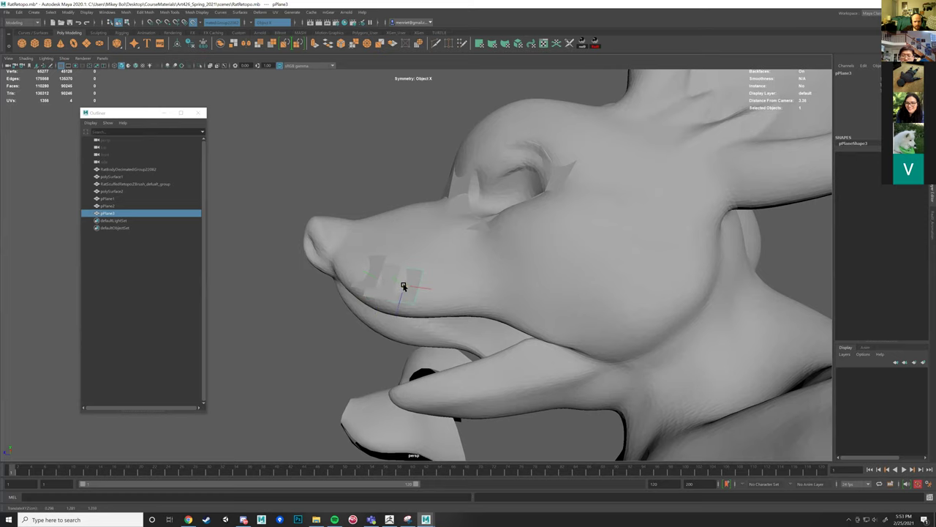
pyautogui.press('e')
pyautogui.keyDown('alt'); pyautogui.moveTo(405, 305); pyautogui.dragTo(419, 276); pyautogui.keyUp('alt')
pyautogui.scroll(4, 424, 249)
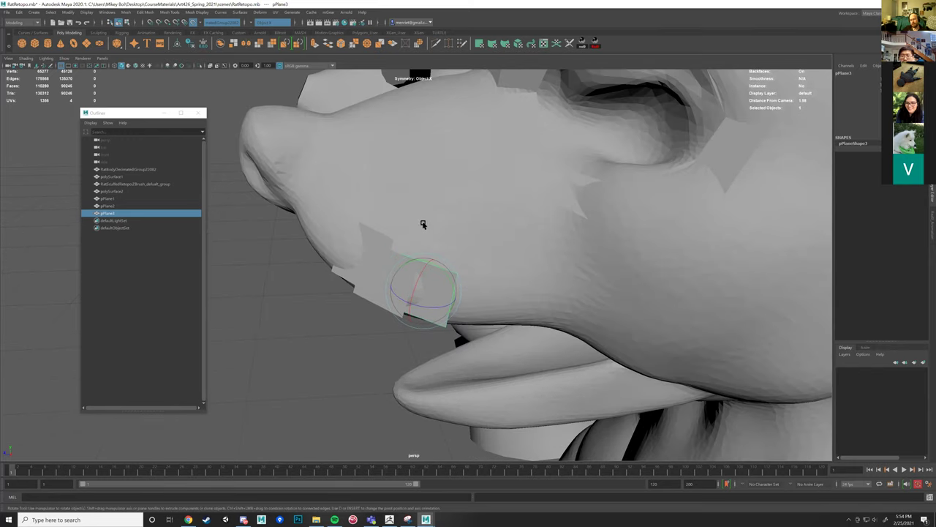
# Select all three lip planes together and scale them down.
pyautogui.scroll(4, 402, 249)
pyautogui.keyDown('shift'); pyautogui.click(376, 261); pyautogui.keyUp('shift')
pyautogui.keyDown('shift'); pyautogui.click(356, 230); pyautogui.keyUp('shift')
pyautogui.press('r')
pyautogui.moveTo(328, 251); pyautogui.dragTo(283, 246)
pyautogui.scroll(-4, 376, 261)
pyautogui.keyDown('alt'); pyautogui.moveTo(376, 262); pyautogui.dragTo(459, 270); pyautogui.keyUp('alt')
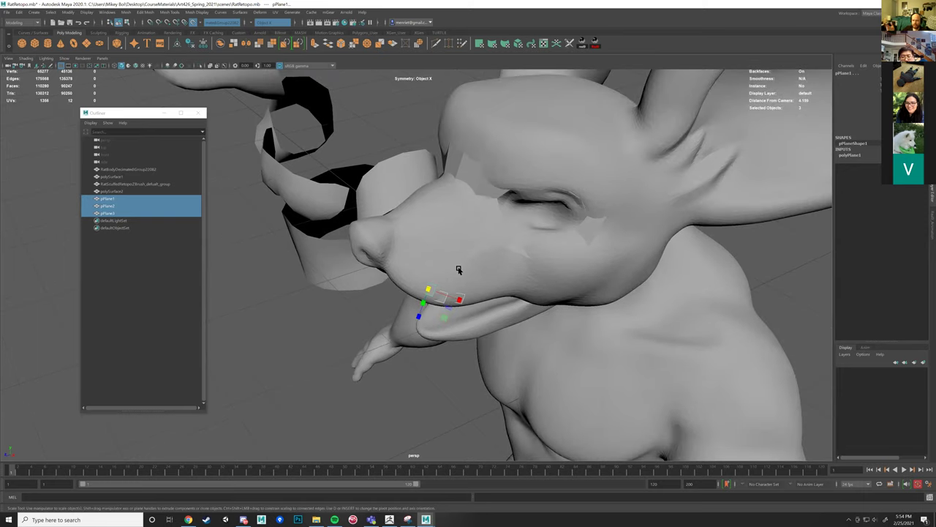
# Select the frontmost upper-lip plane, shift it slightly on the muzzle, and adjust its scale.
pyautogui.scroll(6, 453, 275)
pyautogui.keyDown('alt'); pyautogui.moveTo(380, 287); pyautogui.dragTo(395, 284); pyautogui.keyUp('alt')
pyautogui.click(397, 285)
pyautogui.press('w')
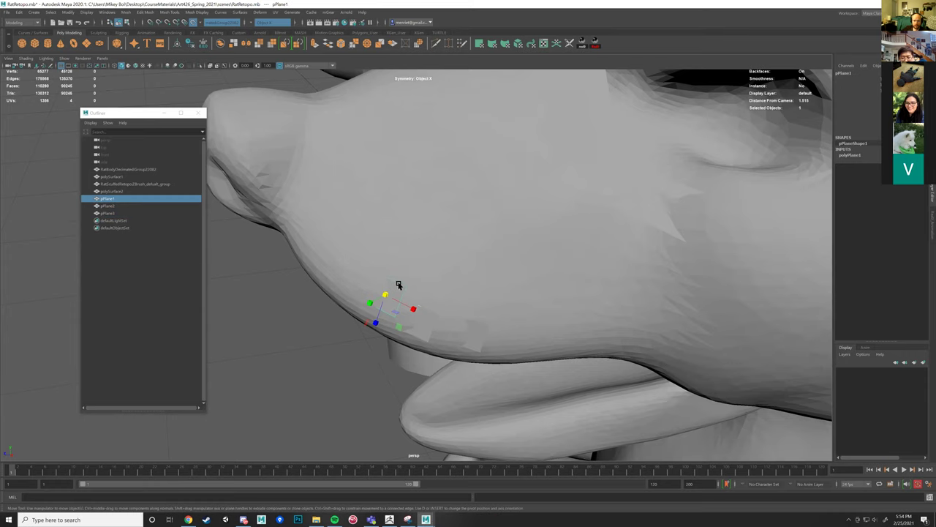
pyautogui.scroll(-2, 413, 294)
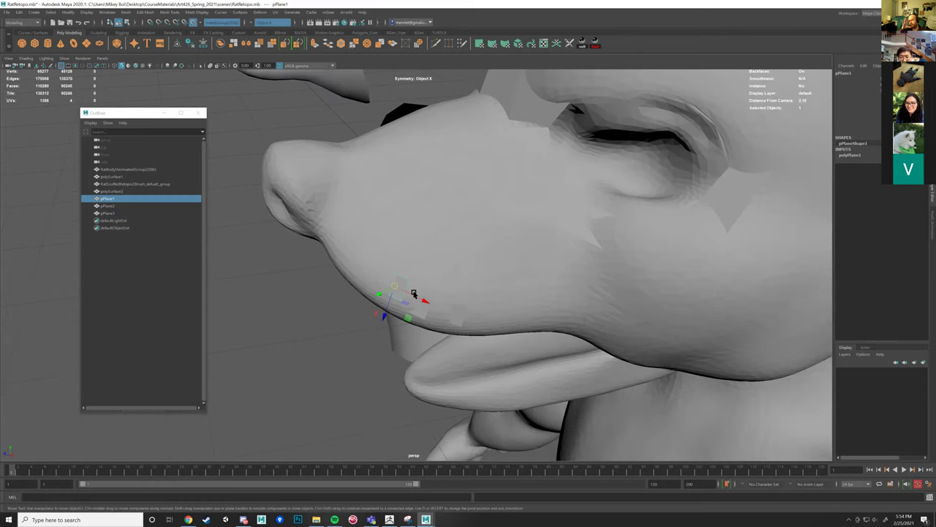
pyautogui.moveTo(462, 256)
pyautogui.keyDown('alt'); pyautogui.mouseDown()
pyautogui.moveTo(497, 249)
pyautogui.moveTo(464, 258)
pyautogui.moveTo(432, 252)
pyautogui.moveTo(484, 263)
pyautogui.moveTo(476, 259)
pyautogui.mouseUp(); pyautogui.keyUp('alt')
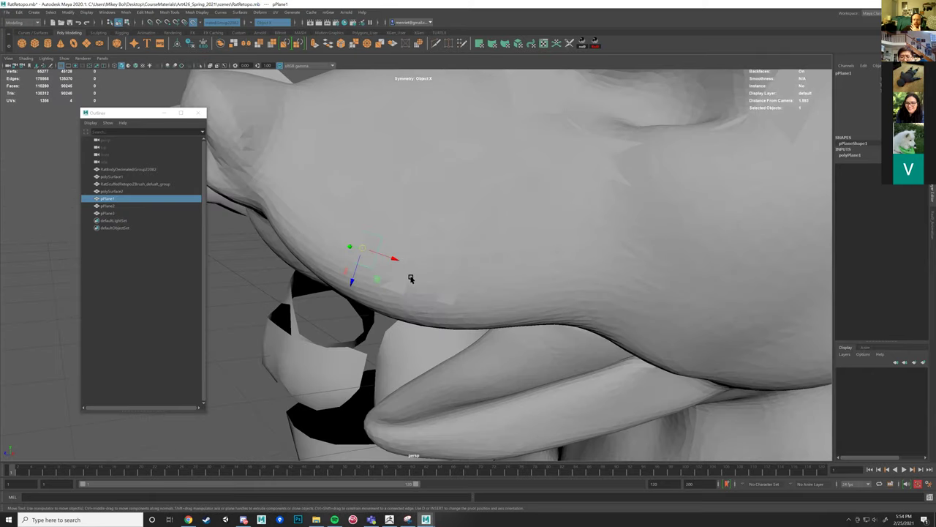
pyautogui.press('r')
pyautogui.moveTo(417, 280); pyautogui.dragTo(417, 279, button='middle')
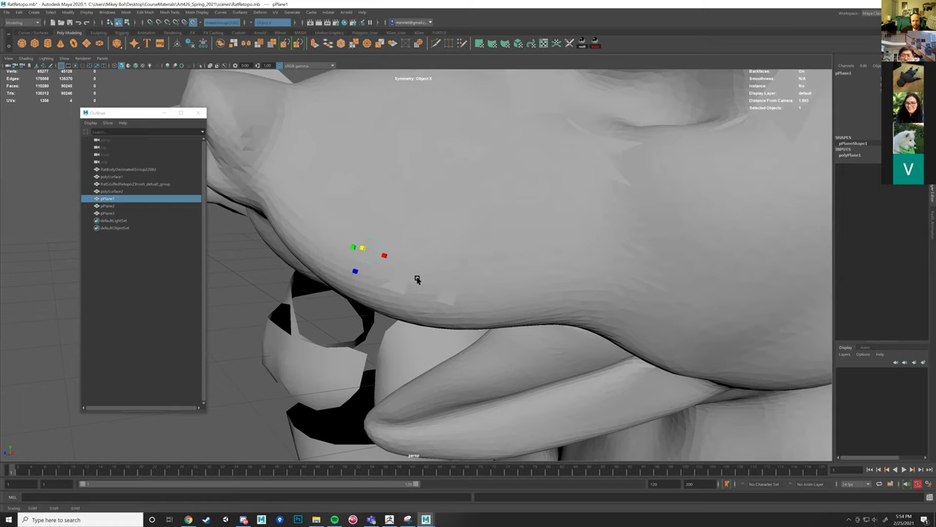
pyautogui.scroll(-1, 417, 279)
pyautogui.scroll(-3, 394, 278)
pyautogui.keyDown('alt'); pyautogui.moveTo(395, 278); pyautogui.dragTo(401, 283); pyautogui.keyUp('alt')
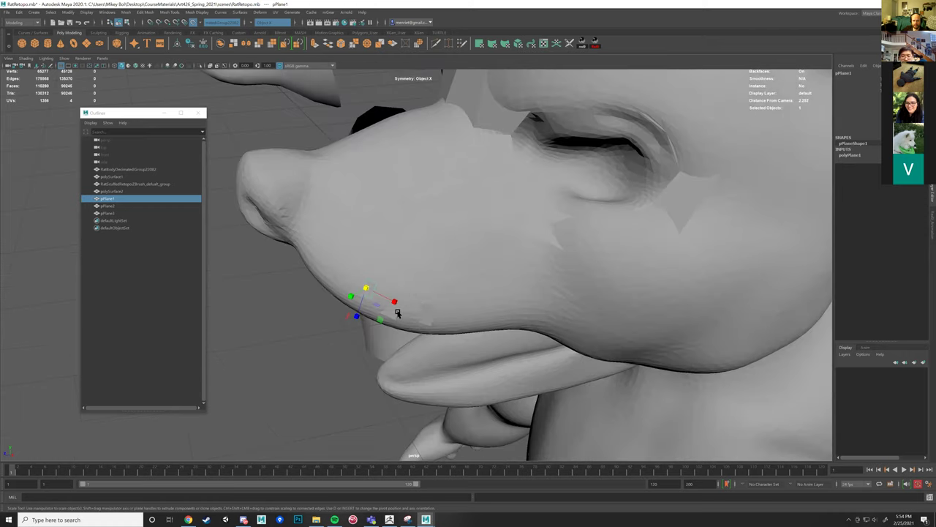
# Duplicate the front lip plane, move the copy forward along the upper lip toward the nose, and rotate it to fit the surface.
pyautogui.press('w')
pyautogui.hotkey('ctrl', 'd')
pyautogui.moveTo(379, 320); pyautogui.dragTo(343, 269)
pyautogui.moveTo(406, 291)
pyautogui.keyDown('alt'); pyautogui.mouseDown()
pyautogui.moveTo(405, 304)
pyautogui.moveTo(395, 290)
pyautogui.mouseUp(); pyautogui.keyUp('alt')
pyautogui.press('e')
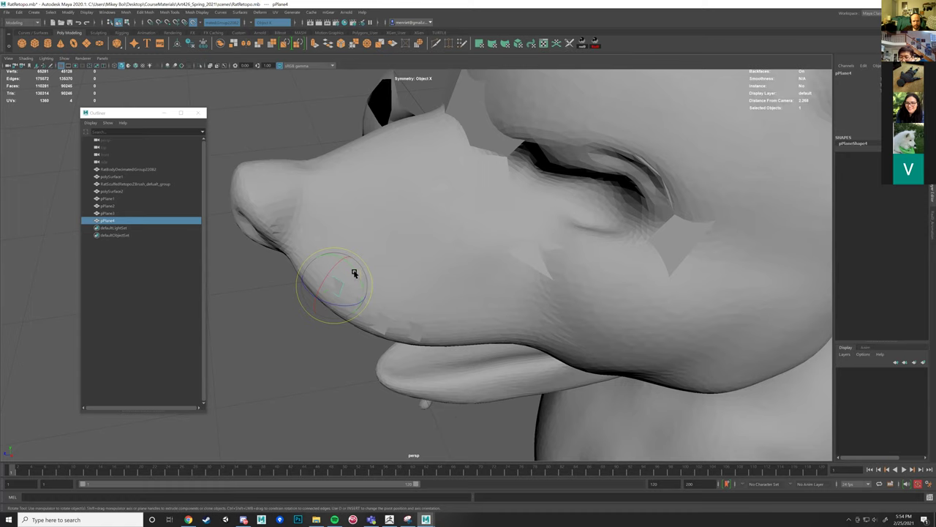
pyautogui.moveTo(355, 255); pyautogui.dragTo(351, 282)
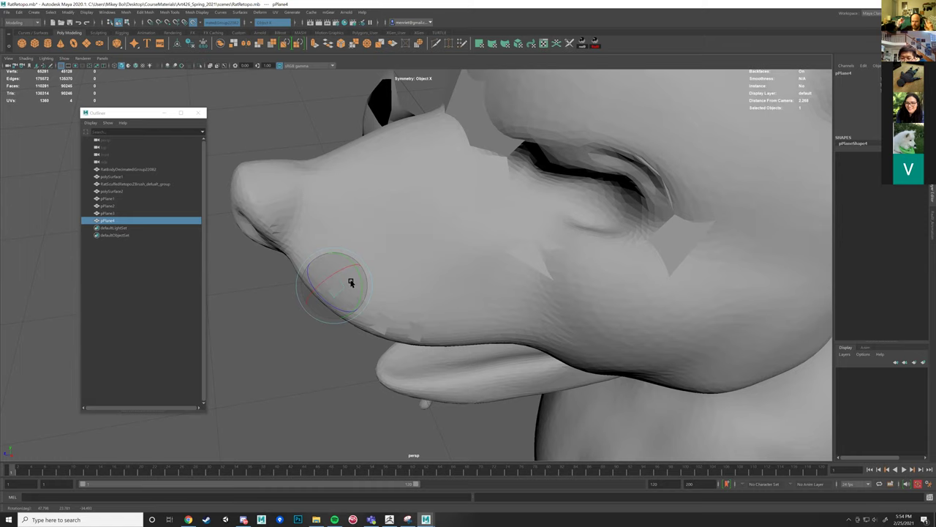
# Duplicate the newest plane twice more and continue the row of small planes up the front of the muzzle.
pyautogui.keyDown('alt'); pyautogui.moveTo(428, 236); pyautogui.dragTo(515, 308); pyautogui.keyUp('alt')
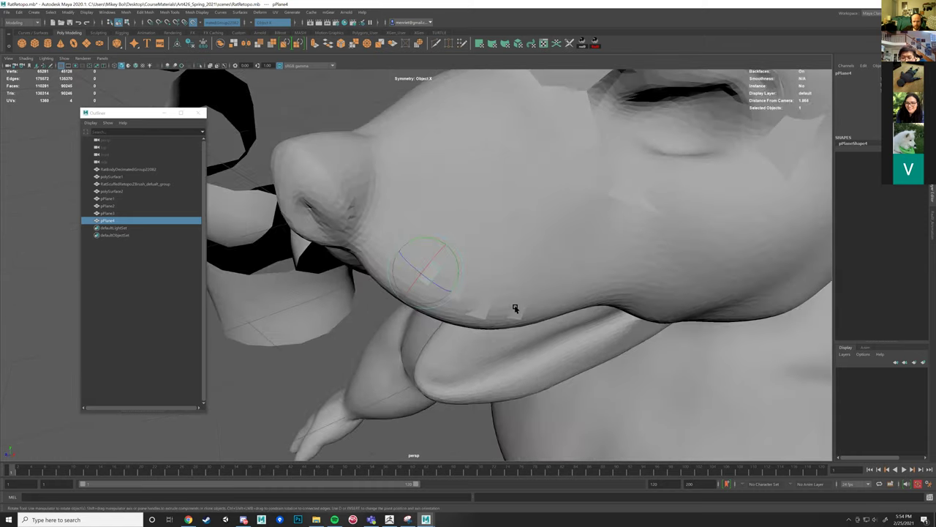
pyautogui.hotkey('ctrl', 'd')
pyautogui.press('w')
pyautogui.moveTo(427, 273); pyautogui.dragTo(439, 258)
pyautogui.press('e')
pyautogui.keyDown('alt'); pyautogui.moveTo(427, 224); pyautogui.dragTo(441, 328); pyautogui.keyUp('alt')
pyautogui.press('r')
pyautogui.keyDown('alt'); pyautogui.moveTo(441, 328); pyautogui.dragTo(410, 322); pyautogui.keyUp('alt')
pyautogui.hotkey('ctrl', 'd')
pyautogui.press('w')
pyautogui.press('e')
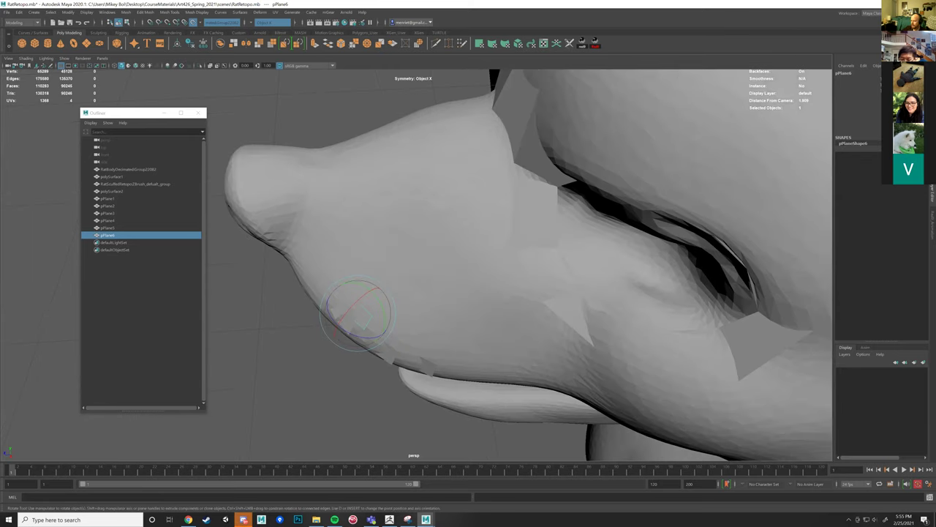
# Switch to Discord and open the helpplz channel to check its messages.
pyautogui.click(243, 520)
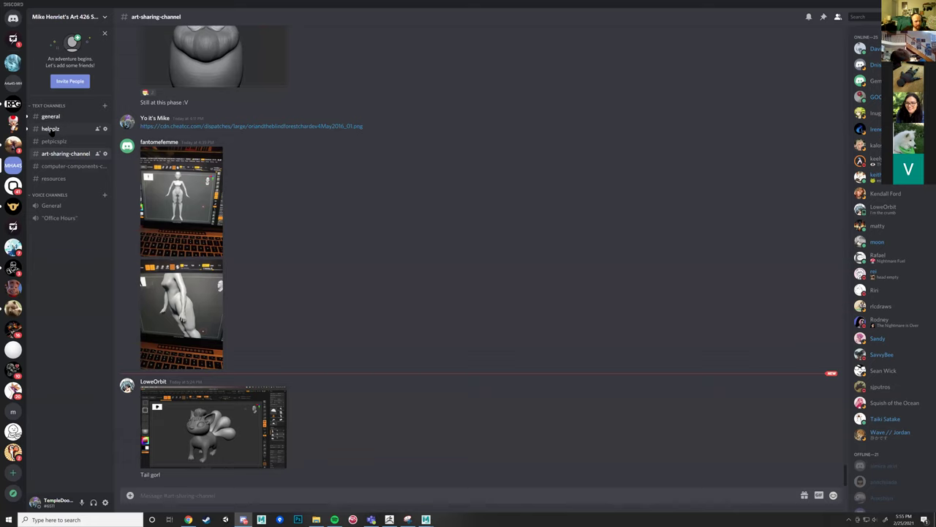
pyautogui.hotkey('alt', 'Up')
pyautogui.hotkey('alt', 'Up')
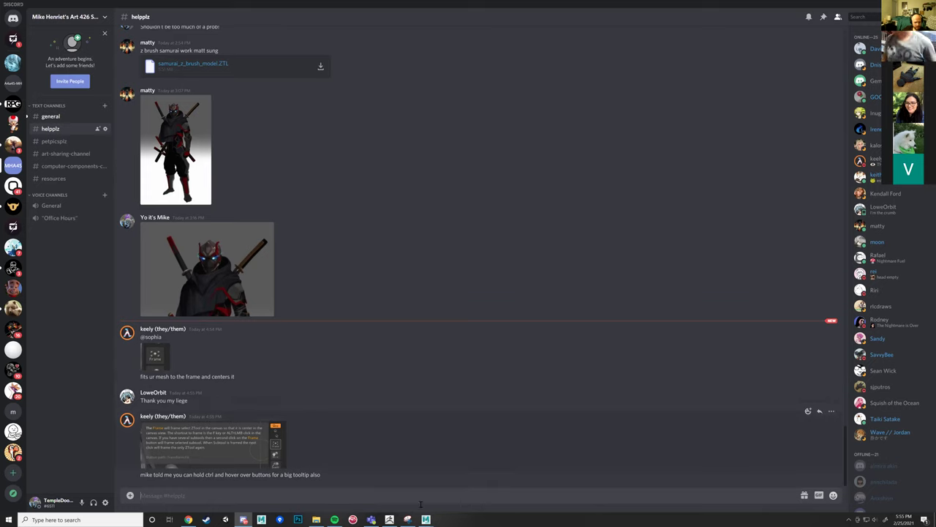
# Switch to ZBrush, show the ZRemesher SmoothGroups help, and examine the merged rat model from the front and side.
pyautogui.click(390, 519)
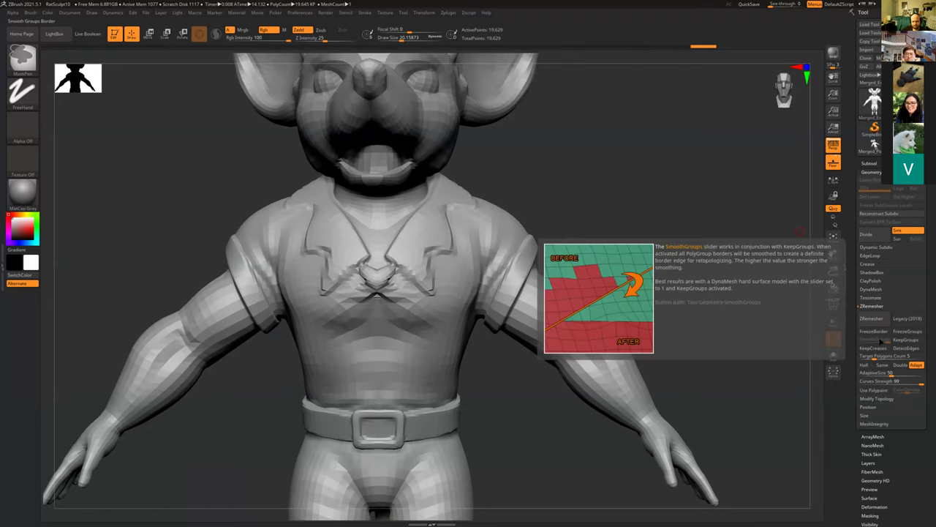
pyautogui.press('ctrl')
pyautogui.press('ctrl')
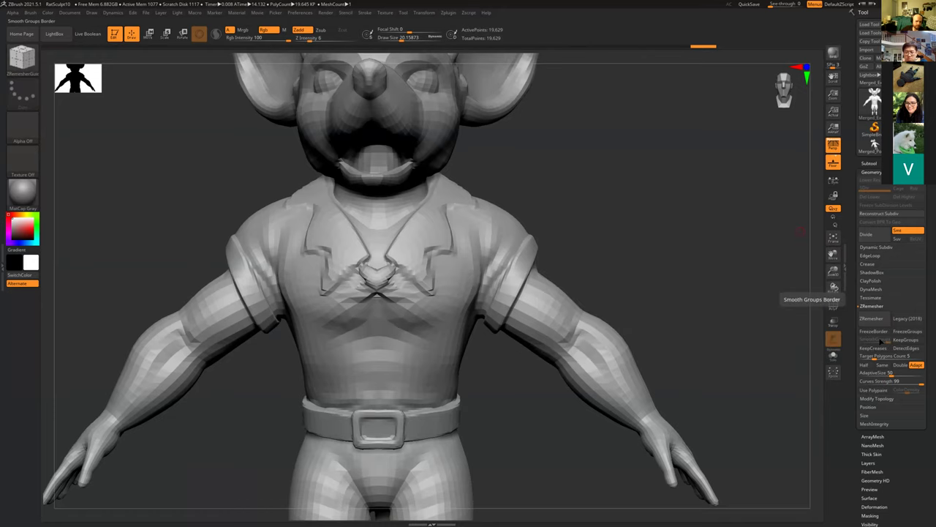
pyautogui.moveTo(584, 210)
pyautogui.mouseDown()
pyautogui.moveTo(671, 256)
pyautogui.moveTo(658, 254)
pyautogui.mouseUp()
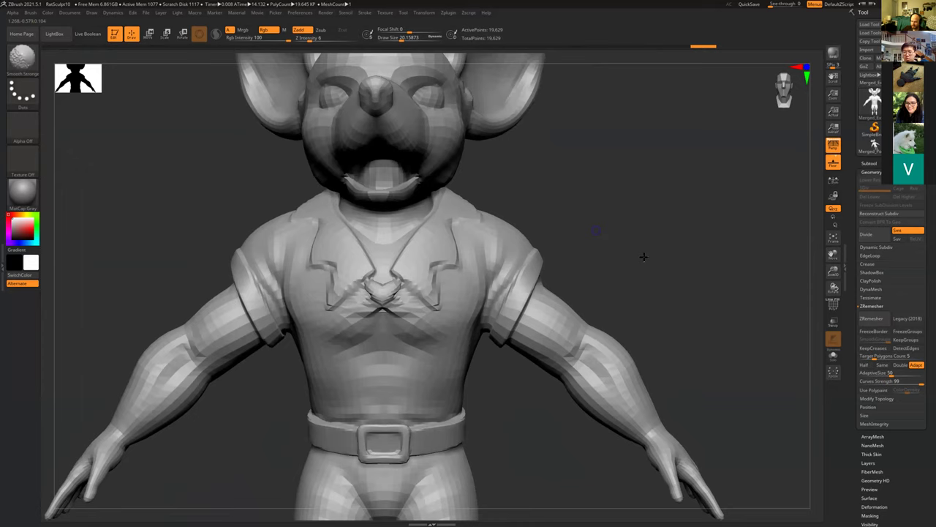
pyautogui.moveTo(644, 257)
pyautogui.keyDown('alt'); pyautogui.mouseDown()
pyautogui.moveTo(632, 276)
pyautogui.moveTo(620, 270)
pyautogui.moveTo(644, 257)
pyautogui.mouseUp(); pyautogui.keyUp('alt')
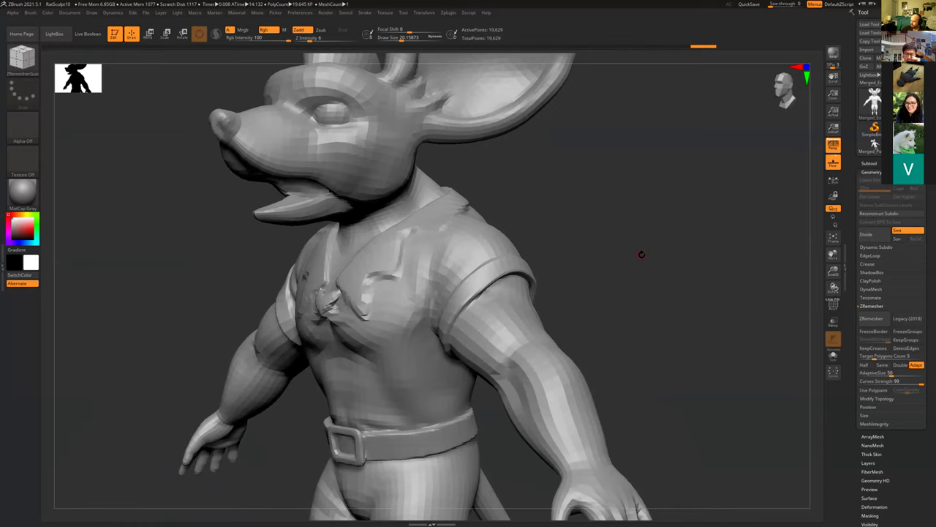
pyautogui.moveTo(646, 251)
pyautogui.keyDown('shift'); pyautogui.mouseDown()
pyautogui.moveTo(659, 247)
pyautogui.moveTo(668, 282)
pyautogui.moveTo(612, 261)
pyautogui.moveTo(630, 233)
pyautogui.mouseUp(); pyautogui.keyUp('shift')
# Open the subtool list and switch to the PolySphere2 tool to inspect the rat's separate body and clothing subtools.
pyautogui.click(870, 163)
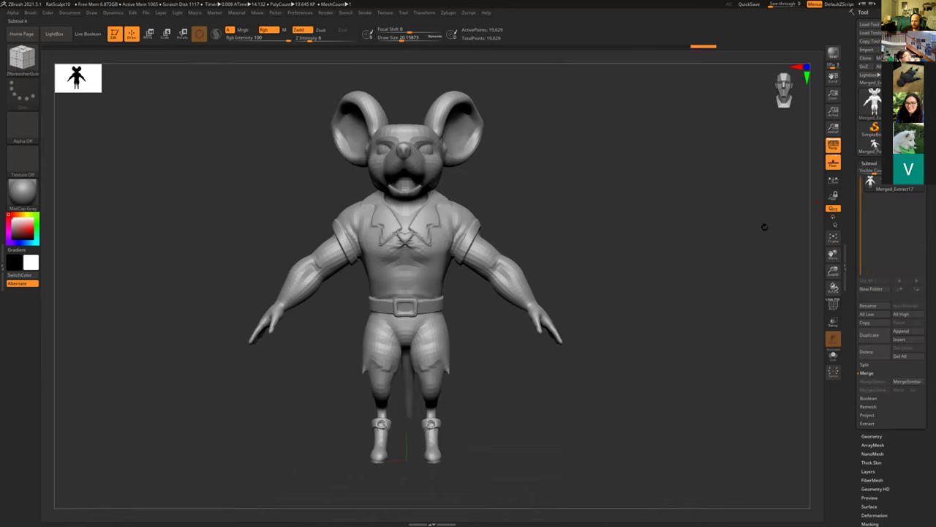
pyautogui.moveTo(907, 129)
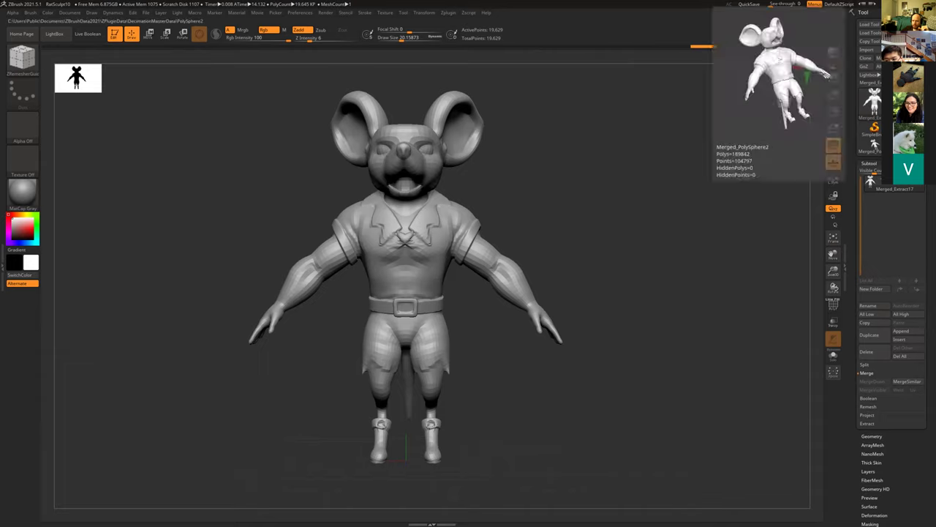
pyautogui.click(907, 129)
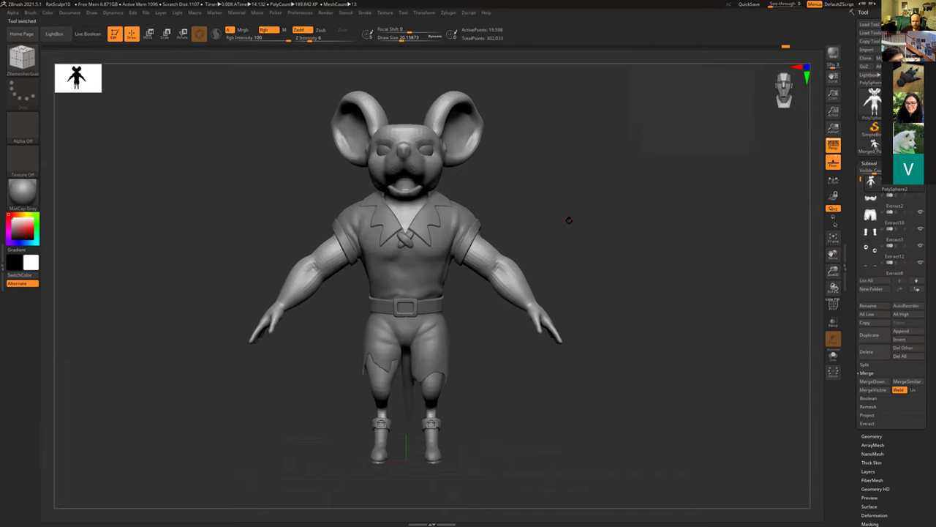
pyautogui.moveTo(555, 223); pyautogui.dragTo(597, 230)
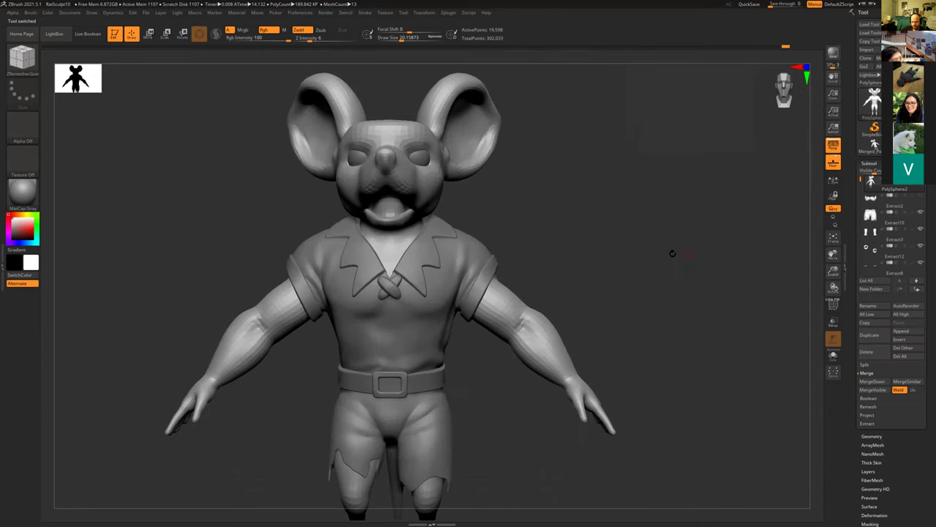
pyautogui.keyDown('alt'); pyautogui.moveTo(734, 218); pyautogui.dragTo(755, 216); pyautogui.keyUp('alt')
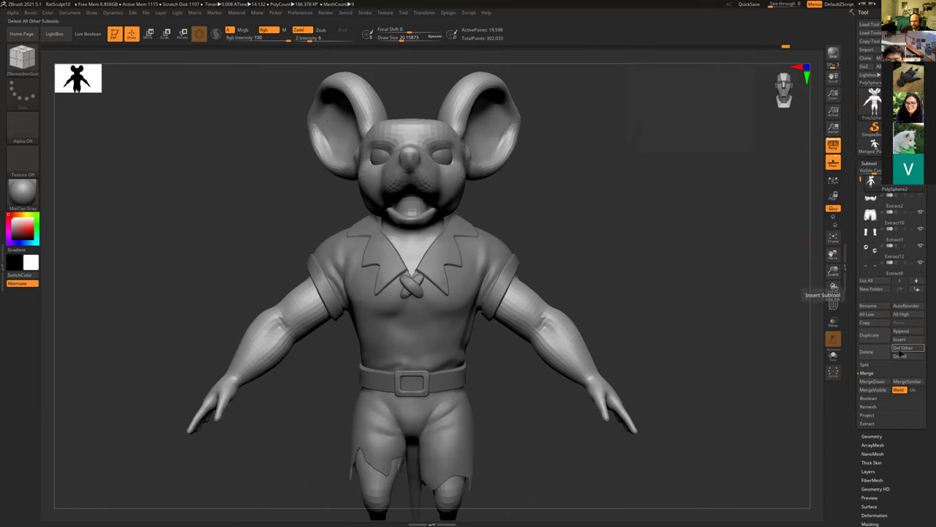
# Demonstrate MergeVisible on the rat's subtools, and switch to the RatMerged tool to view it as a single mesh.
pyautogui.press('ctrl')
pyautogui.press('ctrl')
pyautogui.press('ctrl')
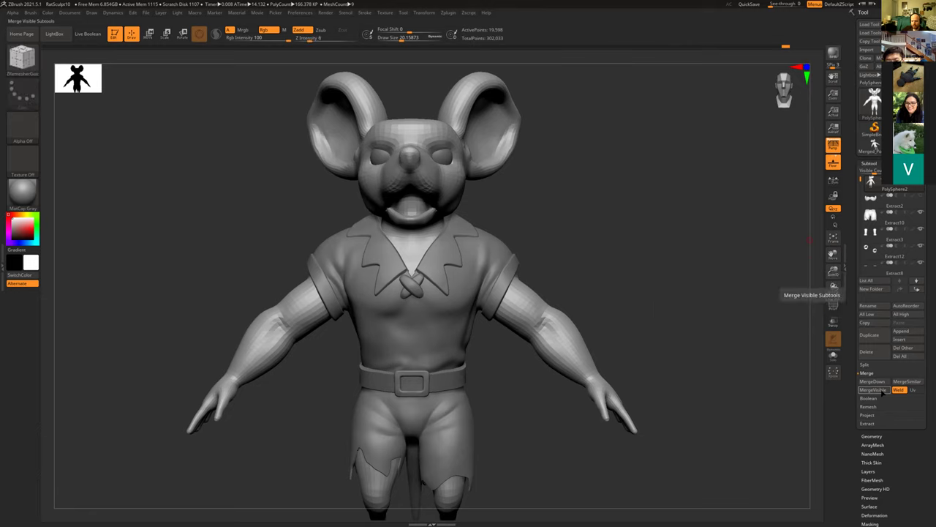
pyautogui.click(874, 389)
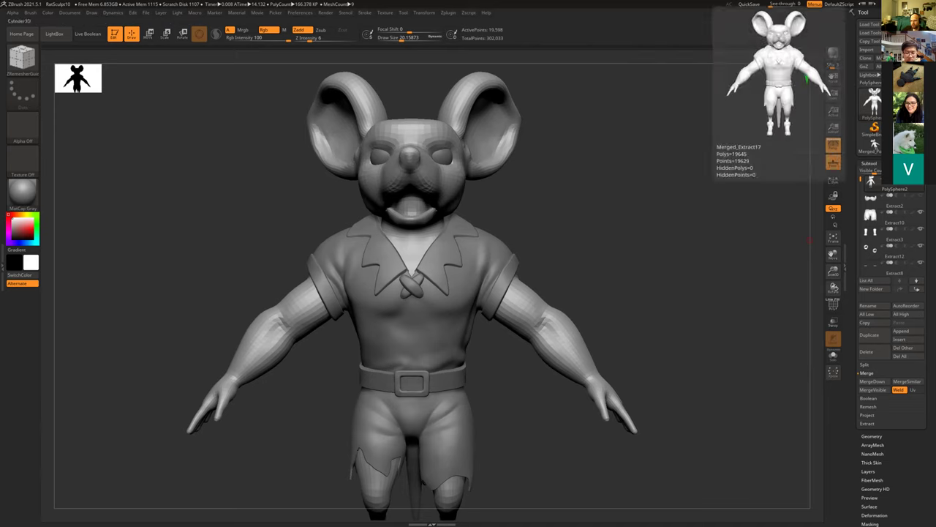
pyautogui.click(899, 103)
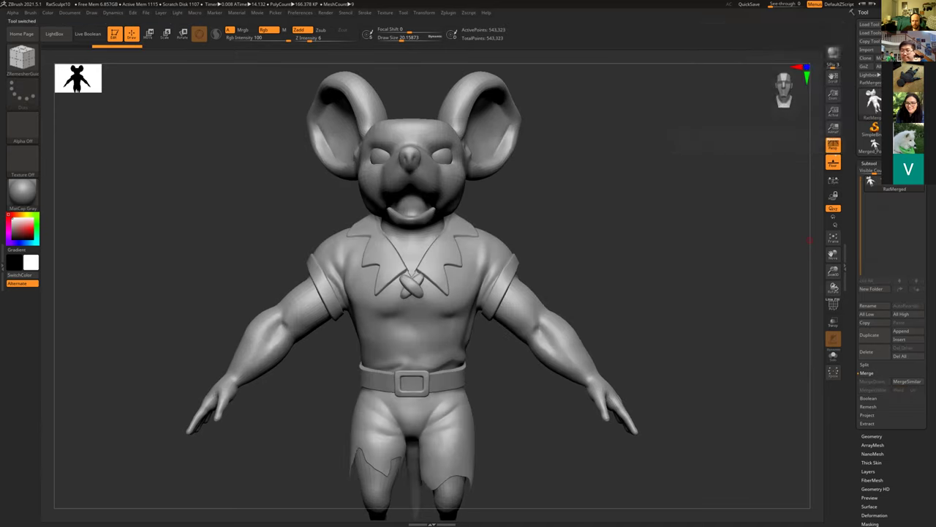
pyautogui.moveTo(634, 259)
pyautogui.mouseDown()
pyautogui.moveTo(583, 259)
pyautogui.moveTo(634, 261)
pyautogui.mouseUp()
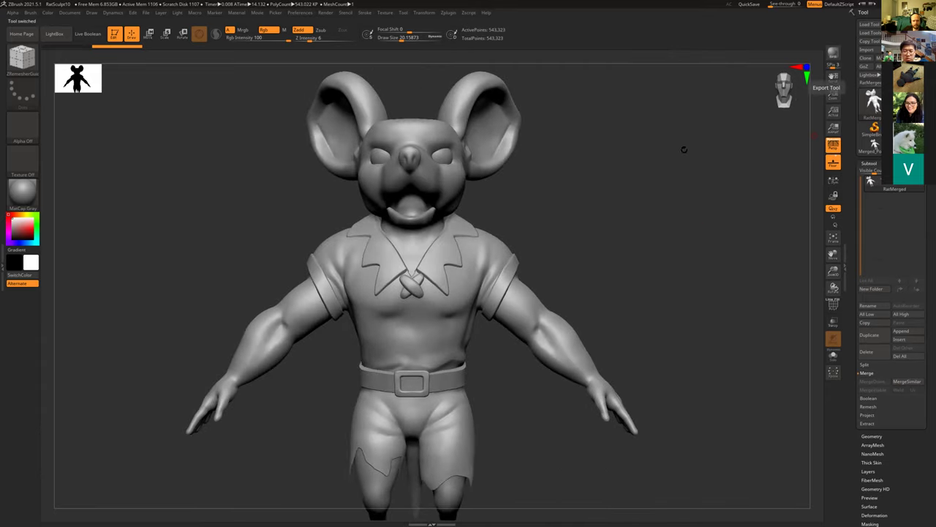
pyautogui.moveTo(705, 235); pyautogui.dragTo(639, 260)
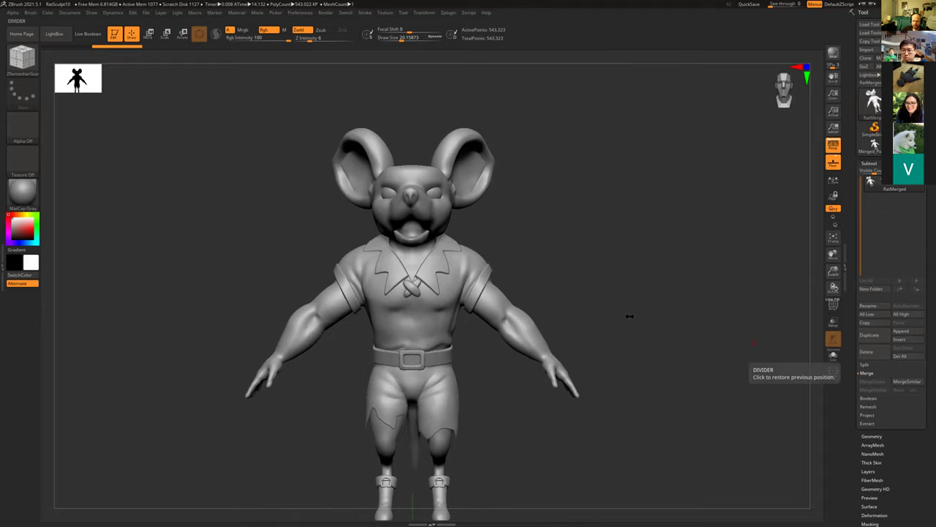
# Switch back to Maya, deselect the lip plane, and view the rat's head and chest from the front.
pyautogui.hotkey('alt', 'Tab')
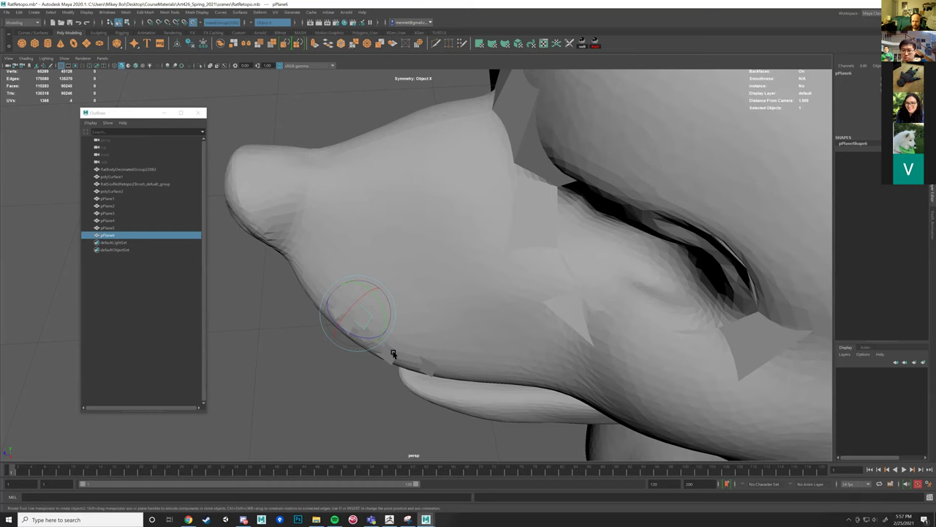
pyautogui.click(346, 378)
pyautogui.keyDown('alt'); pyautogui.moveTo(355, 389); pyautogui.dragTo(370, 378); pyautogui.keyUp('alt')
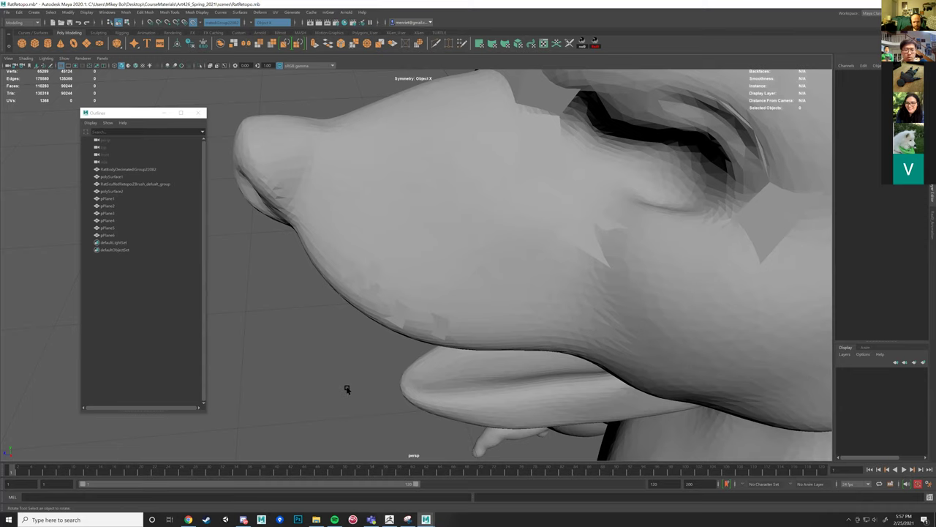
pyautogui.keyDown('alt'); pyautogui.moveTo(383, 372); pyautogui.dragTo(429, 299); pyautogui.keyUp('alt')
pyautogui.scroll(-5, 454, 327)
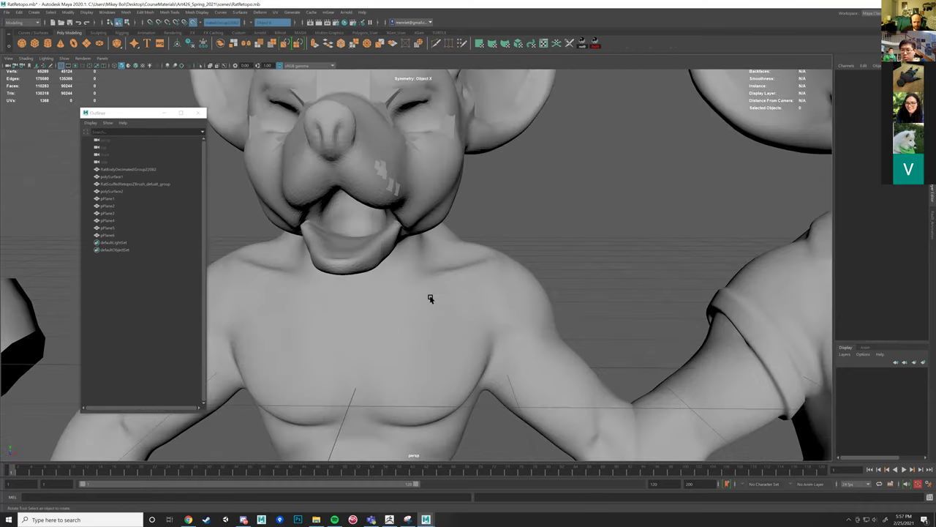
# Import ShirtCuffDecimated.obj from the RatSculptHigh folder into the scene.
pyautogui.click(6, 12)
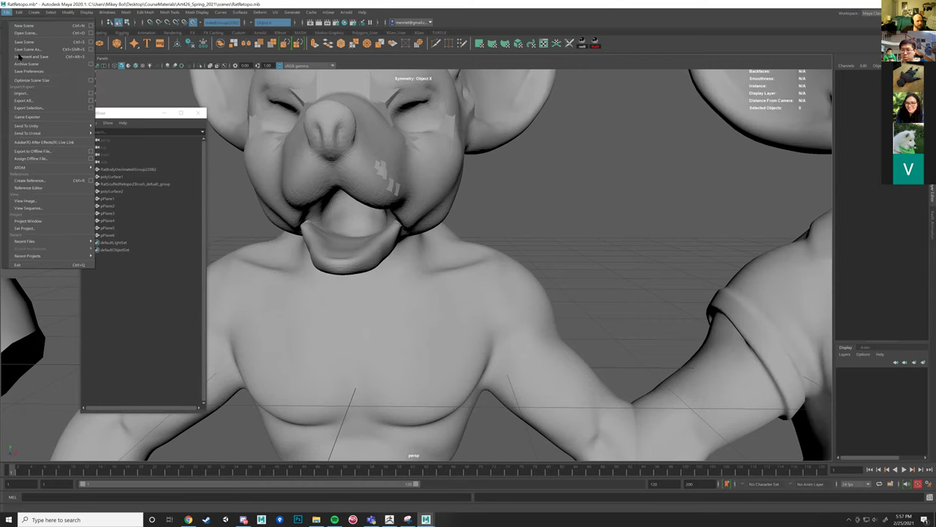
pyautogui.click(29, 96)
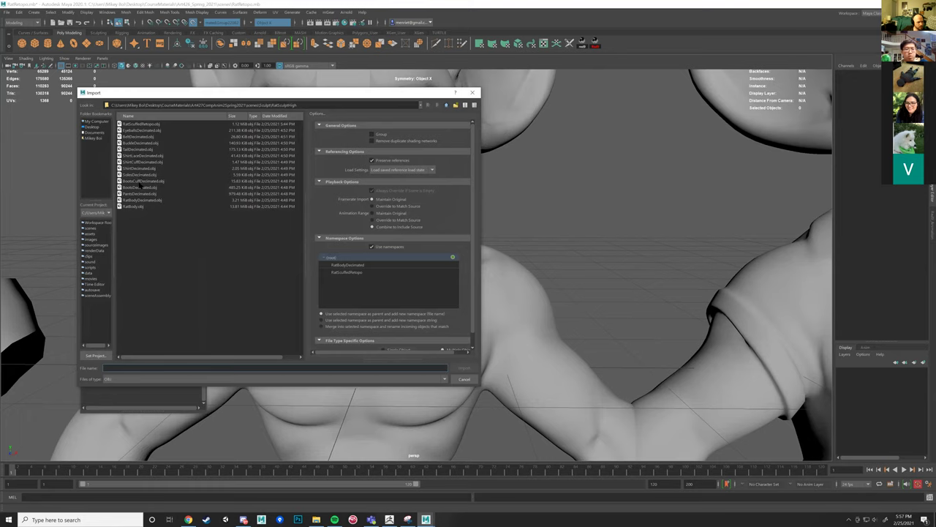
pyautogui.click(139, 163)
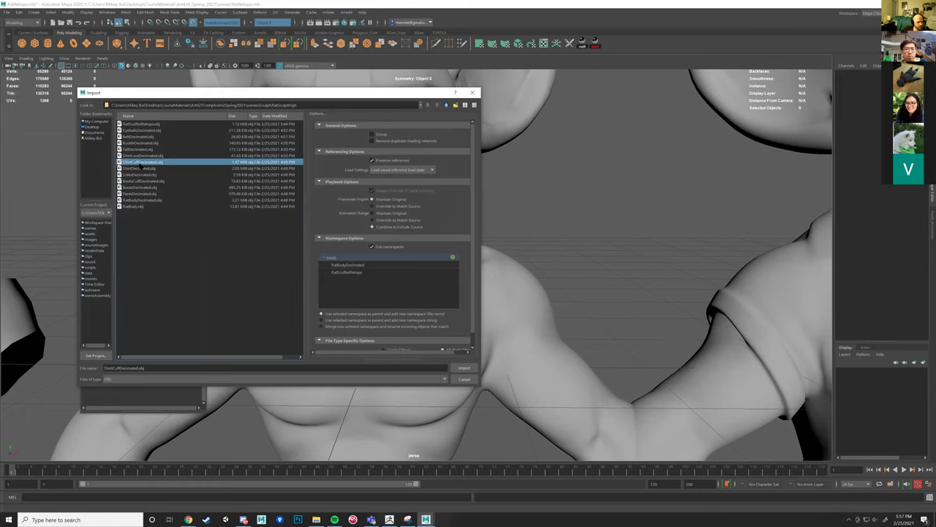
pyautogui.click(459, 370)
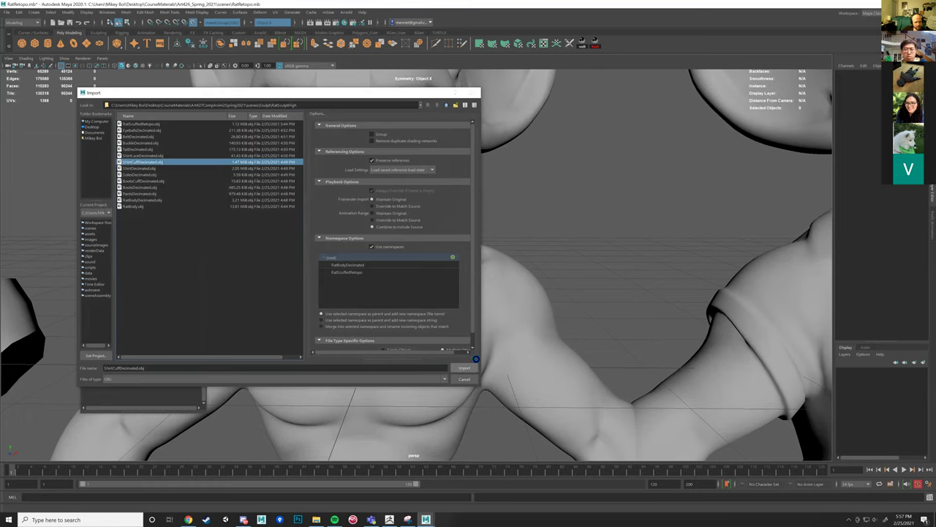
# Select the imported shirt collar and cuff mesh and examine its wireframe around the rat's neck.
pyautogui.scroll(5, 454, 315)
pyautogui.scroll(4, 452, 294)
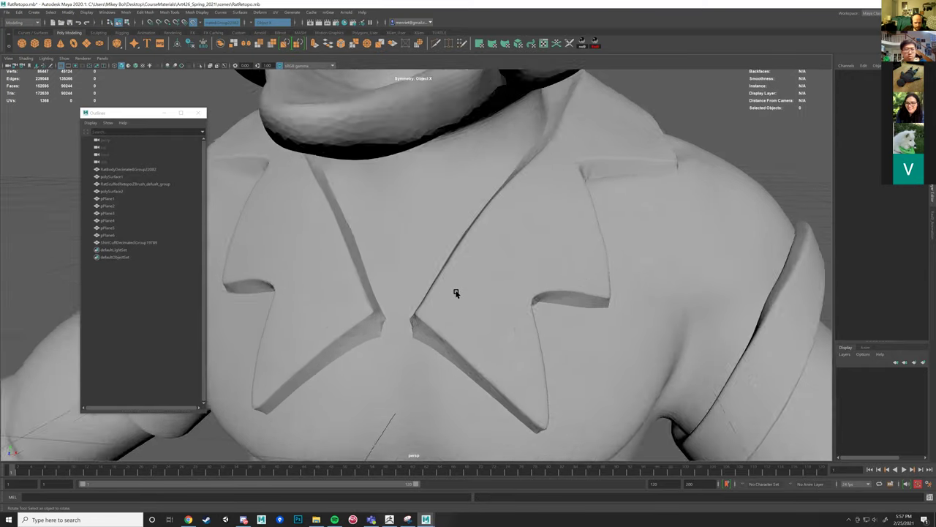
pyautogui.keyDown('alt'); pyautogui.moveTo(456, 292); pyautogui.dragTo(335, 280); pyautogui.keyUp('alt')
pyautogui.keyDown('alt'); pyautogui.moveTo(335, 280); pyautogui.dragTo(476, 290, button='middle'); pyautogui.keyUp('alt')
pyautogui.scroll(1, 477, 290)
pyautogui.click(437, 302)
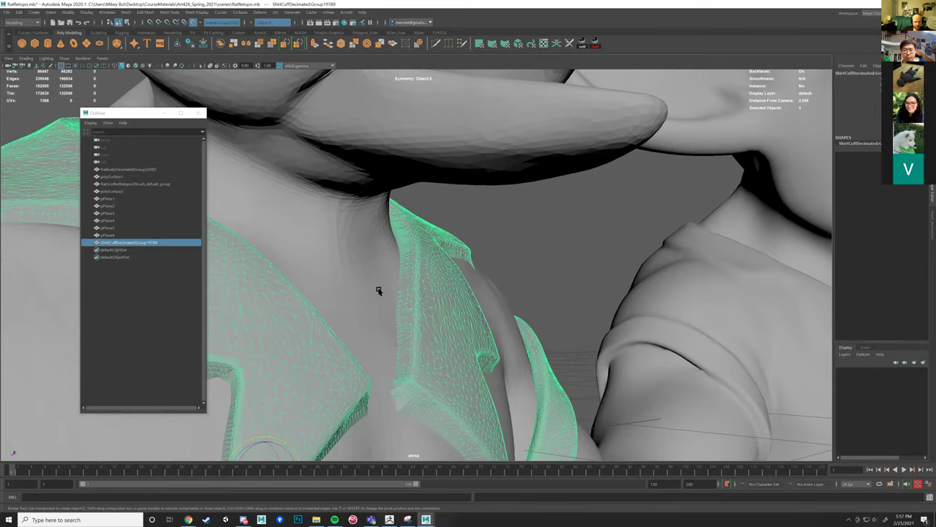
pyautogui.scroll(2, 463, 287)
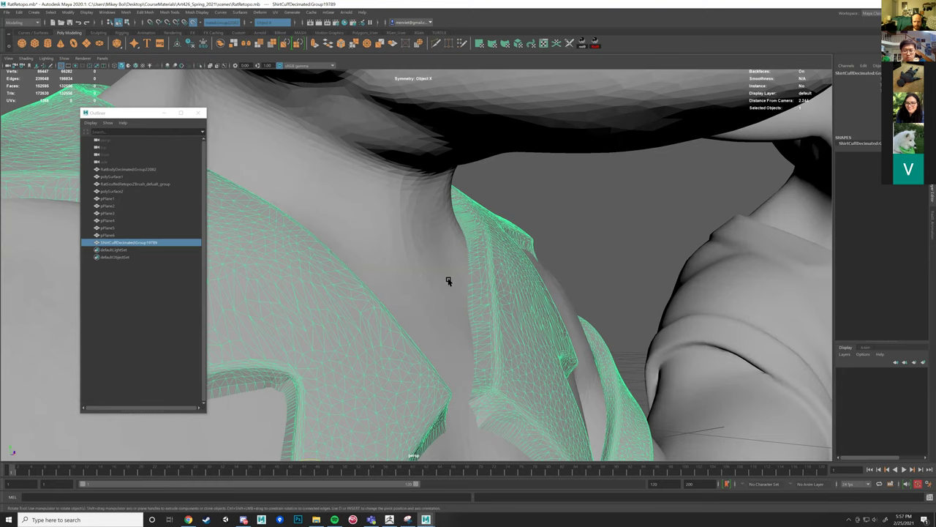
# Turn off the live surface, combine the decimated rat body with the shirt collar and cuff mesh, and make the combined mesh live.
pyautogui.click(193, 23)
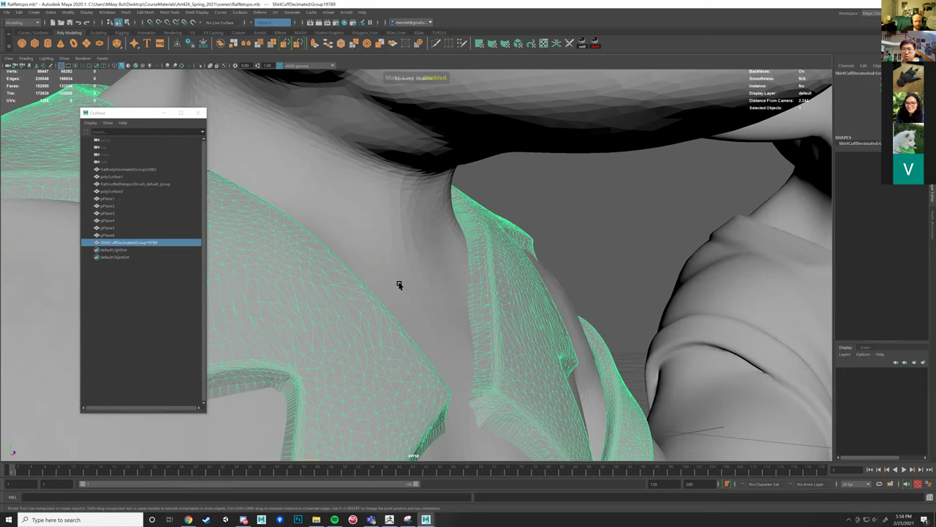
pyautogui.keyDown('shift'); pyautogui.click(429, 279); pyautogui.keyUp('shift')
pyautogui.scroll(-3, 476, 278)
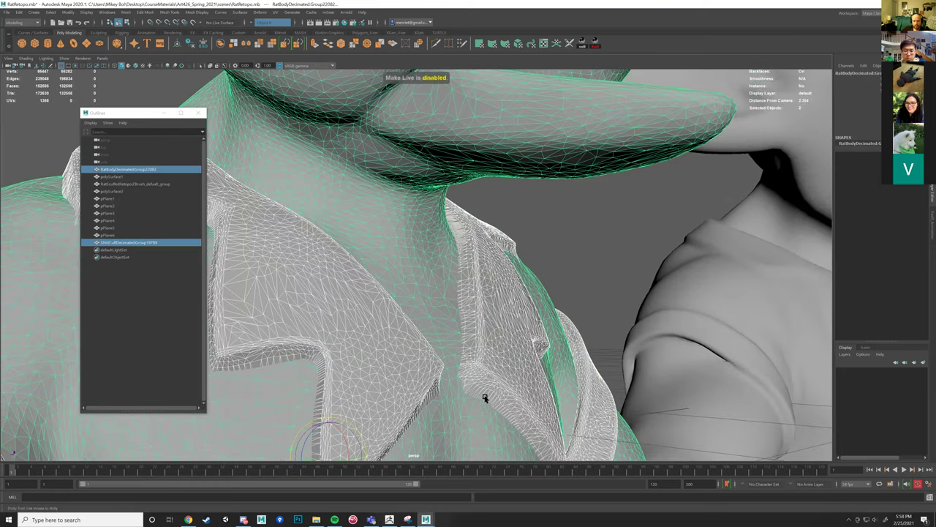
pyautogui.press('e')
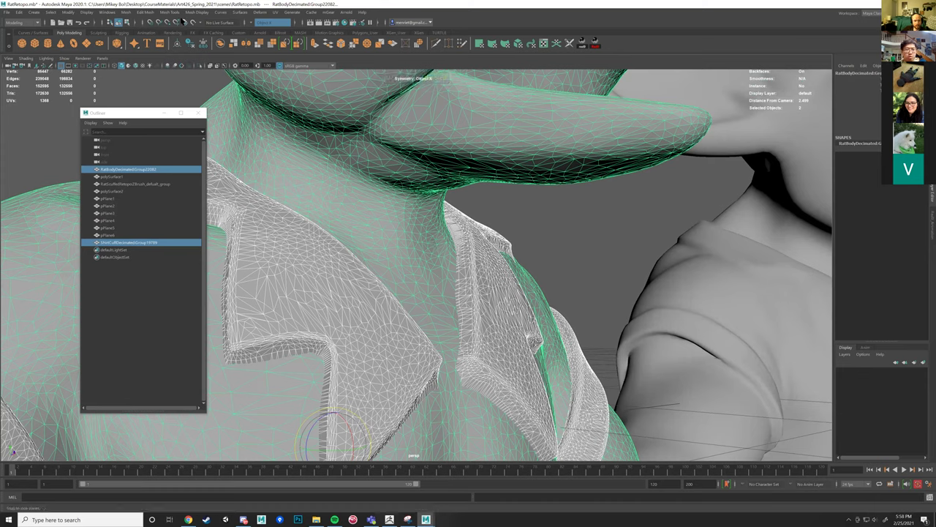
pyautogui.click(126, 12)
pyautogui.click(140, 45)
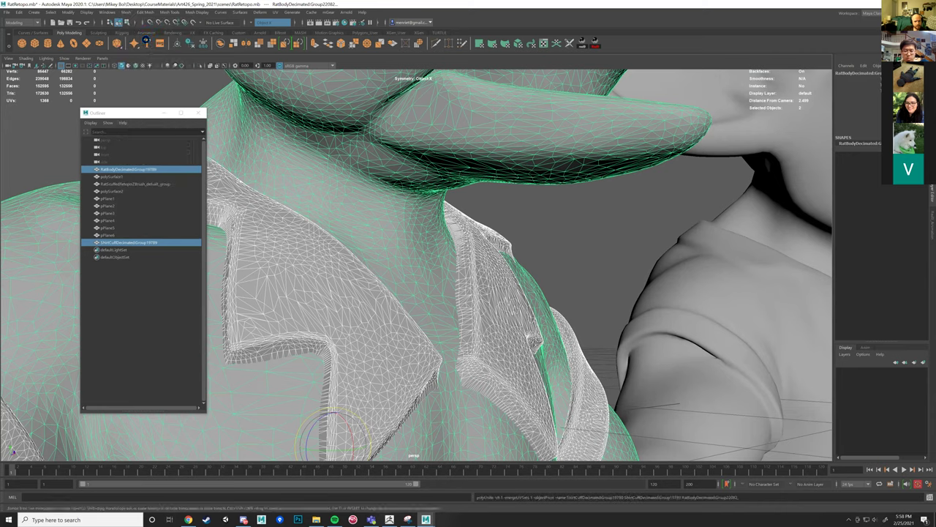
pyautogui.click(476, 230)
pyautogui.click(193, 23)
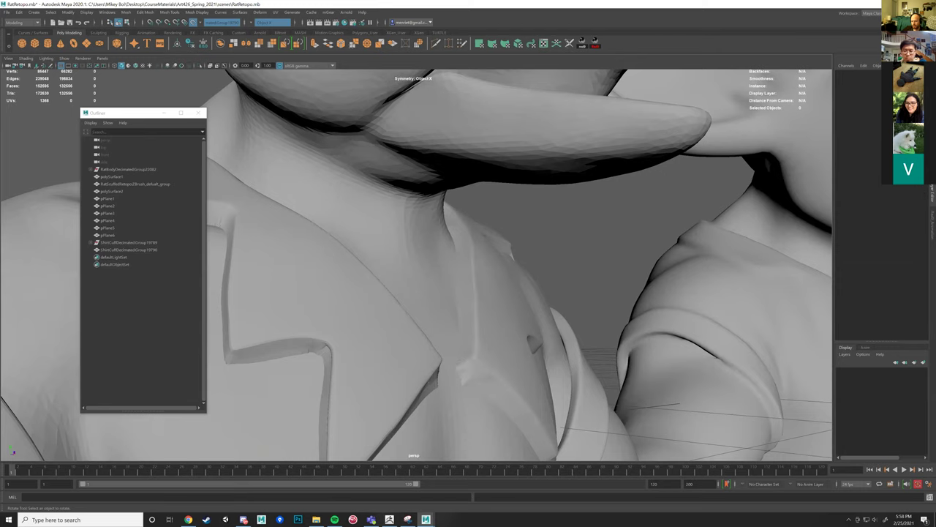
# Use Quad Draw with symmetry to build two rows of quads on the chest between the collar lapels, starting at the V's lowest point.
pyautogui.click(930, 214)
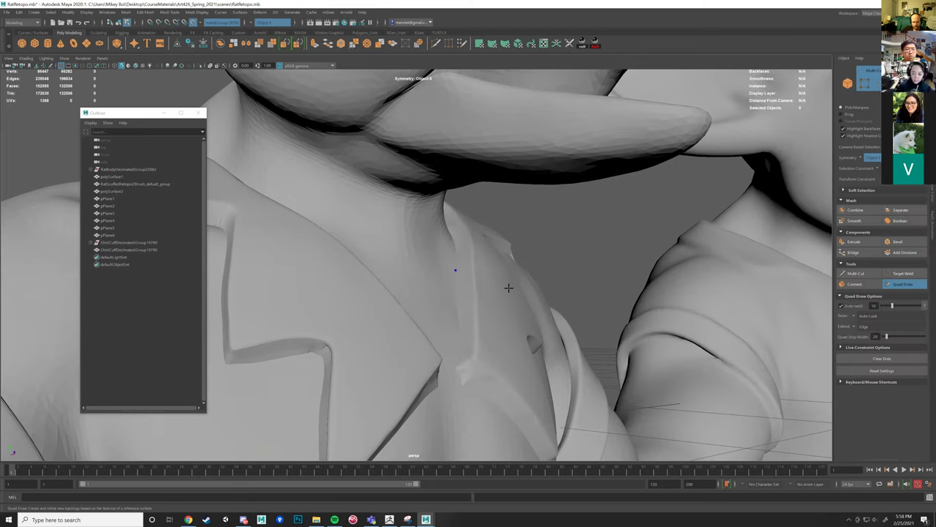
pyautogui.scroll(6, 508, 288)
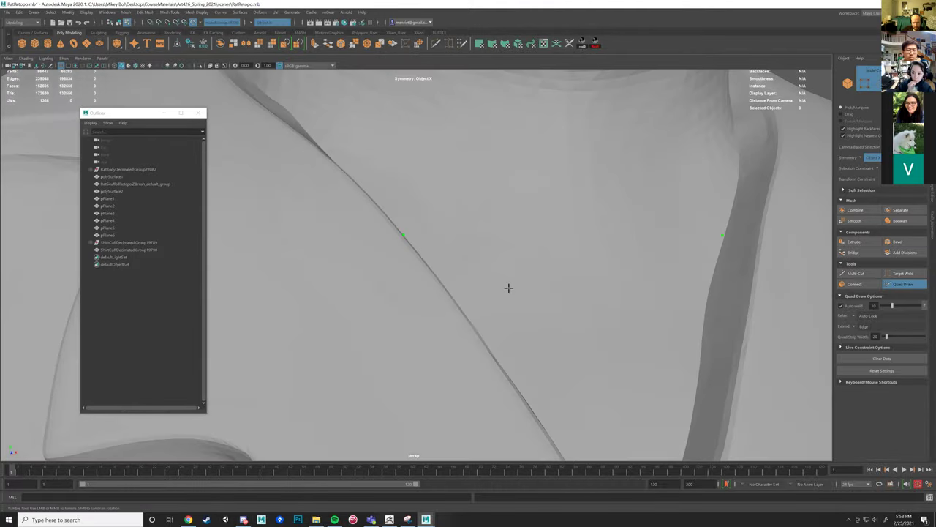
pyautogui.keyDown('alt'); pyautogui.moveTo(509, 288); pyautogui.dragTo(483, 255); pyautogui.keyUp('alt')
pyautogui.moveTo(482, 255)
pyautogui.keyDown('alt'); pyautogui.mouseDown(button='middle')
pyautogui.moveTo(492, 244)
pyautogui.moveTo(488, 258)
pyautogui.mouseUp(button='middle'); pyautogui.keyUp('alt')
pyautogui.keyDown('alt'); pyautogui.moveTo(512, 154); pyautogui.dragTo(508, 192, button='middle'); pyautogui.keyUp('alt')
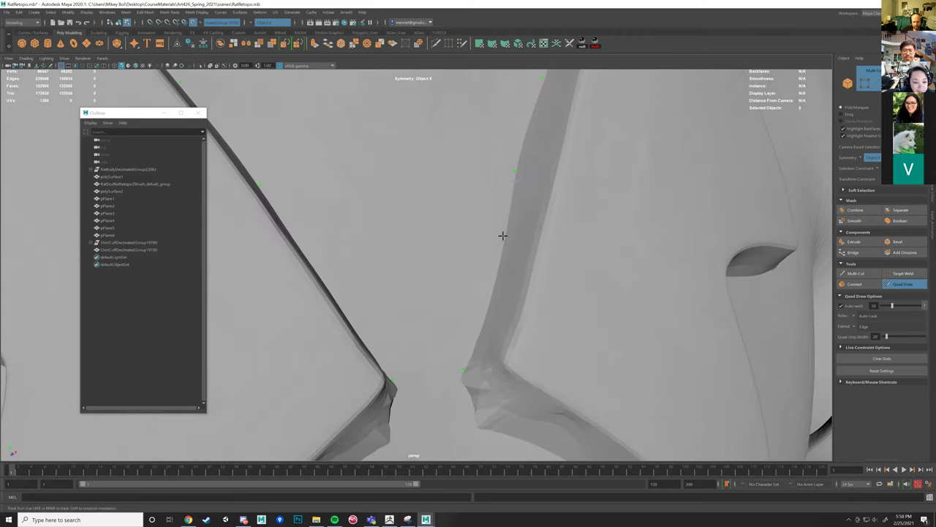
pyautogui.keyDown('alt'); pyautogui.moveTo(429, 310); pyautogui.dragTo(469, 255); pyautogui.keyUp('alt')
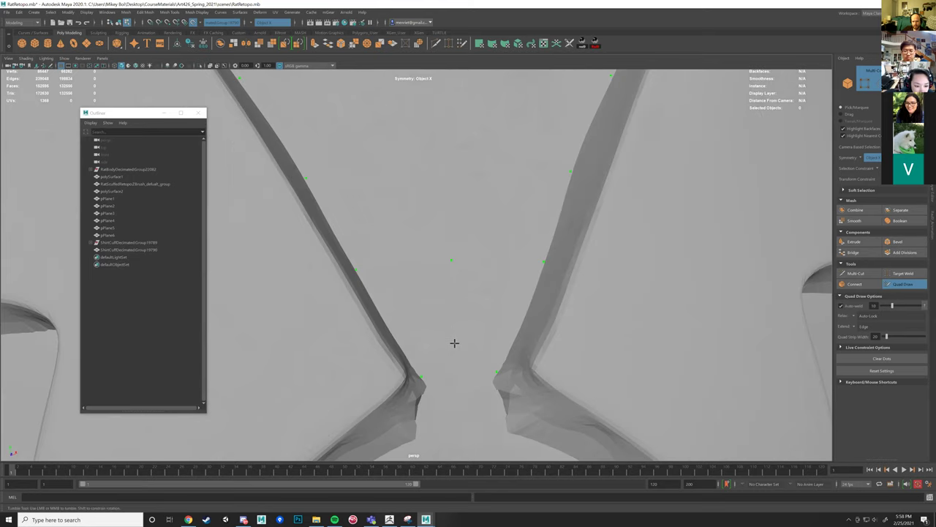
pyautogui.keyDown('shift'); pyautogui.click(493, 310); pyautogui.keyUp('shift')
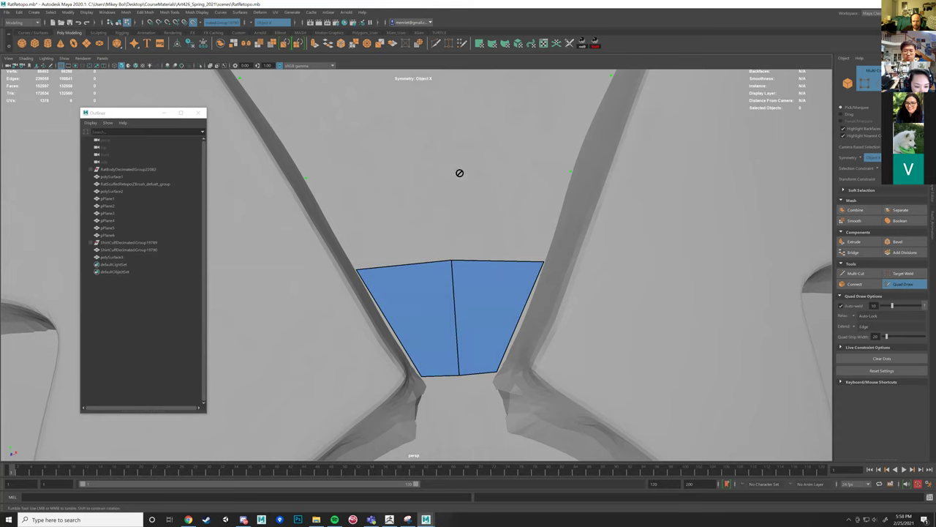
pyautogui.keyDown('shift'); pyautogui.click(516, 189); pyautogui.keyUp('shift')
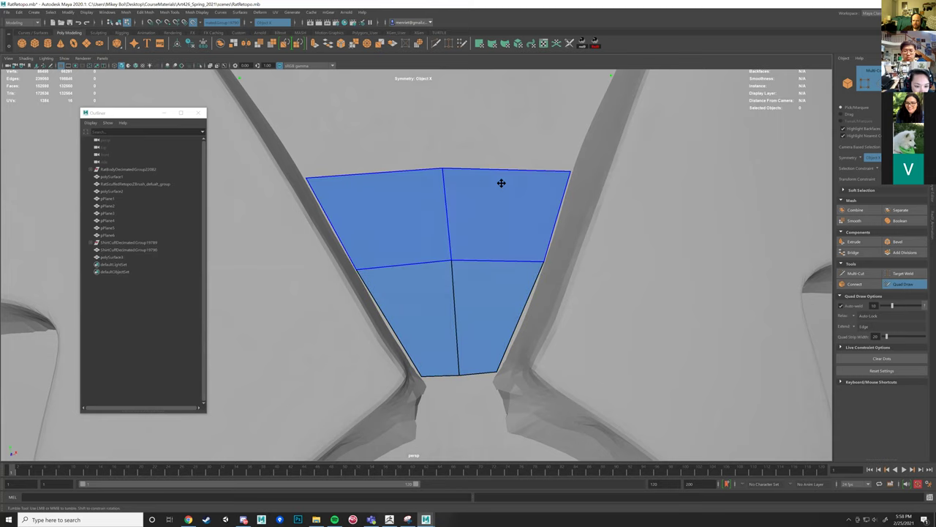
# Extend the chest patch toward the neck with mirrored quads along both collar edges and fill the faces between them.
pyautogui.keyDown('alt'); pyautogui.moveTo(502, 183); pyautogui.dragTo(408, 212); pyautogui.keyUp('alt')
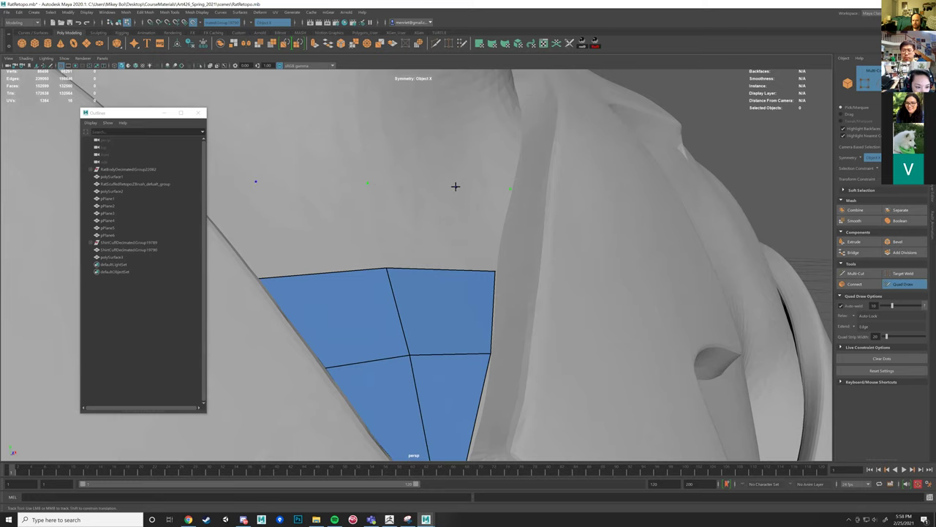
pyautogui.keyDown('alt'); pyautogui.moveTo(470, 207); pyautogui.dragTo(493, 205); pyautogui.keyUp('alt')
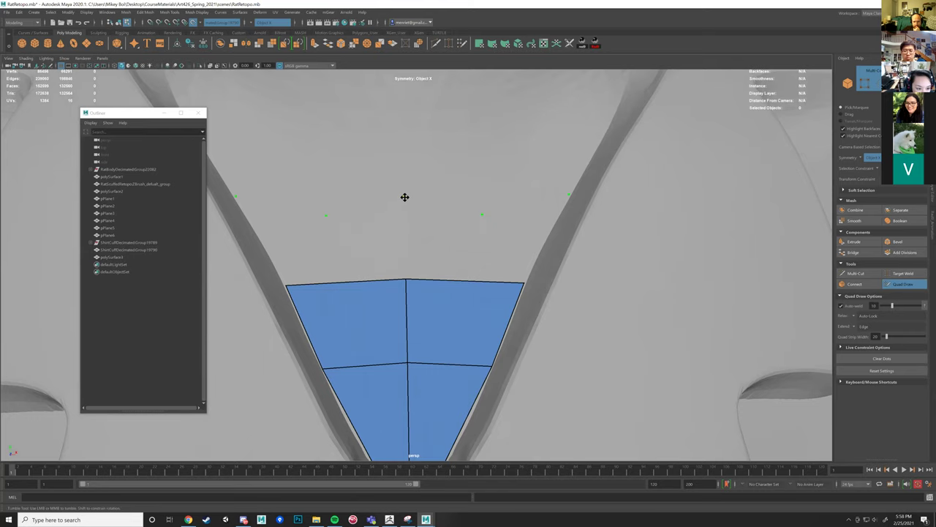
pyautogui.click(404, 213)
pyautogui.scroll(-5, 463, 237)
pyautogui.keyDown('shift'); pyautogui.click(465, 239); pyautogui.keyUp('shift')
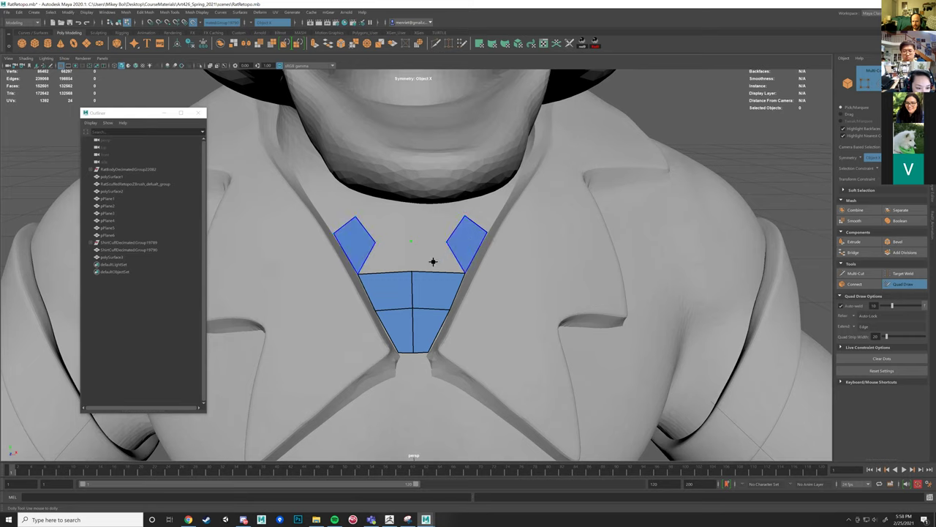
pyautogui.keyDown('shift'); pyautogui.click(435, 256); pyautogui.keyUp('shift')
# Examine the chest patch in relation to the shirt collar, sleeve cuffs and whole rat from several angles.
pyautogui.moveTo(435, 251)
pyautogui.keyDown('alt'); pyautogui.mouseDown()
pyautogui.moveTo(421, 277)
pyautogui.moveTo(418, 251)
pyautogui.mouseUp(); pyautogui.keyUp('alt')
pyautogui.scroll(-5, 433, 258)
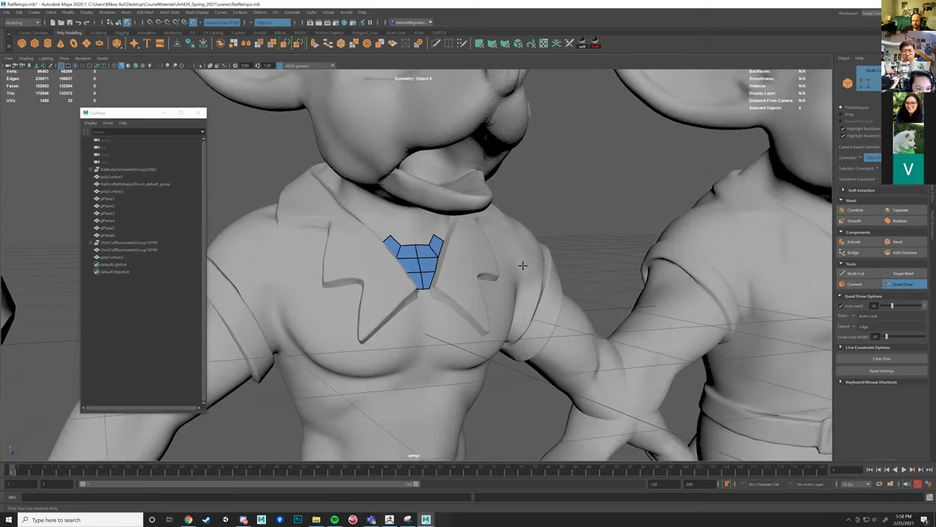
pyautogui.moveTo(440, 297)
pyautogui.keyDown('alt'); pyautogui.mouseDown()
pyautogui.moveTo(439, 224)
pyautogui.moveTo(456, 247)
pyautogui.moveTo(457, 217)
pyautogui.moveTo(541, 235)
pyautogui.mouseUp(); pyautogui.keyUp('alt')
pyautogui.scroll(5, 439, 224)
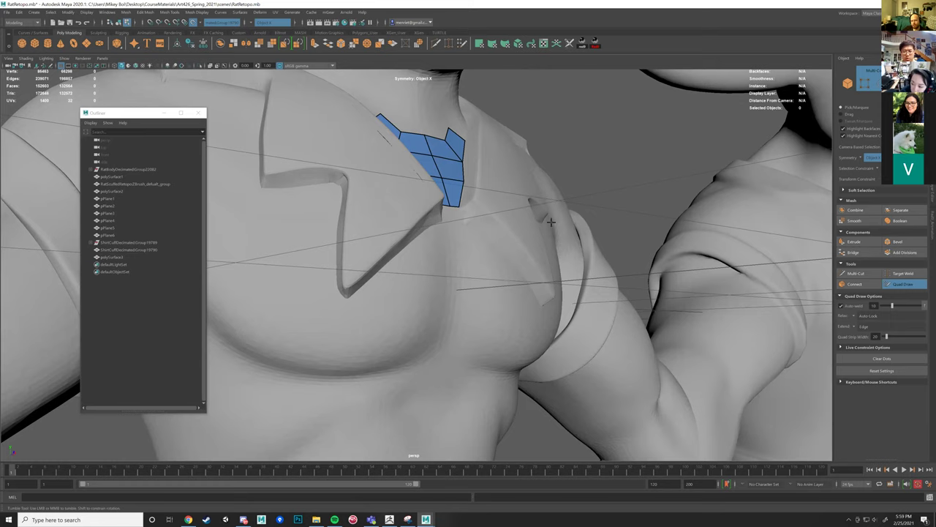
pyautogui.moveTo(571, 251)
pyautogui.keyDown('alt'); pyautogui.mouseDown()
pyautogui.moveTo(428, 274)
pyautogui.moveTo(505, 290)
pyautogui.mouseUp(); pyautogui.keyUp('alt')
pyautogui.keyDown('alt'); pyautogui.moveTo(505, 290); pyautogui.dragTo(460, 259, button='right'); pyautogui.keyUp('alt')
pyautogui.keyDown('alt'); pyautogui.moveTo(460, 259); pyautogui.dragTo(489, 268); pyautogui.keyUp('alt')
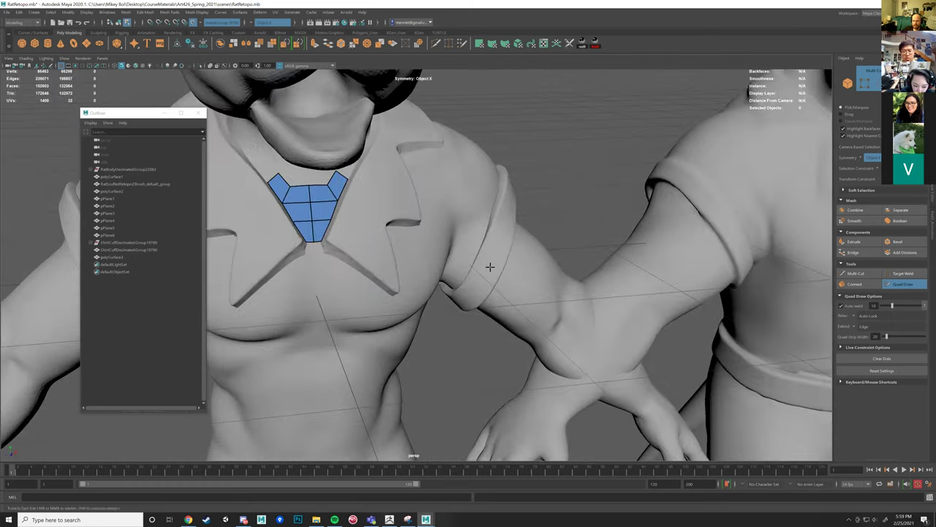
pyautogui.keyDown('alt'); pyautogui.moveTo(490, 268); pyautogui.dragTo(436, 223, button='middle'); pyautogui.keyUp('alt')
pyautogui.moveTo(435, 223)
pyautogui.keyDown('alt'); pyautogui.mouseDown()
pyautogui.moveTo(446, 217)
pyautogui.moveTo(439, 227)
pyautogui.moveTo(420, 224)
pyautogui.moveTo(431, 236)
pyautogui.mouseUp(); pyautogui.keyUp('alt')
pyautogui.keyDown('alt'); pyautogui.moveTo(431, 236); pyautogui.dragTo(559, 318, button='middle'); pyautogui.keyUp('alt')
pyautogui.keyDown('alt'); pyautogui.moveTo(559, 318); pyautogui.dragTo(523, 297, button='right'); pyautogui.keyUp('alt')
pyautogui.keyDown('alt'); pyautogui.moveTo(522, 297); pyautogui.dragTo(512, 376); pyautogui.keyUp('alt')
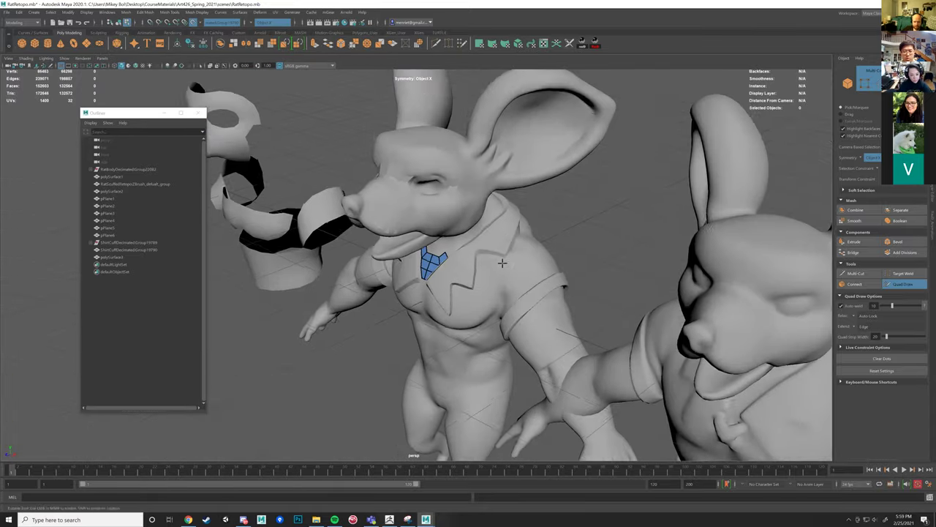
# Import BuckleDecimated.obj from the RatSculptHigh folder into the scene.
pyautogui.keyDown('alt'); pyautogui.moveTo(512, 376); pyautogui.dragTo(506, 296, button='middle'); pyautogui.keyUp('alt')
pyautogui.keyDown('alt'); pyautogui.moveTo(506, 296); pyautogui.dragTo(500, 302); pyautogui.keyUp('alt')
pyautogui.keyDown('alt'); pyautogui.moveTo(500, 302); pyautogui.dragTo(523, 200, button='middle'); pyautogui.keyUp('alt')
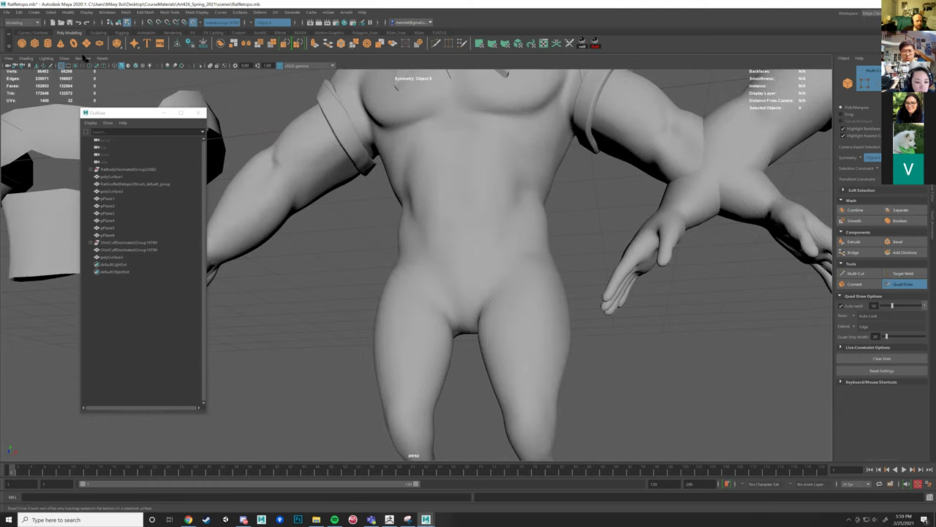
pyautogui.click(6, 12)
pyautogui.click(29, 97)
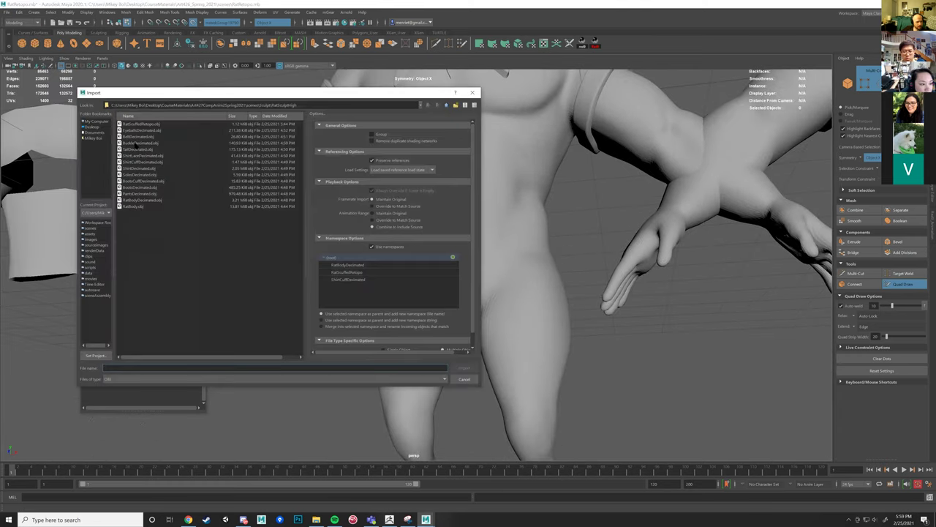
pyautogui.click(136, 144)
pyautogui.click(464, 368)
pyautogui.scroll(6, 502, 312)
pyautogui.keyDown('alt'); pyautogui.moveTo(472, 236); pyautogui.dragTo(421, 311); pyautogui.keyUp('alt')
# Turn off the current live surface, select the imported belt buckle in object mode, and make it live.
pyautogui.click(193, 22)
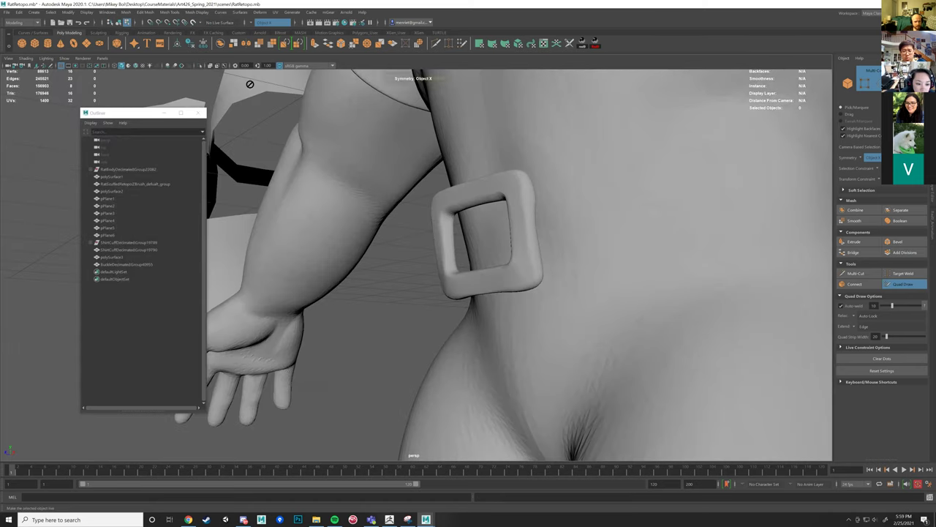
pyautogui.press('w')
pyautogui.click(455, 257)
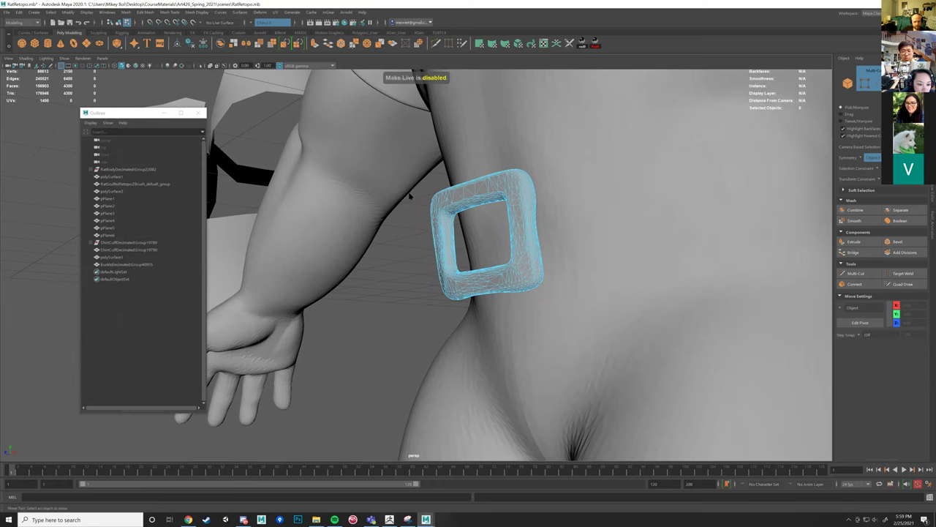
pyautogui.rightClick(395, 191)
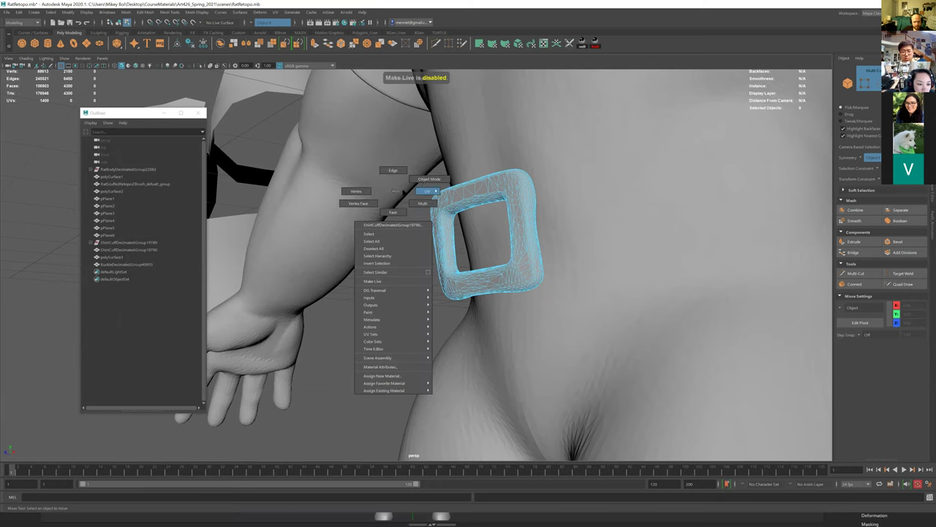
pyautogui.click(421, 241)
pyautogui.moveTo(444, 238); pyautogui.dragTo(473, 218, button='right')
pyautogui.click(193, 23)
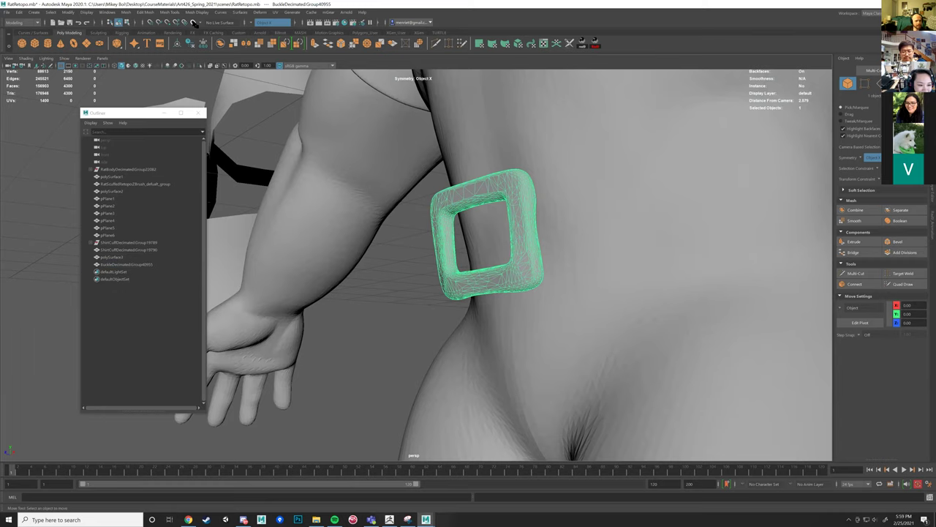
# Use Quad Draw with symmetry to lay a strip of six quads along the front of the buckle's upper bar.
pyautogui.keyDown('alt'); pyautogui.moveTo(527, 228); pyautogui.dragTo(859, 266); pyautogui.keyUp('alt')
pyautogui.click(856, 273)
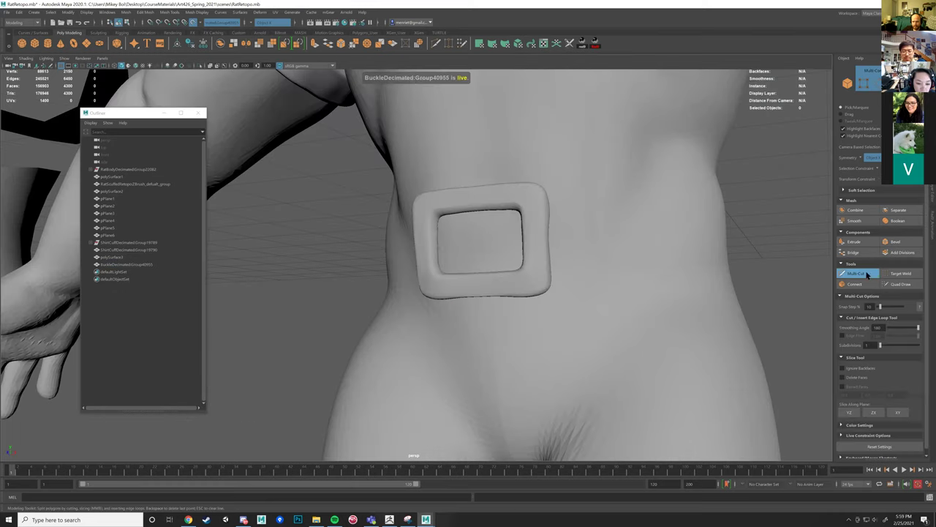
pyautogui.click(903, 284)
pyautogui.keyDown('alt'); pyautogui.moveTo(459, 191); pyautogui.dragTo(544, 171); pyautogui.keyUp('alt')
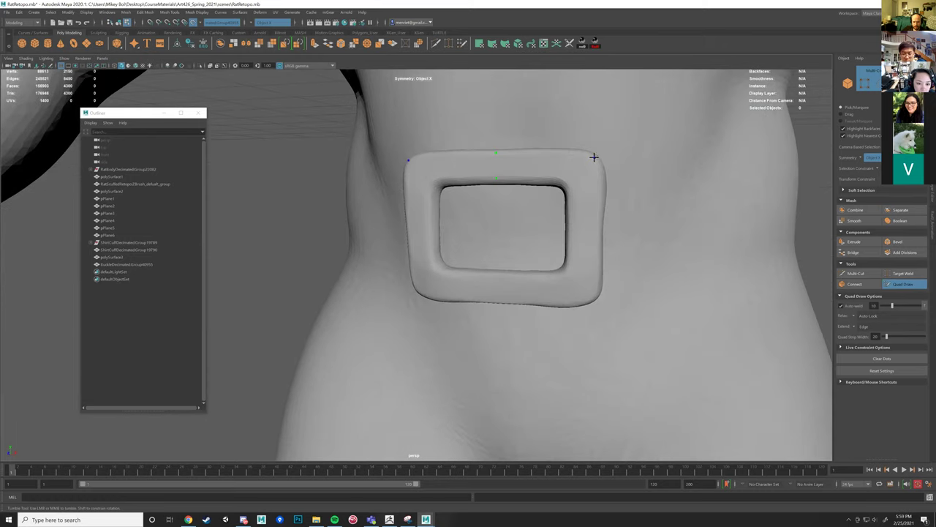
pyautogui.keyDown('alt'); pyautogui.moveTo(565, 185); pyautogui.dragTo(515, 176); pyautogui.keyUp('alt')
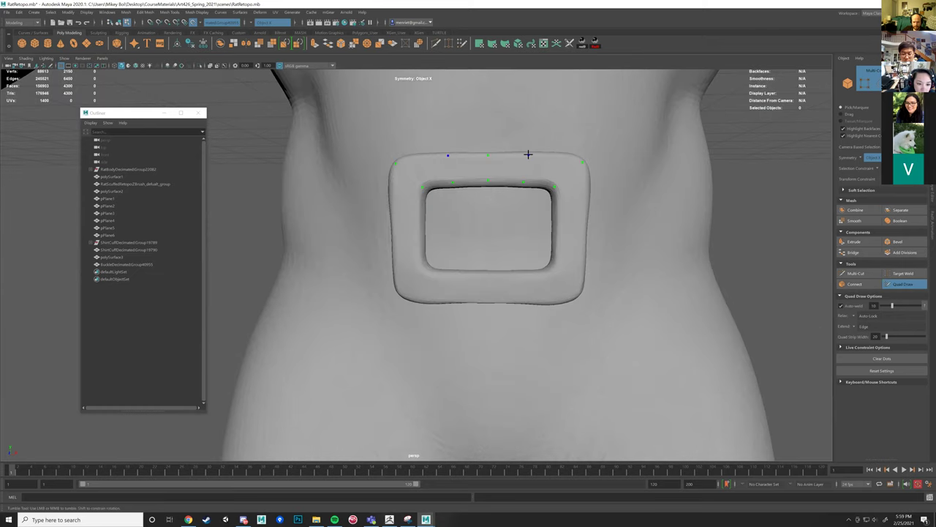
pyautogui.keyDown('shift'); pyautogui.click(502, 158); pyautogui.keyUp('shift')
pyautogui.keyDown('shift'); pyautogui.click(560, 162); pyautogui.keyUp('shift')
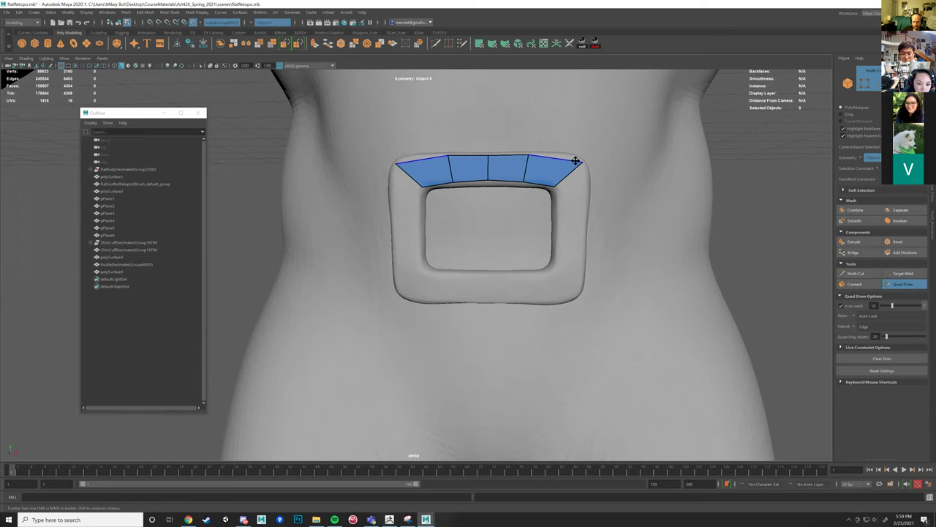
pyautogui.moveTo(560, 159); pyautogui.dragTo(570, 155)
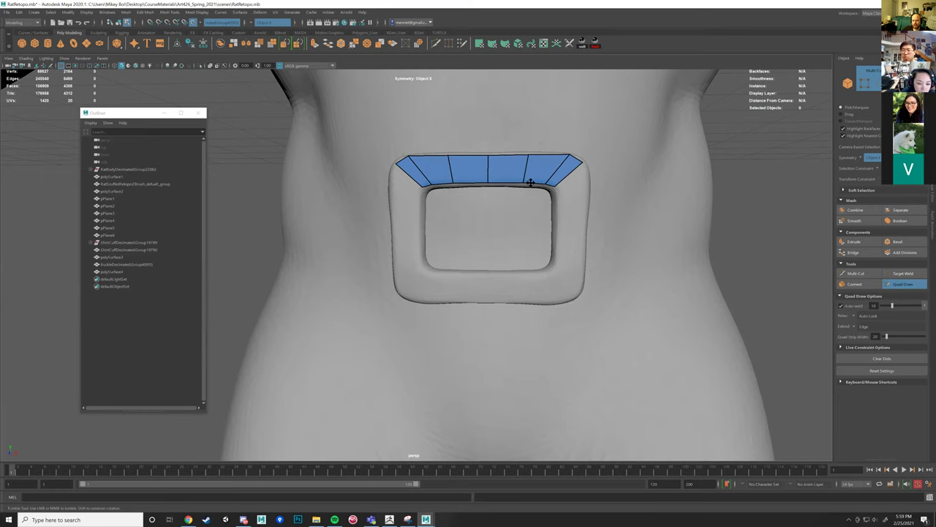
# Examine the buckle and its quad strip against the rat's waist from the side and front.
pyautogui.scroll(-4, 528, 183)
pyautogui.scroll(-3, 528, 183)
pyautogui.keyDown('alt'); pyautogui.moveTo(531, 190); pyautogui.dragTo(471, 213); pyautogui.keyUp('alt')
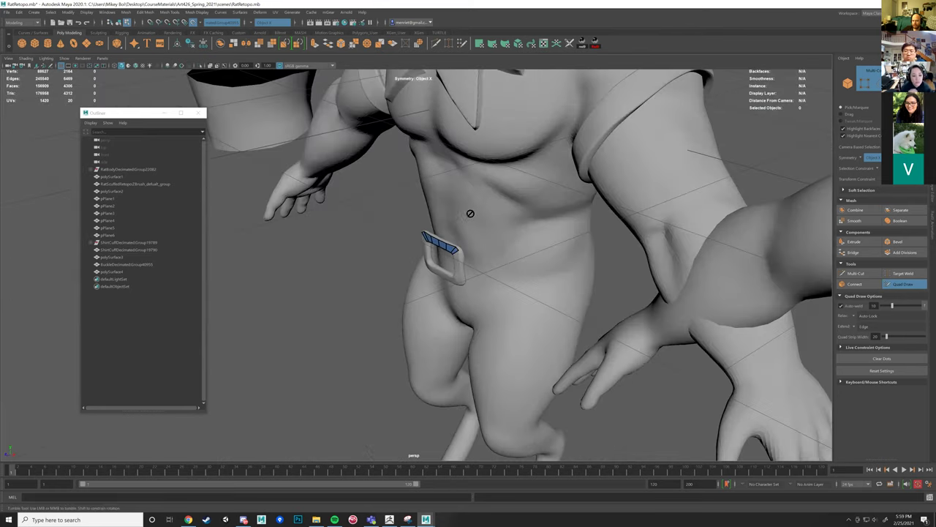
pyautogui.scroll(2, 471, 213)
pyautogui.keyDown('alt'); pyautogui.moveTo(470, 213); pyautogui.dragTo(479, 297, button='middle'); pyautogui.keyUp('alt')
pyautogui.keyDown('alt'); pyautogui.moveTo(478, 297); pyautogui.dragTo(491, 269); pyautogui.keyUp('alt')
pyautogui.keyDown('alt'); pyautogui.moveTo(565, 212); pyautogui.dragTo(528, 305); pyautogui.keyUp('alt')
pyautogui.keyDown('alt'); pyautogui.moveTo(529, 305); pyautogui.dragTo(535, 264, button='middle'); pyautogui.keyUp('alt')
pyautogui.scroll(8, 535, 264)
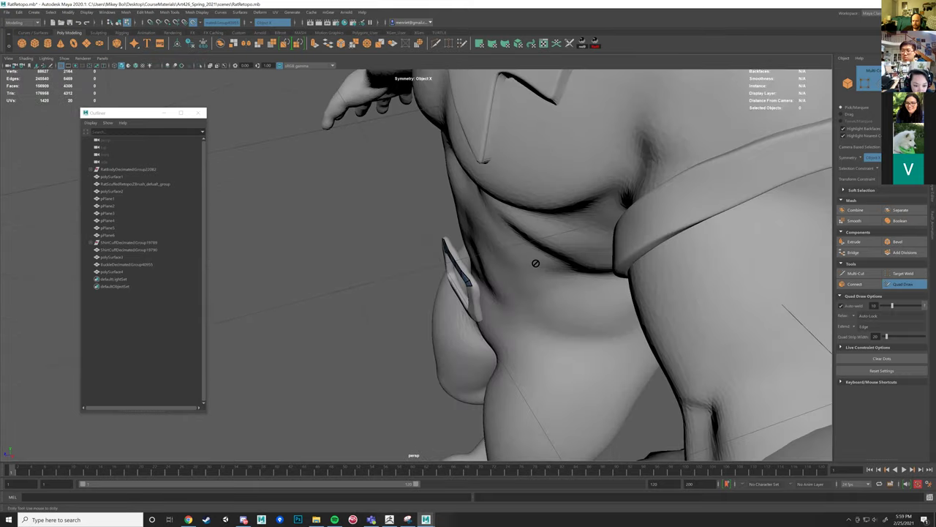
pyautogui.keyDown('alt'); pyautogui.moveTo(530, 291); pyautogui.dragTo(581, 240); pyautogui.keyUp('alt')
pyautogui.scroll(-4, 492, 251)
pyautogui.keyDown('alt'); pyautogui.moveTo(581, 240); pyautogui.dragTo(516, 276, button='right'); pyautogui.keyUp('alt')
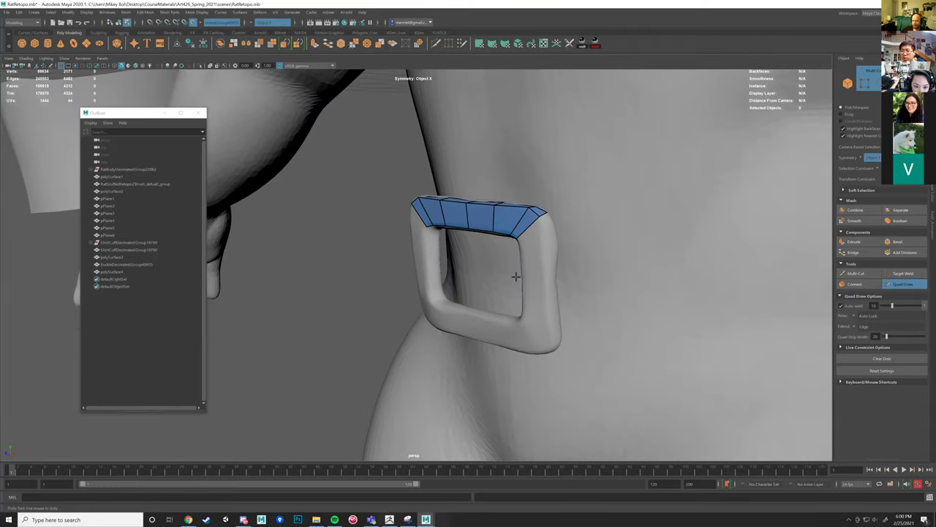
# Examine the sleeve cuff and torso surfaces, and compare them with the buckle's quad strip up close and from the front.
pyautogui.keyDown('alt'); pyautogui.moveTo(516, 276); pyautogui.dragTo(512, 236, button='middle'); pyautogui.keyUp('alt')
pyautogui.scroll(-8, 495, 229)
pyautogui.keyDown('alt'); pyautogui.moveTo(605, 270); pyautogui.dragTo(537, 353, button='middle'); pyautogui.keyUp('alt')
pyautogui.keyDown('alt'); pyautogui.moveTo(537, 354); pyautogui.dragTo(548, 193); pyautogui.keyUp('alt')
pyautogui.keyDown('alt'); pyautogui.moveTo(503, 232); pyautogui.dragTo(527, 243); pyautogui.keyUp('alt')
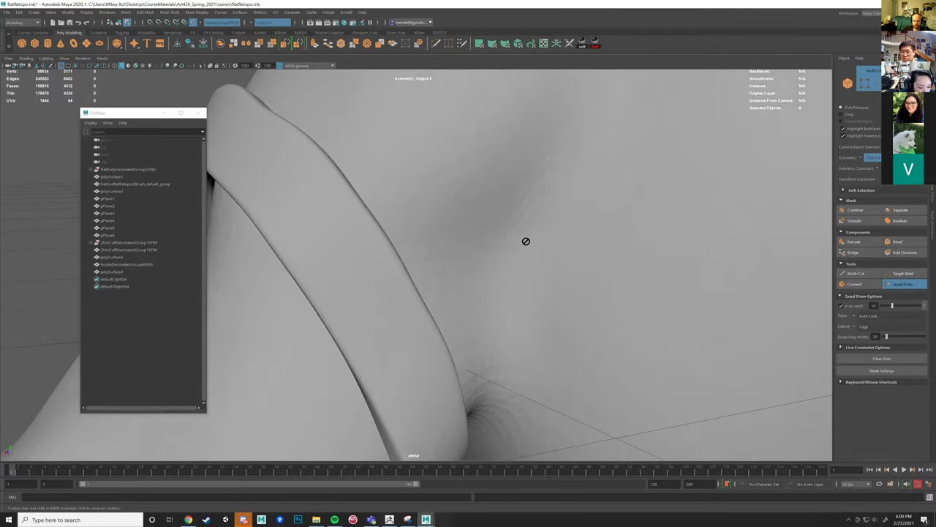
pyautogui.scroll(-6, 526, 242)
pyautogui.keyDown('alt'); pyautogui.moveTo(414, 223); pyautogui.dragTo(579, 259); pyautogui.keyUp('alt')
pyautogui.scroll(-5, 591, 262)
pyautogui.scroll(6, 580, 260)
pyautogui.scroll(10, 580, 260)
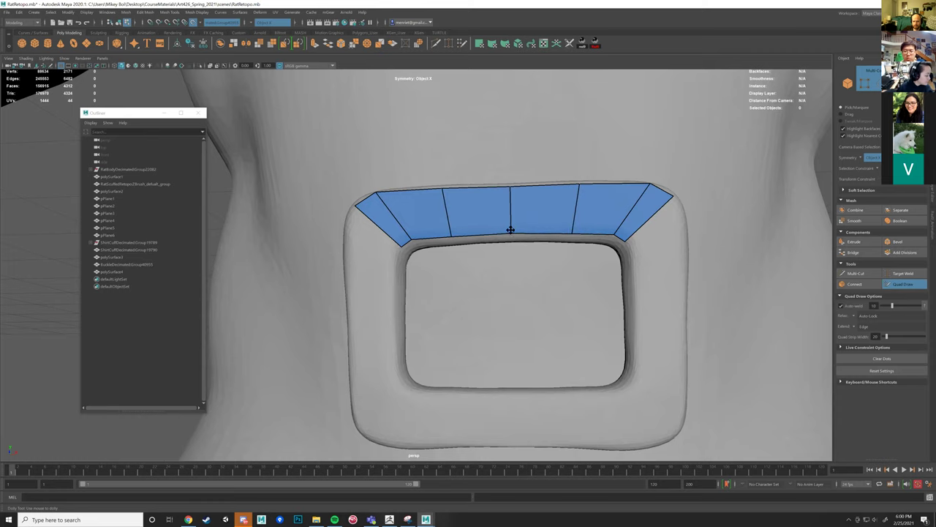
pyautogui.scroll(-8, 540, 236)
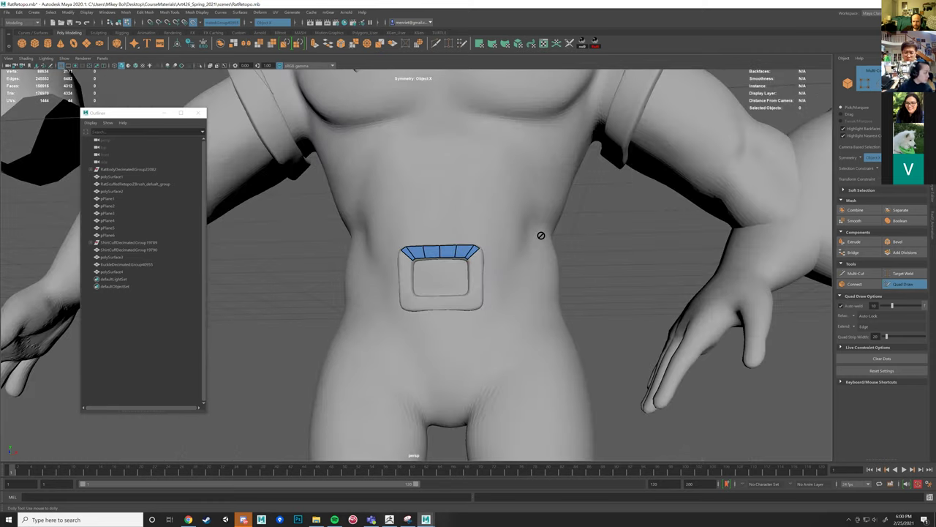
# Examine the rat's head and torso, then switch to ZBrush and inspect the merged sculpt's shirt, sleeves and belt up close.
pyautogui.keyDown('alt'); pyautogui.moveTo(541, 235); pyautogui.dragTo(421, 319); pyautogui.keyUp('alt')
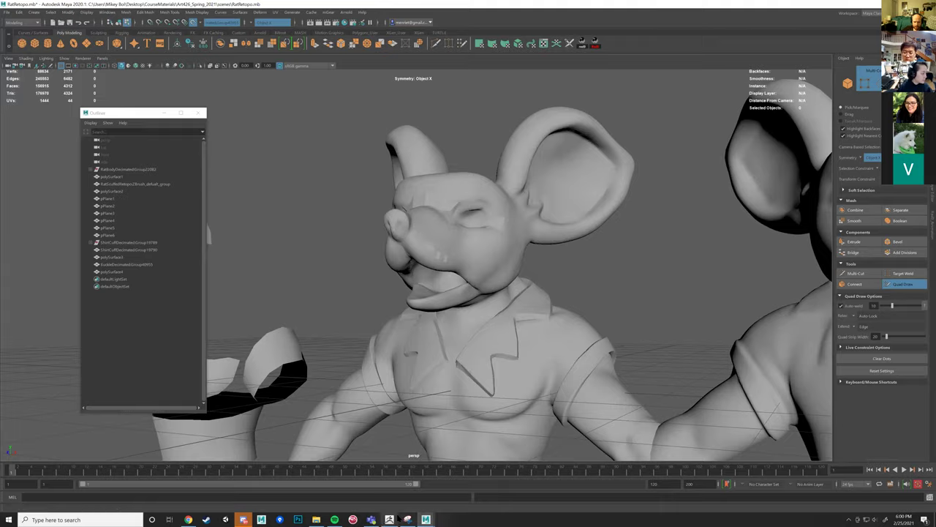
pyautogui.click(407, 519)
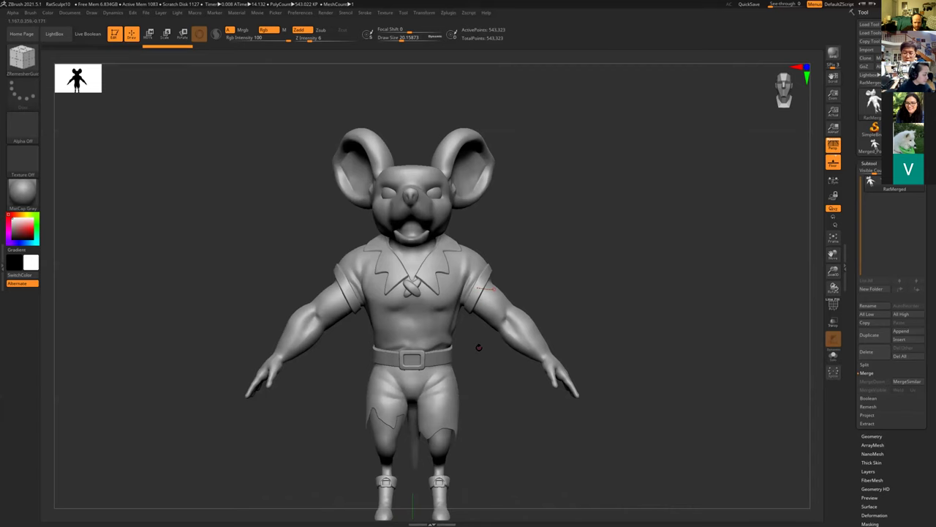
pyautogui.keyDown('alt'); pyautogui.moveTo(602, 293); pyautogui.dragTo(508, 294); pyautogui.keyUp('alt')
pyautogui.moveTo(532, 332); pyautogui.dragTo(418, 456)
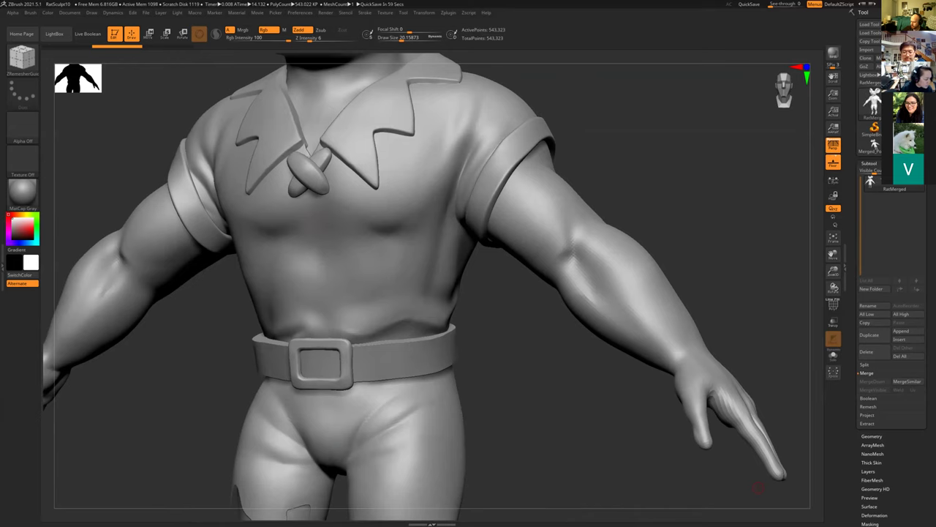
# Switch to the web browser, open sketchfab.com, and go to the store's Characters & Creatures category.
pyautogui.hotkey('alt', 'Tab')
pyautogui.click(99, 6)
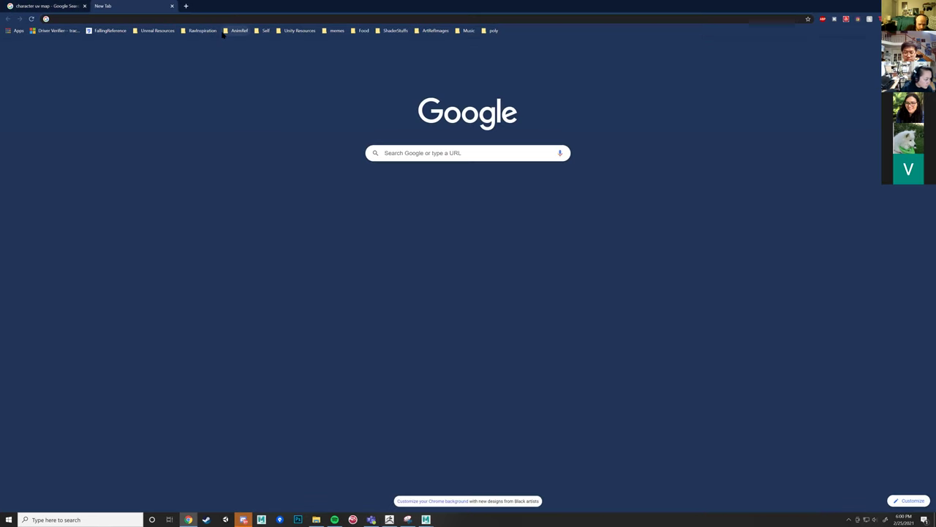
pyautogui.write('sketchfab.com')
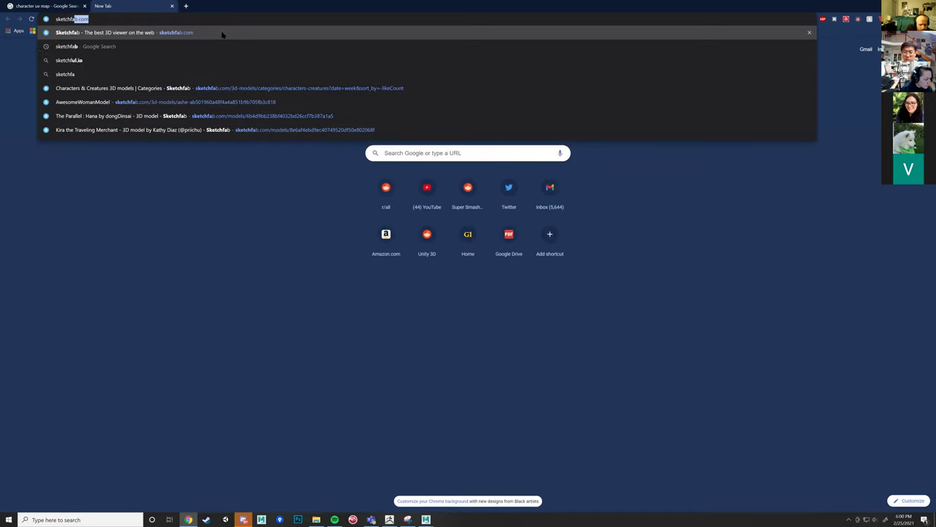
pyautogui.press('Return')
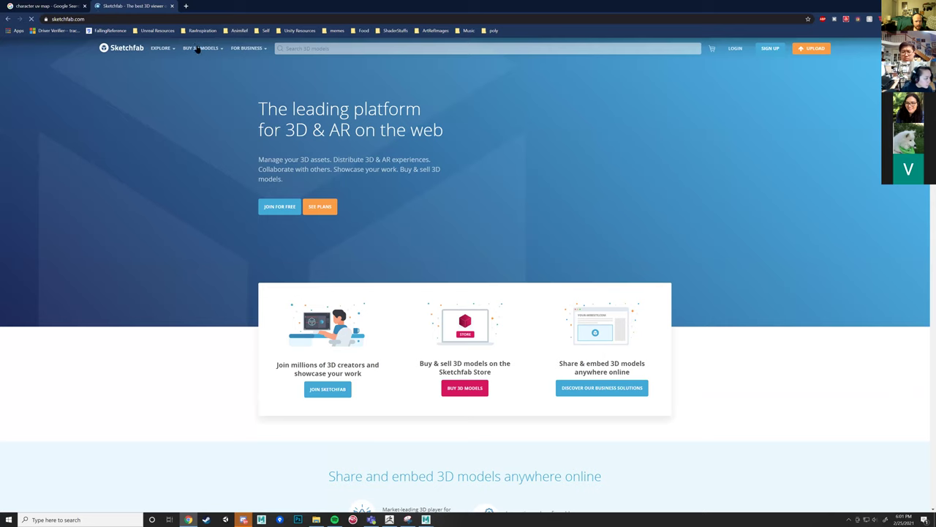
pyautogui.moveTo(197, 49)
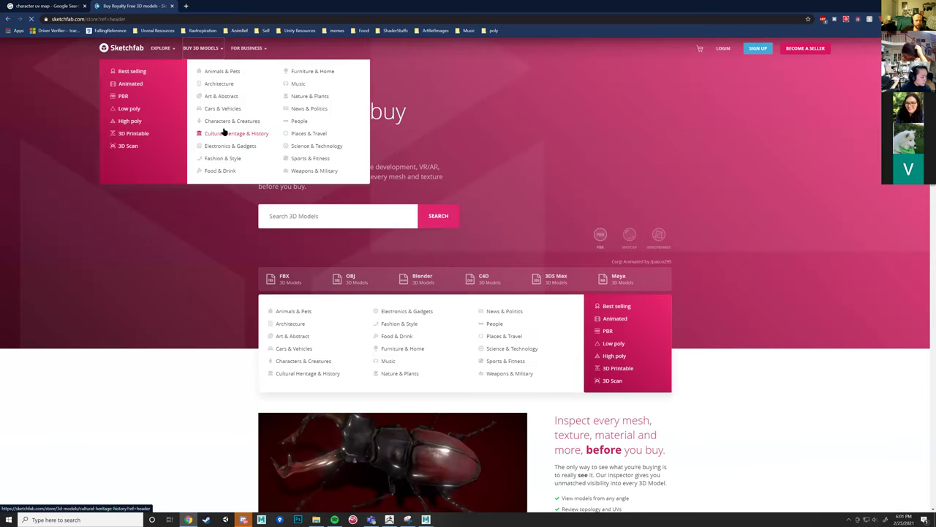
pyautogui.click(224, 124)
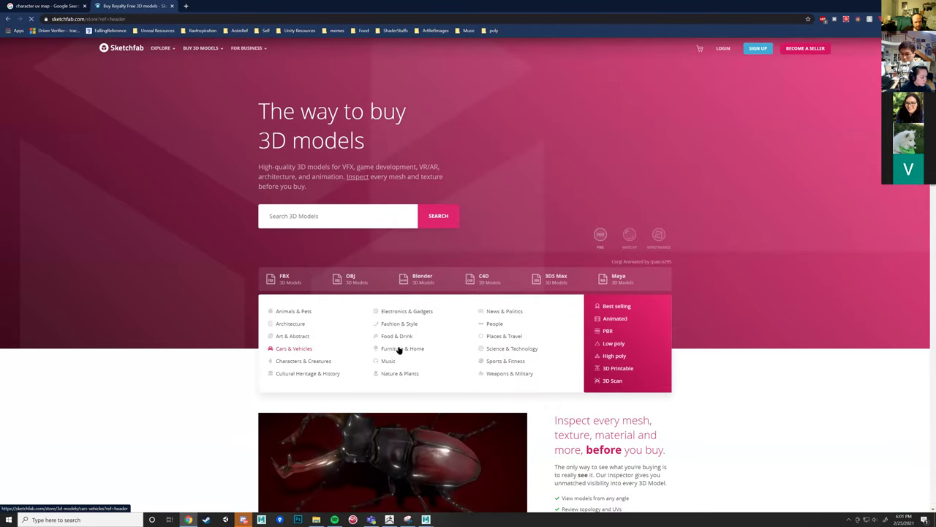
pyautogui.click(318, 358)
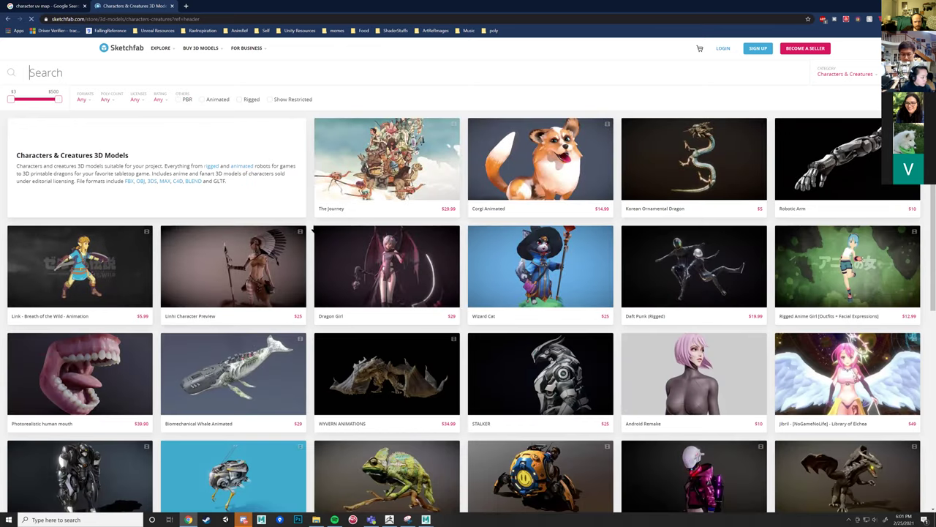
# Browse the Characters & Creatures models and open the William portrait model in a separate tab.
pyautogui.scroll(-2, 315, 228)
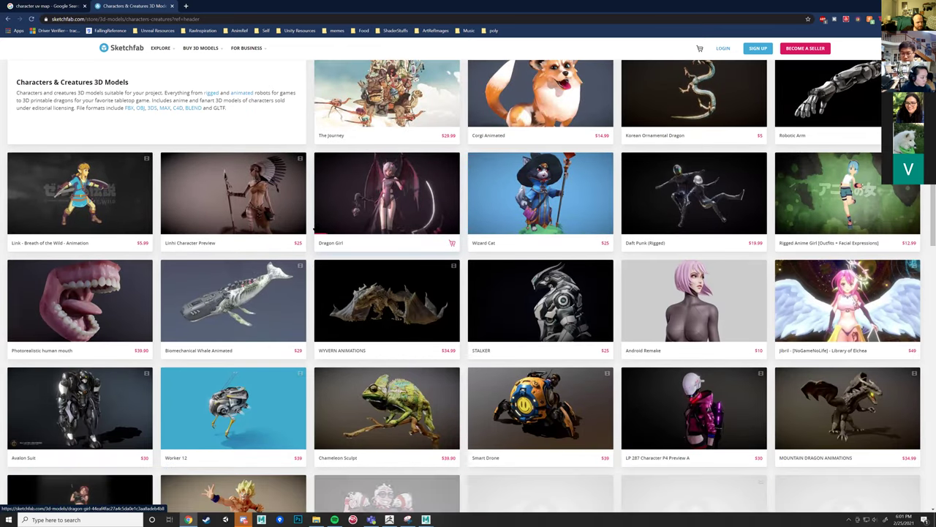
pyautogui.scroll(-2, 314, 228)
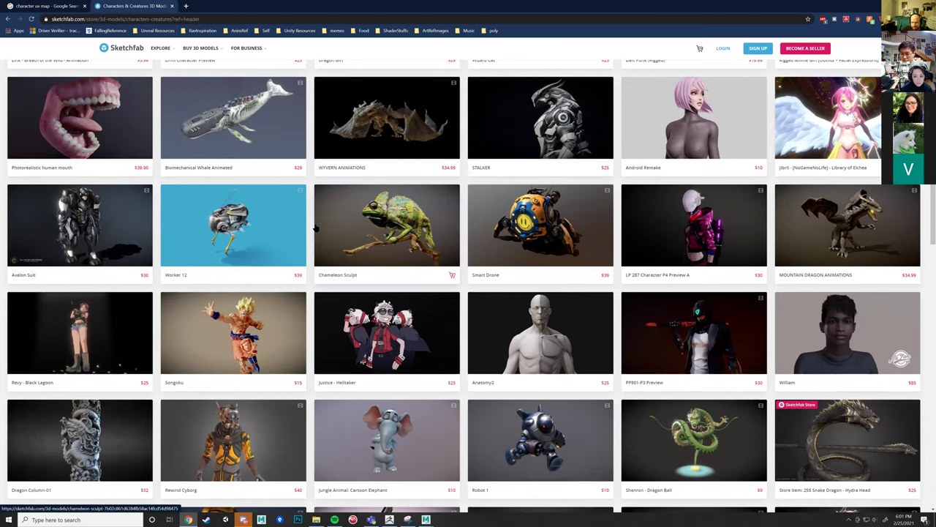
pyautogui.scroll(-2, 316, 228)
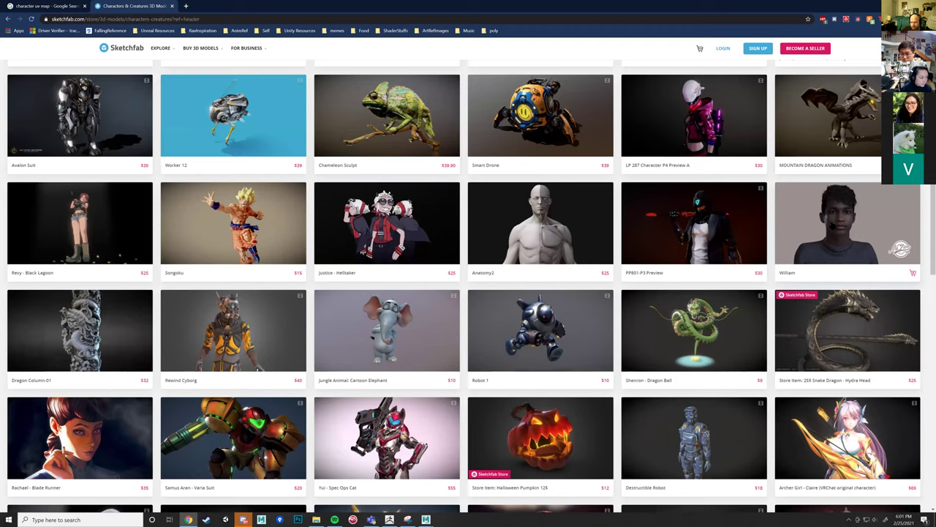
pyautogui.middleClick(847, 224)
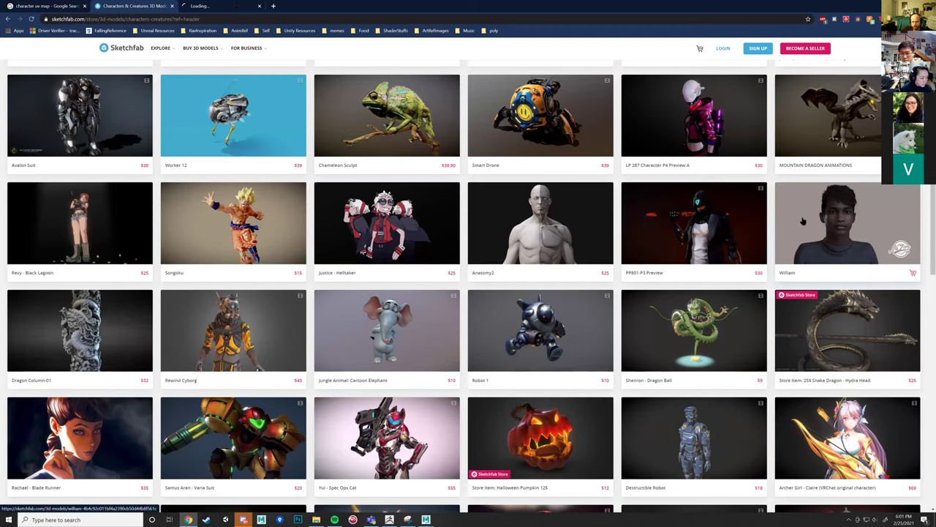
pyautogui.click(198, 7)
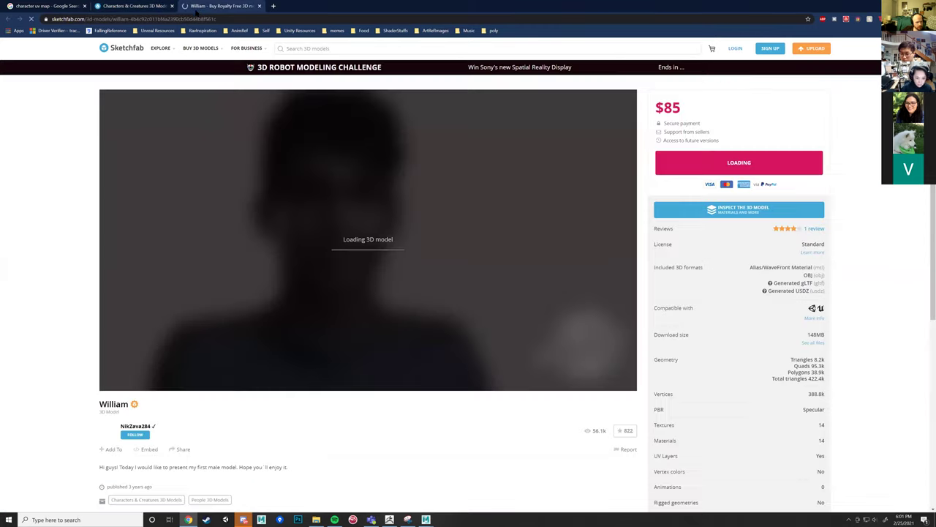
# Open the Dragon Column-01 model in another tab and return to the William model page.
pyautogui.click(146, 7)
pyautogui.middleClick(145, 380)
pyautogui.click(292, 6)
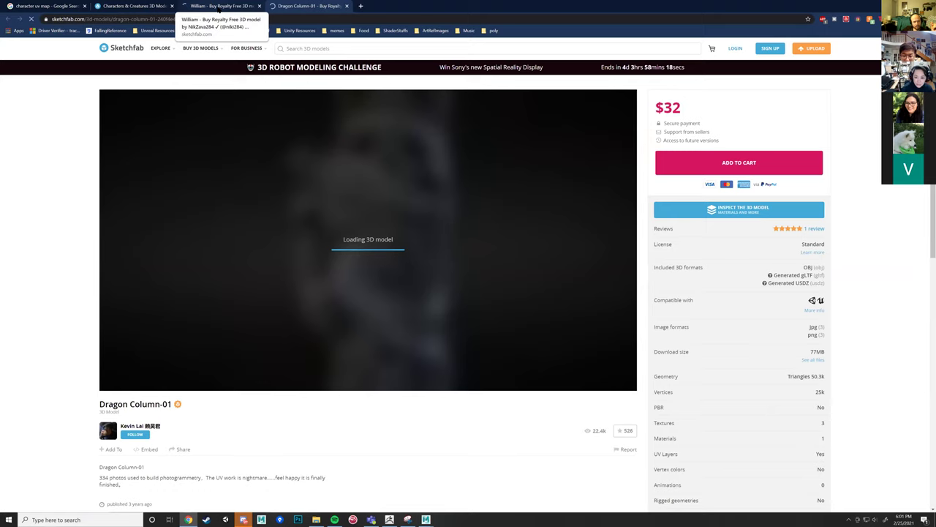
pyautogui.click(218, 7)
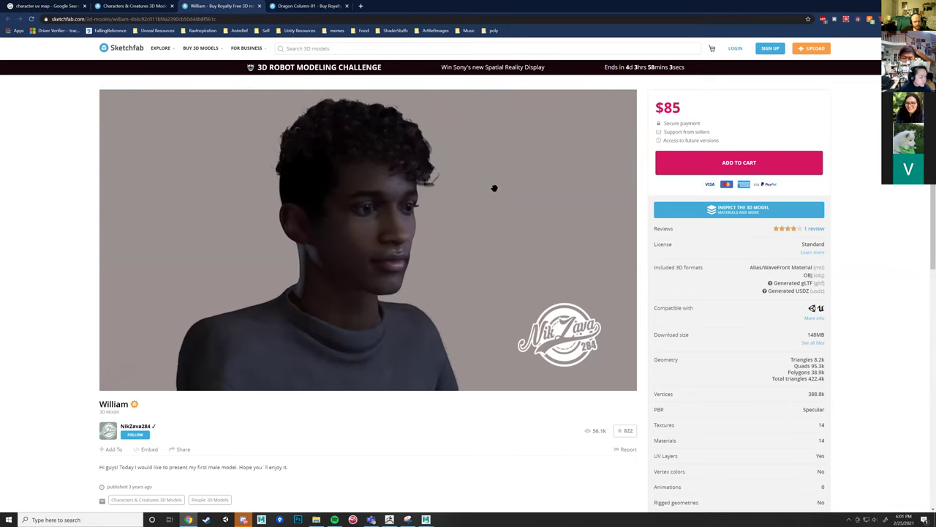
# Zoom in on the William model's face and display it as Matcap+Surface in the Model Inspector.
pyautogui.scroll(4, 495, 297)
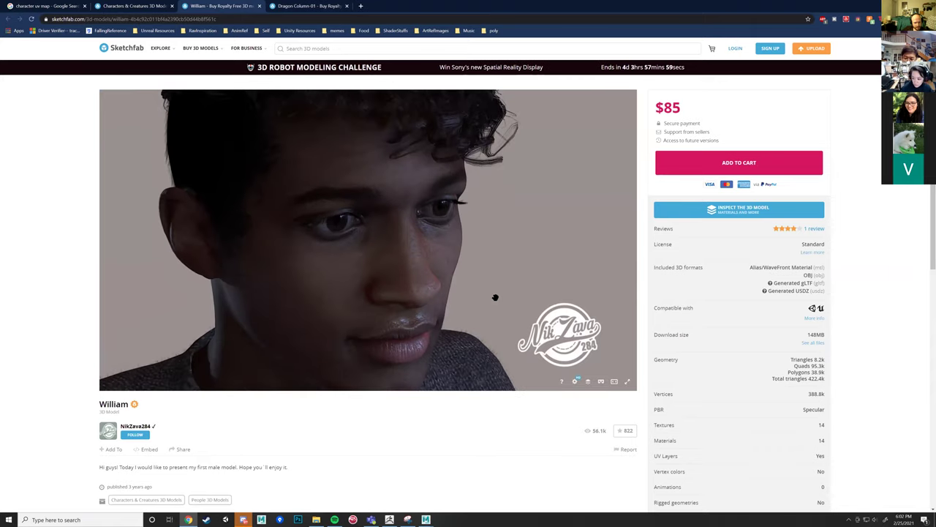
pyautogui.scroll(3, 497, 296)
pyautogui.moveTo(502, 293); pyautogui.dragTo(517, 267, button='right')
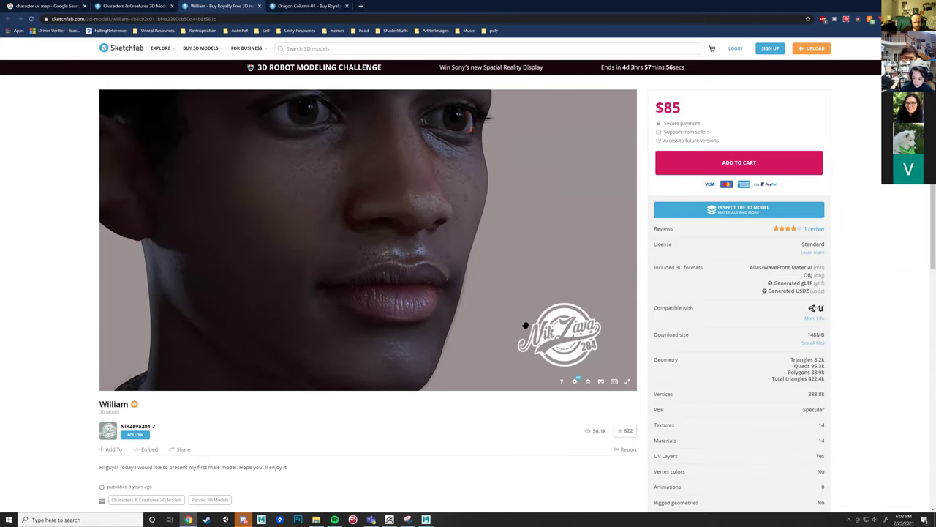
pyautogui.click(575, 381)
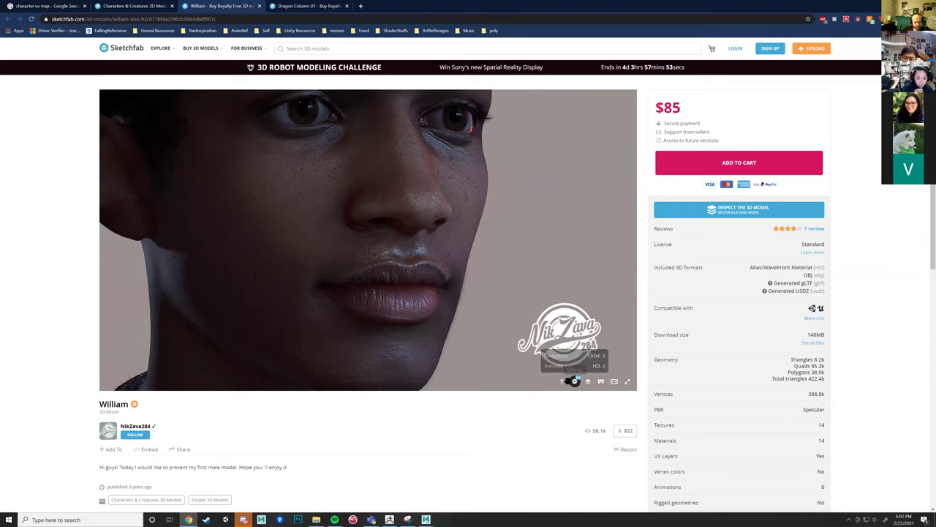
pyautogui.click(589, 381)
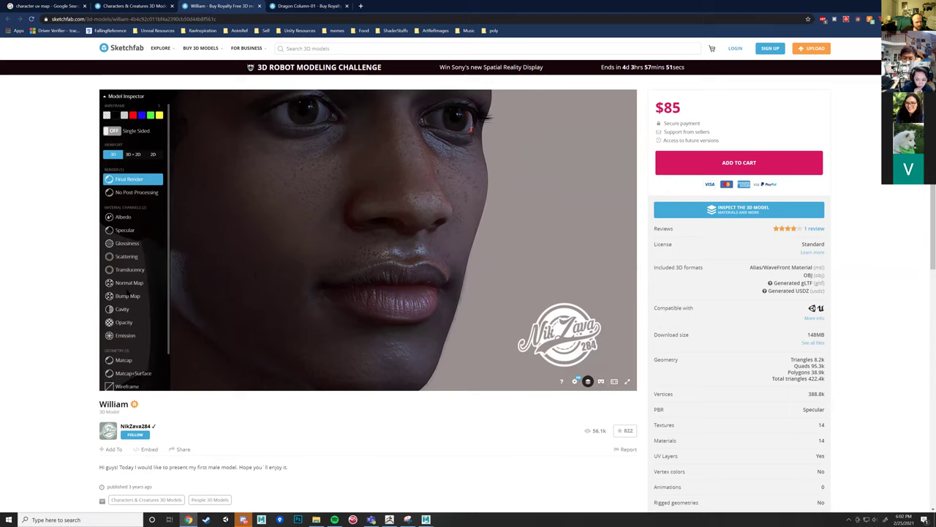
pyautogui.scroll(-1, 132, 294)
pyautogui.scroll(-1, 130, 292)
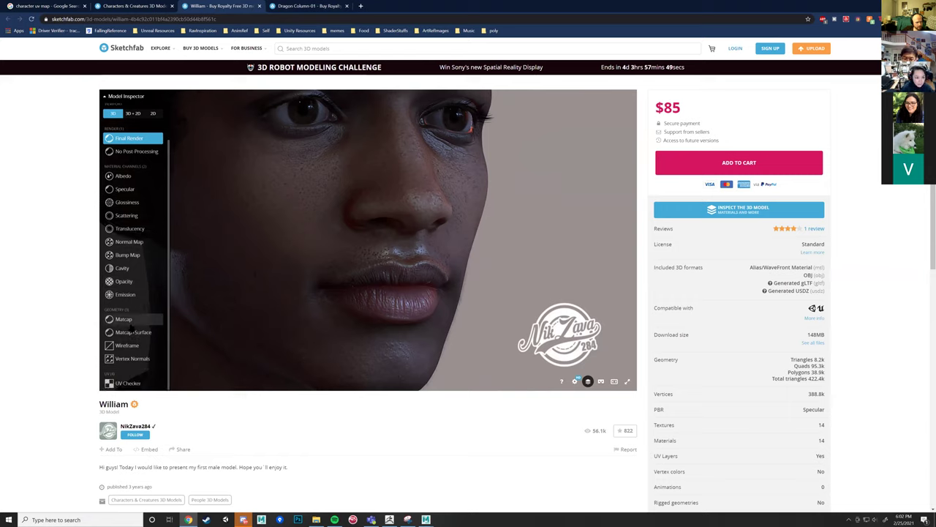
pyautogui.click(123, 319)
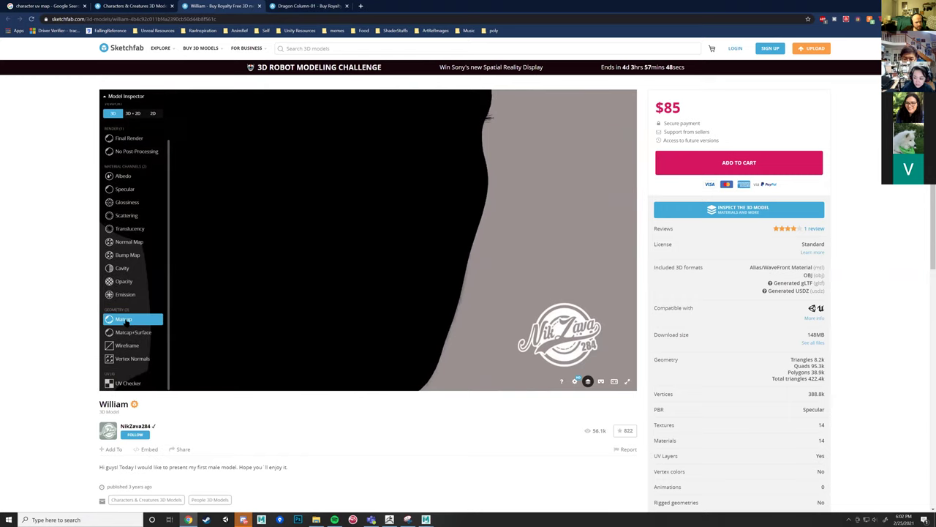
pyautogui.click(118, 332)
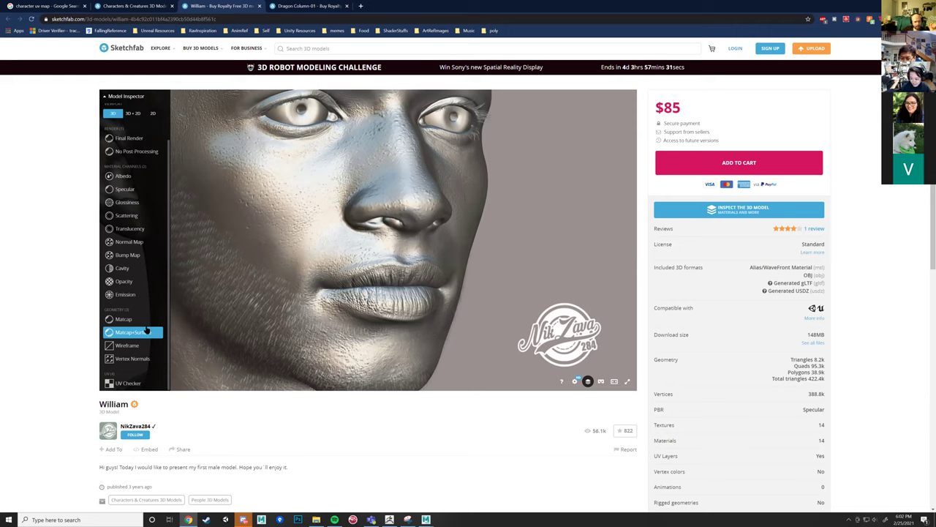
# Overlay a white wireframe on the William model and examine the face and cheek topology from different angles and distances.
pyautogui.scroll(2, 140, 214)
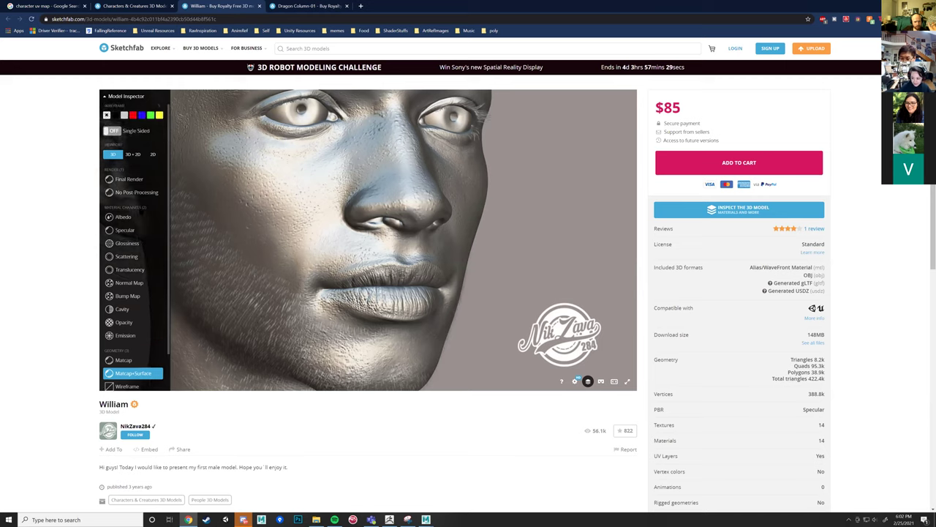
pyautogui.click(123, 115)
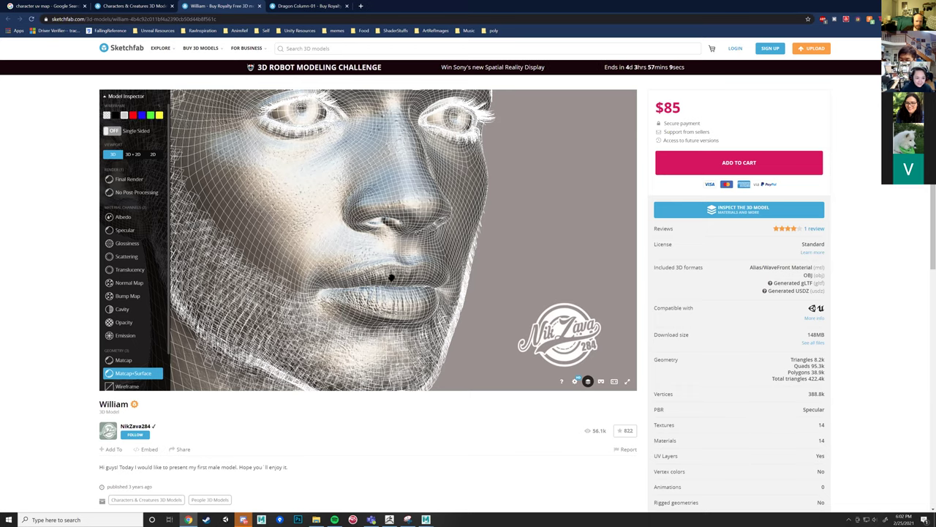
pyautogui.moveTo(517, 262)
pyautogui.mouseDown()
pyautogui.moveTo(546, 270)
pyautogui.moveTo(468, 186)
pyautogui.mouseUp()
pyautogui.moveTo(412, 196); pyautogui.dragTo(348, 234)
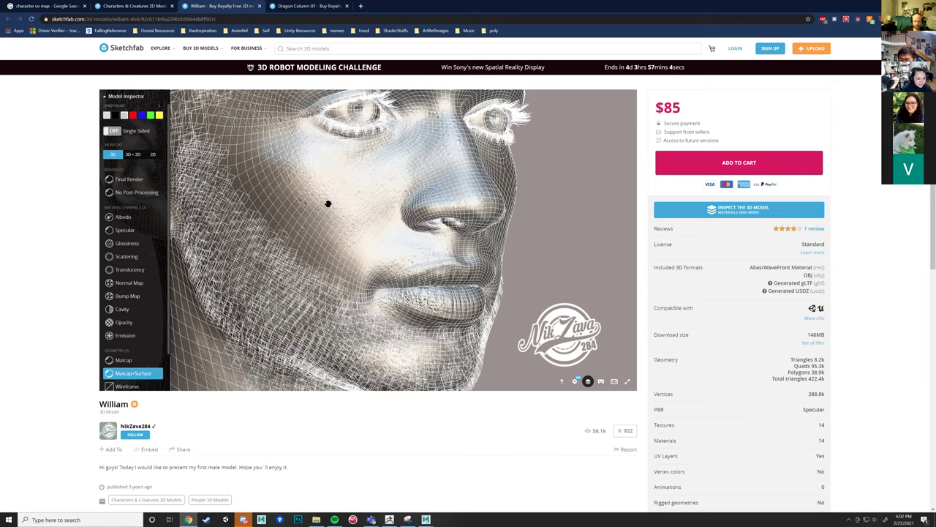
pyautogui.scroll(2, 328, 204)
pyautogui.scroll(5, 333, 212)
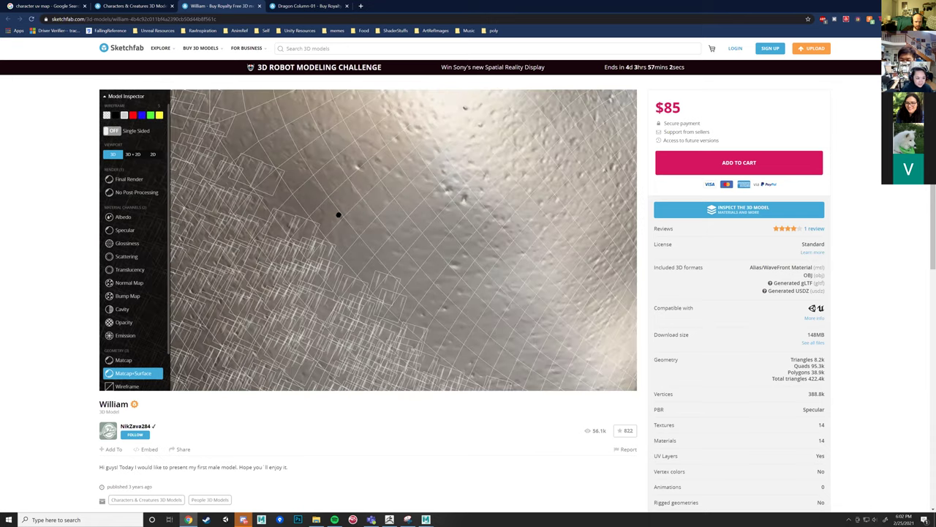
pyautogui.scroll(-4, 336, 215)
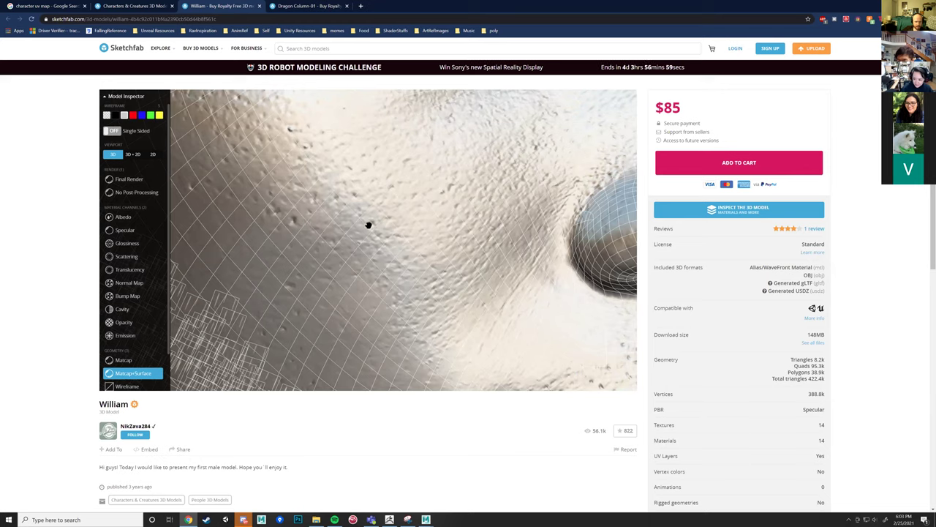
pyautogui.scroll(-4, 461, 242)
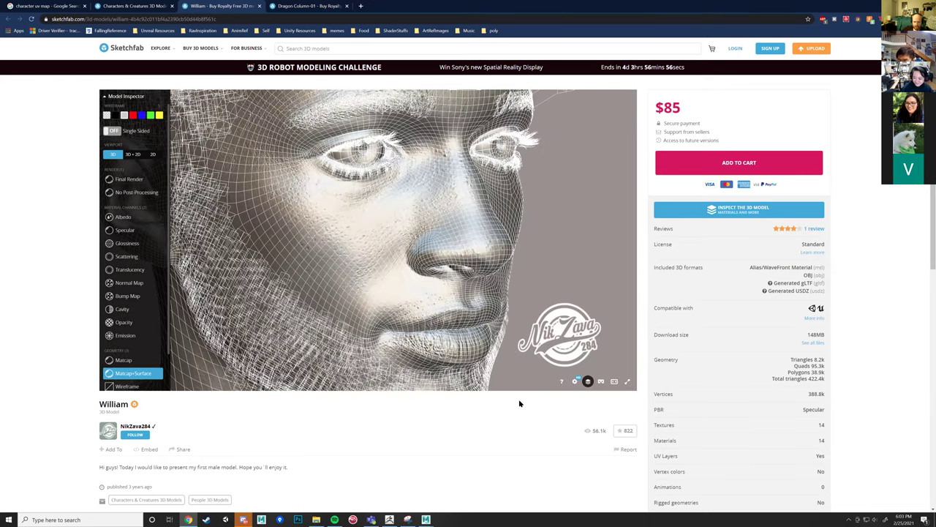
# Switch to Maya, leave Quad Draw, and select the retopologized mask, collar and waist mesh in object mode.
pyautogui.moveTo(426, 520)
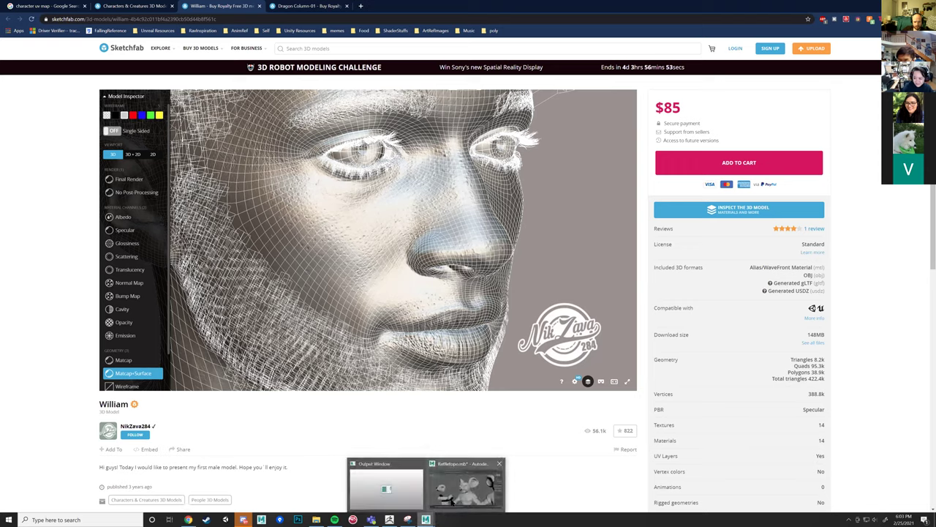
pyautogui.click(453, 503)
pyautogui.moveTo(358, 371)
pyautogui.keyDown('alt'); pyautogui.mouseDown()
pyautogui.moveTo(487, 320)
pyautogui.moveTo(461, 311)
pyautogui.mouseUp(); pyautogui.keyUp('alt')
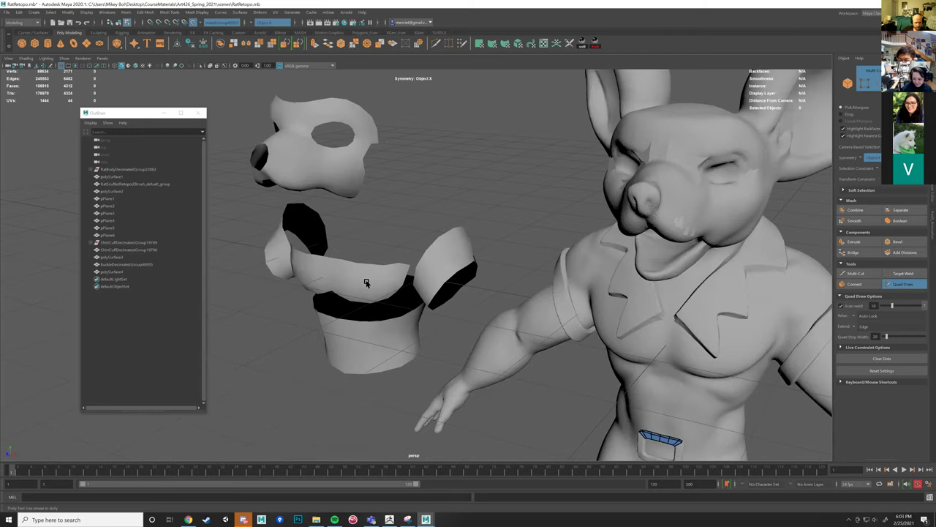
pyautogui.press('w')
pyautogui.click(371, 282)
pyautogui.moveTo(370, 298); pyautogui.dragTo(405, 276, button='right')
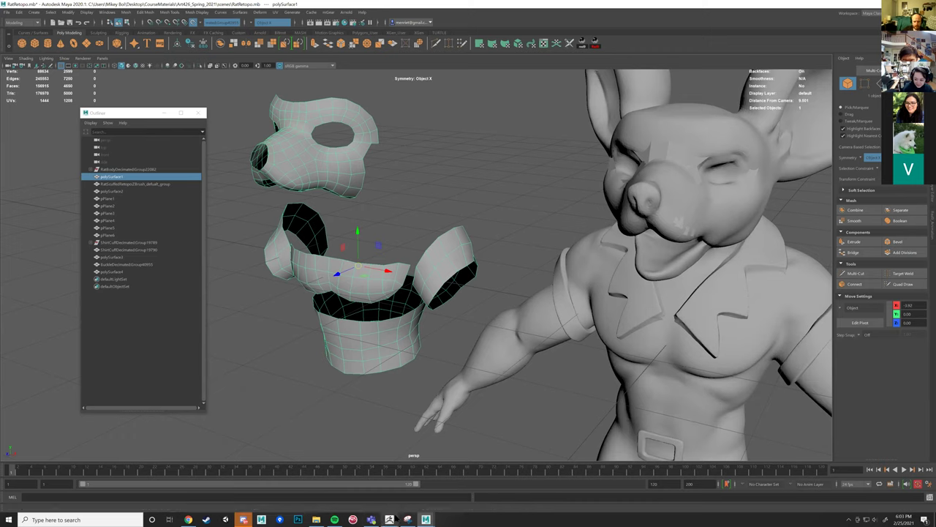
# Return to the William model in the browser, hide its wireframe, and examine the surface detail around the head.
pyautogui.moveTo(389, 519)
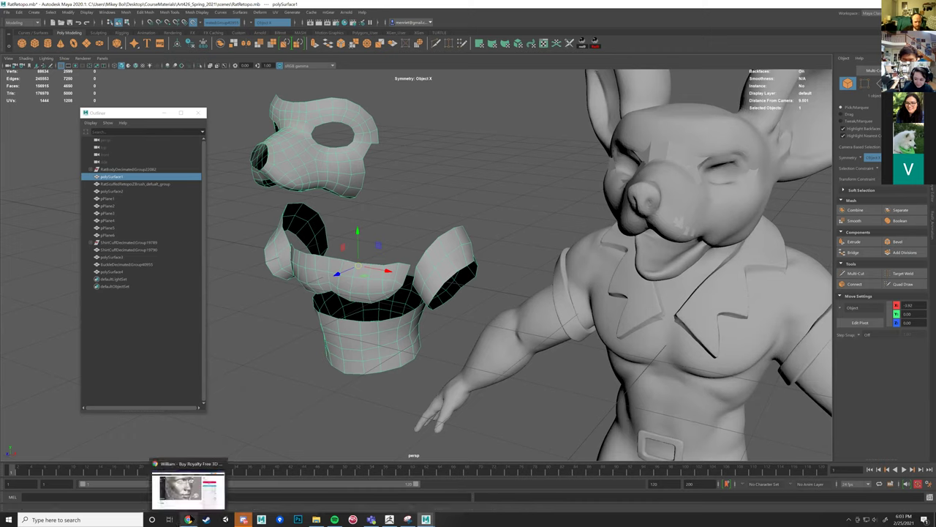
pyautogui.click(189, 487)
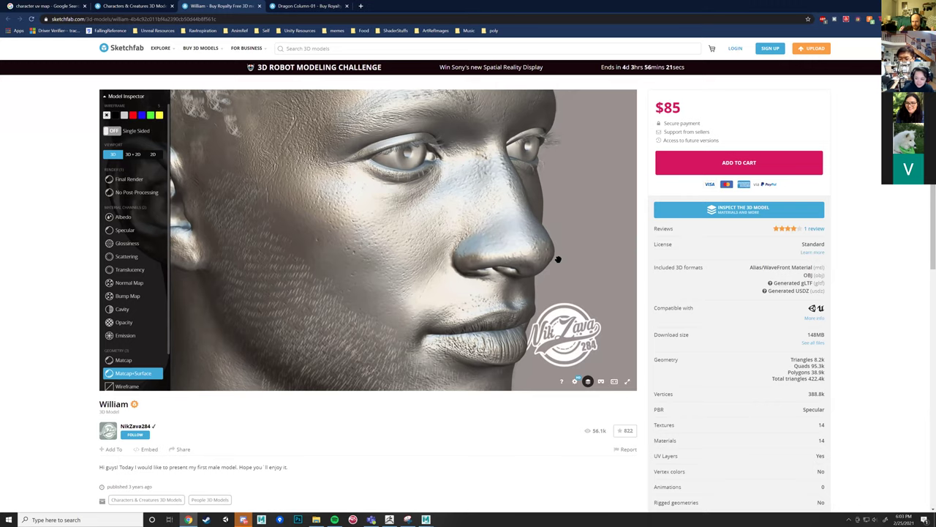
pyautogui.moveTo(564, 209)
pyautogui.mouseDown()
pyautogui.moveTo(595, 201)
pyautogui.moveTo(567, 212)
pyautogui.moveTo(548, 268)
pyautogui.moveTo(458, 254)
pyautogui.moveTo(521, 265)
pyautogui.moveTo(444, 261)
pyautogui.moveTo(372, 236)
pyautogui.moveTo(412, 236)
pyautogui.moveTo(341, 261)
pyautogui.mouseUp()
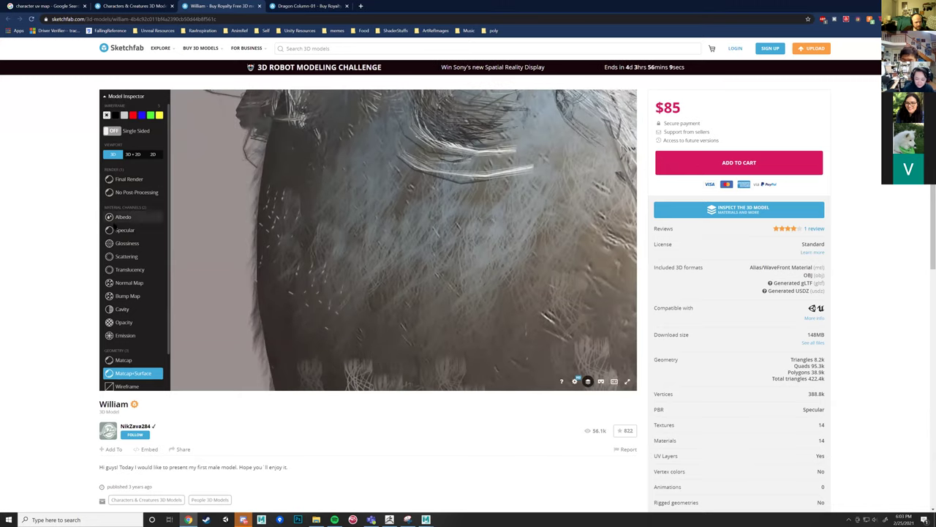
# Display the William model as Matcap, as Albedo, and in Final Render to compare its shading channels.
pyautogui.click(135, 360)
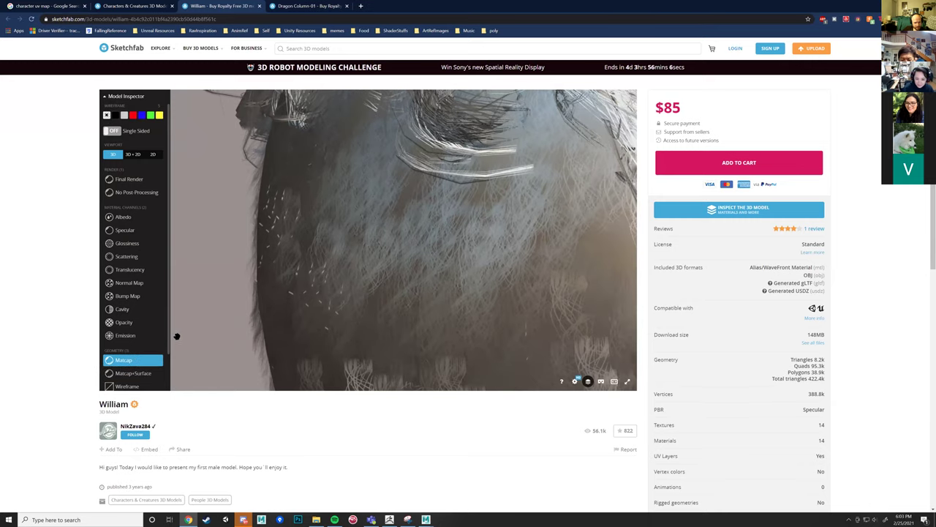
pyautogui.click(122, 217)
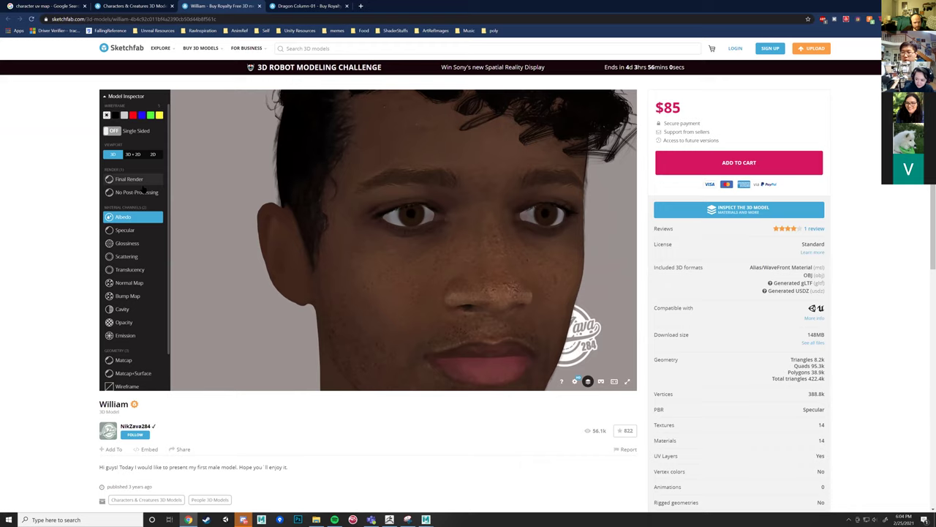
pyautogui.click(136, 181)
# Examine the skin detail around the nose, cheek and eye of the William model at close range.
pyautogui.moveTo(233, 216)
pyautogui.mouseDown()
pyautogui.moveTo(246, 215)
pyautogui.moveTo(222, 209)
pyautogui.moveTo(407, 232)
pyautogui.moveTo(359, 247)
pyautogui.moveTo(337, 242)
pyautogui.moveTo(447, 244)
pyautogui.mouseUp()
pyautogui.scroll(10, 358, 239)
pyautogui.scroll(-8, 418, 254)
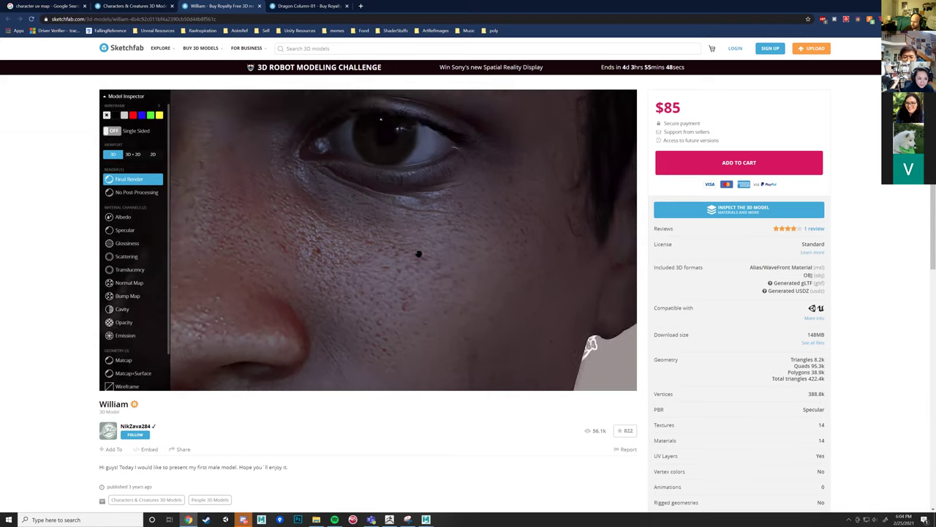
pyautogui.moveTo(422, 254); pyautogui.dragTo(512, 343)
pyautogui.doubleClick(384, 150)
pyautogui.moveTo(358, 322); pyautogui.dragTo(351, 278)
# Overlay a white wireframe on the rendered William model and examine the mesh of the hair and forehead.
pyautogui.click(124, 115)
pyautogui.moveTo(495, 335); pyautogui.dragTo(459, 299)
pyautogui.scroll(2, 495, 335)
pyautogui.scroll(2, 368, 240)
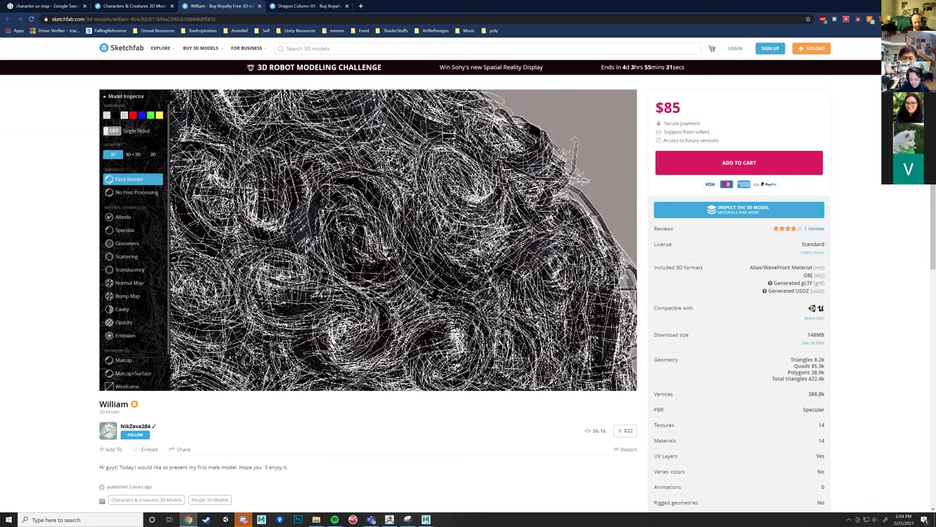
pyautogui.scroll(-3, 424, 243)
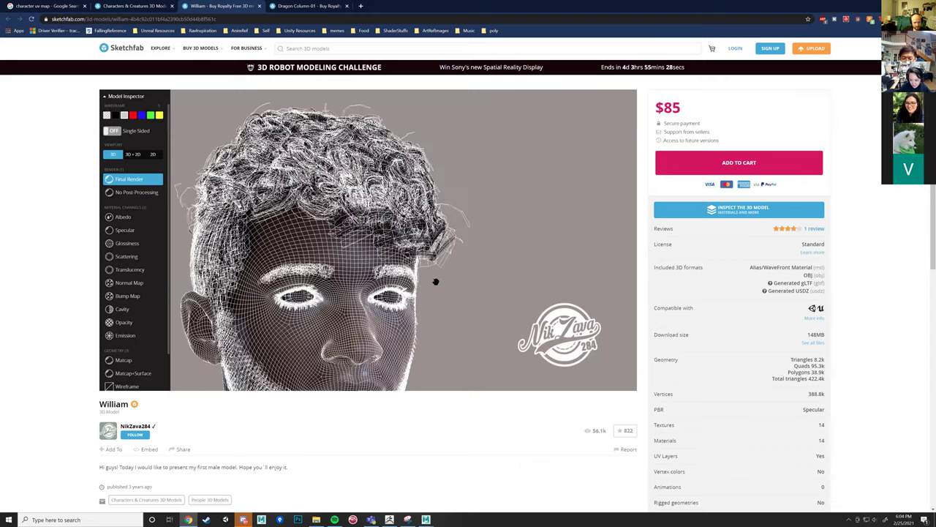
pyautogui.scroll(3, 460, 282)
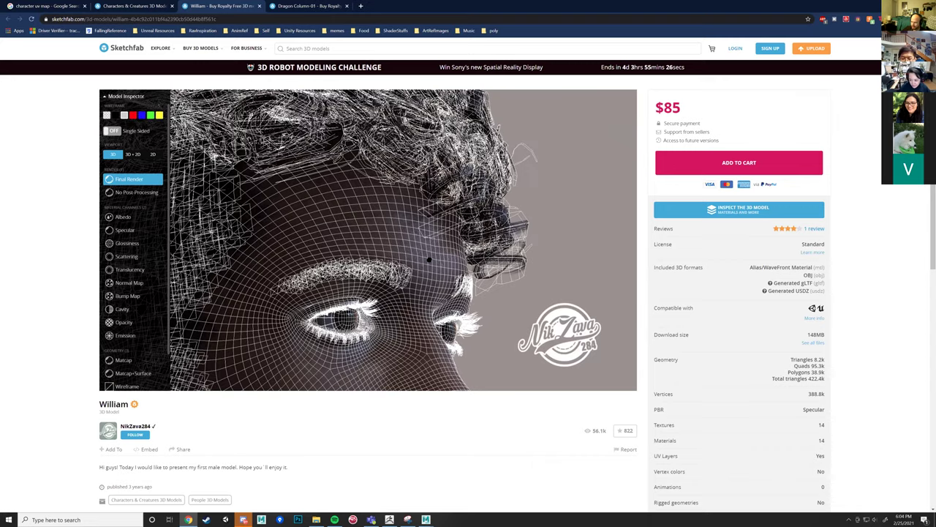
pyautogui.scroll(2, 440, 261)
pyautogui.moveTo(463, 266)
pyautogui.mouseDown()
pyautogui.moveTo(504, 263)
pyautogui.moveTo(471, 259)
pyautogui.moveTo(442, 314)
pyautogui.mouseUp()
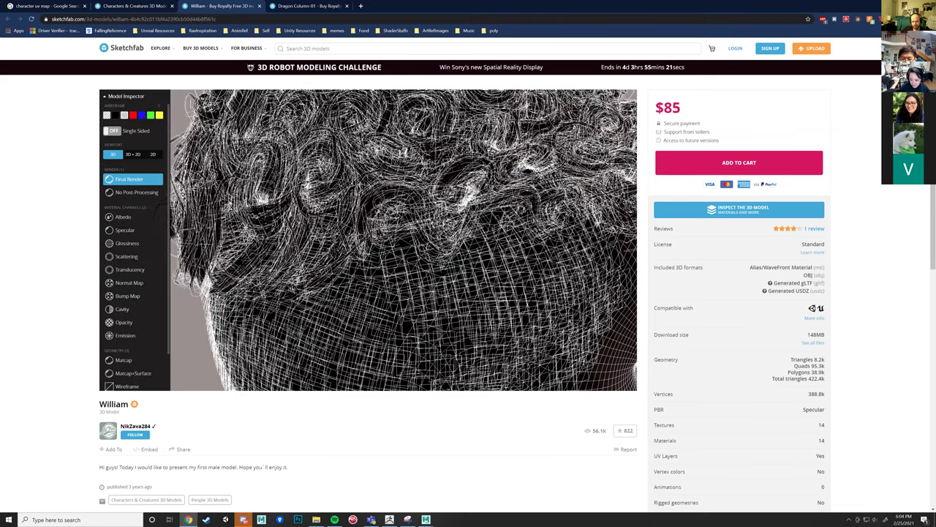
# Inspect the wireframe topology at the back of the head, the ear, the neck and the sweater.
pyautogui.scroll(-3, 449, 275)
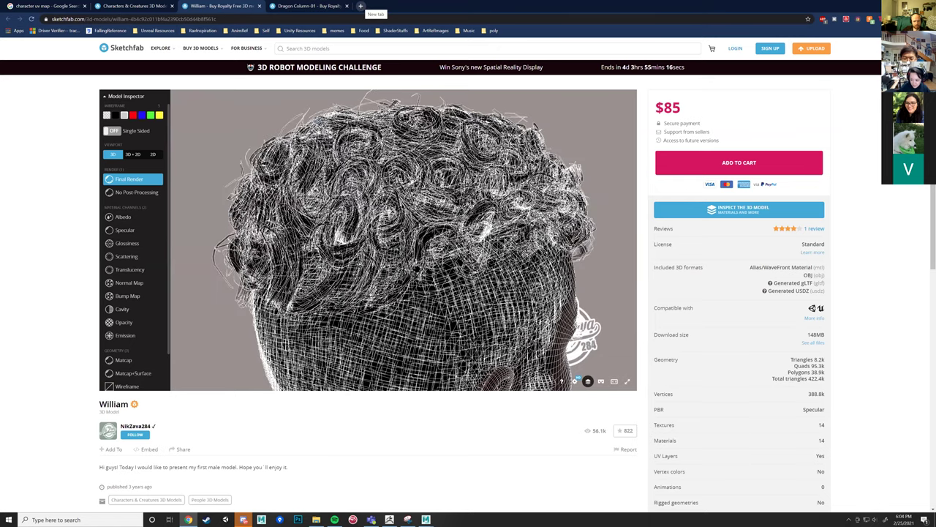
pyautogui.scroll(-3, 404, 240)
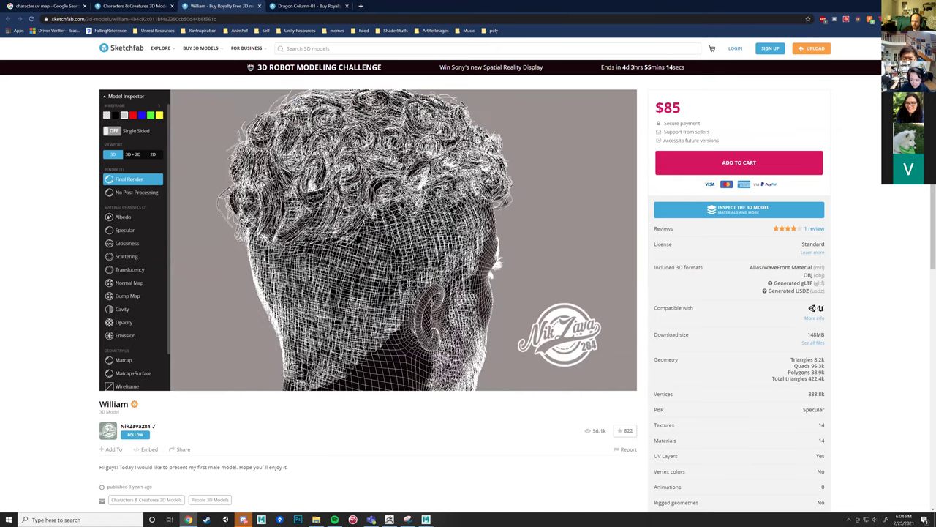
pyautogui.moveTo(367, 223); pyautogui.dragTo(416, 296)
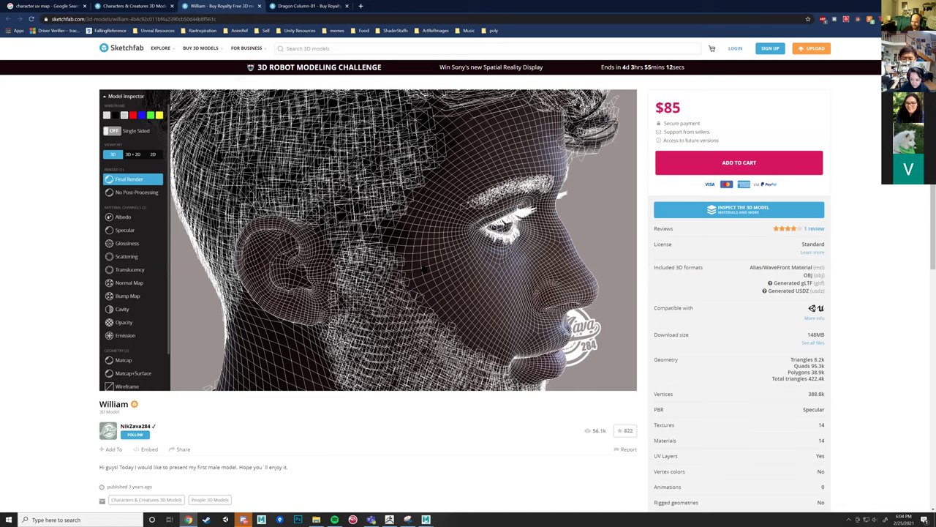
pyautogui.moveTo(417, 230)
pyautogui.mouseDown()
pyautogui.moveTo(422, 263)
pyautogui.moveTo(434, 258)
pyautogui.moveTo(414, 253)
pyautogui.moveTo(384, 272)
pyautogui.mouseUp()
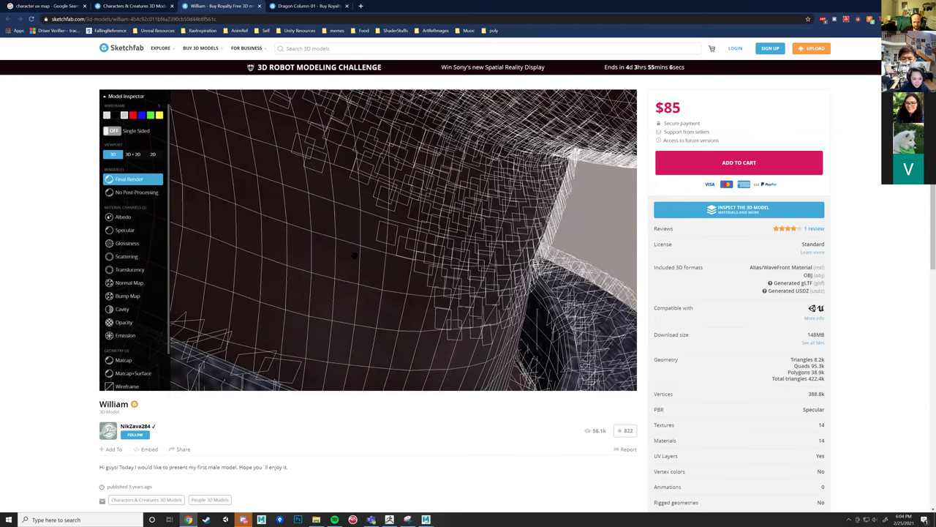
pyautogui.scroll(-8, 356, 268)
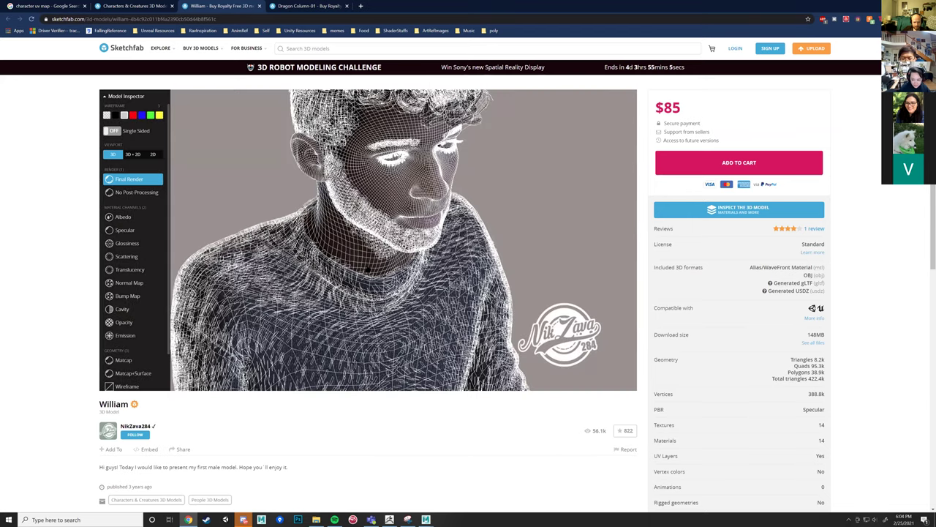
pyautogui.doubleClick(369, 270)
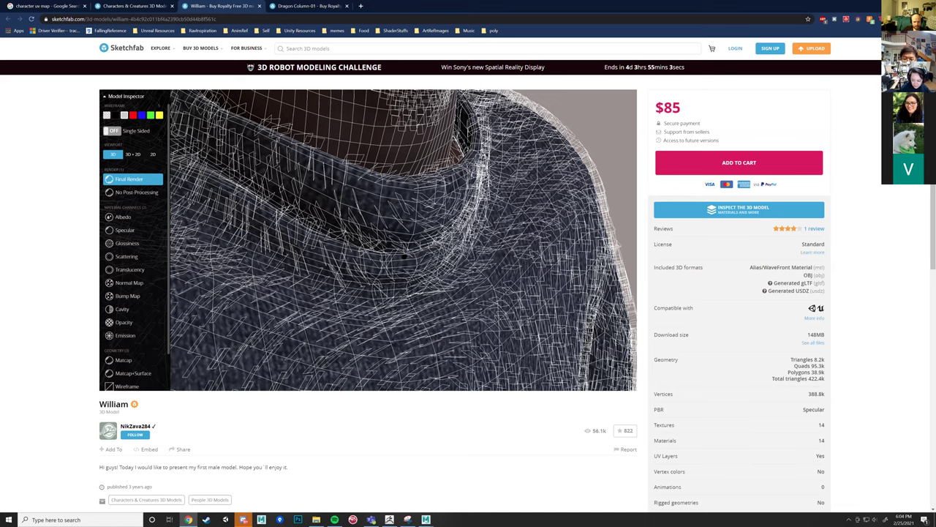
pyautogui.moveTo(369, 270); pyautogui.dragTo(294, 203)
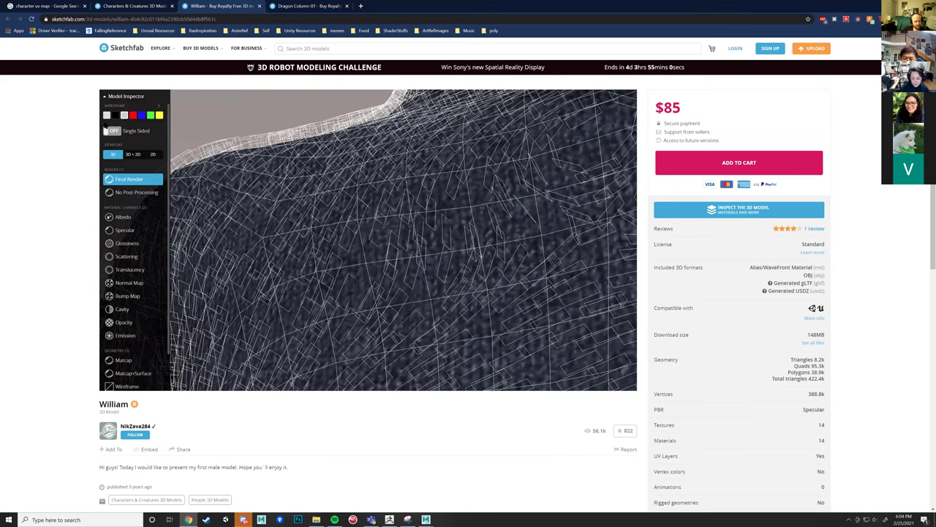
# Hide the wireframe and examine the sweater's knit texture up close and at a distance.
pyautogui.click(106, 115)
pyautogui.moveTo(313, 143); pyautogui.dragTo(322, 180)
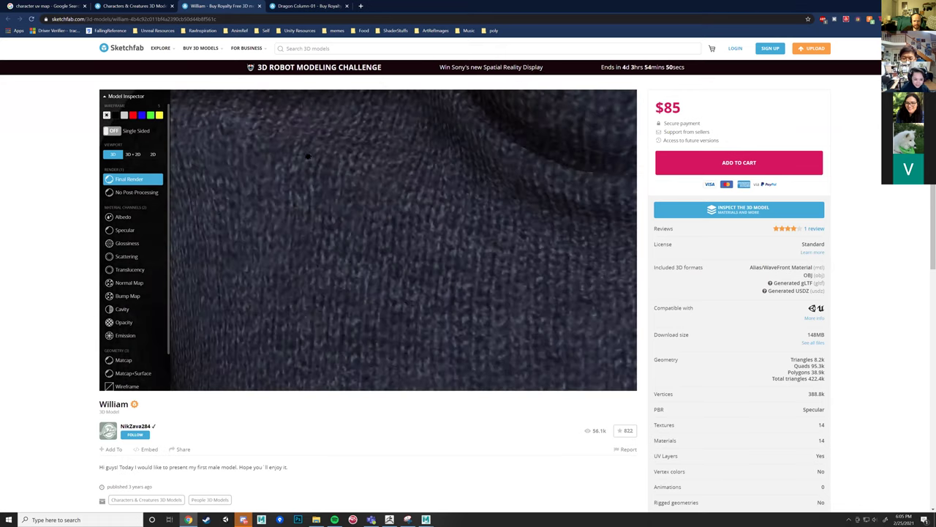
pyautogui.scroll(-5, 305, 155)
pyautogui.moveTo(350, 244)
pyautogui.mouseDown()
pyautogui.moveTo(341, 253)
pyautogui.moveTo(391, 297)
pyautogui.moveTo(412, 249)
pyautogui.moveTo(440, 262)
pyautogui.moveTo(432, 303)
pyautogui.moveTo(449, 306)
pyautogui.moveTo(436, 286)
pyautogui.moveTo(313, 286)
pyautogui.moveTo(394, 291)
pyautogui.mouseUp()
pyautogui.scroll(3, 430, 299)
pyautogui.scroll(3, 315, 287)
pyautogui.scroll(-5, 394, 290)
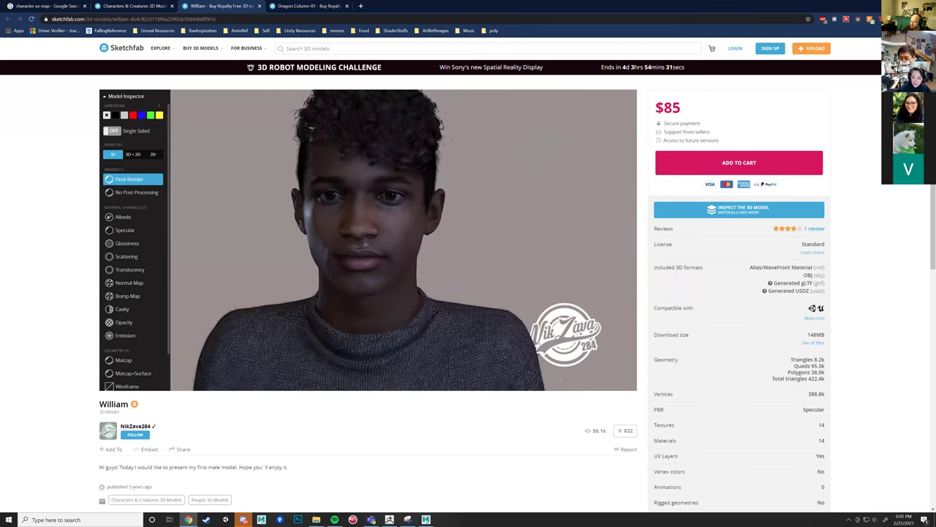
# Examine the rendered face from a three-quarter angle, focusing on the eyes, nose and lips.
pyautogui.moveTo(499, 238); pyautogui.dragTo(458, 265)
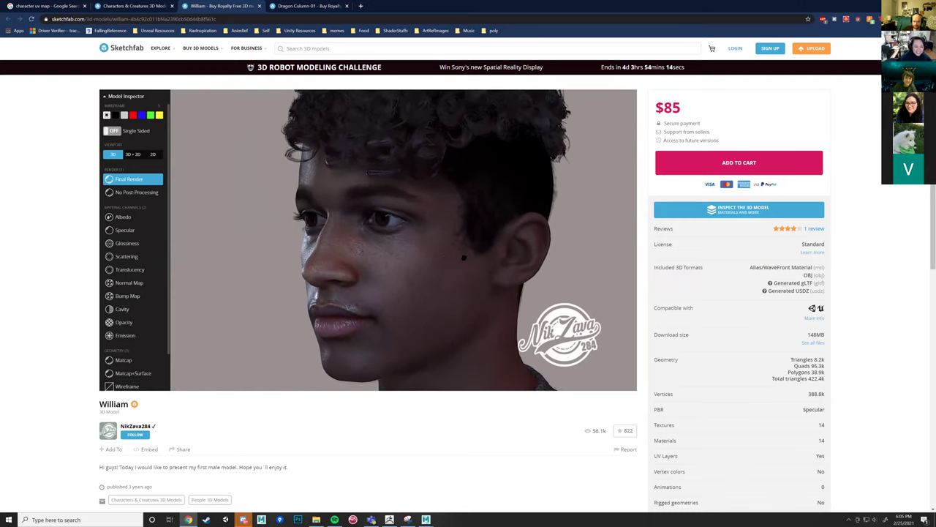
pyautogui.moveTo(464, 259); pyautogui.dragTo(483, 256, button='right')
pyautogui.scroll(2, 483, 257)
pyautogui.moveTo(368, 265)
pyautogui.mouseDown()
pyautogui.moveTo(389, 257)
pyautogui.moveTo(381, 261)
pyautogui.mouseUp()
pyautogui.scroll(3, 380, 261)
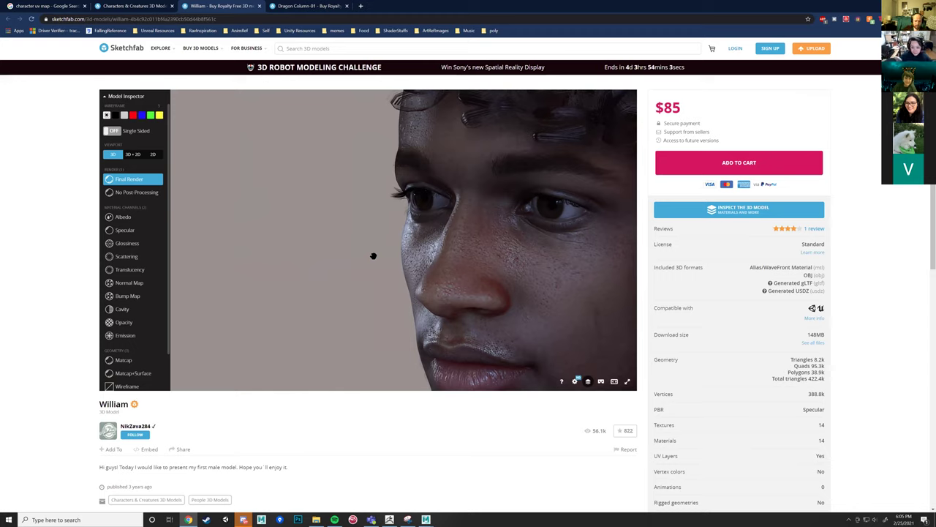
pyautogui.moveTo(420, 277)
pyautogui.mouseDown()
pyautogui.moveTo(401, 280)
pyautogui.moveTo(504, 280)
pyautogui.moveTo(376, 278)
pyautogui.moveTo(454, 269)
pyautogui.moveTo(420, 230)
pyautogui.moveTo(420, 337)
pyautogui.moveTo(424, 249)
pyautogui.moveTo(568, 272)
pyautogui.moveTo(348, 144)
pyautogui.mouseUp()
pyautogui.scroll(2, 406, 284)
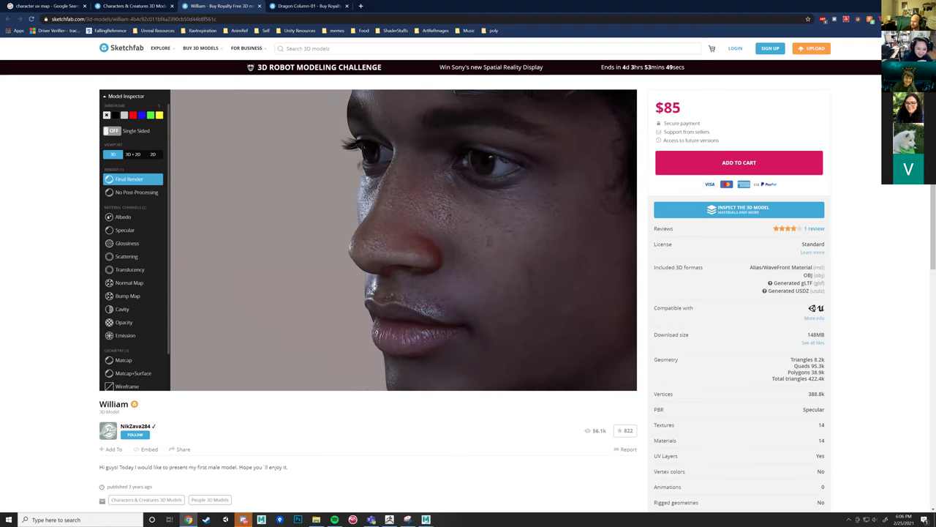
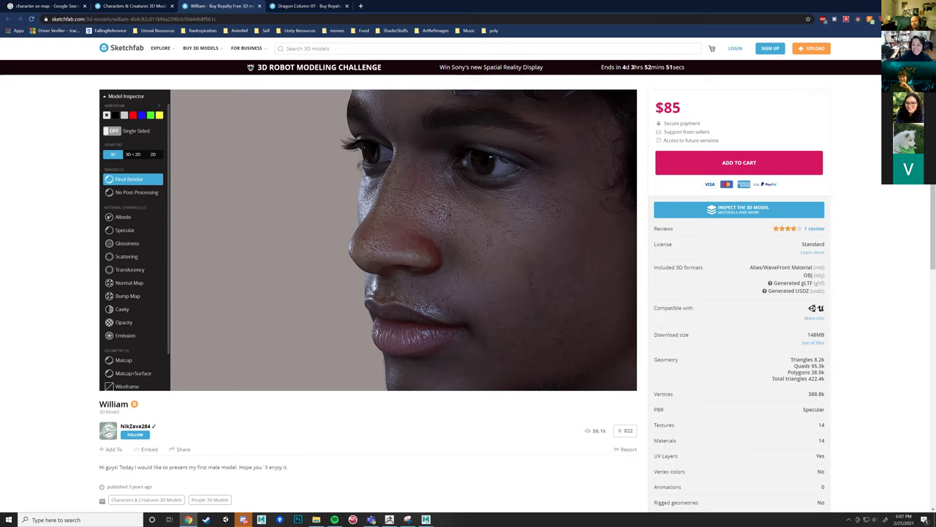
# Review the rendered head and upper body of the William model from several angles and distances.
pyautogui.moveTo(304, 244); pyautogui.dragTo(319, 241)
pyautogui.scroll(-5, 325, 237)
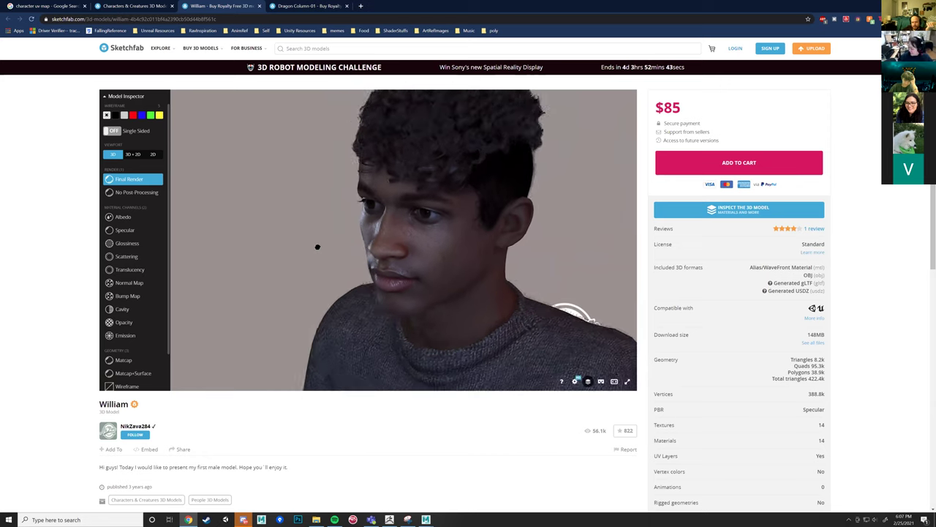
pyautogui.moveTo(324, 240); pyautogui.dragTo(320, 239)
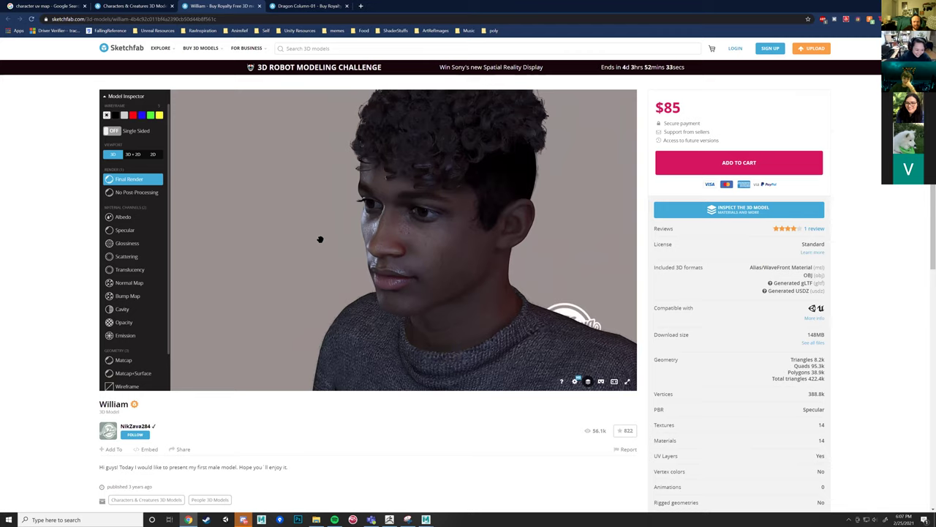
pyautogui.moveTo(320, 239)
pyautogui.mouseDown()
pyautogui.moveTo(441, 230)
pyautogui.moveTo(468, 264)
pyautogui.moveTo(485, 260)
pyautogui.moveTo(301, 251)
pyautogui.moveTo(332, 256)
pyautogui.moveTo(352, 239)
pyautogui.moveTo(354, 268)
pyautogui.moveTo(368, 253)
pyautogui.mouseUp()
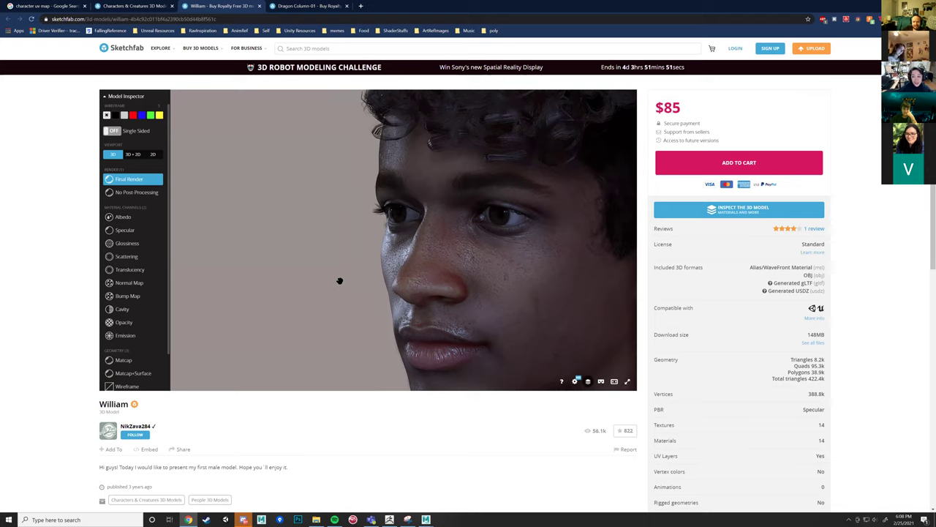
pyautogui.moveTo(334, 274)
pyautogui.mouseDown()
pyautogui.moveTo(348, 274)
pyautogui.moveTo(320, 276)
pyautogui.moveTo(326, 285)
pyautogui.moveTo(313, 285)
pyautogui.moveTo(317, 293)
pyautogui.moveTo(415, 294)
pyautogui.moveTo(335, 320)
pyautogui.moveTo(424, 300)
pyautogui.moveTo(412, 311)
pyautogui.moveTo(427, 255)
pyautogui.moveTo(493, 274)
pyautogui.moveTo(545, 350)
pyautogui.moveTo(420, 299)
pyautogui.moveTo(405, 266)
pyautogui.mouseUp()
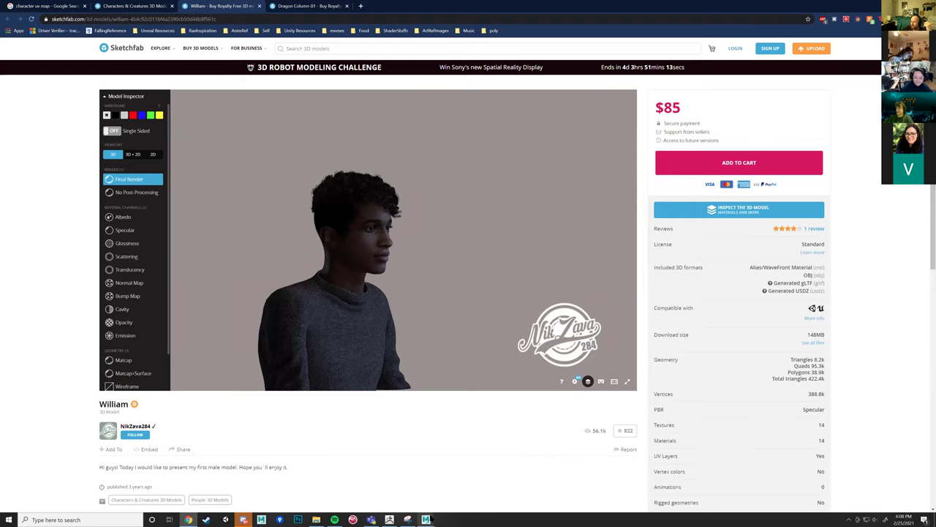
# Switch to Maya, reselect the retopologized mask, collar and waist mesh, and inspect it beside the rat sculpt.
pyautogui.moveTo(432, 519)
pyautogui.click(467, 487)
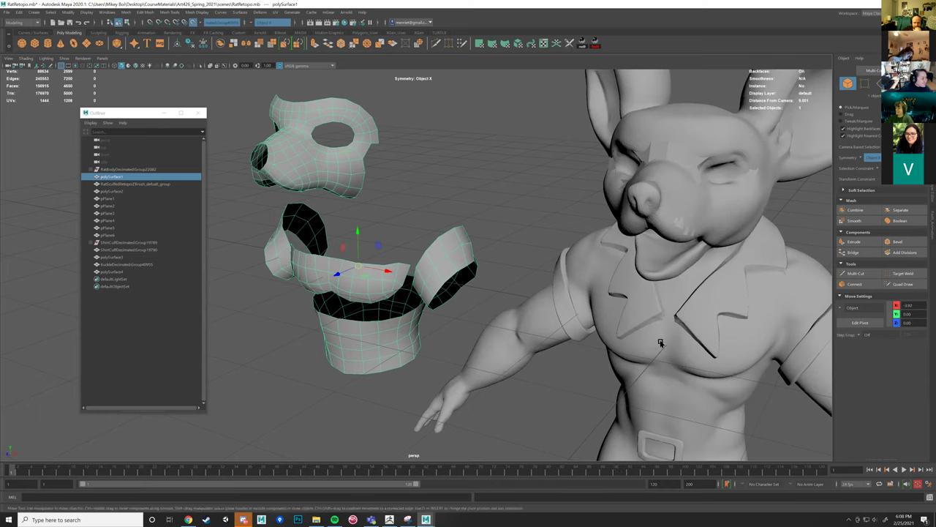
pyautogui.click(535, 229)
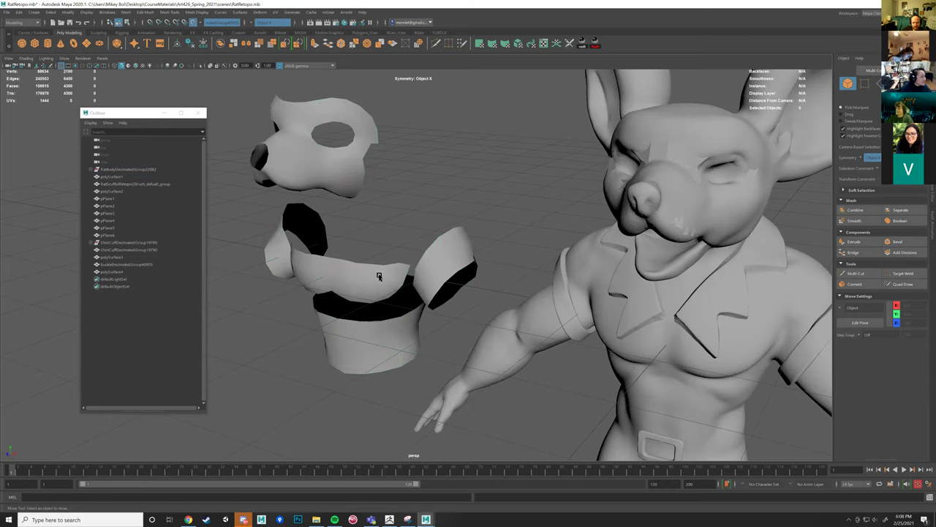
pyautogui.click(428, 273)
pyautogui.keyDown('alt'); pyautogui.moveTo(363, 292); pyautogui.dragTo(420, 309); pyautogui.keyUp('alt')
pyautogui.keyDown('alt'); pyautogui.moveTo(419, 310); pyautogui.dragTo(625, 316, button='middle'); pyautogui.keyUp('alt')
pyautogui.keyDown('alt'); pyautogui.moveTo(625, 316); pyautogui.dragTo(559, 321); pyautogui.keyUp('alt')
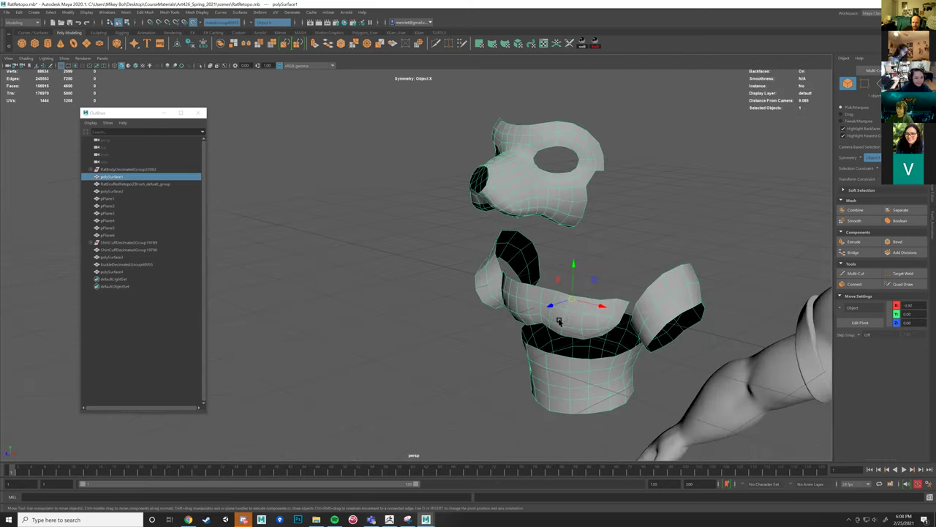
pyautogui.keyDown('alt'); pyautogui.moveTo(559, 321); pyautogui.dragTo(468, 309, button='middle'); pyautogui.keyUp('alt')
pyautogui.keyDown('alt'); pyautogui.moveTo(634, 303); pyautogui.dragTo(569, 321, button='middle'); pyautogui.keyUp('alt')
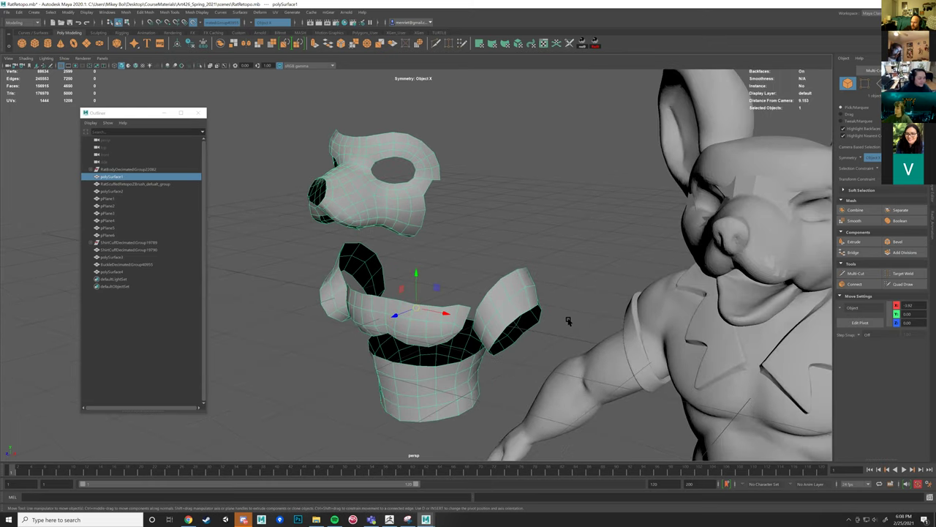
pyautogui.keyDown('alt'); pyautogui.moveTo(568, 322); pyautogui.dragTo(570, 322); pyautogui.keyUp('alt')
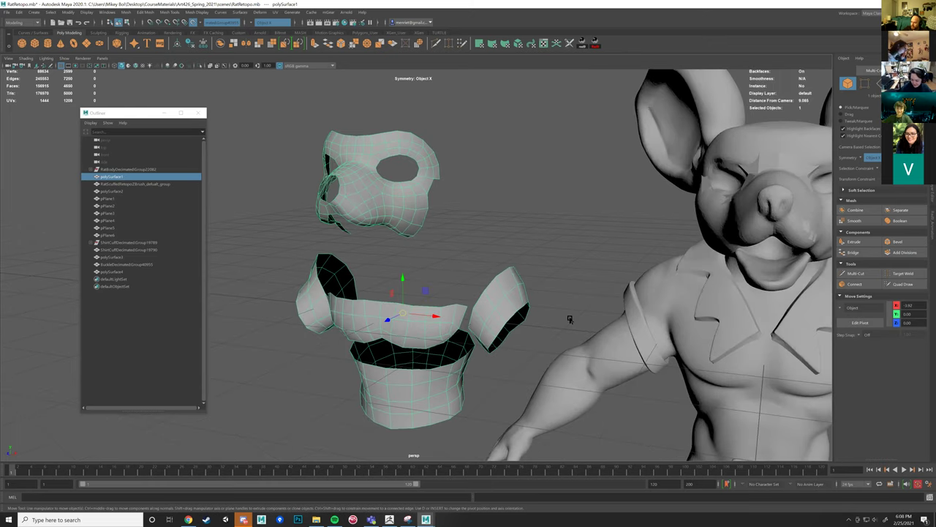
# Compare the deselected retopology mesh with the full sculpt, and reselect it for a close look at its collar and waist.
pyautogui.click(582, 316)
pyautogui.keyDown('alt'); pyautogui.moveTo(583, 319); pyautogui.dragTo(470, 307); pyautogui.keyUp('alt')
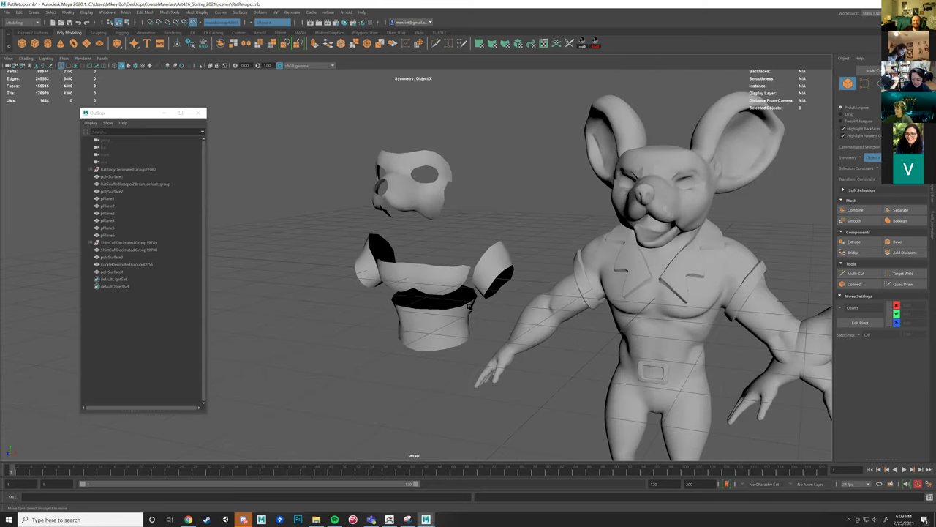
pyautogui.click(470, 307)
pyautogui.press('f')
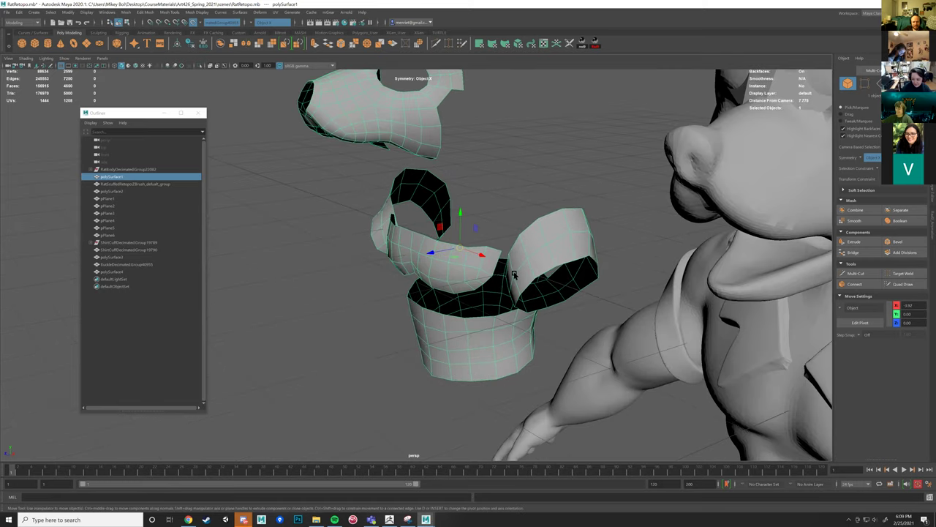
pyautogui.scroll(5, 515, 274)
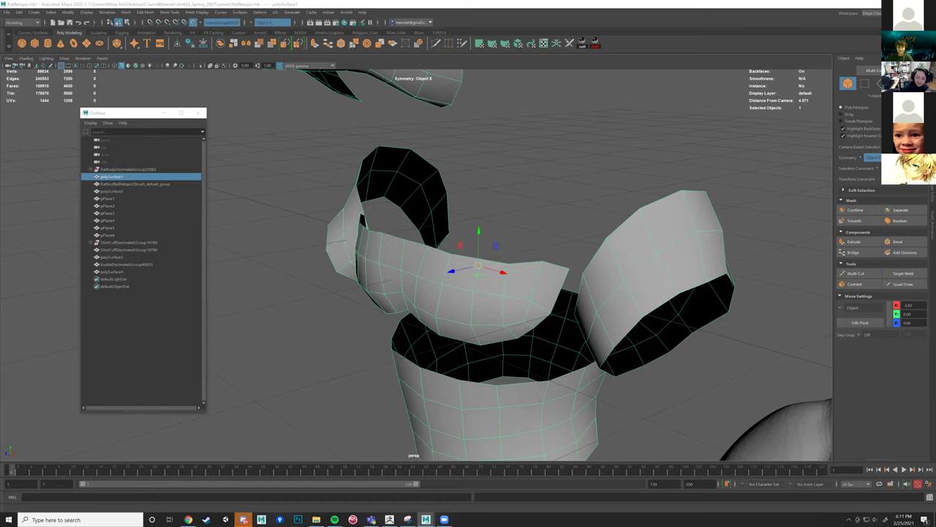
# Switch to Discord, open the art-sharing-channel, and join the "Office Hours" voice channel.
pyautogui.click(243, 519)
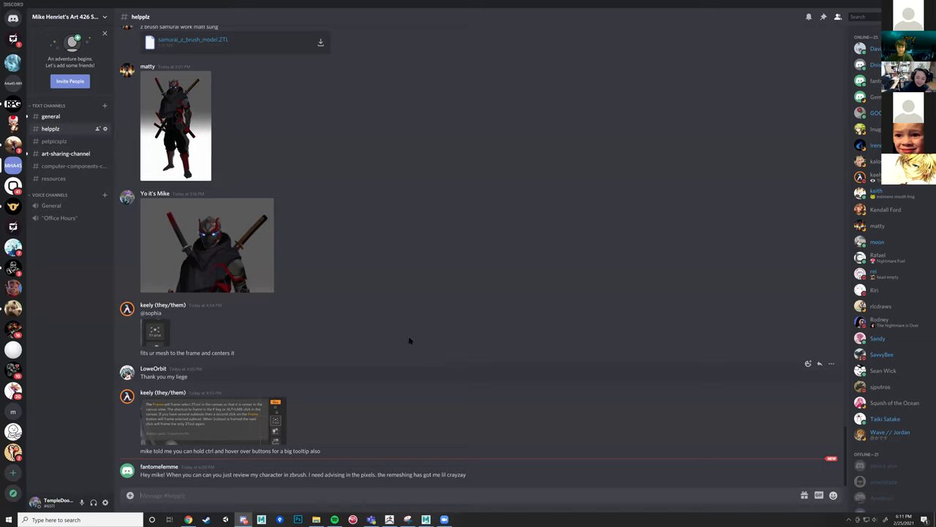
pyautogui.click(69, 155)
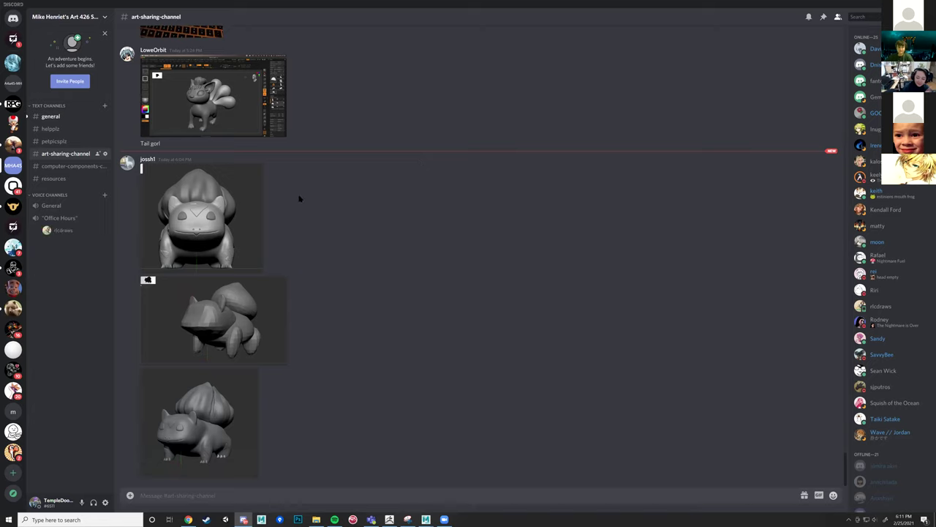
pyautogui.click(73, 220)
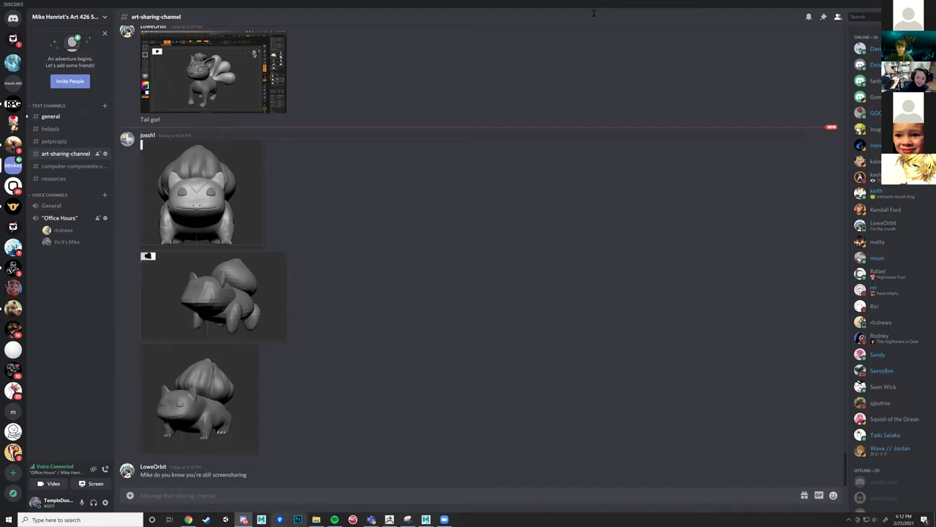
# Reply "ty!" in the art-sharing-channel.
pyautogui.write('ty')
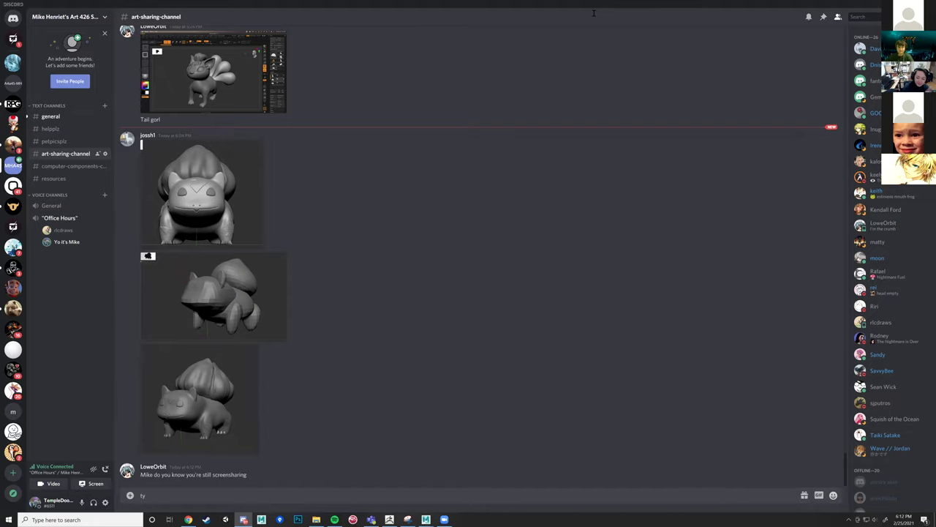
pyautogui.write('!')
pyautogui.press('Return')
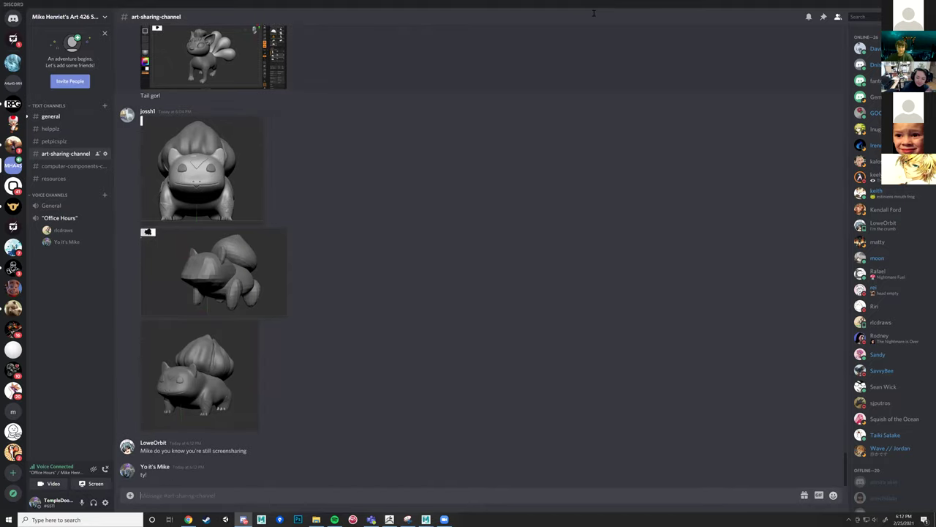
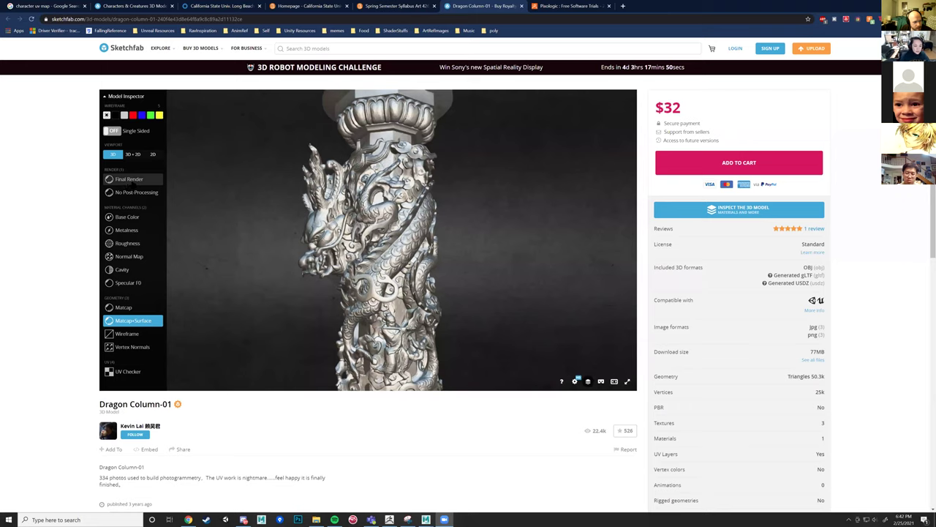
# Show the Dragon Column-01 model in Final Render and examine its carved scales, scroll and dragon heads up close.
pyautogui.click(128, 179)
pyautogui.moveTo(531, 252)
pyautogui.mouseDown()
pyautogui.moveTo(490, 257)
pyautogui.moveTo(502, 236)
pyautogui.moveTo(498, 271)
pyautogui.moveTo(446, 256)
pyautogui.moveTo(441, 273)
pyautogui.moveTo(397, 249)
pyautogui.moveTo(383, 254)
pyautogui.mouseUp()
pyautogui.scroll(3, 489, 258)
pyautogui.scroll(-3, 432, 268)
pyautogui.scroll(4, 408, 256)
pyautogui.moveTo(384, 255); pyautogui.dragTo(385, 230, button='right')
pyautogui.scroll(5, 385, 230)
pyautogui.scroll(-5, 393, 229)
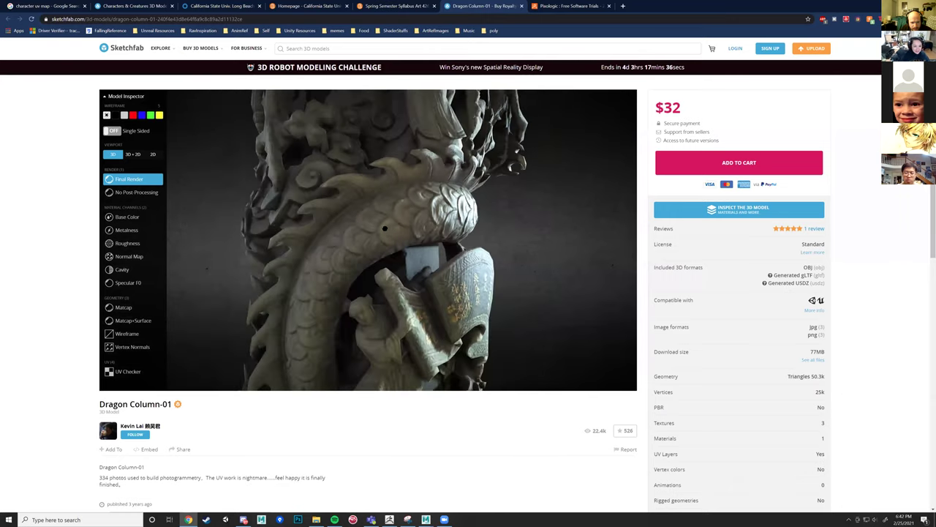
pyautogui.moveTo(393, 229); pyautogui.dragTo(398, 238, button='right')
pyautogui.moveTo(398, 238)
pyautogui.mouseDown()
pyautogui.moveTo(489, 290)
pyautogui.moveTo(391, 270)
pyautogui.mouseUp()
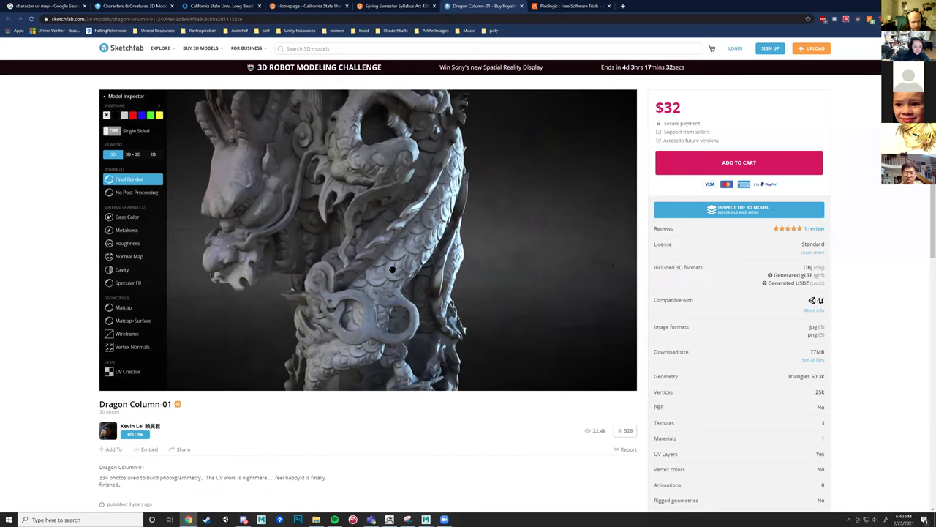
# Overlay a light wireframe on the column and examine the mesh around the carved loops, dragon head and hair.
pyautogui.click(124, 116)
pyautogui.doubleClick(336, 172)
pyautogui.moveTo(354, 248)
pyautogui.mouseDown()
pyautogui.moveTo(385, 267)
pyautogui.moveTo(384, 252)
pyautogui.moveTo(354, 273)
pyautogui.moveTo(378, 267)
pyautogui.moveTo(369, 278)
pyautogui.moveTo(459, 238)
pyautogui.moveTo(423, 252)
pyautogui.moveTo(363, 226)
pyautogui.mouseUp()
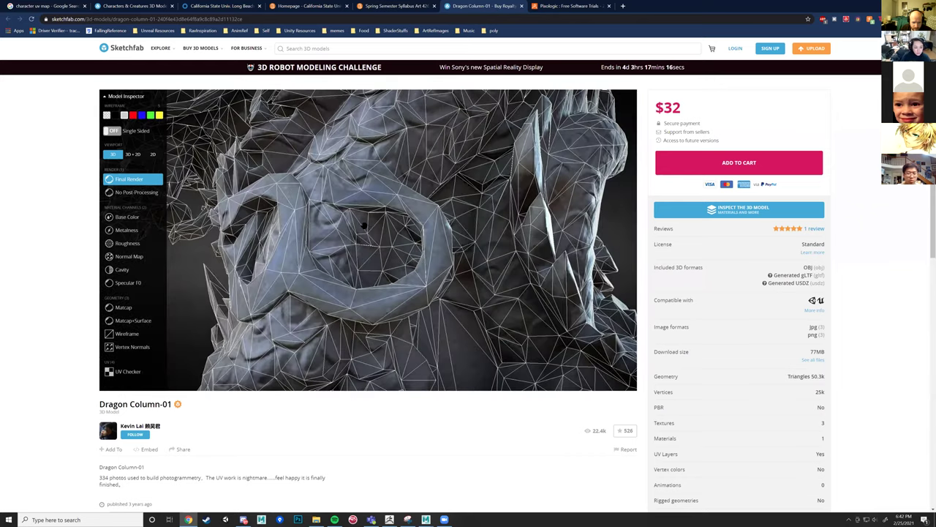
pyautogui.scroll(-5, 373, 234)
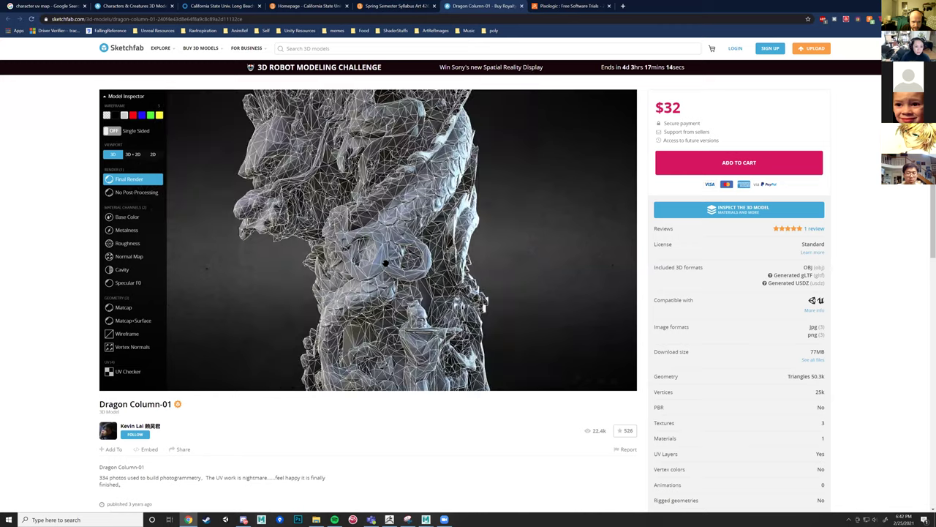
pyautogui.scroll(5, 404, 266)
pyautogui.moveTo(409, 268)
pyautogui.mouseDown()
pyautogui.moveTo(428, 264)
pyautogui.moveTo(439, 285)
pyautogui.mouseUp()
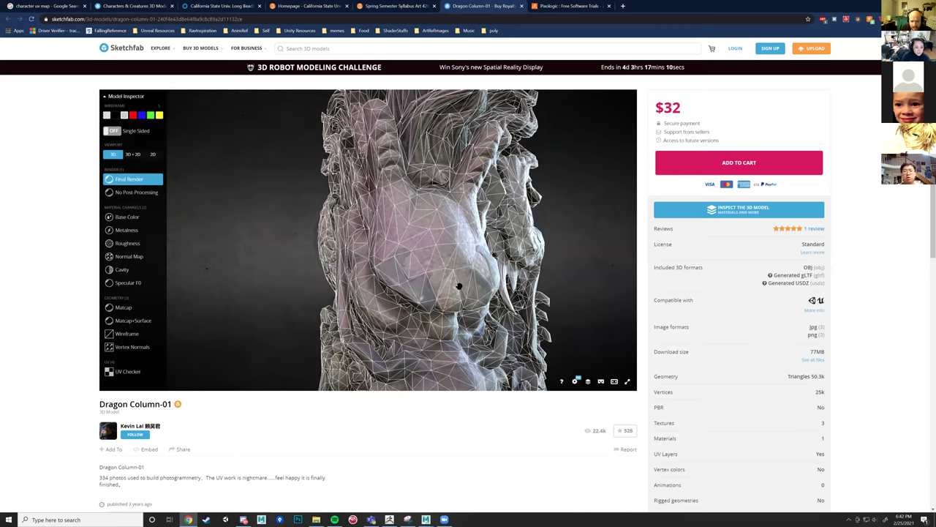
pyautogui.scroll(2, 468, 300)
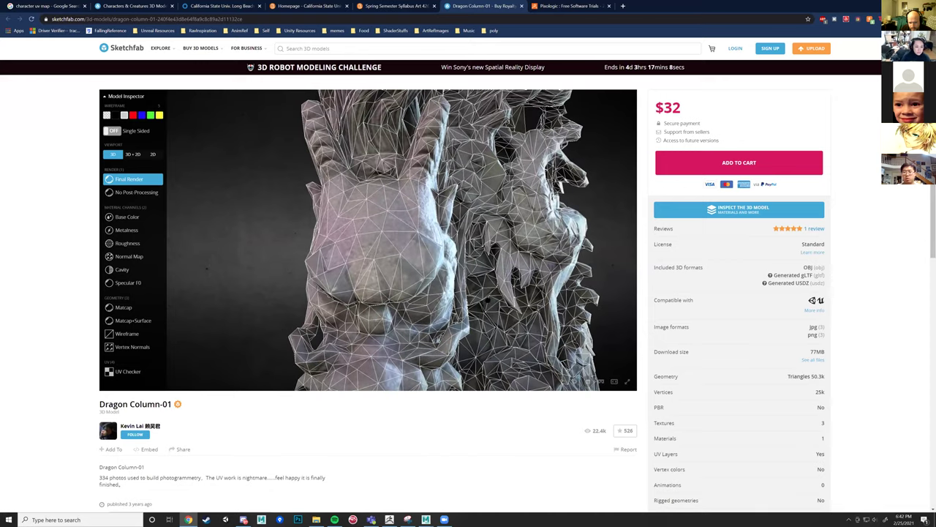
pyautogui.scroll(3, 489, 300)
pyautogui.scroll(-3, 481, 316)
pyautogui.moveTo(512, 319)
pyautogui.mouseDown()
pyautogui.moveTo(492, 321)
pyautogui.moveTo(406, 259)
pyautogui.moveTo(425, 241)
pyautogui.moveTo(391, 248)
pyautogui.moveTo(393, 296)
pyautogui.moveTo(432, 297)
pyautogui.moveTo(406, 292)
pyautogui.mouseUp()
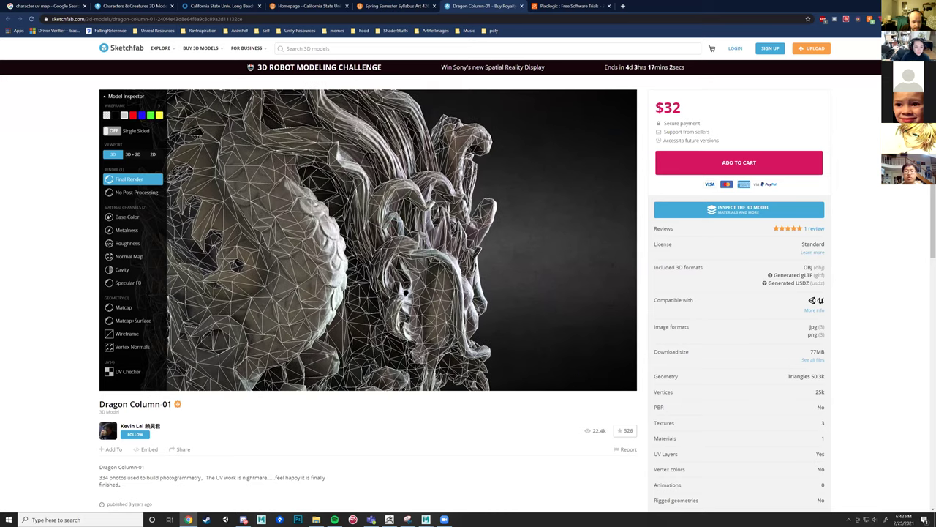
pyautogui.scroll(-2, 405, 291)
pyautogui.moveTo(425, 342)
pyautogui.mouseDown()
pyautogui.moveTo(399, 264)
pyautogui.moveTo(408, 275)
pyautogui.moveTo(393, 279)
pyautogui.moveTo(438, 286)
pyautogui.moveTo(526, 388)
pyautogui.mouseUp()
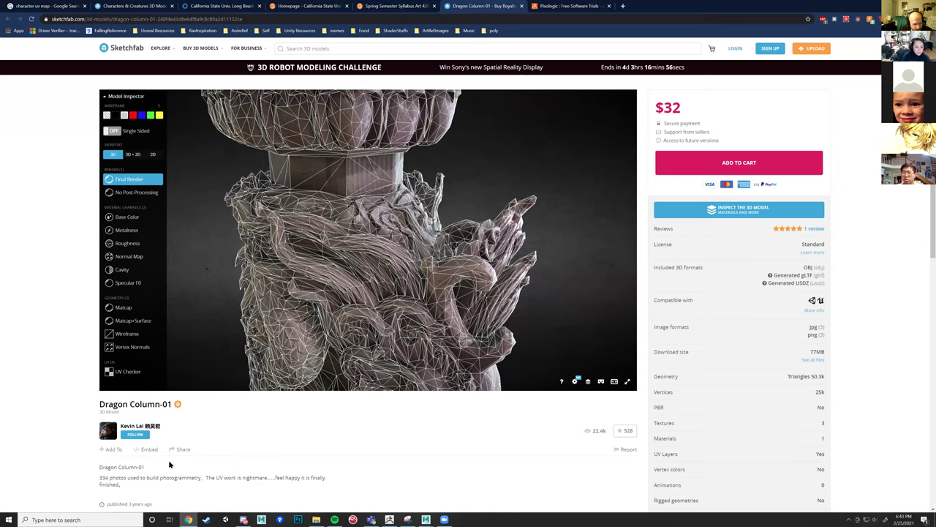
# Highlight "The UV work is nightmare" in the model description and examine the wireframed column from its capital to the lower carvings.
pyautogui.moveTo(159, 477); pyautogui.dragTo(270, 476)
pyautogui.click(216, 479)
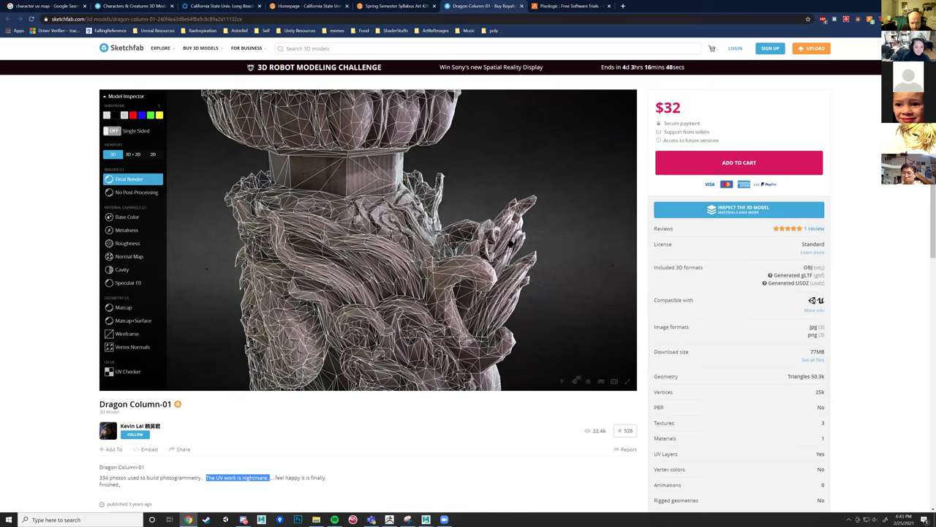
pyautogui.scroll(-5, 392, 219)
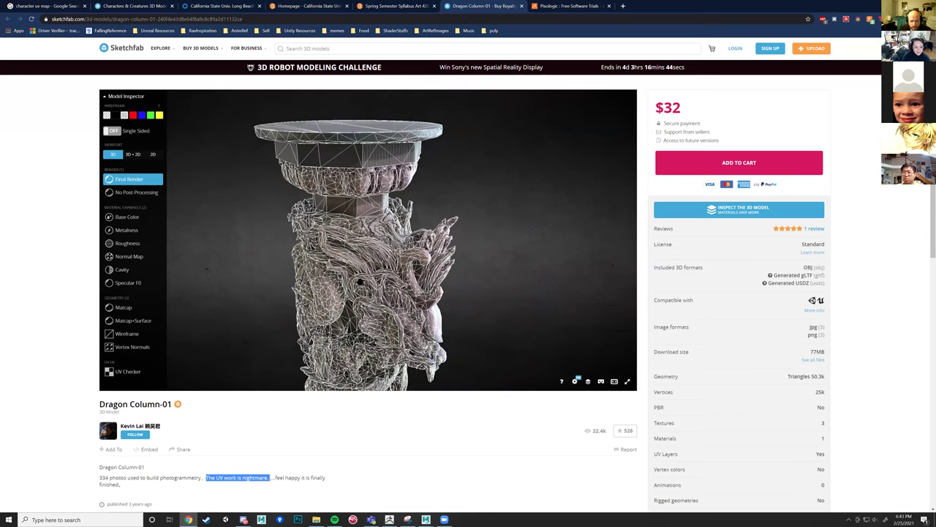
pyautogui.moveTo(451, 267)
pyautogui.mouseDown()
pyautogui.moveTo(463, 256)
pyautogui.moveTo(376, 272)
pyautogui.moveTo(379, 260)
pyautogui.mouseUp()
pyautogui.scroll(10, 408, 271)
pyautogui.scroll(-8, 469, 262)
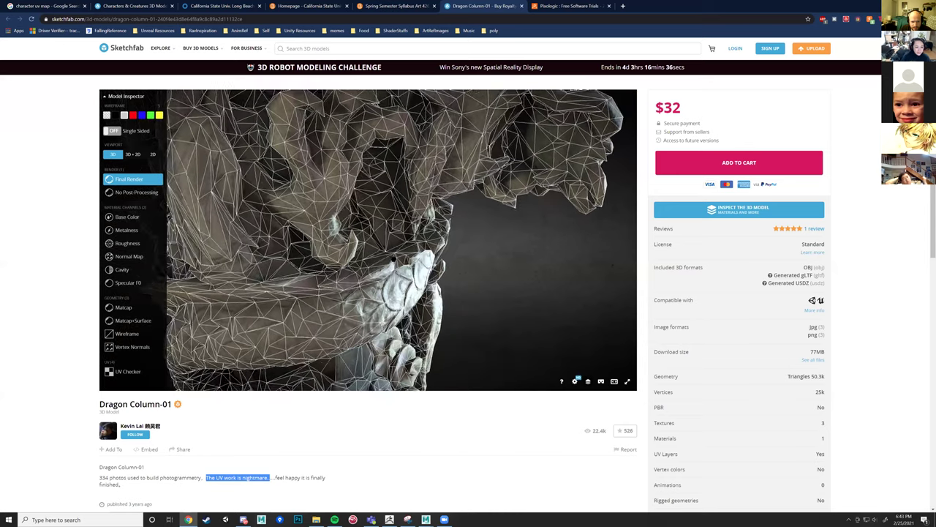
pyautogui.scroll(-3, 365, 260)
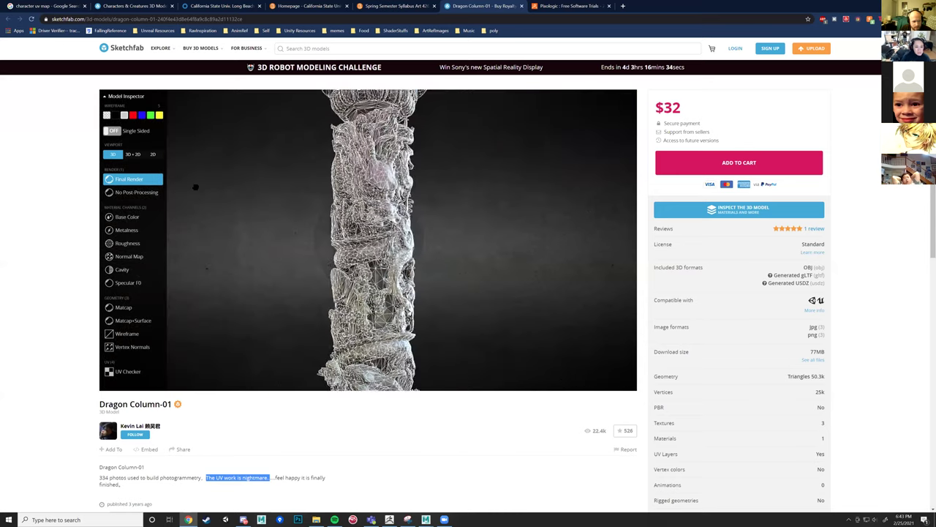
# Remove the wireframe overlay and examine the rendered column's dragon head, horns and scroll carvings.
pyautogui.scroll(7, 302, 259)
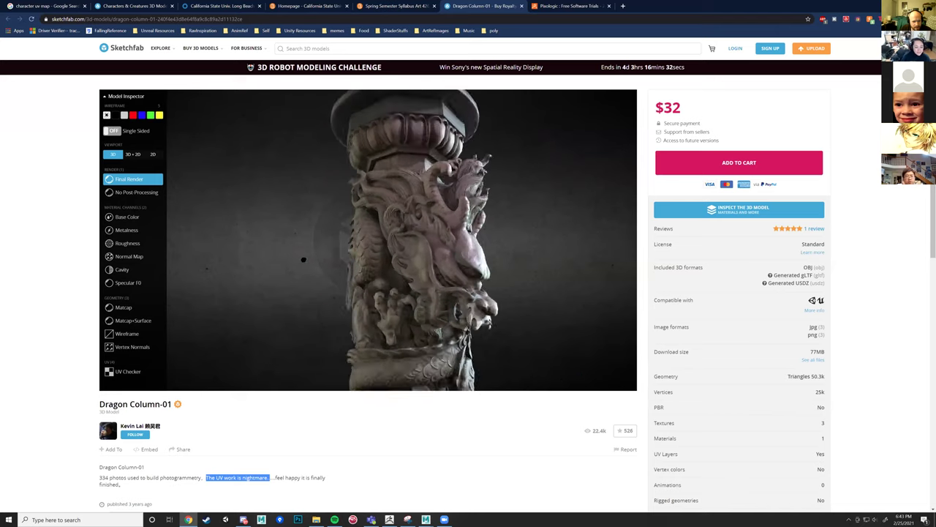
pyautogui.moveTo(559, 259); pyautogui.dragTo(436, 279)
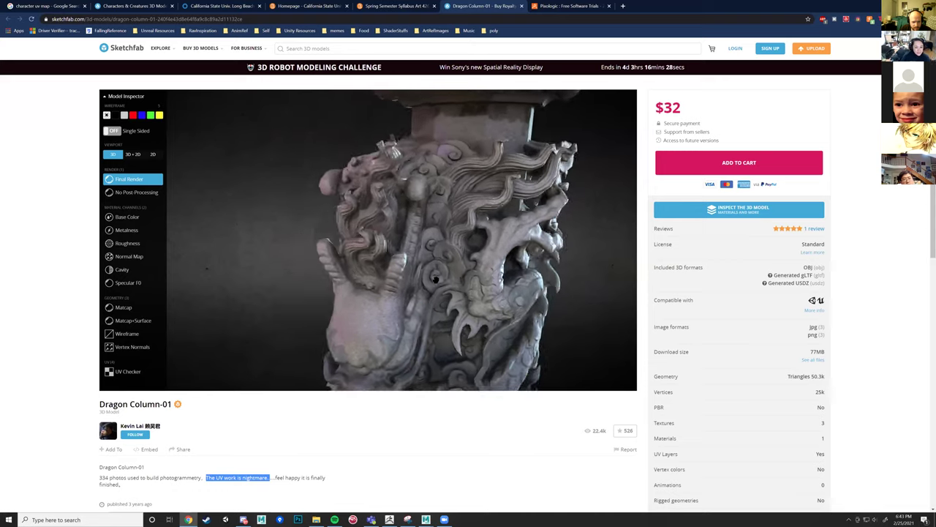
pyautogui.scroll(3, 435, 280)
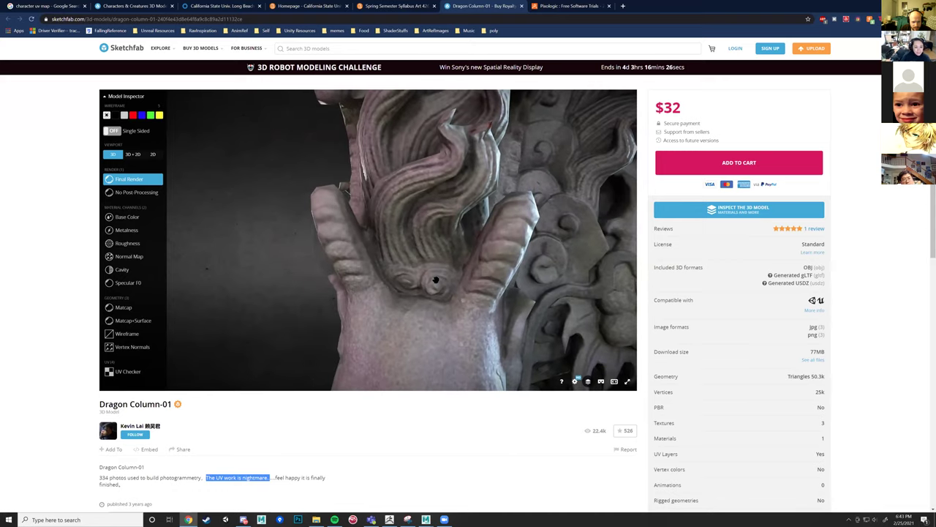
pyautogui.scroll(-2, 435, 279)
pyautogui.moveTo(431, 278); pyautogui.dragTo(340, 234, button='right')
pyautogui.scroll(-5, 340, 234)
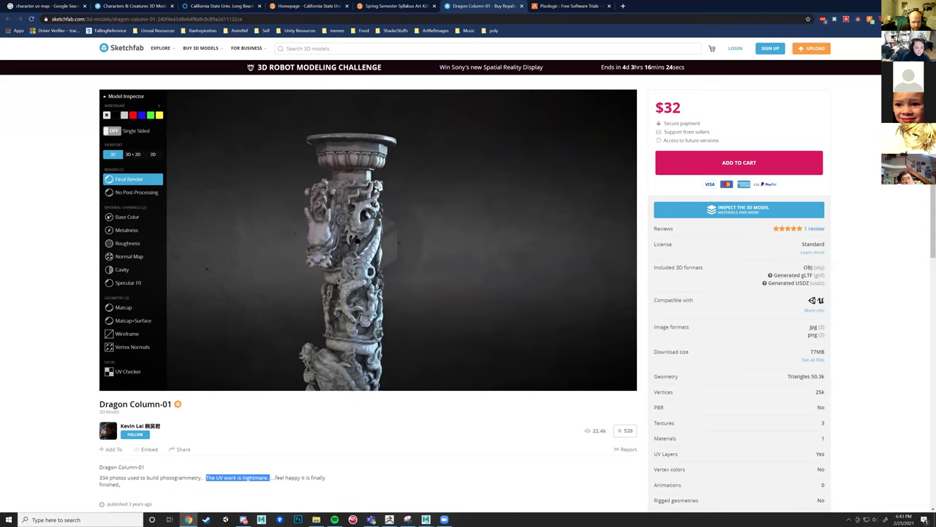
pyautogui.scroll(4, 370, 280)
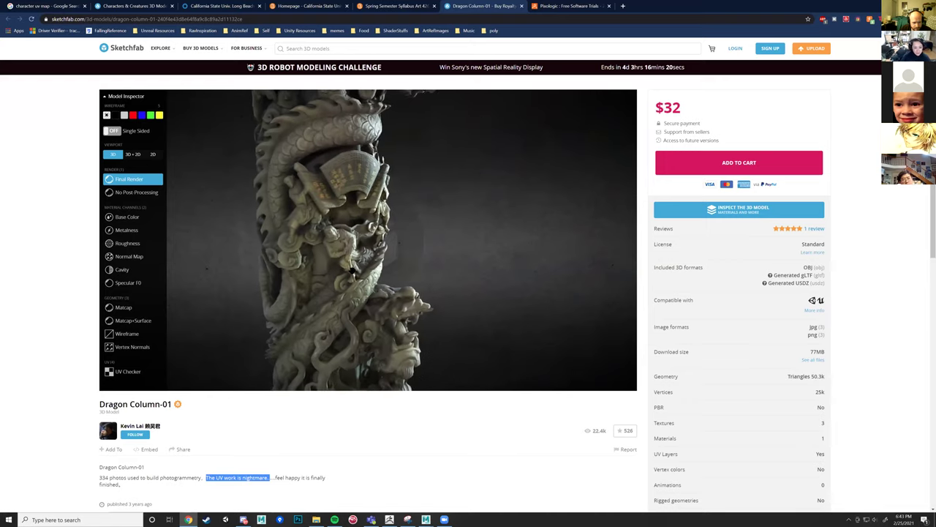
pyautogui.scroll(3, 402, 258)
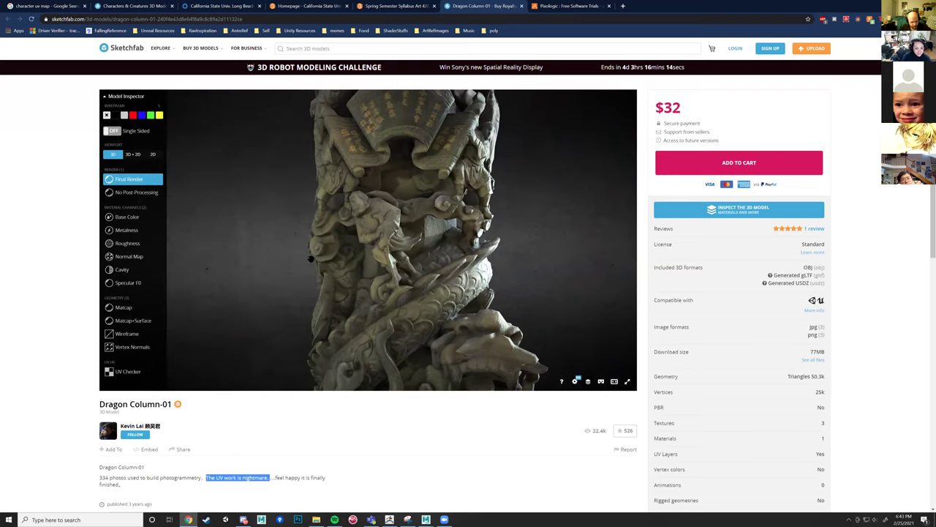
# Highlight "334 photos" in the model description and examine the column's carved figures and dragons from several sides.
pyautogui.moveTo(100, 477); pyautogui.dragTo(133, 472)
pyautogui.moveTo(314, 272); pyautogui.dragTo(473, 276)
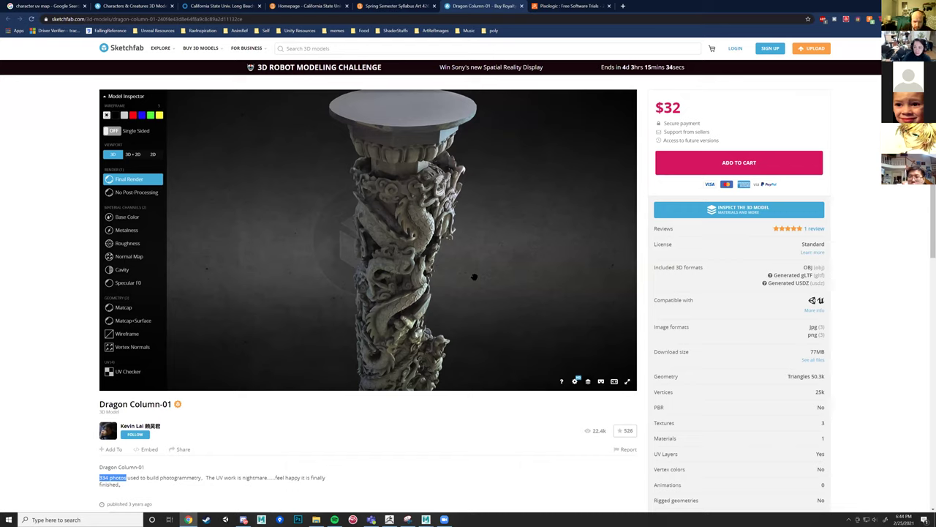
pyautogui.moveTo(432, 225); pyautogui.dragTo(438, 260)
pyautogui.scroll(8, 412, 242)
pyautogui.scroll(-4, 411, 271)
pyautogui.moveTo(380, 275); pyautogui.dragTo(479, 278)
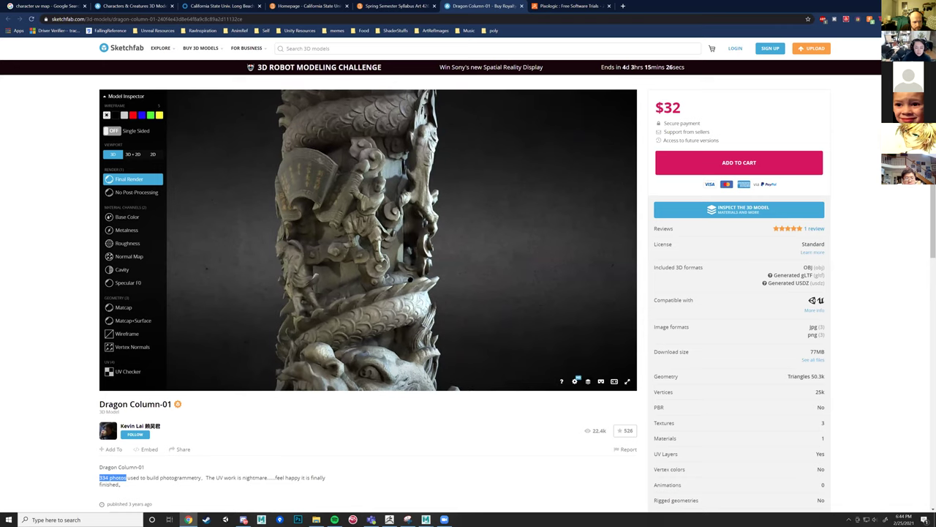
pyautogui.scroll(-2, 409, 277)
pyautogui.moveTo(409, 277); pyautogui.dragTo(366, 300)
pyautogui.scroll(3, 410, 282)
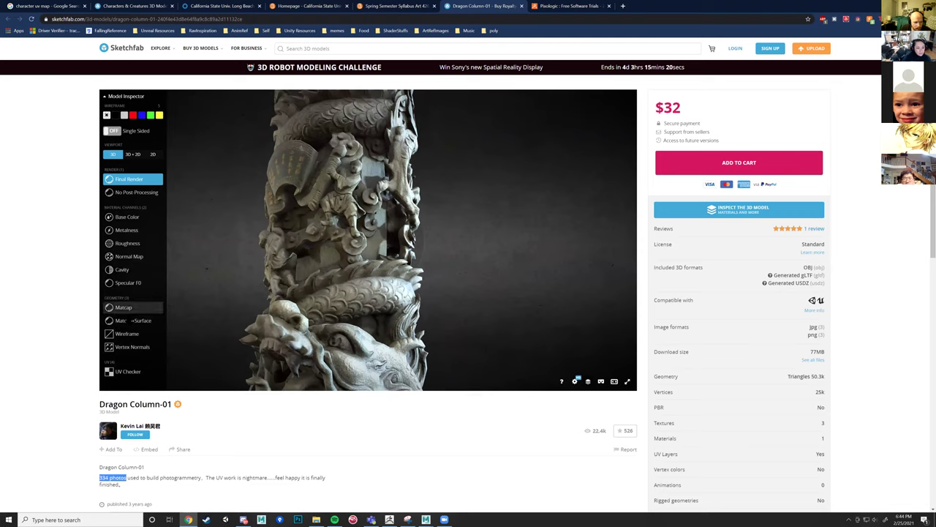
# Examine the column's surface in Matcap+Surface and Normal Map views.
pyautogui.click(130, 320)
pyautogui.moveTo(340, 296); pyautogui.dragTo(353, 304)
pyautogui.click(126, 258)
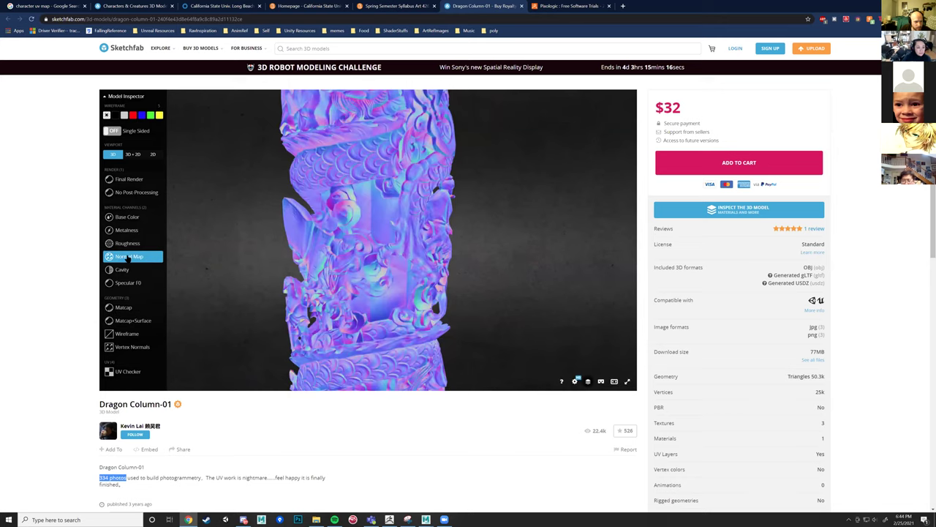
pyautogui.moveTo(203, 272)
pyautogui.mouseDown()
pyautogui.moveTo(324, 251)
pyautogui.moveTo(289, 259)
pyautogui.moveTo(314, 256)
pyautogui.mouseUp()
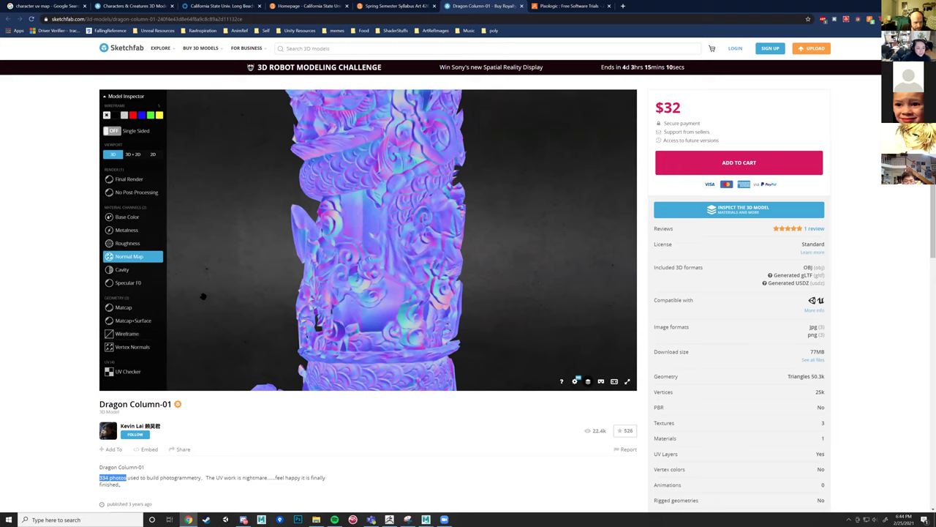
pyautogui.moveTo(270, 262)
pyautogui.mouseDown()
pyautogui.moveTo(386, 267)
pyautogui.moveTo(293, 273)
pyautogui.moveTo(332, 263)
pyautogui.moveTo(366, 278)
pyautogui.mouseUp()
# Overlay the light wireframe and examine the mesh over the column's normal map and base color.
pyautogui.click(125, 115)
pyautogui.moveTo(338, 245); pyautogui.dragTo(445, 243)
pyautogui.moveTo(388, 260); pyautogui.dragTo(278, 207)
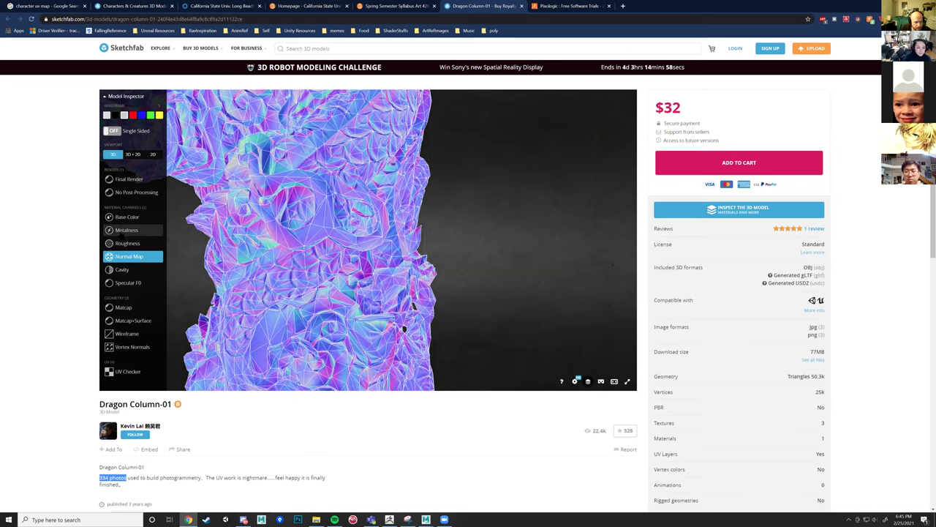
pyautogui.press('1')
pyautogui.moveTo(321, 206); pyautogui.dragTo(370, 209)
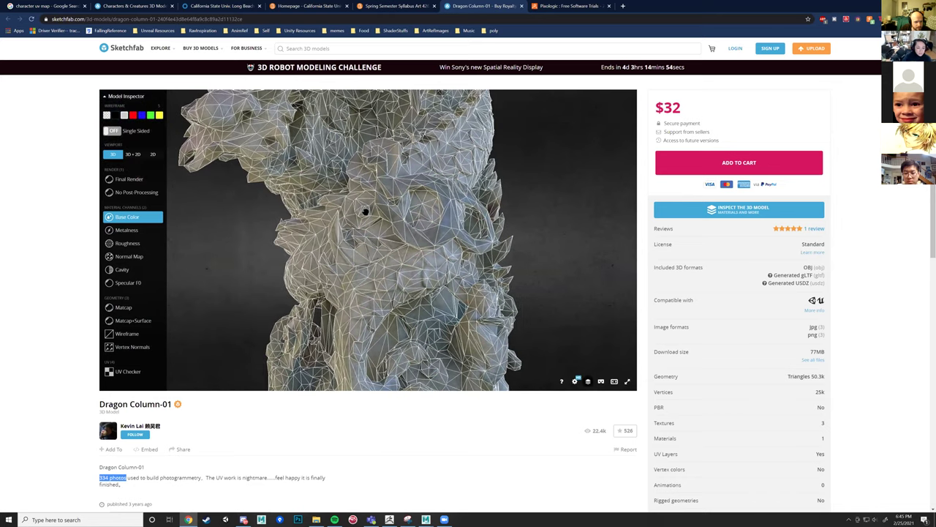
pyautogui.moveTo(328, 259); pyautogui.dragTo(376, 253)
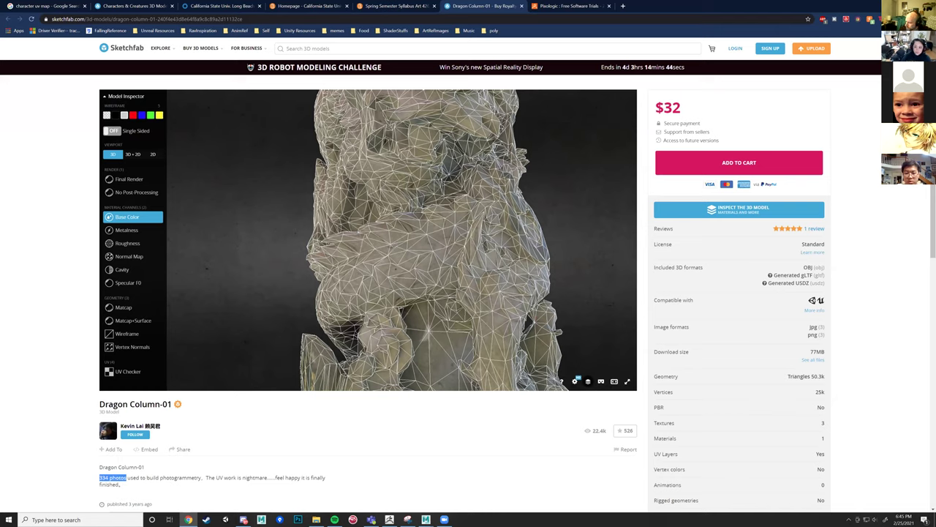
# Switch to Discord, open the Art 426 server's art-sharing-channel and look through the posted sculpt images.
pyautogui.hotkey('alt', 'Tab')
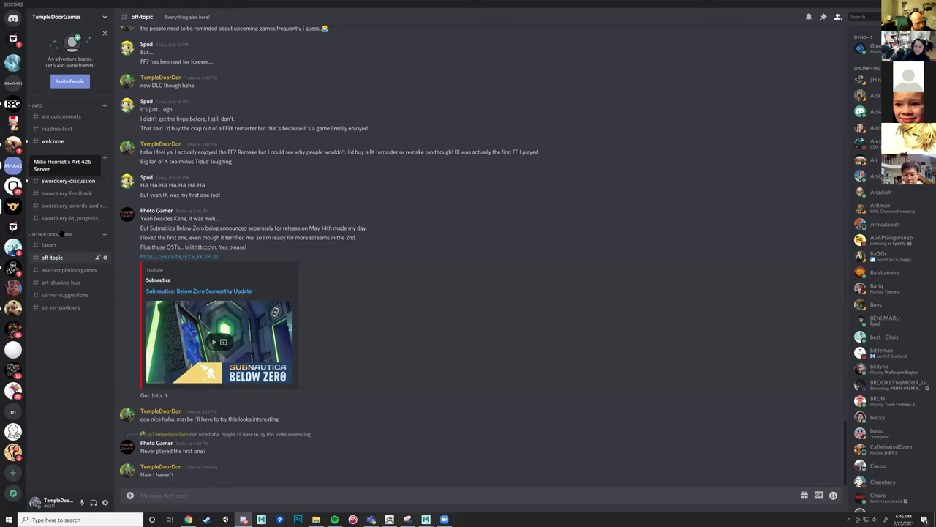
pyautogui.click(12, 167)
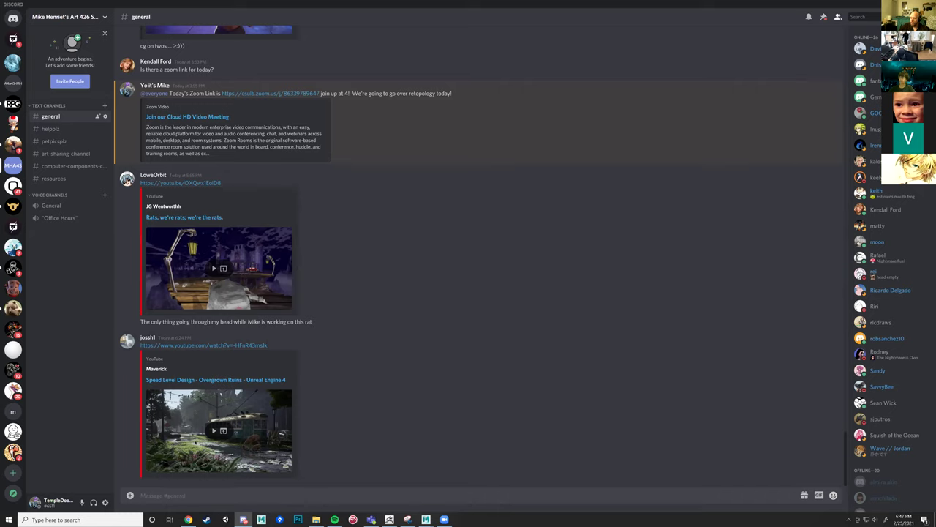
pyautogui.click(66, 154)
pyautogui.scroll(3, 372, 336)
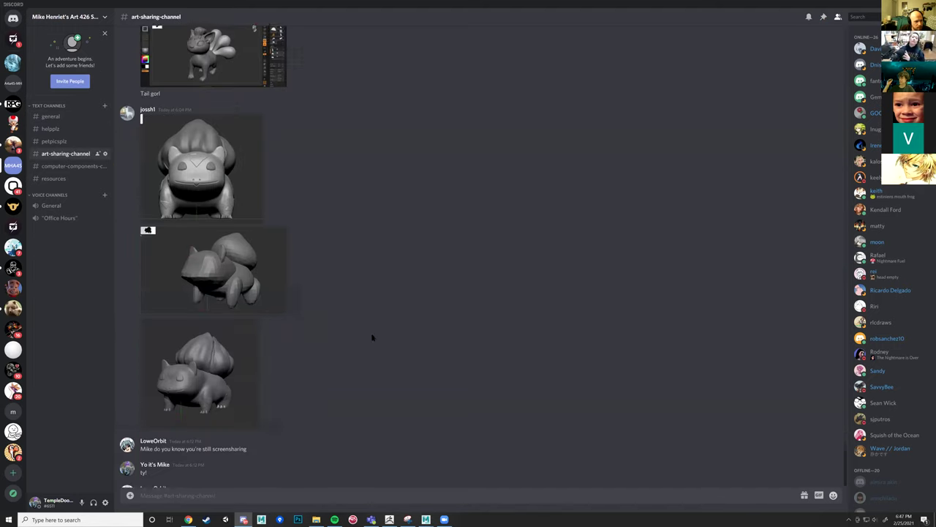
pyautogui.scroll(10, 354, 344)
pyautogui.scroll(-12, 353, 340)
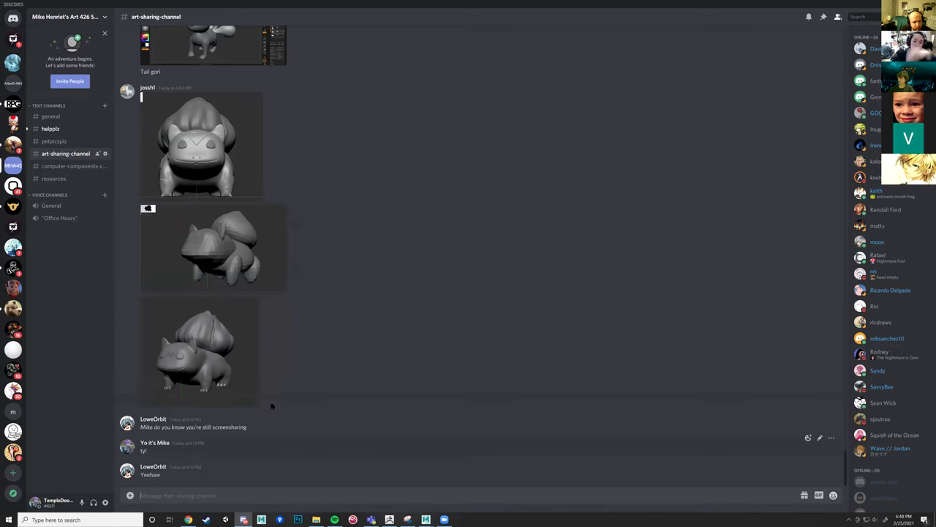
# Open the helpplz channel to read the newest question about sculpting hair.
pyautogui.click(47, 129)
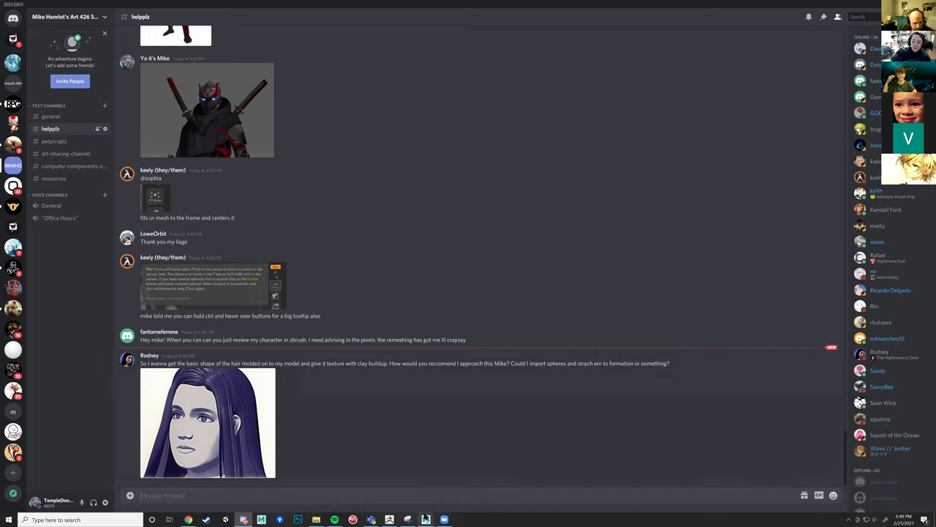
pyautogui.moveTo(427, 521)
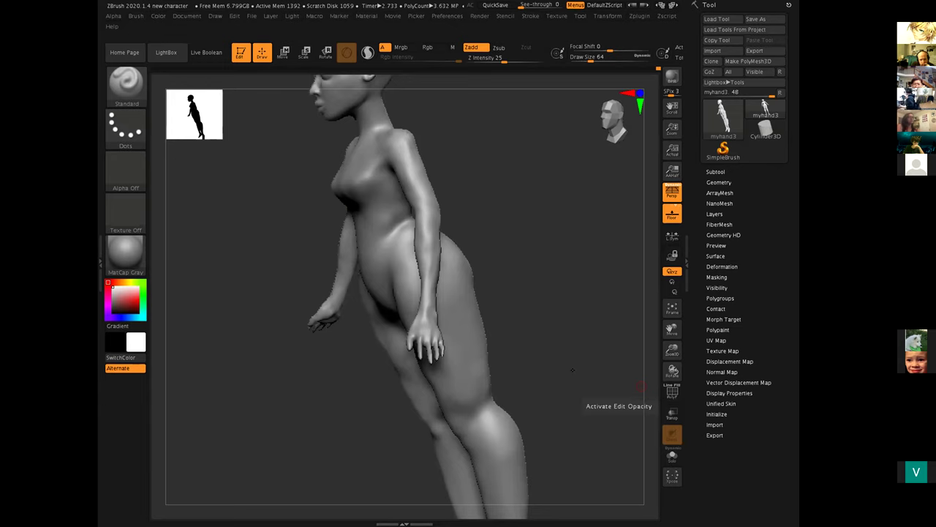
# Display the polygon wireframe on the body sculpt and inspect its DynaMesh settings.
pyautogui.hotkey('shift', 'f')
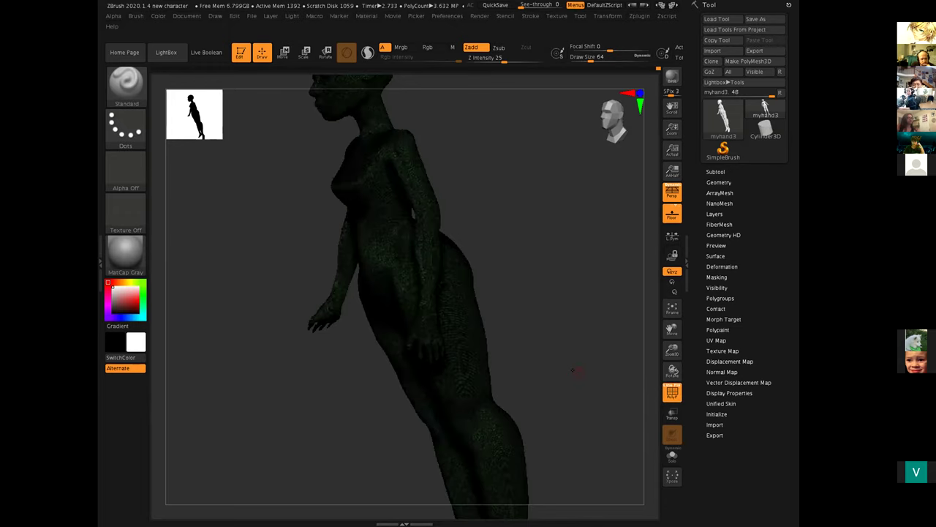
pyautogui.moveTo(585, 371)
pyautogui.mouseDown()
pyautogui.moveTo(610, 368)
pyautogui.moveTo(595, 372)
pyautogui.moveTo(601, 405)
pyautogui.moveTo(564, 370)
pyautogui.moveTo(596, 378)
pyautogui.mouseUp()
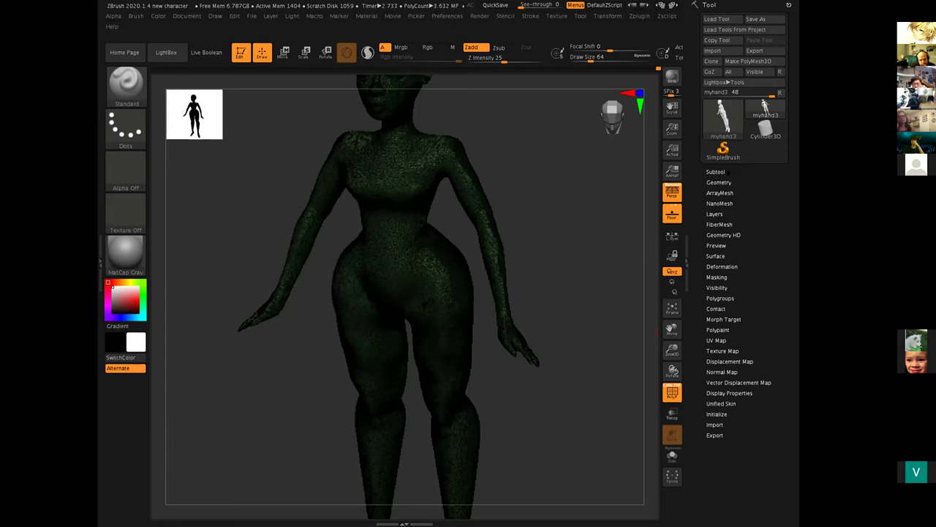
pyautogui.click(719, 182)
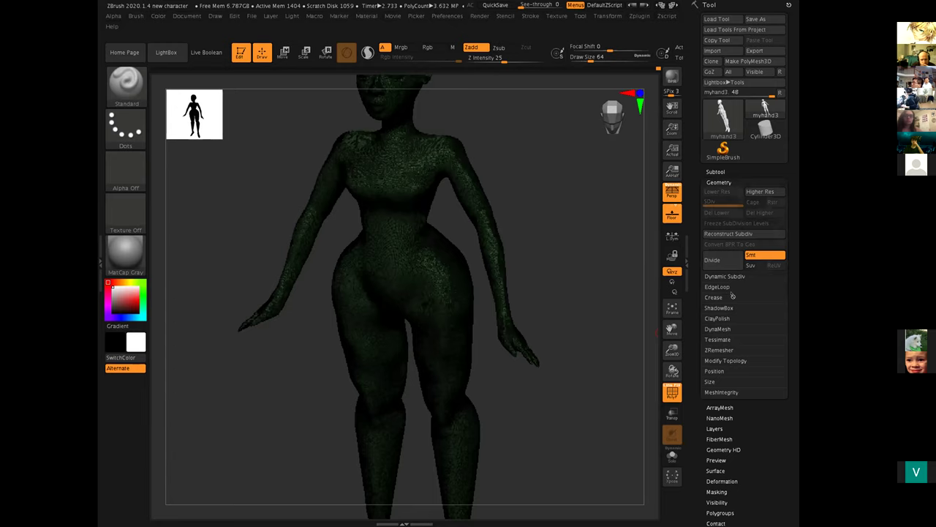
pyautogui.click(727, 329)
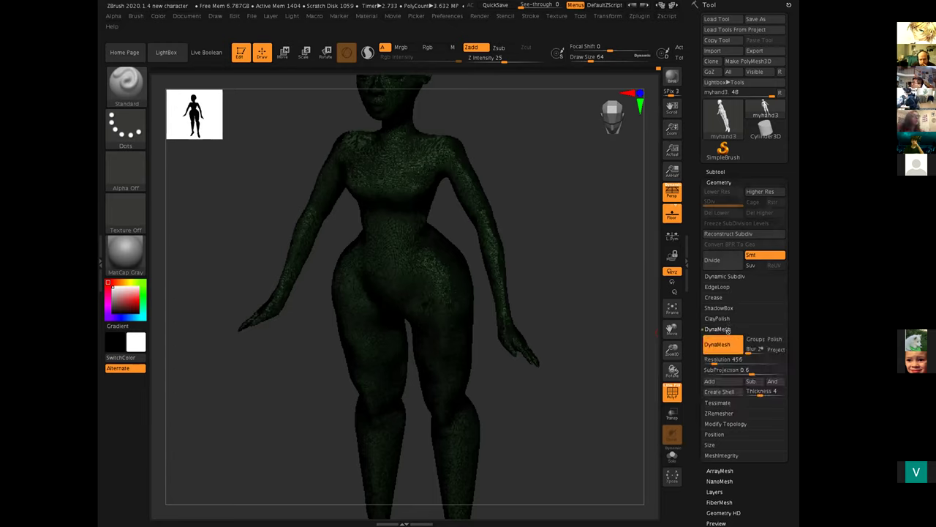
# ZRemesh the body with the Same option turned off and the target polygon count set to 3.27095.
pyautogui.click(720, 412)
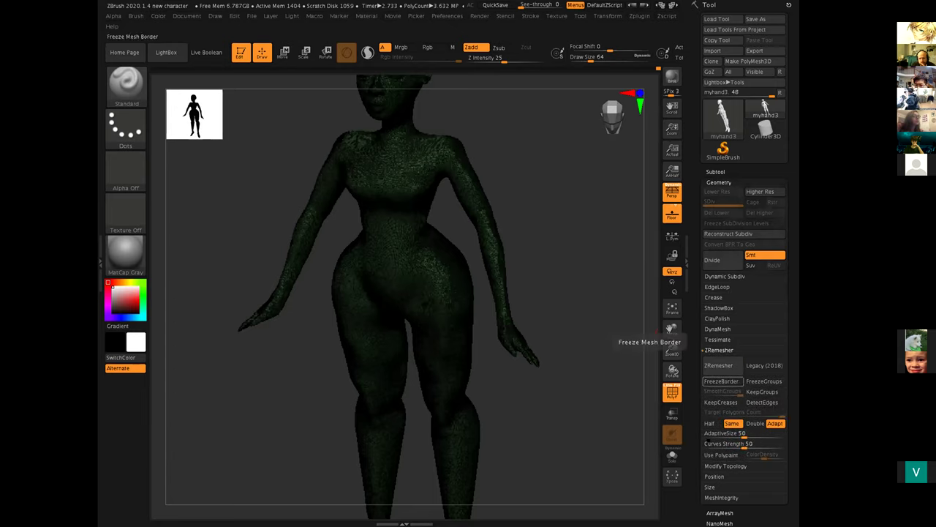
pyautogui.scroll(-5, 743, 329)
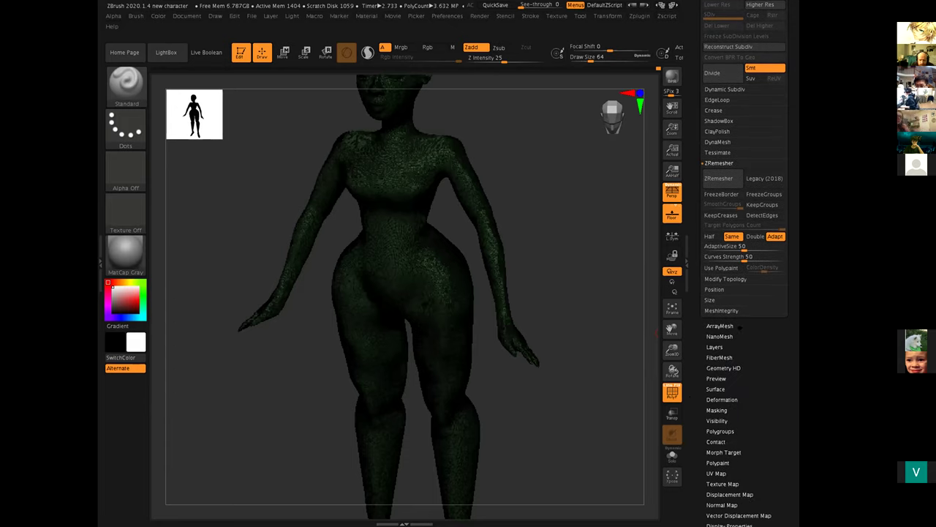
pyautogui.click(722, 247)
pyautogui.click(725, 237)
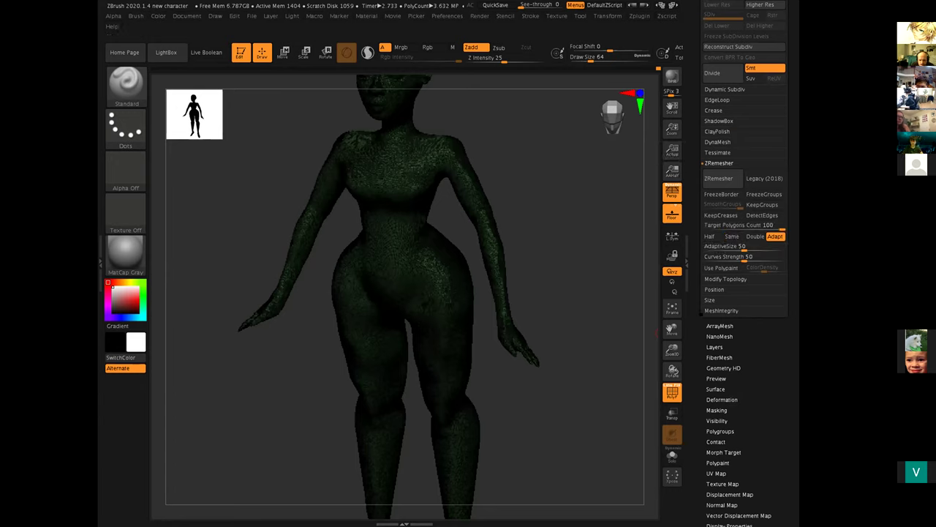
pyautogui.click(775, 224)
pyautogui.moveTo(777, 225); pyautogui.dragTo(721, 229)
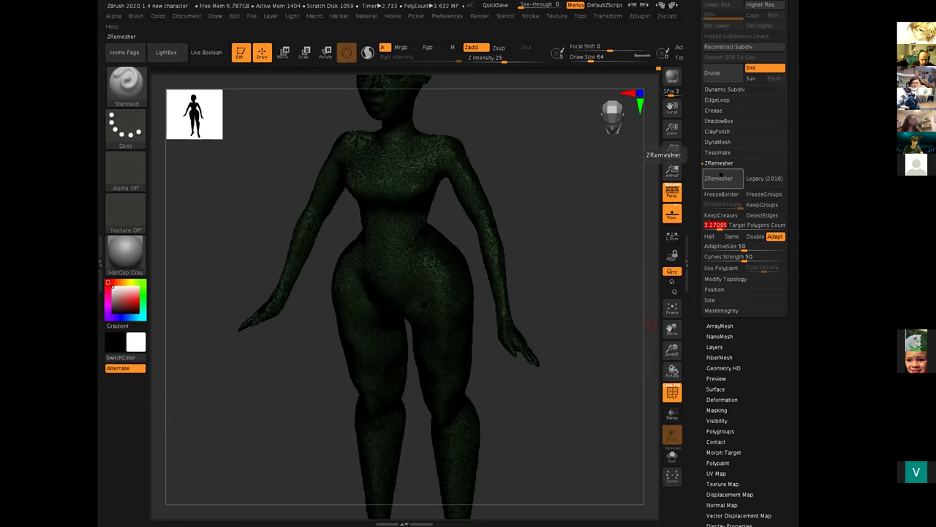
pyautogui.click(721, 175)
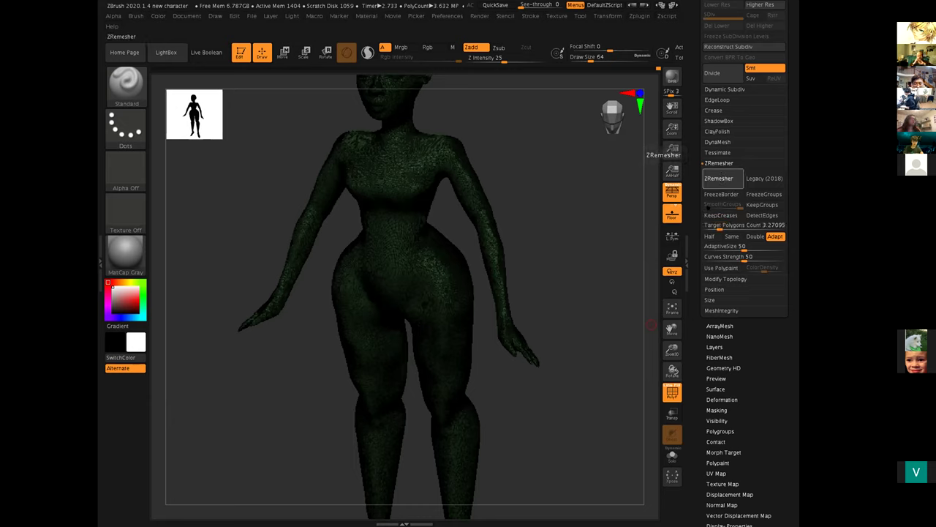
pyautogui.click(718, 178)
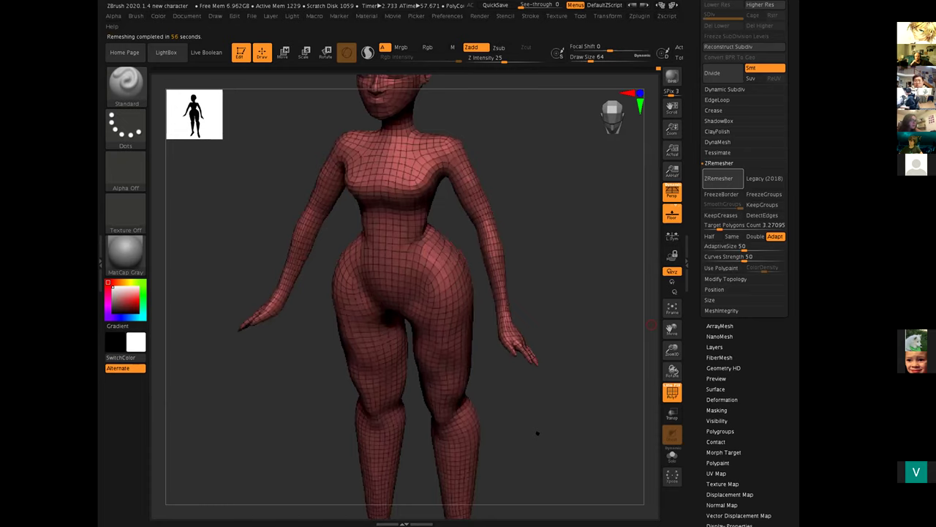
# Export the remeshed body in OBJ format to the CSULB folder as newcharacther_vq.
pyautogui.moveTo(537, 154); pyautogui.dragTo(629, 169)
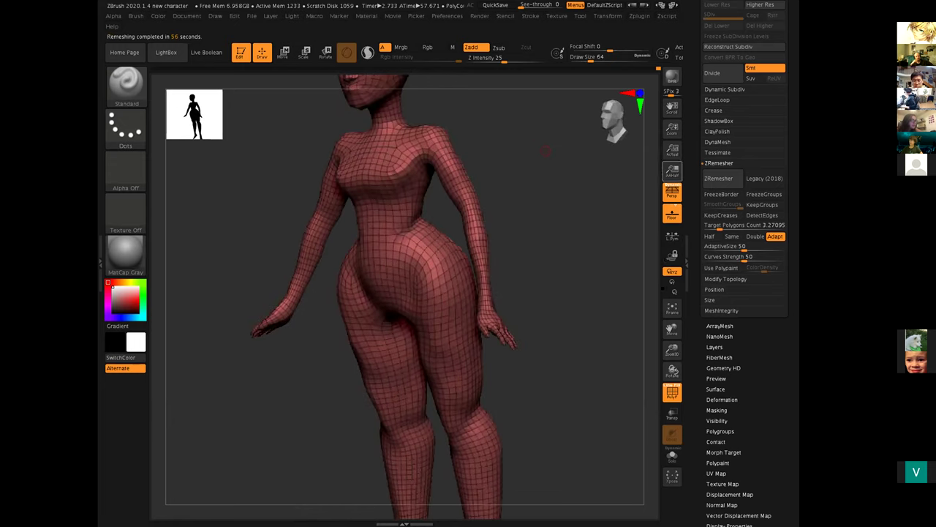
pyautogui.moveTo(596, 272); pyautogui.dragTo(592, 336)
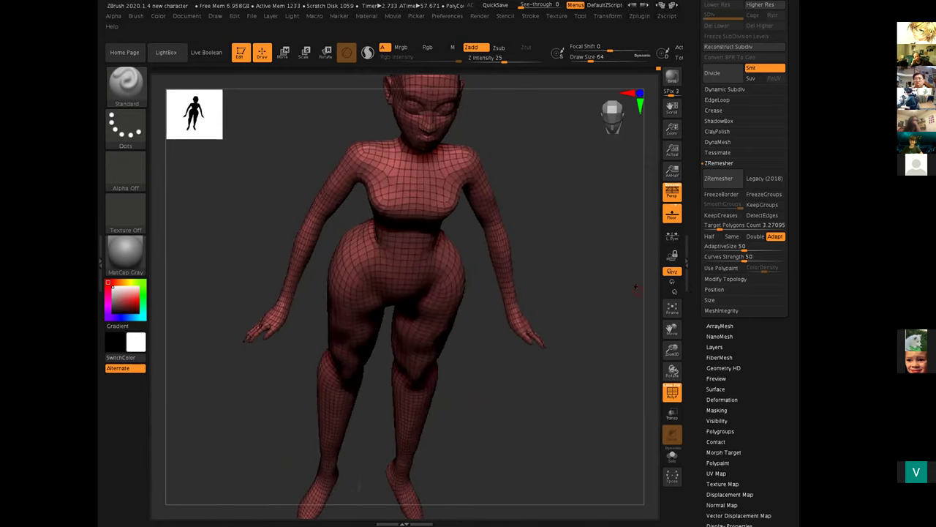
pyautogui.moveTo(671, 330); pyautogui.dragTo(657, 413)
pyautogui.moveTo(523, 334); pyautogui.dragTo(532, 381)
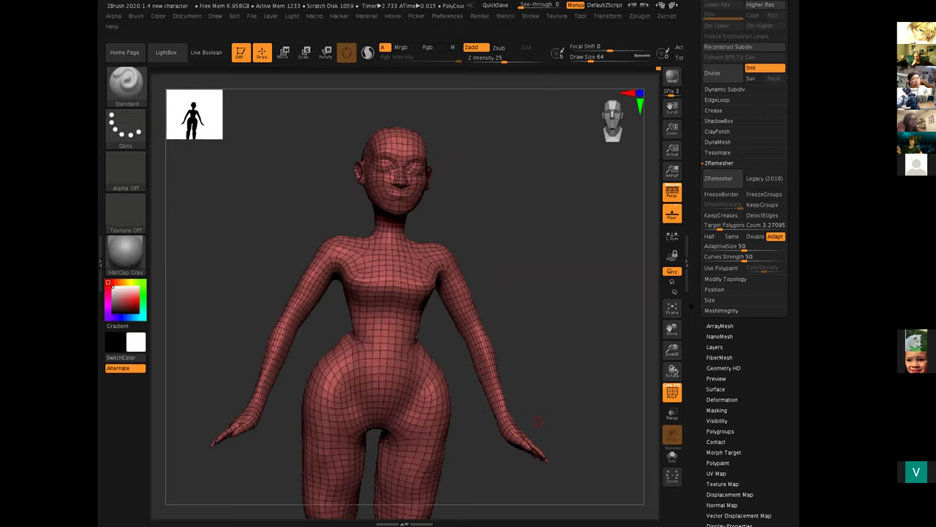
pyautogui.moveTo(691, 306); pyautogui.dragTo(692, 493)
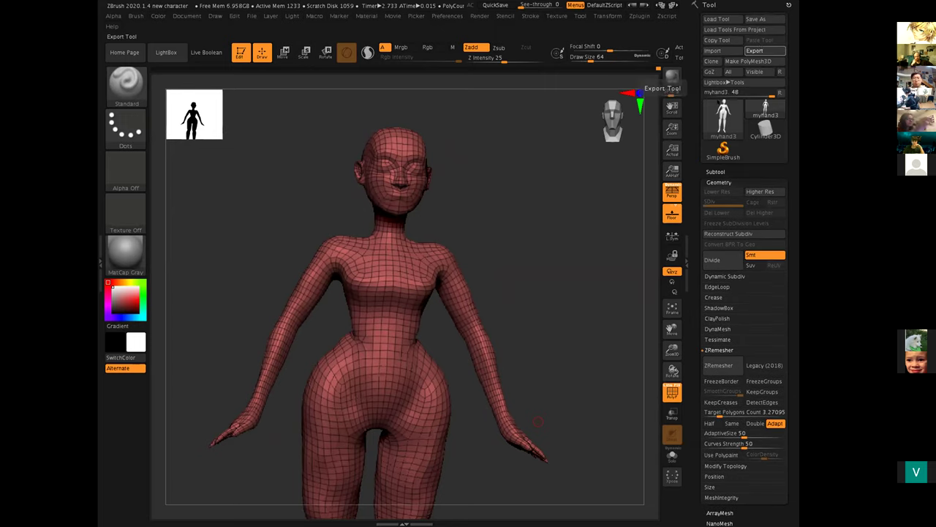
pyautogui.click(754, 50)
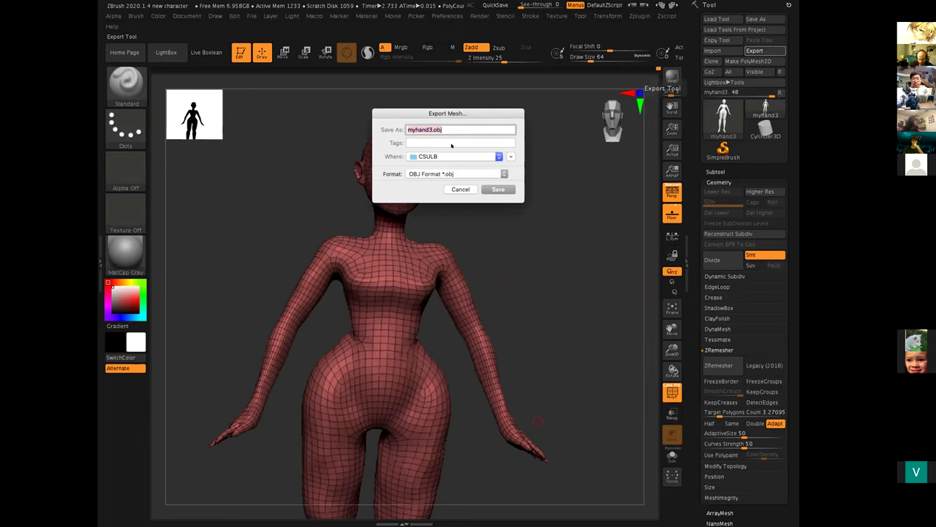
pyautogui.write('newcharacther_v0')
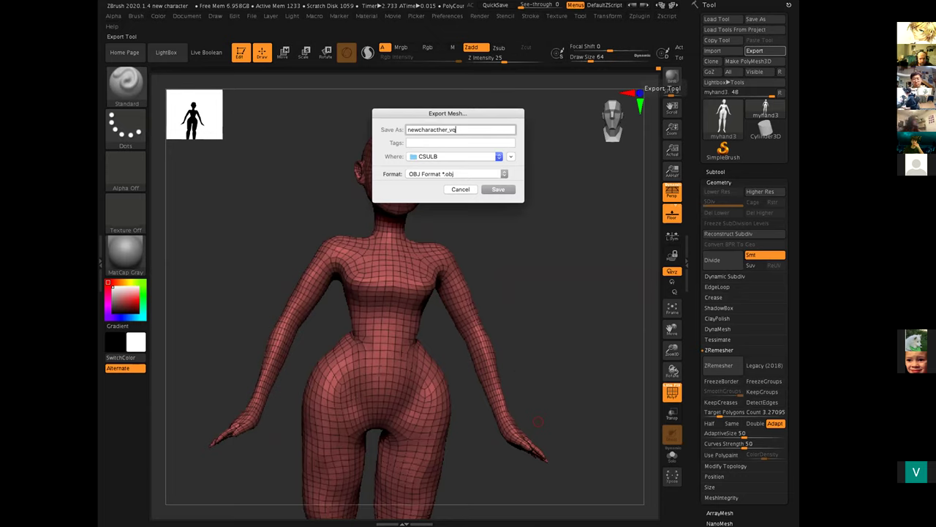
pyautogui.click(499, 189)
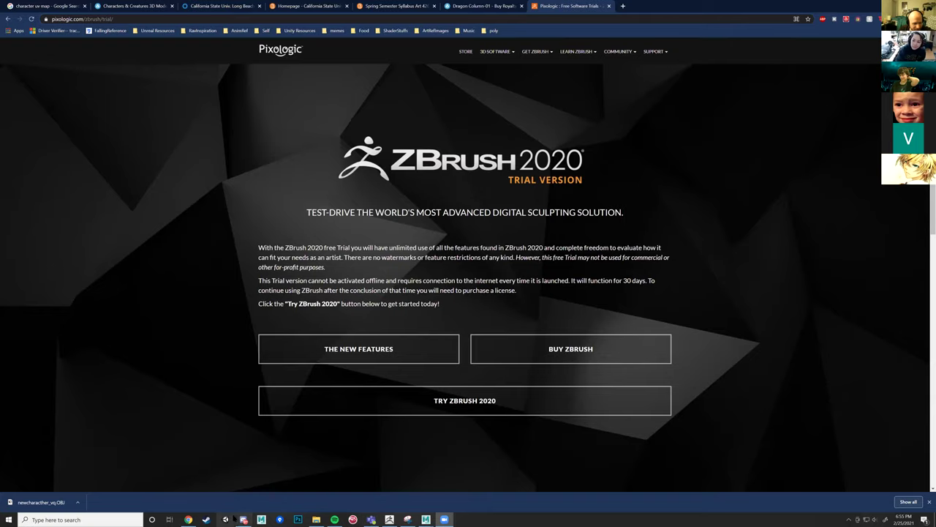
# Switch to Discord to check the OBJ posted in the art-sharing-channel, and go to the Maya RatRetopo scene.
pyautogui.click(243, 519)
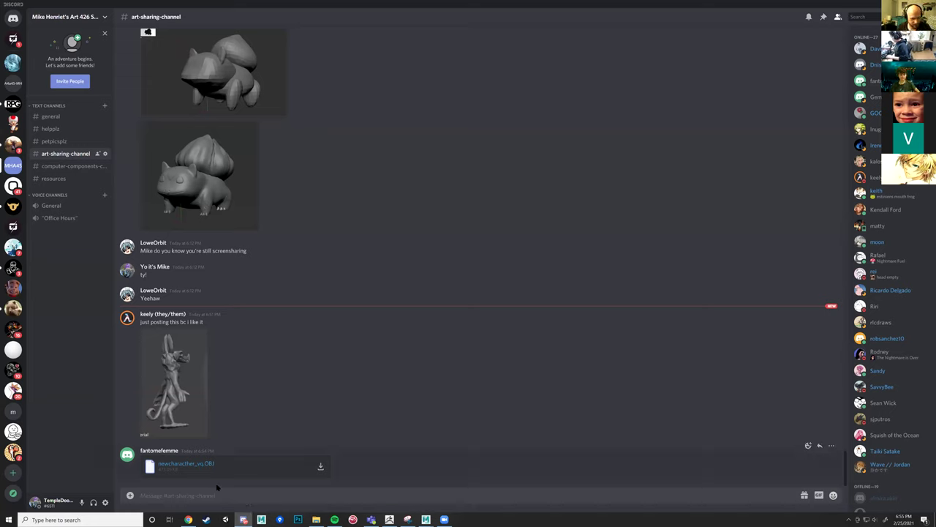
pyautogui.moveTo(426, 519)
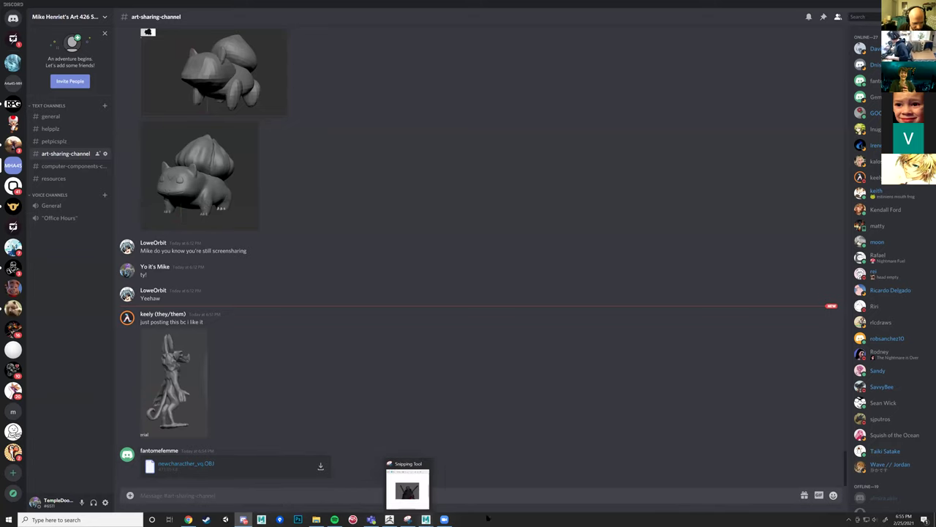
pyautogui.click(463, 490)
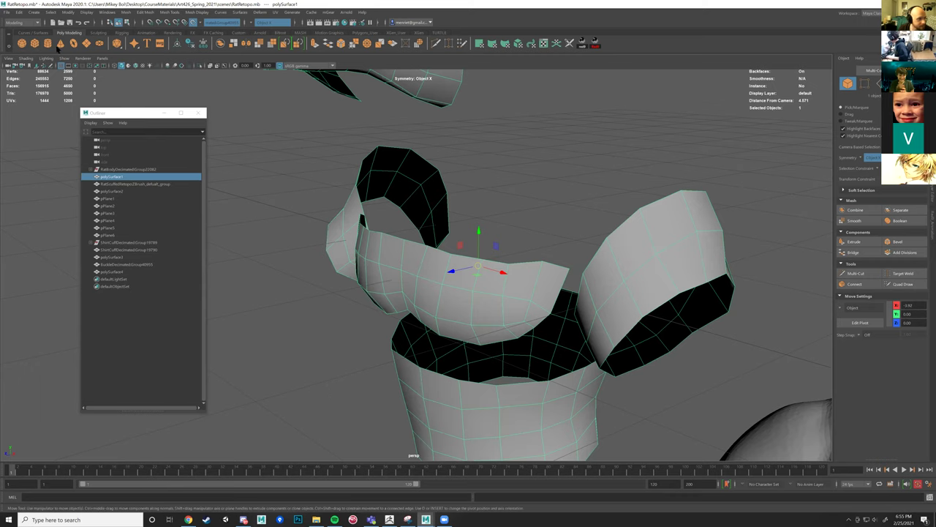
# Import newcharacther_vq.OBJ from the Downloads folder into the open scene.
pyautogui.click(6, 12)
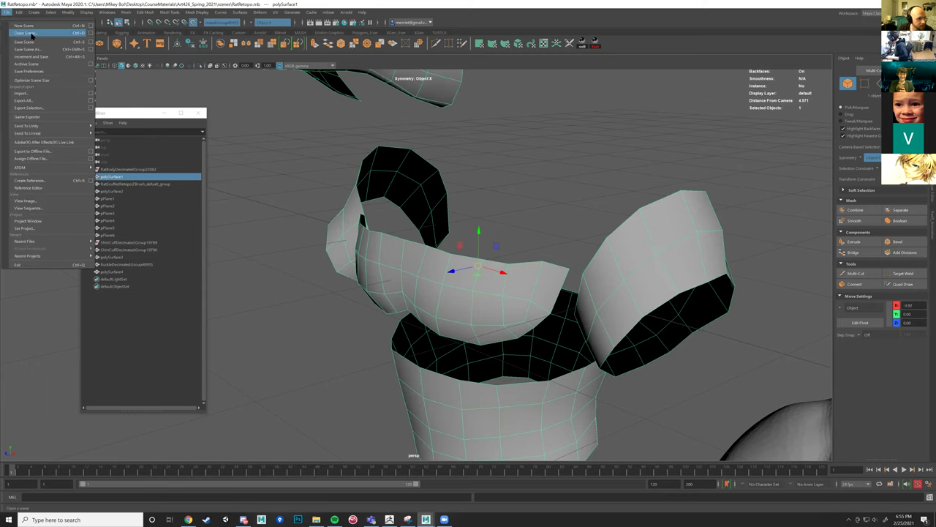
pyautogui.click(22, 93)
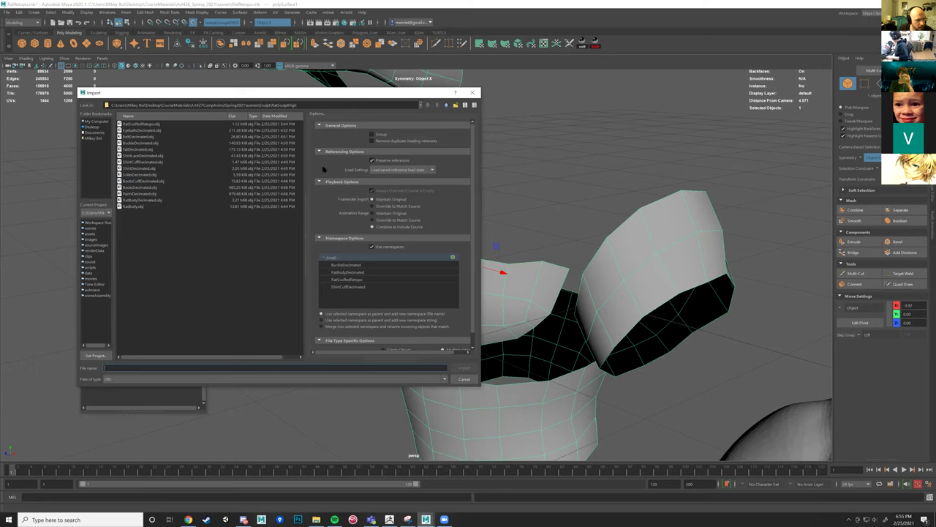
pyautogui.click(93, 138)
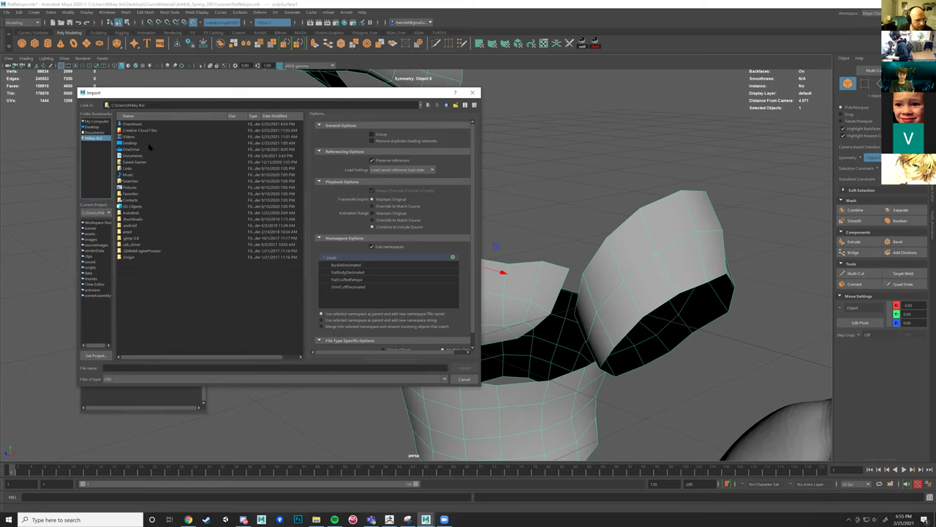
pyautogui.doubleClick(130, 156)
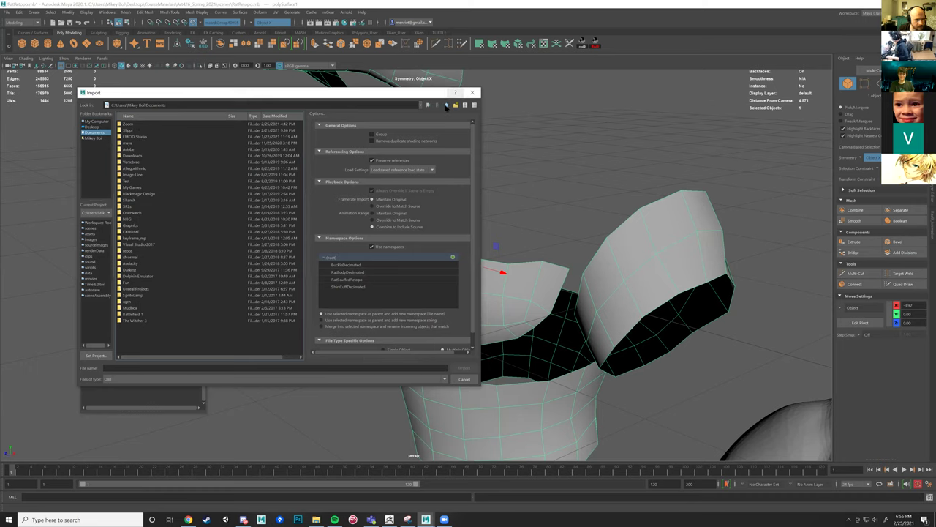
pyautogui.click(446, 105)
pyautogui.click(128, 125)
pyautogui.doubleClick(128, 125)
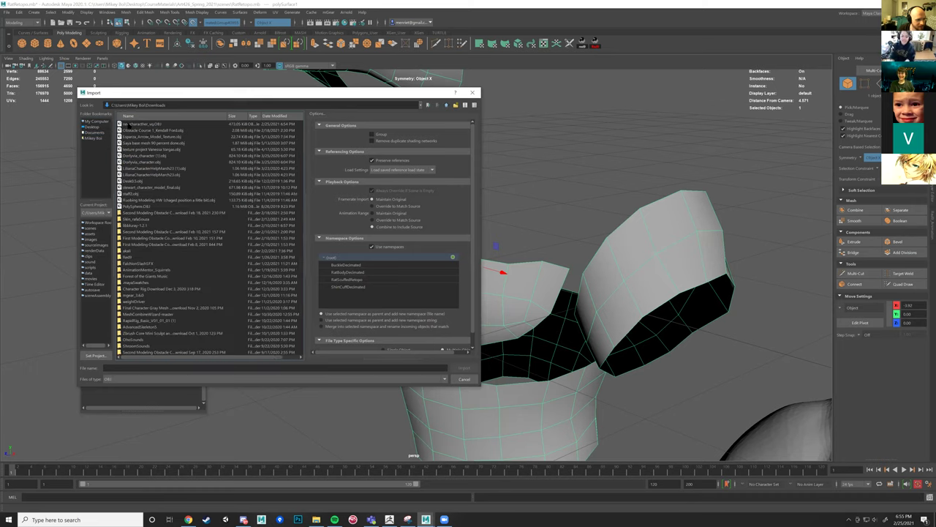
pyautogui.click(145, 126)
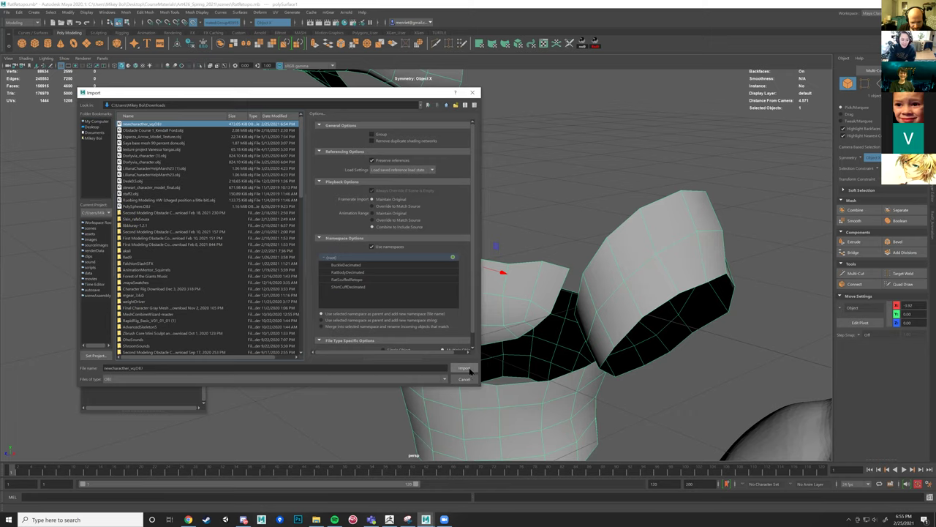
pyautogui.click(465, 367)
# Select the imported character mesh and try to move it away from the rat behind it.
pyautogui.scroll(-10, 425, 311)
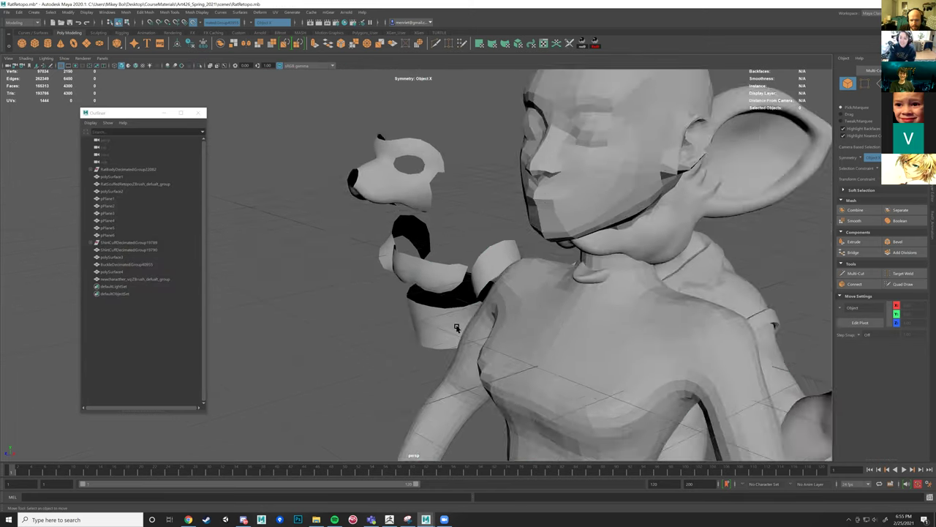
pyautogui.keyDown('alt'); pyautogui.moveTo(426, 310); pyautogui.dragTo(429, 344); pyautogui.keyUp('alt')
pyautogui.click(428, 369)
pyautogui.keyDown('alt'); pyautogui.moveTo(429, 363); pyautogui.dragTo(422, 326, button='middle'); pyautogui.keyUp('alt')
pyautogui.scroll(3, 401, 322)
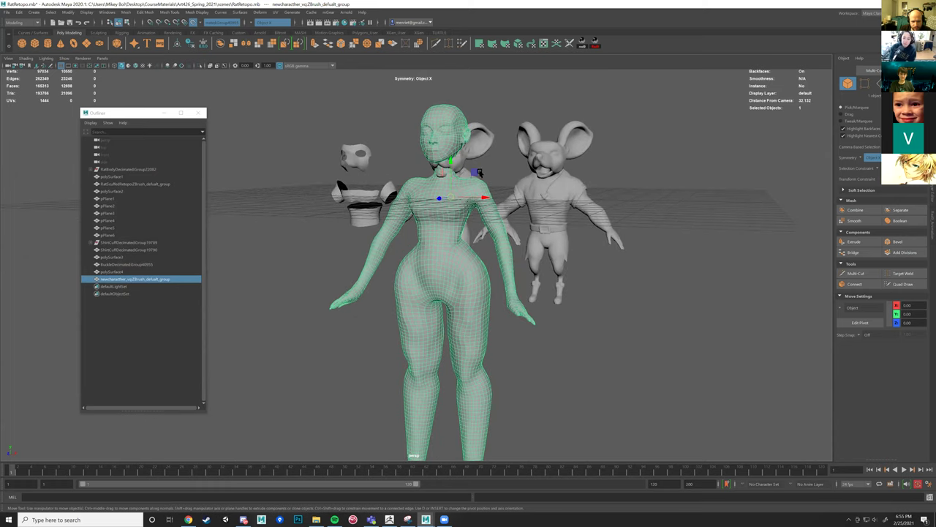
pyautogui.moveTo(475, 172); pyautogui.dragTo(467, 166)
pyautogui.hotkey('ctrl', 'z')
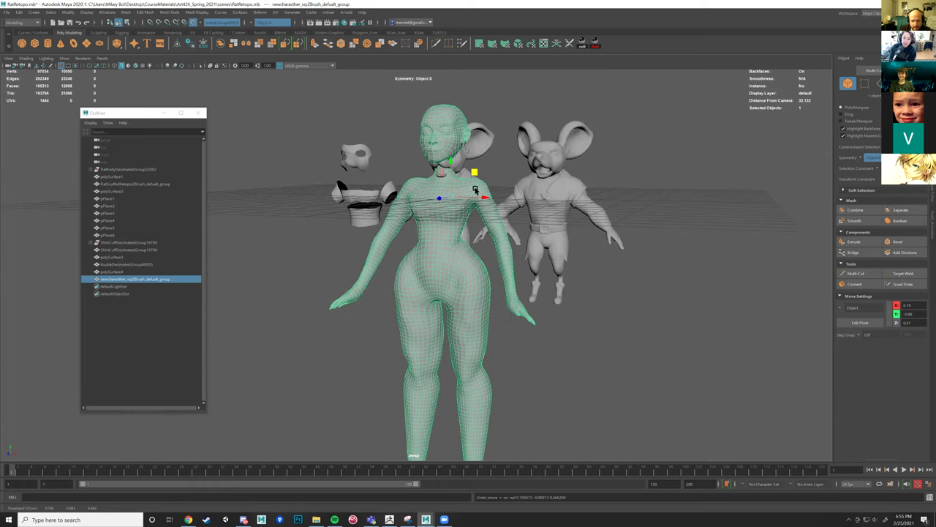
# Turn off the live surface and move the rat mesh behind the imported character about 11 units along X.
pyautogui.click(195, 22)
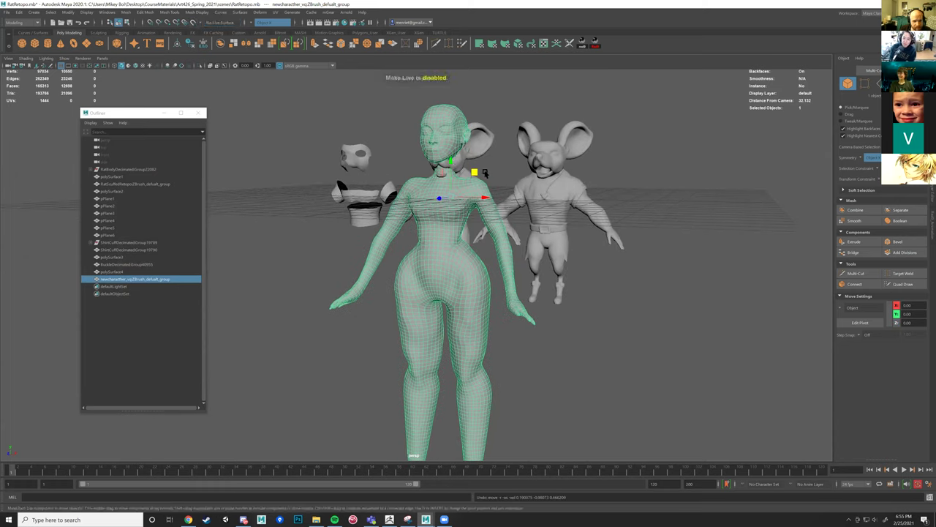
pyautogui.click(489, 189)
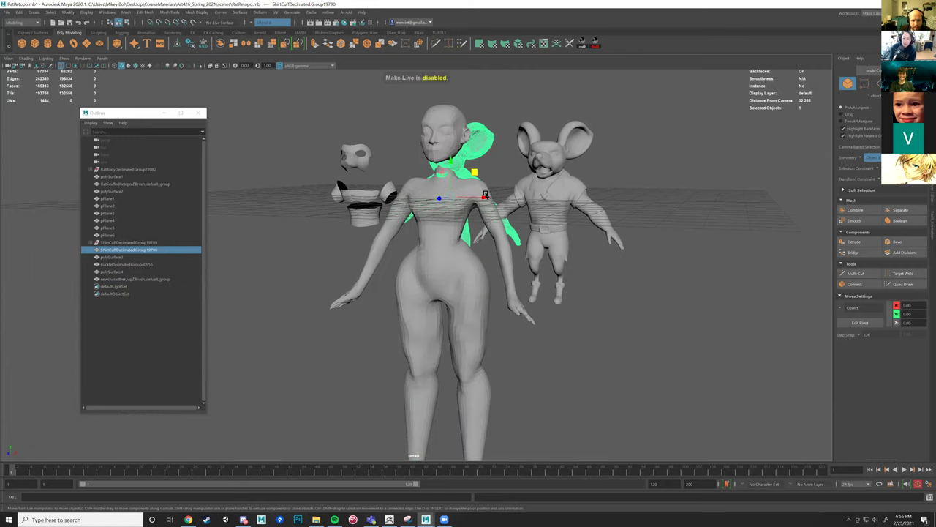
pyautogui.moveTo(484, 196); pyautogui.dragTo(788, 245)
pyautogui.keyDown('alt'); pyautogui.moveTo(673, 244); pyautogui.dragTo(637, 268); pyautogui.keyUp('alt')
pyautogui.scroll(3, 638, 267)
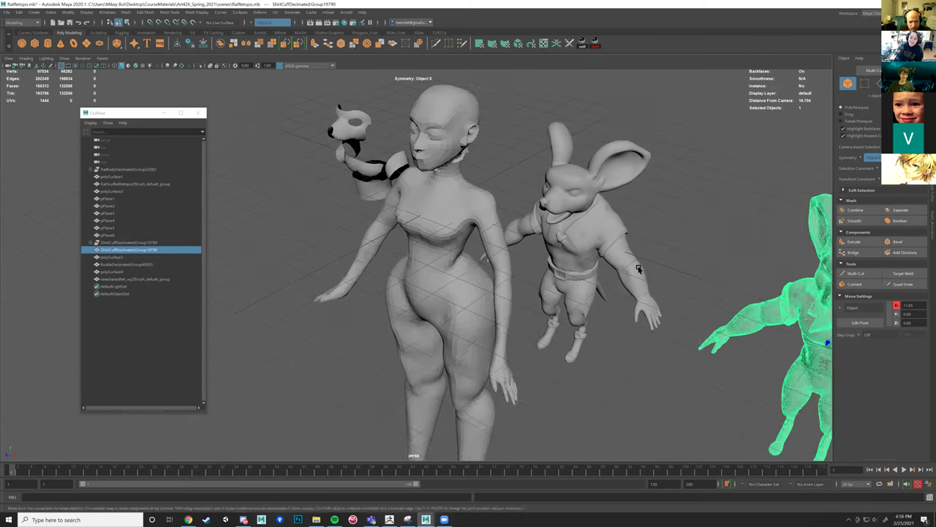
# Move the other rat model along X, well clear of the imported character.
pyautogui.click(610, 204)
pyautogui.scroll(-3, 590, 236)
pyautogui.moveTo(597, 223); pyautogui.dragTo(930, 283)
pyautogui.scroll(1, 489, 213)
pyautogui.keyDown('alt'); pyautogui.moveTo(488, 214); pyautogui.dragTo(485, 296); pyautogui.keyUp('alt')
pyautogui.scroll(5, 460, 280)
pyautogui.hotkey('ctrl', 'z')
# Switch the imported character to vertex mode and select a vertex on its upper chest.
pyautogui.keyDown('alt'); pyautogui.moveTo(485, 297); pyautogui.dragTo(508, 293, button='right'); pyautogui.keyUp('alt')
pyautogui.keyDown('alt'); pyautogui.moveTo(508, 292); pyautogui.dragTo(515, 320); pyautogui.keyUp('alt')
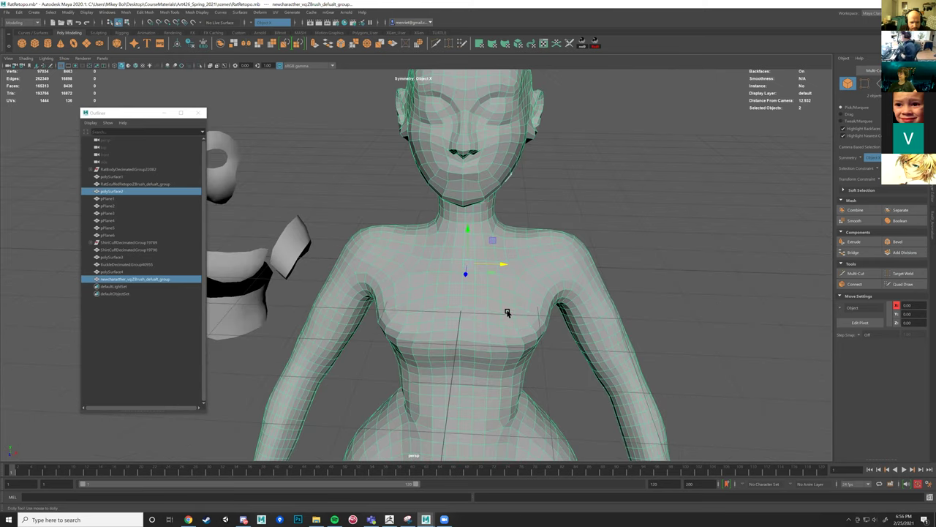
pyautogui.keyDown('alt'); pyautogui.moveTo(508, 312); pyautogui.dragTo(480, 287, button='middle'); pyautogui.keyUp('alt')
pyautogui.keyDown('alt'); pyautogui.moveTo(491, 276); pyautogui.dragTo(482, 233); pyautogui.keyUp('alt')
pyautogui.moveTo(482, 236); pyautogui.dragTo(448, 236, button='right')
pyautogui.moveTo(481, 259)
pyautogui.keyDown('alt'); pyautogui.mouseDown()
pyautogui.moveTo(481, 274)
pyautogui.moveTo(509, 290)
pyautogui.moveTo(516, 277)
pyautogui.moveTo(434, 272)
pyautogui.moveTo(479, 264)
pyautogui.moveTo(478, 247)
pyautogui.mouseUp(); pyautogui.keyUp('alt')
pyautogui.click(481, 274)
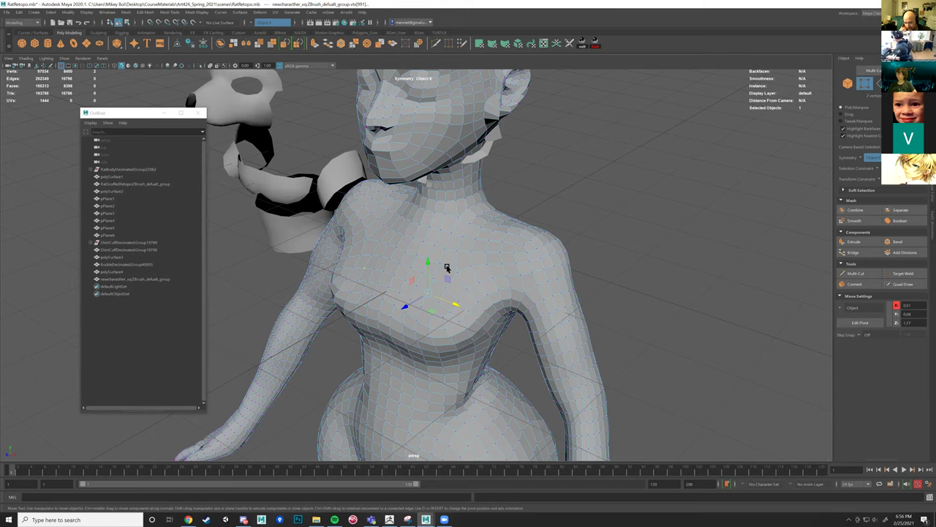
pyautogui.press('[')
pyautogui.press('[')
pyautogui.press('[')
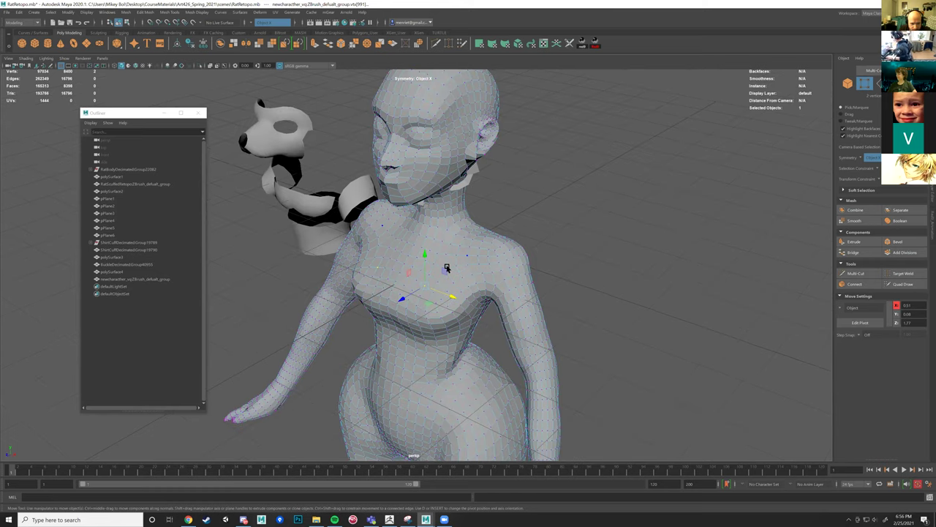
# Set the modelling symmetry to Object X and choose a transform constraint for moving components.
pyautogui.keyDown('alt'); pyautogui.moveTo(453, 265); pyautogui.dragTo(476, 249); pyautogui.keyUp('alt')
pyautogui.click(869, 158)
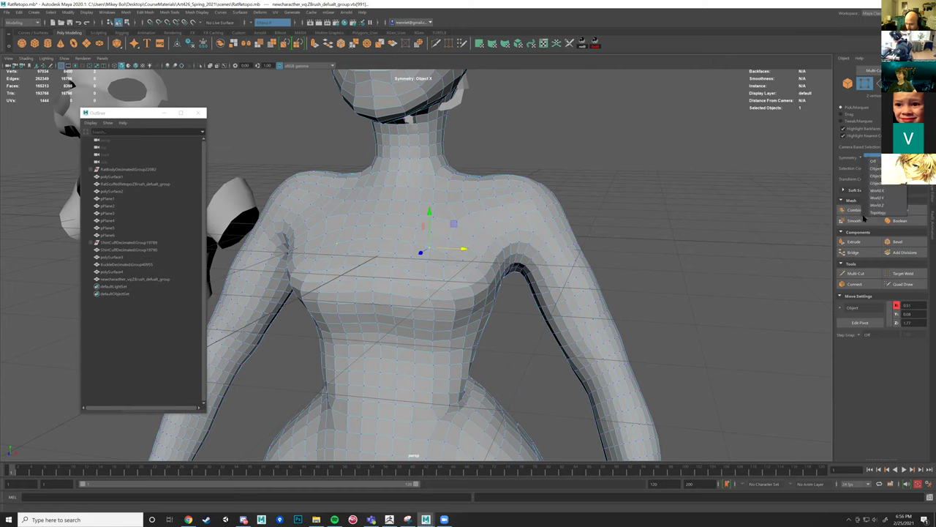
pyautogui.click(876, 168)
pyautogui.click(878, 169)
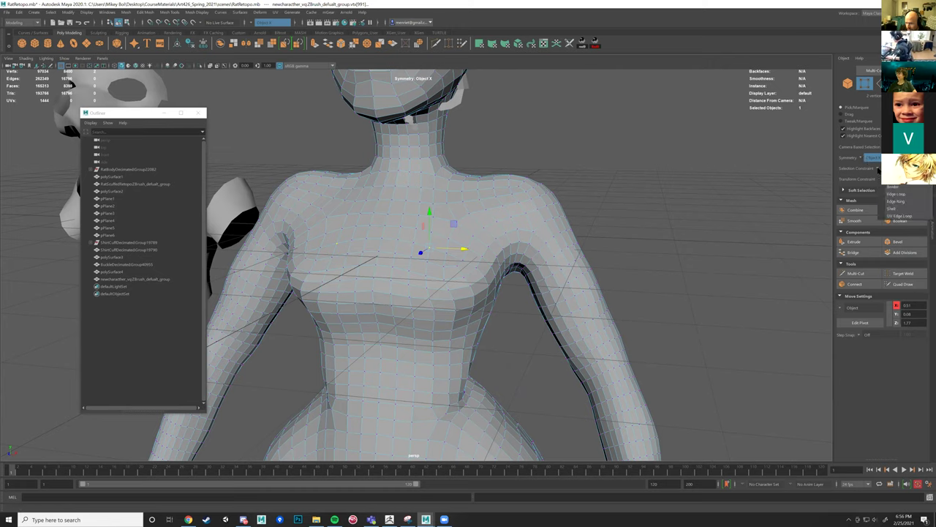
pyautogui.click(878, 178)
pyautogui.click(877, 178)
pyautogui.click(900, 198)
# Add mirrored chest vertices to the selection and try soft selection, then undo the selection changes and turn soft selection off.
pyautogui.keyDown('alt'); pyautogui.moveTo(462, 230); pyautogui.dragTo(442, 278); pyautogui.keyUp('alt')
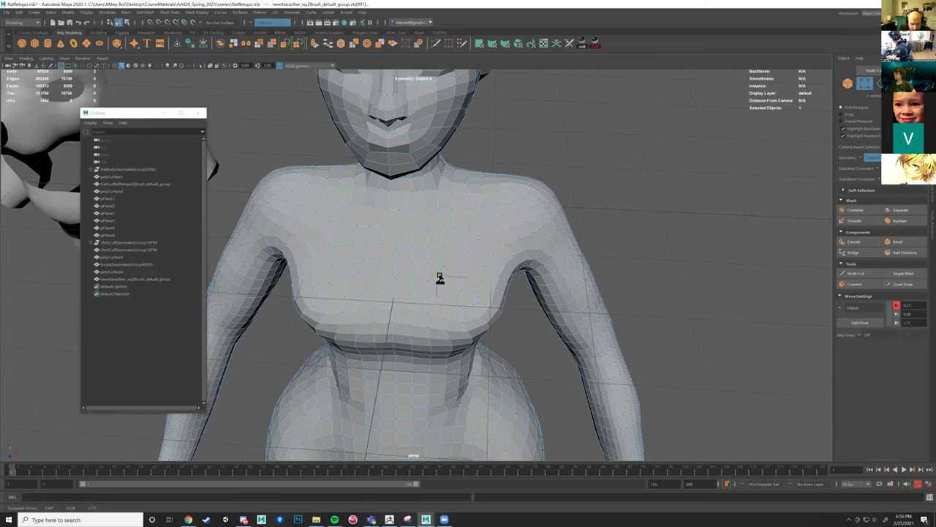
pyautogui.keyDown('shift'); pyautogui.click(428, 282); pyautogui.keyUp('shift')
pyautogui.keyDown('shift'); pyautogui.click(445, 267); pyautogui.keyUp('shift')
pyautogui.moveTo(441, 283); pyautogui.dragTo(431, 270)
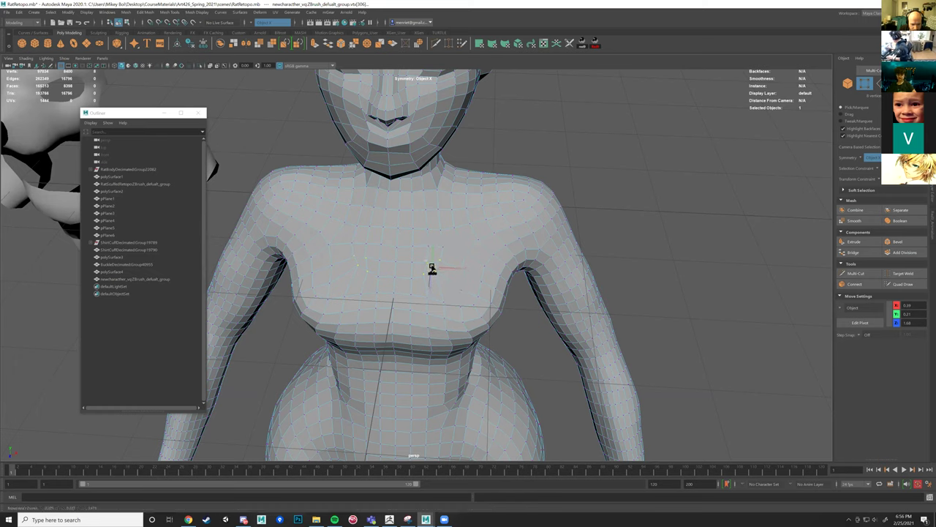
pyautogui.keyDown('shift'); pyautogui.click(414, 280); pyautogui.keyUp('shift')
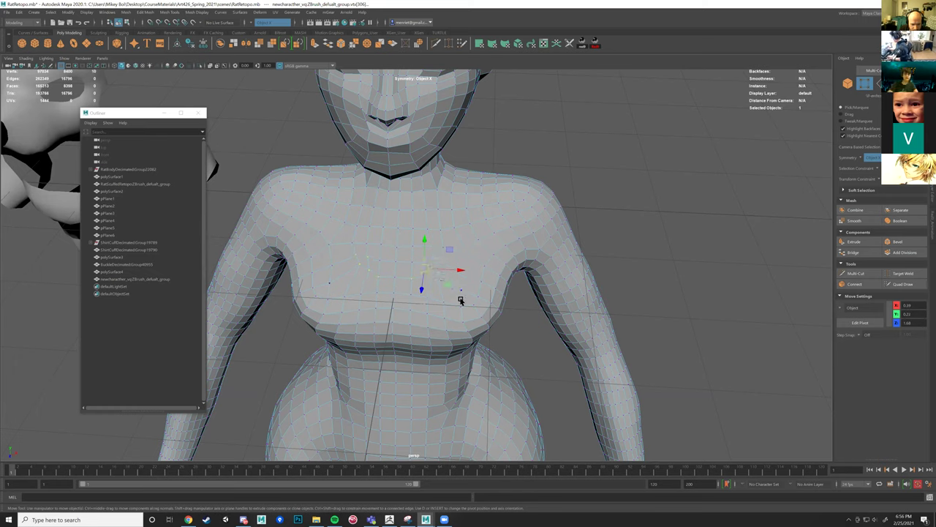
pyautogui.press('b')
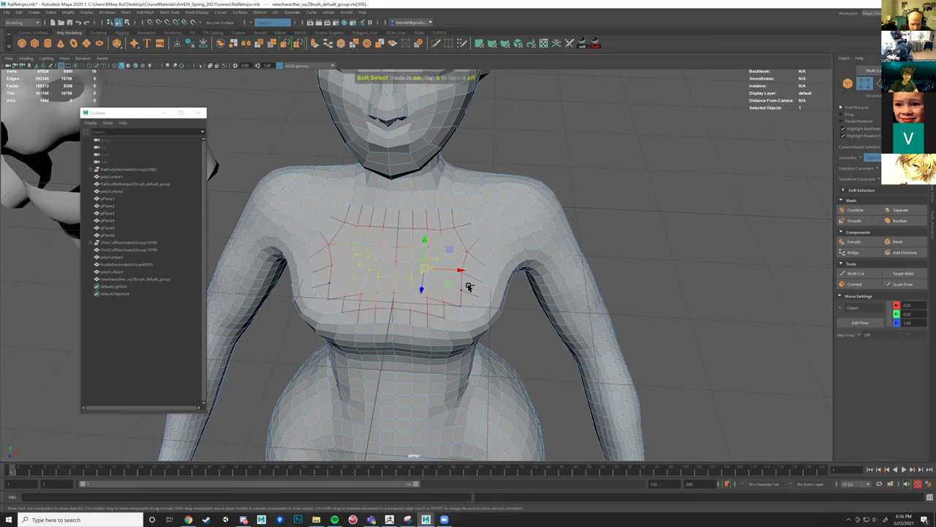
pyautogui.hotkey('ctrl', 'z')
pyautogui.hotkey('ctrl', 'z')
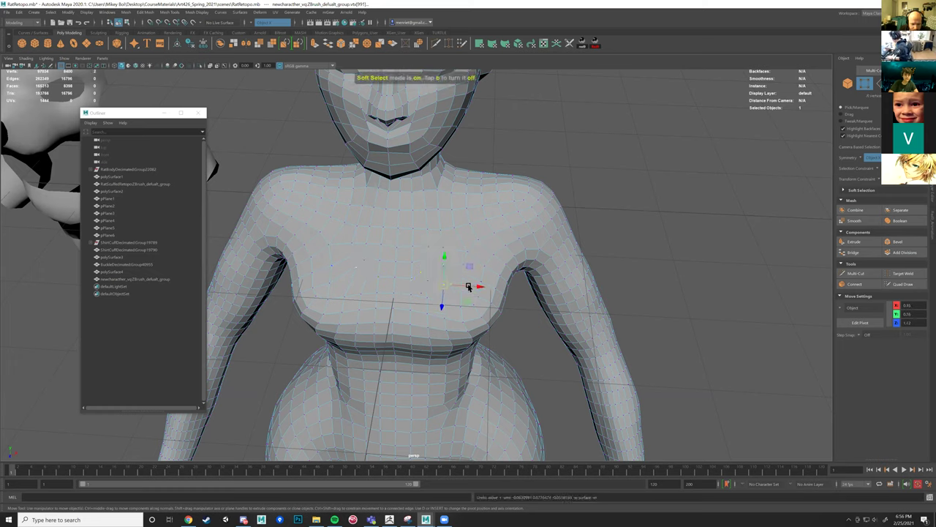
pyautogui.press('b')
# Move the mirrored chest vertices outward along X to test the symmetry.
pyautogui.moveTo(477, 288); pyautogui.dragTo(512, 288)
pyautogui.moveTo(447, 287); pyautogui.dragTo(437, 223)
pyautogui.press('[')
# Switch the character to face mode and select the torso faces from below the bust to the hips.
pyautogui.moveTo(439, 231); pyautogui.dragTo(439, 252, button='right')
pyautogui.click(442, 264)
pyautogui.click(437, 285)
pyautogui.keyDown('alt'); pyautogui.moveTo(465, 297); pyautogui.dragTo(450, 260); pyautogui.keyUp('alt')
pyautogui.hotkey('ctrl', 'z')
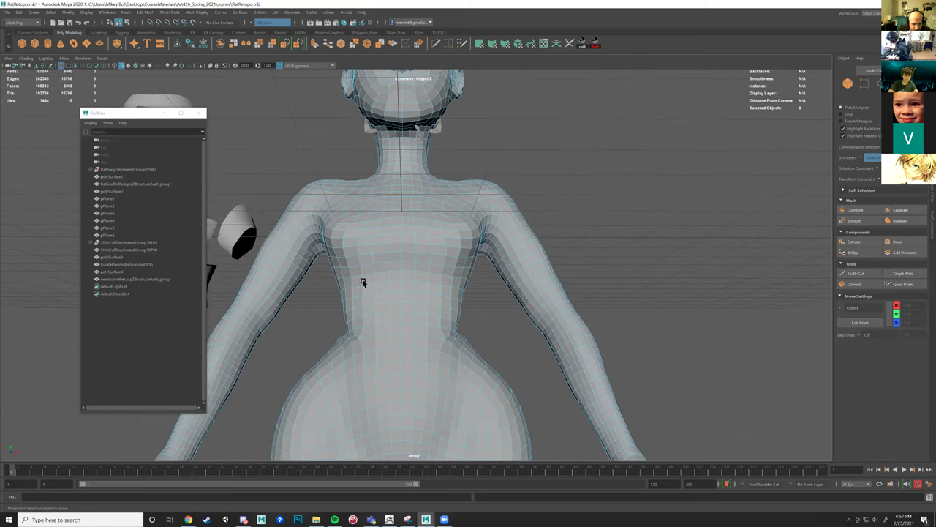
pyautogui.moveTo(319, 261); pyautogui.dragTo(384, 265)
pyautogui.keyDown('shift'); pyautogui.moveTo(513, 329); pyautogui.dragTo(516, 330); pyautogui.keyUp('shift')
pyautogui.keyDown('alt'); pyautogui.moveTo(518, 316); pyautogui.dragTo(413, 295, button='middle'); pyautogui.keyUp('alt')
pyautogui.keyDown('alt'); pyautogui.moveTo(413, 295); pyautogui.dragTo(437, 275); pyautogui.keyUp('alt')
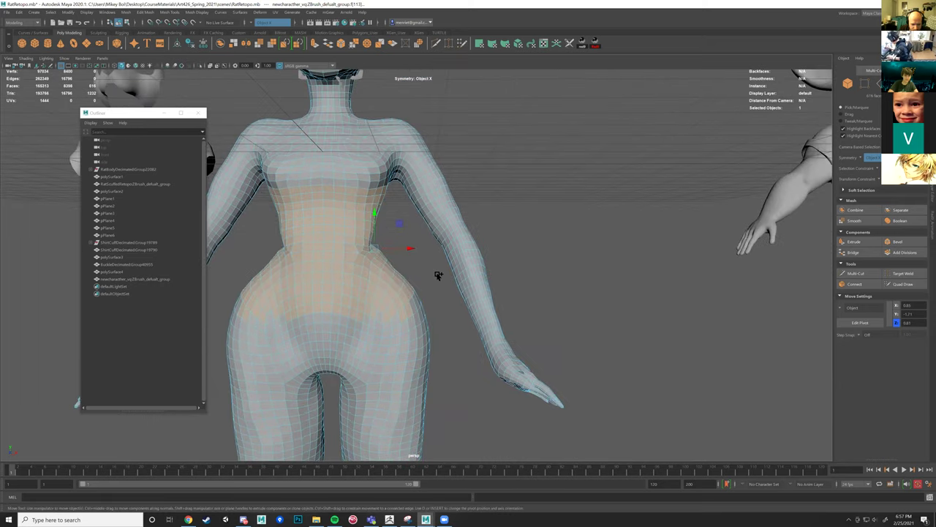
# Extend the face selection down over the hips to the top of the thighs and even out its lower border.
pyautogui.hotkey('shift', '.')
pyautogui.keyDown('alt'); pyautogui.moveTo(389, 349); pyautogui.dragTo(426, 261, button='middle'); pyautogui.keyUp('alt')
pyautogui.keyDown('alt'); pyautogui.moveTo(400, 165); pyautogui.dragTo(396, 150); pyautogui.keyUp('alt')
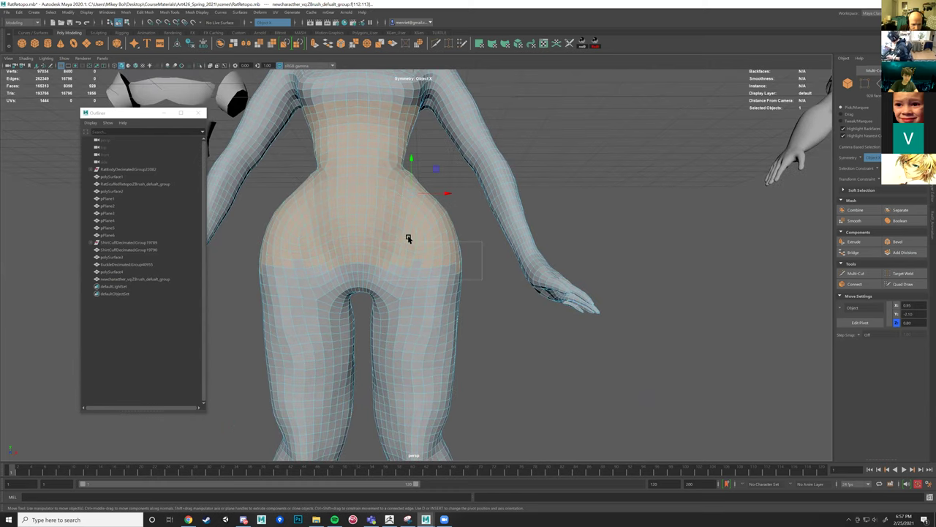
pyautogui.scroll(-3, 434, 276)
pyautogui.moveTo(435, 276)
pyautogui.keyDown('ctrl'); pyautogui.keyDown('shift'); pyautogui.mouseDown()
pyautogui.moveTo(482, 289)
pyautogui.moveTo(434, 279)
pyautogui.mouseUp(); pyautogui.keyUp('shift'); pyautogui.keyUp('ctrl')
pyautogui.keyDown('alt'); pyautogui.moveTo(435, 279); pyautogui.dragTo(436, 279, button='middle'); pyautogui.keyUp('alt')
pyautogui.keyDown('alt'); pyautogui.moveTo(436, 279); pyautogui.dragTo(435, 285); pyautogui.keyUp('alt')
pyautogui.keyDown('ctrl'); pyautogui.moveTo(317, 370); pyautogui.dragTo(533, 319); pyautogui.keyUp('ctrl')
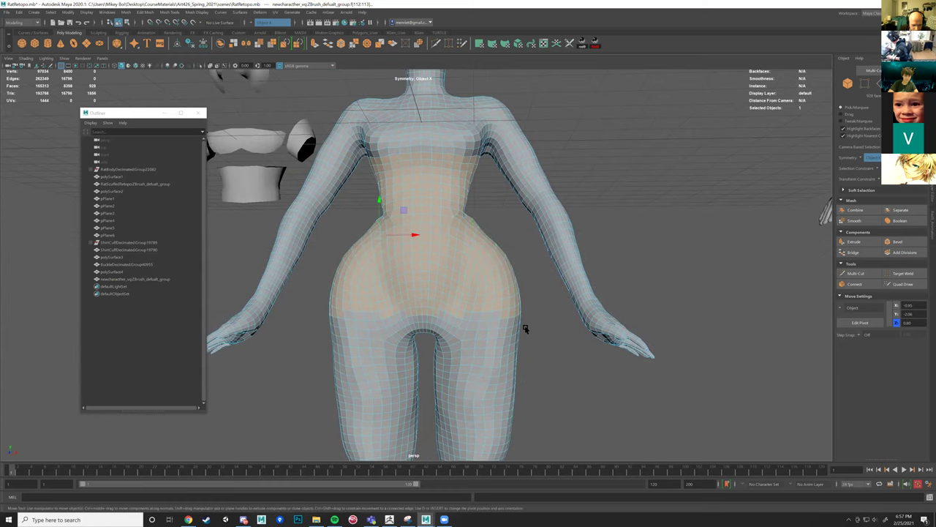
pyautogui.keyDown('shift'); pyautogui.moveTo(346, 313); pyautogui.dragTo(378, 315); pyautogui.keyUp('shift')
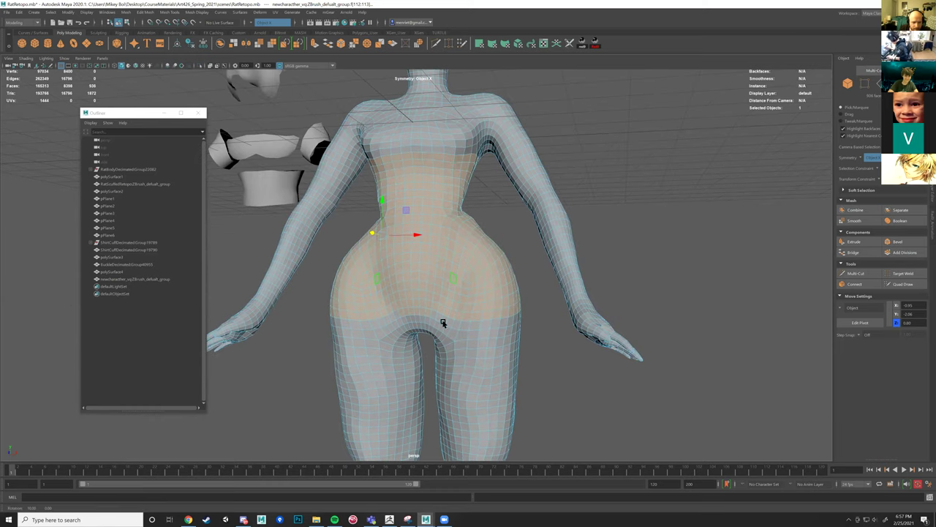
# Paint-select the chest faces above the torso selection, shaping a scooped tank-top neckline.
pyautogui.keyDown('alt'); pyautogui.moveTo(443, 318); pyautogui.dragTo(435, 281); pyautogui.keyUp('alt')
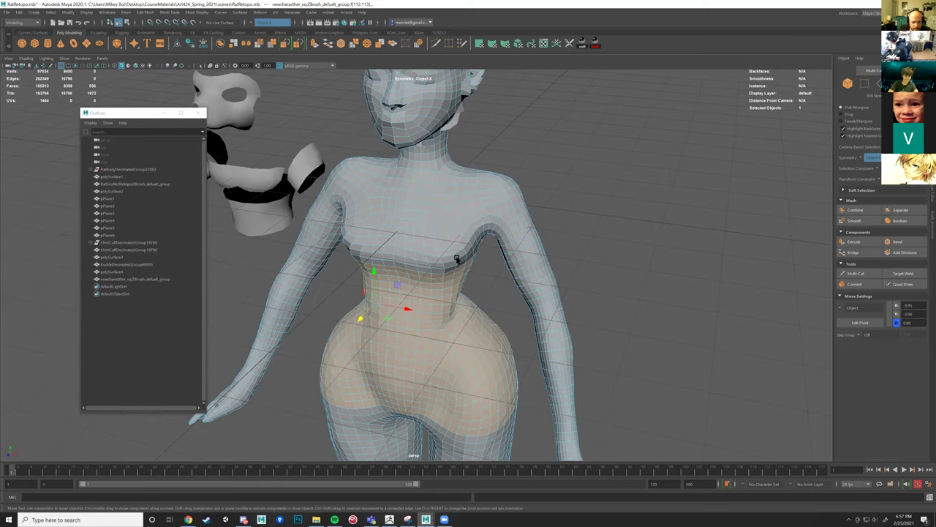
pyautogui.press('[')
pyautogui.press('Tab')
pyautogui.moveTo(484, 224)
pyautogui.keyDown('shift'); pyautogui.mouseDown()
pyautogui.moveTo(468, 258)
pyautogui.moveTo(462, 222)
pyautogui.moveTo(472, 193)
pyautogui.moveTo(421, 217)
pyautogui.moveTo(424, 247)
pyautogui.moveTo(409, 245)
pyautogui.moveTo(440, 264)
pyautogui.moveTo(422, 280)
pyautogui.moveTo(378, 272)
pyautogui.mouseUp(); pyautogui.keyUp('shift')
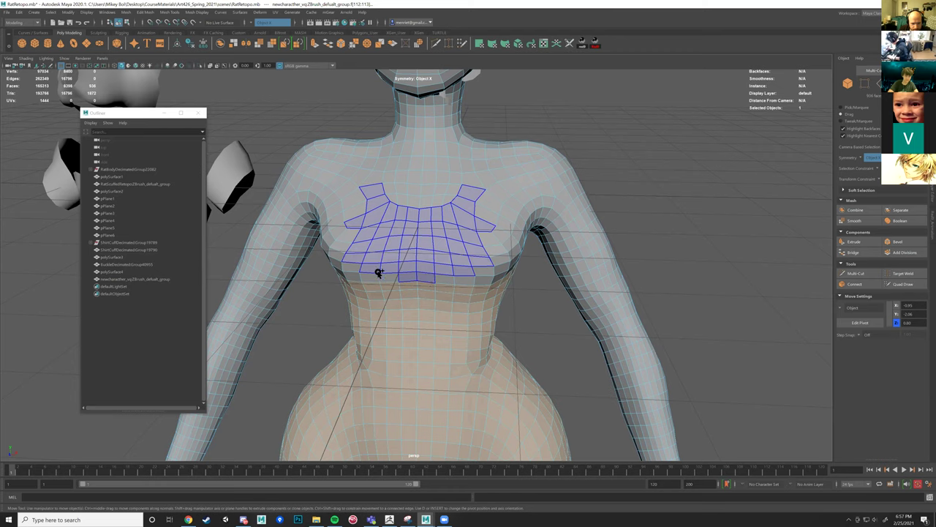
pyautogui.moveTo(501, 274)
pyautogui.keyDown('shift'); pyautogui.mouseDown()
pyautogui.moveTo(507, 247)
pyautogui.moveTo(497, 226)
pyautogui.moveTo(510, 236)
pyautogui.mouseUp(); pyautogui.keyUp('shift')
pyautogui.moveTo(519, 270)
pyautogui.keyDown('alt'); pyautogui.mouseDown()
pyautogui.moveTo(466, 255)
pyautogui.moveTo(441, 260)
pyautogui.moveTo(454, 271)
pyautogui.moveTo(425, 246)
pyautogui.moveTo(411, 204)
pyautogui.moveTo(409, 231)
pyautogui.moveTo(395, 211)
pyautogui.moveTo(408, 231)
pyautogui.moveTo(371, 237)
pyautogui.moveTo(388, 265)
pyautogui.moveTo(393, 236)
pyautogui.mouseUp(); pyautogui.keyUp('alt')
pyautogui.press('F8')
pyautogui.keyDown('shift'); pyautogui.moveTo(426, 276); pyautogui.dragTo(432, 272); pyautogui.keyUp('shift')
pyautogui.keyDown('alt'); pyautogui.moveTo(418, 231); pyautogui.dragTo(443, 242); pyautogui.keyUp('alt')
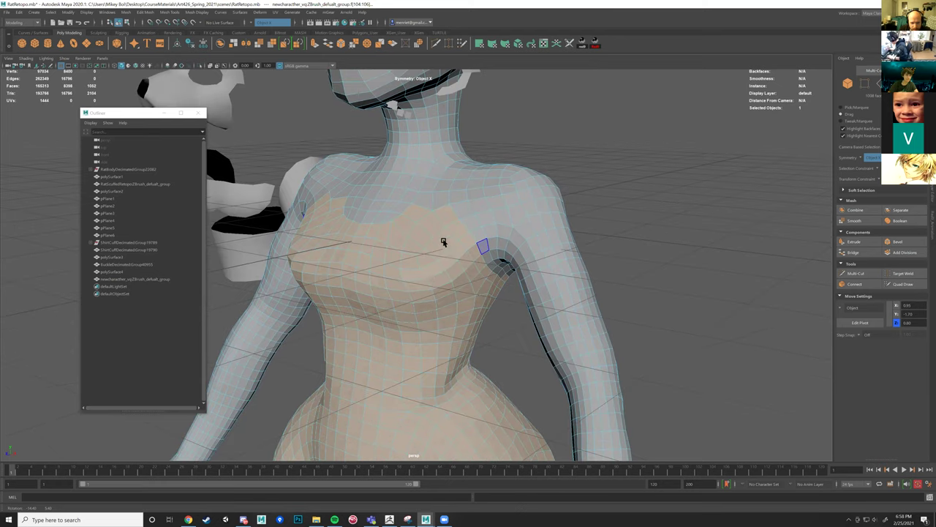
# Extend the painted face selection over the shoulder straps and around the armpits.
pyautogui.keyDown('alt'); pyautogui.moveTo(429, 284); pyautogui.dragTo(442, 284); pyautogui.keyUp('alt')
pyautogui.moveTo(445, 236)
pyautogui.mouseDown()
pyautogui.moveTo(476, 205)
pyautogui.moveTo(452, 251)
pyautogui.mouseUp()
pyautogui.keyDown('alt'); pyautogui.moveTo(529, 259); pyautogui.dragTo(371, 272); pyautogui.keyUp('alt')
pyautogui.moveTo(358, 207)
pyautogui.keyDown('shift'); pyautogui.mouseDown()
pyautogui.moveTo(349, 212)
pyautogui.moveTo(364, 244)
pyautogui.moveTo(380, 221)
pyautogui.moveTo(439, 223)
pyautogui.moveTo(413, 218)
pyautogui.mouseUp(); pyautogui.keyUp('shift')
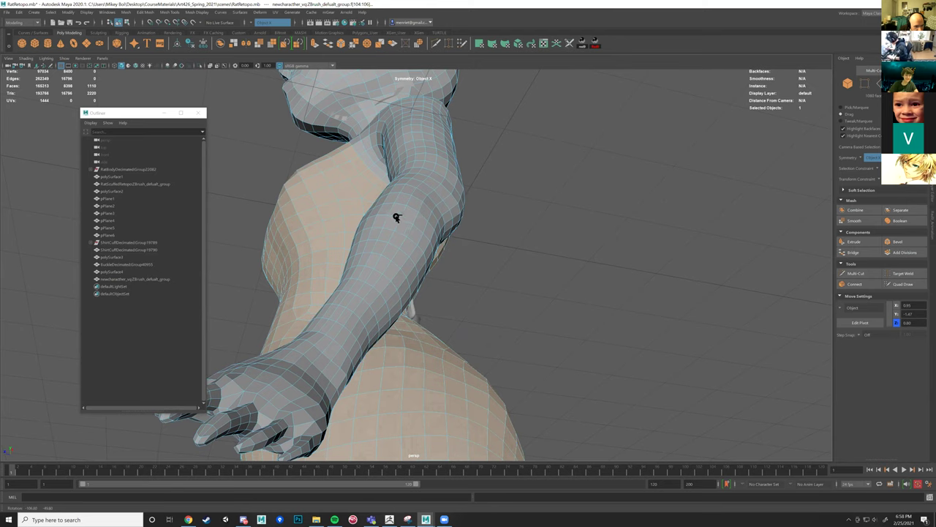
# Add the remaining faces around the shoulder blades and under the arms to complete the garment's back.
pyautogui.moveTo(337, 246)
pyautogui.keyDown('alt'); pyautogui.mouseDown()
pyautogui.moveTo(310, 247)
pyautogui.moveTo(370, 246)
pyautogui.moveTo(352, 254)
pyautogui.mouseUp(); pyautogui.keyUp('alt')
pyautogui.click(350, 237)
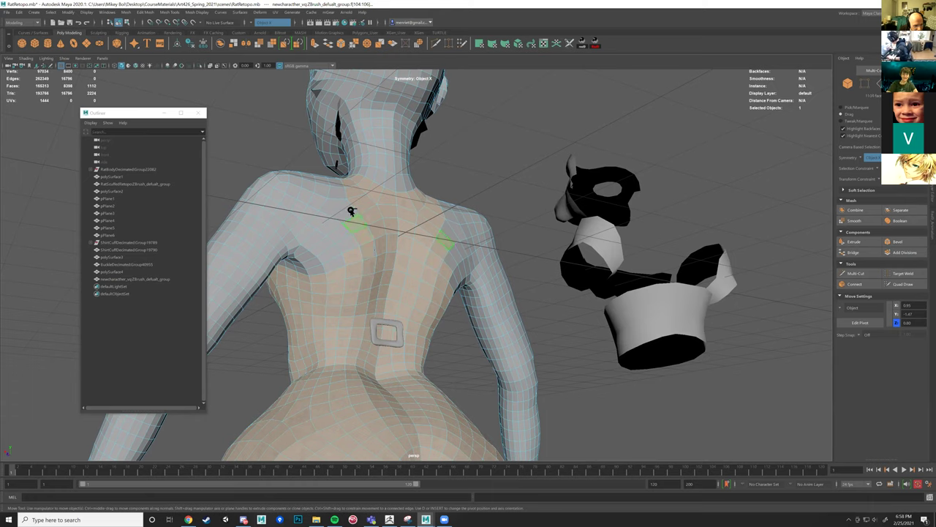
pyautogui.click(342, 240)
pyautogui.click(327, 252)
pyautogui.click(302, 267)
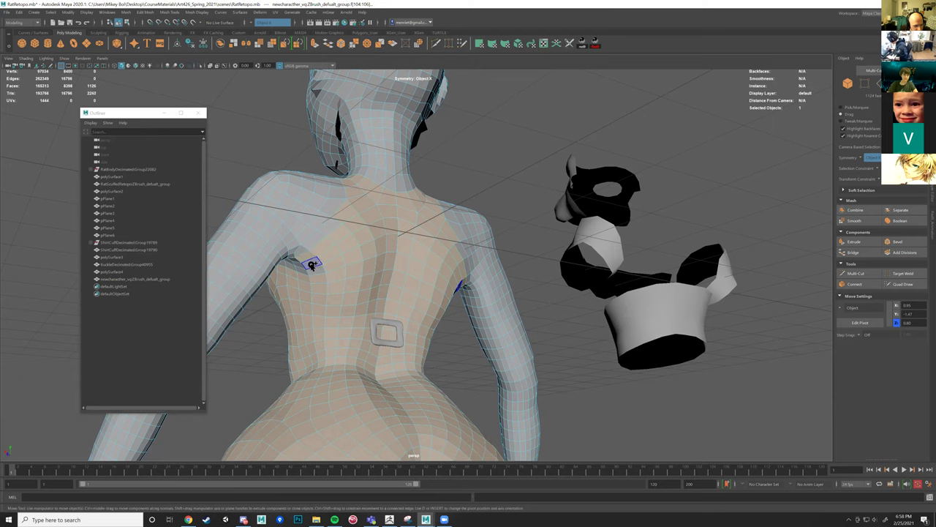
pyautogui.keyDown('shift'); pyautogui.moveTo(300, 267); pyautogui.dragTo(327, 272); pyautogui.keyUp('shift')
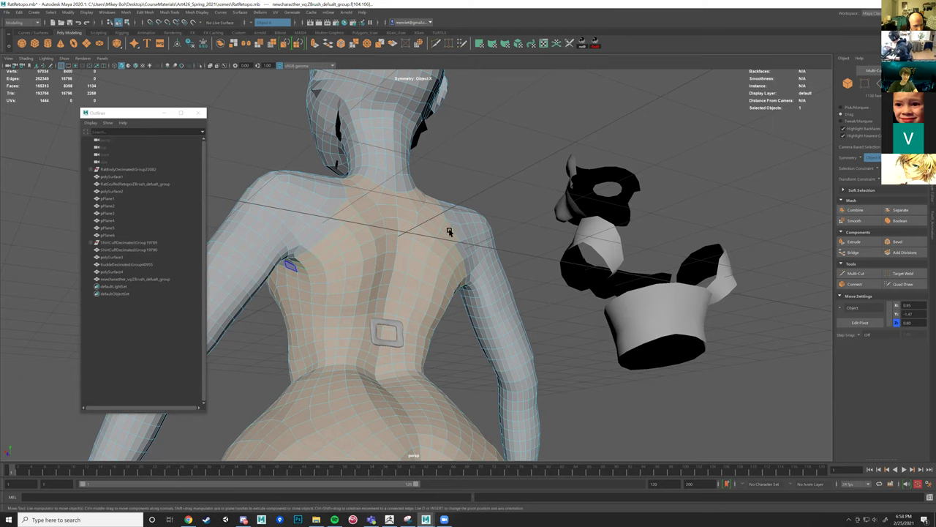
pyautogui.keyDown('alt'); pyautogui.moveTo(508, 248); pyautogui.dragTo(484, 255); pyautogui.keyUp('alt')
pyautogui.press('[')
pyautogui.press('[')
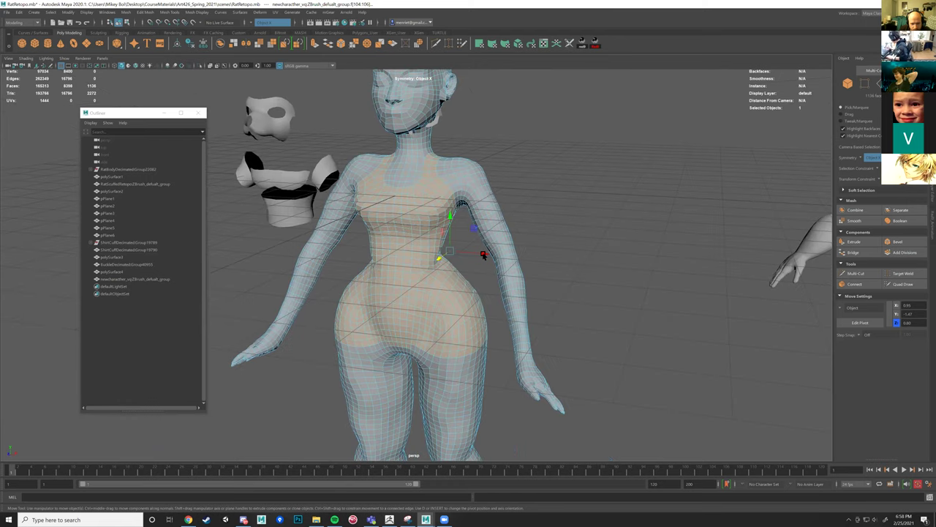
# Extrude the selected garment faces outward with a Local Translate Z of about 0.076 and inspect the raised shell all around.
pyautogui.keyDown('alt'); pyautogui.moveTo(484, 256); pyautogui.dragTo(482, 254); pyautogui.keyUp('alt')
pyautogui.hotkey('ctrl', 'e')
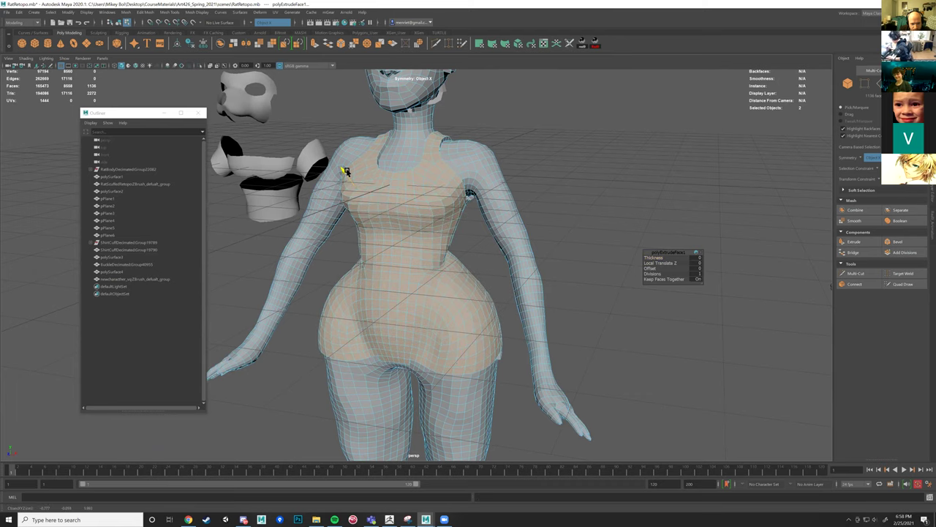
pyautogui.keyDown('alt'); pyautogui.moveTo(413, 273); pyautogui.dragTo(419, 265); pyautogui.keyUp('alt')
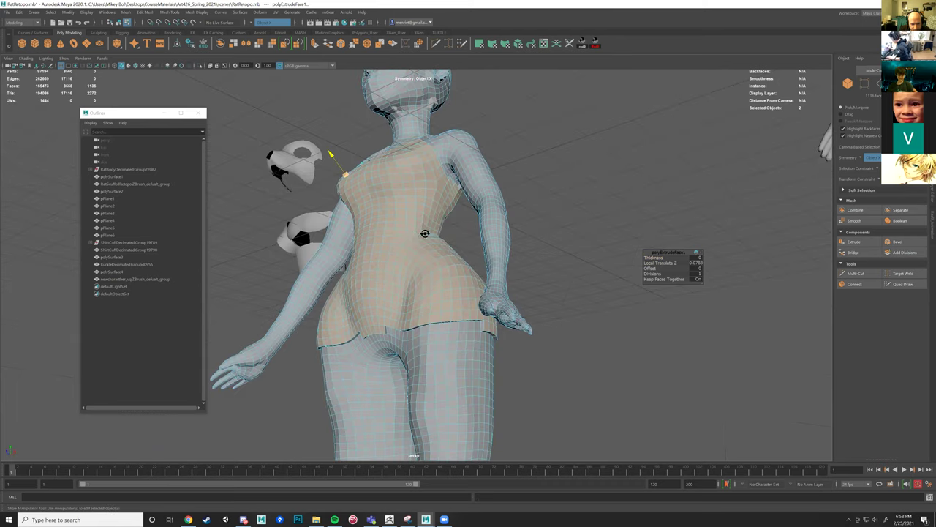
pyautogui.keyDown('alt'); pyautogui.moveTo(426, 234); pyautogui.dragTo(429, 231); pyautogui.keyUp('alt')
pyautogui.keyDown('alt'); pyautogui.moveTo(493, 240); pyautogui.dragTo(316, 283); pyautogui.keyUp('alt')
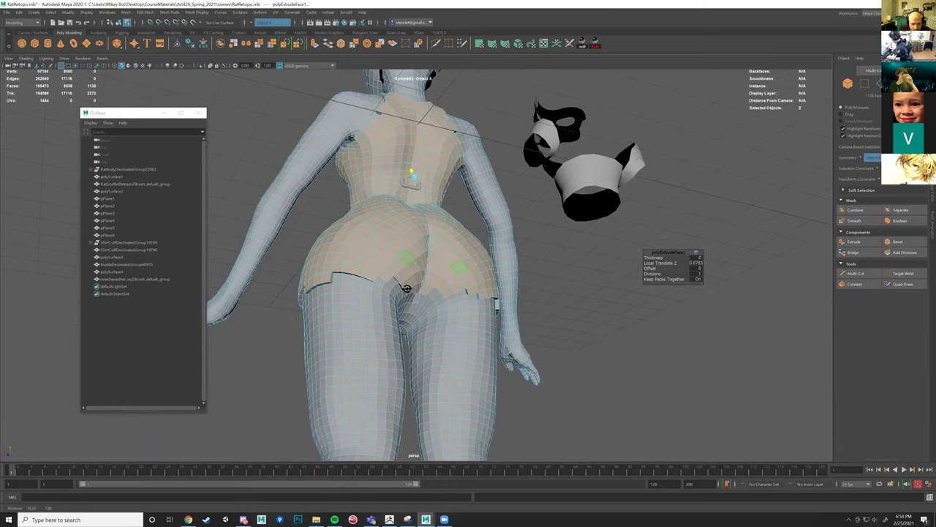
pyautogui.keyDown('alt'); pyautogui.moveTo(421, 291); pyautogui.dragTo(479, 273); pyautogui.keyUp('alt')
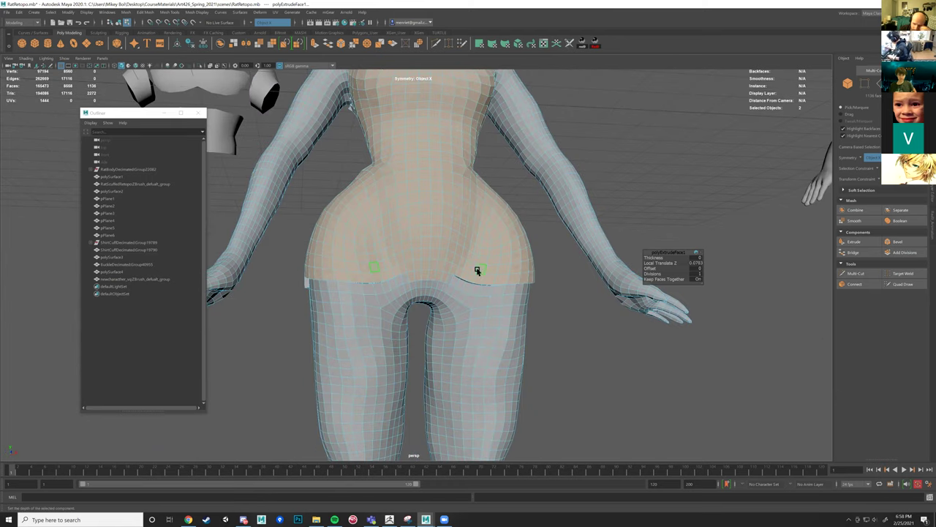
pyautogui.keyDown('alt'); pyautogui.moveTo(387, 264); pyautogui.dragTo(515, 257); pyautogui.keyUp('alt')
pyautogui.scroll(-5, 455, 257)
pyautogui.keyDown('alt'); pyautogui.moveTo(467, 235); pyautogui.dragTo(530, 163); pyautogui.keyUp('alt')
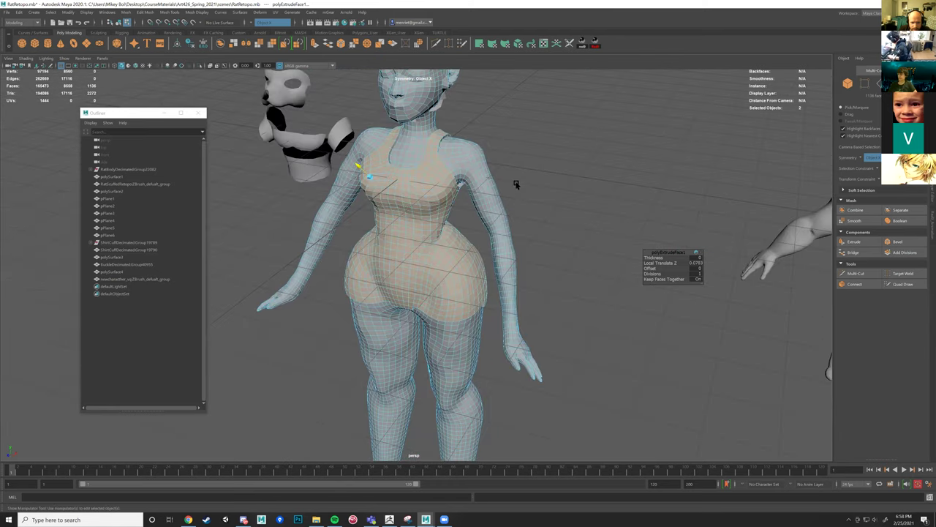
# Return the character to object mode, soften its edges, and deselect it.
pyautogui.keyDown('alt'); pyautogui.moveTo(517, 184); pyautogui.dragTo(503, 269, button='middle'); pyautogui.keyUp('alt')
pyautogui.click(504, 269)
pyautogui.moveTo(433, 238); pyautogui.dragTo(469, 226, button='right')
pyautogui.click(491, 241)
pyautogui.keyDown('alt'); pyautogui.moveTo(518, 226); pyautogui.dragTo(439, 213); pyautogui.keyUp('alt')
pyautogui.click(523, 217)
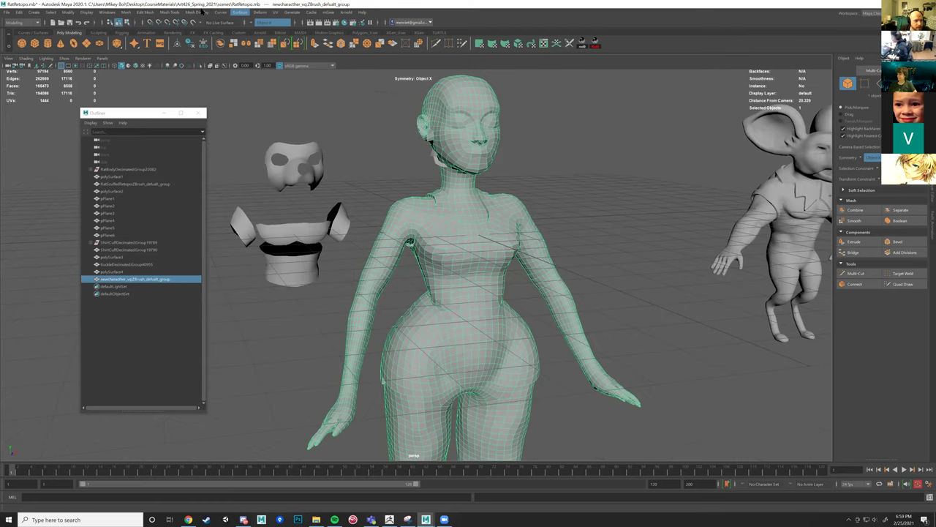
pyautogui.click(203, 11)
pyautogui.click(215, 82)
pyautogui.press('w')
pyautogui.click(564, 175)
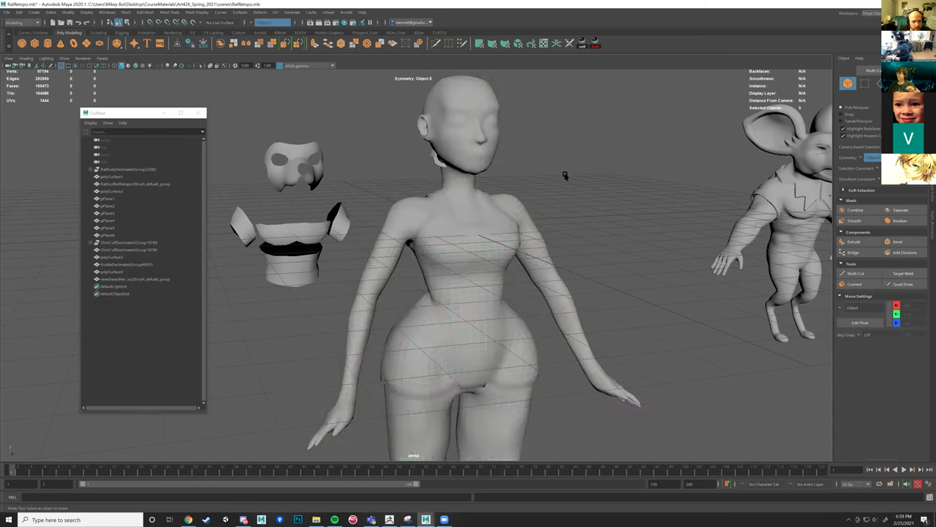
# Select a mirrored pair of eye faces on the character's head and grow the selection by one ring.
pyautogui.scroll(3, 565, 176)
pyautogui.keyDown('alt'); pyautogui.moveTo(565, 176); pyautogui.dragTo(522, 236, button='middle'); pyautogui.keyUp('alt')
pyautogui.keyDown('alt'); pyautogui.moveTo(522, 237); pyautogui.dragTo(491, 244); pyautogui.keyUp('alt')
pyautogui.keyDown('alt'); pyautogui.moveTo(491, 244); pyautogui.dragTo(495, 288, button='middle'); pyautogui.keyUp('alt')
pyautogui.scroll(4, 495, 288)
pyautogui.click(440, 253)
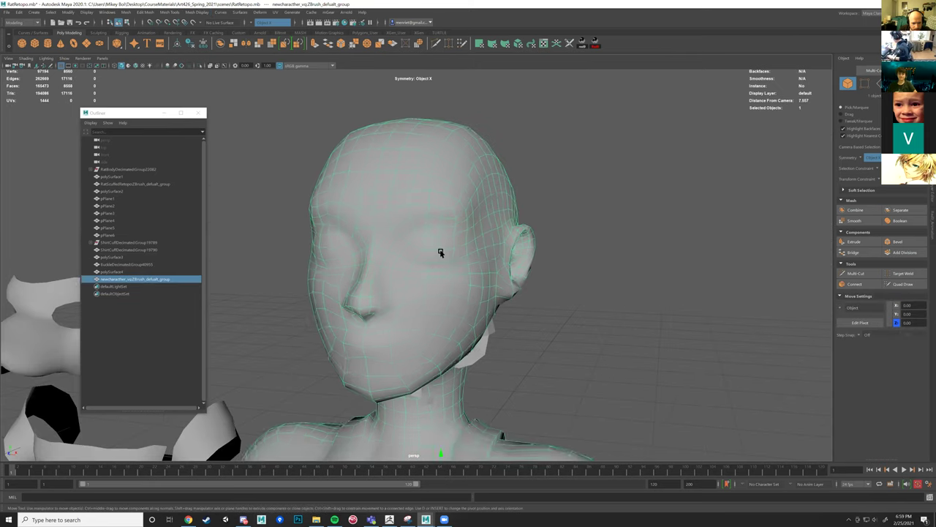
pyautogui.scroll(3, 447, 245)
pyautogui.moveTo(450, 230); pyautogui.dragTo(443, 253, button='right')
pyautogui.click(440, 238)
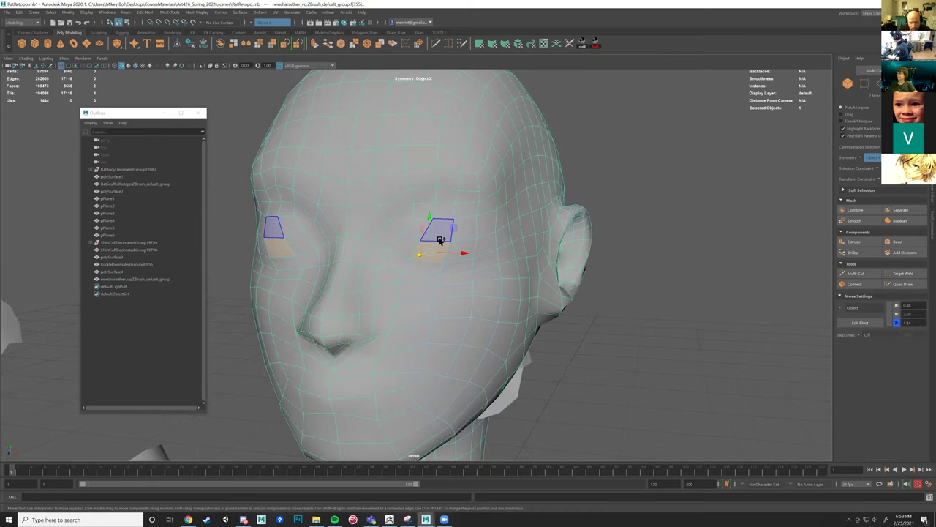
pyautogui.hotkey('shift', '.')
pyautogui.hotkey('shift', '.')
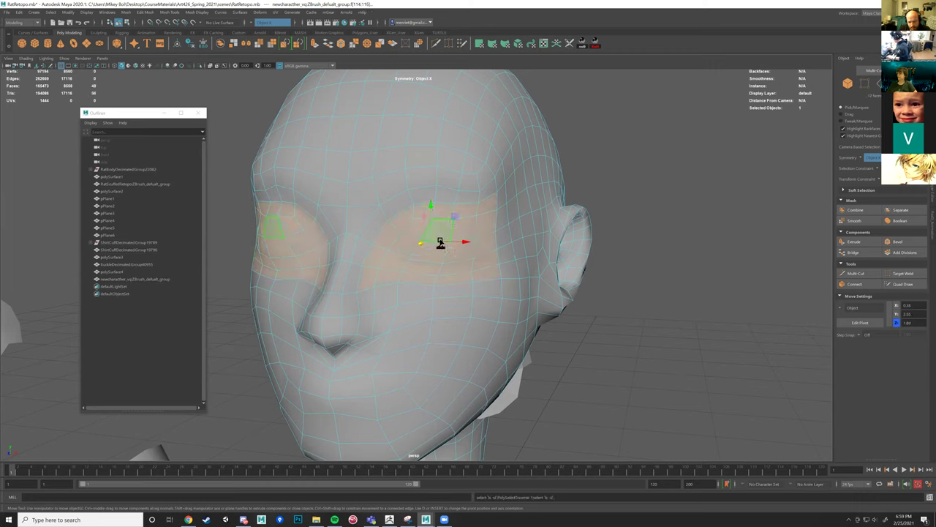
pyautogui.hotkey('shift', ',')
pyautogui.hotkey('shift', ',')
pyautogui.hotkey('shift', '.')
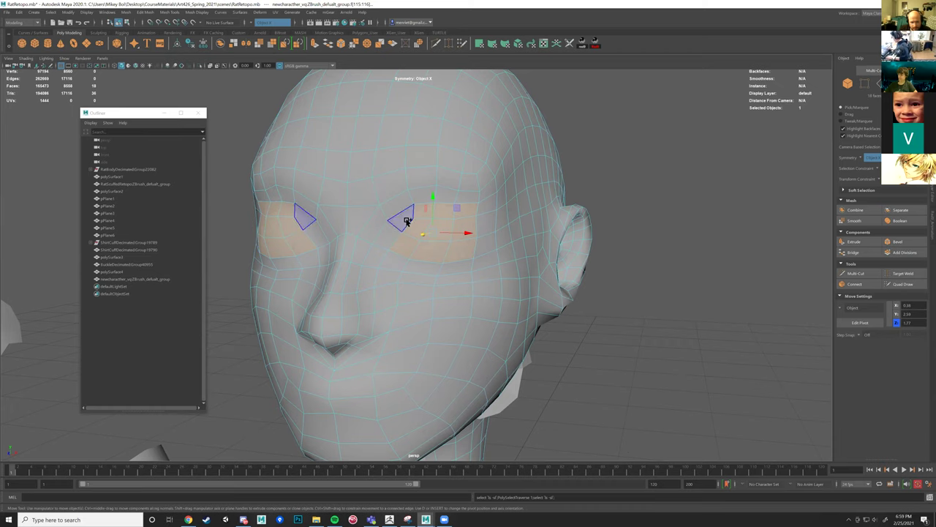
# Add the faces around the inner, lower and outer sides of both eyes and delete the selection to open the sockets.
pyautogui.moveTo(404, 222); pyautogui.dragTo(381, 259)
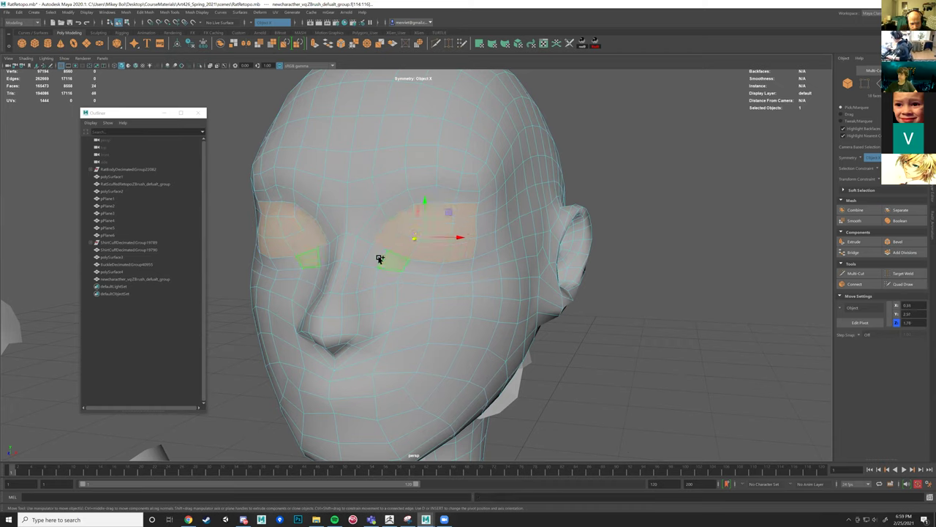
pyautogui.keyDown('shift'); pyautogui.click(429, 266); pyautogui.keyUp('shift')
pyautogui.keyDown('shift'); pyautogui.click(460, 265); pyautogui.keyUp('shift')
pyautogui.keyDown('shift'); pyautogui.click(488, 260); pyautogui.keyUp('shift')
pyautogui.keyDown('shift'); pyautogui.click(488, 231); pyautogui.keyUp('shift')
pyautogui.keyDown('shift'); pyautogui.click(484, 215); pyautogui.keyUp('shift')
pyautogui.keyDown('shift'); pyautogui.moveTo(484, 216); pyautogui.dragTo(481, 210); pyautogui.keyUp('shift')
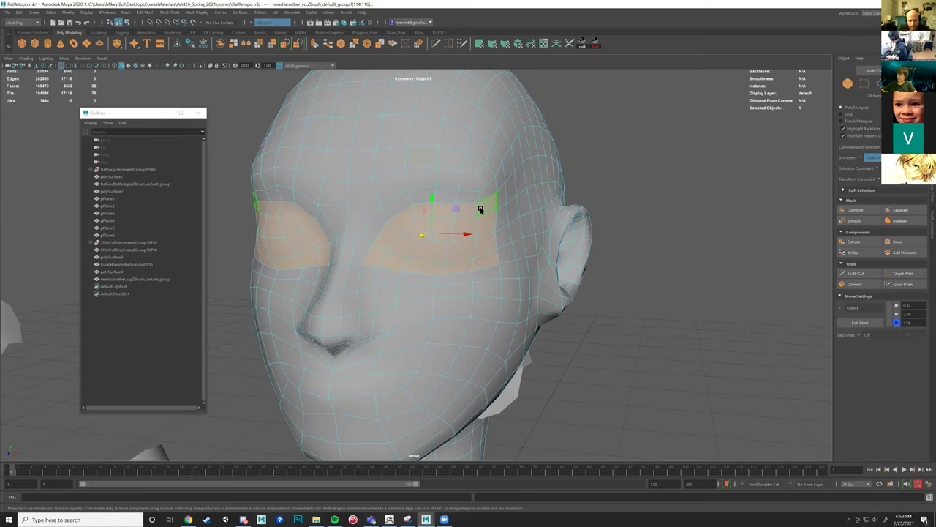
pyautogui.press('Delete')
# Extrude the border edge loops of both eye openings and scale the new edges inward.
pyautogui.moveTo(454, 189)
pyautogui.mouseDown(button='right')
pyautogui.moveTo(449, 166)
pyautogui.moveTo(448, 196)
pyautogui.mouseUp(button='right')
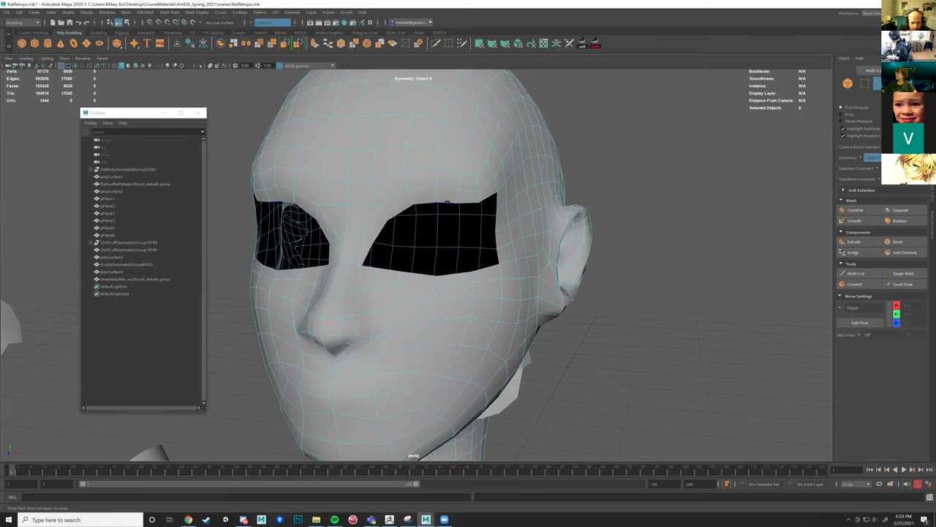
pyautogui.doubleClick(447, 202)
pyautogui.keyDown('alt'); pyautogui.moveTo(483, 214); pyautogui.dragTo(448, 213); pyautogui.keyUp('alt')
pyautogui.hotkey('ctrl', 'e')
pyautogui.press('r')
pyautogui.moveTo(361, 226); pyautogui.dragTo(355, 230)
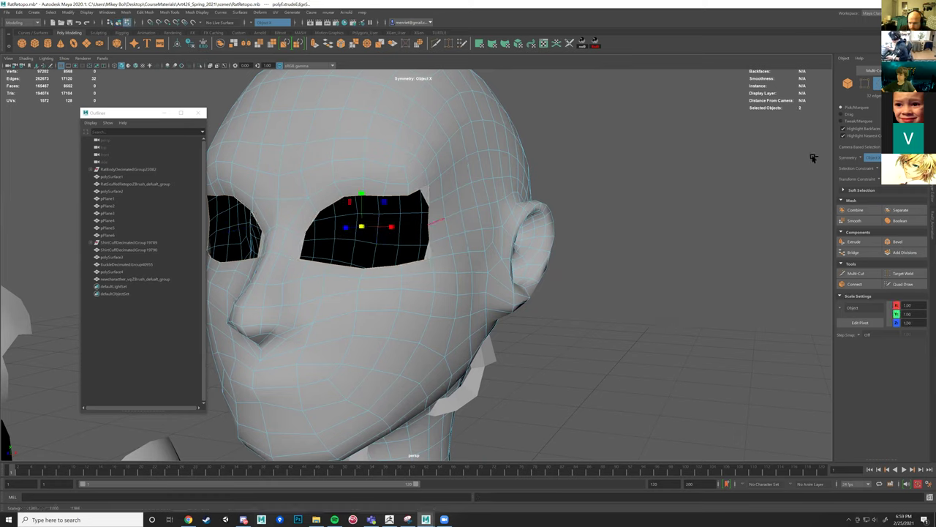
pyautogui.hotkey('ctrl', 'z')
pyautogui.moveTo(620, 248); pyautogui.dragTo(510, 243, button='middle')
pyautogui.keyDown('alt'); pyautogui.moveTo(511, 244); pyautogui.dragTo(462, 259); pyautogui.keyUp('alt')
pyautogui.scroll(-5, 556, 243)
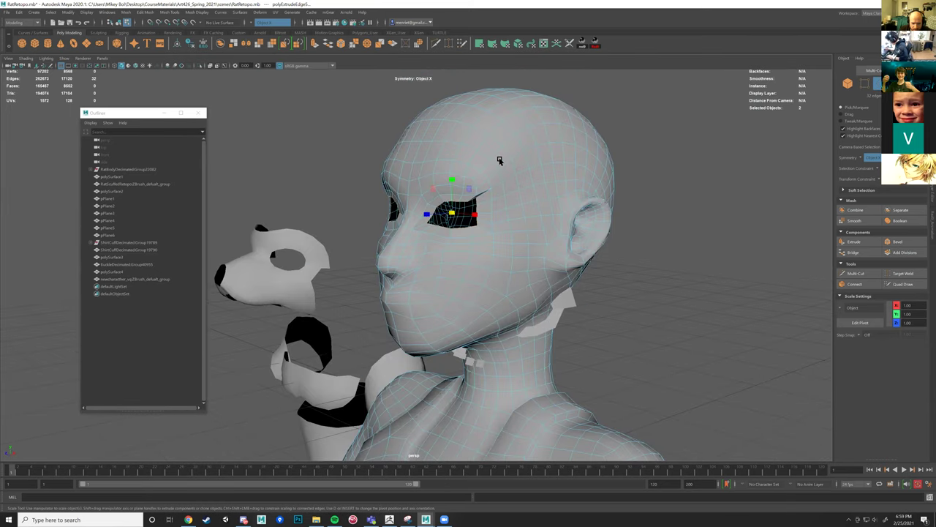
# Return the character to object mode, deselect it and reactivate the Move tool.
pyautogui.scroll(-3, 480, 233)
pyautogui.press('[')
pyautogui.moveTo(465, 262); pyautogui.dragTo(566, 249, button='right')
pyautogui.click(566, 249)
pyautogui.press('w')
pyautogui.keyDown('alt'); pyautogui.moveTo(517, 265); pyautogui.dragTo(414, 408); pyautogui.keyUp('alt')
pyautogui.scroll(3, 463, 261)
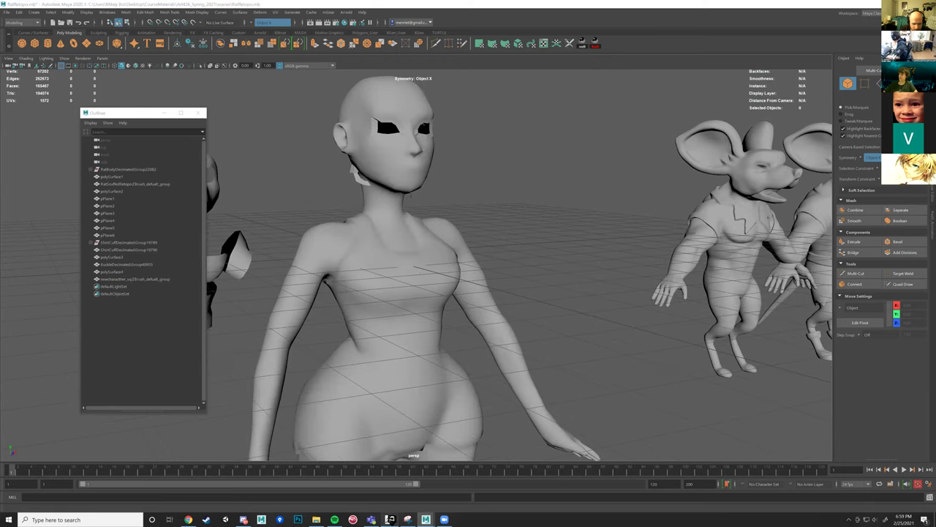
# Switch to Discord and check the newcharacther_vq.OBJ file shared in the art-sharing channel.
pyautogui.click(389, 519)
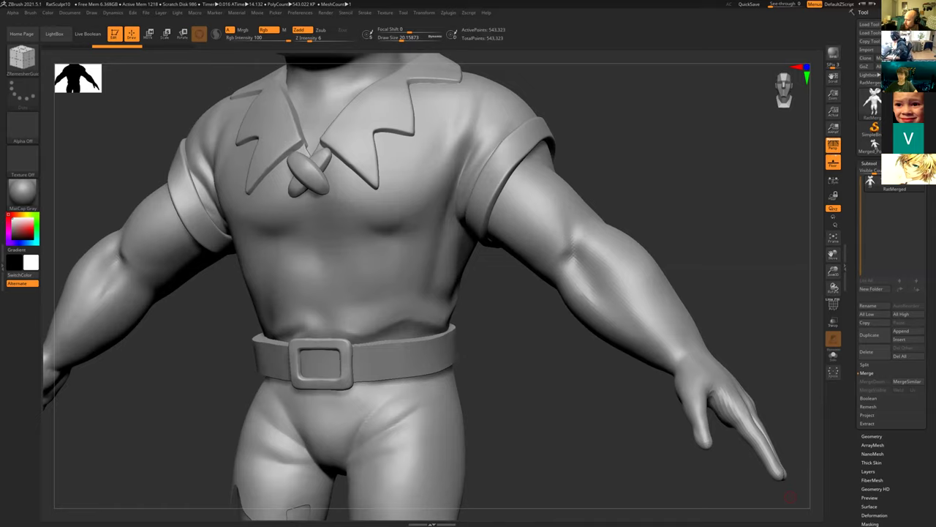
pyautogui.hotkey('alt', 'Tab')
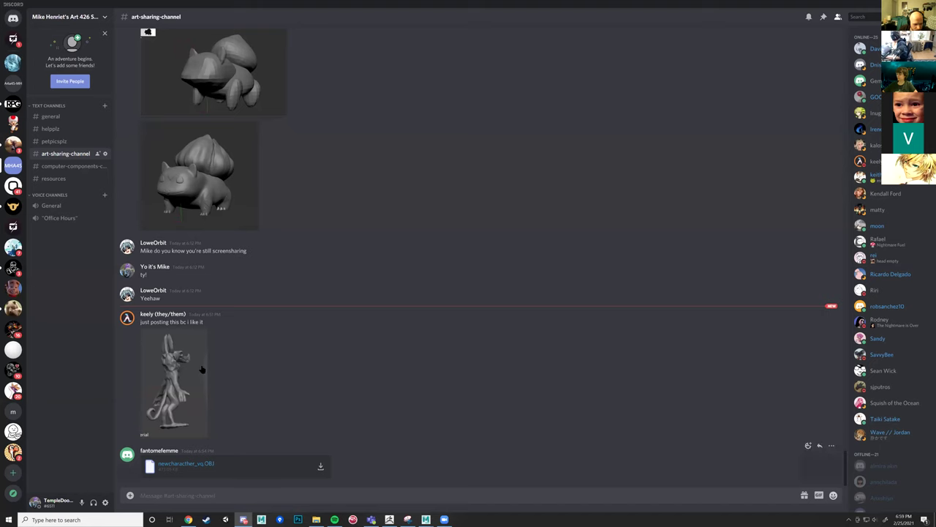
pyautogui.click(194, 469)
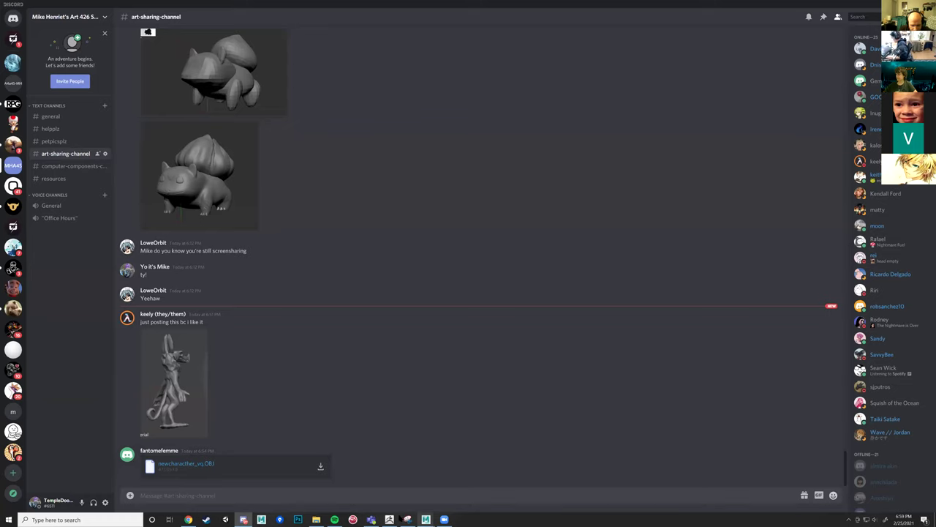
# Switch to ZBrush and draw a closed ZRemesher guide curve around the rat's eye.
pyautogui.click(391, 520)
pyautogui.moveTo(525, 360); pyautogui.dragTo(517, 526)
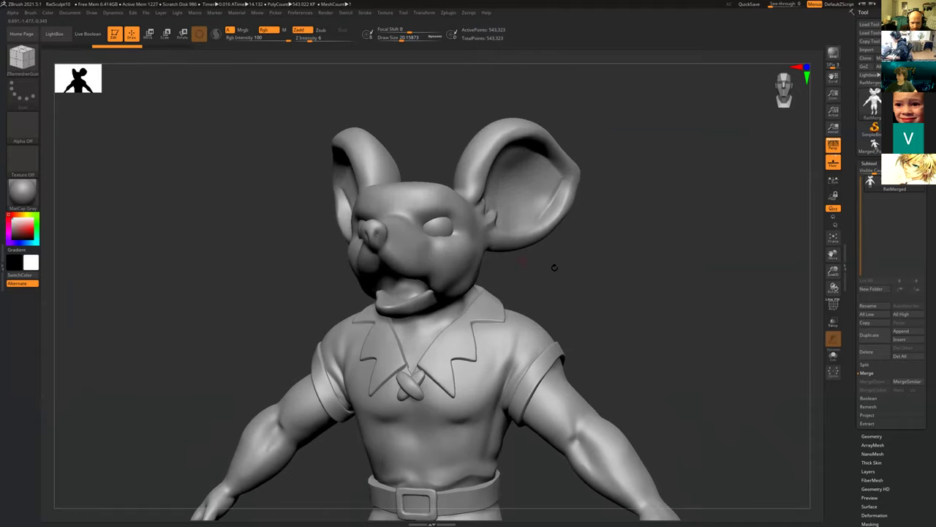
pyautogui.moveTo(551, 268); pyautogui.dragTo(383, 217)
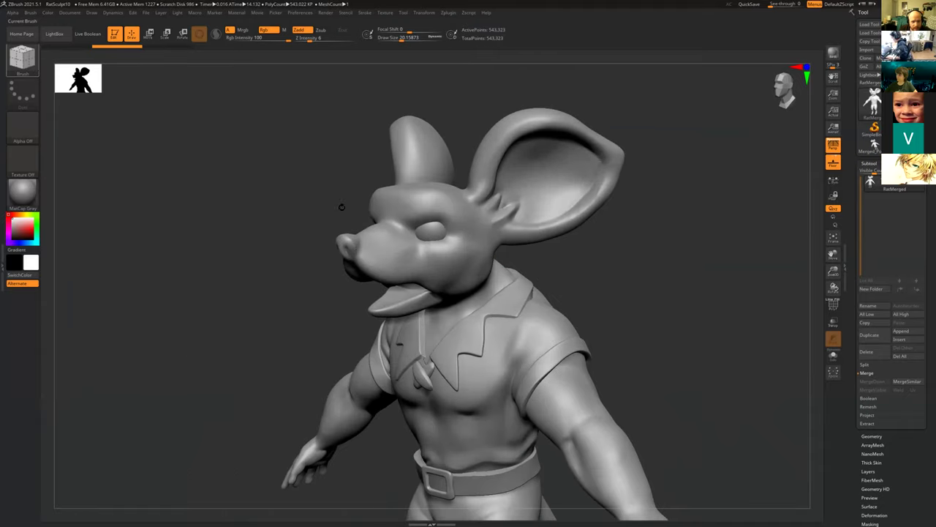
pyautogui.moveTo(416, 240)
pyautogui.mouseDown()
pyautogui.moveTo(439, 245)
pyautogui.moveTo(414, 236)
pyautogui.mouseUp()
pyautogui.click(23, 59)
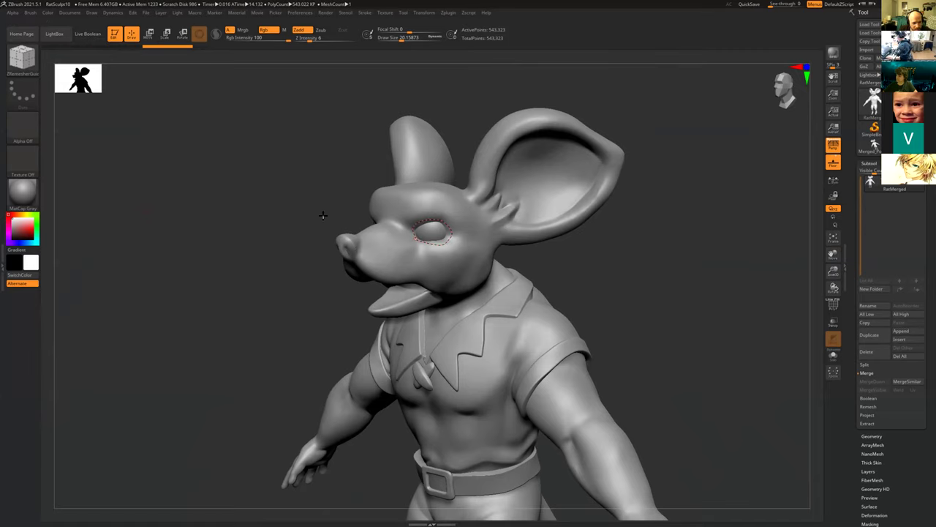
pyautogui.click(22, 55)
pyautogui.click(632, 230)
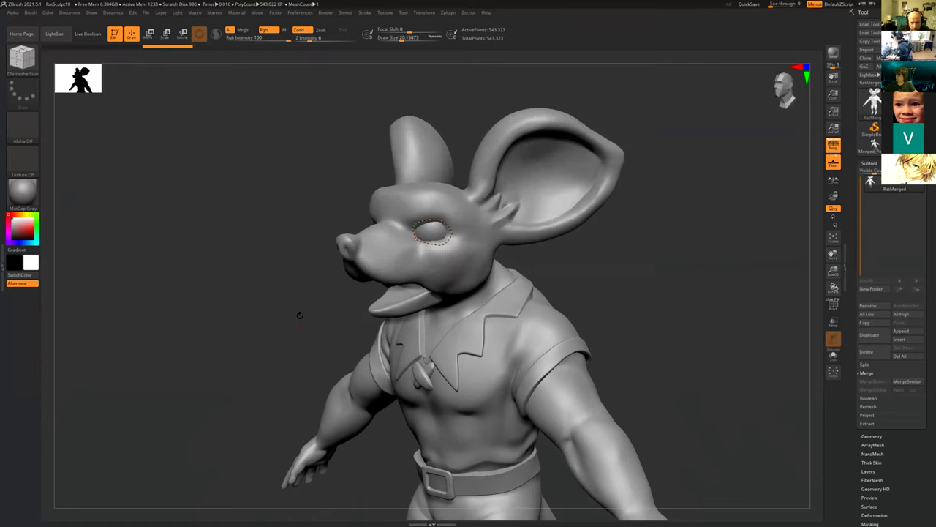
# Draw a ZRemesher guide curve along the rat's upper lip, around the mouth corner and along the lower lip.
pyautogui.moveTo(299, 293); pyautogui.dragTo(325, 264)
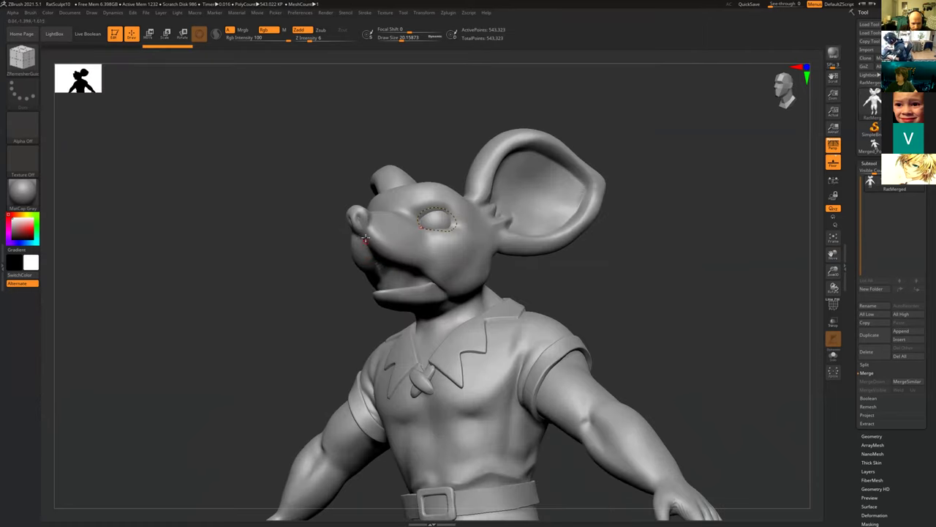
pyautogui.moveTo(439, 284); pyautogui.dragTo(381, 293)
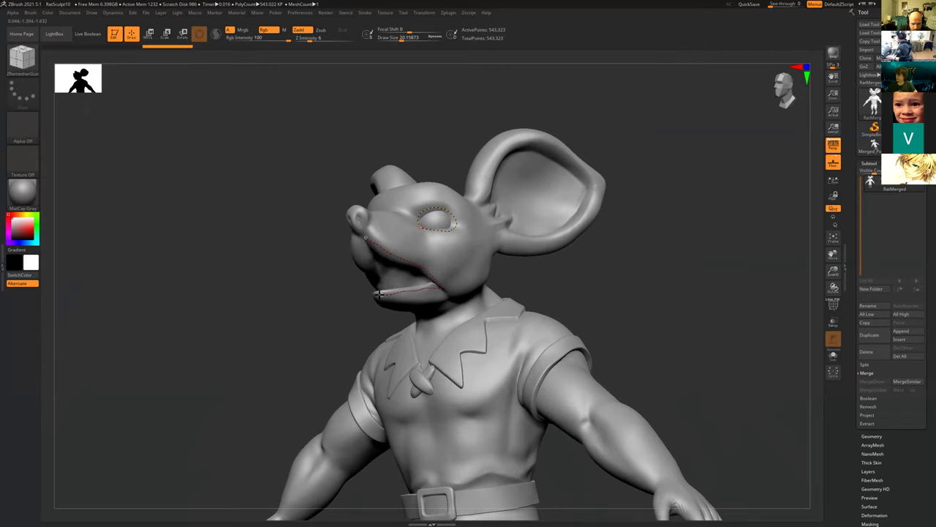
pyautogui.keyDown('alt'); pyautogui.moveTo(326, 284); pyautogui.dragTo(325, 304); pyautogui.keyUp('alt')
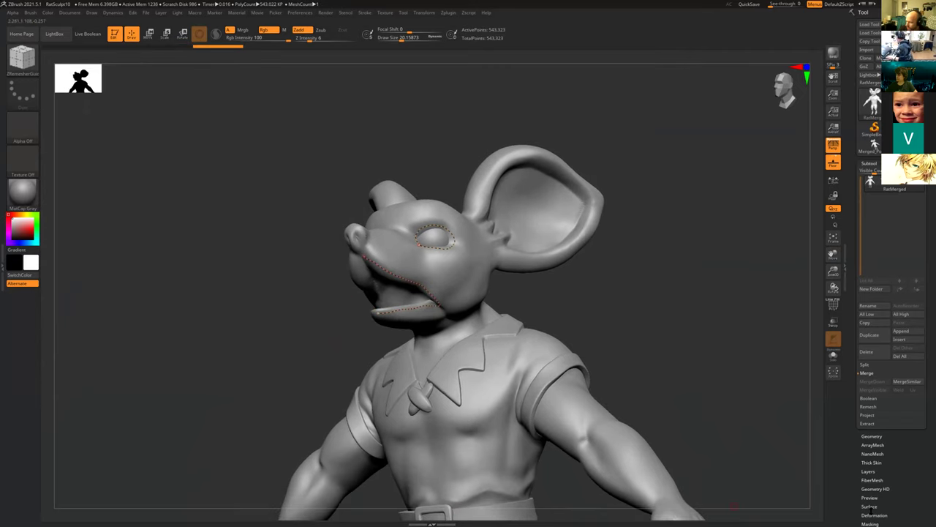
# Switch to the browser, search Google Images for "face topology" and open the Polycount FaceTopology reference image.
pyautogui.hotkey('alt', 'Tab')
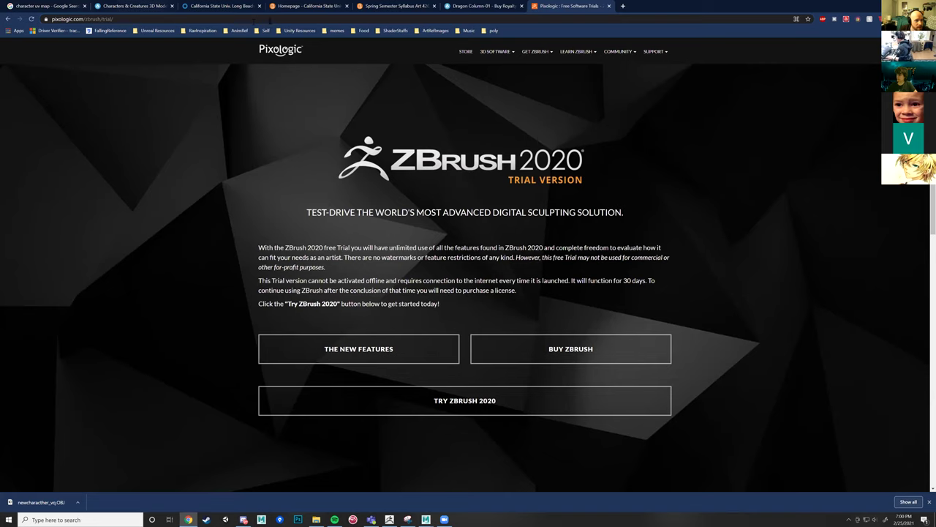
pyautogui.click(308, 6)
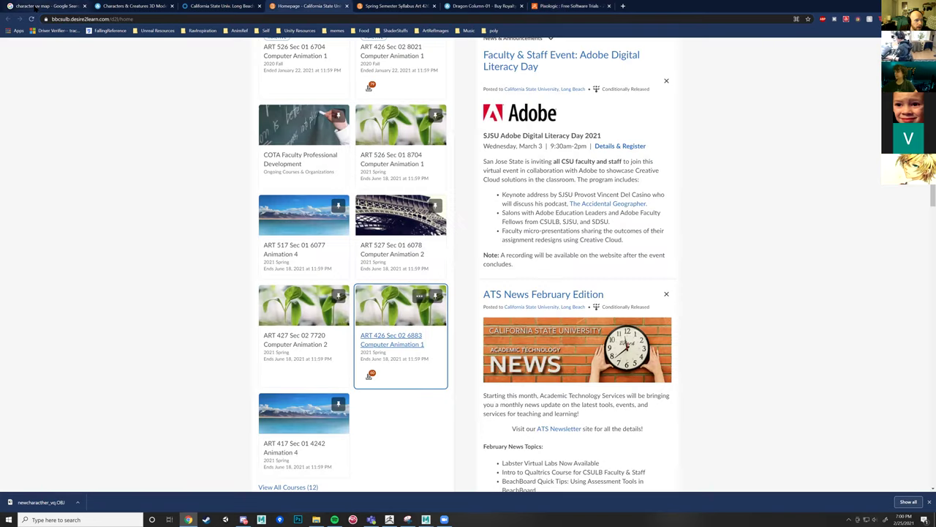
pyautogui.hotkey('ctrl', '1')
pyautogui.scroll(1, 170, 127)
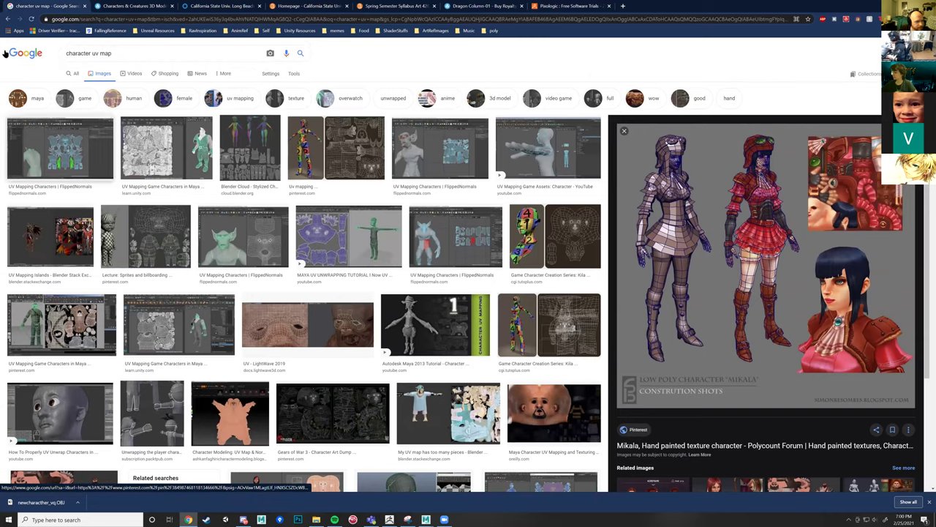
pyautogui.click(7, 19)
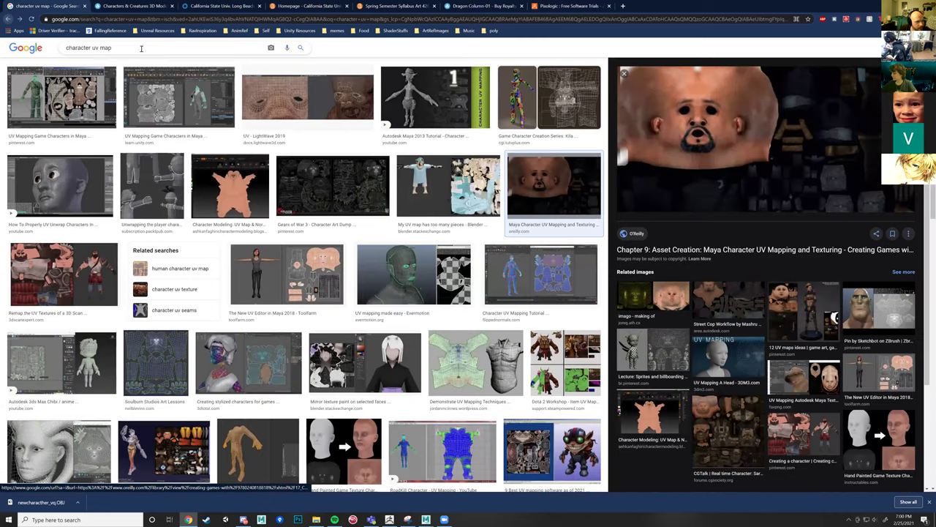
pyautogui.doubleClick(161, 50)
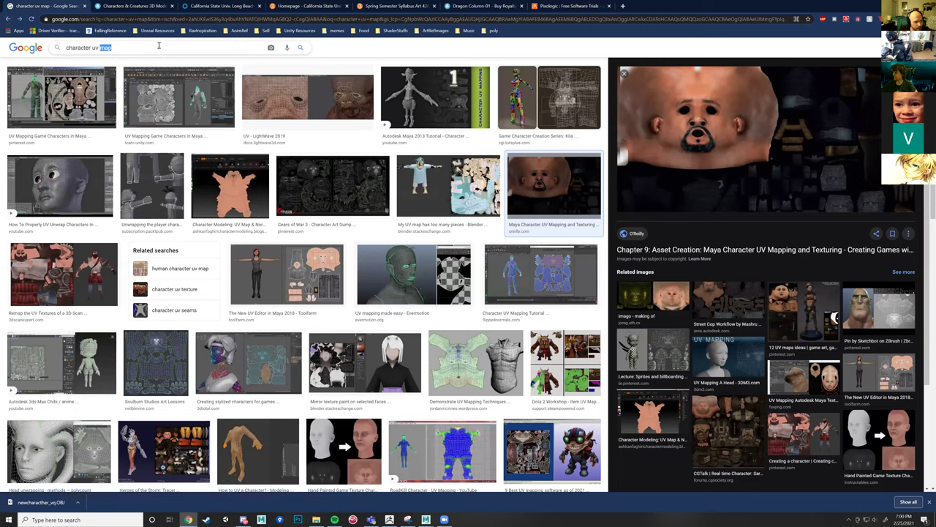
pyautogui.tripleClick(133, 45)
pyautogui.write('t')
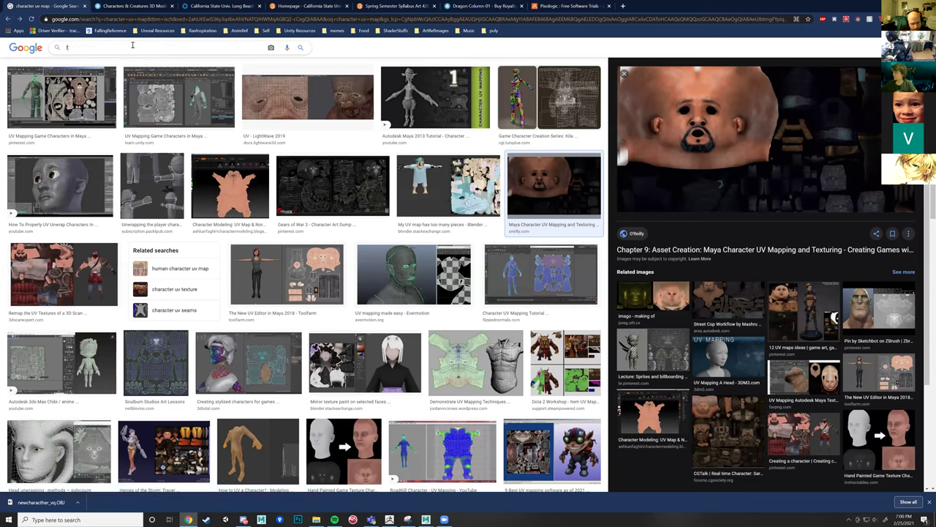
pyautogui.write('ace topology')
pyautogui.click(111, 61)
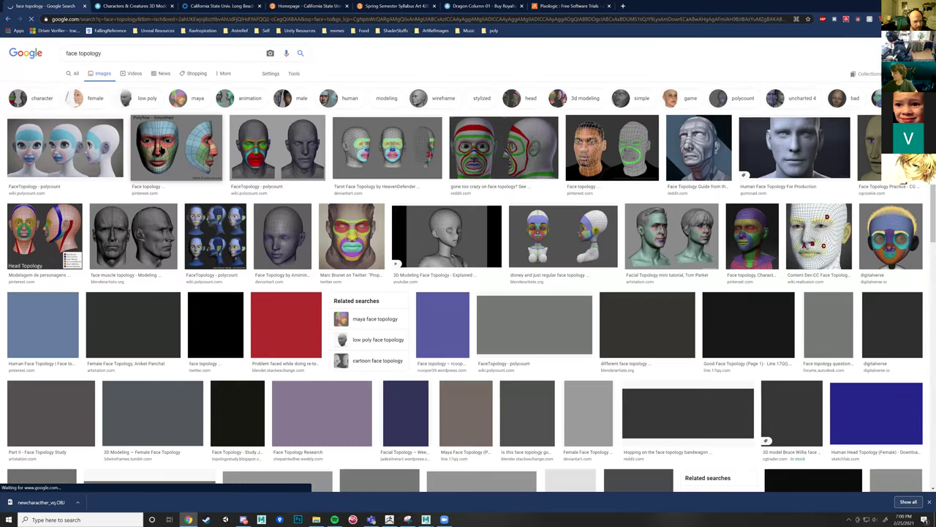
pyautogui.click(73, 145)
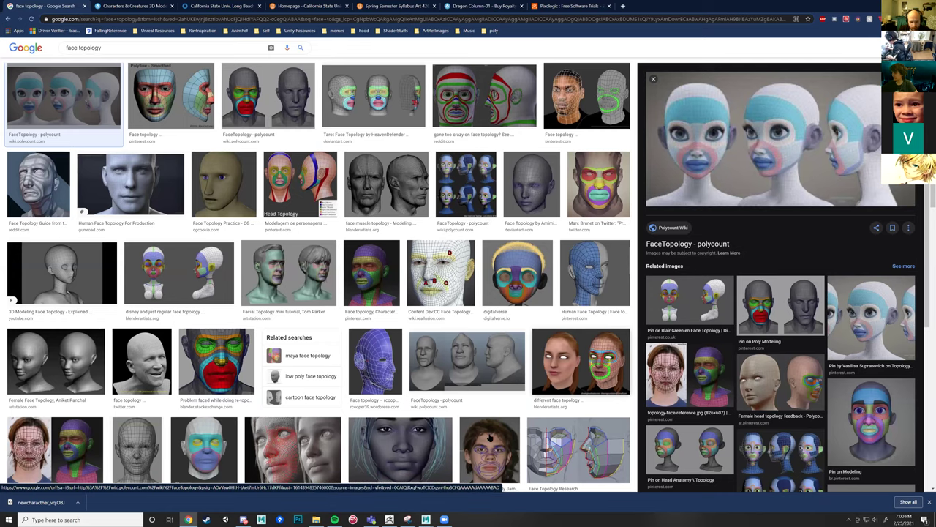
# Switch back to ZBrush and add guide curves around the snout behind the nose and across the brow above the eye.
pyautogui.click(390, 520)
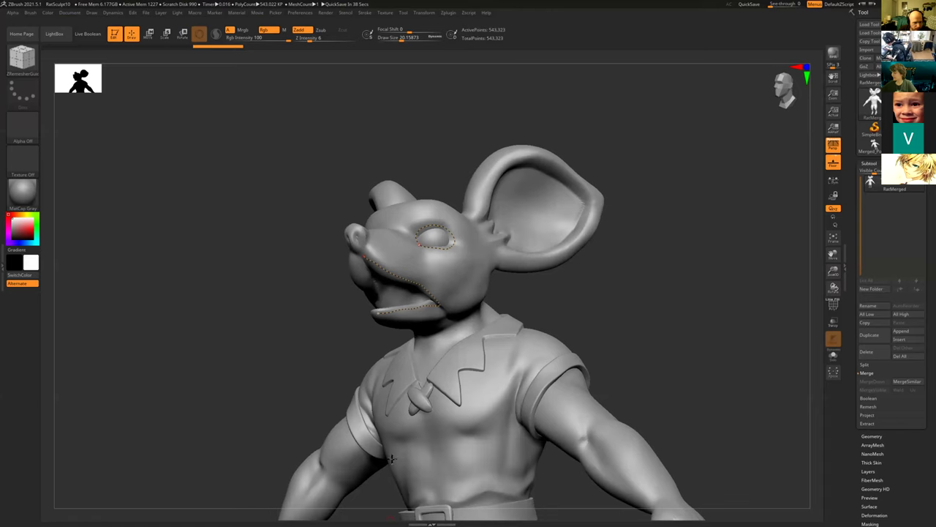
pyautogui.moveTo(334, 317); pyautogui.dragTo(365, 256)
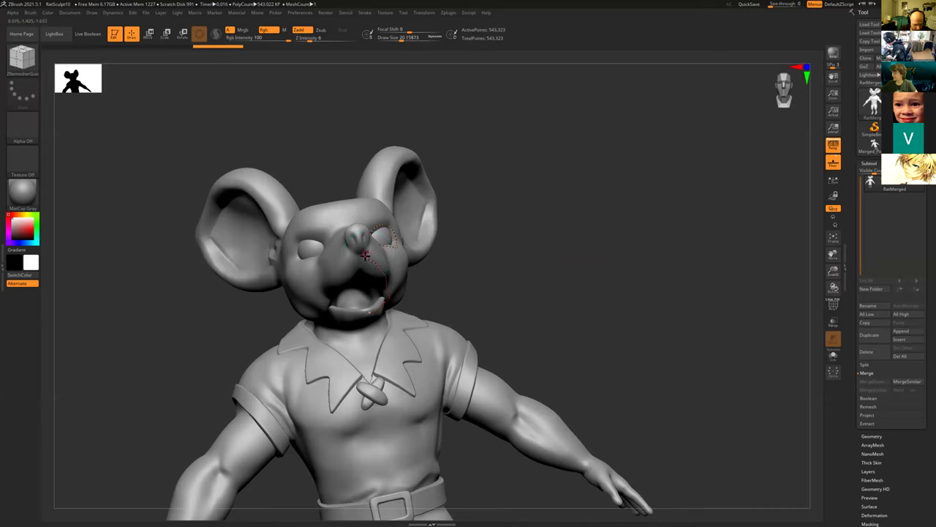
pyautogui.moveTo(468, 282)
pyautogui.mouseDown()
pyautogui.moveTo(460, 293)
pyautogui.moveTo(487, 300)
pyautogui.moveTo(316, 262)
pyautogui.moveTo(307, 295)
pyautogui.moveTo(355, 268)
pyautogui.mouseUp()
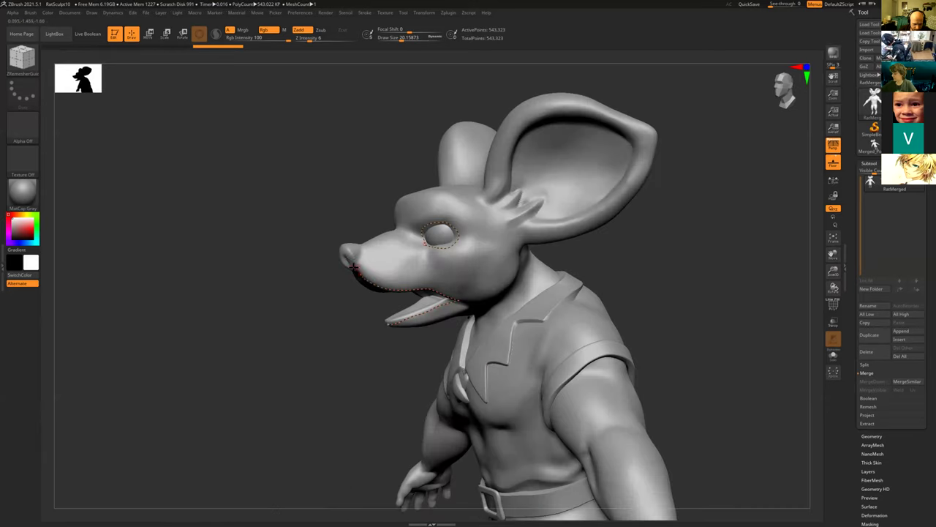
pyautogui.moveTo(347, 226)
pyautogui.mouseDown()
pyautogui.moveTo(345, 265)
pyautogui.moveTo(408, 247)
pyautogui.moveTo(482, 271)
pyautogui.moveTo(483, 262)
pyautogui.mouseUp()
pyautogui.moveTo(413, 232); pyautogui.dragTo(397, 231)
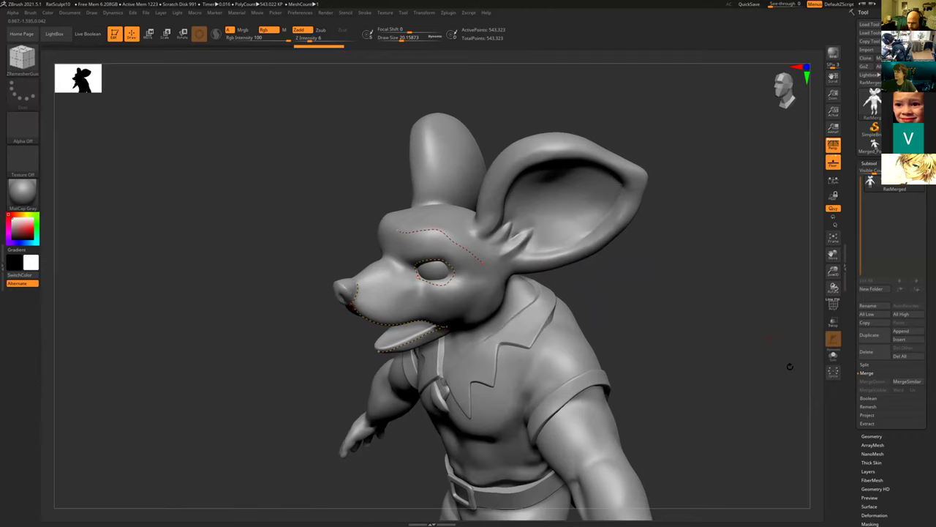
# Expand the rat's Geometry settings to show the ZRemesher options and view the whole figure from the front.
pyautogui.click(874, 437)
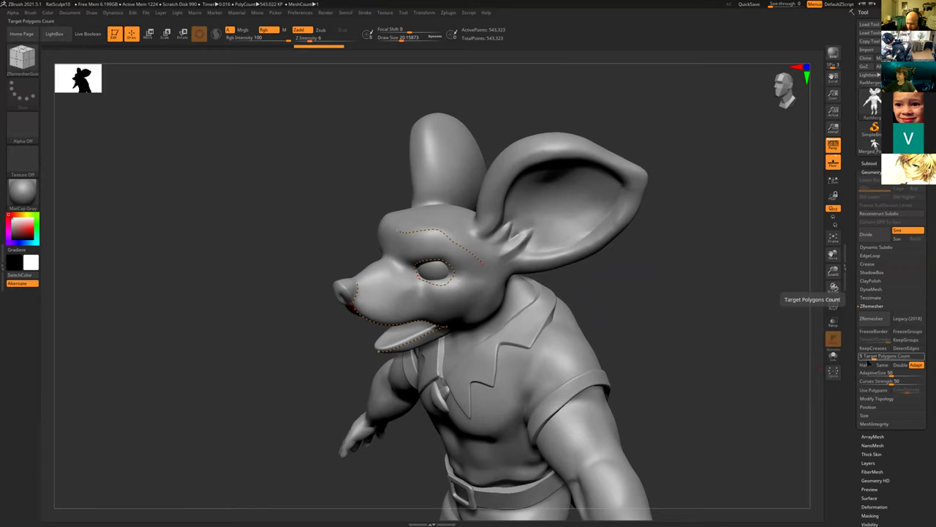
pyautogui.moveTo(674, 412); pyautogui.dragTo(711, 391)
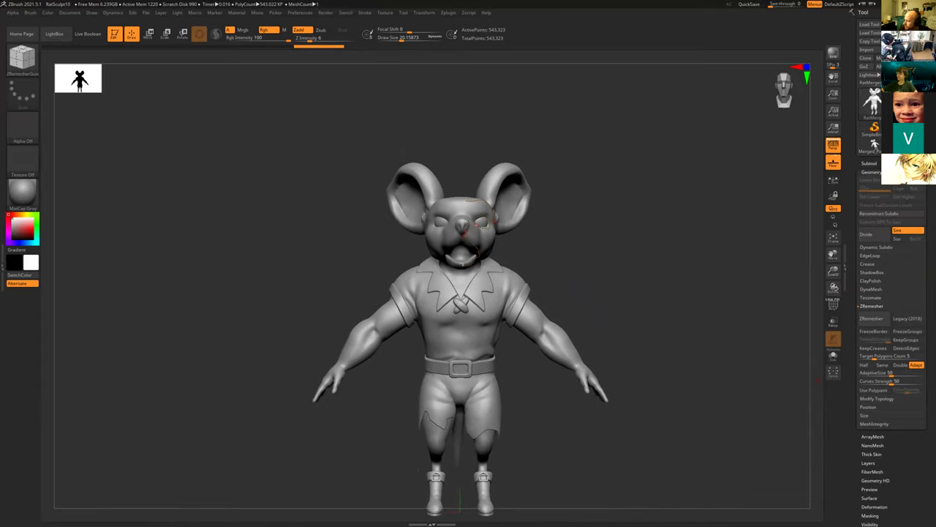
# Switch to Maya, select the newcharacther_vq mesh and examine its edge flow across the torso, hips and legs.
pyautogui.hotkey('alt', 'Tab')
pyautogui.click(486, 283)
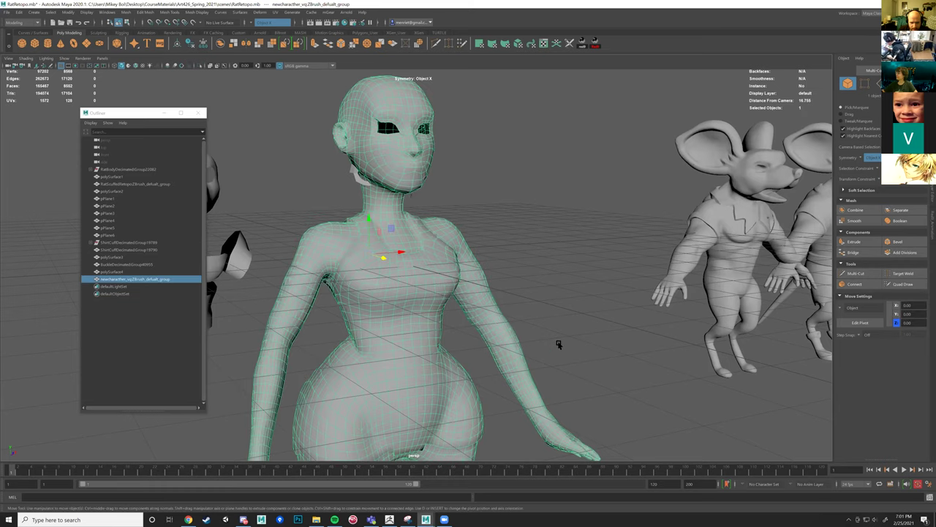
pyautogui.keyDown('alt'); pyautogui.moveTo(537, 349); pyautogui.dragTo(601, 379); pyautogui.keyUp('alt')
pyautogui.scroll(-4, 544, 362)
pyautogui.keyDown('alt'); pyautogui.moveTo(676, 360); pyautogui.dragTo(628, 314); pyautogui.keyUp('alt')
pyautogui.scroll(4, 590, 372)
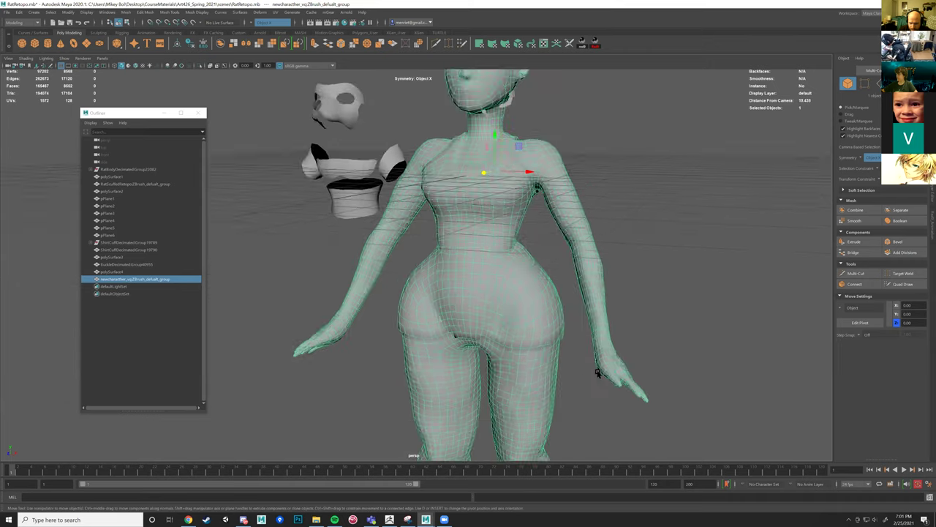
pyautogui.keyDown('alt'); pyautogui.moveTo(520, 325); pyautogui.dragTo(403, 494); pyautogui.keyUp('alt')
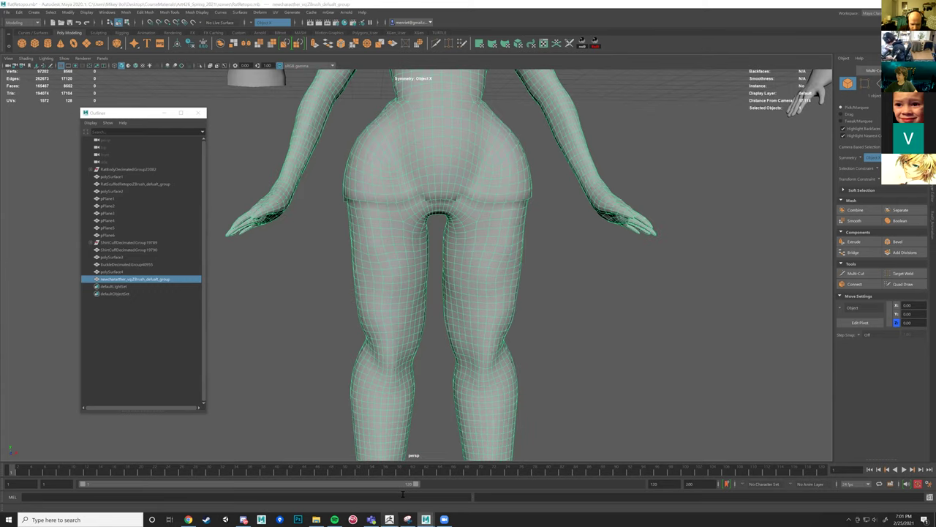
# Switch to ZBrush and raise the ZRemesher Target Polygons Count for the rat to about 5.9.
pyautogui.click(389, 519)
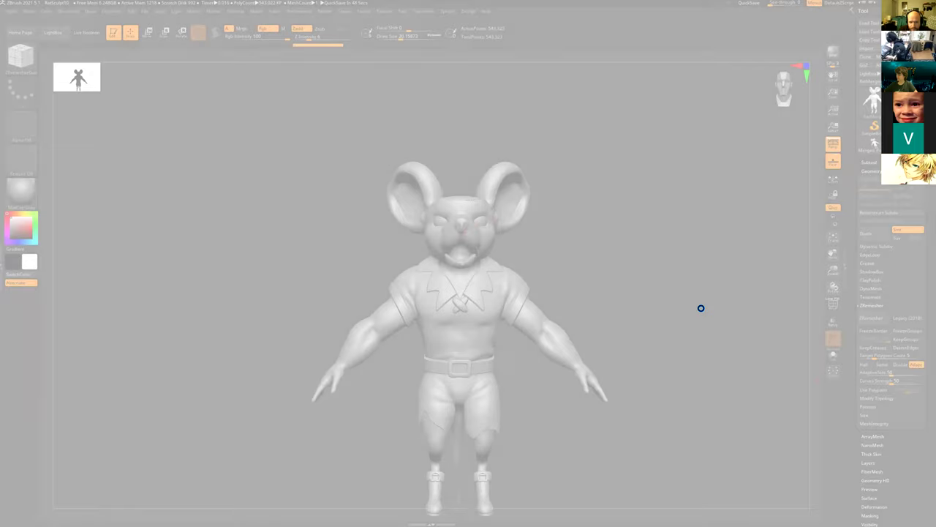
pyautogui.click(701, 308)
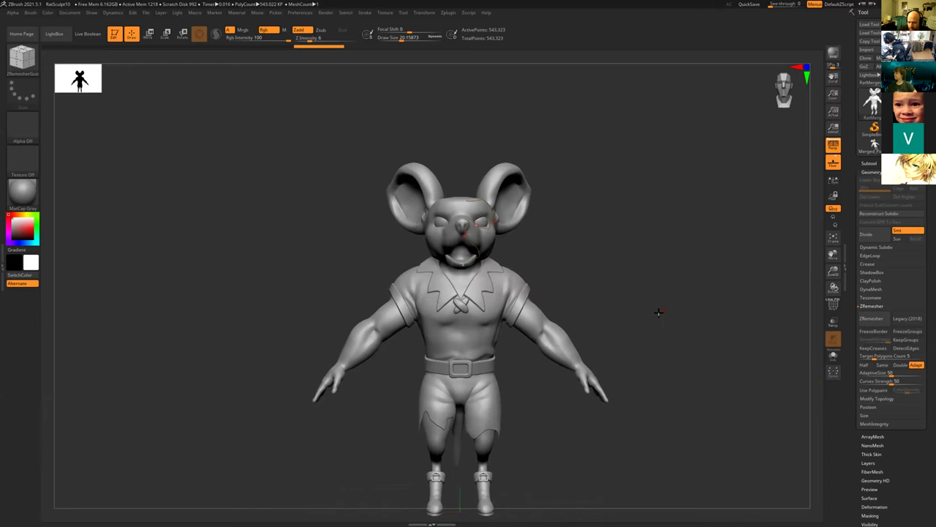
pyautogui.moveTo(658, 312); pyautogui.dragTo(789, 339)
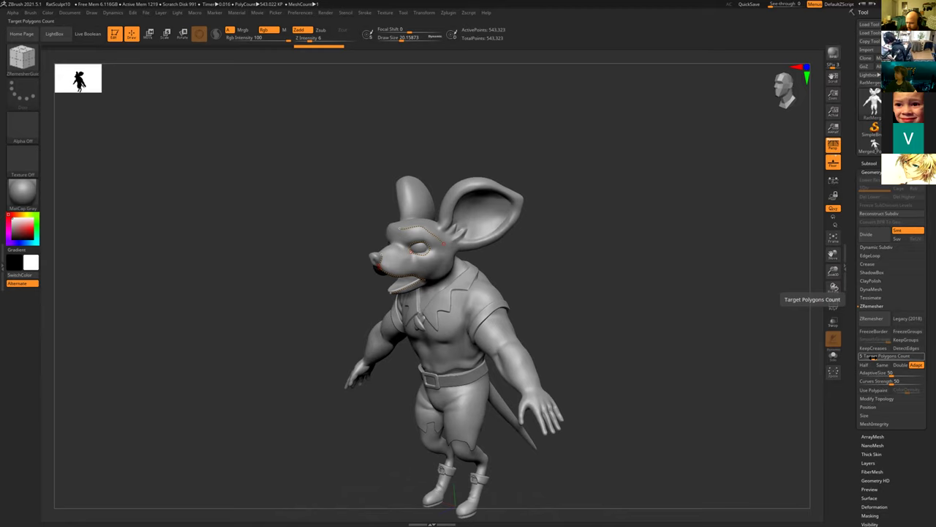
pyautogui.moveTo(874, 357); pyautogui.dragTo(875, 358)
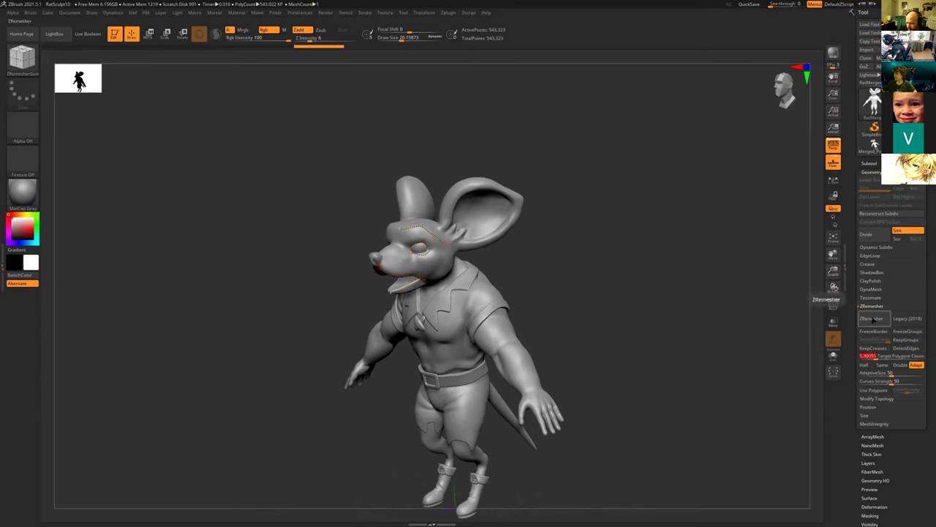
# Set the ZRemesher Curves Strength to 95 and remesh the rat.
pyautogui.click(872, 319)
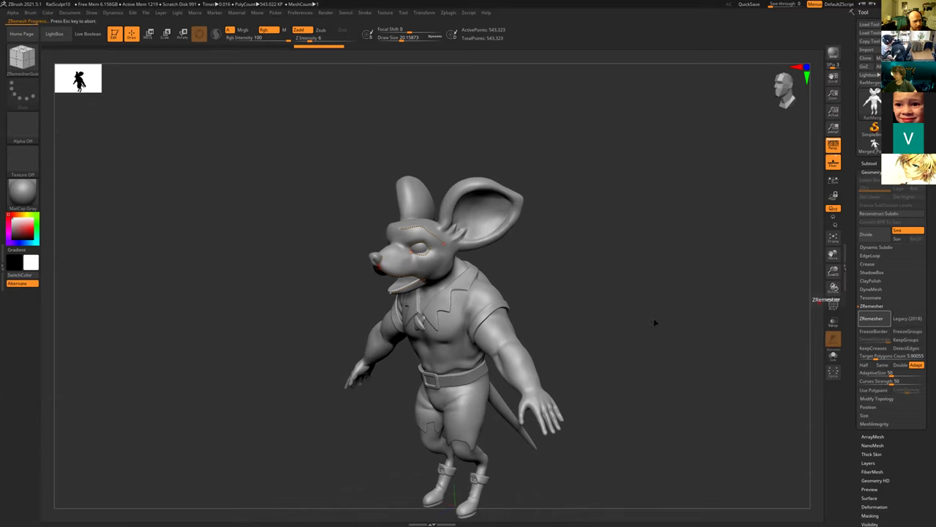
pyautogui.press('Escape')
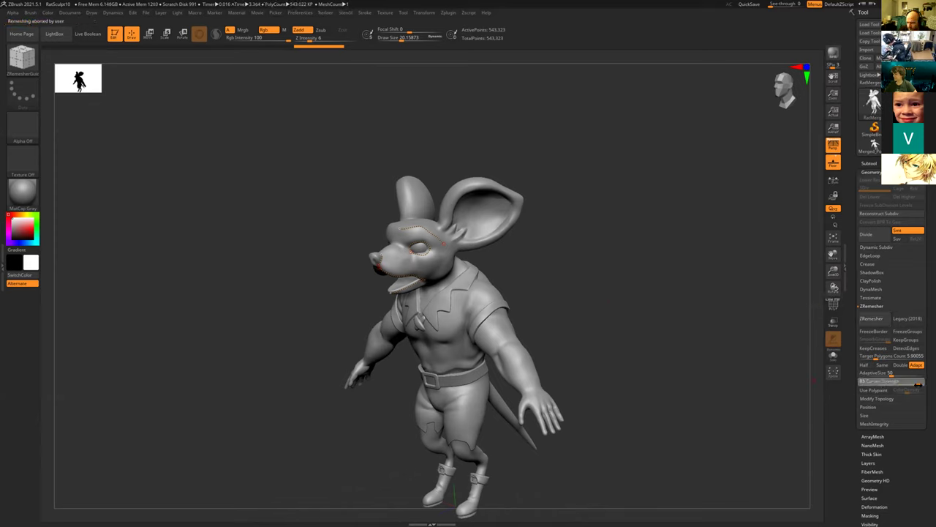
pyautogui.moveTo(918, 381); pyautogui.dragTo(921, 381)
pyautogui.click(872, 318)
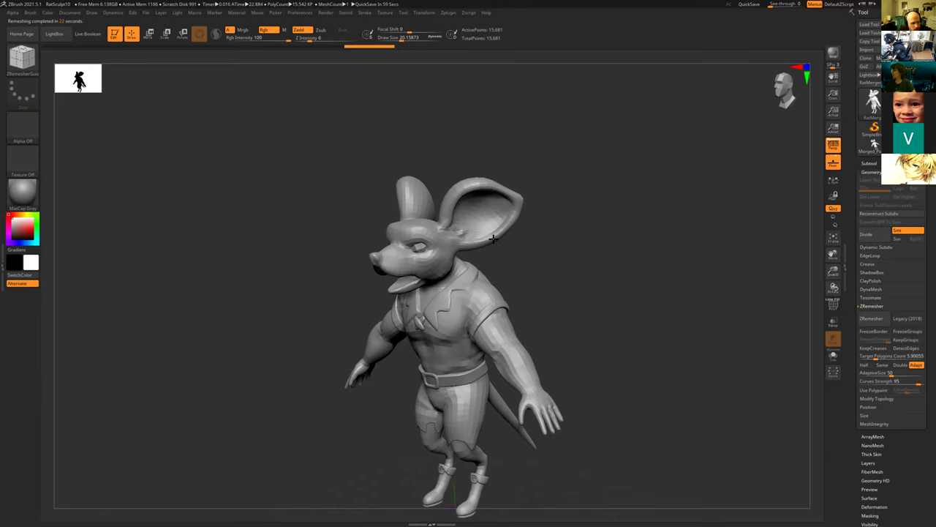
# Examine the remeshed topology of the rat's face, eyes, collar and shoulders, and open the Subtool settings.
pyautogui.moveTo(535, 266)
pyautogui.mouseDown()
pyautogui.moveTo(619, 278)
pyautogui.moveTo(574, 319)
pyautogui.moveTo(598, 297)
pyautogui.moveTo(614, 303)
pyautogui.moveTo(598, 309)
pyautogui.moveTo(611, 283)
pyautogui.moveTo(575, 289)
pyautogui.moveTo(604, 293)
pyautogui.moveTo(587, 296)
pyautogui.mouseUp()
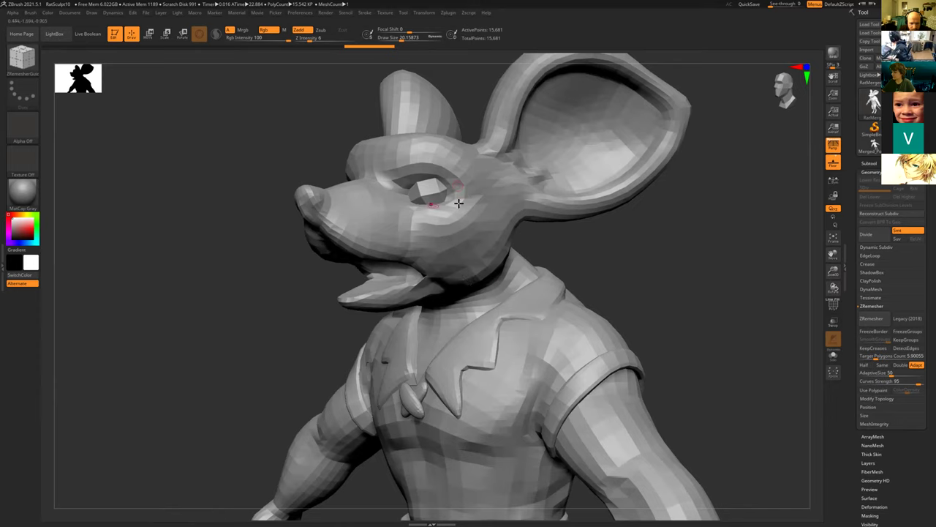
pyautogui.moveTo(633, 268); pyautogui.dragTo(695, 260)
pyautogui.click(869, 163)
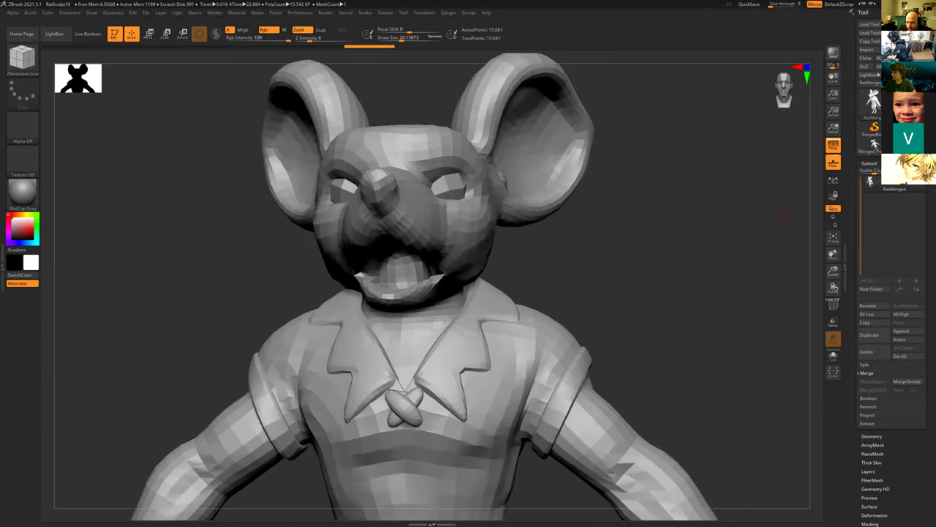
pyautogui.moveTo(660, 286); pyautogui.dragTo(510, 341)
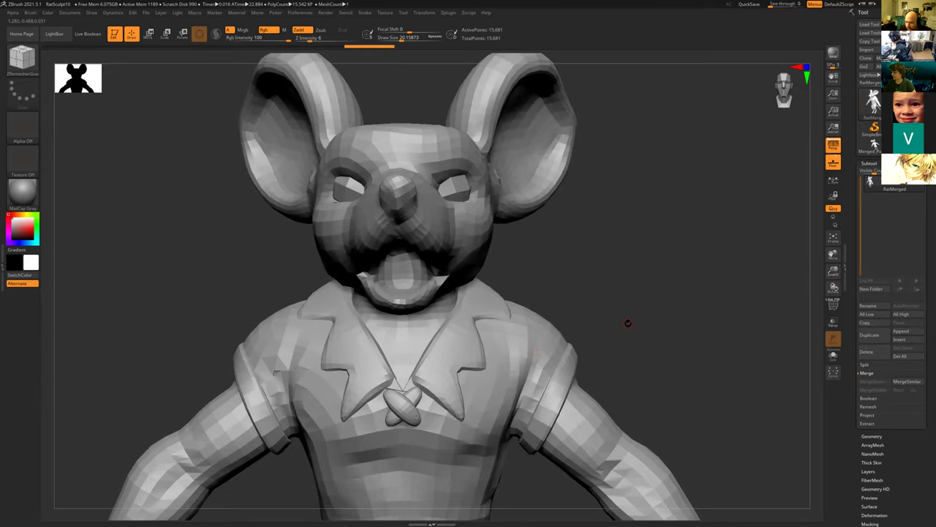
pyautogui.moveTo(629, 315); pyautogui.dragTo(600, 317)
pyautogui.keyDown('alt'); pyautogui.moveTo(585, 353); pyautogui.dragTo(564, 312); pyautogui.keyUp('alt')
pyautogui.moveTo(540, 363); pyautogui.dragTo(516, 342)
pyautogui.scroll(2, 517, 375)
pyautogui.keyDown('alt'); pyautogui.moveTo(517, 375); pyautogui.dragTo(545, 376); pyautogui.keyUp('alt')
pyautogui.moveTo(628, 320); pyautogui.dragTo(629, 292)
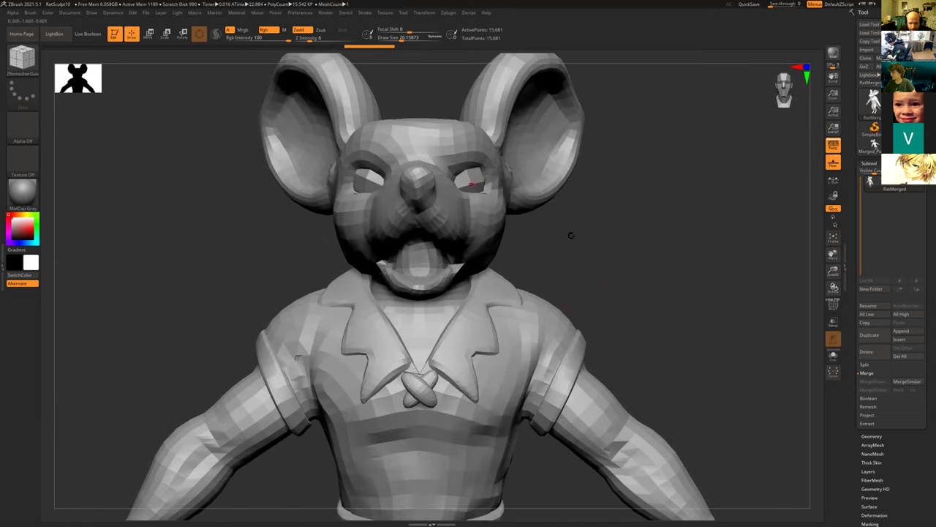
pyautogui.moveTo(536, 262); pyautogui.dragTo(499, 315)
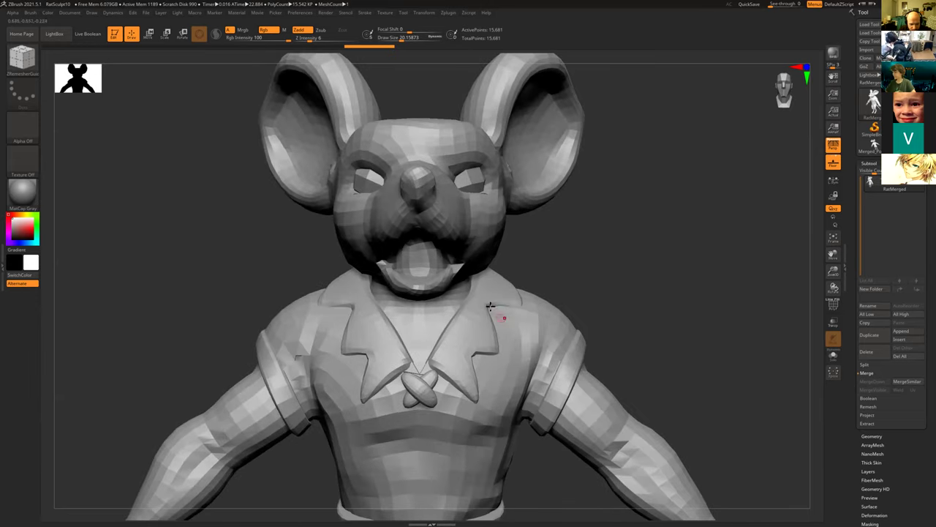
pyautogui.moveTo(630, 274); pyautogui.dragTo(483, 344)
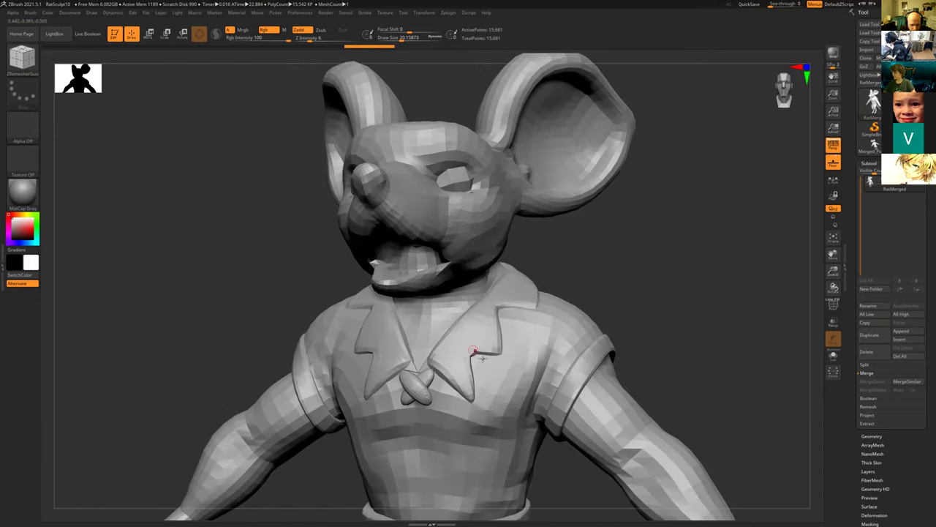
# Inspect the remeshed legs, boots and tail from the side, and compare them with the head and torso.
pyautogui.keyDown('alt'); pyautogui.moveTo(571, 351); pyautogui.dragTo(545, 125, button='right'); pyautogui.keyUp('alt')
pyautogui.keyDown('alt'); pyautogui.moveTo(547, 457); pyautogui.dragTo(558, 291, button='right'); pyautogui.keyUp('alt')
pyautogui.keyDown('ctrl'); pyautogui.moveTo(556, 372); pyautogui.dragTo(554, 370, button='right'); pyautogui.keyUp('ctrl')
pyautogui.moveTo(548, 276); pyautogui.dragTo(579, 347)
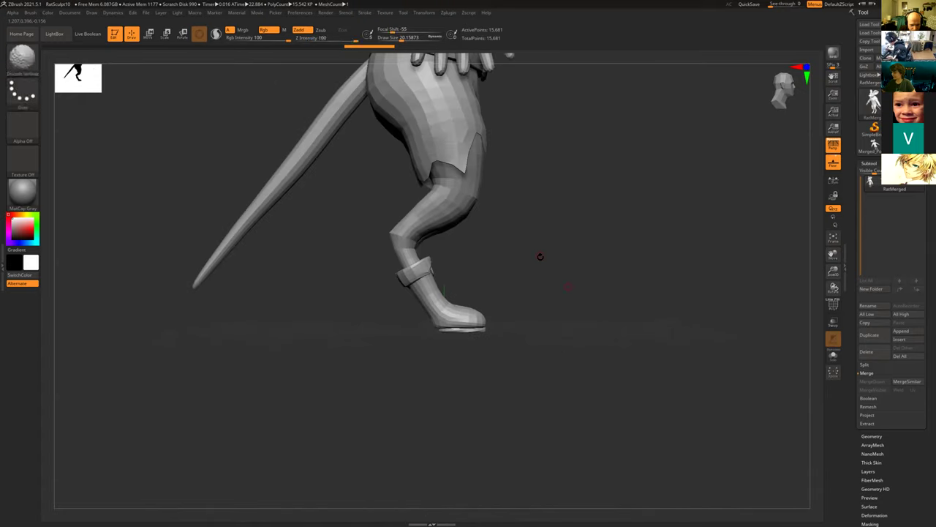
pyautogui.keyDown('alt'); pyautogui.moveTo(533, 110); pyautogui.dragTo(561, 331, button='right'); pyautogui.keyUp('alt')
pyautogui.moveTo(586, 294)
pyautogui.keyDown('alt'); pyautogui.mouseDown()
pyautogui.moveTo(635, 340)
pyautogui.moveTo(584, 339)
pyautogui.mouseUp(); pyautogui.keyUp('alt')
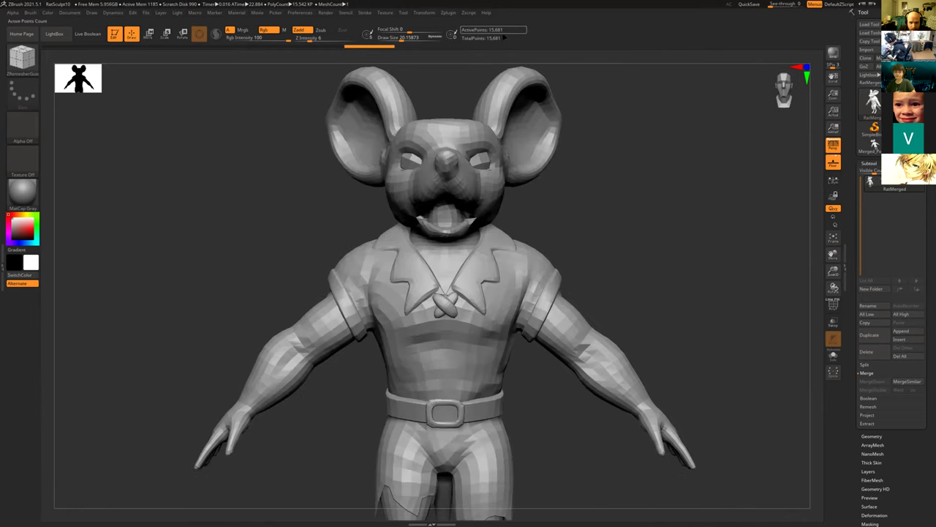
pyautogui.keyDown('alt'); pyautogui.moveTo(532, 202); pyautogui.dragTo(470, 168); pyautogui.keyUp('alt')
pyautogui.moveTo(599, 226)
pyautogui.keyDown('alt'); pyautogui.mouseDown()
pyautogui.moveTo(615, 221)
pyautogui.moveTo(612, 293)
pyautogui.moveTo(505, 289)
pyautogui.moveTo(617, 292)
pyautogui.moveTo(529, 277)
pyautogui.mouseUp(); pyautogui.keyUp('alt')
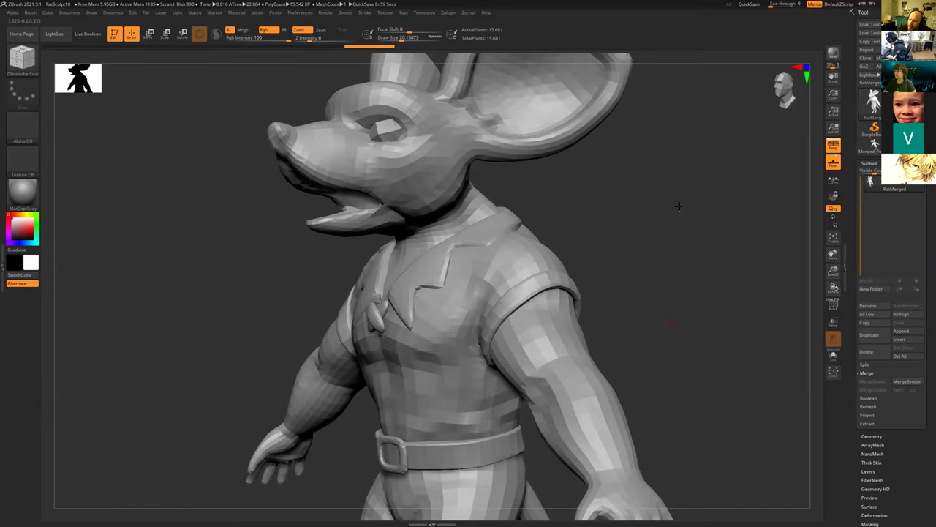
pyautogui.moveTo(679, 206); pyautogui.dragTo(754, 206)
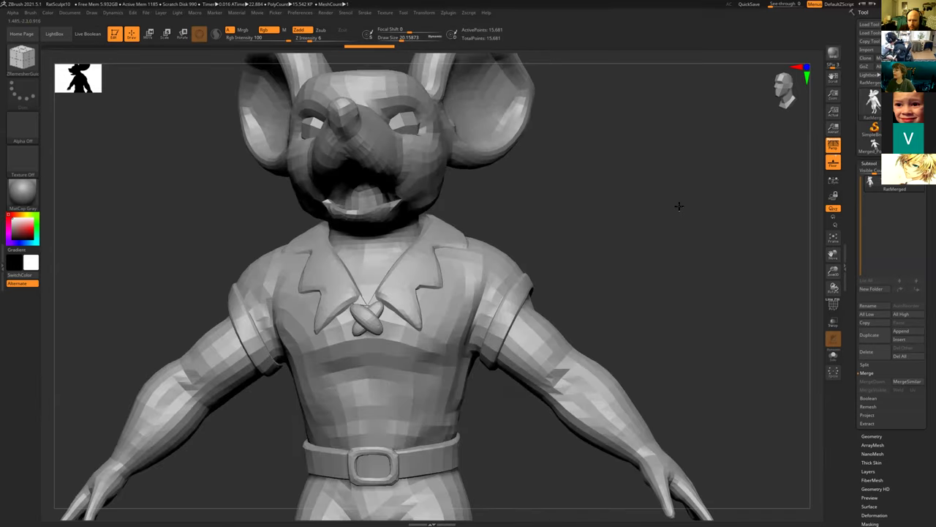
pyautogui.moveTo(679, 207); pyautogui.dragTo(719, 349)
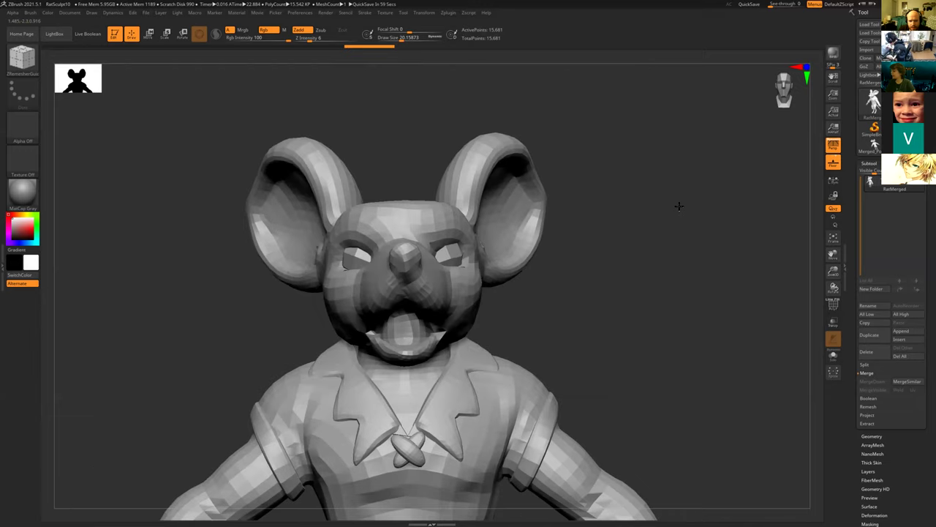
pyautogui.keyDown('alt'); pyautogui.moveTo(594, 200); pyautogui.dragTo(602, 232); pyautogui.keyUp('alt')
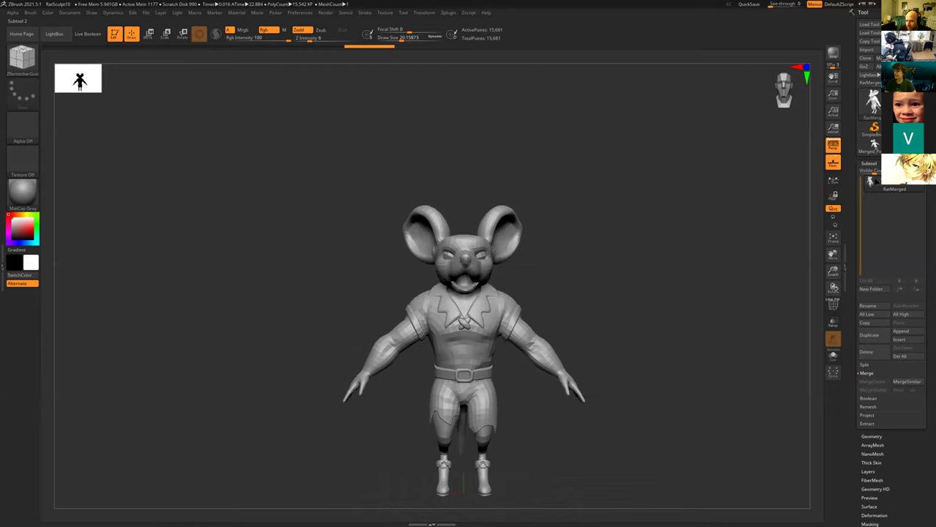
# Check the polygon and point counts of the RatMerged subtool.
pyautogui.moveTo(870, 183)
pyautogui.press('ctrl')
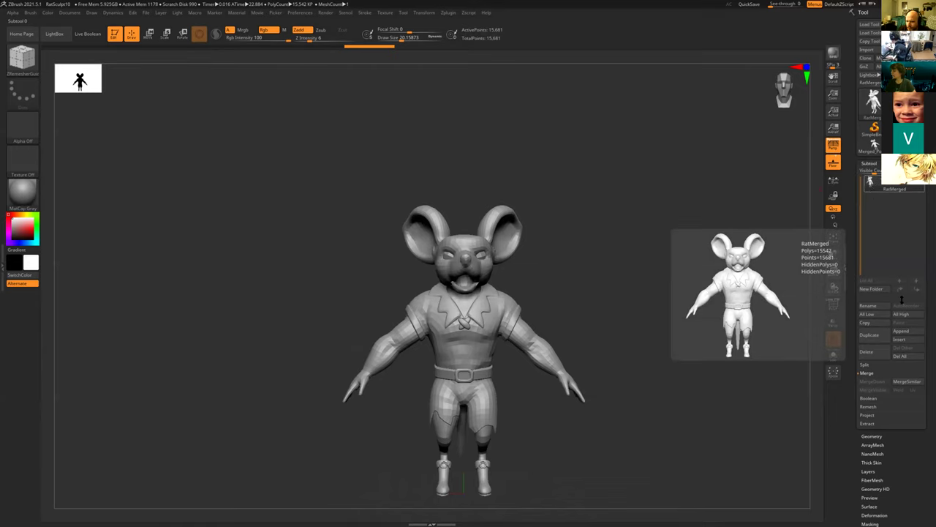
pyautogui.press('ctrl')
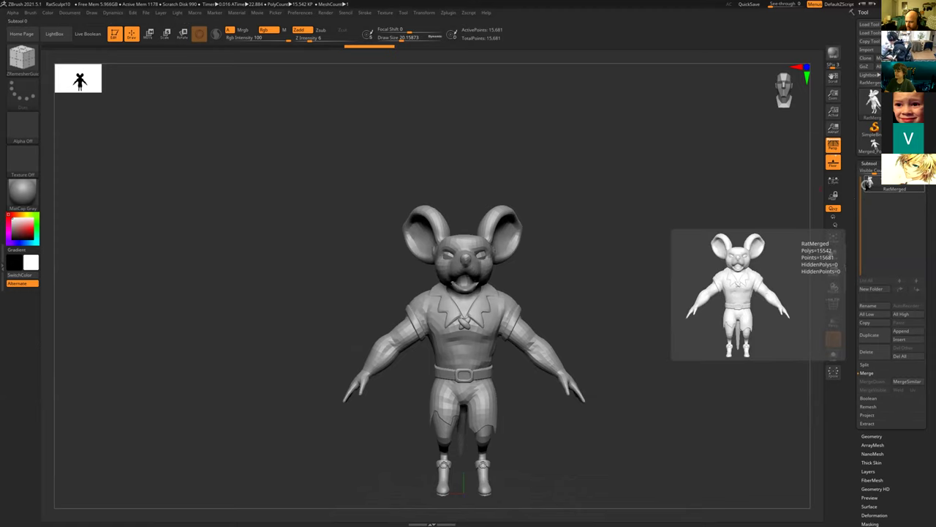
pyautogui.press('ctrl')
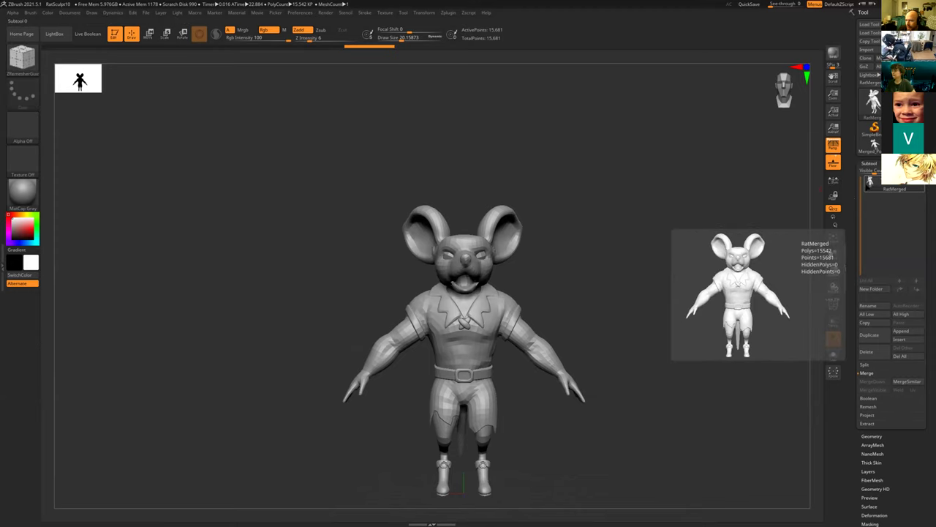
pyautogui.press('ctrl')
pyautogui.press('ctrl')
pyautogui.press('ctrl')
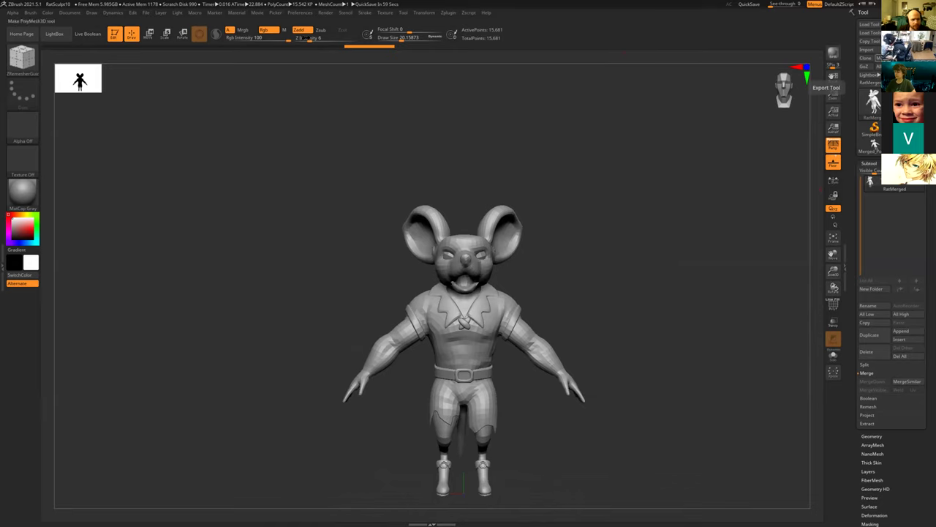
pyautogui.click(146, 14)
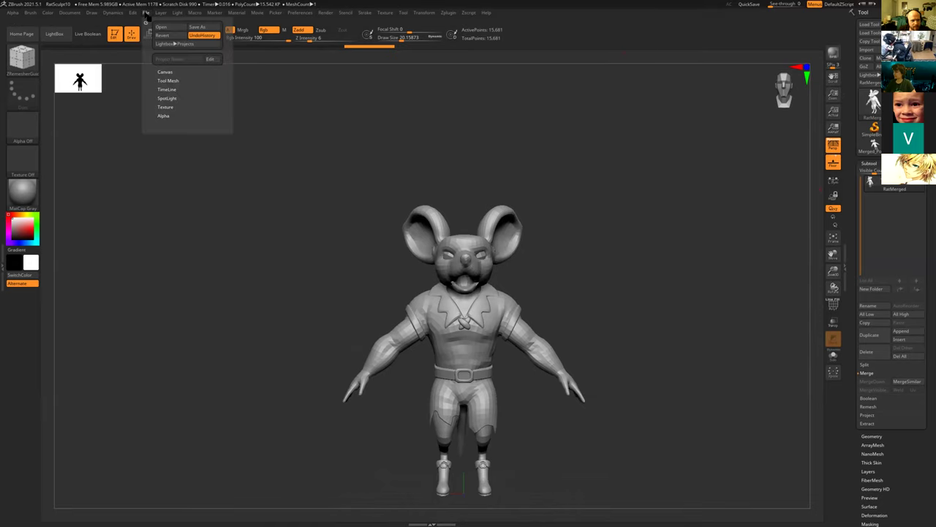
pyautogui.click(147, 15)
# Examine the remeshed upper body from the front and three-quarter views, including the sleeves and belt.
pyautogui.moveTo(624, 244)
pyautogui.mouseDown()
pyautogui.moveTo(602, 242)
pyautogui.moveTo(637, 272)
pyautogui.moveTo(600, 265)
pyautogui.moveTo(642, 285)
pyautogui.moveTo(673, 284)
pyautogui.moveTo(649, 291)
pyautogui.mouseUp()
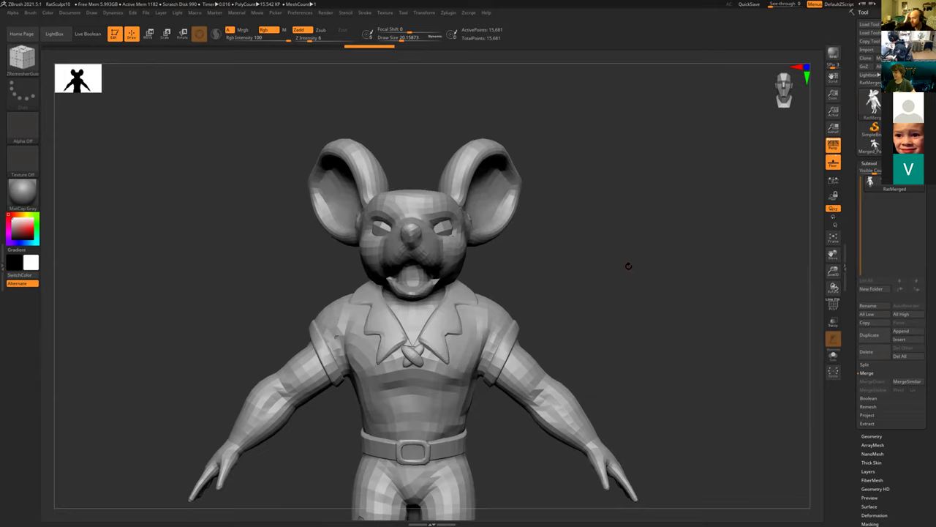
pyautogui.moveTo(631, 264)
pyautogui.mouseDown()
pyautogui.moveTo(648, 259)
pyautogui.moveTo(632, 257)
pyautogui.mouseUp()
pyautogui.keyDown('alt'); pyautogui.moveTo(573, 273); pyautogui.dragTo(610, 289); pyautogui.keyUp('alt')
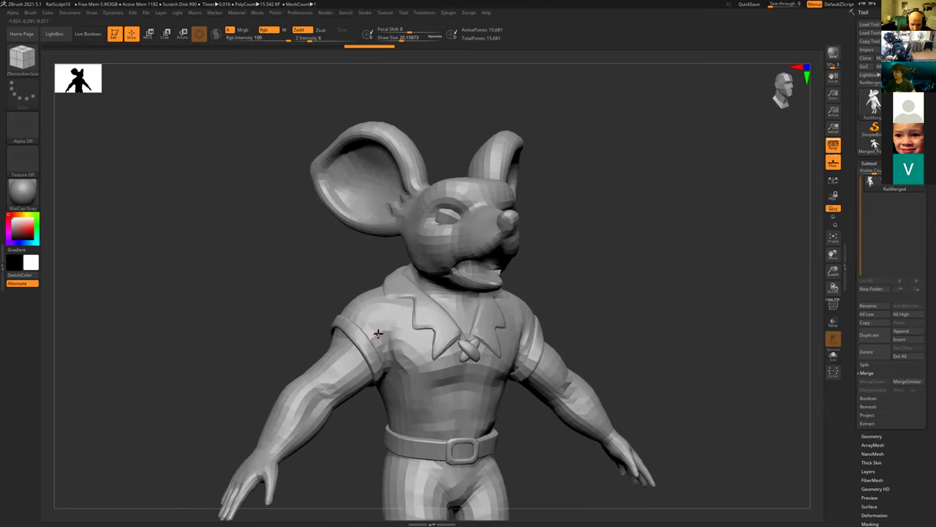
pyautogui.press('shift')
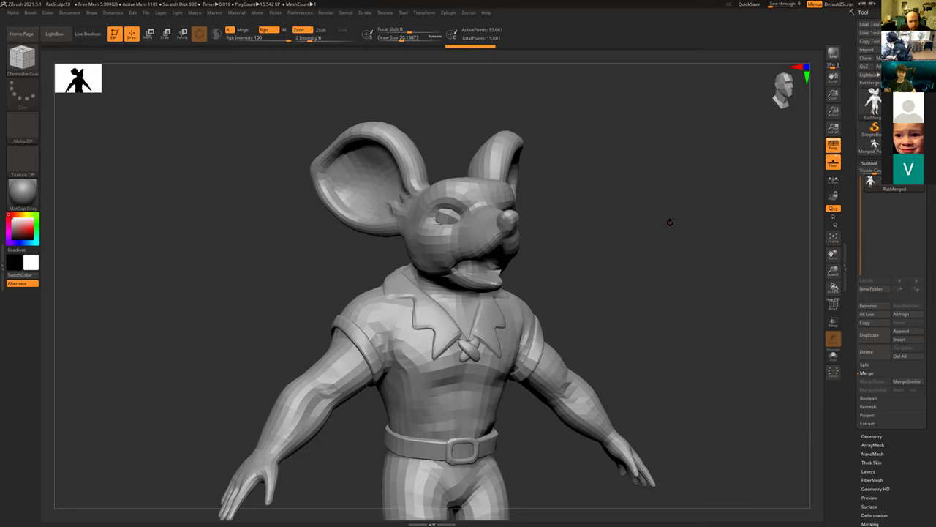
pyautogui.moveTo(644, 268)
pyautogui.mouseDown()
pyautogui.moveTo(612, 265)
pyautogui.moveTo(680, 288)
pyautogui.moveTo(635, 299)
pyautogui.moveTo(685, 299)
pyautogui.mouseUp()
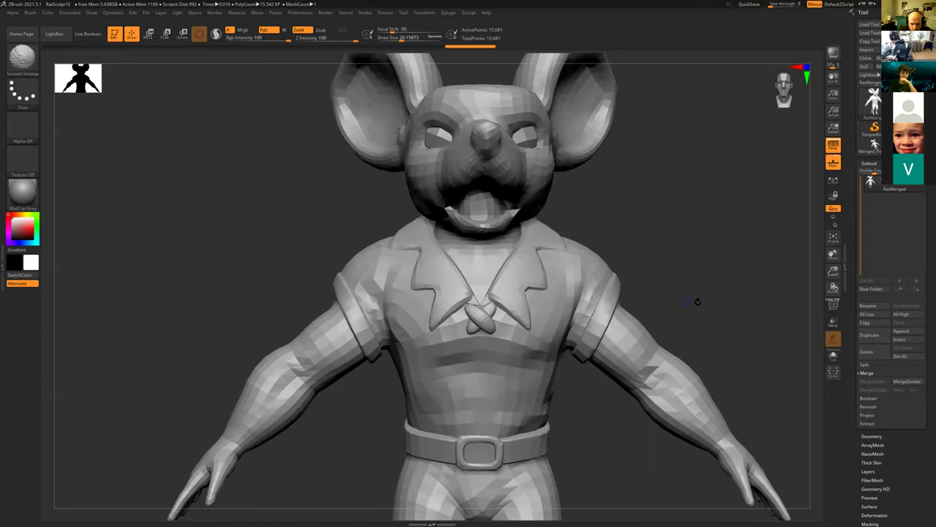
pyautogui.moveTo(697, 297)
pyautogui.mouseDown()
pyautogui.moveTo(663, 278)
pyautogui.moveTo(669, 257)
pyautogui.mouseUp()
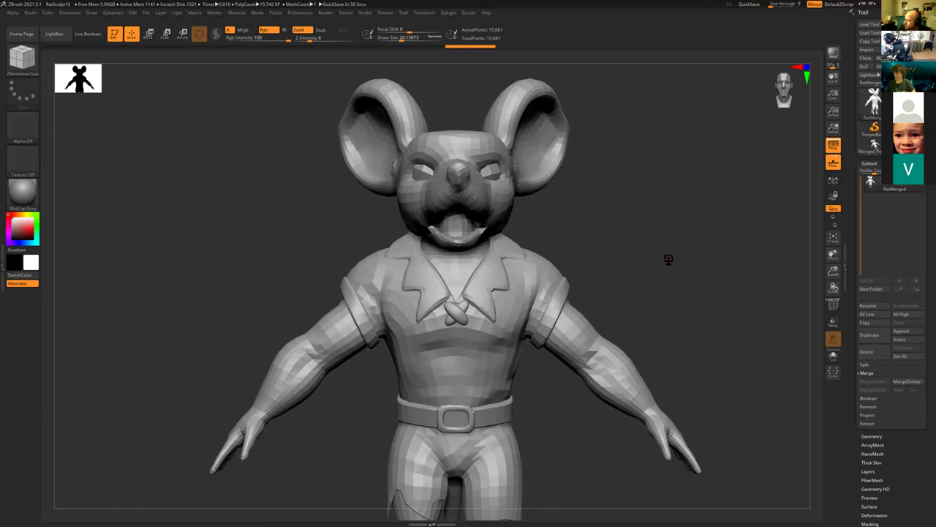
pyautogui.moveTo(671, 241)
pyautogui.mouseDown()
pyautogui.moveTo(648, 251)
pyautogui.moveTo(680, 259)
pyautogui.moveTo(592, 247)
pyautogui.moveTo(562, 259)
pyautogui.moveTo(578, 255)
pyautogui.moveTo(590, 234)
pyautogui.moveTo(592, 247)
pyautogui.moveTo(614, 255)
pyautogui.moveTo(614, 281)
pyautogui.moveTo(606, 273)
pyautogui.mouseUp()
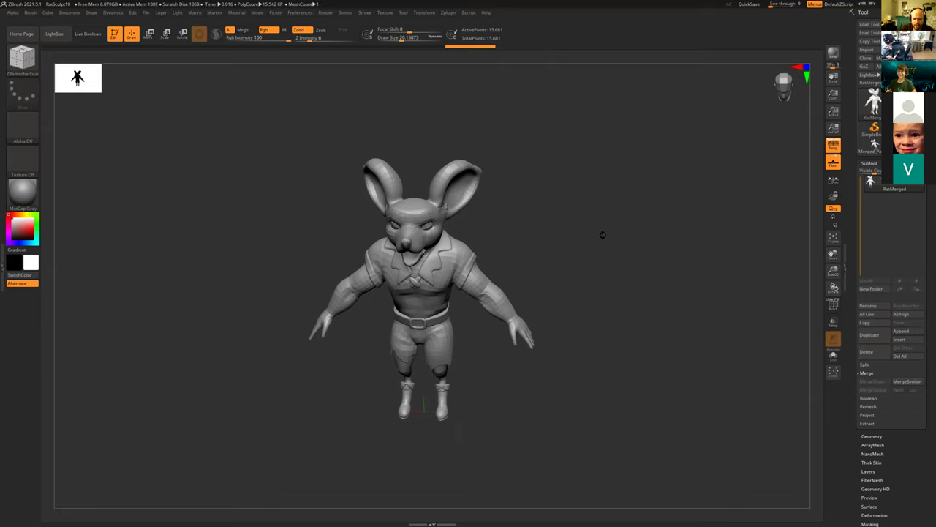
# Inspect the edge flow along the rat's shoulder, sleeve, forearm and fingers up close.
pyautogui.moveTo(591, 300); pyautogui.dragTo(571, 324)
pyautogui.keyDown('alt'); pyautogui.moveTo(539, 353); pyautogui.dragTo(651, 260); pyautogui.keyUp('alt')
pyautogui.keyDown('alt'); pyautogui.moveTo(551, 372); pyautogui.dragTo(619, 336); pyautogui.keyUp('alt')
pyautogui.moveTo(663, 313); pyautogui.dragTo(616, 405)
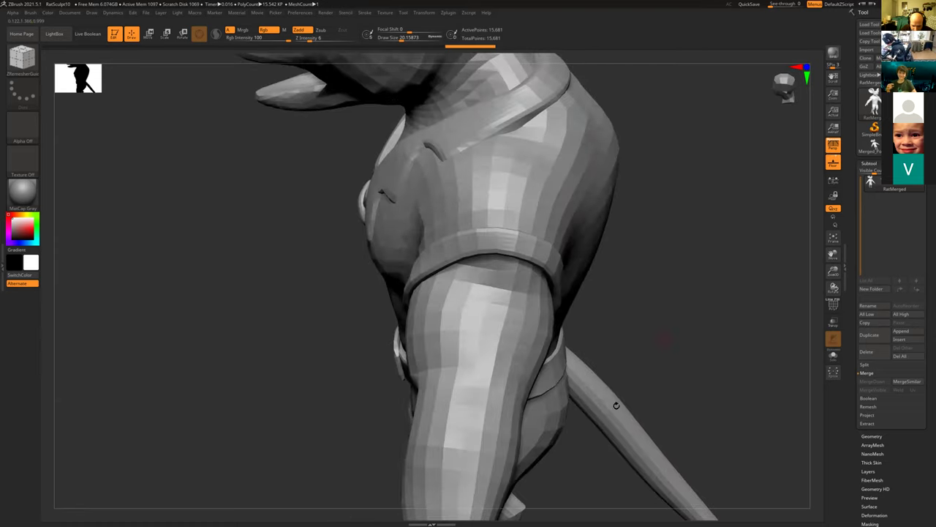
pyautogui.keyDown('alt'); pyautogui.moveTo(473, 460); pyautogui.dragTo(451, 451, button='right'); pyautogui.keyUp('alt')
pyautogui.keyDown('alt'); pyautogui.moveTo(473, 417); pyautogui.dragTo(484, 214, button='right'); pyautogui.keyUp('alt')
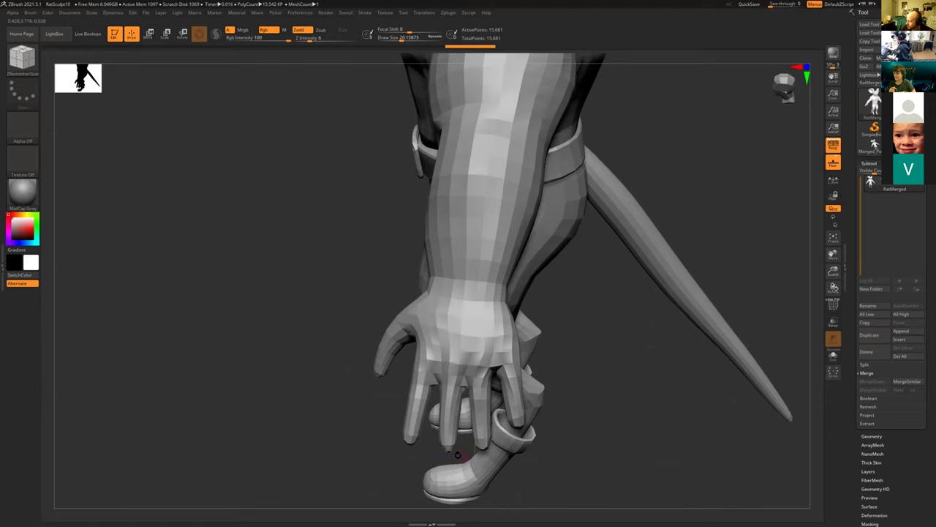
pyautogui.moveTo(354, 400); pyautogui.dragTo(351, 399, button='right')
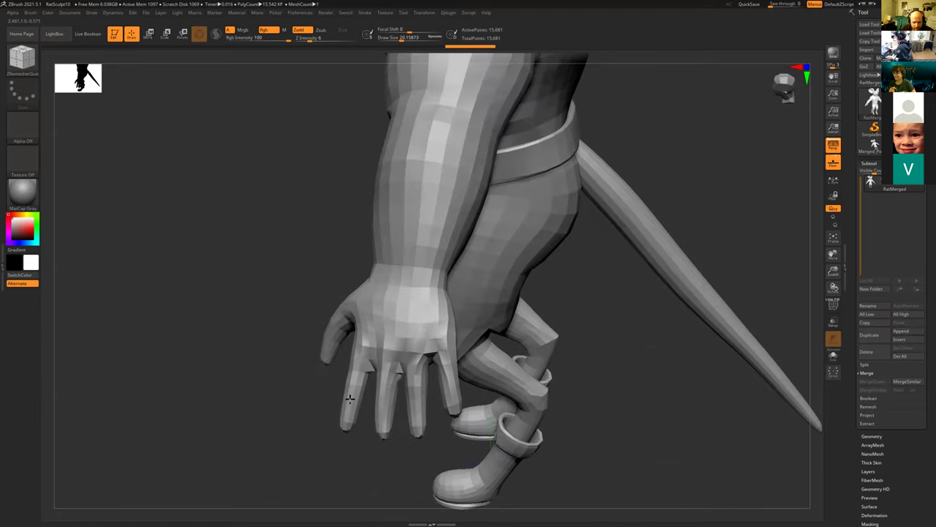
pyautogui.hotkey('ctrl', 'shift')
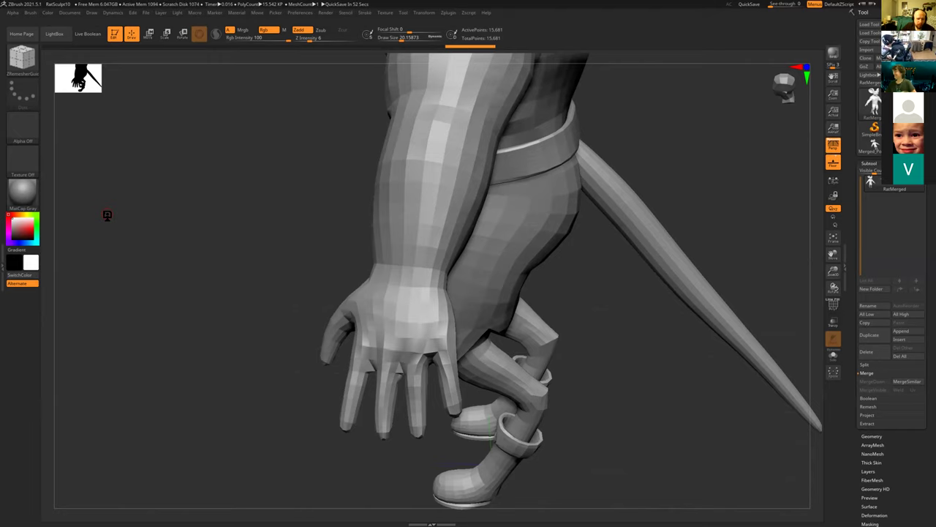
# Review the whole remeshed figure from the front, side and three-quarter views.
pyautogui.moveTo(232, 243); pyautogui.dragTo(266, 223)
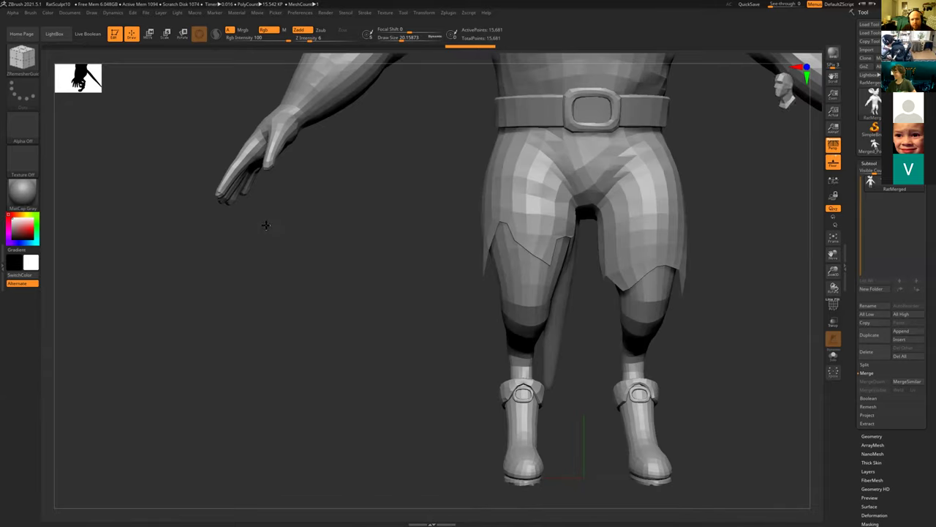
pyautogui.keyDown('alt'); pyautogui.moveTo(365, 198); pyautogui.dragTo(235, 301); pyautogui.keyUp('alt')
pyautogui.keyDown('alt'); pyautogui.moveTo(585, 257); pyautogui.dragTo(453, 230); pyautogui.keyUp('alt')
pyautogui.keyDown('alt'); pyautogui.moveTo(468, 272); pyautogui.dragTo(451, 246); pyautogui.keyUp('alt')
pyautogui.moveTo(481, 293)
pyautogui.mouseDown()
pyautogui.moveTo(489, 317)
pyautogui.moveTo(556, 318)
pyautogui.mouseUp()
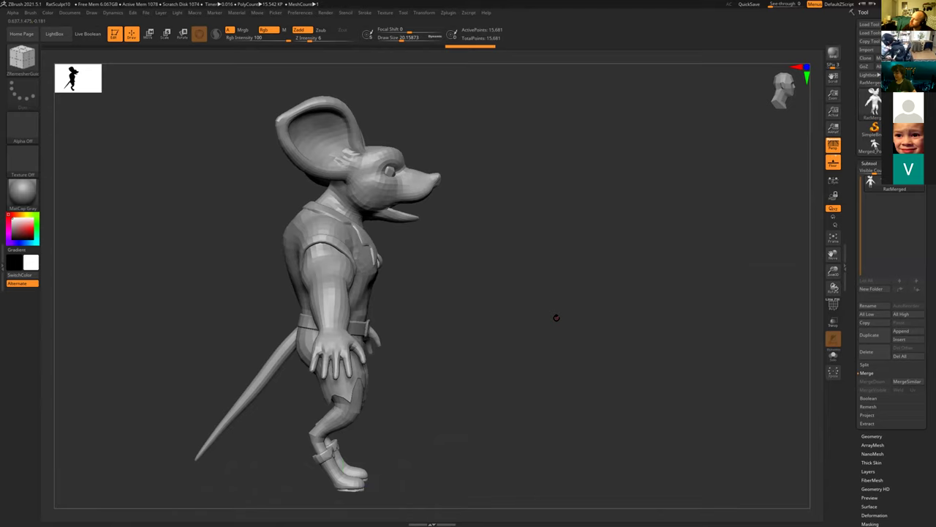
pyautogui.moveTo(548, 317); pyautogui.dragTo(513, 319)
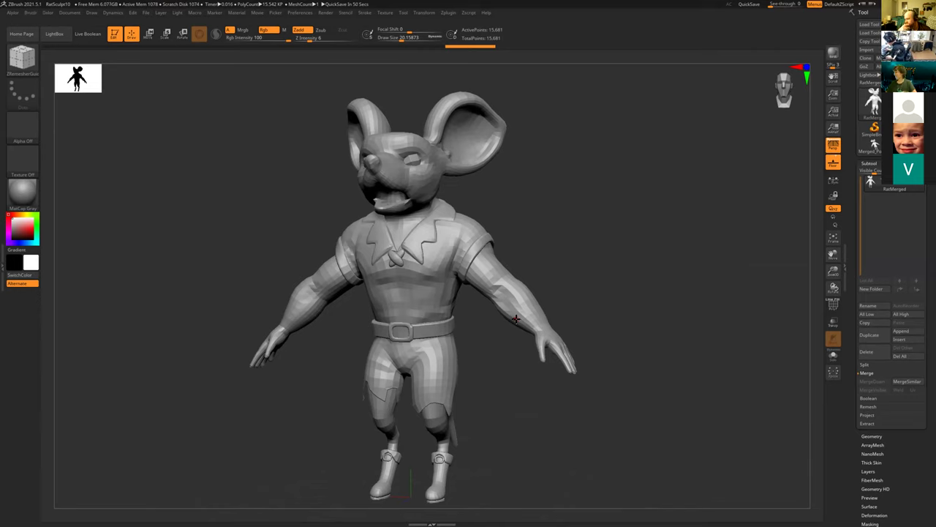
pyautogui.moveTo(583, 249)
pyautogui.mouseDown()
pyautogui.moveTo(586, 241)
pyautogui.moveTo(593, 317)
pyautogui.moveTo(598, 291)
pyautogui.mouseUp()
pyautogui.moveTo(519, 337); pyautogui.dragTo(490, 373)
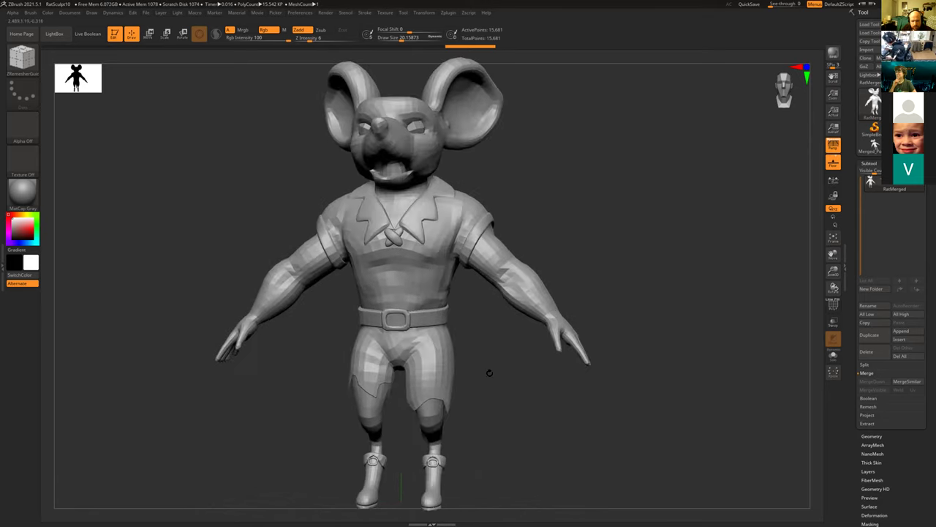
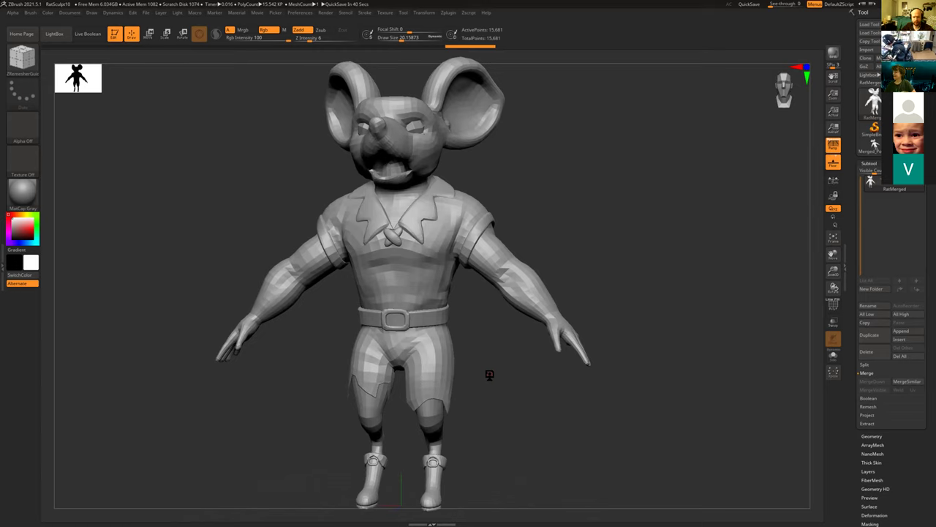
# Review the remeshed rat from three-quarter and front views and switch to the Move Topological brush.
pyautogui.moveTo(598, 238); pyautogui.dragTo(542, 302)
pyautogui.moveTo(501, 327); pyautogui.dragTo(481, 324)
pyautogui.moveTo(567, 248)
pyautogui.keyDown('alt'); pyautogui.mouseDown()
pyautogui.moveTo(585, 264)
pyautogui.moveTo(576, 262)
pyautogui.mouseUp(); pyautogui.keyUp('alt')
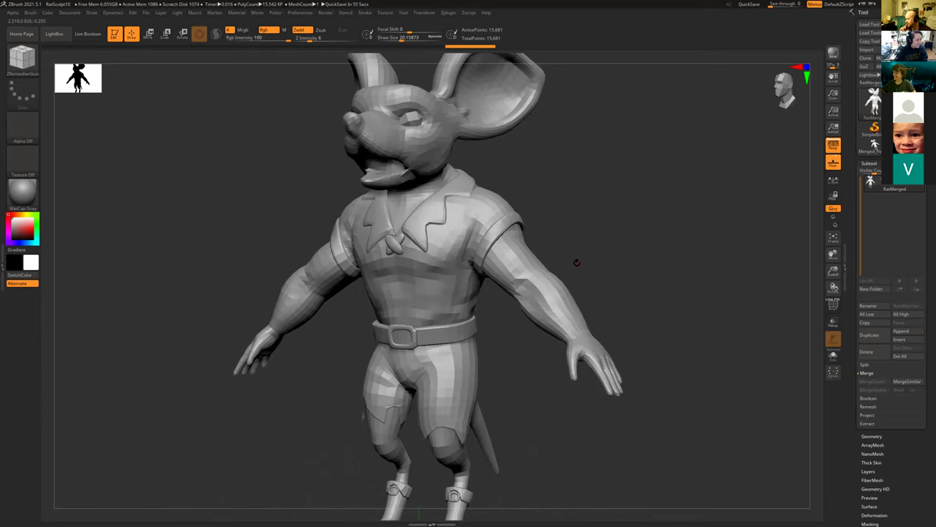
pyautogui.moveTo(577, 262)
pyautogui.keyDown('shift'); pyautogui.mouseDown()
pyautogui.moveTo(598, 262)
pyautogui.moveTo(647, 303)
pyautogui.mouseUp(); pyautogui.keyUp('shift')
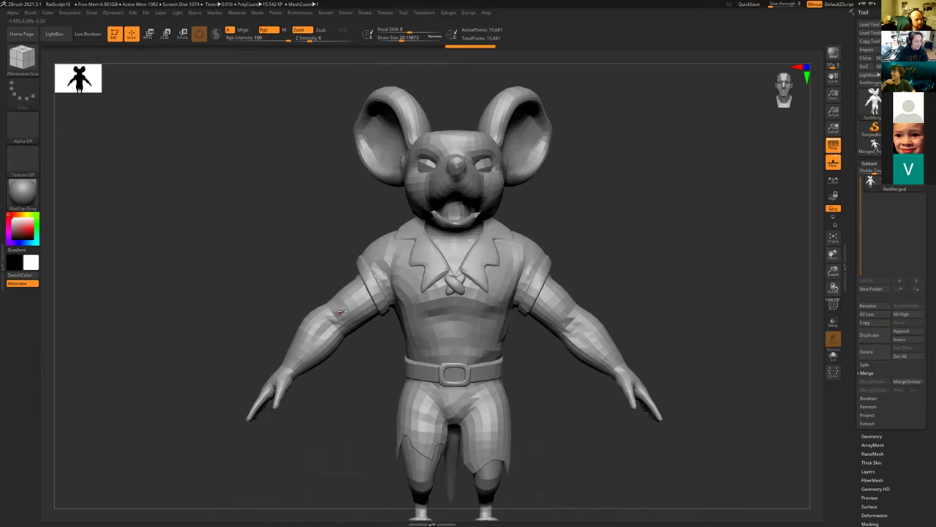
pyautogui.press('b')
pyautogui.press('m')
pyautogui.press('t')
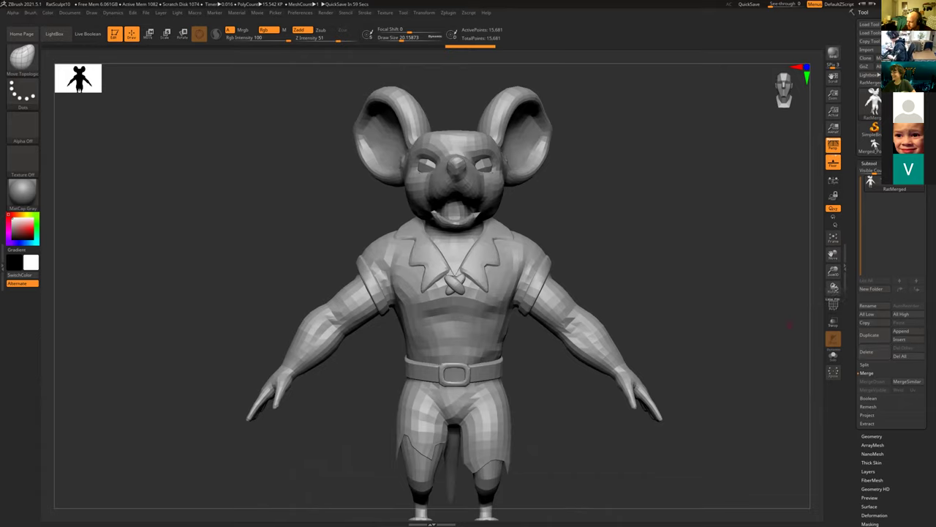
# Switch to Discord, check the general and helpplz channels for student questions, and return to ZBrush.
pyautogui.hotkey('alt', 'Tab')
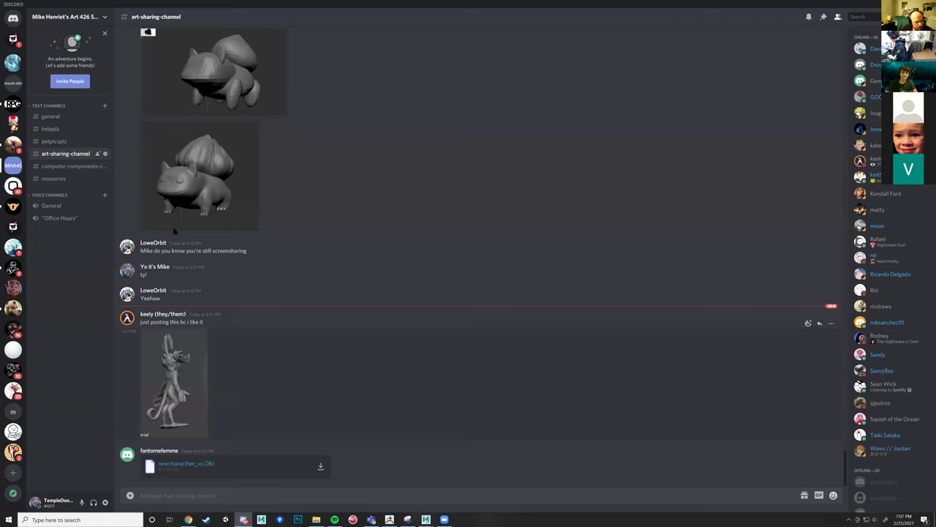
pyautogui.click(61, 118)
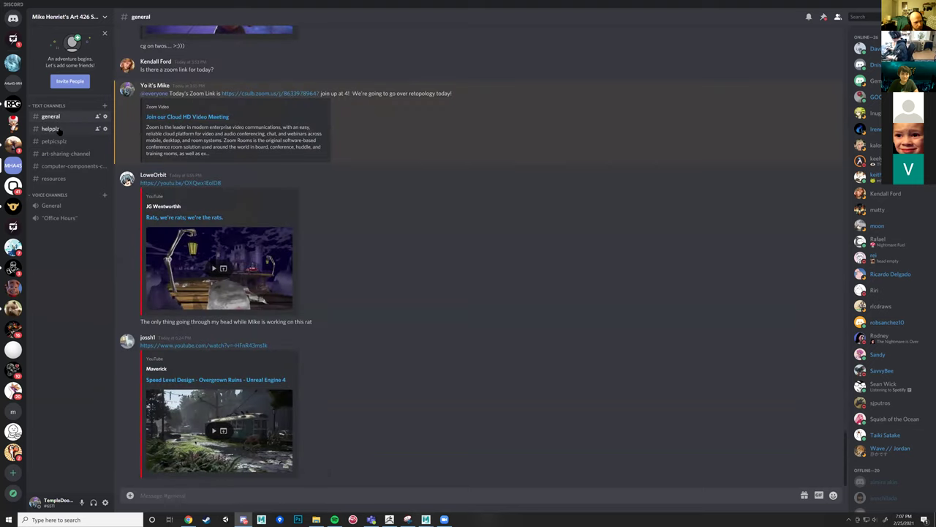
pyautogui.click(59, 129)
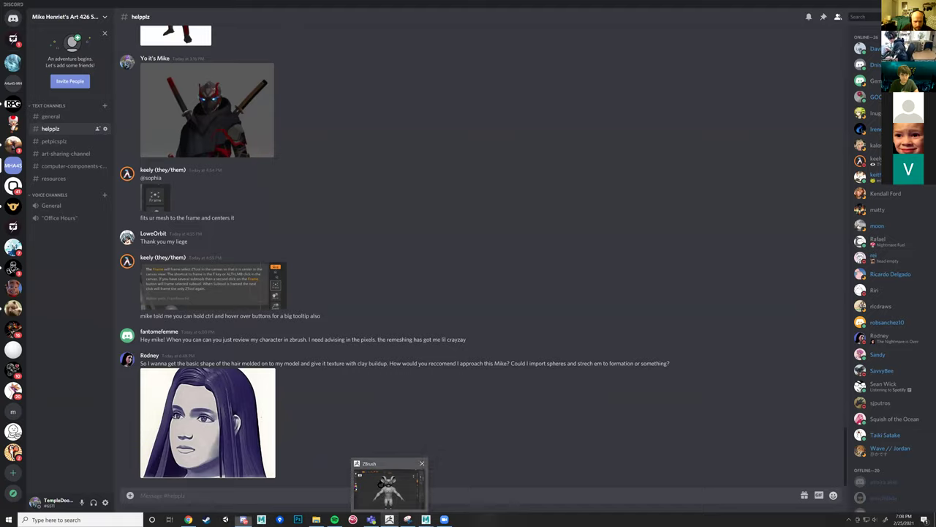
pyautogui.click(389, 520)
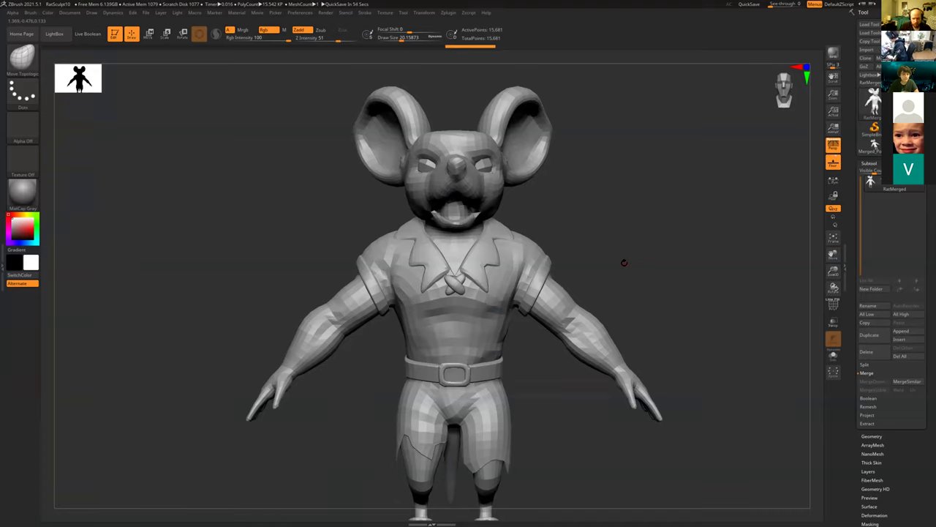
# Enlarge the brush to a draw size of about 113 for working on the rat's head.
pyautogui.moveTo(602, 182); pyautogui.dragTo(600, 239)
pyautogui.keyDown('ctrl'); pyautogui.moveTo(600, 238); pyautogui.dragTo(636, 243, button='right'); pyautogui.keyUp('ctrl')
pyautogui.moveTo(636, 244); pyautogui.dragTo(455, 157)
pyautogui.press('s')
pyautogui.moveTo(479, 193); pyautogui.dragTo(489, 192)
pyautogui.press('ctrl')
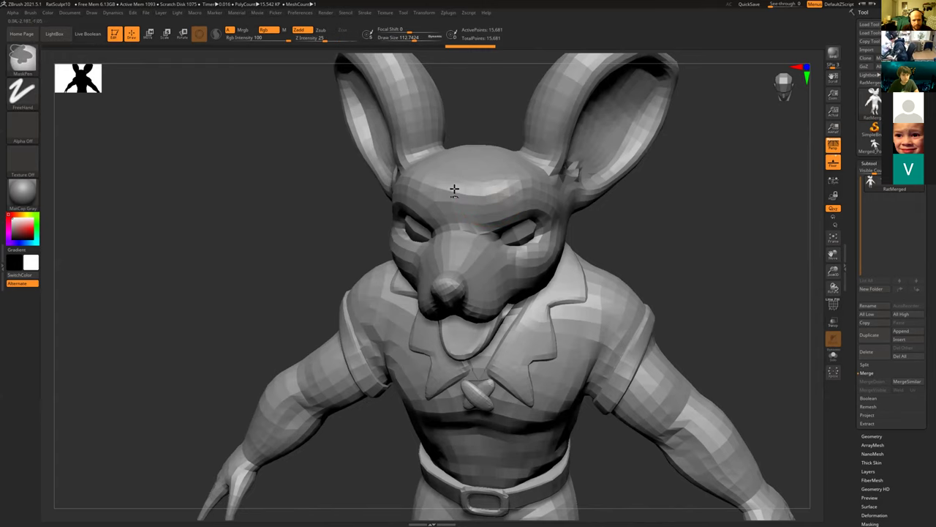
# Switch from the merged rat to the original sculpt with separate subtools, ready for masking the head.
pyautogui.moveTo(344, 234); pyautogui.dragTo(479, 175)
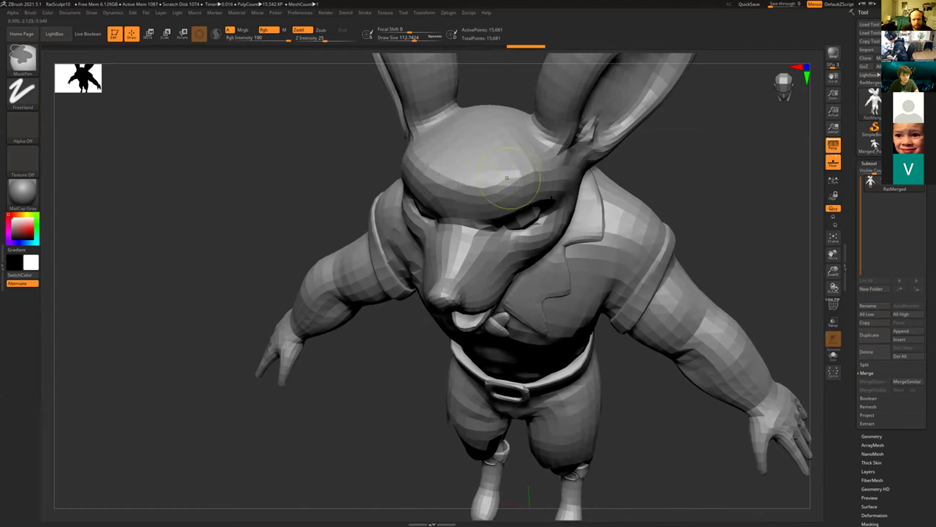
pyautogui.moveTo(719, 203); pyautogui.dragTo(726, 139)
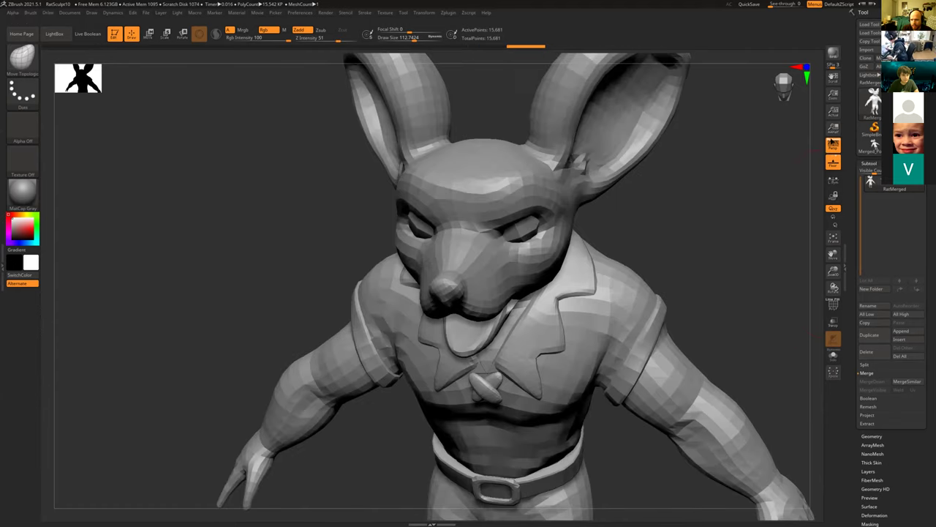
pyautogui.keyDown('alt'); pyautogui.moveTo(753, 248); pyautogui.dragTo(625, 271); pyautogui.keyUp('alt')
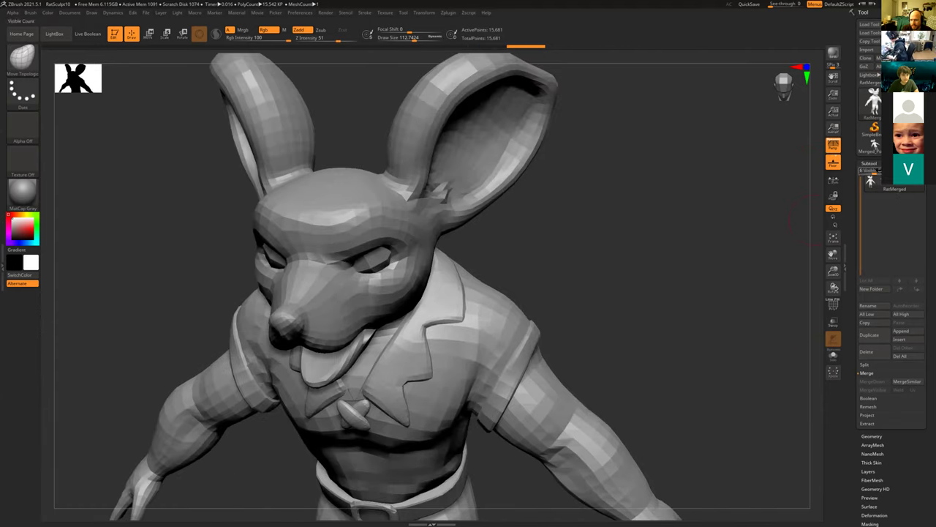
pyautogui.click(904, 145)
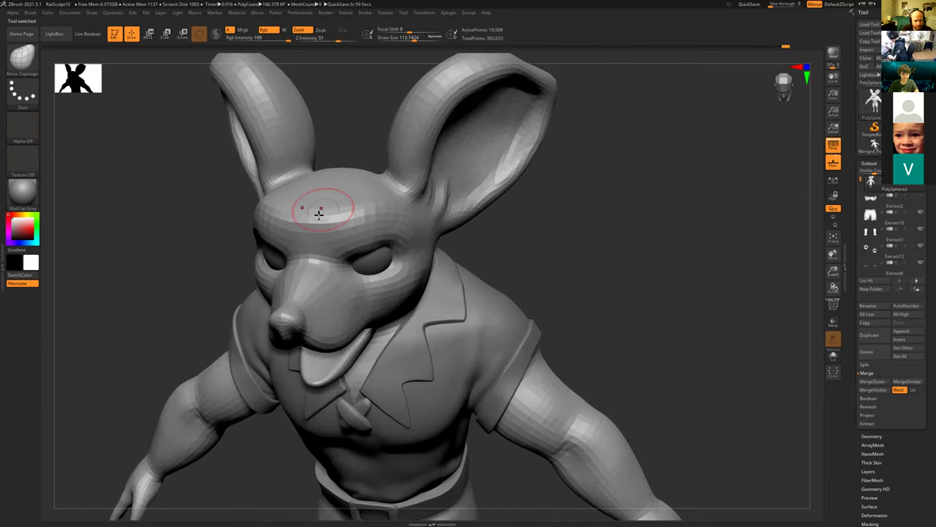
pyautogui.press('ctrl')
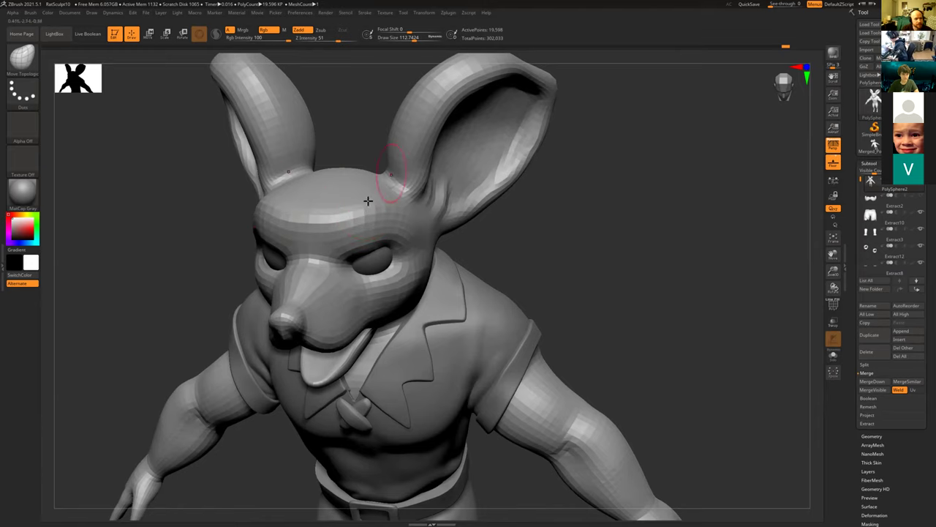
pyautogui.press('ctrl')
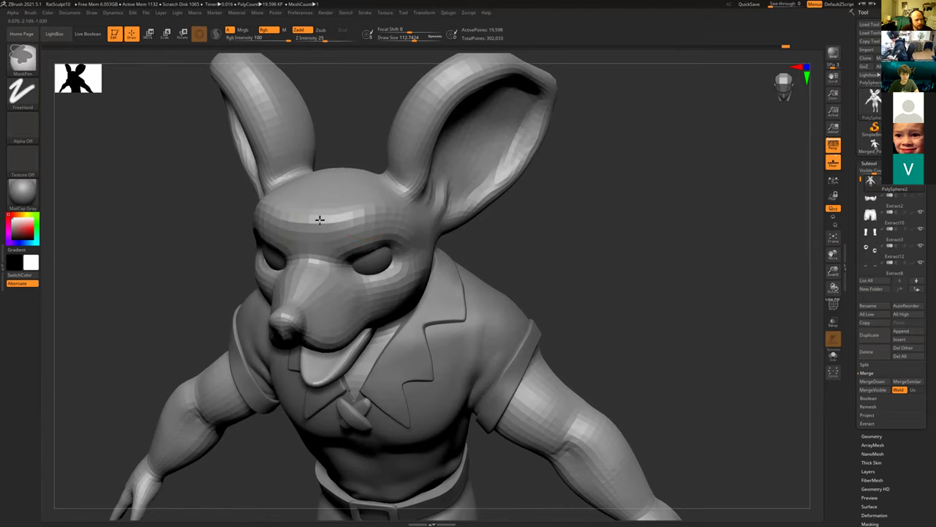
# Paint a mask over the top of the rat's head and upper forehead between the ears.
pyautogui.moveTo(339, 125)
pyautogui.keyDown('shift'); pyautogui.mouseDown()
pyautogui.moveTo(349, 101)
pyautogui.moveTo(326, 88)
pyautogui.mouseUp(); pyautogui.keyUp('shift')
pyautogui.press('ctrl')
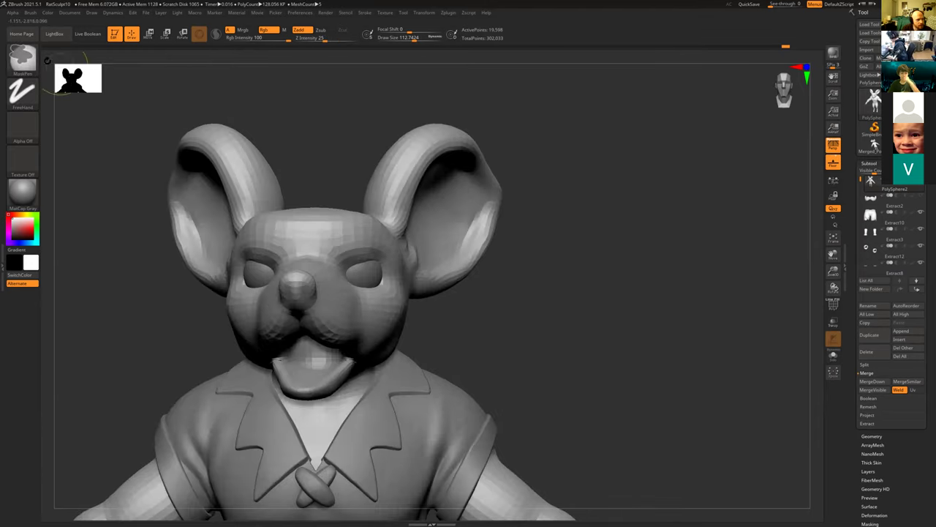
pyautogui.keyDown('ctrl'); pyautogui.moveTo(269, 119); pyautogui.dragTo(353, 236); pyautogui.keyUp('ctrl')
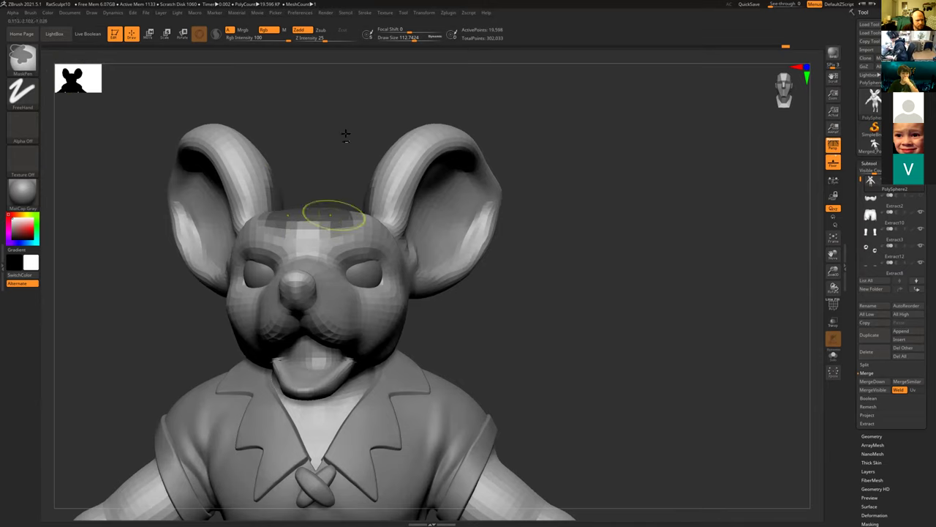
pyautogui.moveTo(361, 84); pyautogui.dragTo(330, 149)
pyautogui.moveTo(330, 149); pyautogui.dragTo(336, 110, button='right')
pyautogui.keyDown('ctrl'); pyautogui.moveTo(337, 106); pyautogui.dragTo(394, 191); pyautogui.keyUp('ctrl')
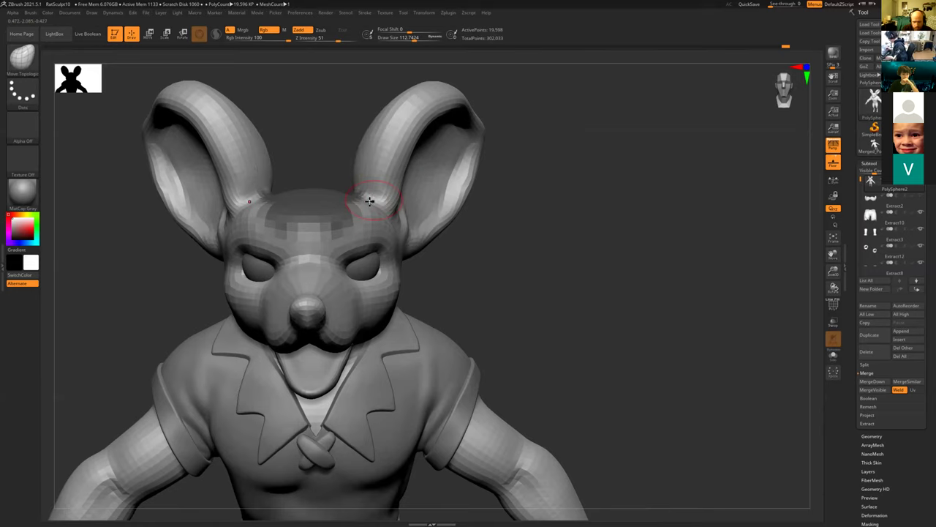
pyautogui.moveTo(473, 242); pyautogui.dragTo(376, 175)
pyautogui.moveTo(297, 278)
pyautogui.keyDown('ctrl'); pyautogui.keyDown('alt'); pyautogui.mouseDown()
pyautogui.moveTo(305, 268)
pyautogui.moveTo(302, 275)
pyautogui.mouseUp(); pyautogui.keyUp('alt'); pyautogui.keyUp('ctrl')
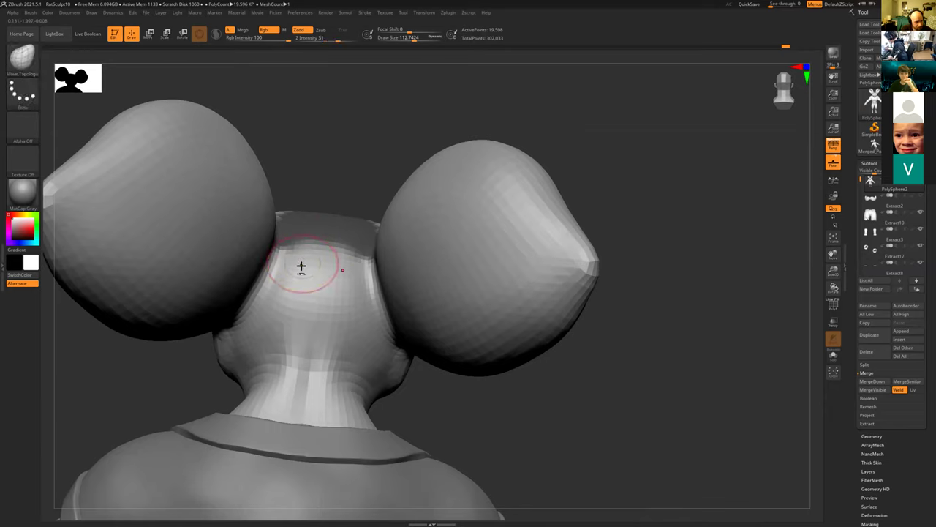
pyautogui.keyDown('ctrl'); pyautogui.click(22, 57); pyautogui.keyUp('ctrl')
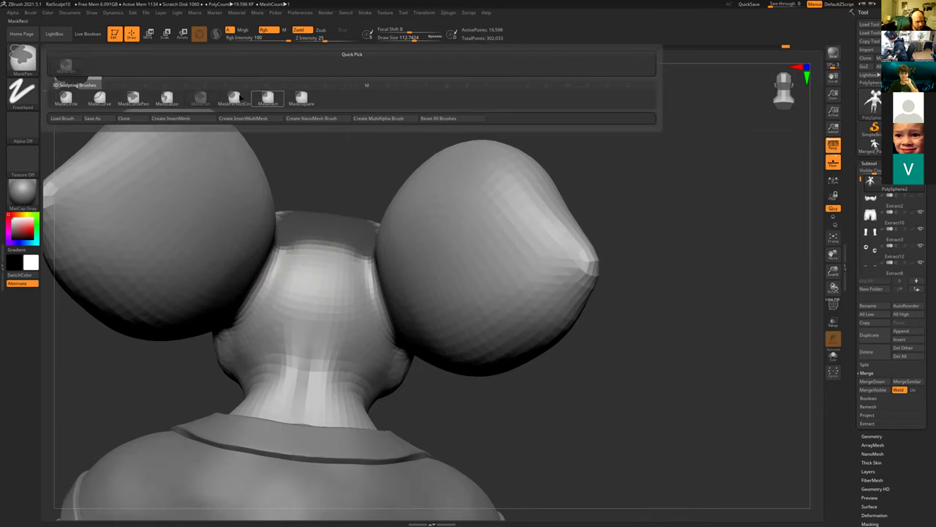
pyautogui.click(164, 100)
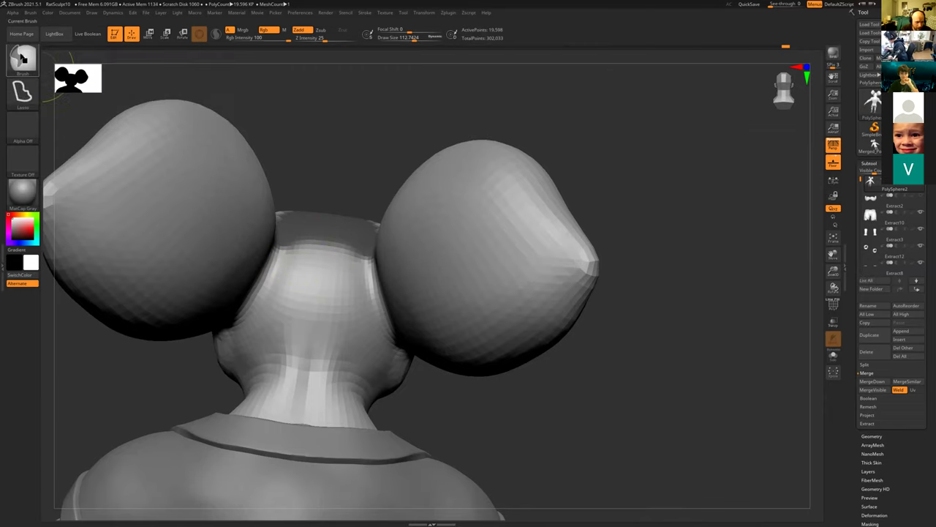
pyautogui.keyDown('ctrl'); pyautogui.click(22, 57); pyautogui.keyUp('ctrl')
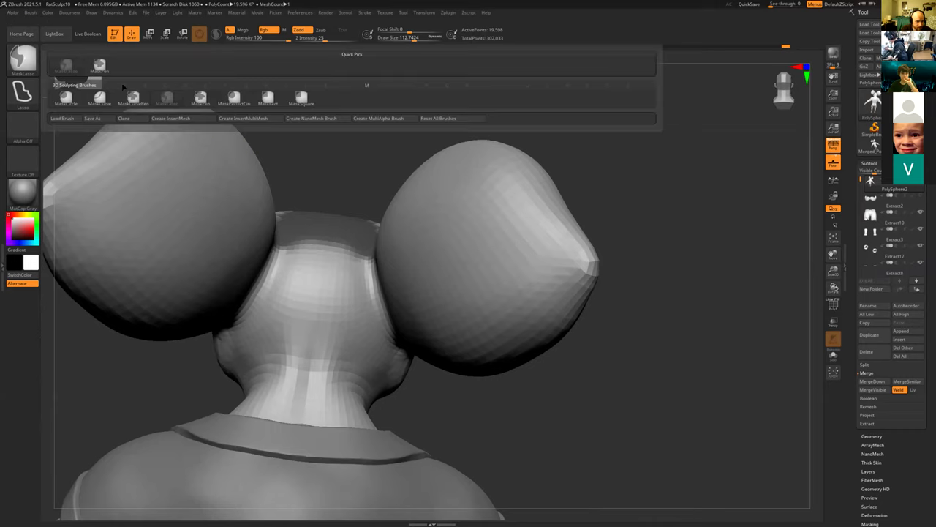
pyautogui.click(200, 100)
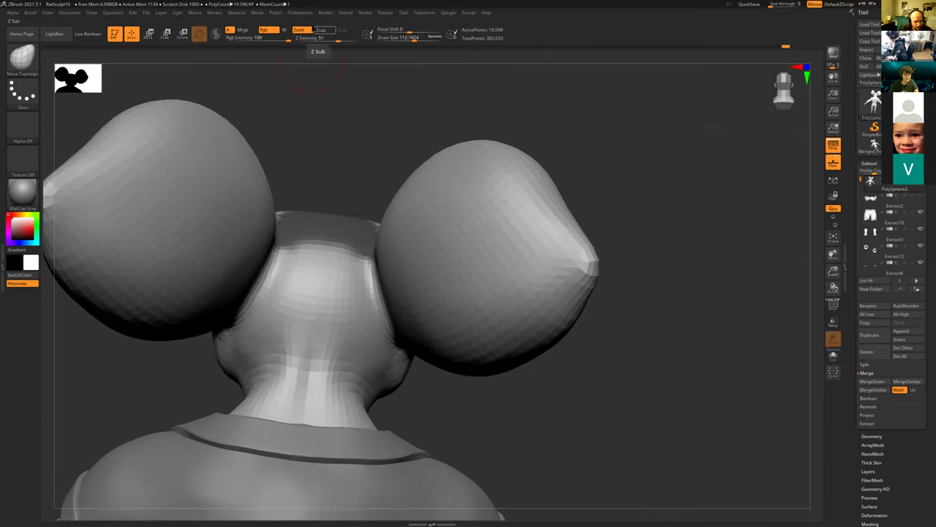
# Extend the mask over the back of the head between the two ears.
pyautogui.press('ctrl')
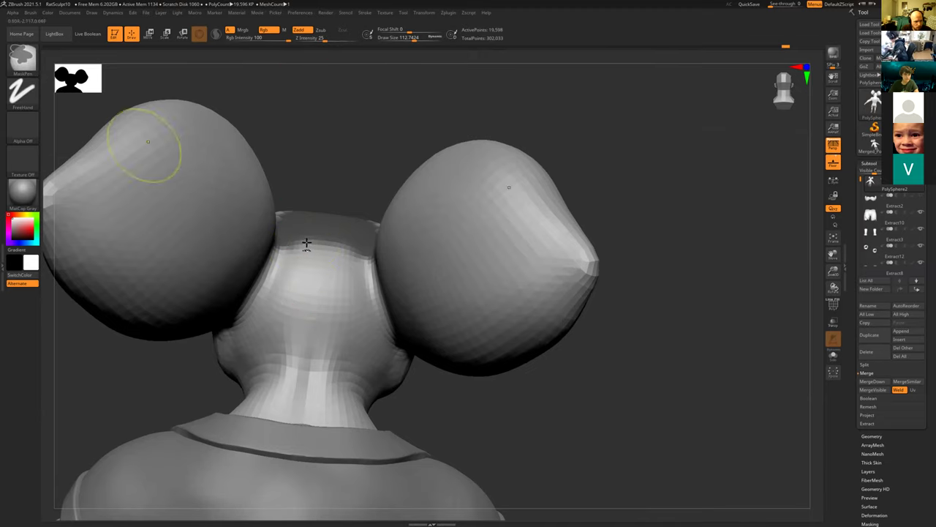
pyautogui.moveTo(312, 140); pyautogui.dragTo(297, 192)
pyautogui.keyDown('ctrl'); pyautogui.moveTo(297, 191); pyautogui.dragTo(360, 290); pyautogui.keyUp('ctrl')
pyautogui.keyDown('ctrl'); pyautogui.moveTo(305, 211); pyautogui.dragTo(280, 270); pyautogui.keyUp('ctrl')
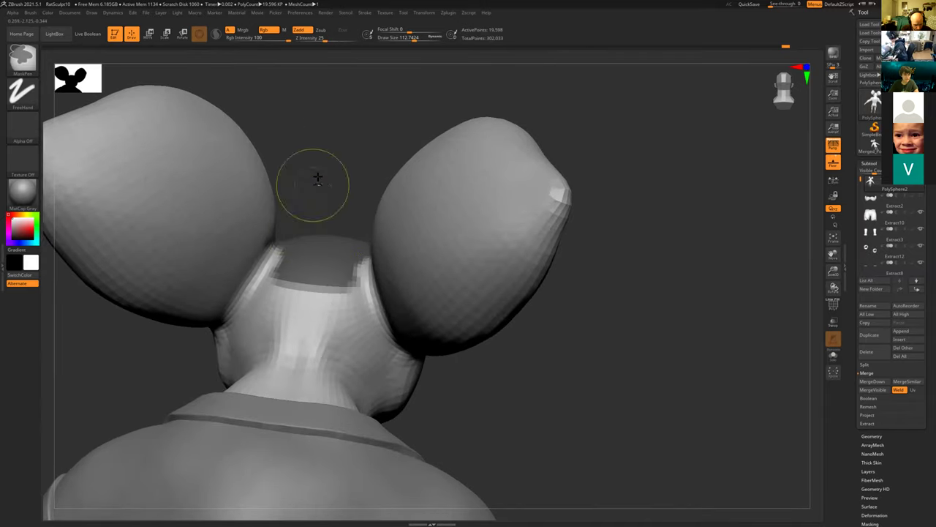
# Refine the front of the mask so that its edge crosses the forehead above the brows.
pyautogui.moveTo(317, 178)
pyautogui.mouseDown()
pyautogui.moveTo(253, 198)
pyautogui.moveTo(244, 159)
pyautogui.moveTo(251, 171)
pyautogui.moveTo(257, 153)
pyautogui.moveTo(263, 180)
pyautogui.moveTo(273, 343)
pyautogui.mouseUp()
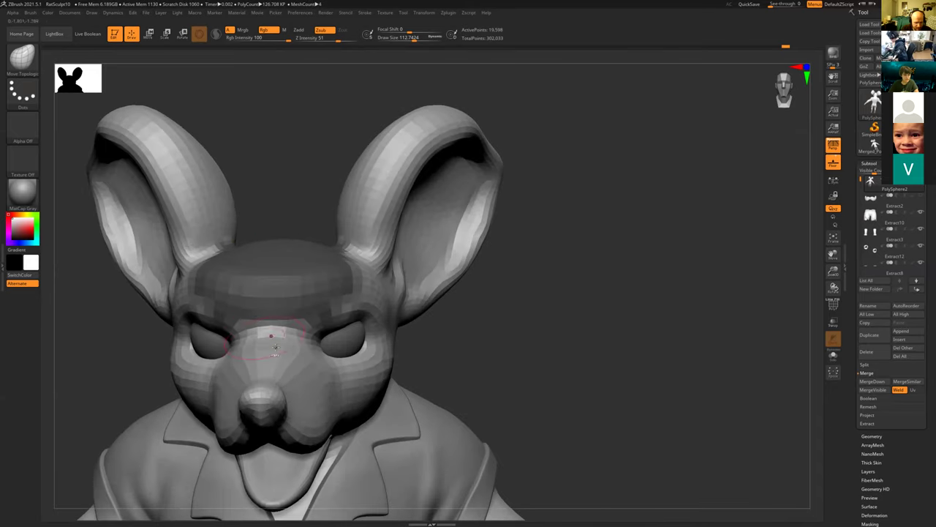
pyautogui.moveTo(115, 349); pyautogui.dragTo(133, 388)
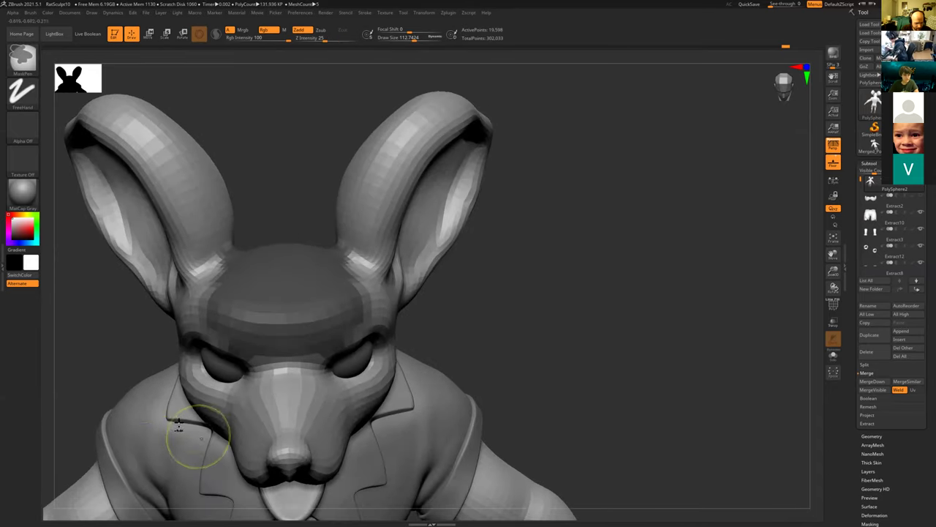
pyautogui.keyDown('ctrl'); pyautogui.moveTo(79, 438); pyautogui.dragTo(402, 338); pyautogui.keyUp('ctrl')
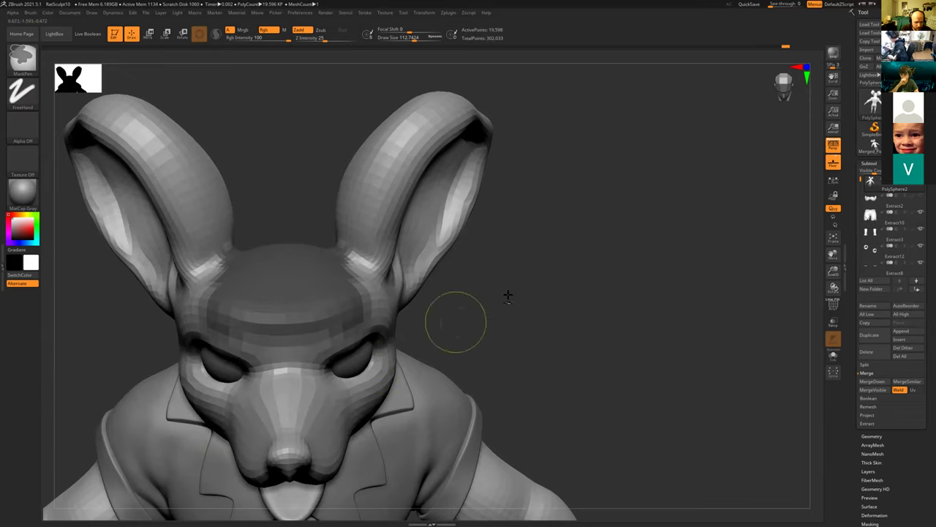
pyautogui.moveTo(500, 276); pyautogui.dragTo(534, 290)
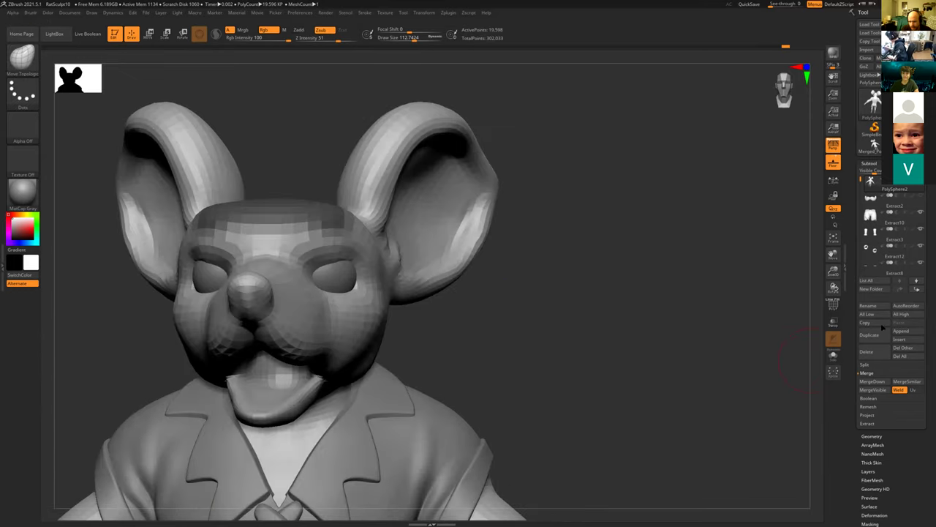
# Extract the masked scalp as a cap of thickness 0.01723 with smoothing 5, and accept it as a separate subtool.
pyautogui.click(868, 423)
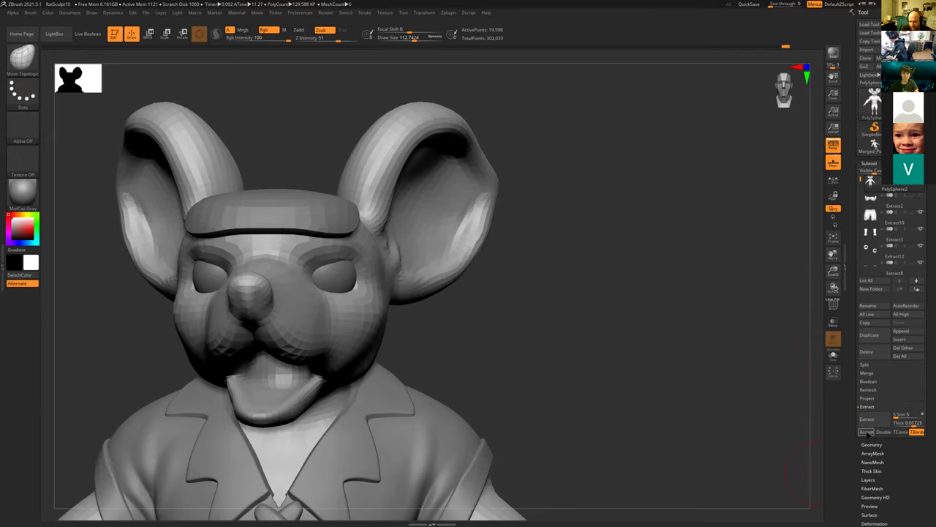
pyautogui.click(867, 433)
pyautogui.keyDown('alt'); pyautogui.moveTo(611, 307); pyautogui.dragTo(607, 383); pyautogui.keyUp('alt')
pyautogui.moveTo(688, 363); pyautogui.dragTo(559, 347)
pyautogui.moveTo(811, 384); pyautogui.dragTo(678, 364)
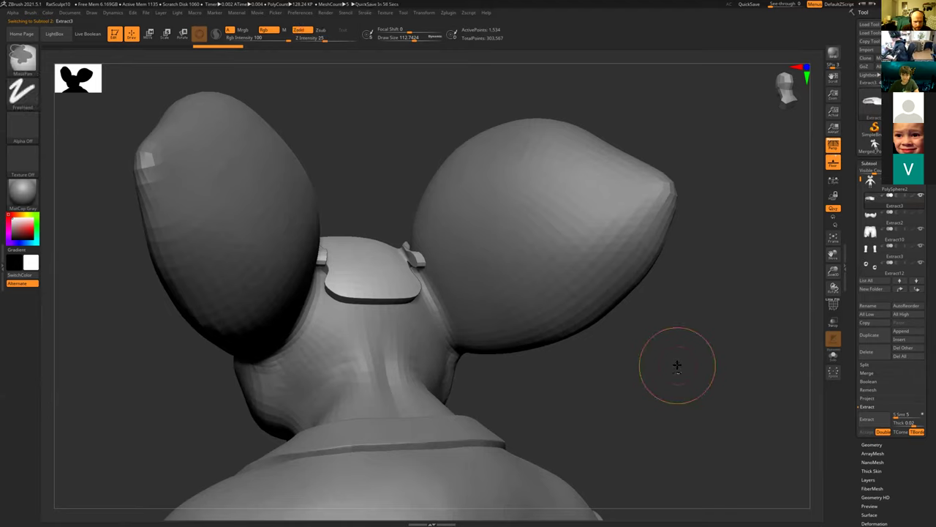
# Clear the mask on the extracted cap and ZRemesh it with the Half option.
pyautogui.keyDown('ctrl'); pyautogui.click(677, 365); pyautogui.keyUp('ctrl')
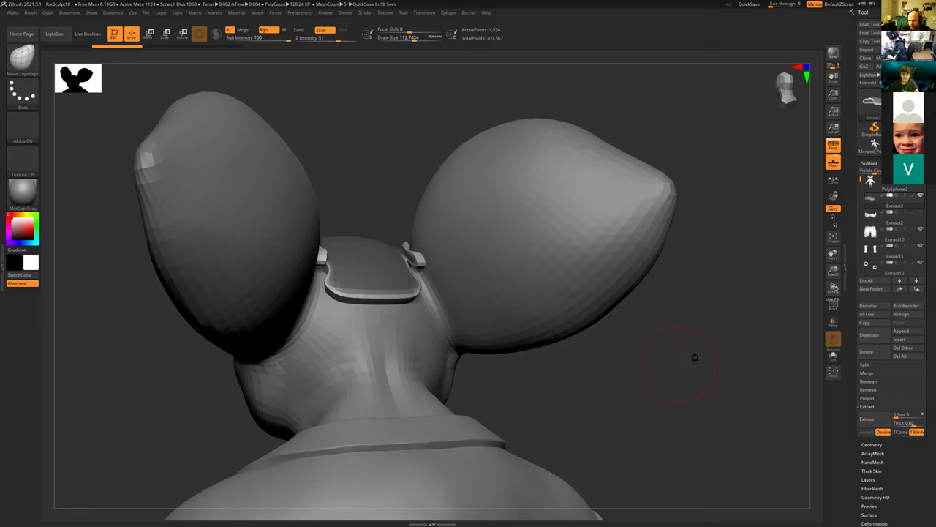
pyautogui.keyDown('ctrl'); pyautogui.click(659, 393); pyautogui.keyUp('ctrl')
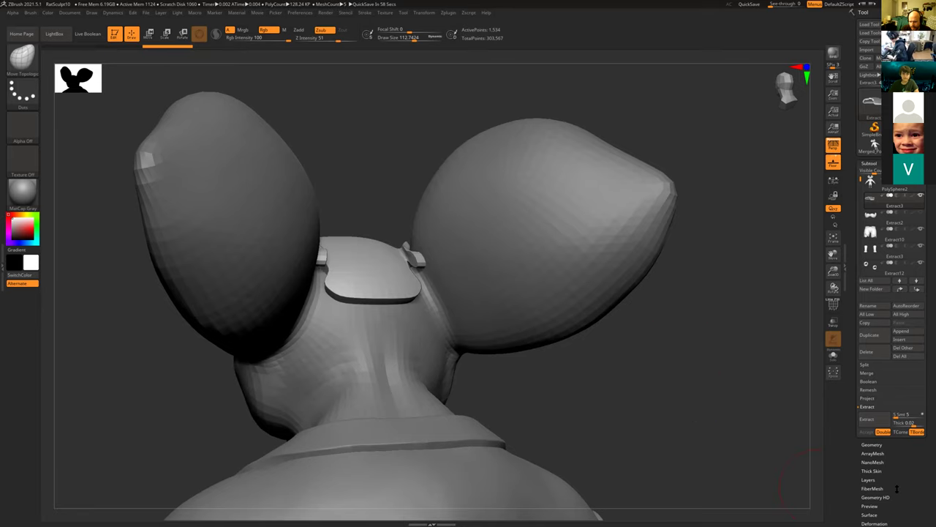
pyautogui.click(872, 444)
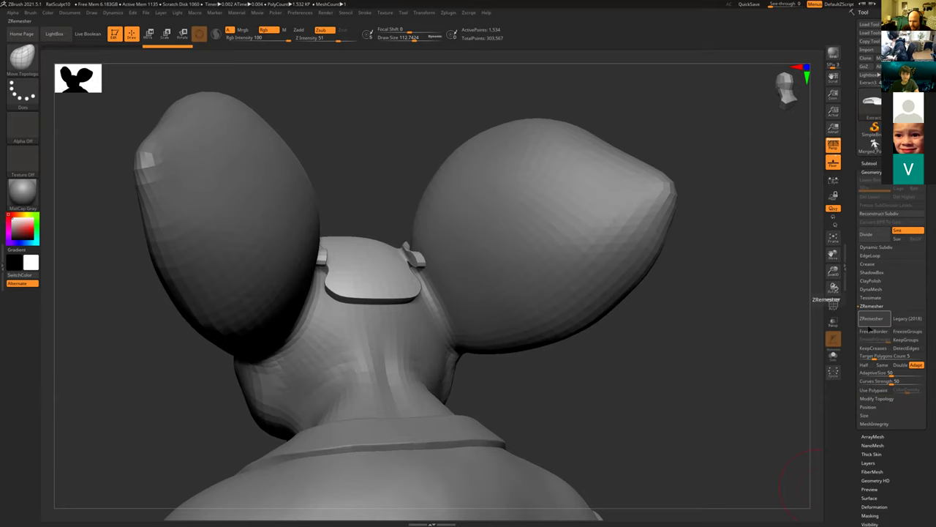
pyautogui.click(864, 364)
pyautogui.click(871, 318)
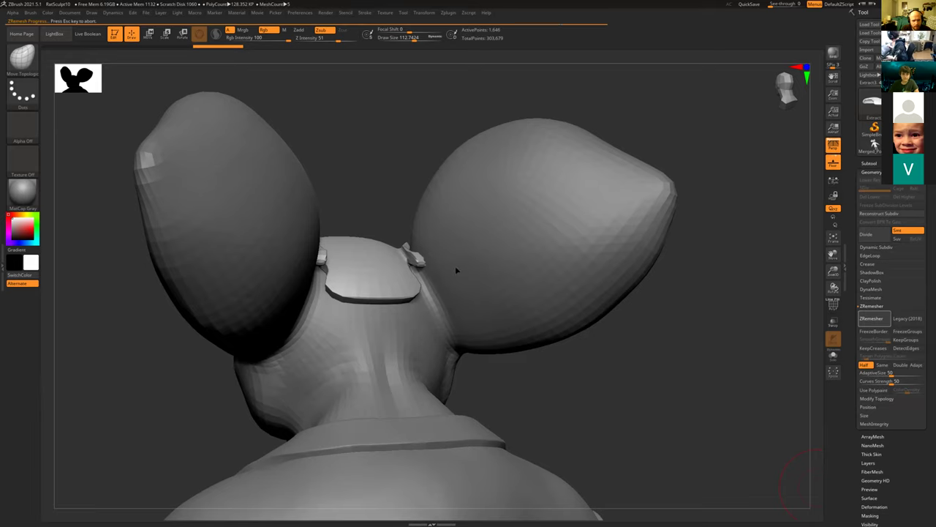
pyautogui.moveTo(387, 198); pyautogui.dragTo(407, 275)
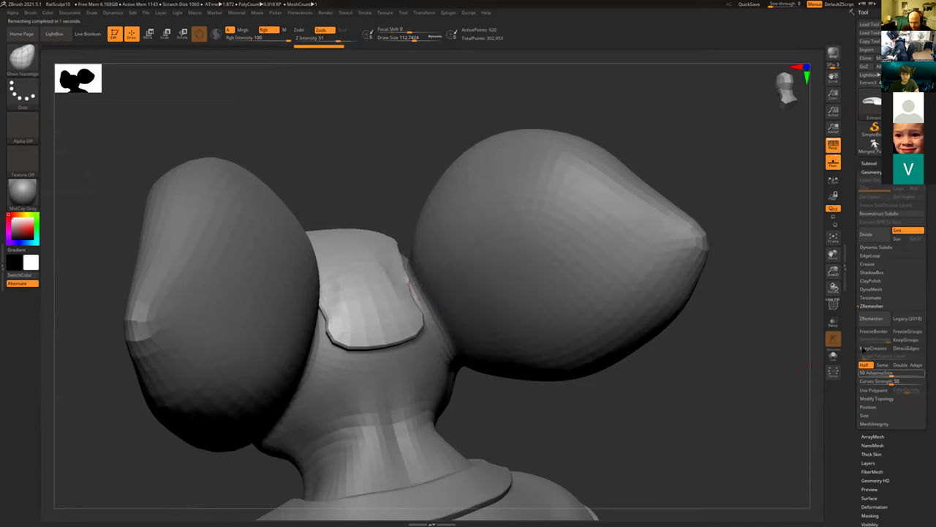
# ZRemesh the cap with the Half option again, and pull its front sides down past the eyes using a larger Move Topological brush.
pyautogui.click(871, 318)
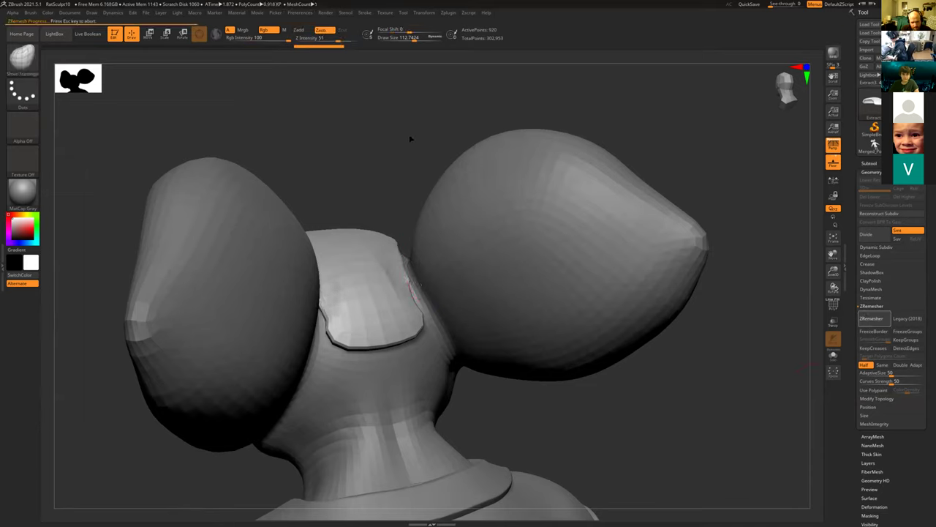
pyautogui.moveTo(368, 182)
pyautogui.mouseDown()
pyautogui.moveTo(362, 188)
pyautogui.moveTo(386, 199)
pyautogui.moveTo(404, 171)
pyautogui.moveTo(234, 209)
pyautogui.moveTo(244, 254)
pyautogui.moveTo(321, 371)
pyautogui.moveTo(334, 343)
pyautogui.moveTo(335, 365)
pyautogui.moveTo(314, 278)
pyautogui.mouseUp()
pyautogui.press('s')
pyautogui.press('s')
pyautogui.moveTo(309, 192)
pyautogui.mouseDown()
pyautogui.moveTo(364, 195)
pyautogui.moveTo(378, 163)
pyautogui.moveTo(351, 165)
pyautogui.moveTo(323, 190)
pyautogui.mouseUp()
pyautogui.moveTo(410, 291)
pyautogui.mouseDown()
pyautogui.moveTo(456, 336)
pyautogui.moveTo(510, 428)
pyautogui.mouseUp()
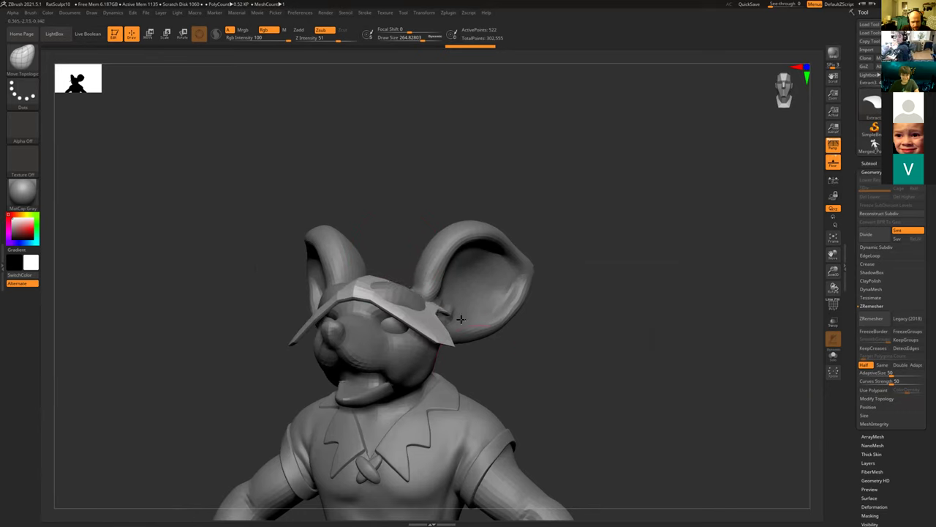
pyautogui.moveTo(460, 327); pyautogui.dragTo(461, 334)
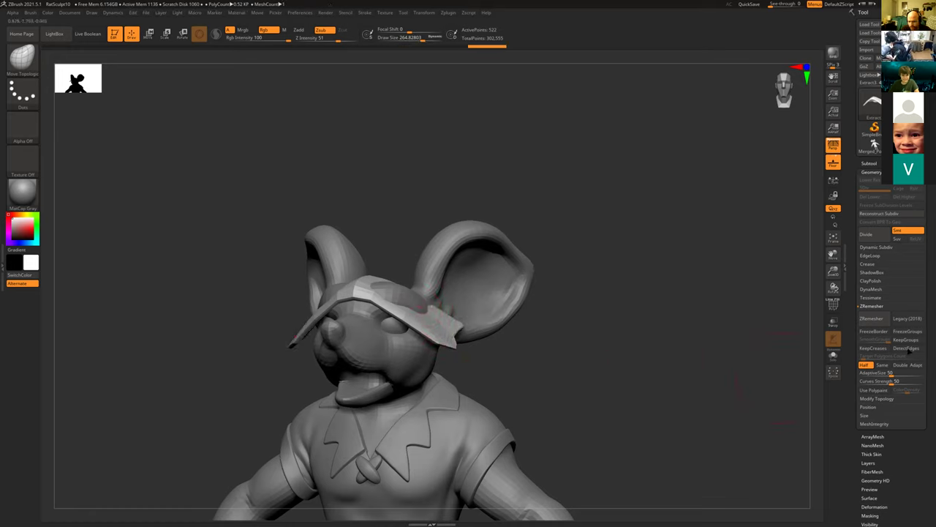
# ZRemesh the cap with the Same option and smooth its side above the eye.
pyautogui.click(882, 364)
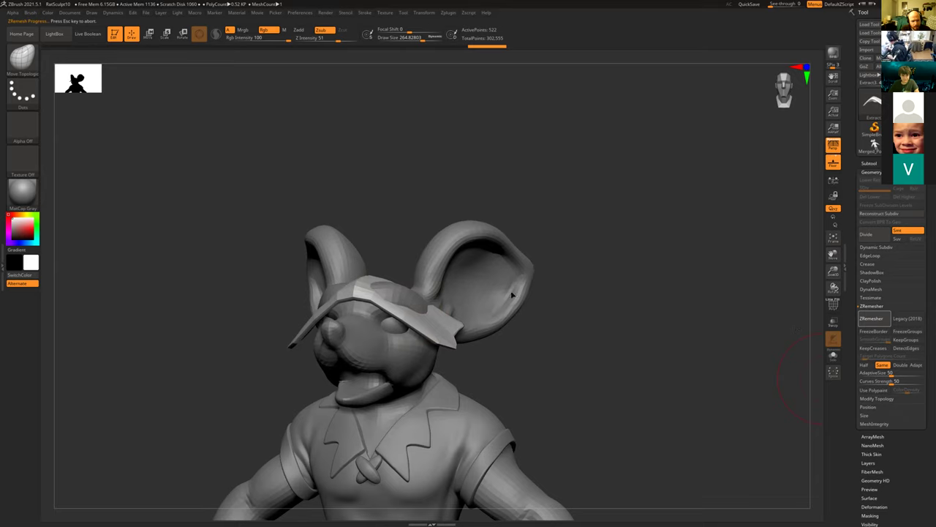
pyautogui.moveTo(399, 305)
pyautogui.mouseDown()
pyautogui.moveTo(408, 296)
pyautogui.moveTo(399, 285)
pyautogui.moveTo(432, 319)
pyautogui.mouseUp()
pyautogui.keyDown('shift'); pyautogui.moveTo(403, 293); pyautogui.dragTo(432, 320); pyautogui.keyUp('shift')
pyautogui.hotkey('ctrl', 'z')
pyautogui.hotkey('ctrl', 'z')
pyautogui.moveTo(416, 132); pyautogui.dragTo(401, 160)
pyautogui.keyDown('shift'); pyautogui.moveTo(414, 288); pyautogui.dragTo(419, 292); pyautogui.keyUp('shift')
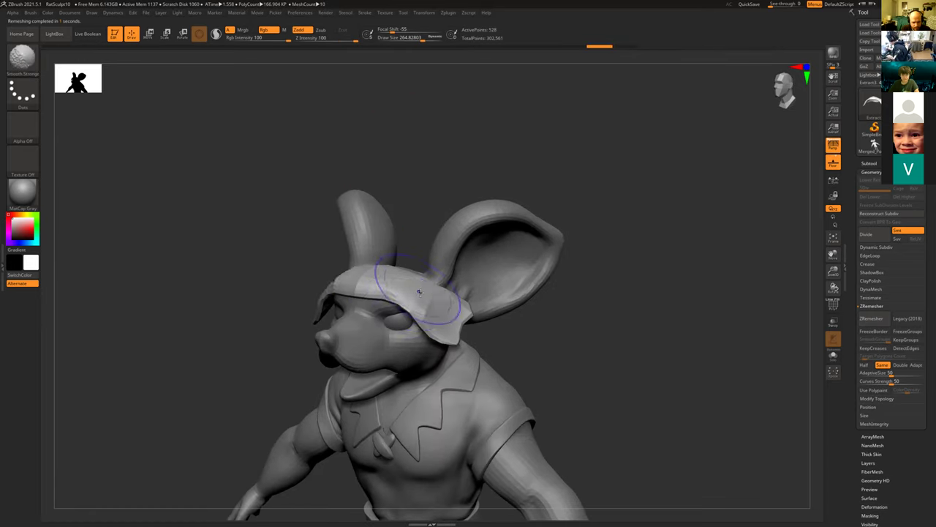
# Pull the back edge of the cap outward and down on both sides of the neck.
pyautogui.moveTo(414, 203)
pyautogui.mouseDown()
pyautogui.moveTo(376, 190)
pyautogui.moveTo(416, 210)
pyautogui.moveTo(463, 395)
pyautogui.mouseUp()
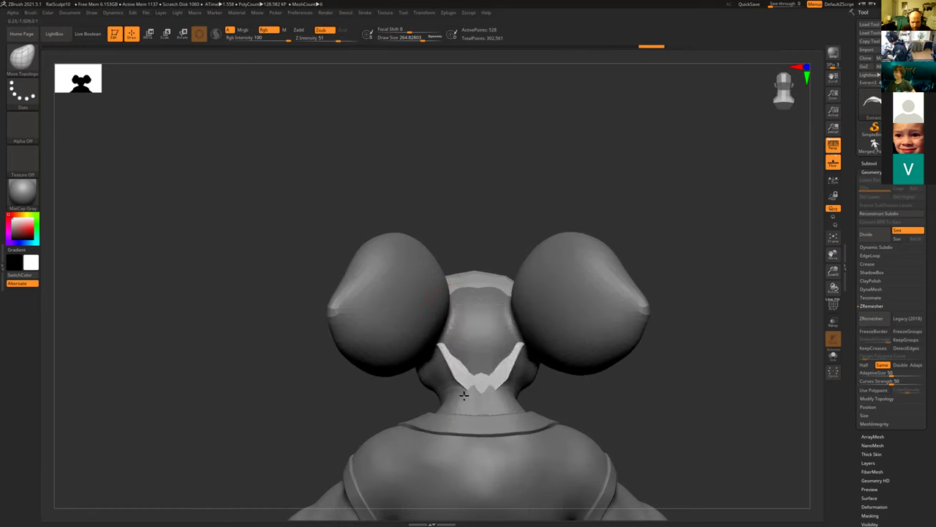
pyautogui.moveTo(453, 364)
pyautogui.mouseDown()
pyautogui.moveTo(410, 405)
pyautogui.moveTo(380, 462)
pyautogui.mouseUp()
pyautogui.moveTo(445, 387); pyautogui.dragTo(433, 427)
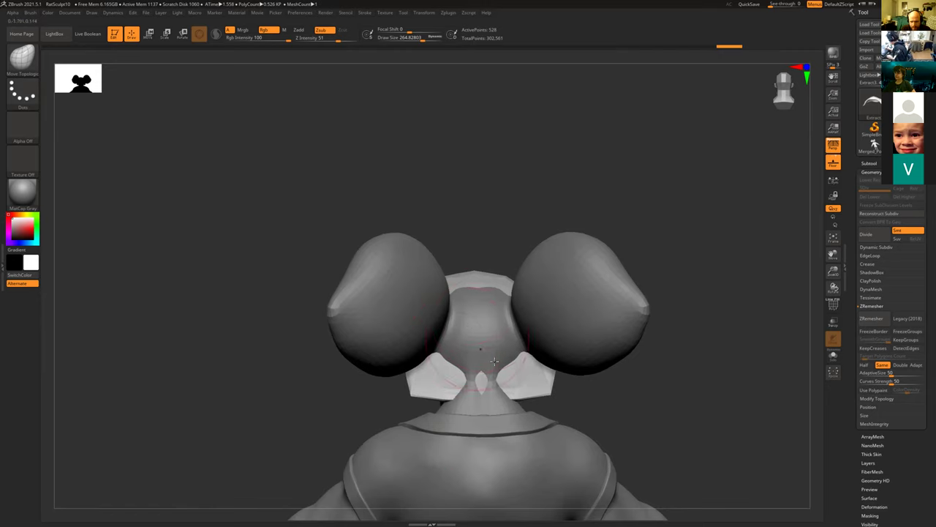
# ZRemesh the cap with the Double option and smooth it over the back of the head.
pyautogui.click(900, 365)
pyautogui.click(872, 318)
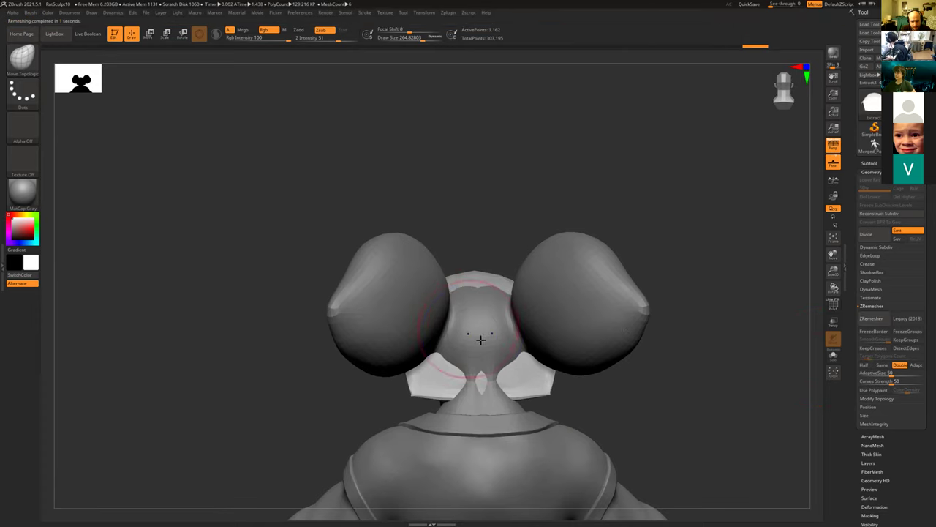
pyautogui.moveTo(429, 357)
pyautogui.keyDown('shift'); pyautogui.mouseDown()
pyautogui.moveTo(468, 382)
pyautogui.moveTo(461, 322)
pyautogui.moveTo(446, 314)
pyautogui.moveTo(444, 298)
pyautogui.moveTo(499, 328)
pyautogui.moveTo(479, 351)
pyautogui.moveTo(449, 357)
pyautogui.moveTo(455, 343)
pyautogui.moveTo(471, 355)
pyautogui.mouseUp(); pyautogui.keyUp('shift')
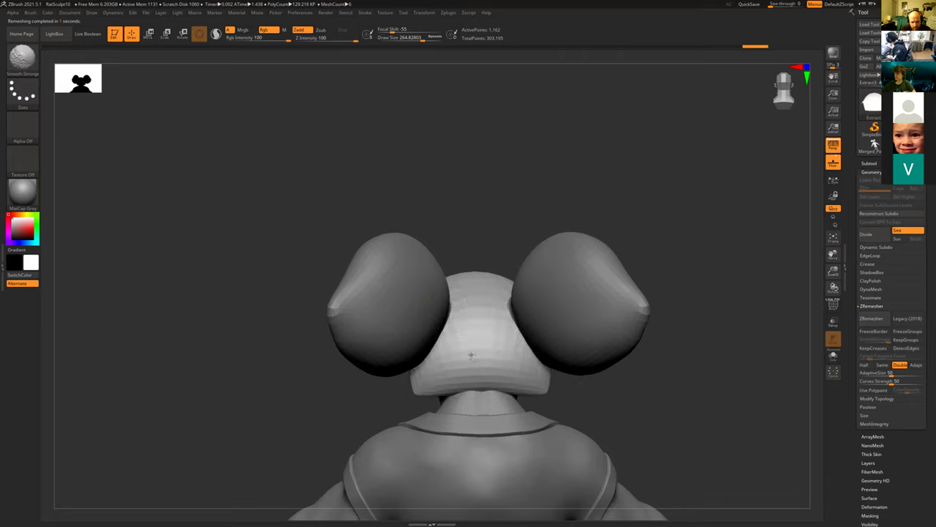
pyautogui.moveTo(356, 395); pyautogui.dragTo(426, 320)
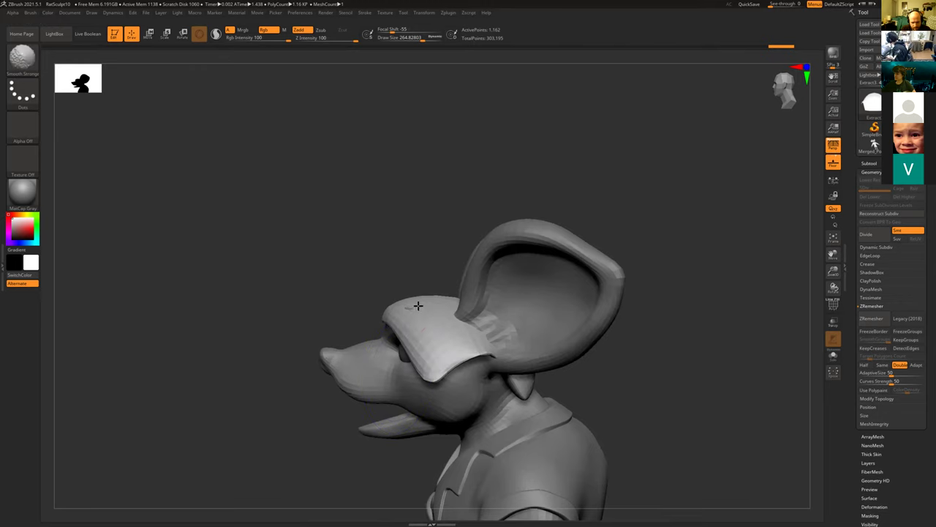
pyautogui.moveTo(360, 268)
pyautogui.keyDown('shift'); pyautogui.mouseDown()
pyautogui.moveTo(367, 316)
pyautogui.moveTo(377, 312)
pyautogui.moveTo(364, 307)
pyautogui.moveTo(368, 301)
pyautogui.moveTo(396, 299)
pyautogui.mouseUp(); pyautogui.keyUp('shift')
# Pull the sides of the cap down over the cheeks and neck so the lower edge reaches the collar.
pyautogui.moveTo(447, 357); pyautogui.dragTo(445, 375)
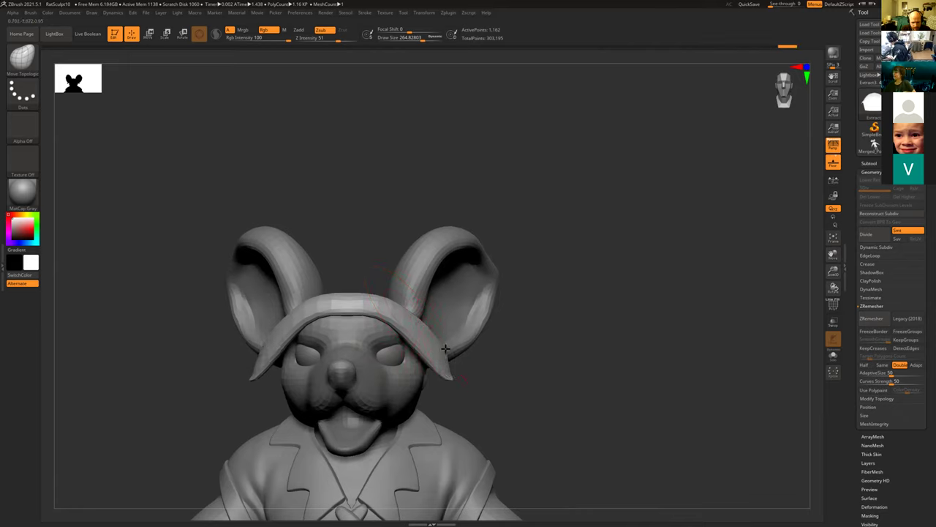
pyautogui.moveTo(488, 387)
pyautogui.mouseDown()
pyautogui.moveTo(444, 358)
pyautogui.moveTo(416, 365)
pyautogui.moveTo(464, 348)
pyautogui.moveTo(439, 289)
pyautogui.moveTo(476, 230)
pyautogui.moveTo(464, 269)
pyautogui.mouseUp()
pyautogui.moveTo(435, 351)
pyautogui.mouseDown()
pyautogui.moveTo(351, 344)
pyautogui.moveTo(301, 322)
pyautogui.moveTo(303, 349)
pyautogui.moveTo(414, 359)
pyautogui.moveTo(429, 234)
pyautogui.moveTo(393, 249)
pyautogui.moveTo(468, 372)
pyautogui.moveTo(463, 438)
pyautogui.moveTo(442, 438)
pyautogui.mouseUp()
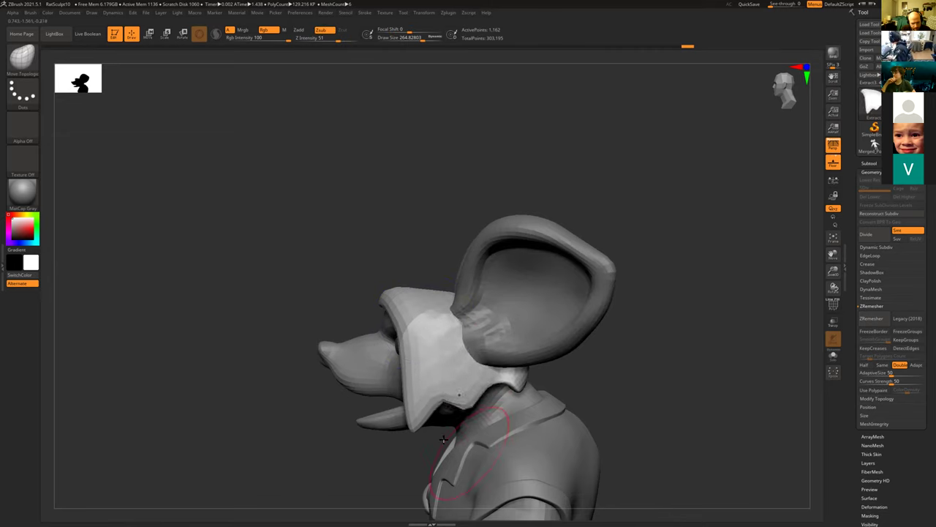
pyautogui.moveTo(443, 382); pyautogui.dragTo(444, 464)
pyautogui.moveTo(518, 383)
pyautogui.mouseDown()
pyautogui.moveTo(506, 441)
pyautogui.moveTo(518, 425)
pyautogui.mouseUp()
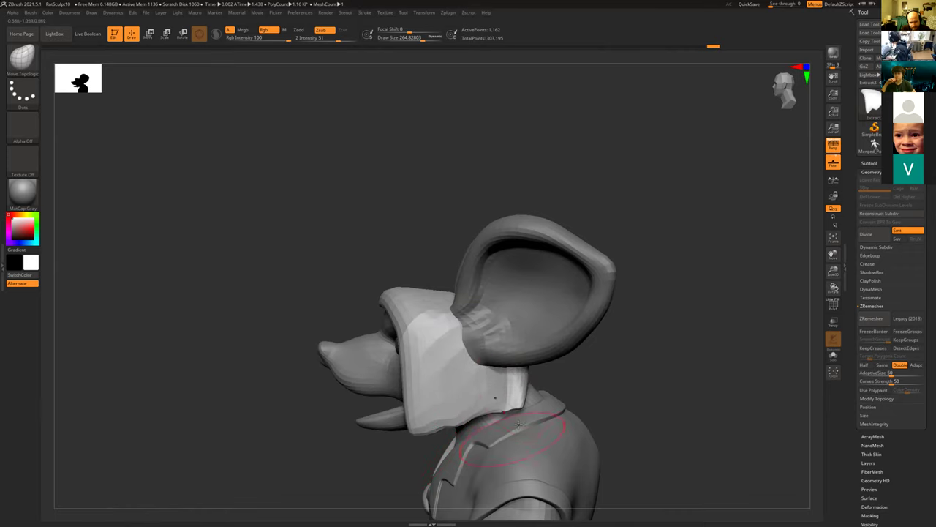
# Show the cap's wireframe and ZRemesh the stretched mesh with the Double option.
pyautogui.moveTo(704, 352)
pyautogui.keyDown('shift'); pyautogui.mouseDown()
pyautogui.moveTo(710, 364)
pyautogui.moveTo(656, 374)
pyautogui.moveTo(672, 376)
pyautogui.mouseUp(); pyautogui.keyUp('shift')
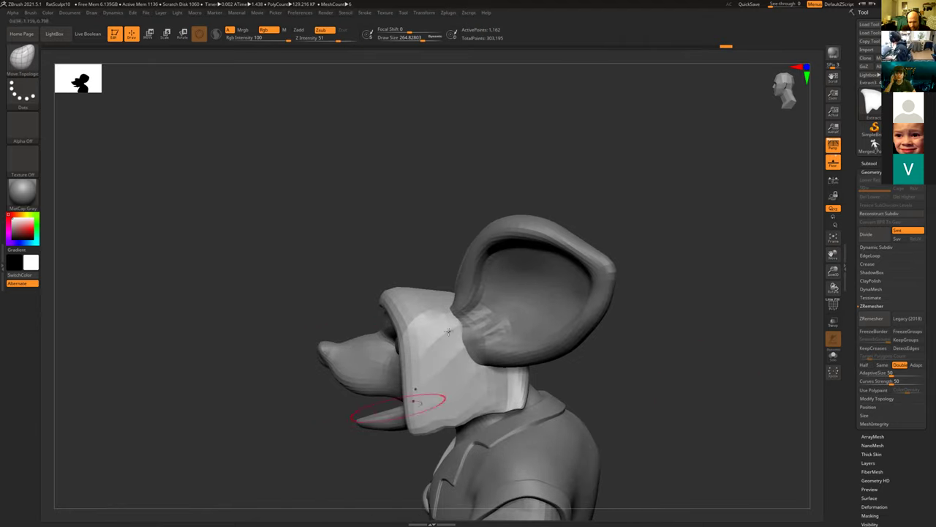
pyautogui.hotkey('shift', 'f')
pyautogui.keyDown('shift'); pyautogui.moveTo(666, 326); pyautogui.dragTo(685, 348); pyautogui.keyUp('shift')
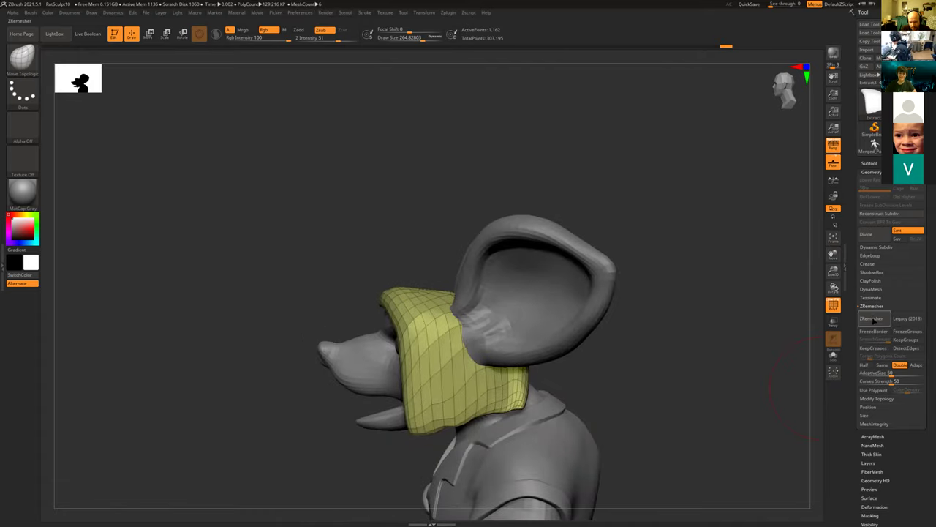
pyautogui.moveTo(640, 412); pyautogui.dragTo(559, 421)
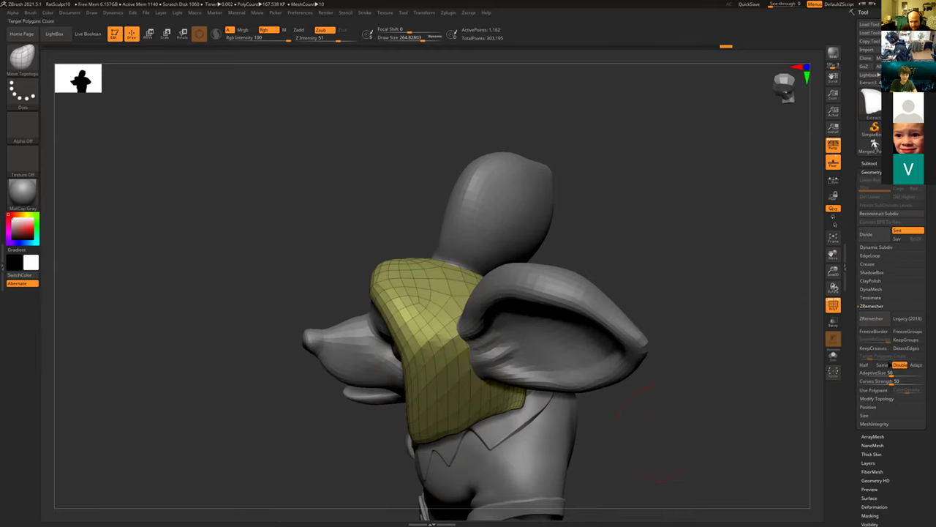
pyautogui.click(872, 319)
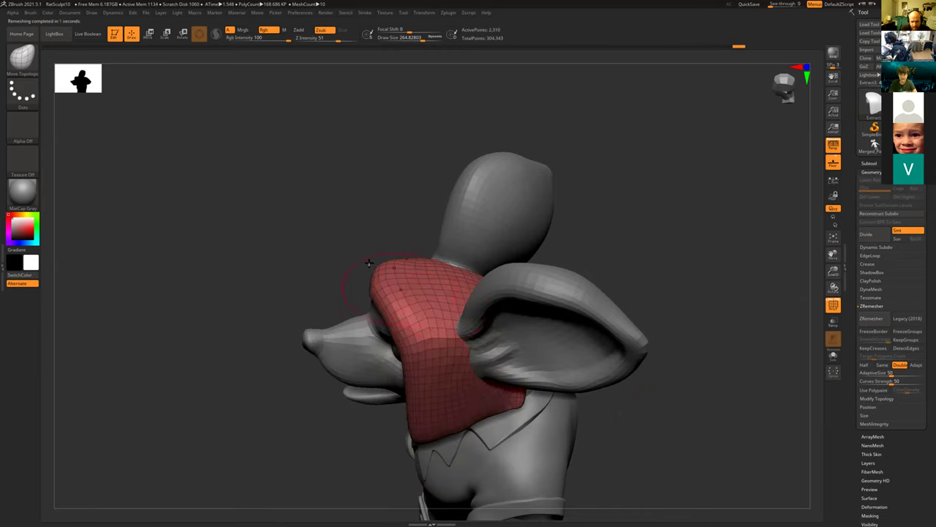
# Smooth the cap's lower edge and pull its back outward behind the neck below the ear.
pyautogui.moveTo(328, 193); pyautogui.dragTo(393, 288)
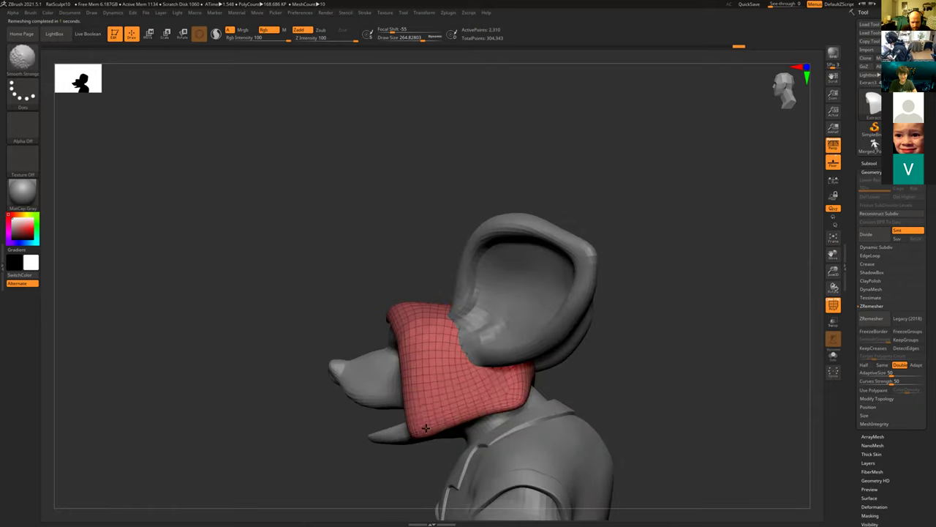
pyautogui.moveTo(341, 259); pyautogui.dragTo(354, 257)
pyautogui.moveTo(384, 224)
pyautogui.keyDown('alt'); pyautogui.mouseDown()
pyautogui.moveTo(391, 196)
pyautogui.moveTo(416, 186)
pyautogui.moveTo(397, 276)
pyautogui.mouseUp(); pyautogui.keyUp('alt')
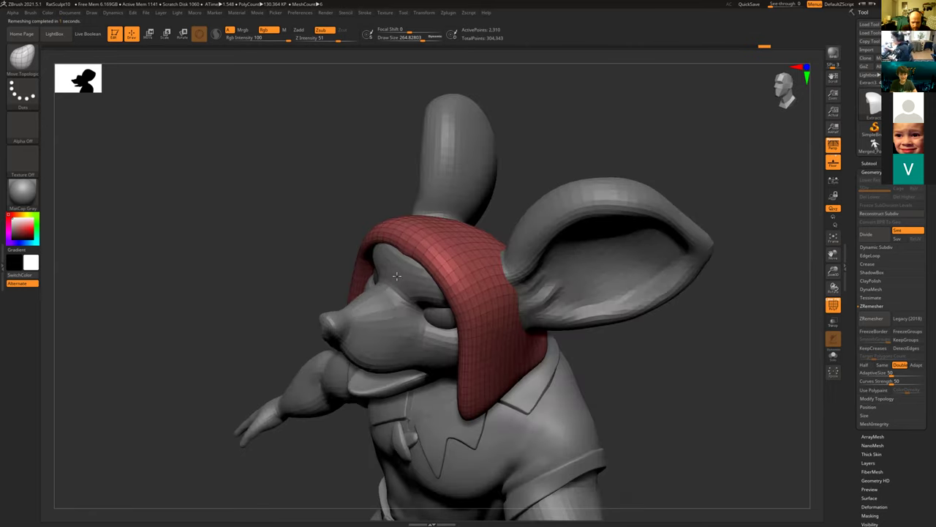
pyautogui.moveTo(391, 236)
pyautogui.mouseDown()
pyautogui.moveTo(410, 245)
pyautogui.moveTo(347, 244)
pyautogui.moveTo(510, 332)
pyautogui.mouseUp()
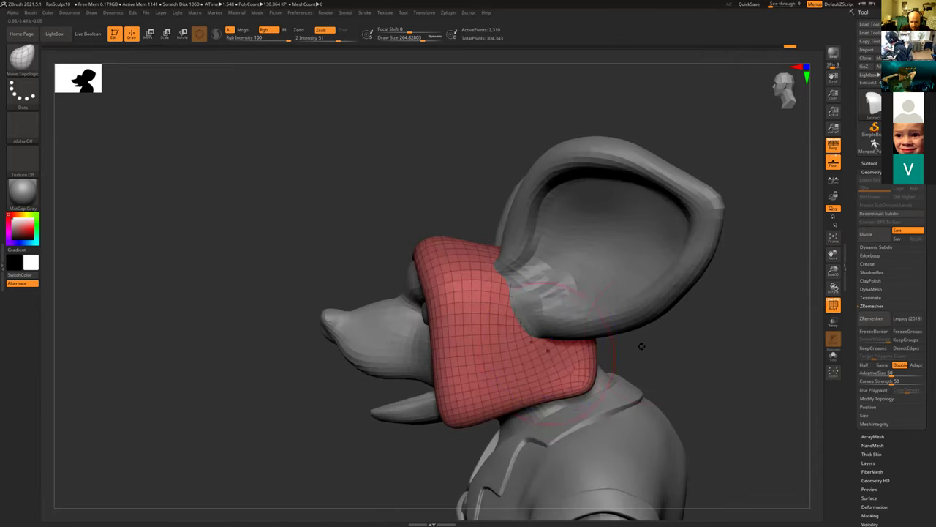
pyautogui.moveTo(647, 335)
pyautogui.mouseDown()
pyautogui.moveTo(637, 330)
pyautogui.moveTo(588, 358)
pyautogui.moveTo(620, 379)
pyautogui.moveTo(637, 370)
pyautogui.moveTo(550, 393)
pyautogui.mouseUp()
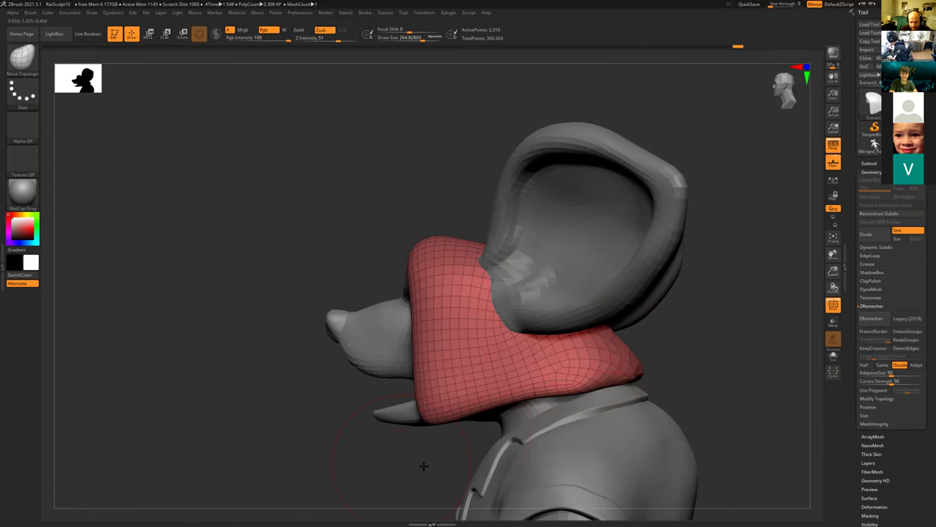
pyautogui.keyDown('shift'); pyautogui.moveTo(423, 466); pyautogui.dragTo(700, 360); pyautogui.keyUp('shift')
pyautogui.moveTo(671, 319)
pyautogui.keyDown('alt'); pyautogui.mouseDown()
pyautogui.moveTo(694, 343)
pyautogui.moveTo(653, 257)
pyautogui.moveTo(705, 268)
pyautogui.moveTo(678, 287)
pyautogui.mouseUp(); pyautogui.keyUp('alt')
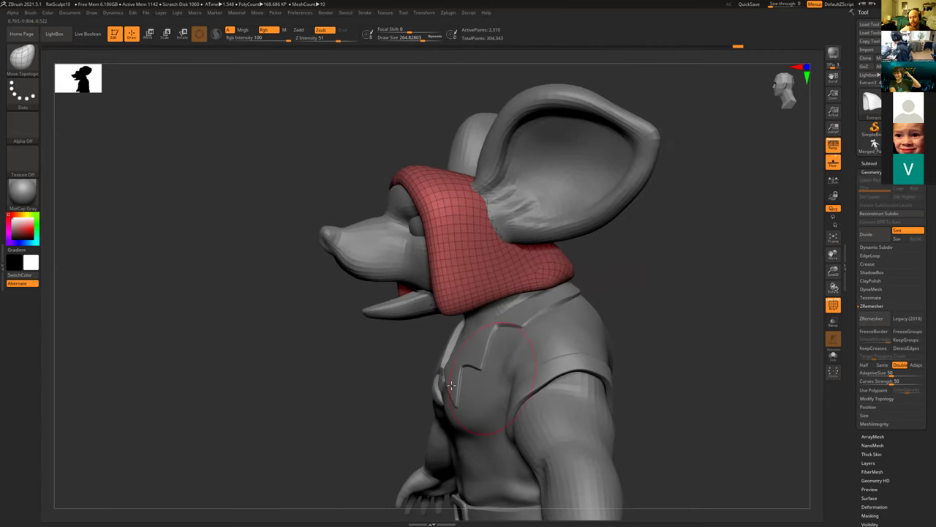
# Lengthen the front sides of the hair mesh down over the collar and ZRemesh it with the Double option.
pyautogui.moveTo(469, 308)
pyautogui.mouseDown()
pyautogui.moveTo(501, 419)
pyautogui.moveTo(455, 461)
pyautogui.moveTo(469, 467)
pyautogui.moveTo(475, 377)
pyautogui.moveTo(473, 423)
pyautogui.mouseUp()
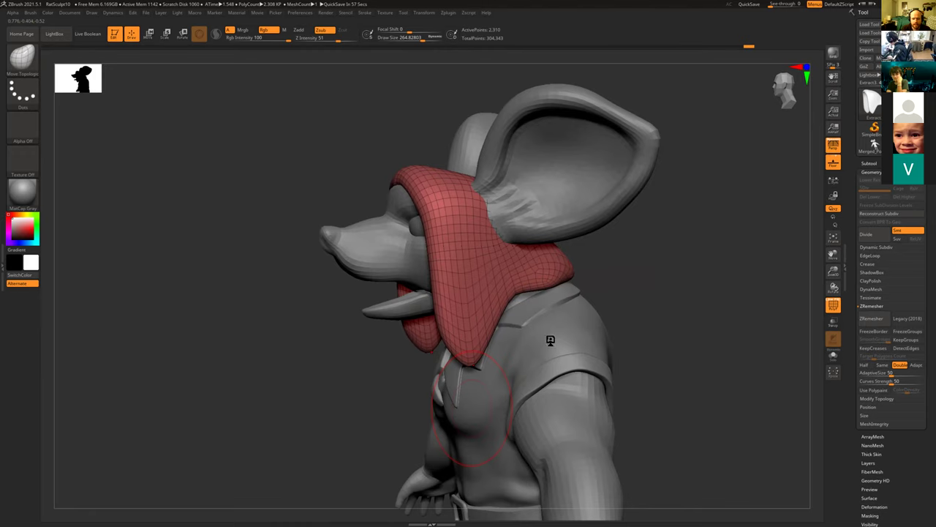
pyautogui.moveTo(636, 285); pyautogui.dragTo(607, 311)
pyautogui.moveTo(467, 302); pyautogui.dragTo(527, 300)
pyautogui.click(871, 318)
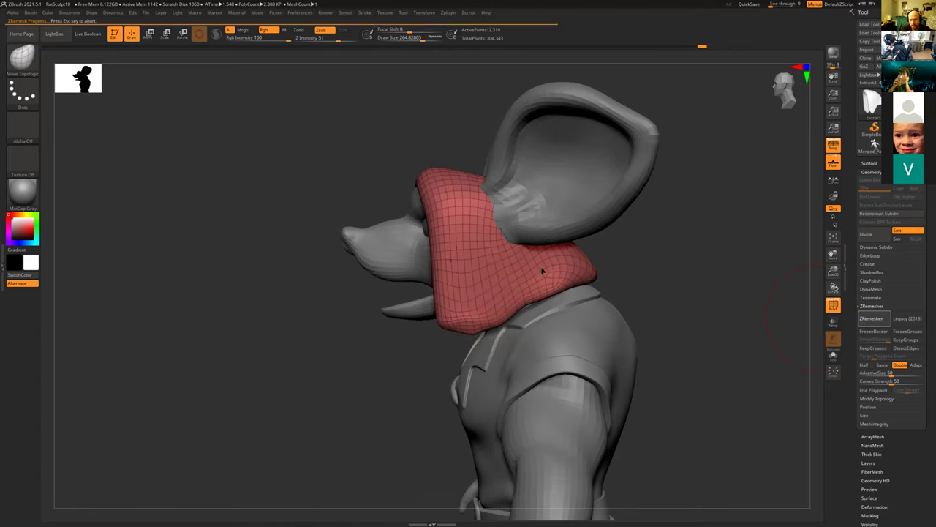
pyautogui.press('shift')
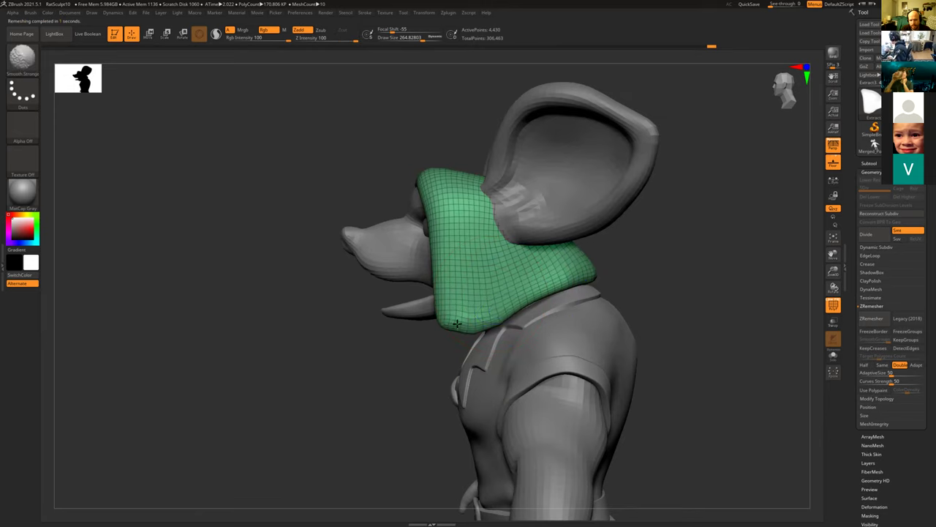
# Examine the hair mesh from the front, check the hair reference portrait in Discord's helpplz channel, and return to ZBrush.
pyautogui.press('b')
pyautogui.press('m')
pyautogui.press('t')
pyautogui.moveTo(397, 124); pyautogui.dragTo(432, 111)
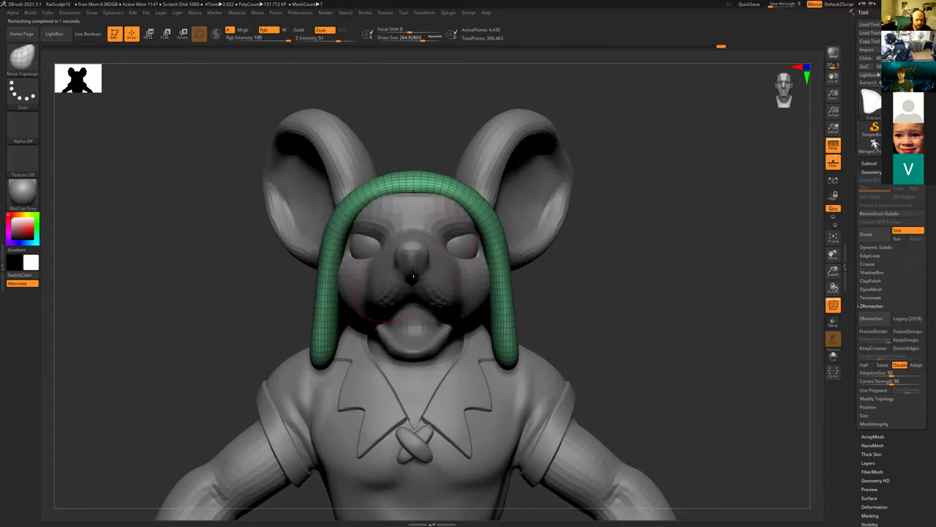
pyautogui.moveTo(444, 136); pyautogui.dragTo(438, 179)
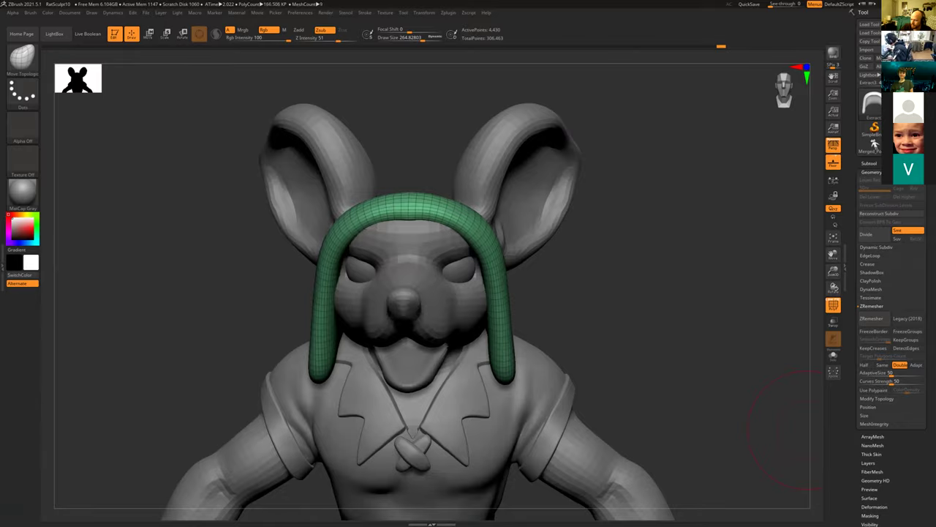
pyautogui.hotkey('alt', 'Tab')
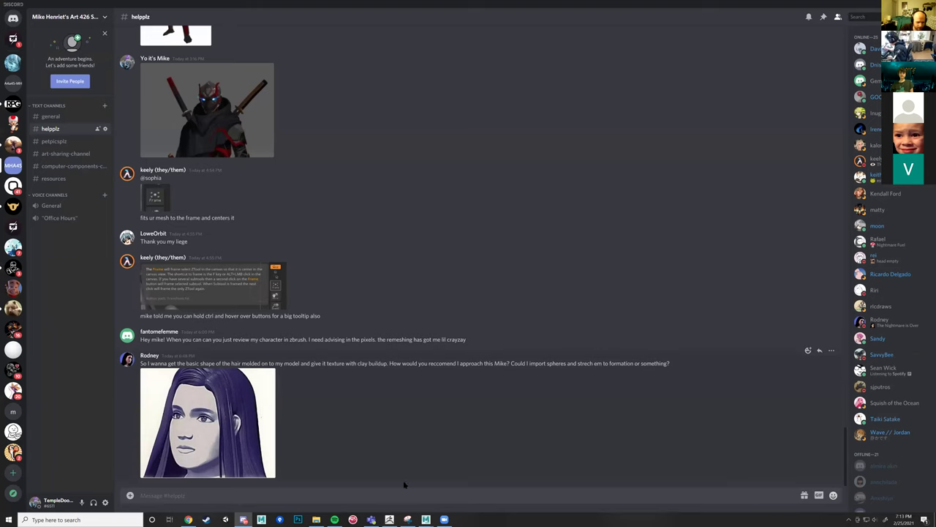
pyautogui.click(439, 501)
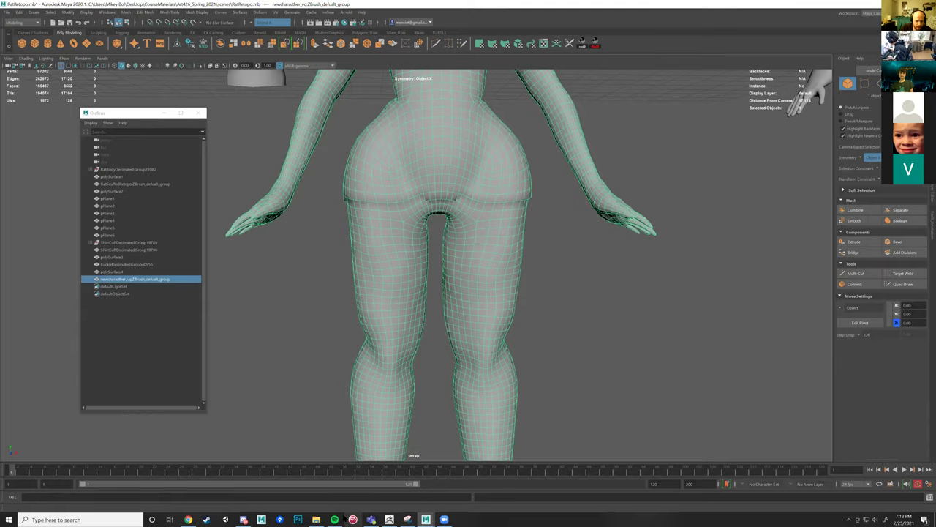
pyautogui.click(389, 518)
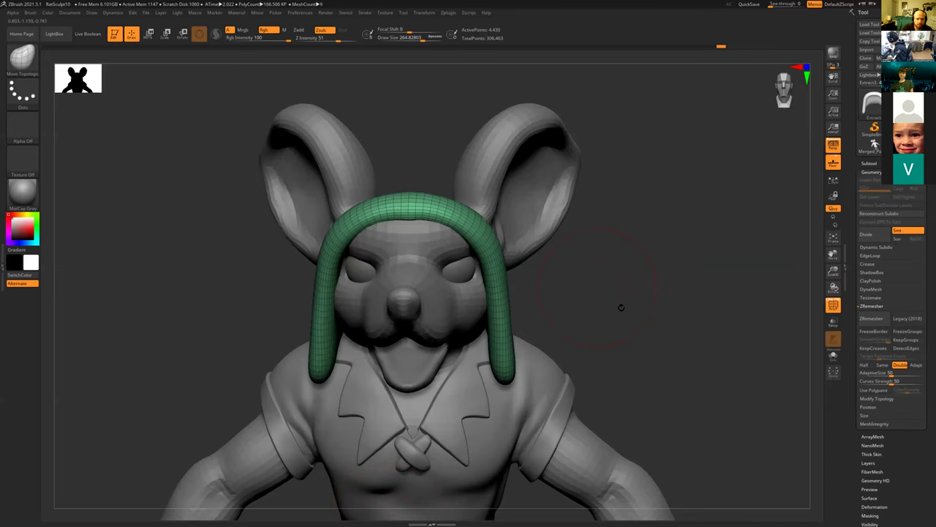
# Turn off the wireframe display and select the DamStandard brush with a draw size of about 138.
pyautogui.moveTo(613, 340)
pyautogui.mouseDown()
pyautogui.moveTo(420, 300)
pyautogui.moveTo(407, 312)
pyautogui.mouseUp()
pyautogui.press('s')
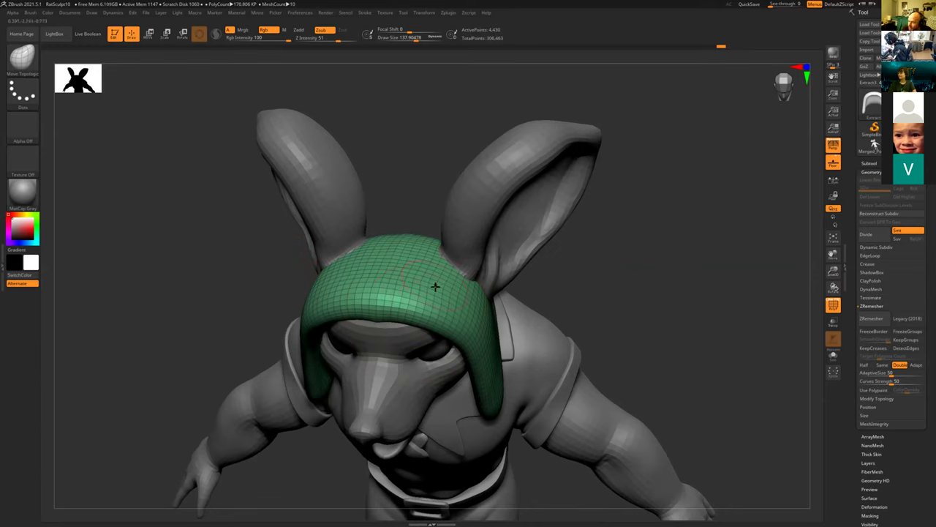
pyautogui.press('b')
pyautogui.press('d')
pyautogui.press('s')
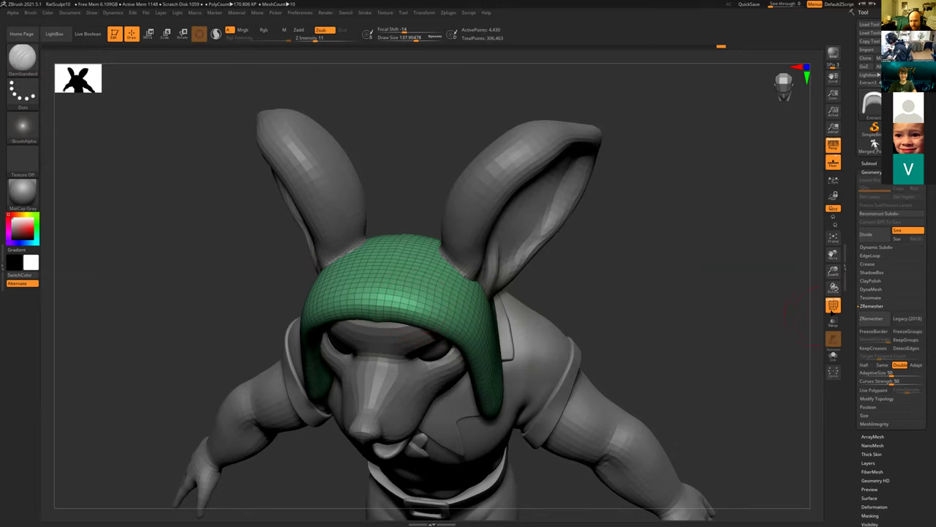
pyautogui.hotkey('shift', 'f')
pyautogui.moveTo(546, 258)
pyautogui.mouseDown()
pyautogui.moveTo(564, 268)
pyautogui.moveTo(374, 273)
pyautogui.mouseUp()
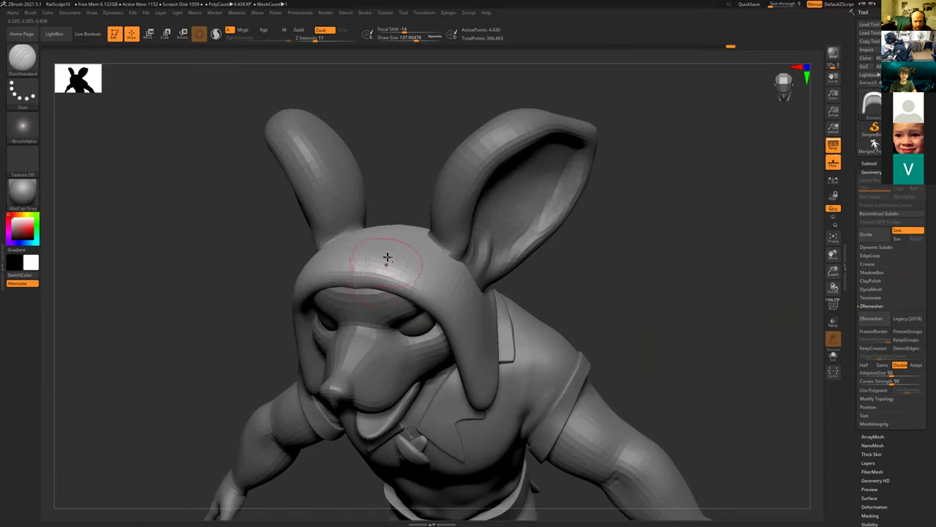
# Try carving a parting at the crown of the hair with DamStandard in Zsub, and undo it.
pyautogui.moveTo(387, 250); pyautogui.dragTo(387, 241)
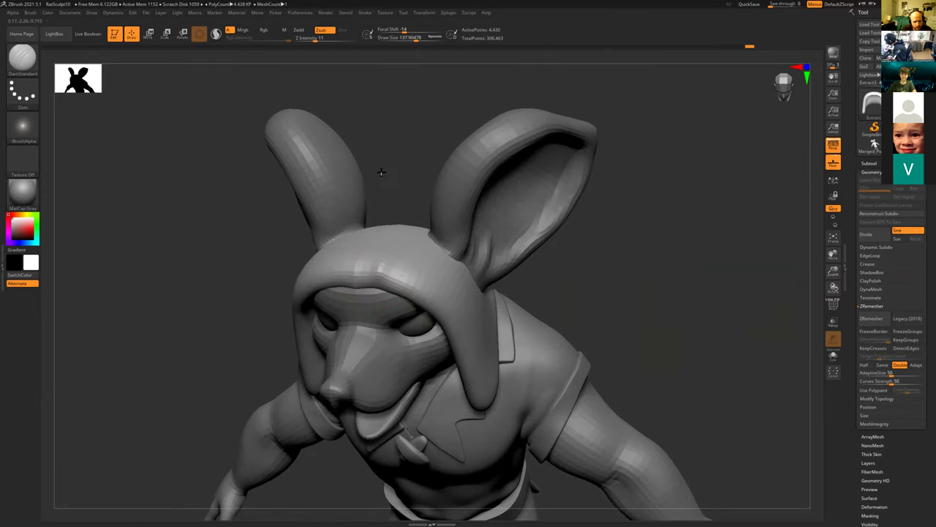
pyautogui.moveTo(381, 174); pyautogui.dragTo(381, 174)
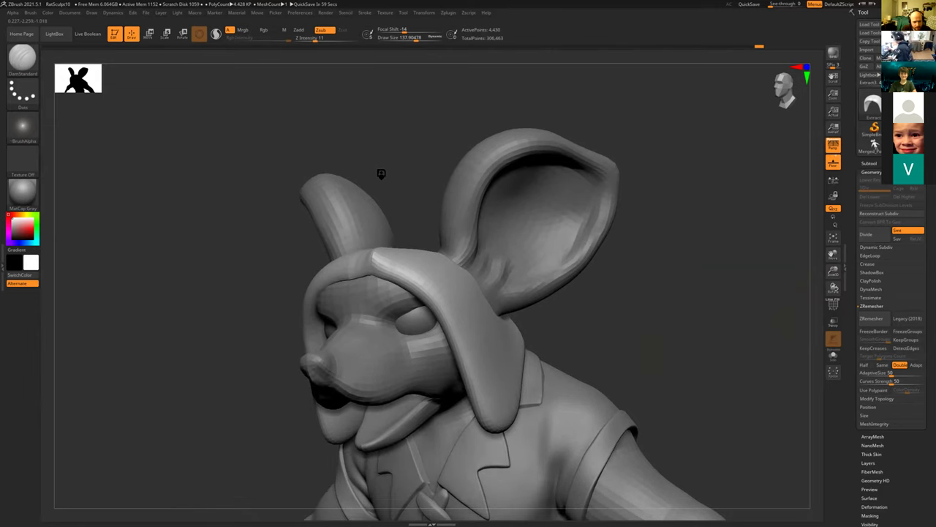
pyautogui.hotkey('ctrl', 'z')
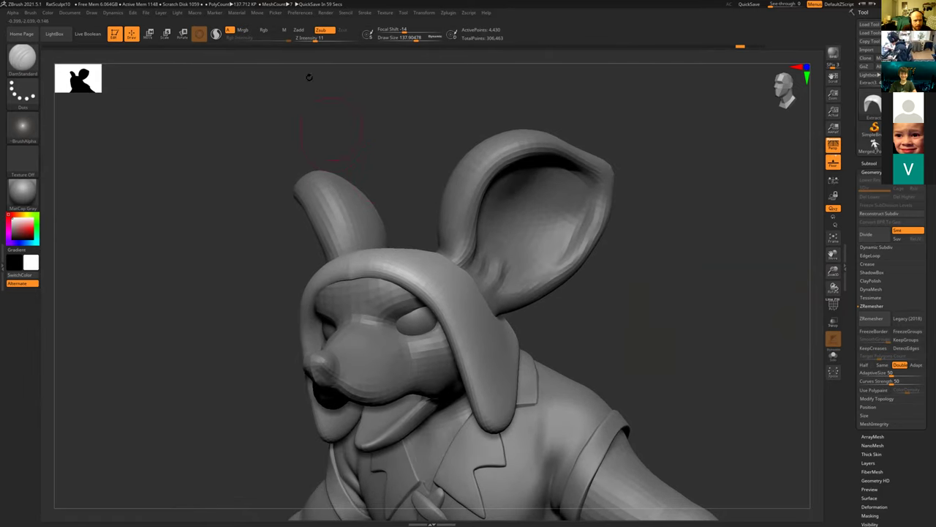
# Carve a centre parting from the hairline back over the crown with DamStandard in Zadd.
pyautogui.click(303, 31)
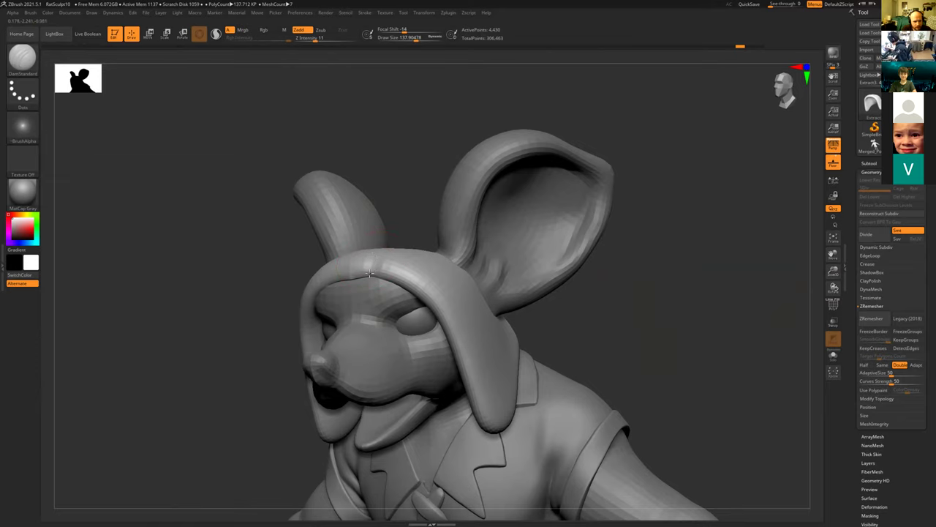
pyautogui.moveTo(382, 250)
pyautogui.mouseDown()
pyautogui.moveTo(390, 220)
pyautogui.moveTo(391, 245)
pyautogui.moveTo(378, 255)
pyautogui.mouseUp()
pyautogui.moveTo(400, 220); pyautogui.dragTo(379, 261)
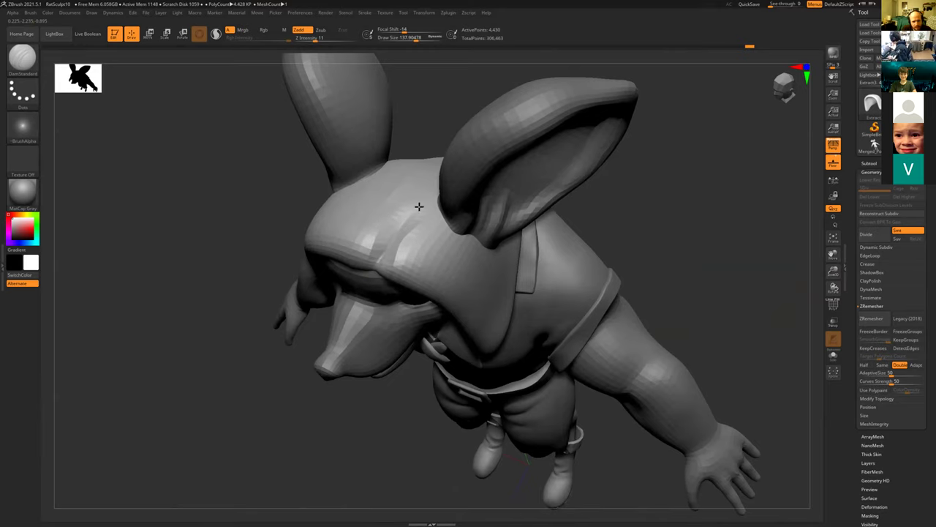
pyautogui.hotkey('ctrl', 'shift', 'z')
pyautogui.hotkey('ctrl', 'shift', 'z')
pyautogui.moveTo(390, 211)
pyautogui.mouseDown()
pyautogui.moveTo(371, 213)
pyautogui.moveTo(371, 270)
pyautogui.mouseUp()
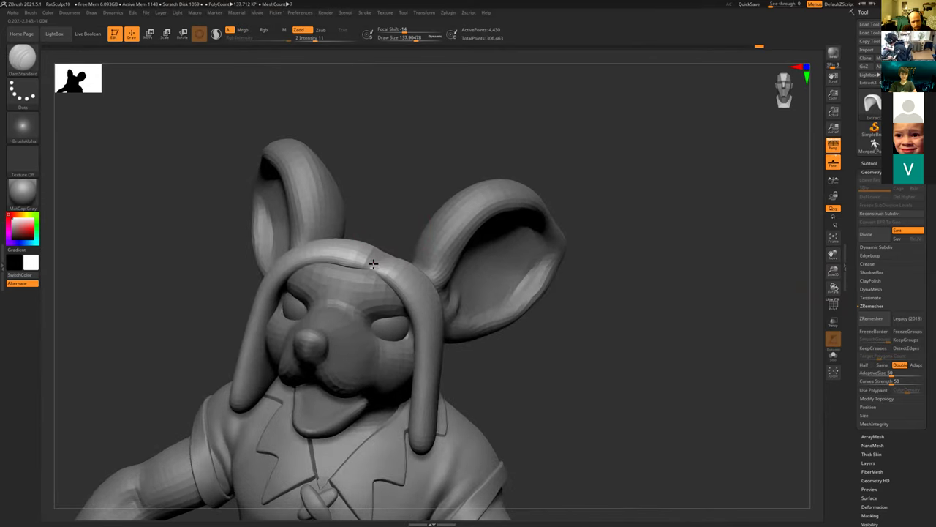
pyautogui.moveTo(381, 194); pyautogui.dragTo(325, 210)
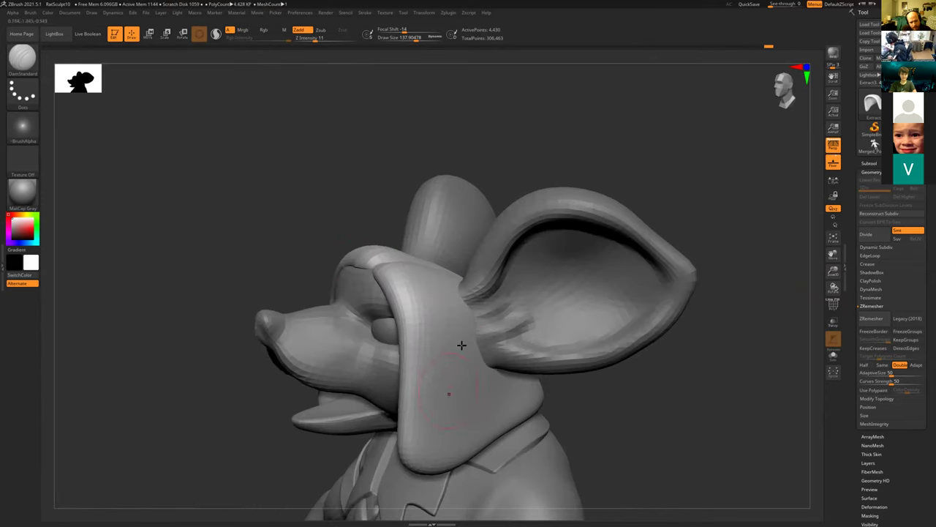
# Try long strand strokes down the side hair with DamStandard in Zsub, and undo them.
pyautogui.moveTo(428, 283)
pyautogui.mouseDown()
pyautogui.moveTo(443, 363)
pyautogui.moveTo(431, 428)
pyautogui.mouseUp()
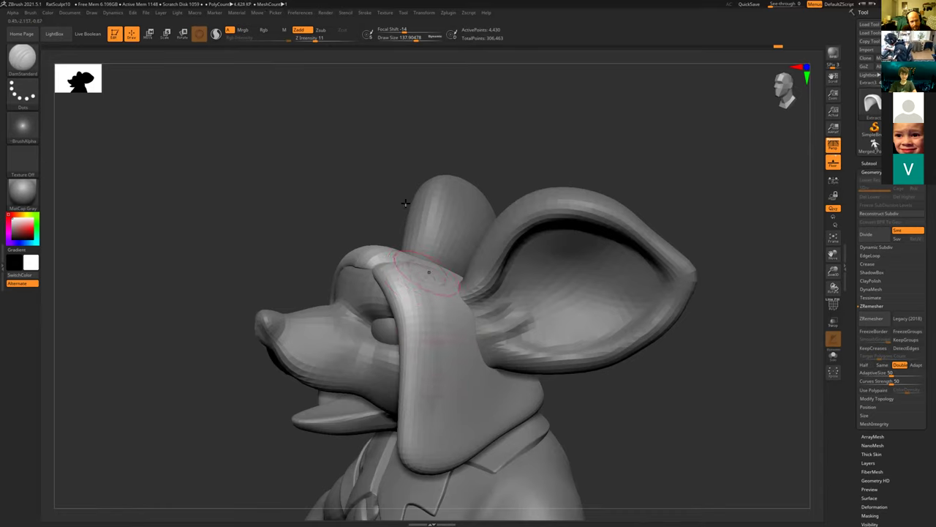
pyautogui.click(320, 29)
pyautogui.moveTo(388, 212); pyautogui.dragTo(432, 320)
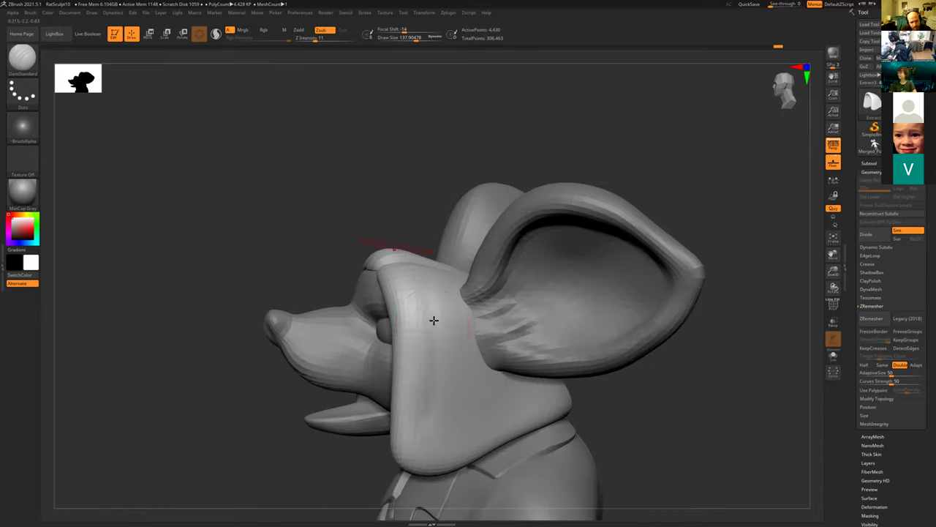
pyautogui.moveTo(429, 435)
pyautogui.mouseDown()
pyautogui.moveTo(429, 278)
pyautogui.moveTo(427, 417)
pyautogui.moveTo(429, 308)
pyautogui.mouseUp()
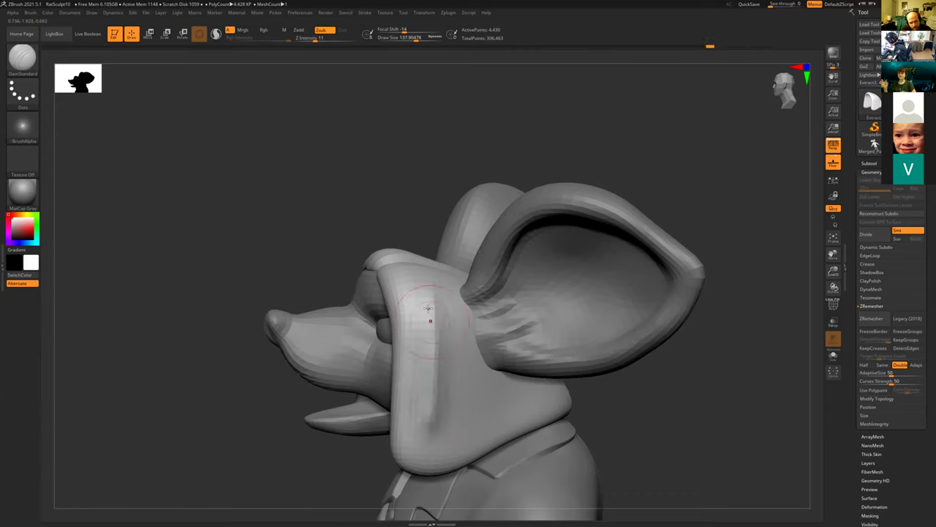
pyautogui.hotkey('ctrl', 'z')
pyautogui.hotkey('ctrl', 'z')
pyautogui.hotkey('ctrl', 'z')
# Carve vertical strand grooves down the side hair in front of the ear with DamStandard in Zadd.
pyautogui.click(301, 30)
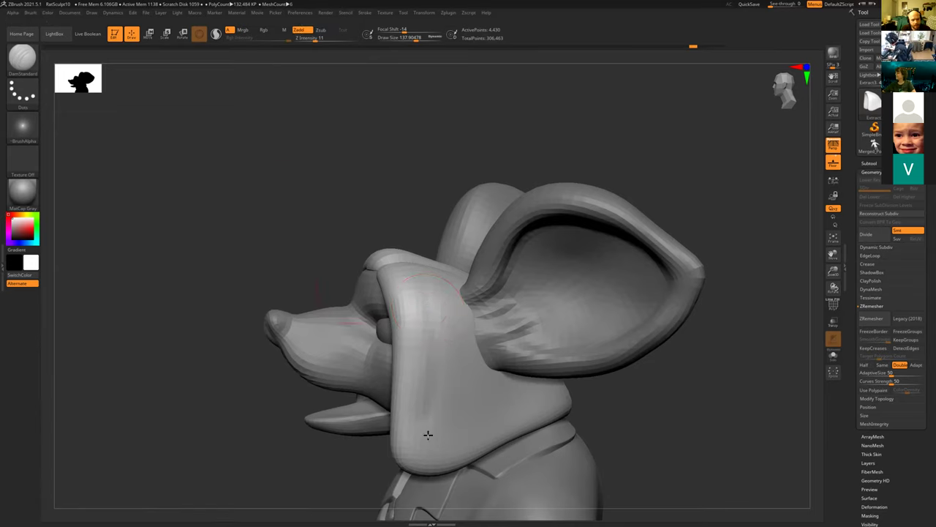
pyautogui.moveTo(435, 432)
pyautogui.mouseDown()
pyautogui.moveTo(441, 351)
pyautogui.moveTo(458, 315)
pyautogui.mouseUp()
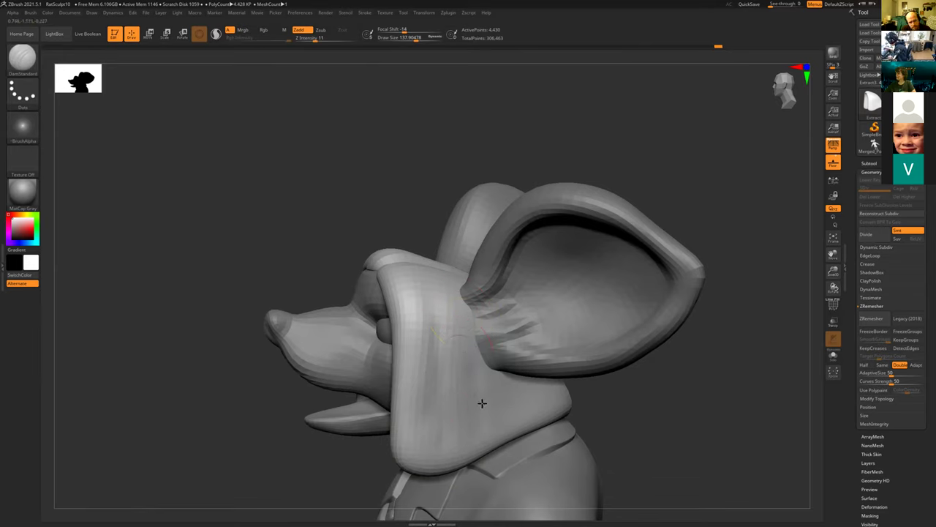
pyautogui.moveTo(483, 397); pyautogui.dragTo(481, 426)
# Build up the strand volumes between the side hair grooves with the ClayBuildup brush in Zadd.
pyautogui.press('b')
pyautogui.press('c')
pyautogui.press('b')
pyautogui.moveTo(453, 329); pyautogui.dragTo(459, 433)
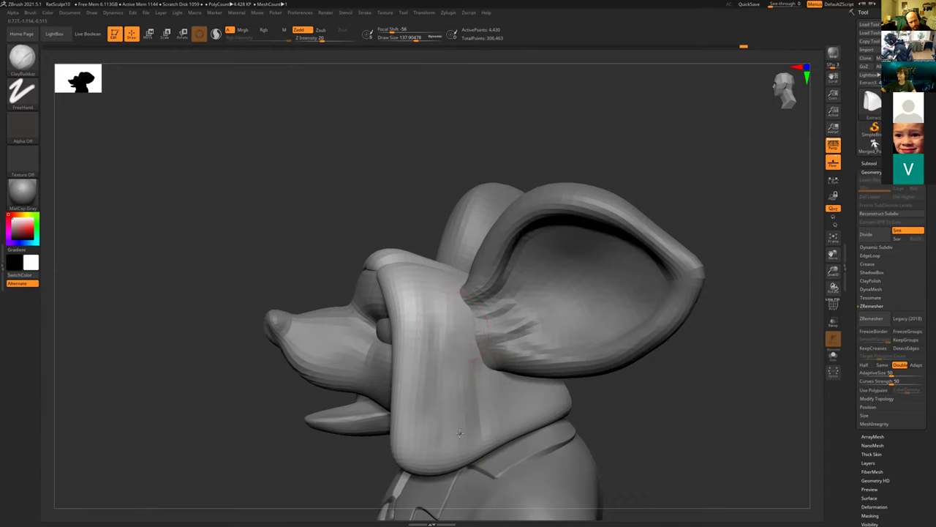
pyautogui.moveTo(462, 358); pyautogui.dragTo(441, 384)
# Deepen the channels between the side strands with a smaller ClayBuildup brush in Zsub and smooth the strand's lower end.
pyautogui.click(320, 29)
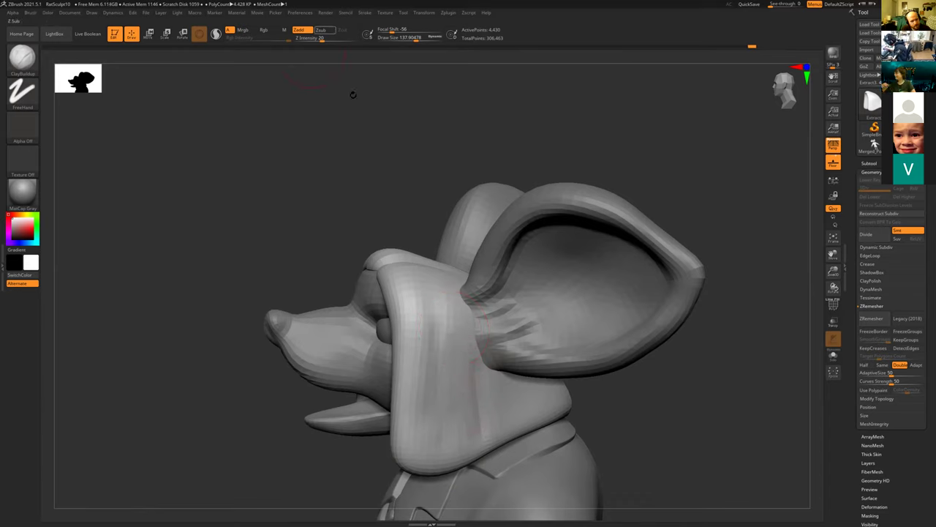
pyautogui.moveTo(466, 437)
pyautogui.mouseDown()
pyautogui.moveTo(449, 322)
pyautogui.moveTo(461, 439)
pyautogui.moveTo(464, 415)
pyautogui.mouseUp()
pyautogui.press('[')
pyautogui.moveTo(449, 322)
pyautogui.mouseDown()
pyautogui.moveTo(464, 437)
pyautogui.moveTo(438, 293)
pyautogui.moveTo(412, 446)
pyautogui.mouseUp()
pyautogui.moveTo(405, 314); pyautogui.dragTo(414, 461)
pyautogui.moveTo(347, 477); pyautogui.dragTo(389, 314)
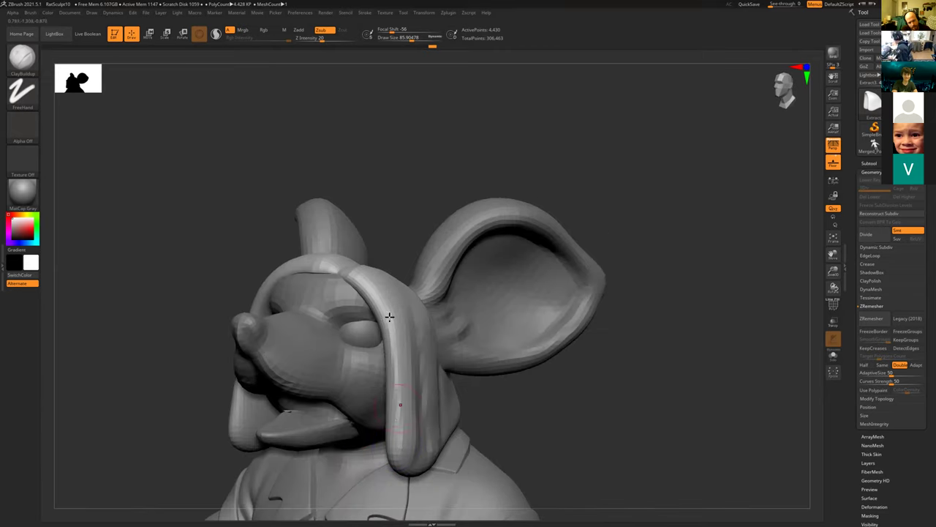
pyautogui.moveTo(401, 456)
pyautogui.keyDown('shift'); pyautogui.mouseDown()
pyautogui.moveTo(399, 426)
pyautogui.moveTo(400, 446)
pyautogui.mouseUp(); pyautogui.keyUp('shift')
pyautogui.moveTo(525, 393)
pyautogui.mouseDown()
pyautogui.moveTo(432, 361)
pyautogui.moveTo(410, 314)
pyautogui.mouseUp()
pyautogui.moveTo(410, 314)
pyautogui.keyDown('shift'); pyautogui.mouseDown()
pyautogui.moveTo(408, 466)
pyautogui.moveTo(300, 390)
pyautogui.moveTo(356, 347)
pyautogui.moveTo(324, 407)
pyautogui.moveTo(344, 381)
pyautogui.moveTo(278, 406)
pyautogui.mouseUp(); pyautogui.keyUp('shift')
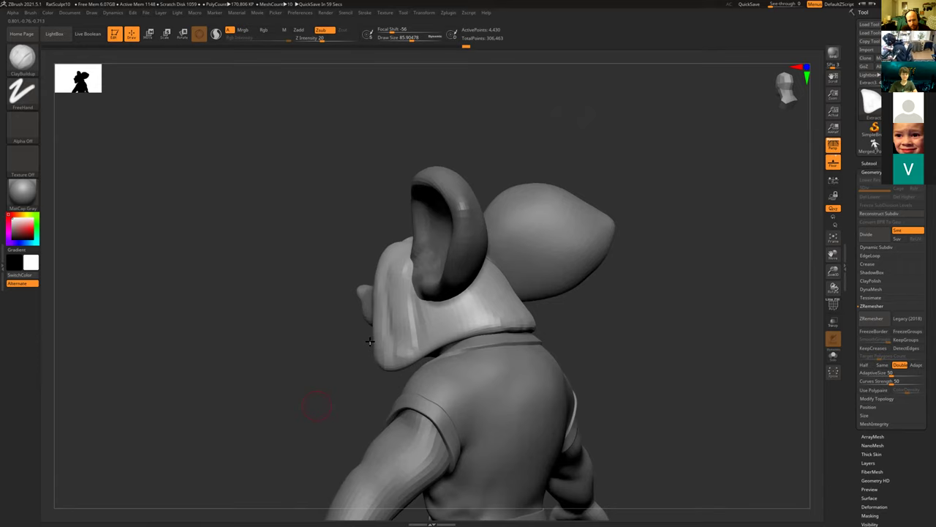
# Subdivide the hair mesh to subdivision level 2.
pyautogui.moveTo(351, 357); pyautogui.dragTo(286, 356)
pyautogui.moveTo(370, 341); pyautogui.dragTo(369, 341)
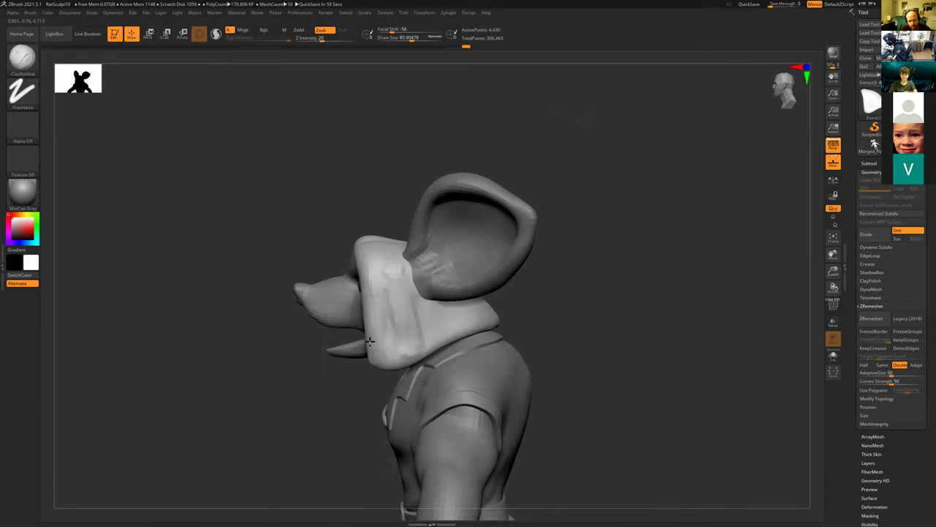
pyautogui.moveTo(561, 319)
pyautogui.mouseDown()
pyautogui.moveTo(537, 307)
pyautogui.moveTo(556, 350)
pyautogui.moveTo(527, 351)
pyautogui.moveTo(379, 307)
pyautogui.mouseUp()
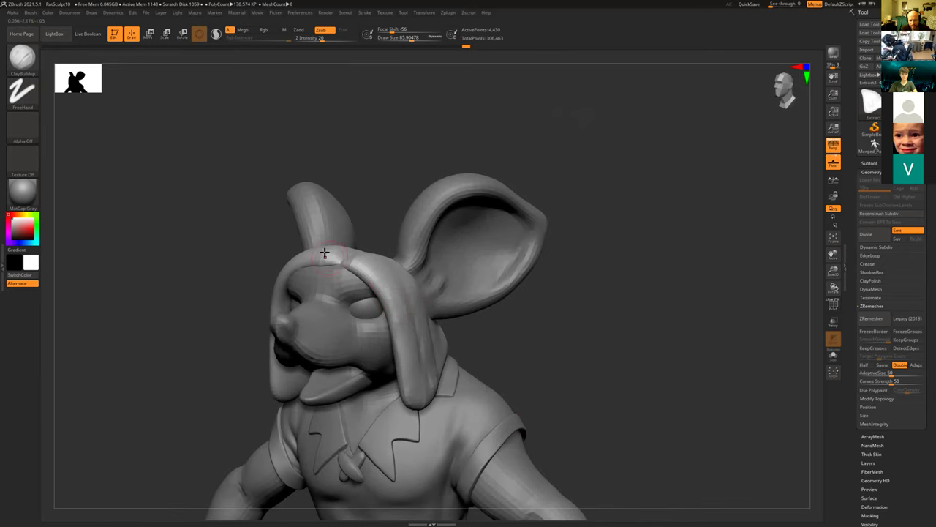
pyautogui.moveTo(357, 201); pyautogui.dragTo(341, 271)
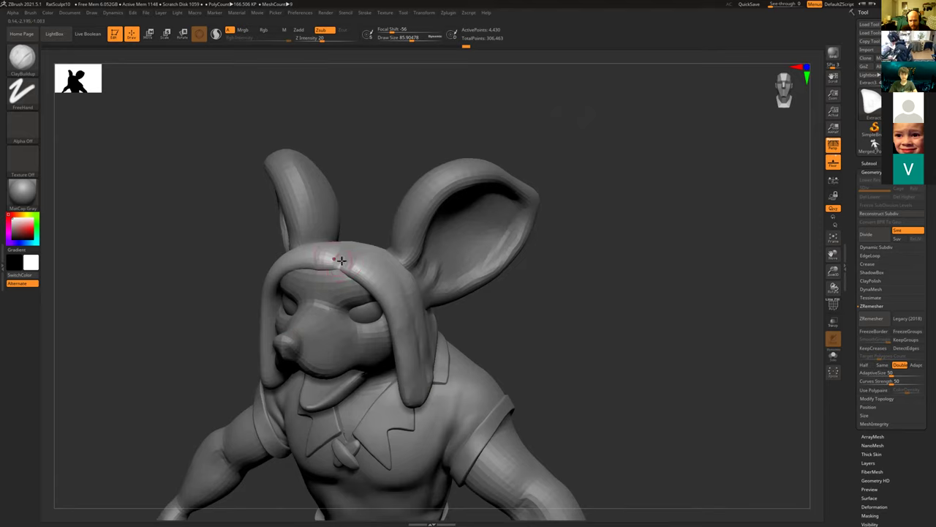
pyautogui.click(873, 237)
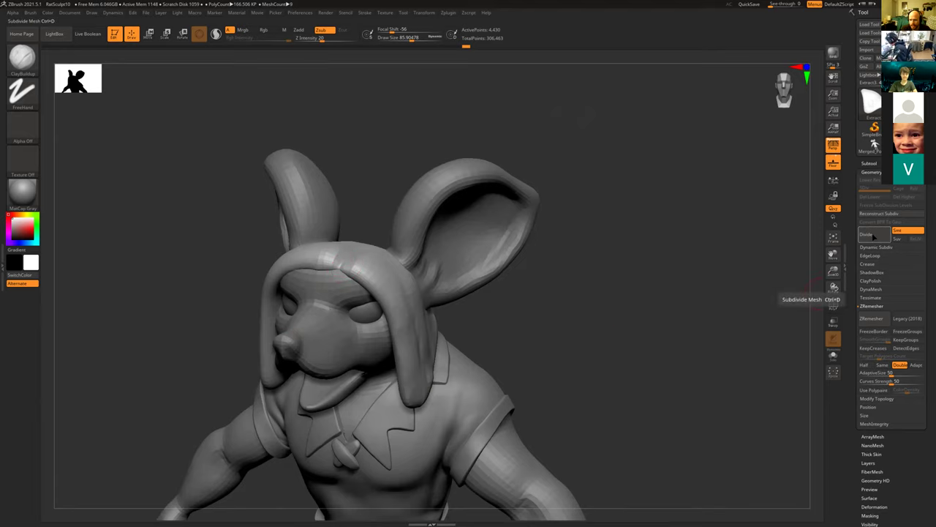
pyautogui.keyDown('ctrl'); pyautogui.moveTo(660, 249); pyautogui.dragTo(679, 240, button='right'); pyautogui.keyUp('ctrl')
pyautogui.moveTo(678, 240); pyautogui.dragTo(341, 251)
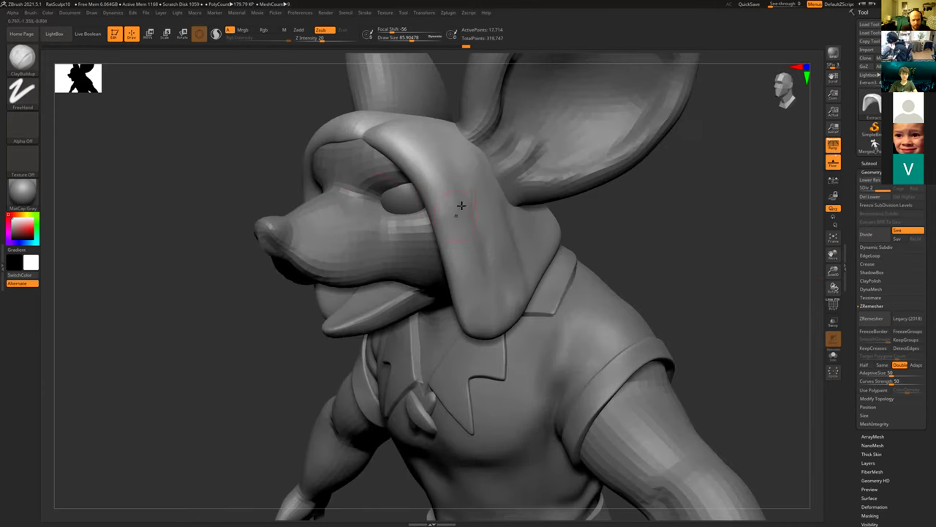
# Crease strand lines with DamStandard in Zadd along the front edge of the hair beside the eye.
pyautogui.press('b')
pyautogui.press('d')
pyautogui.press('s')
pyautogui.moveTo(413, 146)
pyautogui.mouseDown()
pyautogui.moveTo(458, 211)
pyautogui.moveTo(476, 283)
pyautogui.moveTo(442, 183)
pyautogui.mouseUp()
pyautogui.moveTo(410, 139); pyautogui.dragTo(430, 176)
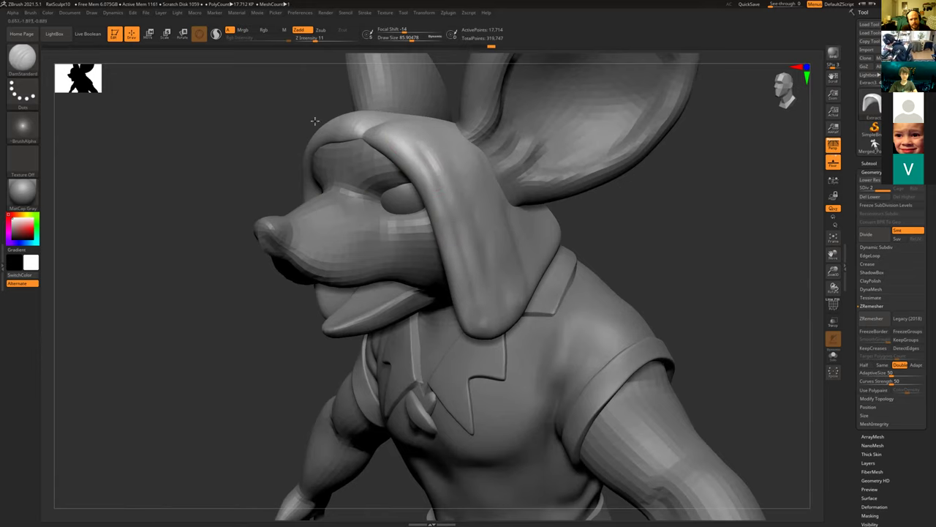
pyautogui.moveTo(243, 126)
pyautogui.mouseDown()
pyautogui.moveTo(369, 121)
pyautogui.moveTo(439, 168)
pyautogui.mouseUp()
pyautogui.moveTo(696, 245); pyautogui.dragTo(686, 212)
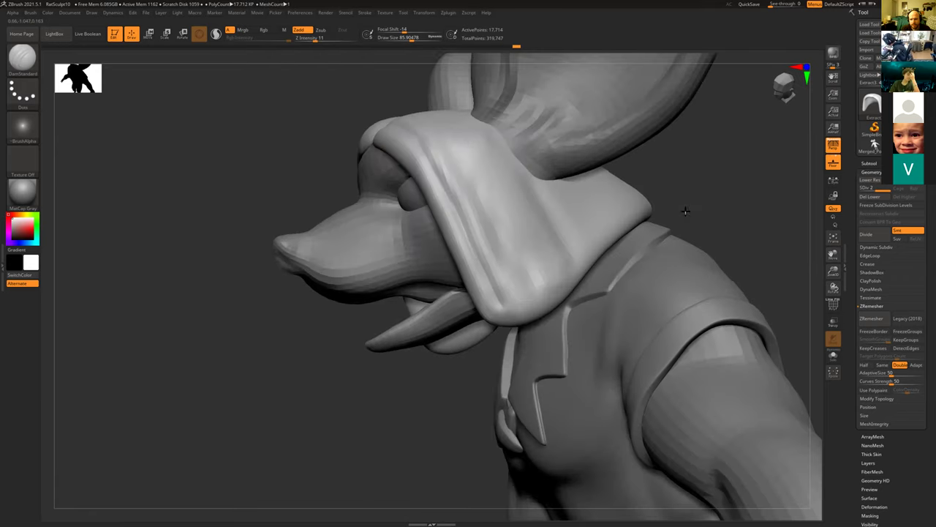
# Subdivide the hair mesh once more to subdivision level 3.
pyautogui.click(867, 188)
pyautogui.click(884, 188)
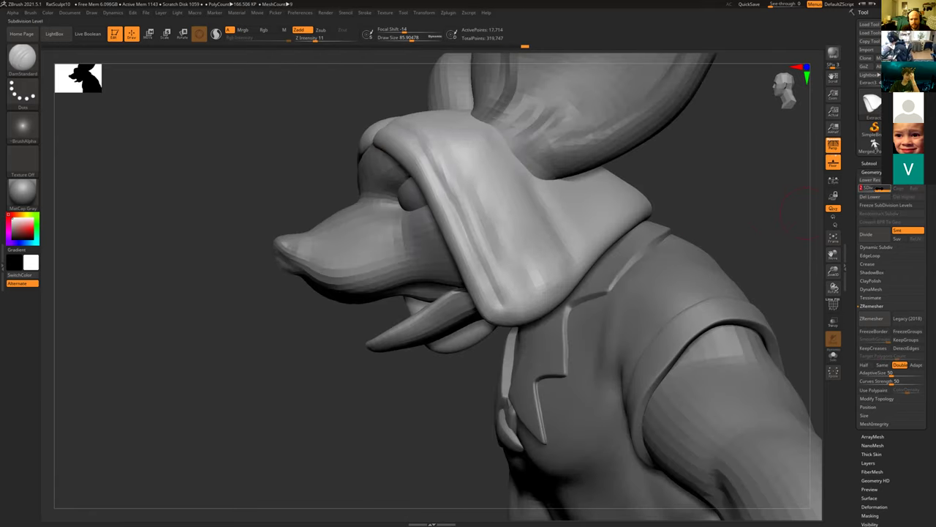
pyautogui.moveTo(710, 184); pyautogui.dragTo(675, 169)
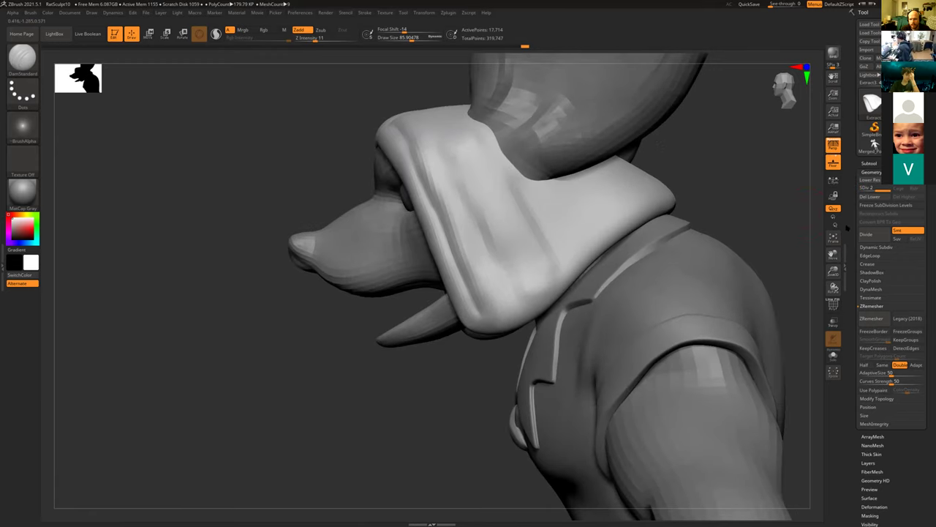
pyautogui.click(867, 234)
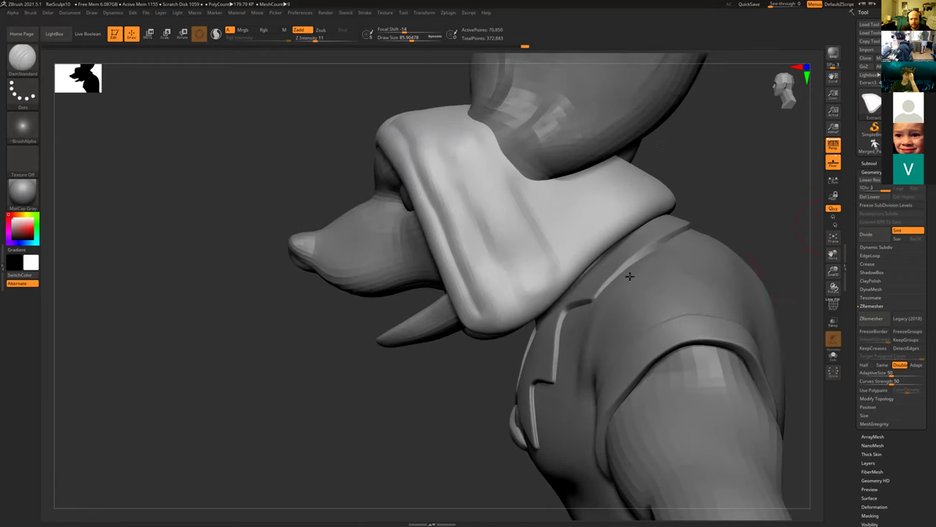
# Carve finer flowing grooves down the side hair with DamStandard, reducing its draw size to about 62, and smooth the upper strands.
pyautogui.moveTo(432, 146)
pyautogui.mouseDown()
pyautogui.moveTo(496, 242)
pyautogui.moveTo(496, 297)
pyautogui.mouseUp()
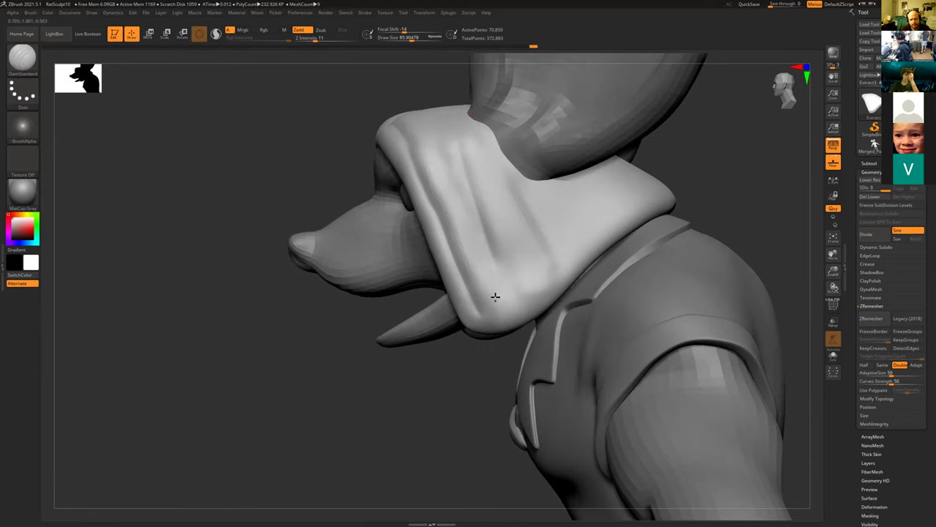
pyautogui.keyDown('shift'); pyautogui.moveTo(463, 161); pyautogui.dragTo(439, 124); pyautogui.keyUp('shift')
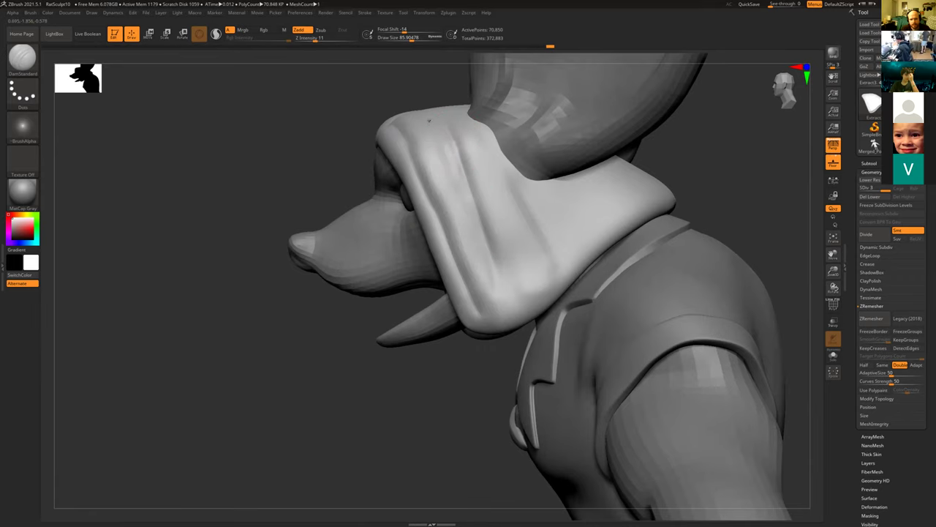
pyautogui.moveTo(388, 84)
pyautogui.mouseDown()
pyautogui.moveTo(439, 151)
pyautogui.moveTo(419, 102)
pyautogui.moveTo(491, 295)
pyautogui.moveTo(480, 273)
pyautogui.mouseUp()
pyautogui.moveTo(444, 150)
pyautogui.mouseDown()
pyautogui.moveTo(472, 251)
pyautogui.moveTo(463, 215)
pyautogui.mouseUp()
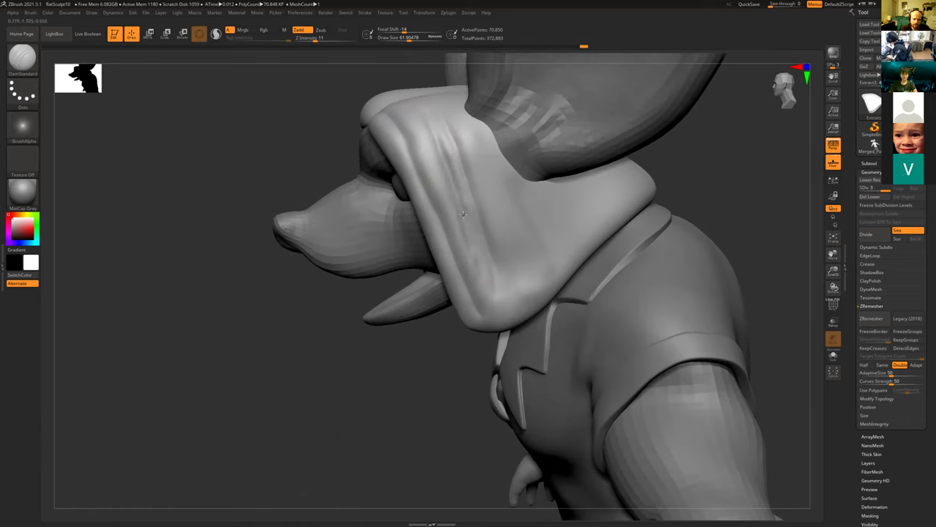
pyautogui.keyDown('shift'); pyautogui.moveTo(422, 151); pyautogui.dragTo(414, 115); pyautogui.keyUp('shift')
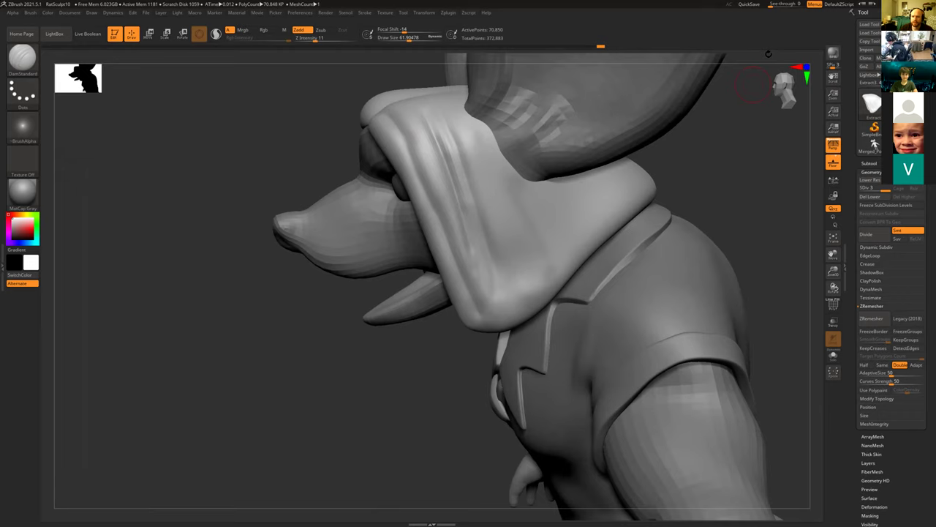
# Close ZBrush without saving the project and return to Maya.
pyautogui.click(928, 4)
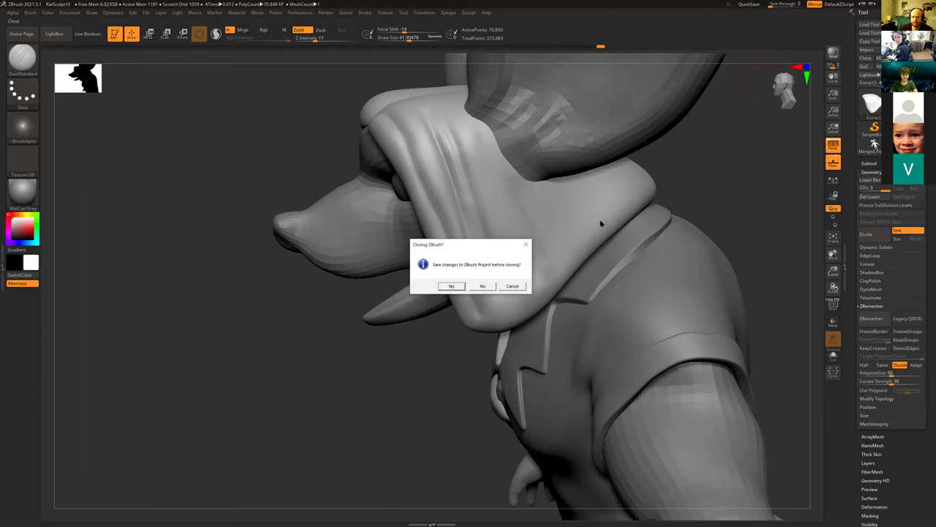
pyautogui.click(484, 285)
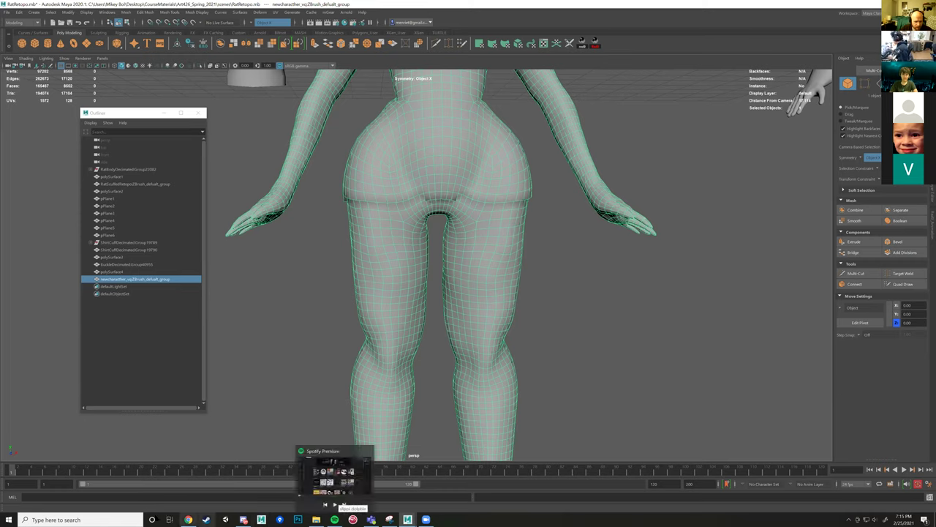
# Open the RatSculpt10 project in ZBrush 2021 and check its file size in the RatSculptHigh folder.
pyautogui.click(130, 520)
pyautogui.write('z')
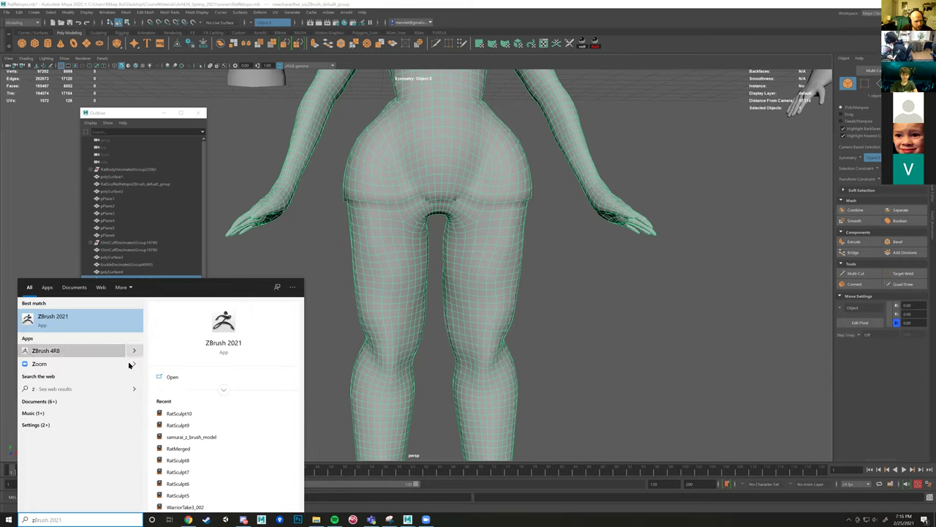
pyautogui.click(179, 414)
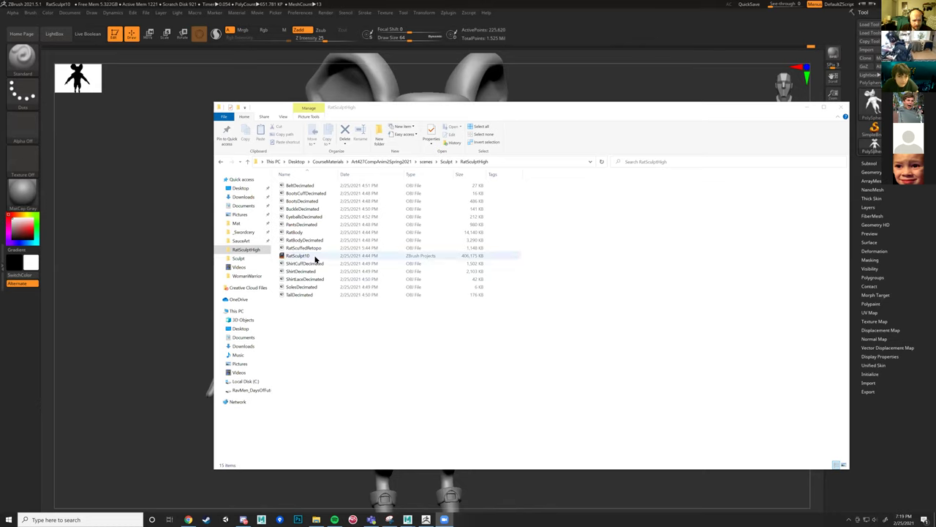
pyautogui.click(475, 255)
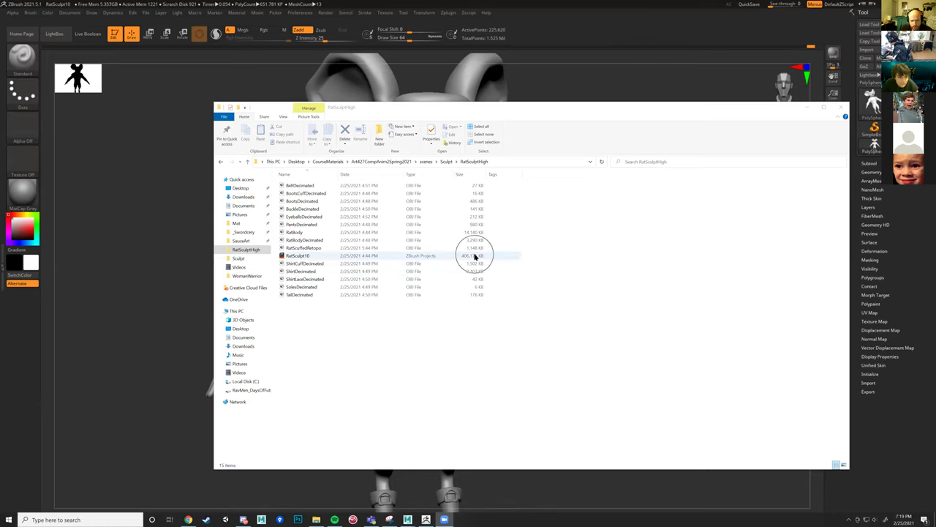
pyautogui.click(475, 255)
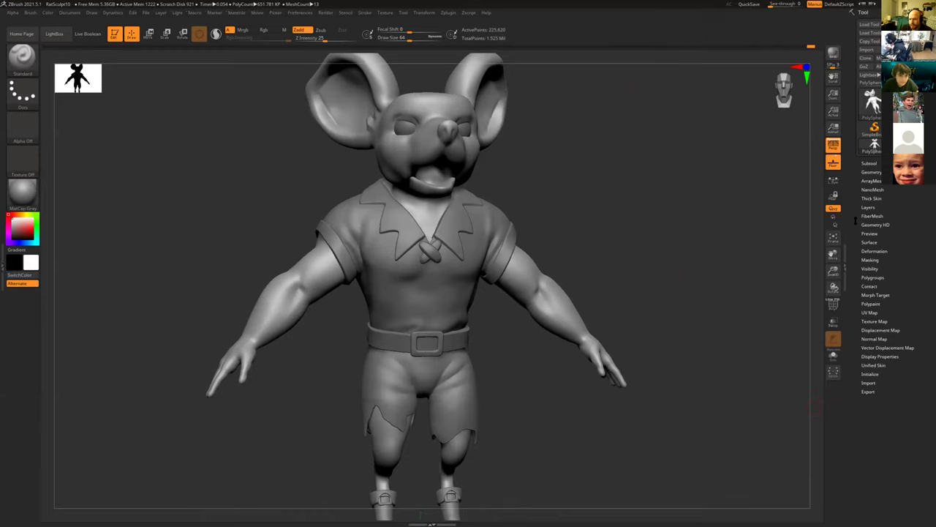
# Merge all visible subtools of the rat character into a single new tool with Weld enabled.
pyautogui.click(870, 163)
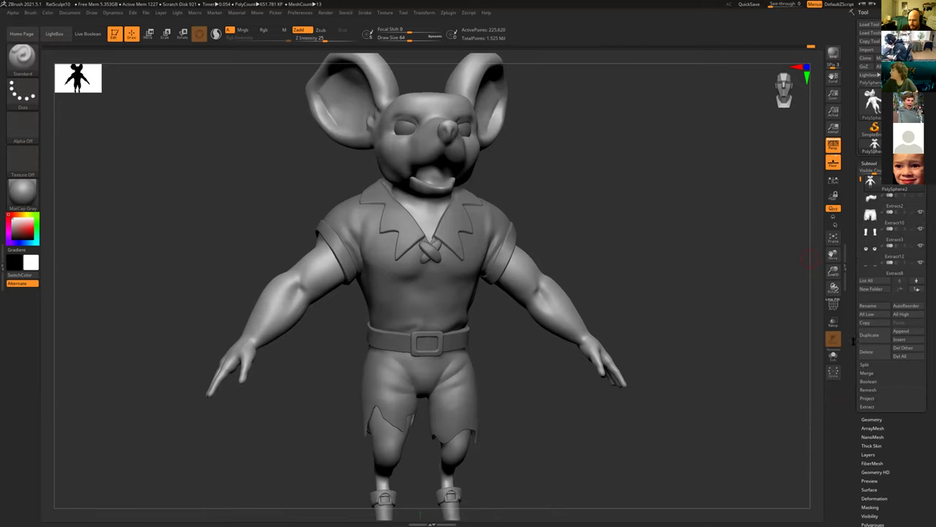
pyautogui.click(868, 372)
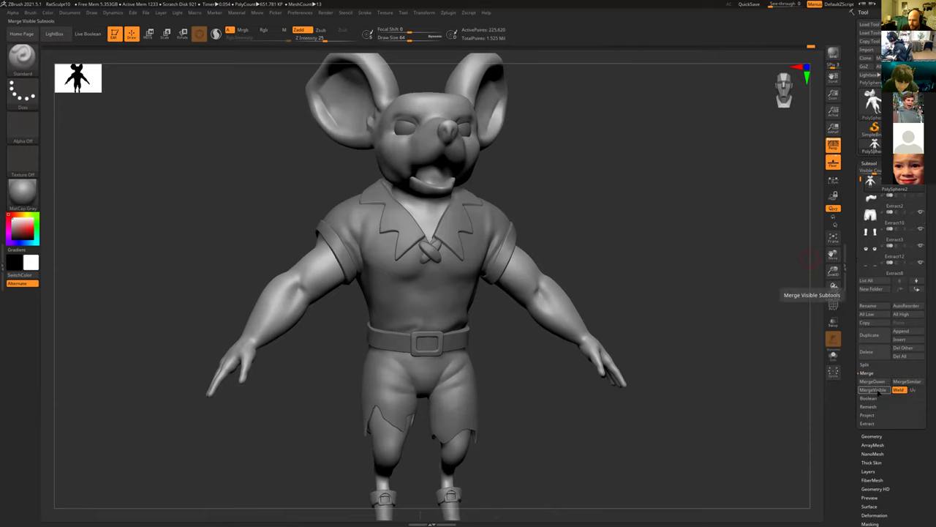
pyautogui.click(876, 390)
pyautogui.press('ctrl')
pyautogui.press('ctrl')
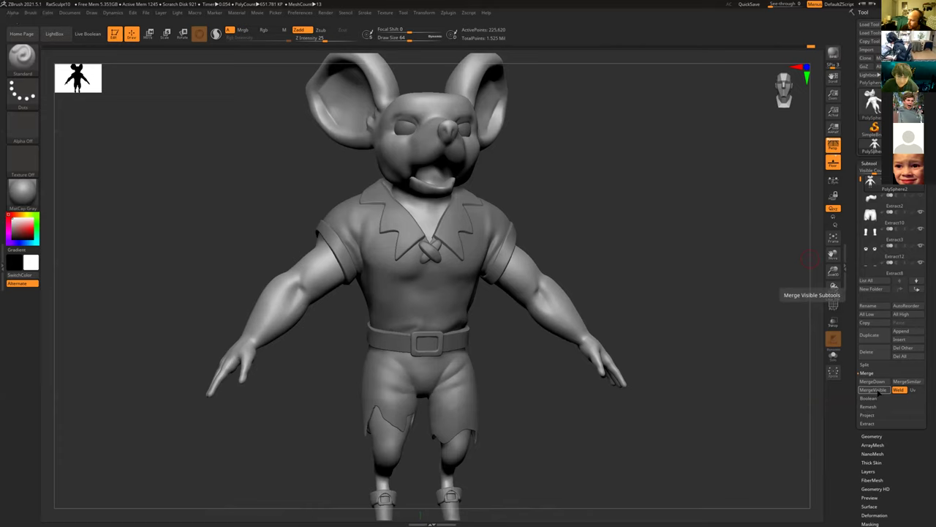
pyautogui.click(878, 392)
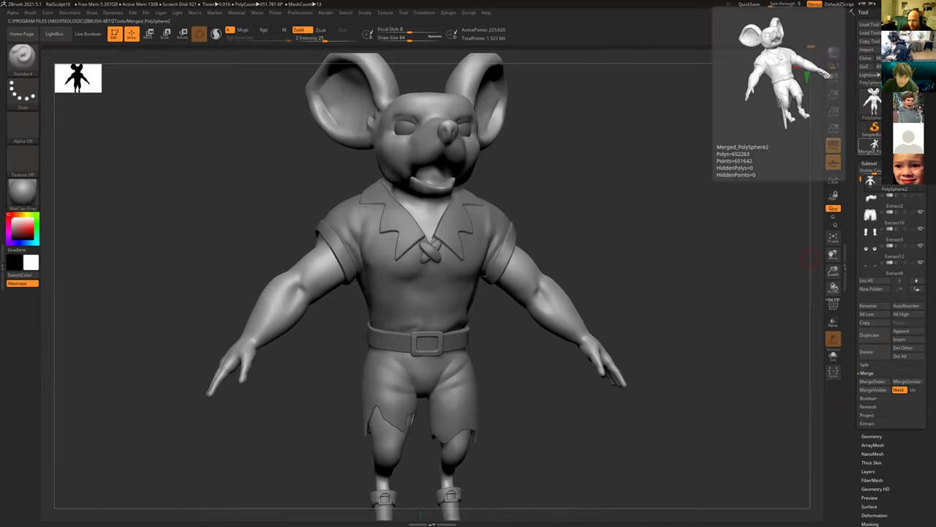
# Run MergeVisible on the rat's subtools once more and switch to the newly merged single-mesh rat tool.
pyautogui.moveTo(875, 145)
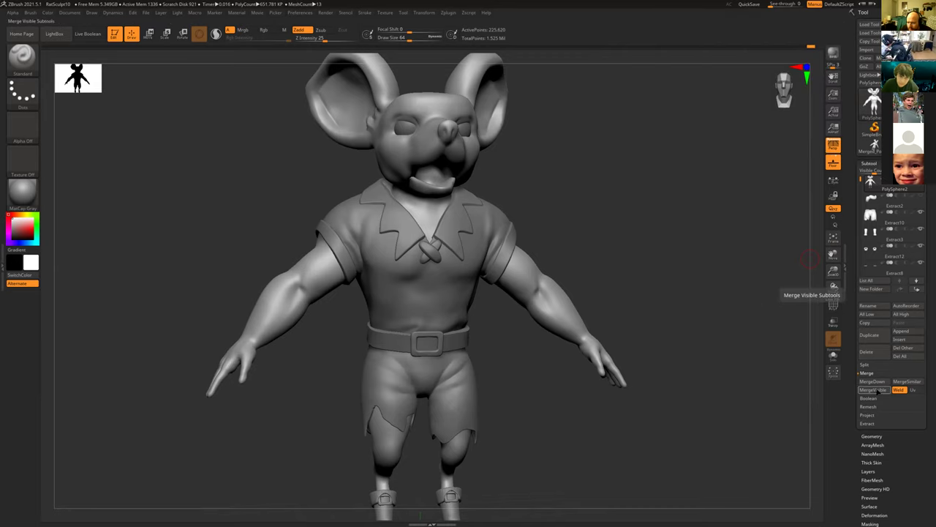
pyautogui.click(872, 390)
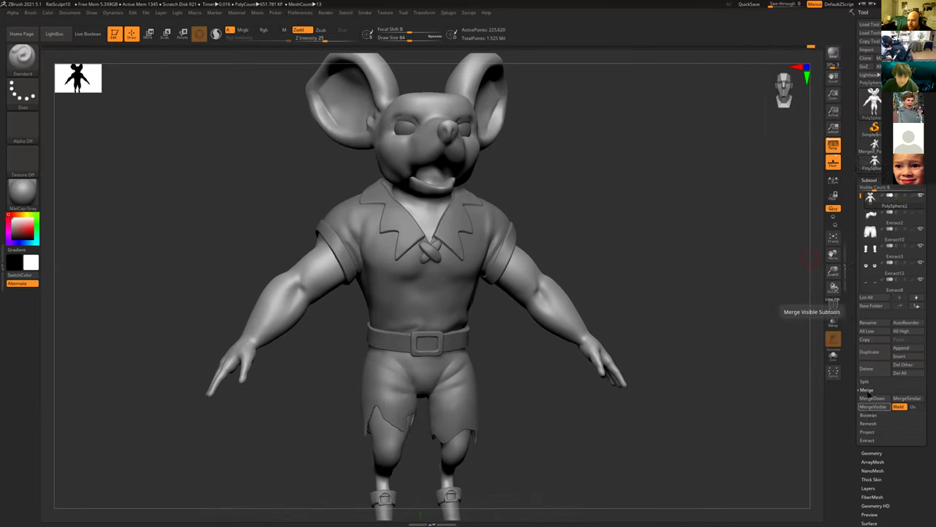
pyautogui.moveTo(871, 148)
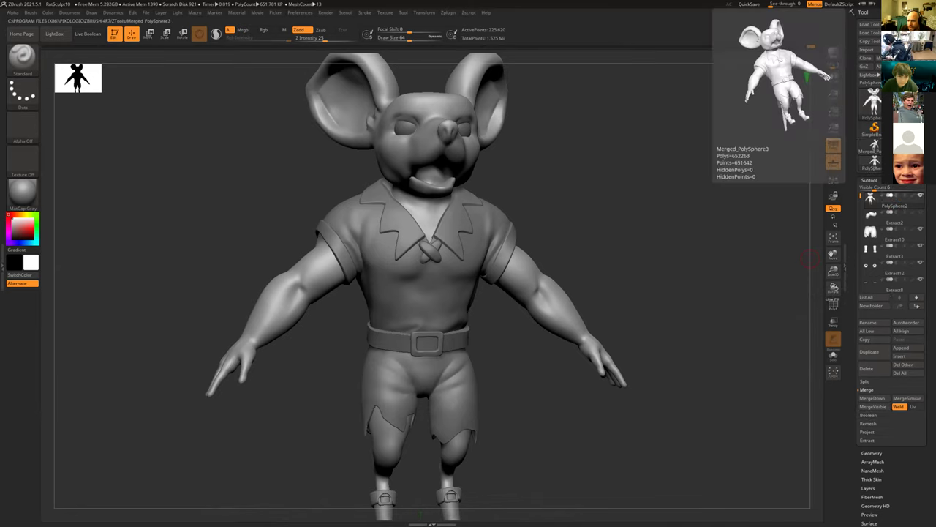
pyautogui.click(873, 146)
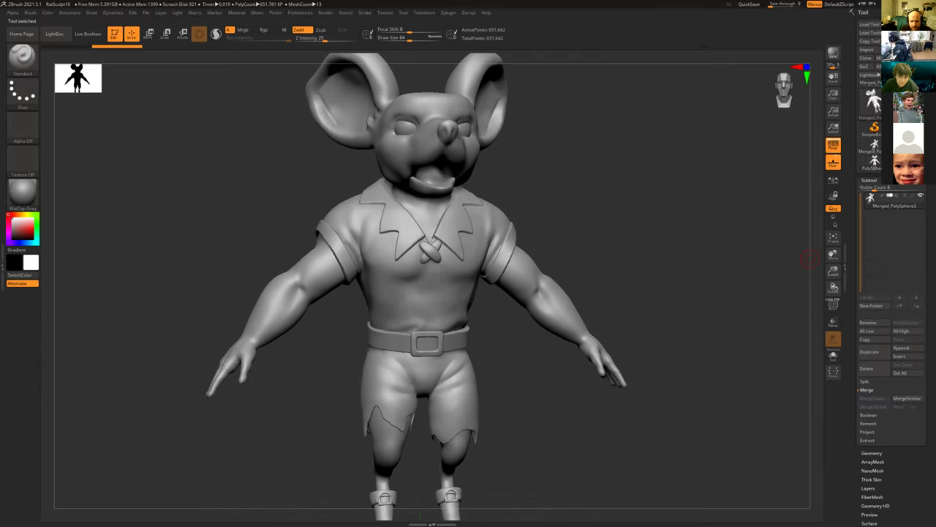
pyautogui.moveTo(690, 244); pyautogui.dragTo(680, 245)
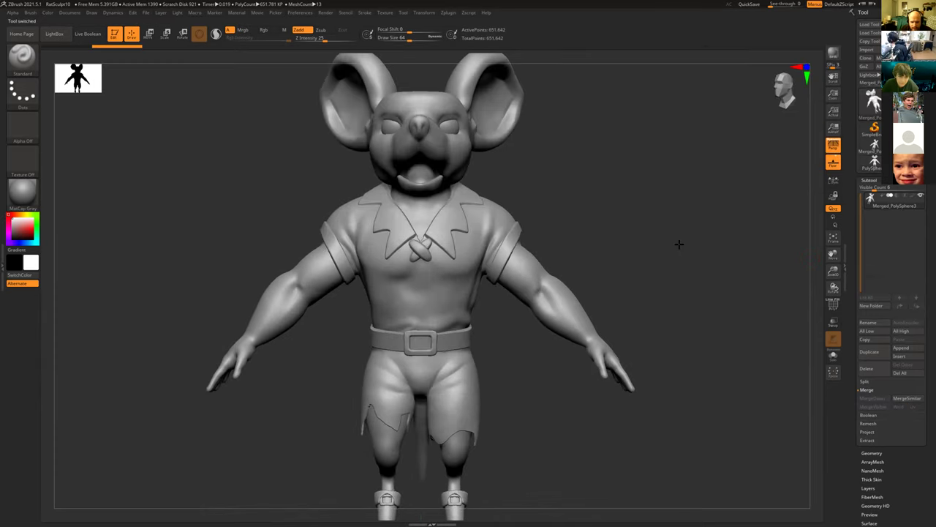
pyautogui.moveTo(682, 296); pyautogui.dragTo(636, 290)
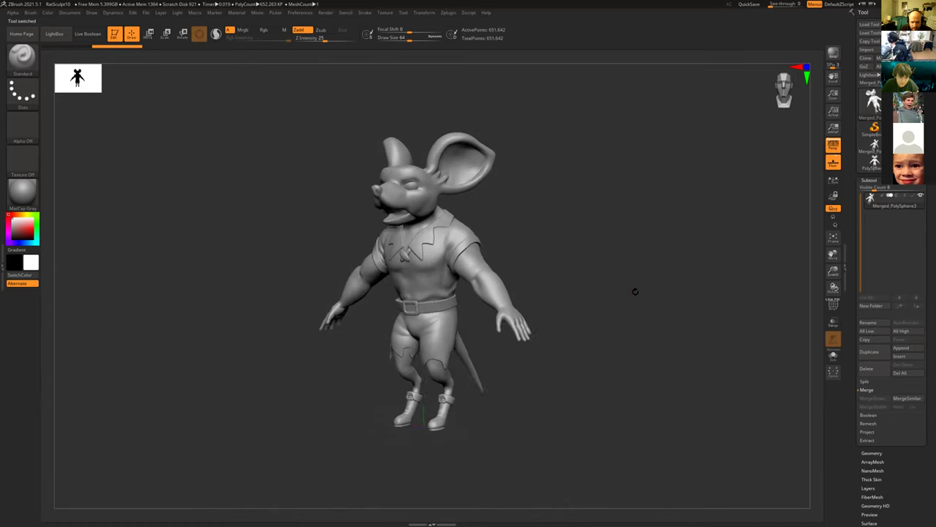
# Save the merged rat as a tool file named RatFreshScene in the RatSculptHigh folder.
pyautogui.click(884, 223)
pyautogui.press('ctrl')
pyautogui.press('ctrl')
pyautogui.moveTo(630, 258)
pyautogui.keyDown('shift'); pyautogui.mouseDown()
pyautogui.moveTo(654, 257)
pyautogui.moveTo(630, 265)
pyautogui.mouseUp(); pyautogui.keyUp('shift')
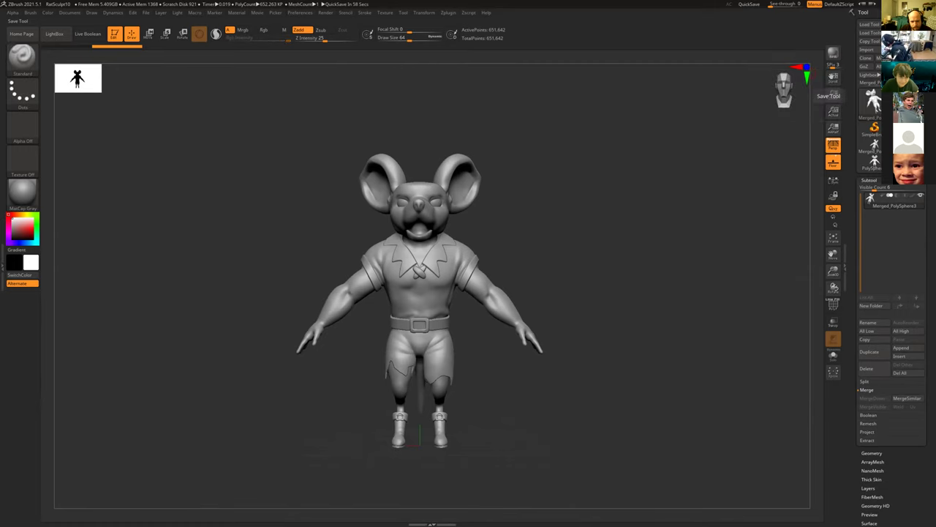
pyautogui.click(896, 24)
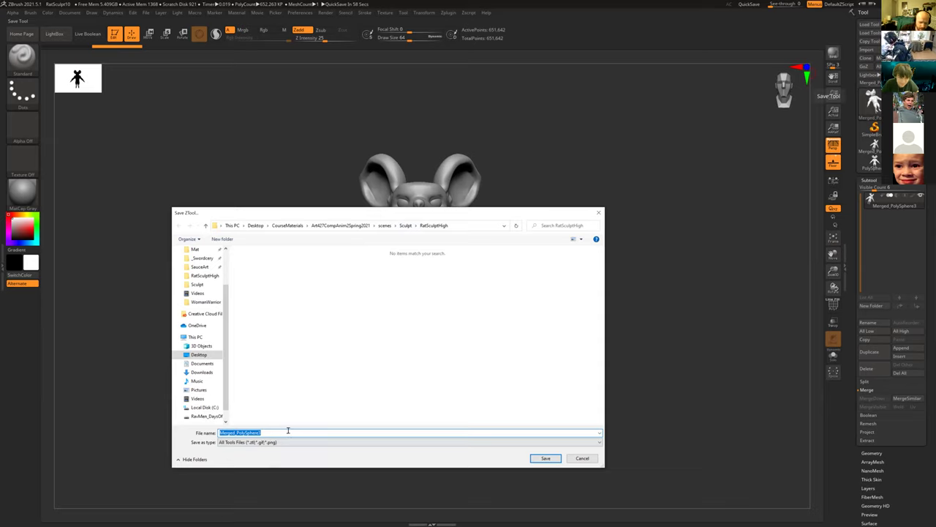
pyautogui.write('Rat')
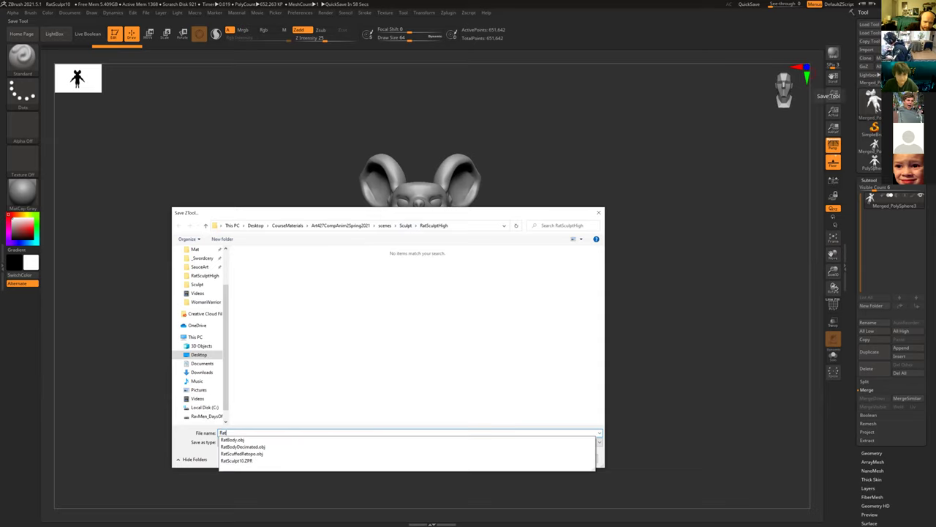
pyautogui.write('FreshScene')
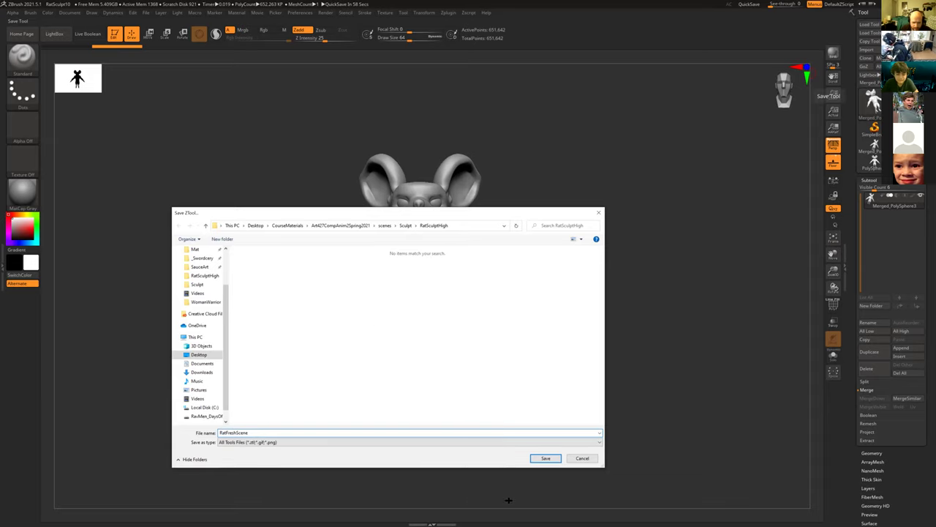
pyautogui.click(550, 458)
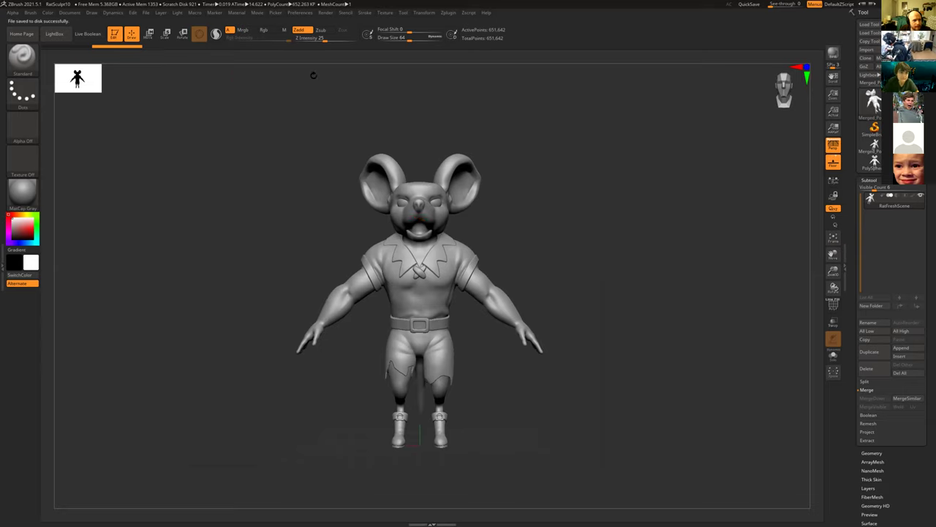
pyautogui.click(70, 13)
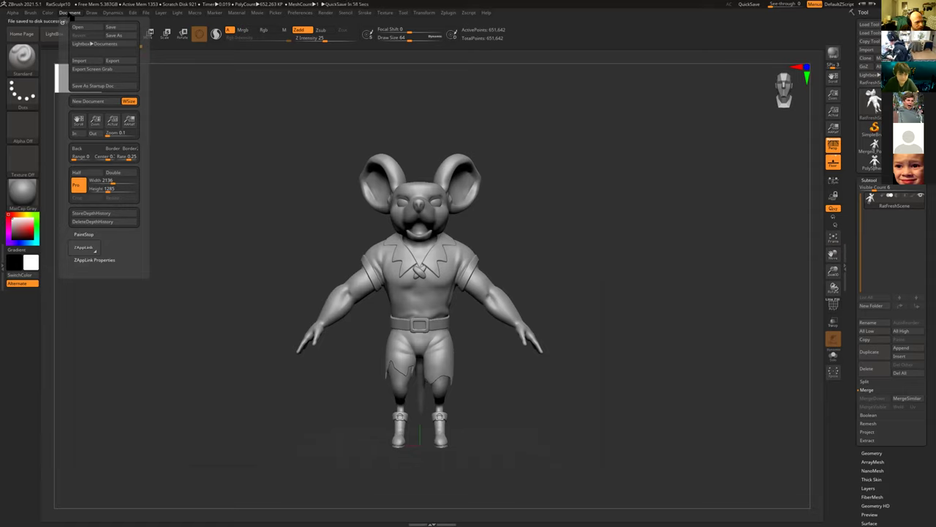
pyautogui.click(146, 13)
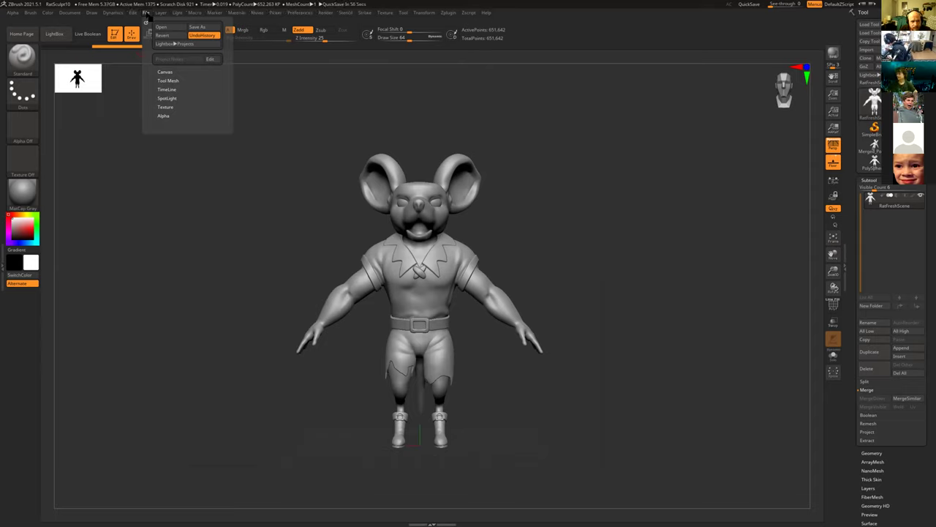
pyautogui.click(70, 13)
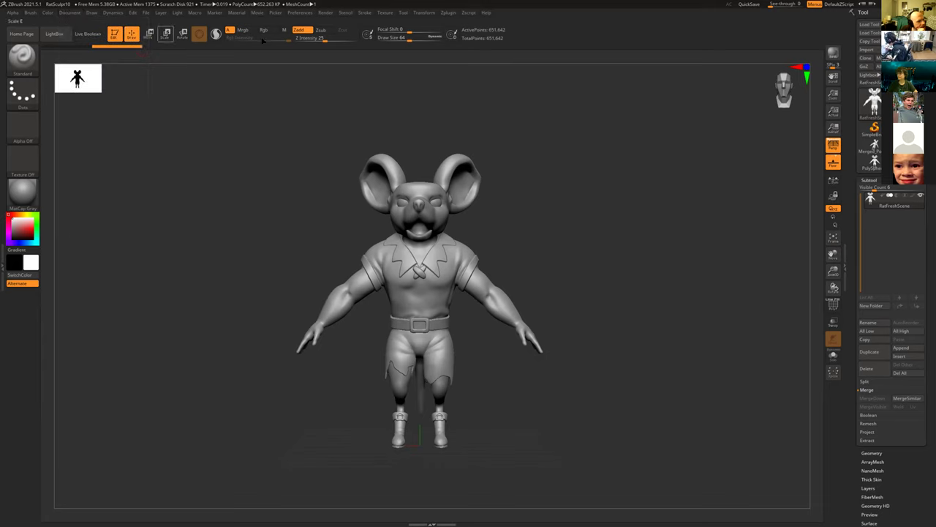
pyautogui.click(136, 13)
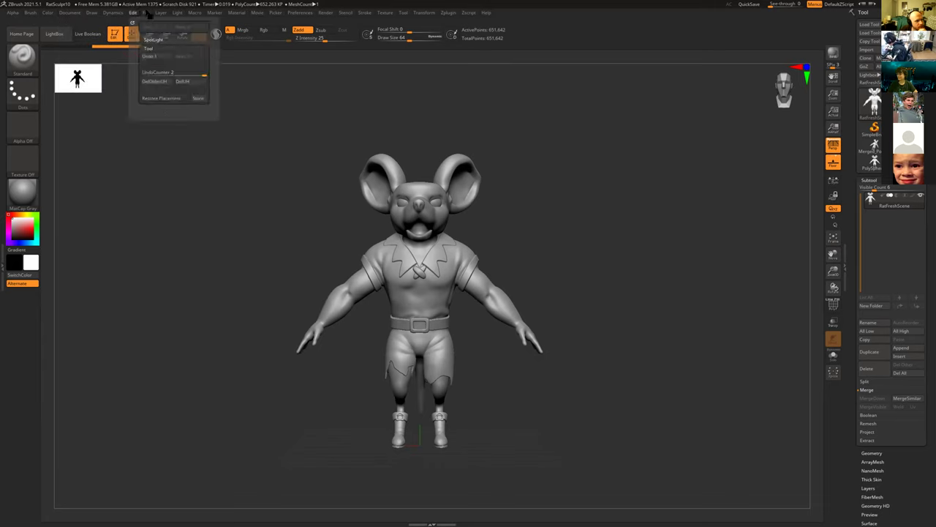
pyautogui.click(148, 13)
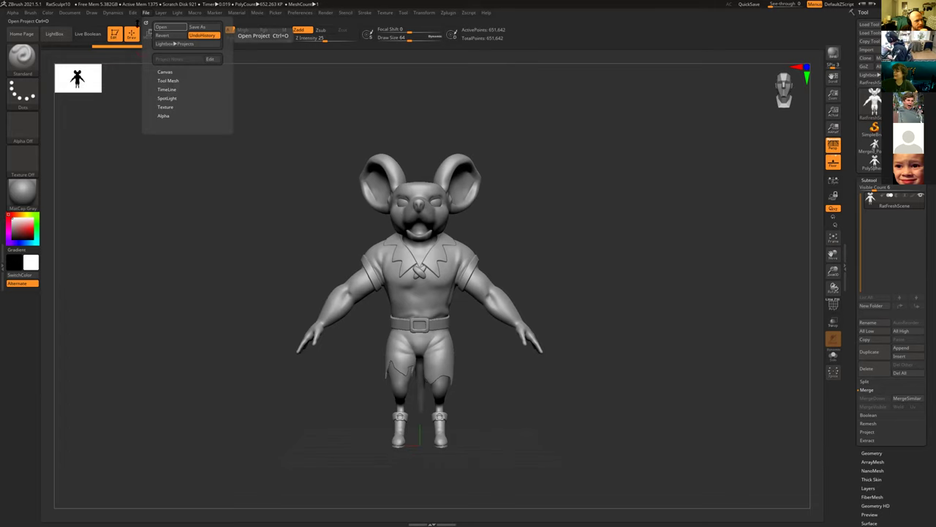
# Start a fresh scene by loading the DynaMesh_Sphere_128 project from LightBox.
pyautogui.click(51, 33)
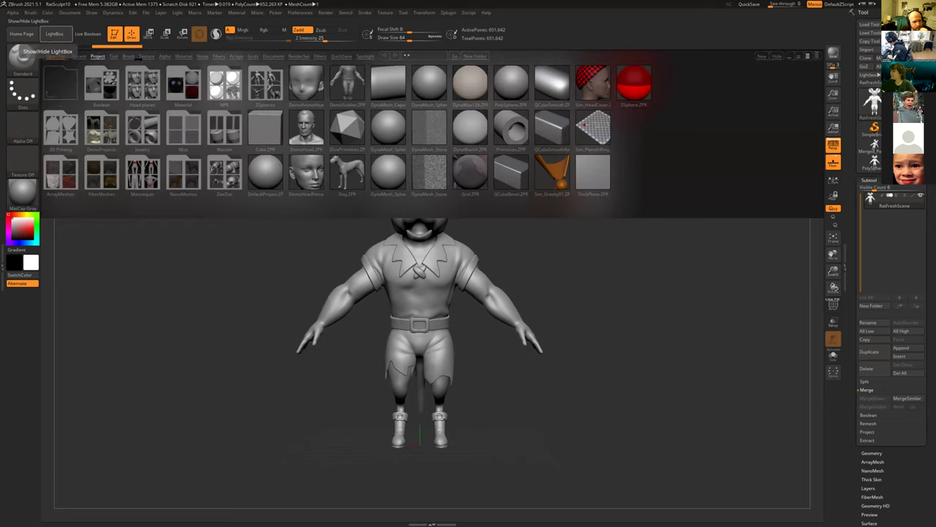
pyautogui.doubleClick(396, 132)
pyautogui.click(495, 286)
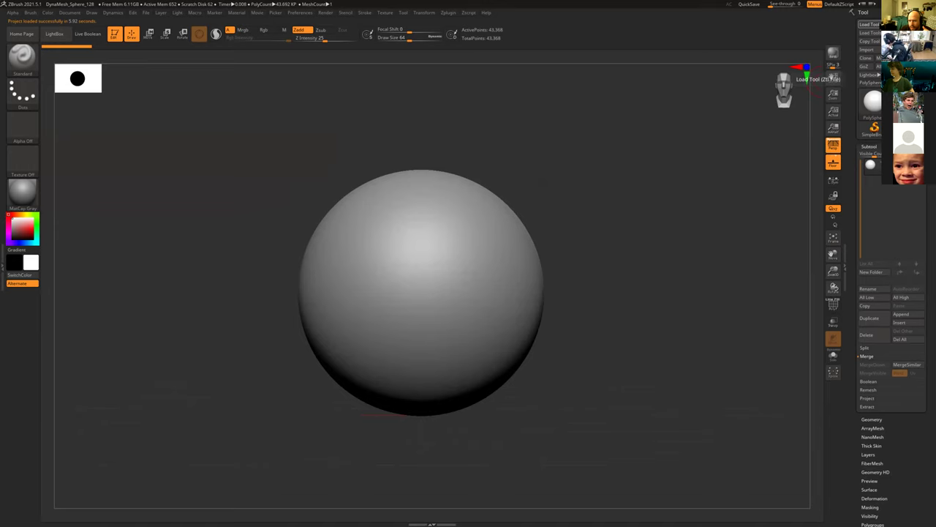
# Load the saved RatFreshScene tool into the fresh sphere project in place of the displayed sphere.
pyautogui.click(869, 24)
pyautogui.click(243, 268)
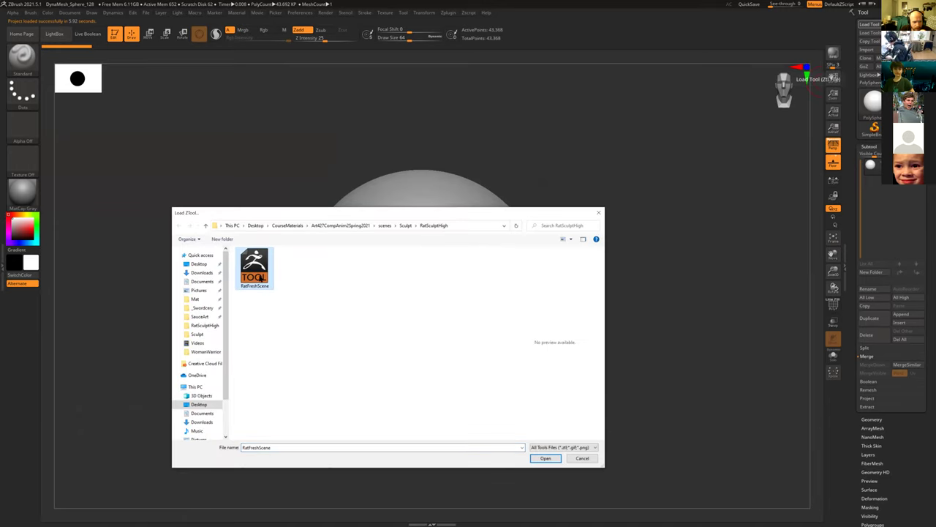
pyautogui.click(545, 458)
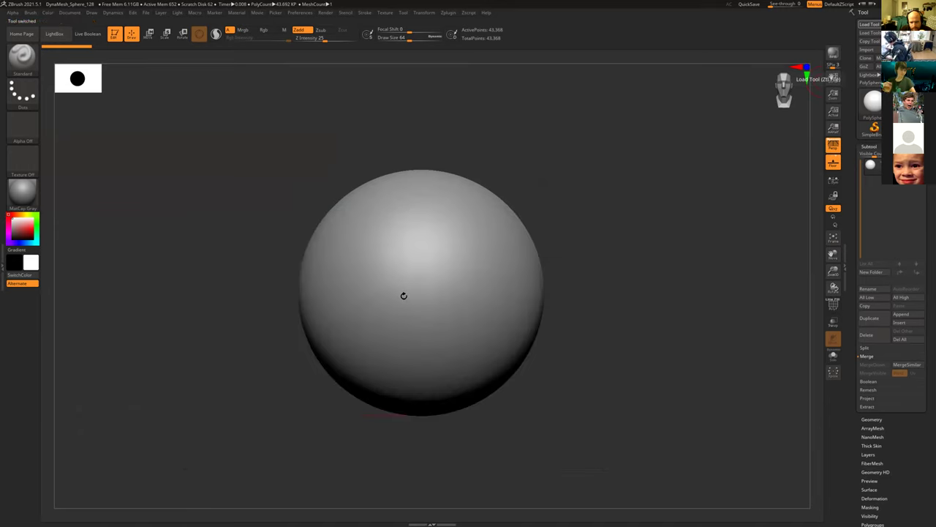
pyautogui.moveTo(689, 265)
pyautogui.keyDown('alt'); pyautogui.mouseDown()
pyautogui.moveTo(661, 257)
pyautogui.moveTo(583, 267)
pyautogui.moveTo(637, 290)
pyautogui.moveTo(702, 300)
pyautogui.mouseUp(); pyautogui.keyUp('alt')
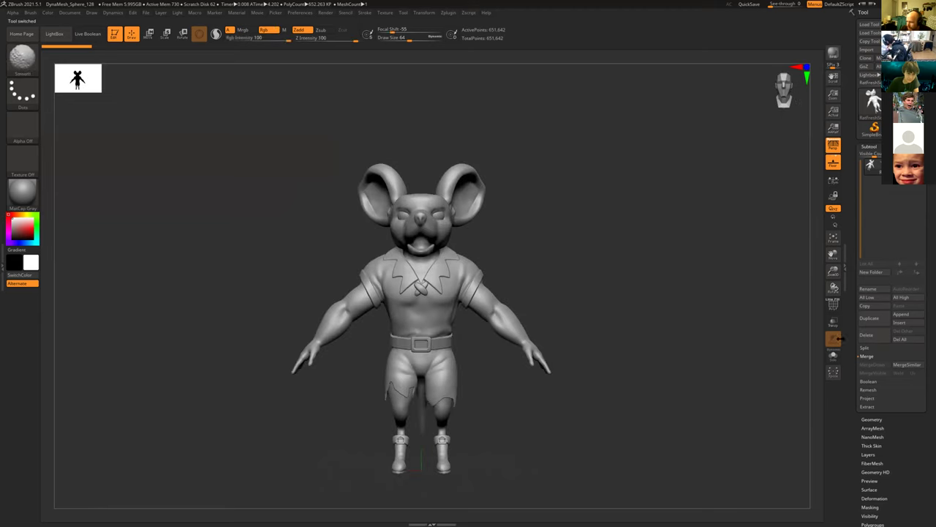
# Compare the file sizes of RatFreshScene and RatSculpt10 in the RatSculptHigh folder, then return to ZBrush.
pyautogui.hotkey('alt', 'Tab')
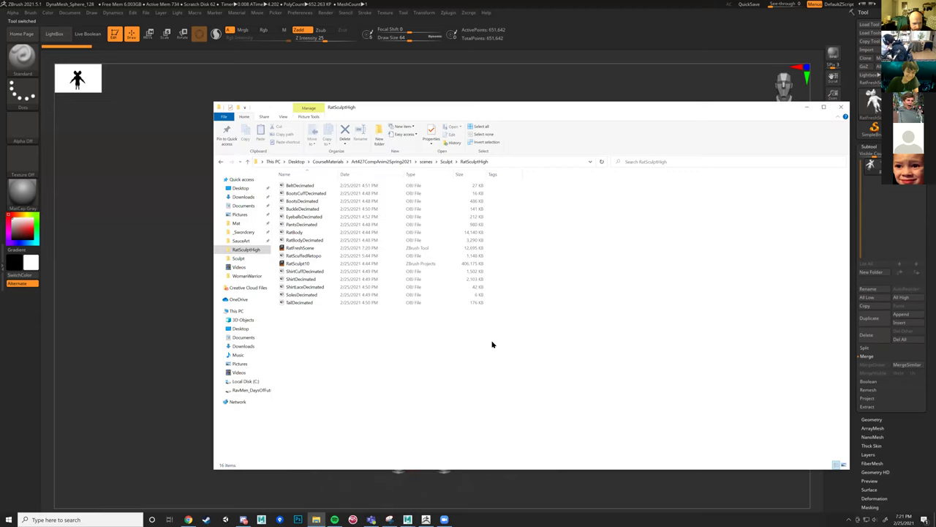
pyautogui.click(469, 251)
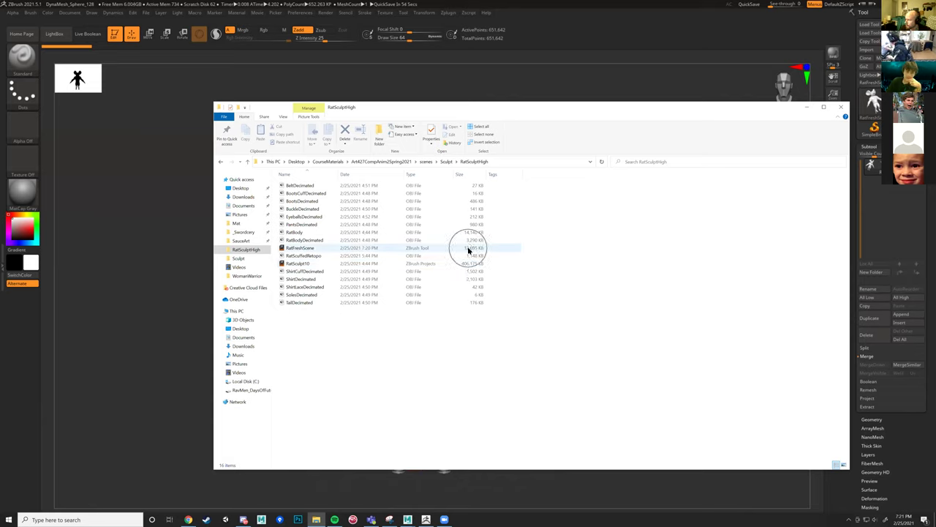
pyautogui.click(468, 264)
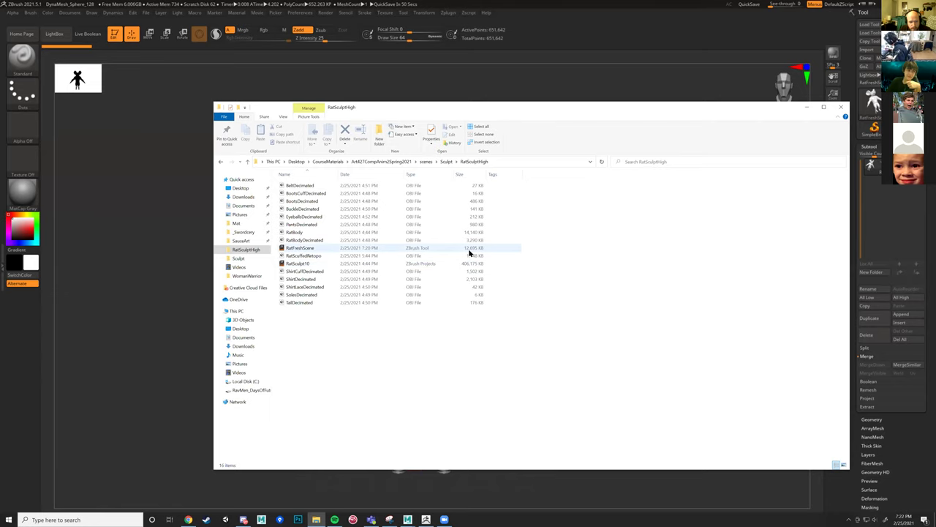
pyautogui.click(706, 29)
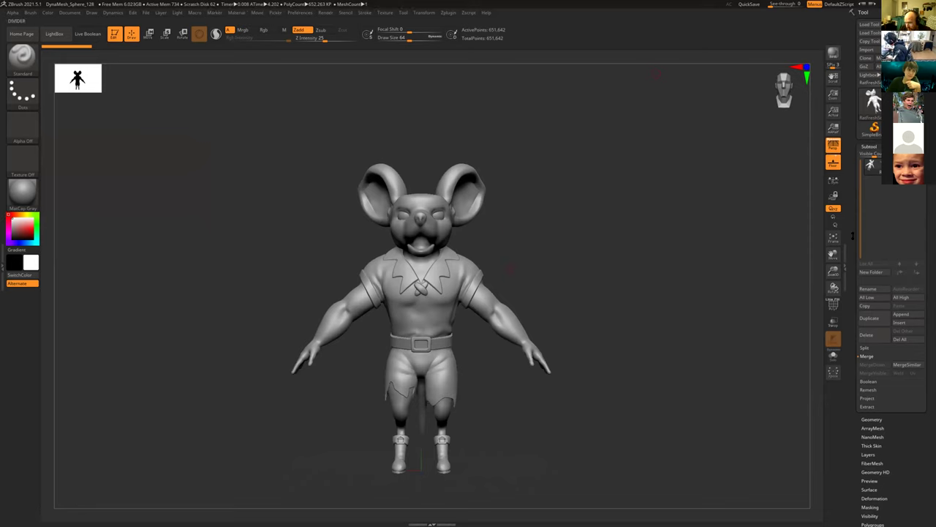
# Reveal the subtool Split options and turn on the polyframe display to inspect the merged rat's polygroups.
pyautogui.click(875, 345)
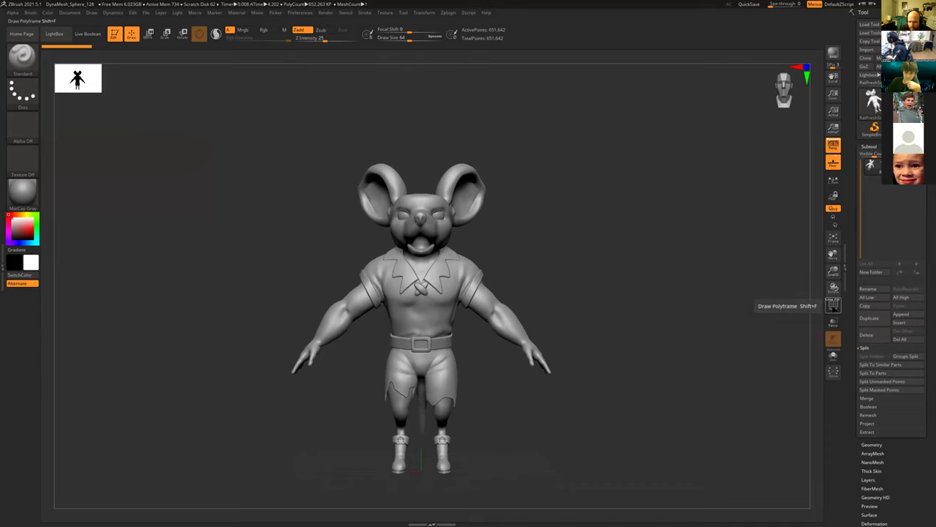
pyautogui.click(833, 304)
pyautogui.moveTo(614, 335)
pyautogui.mouseDown()
pyautogui.moveTo(606, 335)
pyautogui.moveTo(647, 378)
pyautogui.moveTo(631, 320)
pyautogui.moveTo(747, 343)
pyautogui.mouseUp()
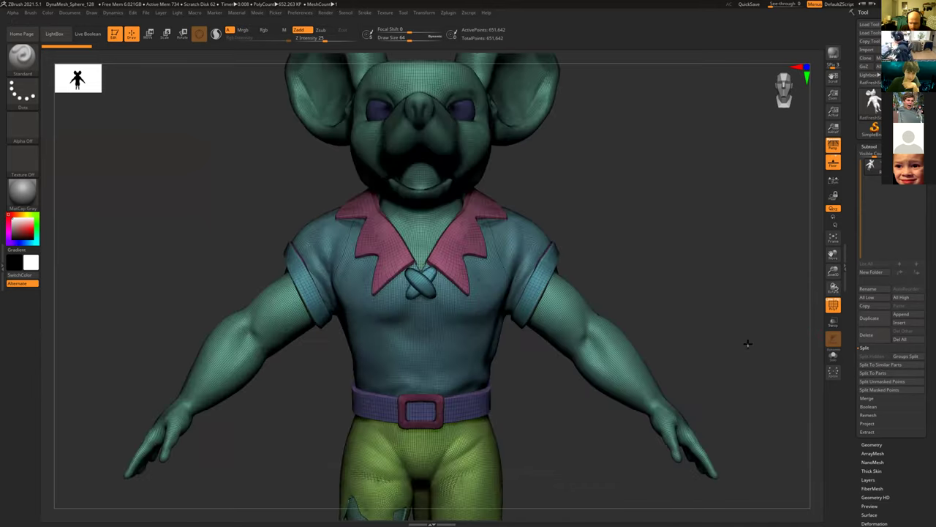
# Split the merged rat into separate subtools by polygroup and check the separated body and clothing pieces.
pyautogui.click(907, 356)
pyautogui.click(807, 371)
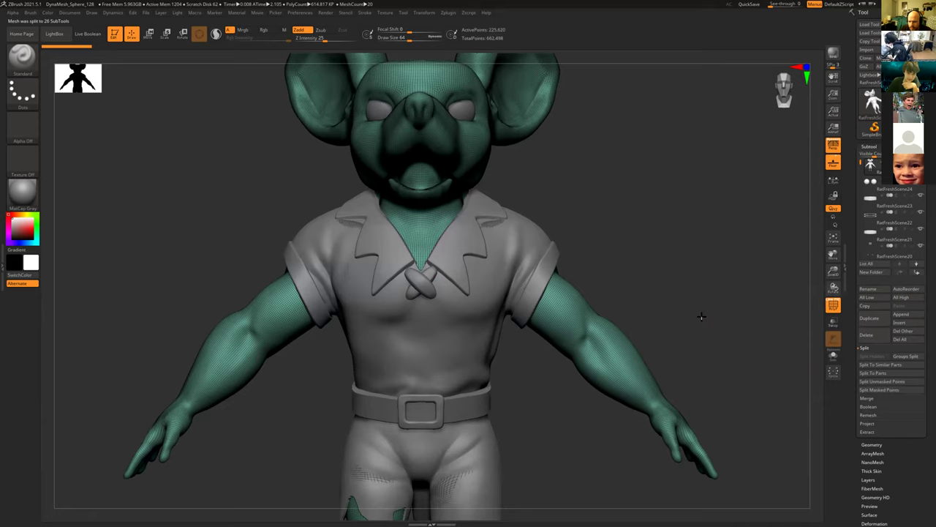
pyautogui.press('f')
pyautogui.moveTo(666, 321)
pyautogui.mouseDown()
pyautogui.moveTo(654, 333)
pyautogui.moveTo(670, 322)
pyautogui.mouseUp()
pyautogui.keyDown('alt'); pyautogui.moveTo(648, 373); pyautogui.dragTo(649, 233); pyautogui.keyUp('alt')
pyautogui.moveTo(641, 320)
pyautogui.keyDown('alt'); pyautogui.mouseDown()
pyautogui.moveTo(630, 319)
pyautogui.moveTo(669, 336)
pyautogui.moveTo(640, 332)
pyautogui.mouseUp(); pyautogui.keyUp('alt')
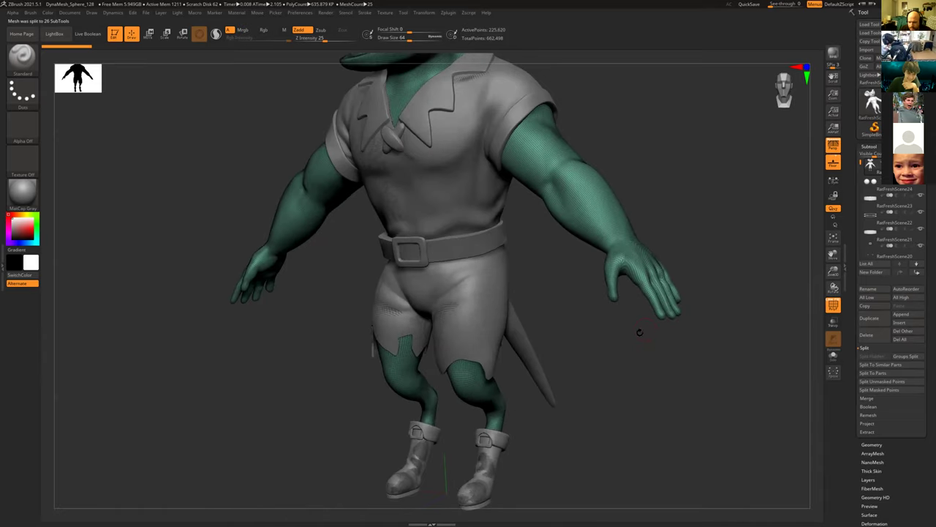
# Merge the separated clothing and accessory subtools one after another into the rat's body subtool.
pyautogui.moveTo(870, 221)
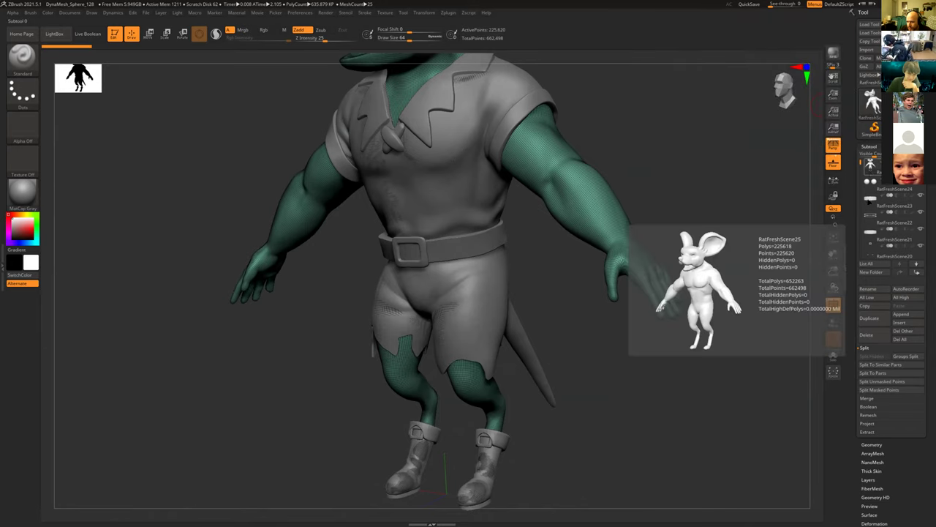
pyautogui.click(868, 399)
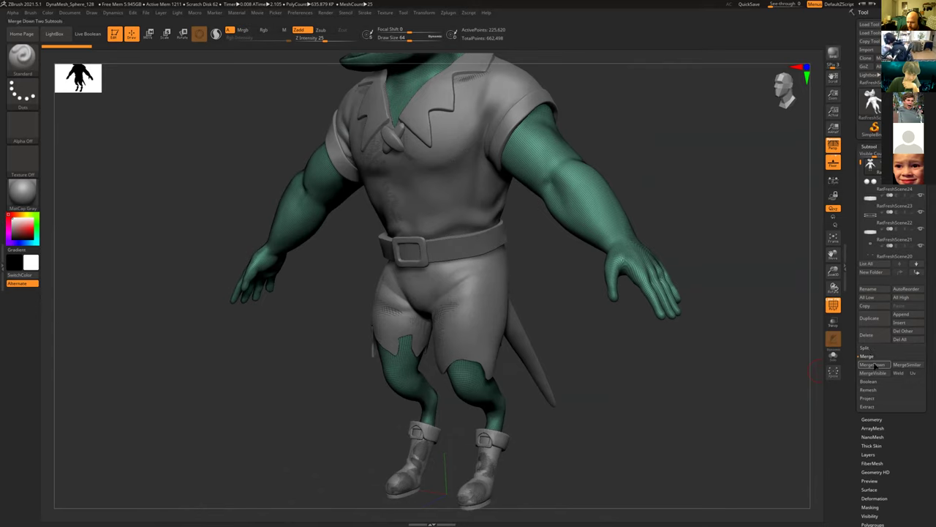
pyautogui.click(872, 364)
pyautogui.click(870, 371)
pyautogui.click(874, 364)
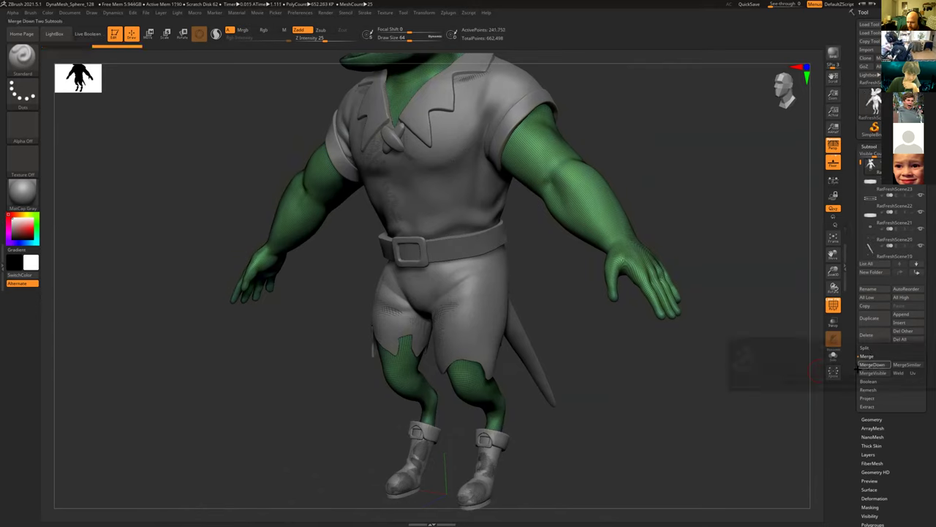
pyautogui.click(874, 378)
pyautogui.click(877, 364)
pyautogui.click(805, 379)
pyautogui.click(873, 364)
pyautogui.click(805, 380)
pyautogui.click(874, 365)
pyautogui.click(806, 380)
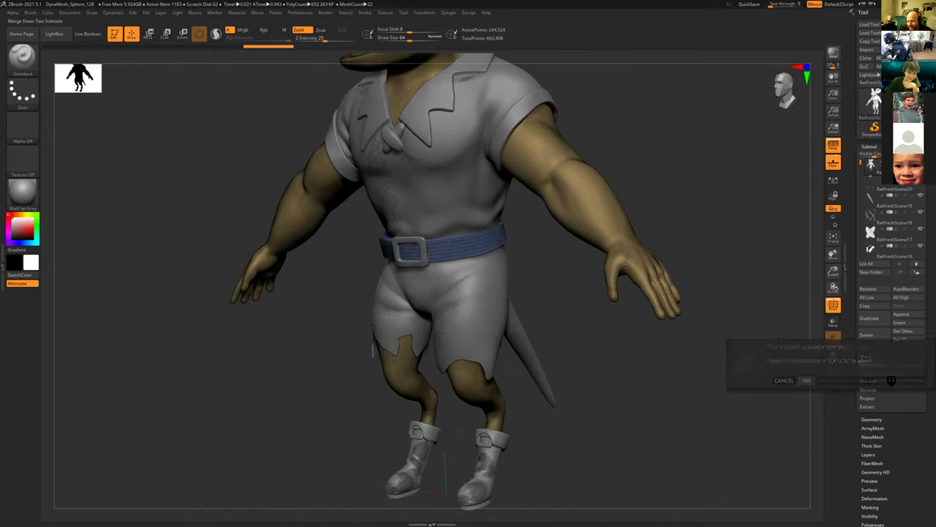
pyautogui.click(873, 365)
pyautogui.click(883, 379)
pyautogui.click(877, 364)
pyautogui.click(877, 364)
pyautogui.click(878, 365)
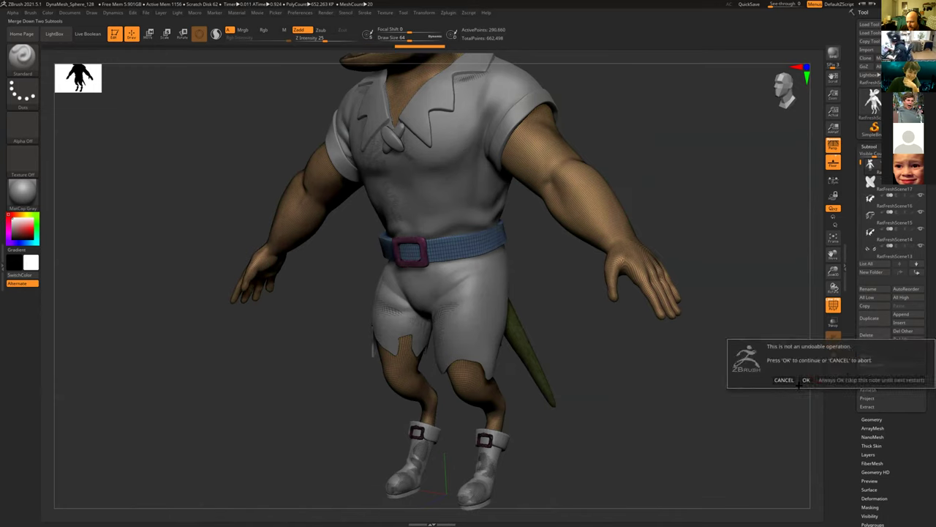
pyautogui.click(877, 364)
pyautogui.click(806, 378)
pyautogui.click(877, 364)
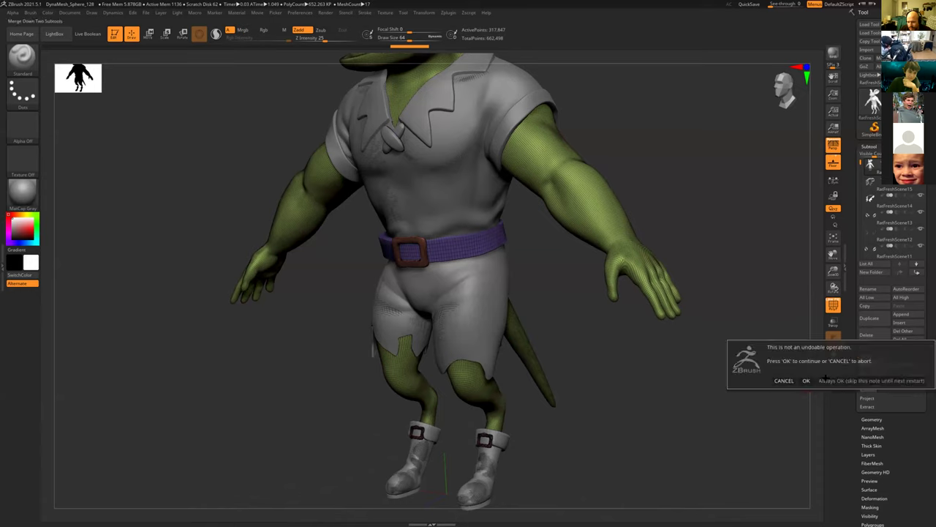
pyautogui.click(807, 379)
pyautogui.click(877, 364)
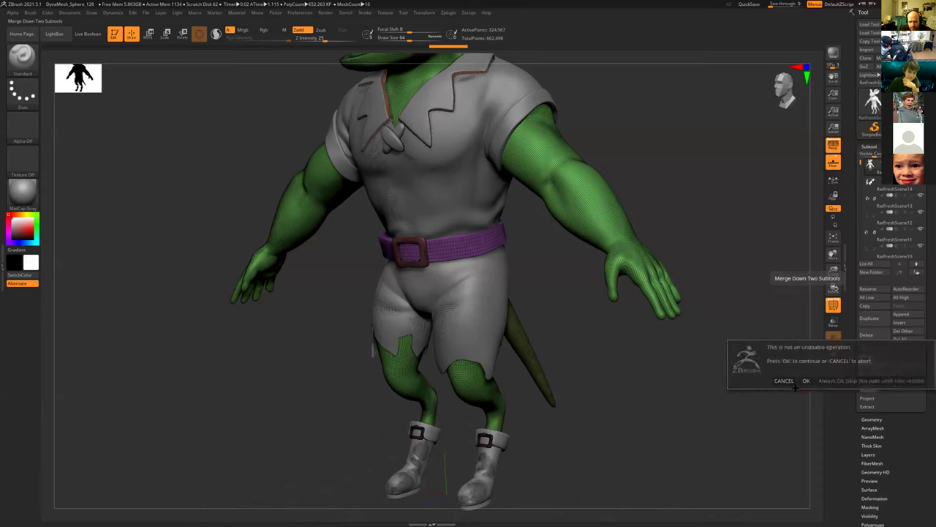
pyautogui.click(806, 380)
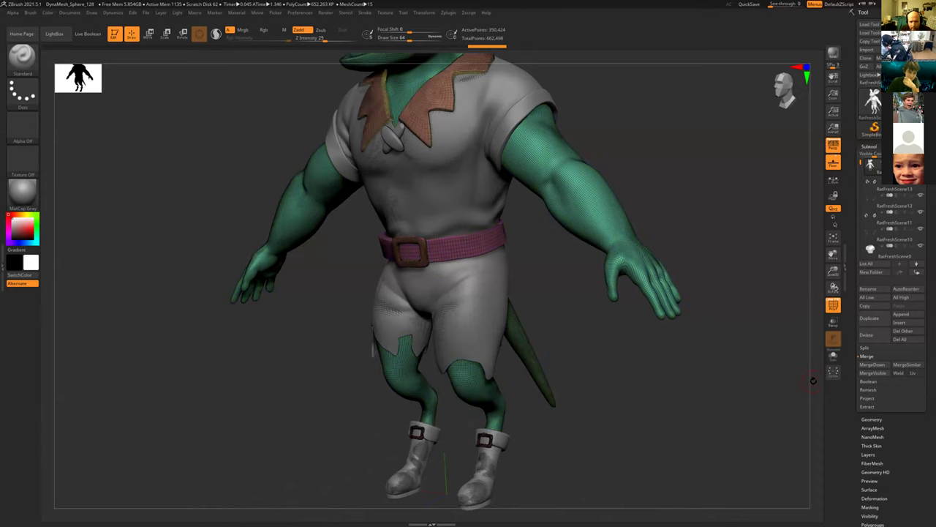
pyautogui.click(877, 364)
pyautogui.click(806, 380)
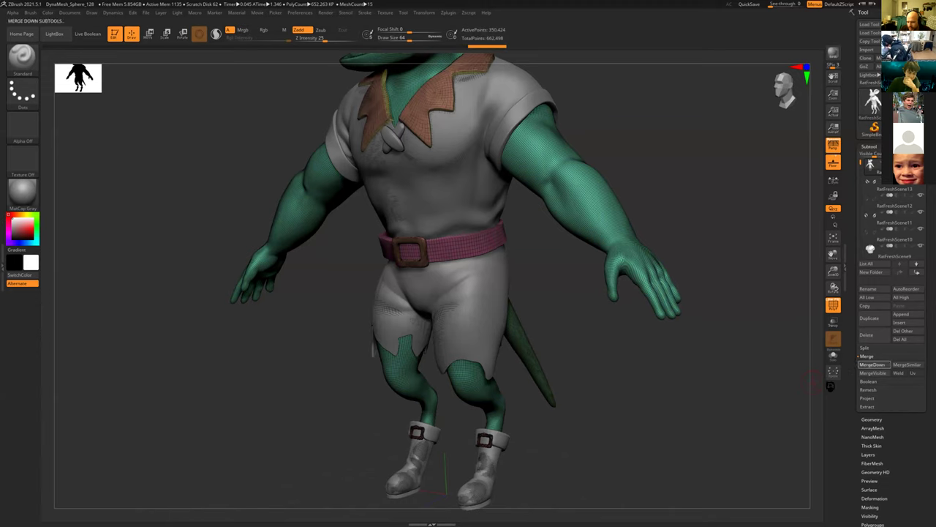
pyautogui.click(877, 365)
pyautogui.click(806, 380)
pyautogui.click(856, 371)
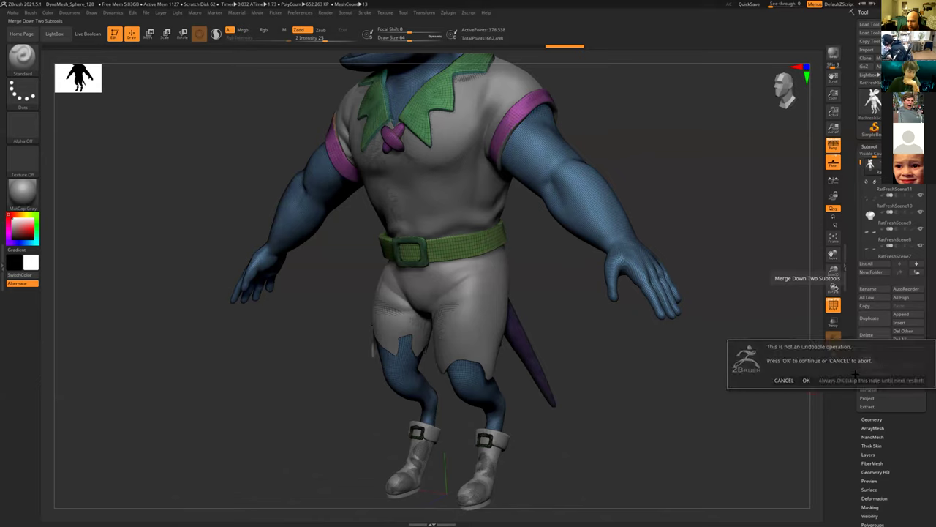
pyautogui.click(806, 380)
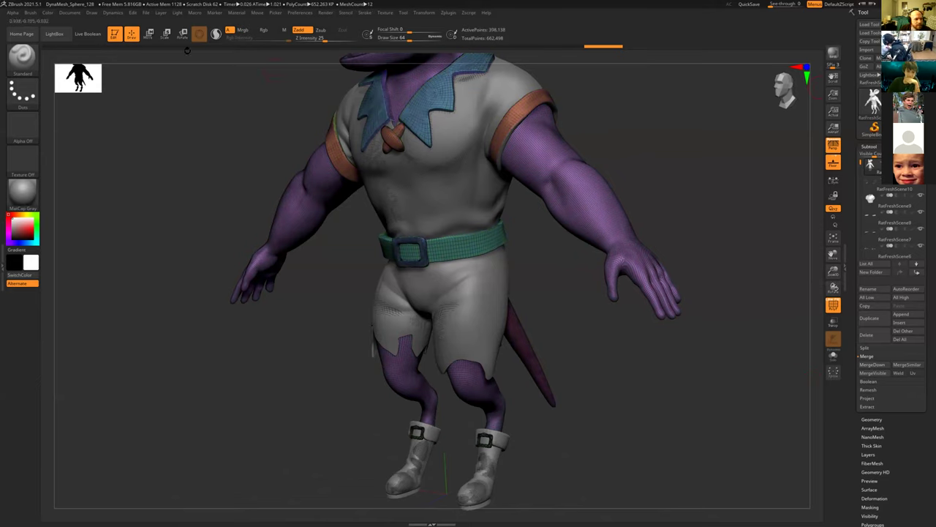
# Load the saved RatFreshScene tool again to get back the single merged rat mesh.
pyautogui.hotkey('ctrl', 's')
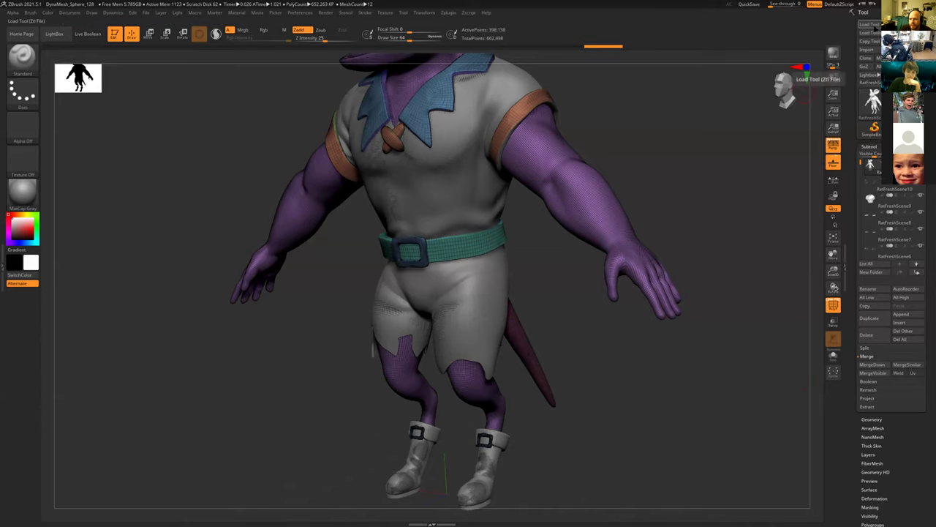
pyautogui.click(876, 25)
pyautogui.click(257, 289)
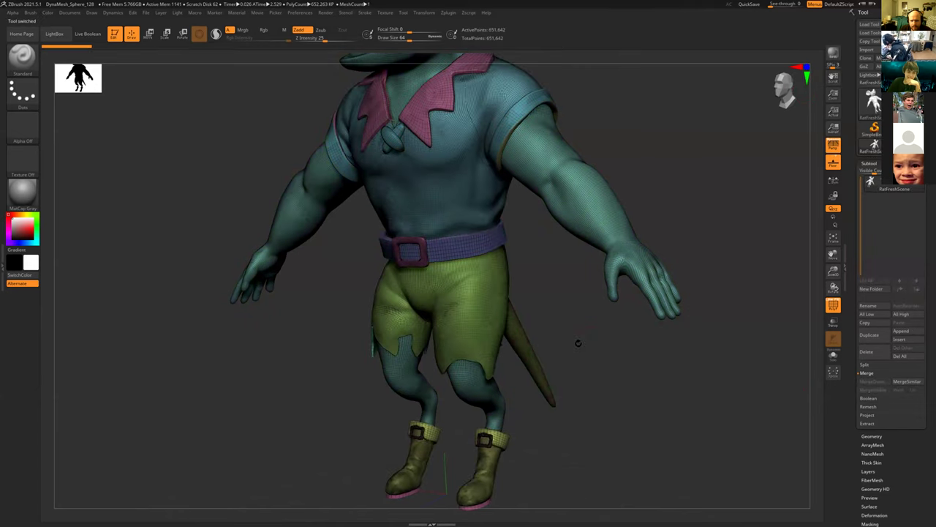
# Split the reloaded rat mesh into subtools of similar parts and accept the non-undoable operation.
pyautogui.keyDown('shift'); pyautogui.moveTo(600, 337); pyautogui.dragTo(613, 338); pyautogui.keyUp('shift')
pyautogui.click(865, 364)
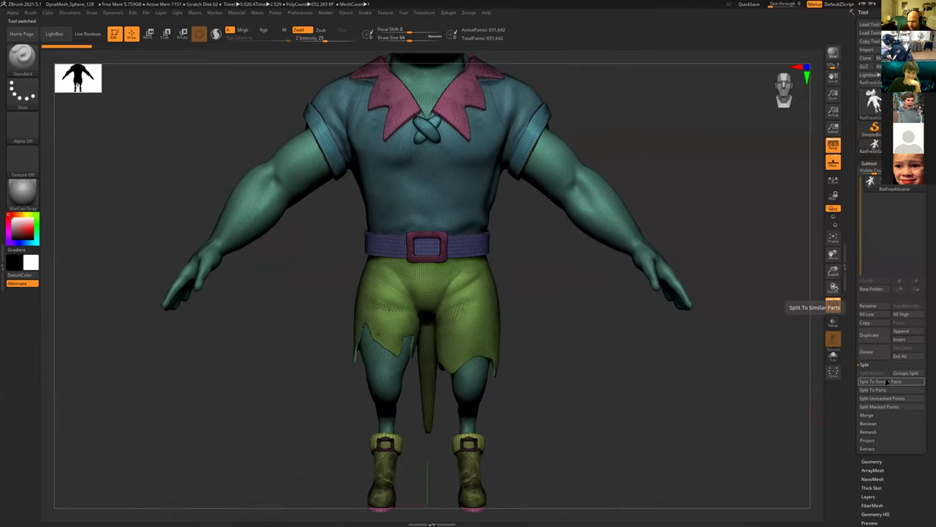
pyautogui.click(887, 382)
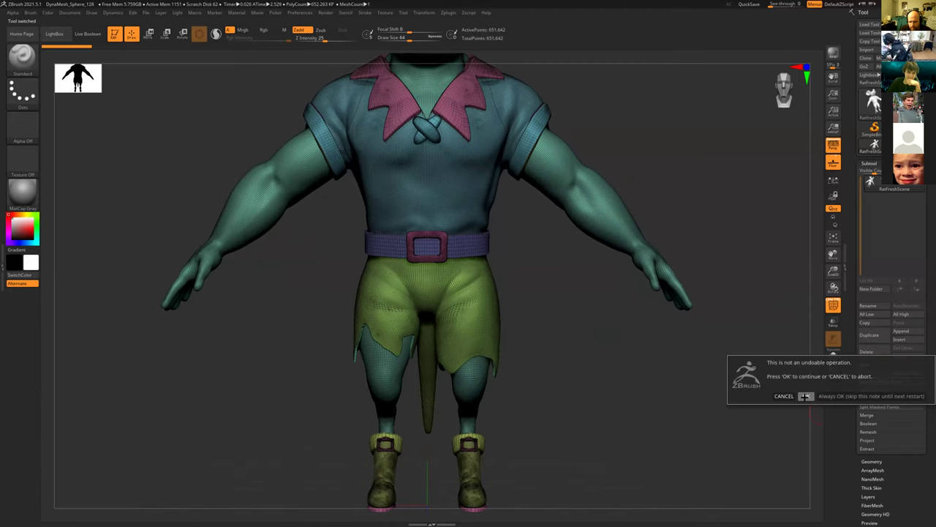
pyautogui.click(805, 396)
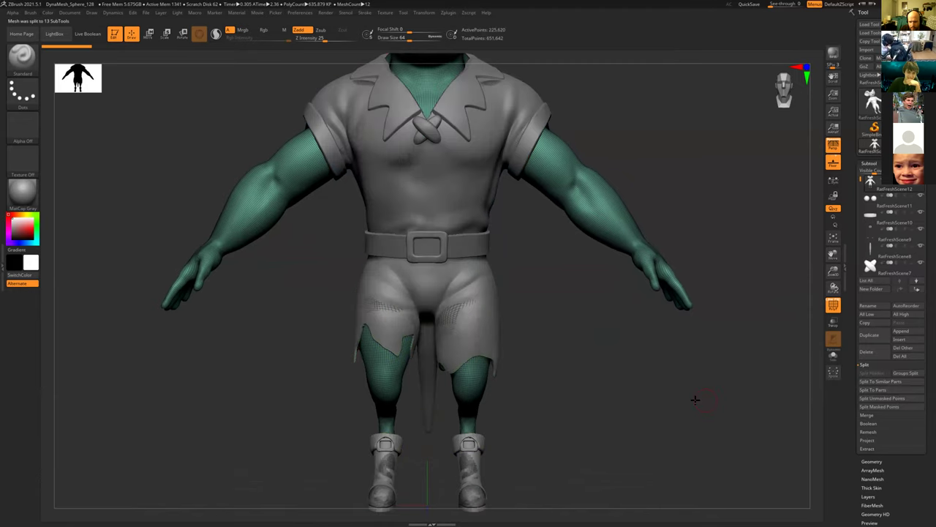
# Select the shirt collar subtool and check up close that both collar halves belong to it.
pyautogui.moveTo(696, 401); pyautogui.dragTo(698, 389)
pyautogui.scroll(-5, 889, 219)
pyautogui.moveTo(856, 250); pyautogui.dragTo(856, 216)
pyautogui.click(872, 199)
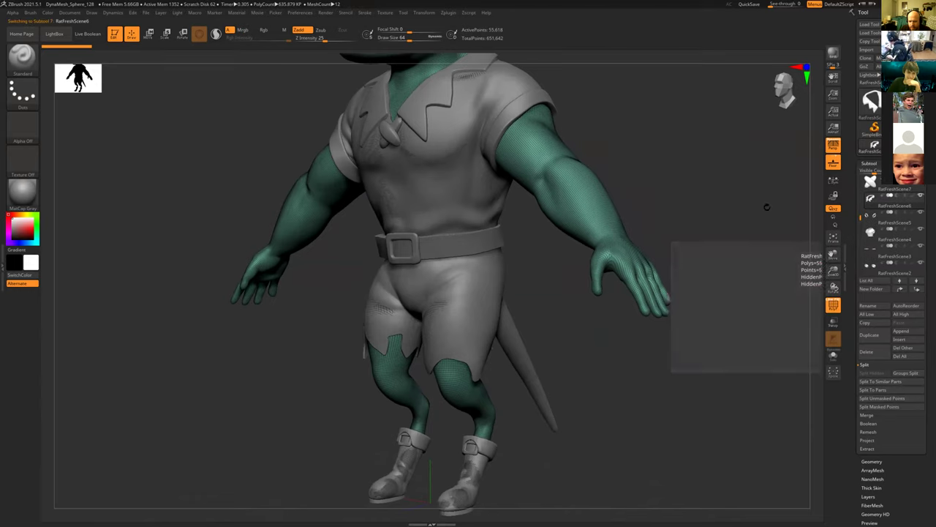
pyautogui.keyDown('alt'); pyautogui.moveTo(630, 150); pyautogui.dragTo(714, 128); pyautogui.keyUp('alt')
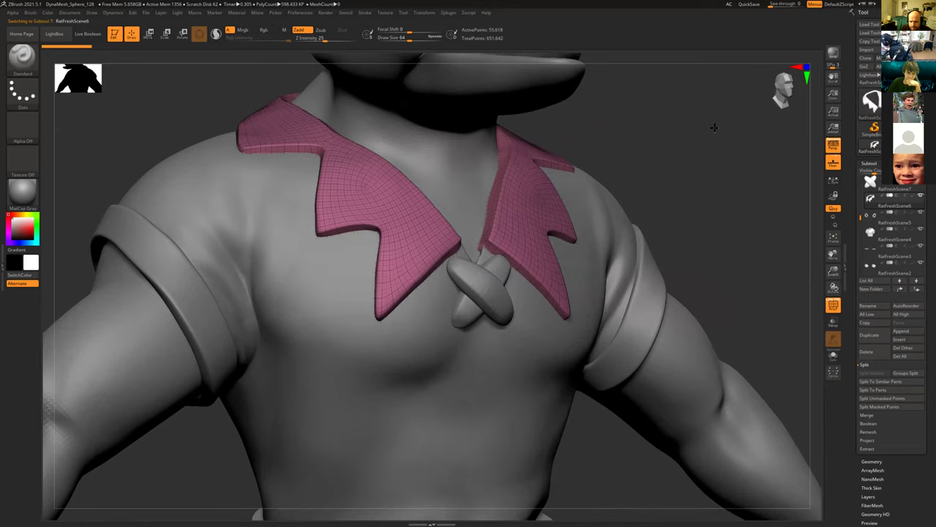
pyautogui.moveTo(717, 193); pyautogui.dragTo(584, 348)
pyautogui.keyDown('alt'); pyautogui.moveTo(559, 310); pyautogui.dragTo(574, 340); pyautogui.keyUp('alt')
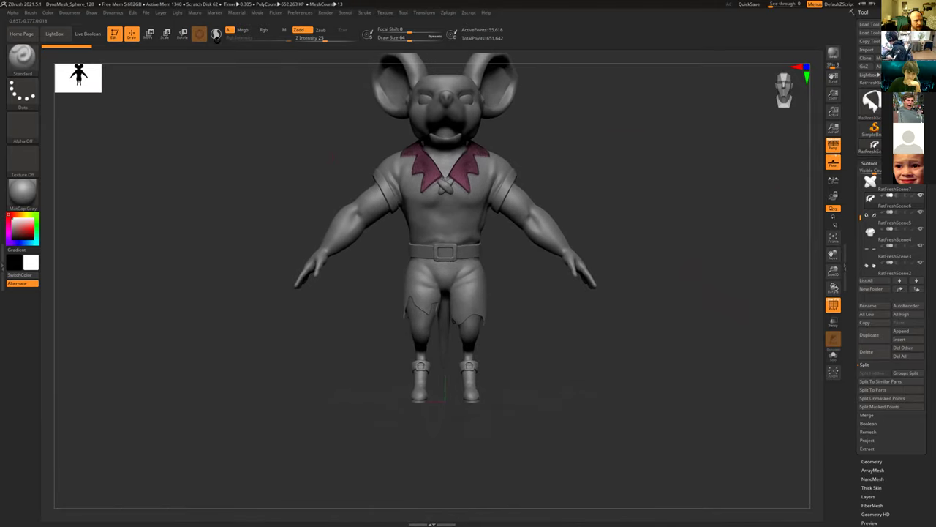
# Save the project as RatSculpt10LowSize in the RatSculptHigh folder.
pyautogui.click(145, 14)
pyautogui.click(198, 26)
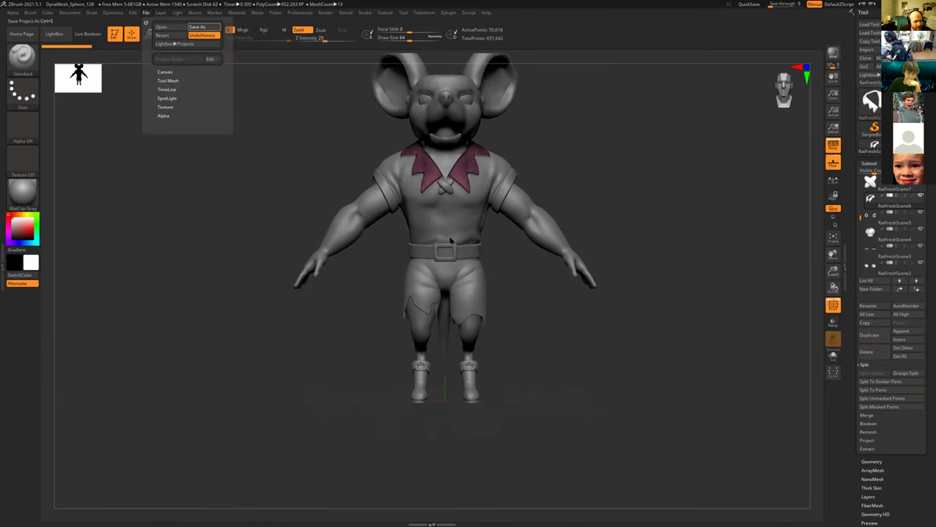
pyautogui.click(255, 268)
pyautogui.click(241, 432)
pyautogui.click(243, 432)
pyautogui.press('BackSpace')
pyautogui.write('10Low')
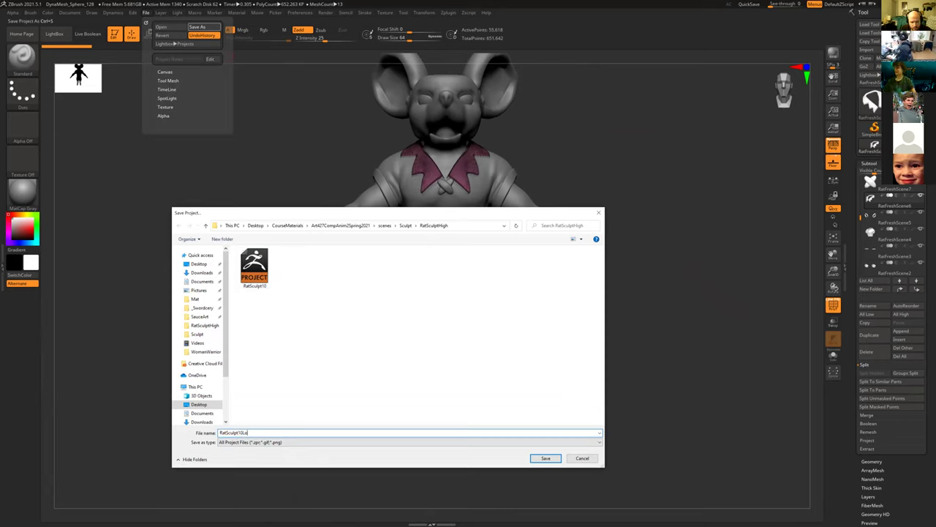
pyautogui.write('Sc')
pyautogui.write('ize')
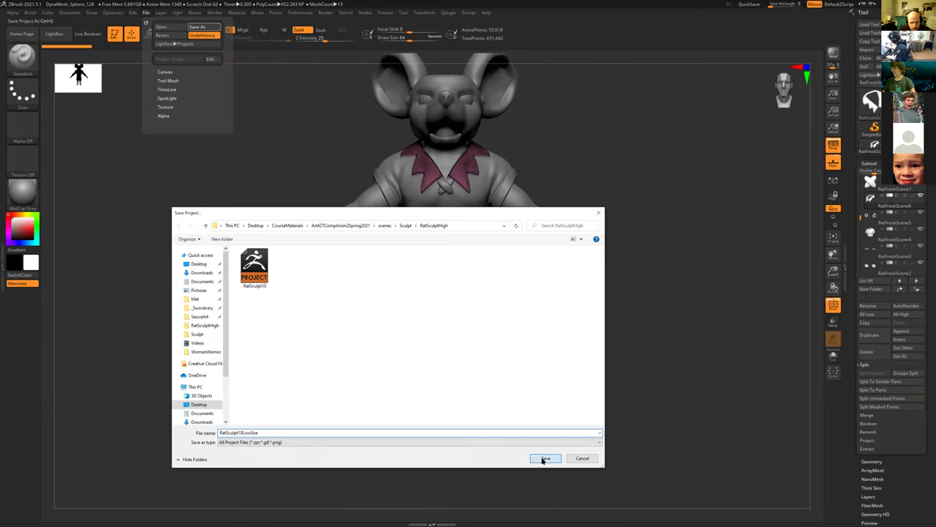
pyautogui.click(543, 459)
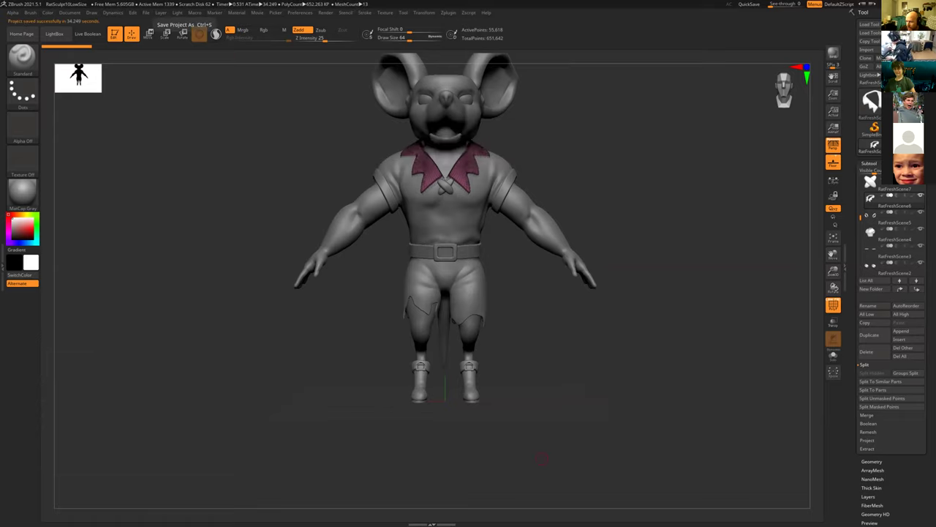
# Switch to File Explorer to compare the file sizes of RatSculpt10LowSize and RatSculpt10, and return to ZBrush.
pyautogui.hotkey('alt', 'Tab')
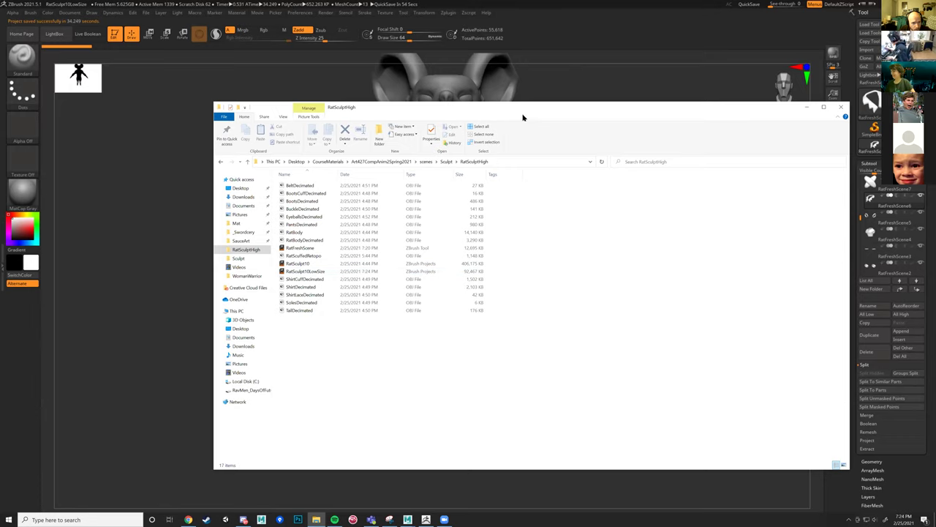
pyautogui.click(592, 34)
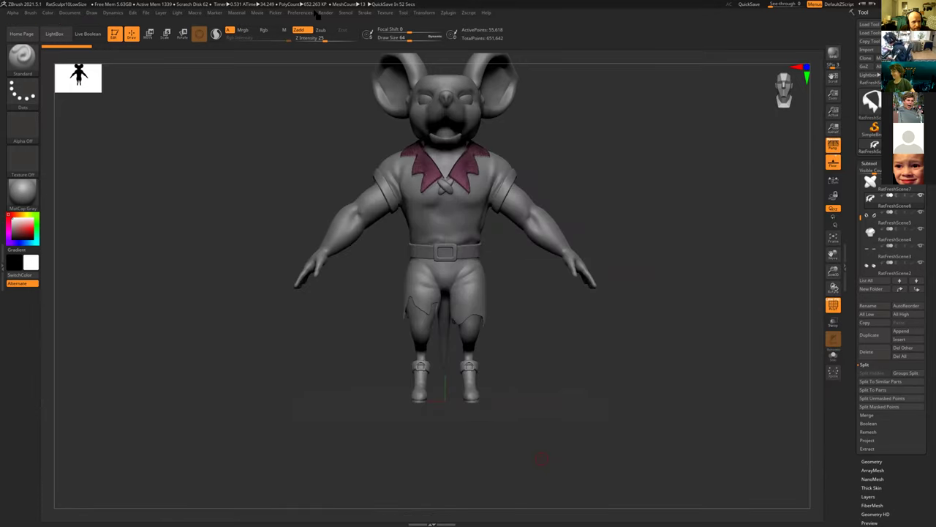
# Find the commands for deleting a tool's undo history and examine what they do.
pyautogui.click(132, 14)
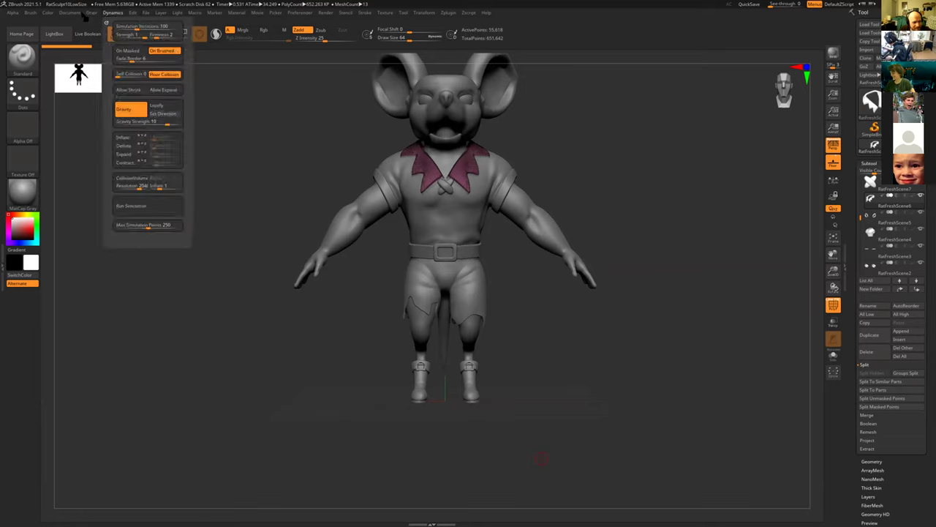
pyautogui.moveTo(63, 22)
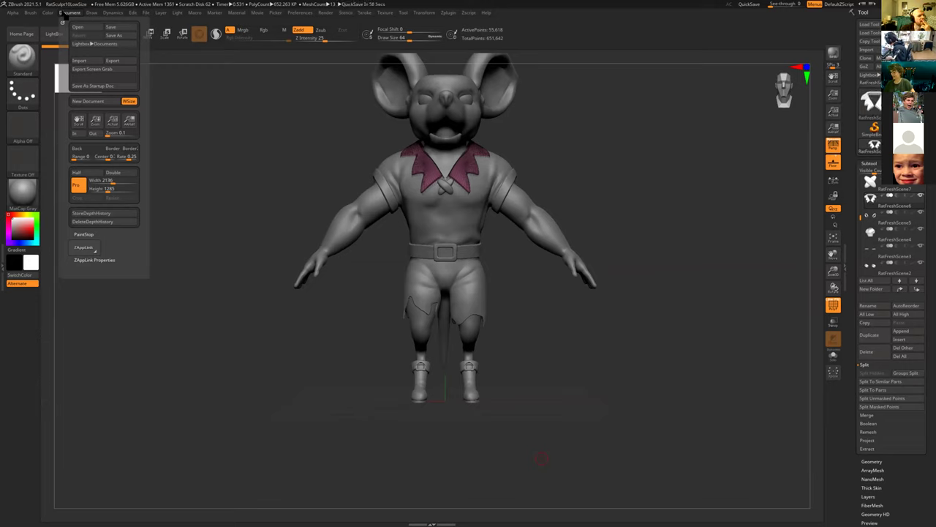
pyautogui.moveTo(92, 15)
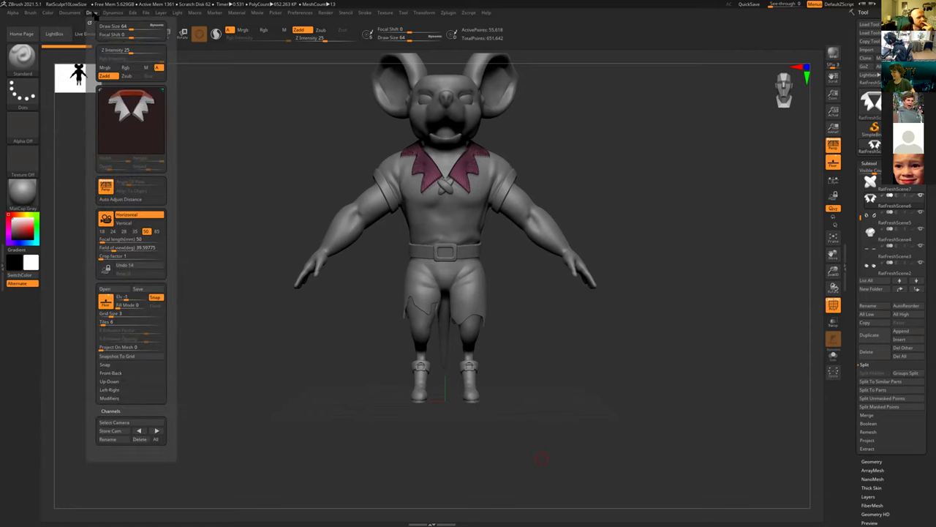
pyautogui.moveTo(30, 15)
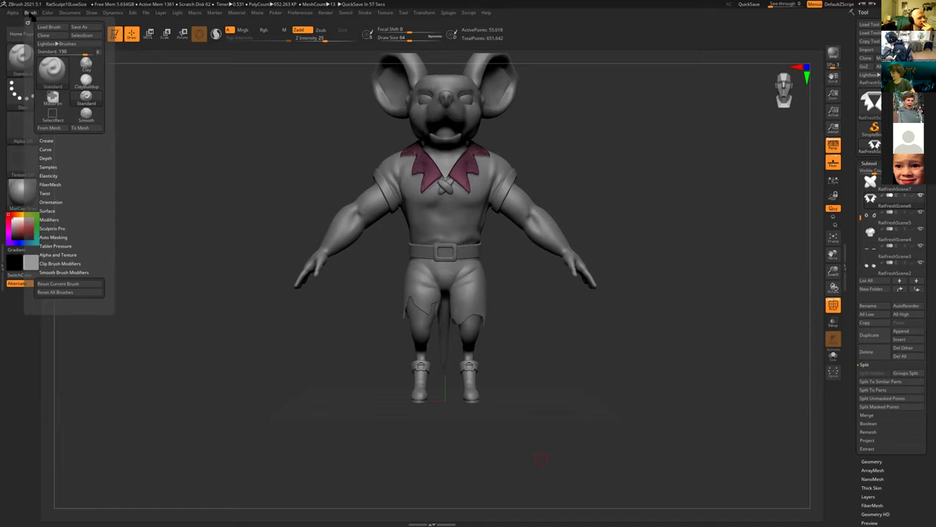
pyautogui.moveTo(147, 15)
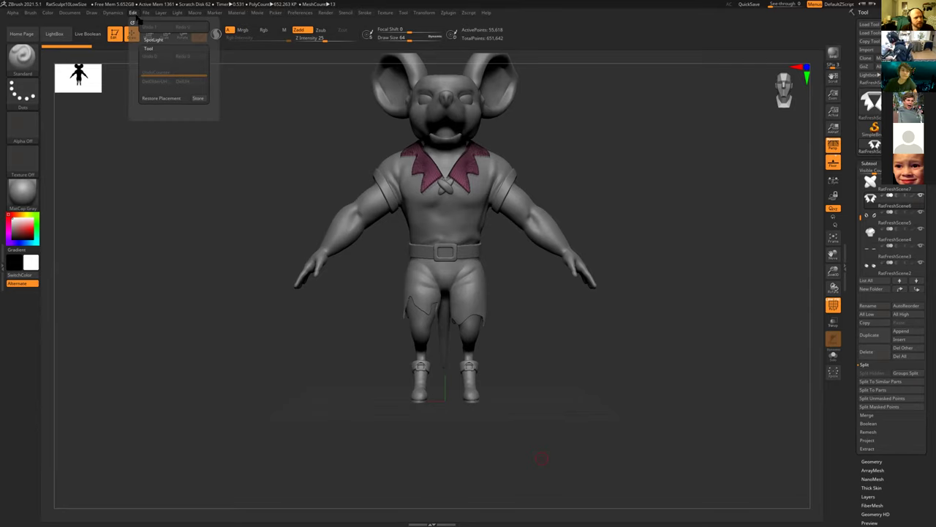
pyautogui.click(158, 81)
pyautogui.click(159, 81)
pyautogui.click(160, 81)
pyautogui.press('ctrl')
pyautogui.press('ctrl')
pyautogui.click(179, 82)
pyautogui.click(179, 82)
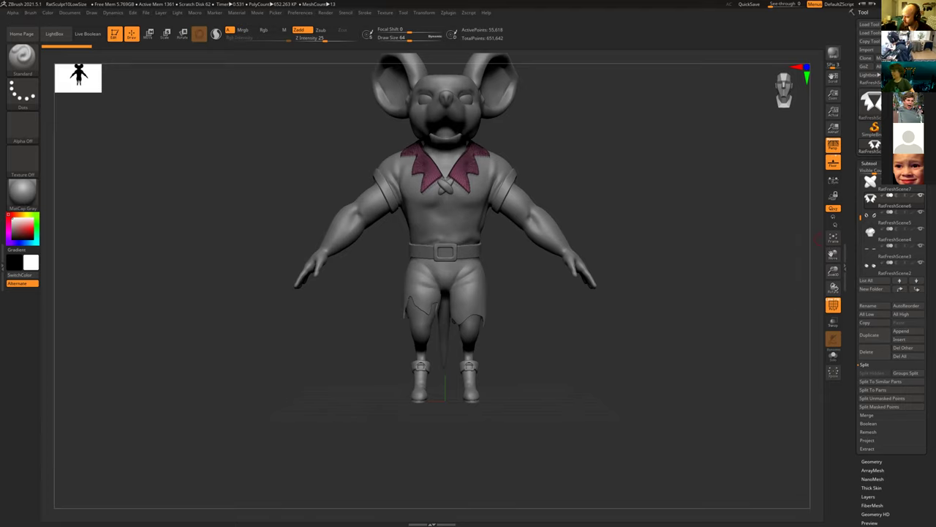
# Switch to Discord and open the art-sharing-channel to view the students' posted sculpts.
pyautogui.hotkey('alt', 'Tab')
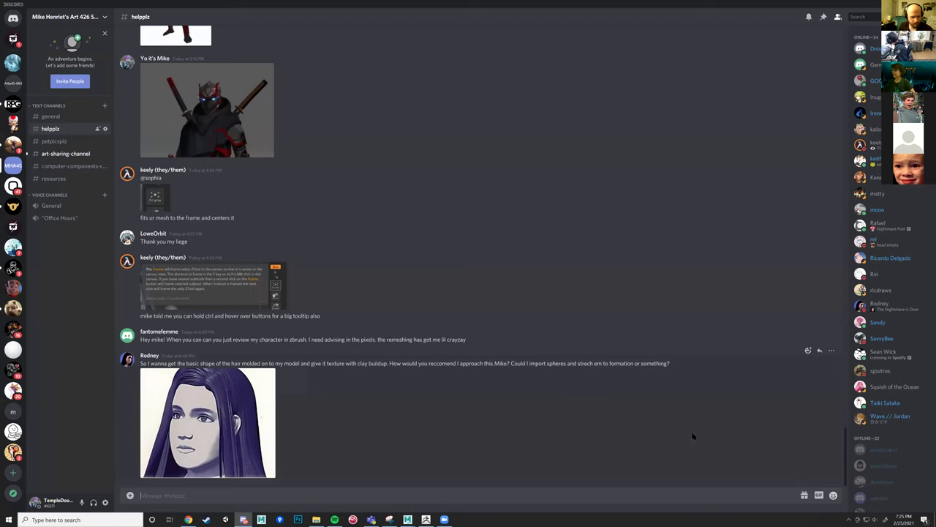
pyautogui.click(65, 154)
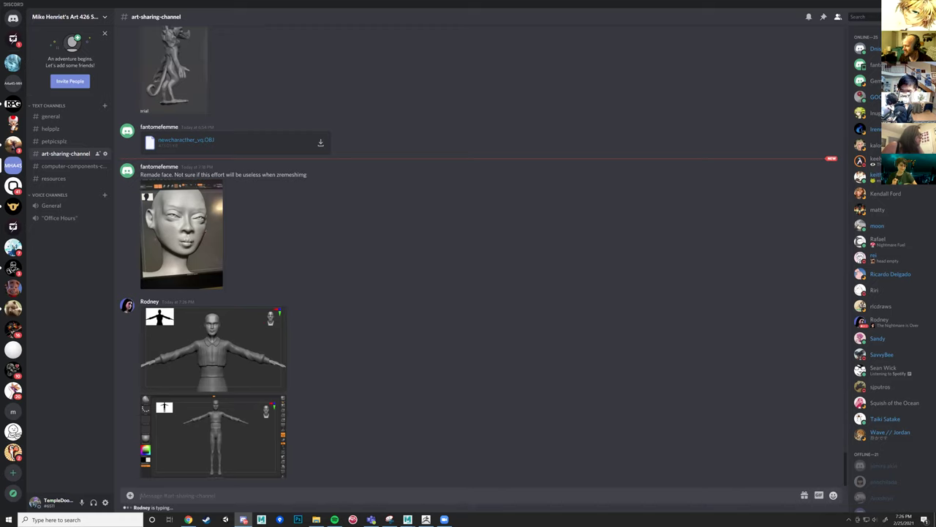
# View the newly posted sculpts of the collared-shirt figure in the art-sharing-channel at larger size.
pyautogui.scroll(2, 659, 449)
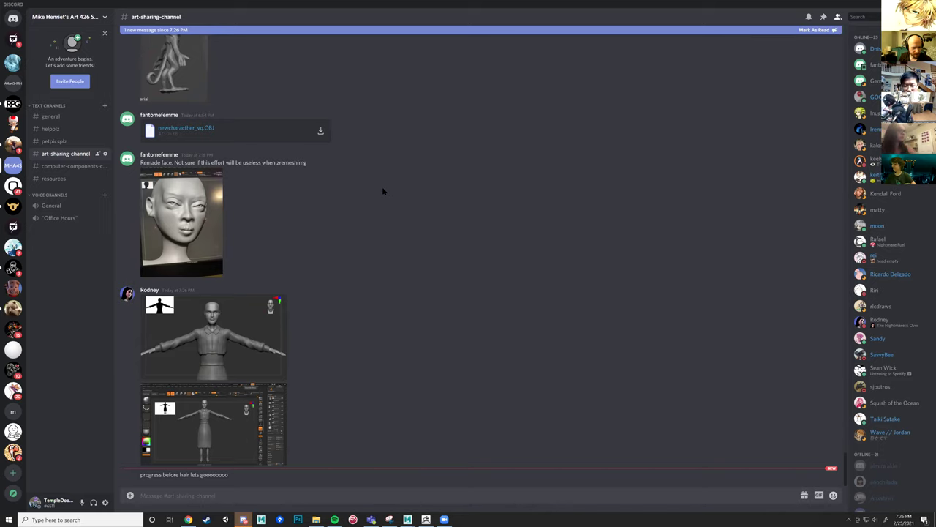
pyautogui.click(224, 353)
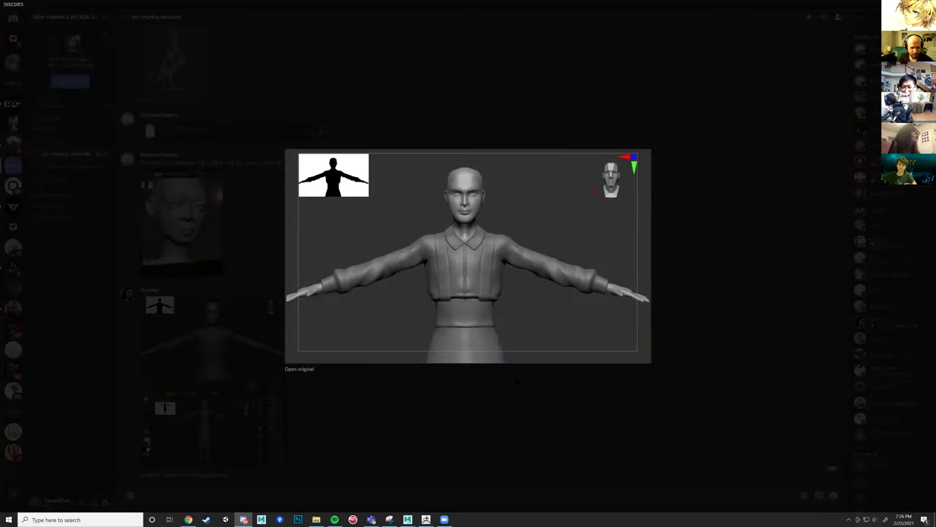
pyautogui.click(414, 416)
pyautogui.click(213, 424)
pyautogui.click(359, 113)
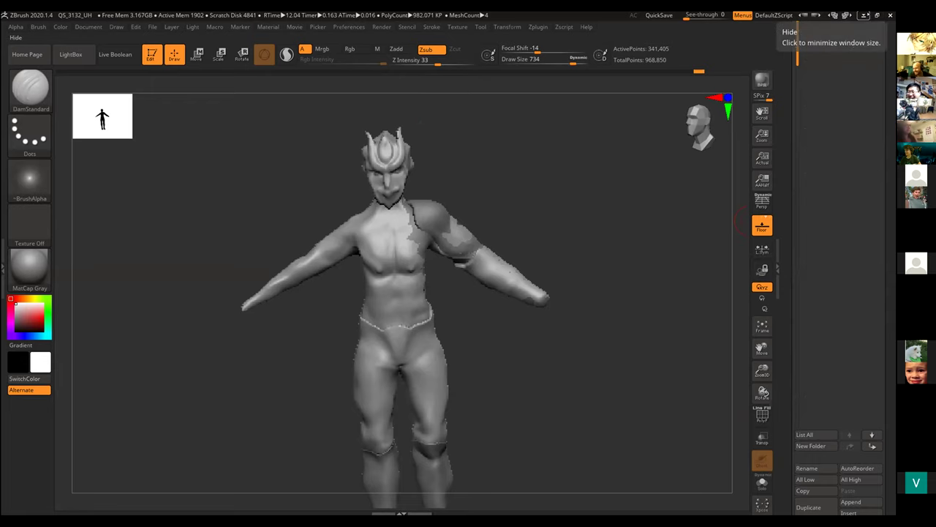
# Switch to the shared ZBrush window and examine the samurai figure's shoulder, arm and torso from the front and side.
pyautogui.click(878, 16)
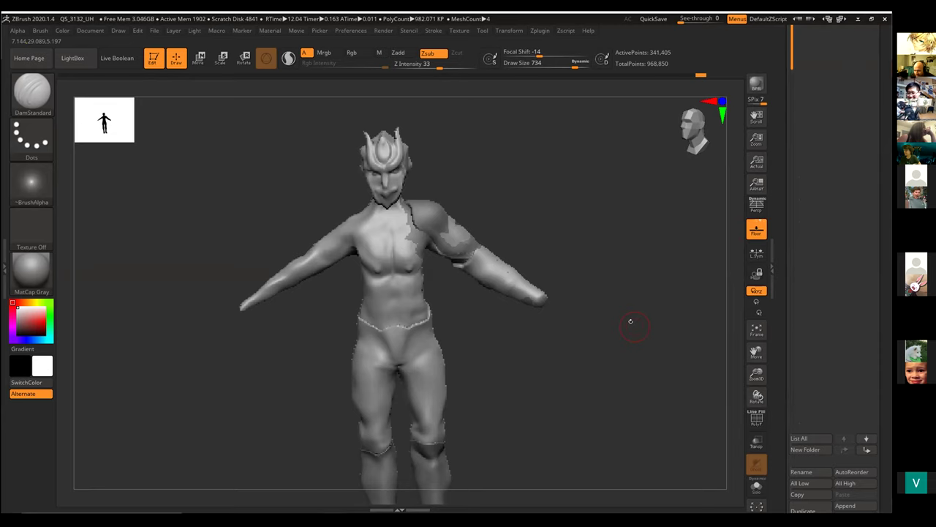
pyautogui.moveTo(632, 321)
pyautogui.mouseDown()
pyautogui.moveTo(600, 326)
pyautogui.moveTo(631, 326)
pyautogui.mouseUp()
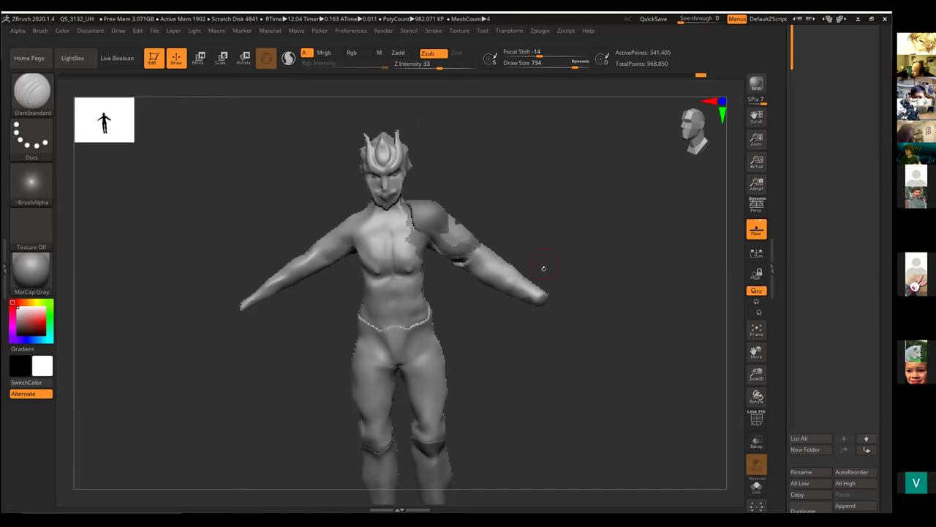
pyautogui.moveTo(520, 346)
pyautogui.mouseDown()
pyautogui.moveTo(643, 347)
pyautogui.moveTo(529, 351)
pyautogui.moveTo(607, 351)
pyautogui.moveTo(528, 348)
pyautogui.moveTo(572, 351)
pyautogui.moveTo(542, 338)
pyautogui.moveTo(556, 357)
pyautogui.moveTo(537, 351)
pyautogui.mouseUp()
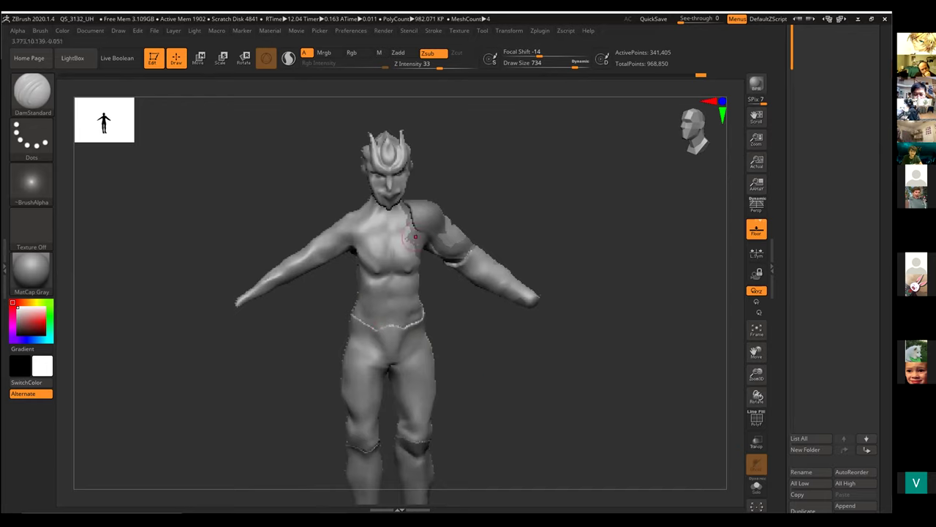
pyautogui.moveTo(484, 208)
pyautogui.mouseDown()
pyautogui.moveTo(443, 215)
pyautogui.moveTo(513, 207)
pyautogui.moveTo(410, 214)
pyautogui.moveTo(521, 224)
pyautogui.mouseUp()
pyautogui.moveTo(460, 219)
pyautogui.mouseDown()
pyautogui.moveTo(542, 174)
pyautogui.moveTo(560, 188)
pyautogui.moveTo(342, 243)
pyautogui.moveTo(475, 220)
pyautogui.mouseUp()
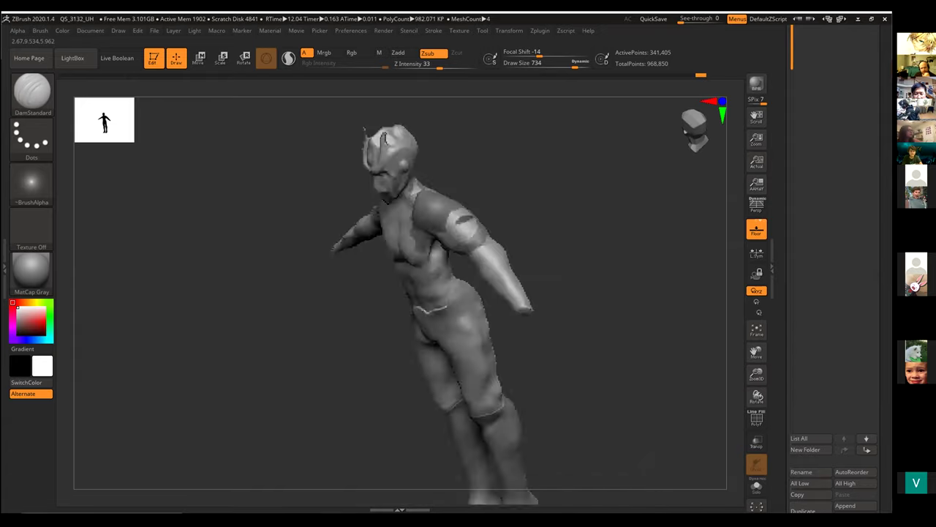
pyautogui.click(686, 131)
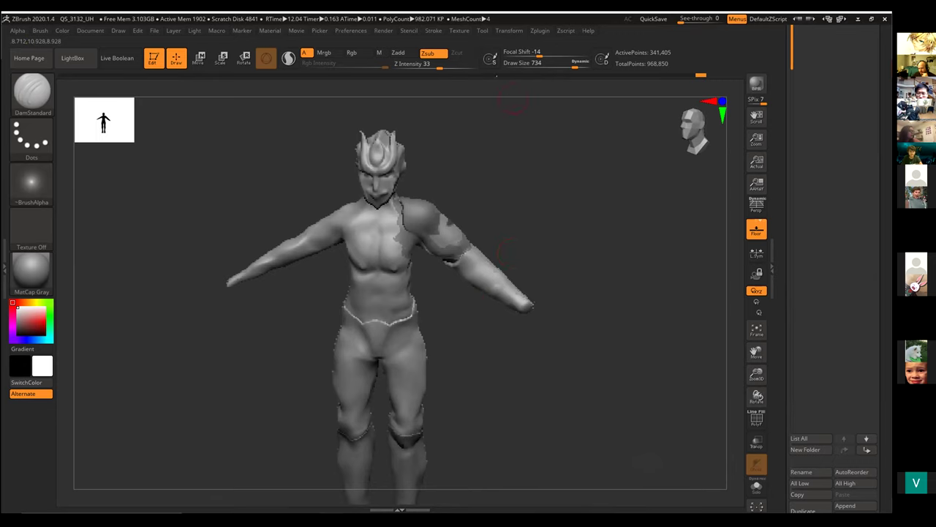
# Make the Merged_samurai z brush model1 tool active and inspect the merged figure.
pyautogui.click(482, 30)
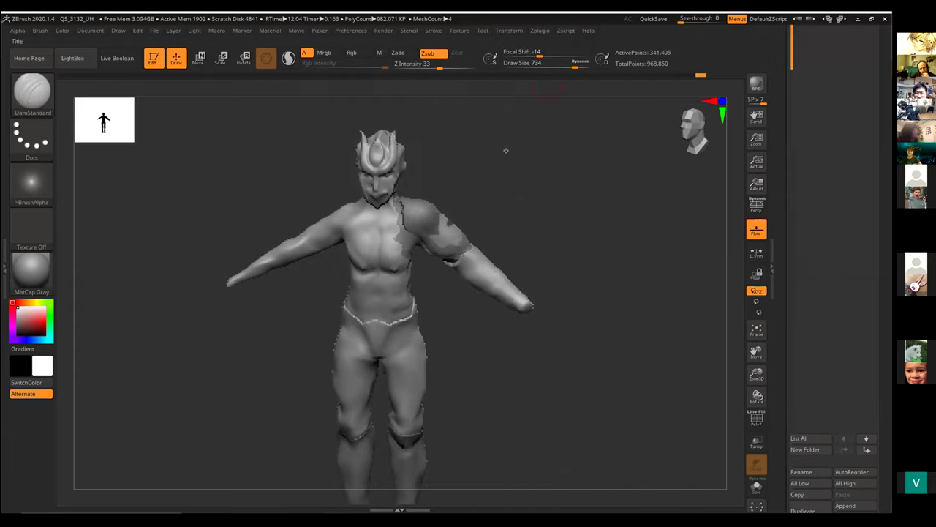
pyautogui.click(482, 30)
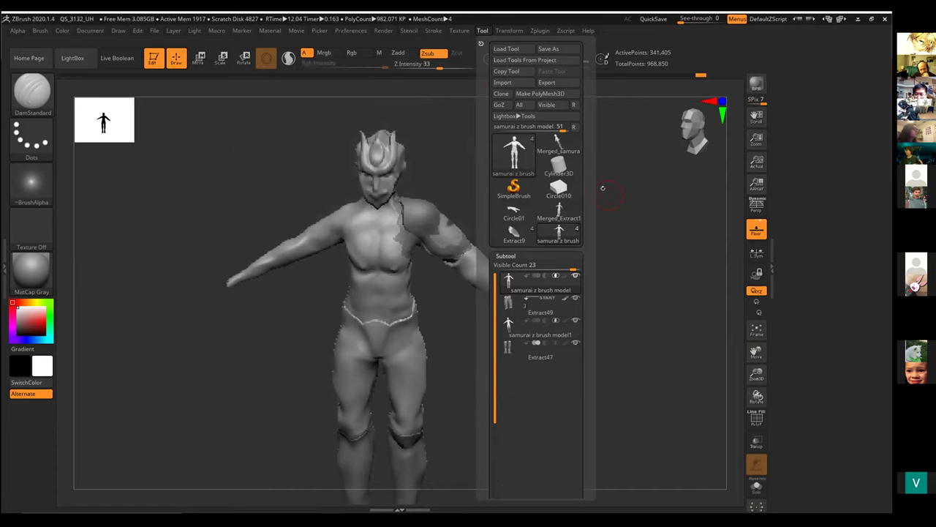
pyautogui.moveTo(577, 155)
pyautogui.click(570, 148)
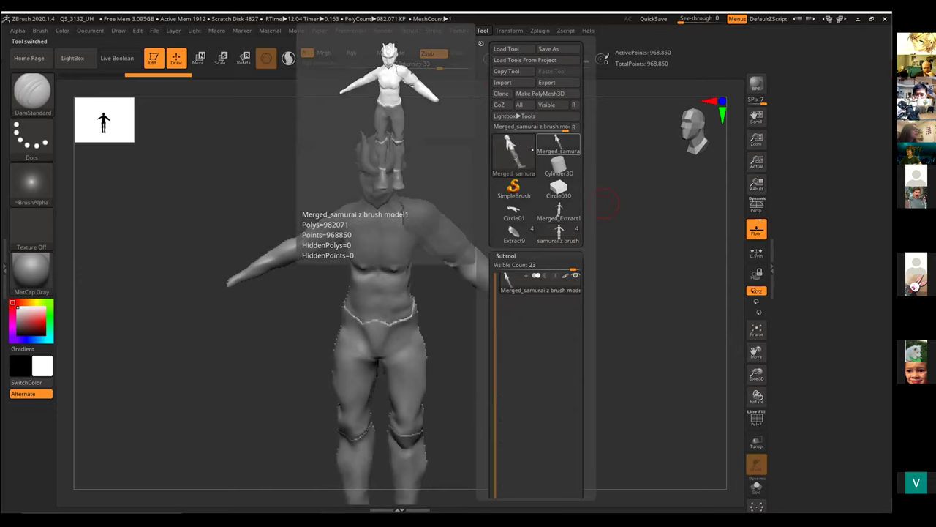
pyautogui.click(518, 150)
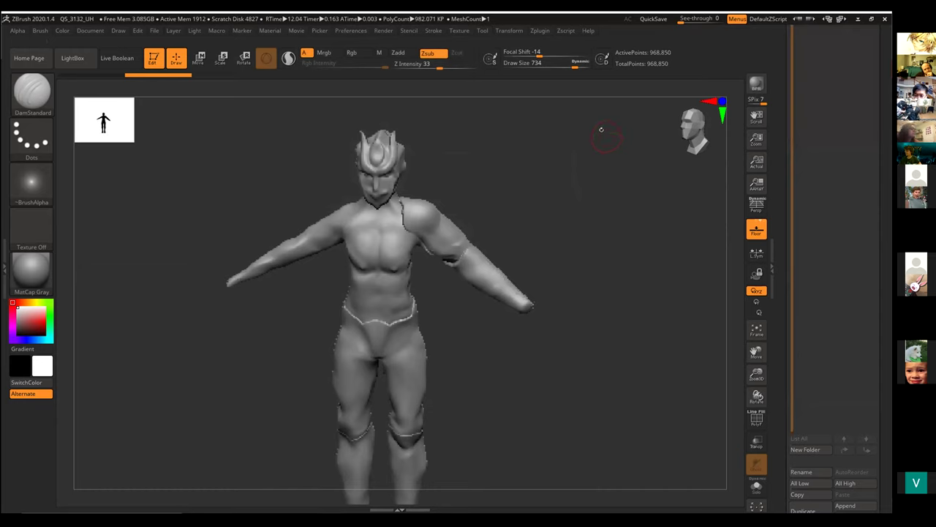
pyautogui.moveTo(602, 151); pyautogui.dragTo(602, 151)
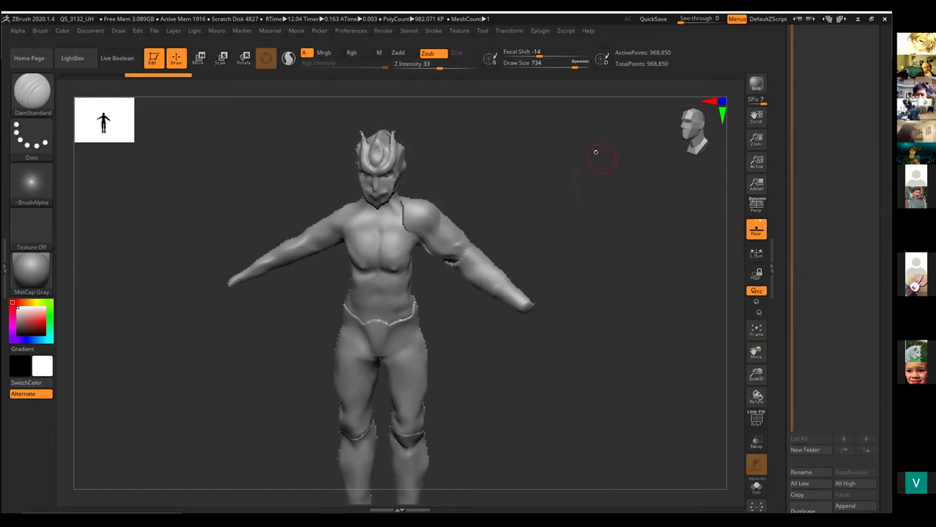
# Make the four-part samurai z brush model tool active again and review its subtool list and commands.
pyautogui.click(482, 31)
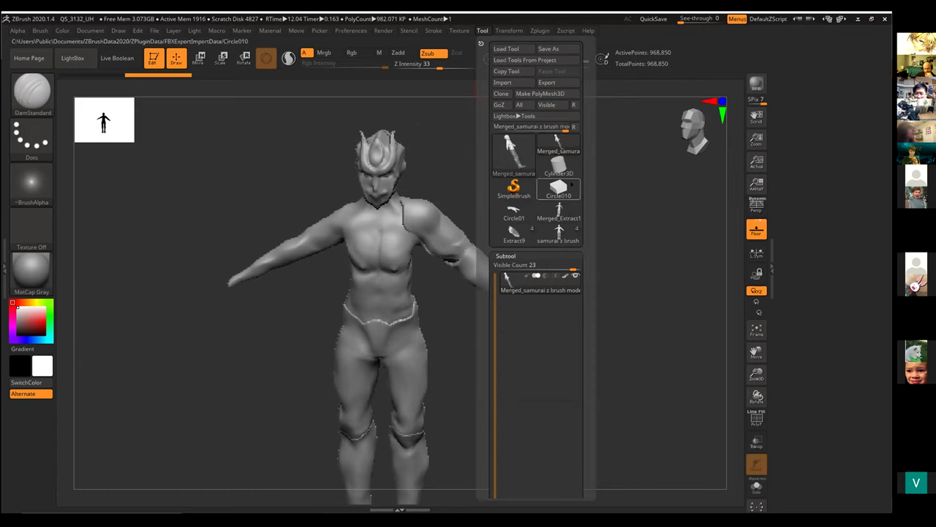
pyautogui.moveTo(532, 176)
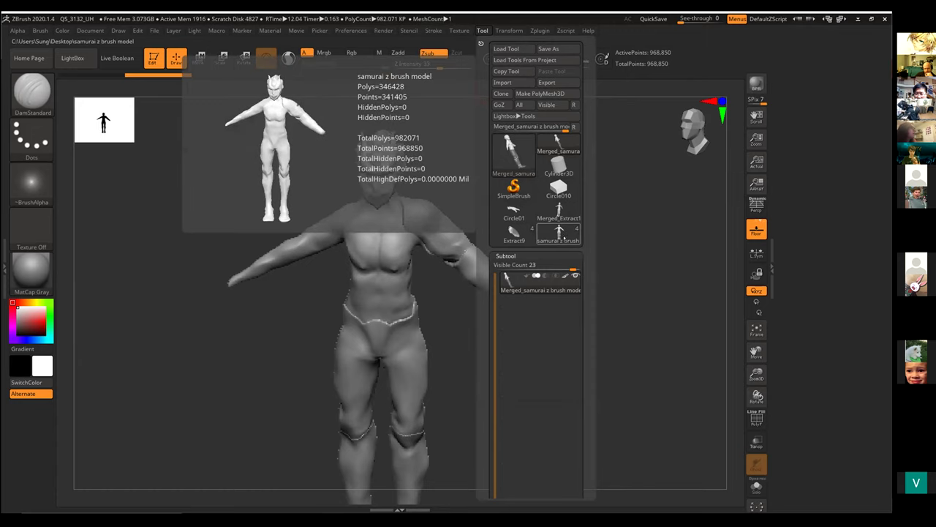
pyautogui.click(567, 239)
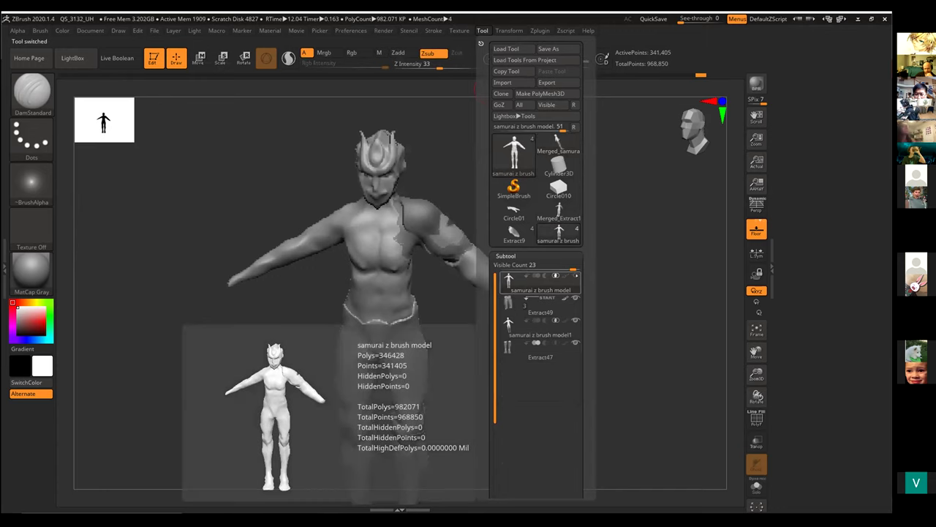
pyautogui.moveTo(591, 260); pyautogui.dragTo(591, 247)
pyautogui.scroll(-8, 591, 247)
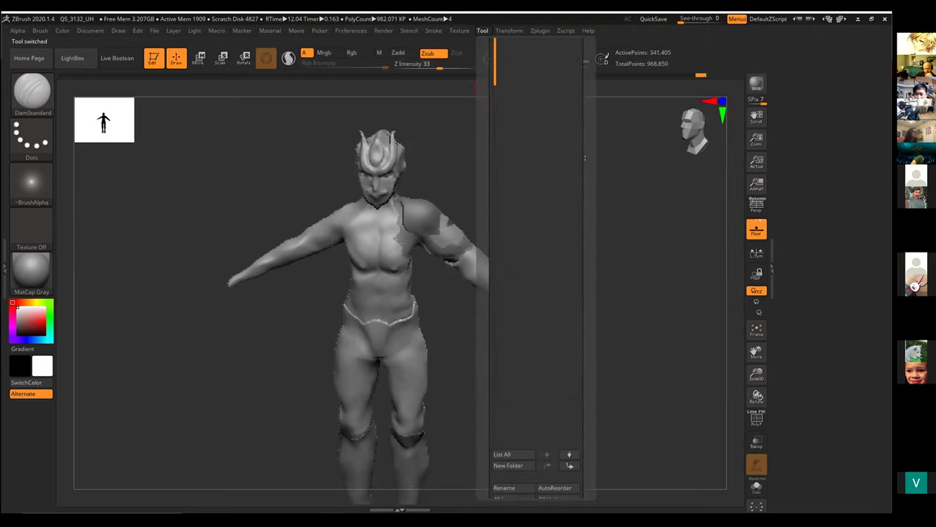
pyautogui.scroll(-5, 585, 165)
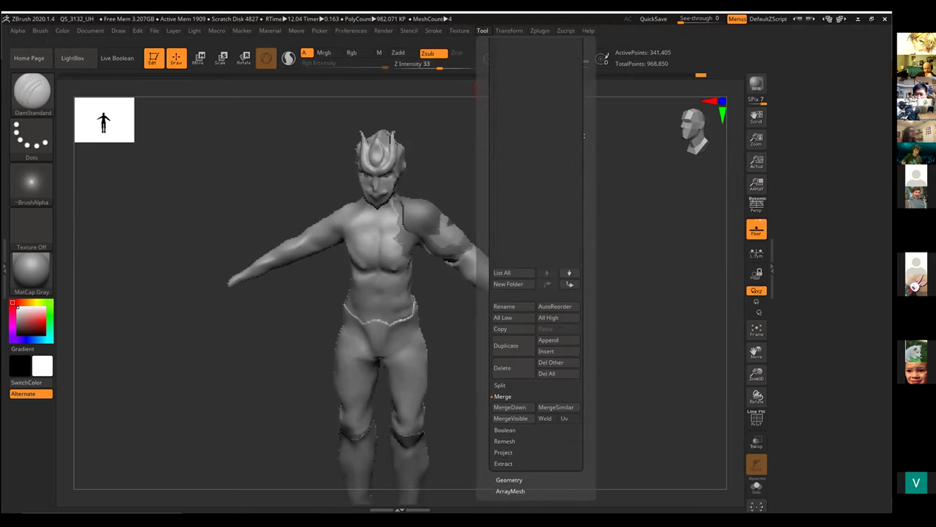
pyautogui.scroll(15, 583, 146)
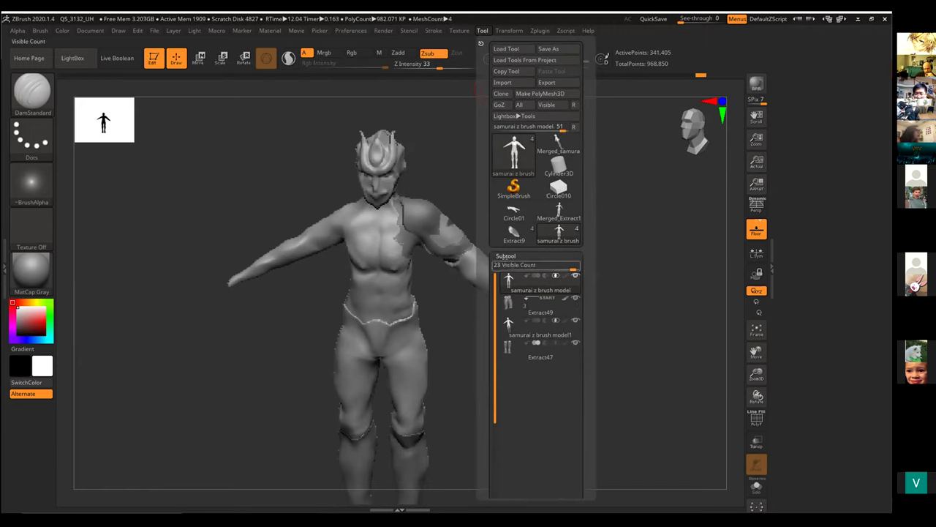
# Hide the duplicate body subtool samurai z brush model1 and check the figure from the side.
pyautogui.moveTo(565, 277)
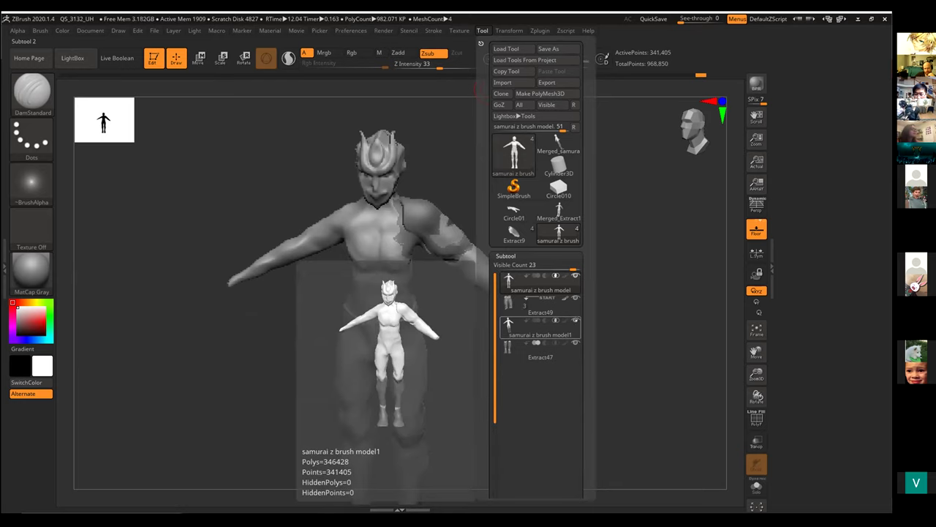
pyautogui.click(575, 320)
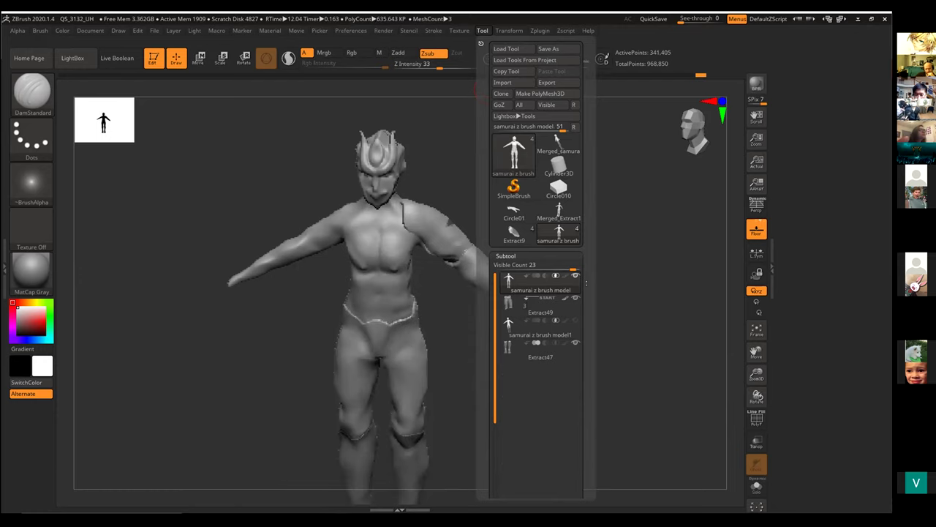
pyautogui.moveTo(595, 231); pyautogui.dragTo(575, 245)
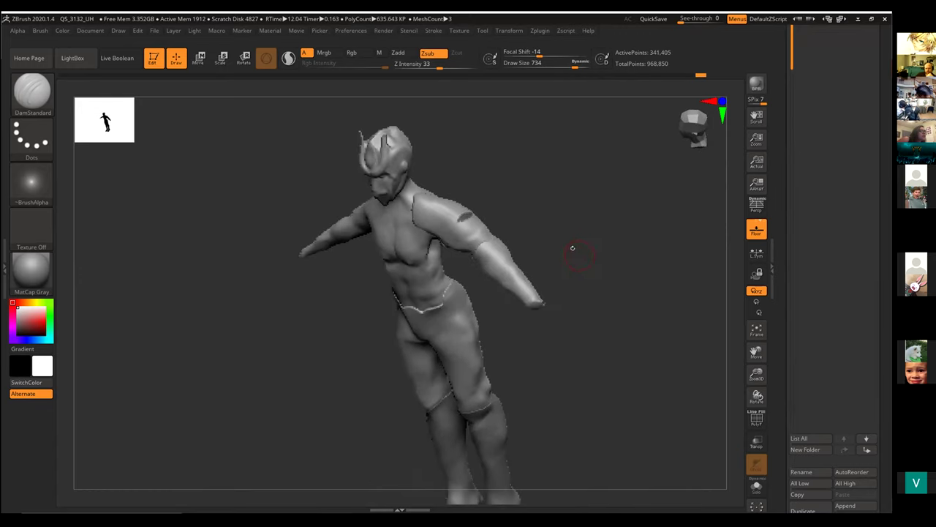
# Undo the last sculpting edits on the samurai body and check the shoulder and arm from the side and front.
pyautogui.press('ctrl')
pyautogui.hotkey('ctrl', 'z')
pyautogui.hotkey('ctrl', 'z')
pyautogui.hotkey('ctrl', 'z')
pyautogui.moveTo(551, 215); pyautogui.dragTo(512, 234)
pyautogui.moveTo(475, 443); pyautogui.dragTo(550, 209)
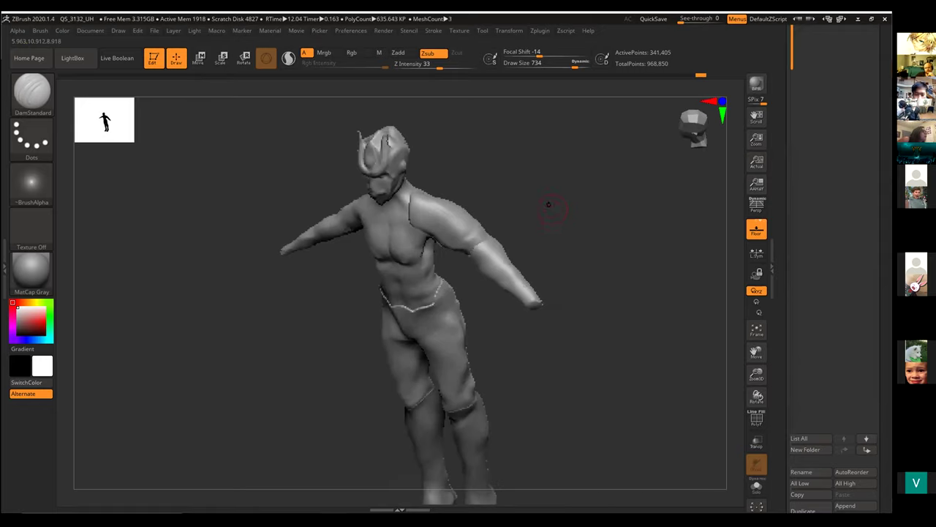
pyautogui.moveTo(537, 219)
pyautogui.mouseDown()
pyautogui.moveTo(563, 220)
pyautogui.moveTo(512, 213)
pyautogui.moveTo(544, 209)
pyautogui.mouseUp()
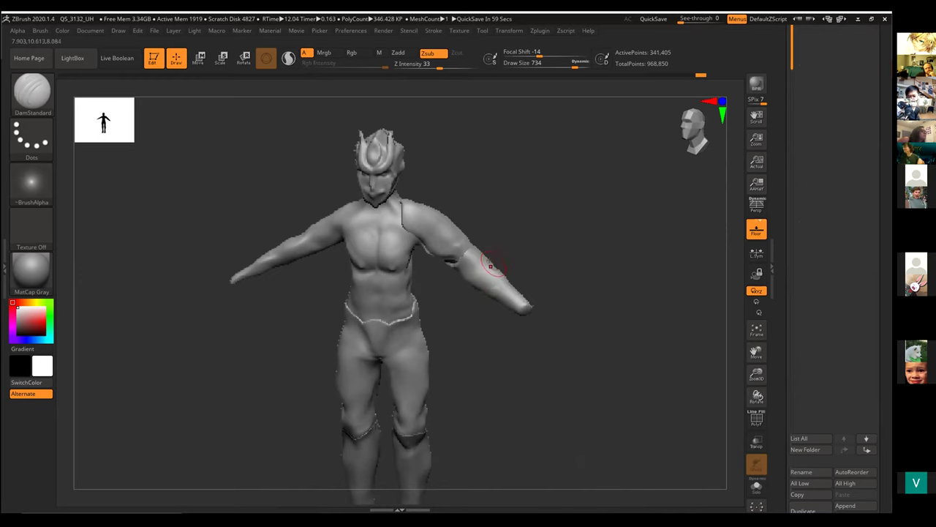
pyautogui.moveTo(513, 253); pyautogui.dragTo(492, 275)
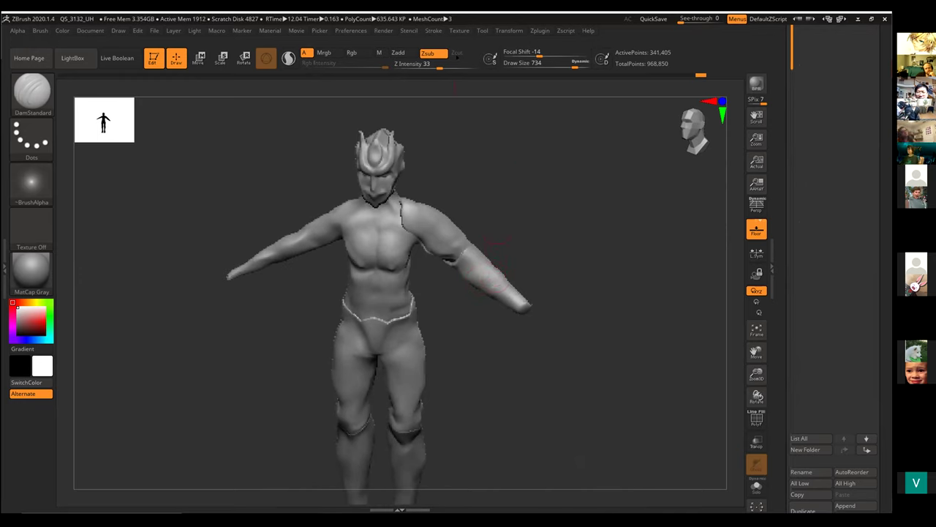
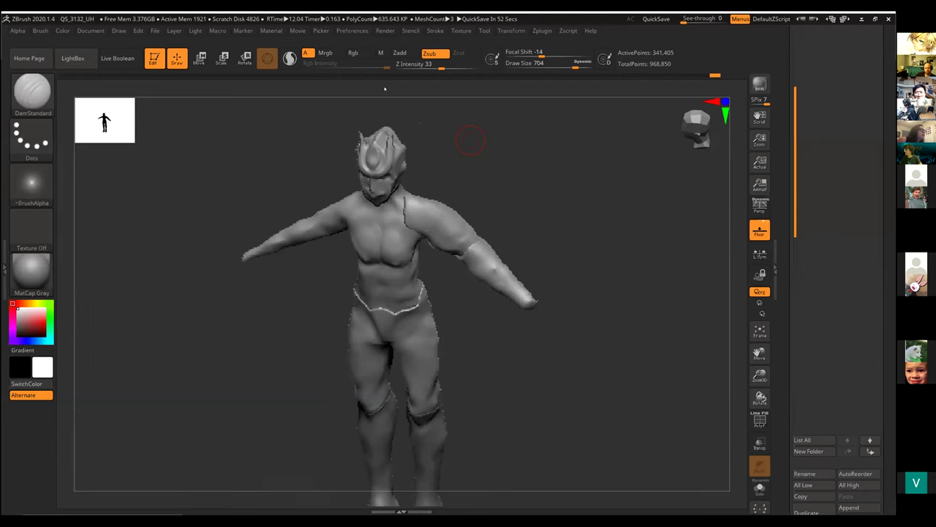
# Set the subtool list's Visible Count to 4.
pyautogui.moveTo(795, 119); pyautogui.dragTo(791, 97)
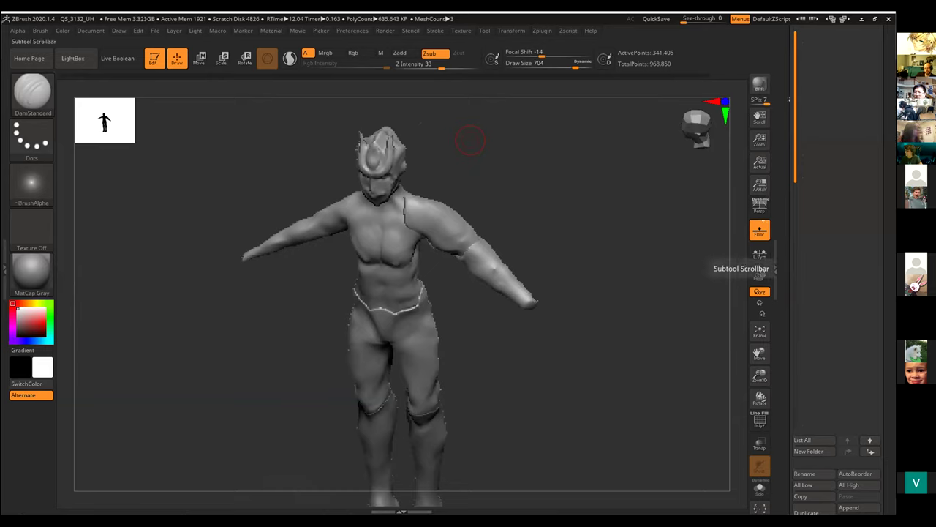
pyautogui.moveTo(789, 99); pyautogui.dragTo(783, 210)
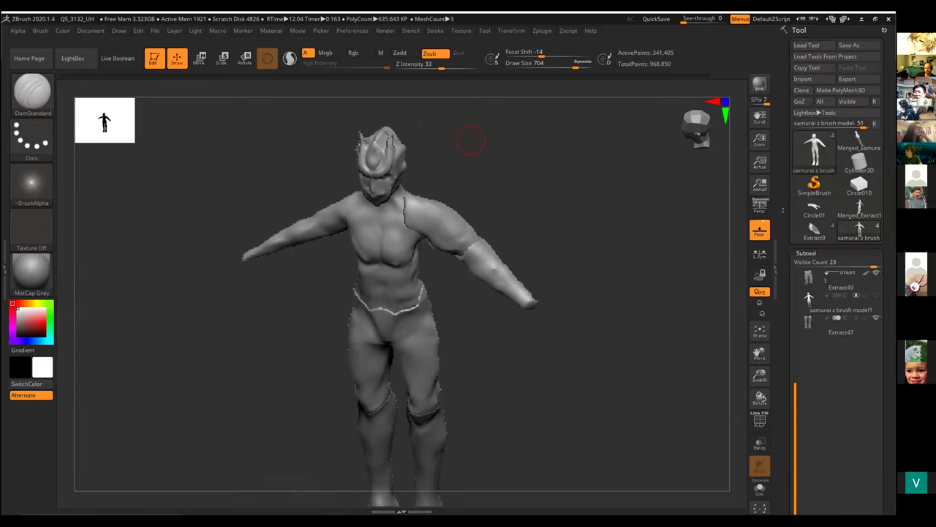
pyautogui.scroll(-5, 781, 198)
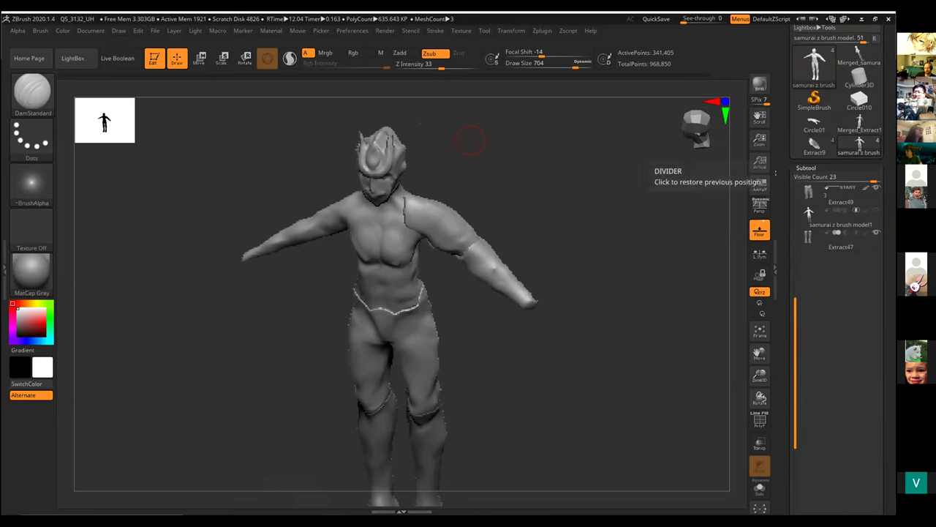
pyautogui.scroll(4, 781, 170)
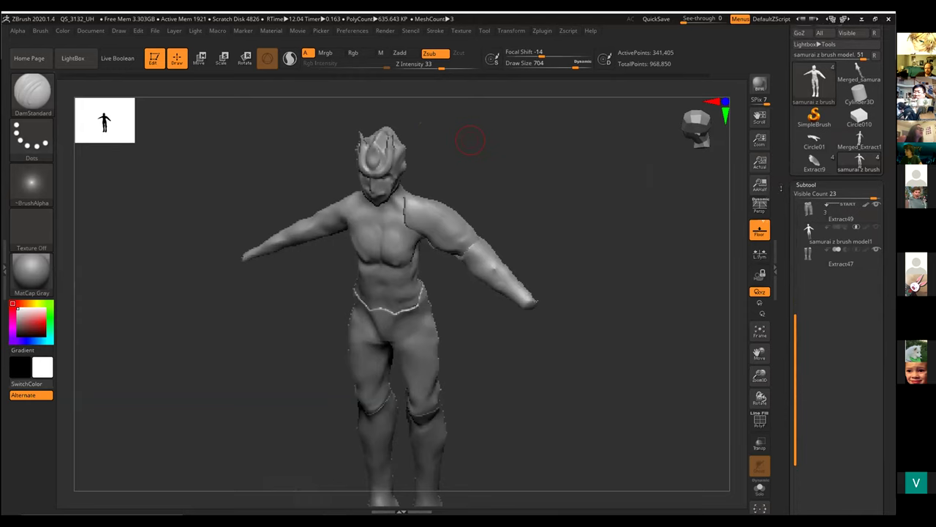
pyautogui.scroll(1, 783, 215)
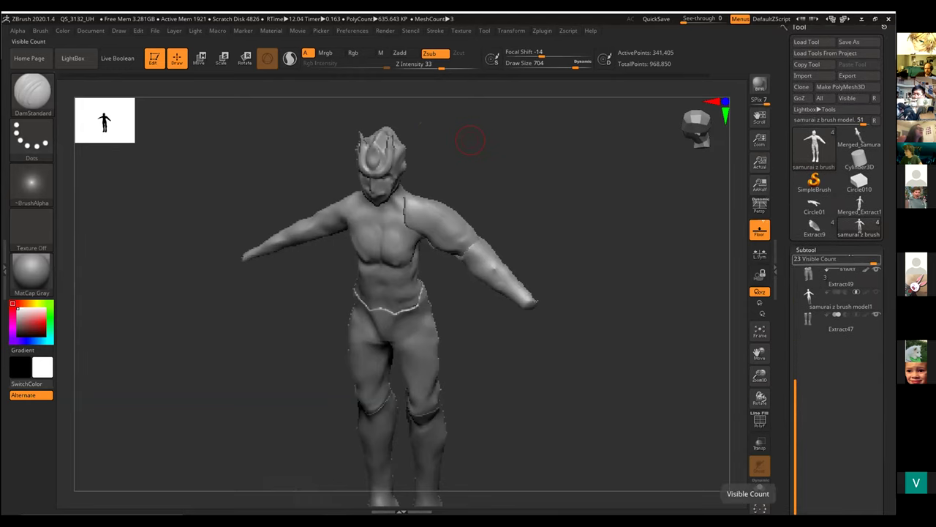
pyautogui.moveTo(866, 260); pyautogui.dragTo(799, 260)
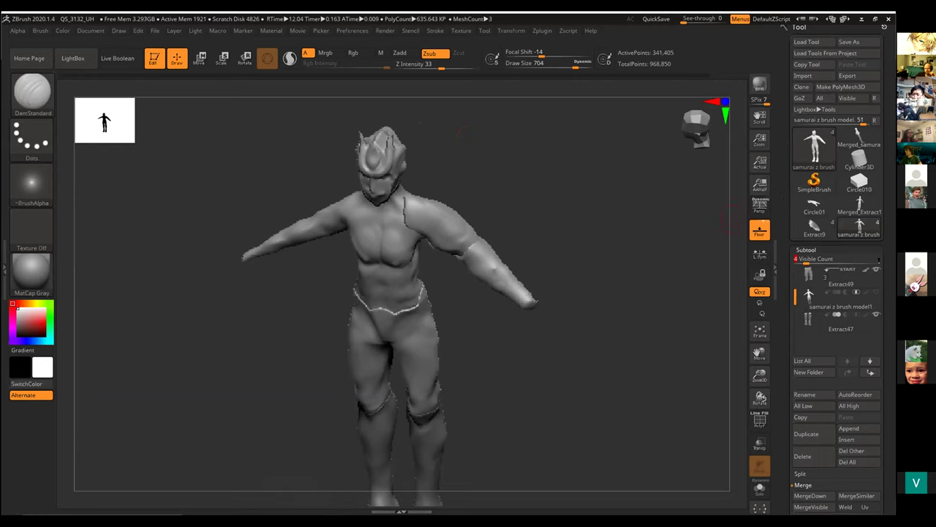
# Show the duplicate body subtool samurai z brush model1 again and delete it from the tool.
pyautogui.click(878, 269)
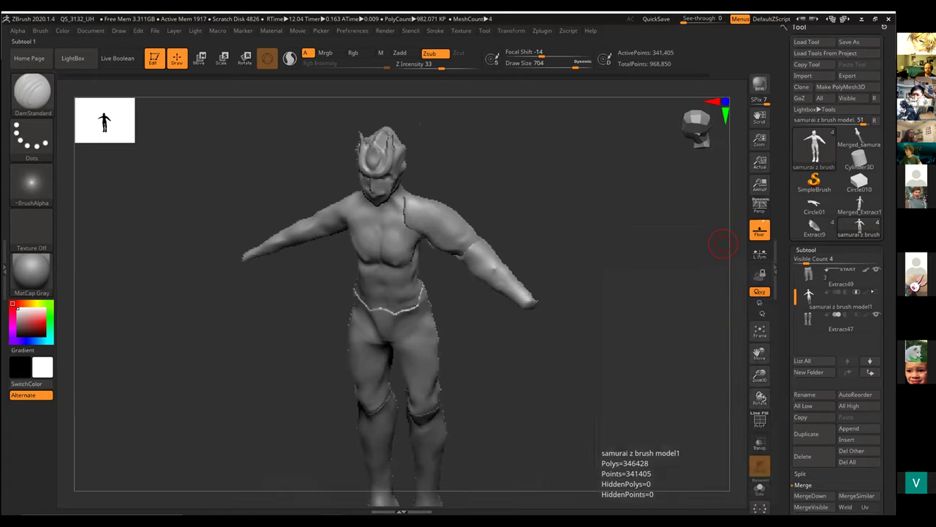
pyautogui.click(810, 296)
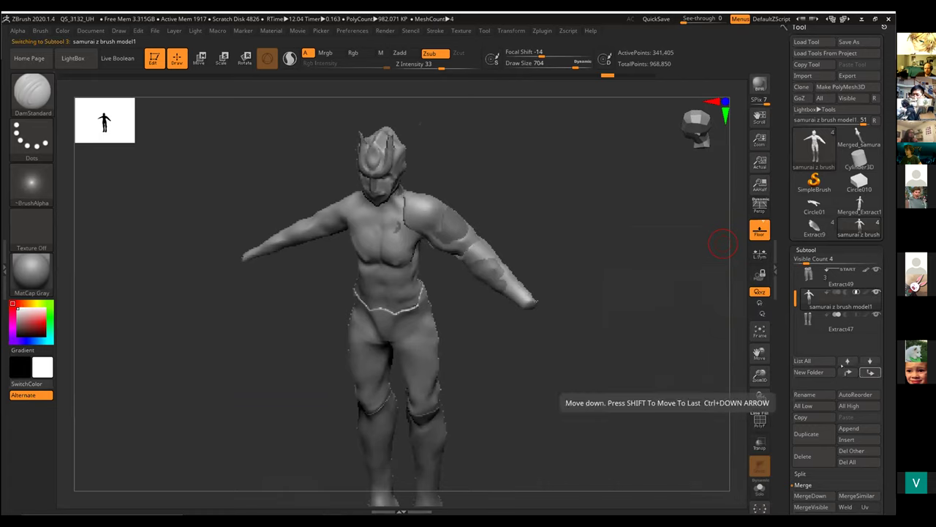
pyautogui.click(810, 456)
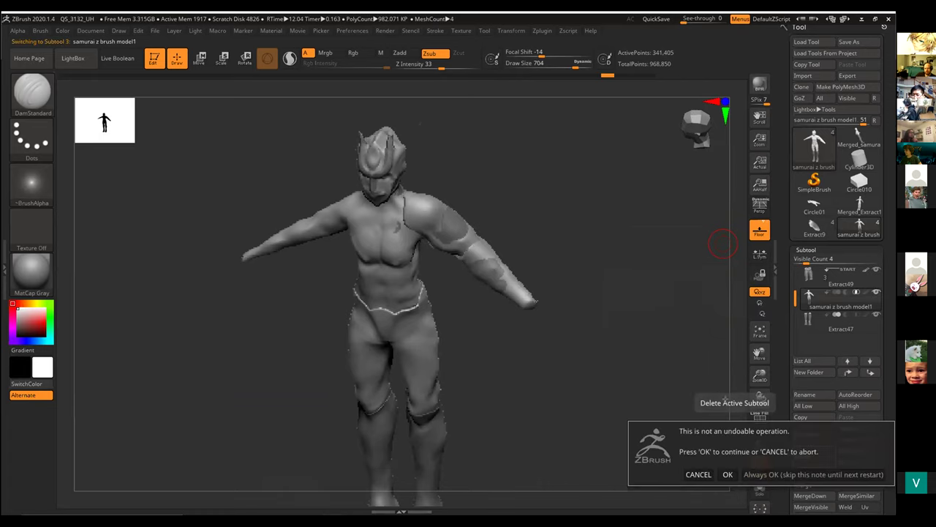
pyautogui.click(724, 474)
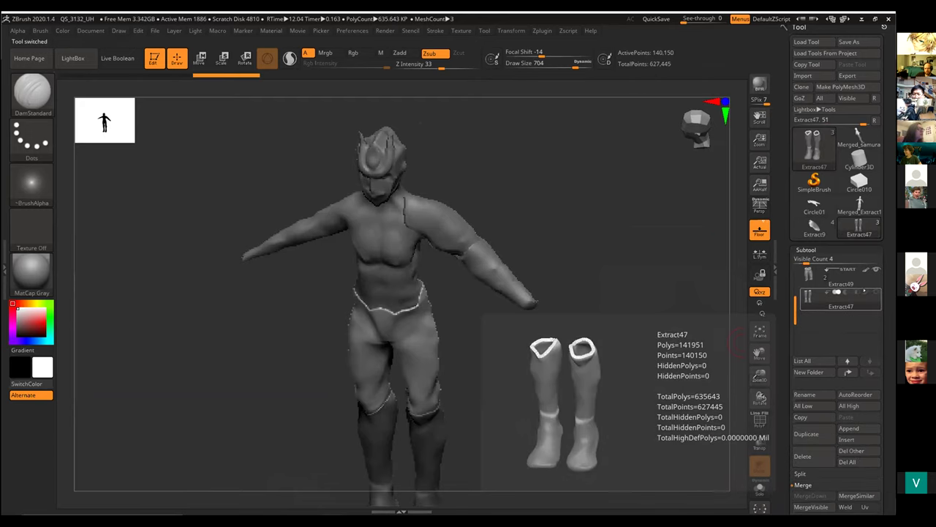
# Toggle the visibility of the boots subtool Extract47 to check which part of the figure it covers.
pyautogui.click(875, 269)
pyautogui.click(874, 270)
pyautogui.click(874, 269)
pyautogui.click(874, 269)
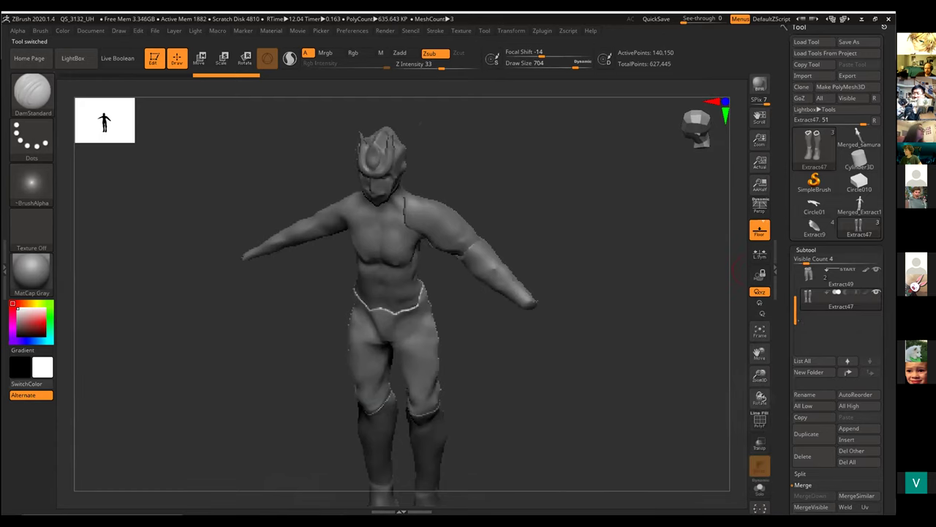
# Set the subtool list's visible count to 7 and bring its first subtool into view.
pyautogui.click(812, 259)
pyautogui.moveTo(814, 259); pyautogui.dragTo(816, 259)
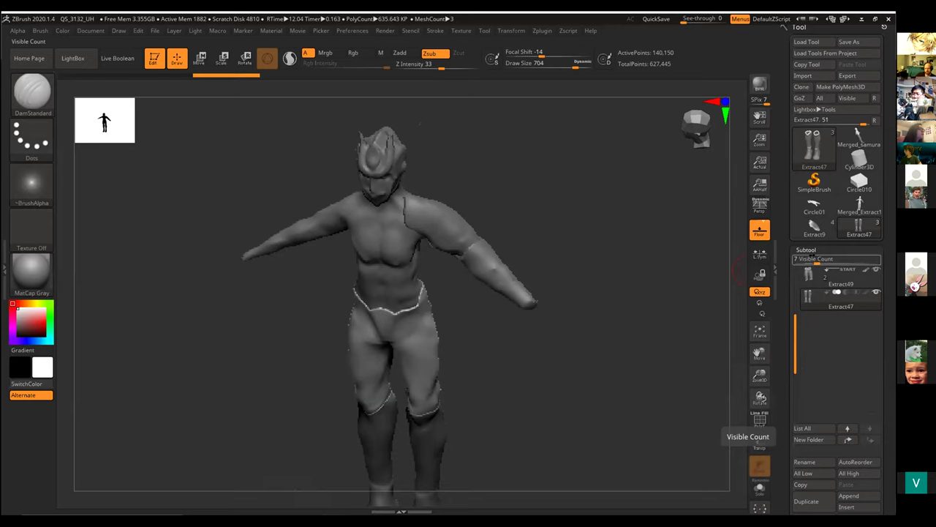
pyautogui.moveTo(795, 342); pyautogui.dragTo(796, 292)
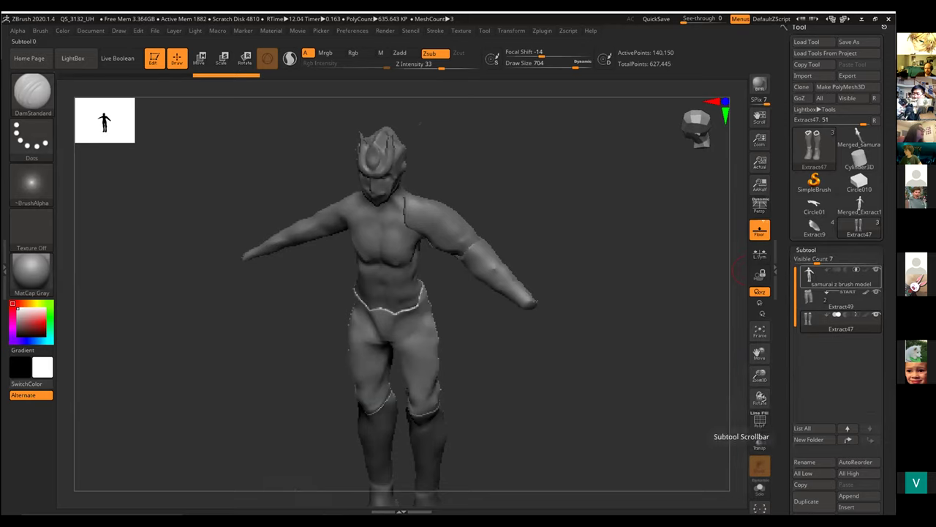
# Toggle the visibility of the samurai z brush model, Extract49 and Extract47 subtools to check which part each one holds.
pyautogui.click(876, 270)
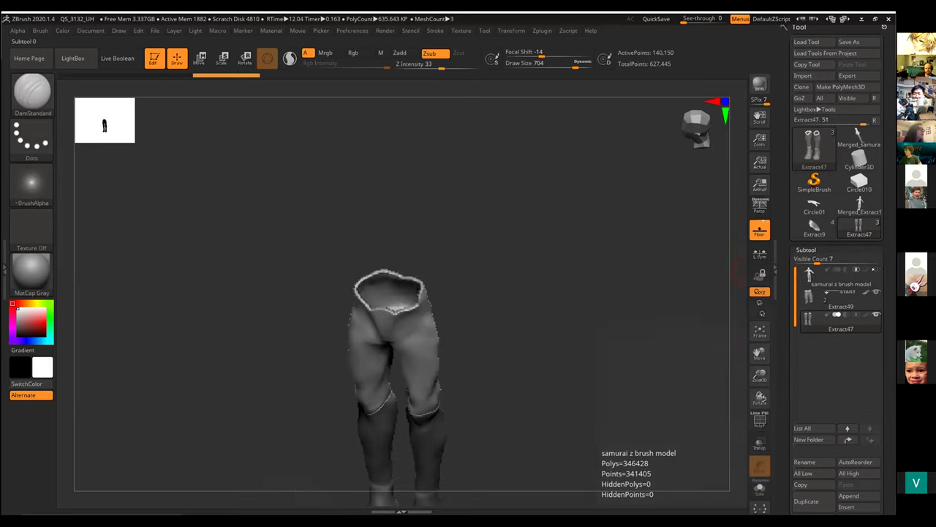
pyautogui.click(874, 269)
pyautogui.click(874, 270)
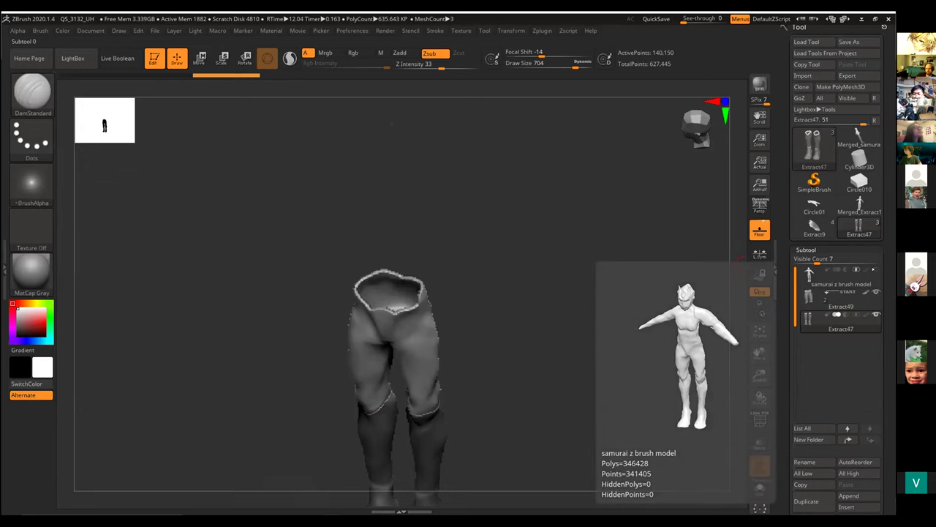
pyautogui.click(875, 269)
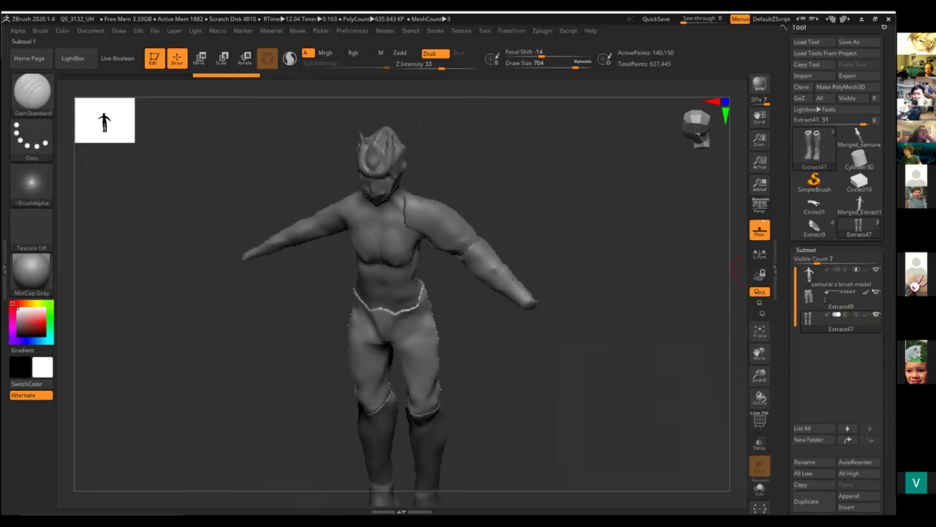
pyautogui.click(874, 291)
pyautogui.click(874, 291)
pyautogui.click(875, 315)
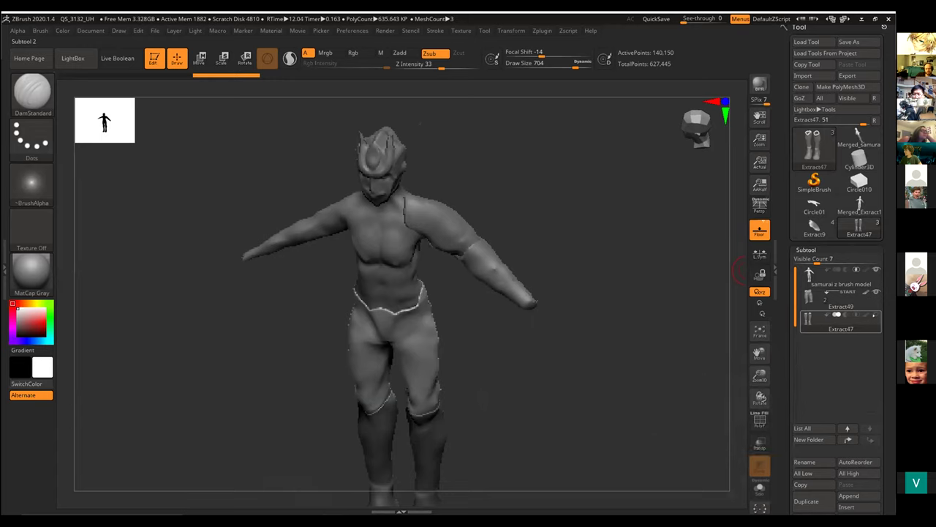
pyautogui.press('Up')
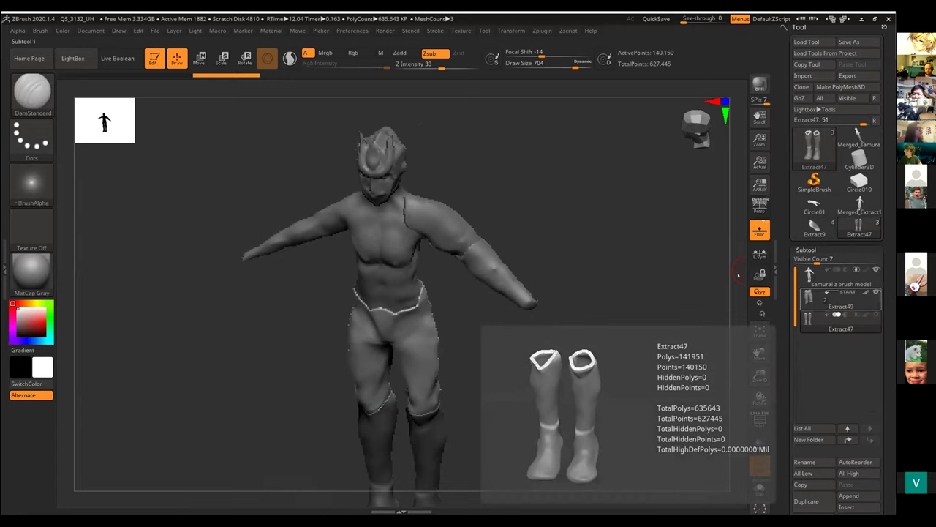
# Examine the samurai figure from several angles and inspect the preview and mesh details of the Extract47 boots subtool.
pyautogui.moveTo(710, 263); pyautogui.dragTo(694, 285)
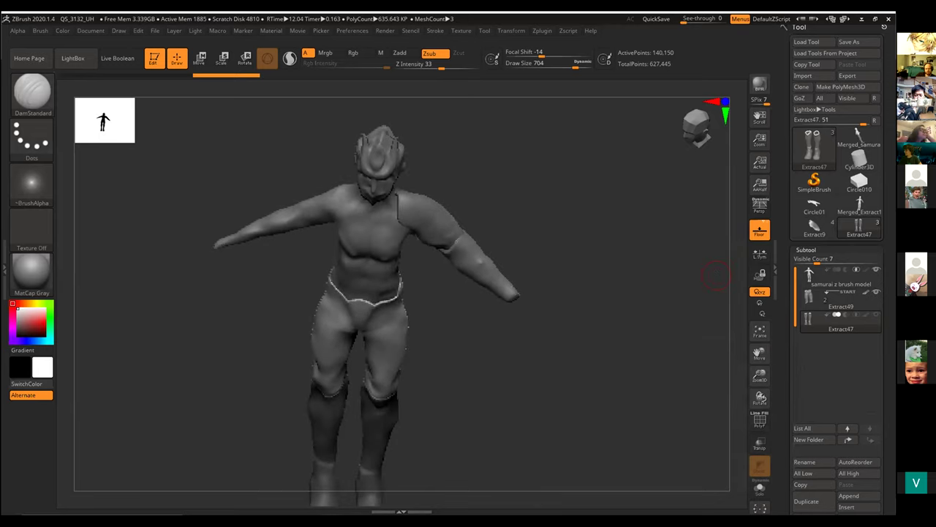
pyautogui.moveTo(446, 437); pyautogui.dragTo(438, 425)
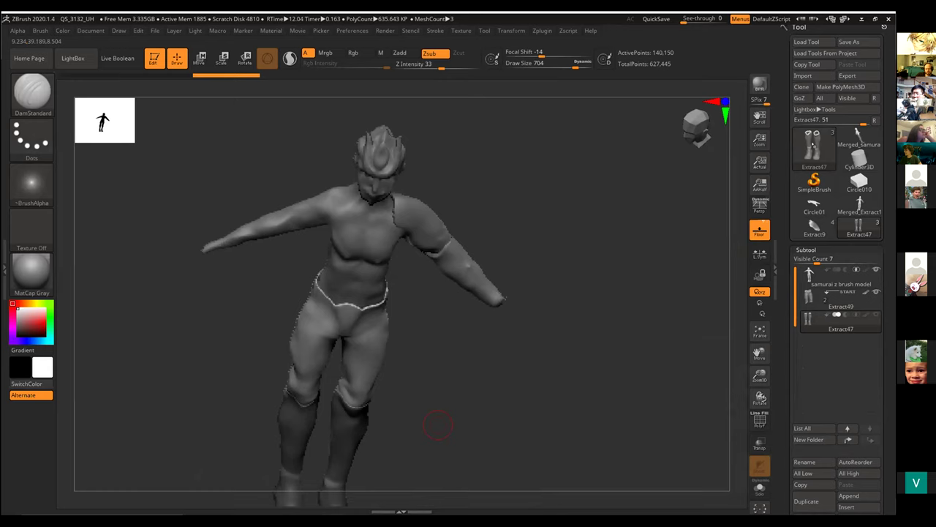
pyautogui.moveTo(813, 146)
pyautogui.moveTo(841, 319)
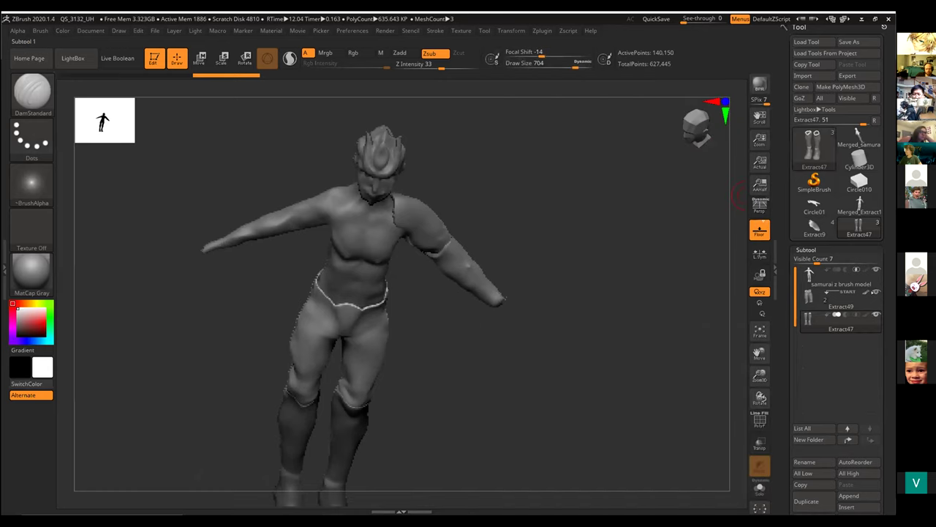
pyautogui.click(876, 314)
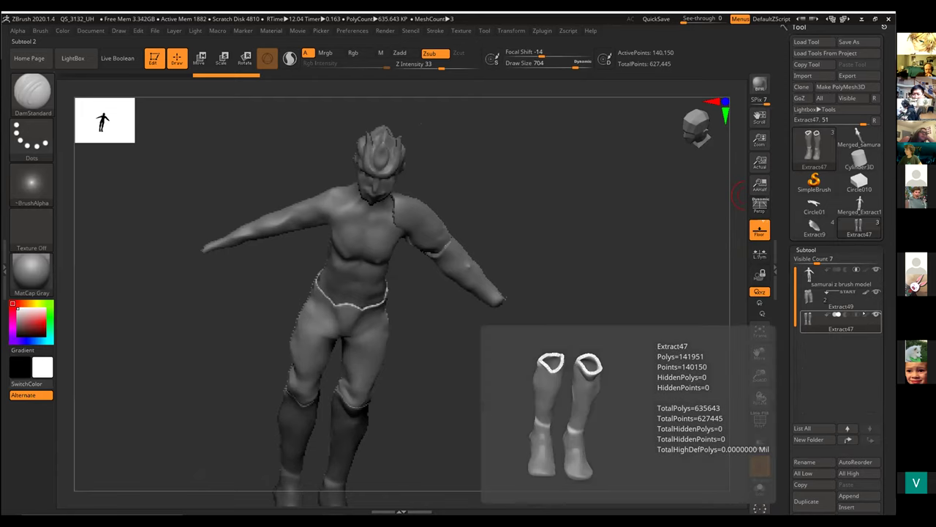
pyautogui.moveTo(717, 282)
pyautogui.mouseDown()
pyautogui.moveTo(714, 269)
pyautogui.moveTo(710, 282)
pyautogui.mouseUp()
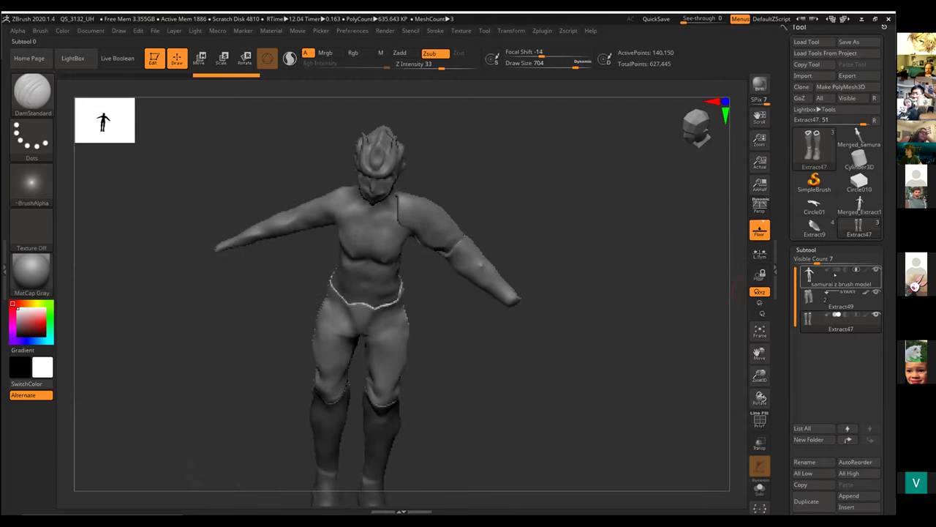
pyautogui.moveTo(841, 321)
pyautogui.moveTo(820, 166)
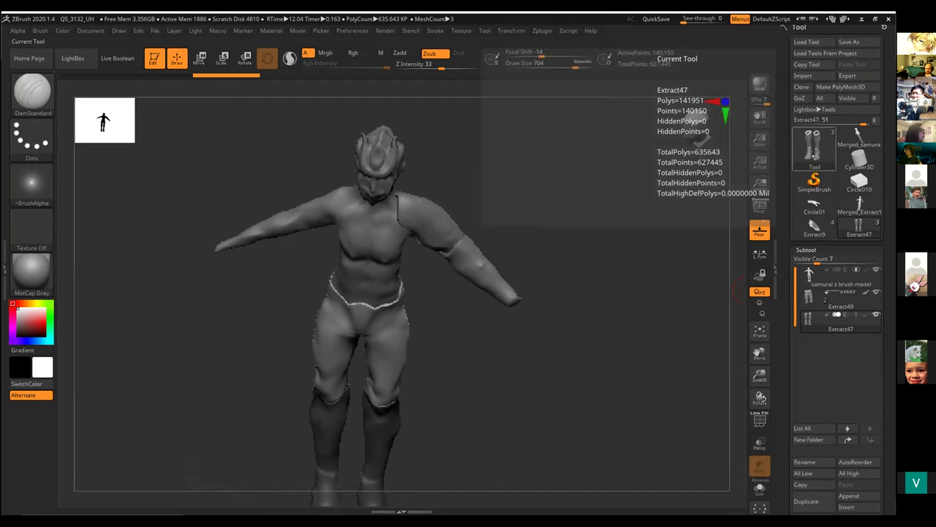
pyautogui.click(815, 150)
pyautogui.moveTo(795, 311)
pyautogui.mouseDown()
pyautogui.moveTo(797, 407)
pyautogui.moveTo(796, 307)
pyautogui.mouseUp()
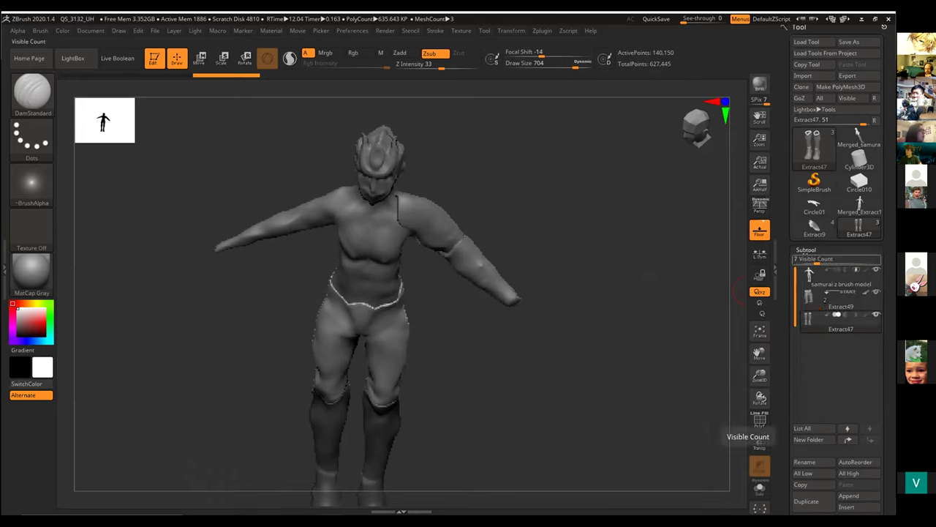
pyautogui.moveTo(820, 149)
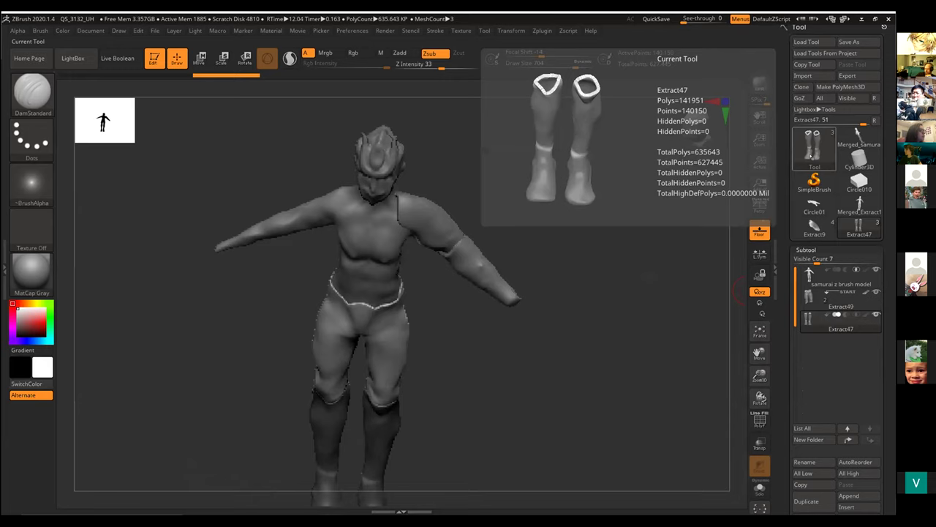
pyautogui.moveTo(792, 287)
pyautogui.mouseDown()
pyautogui.moveTo(791, 315)
pyautogui.moveTo(791, 285)
pyautogui.mouseUp()
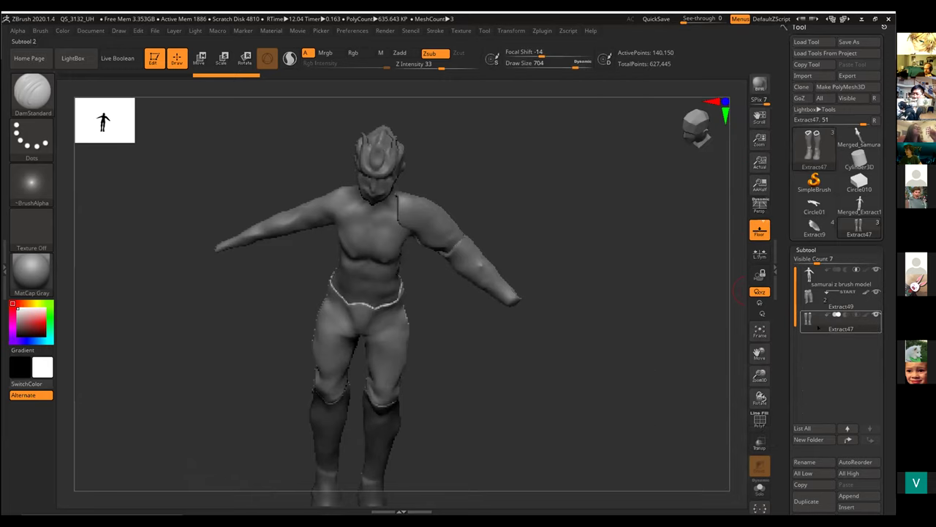
pyautogui.moveTo(813, 322)
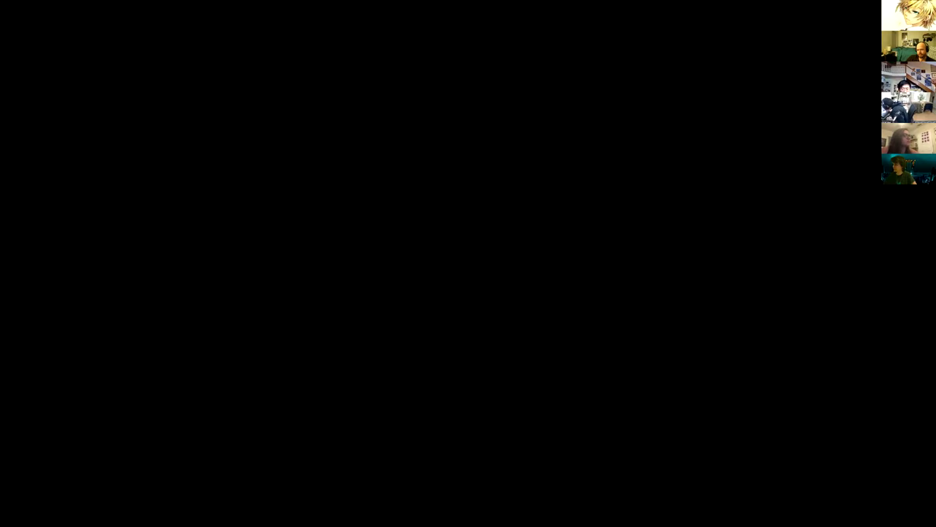
# Look through the rat character's subtool list and inspect the previews of its separate parts.
pyautogui.scroll(-2, 853, 219)
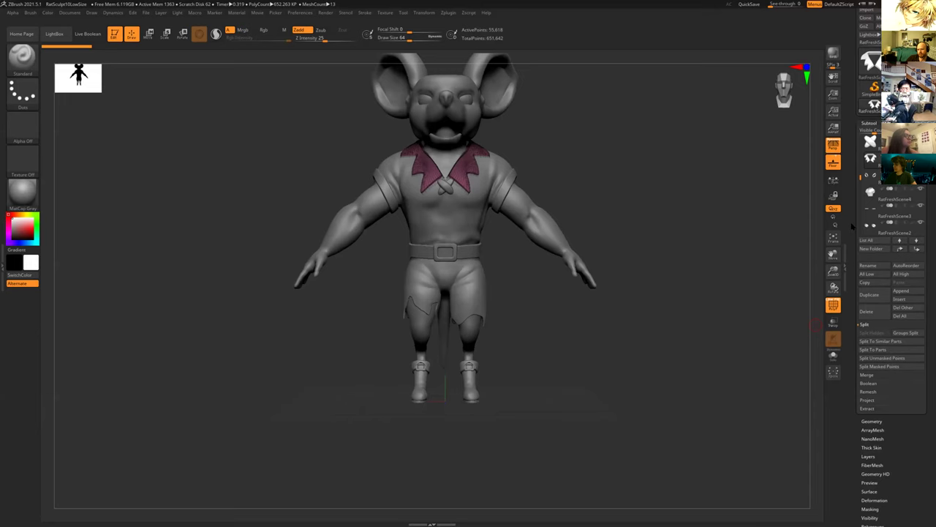
pyautogui.scroll(3, 857, 269)
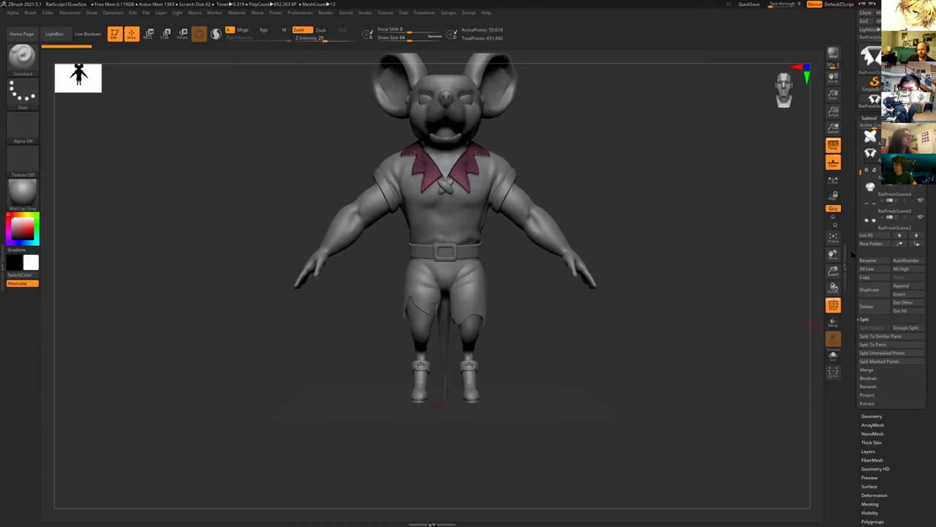
pyautogui.scroll(-5, 846, 183)
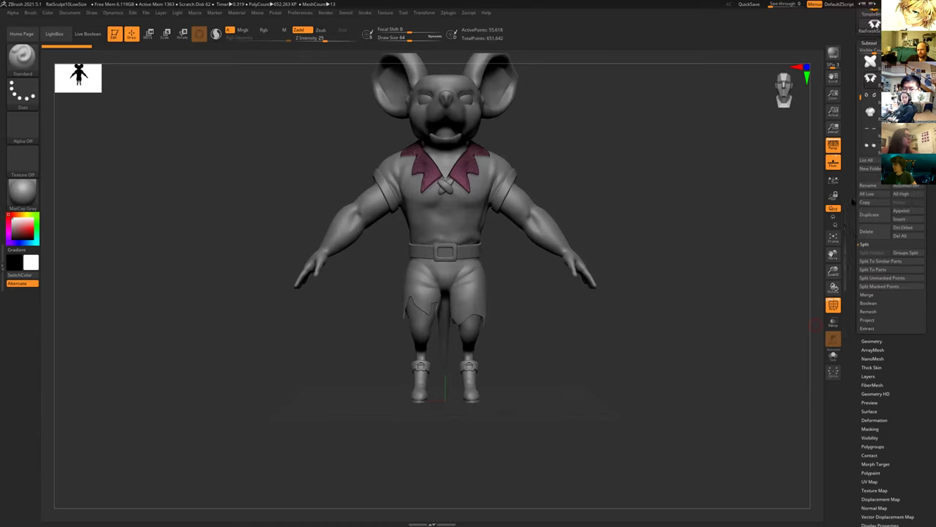
pyautogui.moveTo(848, 216); pyautogui.dragTo(850, 243)
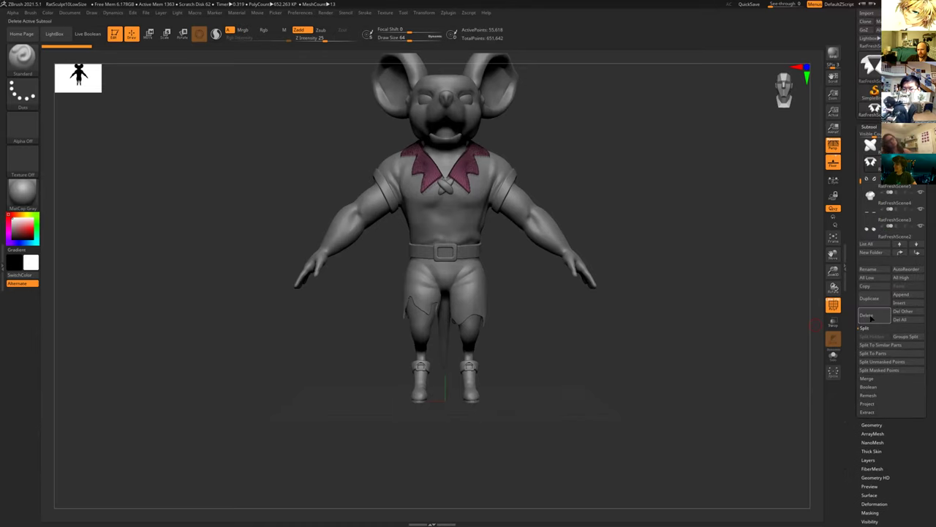
pyautogui.press('ctrl')
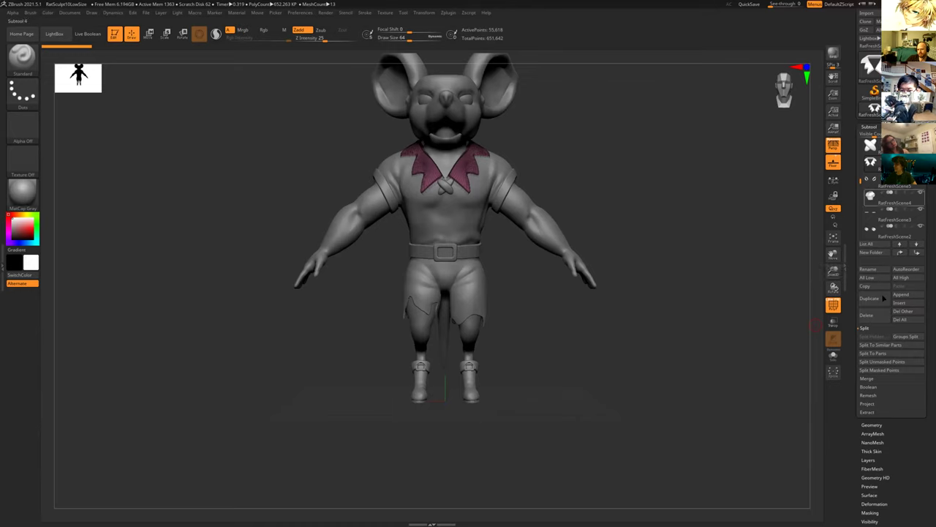
pyautogui.moveTo(868, 213)
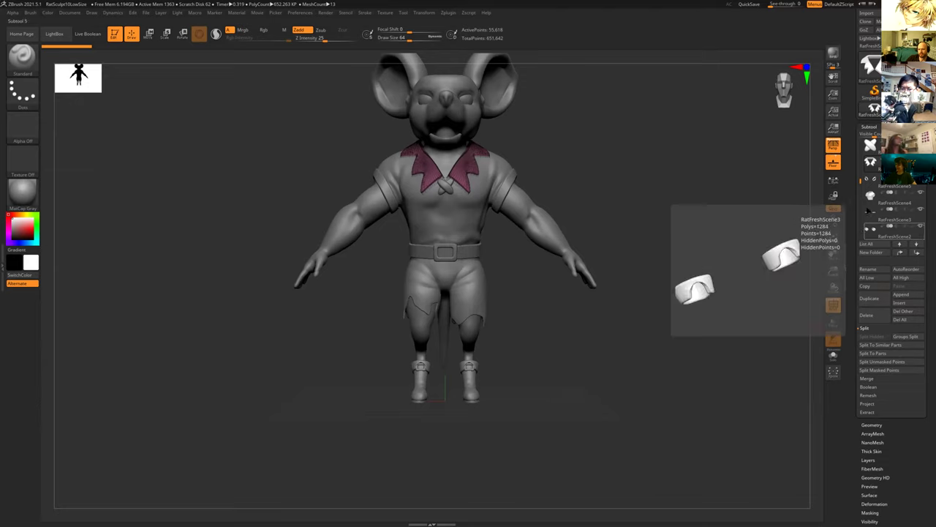
pyautogui.click(871, 214)
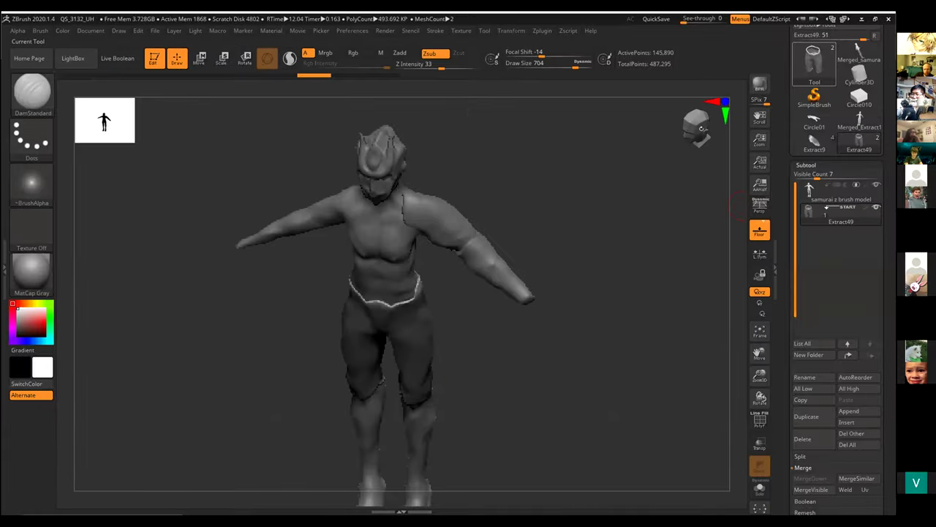
pyautogui.click(814, 62)
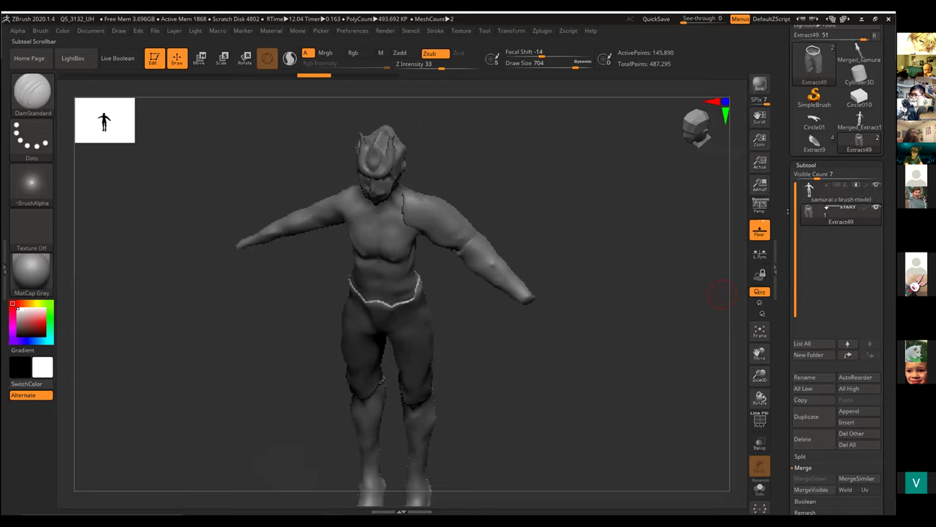
pyautogui.moveTo(512, 343); pyautogui.dragTo(490, 370)
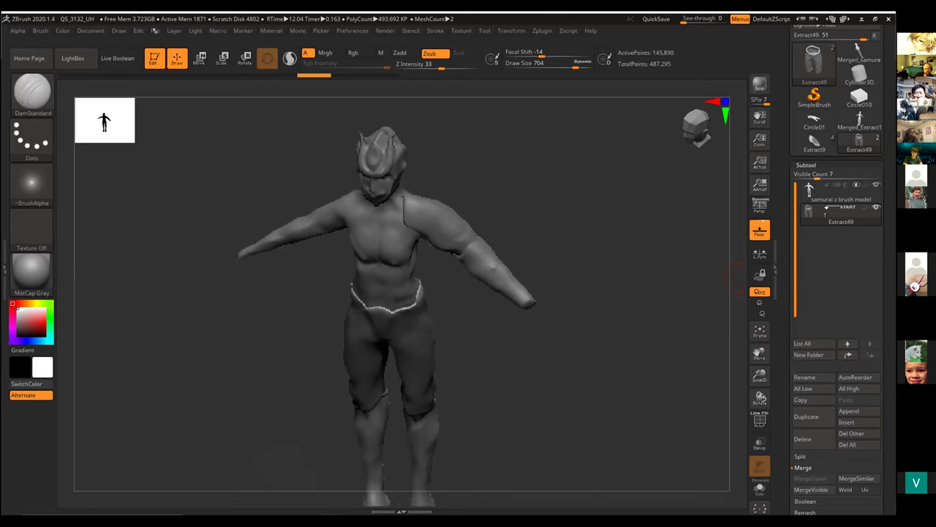
pyautogui.click(155, 31)
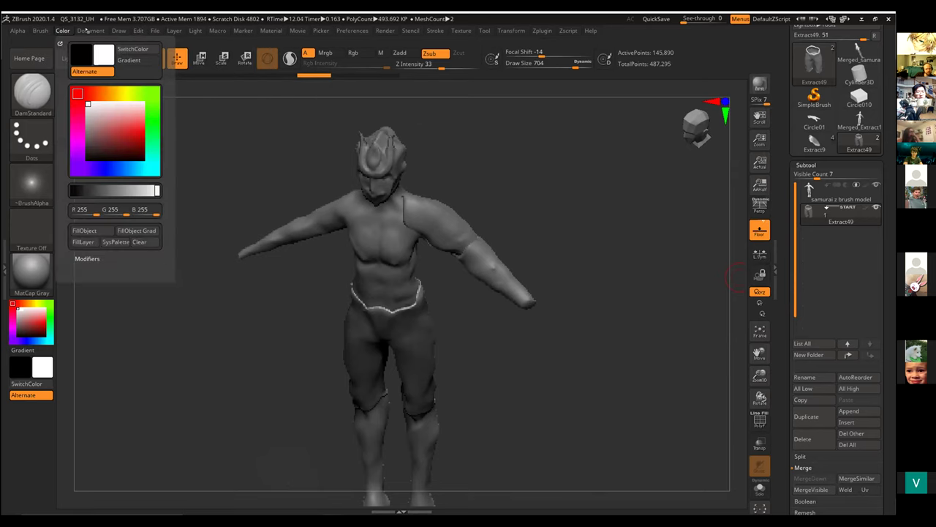
pyautogui.moveTo(90, 30)
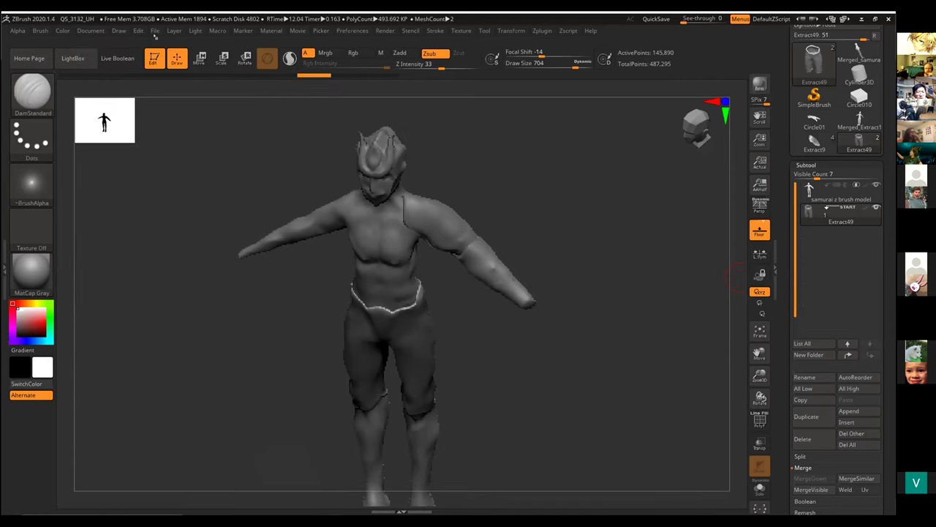
# Browse the ZProjects folder for a saved project, declining to save the current changes, and close the file browser without loading anything.
pyautogui.click(155, 31)
pyautogui.click(174, 48)
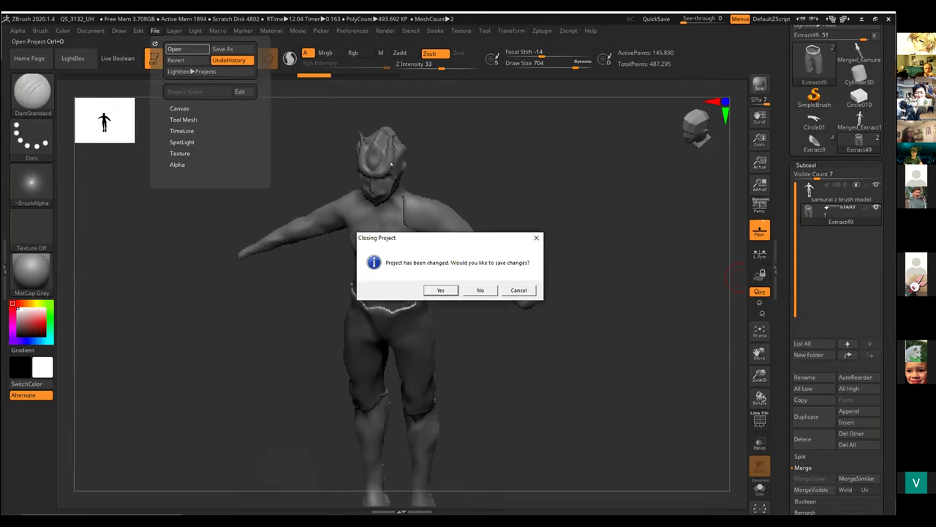
pyautogui.click(475, 290)
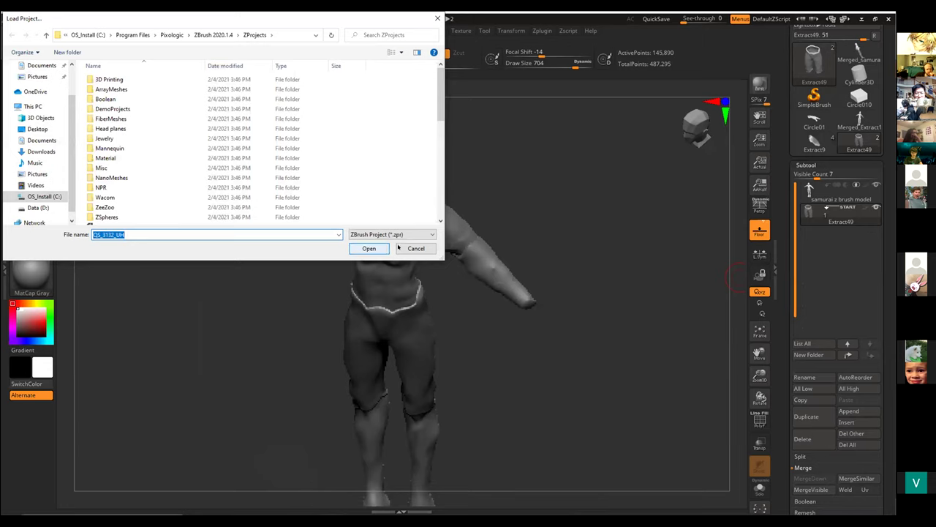
pyautogui.moveTo(437, 106)
pyautogui.mouseDown()
pyautogui.moveTo(437, 170)
pyautogui.moveTo(437, 105)
pyautogui.mouseUp()
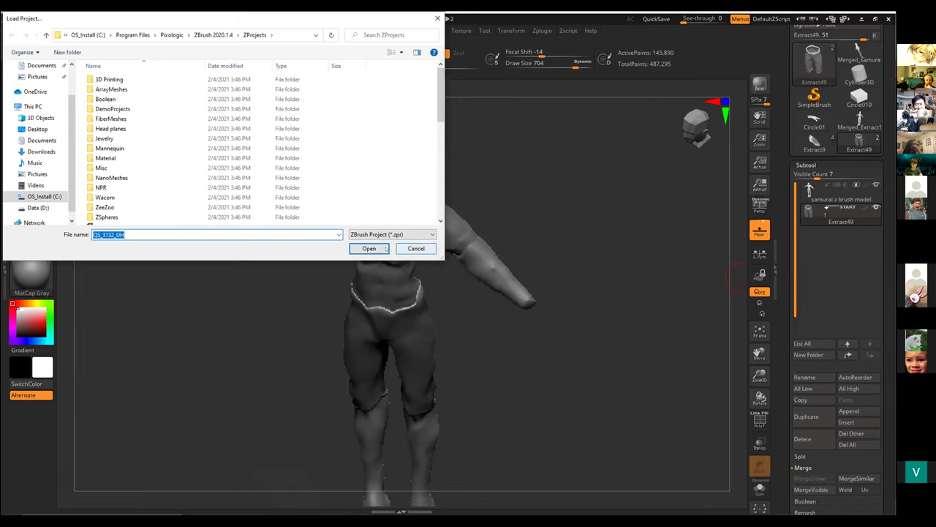
pyautogui.scroll(-5, 376, 201)
pyautogui.scroll(3, 373, 202)
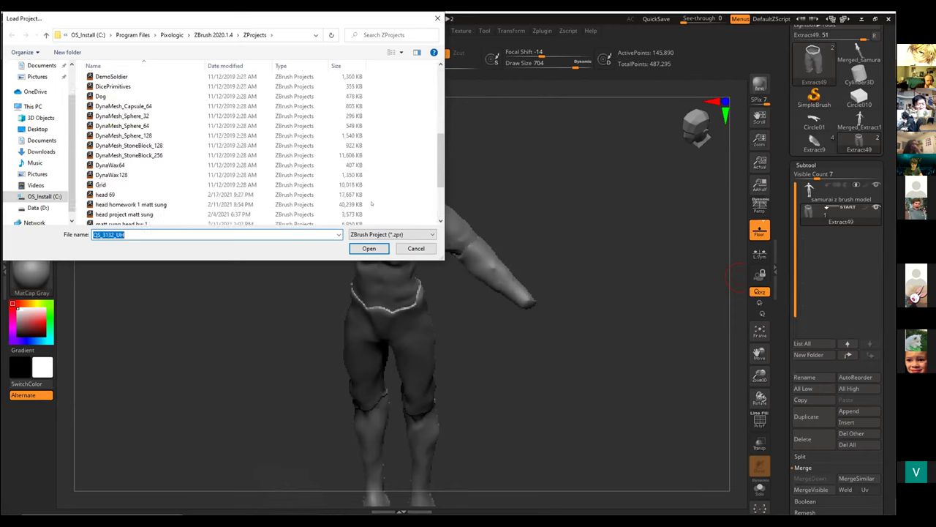
pyautogui.scroll(-5, 371, 204)
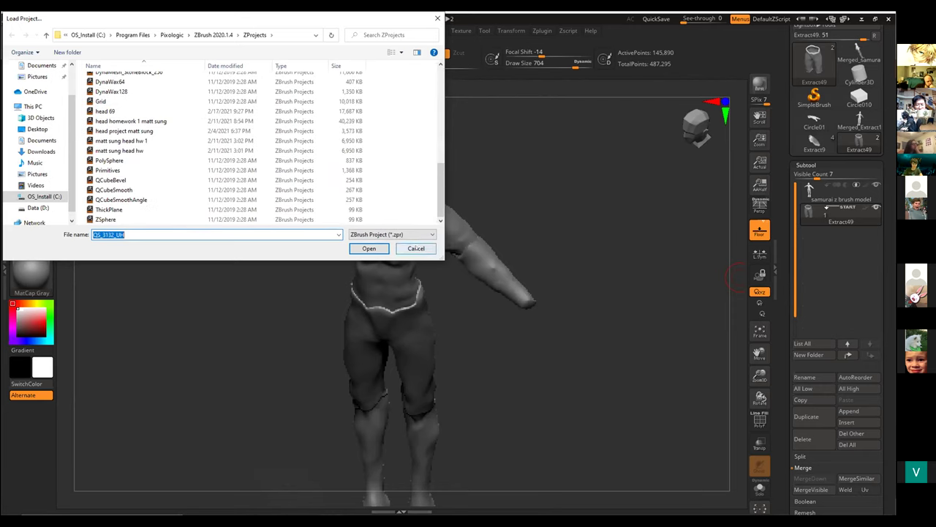
pyautogui.click(414, 249)
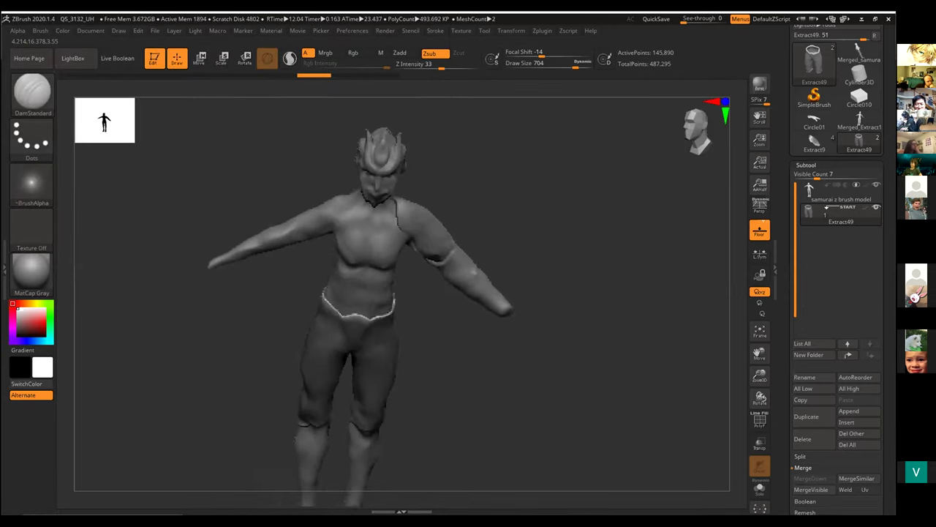
pyautogui.moveTo(524, 192); pyautogui.dragTo(535, 181)
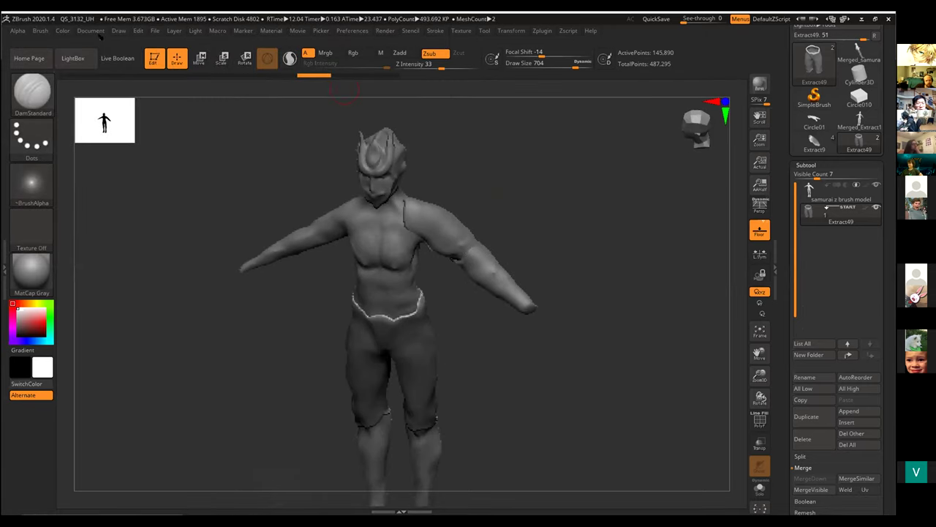
# Open the quicksaved project QS_3146_UH.ZPR from LightBox, cancelling the file save for the current project.
pyautogui.click(73, 58)
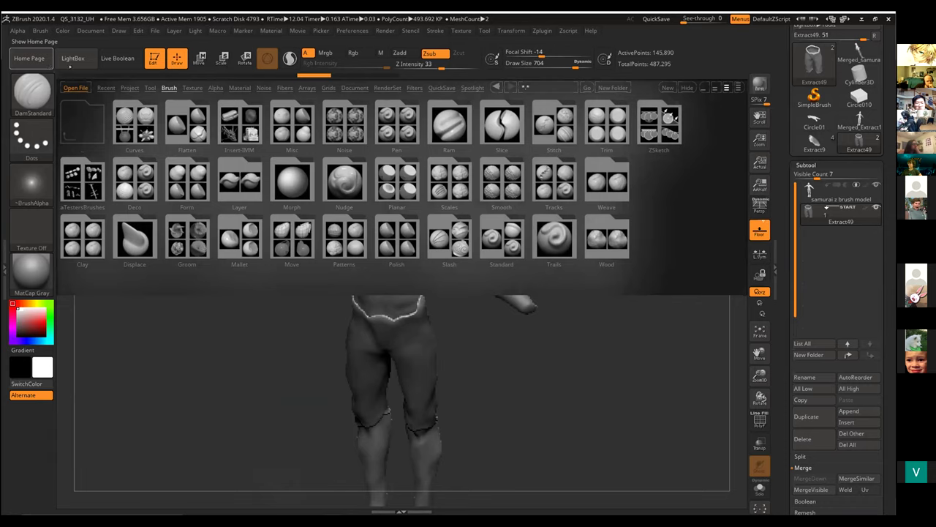
pyautogui.click(106, 87)
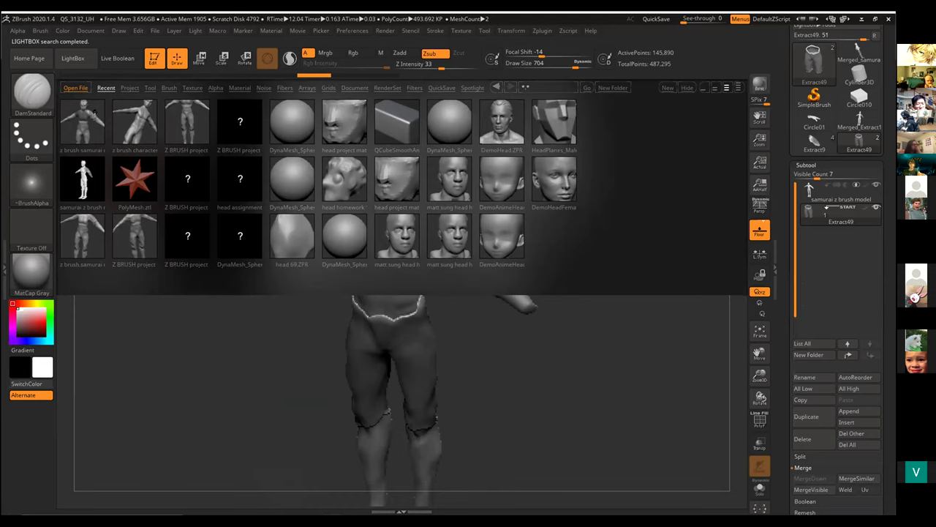
pyautogui.click(433, 88)
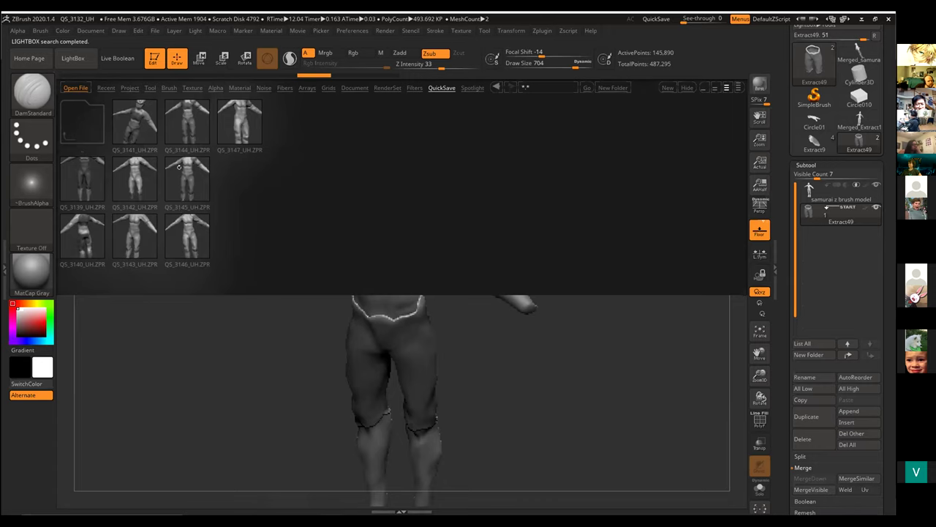
pyautogui.doubleClick(187, 236)
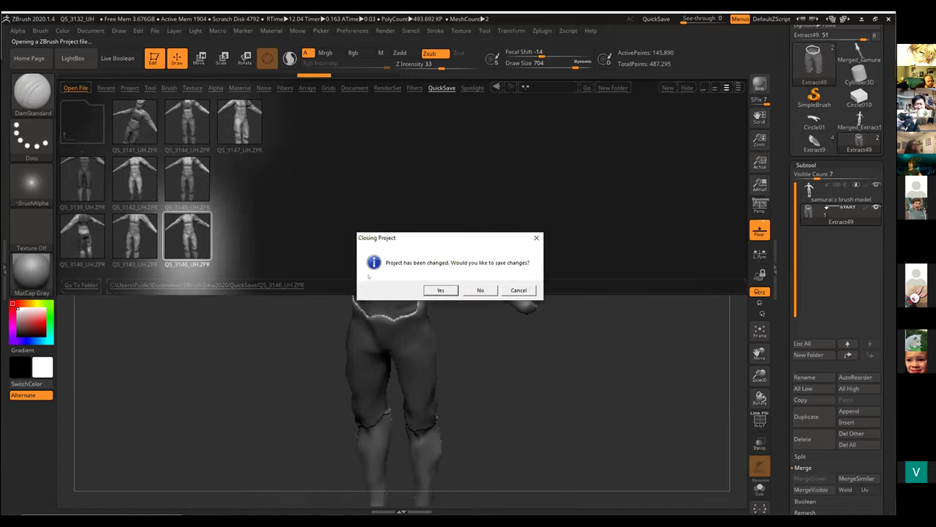
pyautogui.click(439, 289)
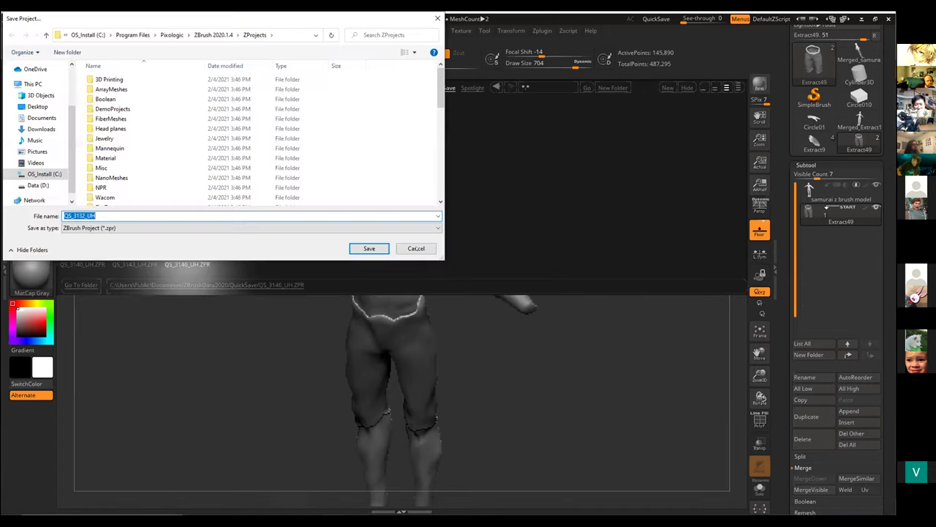
pyautogui.click(418, 249)
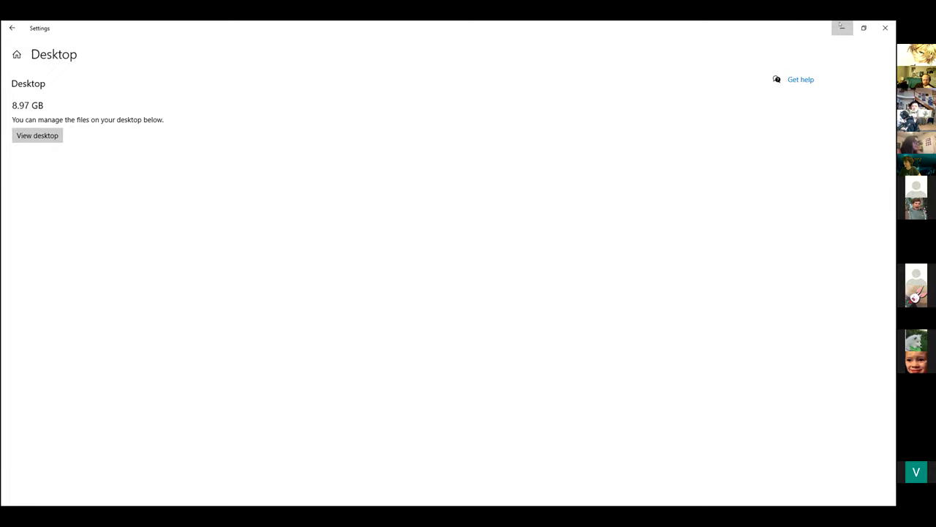
# Minimise the Settings window and look over the Decimation Master options for the rat sculpt.
pyautogui.click(842, 27)
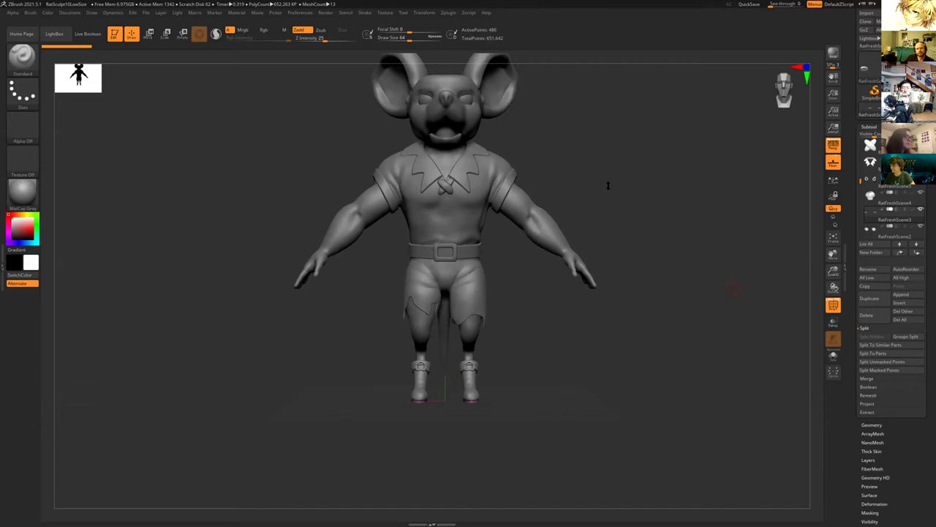
pyautogui.click(449, 13)
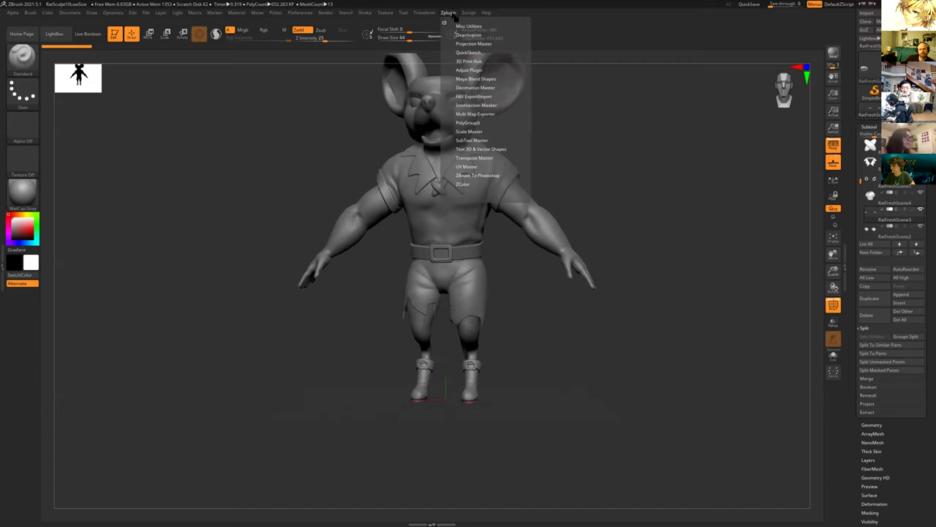
pyautogui.click(476, 88)
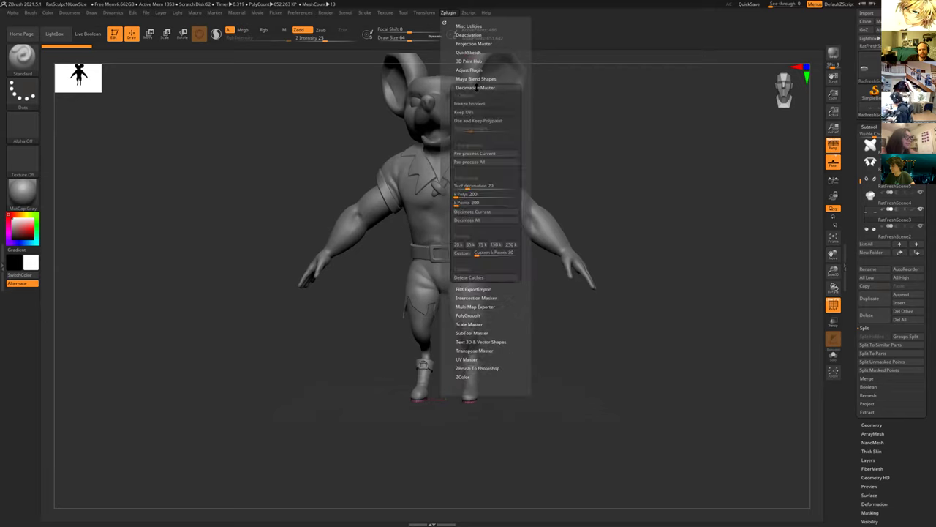
pyautogui.click(448, 13)
# Switch to the browser to view the face topology image results, and return to the rat model.
pyautogui.keyDown('alt'); pyautogui.moveTo(553, 136); pyautogui.dragTo(632, 157); pyautogui.keyUp('alt')
pyautogui.hotkey('alt', 'Tab')
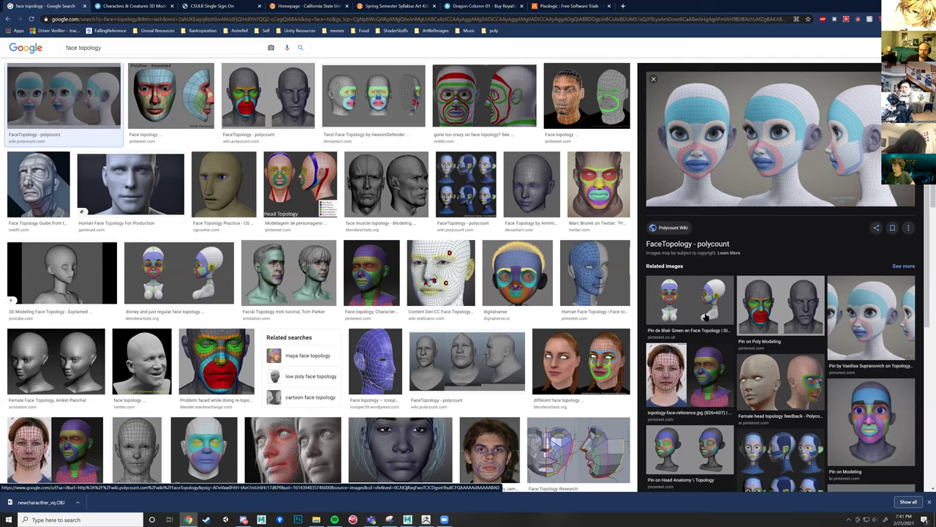
pyautogui.hotkey('alt', 'Tab')
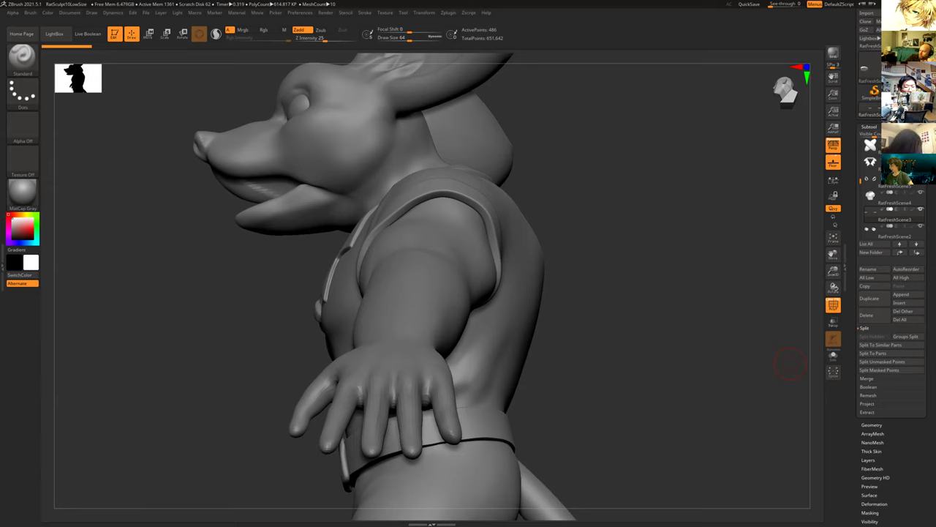
# Pre-process all visible subtools of the rat character with Decimation Master.
pyautogui.click(449, 14)
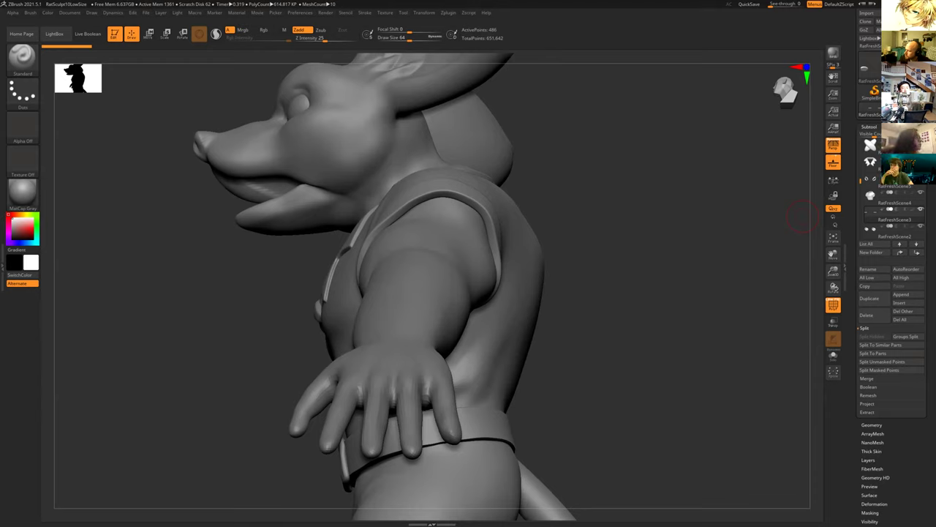
pyautogui.click(449, 14)
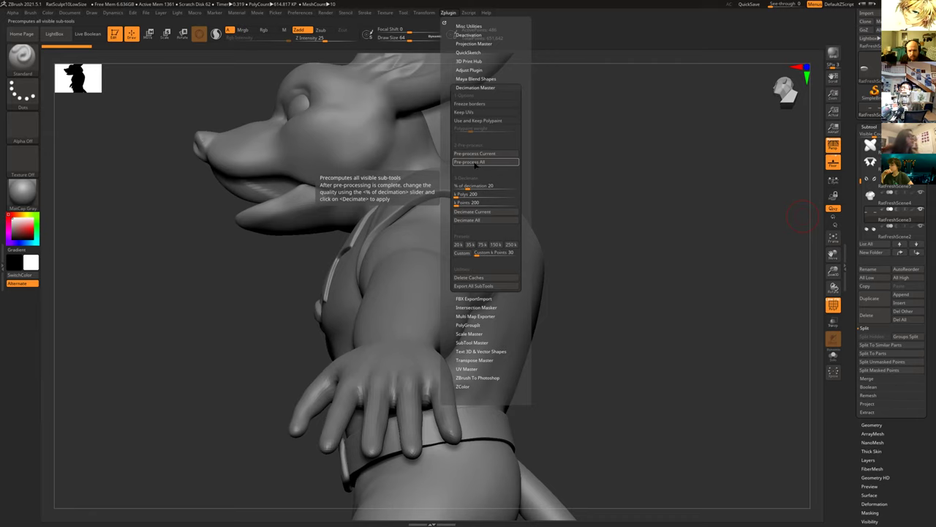
pyautogui.click(496, 166)
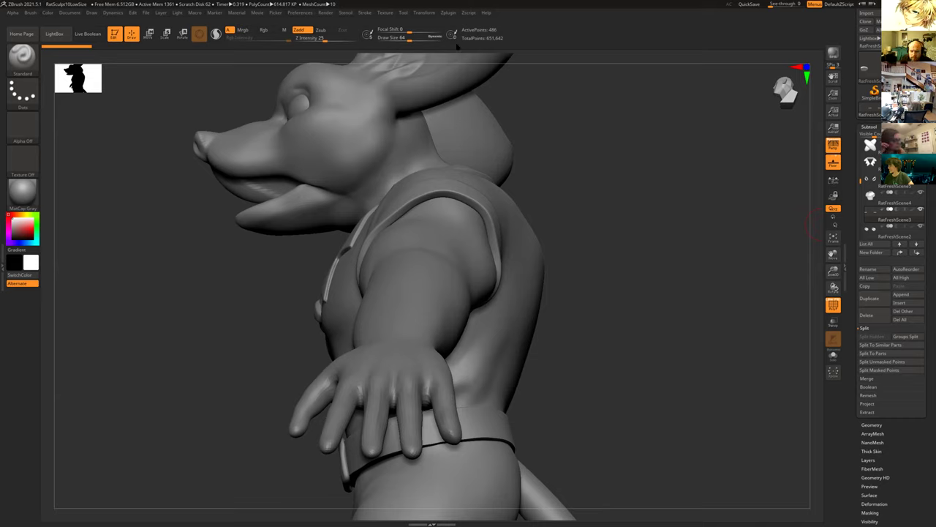
pyautogui.click(448, 13)
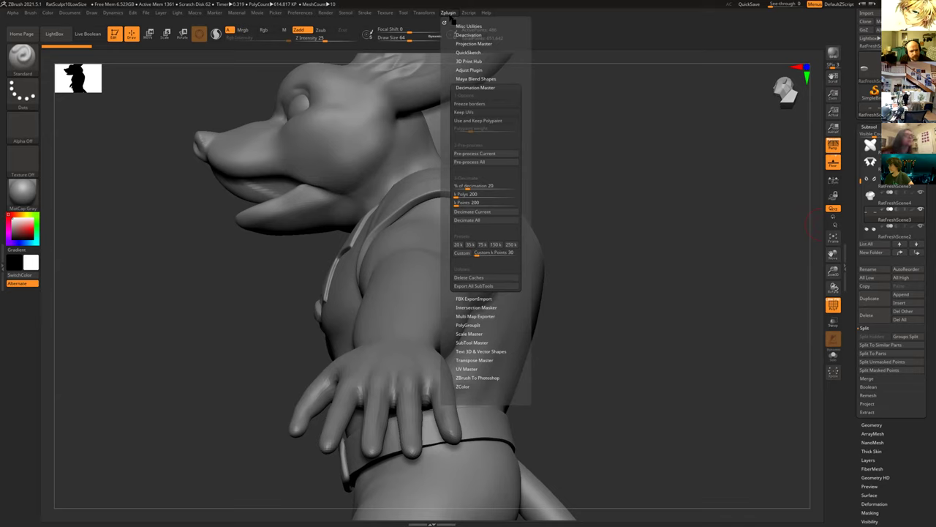
pyautogui.click(480, 162)
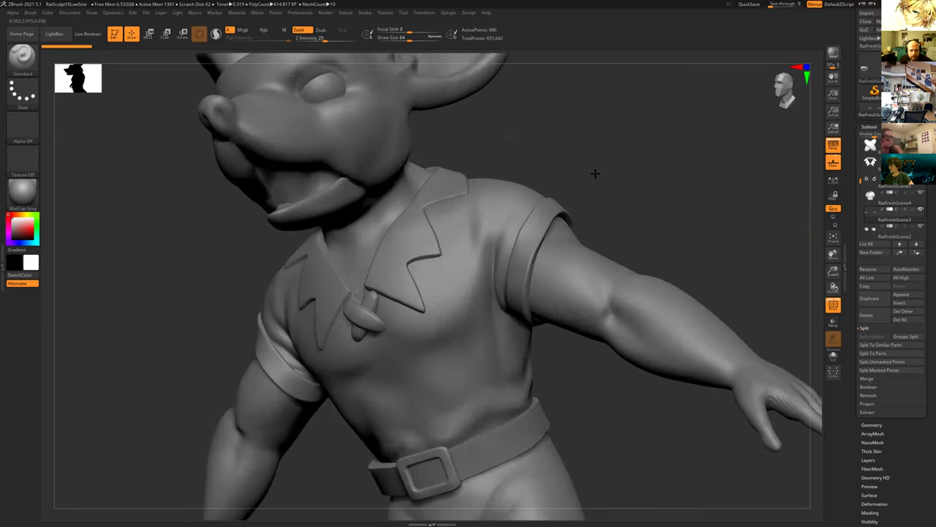
pyautogui.moveTo(596, 171); pyautogui.dragTo(585, 152)
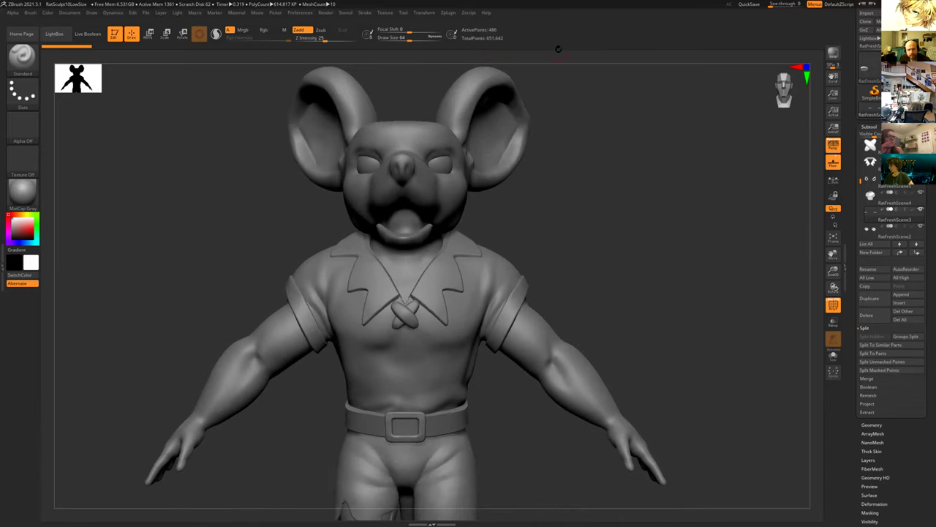
pyautogui.click(448, 13)
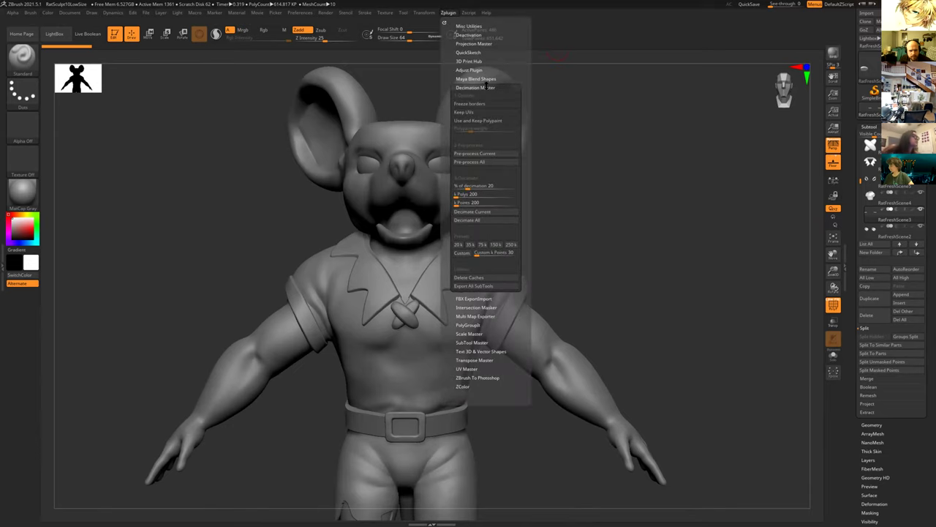
pyautogui.click(484, 163)
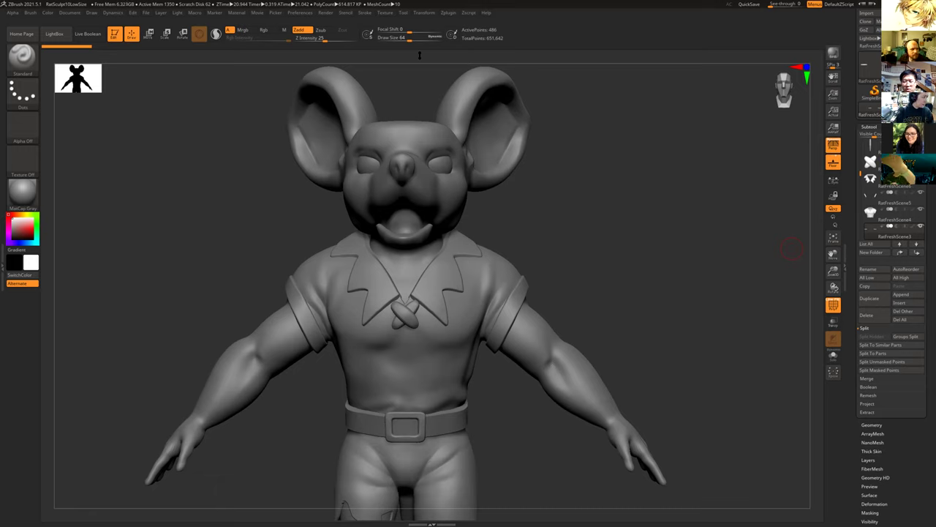
# Select the rat's body subtool, RatFreshScene12, and pre-process only that subtool with Decimation Master.
pyautogui.click(446, 12)
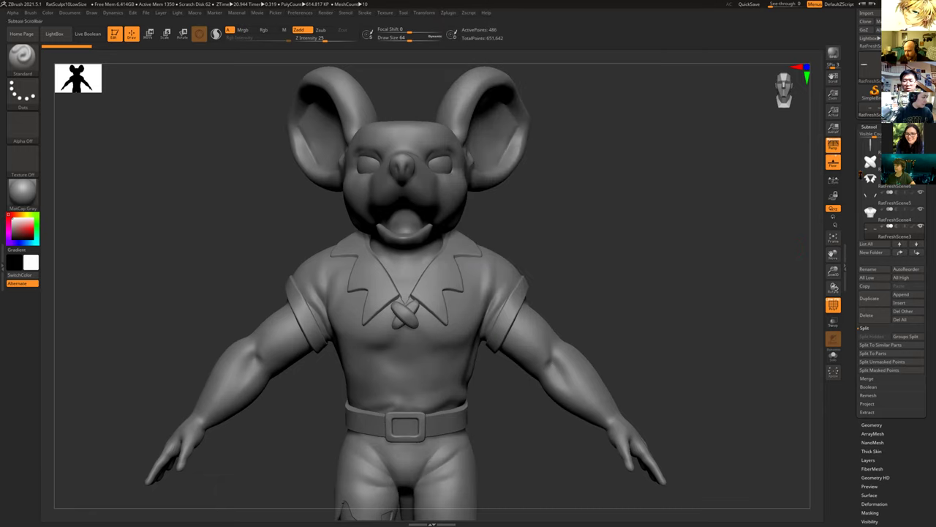
pyautogui.moveTo(861, 166); pyautogui.dragTo(861, 144)
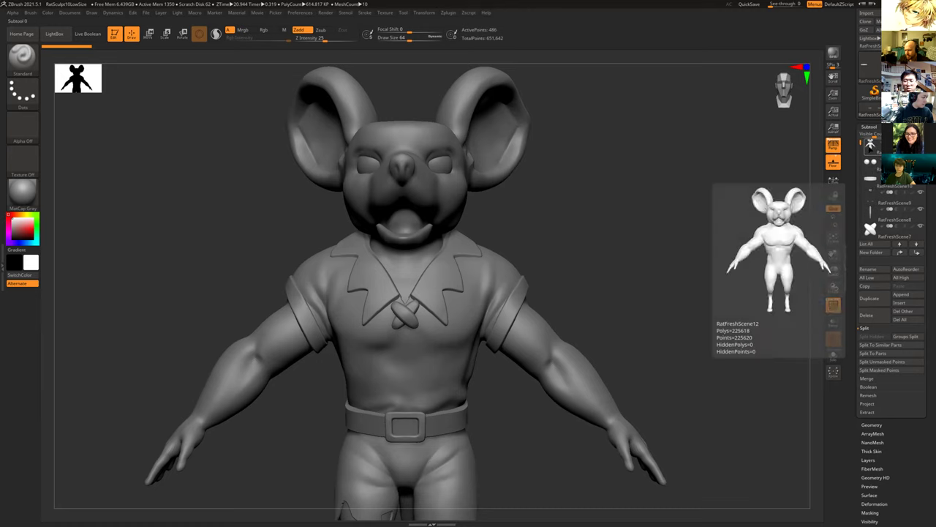
pyautogui.click(870, 144)
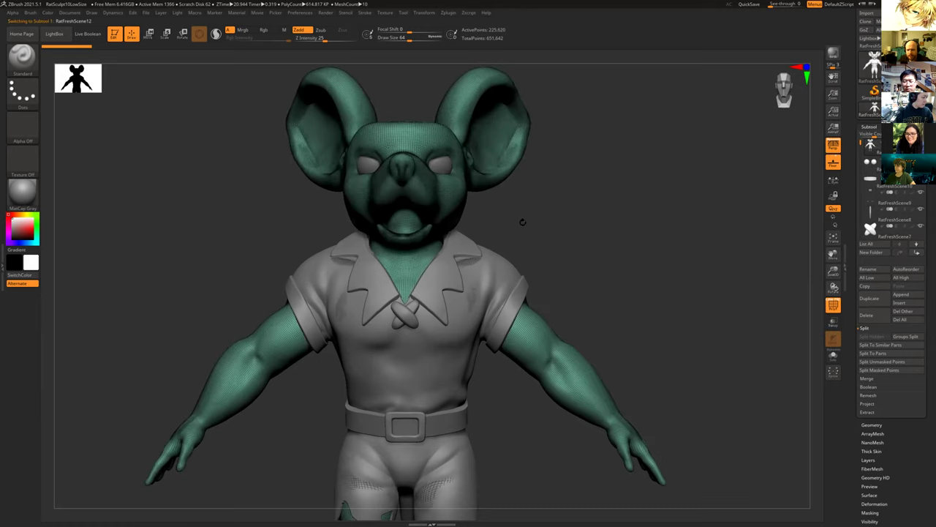
pyautogui.click(448, 13)
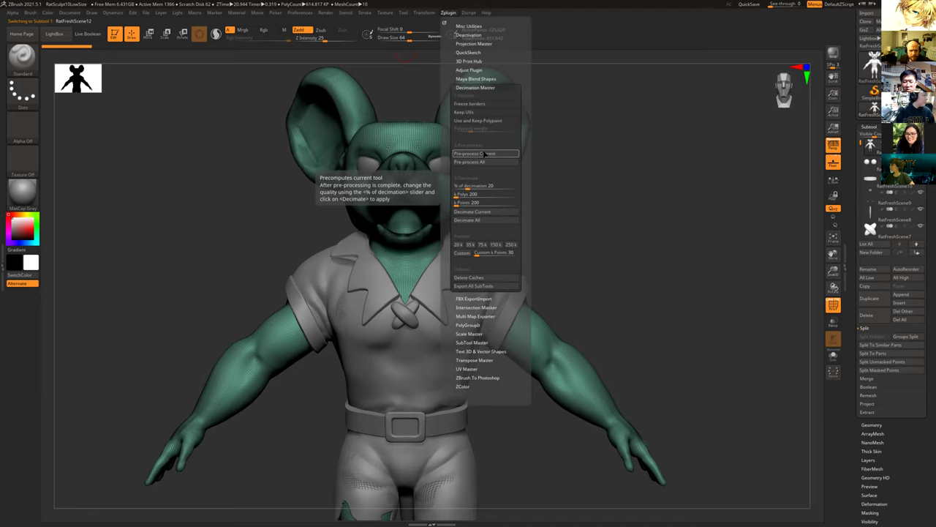
pyautogui.click(485, 154)
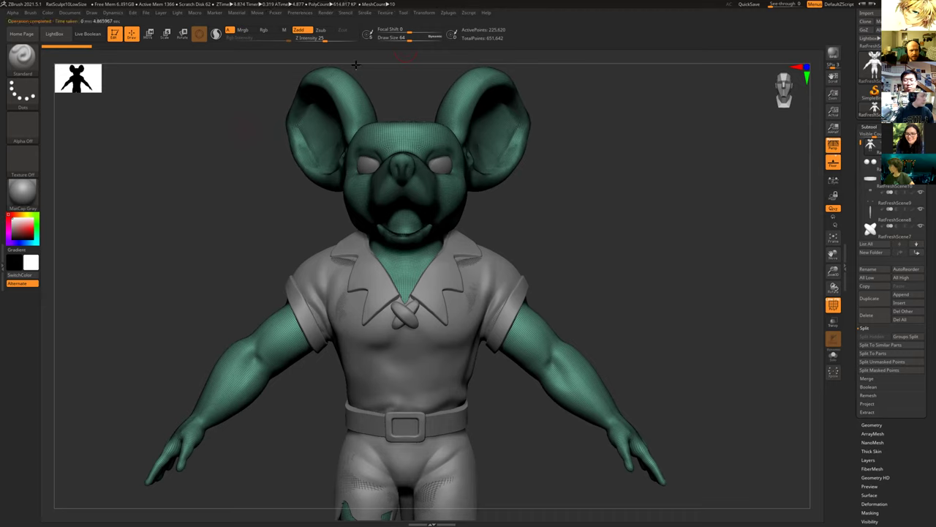
pyautogui.click(446, 13)
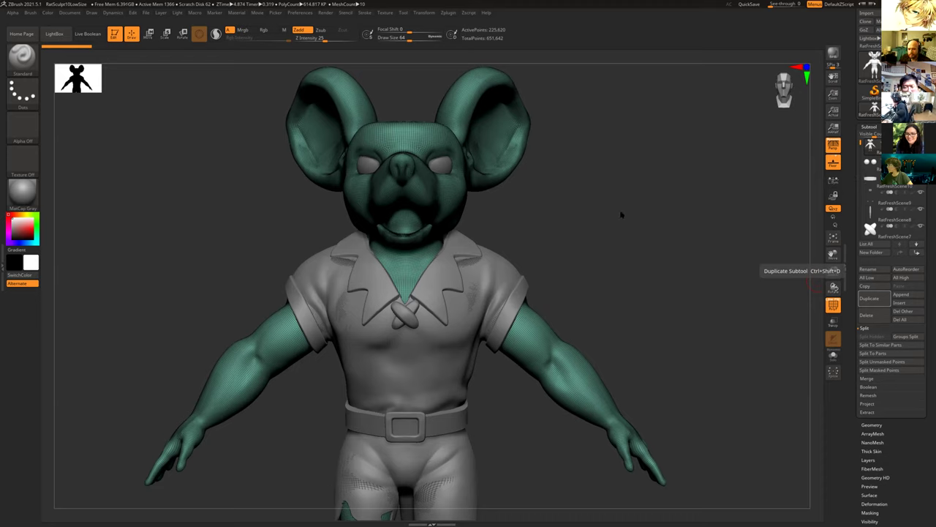
pyautogui.moveTo(588, 217); pyautogui.dragTo(574, 271)
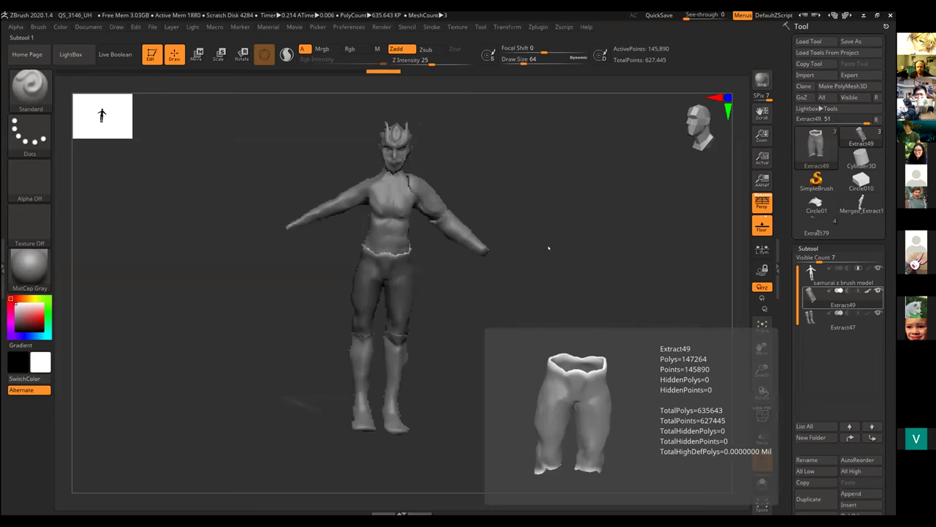
# Toggle the samurai z brush model subtool's visibility and inspect the preview and mesh details of the Extract49 pants.
pyautogui.moveTo(554, 245); pyautogui.dragTo(543, 236)
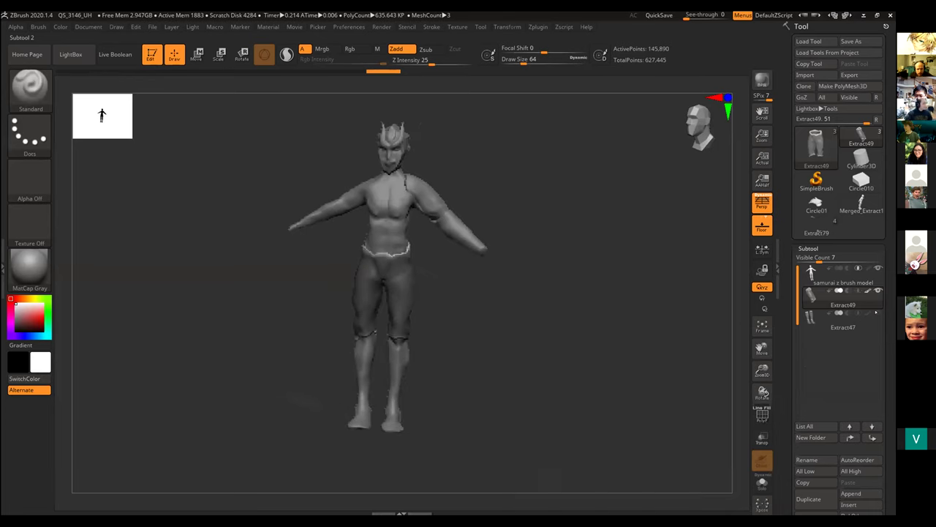
pyautogui.click(877, 269)
pyautogui.click(878, 267)
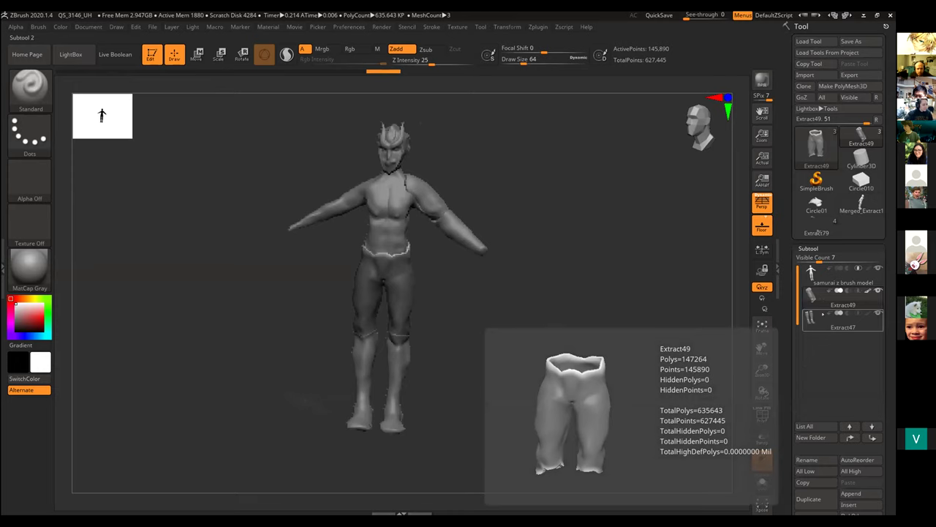
pyautogui.moveTo(832, 298)
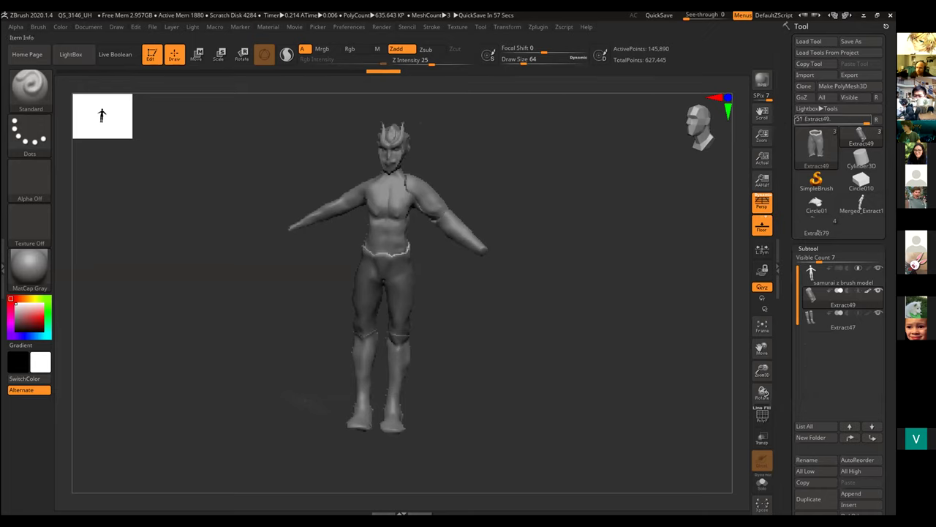
pyautogui.click(816, 144)
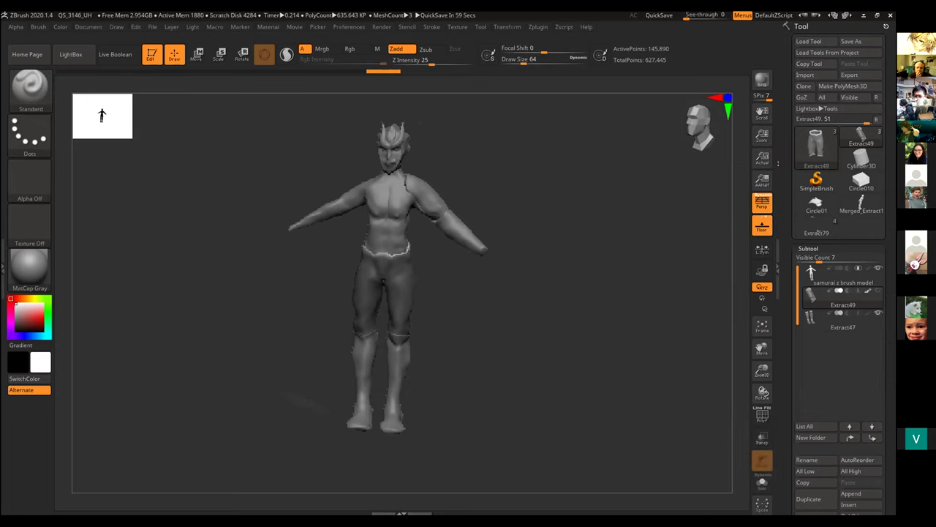
pyautogui.moveTo(549, 188)
pyautogui.mouseDown()
pyautogui.moveTo(552, 216)
pyautogui.moveTo(549, 197)
pyautogui.mouseUp()
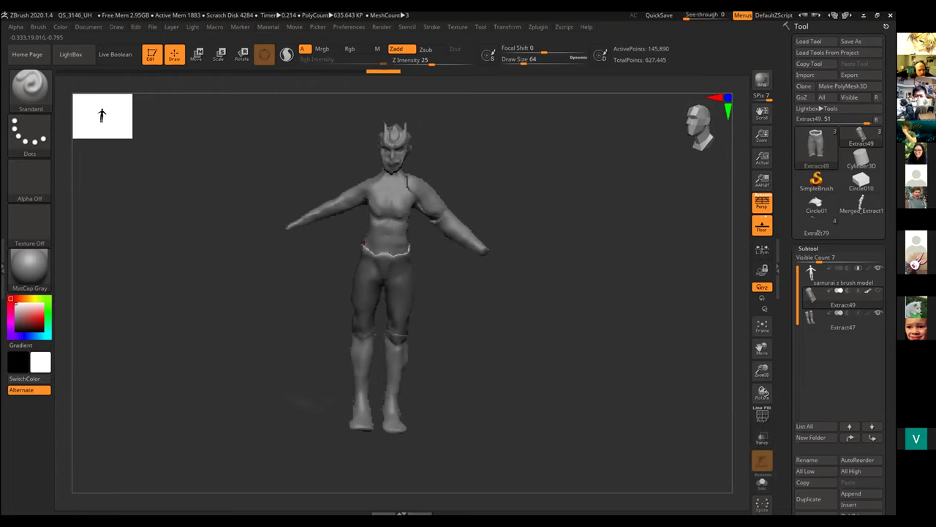
pyautogui.moveTo(475, 138)
pyautogui.mouseDown()
pyautogui.moveTo(498, 156)
pyautogui.moveTo(479, 155)
pyautogui.mouseUp()
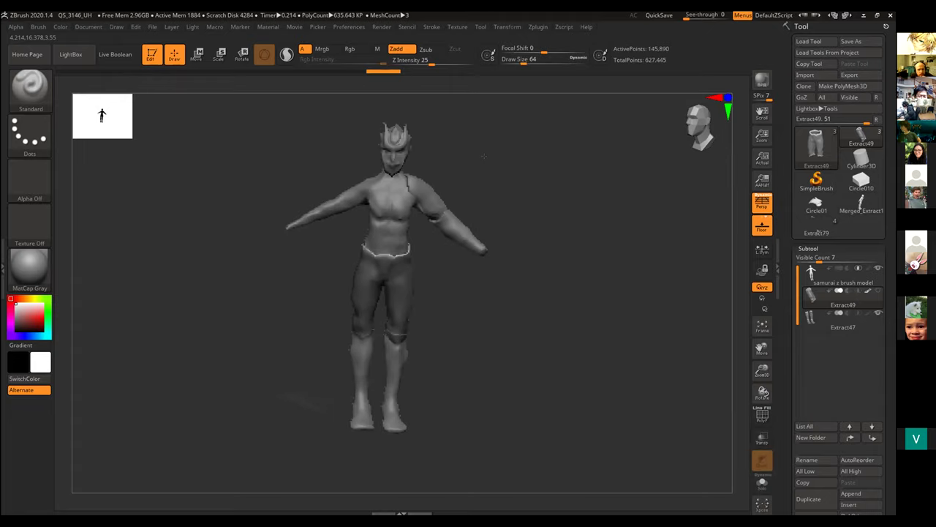
pyautogui.moveTo(483, 164); pyautogui.dragTo(493, 187)
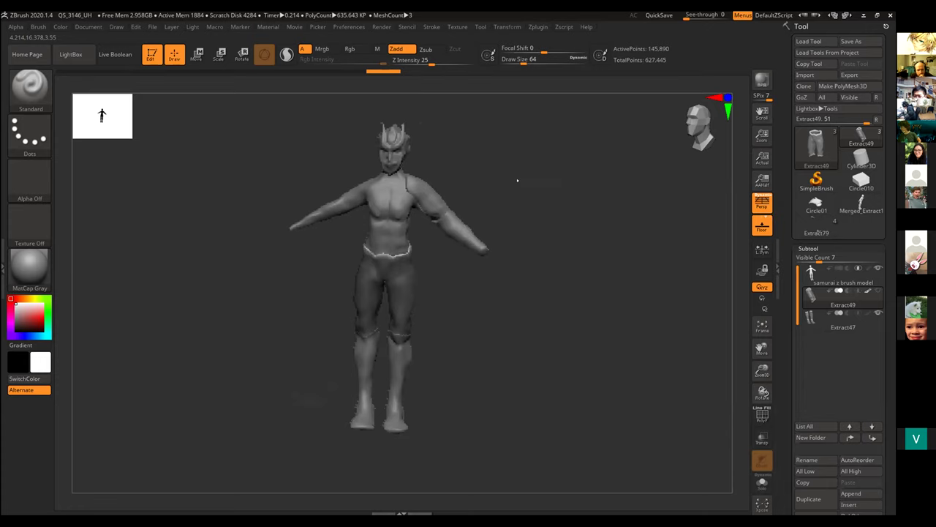
# Append the Circle01 hand mesh to the samurai model as a new subtool.
pyautogui.moveTo(817, 204)
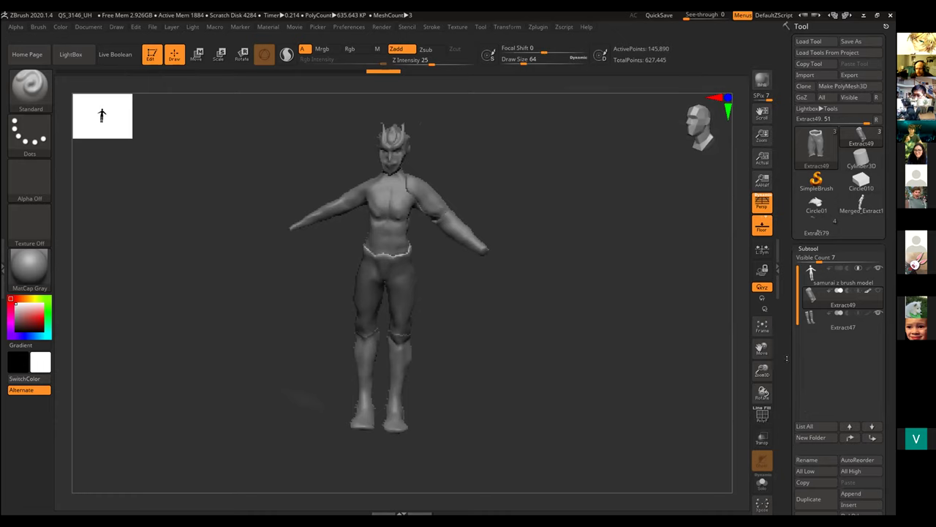
pyautogui.scroll(-7, 787, 357)
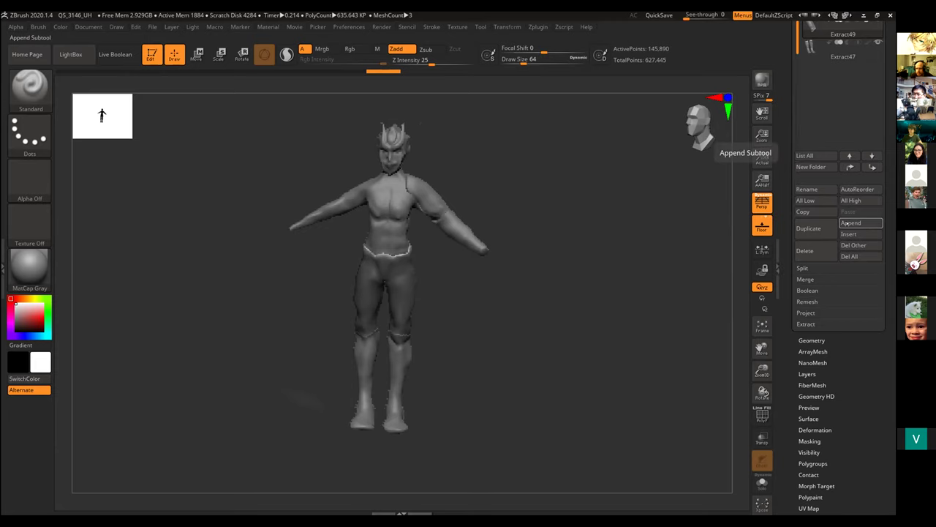
pyautogui.click(849, 223)
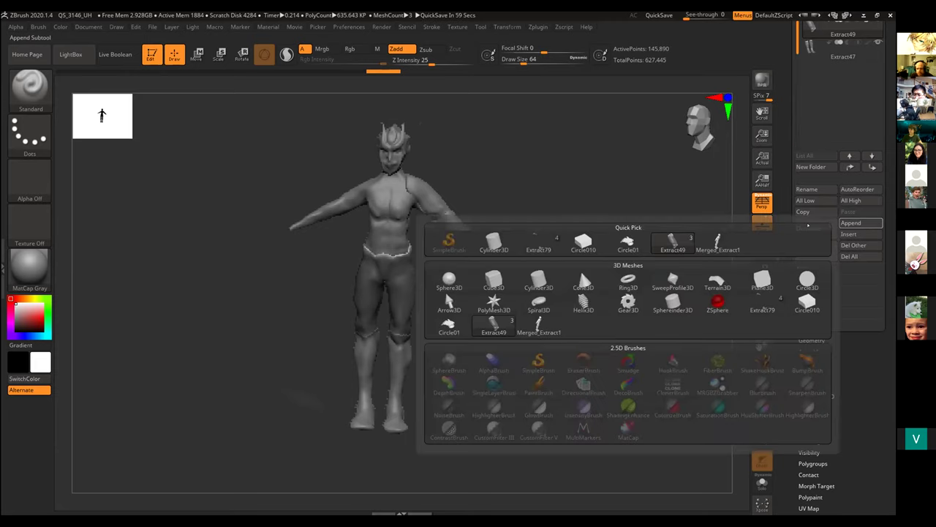
pyautogui.moveTo(628, 243)
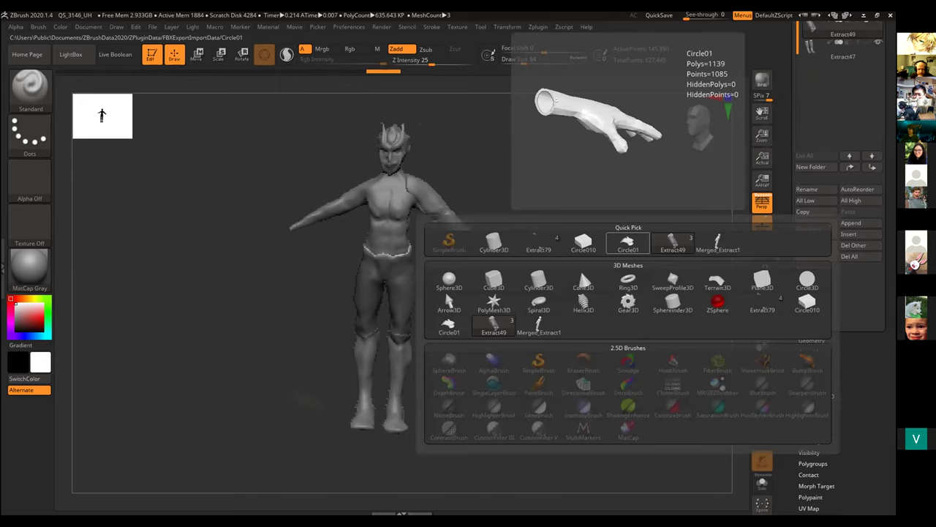
pyautogui.click(628, 243)
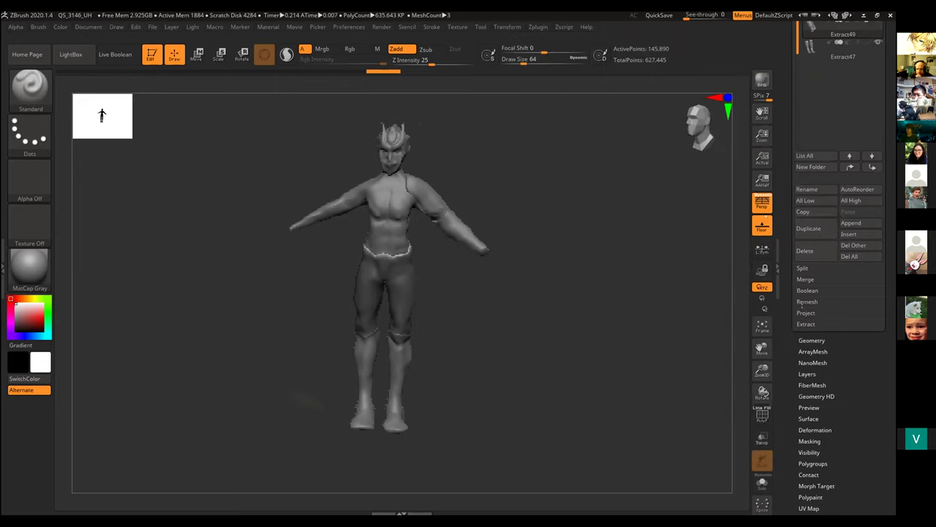
pyautogui.click(851, 223)
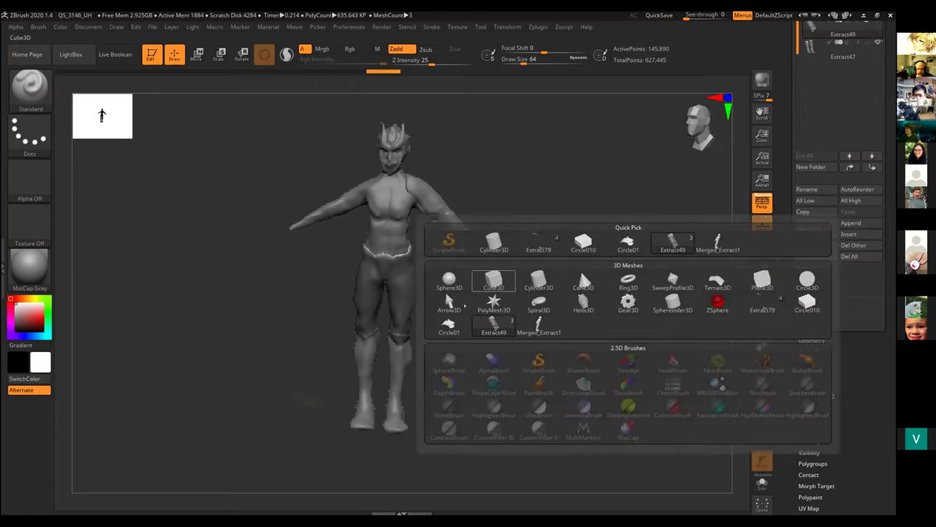
pyautogui.click(448, 324)
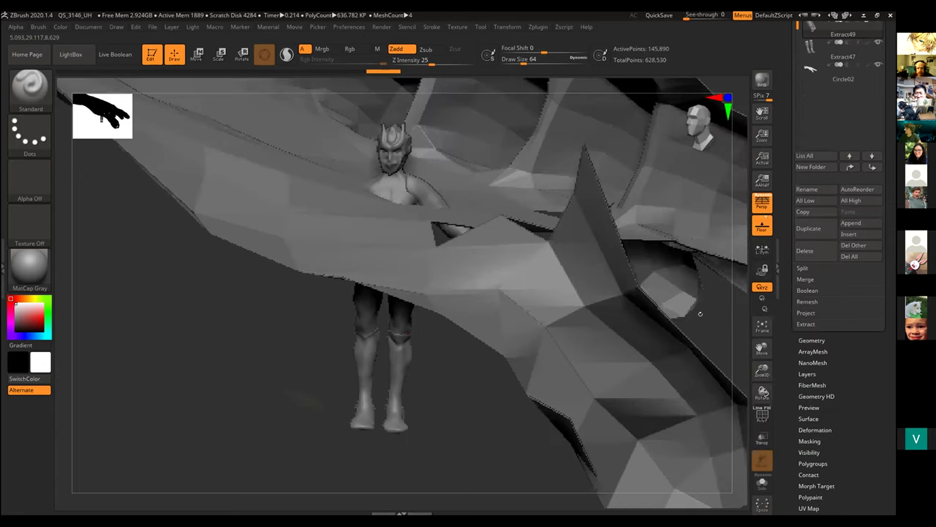
# Select the appended hand subtool, scale it down drastically and place it beside the samurai's body.
pyautogui.moveTo(699, 312)
pyautogui.mouseDown()
pyautogui.moveTo(534, 313)
pyautogui.moveTo(698, 312)
pyautogui.mouseUp()
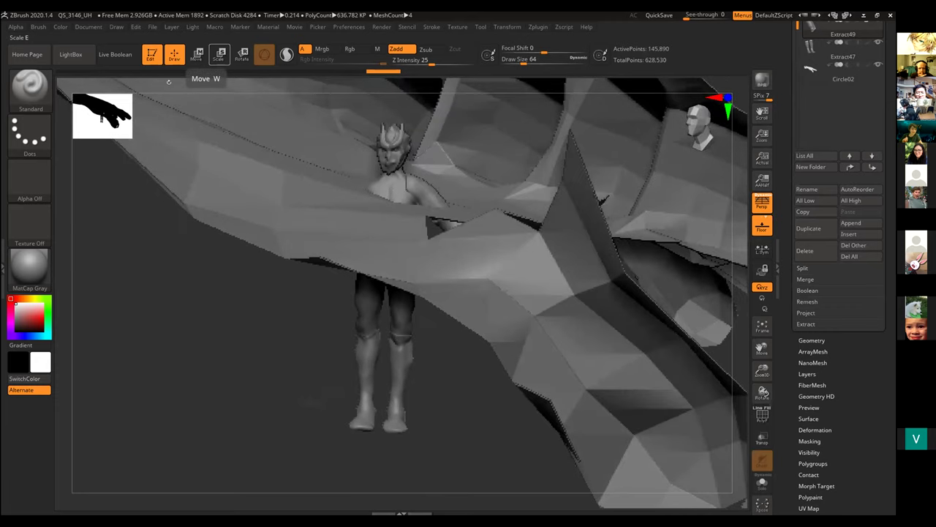
pyautogui.press('e')
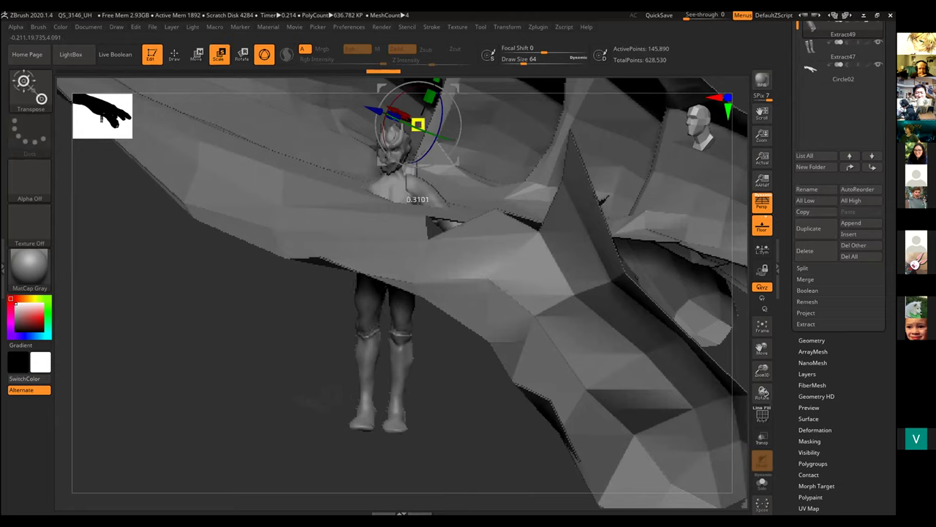
pyautogui.moveTo(419, 125); pyautogui.dragTo(419, 124)
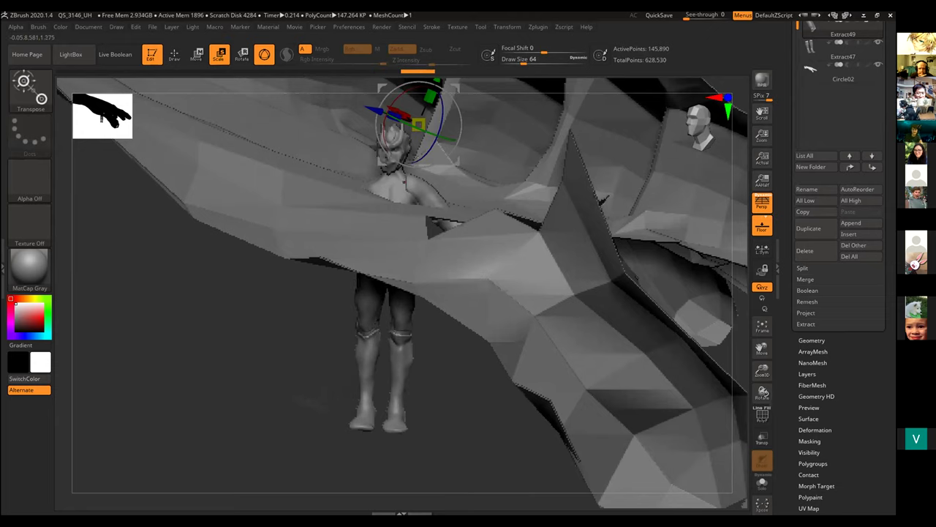
pyautogui.click(834, 72)
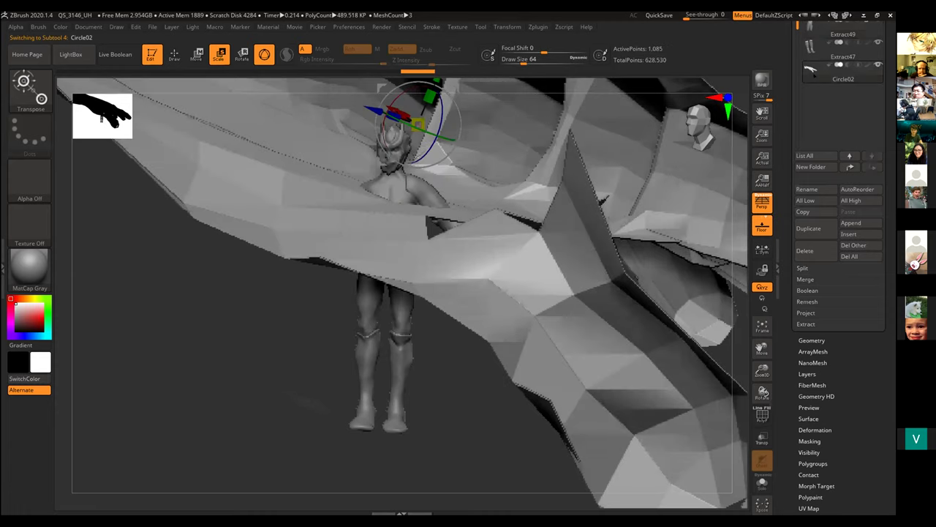
pyautogui.moveTo(418, 125); pyautogui.dragTo(20, 240)
pyautogui.moveTo(382, 160); pyautogui.dragTo(559, 361)
pyautogui.moveTo(595, 324); pyautogui.dragTo(562, 331)
pyautogui.moveTo(631, 287)
pyautogui.mouseDown()
pyautogui.moveTo(633, 270)
pyautogui.moveTo(638, 298)
pyautogui.moveTo(624, 346)
pyautogui.moveTo(594, 359)
pyautogui.moveTo(622, 272)
pyautogui.moveTo(628, 295)
pyautogui.moveTo(622, 281)
pyautogui.mouseUp()
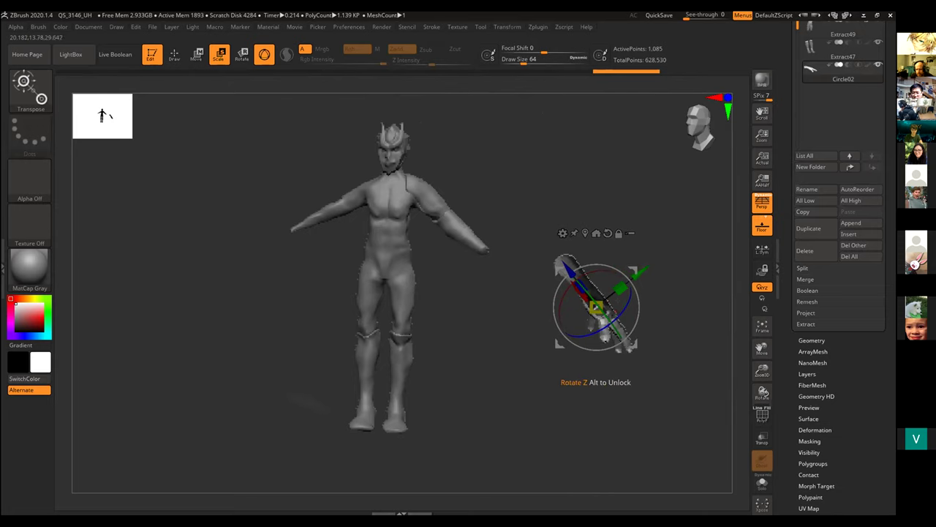
# Flip the displayed face direction of the hand subtool.
pyautogui.moveTo(636, 366)
pyautogui.mouseDown()
pyautogui.moveTo(599, 366)
pyautogui.moveTo(651, 366)
pyautogui.mouseUp()
pyautogui.moveTo(786, 336); pyautogui.dragTo(786, 263)
pyautogui.scroll(-5, 785, 263)
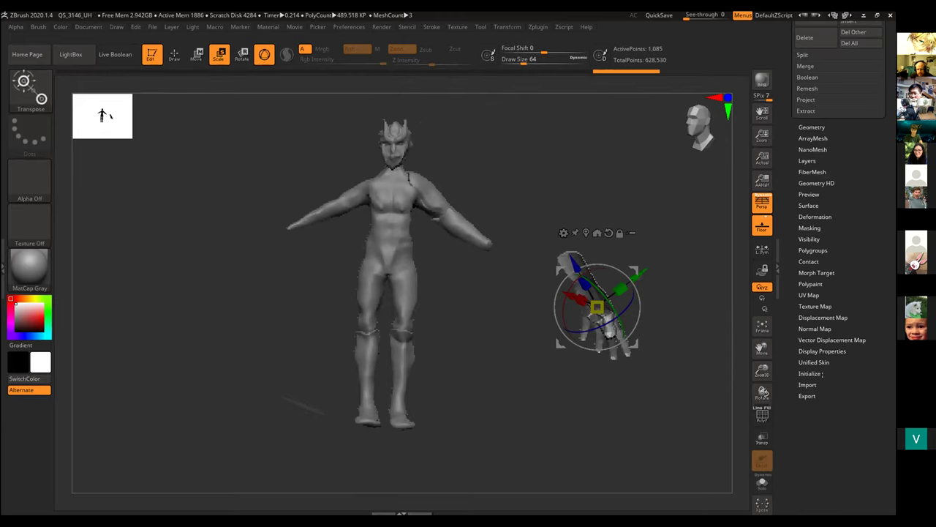
pyautogui.scroll(-10, 817, 344)
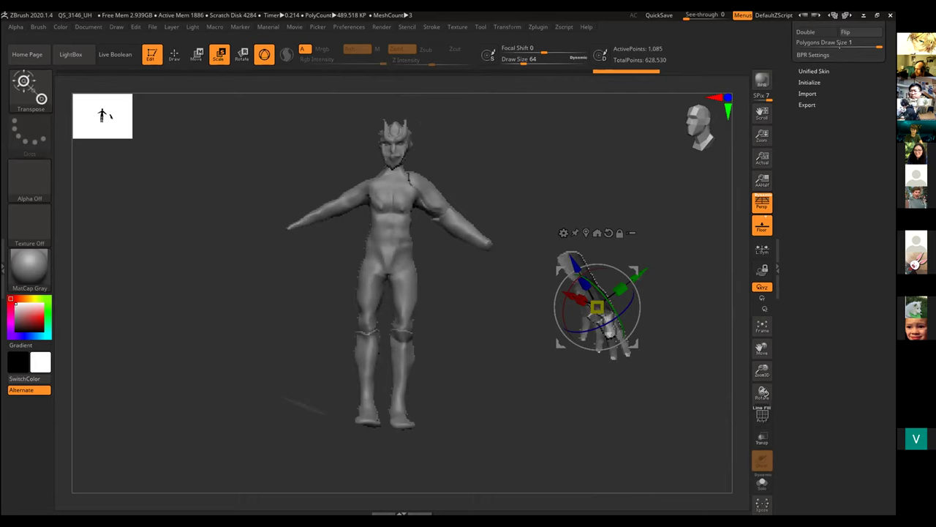
pyautogui.click(845, 33)
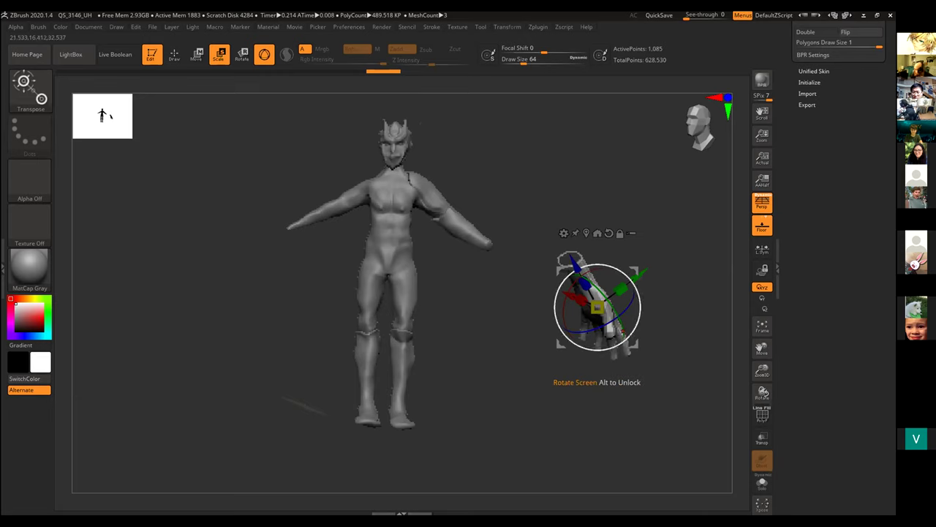
# Shrink the hand further, turn it in line with the forearm and bring it near the samurai's wrist.
pyautogui.moveTo(634, 341); pyautogui.dragTo(514, 238)
pyautogui.moveTo(569, 294); pyautogui.dragTo(528, 273)
pyautogui.moveTo(528, 272); pyautogui.dragTo(516, 247, button='right')
pyautogui.moveTo(526, 267); pyautogui.dragTo(564, 247)
pyautogui.moveTo(515, 272); pyautogui.dragTo(499, 269)
pyautogui.moveTo(487, 300)
pyautogui.mouseDown()
pyautogui.moveTo(502, 304)
pyautogui.moveTo(487, 305)
pyautogui.mouseUp()
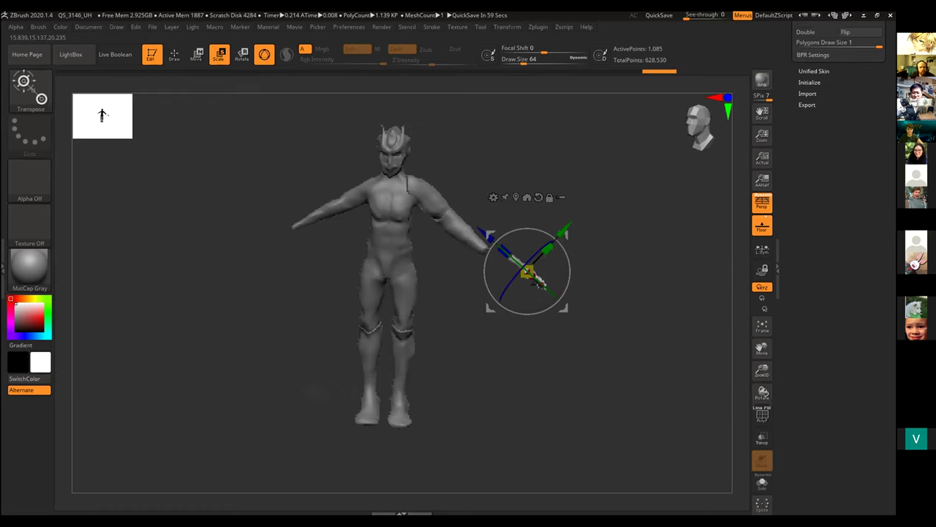
# Move the hand onto the end of the samurai's forearm, checking its placement from another angle.
pyautogui.keyDown('alt'); pyautogui.moveTo(539, 282); pyautogui.dragTo(518, 277); pyautogui.keyUp('alt')
pyautogui.moveTo(688, 285)
pyautogui.mouseDown()
pyautogui.moveTo(588, 293)
pyautogui.moveTo(687, 287)
pyautogui.mouseUp()
pyautogui.moveTo(541, 299); pyautogui.dragTo(539, 299)
pyautogui.moveTo(659, 293); pyautogui.dragTo(432, 298)
pyautogui.moveTo(550, 305); pyautogui.dragTo(648, 278)
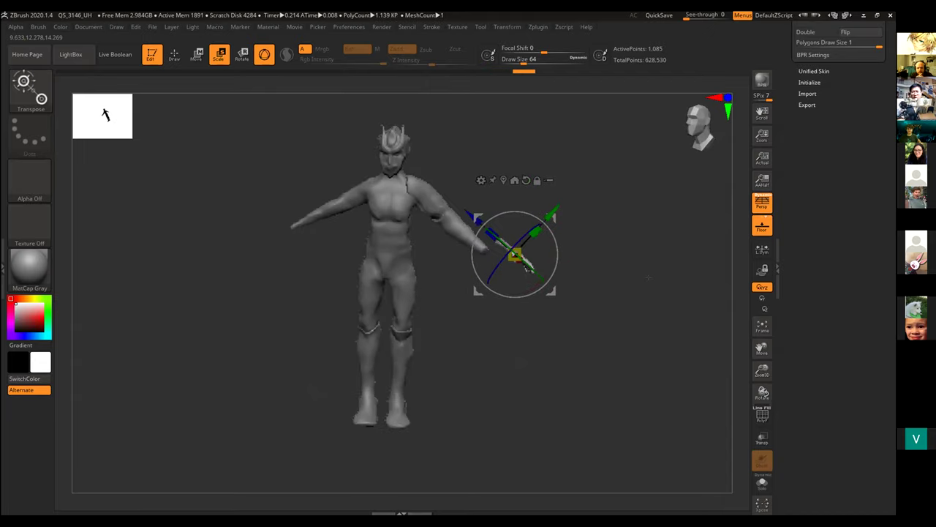
pyautogui.moveTo(552, 291); pyautogui.dragTo(534, 298)
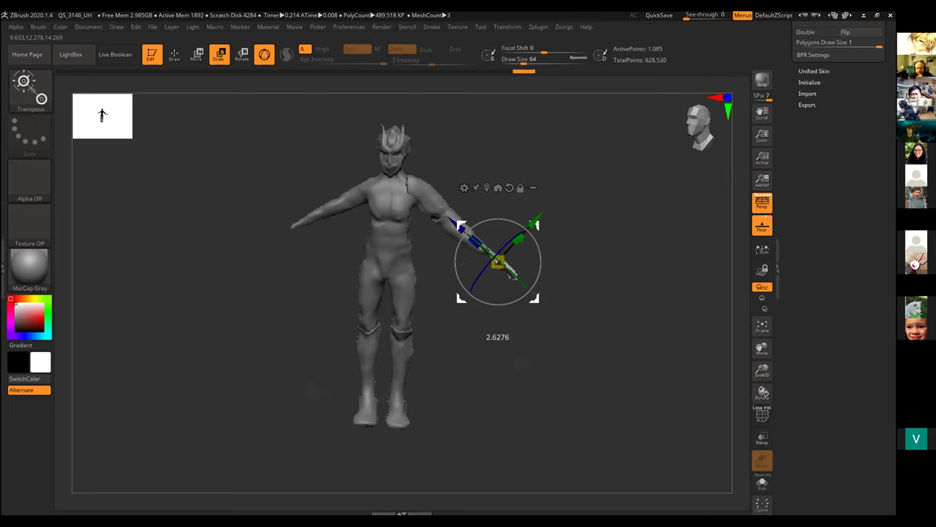
# Shift the hand sideways to line it up with the wrist in depth, and adjust its scale.
pyautogui.moveTo(644, 264); pyautogui.dragTo(558, 284)
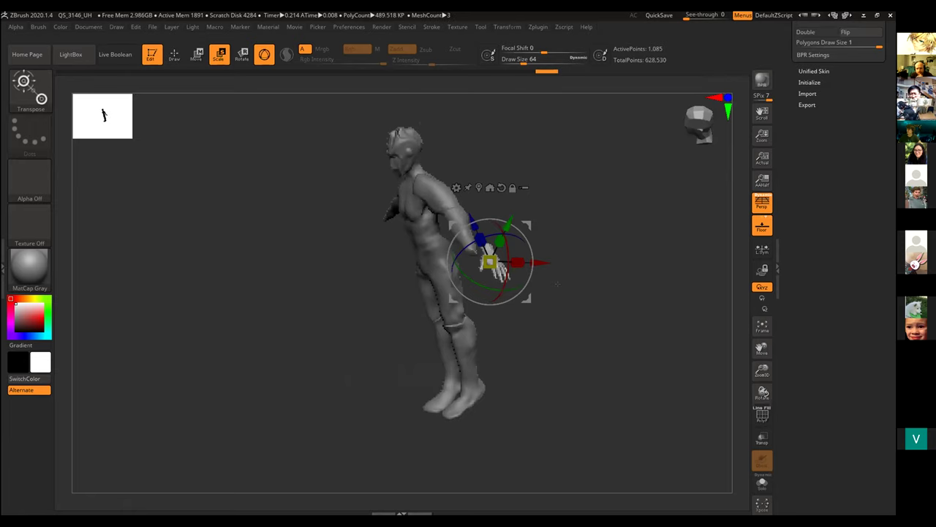
pyautogui.moveTo(557, 284); pyautogui.dragTo(527, 301)
pyautogui.moveTo(443, 307); pyautogui.dragTo(427, 306)
pyautogui.moveTo(516, 284); pyautogui.dragTo(571, 275)
pyautogui.moveTo(571, 274); pyautogui.dragTo(556, 277, button='right')
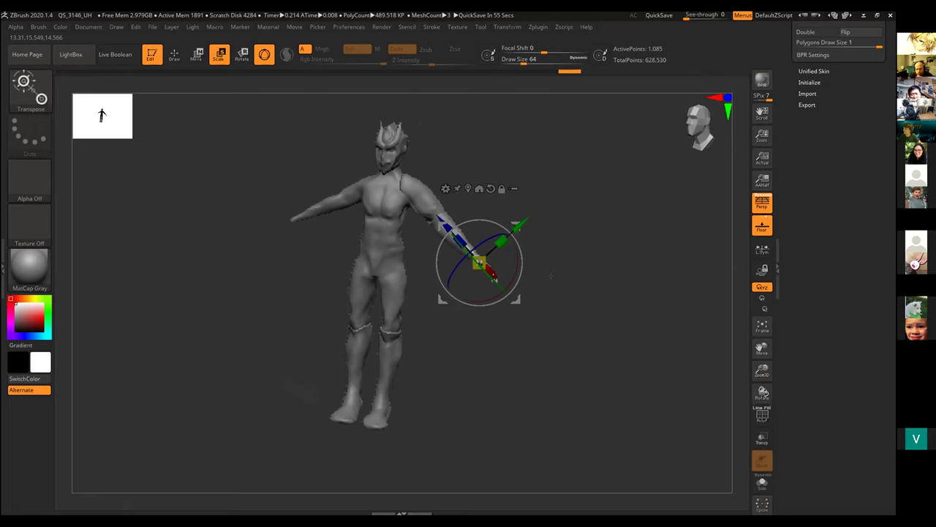
pyautogui.moveTo(542, 259); pyautogui.dragTo(483, 264)
pyautogui.moveTo(513, 257); pyautogui.dragTo(479, 262)
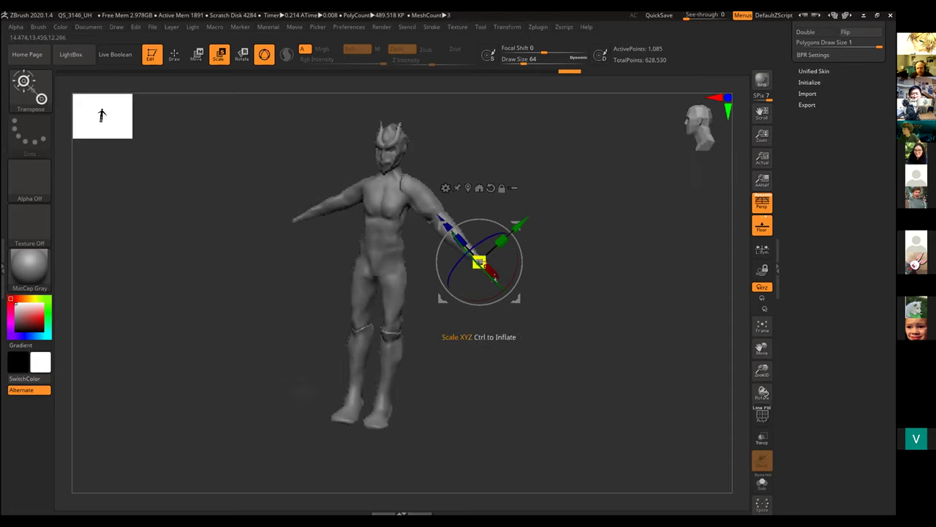
# Fine-tune the hand's size at the wrist and return to Draw mode.
pyautogui.moveTo(540, 267)
pyautogui.mouseDown()
pyautogui.moveTo(488, 269)
pyautogui.moveTo(541, 266)
pyautogui.mouseUp()
pyautogui.moveTo(481, 265); pyautogui.dragTo(508, 267)
pyautogui.moveTo(553, 252)
pyautogui.mouseDown()
pyautogui.moveTo(496, 255)
pyautogui.moveTo(556, 245)
pyautogui.moveTo(559, 265)
pyautogui.moveTo(549, 248)
pyautogui.mouseUp()
pyautogui.moveTo(482, 262); pyautogui.dragTo(495, 278)
pyautogui.moveTo(556, 256)
pyautogui.mouseDown()
pyautogui.moveTo(503, 256)
pyautogui.moveTo(450, 282)
pyautogui.moveTo(505, 259)
pyautogui.moveTo(544, 260)
pyautogui.mouseUp()
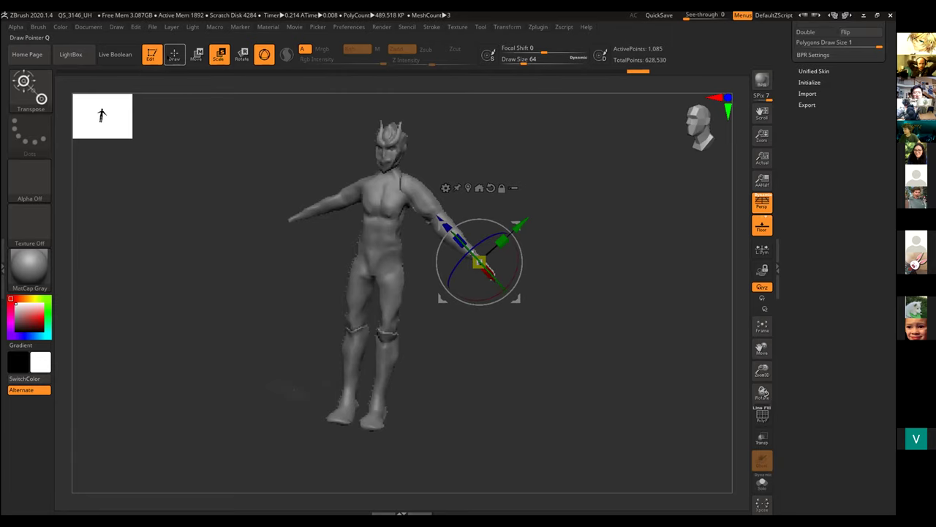
pyautogui.click(174, 54)
pyautogui.moveTo(529, 230)
pyautogui.mouseDown()
pyautogui.moveTo(503, 253)
pyautogui.moveTo(522, 217)
pyautogui.mouseUp()
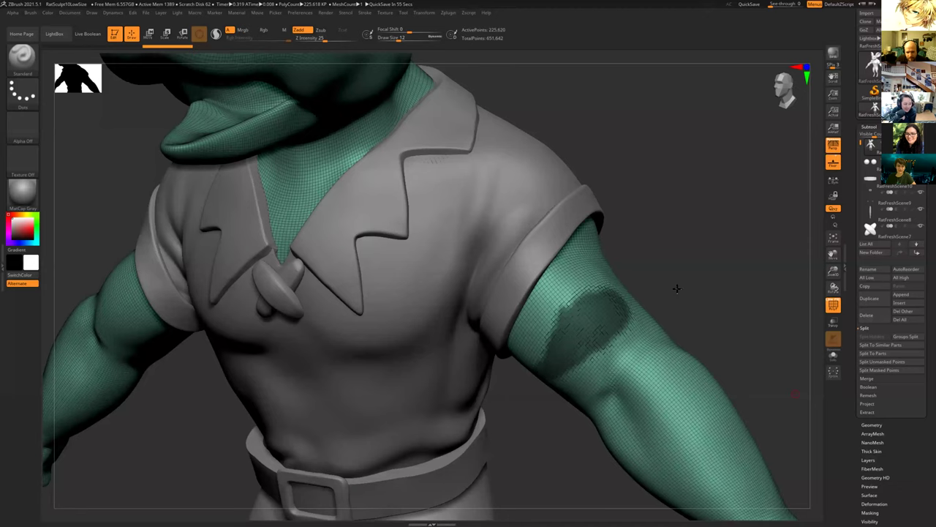
pyautogui.moveTo(677, 288); pyautogui.dragTo(659, 308)
pyautogui.keyDown('ctrl'); pyautogui.click(532, 342); pyautogui.keyUp('ctrl')
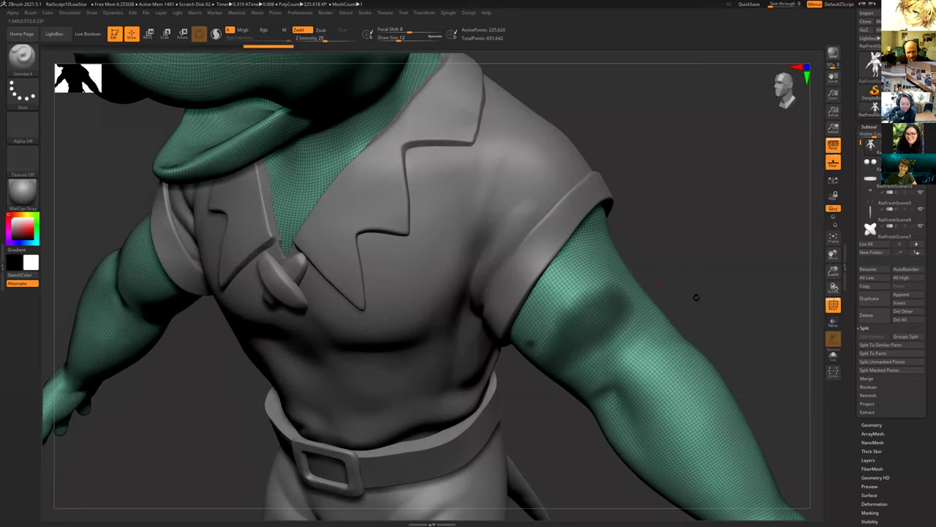
pyautogui.hotkey('ctrl', 'z')
pyautogui.hotkey('ctrl', 'z')
# Paint small separate mask spots around the masked patch on the rat's upper arm, undoing an accidental mask blur.
pyautogui.moveTo(702, 293); pyautogui.dragTo(524, 325)
pyautogui.keyDown('ctrl'); pyautogui.click(524, 324); pyautogui.keyUp('ctrl')
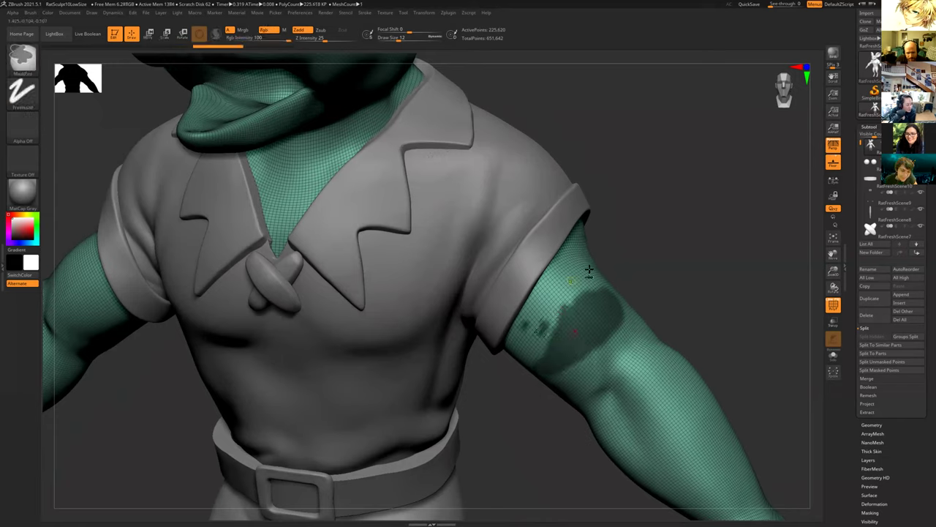
pyautogui.keyDown('ctrl'); pyautogui.click(600, 282); pyautogui.keyUp('ctrl')
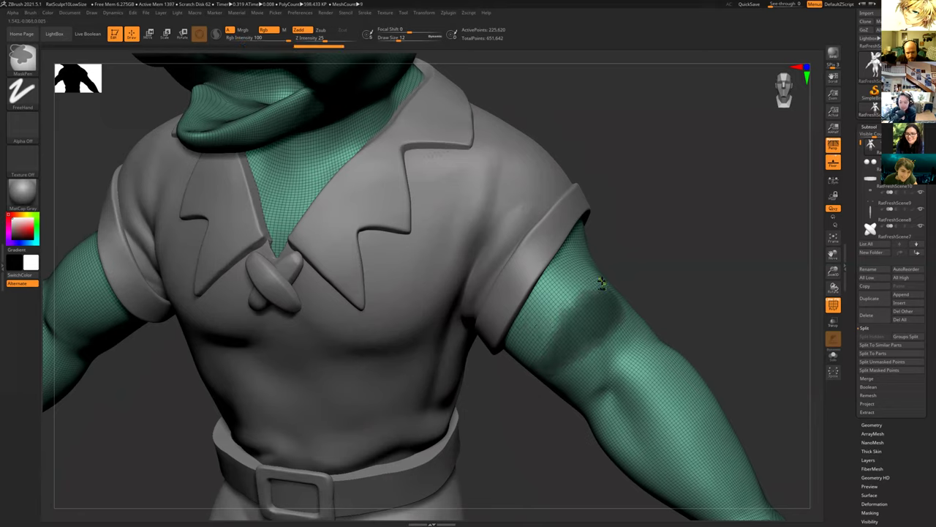
pyautogui.hotkey('ctrl', 'z')
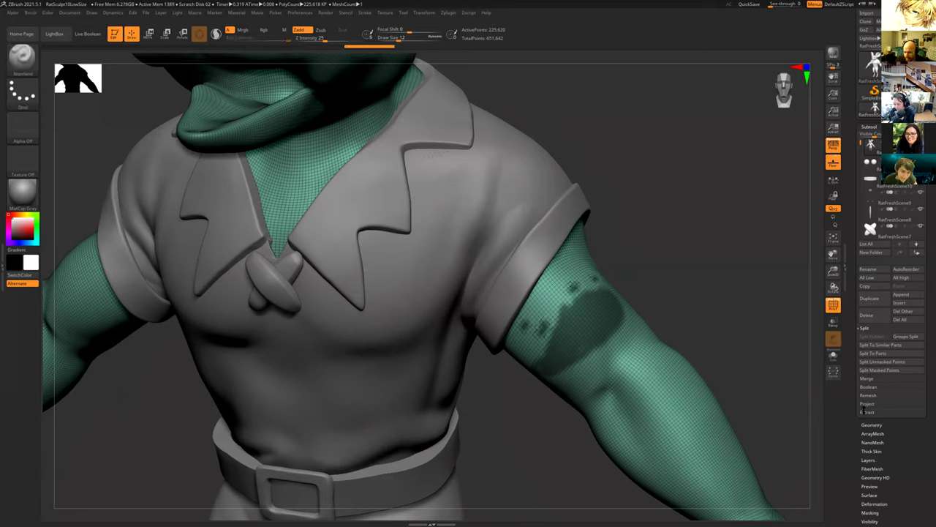
# Extract the masked upper-arm area with 0.02 thickness and accept it as a new subtool.
pyautogui.click(866, 412)
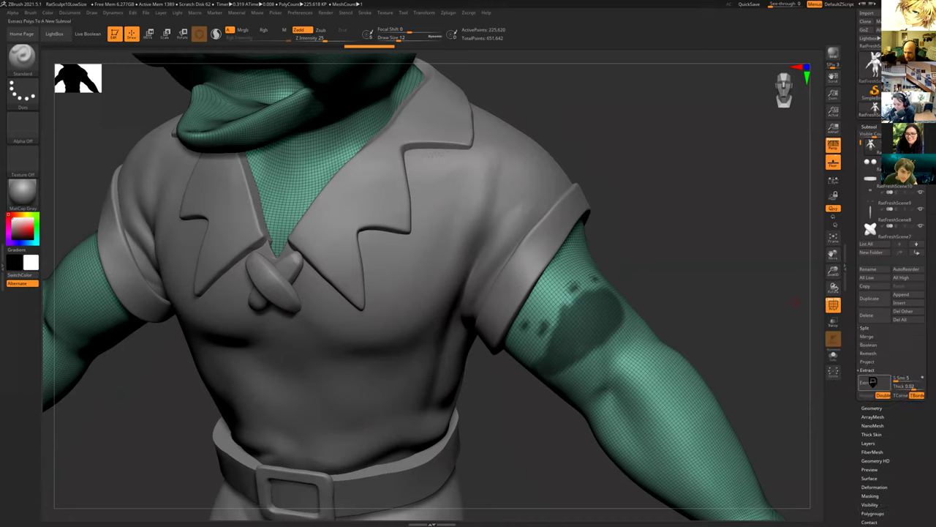
pyautogui.click(871, 382)
pyautogui.click(866, 395)
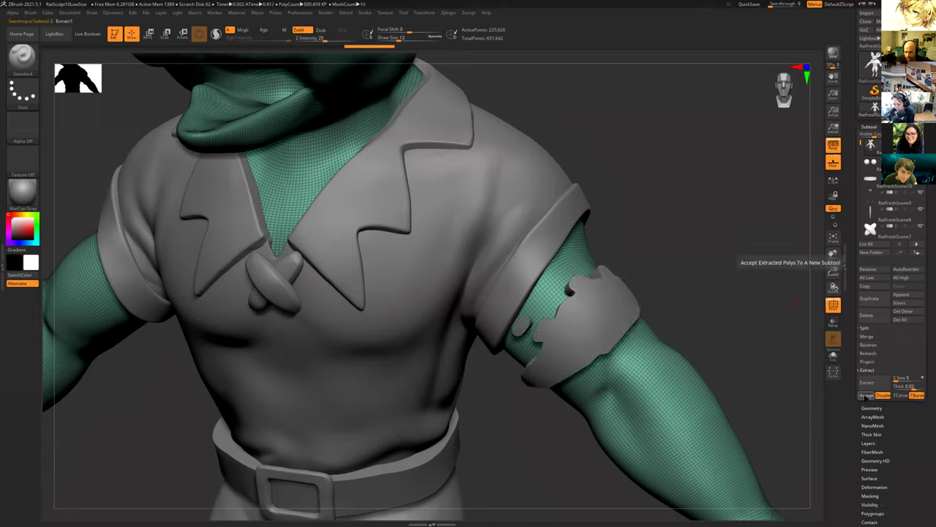
# Clear the mask on the extracted armband subtool and inspect its small detached piece up close.
pyautogui.moveTo(694, 311)
pyautogui.mouseDown()
pyautogui.moveTo(712, 295)
pyautogui.moveTo(677, 308)
pyautogui.moveTo(706, 314)
pyautogui.moveTo(611, 279)
pyautogui.mouseUp()
pyautogui.keyDown('ctrl'); pyautogui.moveTo(732, 263); pyautogui.dragTo(747, 291); pyautogui.keyUp('ctrl')
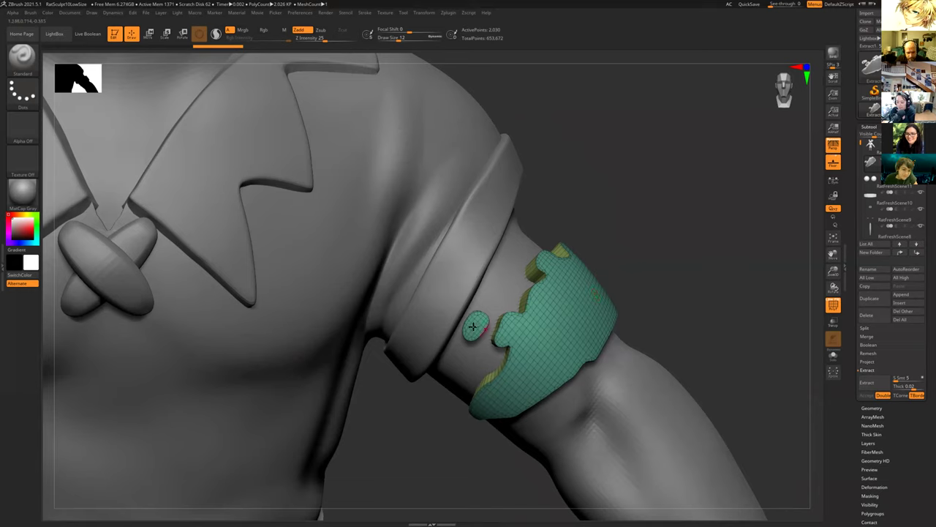
pyautogui.press('ctrl')
pyautogui.press('ctrl')
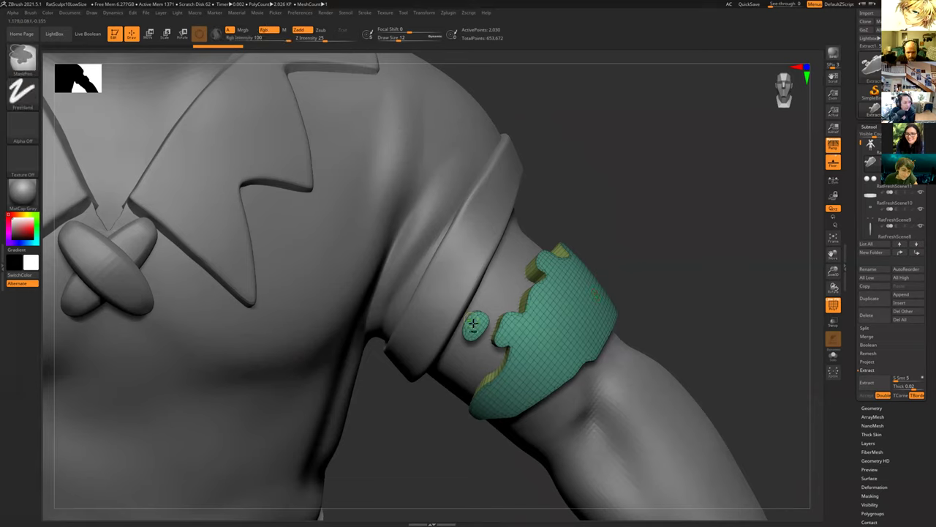
pyautogui.moveTo(691, 274); pyautogui.dragTo(721, 278)
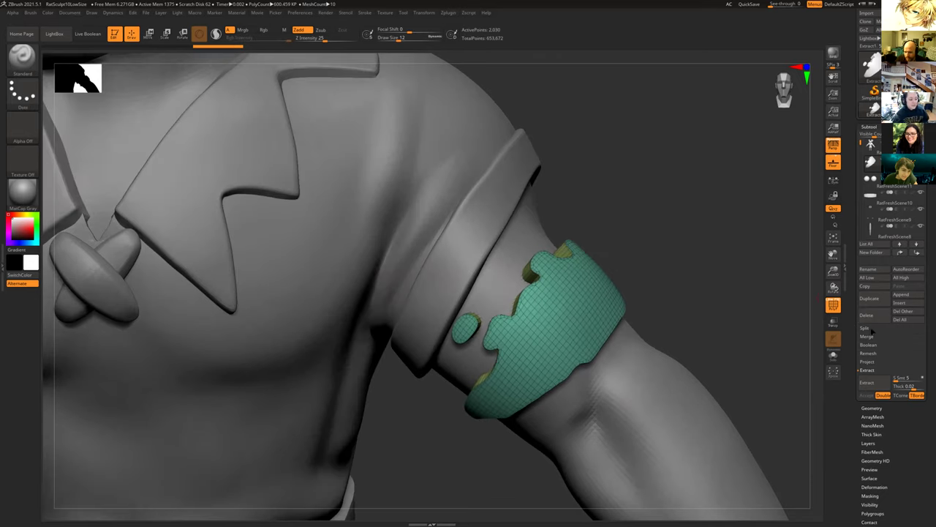
# Split the extracted armband subtool into separate subtools by its disconnected parts, accepting that it cannot be undone.
pyautogui.click(869, 328)
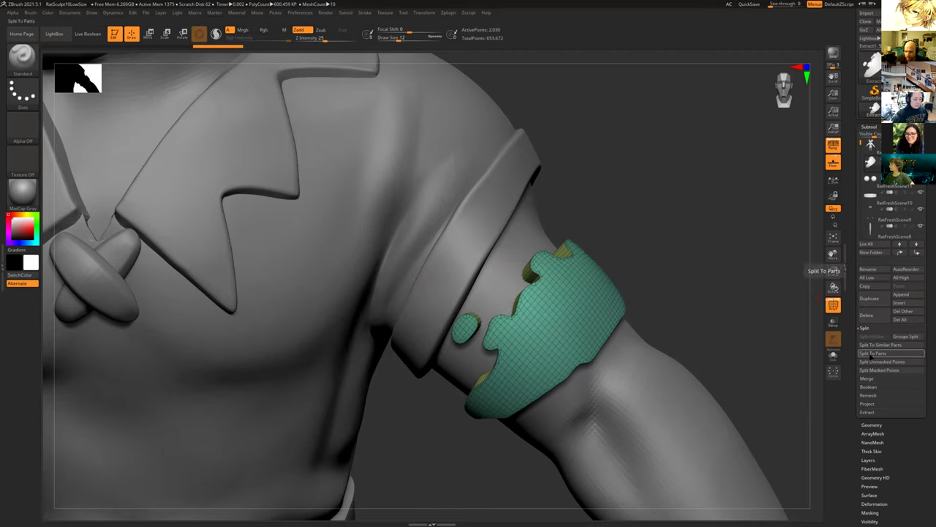
pyautogui.moveTo(871, 163)
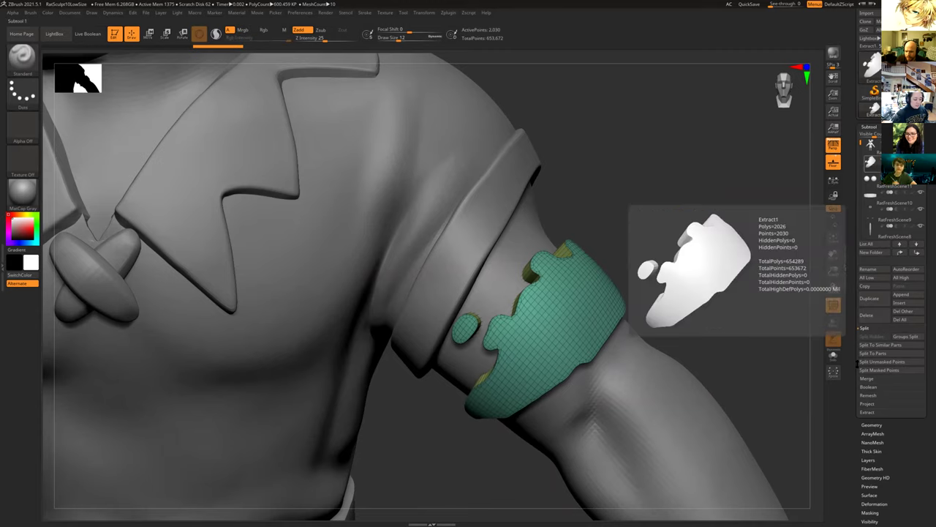
pyautogui.click(875, 353)
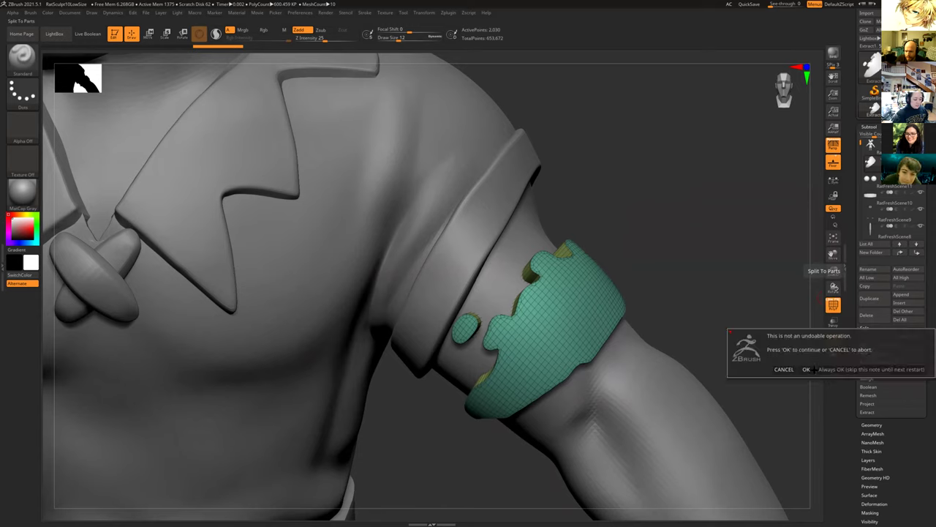
pyautogui.click(805, 370)
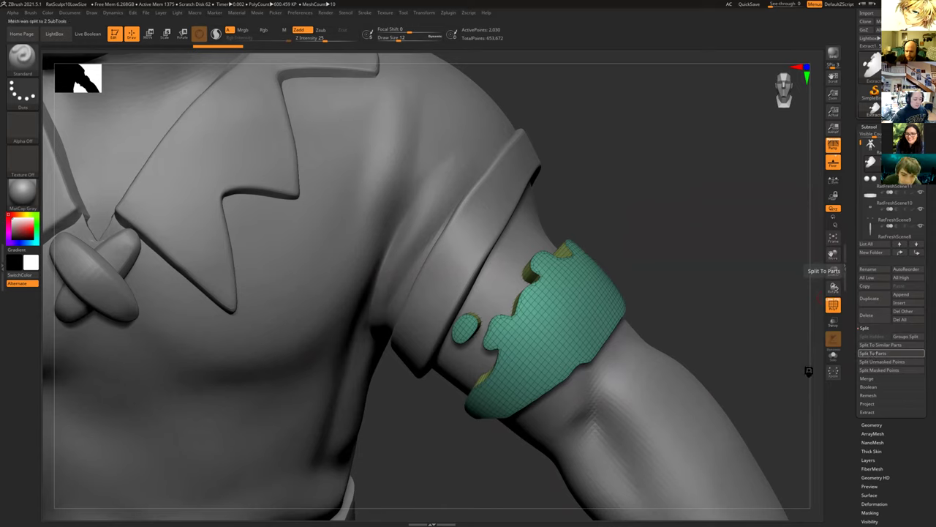
pyautogui.moveTo(706, 294)
pyautogui.mouseDown()
pyautogui.moveTo(700, 302)
pyautogui.moveTo(722, 250)
pyautogui.mouseUp()
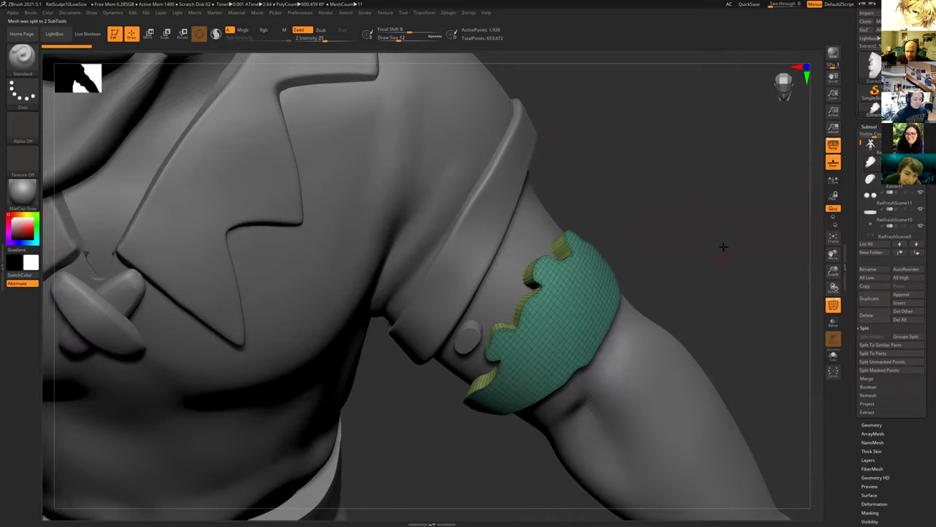
# Select the small detached oval piece beside the armband and delete its subtool.
pyautogui.moveTo(801, 231); pyautogui.dragTo(797, 192)
pyautogui.click(872, 180)
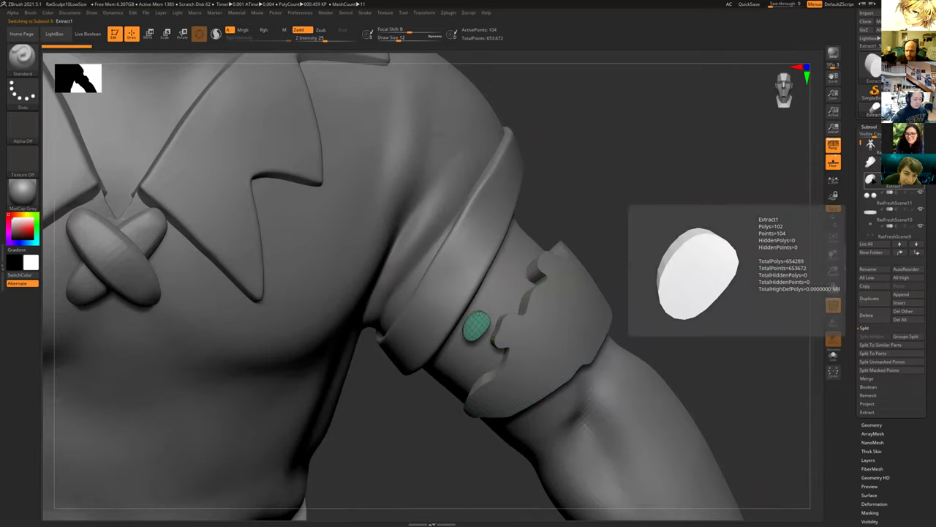
pyautogui.click(868, 316)
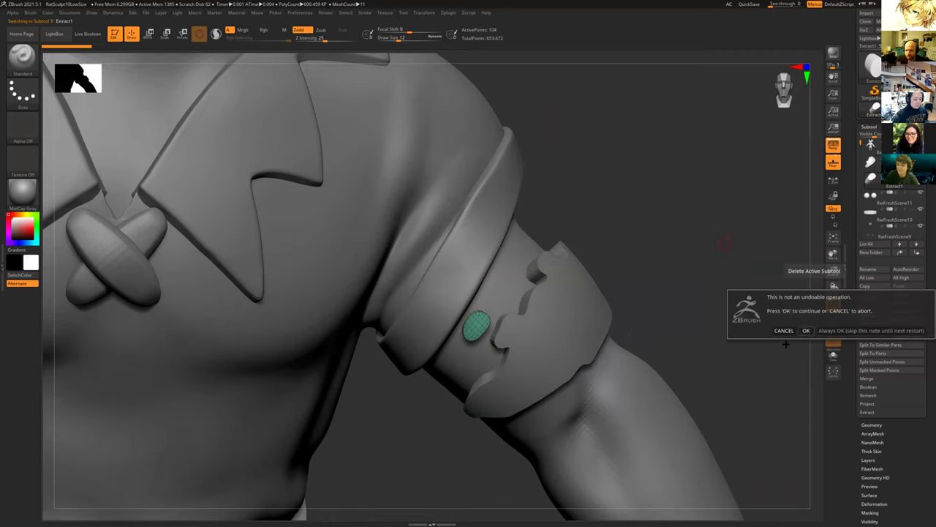
pyautogui.click(807, 330)
pyautogui.moveTo(695, 347)
pyautogui.mouseDown()
pyautogui.moveTo(698, 378)
pyautogui.moveTo(698, 345)
pyautogui.mouseUp()
pyautogui.moveTo(702, 352); pyautogui.dragTo(700, 350)
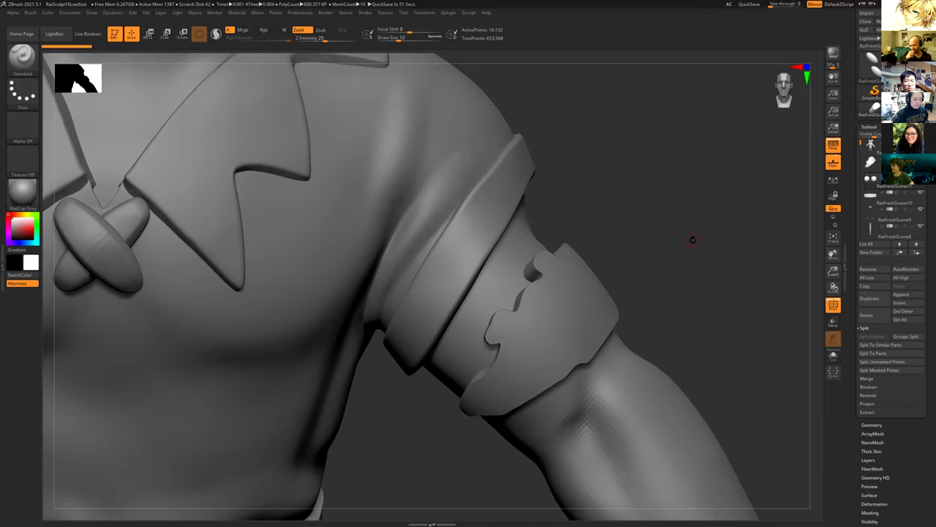
# Activate the rat's body subtool and cut off its hand at the wrist with the TrimRect brush.
pyautogui.keyDown('alt'); pyautogui.moveTo(685, 271); pyautogui.dragTo(592, 215); pyautogui.keyUp('alt')
pyautogui.keyDown('ctrl'); pyautogui.moveTo(593, 226); pyautogui.dragTo(455, 224, button='right'); pyautogui.keyUp('ctrl')
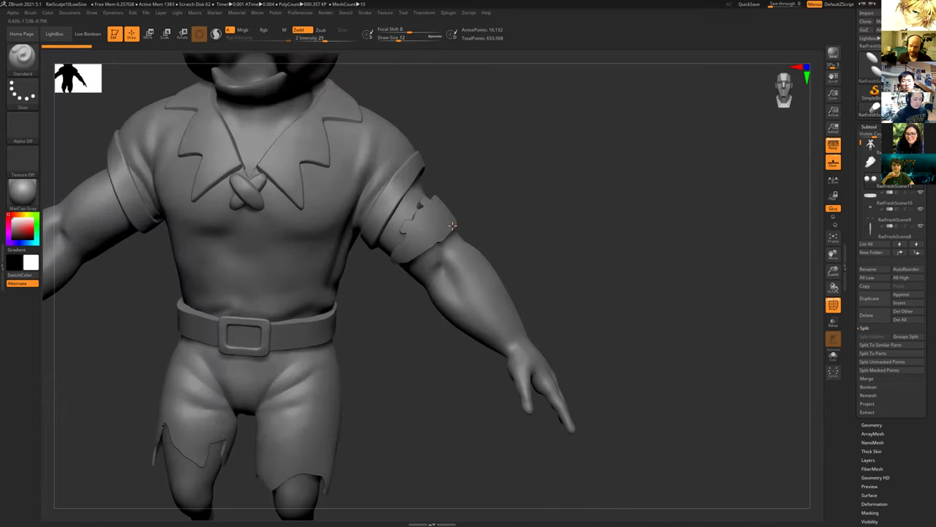
pyautogui.moveTo(523, 252); pyautogui.dragTo(561, 240)
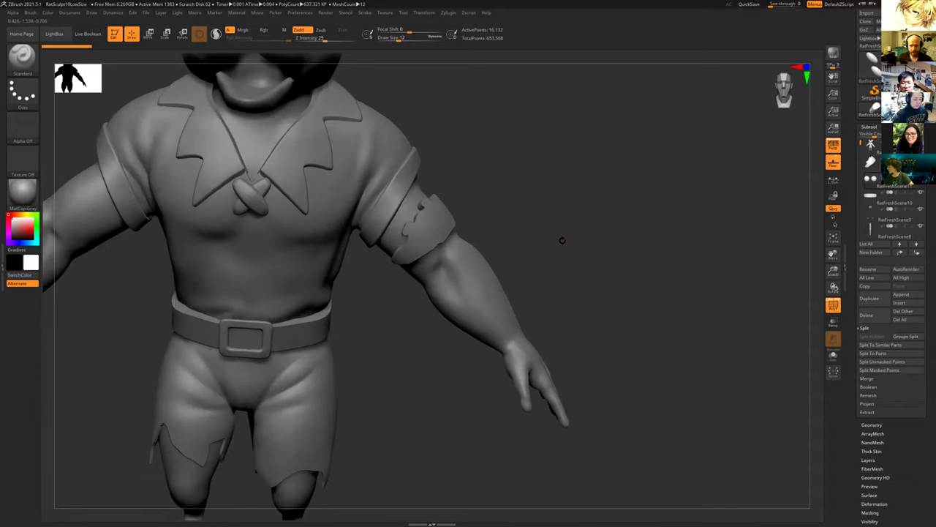
pyautogui.moveTo(621, 268); pyautogui.dragTo(769, 259)
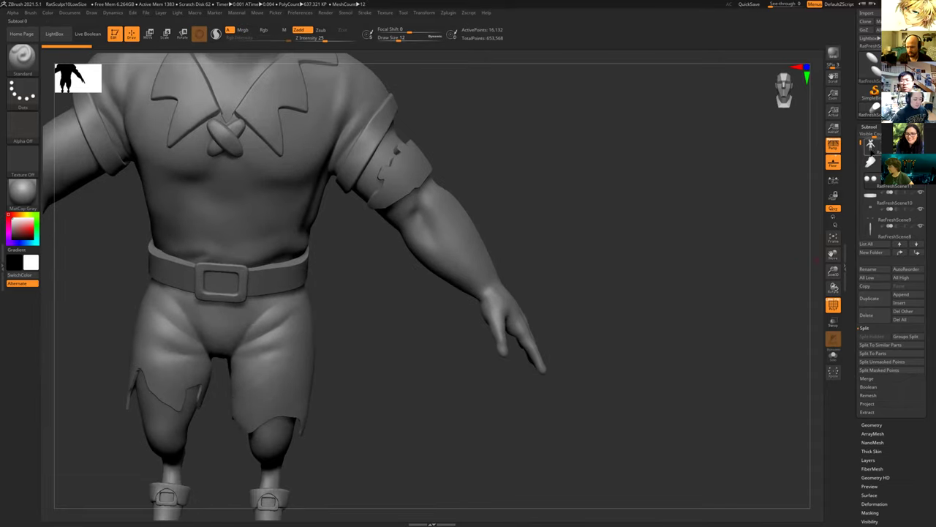
pyautogui.click(873, 152)
pyautogui.moveTo(622, 343)
pyautogui.mouseDown()
pyautogui.moveTo(639, 366)
pyautogui.moveTo(636, 355)
pyautogui.moveTo(602, 388)
pyautogui.moveTo(690, 318)
pyautogui.moveTo(686, 328)
pyautogui.moveTo(432, 418)
pyautogui.mouseUp()
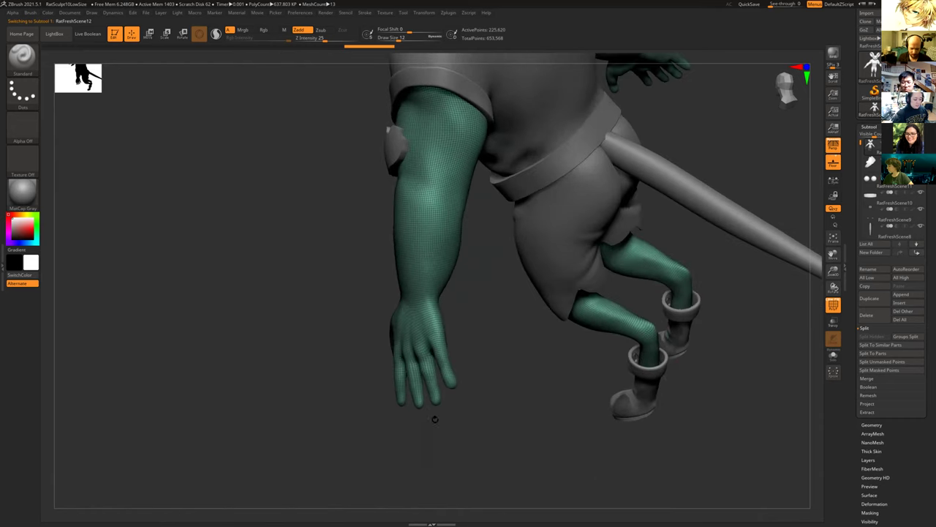
pyautogui.click(22, 56)
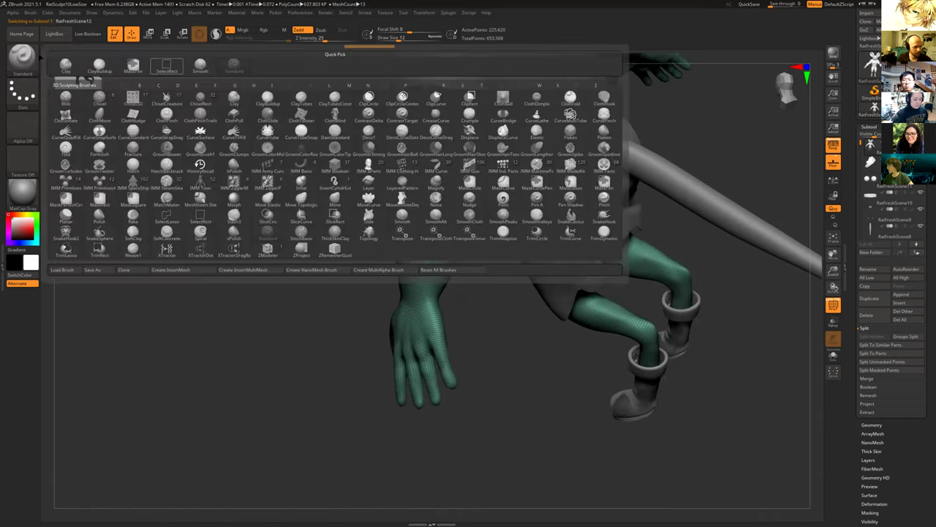
pyautogui.click(23, 60)
pyautogui.keyDown('ctrl'); pyautogui.keyDown('shift'); pyautogui.click(28, 63); pyautogui.keyUp('shift'); pyautogui.keyUp('ctrl')
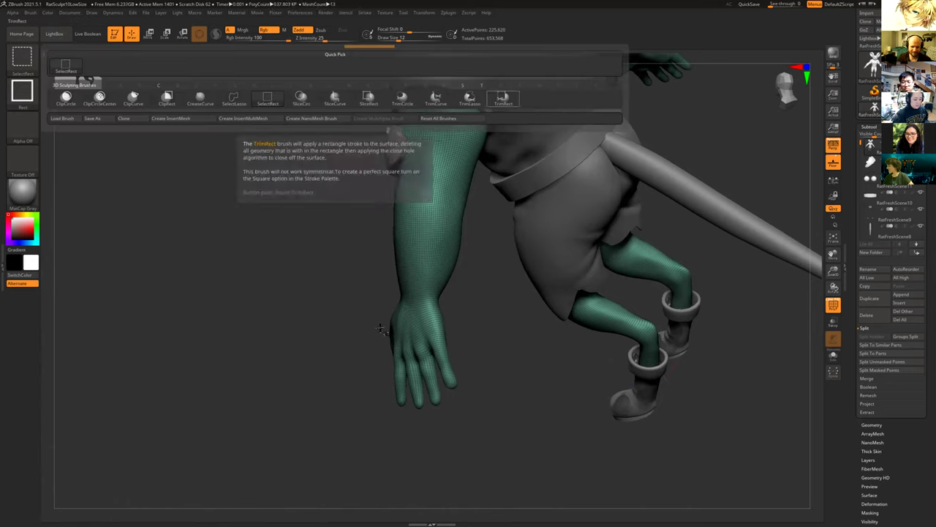
pyautogui.moveTo(336, 476)
pyautogui.keyDown('ctrl'); pyautogui.mouseDown()
pyautogui.moveTo(465, 337)
pyautogui.moveTo(482, 299)
pyautogui.mouseUp(); pyautogui.keyUp('ctrl')
pyautogui.moveTo(285, 324)
pyautogui.keyDown('ctrl'); pyautogui.mouseDown()
pyautogui.moveTo(311, 443)
pyautogui.moveTo(475, 309)
pyautogui.moveTo(483, 295)
pyautogui.moveTo(443, 263)
pyautogui.moveTo(575, 315)
pyautogui.mouseUp(); pyautogui.keyUp('ctrl')
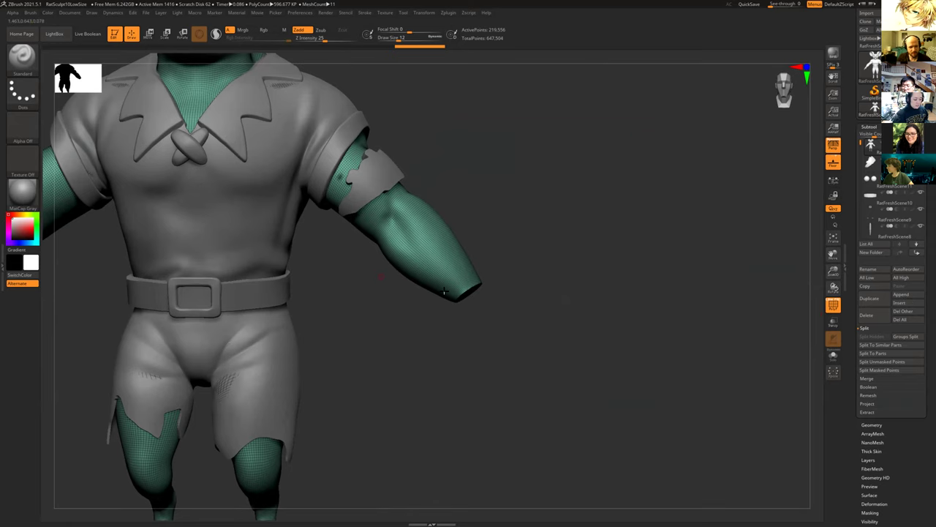
# Insert a small sphere at the trimmed wrist with the IMM Primitives brush's Insert Sphere mesh.
pyautogui.click(22, 55)
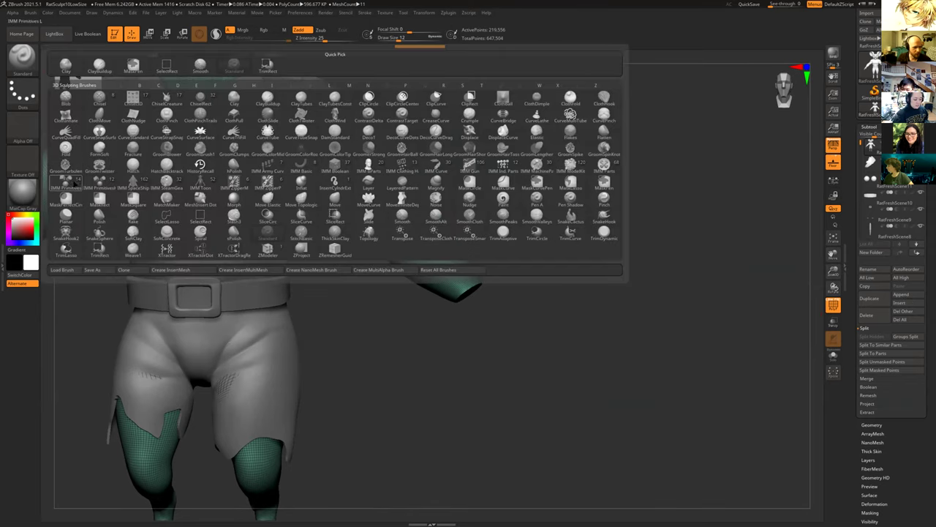
pyautogui.click(69, 183)
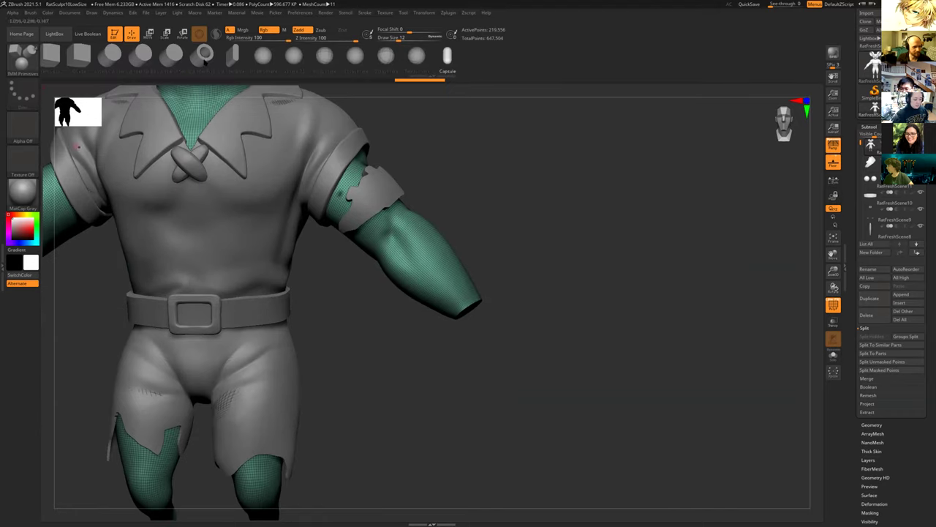
pyautogui.click(263, 55)
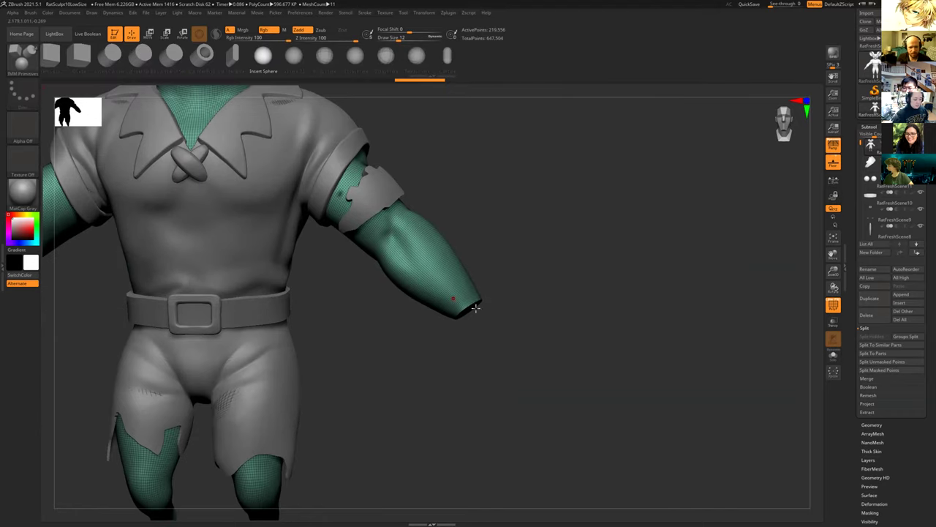
pyautogui.moveTo(474, 309); pyautogui.dragTo(490, 315)
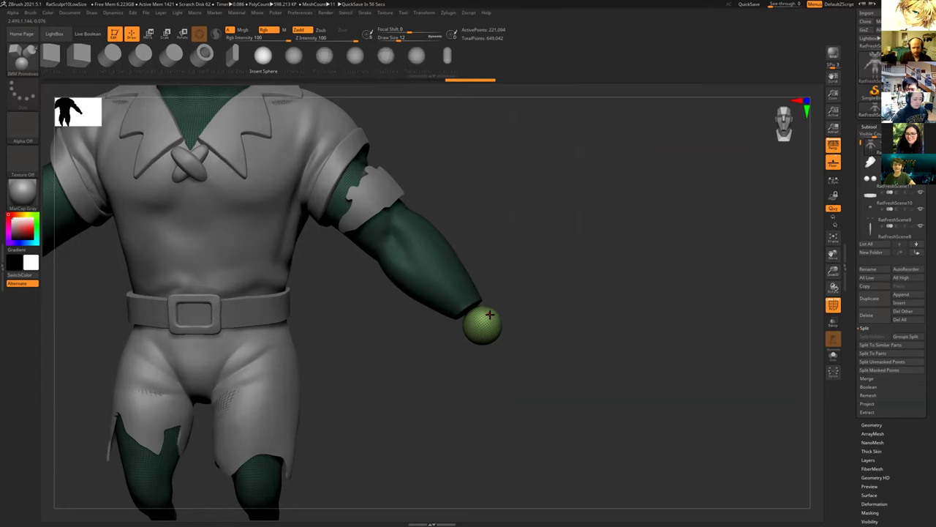
pyautogui.moveTo(556, 300); pyautogui.dragTo(550, 299)
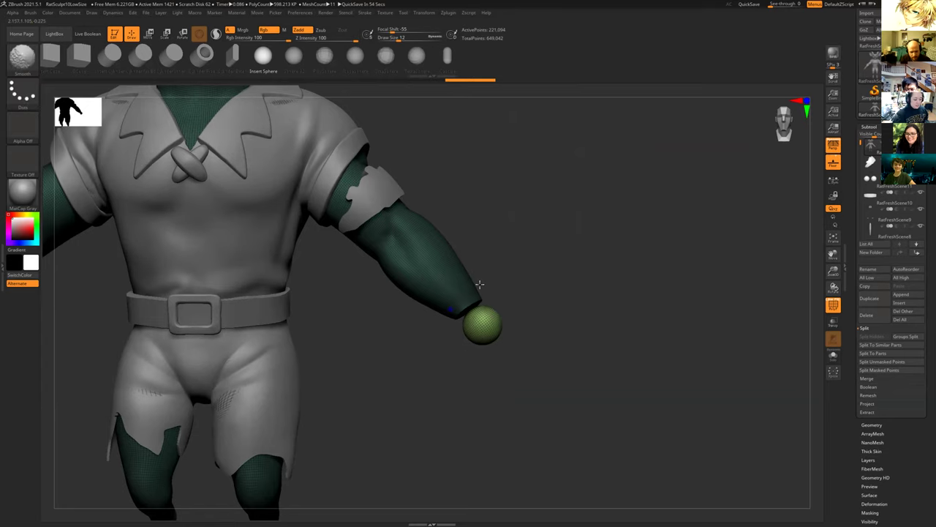
# Pull the inserted sphere into a wider palm block over the wrist using the Move Topological brush at draw size about 133.
pyautogui.press('b')
pyautogui.press('m')
pyautogui.press('t')
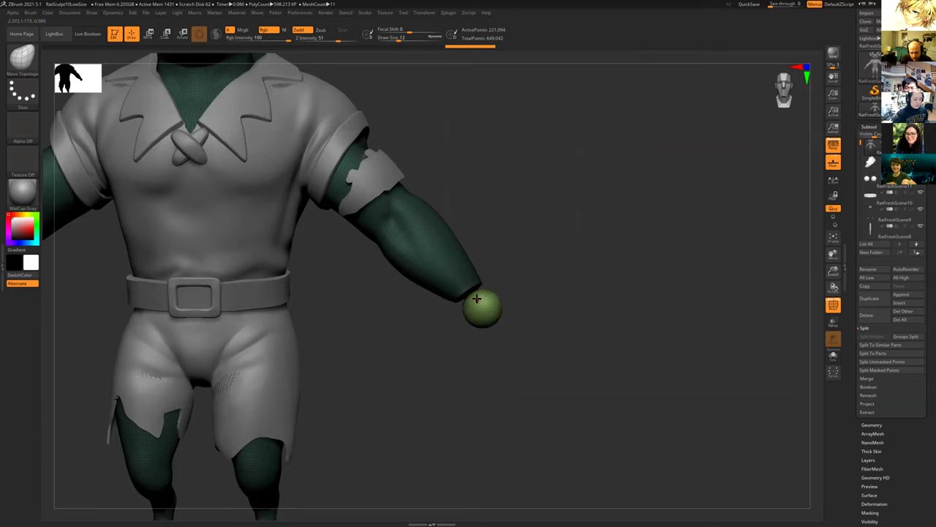
pyautogui.press('s')
pyautogui.click(490, 301)
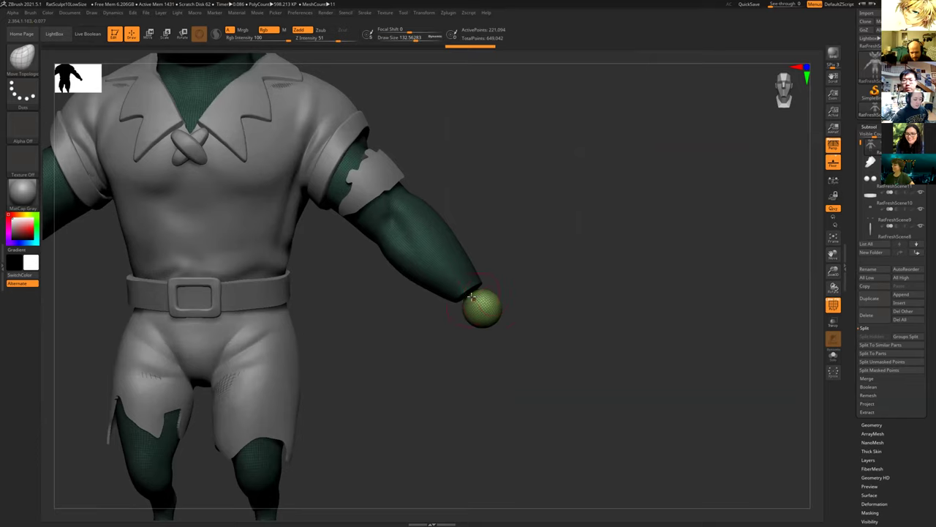
pyautogui.moveTo(477, 278); pyautogui.dragTo(449, 303, button='right')
pyautogui.moveTo(477, 303)
pyautogui.mouseDown()
pyautogui.moveTo(442, 305)
pyautogui.moveTo(457, 291)
pyautogui.moveTo(455, 300)
pyautogui.mouseUp()
pyautogui.moveTo(347, 319); pyautogui.dragTo(234, 319)
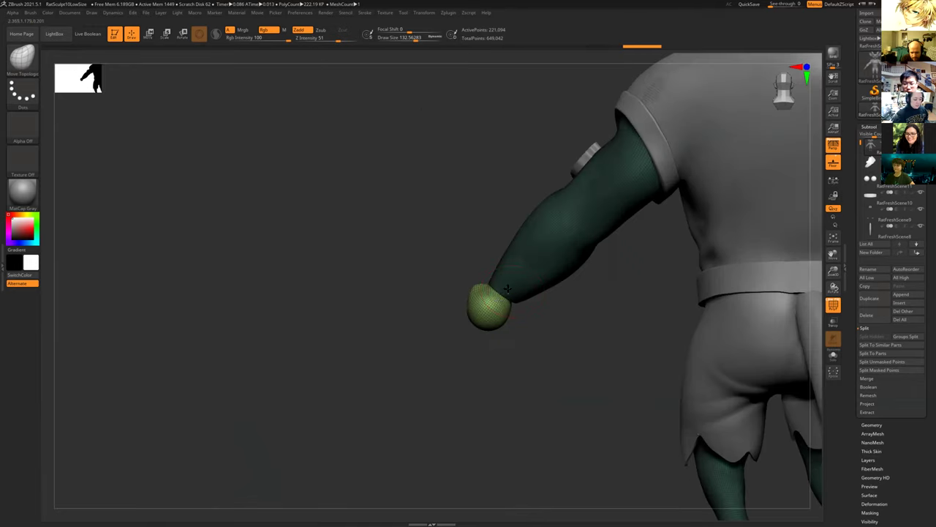
pyautogui.moveTo(445, 286); pyautogui.dragTo(448, 301)
# Smooth the palm block and refine its shape from several sides so it fits the end of the forearm.
pyautogui.press('shift')
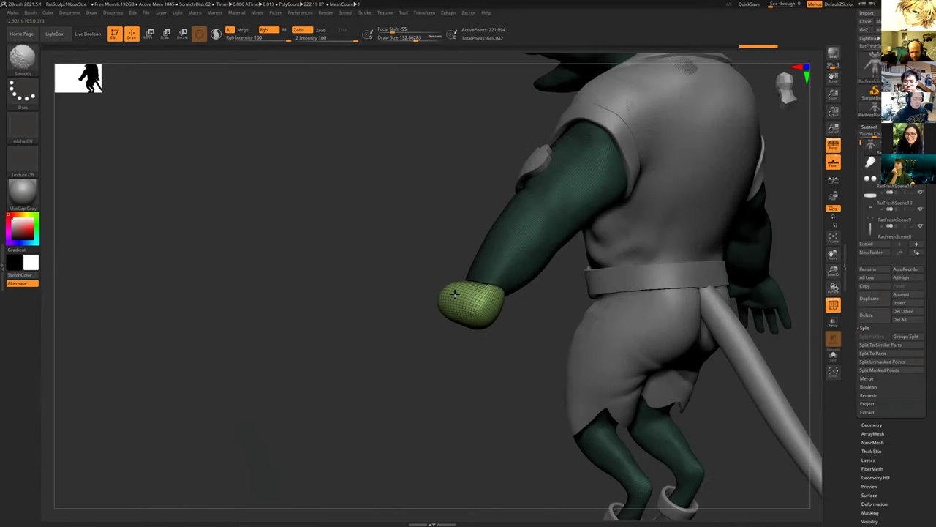
pyautogui.moveTo(458, 343)
pyautogui.keyDown('shift'); pyautogui.mouseDown()
pyautogui.moveTo(464, 317)
pyautogui.moveTo(447, 324)
pyautogui.moveTo(450, 315)
pyautogui.mouseUp(); pyautogui.keyUp('shift')
pyautogui.moveTo(348, 325); pyautogui.dragTo(402, 340)
pyautogui.moveTo(388, 375)
pyautogui.mouseDown()
pyautogui.moveTo(414, 327)
pyautogui.moveTo(424, 331)
pyautogui.moveTo(419, 318)
pyautogui.moveTo(459, 316)
pyautogui.moveTo(418, 314)
pyautogui.moveTo(419, 298)
pyautogui.moveTo(453, 286)
pyautogui.mouseUp()
pyautogui.click(454, 285)
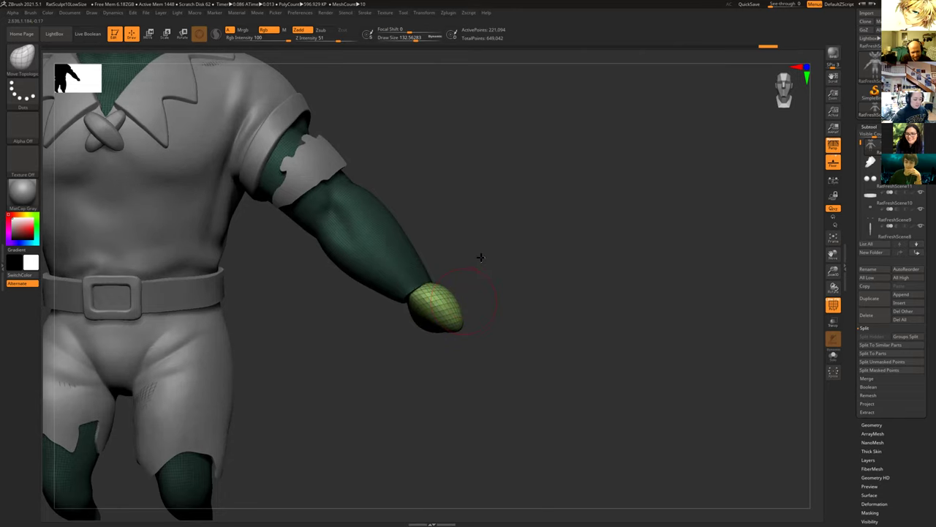
# Split the masked points so the palm and body become separate subtools, and make the palm the active one.
pyautogui.moveTo(481, 257); pyautogui.dragTo(485, 252)
pyautogui.moveTo(475, 312); pyautogui.dragTo(488, 321)
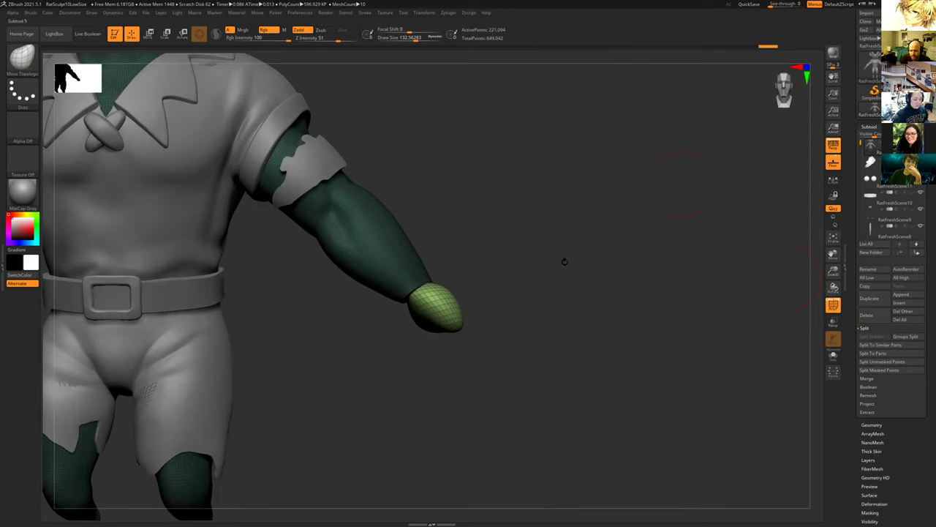
pyautogui.click(863, 370)
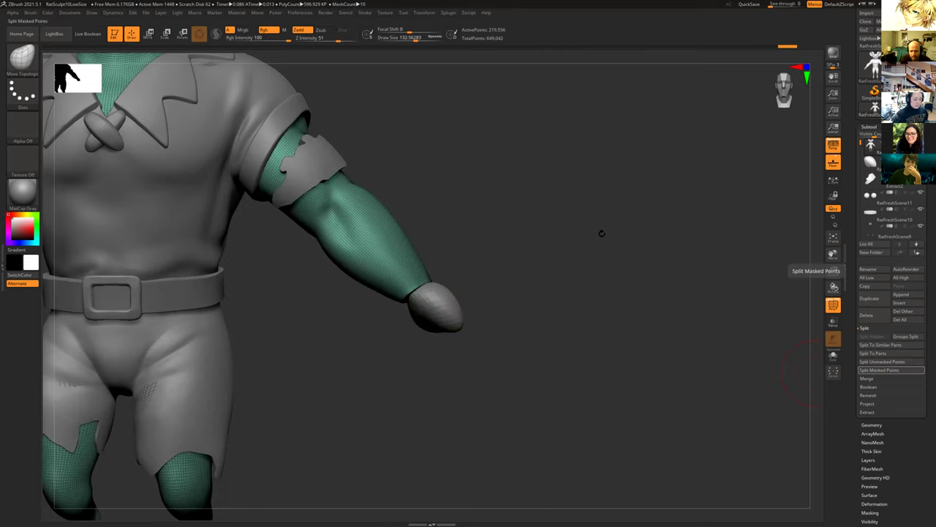
pyautogui.keyDown('shift'); pyautogui.moveTo(495, 244); pyautogui.dragTo(419, 254); pyautogui.keyUp('shift')
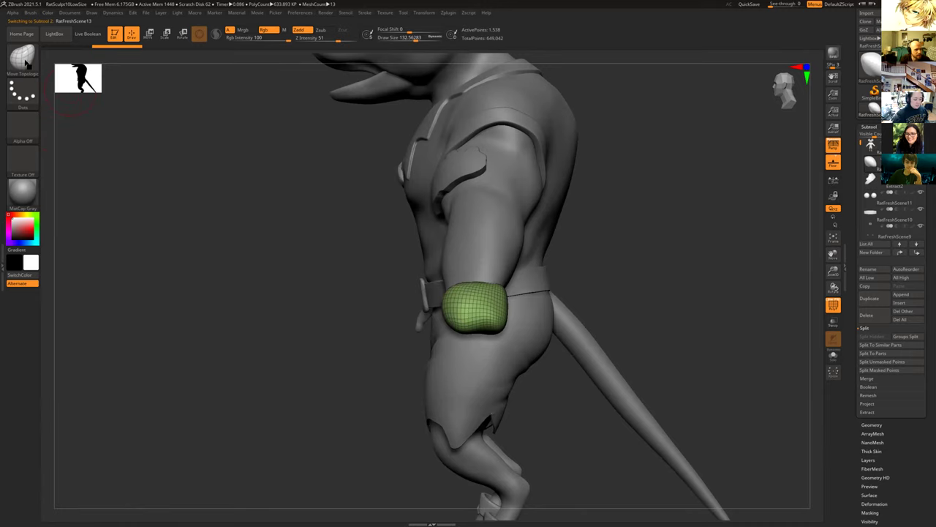
# Insert a small sphere at the palm's lower front corner with the IMM Primitives brush as a finger base.
pyautogui.click(26, 63)
pyautogui.click(133, 66)
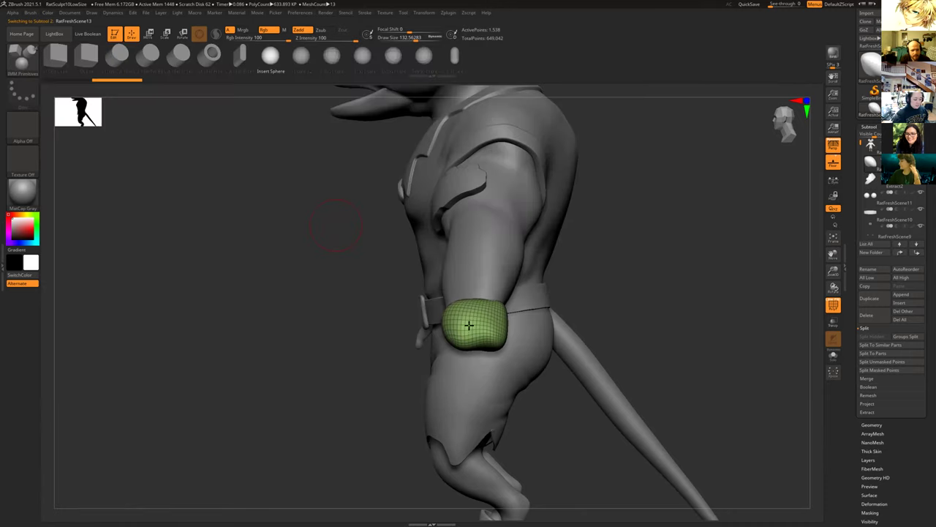
pyautogui.moveTo(374, 223); pyautogui.dragTo(395, 284)
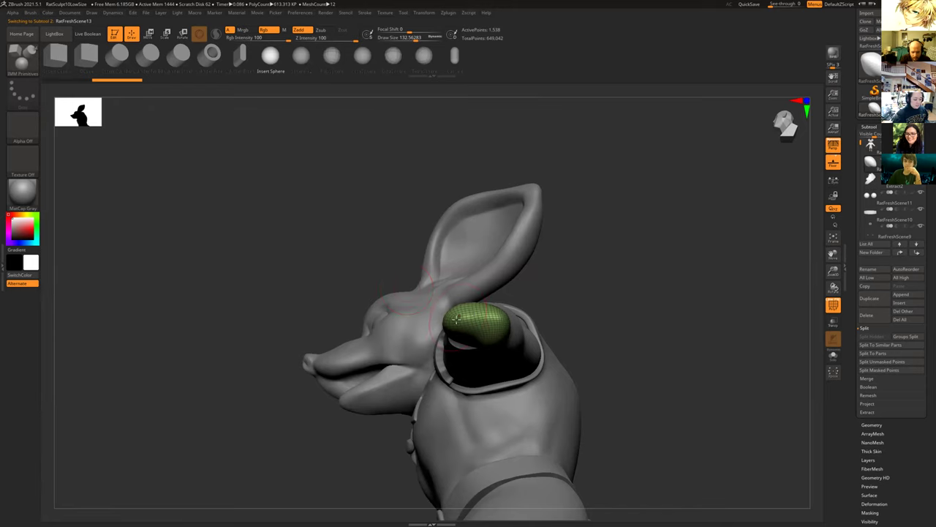
pyautogui.moveTo(593, 284)
pyautogui.keyDown('alt'); pyautogui.mouseDown()
pyautogui.moveTo(464, 324)
pyautogui.moveTo(458, 305)
pyautogui.mouseUp(); pyautogui.keyUp('alt')
pyautogui.press('s')
pyautogui.moveTo(362, 226)
pyautogui.mouseDown()
pyautogui.moveTo(360, 293)
pyautogui.moveTo(397, 349)
pyautogui.mouseUp()
pyautogui.moveTo(320, 376)
pyautogui.mouseDown()
pyautogui.moveTo(312, 418)
pyautogui.moveTo(324, 401)
pyautogui.moveTo(497, 333)
pyautogui.mouseUp()
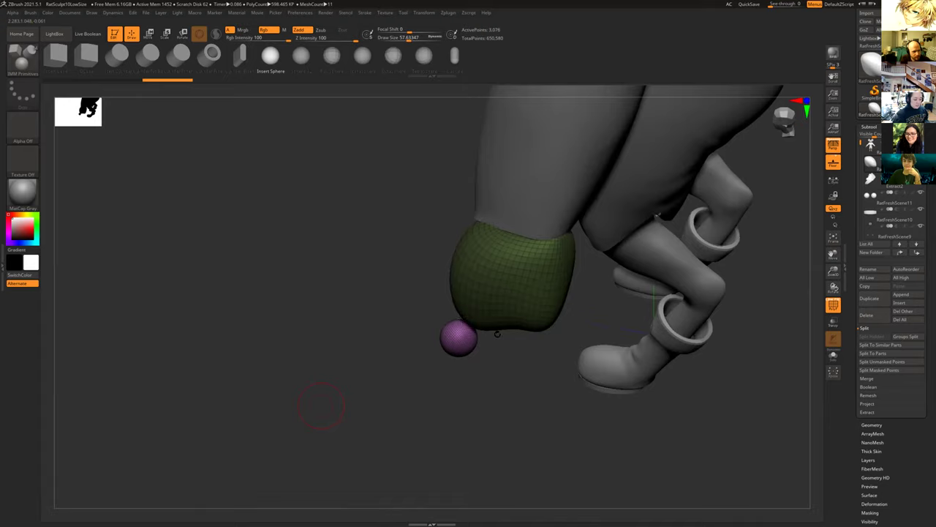
# Stretch the small sphere into a long tapered finger using the Move Topological brush at draw size about 99.
pyautogui.press('b')
pyautogui.press('m')
pyautogui.press('t')
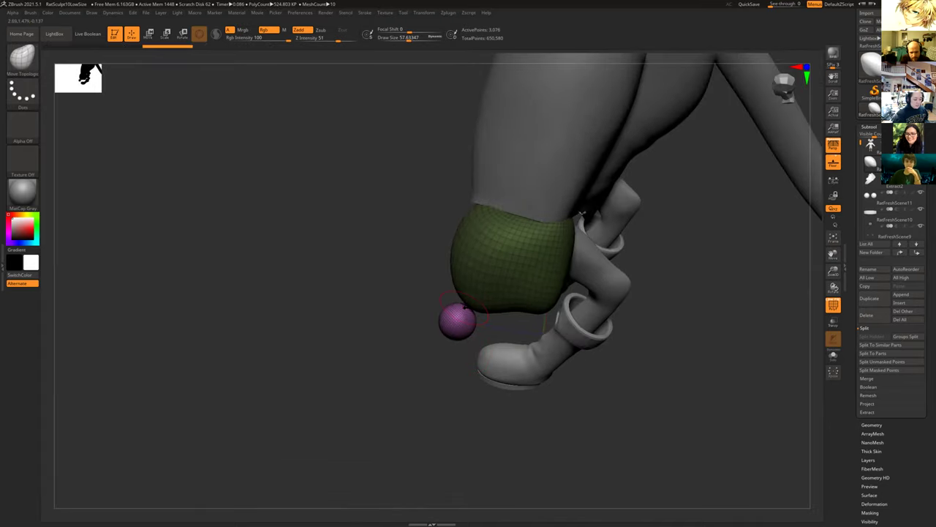
pyautogui.moveTo(460, 303); pyautogui.dragTo(451, 283)
pyautogui.moveTo(449, 340); pyautogui.dragTo(438, 357)
pyautogui.moveTo(444, 292)
pyautogui.mouseDown()
pyautogui.moveTo(445, 329)
pyautogui.moveTo(473, 387)
pyautogui.moveTo(443, 359)
pyautogui.mouseUp()
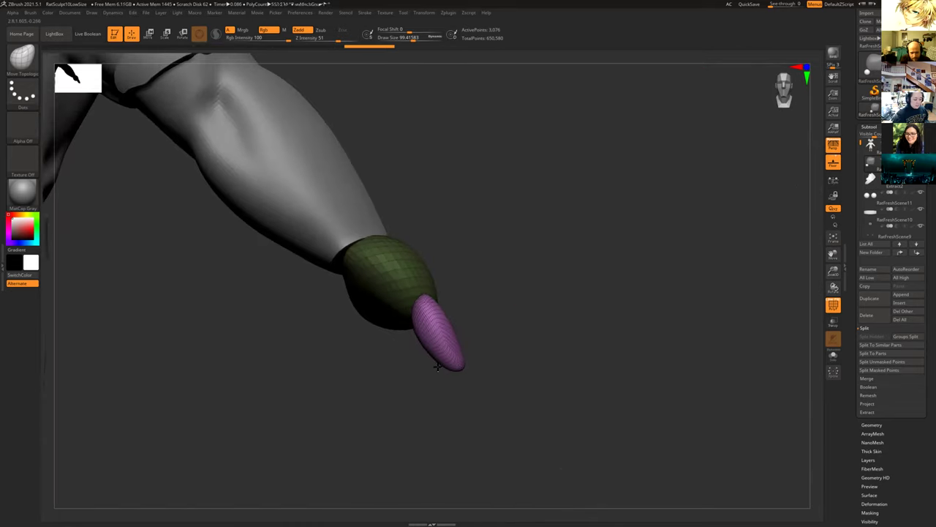
pyautogui.hotkey('ctrl', 'shift', 'z')
pyautogui.hotkey('ctrl', 'shift', 'z')
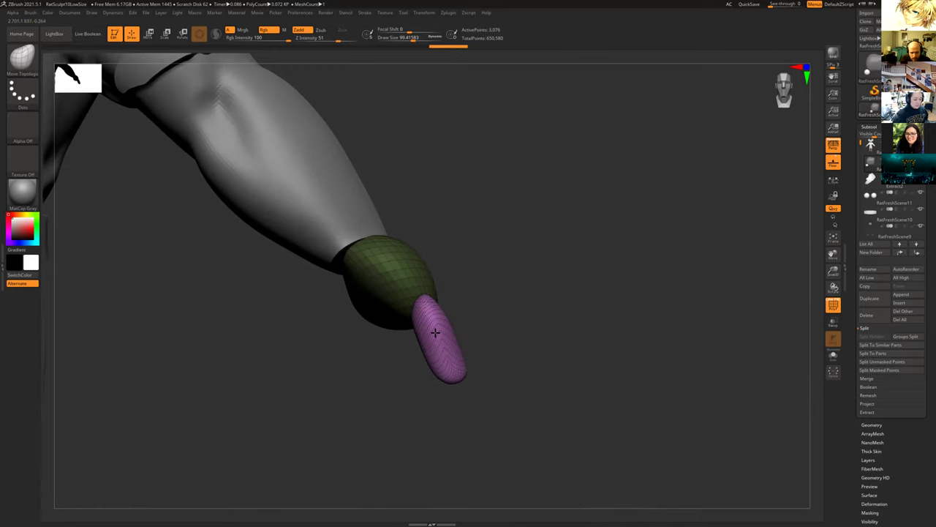
pyautogui.hotkey('ctrl', 'shift', 'z')
pyautogui.hotkey('ctrl', 'shift', 'z')
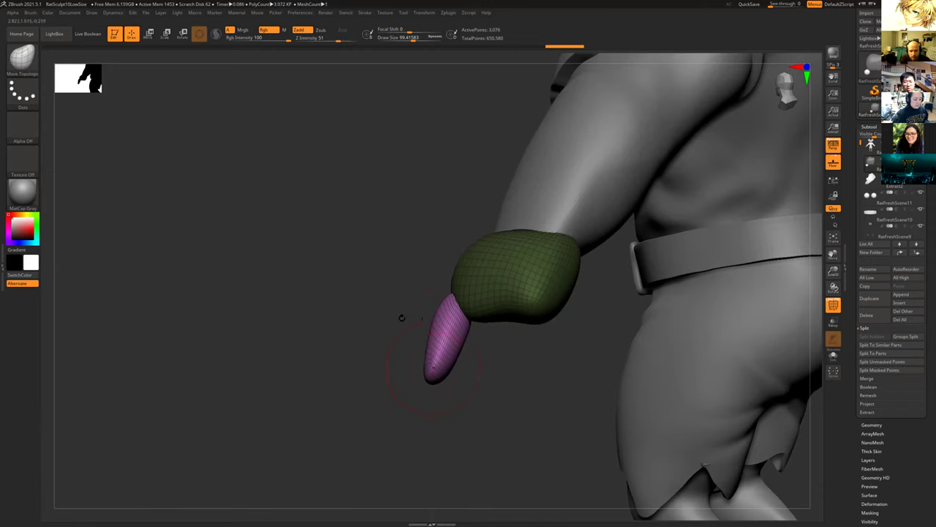
# Undo the stretching of the tapered finger on the palm's front corner.
pyautogui.moveTo(418, 318)
pyautogui.mouseDown()
pyautogui.moveTo(453, 299)
pyautogui.moveTo(439, 308)
pyautogui.moveTo(414, 290)
pyautogui.moveTo(412, 306)
pyautogui.moveTo(428, 322)
pyautogui.mouseUp()
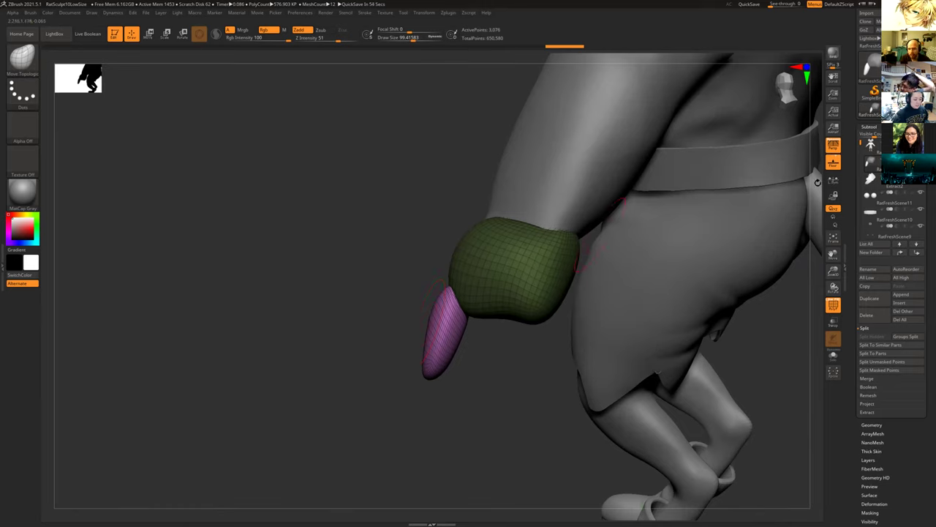
pyautogui.moveTo(355, 318); pyautogui.dragTo(674, 320)
pyautogui.press('ctrl')
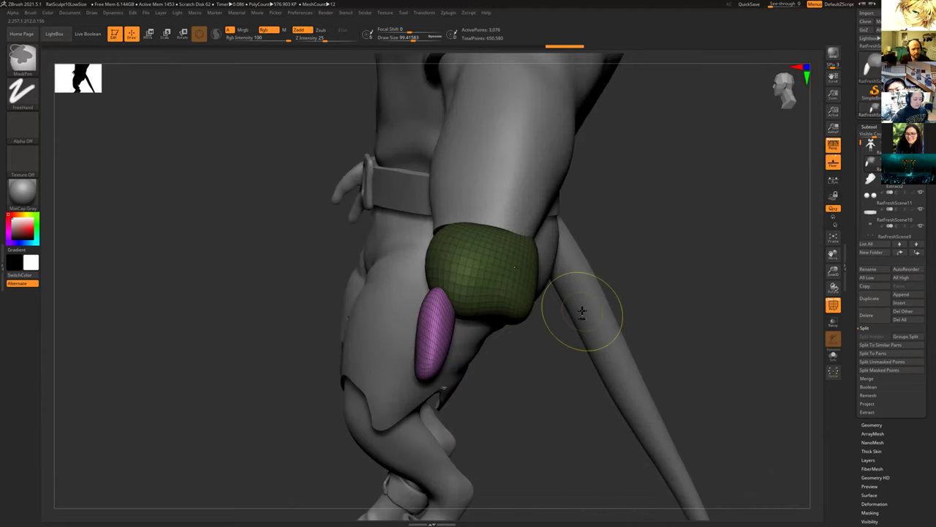
pyautogui.hotkey('ctrl', 'z')
pyautogui.hotkey('ctrl', 'z')
pyautogui.hotkey('ctrl', 'z')
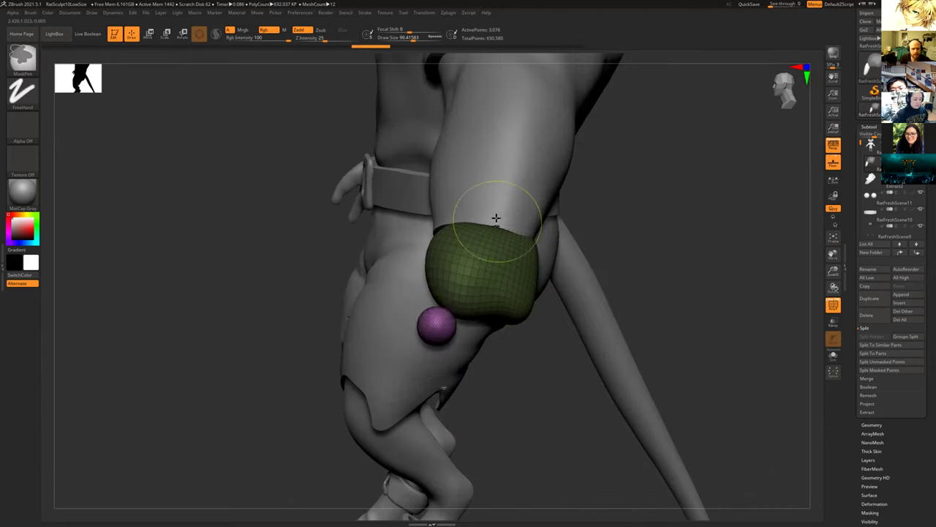
# Find the leftover body copy that still carries the palm among the subtools and delete it.
pyautogui.keyDown('alt'); pyautogui.click(497, 217); pyautogui.keyUp('alt')
pyautogui.moveTo(672, 277); pyautogui.dragTo(711, 323)
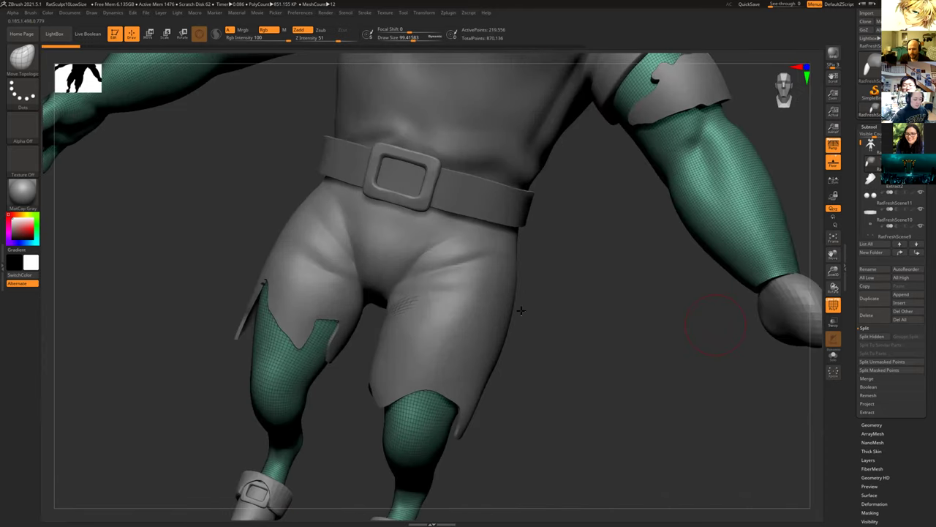
pyautogui.keyDown('alt'); pyautogui.moveTo(520, 310); pyautogui.dragTo(429, 288); pyautogui.keyUp('alt')
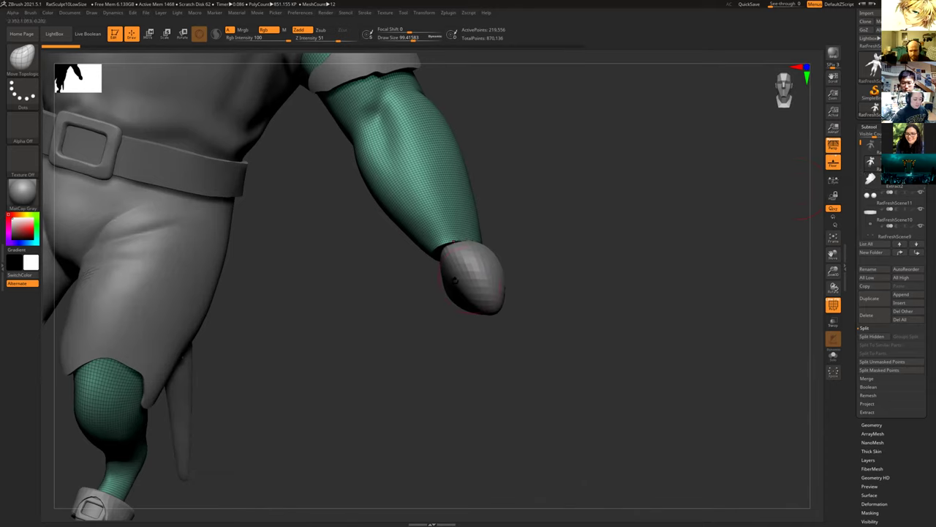
pyautogui.click(880, 362)
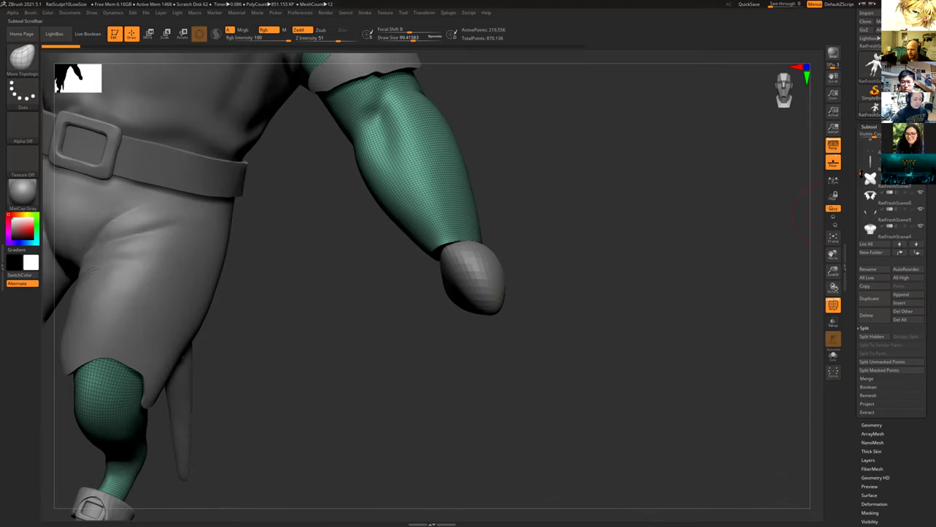
pyautogui.moveTo(858, 133); pyautogui.dragTo(858, 125)
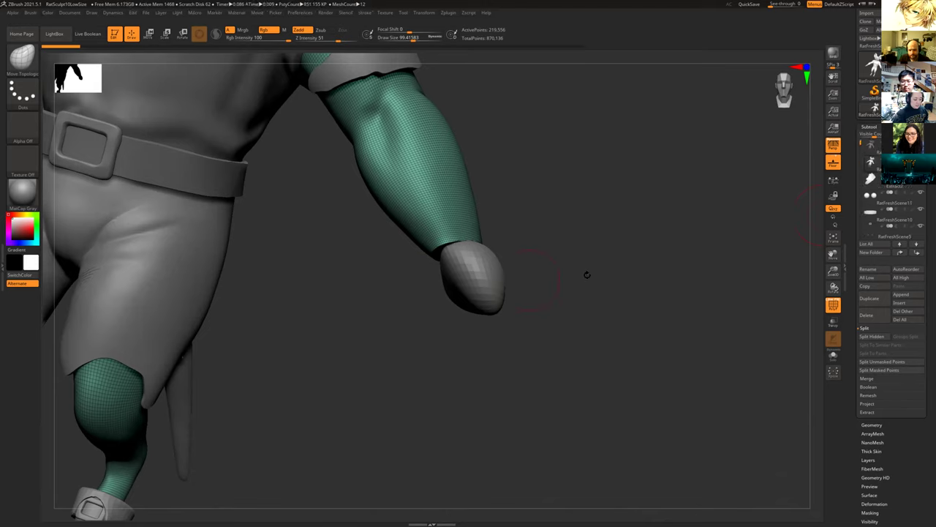
pyautogui.keyDown('alt'); pyautogui.click(473, 294); pyautogui.keyUp('alt')
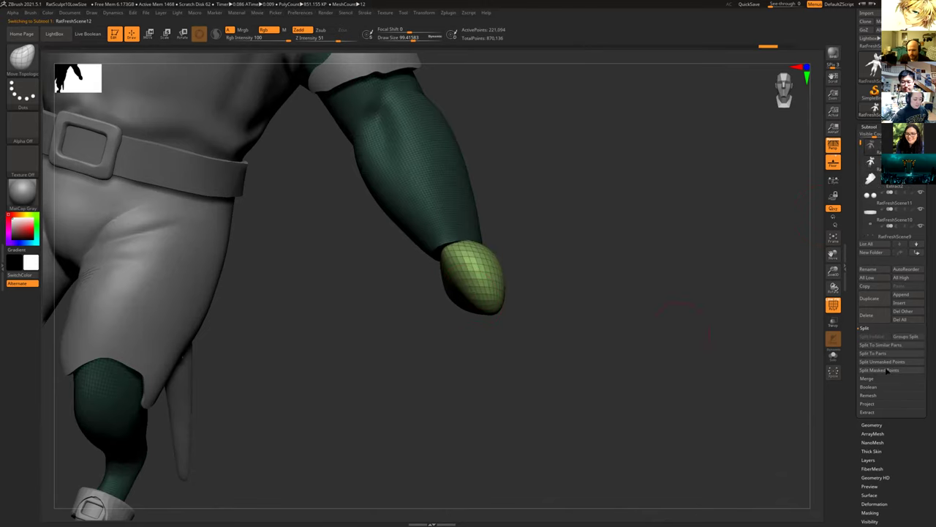
pyautogui.click(867, 314)
pyautogui.click(805, 330)
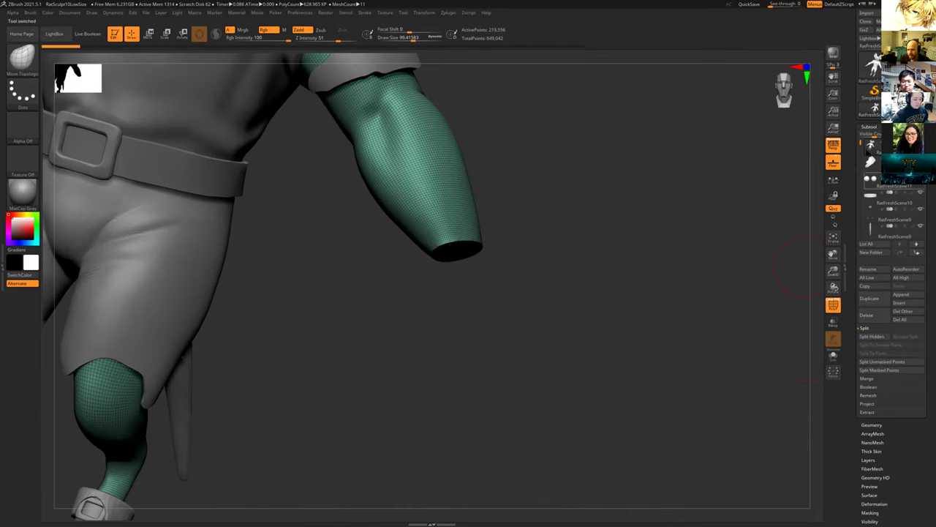
# Insert a new palm-sized sphere at the open end of the forearm with the IMM Primitives brush.
pyautogui.click(22, 67)
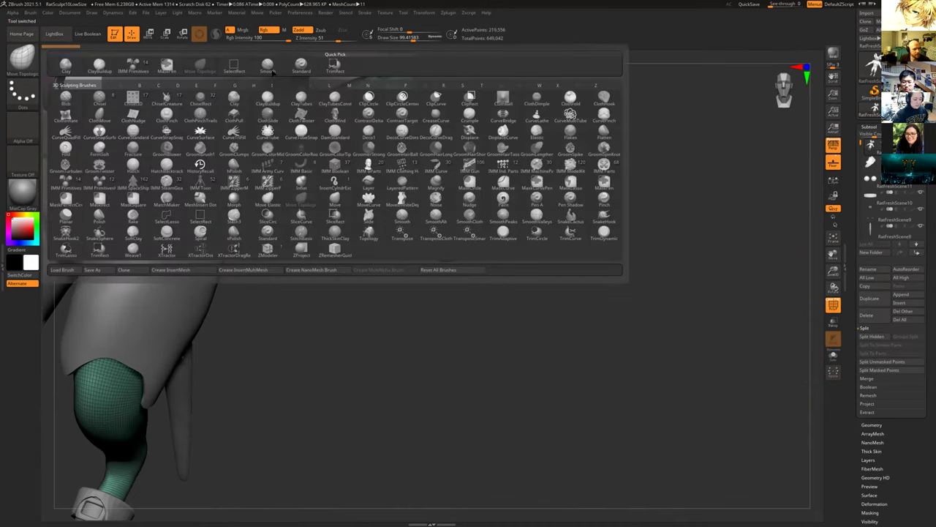
pyautogui.click(133, 66)
pyautogui.moveTo(486, 319); pyautogui.dragTo(530, 278)
pyautogui.moveTo(608, 249)
pyautogui.mouseDown()
pyautogui.moveTo(589, 317)
pyautogui.moveTo(586, 309)
pyautogui.moveTo(632, 321)
pyautogui.mouseUp()
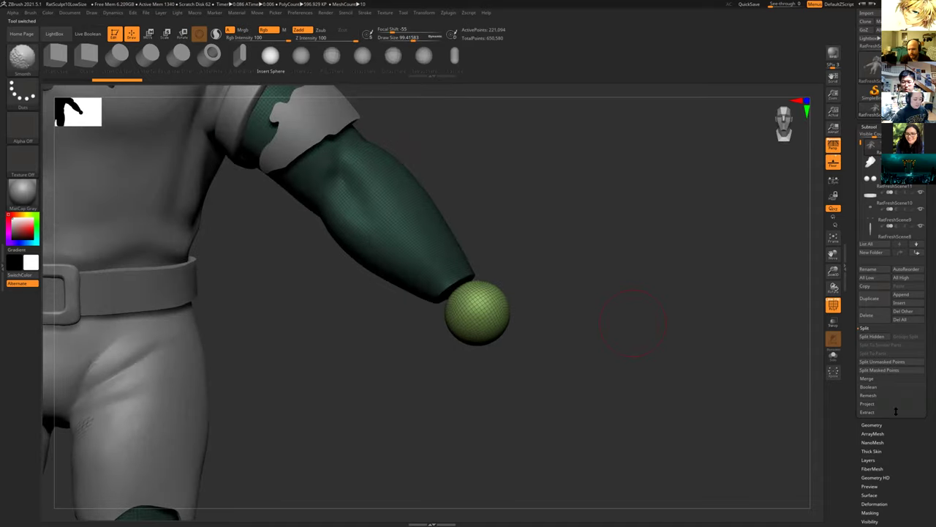
# Try to split the unmasked palm sphere from the body, and clear the body's mask.
pyautogui.click(874, 362)
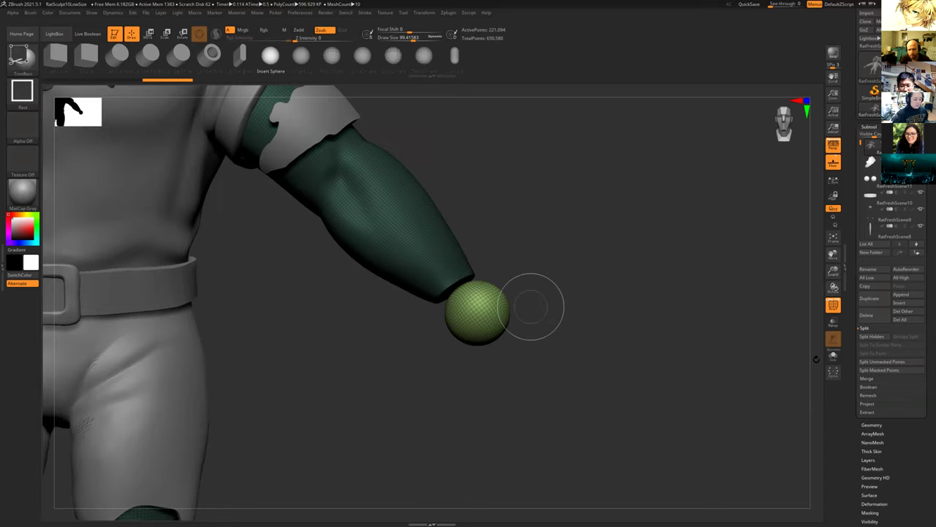
pyautogui.click(874, 364)
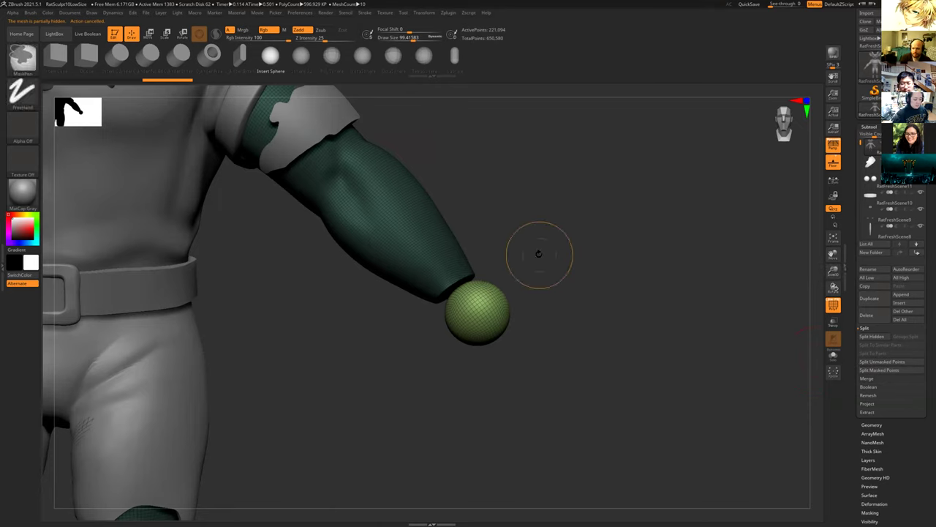
pyautogui.keyDown('ctrl'); pyautogui.keyDown('shift'); pyautogui.moveTo(539, 256); pyautogui.dragTo(568, 328); pyautogui.keyUp('shift'); pyautogui.keyUp('ctrl')
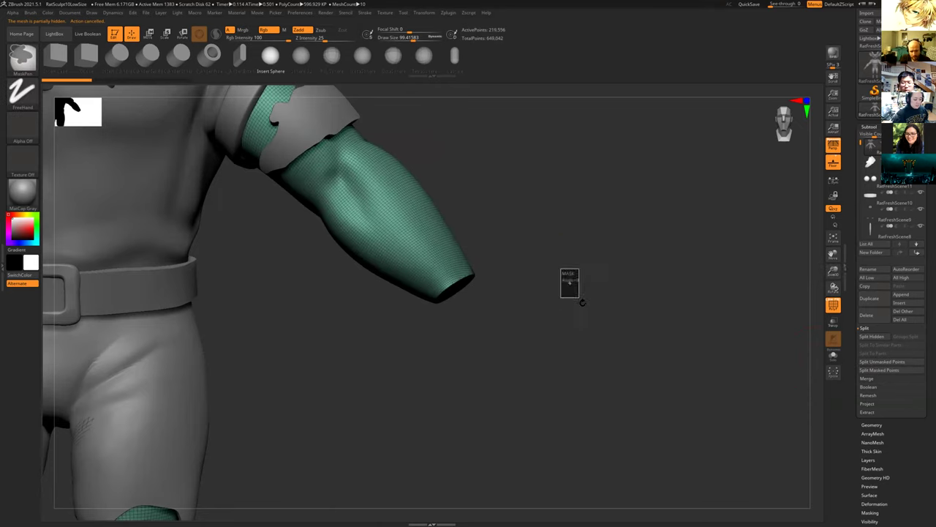
pyautogui.keyDown('ctrl'); pyautogui.keyDown('shift'); pyautogui.click(569, 285); pyautogui.keyUp('shift'); pyautogui.keyUp('ctrl')
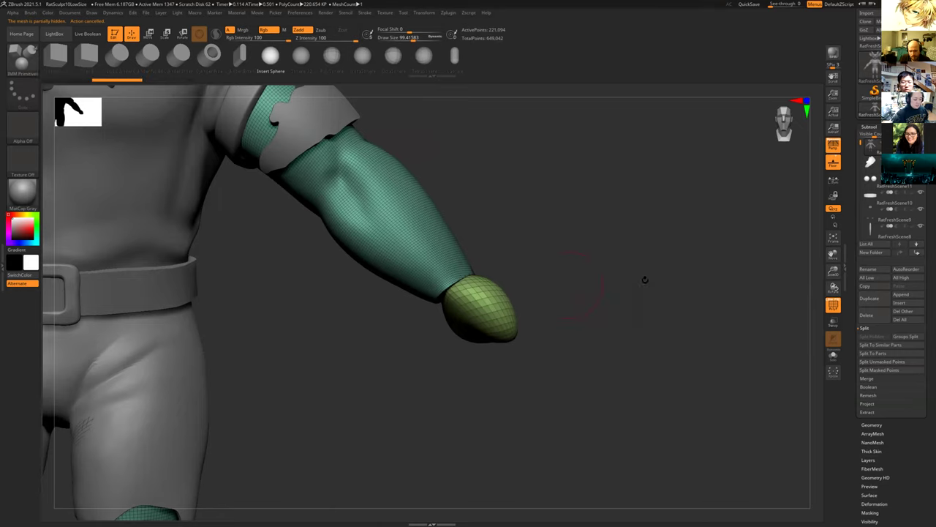
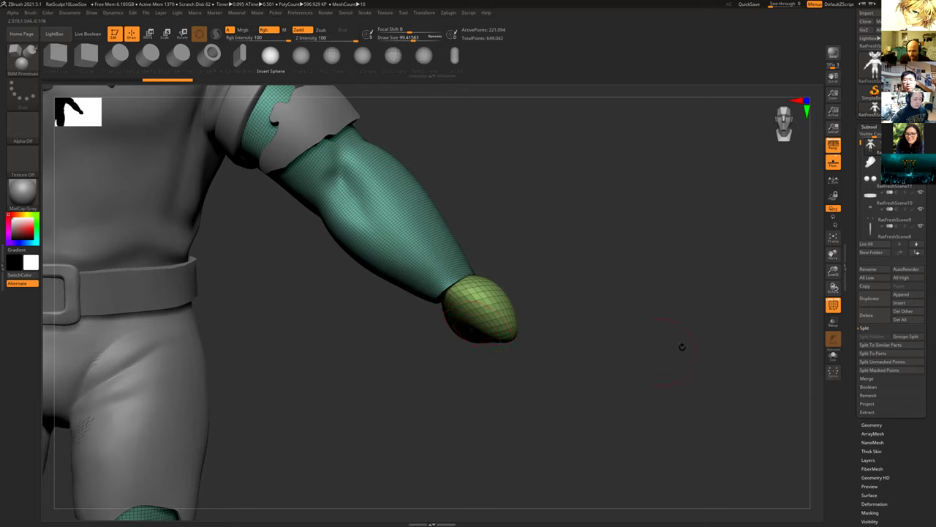
# Split the body subtool by polygroups with Groups Split and make the palm the active subtool.
pyautogui.moveTo(859, 146); pyautogui.dragTo(857, 124)
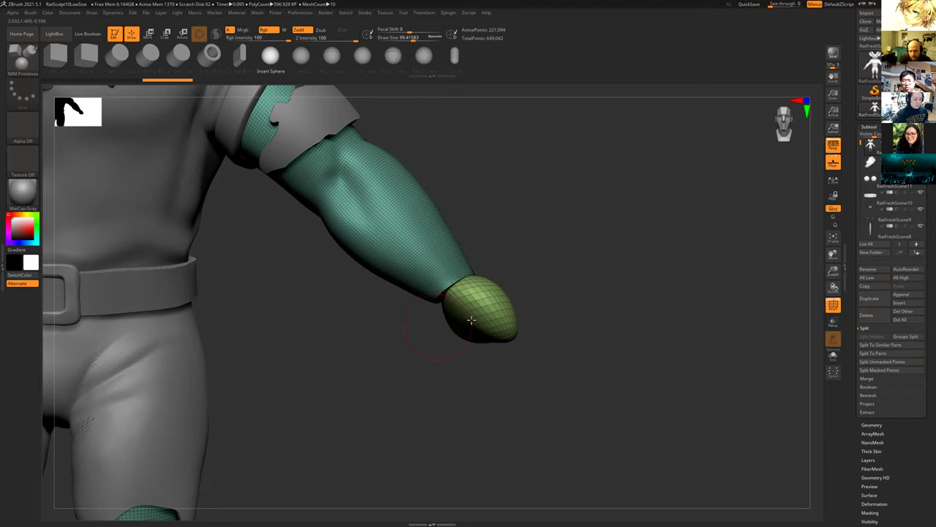
pyautogui.click(899, 336)
pyautogui.click(807, 353)
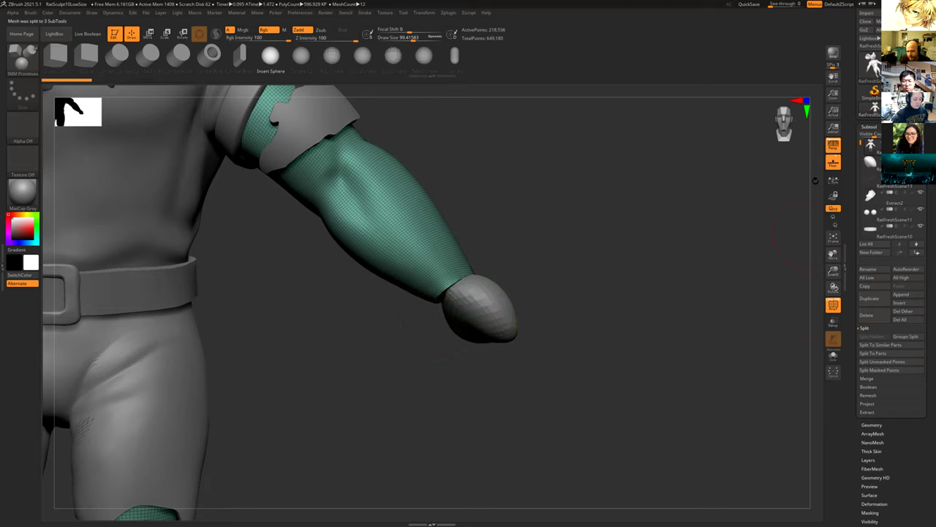
pyautogui.click(872, 167)
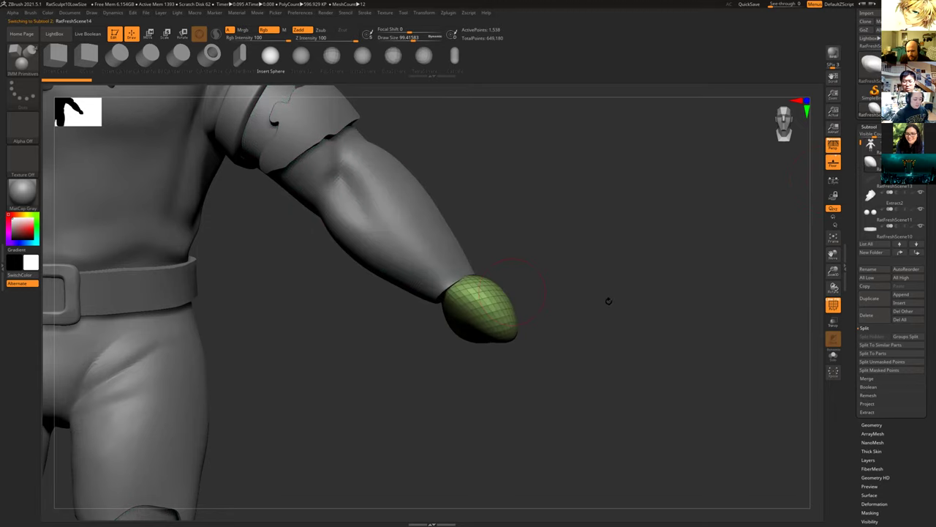
# Insert a small sphere at the palm's lower front corner as the base of the first finger.
pyautogui.keyDown('shift'); pyautogui.moveTo(590, 305); pyautogui.dragTo(315, 276); pyautogui.keyUp('shift')
pyautogui.moveTo(306, 316)
pyautogui.mouseDown()
pyautogui.moveTo(311, 301)
pyautogui.moveTo(778, 237)
pyautogui.mouseUp()
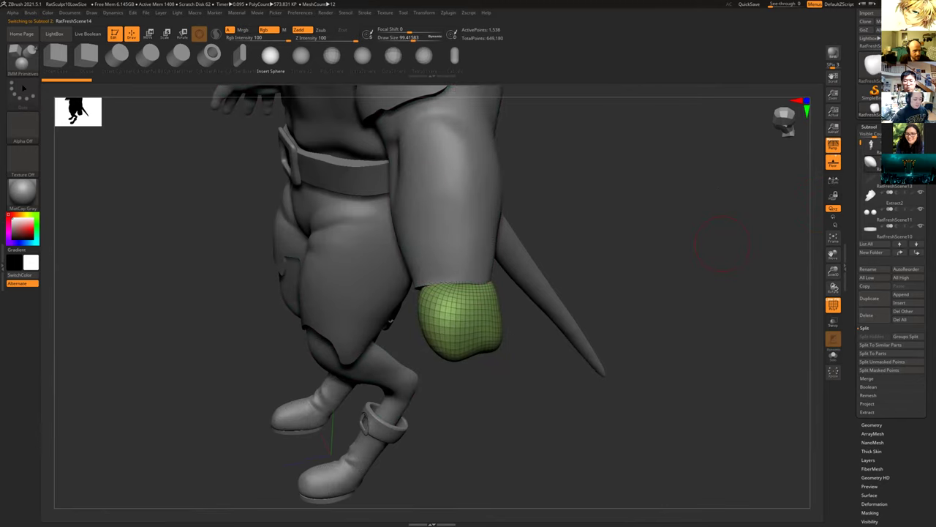
pyautogui.moveTo(717, 185); pyautogui.dragTo(276, 277)
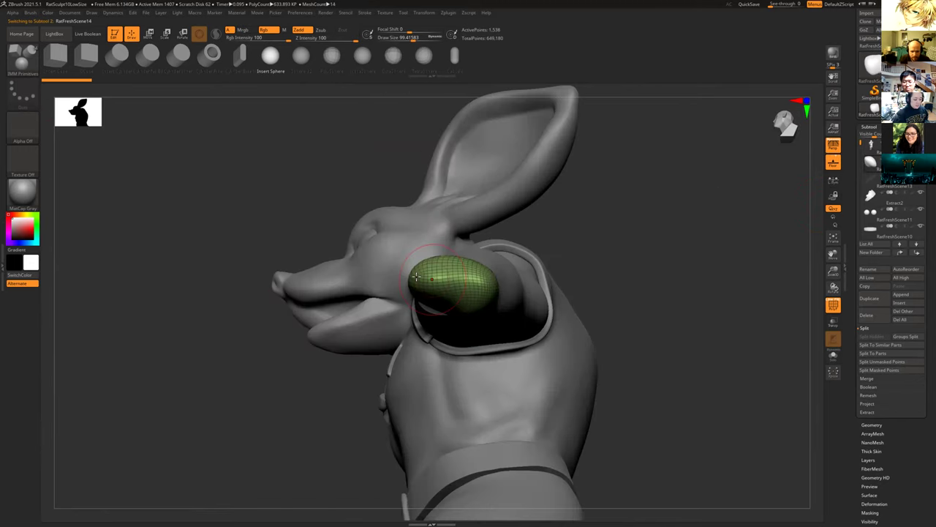
pyautogui.click(416, 277)
pyautogui.moveTo(416, 278); pyautogui.dragTo(415, 280)
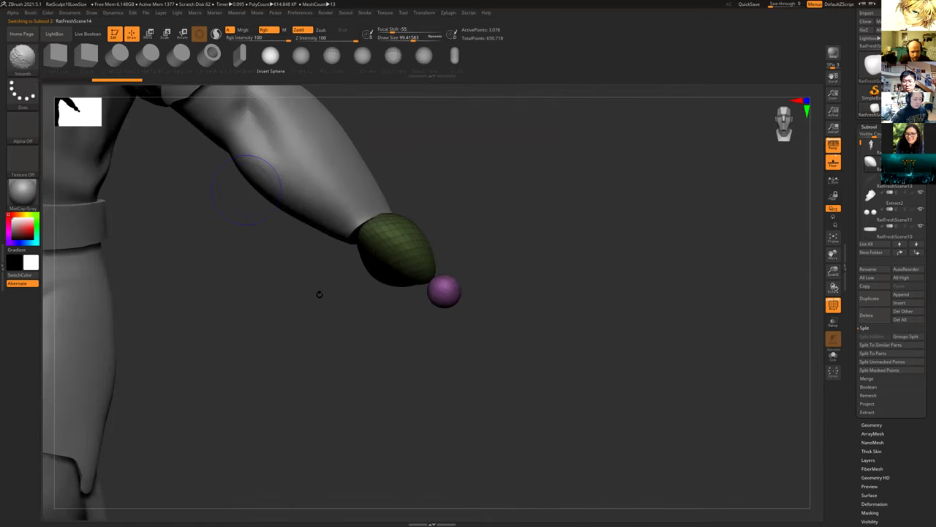
pyautogui.press('shift')
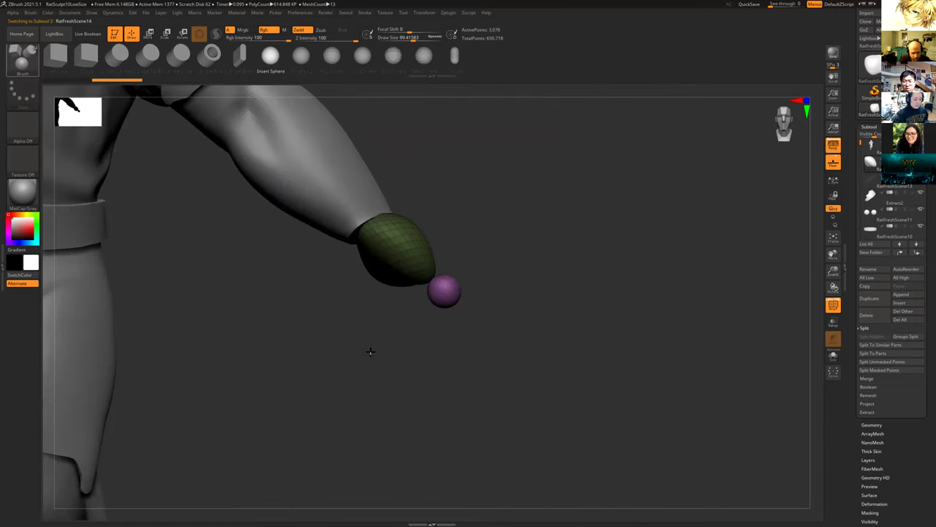
# Stretch and smooth the small sphere into a short oval finger segment joined to the palm with the Move Topological brush.
pyautogui.press('b')
pyautogui.press('m')
pyautogui.press('t')
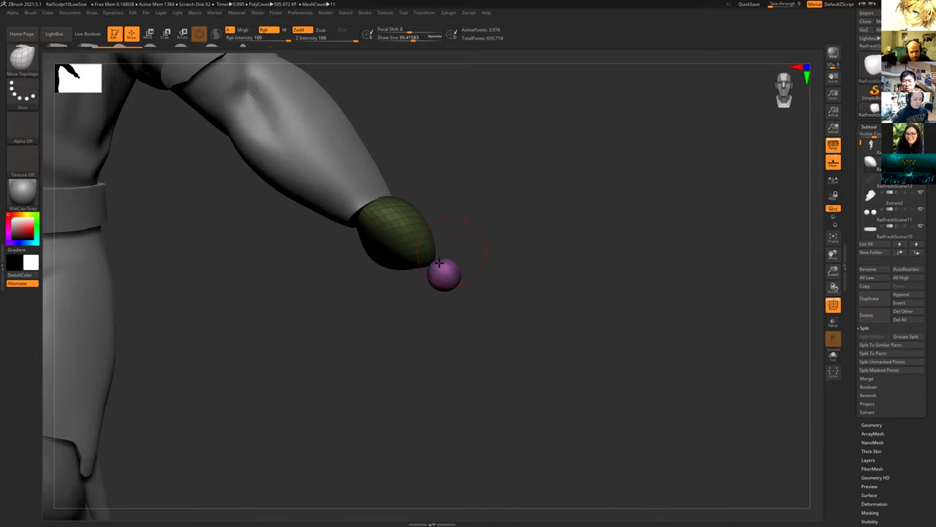
pyautogui.moveTo(434, 263); pyautogui.dragTo(420, 257)
pyautogui.moveTo(454, 214); pyautogui.dragTo(358, 275)
pyautogui.moveTo(372, 322)
pyautogui.mouseDown()
pyautogui.moveTo(386, 317)
pyautogui.moveTo(381, 308)
pyautogui.mouseUp()
pyautogui.moveTo(436, 292)
pyautogui.mouseDown()
pyautogui.moveTo(454, 274)
pyautogui.moveTo(421, 265)
pyautogui.moveTo(447, 293)
pyautogui.moveTo(442, 274)
pyautogui.mouseUp()
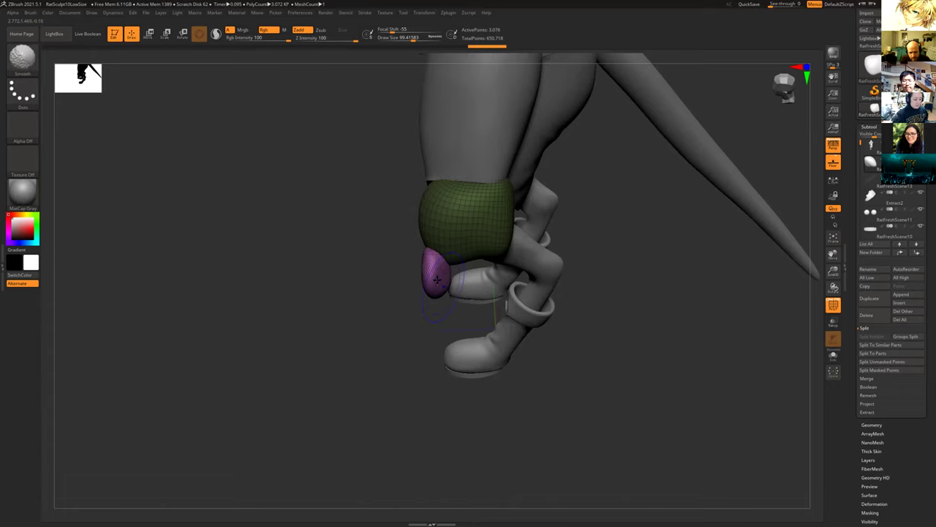
pyautogui.moveTo(381, 294); pyautogui.dragTo(417, 290)
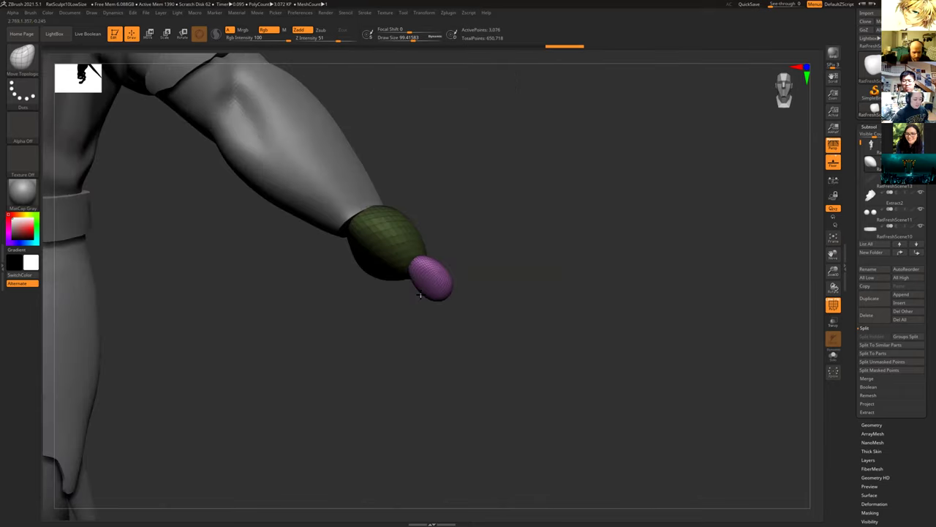
pyautogui.moveTo(444, 319); pyautogui.dragTo(437, 264)
pyautogui.moveTo(486, 281)
pyautogui.mouseDown()
pyautogui.moveTo(494, 289)
pyautogui.moveTo(517, 264)
pyautogui.moveTo(445, 294)
pyautogui.moveTo(438, 275)
pyautogui.mouseUp()
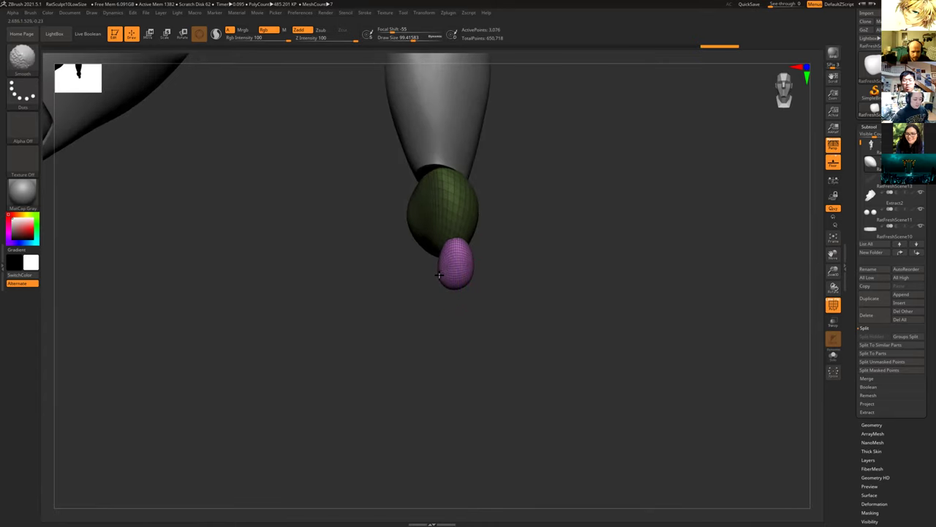
# Insert a second small sphere at the end of the first finger segment with the IMM Primitives brush.
pyautogui.click(33, 65)
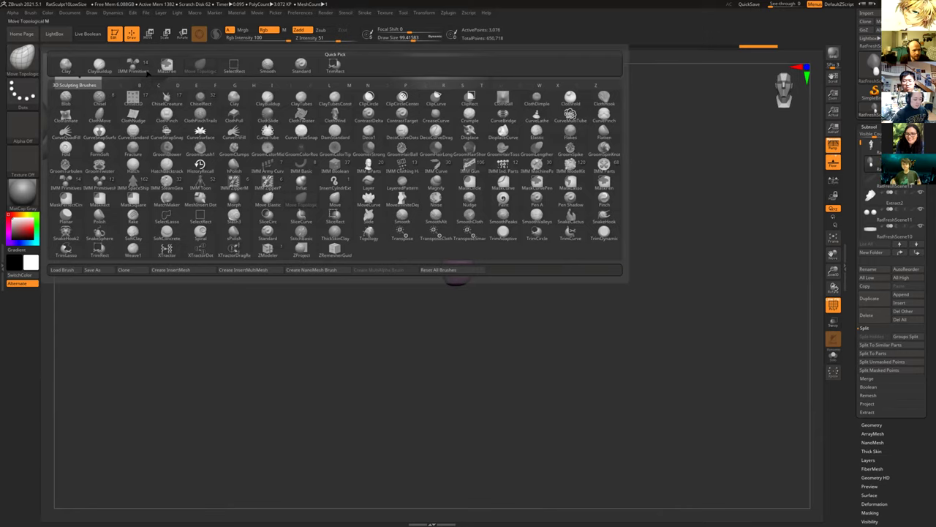
pyautogui.click(142, 73)
pyautogui.moveTo(411, 268)
pyautogui.mouseDown()
pyautogui.moveTo(453, 290)
pyautogui.moveTo(442, 275)
pyautogui.moveTo(424, 361)
pyautogui.moveTo(414, 345)
pyautogui.mouseUp()
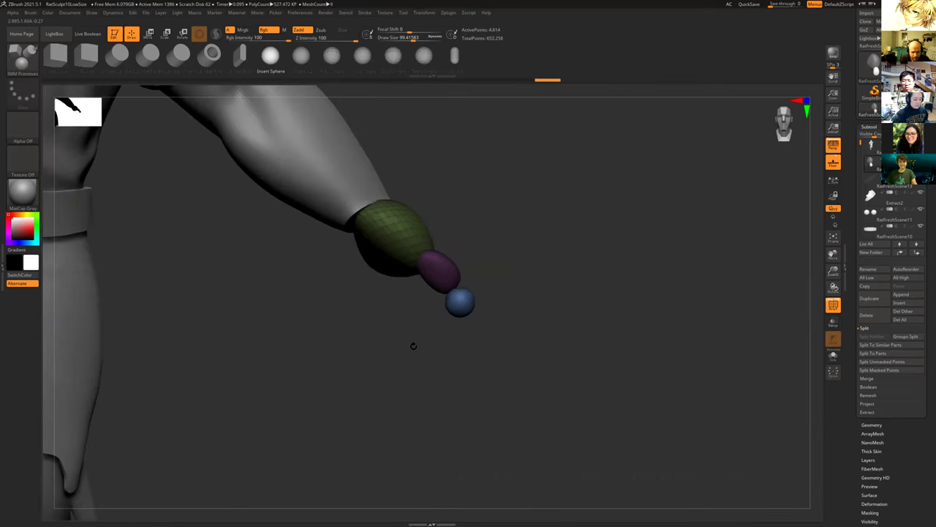
# Shape the second sphere into an oval fingertip overlapping the first segment with Move Topological, and unmask the palm and first segment.
pyautogui.press('b')
pyautogui.press('m')
pyautogui.press('t')
pyautogui.moveTo(454, 278)
pyautogui.mouseDown()
pyautogui.moveTo(441, 249)
pyautogui.moveTo(454, 265)
pyautogui.mouseUp()
pyautogui.moveTo(515, 317); pyautogui.dragTo(458, 274)
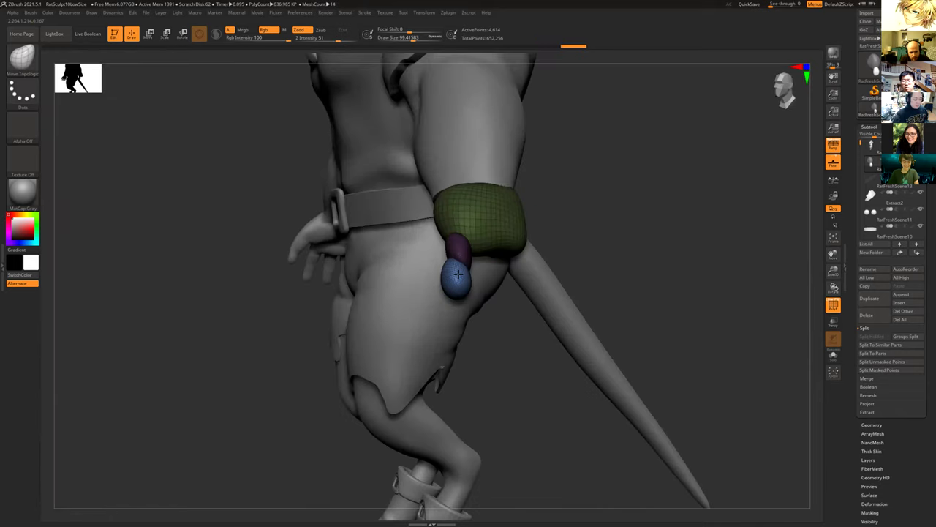
pyautogui.keyDown('shift'); pyautogui.moveTo(447, 271); pyautogui.dragTo(444, 280, button='right'); pyautogui.keyUp('shift')
pyautogui.moveTo(444, 280); pyautogui.dragTo(447, 282)
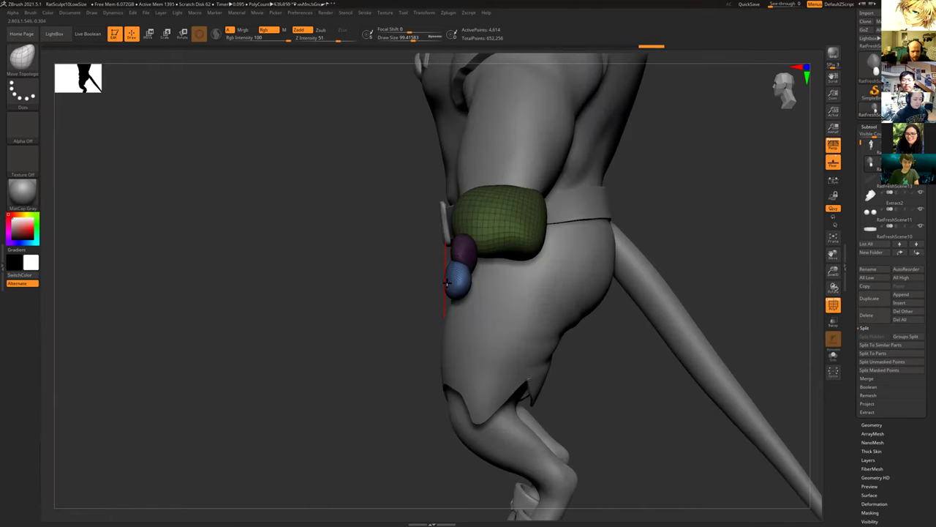
pyautogui.moveTo(421, 282); pyautogui.dragTo(452, 288, button='right')
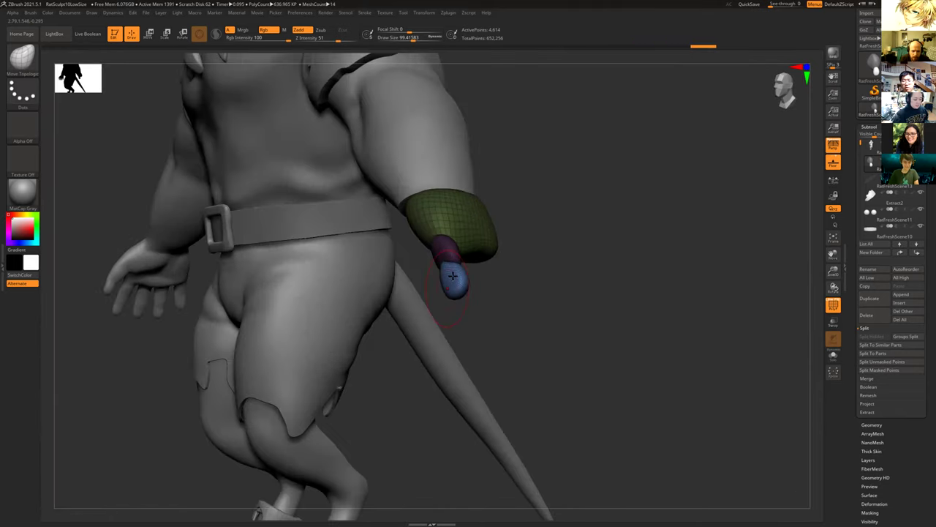
pyautogui.press('shift')
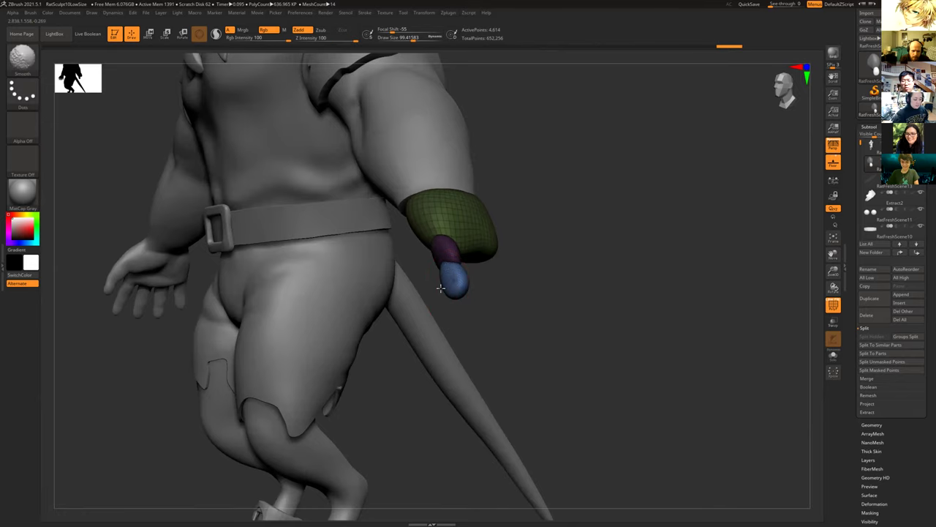
pyautogui.moveTo(531, 276)
pyautogui.mouseDown(button='right')
pyautogui.moveTo(455, 274)
pyautogui.moveTo(441, 261)
pyautogui.mouseUp(button='right')
pyautogui.moveTo(439, 271); pyautogui.dragTo(410, 242)
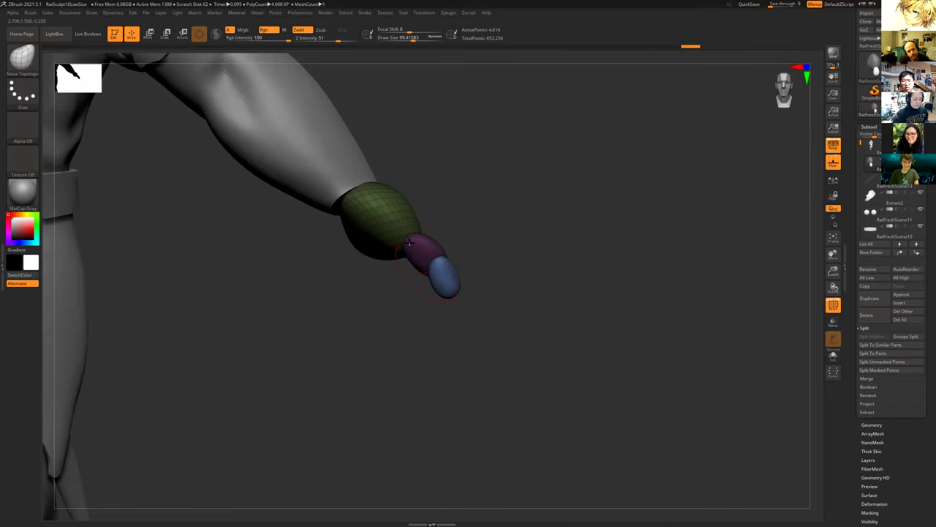
pyautogui.keyDown('ctrl'); pyautogui.click(493, 296); pyautogui.keyUp('ctrl')
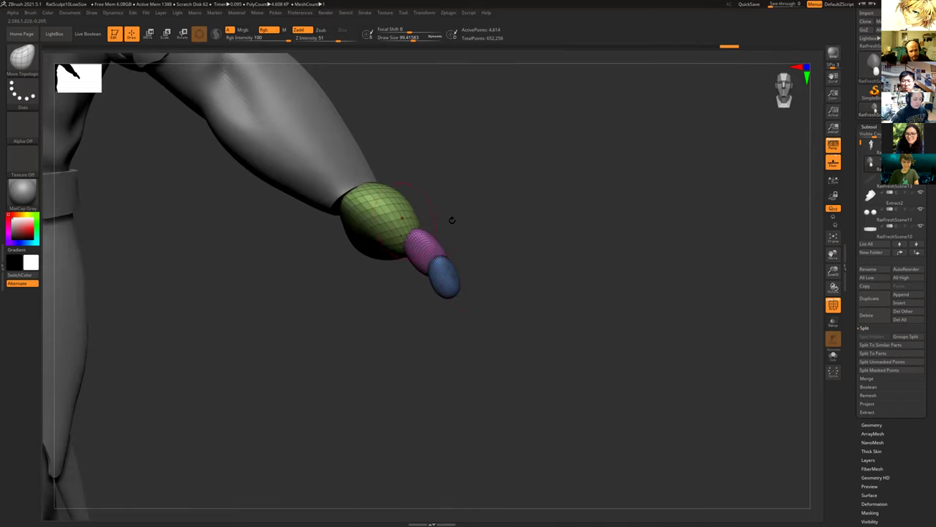
# Insert another small sphere at the palm's lower edge beside the first finger with the IMM Primitives brush.
pyautogui.moveTo(422, 213); pyautogui.dragTo(432, 240, button='right')
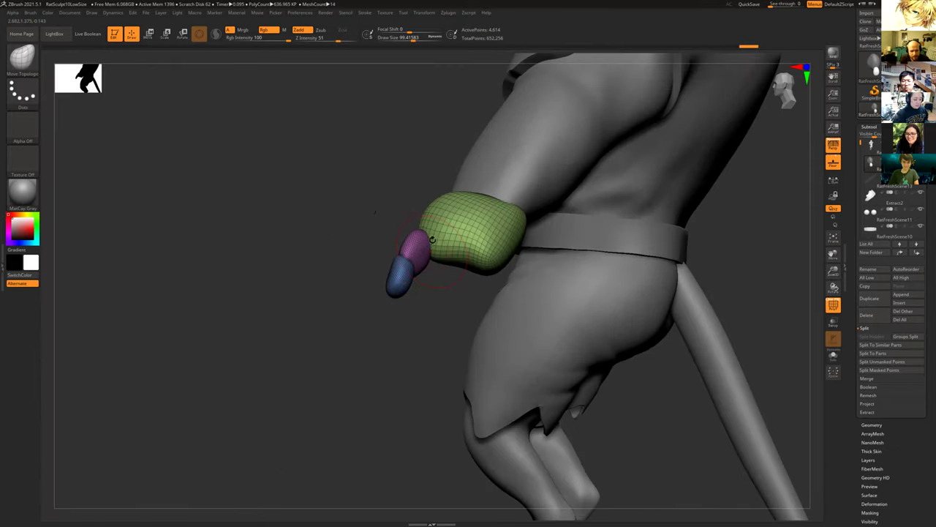
pyautogui.keyDown('shift'); pyautogui.moveTo(380, 211); pyautogui.dragTo(402, 219, button='right'); pyautogui.keyUp('shift')
pyautogui.moveTo(406, 226); pyautogui.dragTo(392, 230)
pyautogui.moveTo(404, 228); pyautogui.dragTo(420, 280, button='right')
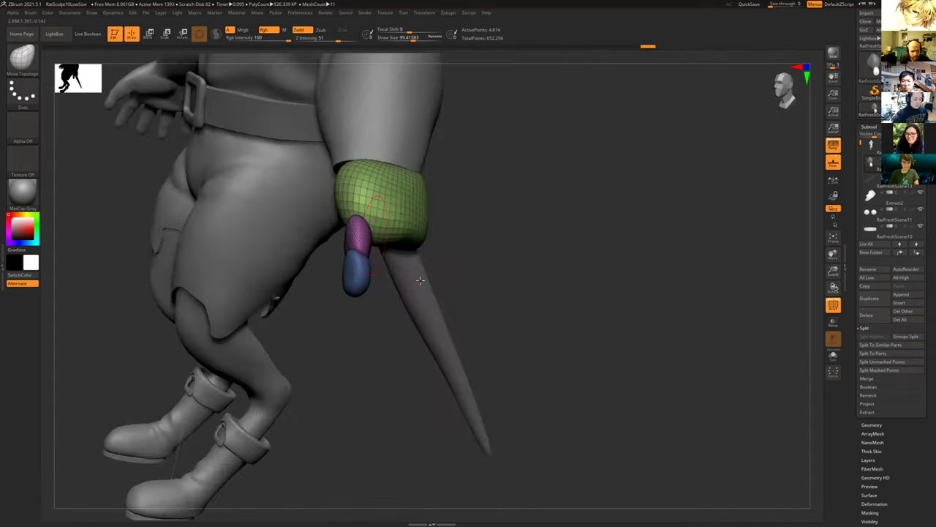
pyautogui.moveTo(485, 240); pyautogui.dragTo(382, 241, button='right')
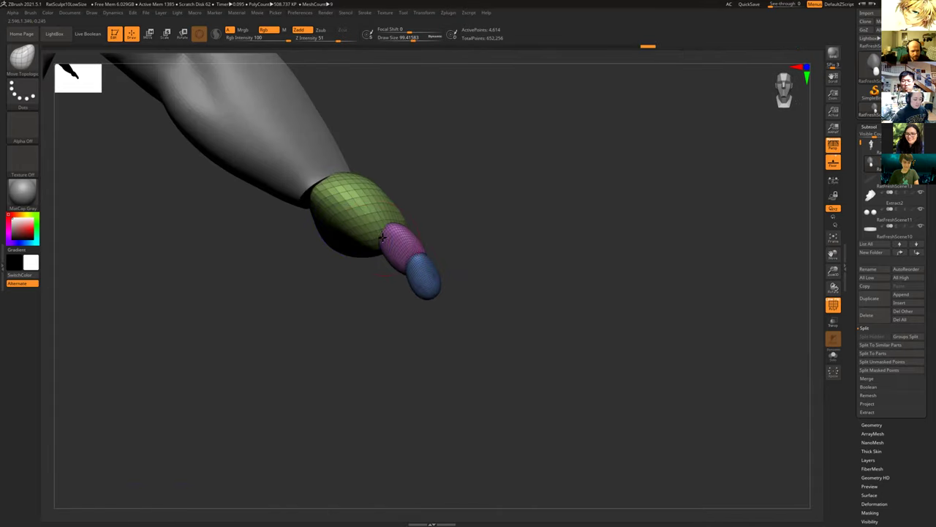
pyautogui.hotkey('ctrl', 'shift', 'z')
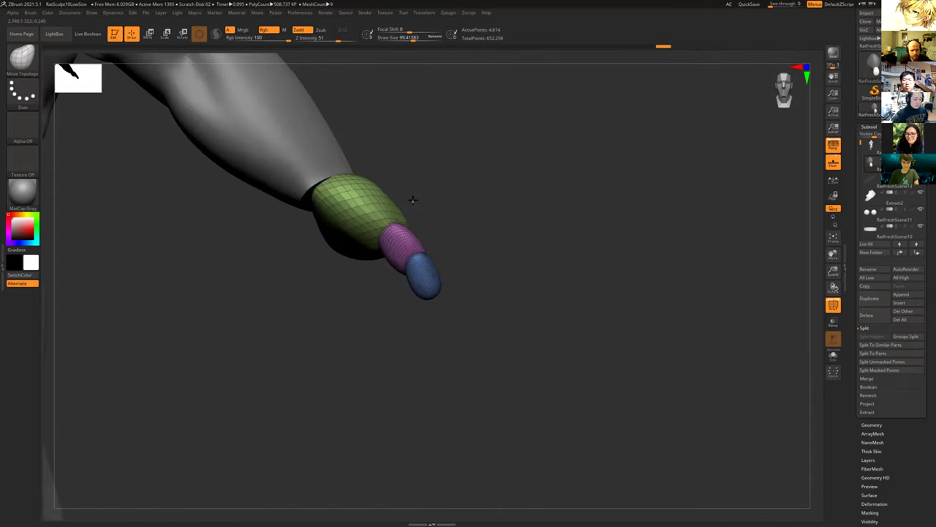
pyautogui.moveTo(345, 193)
pyautogui.keyDown('shift'); pyautogui.mouseDown(button='right')
pyautogui.moveTo(309, 217)
pyautogui.moveTo(267, 205)
pyautogui.mouseUp(button='right'); pyautogui.keyUp('shift')
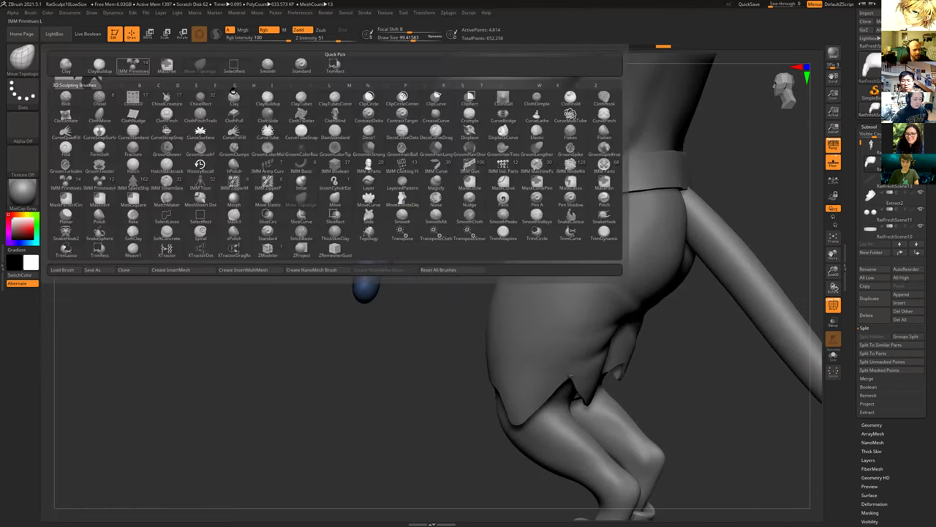
pyautogui.click(334, 63)
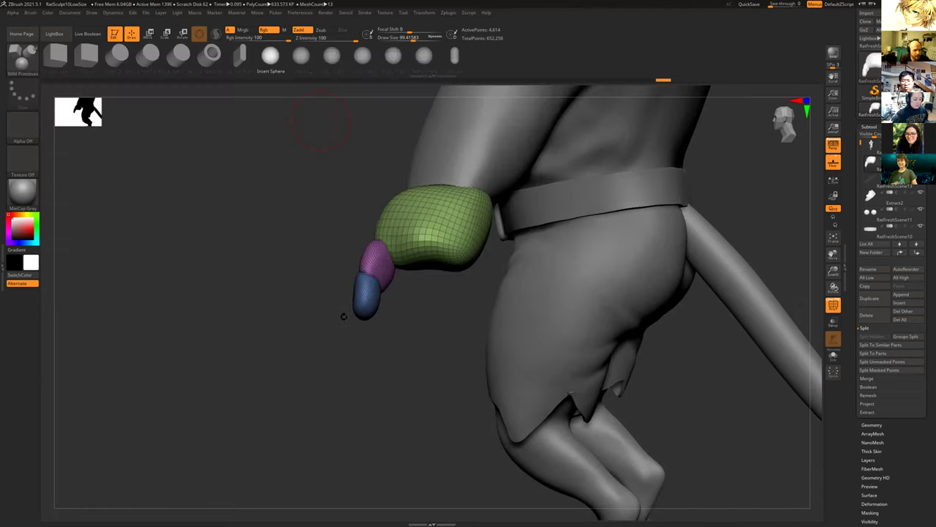
pyautogui.click(425, 245)
pyautogui.moveTo(415, 234); pyautogui.dragTo(433, 253)
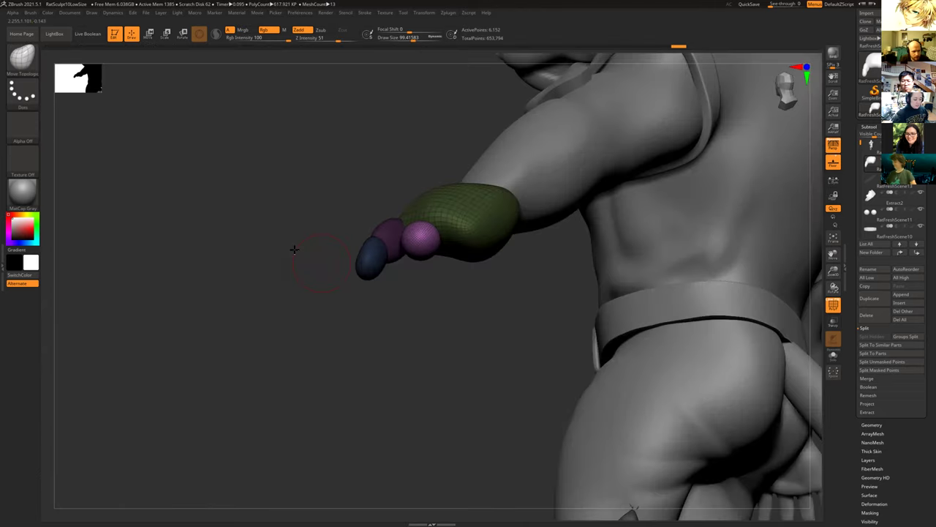
# Shape the new sphere into a short oval second-finger segment against the palm with Move Topological, and clear the mask.
pyautogui.moveTo(295, 262); pyautogui.dragTo(276, 247)
pyautogui.moveTo(421, 228); pyautogui.dragTo(433, 228, button='right')
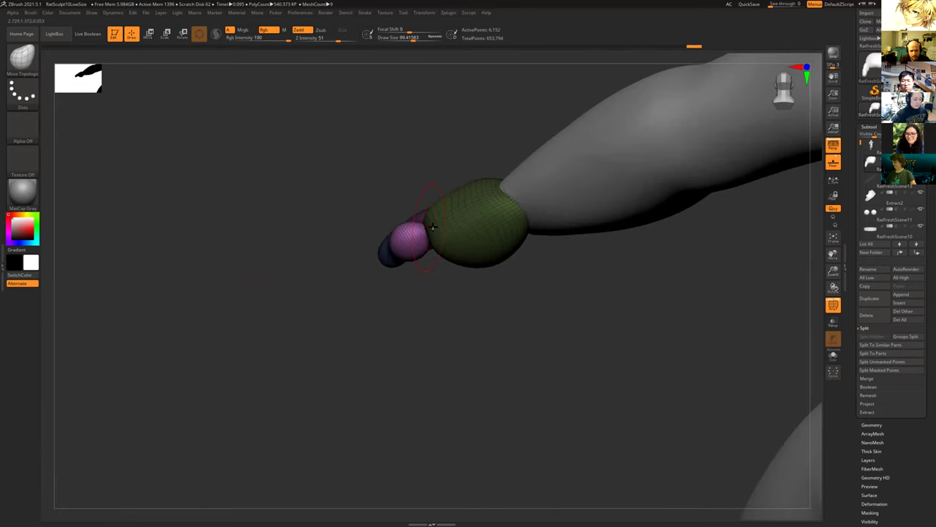
pyautogui.moveTo(417, 236); pyautogui.dragTo(400, 244)
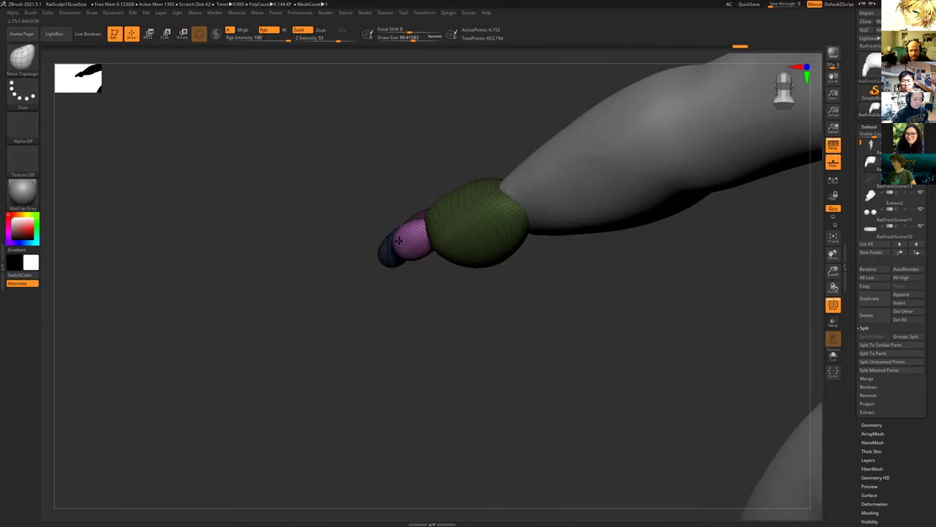
pyautogui.hotkey('ctrl', 'z')
pyautogui.moveTo(385, 225); pyautogui.dragTo(387, 246, button='right')
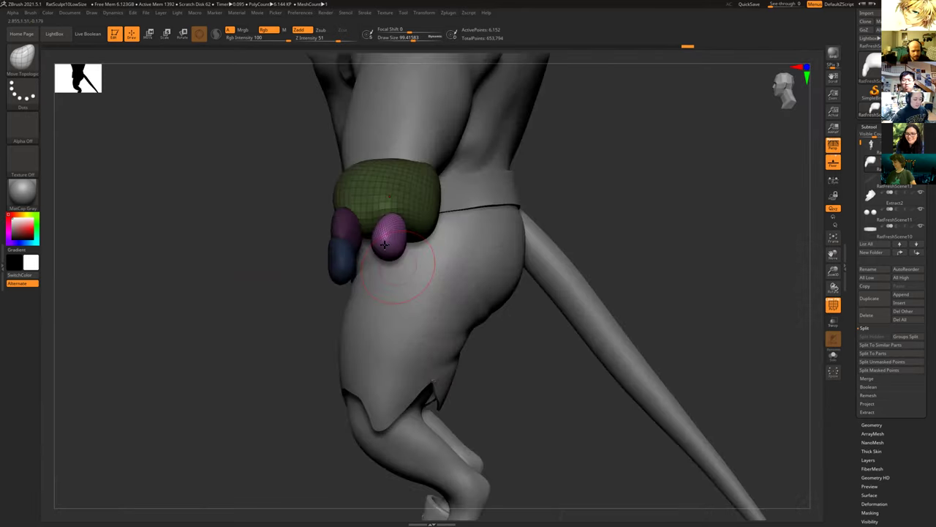
pyautogui.keyDown('shift'); pyautogui.moveTo(389, 213); pyautogui.dragTo(393, 246); pyautogui.keyUp('shift')
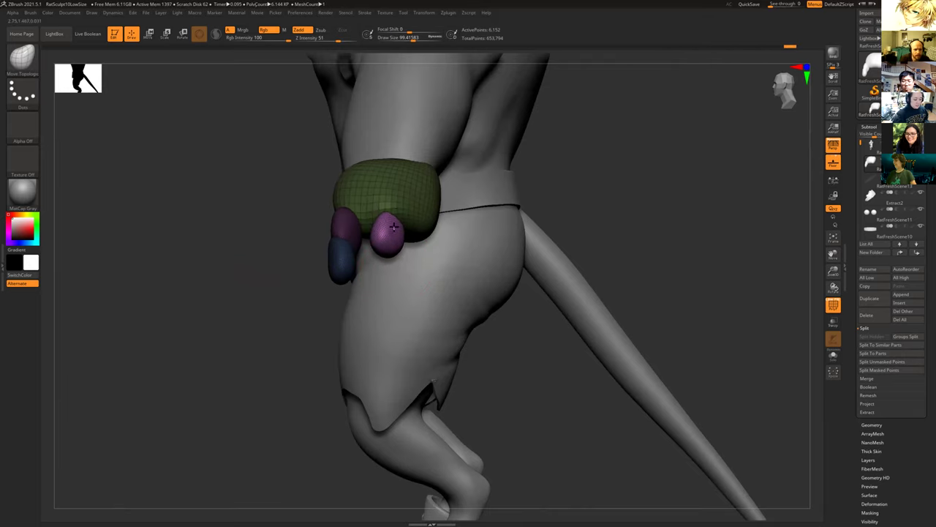
pyautogui.moveTo(301, 215); pyautogui.dragTo(317, 330, button='right')
pyautogui.moveTo(387, 306); pyautogui.dragTo(281, 314, button='right')
pyautogui.moveTo(412, 286); pyautogui.dragTo(380, 282)
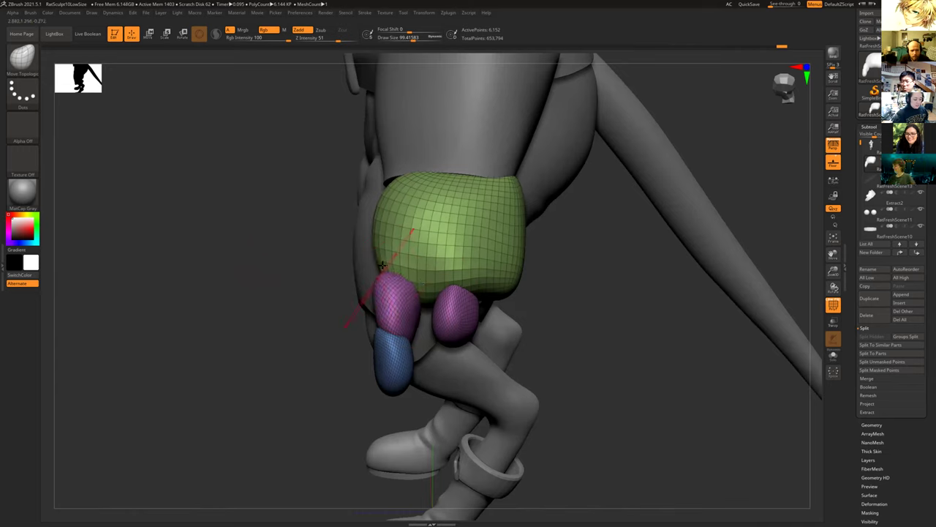
pyautogui.moveTo(336, 269); pyautogui.dragTo(373, 273, button='right')
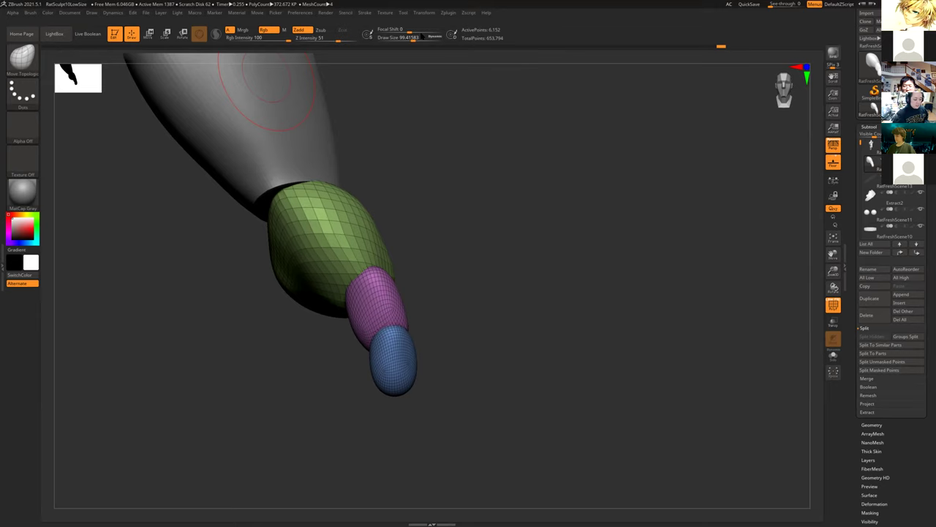
pyautogui.moveTo(343, 9)
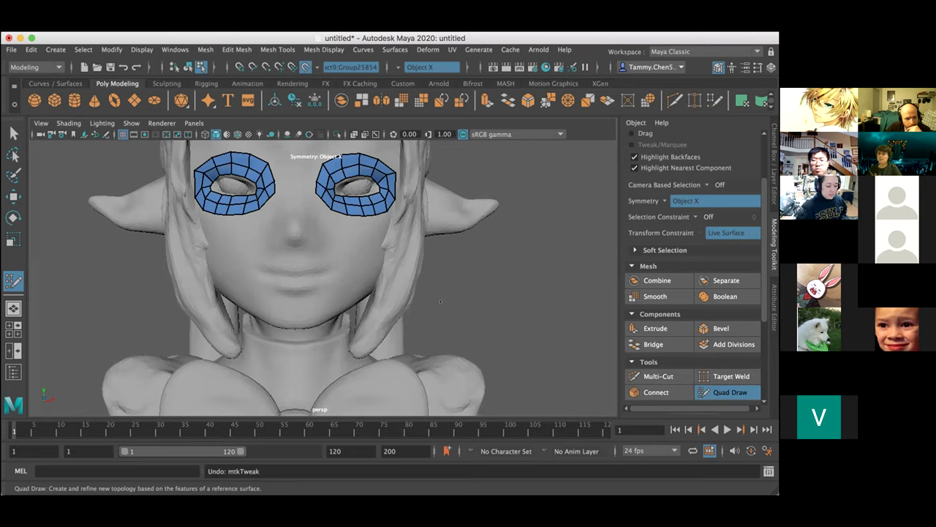
# Switch to Maya and examine the Quad Draw patches around the character's eyes and upper arms, from the head out to the body.
pyautogui.scroll(-5, 432, 308)
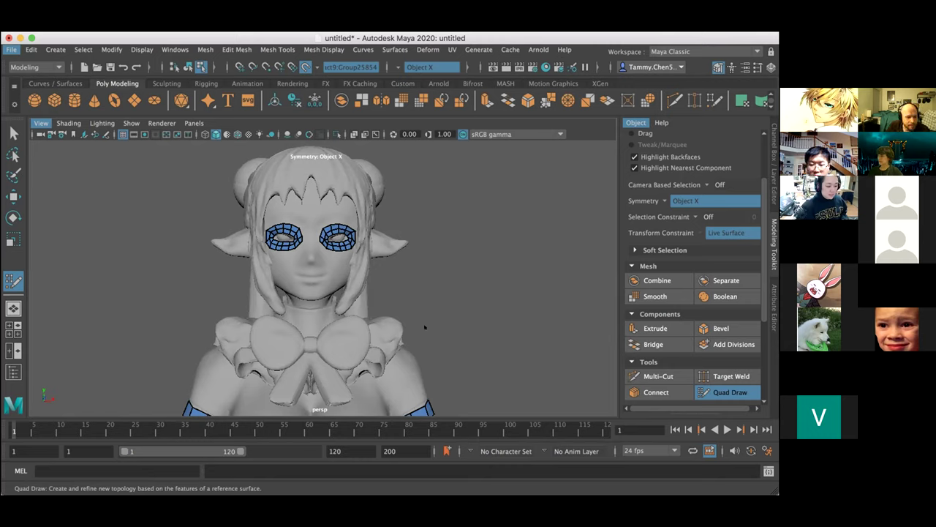
pyautogui.keyDown('alt'); pyautogui.moveTo(425, 329); pyautogui.dragTo(389, 327); pyautogui.keyUp('alt')
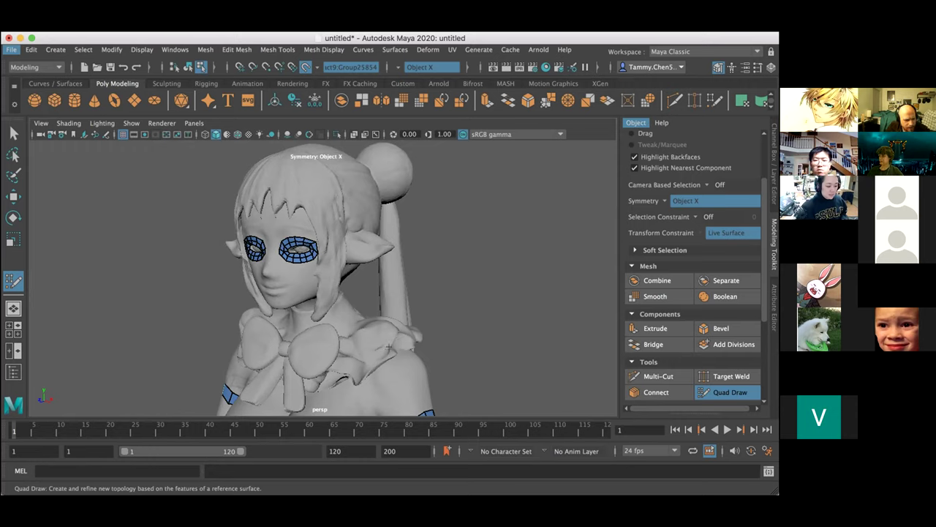
pyautogui.keyDown('alt'); pyautogui.moveTo(472, 319); pyautogui.dragTo(211, 316); pyautogui.keyUp('alt')
pyautogui.moveTo(318, 311)
pyautogui.keyDown('alt'); pyautogui.mouseDown()
pyautogui.moveTo(342, 317)
pyautogui.moveTo(327, 318)
pyautogui.mouseUp(); pyautogui.keyUp('alt')
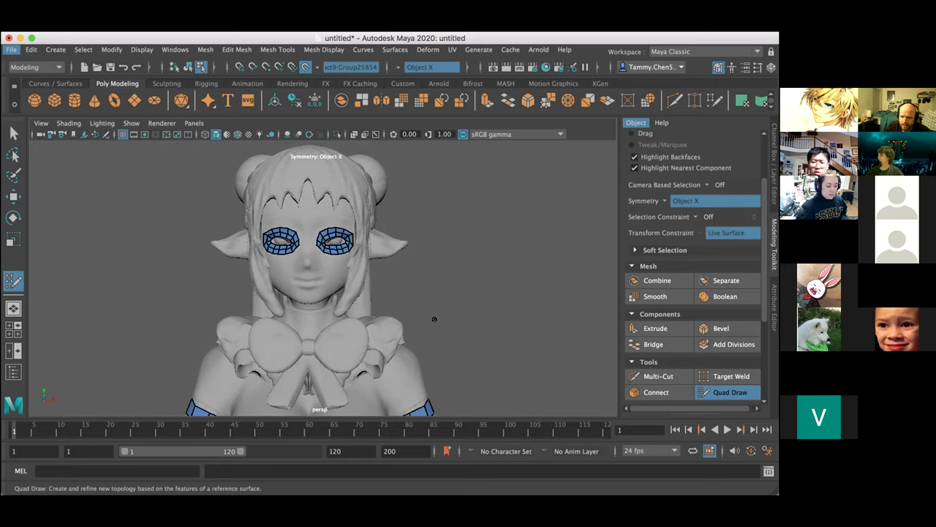
pyautogui.scroll(3, 435, 327)
pyautogui.scroll(-6, 434, 319)
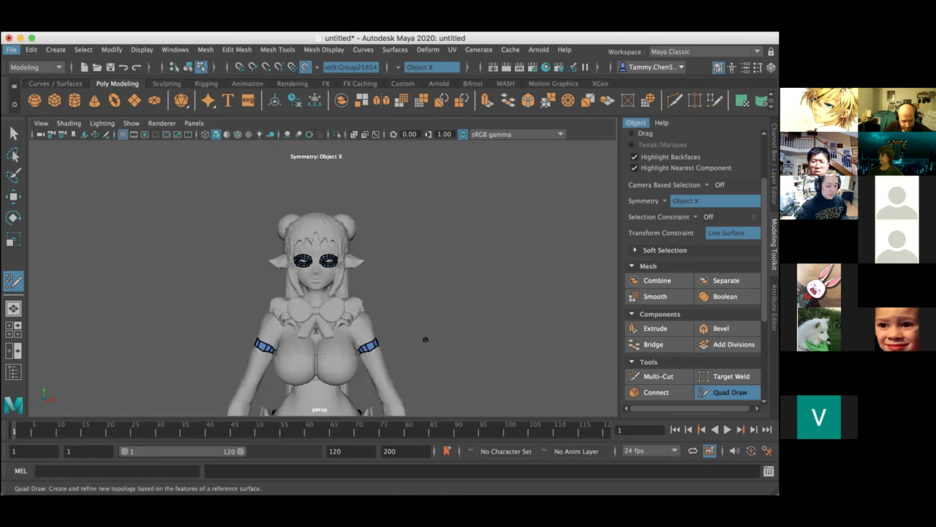
pyautogui.keyDown('alt'); pyautogui.moveTo(424, 339); pyautogui.dragTo(424, 346); pyautogui.keyUp('alt')
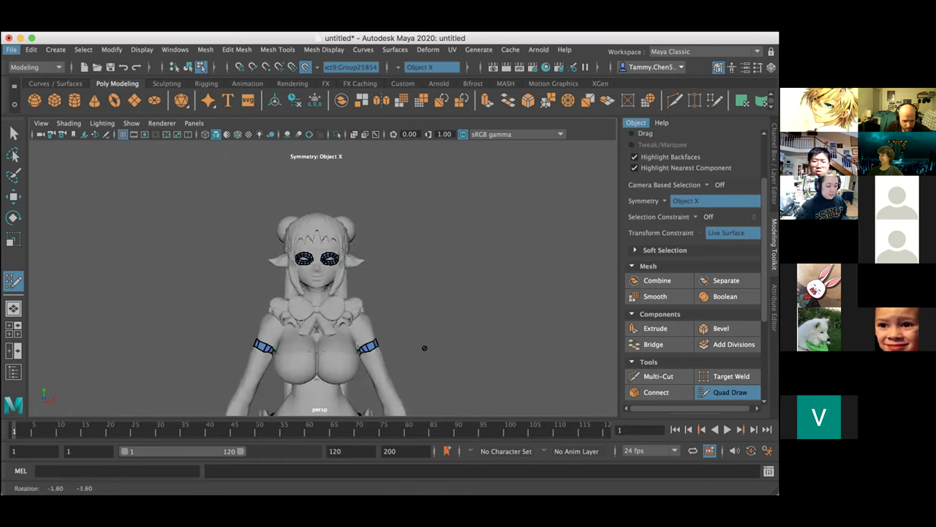
pyautogui.keyDown('alt'); pyautogui.moveTo(424, 347); pyautogui.dragTo(427, 292, button='middle'); pyautogui.keyUp('alt')
pyautogui.scroll(-3, 431, 316)
pyautogui.keyDown('alt'); pyautogui.moveTo(437, 338); pyautogui.dragTo(439, 289, button='middle'); pyautogui.keyUp('alt')
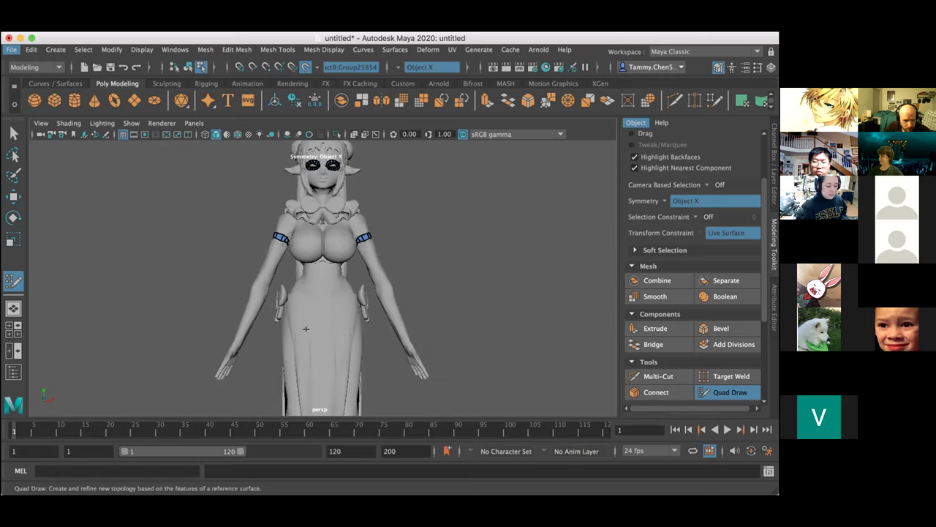
pyautogui.moveTo(452, 355)
pyautogui.keyDown('alt'); pyautogui.mouseDown()
pyautogui.moveTo(352, 357)
pyautogui.moveTo(293, 317)
pyautogui.moveTo(262, 339)
pyautogui.moveTo(434, 365)
pyautogui.moveTo(468, 360)
pyautogui.moveTo(450, 368)
pyautogui.mouseUp(); pyautogui.keyUp('alt')
pyautogui.moveTo(443, 253)
pyautogui.keyDown('alt'); pyautogui.mouseDown(button='right')
pyautogui.moveTo(437, 291)
pyautogui.moveTo(390, 247)
pyautogui.mouseUp(button='right'); pyautogui.keyUp('alt')
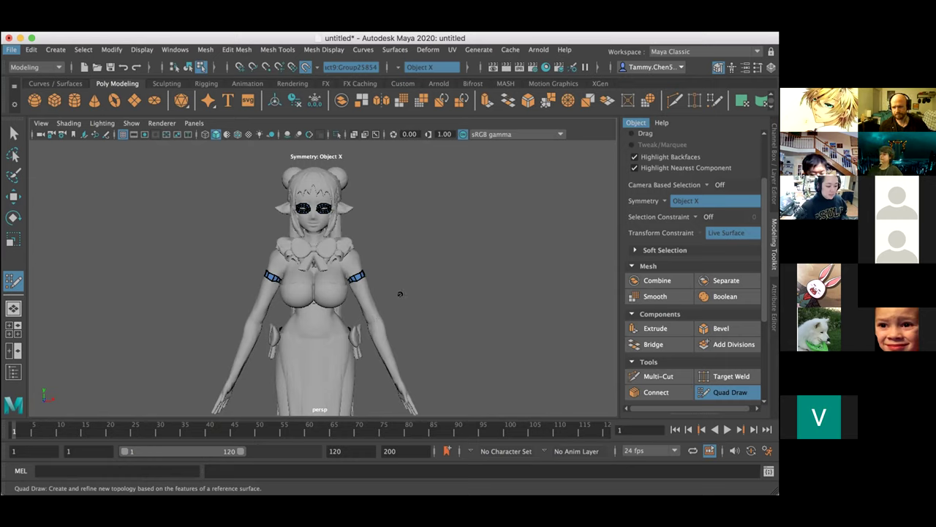
pyautogui.press('alt')
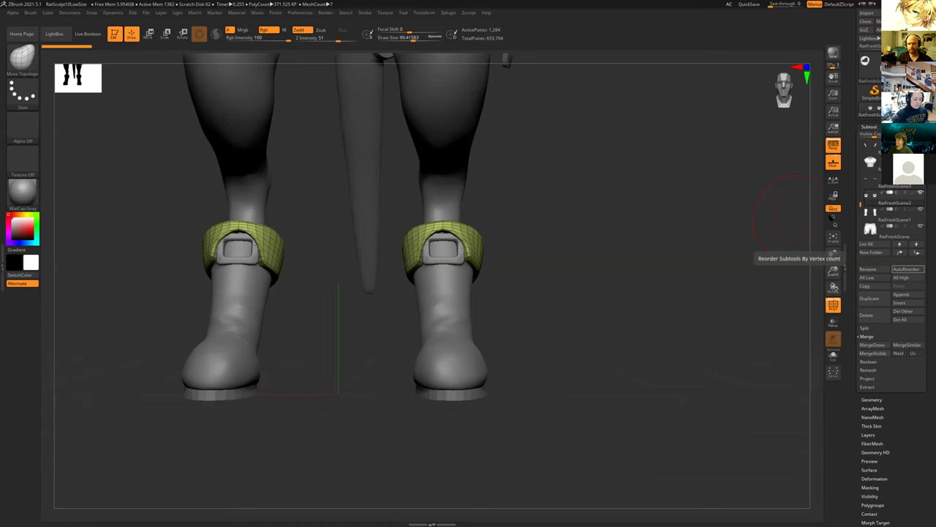
# Switch back to ZBrush and merge the boot cuff subtool down into the boots, accepting the non-undoable operation.
pyautogui.click(871, 229)
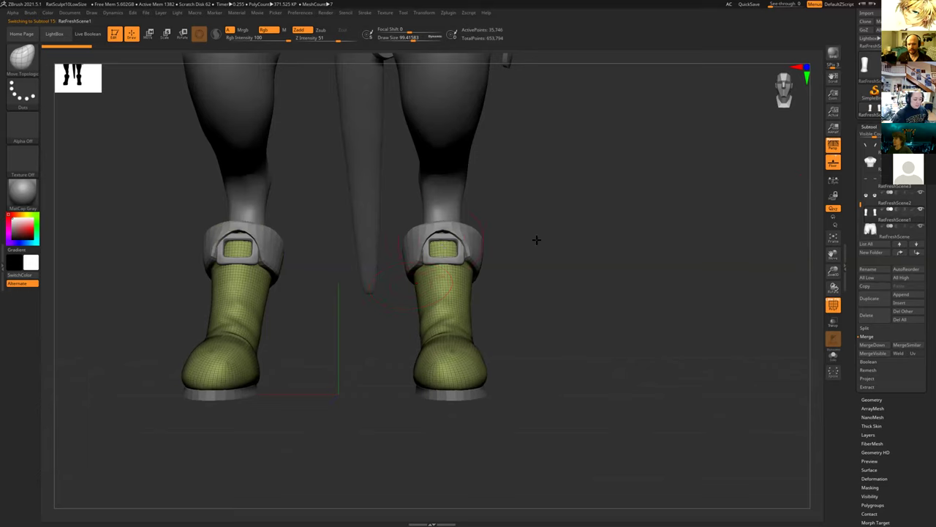
pyautogui.click(870, 212)
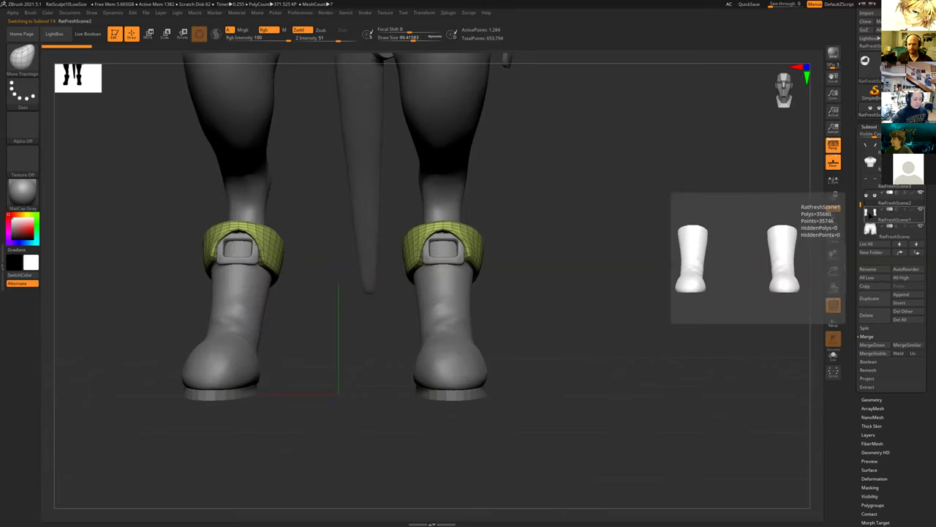
pyautogui.click(871, 228)
pyautogui.click(871, 206)
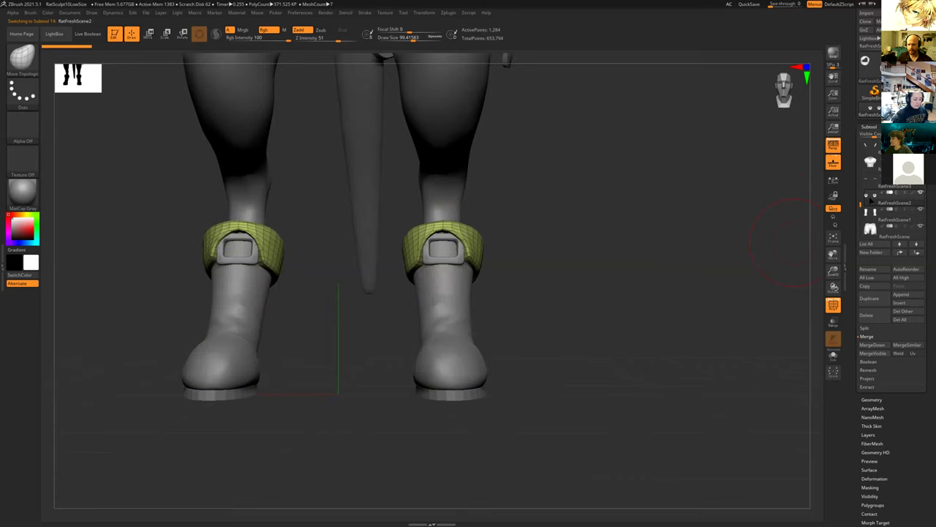
pyautogui.moveTo(870, 207)
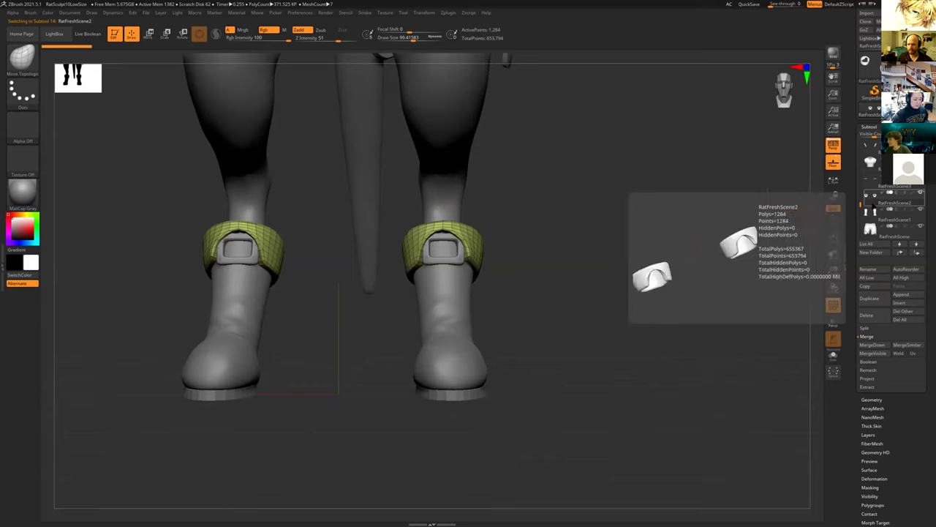
pyautogui.click(872, 345)
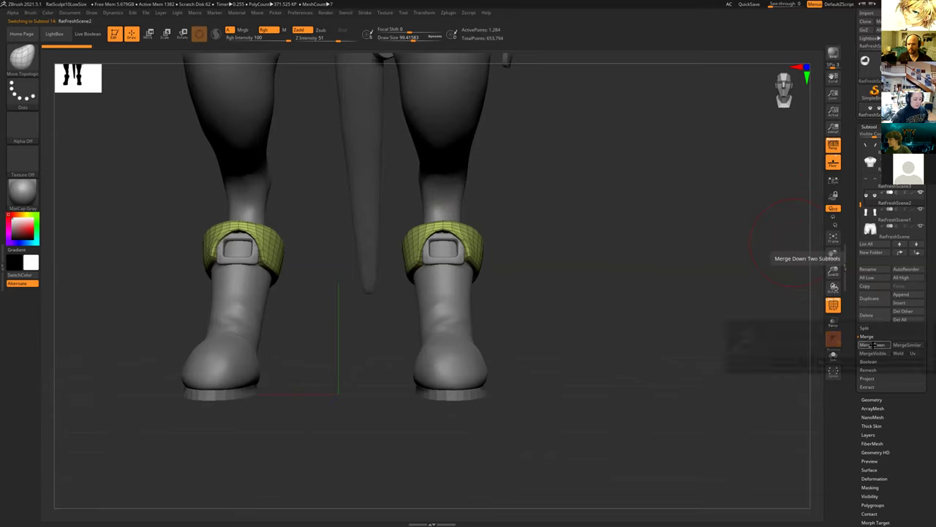
pyautogui.click(809, 365)
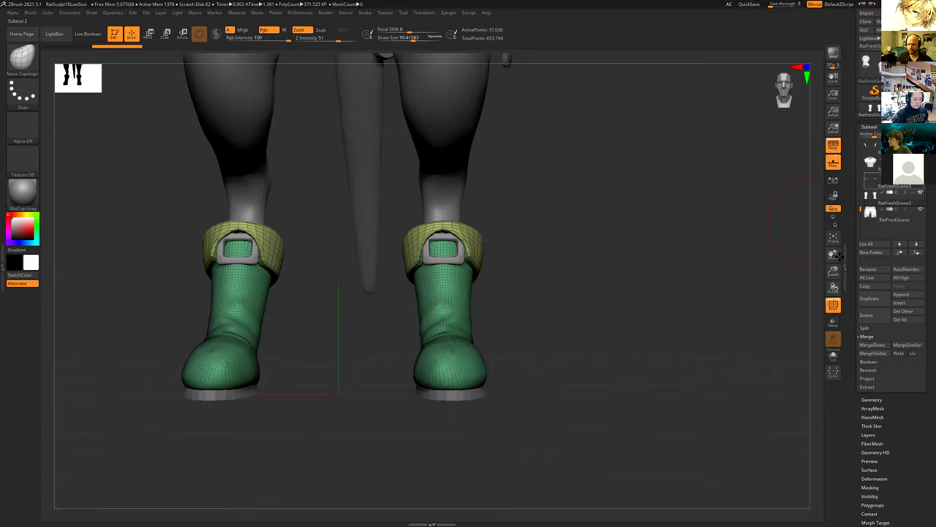
# Turn off the wireframe display and merge the boot sole subtool down into the boots.
pyautogui.click(833, 305)
pyautogui.moveTo(679, 283)
pyautogui.mouseDown()
pyautogui.moveTo(654, 282)
pyautogui.moveTo(684, 283)
pyautogui.mouseUp()
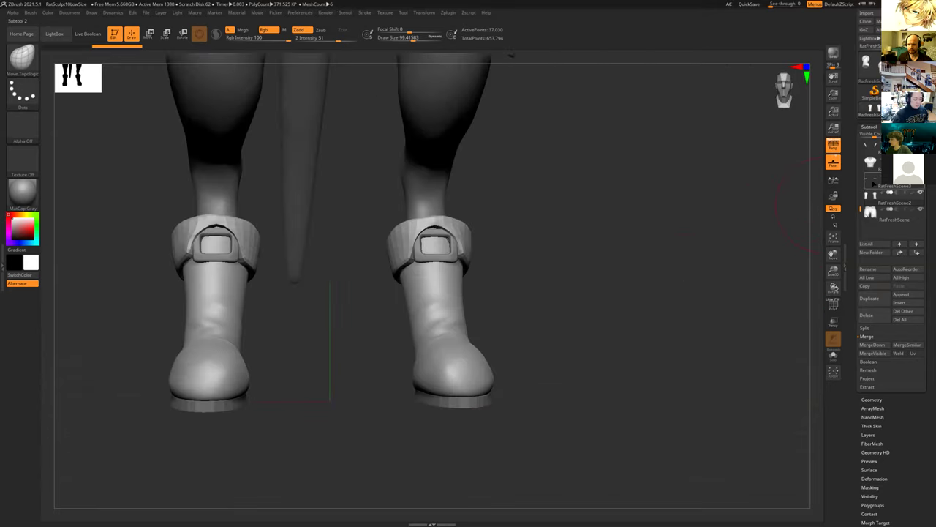
pyautogui.click(869, 180)
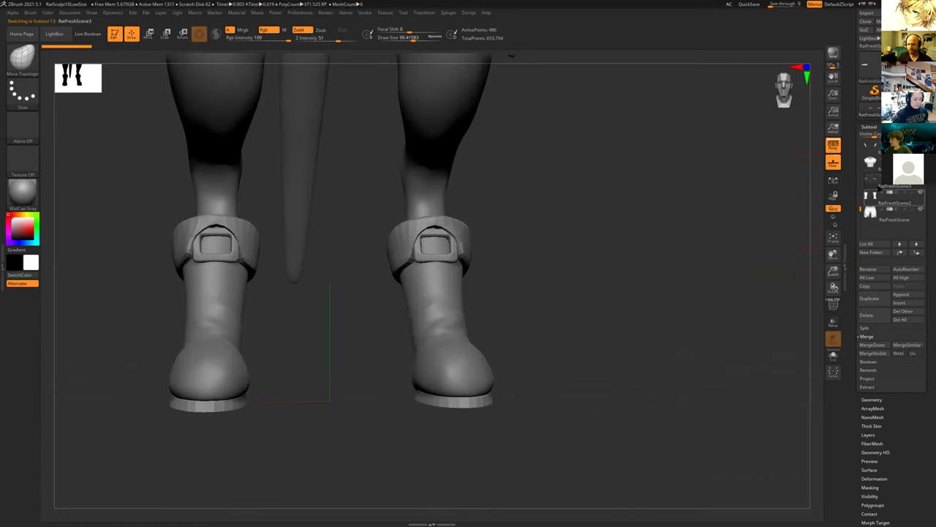
pyautogui.click(875, 345)
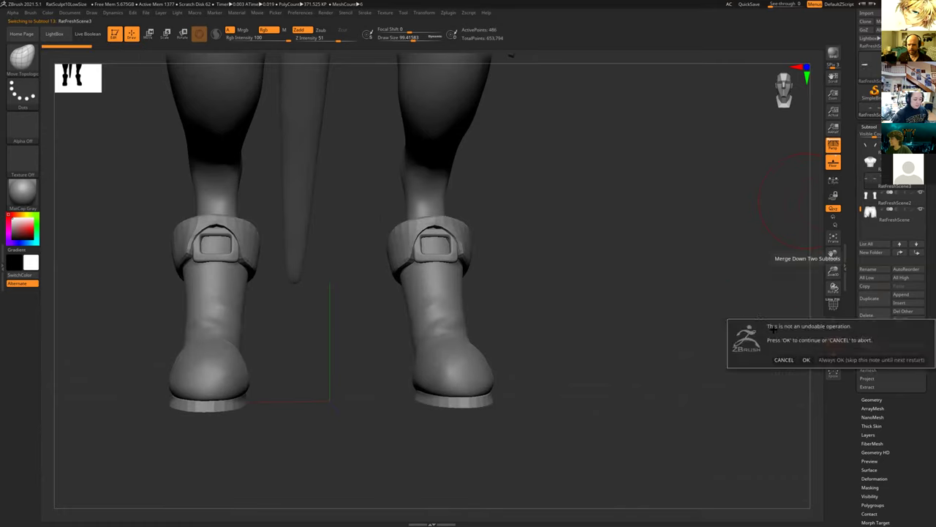
pyautogui.click(806, 360)
# Inspect the merged boots from the side and front, and select the shorts subtool.
pyautogui.moveTo(681, 297); pyautogui.dragTo(653, 298)
pyautogui.moveTo(702, 281)
pyautogui.keyDown('alt'); pyautogui.mouseDown()
pyautogui.moveTo(359, 215)
pyautogui.moveTo(364, 259)
pyautogui.moveTo(385, 263)
pyautogui.moveTo(363, 278)
pyautogui.moveTo(378, 288)
pyautogui.moveTo(496, 290)
pyautogui.moveTo(647, 226)
pyautogui.mouseUp(); pyautogui.keyUp('alt')
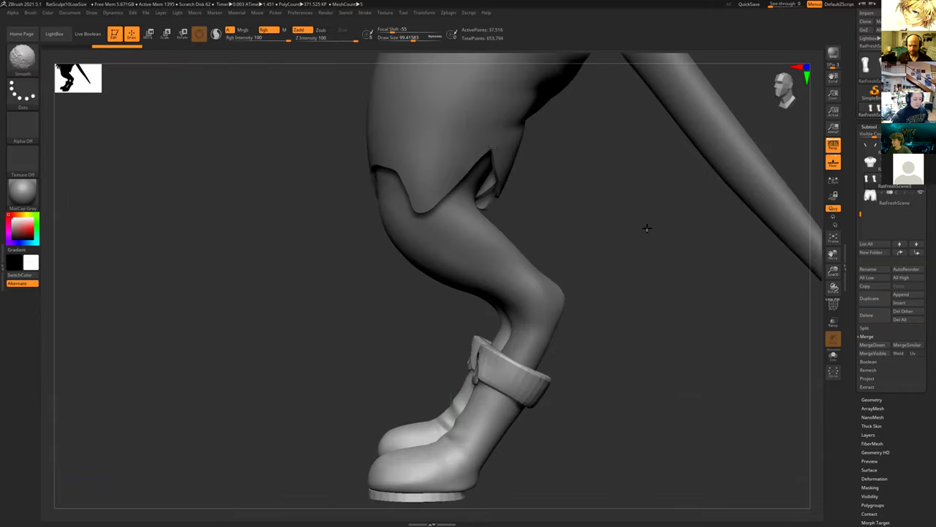
pyautogui.keyDown('alt'); pyautogui.moveTo(700, 313); pyautogui.dragTo(747, 142); pyautogui.keyUp('alt')
pyautogui.keyDown('alt'); pyautogui.moveTo(602, 279); pyautogui.dragTo(816, 185); pyautogui.keyUp('alt')
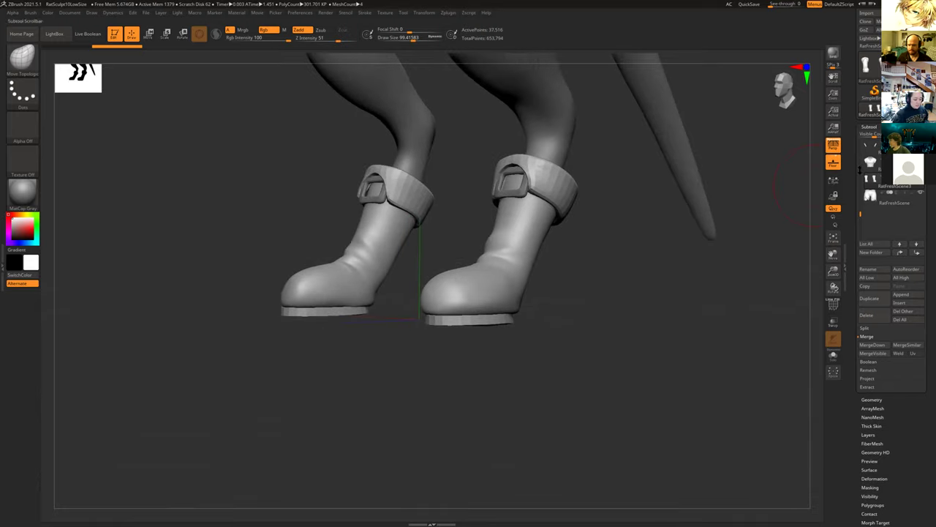
pyautogui.click(872, 196)
pyautogui.click(920, 175)
pyautogui.click(920, 176)
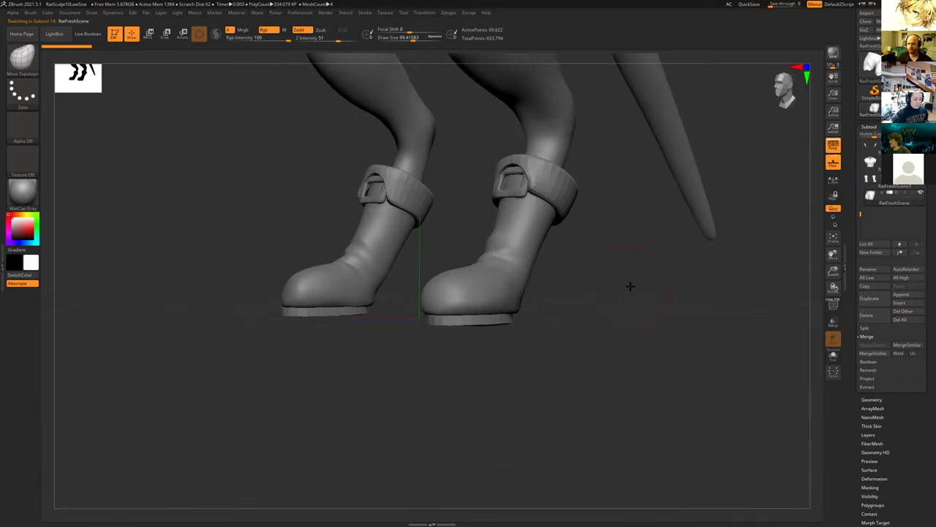
pyautogui.moveTo(631, 286); pyautogui.dragTo(634, 288)
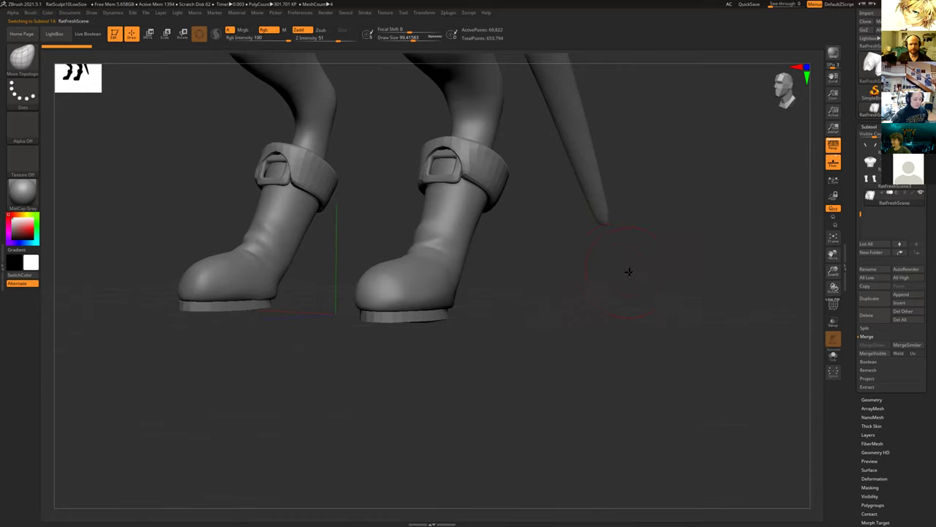
# Examine the whole rat character from the boots up to the head in a front three-quarter view.
pyautogui.keyDown('alt'); pyautogui.moveTo(583, 263); pyautogui.dragTo(570, 226); pyautogui.keyUp('alt')
pyautogui.keyDown('alt'); pyautogui.moveTo(635, 267); pyautogui.dragTo(605, 424); pyautogui.keyUp('alt')
pyautogui.keyDown('alt'); pyautogui.moveTo(679, 327); pyautogui.dragTo(618, 443); pyautogui.keyUp('alt')
pyautogui.keyDown('alt'); pyautogui.moveTo(805, 132); pyautogui.dragTo(712, 293); pyautogui.keyUp('alt')
pyautogui.moveTo(710, 355)
pyautogui.keyDown('alt'); pyautogui.mouseDown()
pyautogui.moveTo(651, 345)
pyautogui.moveTo(677, 359)
pyautogui.moveTo(667, 361)
pyautogui.moveTo(677, 357)
pyautogui.mouseUp(); pyautogui.keyUp('alt')
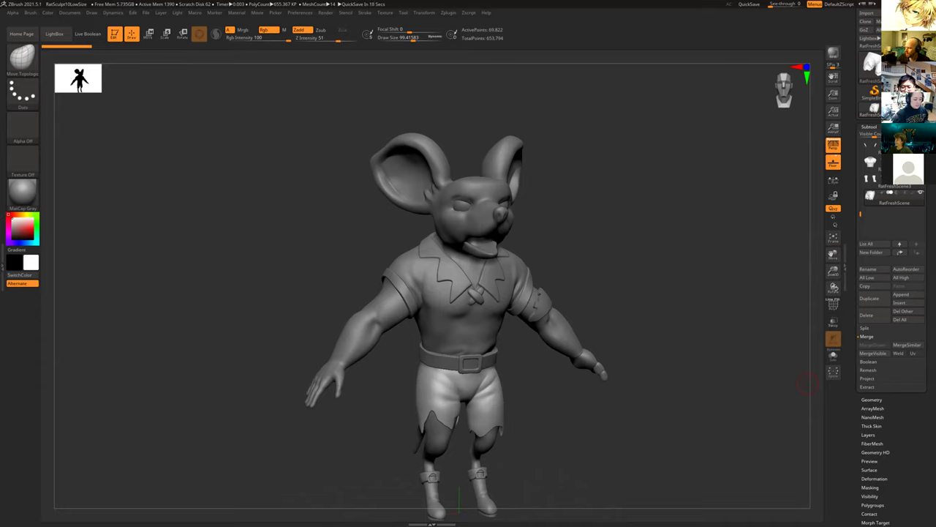
# Switch to Discord and find the Bulbasaur sculpts in art-sharing-channel, enlarging the last of the three pictures.
pyautogui.hotkey('alt', 'Tab')
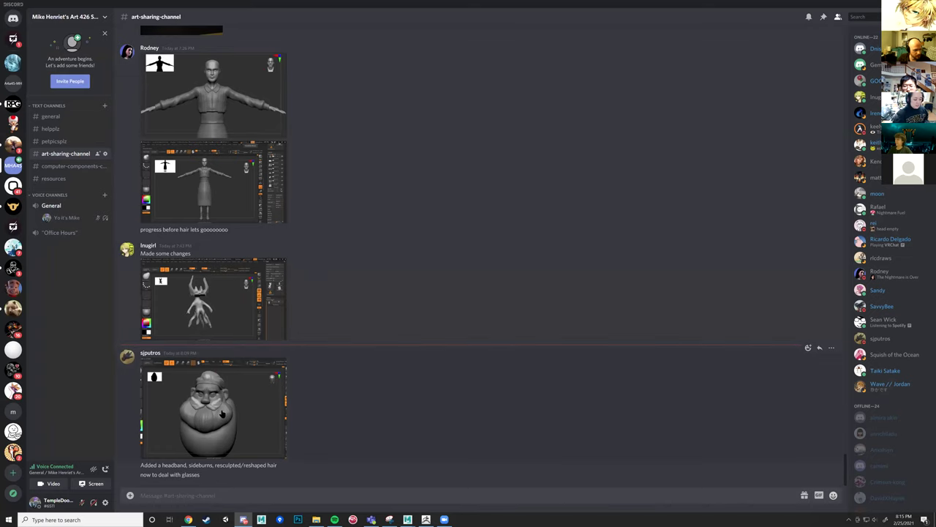
pyautogui.scroll(1, 222, 416)
pyautogui.scroll(2, 244, 413)
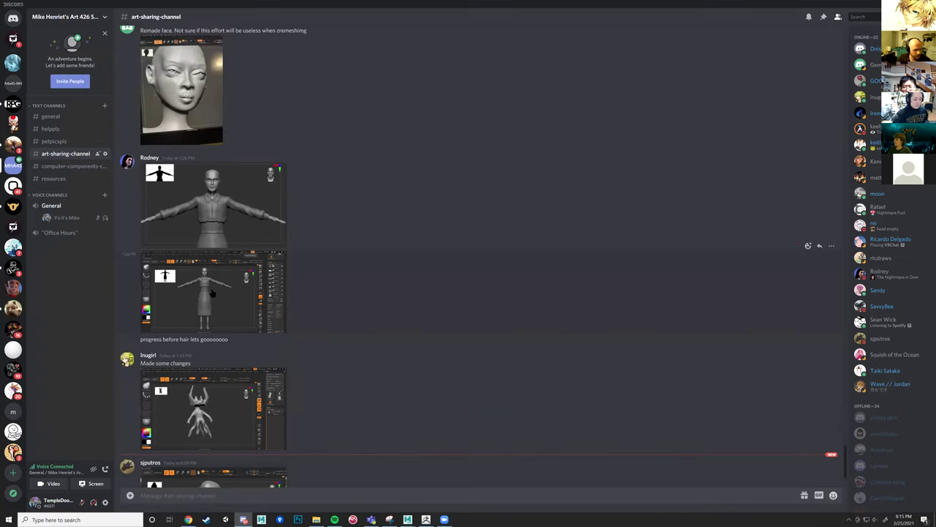
pyautogui.scroll(10, 292, 395)
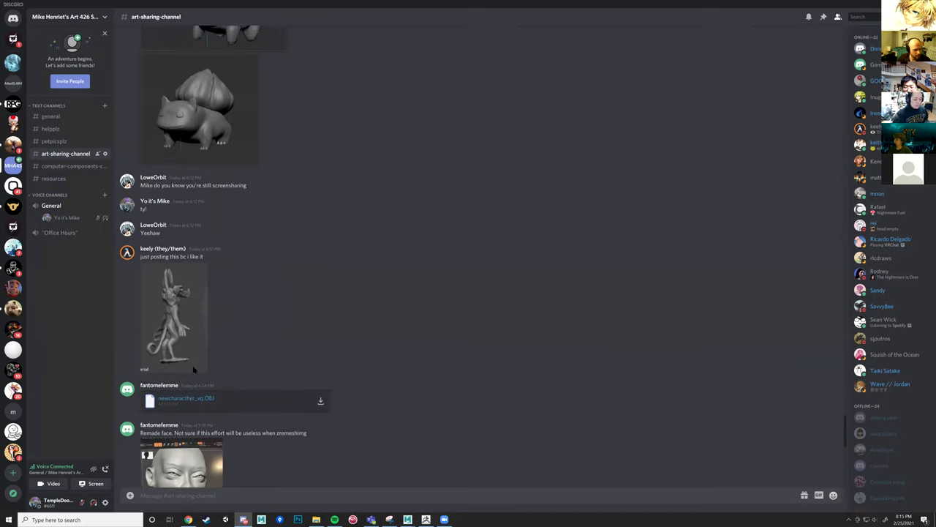
pyautogui.scroll(3, 316, 399)
pyautogui.scroll(-3, 309, 398)
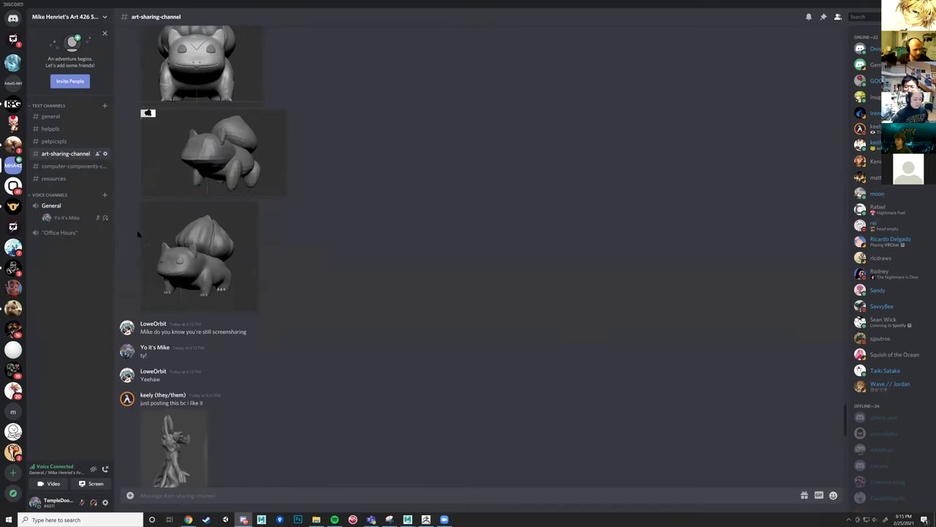
pyautogui.scroll(1, 220, 307)
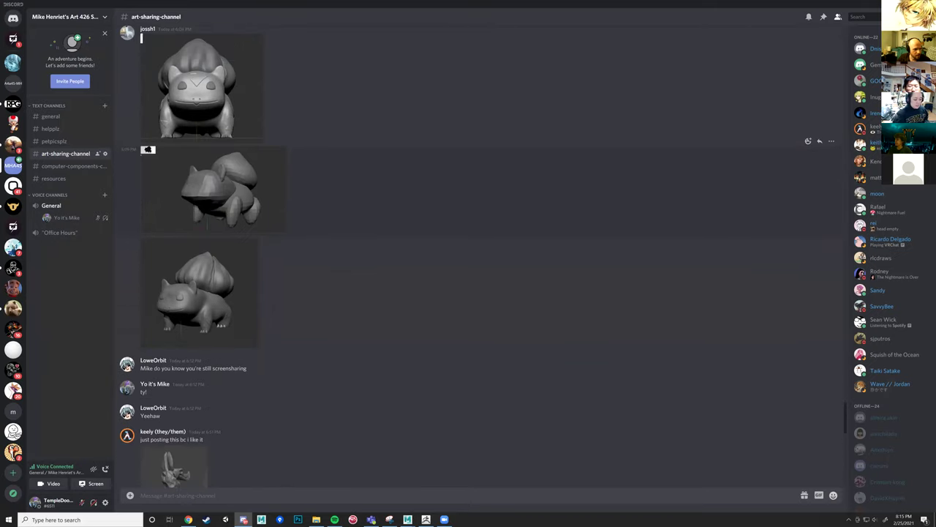
pyautogui.click(192, 300)
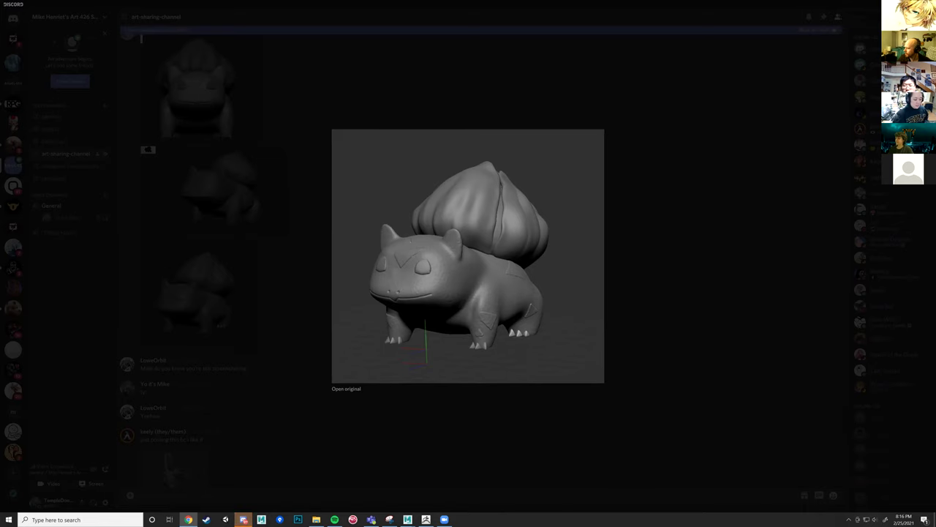
# Close the enlarged picture and view the newest Bulbasaur sculpt at the end of the channel.
pyautogui.click(627, 425)
pyautogui.scroll(-3, 376, 357)
pyautogui.scroll(-8, 377, 358)
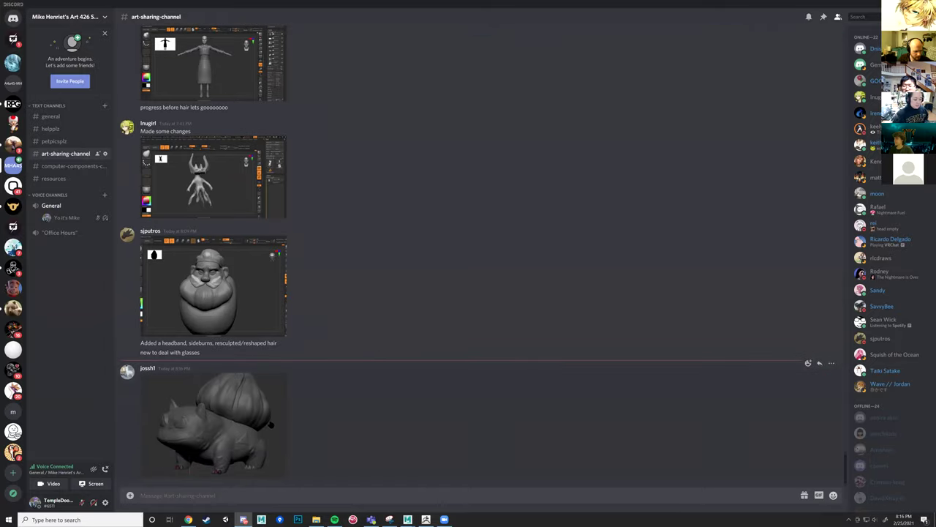
pyautogui.click(212, 421)
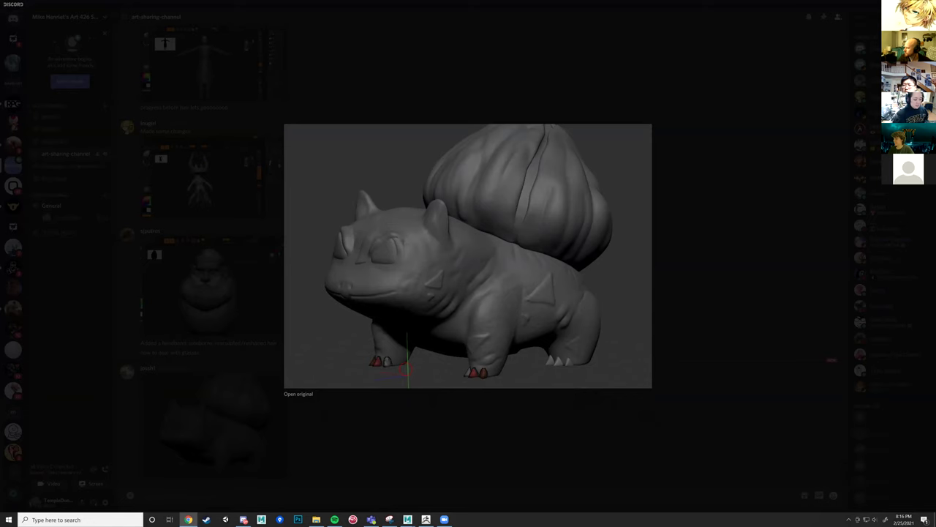
# Switch to the Chrome window with the bulbasaur image results and fit it beside the sculpt picture for comparison.
pyautogui.moveTo(0, 73); pyautogui.dragTo(380, 73)
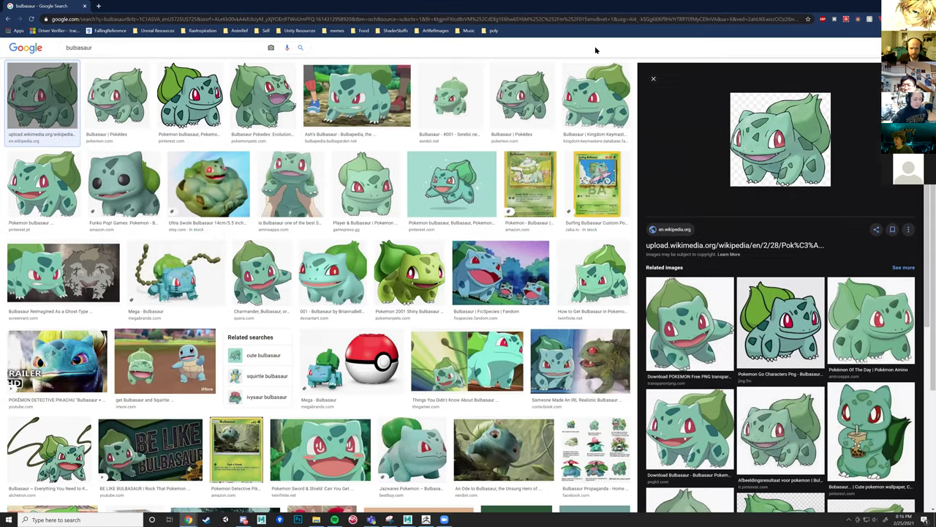
pyautogui.moveTo(704, 123); pyautogui.dragTo(703, 122)
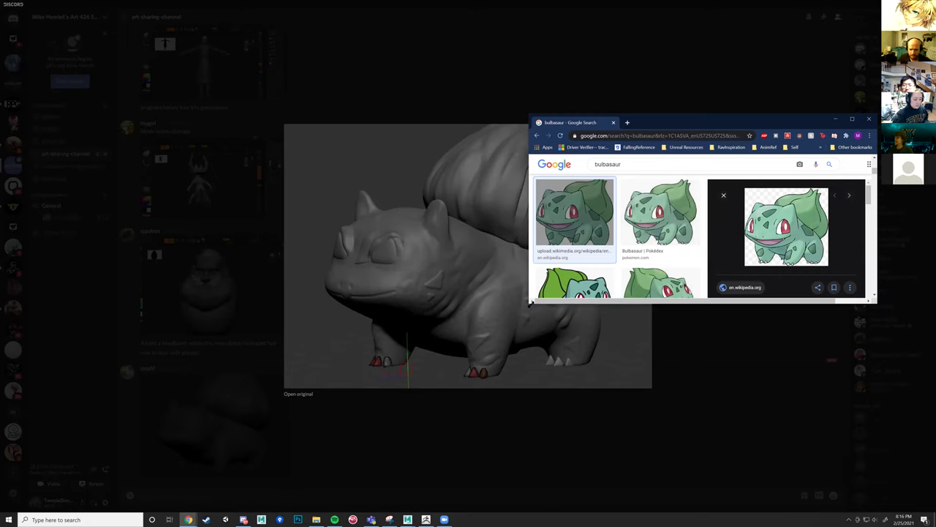
pyautogui.moveTo(529, 303); pyautogui.dragTo(470, 380)
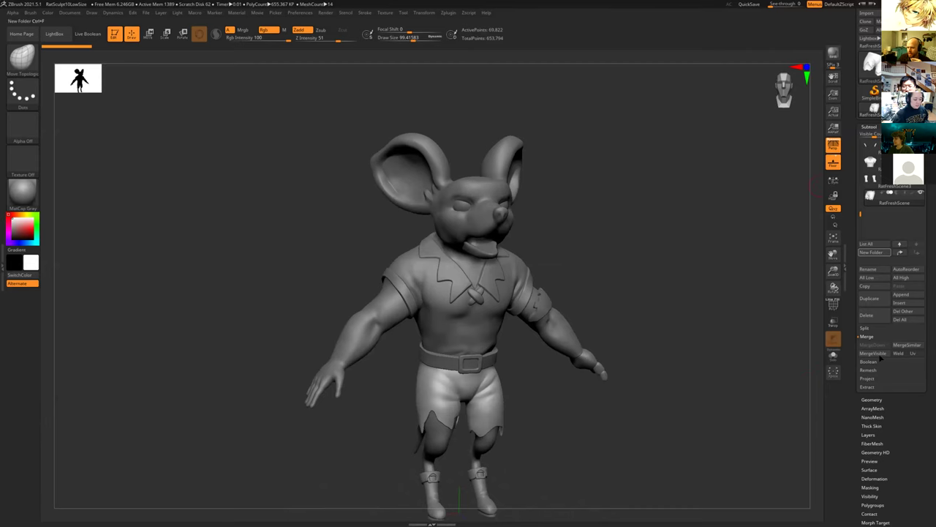
# Open the Geometry options for the shorts in ZBrush, and return to Discord to review the newest Bulbasaur sculpt.
pyautogui.click(872, 399)
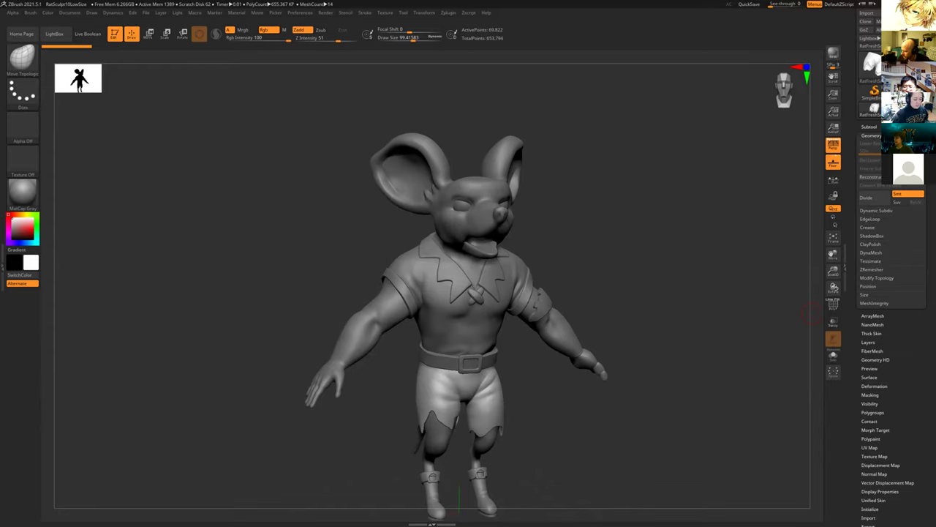
pyautogui.hotkey('alt', 'Tab')
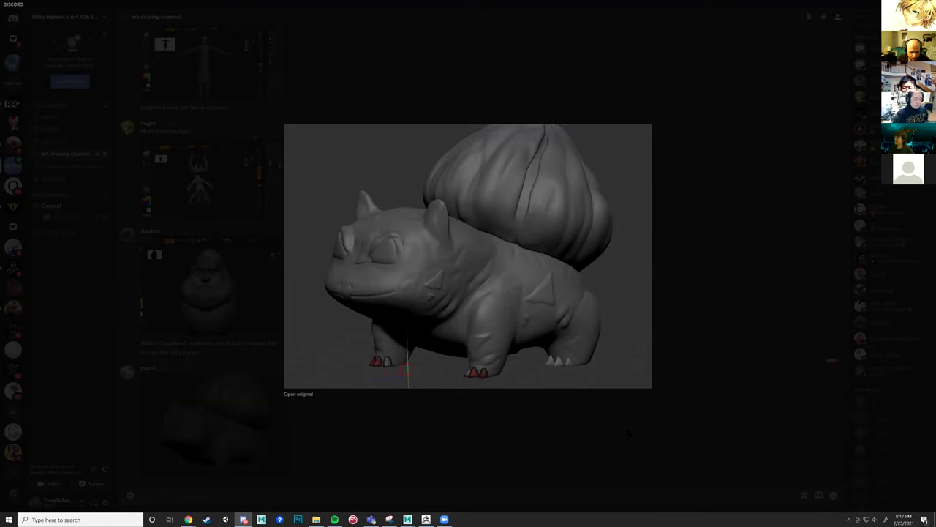
pyautogui.click(630, 434)
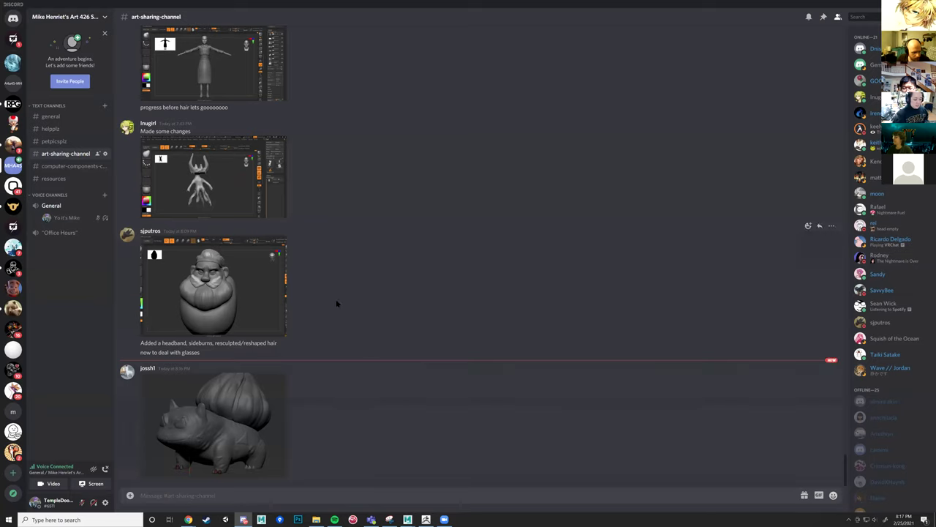
pyautogui.click(228, 417)
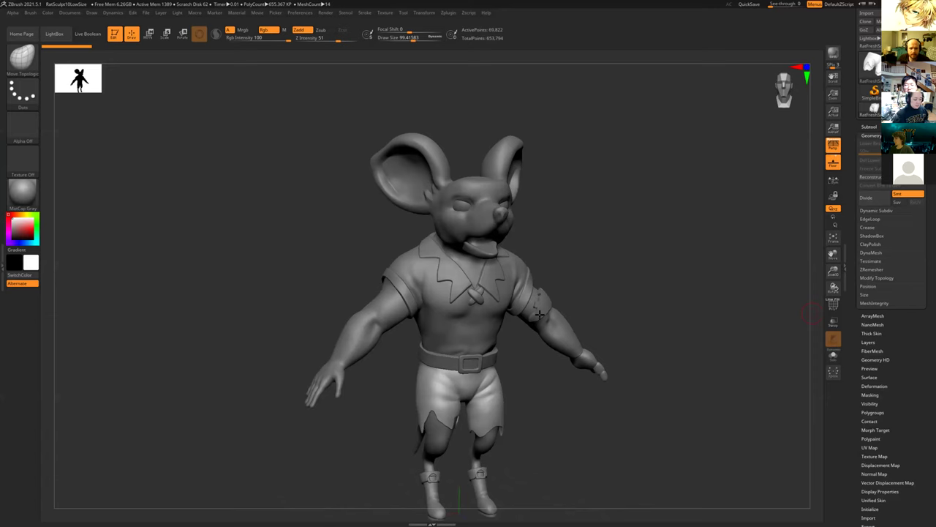
# Switch back to ZBrush and duplicate the rat's shorts subtool.
pyautogui.click(869, 126)
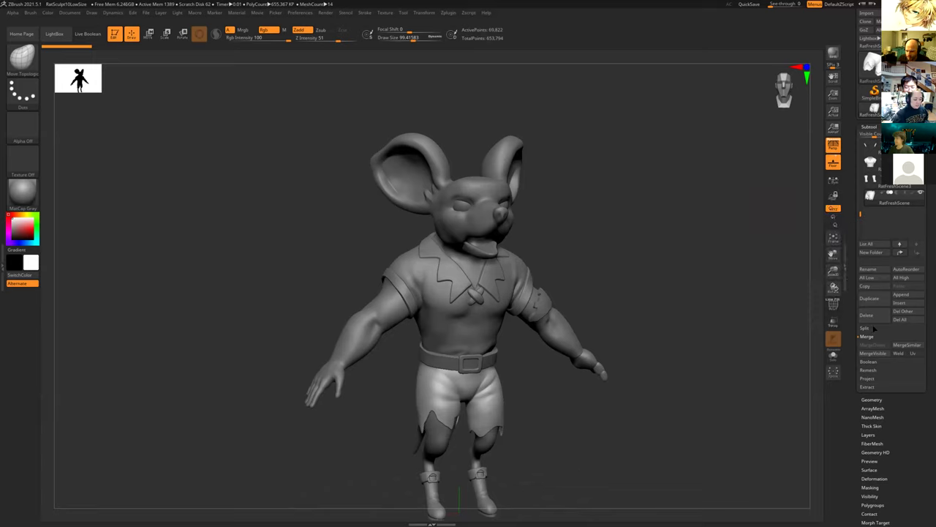
pyautogui.moveTo(877, 196)
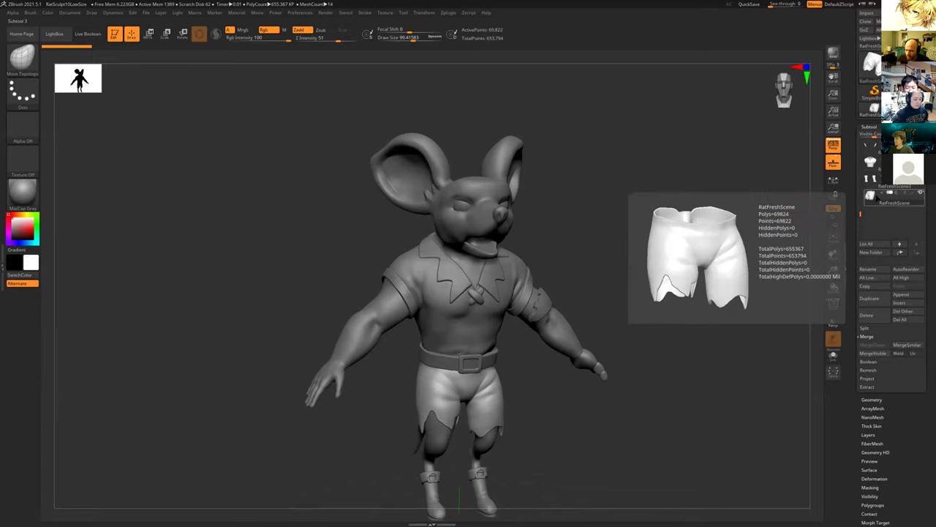
pyautogui.click(871, 298)
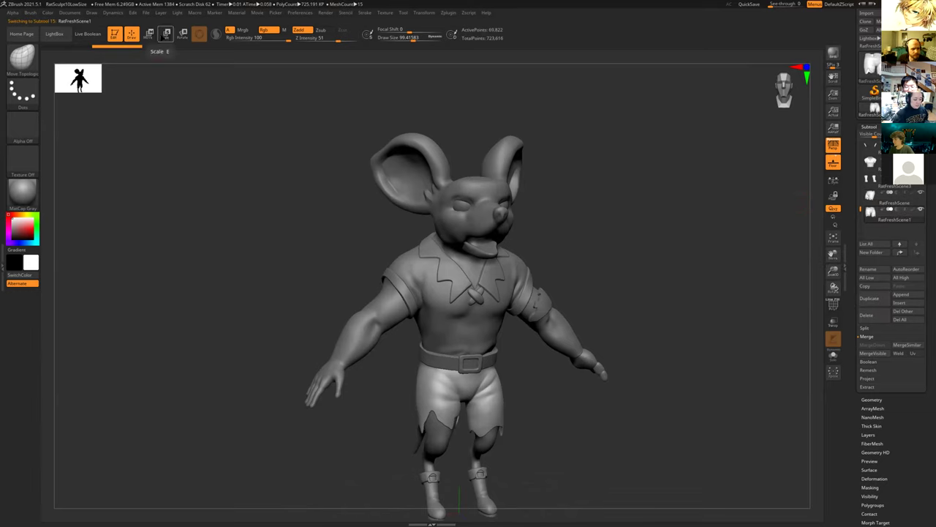
# Try to transform the duplicated shorts with the Scale gizmo, and undo both changes.
pyautogui.click(165, 33)
pyautogui.moveTo(460, 297); pyautogui.dragTo(452, 294)
pyautogui.moveTo(413, 401); pyautogui.dragTo(423, 370)
pyautogui.hotkey('ctrl', 'z')
pyautogui.hotkey('ctrl', 'z')
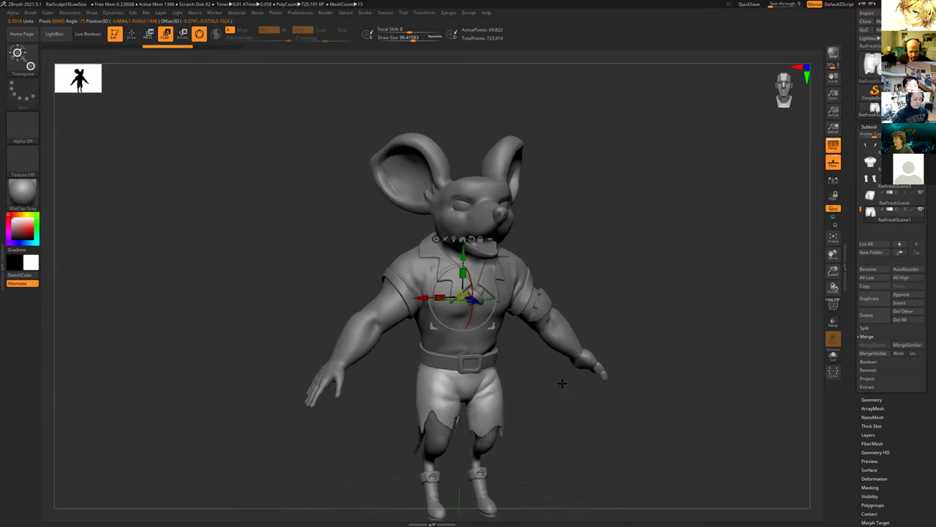
pyautogui.moveTo(556, 382); pyautogui.dragTo(526, 251)
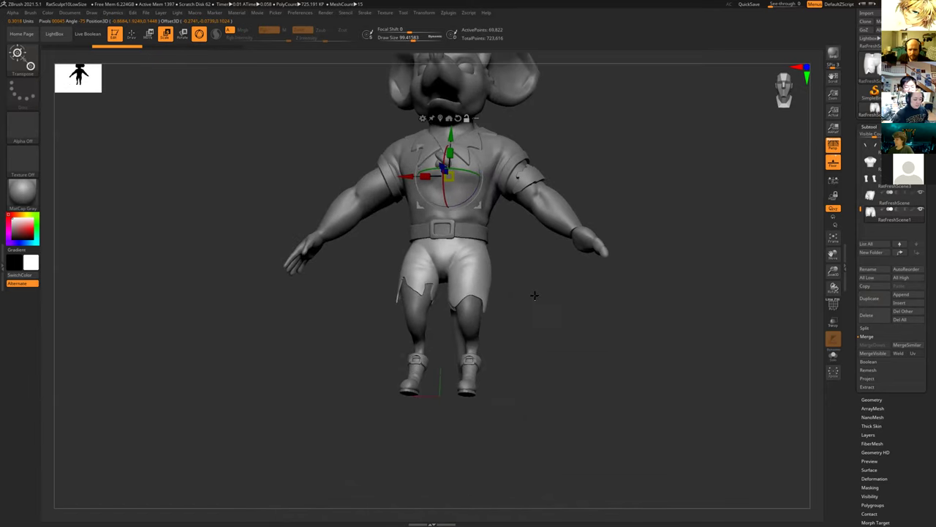
pyautogui.keyDown('alt'); pyautogui.moveTo(534, 296); pyautogui.dragTo(548, 298); pyautogui.keyUp('alt')
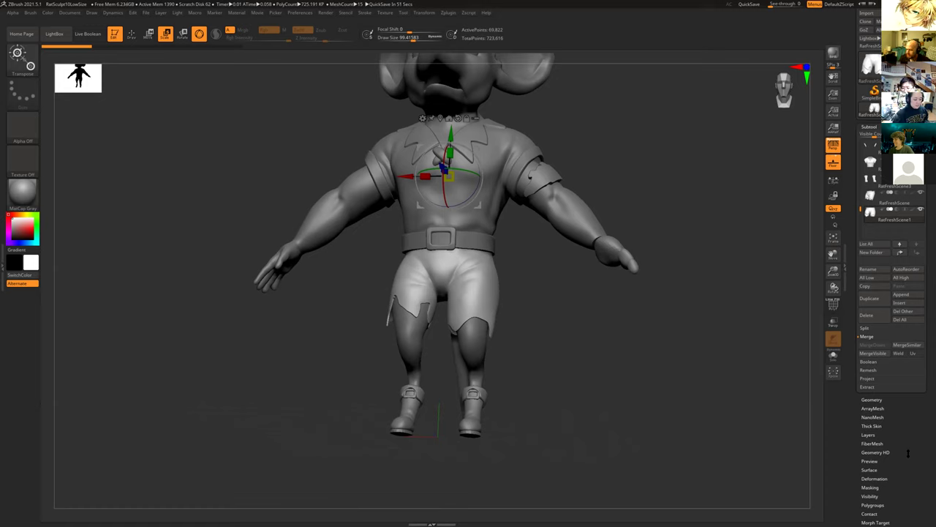
# Select the duplicated shorts subtool and delete it, confirming the deletion.
pyautogui.click(870, 211)
pyautogui.click(870, 211)
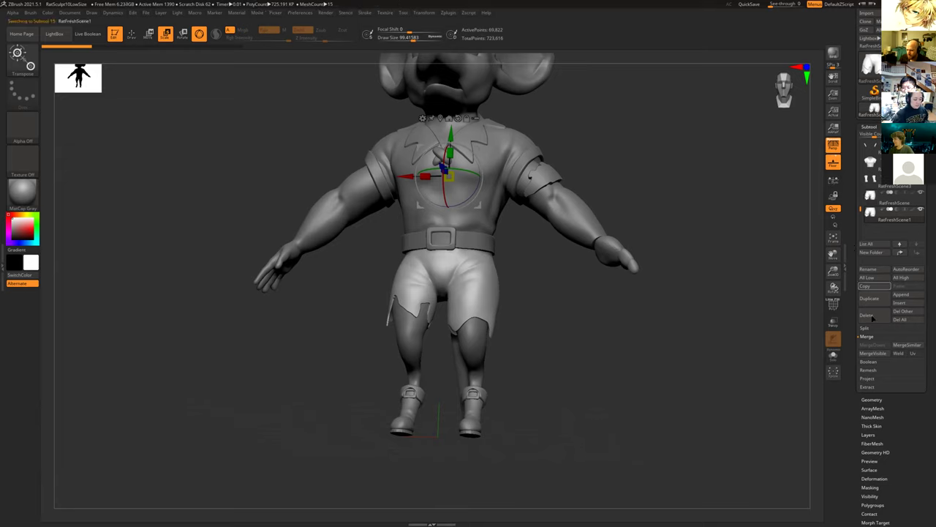
pyautogui.click(866, 314)
pyautogui.click(802, 332)
# Examine the rat from the front, moving in on its head and shirt collar.
pyautogui.moveTo(643, 345); pyautogui.dragTo(671, 347)
pyautogui.keyDown('alt'); pyautogui.moveTo(639, 403); pyautogui.dragTo(635, 426); pyautogui.keyUp('alt')
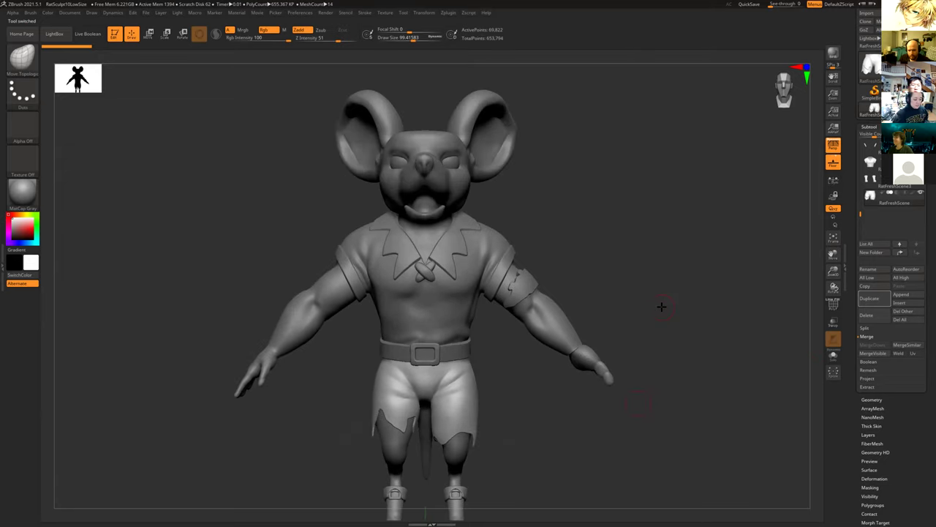
pyautogui.keyDown('alt'); pyautogui.moveTo(650, 305); pyautogui.dragTo(597, 387); pyautogui.keyUp('alt')
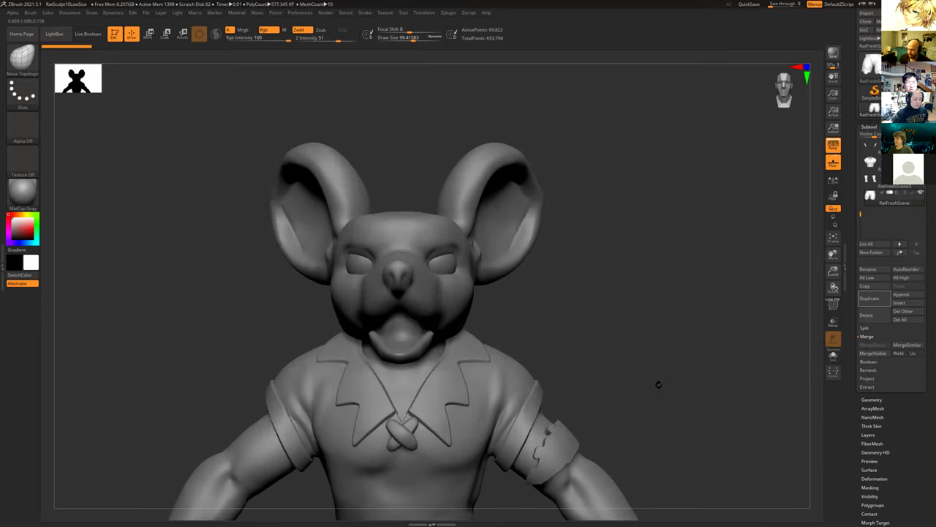
pyautogui.keyDown('alt'); pyautogui.moveTo(658, 383); pyautogui.dragTo(659, 388); pyautogui.keyUp('alt')
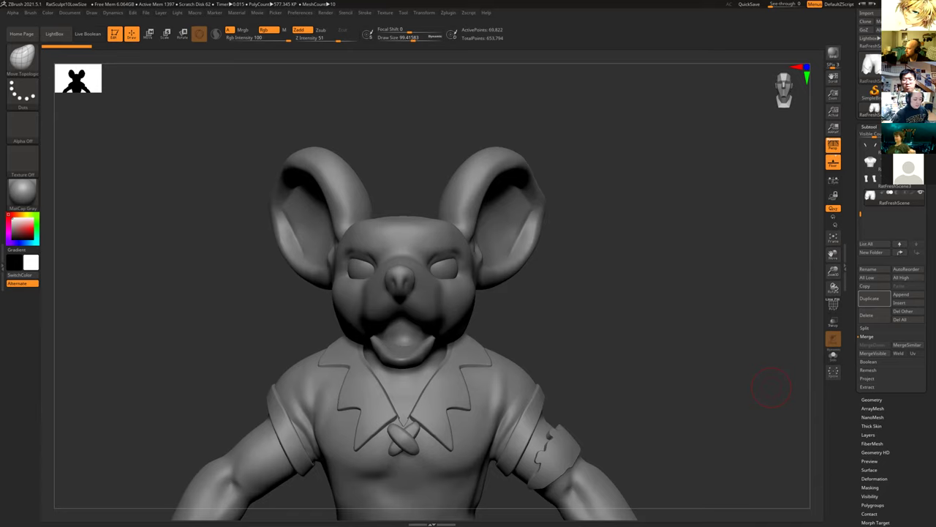
# Switch to Discord and view the enlarged pictures of the bearded man with the headband and the horned creature.
pyautogui.hotkey('alt', 'Tab')
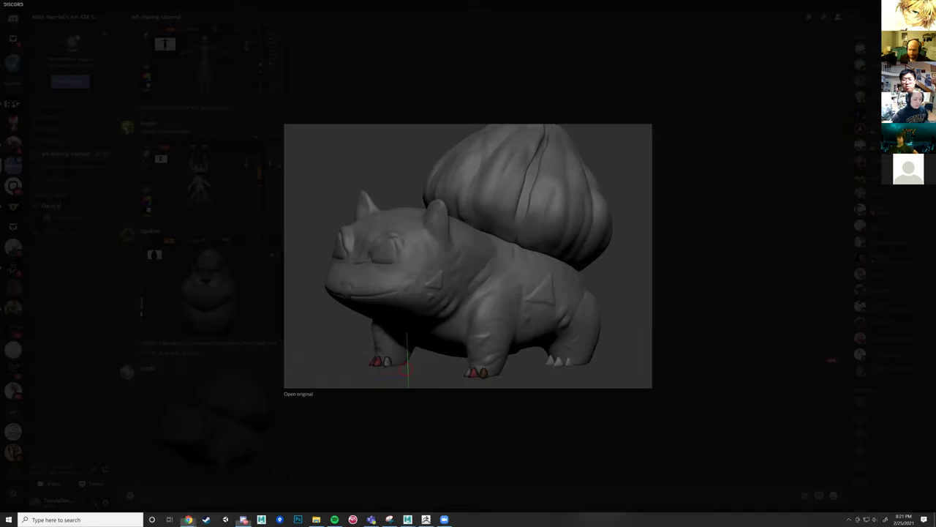
pyautogui.press('Escape')
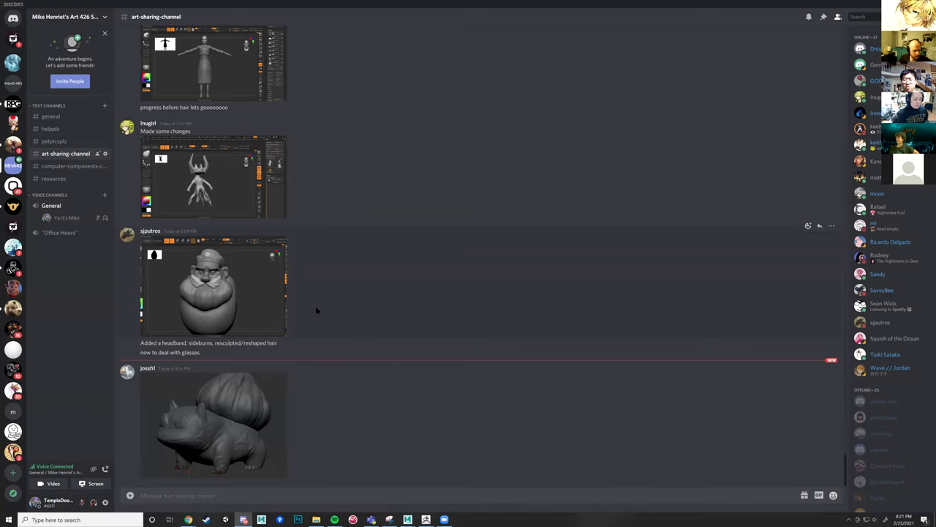
pyautogui.click(251, 285)
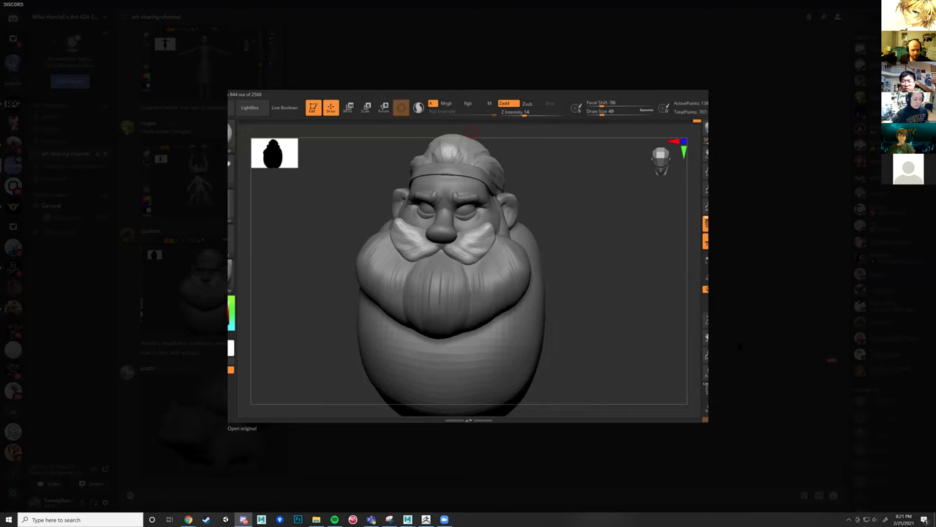
pyautogui.click(740, 346)
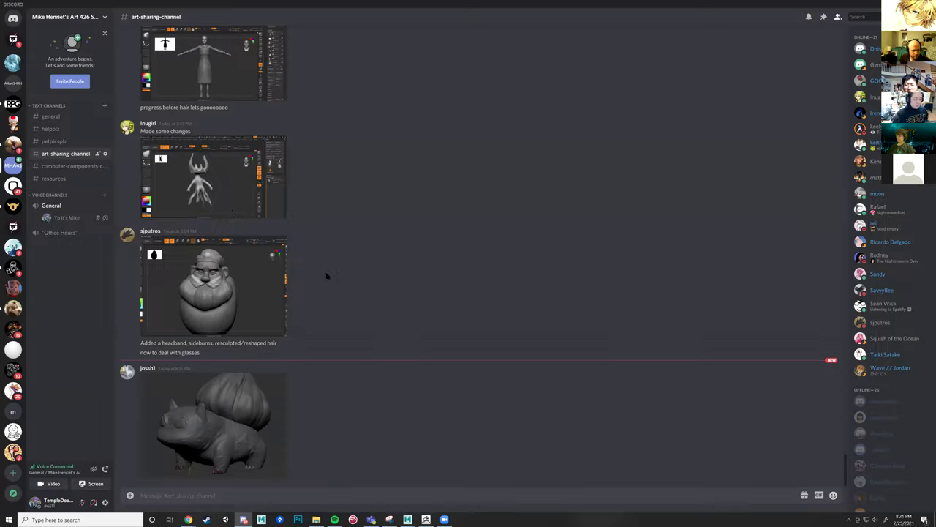
pyautogui.click(228, 197)
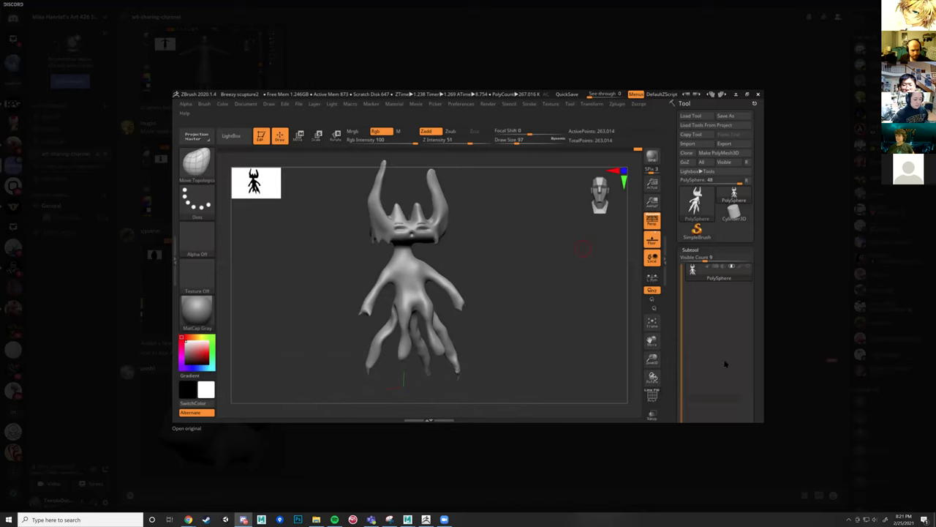
pyautogui.click(809, 322)
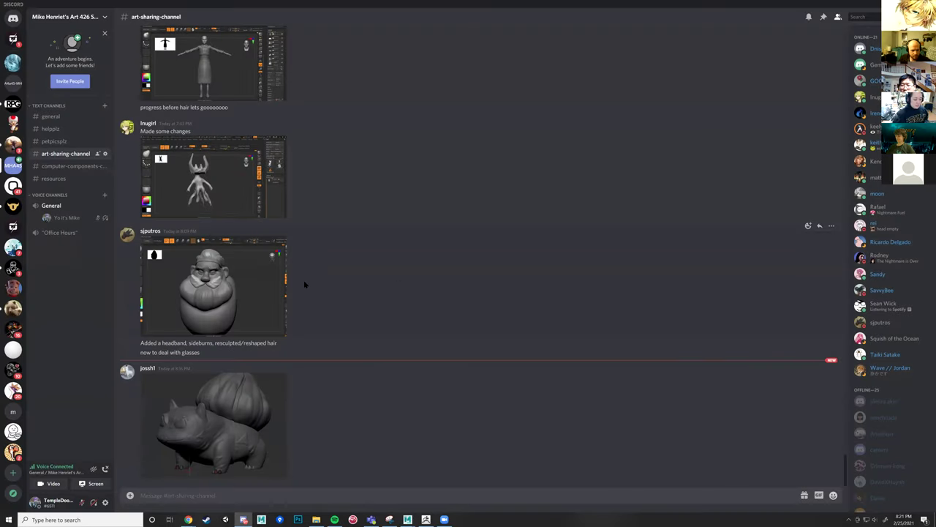
# View the enlarged full-body picture of the woman in a dress, and go up the channel to the remade face post.
pyautogui.scroll(1, 291, 295)
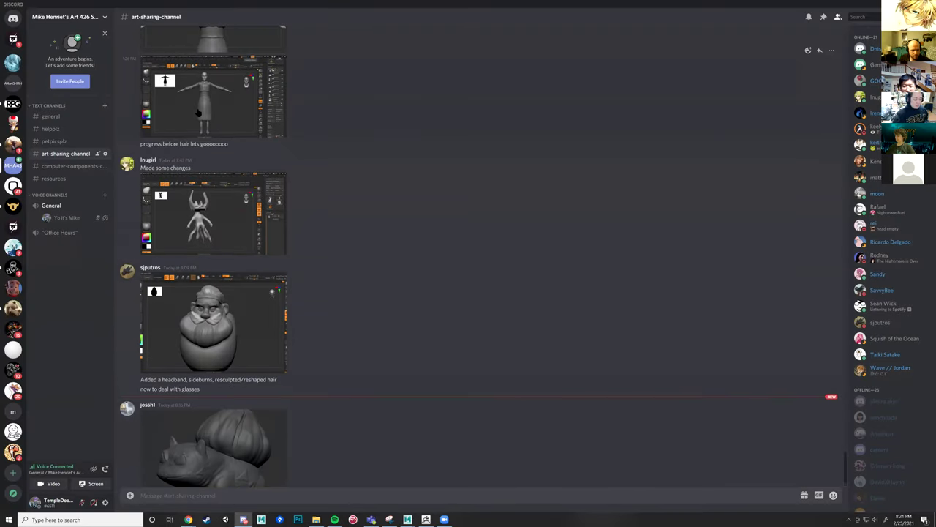
pyautogui.click(199, 111)
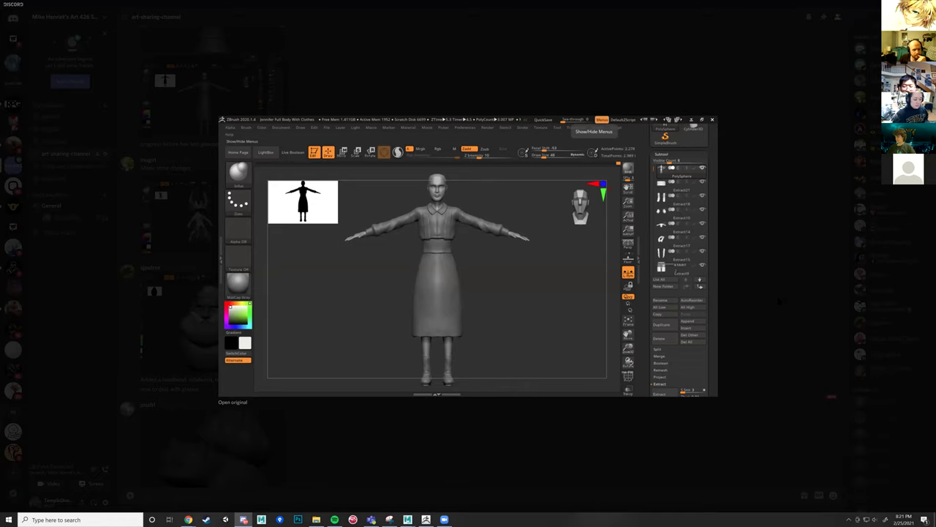
pyautogui.press('Escape')
pyautogui.scroll(5, 651, 351)
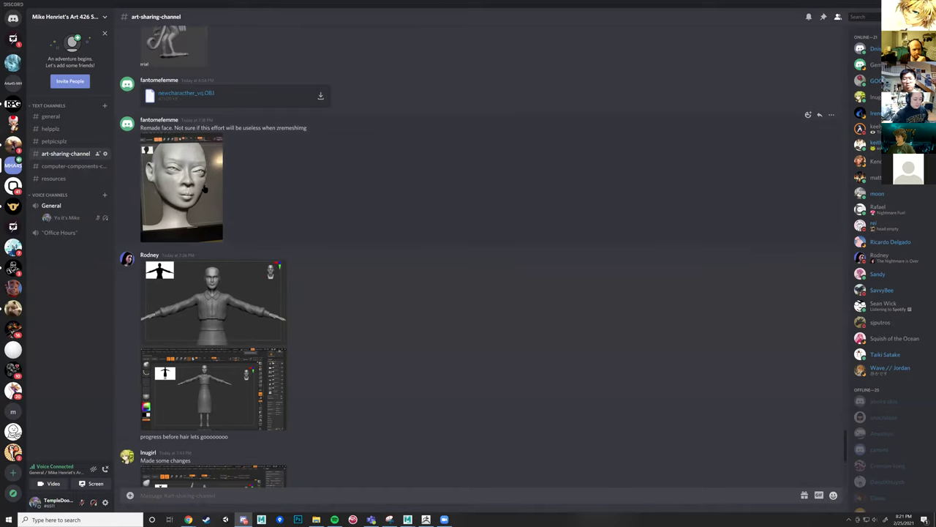
# View the enlarged picture of the remade face, and go down the art-sharing channel to the newest post.
pyautogui.click(205, 189)
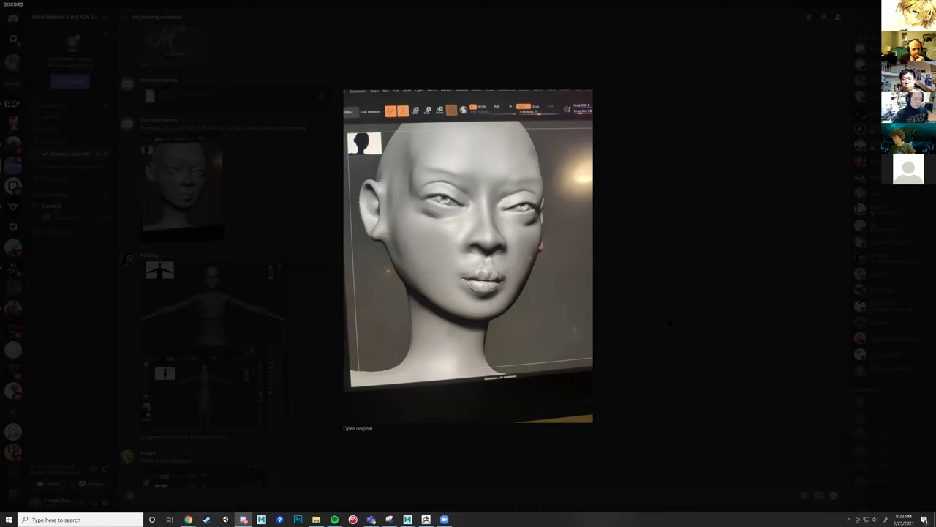
pyautogui.click(670, 322)
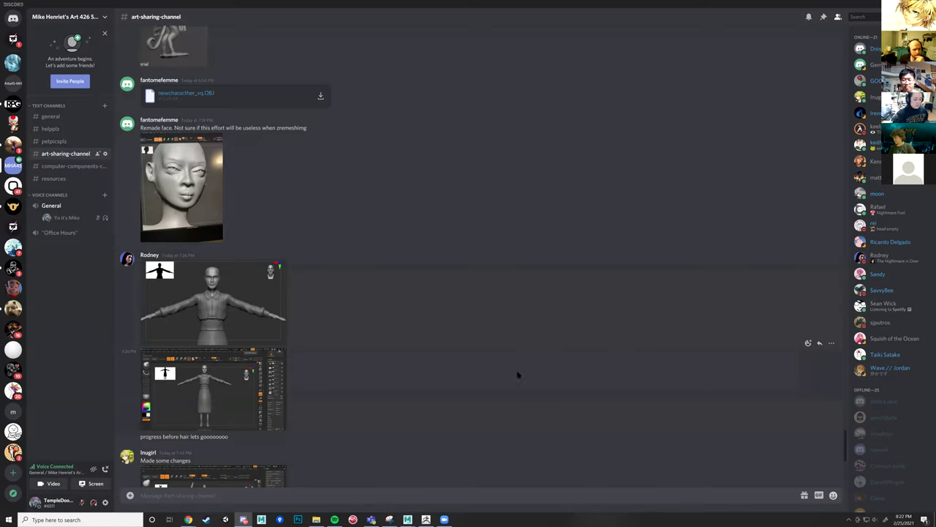
pyautogui.scroll(-2, 403, 330)
pyautogui.scroll(-3, 398, 327)
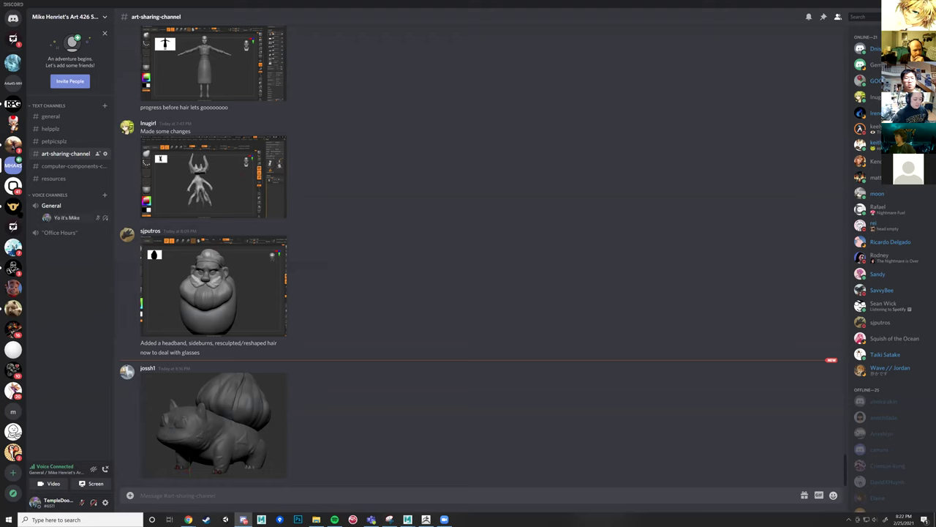
pyautogui.click(13, 206)
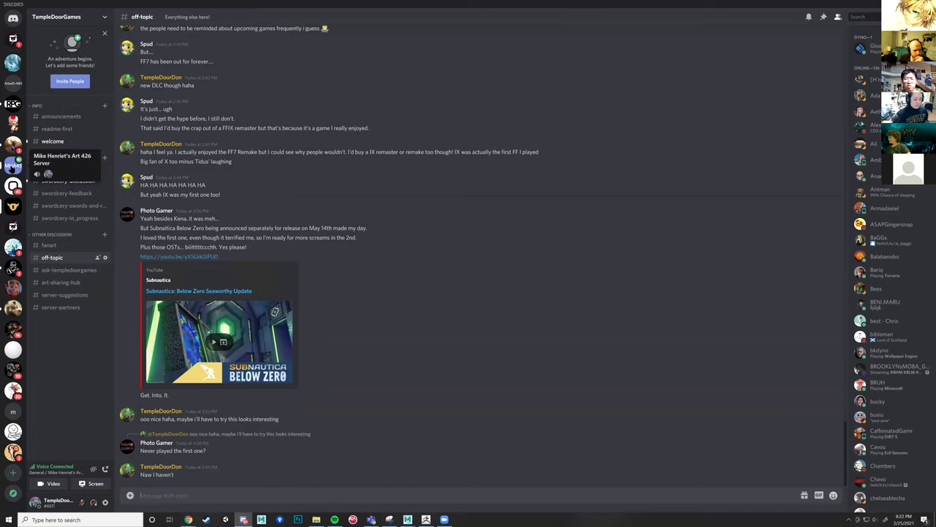
pyautogui.click(13, 166)
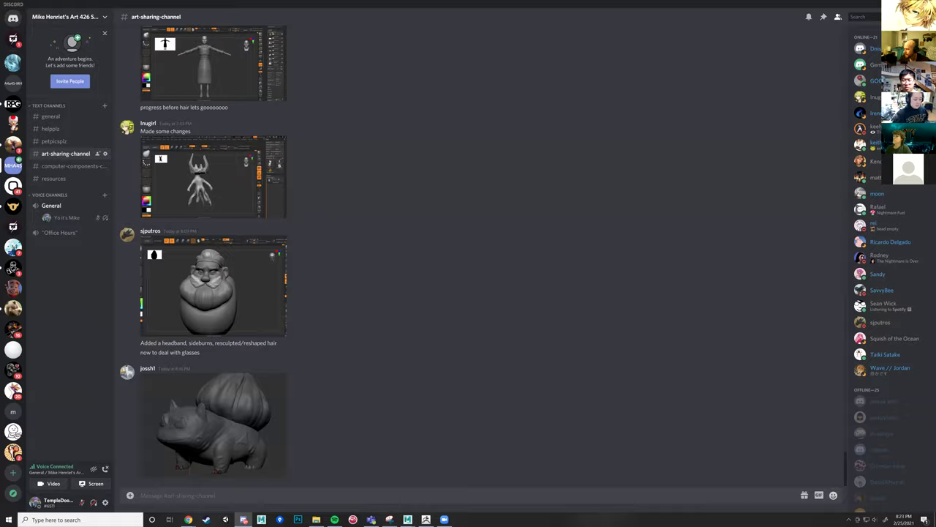
# Switch to ZBrush, select the rat's shirt collar subtool and bring up its geometry options.
pyautogui.hotkey('alt', 'Tab')
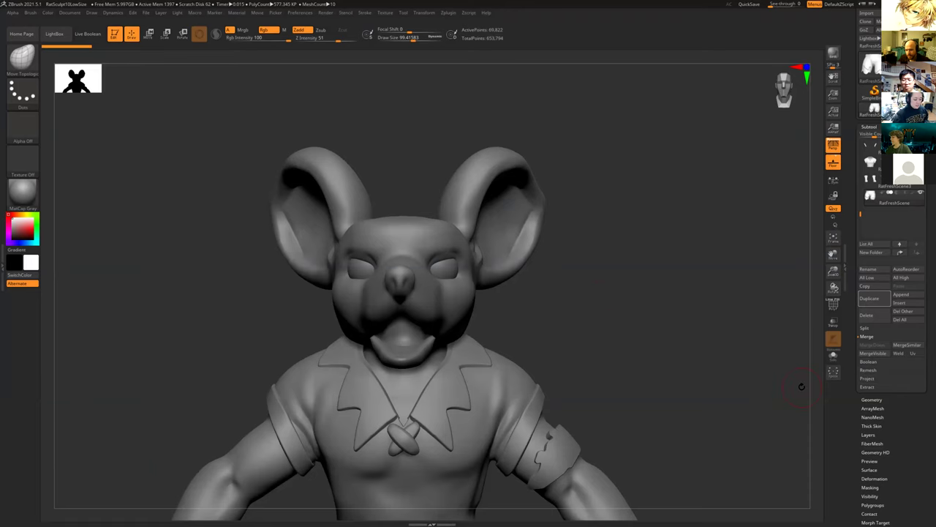
pyautogui.click(873, 400)
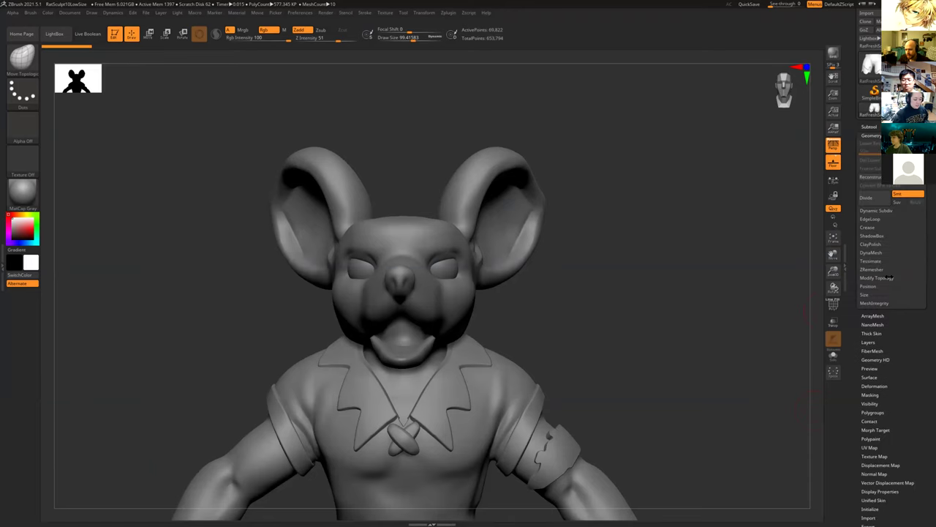
pyautogui.moveTo(566, 330); pyautogui.dragTo(414, 401)
pyautogui.keyDown('alt'); pyautogui.click(414, 402); pyautogui.keyUp('alt')
pyautogui.keyDown('alt'); pyautogui.moveTo(562, 329); pyautogui.dragTo(557, 218); pyautogui.keyUp('alt')
pyautogui.moveTo(576, 251); pyautogui.dragTo(625, 256)
pyautogui.keyDown('alt'); pyautogui.moveTo(690, 113); pyautogui.dragTo(698, 248); pyautogui.keyUp('alt')
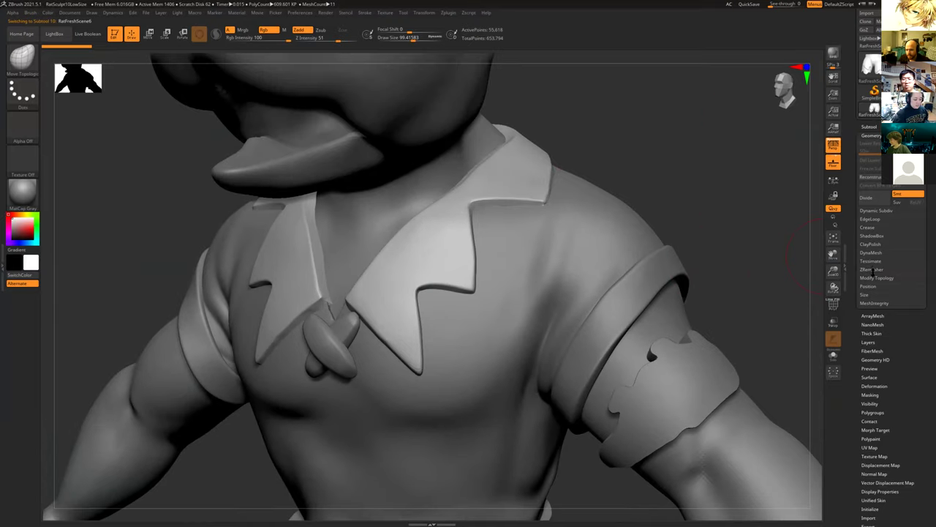
# ZRemesh the shirt collar with a target polygons count of 0.33202.
pyautogui.click(872, 270)
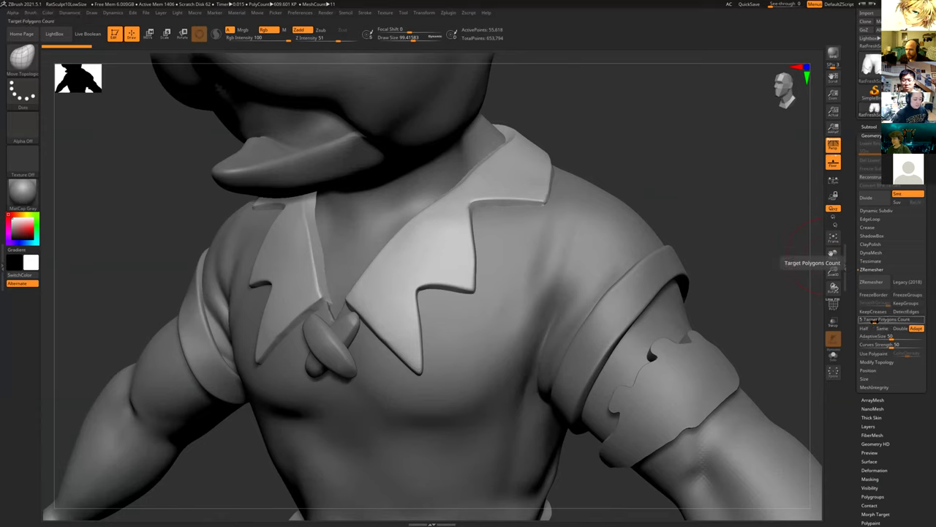
pyautogui.moveTo(872, 322); pyautogui.dragTo(864, 322)
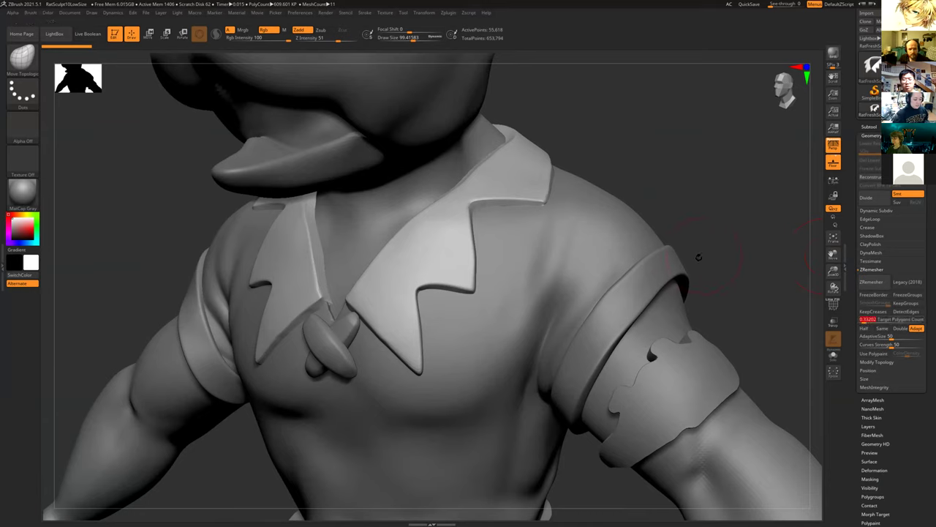
pyautogui.click(866, 283)
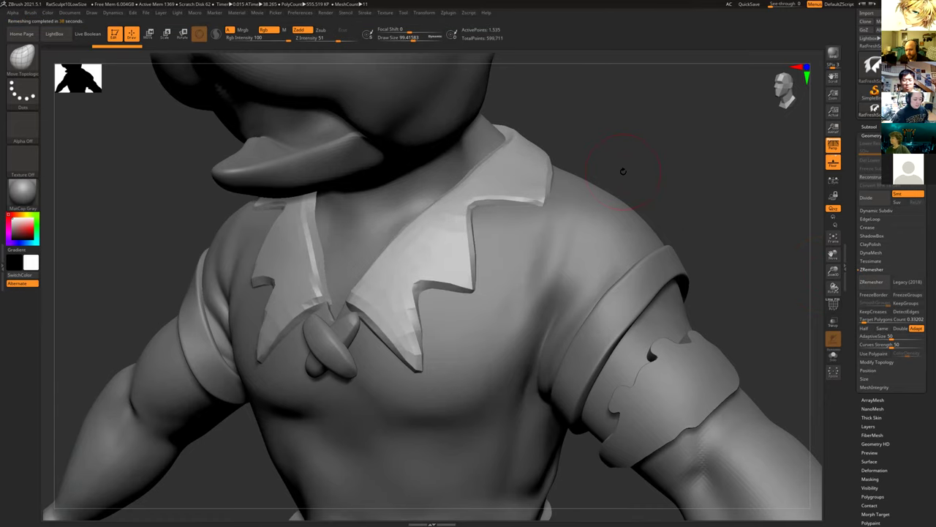
# Examine the remeshed collar's edges and faceting from the front and the side.
pyautogui.moveTo(641, 161); pyautogui.dragTo(650, 178)
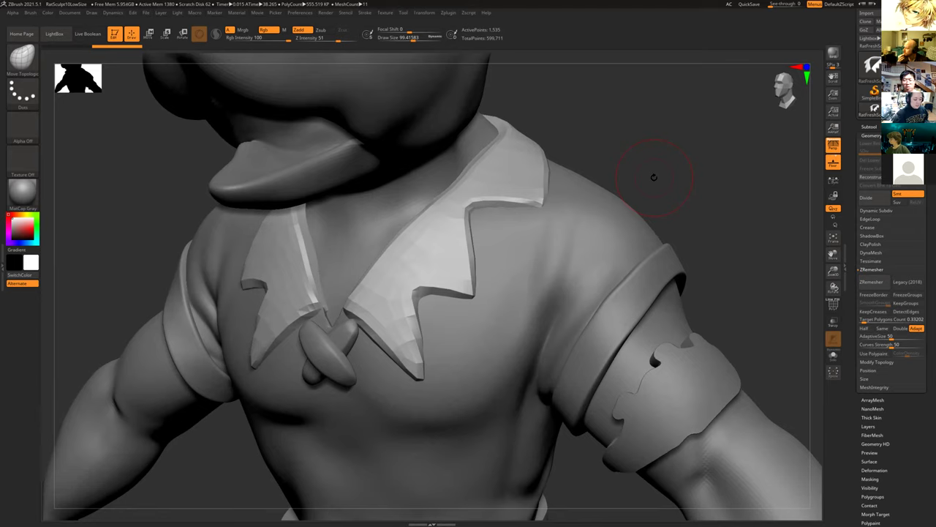
pyautogui.keyDown('shift'); pyautogui.moveTo(651, 146); pyautogui.dragTo(447, 372); pyautogui.keyUp('shift')
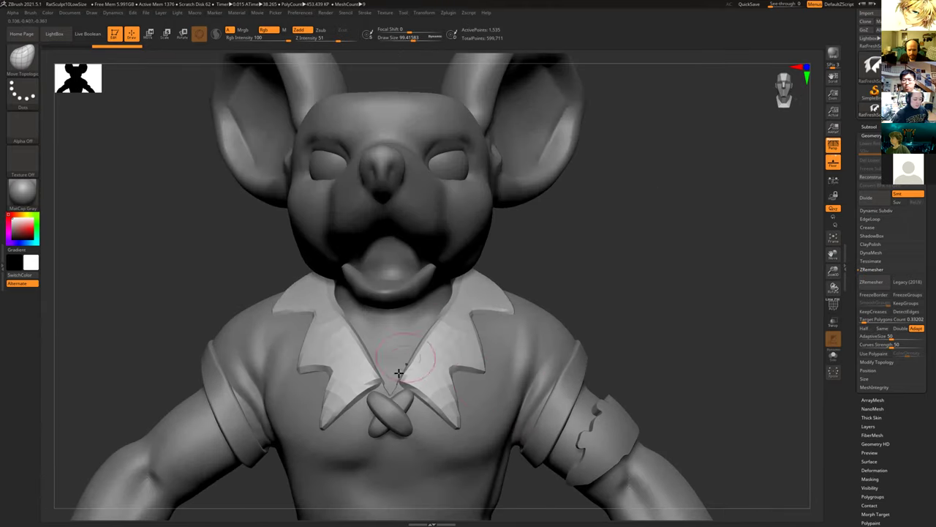
pyautogui.moveTo(637, 295); pyautogui.dragTo(635, 301)
pyautogui.keyDown('alt'); pyautogui.moveTo(640, 246); pyautogui.dragTo(522, 61); pyautogui.keyUp('alt')
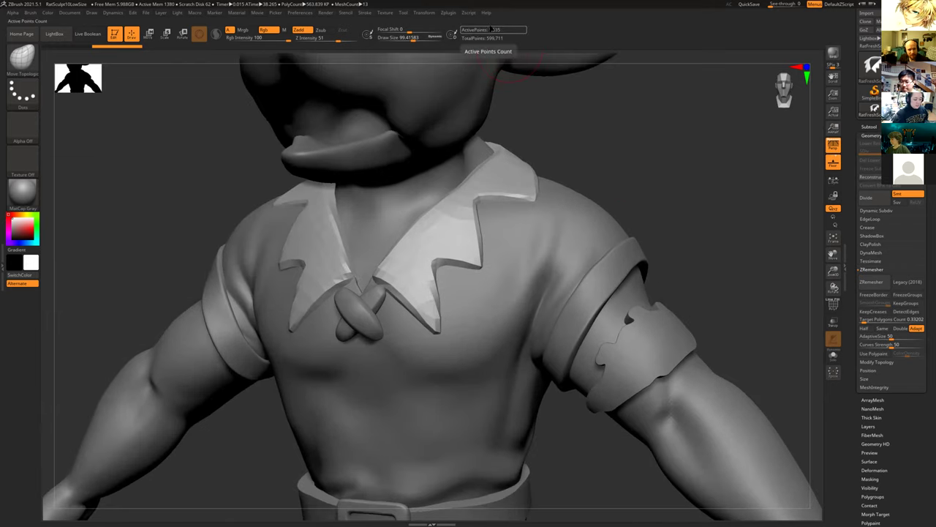
pyautogui.moveTo(657, 174); pyautogui.dragTo(702, 176)
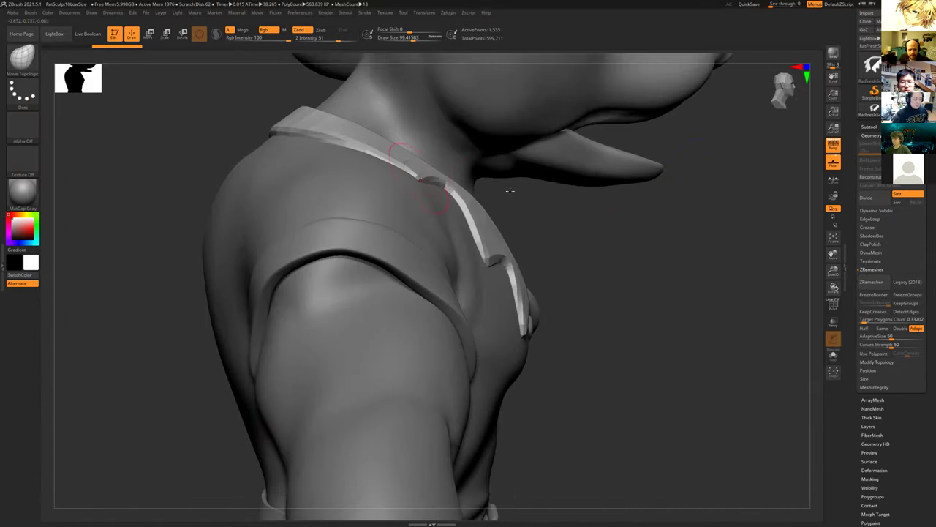
pyautogui.moveTo(652, 251)
pyautogui.keyDown('shift'); pyautogui.mouseDown()
pyautogui.moveTo(630, 250)
pyautogui.moveTo(817, 270)
pyautogui.mouseUp(); pyautogui.keyUp('shift')
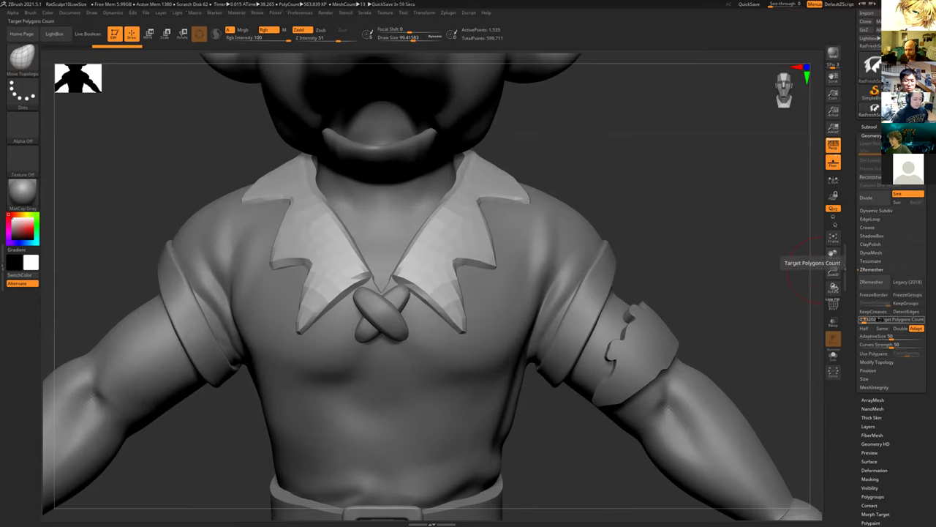
pyautogui.click(882, 320)
pyautogui.click(884, 319)
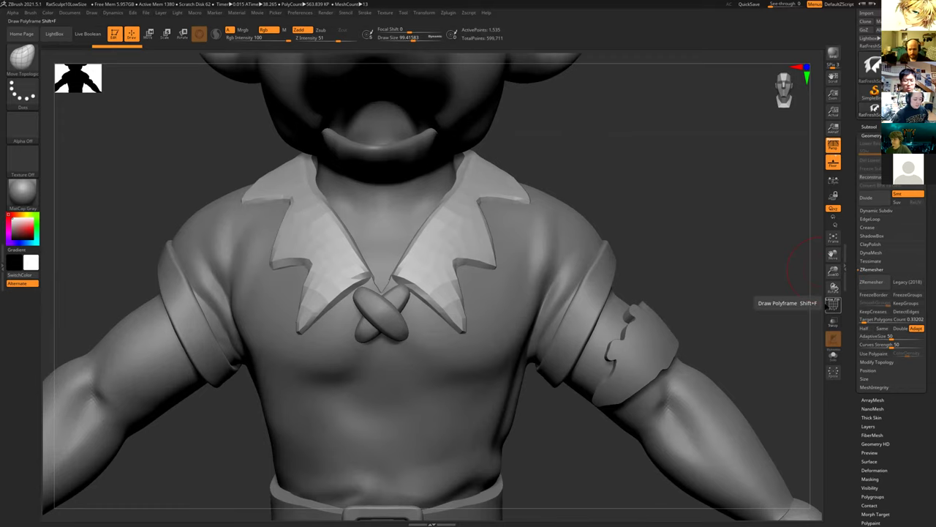
pyautogui.moveTo(725, 251)
pyautogui.mouseDown()
pyautogui.moveTo(704, 251)
pyautogui.moveTo(730, 247)
pyautogui.mouseUp()
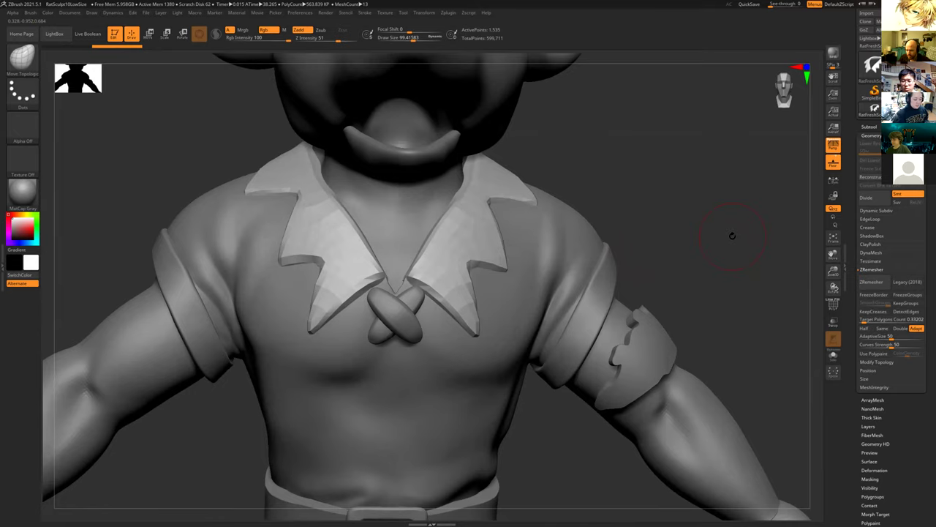
pyautogui.moveTo(735, 234)
pyautogui.keyDown('alt'); pyautogui.mouseDown()
pyautogui.moveTo(724, 278)
pyautogui.moveTo(736, 274)
pyautogui.moveTo(735, 286)
pyautogui.mouseUp(); pyautogui.keyUp('alt')
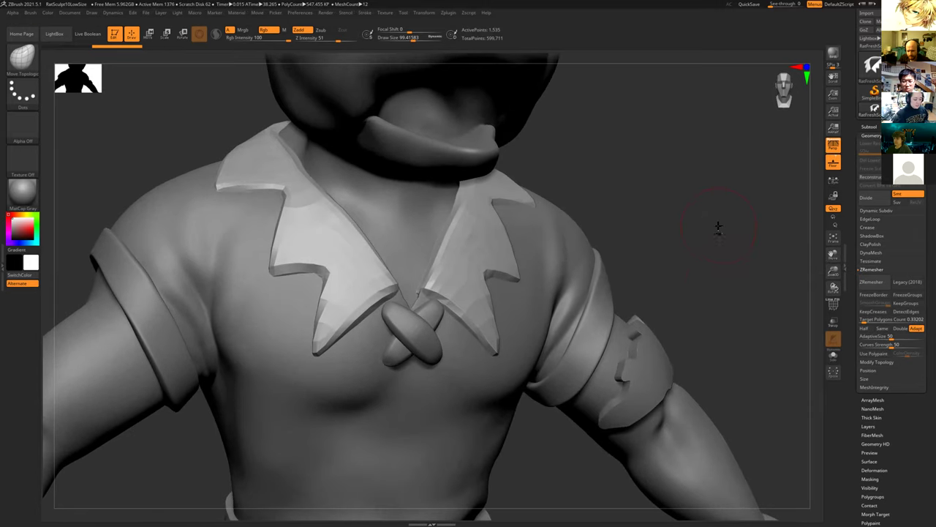
# Undo the collar's remesh and turn on the polyframe display.
pyautogui.hotkey('ctrl', 'z')
pyautogui.hotkey('shift', 'f')
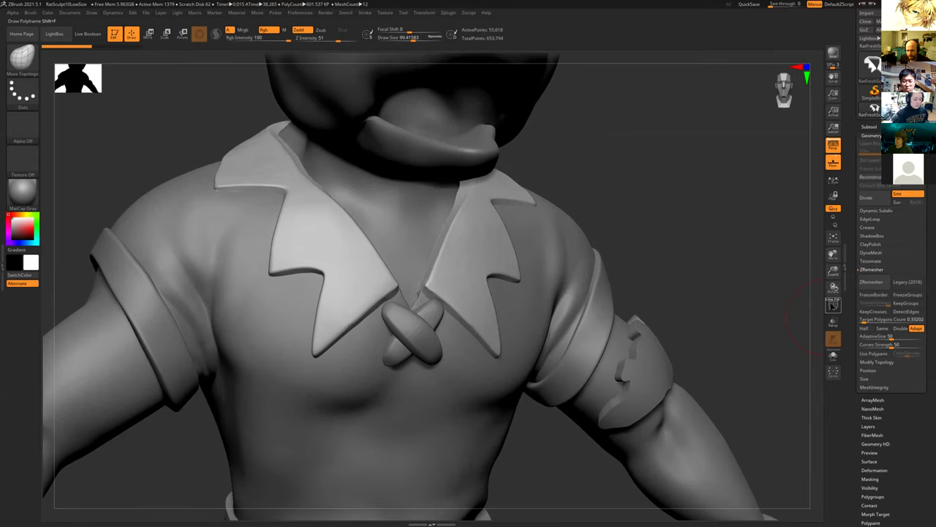
pyautogui.moveTo(685, 274); pyautogui.dragTo(658, 276)
# Isolate one polygroup of the collar, undo the isolation, and inspect the collar's original wireframe.
pyautogui.keyDown('ctrl'); pyautogui.keyDown('shift'); pyautogui.click(506, 254); pyautogui.keyUp('shift'); pyautogui.keyUp('ctrl')
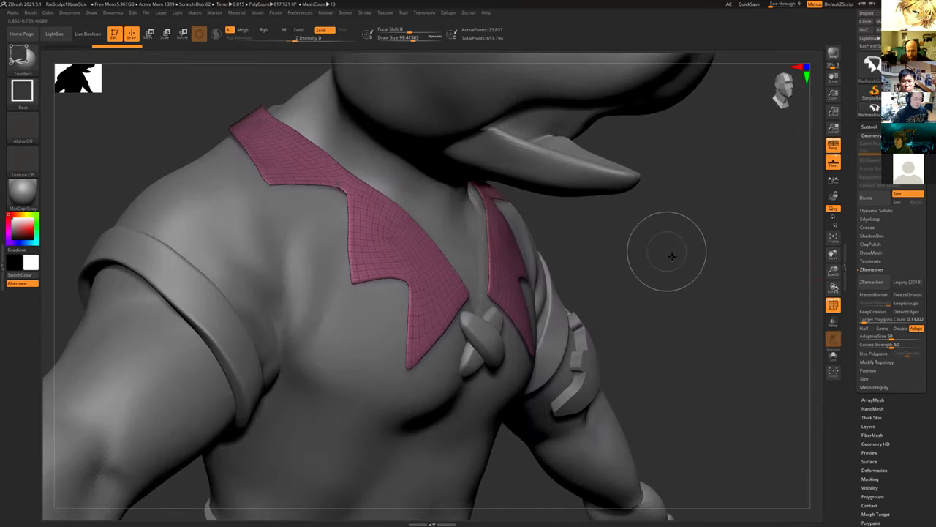
pyautogui.hotkey('ctrl', 'z')
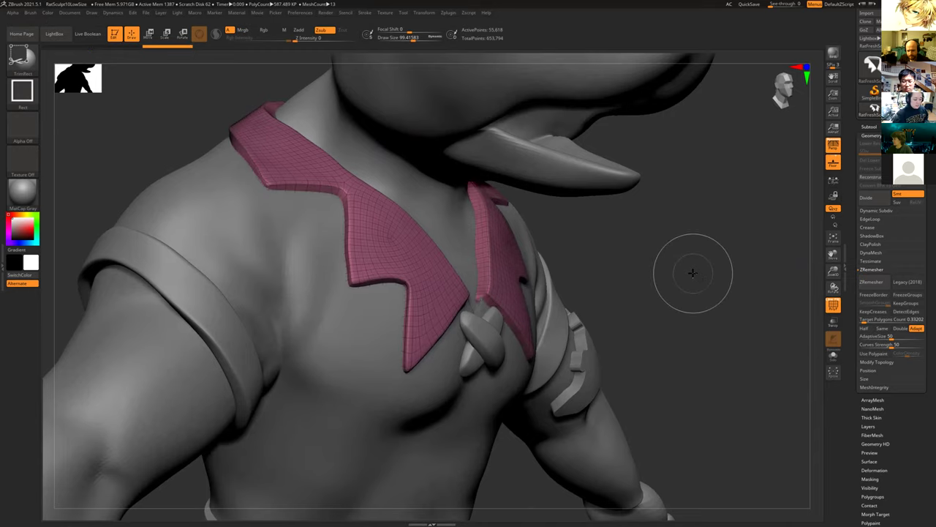
pyautogui.moveTo(710, 283)
pyautogui.mouseDown()
pyautogui.moveTo(695, 269)
pyautogui.moveTo(700, 245)
pyautogui.moveTo(708, 270)
pyautogui.moveTo(736, 283)
pyautogui.mouseUp()
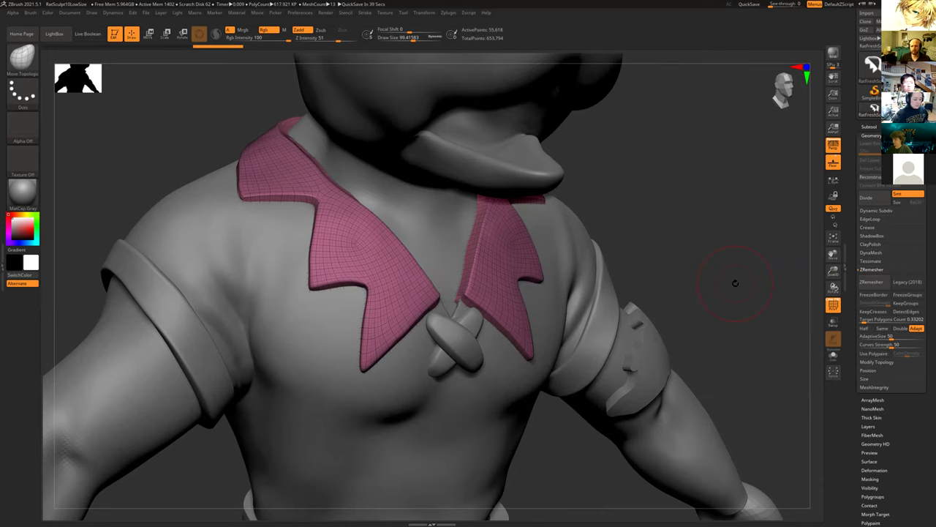
pyautogui.moveTo(696, 257); pyautogui.dragTo(691, 257)
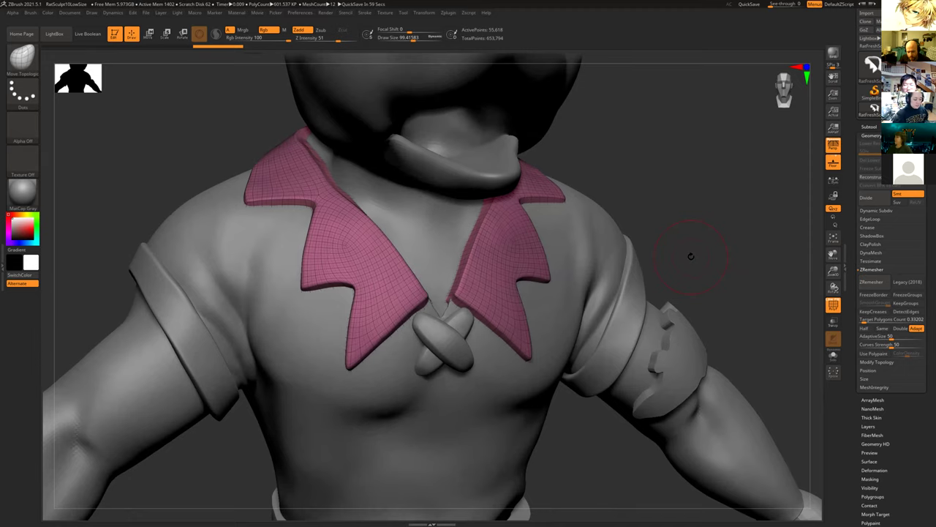
pyautogui.moveTo(693, 255); pyautogui.dragTo(694, 256)
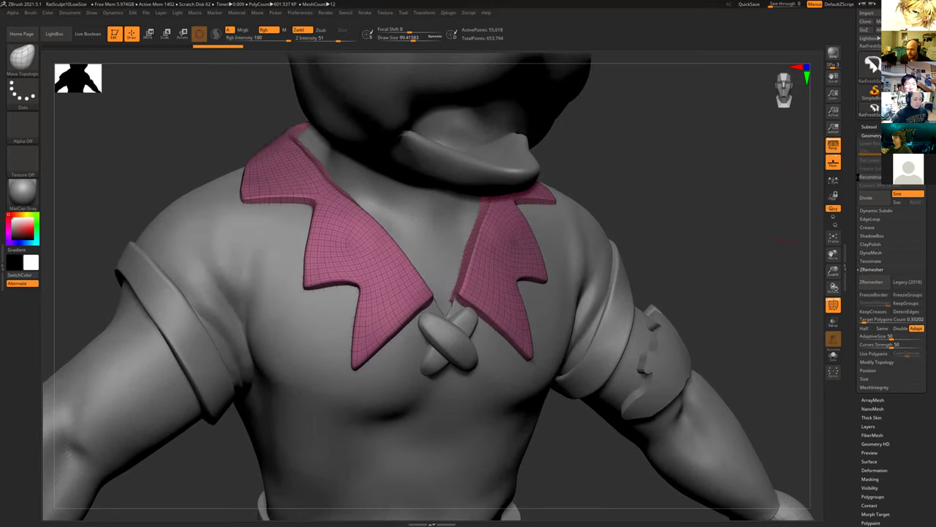
# Look through the subtool list and the Split options for the collar.
pyautogui.click(876, 127)
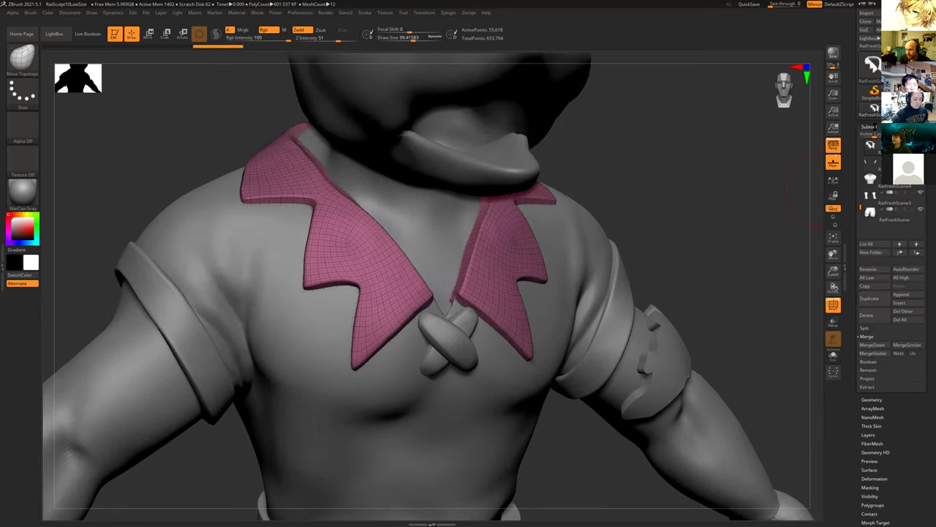
pyautogui.moveTo(714, 249); pyautogui.dragTo(702, 244)
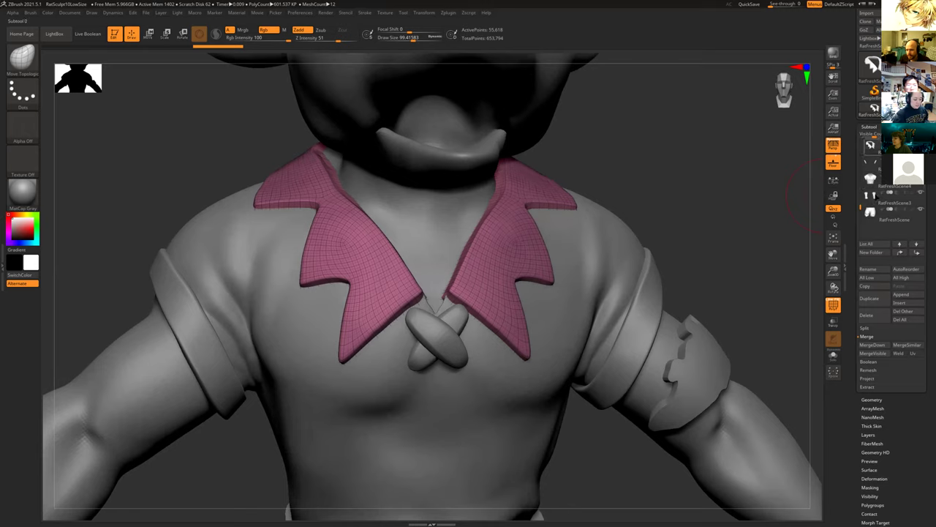
pyautogui.click(867, 329)
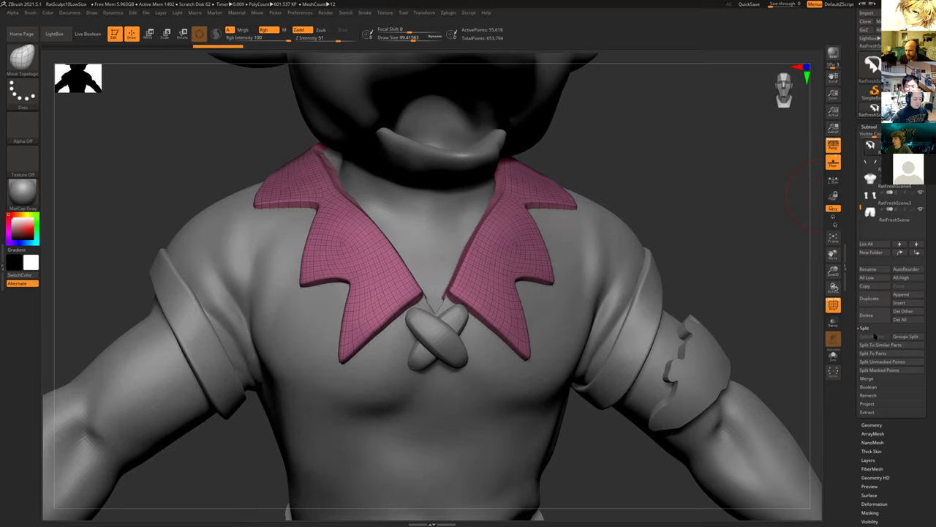
pyautogui.press('ctrl')
pyautogui.press('ctrl')
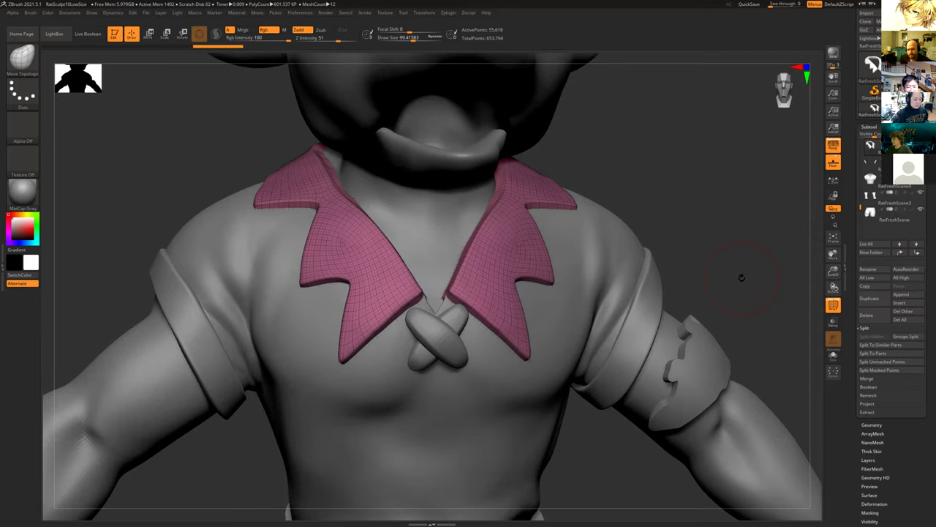
pyautogui.moveTo(741, 277)
pyautogui.mouseDown()
pyautogui.moveTo(723, 278)
pyautogui.moveTo(740, 273)
pyautogui.mouseUp()
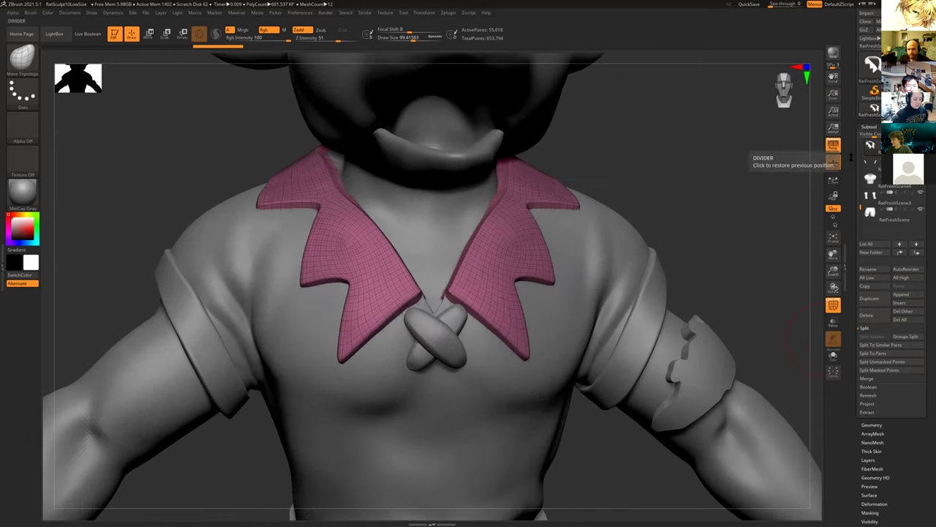
pyautogui.moveTo(875, 162)
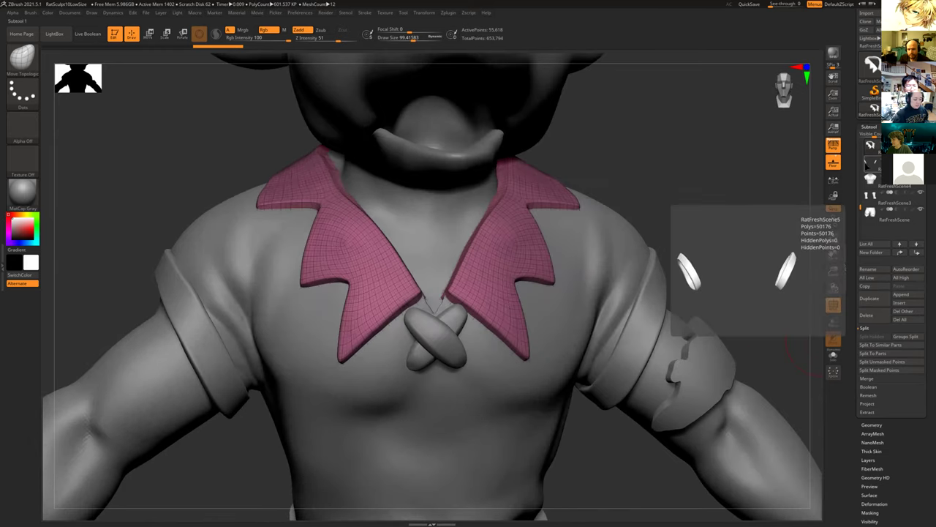
pyautogui.moveTo(742, 183)
pyautogui.mouseDown()
pyautogui.moveTo(742, 198)
pyautogui.moveTo(751, 183)
pyautogui.mouseUp()
# ZRemesh the collar with KeepGroups enabled and a target polygons count of 0.27764.
pyautogui.click(872, 424)
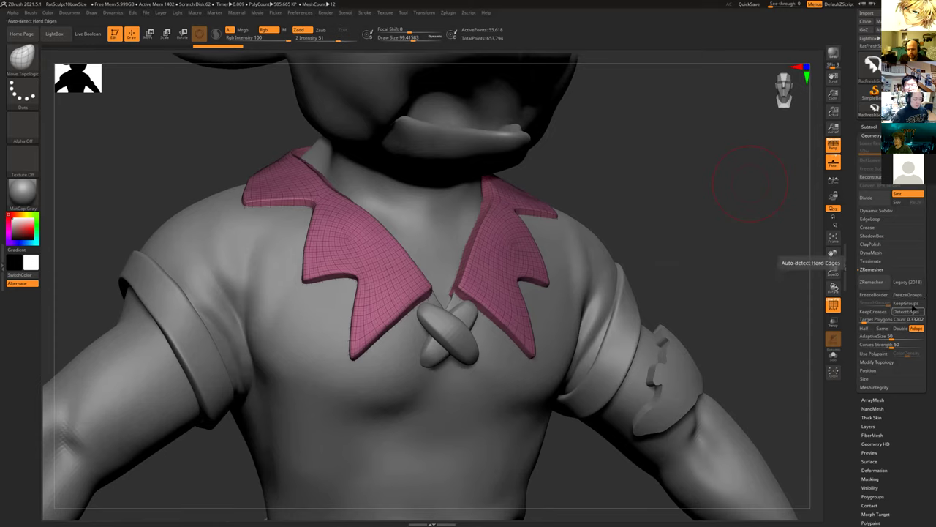
pyautogui.click(907, 304)
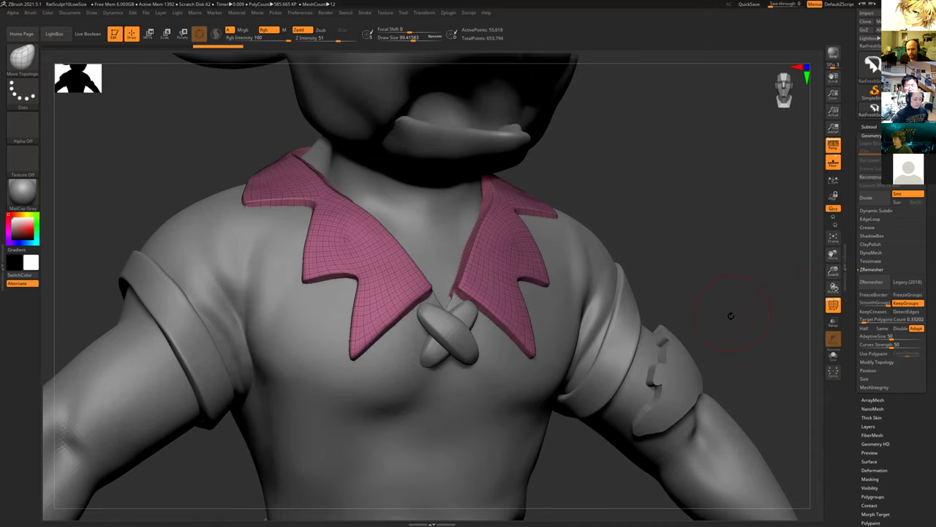
pyautogui.moveTo(732, 319); pyautogui.dragTo(775, 325)
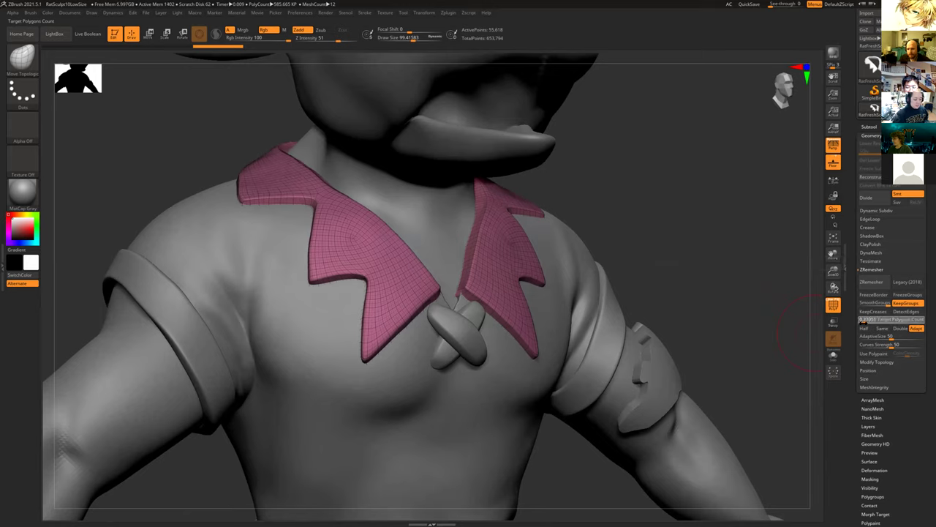
pyautogui.click(875, 282)
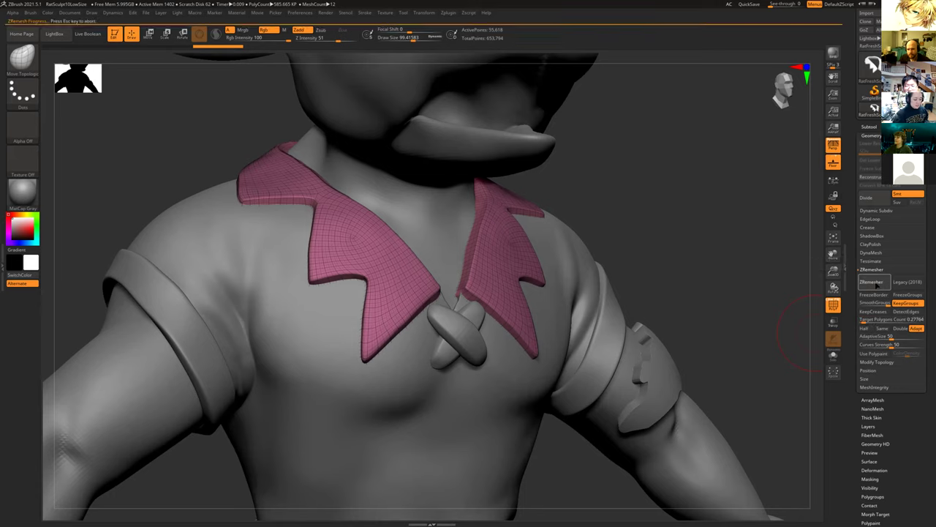
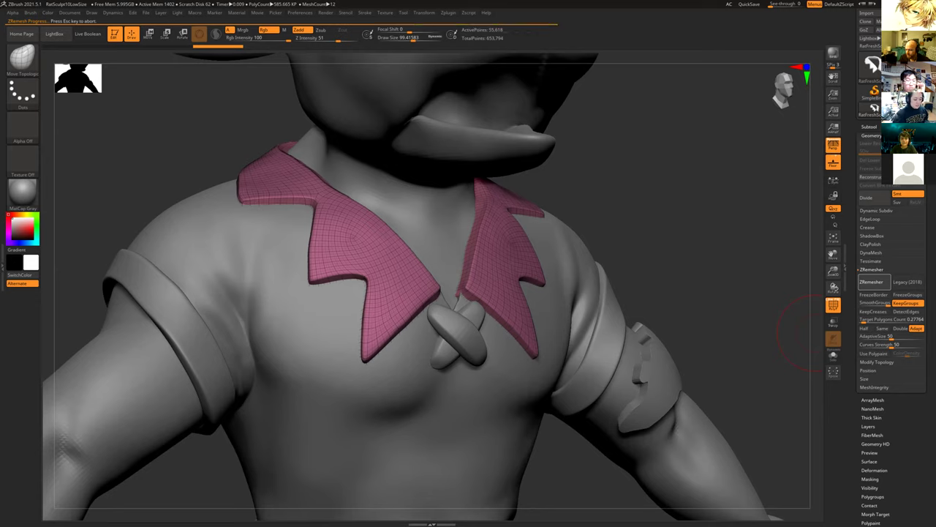
# Switch to Discord and reply "beautiful" to the newest reference image in art-sharing-channel.
pyautogui.hotkey('alt', 'Tab')
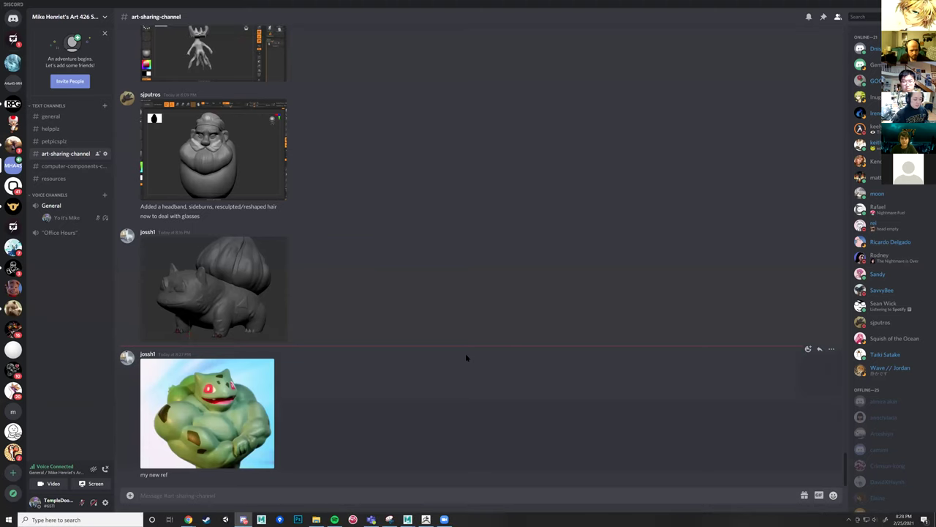
pyautogui.click(240, 395)
pyautogui.click(389, 418)
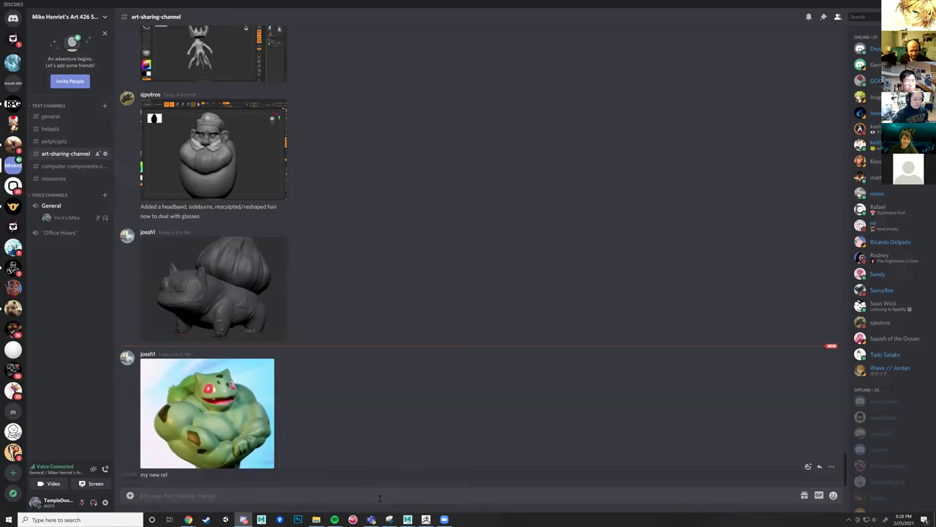
pyautogui.write('beautiful')
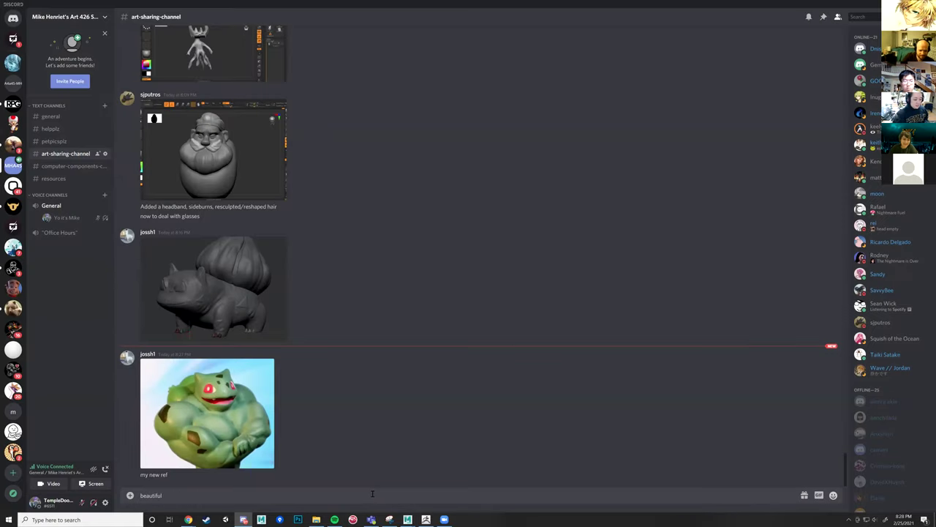
pyautogui.press('Return')
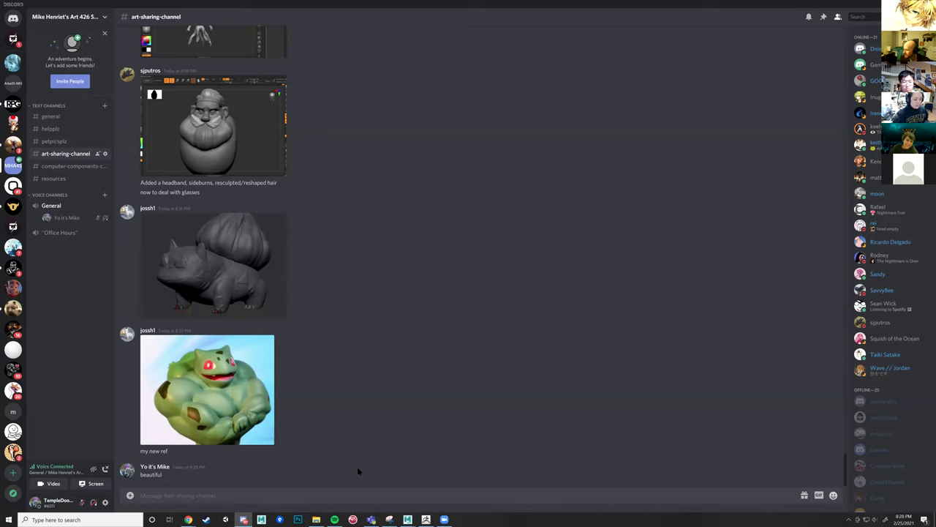
# View the muscular green creature reference at larger size and close it again.
pyautogui.click(252, 392)
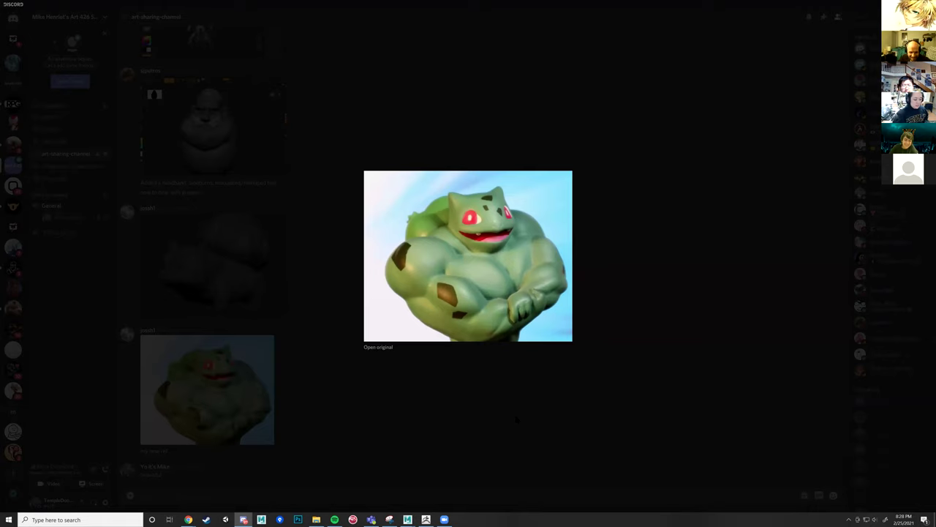
pyautogui.click(517, 419)
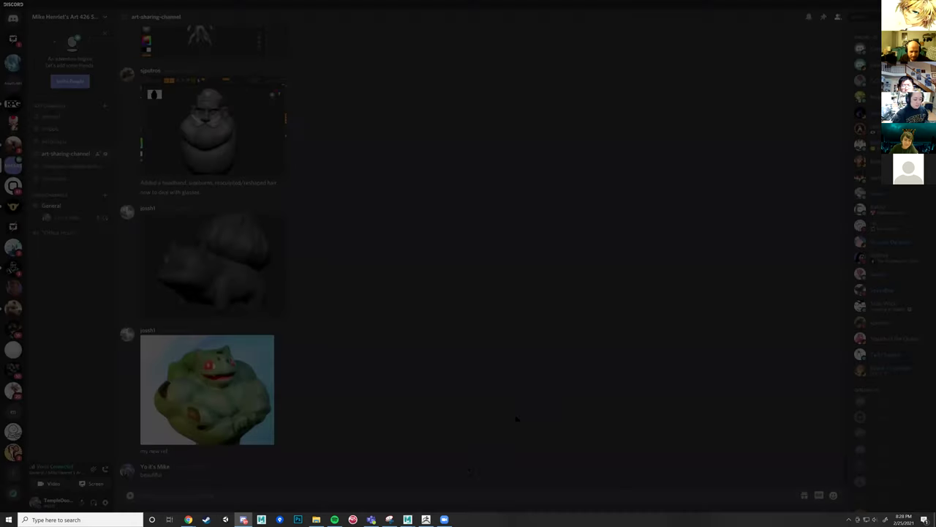
pyautogui.moveTo(426, 519)
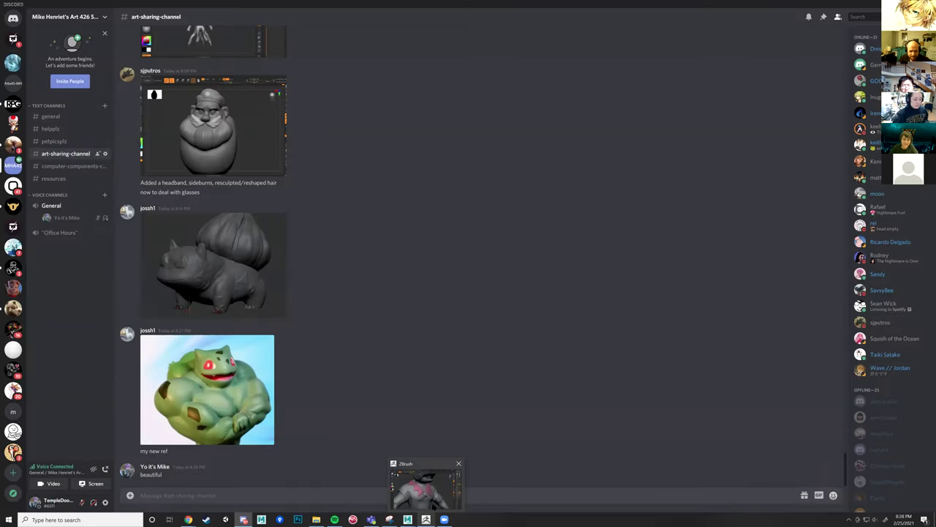
# Switch back to ZBrush and smooth the low-poly faces on both sides of the remeshed collar.
pyautogui.click(426, 519)
pyautogui.moveTo(673, 284); pyautogui.dragTo(503, 251)
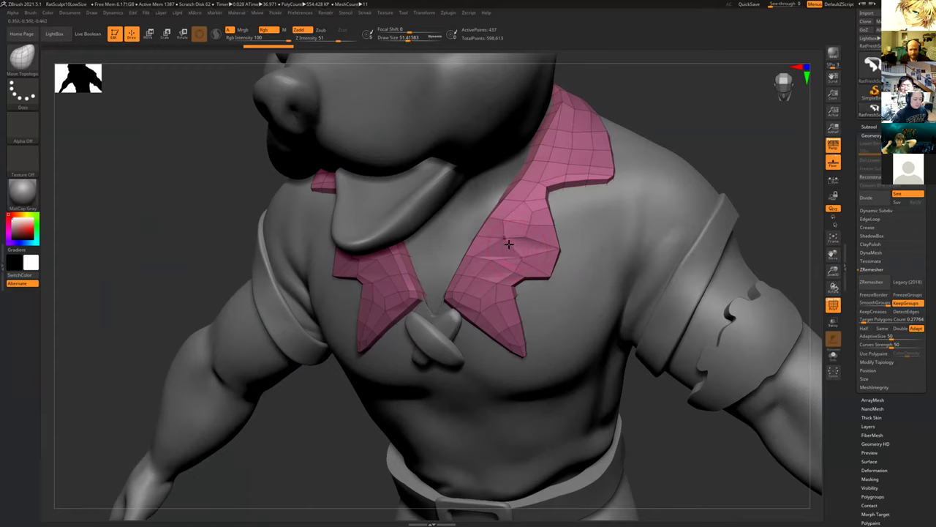
pyautogui.moveTo(509, 243)
pyautogui.keyDown('shift'); pyautogui.mouseDown()
pyautogui.moveTo(500, 254)
pyautogui.moveTo(505, 244)
pyautogui.moveTo(535, 245)
pyautogui.moveTo(510, 249)
pyautogui.mouseUp(); pyautogui.keyUp('shift')
pyautogui.moveTo(707, 136); pyautogui.dragTo(607, 285)
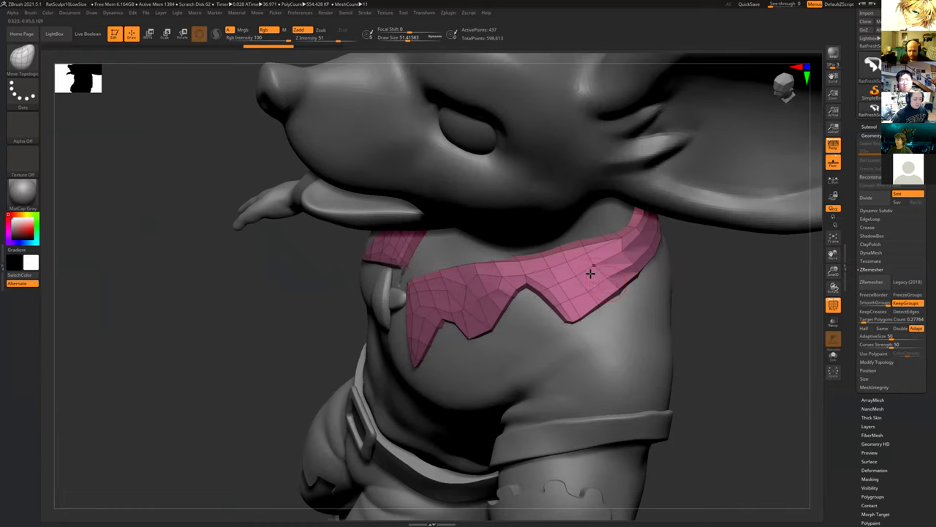
pyautogui.press('shift')
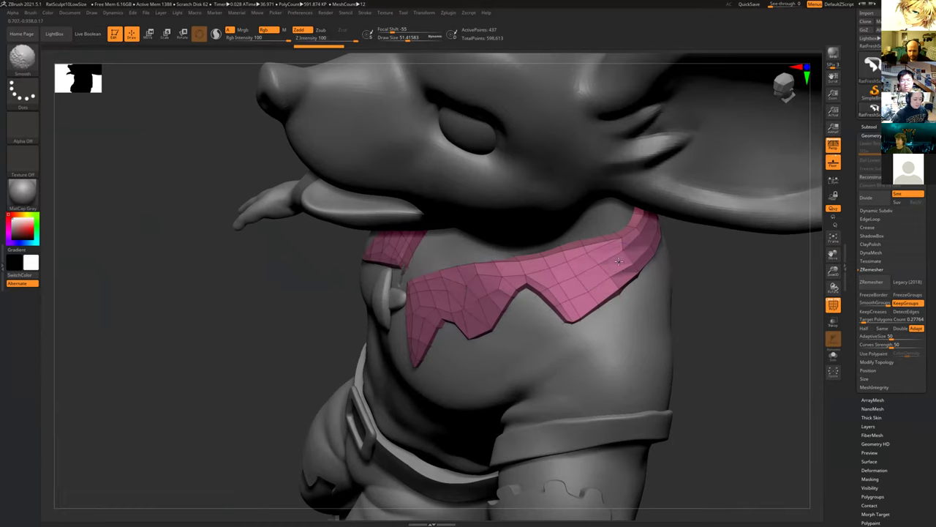
pyautogui.moveTo(718, 319); pyautogui.dragTo(468, 318)
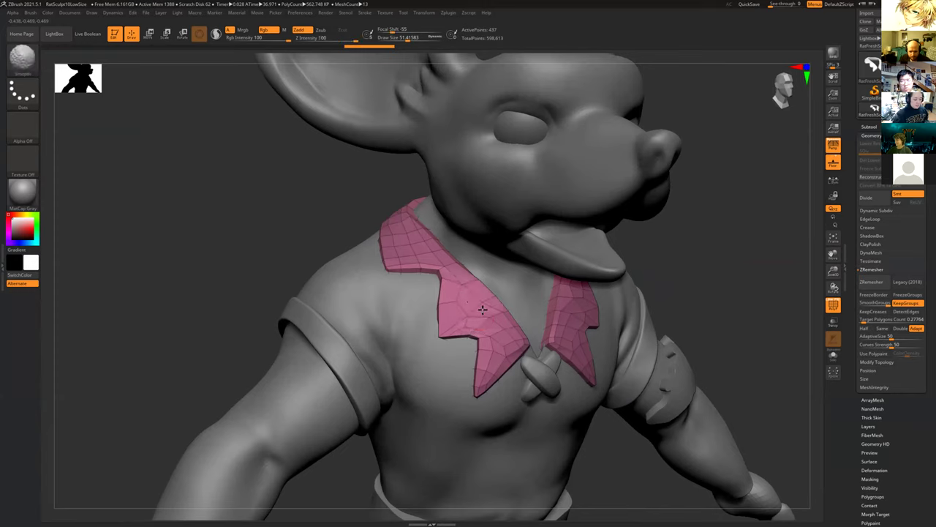
pyautogui.keyDown('shift'); pyautogui.moveTo(509, 349); pyautogui.dragTo(495, 356); pyautogui.keyUp('shift')
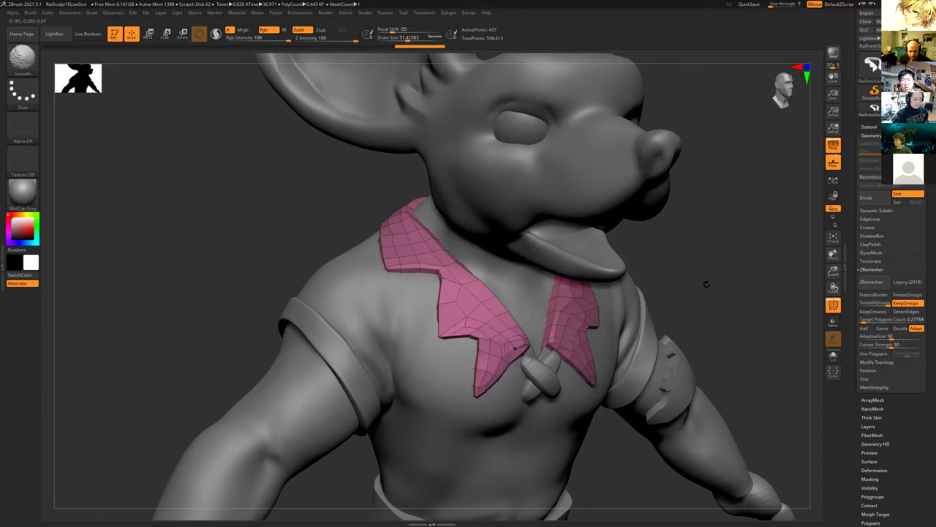
pyautogui.moveTo(715, 262)
pyautogui.mouseDown()
pyautogui.moveTo(706, 218)
pyautogui.moveTo(448, 269)
pyautogui.moveTo(436, 366)
pyautogui.moveTo(496, 301)
pyautogui.moveTo(478, 327)
pyautogui.moveTo(485, 274)
pyautogui.moveTo(569, 319)
pyautogui.moveTo(577, 297)
pyautogui.moveTo(575, 330)
pyautogui.moveTo(635, 316)
pyautogui.moveTo(753, 223)
pyautogui.moveTo(740, 256)
pyautogui.moveTo(615, 274)
pyautogui.moveTo(644, 283)
pyautogui.mouseUp()
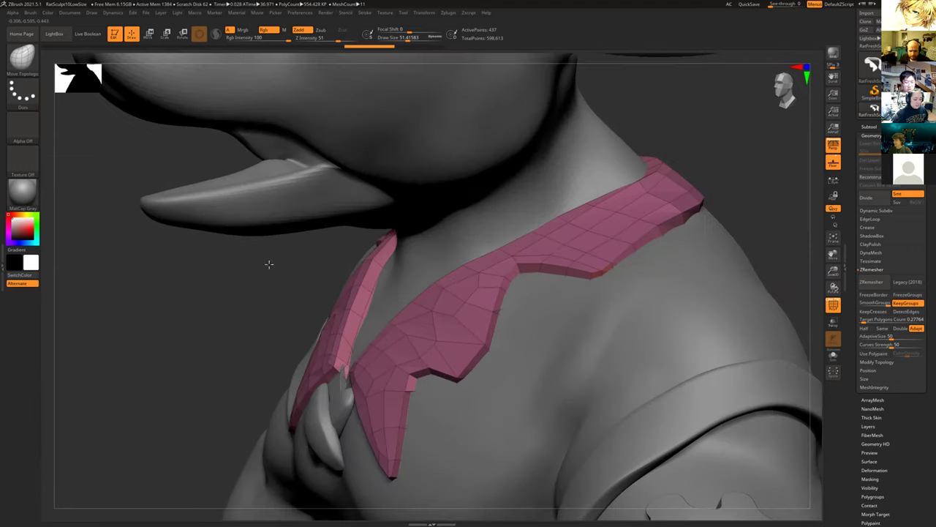
pyautogui.moveTo(278, 253); pyautogui.dragTo(351, 308)
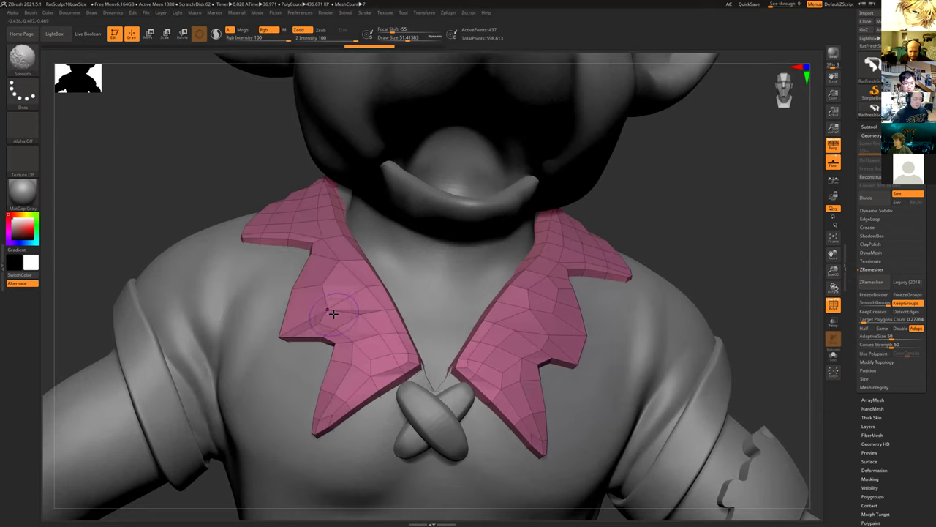
pyautogui.press('shift')
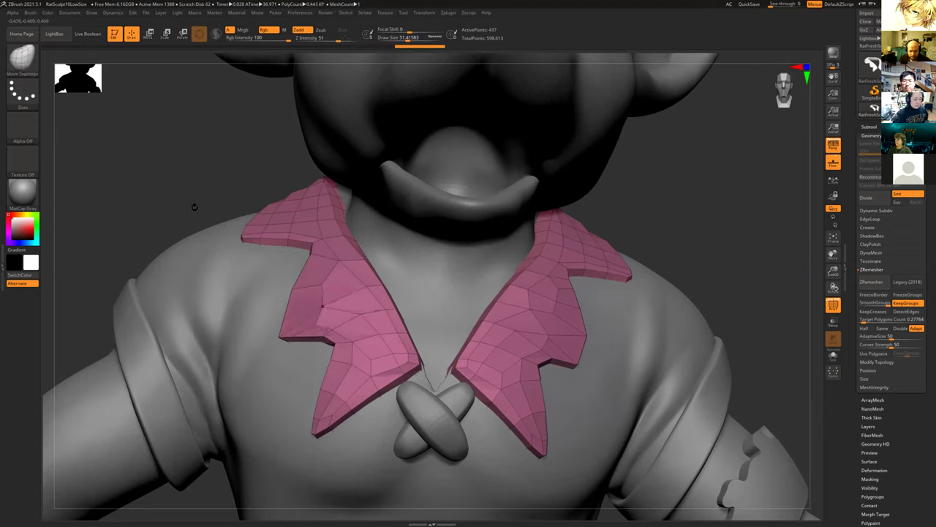
# Select the sleeve cuffs and the shirt in turn to examine their wireframes against the collar.
pyautogui.moveTo(173, 195)
pyautogui.keyDown('alt'); pyautogui.mouseDown()
pyautogui.moveTo(171, 164)
pyautogui.moveTo(172, 209)
pyautogui.moveTo(196, 226)
pyautogui.mouseUp(); pyautogui.keyUp('alt')
pyautogui.keyDown('alt'); pyautogui.moveTo(143, 212); pyautogui.dragTo(256, 258); pyautogui.keyUp('alt')
pyautogui.keyDown('alt'); pyautogui.moveTo(489, 268); pyautogui.dragTo(573, 217); pyautogui.keyUp('alt')
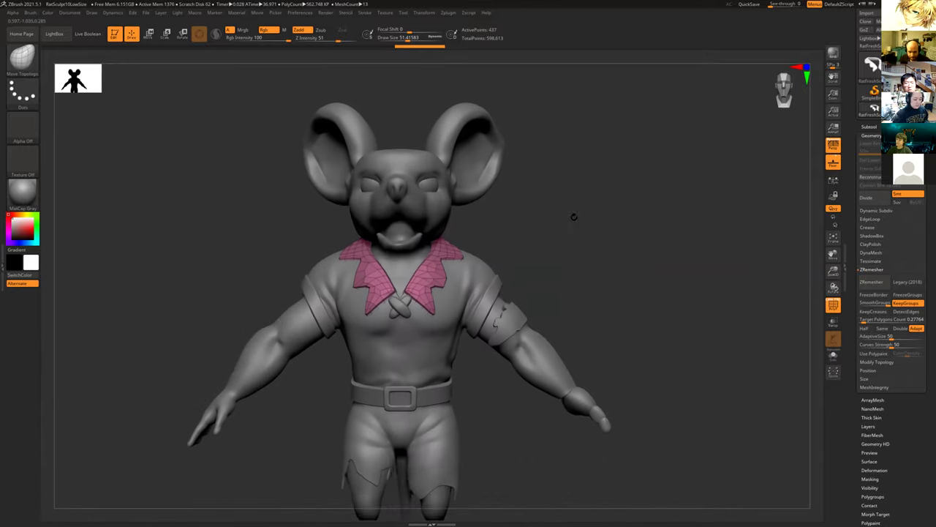
pyautogui.keyDown('alt'); pyautogui.moveTo(567, 263); pyautogui.dragTo(643, 284); pyautogui.keyUp('alt')
pyautogui.keyDown('alt'); pyautogui.click(665, 275); pyautogui.keyUp('alt')
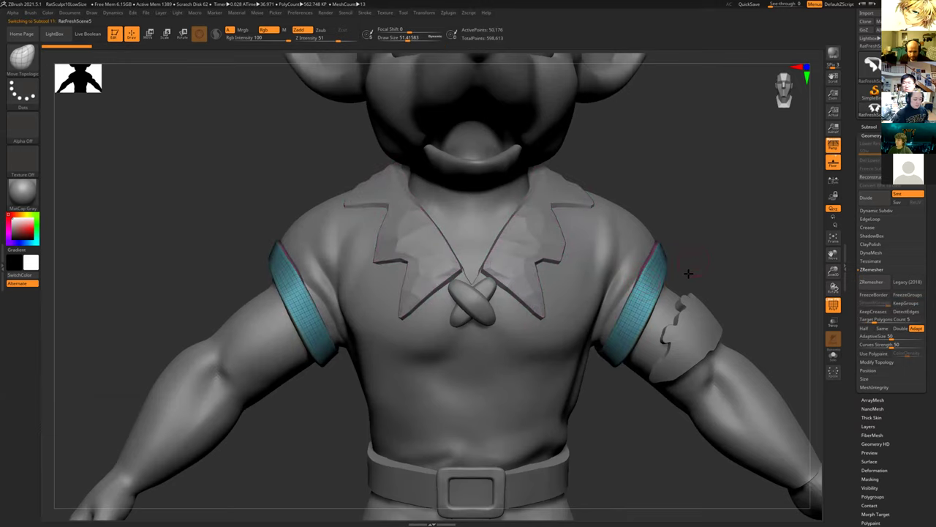
pyautogui.moveTo(663, 285); pyautogui.dragTo(497, 287, button='right')
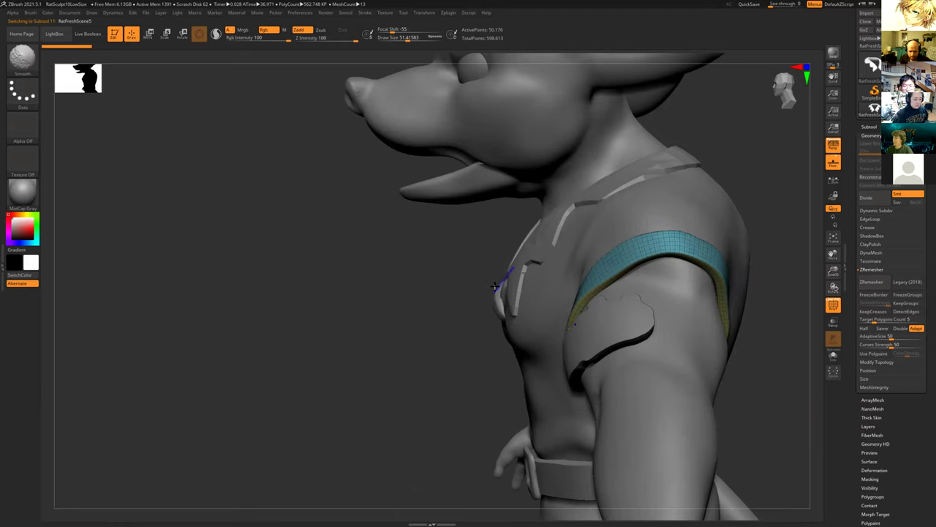
pyautogui.moveTo(471, 316); pyautogui.dragTo(543, 316, button='right')
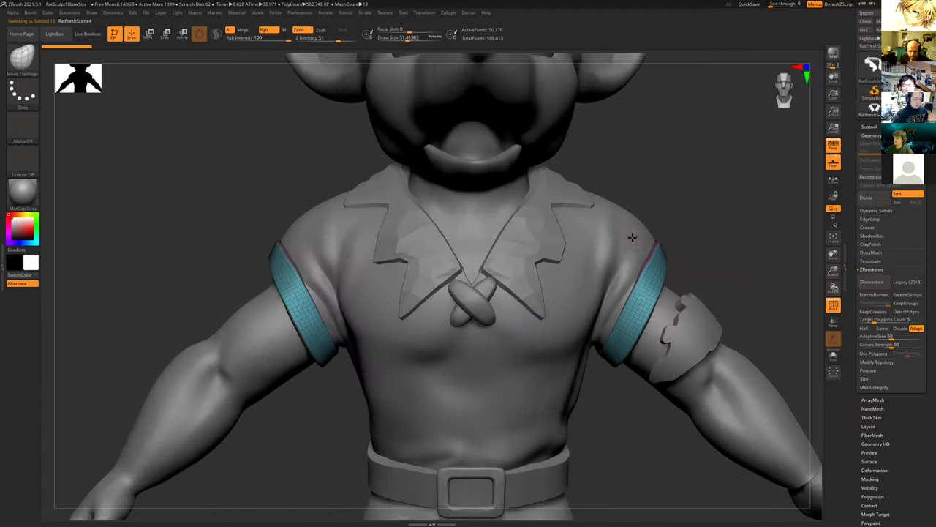
pyautogui.keyDown('alt'); pyautogui.click(632, 237); pyautogui.keyUp('alt')
pyautogui.keyDown('ctrl'); pyautogui.moveTo(717, 246); pyautogui.dragTo(657, 254, button='right'); pyautogui.keyUp('ctrl')
pyautogui.moveTo(734, 269); pyautogui.dragTo(510, 246)
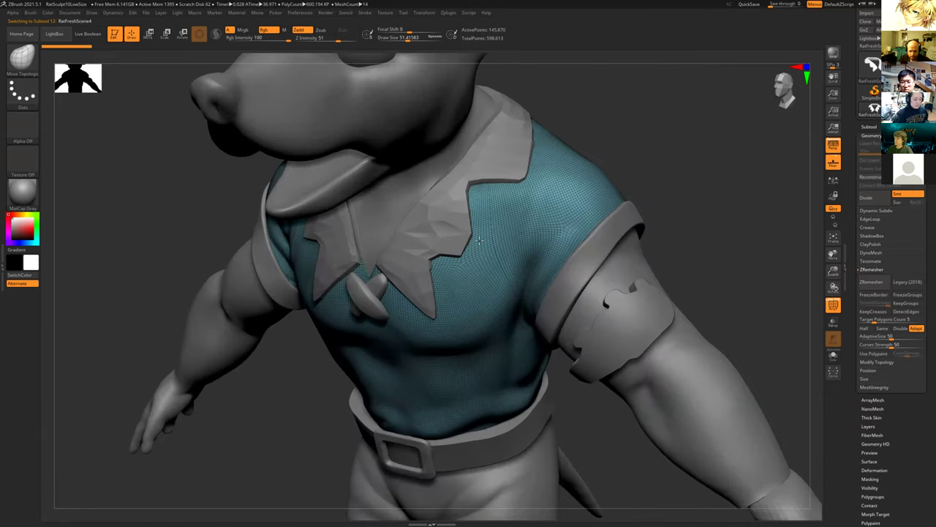
pyautogui.moveTo(483, 244); pyautogui.dragTo(491, 240, button='right')
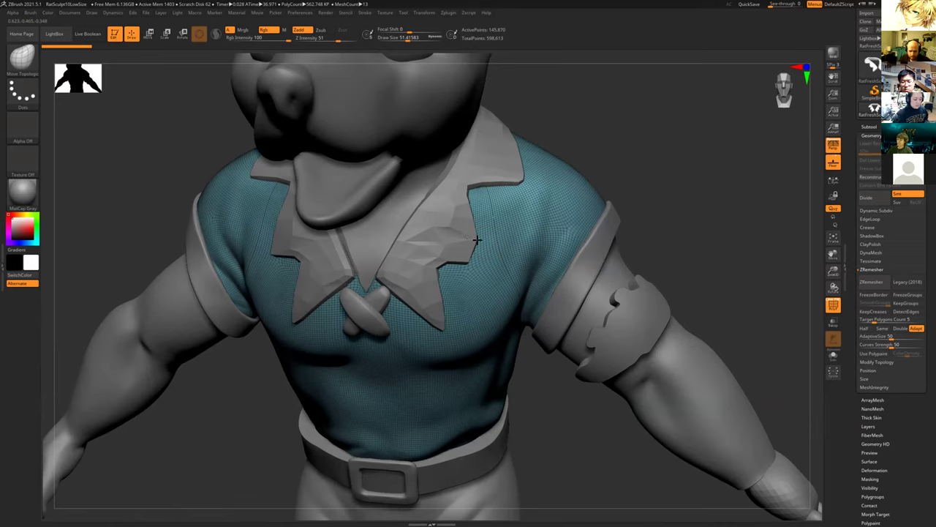
# Select the collar and adjust its front flaps with the Move Topological brush at a draw size of about 80.
pyautogui.keyDown('alt'); pyautogui.click(476, 240); pyautogui.keyUp('alt')
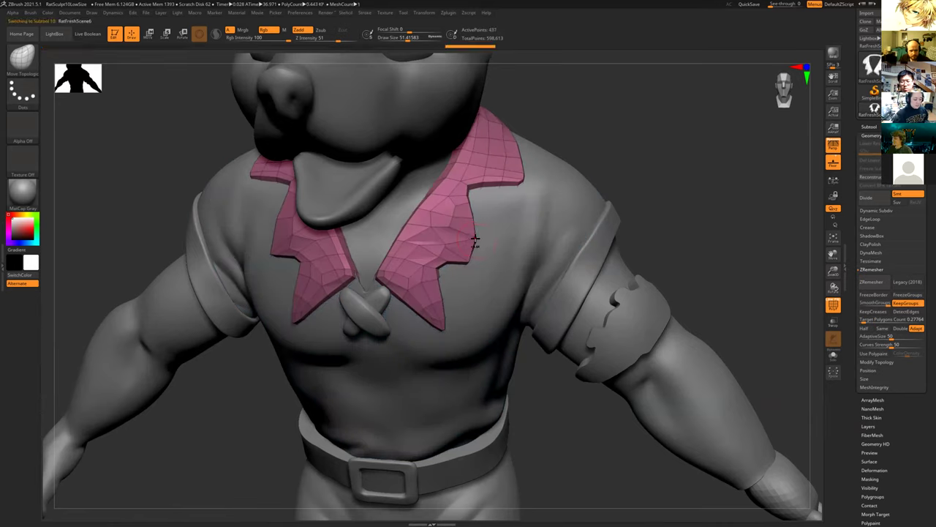
pyautogui.press('shift')
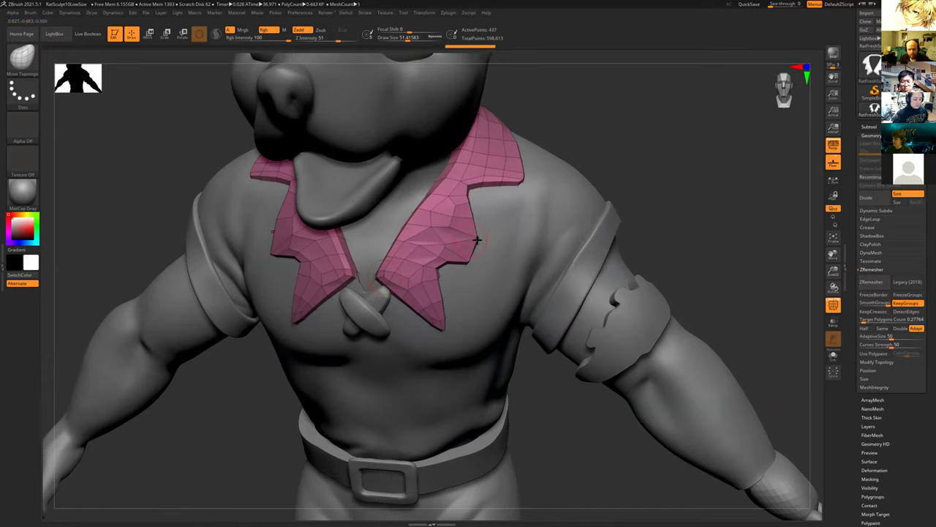
pyautogui.press('s')
pyautogui.moveTo(474, 240)
pyautogui.mouseDown()
pyautogui.moveTo(488, 241)
pyautogui.moveTo(479, 240)
pyautogui.mouseUp()
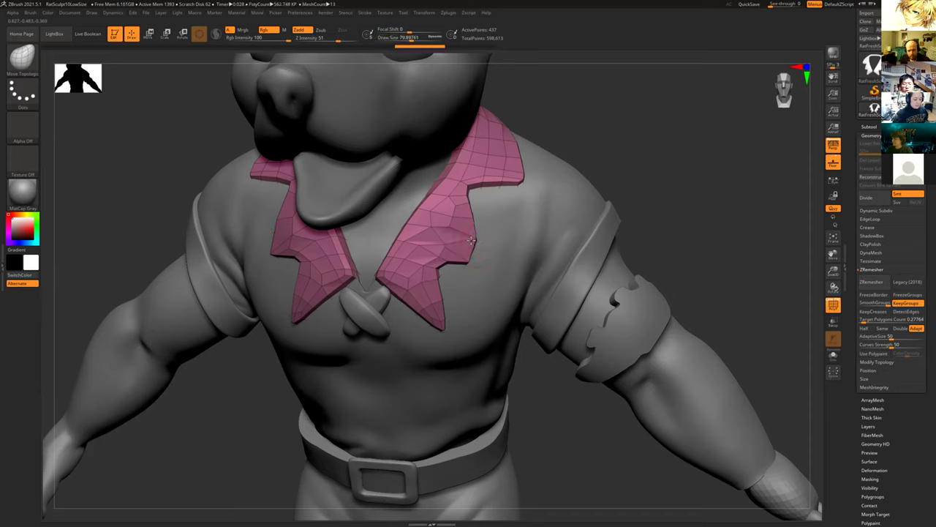
pyautogui.moveTo(589, 154); pyautogui.dragTo(551, 156)
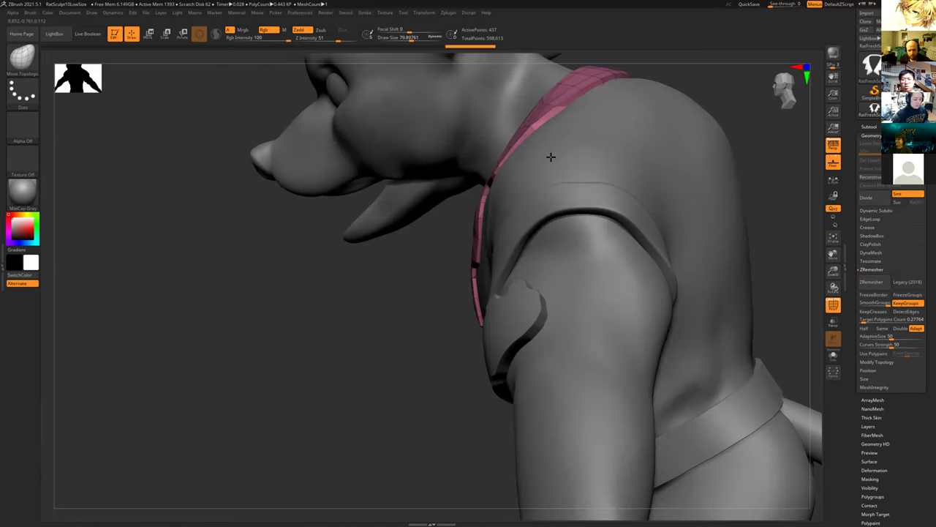
pyautogui.moveTo(480, 241); pyautogui.dragTo(478, 239)
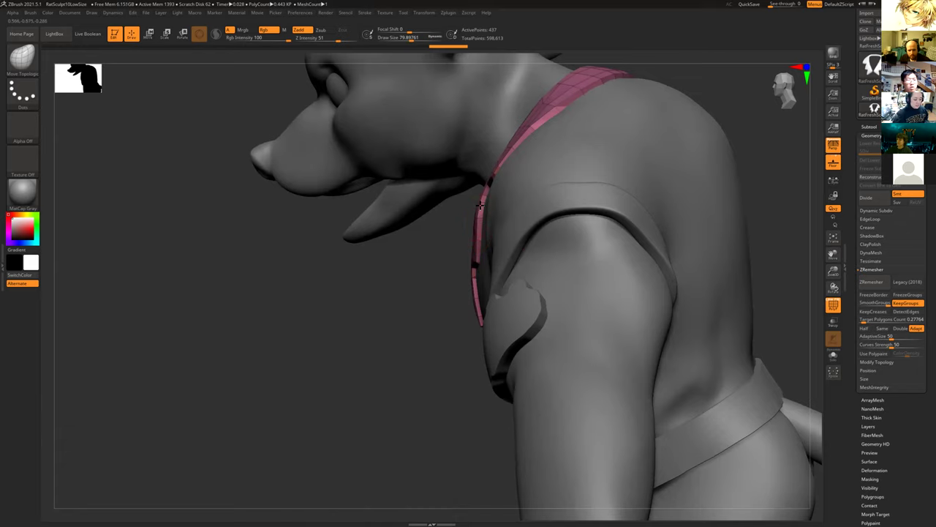
pyautogui.moveTo(435, 258)
pyautogui.mouseDown()
pyautogui.moveTo(482, 245)
pyautogui.moveTo(452, 249)
pyautogui.moveTo(430, 270)
pyautogui.mouseUp()
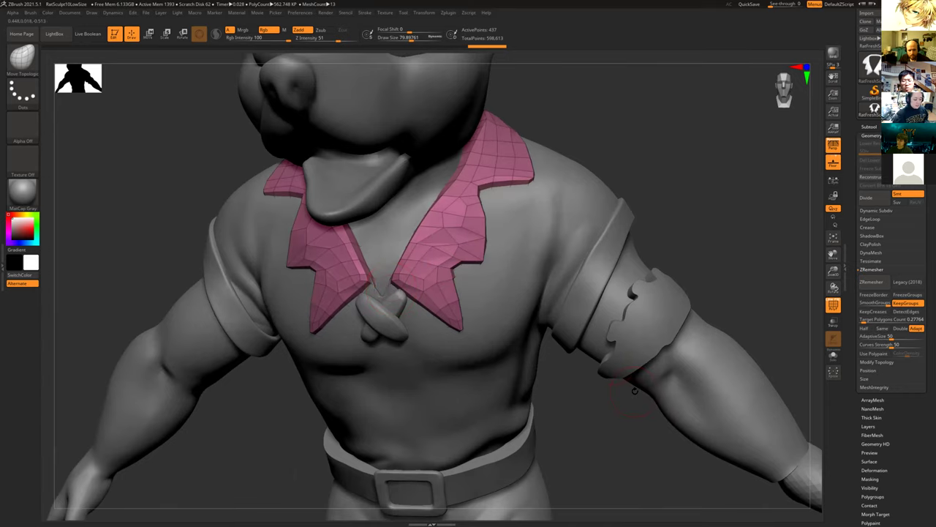
# Frame the whole rat and check the collar from the front and the side.
pyautogui.press('f')
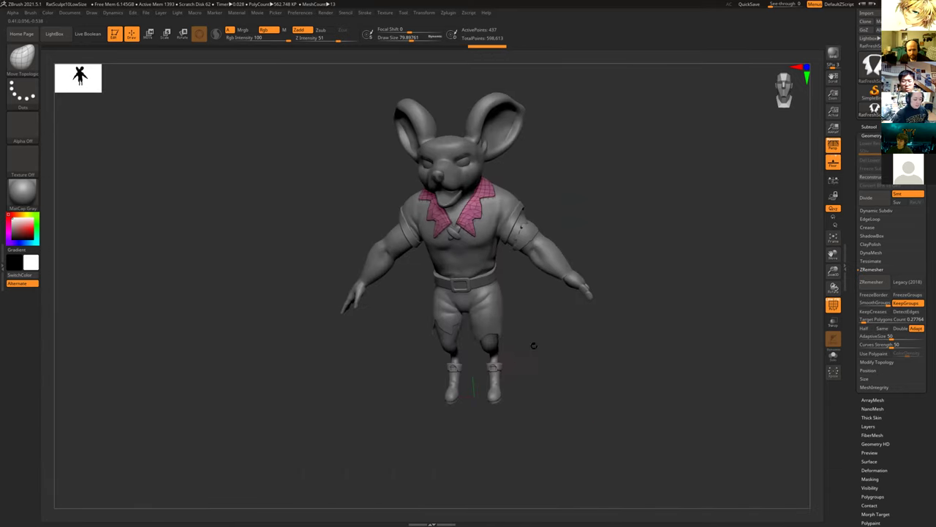
pyautogui.keyDown('shift'); pyautogui.moveTo(548, 331); pyautogui.dragTo(602, 343); pyautogui.keyUp('shift')
pyautogui.keyDown('alt'); pyautogui.moveTo(595, 292); pyautogui.dragTo(764, 395); pyautogui.keyUp('alt')
pyautogui.keyDown('alt'); pyautogui.moveTo(581, 357); pyautogui.dragTo(673, 377); pyautogui.keyUp('alt')
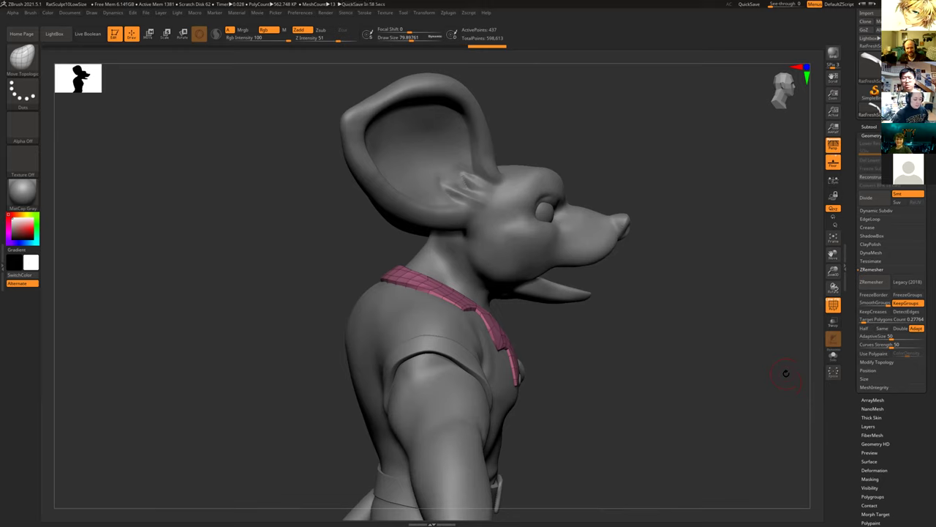
pyautogui.moveTo(578, 378)
pyautogui.mouseDown()
pyautogui.moveTo(557, 400)
pyautogui.moveTo(619, 343)
pyautogui.moveTo(674, 340)
pyautogui.moveTo(673, 358)
pyautogui.moveTo(639, 382)
pyautogui.moveTo(690, 386)
pyautogui.moveTo(684, 357)
pyautogui.moveTo(639, 347)
pyautogui.moveTo(661, 322)
pyautogui.mouseUp()
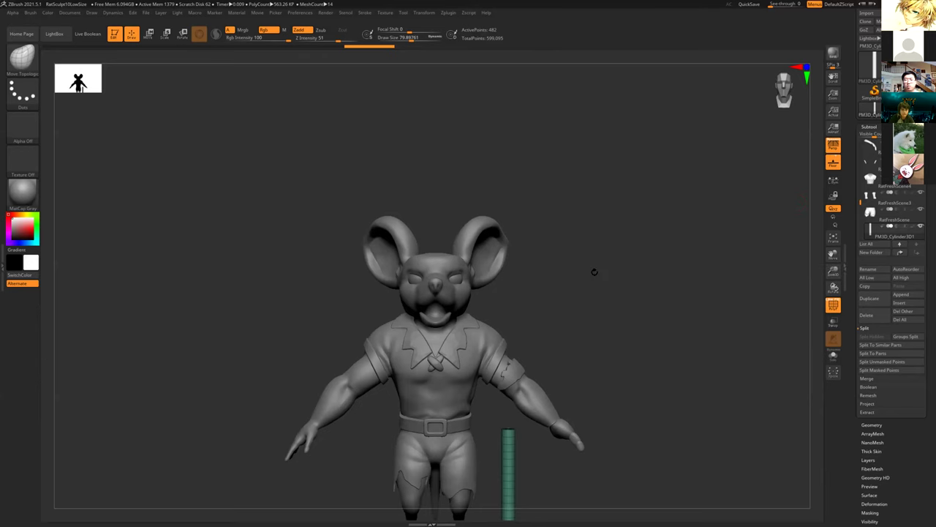
# Switch to Discord and look back through art-sharing-channel to the red and blue character sketch.
pyautogui.hotkey('alt', 'Tab')
pyautogui.scroll(12, 433, 297)
pyautogui.scroll(20, 433, 297)
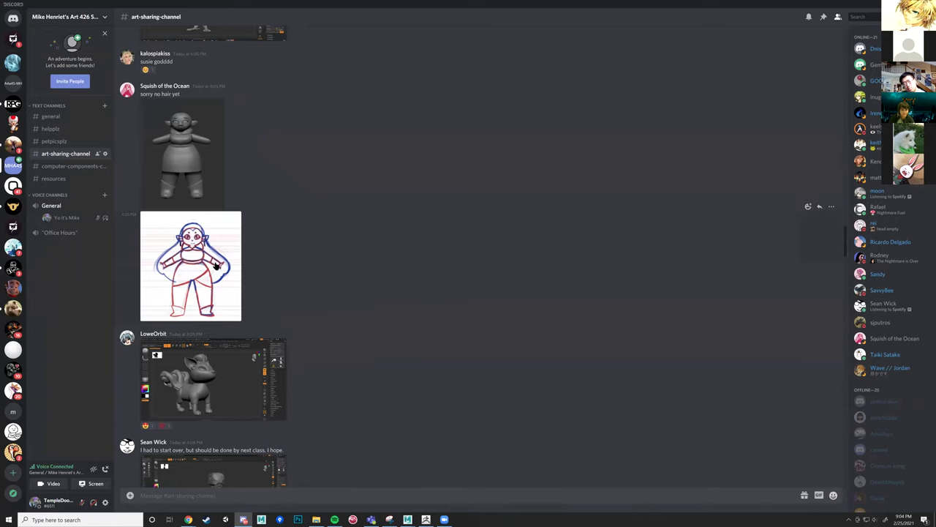
pyautogui.click(216, 266)
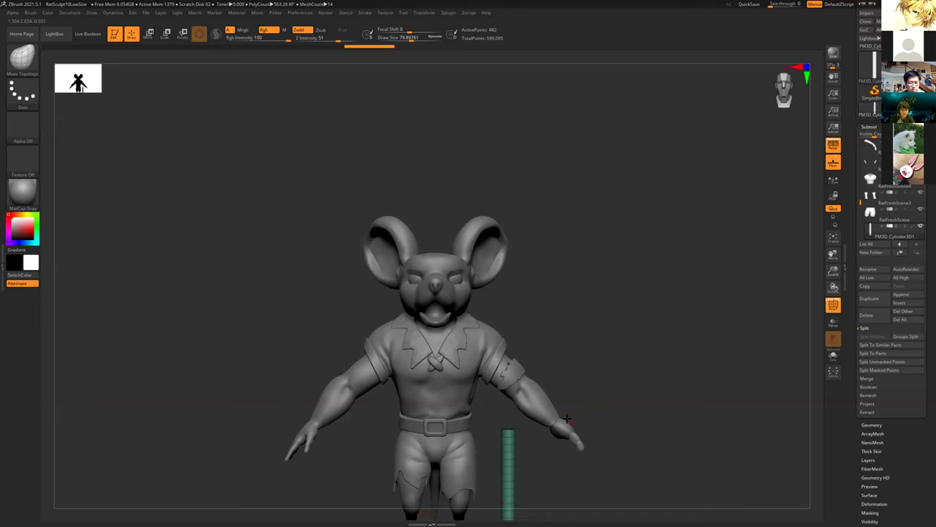
# Append a Sphere3D to the rat's subtools and select the new sphere.
pyautogui.click(427, 518)
pyautogui.moveTo(607, 237)
pyautogui.keyDown('alt'); pyautogui.mouseDown()
pyautogui.moveTo(597, 209)
pyautogui.moveTo(602, 218)
pyautogui.mouseUp(); pyautogui.keyUp('alt')
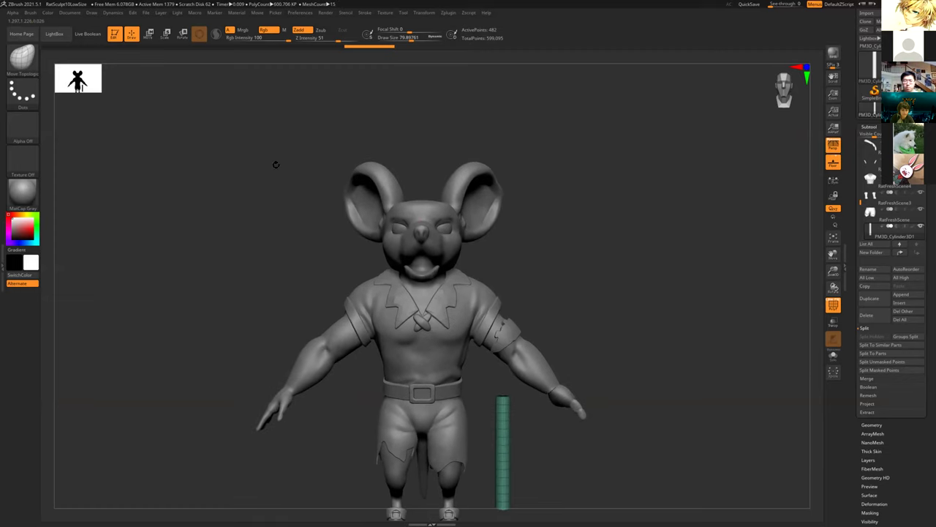
pyautogui.click(901, 294)
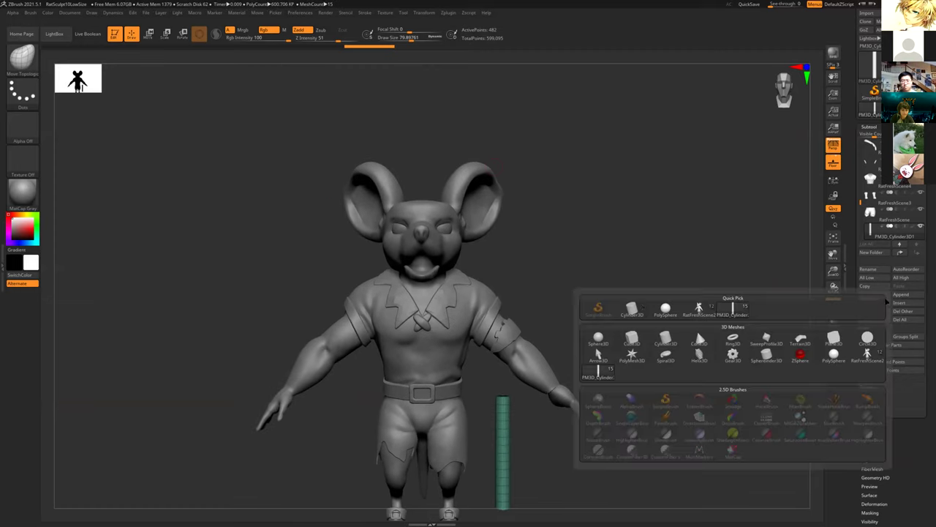
pyautogui.click(598, 338)
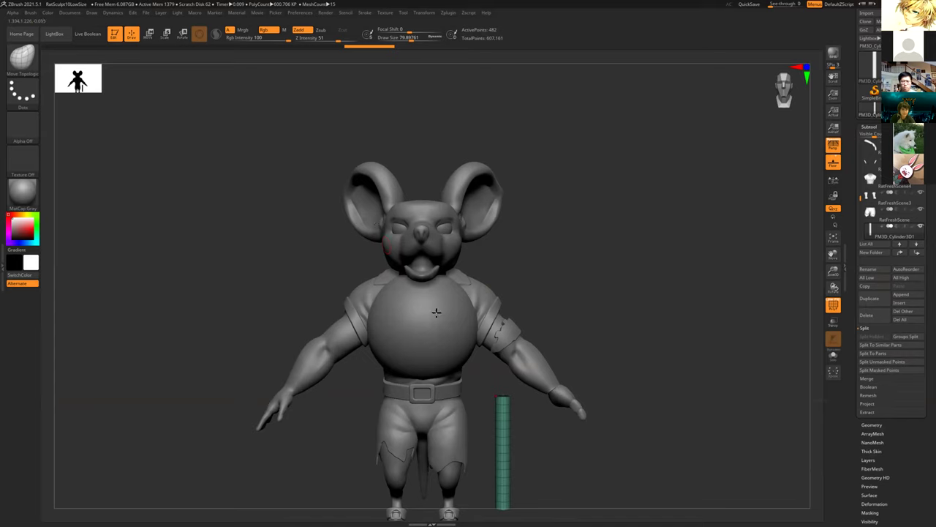
pyautogui.keyDown('alt'); pyautogui.click(396, 334); pyautogui.keyUp('alt')
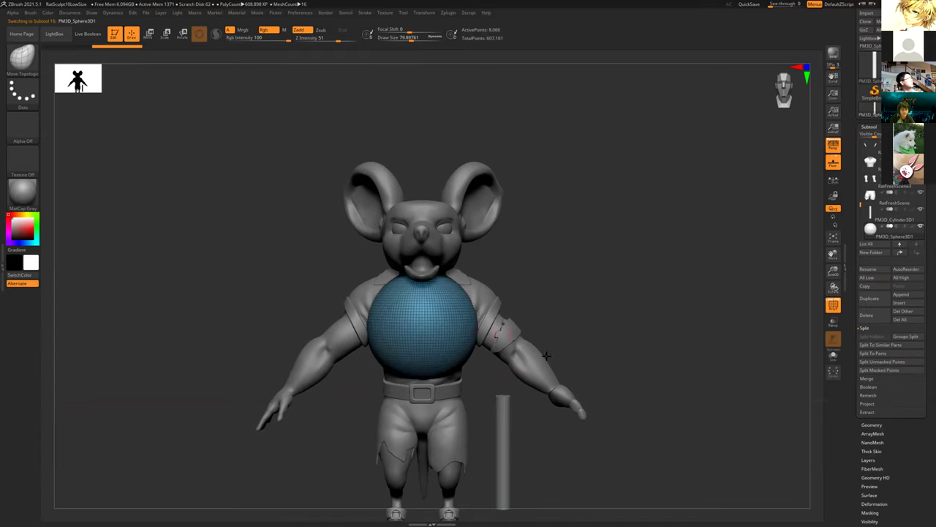
# Move the sphere up onto the back of the rat's head and scale it down to about head size.
pyautogui.click(872, 425)
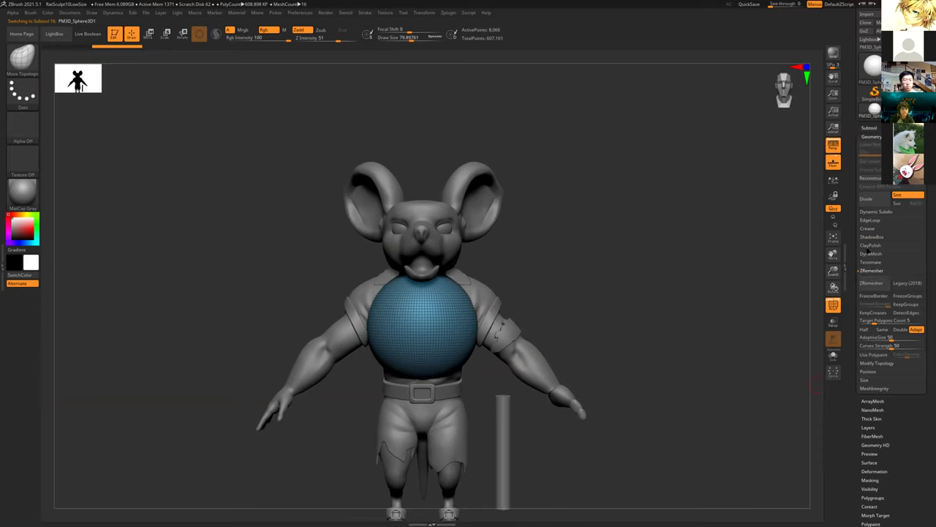
pyautogui.click(869, 268)
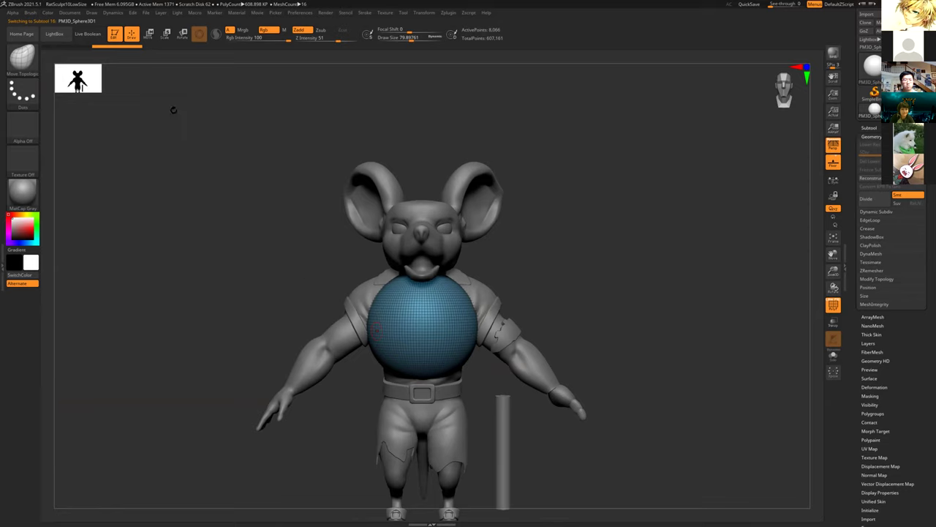
pyautogui.click(149, 33)
pyautogui.moveTo(422, 325); pyautogui.dragTo(408, 193)
pyautogui.moveTo(527, 174); pyautogui.dragTo(439, 252)
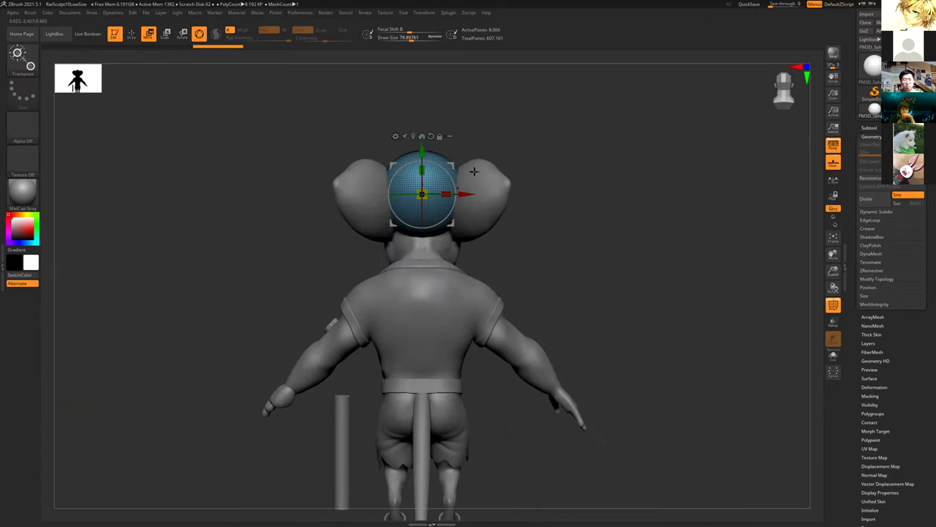
pyautogui.press('q')
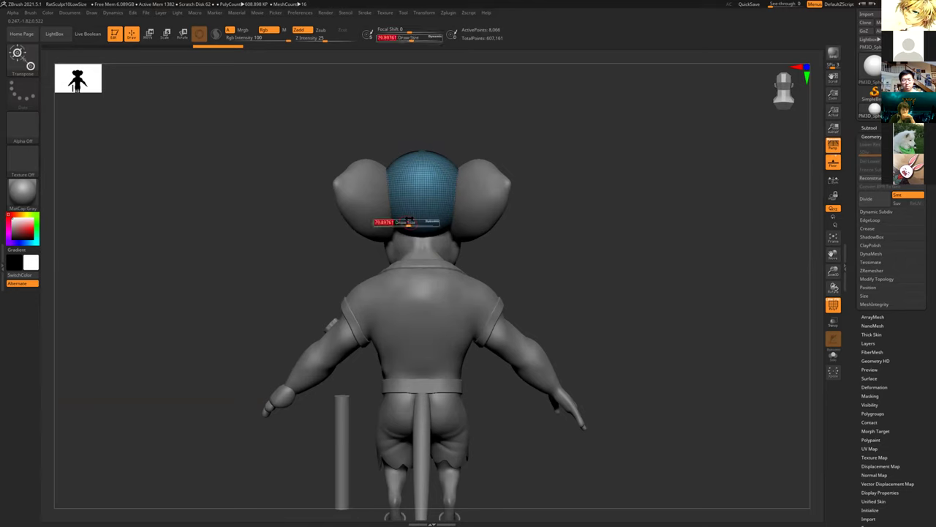
pyautogui.press('w')
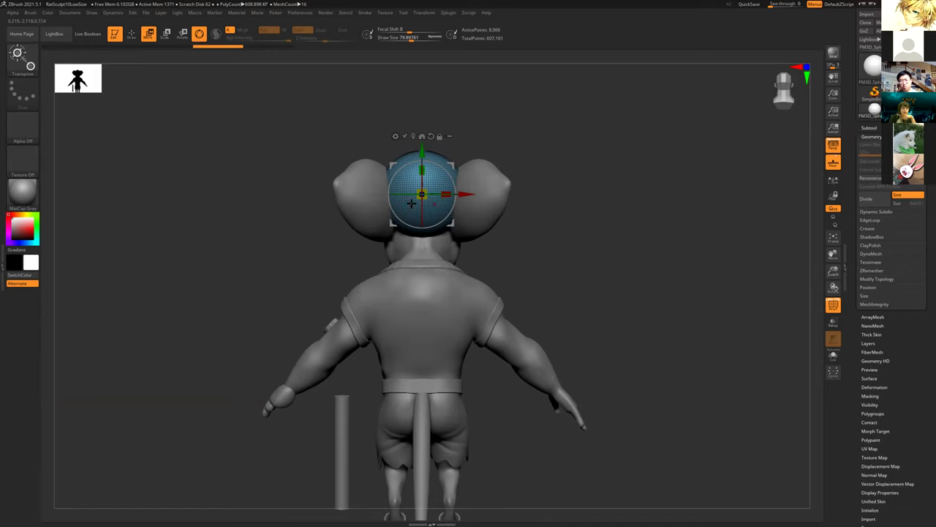
# Stretch the sphere down behind the head into a hair mass with the Move Topological brush at a draw size of about 567.
pyautogui.press('q')
pyautogui.press('s')
pyautogui.moveTo(395, 195)
pyautogui.mouseDown()
pyautogui.moveTo(423, 196)
pyautogui.moveTo(362, 254)
pyautogui.moveTo(237, 281)
pyautogui.moveTo(168, 337)
pyautogui.mouseUp()
pyautogui.moveTo(258, 259)
pyautogui.mouseDown()
pyautogui.moveTo(365, 271)
pyautogui.moveTo(278, 262)
pyautogui.moveTo(260, 228)
pyautogui.mouseUp()
pyautogui.moveTo(386, 263); pyautogui.dragTo(414, 259)
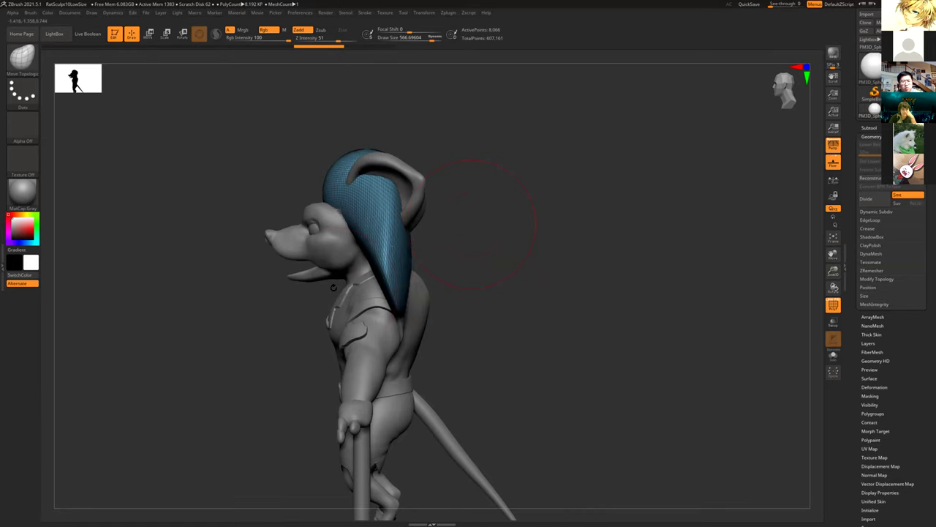
# Widen the hair mass on both sides of the head and smooth it at a draw size of 1000.
pyautogui.press('s')
pyautogui.moveTo(405, 255)
pyautogui.mouseDown()
pyautogui.moveTo(417, 255)
pyautogui.moveTo(429, 285)
pyautogui.moveTo(400, 236)
pyautogui.mouseUp()
pyautogui.keyDown('shift'); pyautogui.moveTo(392, 289); pyautogui.dragTo(399, 226); pyautogui.keyUp('shift')
pyautogui.moveTo(401, 278)
pyautogui.keyDown('shift'); pyautogui.mouseDown()
pyautogui.moveTo(366, 119)
pyautogui.moveTo(393, 119)
pyautogui.moveTo(422, 167)
pyautogui.mouseUp(); pyautogui.keyUp('shift')
pyautogui.keyDown('alt'); pyautogui.moveTo(564, 276); pyautogui.dragTo(655, 362); pyautogui.keyUp('alt')
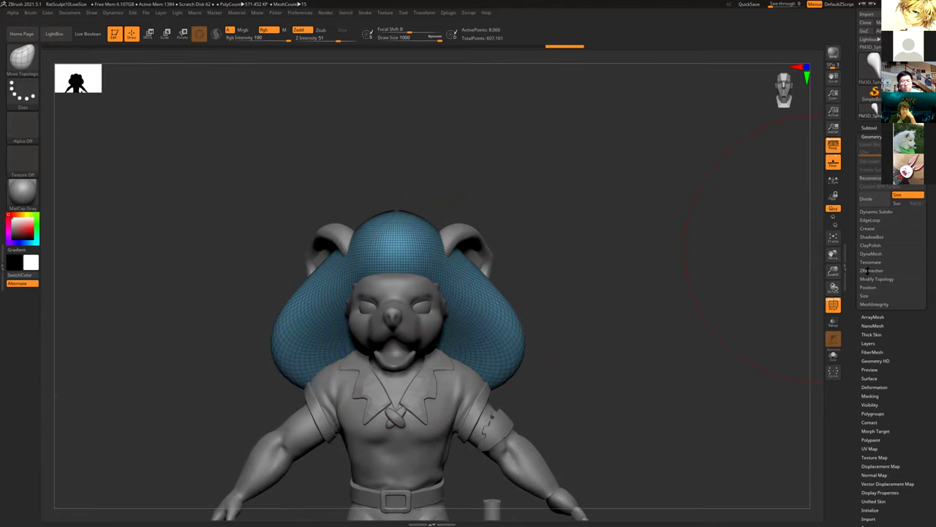
# ZRemesh the hair mass with the Half option and smooth the remeshed surface.
pyautogui.click(869, 270)
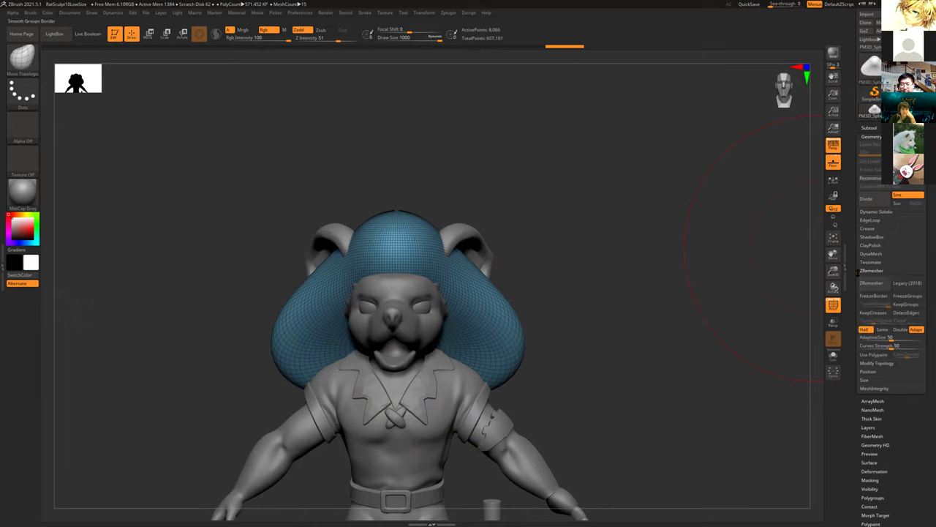
pyautogui.click(875, 284)
pyautogui.moveTo(564, 265)
pyautogui.mouseDown()
pyautogui.moveTo(533, 262)
pyautogui.moveTo(473, 322)
pyautogui.moveTo(466, 308)
pyautogui.mouseUp()
pyautogui.hotkey('ctrl', 'z')
pyautogui.moveTo(630, 314)
pyautogui.mouseDown()
pyautogui.moveTo(553, 333)
pyautogui.moveTo(565, 397)
pyautogui.moveTo(545, 351)
pyautogui.mouseUp()
pyautogui.moveTo(508, 237)
pyautogui.mouseDown()
pyautogui.moveTo(526, 242)
pyautogui.moveTo(520, 256)
pyautogui.mouseUp()
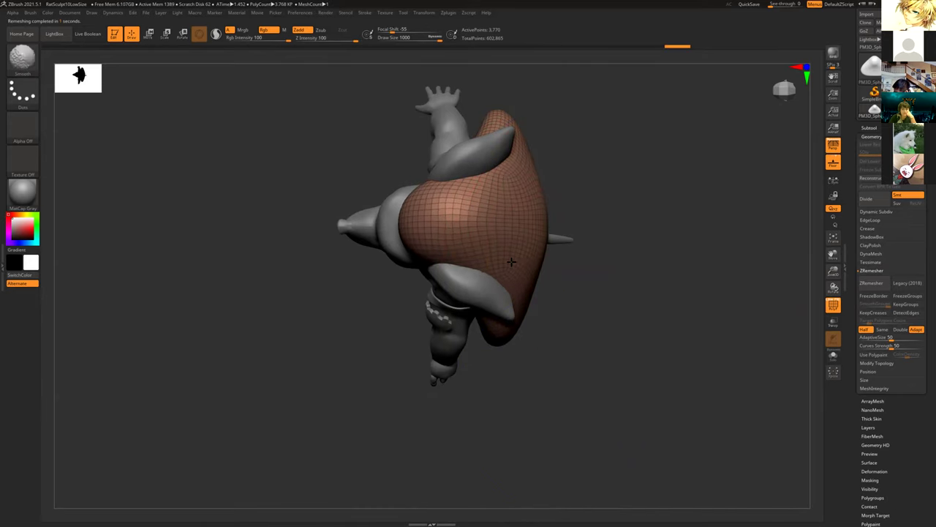
pyautogui.moveTo(336, 158)
pyautogui.mouseDown()
pyautogui.moveTo(372, 106)
pyautogui.moveTo(600, 153)
pyautogui.moveTo(608, 174)
pyautogui.moveTo(481, 165)
pyautogui.moveTo(495, 165)
pyautogui.moveTo(588, 261)
pyautogui.mouseUp()
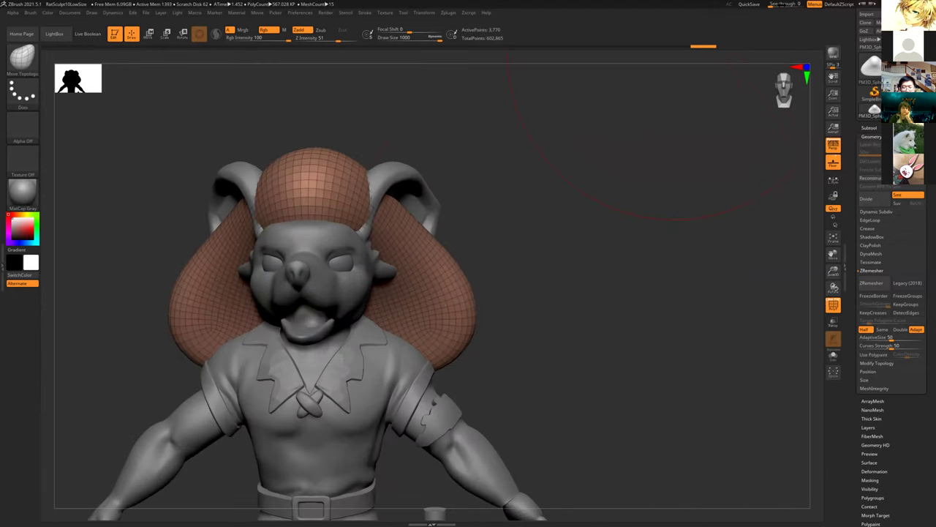
# Set see-through to 0 and pull the lower edge of the hair down to the belt with the Move Topological brush.
pyautogui.moveTo(776, 4)
pyautogui.mouseDown()
pyautogui.moveTo(793, 5)
pyautogui.moveTo(768, 5)
pyautogui.mouseUp()
pyautogui.keyDown('alt'); pyautogui.moveTo(493, 371); pyautogui.dragTo(588, 222); pyautogui.keyUp('alt')
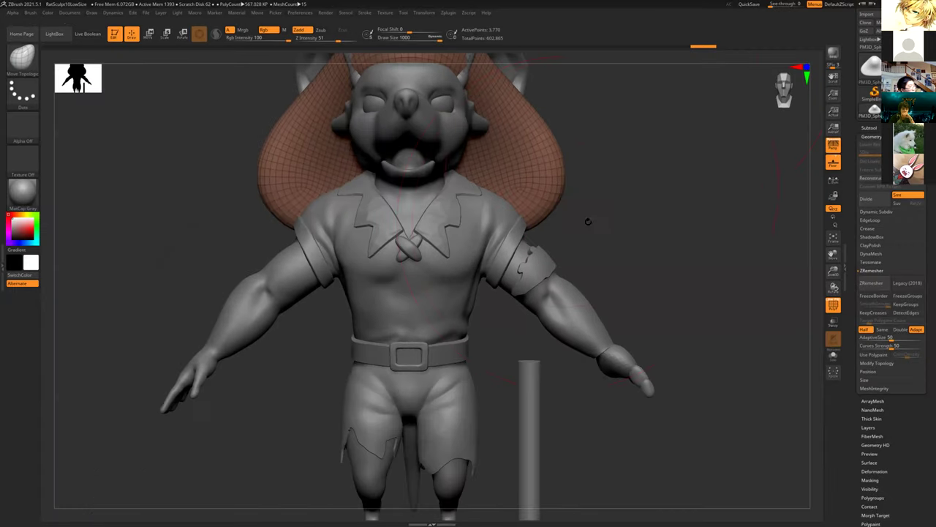
pyautogui.press('s')
pyautogui.moveTo(545, 200)
pyautogui.mouseDown()
pyautogui.moveTo(581, 224)
pyautogui.moveTo(631, 236)
pyautogui.moveTo(592, 236)
pyautogui.moveTo(548, 341)
pyautogui.mouseUp()
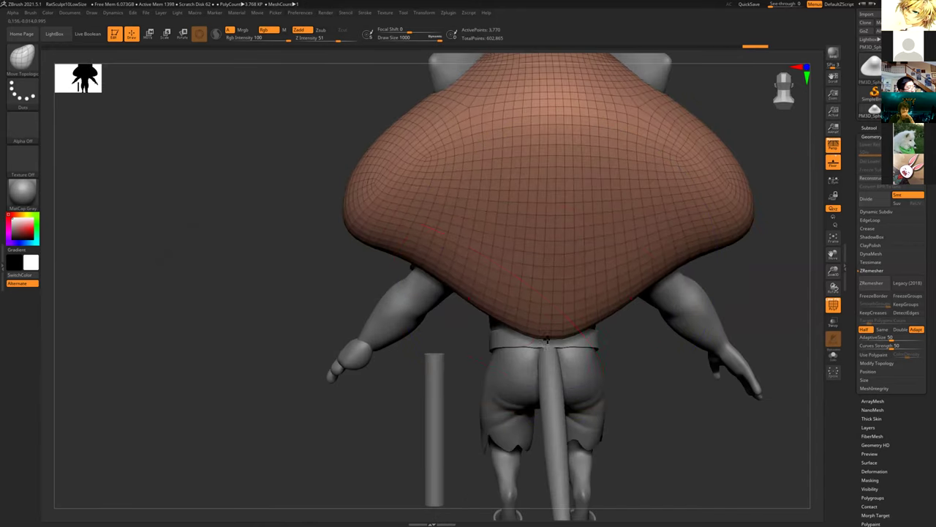
pyautogui.moveTo(433, 267)
pyautogui.mouseDown()
pyautogui.moveTo(385, 292)
pyautogui.moveTo(589, 246)
pyautogui.moveTo(508, 261)
pyautogui.moveTo(657, 161)
pyautogui.moveTo(395, 217)
pyautogui.mouseUp()
pyautogui.moveTo(266, 166)
pyautogui.keyDown('alt'); pyautogui.mouseDown()
pyautogui.moveTo(299, 184)
pyautogui.moveTo(343, 179)
pyautogui.mouseUp(); pyautogui.keyUp('alt')
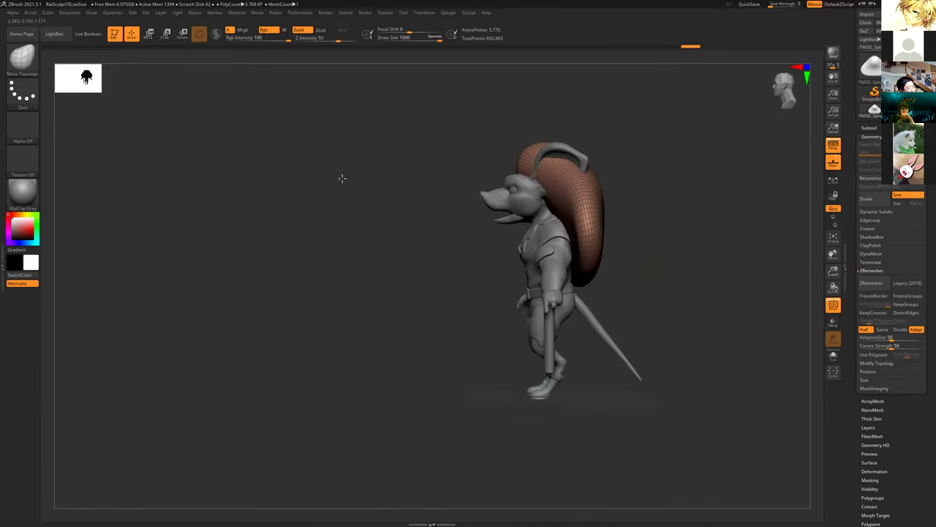
pyautogui.keyDown('alt'); pyautogui.moveTo(453, 215); pyautogui.dragTo(355, 329); pyautogui.keyUp('alt')
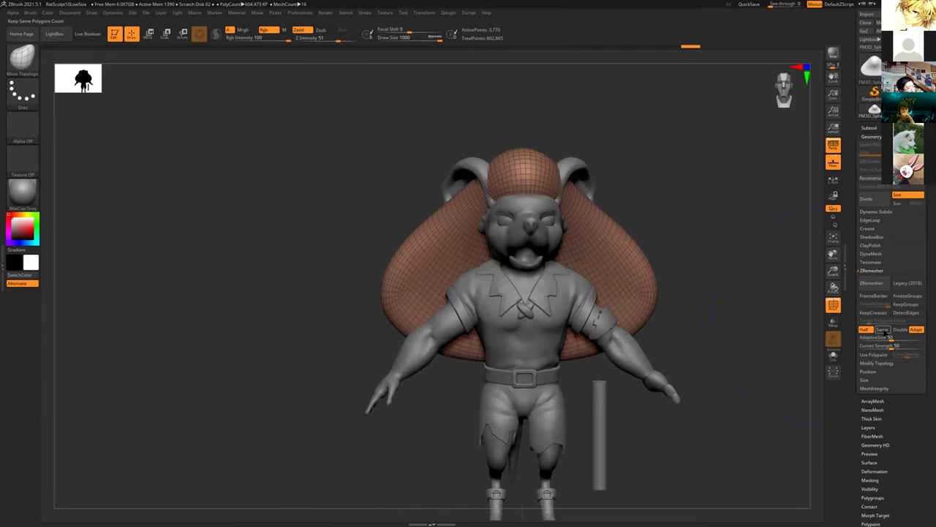
# ZRemesh the hair mass with the Same option and smooth its sides.
pyautogui.click(882, 330)
pyautogui.click(871, 284)
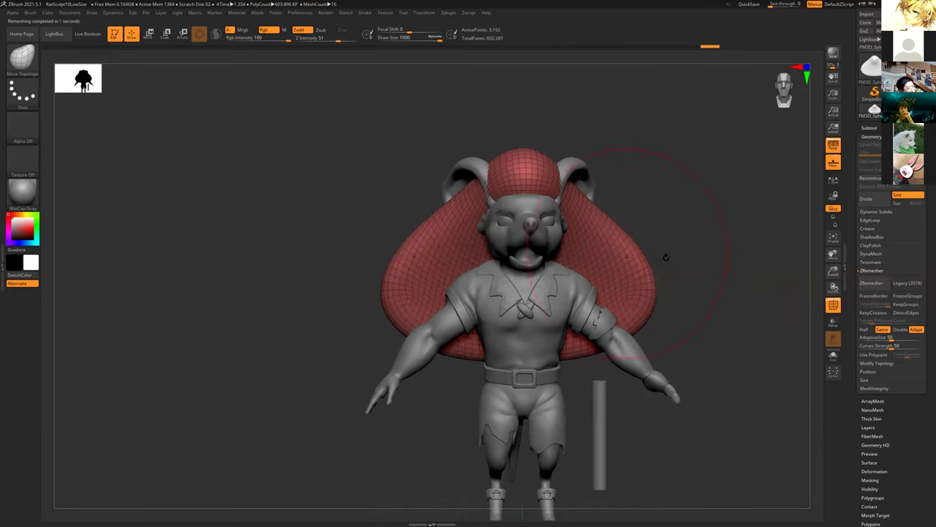
pyautogui.moveTo(705, 233); pyautogui.dragTo(707, 237)
pyautogui.keyDown('shift'); pyautogui.moveTo(610, 267); pyautogui.dragTo(619, 291); pyautogui.keyUp('shift')
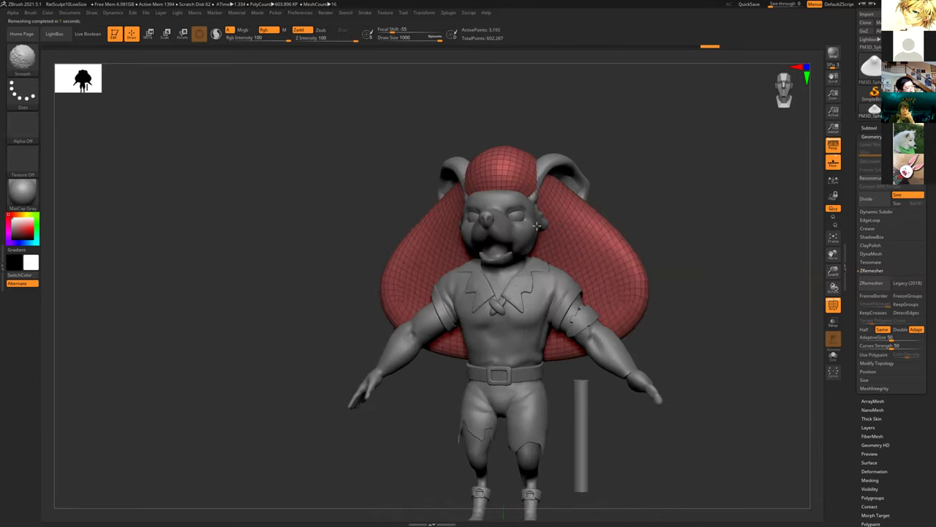
pyautogui.keyDown('shift'); pyautogui.moveTo(479, 90); pyautogui.dragTo(464, 148); pyautogui.keyUp('shift')
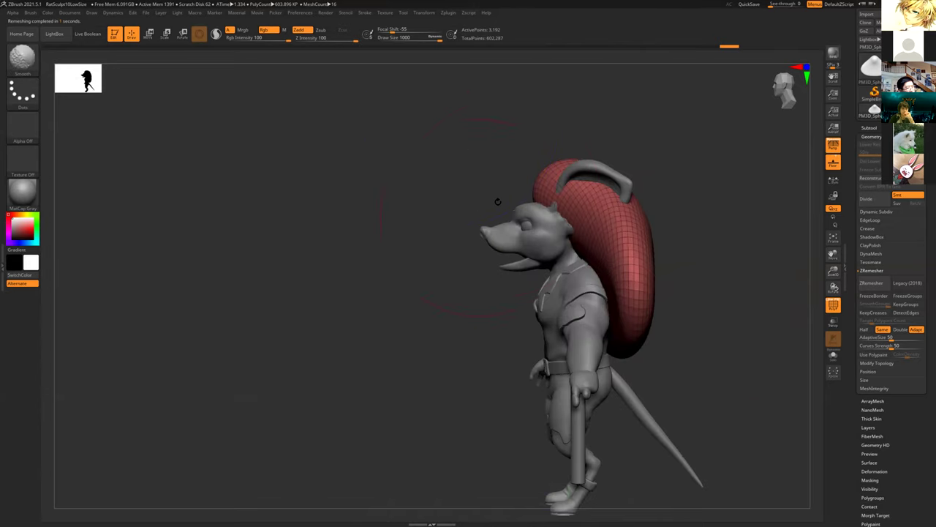
# Set the draw size to about 478 and overlay the character sketch with see-through to compare the hair's front silhouette.
pyautogui.press('s')
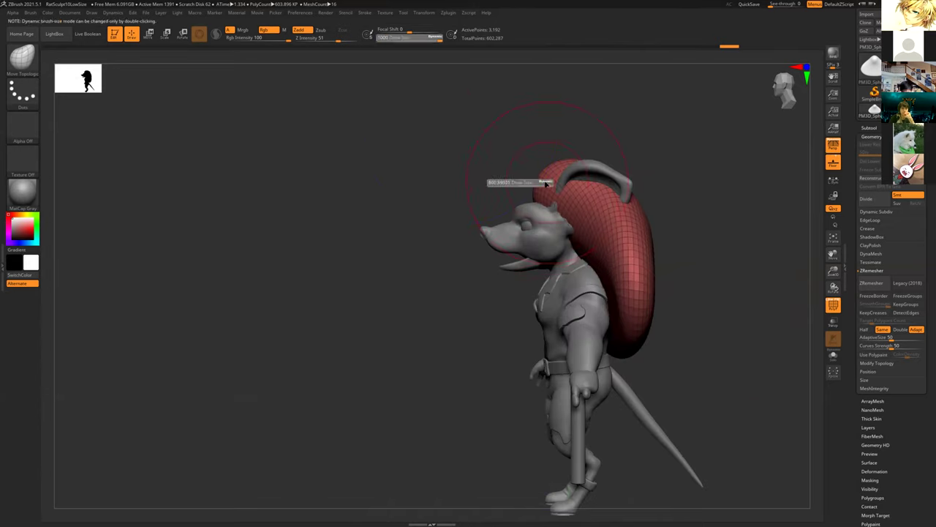
pyautogui.keyDown('shift'); pyautogui.moveTo(682, 115); pyautogui.dragTo(727, 104); pyautogui.keyUp('shift')
pyautogui.moveTo(771, 5); pyautogui.dragTo(798, 5)
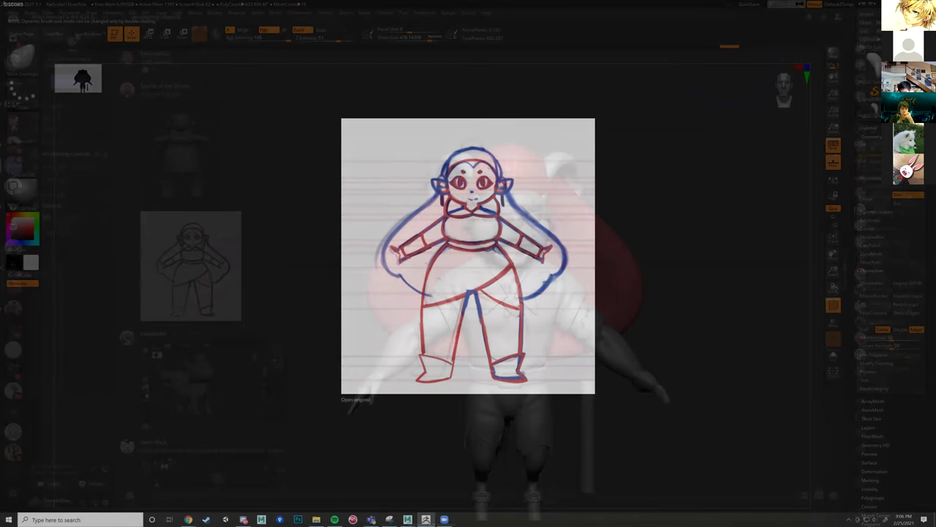
pyautogui.moveTo(798, 3); pyautogui.dragTo(769, 4)
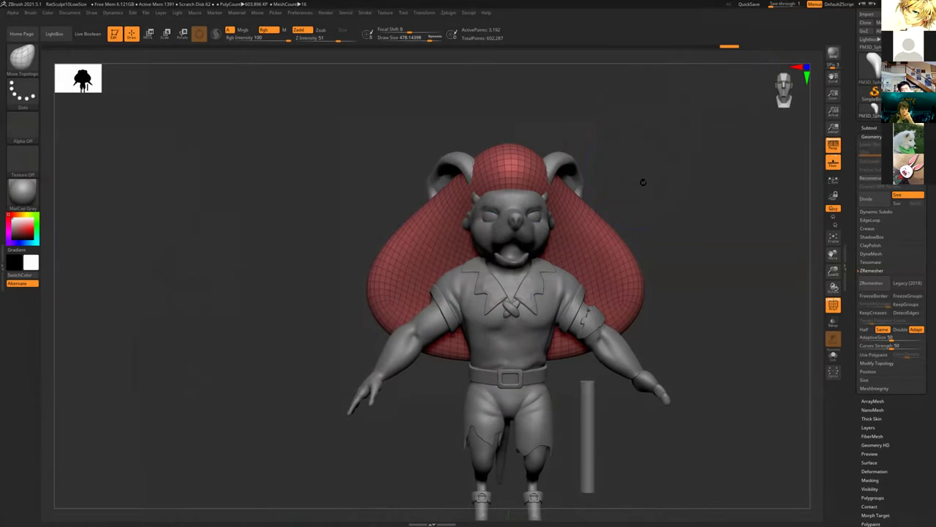
# Push the front top of the hair closer to the head with the Move Topological brush at a draw size of about 953.
pyautogui.keyDown('ctrl'); pyautogui.moveTo(644, 176); pyautogui.dragTo(670, 190, button='right'); pyautogui.keyUp('ctrl')
pyautogui.moveTo(671, 190)
pyautogui.mouseDown()
pyautogui.moveTo(644, 173)
pyautogui.moveTo(619, 180)
pyautogui.moveTo(548, 162)
pyautogui.moveTo(561, 161)
pyautogui.moveTo(541, 171)
pyautogui.mouseUp()
pyautogui.press('s')
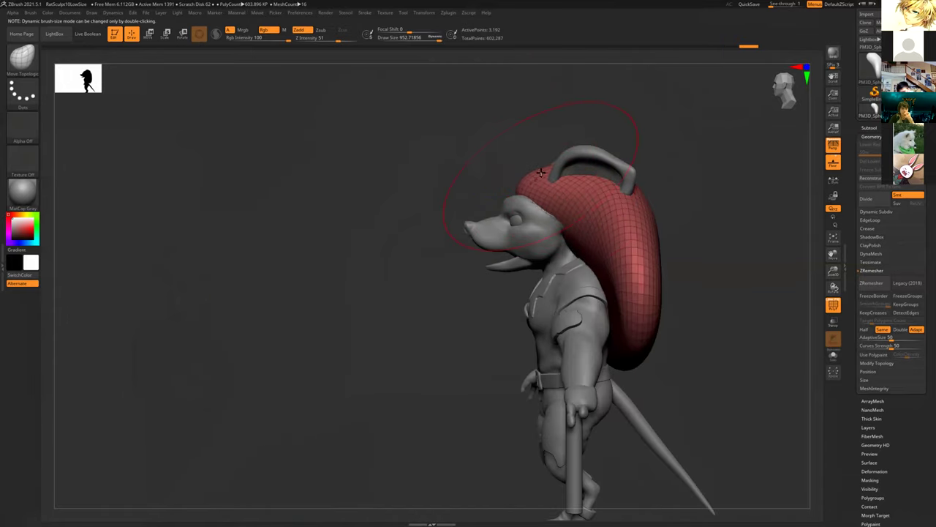
pyautogui.moveTo(580, 136)
pyautogui.mouseDown()
pyautogui.moveTo(615, 143)
pyautogui.moveTo(529, 180)
pyautogui.mouseUp()
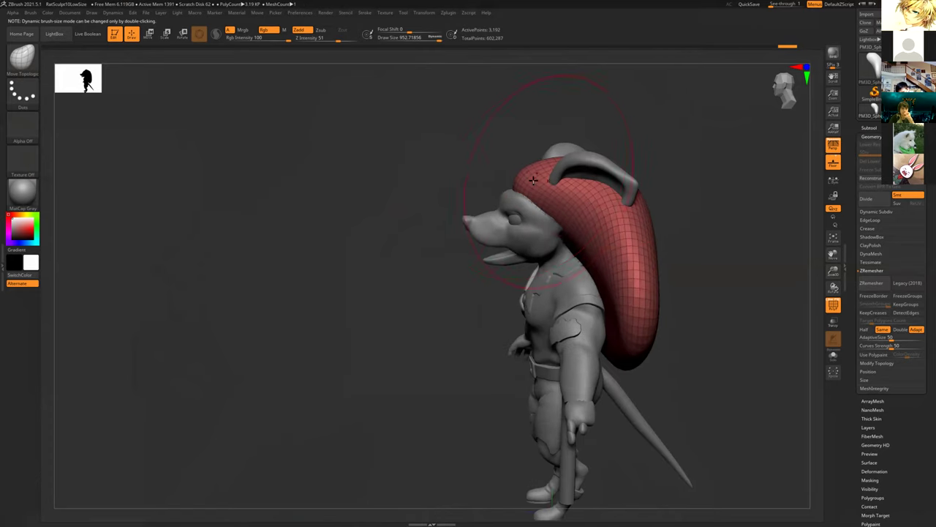
pyautogui.hotkey('ctrl', 'shift', 'z')
pyautogui.hotkey('ctrl', 'shift', 'z')
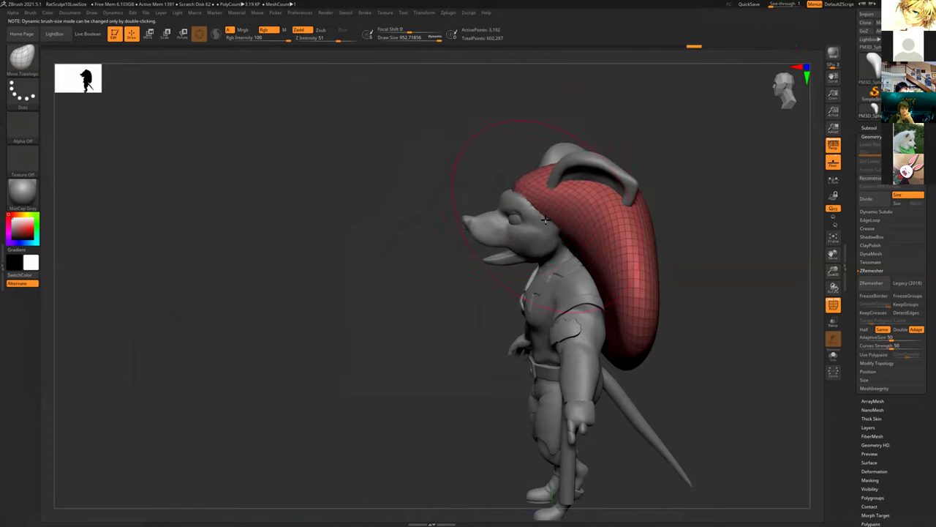
# Smooth and round out the side and back of the hair mass.
pyautogui.moveTo(656, 119)
pyautogui.mouseDown()
pyautogui.moveTo(631, 236)
pyautogui.moveTo(651, 220)
pyautogui.mouseUp()
pyautogui.moveTo(705, 203); pyautogui.dragTo(673, 242)
pyautogui.moveTo(693, 320)
pyautogui.mouseDown()
pyautogui.moveTo(622, 310)
pyautogui.moveTo(589, 373)
pyautogui.moveTo(556, 336)
pyautogui.moveTo(567, 292)
pyautogui.moveTo(578, 361)
pyautogui.mouseUp()
pyautogui.moveTo(458, 288)
pyautogui.mouseDown()
pyautogui.moveTo(648, 330)
pyautogui.moveTo(693, 274)
pyautogui.moveTo(675, 378)
pyautogui.moveTo(685, 411)
pyautogui.mouseUp()
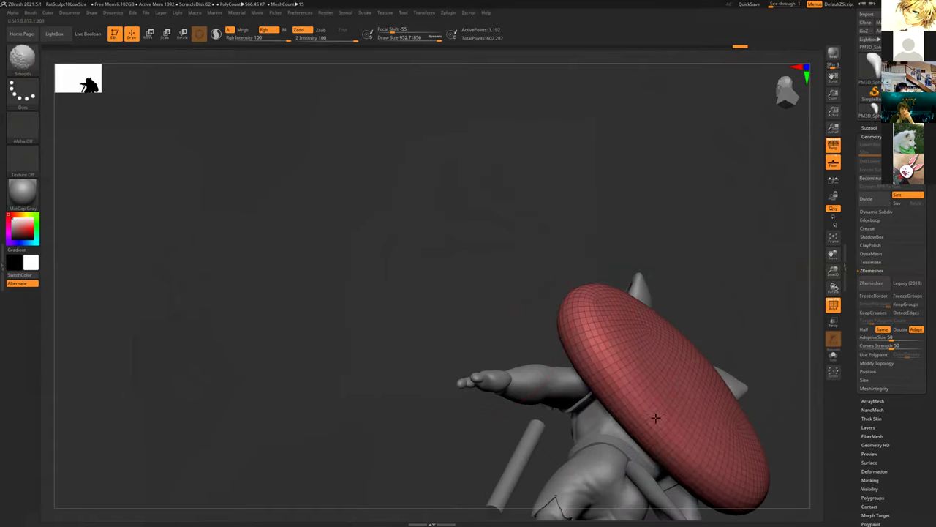
pyautogui.moveTo(605, 217); pyautogui.dragTo(610, 302)
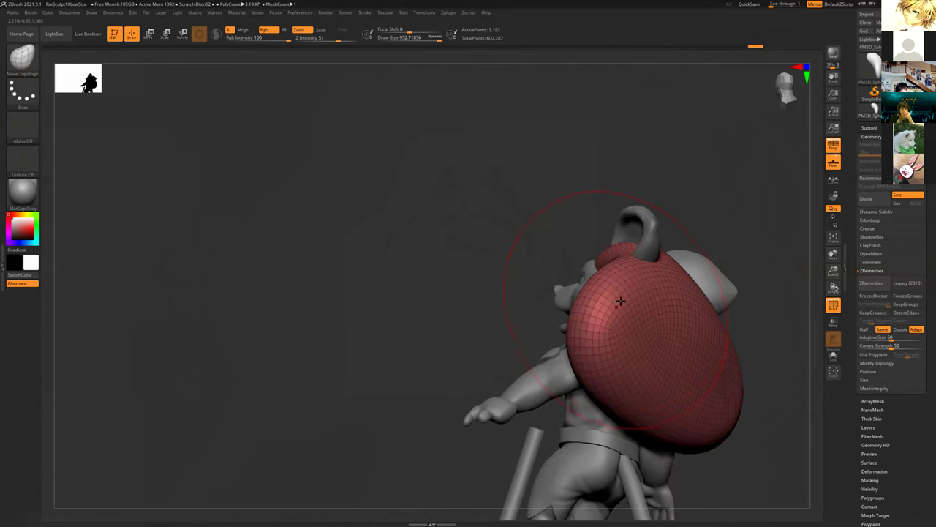
# Switch to the DamStandard brush, turn off the wireframe display and set the draw size to about 478.
pyautogui.press('b')
pyautogui.press('d')
pyautogui.press('s')
pyautogui.moveTo(519, 246)
pyautogui.keyDown('alt'); pyautogui.mouseDown()
pyautogui.moveTo(410, 136)
pyautogui.moveTo(423, 183)
pyautogui.mouseUp(); pyautogui.keyUp('alt')
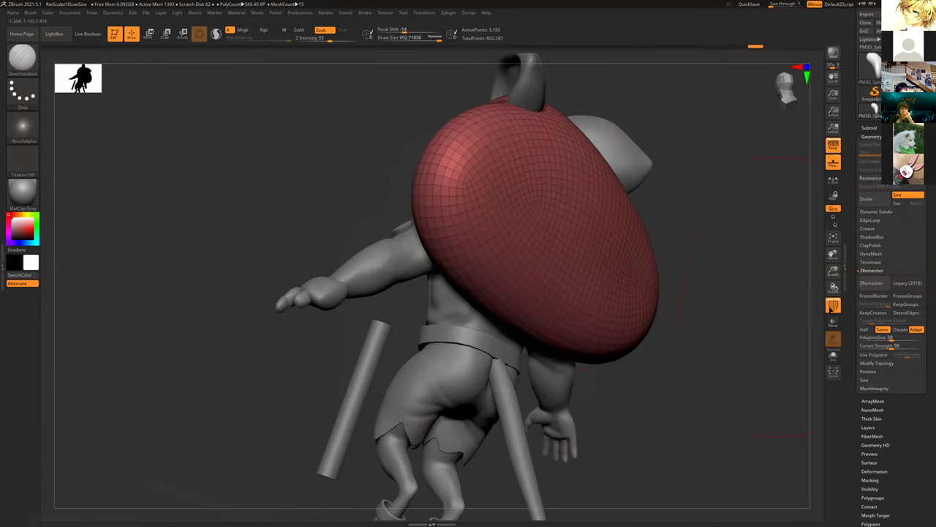
pyautogui.hotkey('shift', 'f')
pyautogui.moveTo(715, 325)
pyautogui.keyDown('alt'); pyautogui.mouseDown()
pyautogui.moveTo(726, 372)
pyautogui.moveTo(709, 340)
pyautogui.moveTo(710, 314)
pyautogui.moveTo(518, 294)
pyautogui.mouseUp(); pyautogui.keyUp('alt')
pyautogui.press('s')
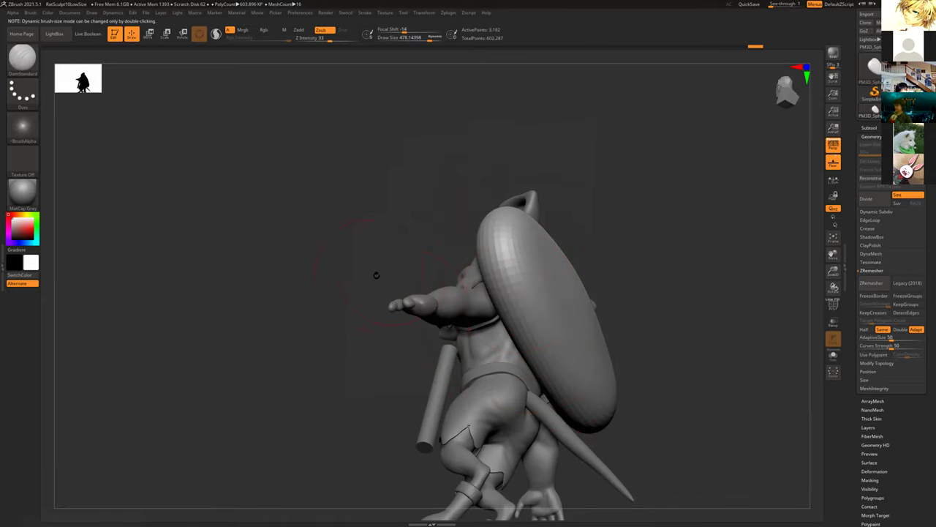
# Overlay the character sketch with see-through to check its hair outline, returning see-through to 0.
pyautogui.moveTo(395, 283); pyautogui.dragTo(566, 169)
pyautogui.moveTo(771, 4); pyautogui.dragTo(781, 3)
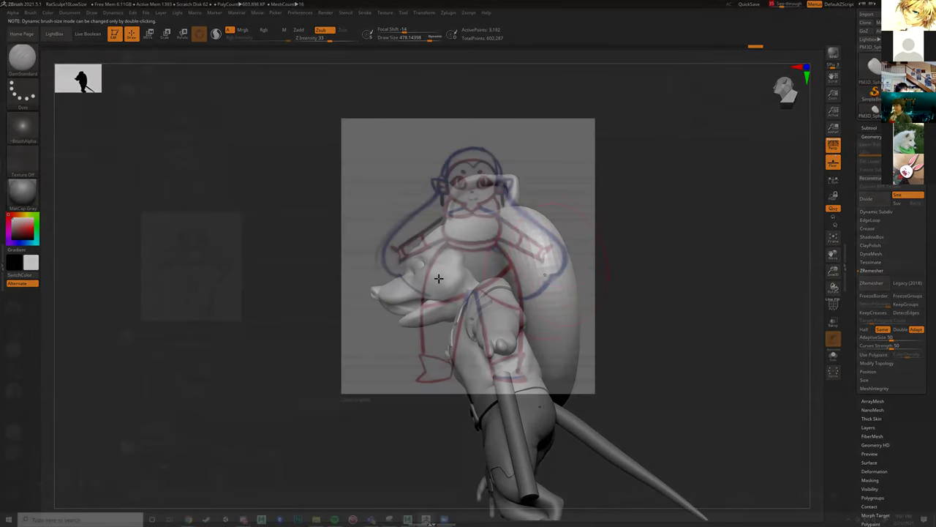
pyautogui.moveTo(782, 4); pyautogui.dragTo(766, 4)
# Try to carve a crease across the side of the hair with DamStandard, undoing the strokes.
pyautogui.moveTo(680, 190)
pyautogui.mouseDown()
pyautogui.moveTo(676, 176)
pyautogui.moveTo(539, 289)
pyautogui.moveTo(562, 272)
pyautogui.mouseUp()
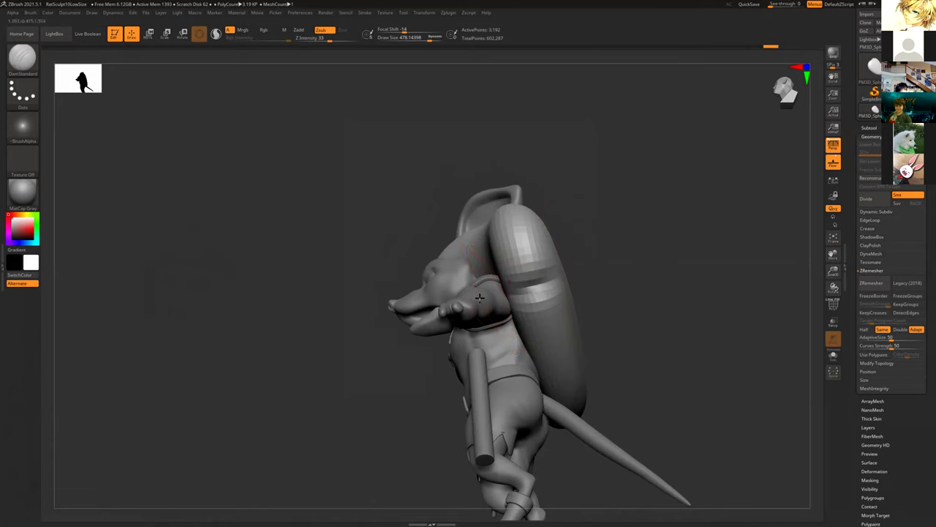
pyautogui.moveTo(616, 215)
pyautogui.mouseDown()
pyautogui.moveTo(673, 207)
pyautogui.moveTo(640, 190)
pyautogui.mouseUp()
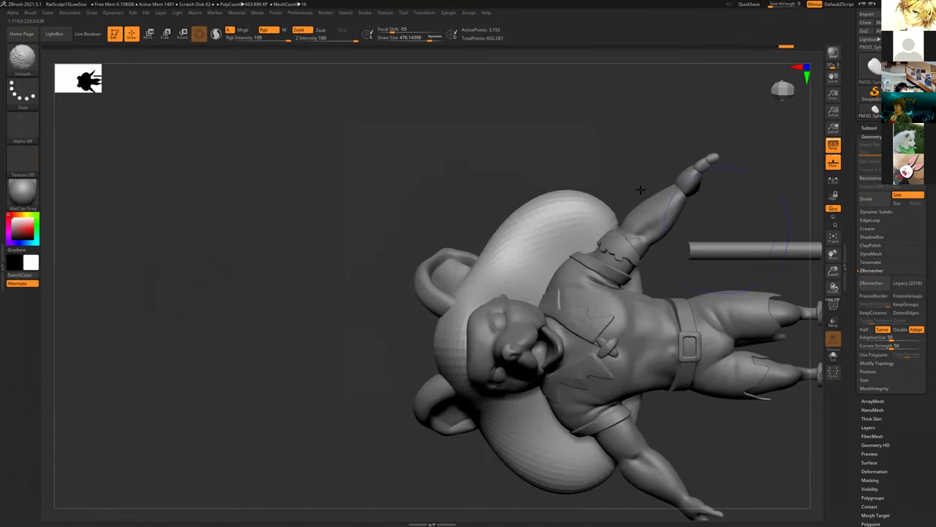
pyautogui.moveTo(539, 151); pyautogui.dragTo(533, 159)
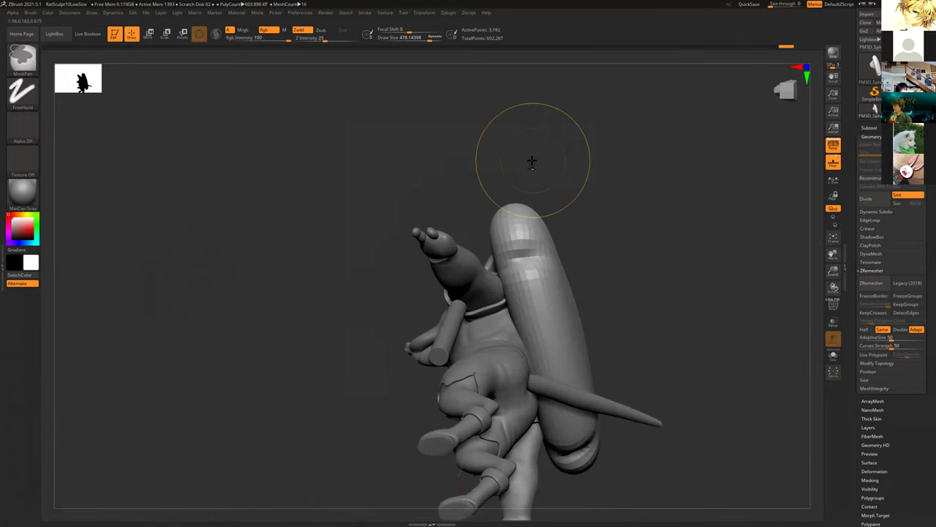
pyautogui.hotkey('ctrl', 'z')
pyautogui.hotkey('ctrl', 'z')
# Set the Z intensity to 11 and carve a soft groove into each side of the hair's back.
pyautogui.click(323, 38)
pyautogui.moveTo(323, 38); pyautogui.dragTo(319, 37)
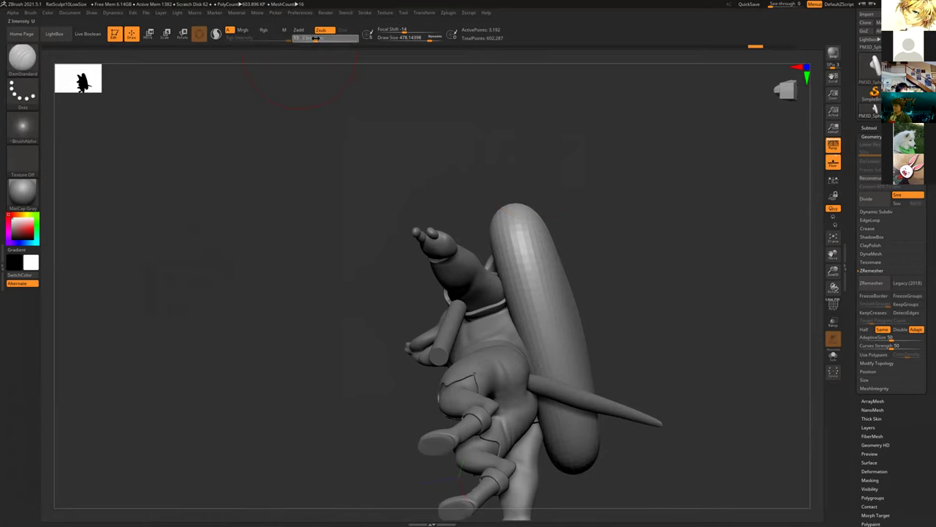
pyautogui.moveTo(493, 138); pyautogui.dragTo(505, 186)
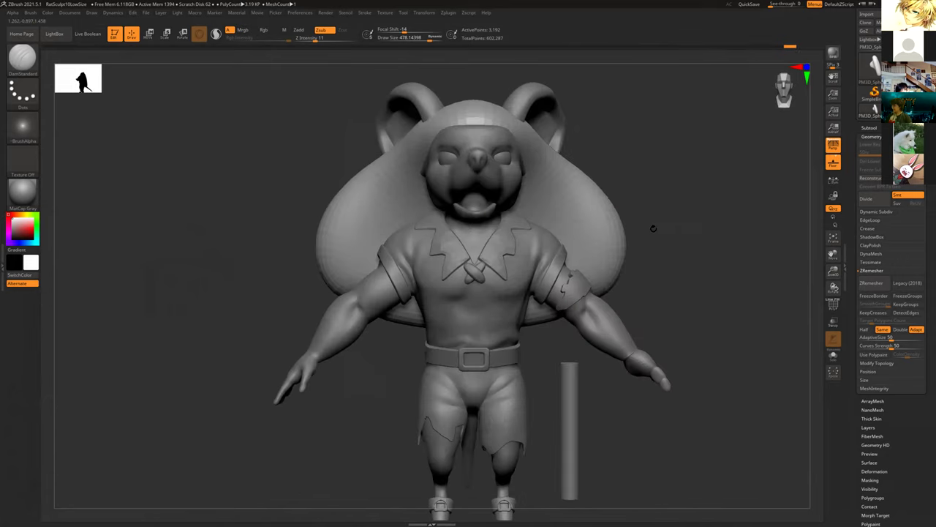
pyautogui.moveTo(669, 289); pyautogui.dragTo(558, 270)
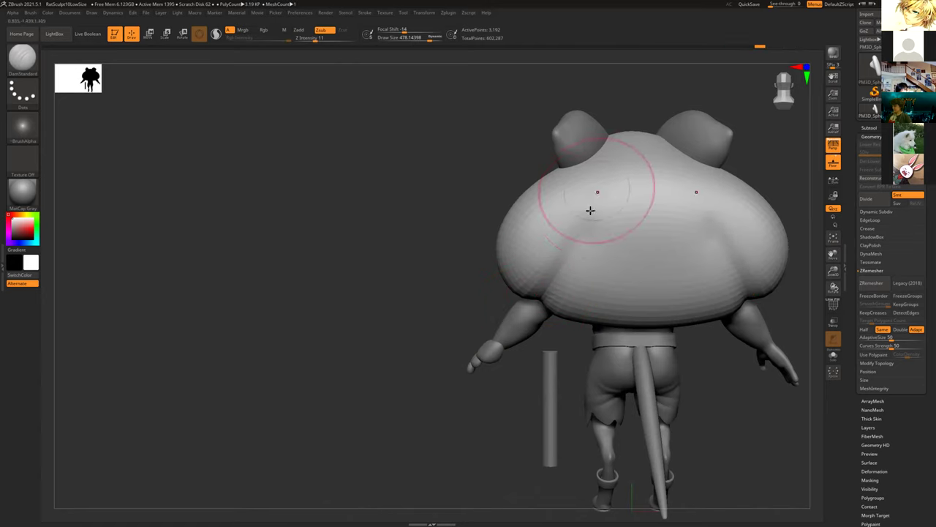
pyautogui.press('shift')
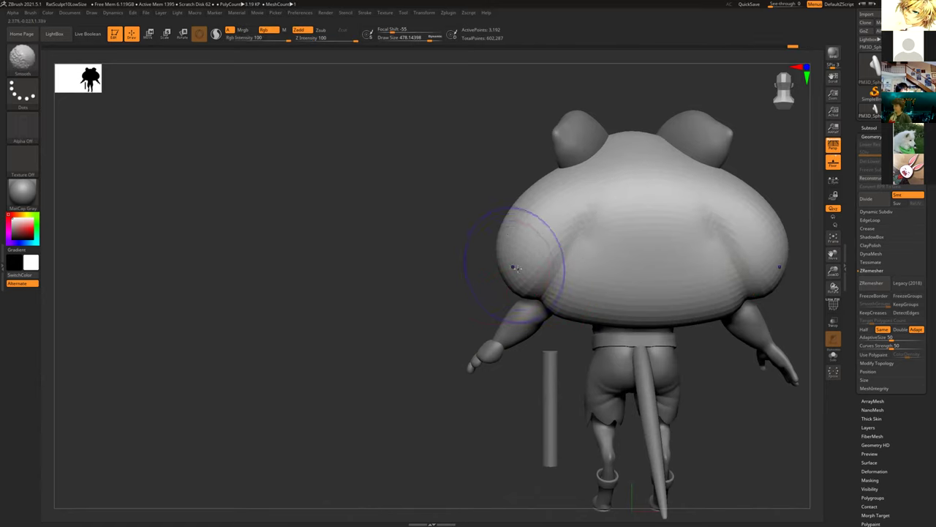
pyautogui.moveTo(469, 292); pyautogui.dragTo(560, 244)
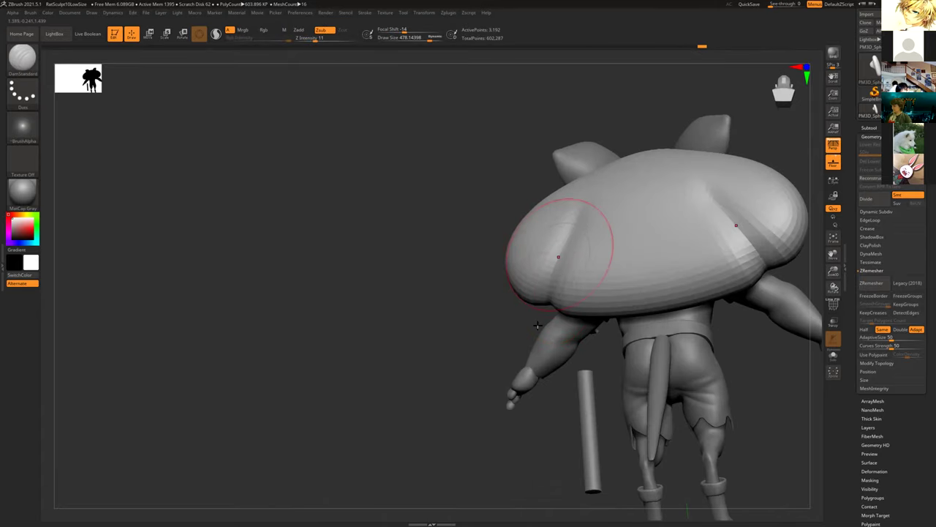
pyautogui.moveTo(499, 352); pyautogui.dragTo(446, 351)
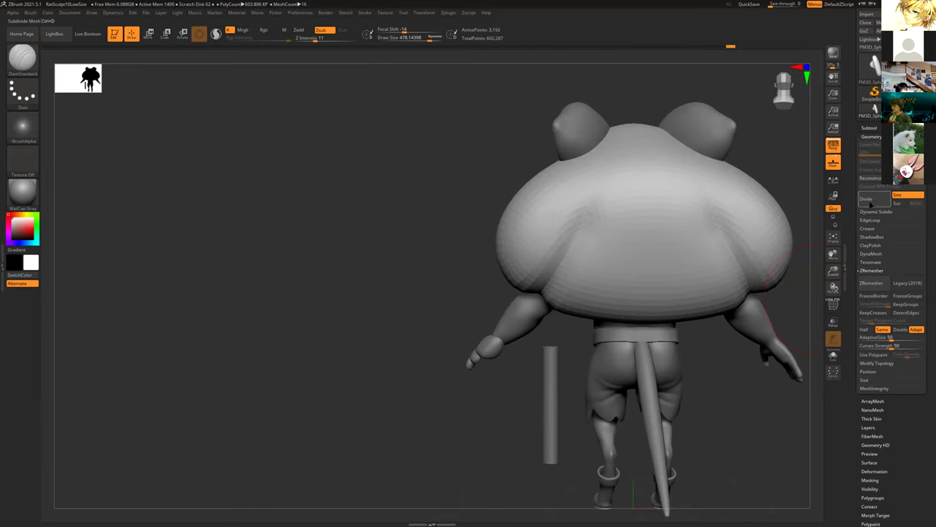
# Divide the hair mesh once and carve more vertical strand grooves down the back and around the lower edge.
pyautogui.click(872, 203)
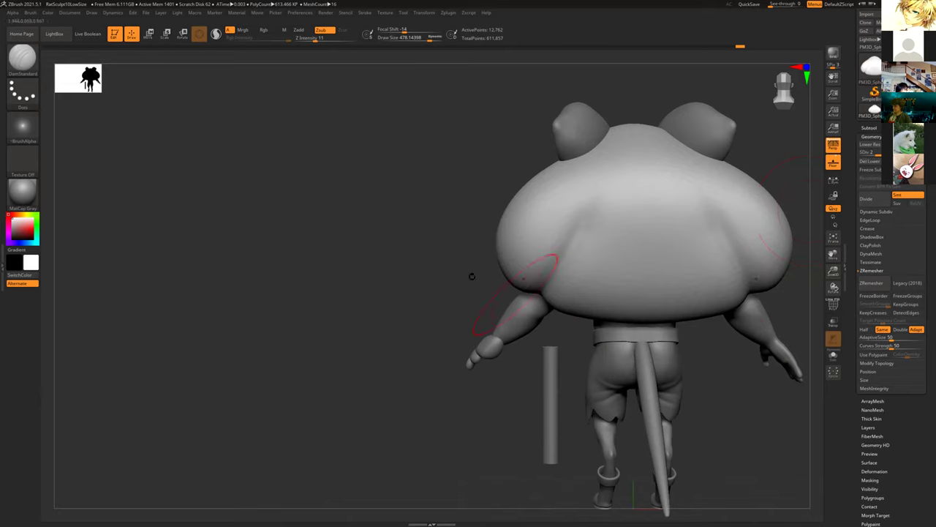
pyautogui.moveTo(466, 236); pyautogui.dragTo(560, 268)
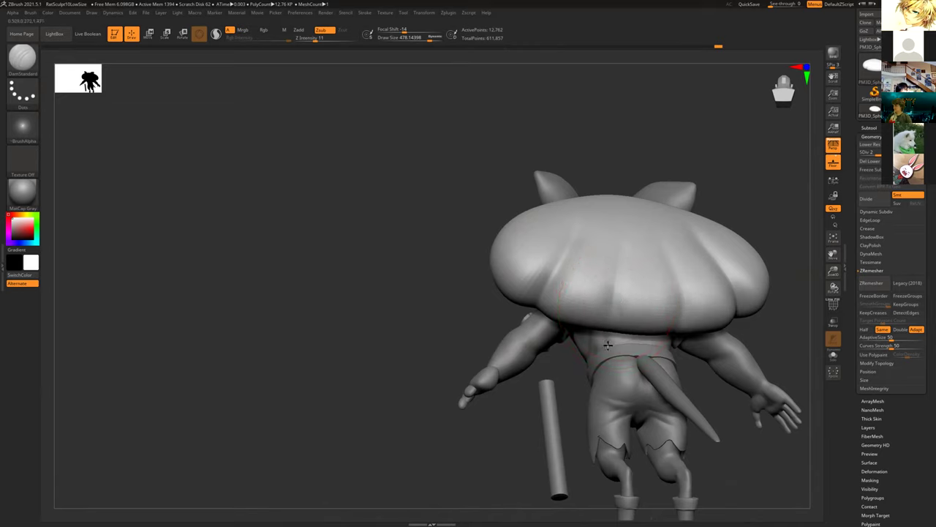
pyautogui.moveTo(557, 373); pyautogui.dragTo(608, 300)
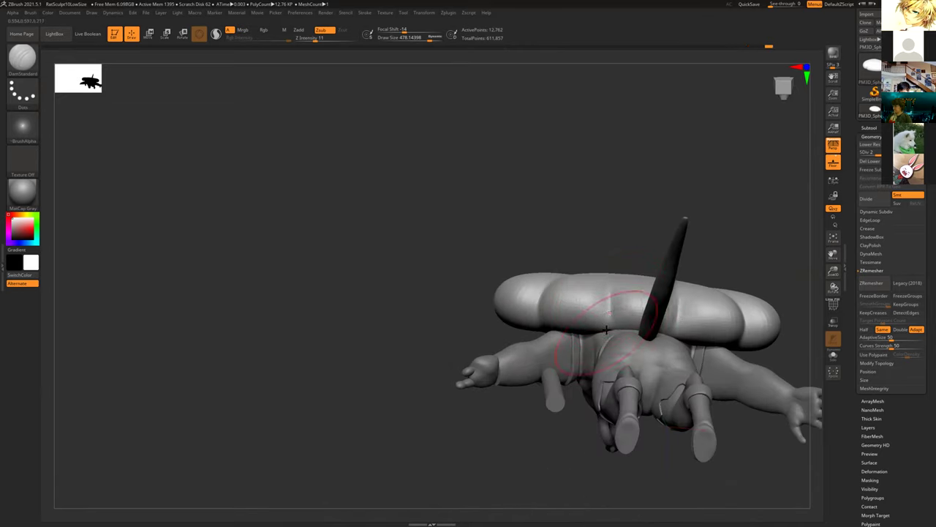
pyautogui.moveTo(611, 250); pyautogui.dragTo(617, 271)
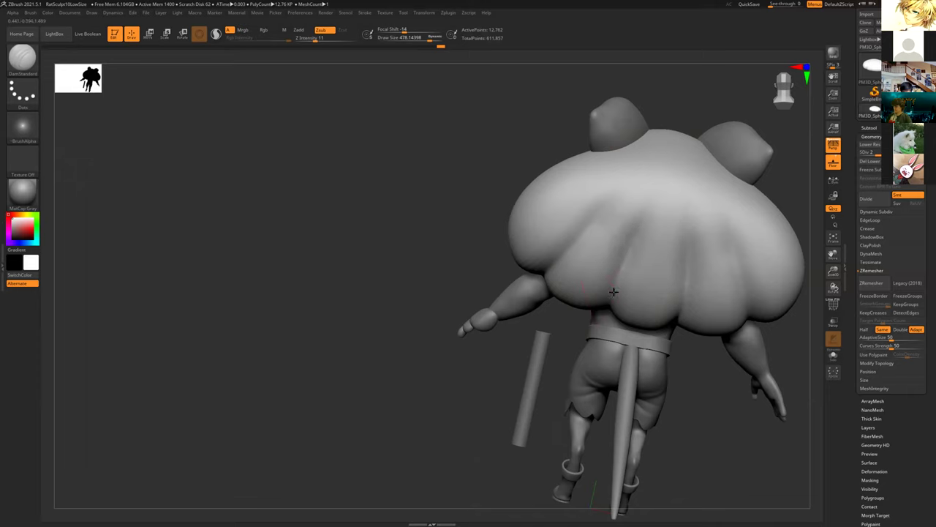
pyautogui.moveTo(481, 189); pyautogui.dragTo(466, 318)
pyautogui.moveTo(437, 353)
pyautogui.keyDown('alt'); pyautogui.mouseDown()
pyautogui.moveTo(429, 374)
pyautogui.moveTo(406, 355)
pyautogui.moveTo(439, 359)
pyautogui.mouseUp(); pyautogui.keyUp('alt')
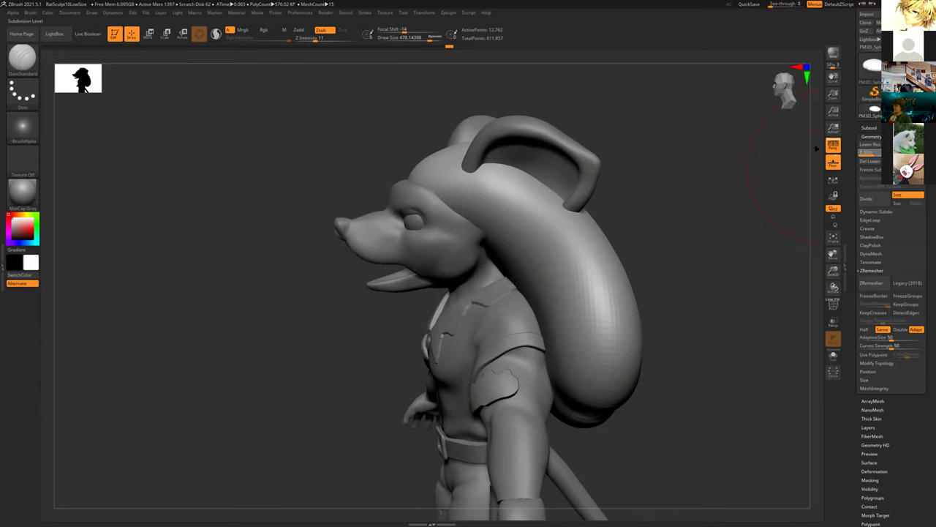
# Return the hair to subdivision level 1 and reshape its side behind the cheek with the Move Topological brush.
pyautogui.moveTo(817, 148); pyautogui.dragTo(805, 153)
pyautogui.press('b')
pyautogui.press('m')
pyautogui.press('t')
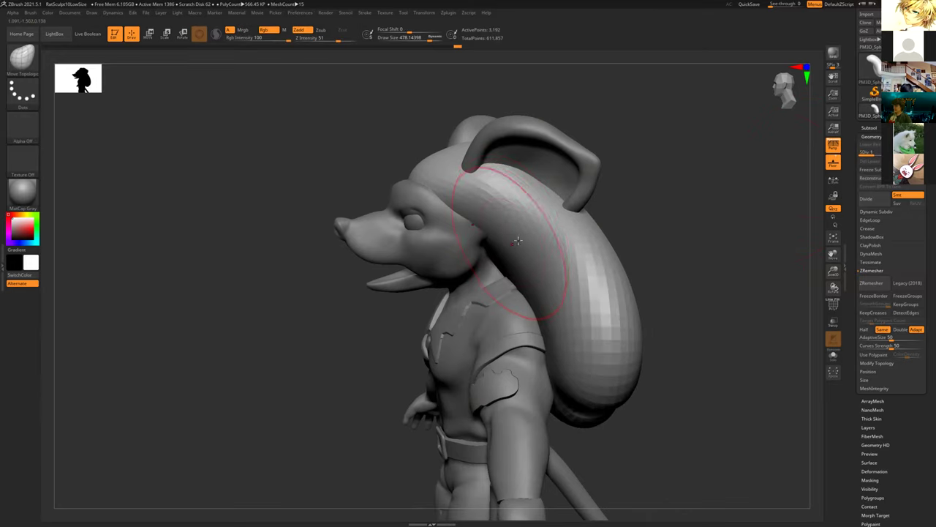
pyautogui.moveTo(683, 213)
pyautogui.mouseDown()
pyautogui.moveTo(590, 261)
pyautogui.moveTo(483, 289)
pyautogui.mouseUp()
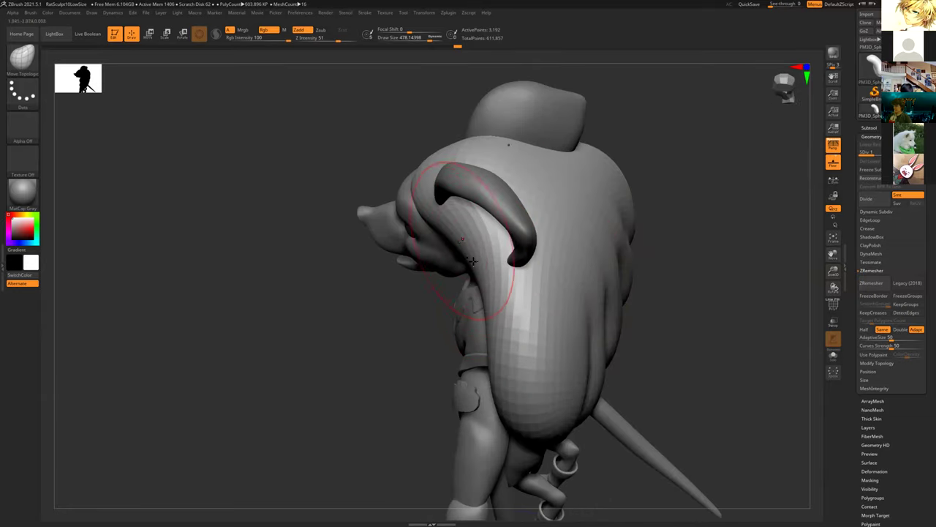
# Hide the ears on the rat head mesh and make the hair the active subtool again.
pyautogui.moveTo(329, 107)
pyautogui.mouseDown()
pyautogui.moveTo(334, 97)
pyautogui.moveTo(366, 103)
pyautogui.mouseUp()
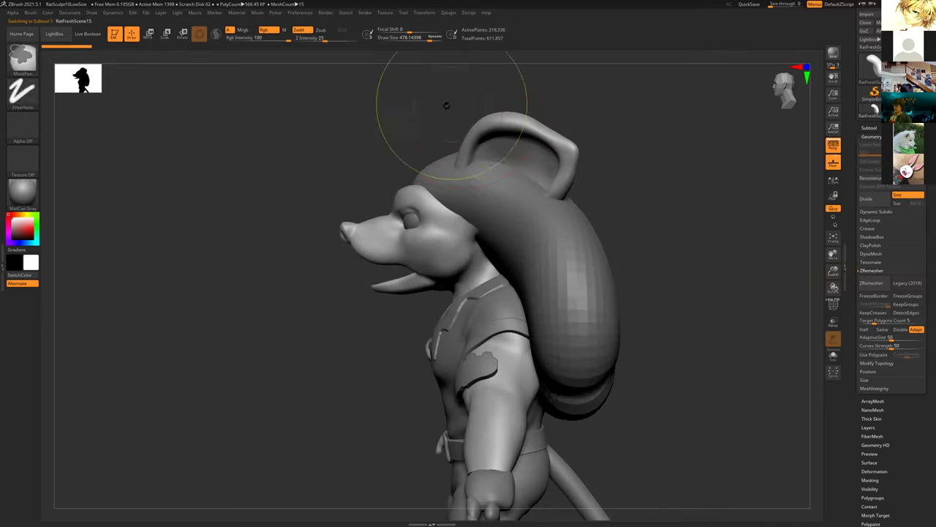
pyautogui.moveTo(442, 104)
pyautogui.keyDown('ctrl'); pyautogui.keyDown('shift'); pyautogui.mouseDown()
pyautogui.moveTo(653, 201)
pyautogui.moveTo(652, 210)
pyautogui.moveTo(615, 201)
pyautogui.moveTo(627, 194)
pyautogui.moveTo(395, 217)
pyautogui.moveTo(614, 259)
pyautogui.mouseUp(); pyautogui.keyUp('shift'); pyautogui.keyUp('ctrl')
pyautogui.keyDown('alt'); pyautogui.click(554, 243); pyautogui.keyUp('alt')
pyautogui.press('shift')
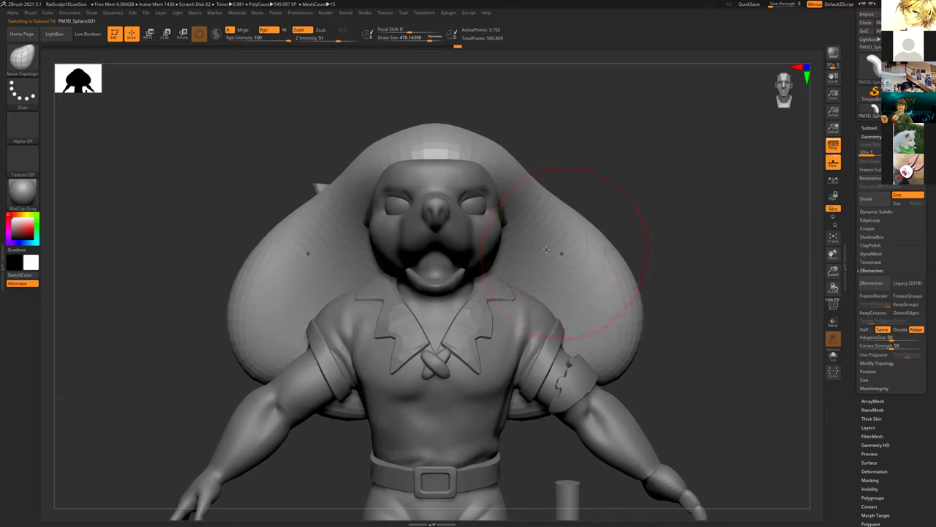
# Raise the hair to subdivision level 2 and shape its front edge with Move Topological at a draw size of about 208.
pyautogui.moveTo(566, 173); pyautogui.dragTo(814, 249)
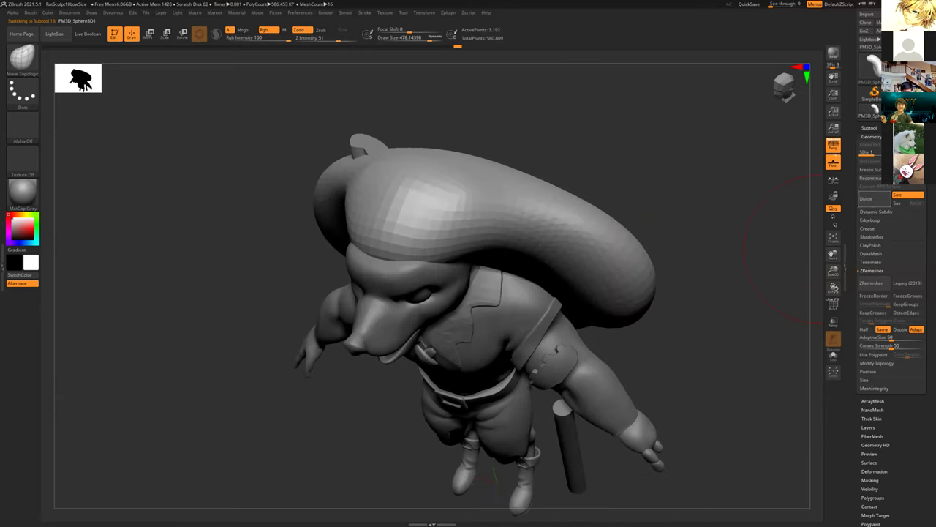
pyautogui.moveTo(478, 98)
pyautogui.mouseDown()
pyautogui.moveTo(470, 157)
pyautogui.moveTo(478, 312)
pyautogui.mouseUp()
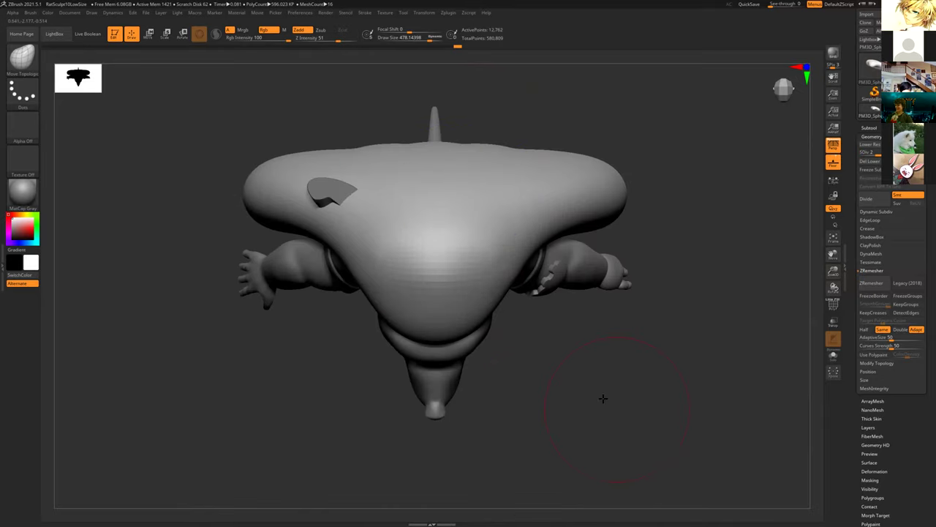
pyautogui.moveTo(603, 398); pyautogui.dragTo(526, 308)
pyautogui.moveTo(538, 373)
pyautogui.mouseDown()
pyautogui.moveTo(568, 393)
pyautogui.moveTo(463, 314)
pyautogui.moveTo(439, 335)
pyautogui.mouseUp()
pyautogui.press('s')
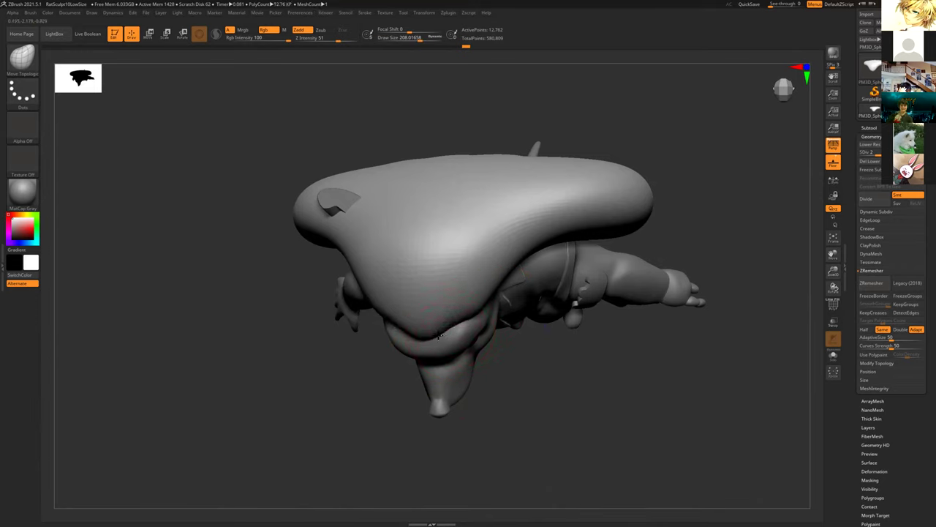
pyautogui.press('shift')
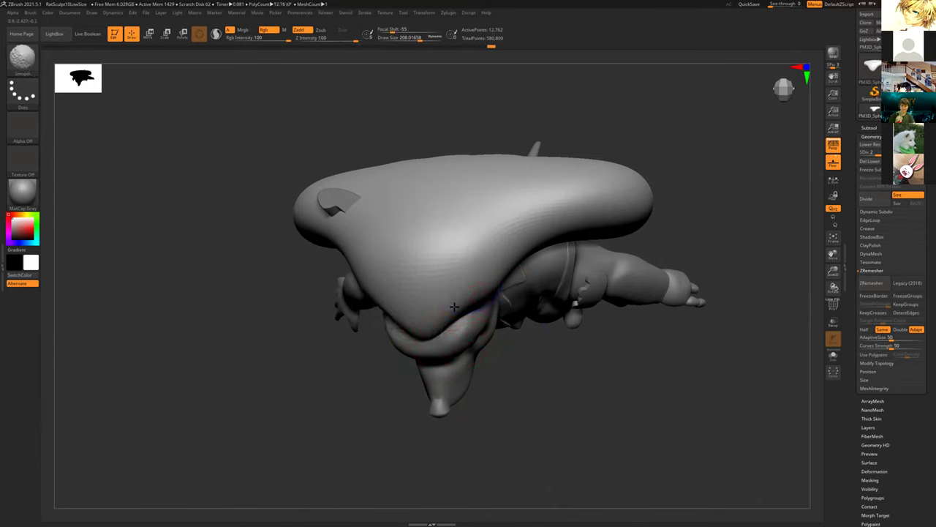
pyautogui.moveTo(552, 369)
pyautogui.mouseDown()
pyautogui.moveTo(514, 318)
pyautogui.moveTo(494, 307)
pyautogui.mouseUp()
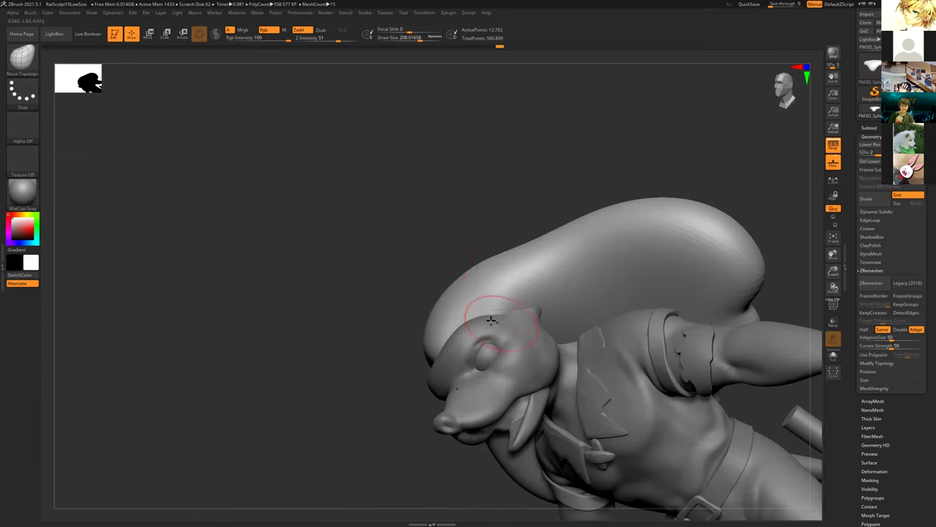
# Adjust the hairline around the temple and ear with Move Topological, smoothing the side of the hair.
pyautogui.moveTo(417, 266); pyautogui.dragTo(477, 336, button='right')
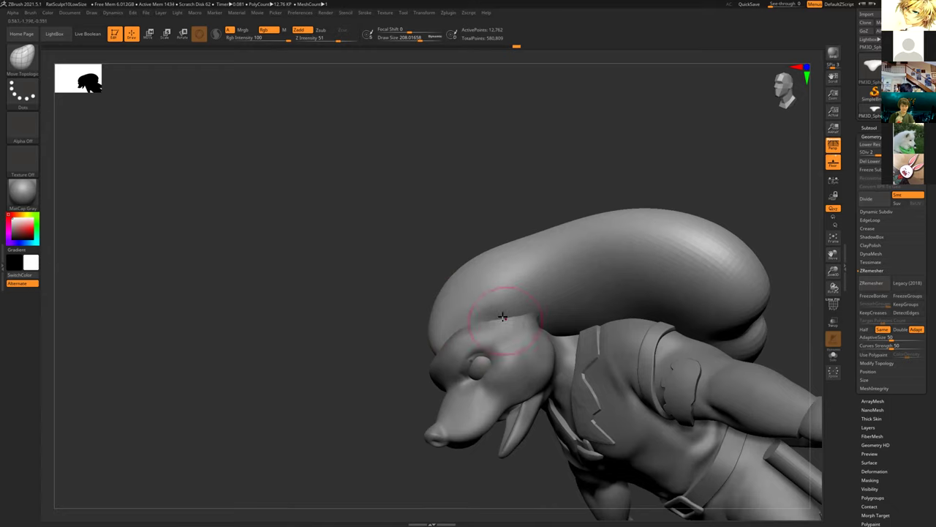
pyautogui.press('shift')
pyautogui.moveTo(471, 199)
pyautogui.mouseDown(button='right')
pyautogui.moveTo(485, 205)
pyautogui.moveTo(634, 163)
pyautogui.moveTo(655, 354)
pyautogui.moveTo(616, 334)
pyautogui.moveTo(590, 265)
pyautogui.moveTo(646, 275)
pyautogui.moveTo(585, 267)
pyautogui.mouseUp(button='right')
pyautogui.press('shift')
pyautogui.keyDown('shift'); pyautogui.moveTo(429, 234); pyautogui.dragTo(435, 232); pyautogui.keyUp('shift')
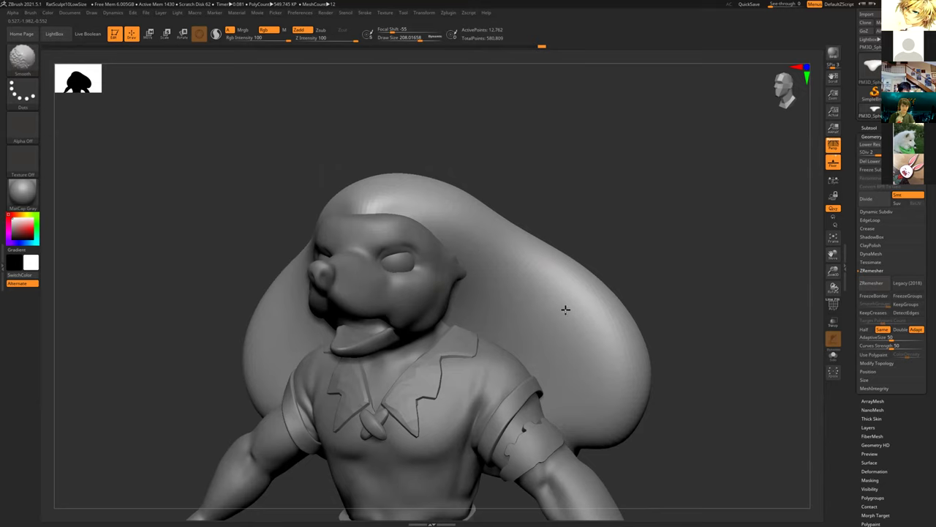
pyautogui.moveTo(585, 203); pyautogui.dragTo(464, 204, button='right')
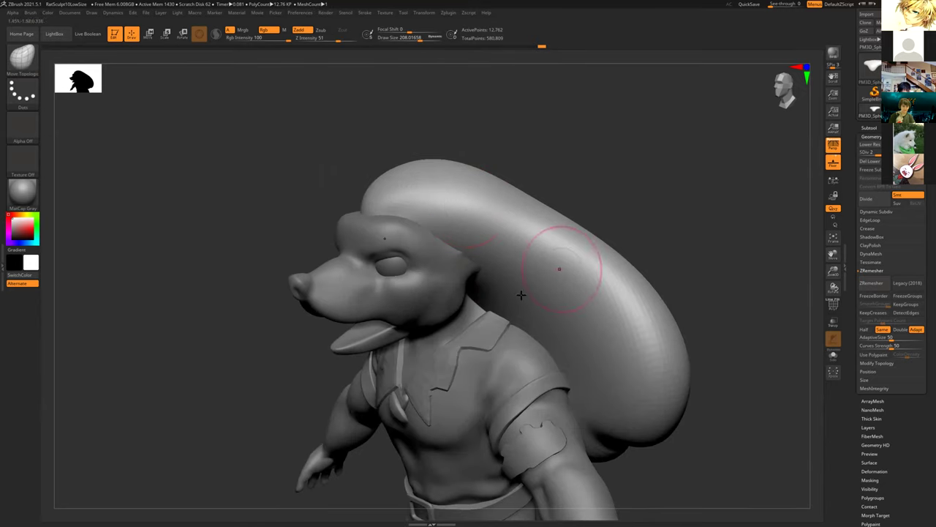
# Carve grooves along the side of the hair with DamStandard at a draw size of about 256 and smooth them.
pyautogui.press('b')
pyautogui.press('d')
pyautogui.press('s')
pyautogui.press('s')
pyautogui.moveTo(483, 231); pyautogui.dragTo(494, 231)
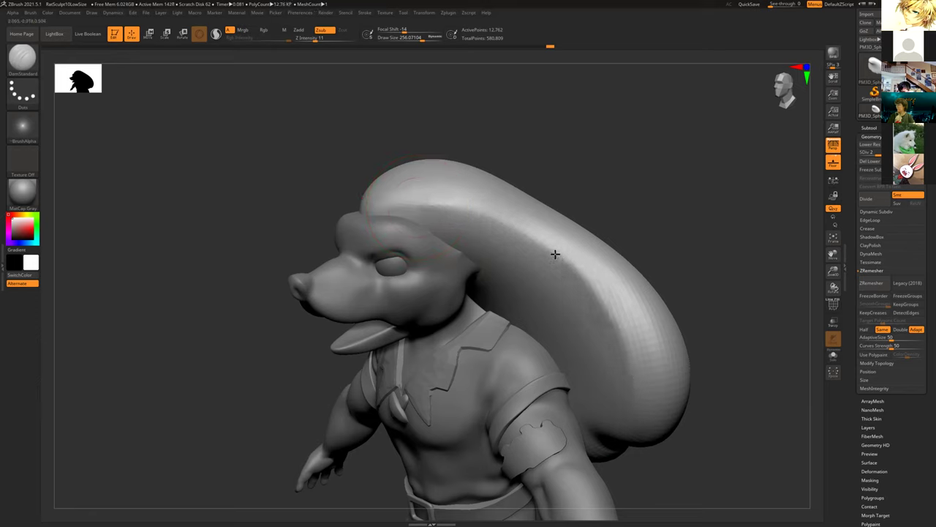
pyautogui.moveTo(590, 241); pyautogui.dragTo(568, 218, button='right')
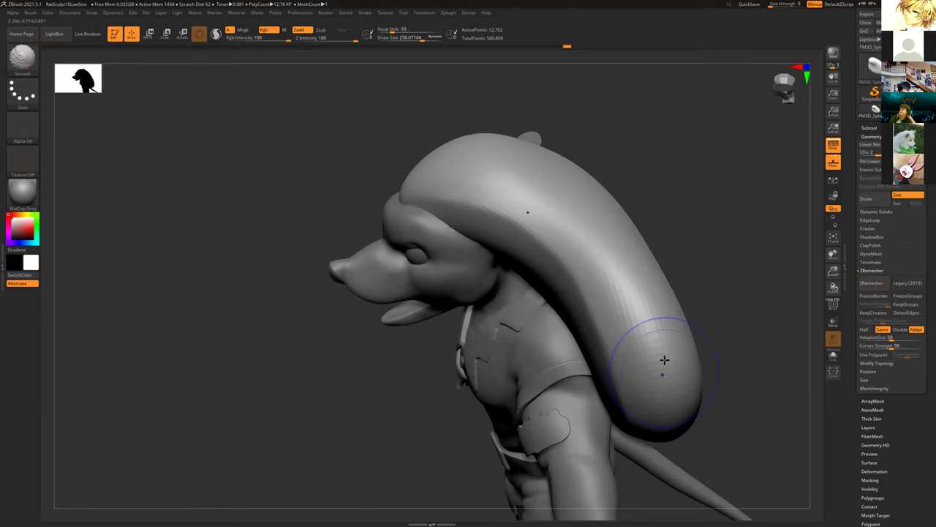
pyautogui.moveTo(753, 344)
pyautogui.mouseDown(button='right')
pyautogui.moveTo(771, 339)
pyautogui.moveTo(701, 324)
pyautogui.mouseUp(button='right')
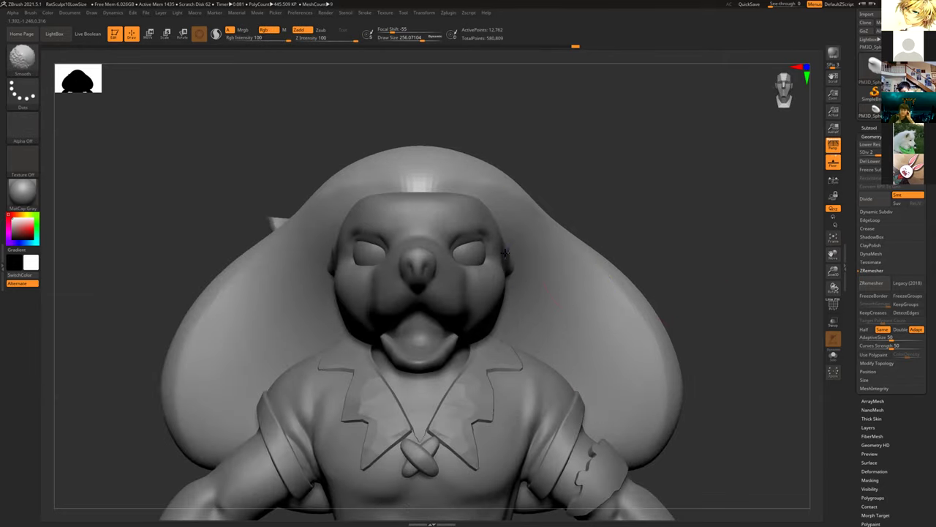
# Fill in the central grooves on the hair's back with ClayBuildup, alpha off, and smooth the area.
pyautogui.moveTo(599, 157)
pyautogui.mouseDown(button='right')
pyautogui.moveTo(578, 151)
pyautogui.moveTo(570, 127)
pyautogui.moveTo(562, 142)
pyautogui.moveTo(637, 197)
pyautogui.moveTo(468, 195)
pyautogui.moveTo(344, 150)
pyautogui.moveTo(284, 151)
pyautogui.moveTo(295, 139)
pyautogui.moveTo(313, 188)
pyautogui.moveTo(348, 210)
pyautogui.mouseUp(button='right')
pyautogui.moveTo(402, 223); pyautogui.dragTo(483, 230, button='right')
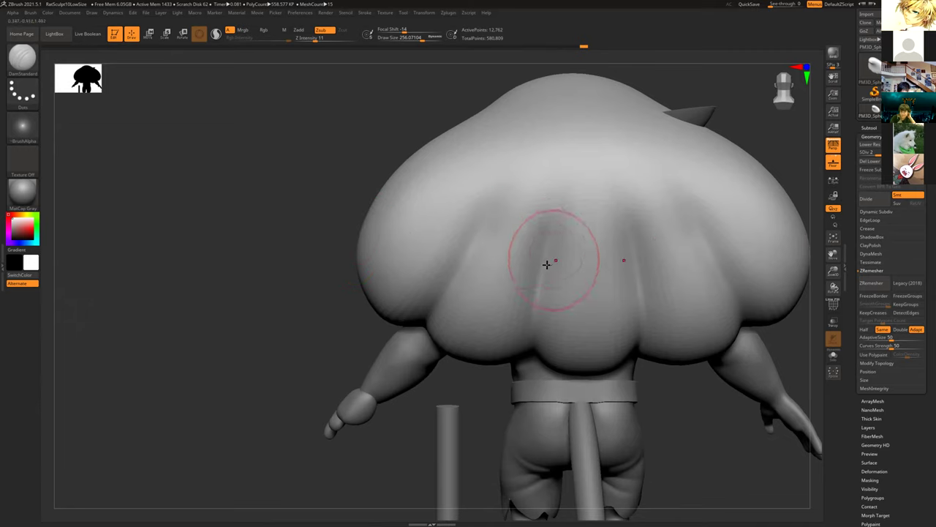
pyautogui.press('b')
pyautogui.press('c')
pyautogui.press('b')
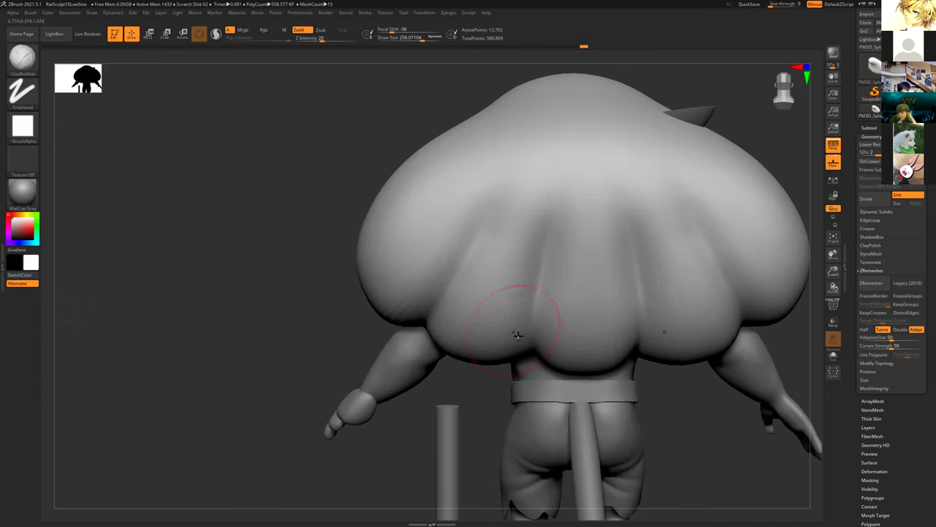
pyautogui.click(22, 125)
pyautogui.click(65, 133)
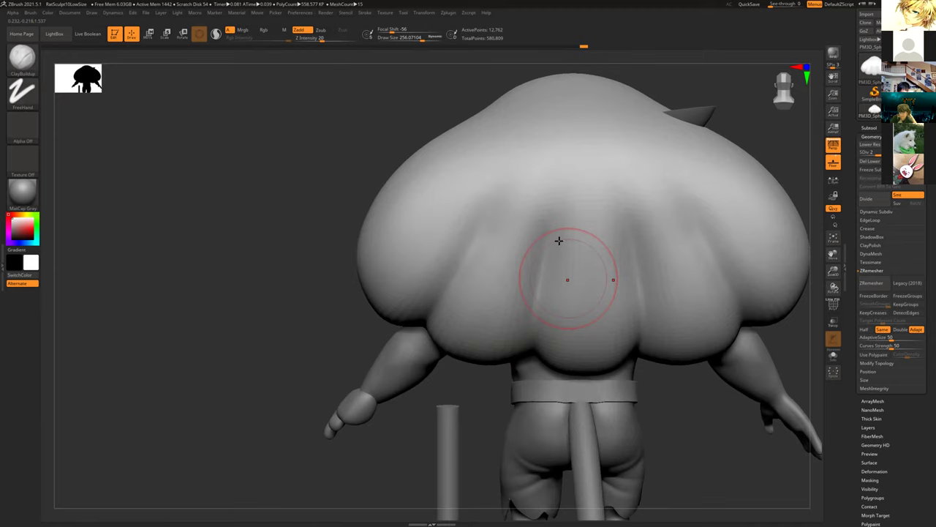
pyautogui.moveTo(540, 221)
pyautogui.mouseDown()
pyautogui.moveTo(551, 308)
pyautogui.moveTo(546, 213)
pyautogui.moveTo(550, 339)
pyautogui.moveTo(566, 337)
pyautogui.mouseUp()
pyautogui.keyDown('shift'); pyautogui.moveTo(560, 210); pyautogui.dragTo(576, 232); pyautogui.keyUp('shift')
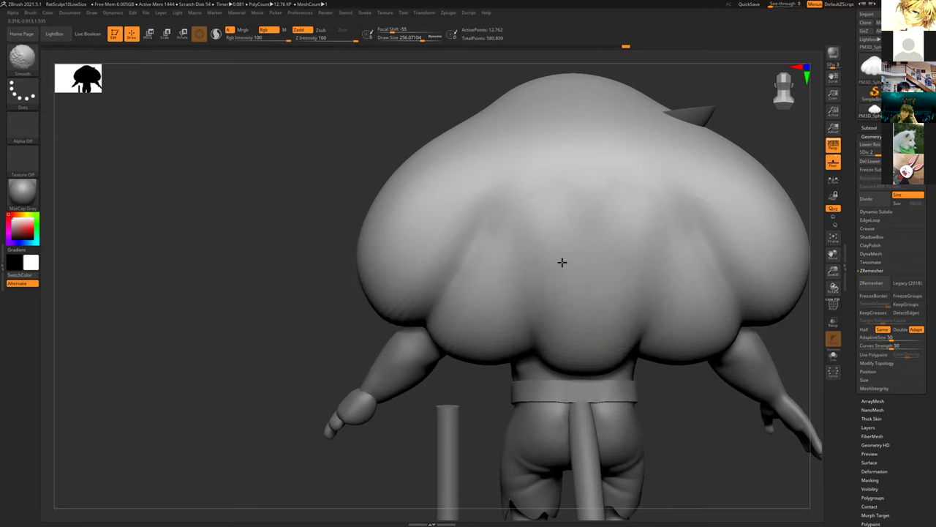
pyautogui.keyDown('alt'); pyautogui.moveTo(286, 142); pyautogui.dragTo(345, 236); pyautogui.keyUp('alt')
pyautogui.moveTo(515, 202); pyautogui.dragTo(512, 255)
# Pull the centre of the front hairline into a point with Move Topological at a draw size of about 138, undoing the last stroke.
pyautogui.moveTo(370, 81)
pyautogui.mouseDown()
pyautogui.moveTo(356, 473)
pyautogui.moveTo(352, 401)
pyautogui.moveTo(359, 414)
pyautogui.mouseUp()
pyautogui.press('b')
pyautogui.press('m')
pyautogui.press('t')
pyautogui.press('s')
pyautogui.click(428, 248)
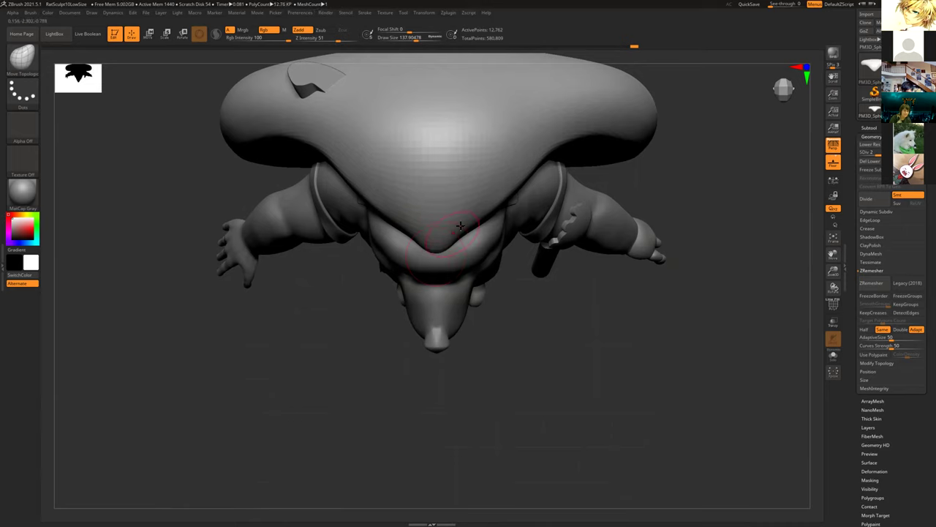
pyautogui.press('shift')
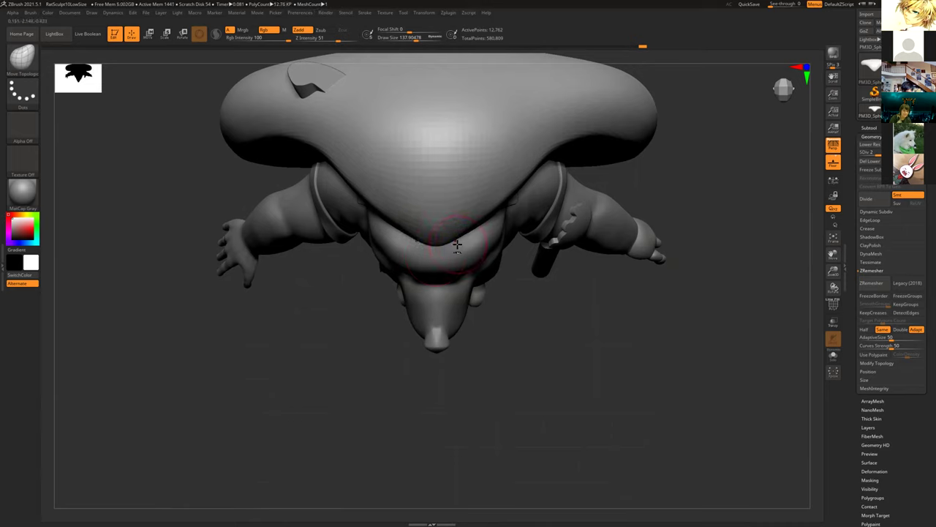
pyautogui.hotkey('ctrl', 'z')
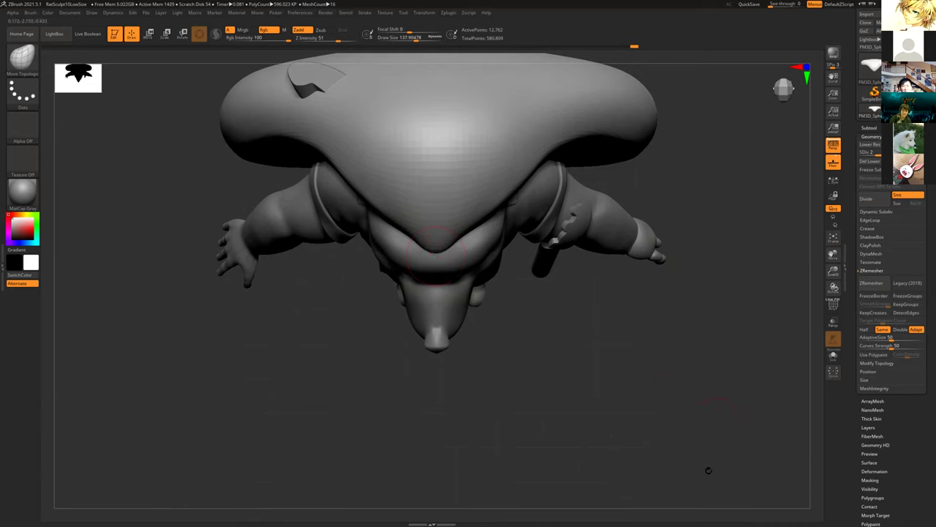
# Smooth the front of the hair above the forehead and around the central hairline point.
pyautogui.moveTo(650, 325); pyautogui.dragTo(637, 213)
pyautogui.moveTo(487, 110)
pyautogui.mouseDown()
pyautogui.moveTo(459, 237)
pyautogui.moveTo(437, 246)
pyautogui.mouseUp()
pyautogui.keyDown('shift'); pyautogui.moveTo(473, 211); pyautogui.dragTo(439, 243); pyautogui.keyUp('shift')
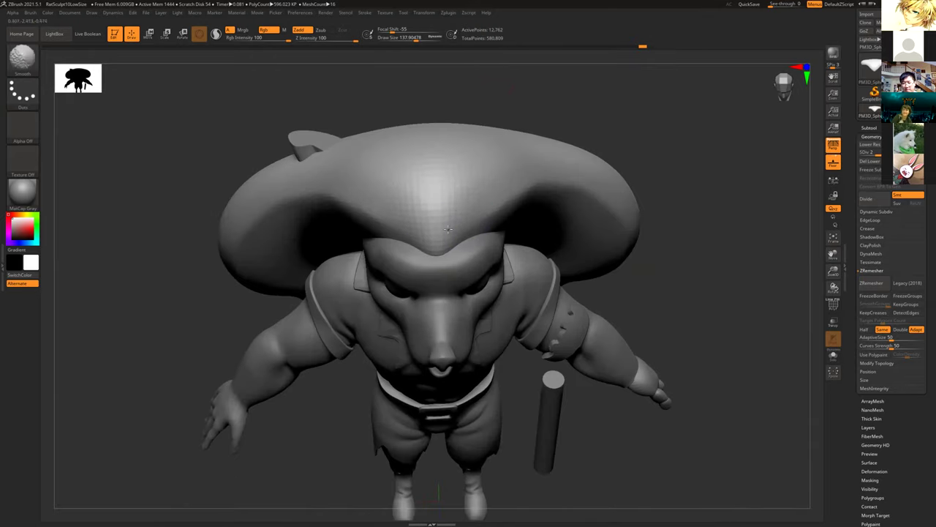
pyautogui.keyDown('shift'); pyautogui.moveTo(477, 189); pyautogui.dragTo(436, 255); pyautogui.keyUp('shift')
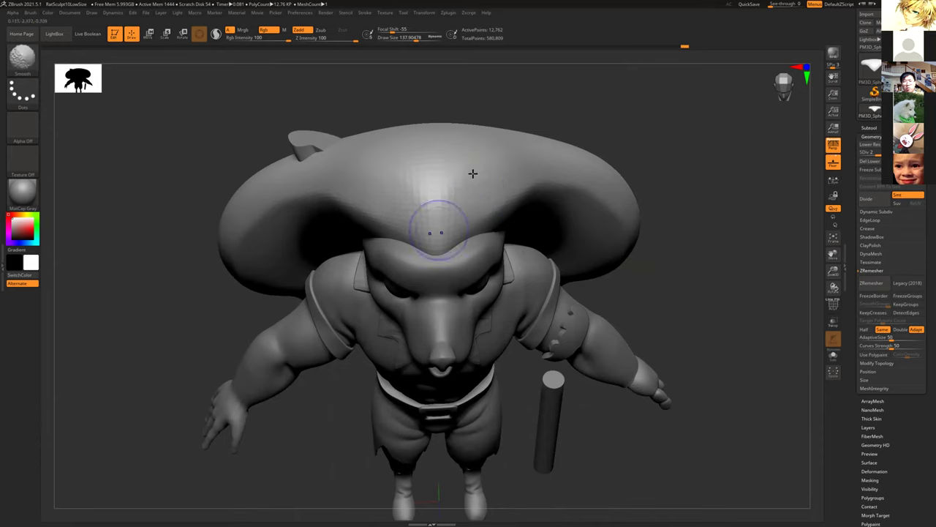
pyautogui.keyDown('shift'); pyautogui.moveTo(466, 142); pyautogui.dragTo(456, 189); pyautogui.keyUp('shift')
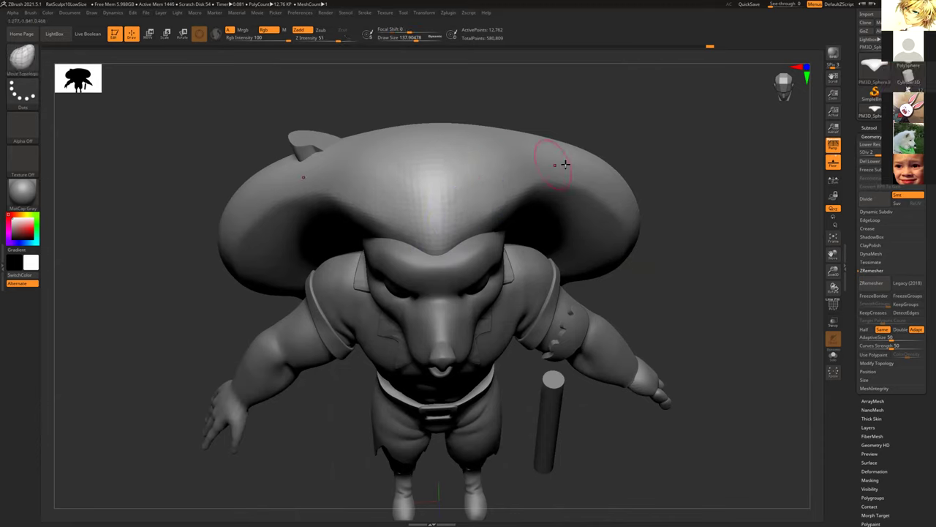